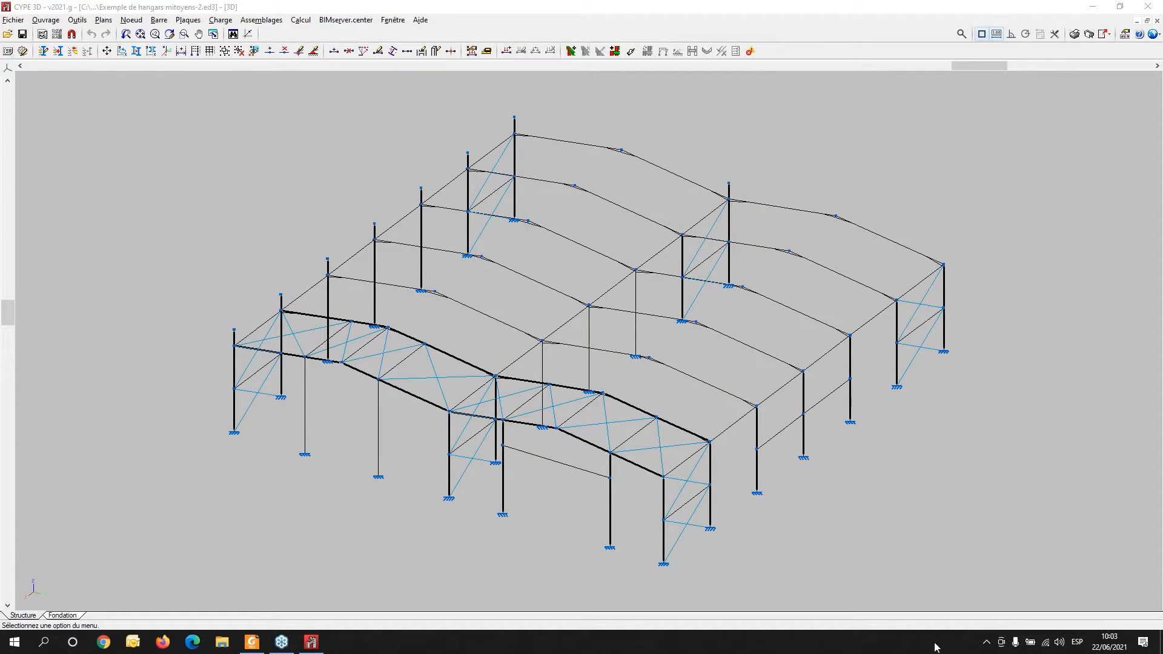
# - Open the CYPE launcher and browse the Structures programs before returning to the open model
pyautogui.click(988, 645)
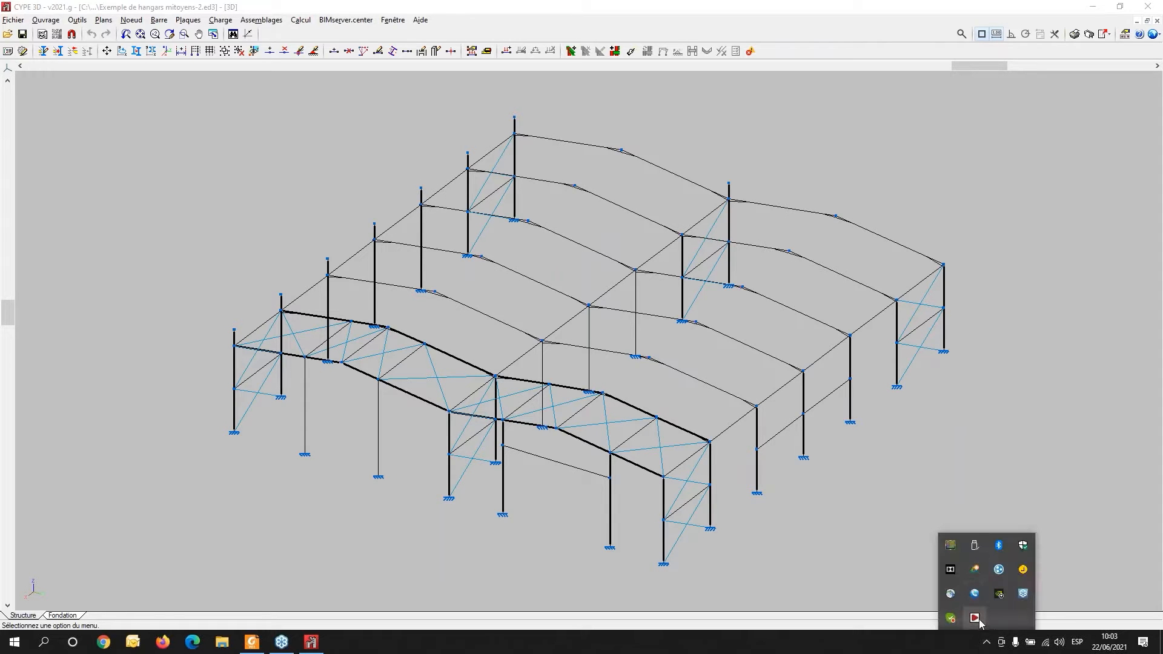
pyautogui.click(974, 618)
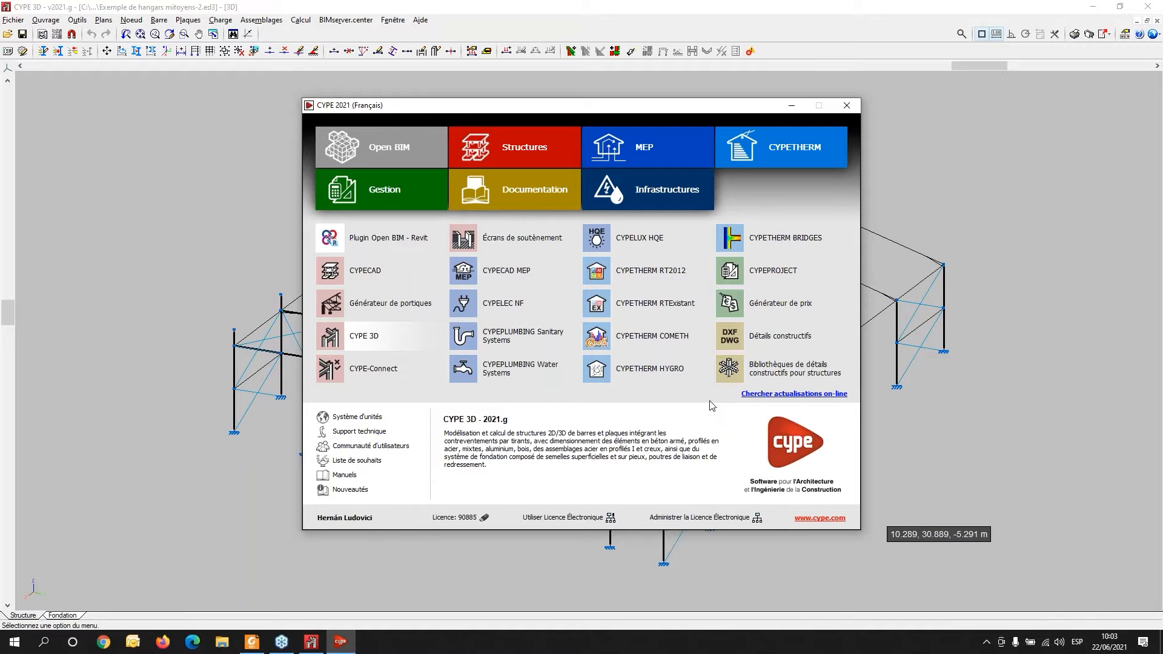
pyautogui.click(515, 148)
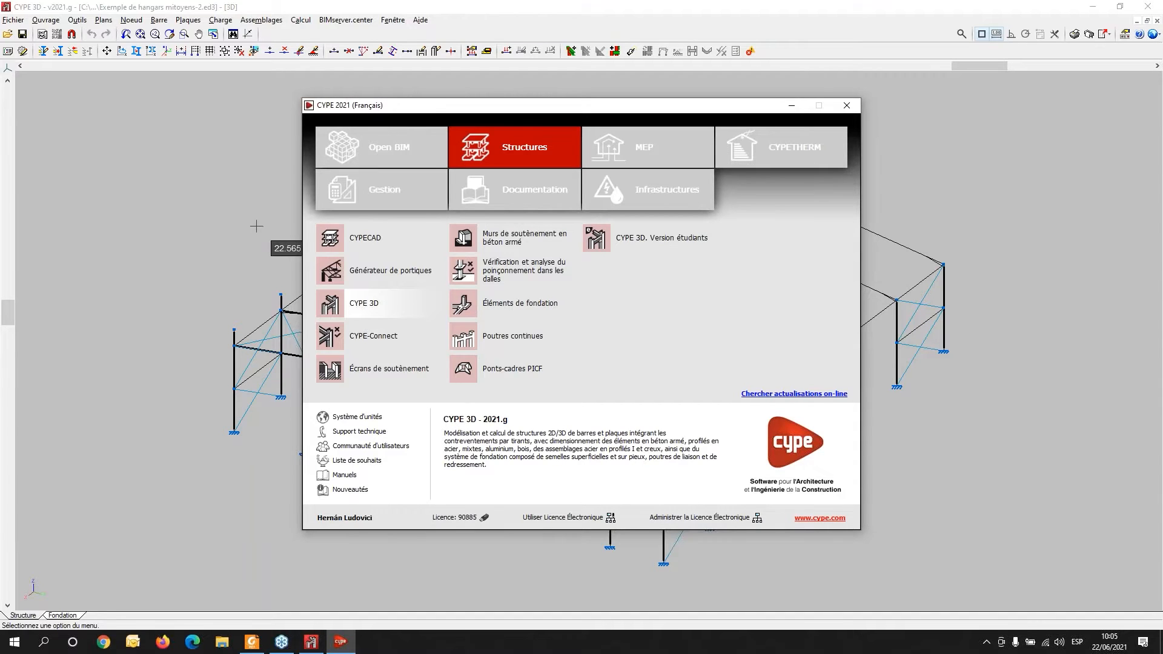
pyautogui.click(468, 2)
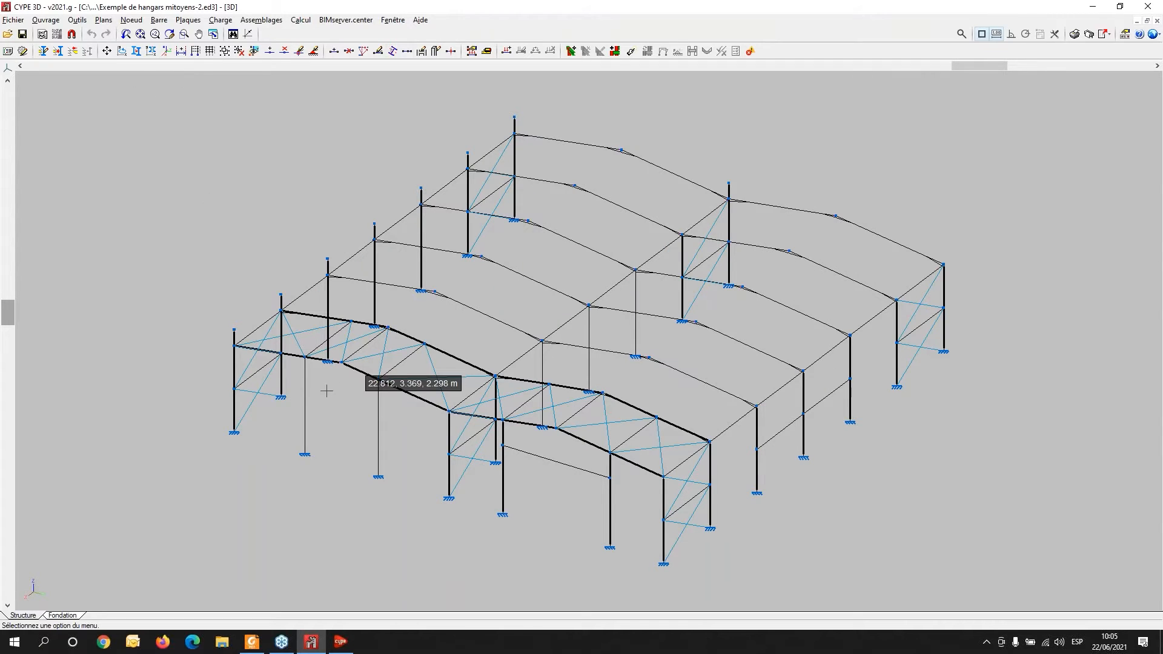
# - Inspect the model's Plaques menu and foundation plan, then return to the structure view
pyautogui.moveTo(498, 480); pyautogui.dragTo(543, 455, button='middle')
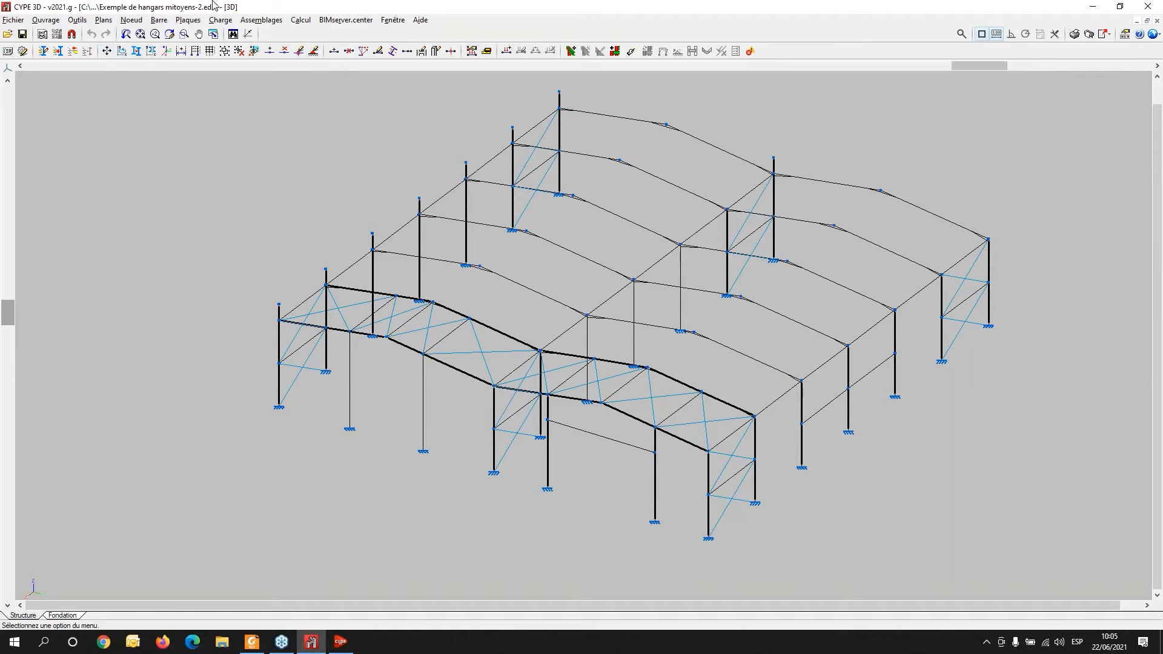
pyautogui.click(188, 21)
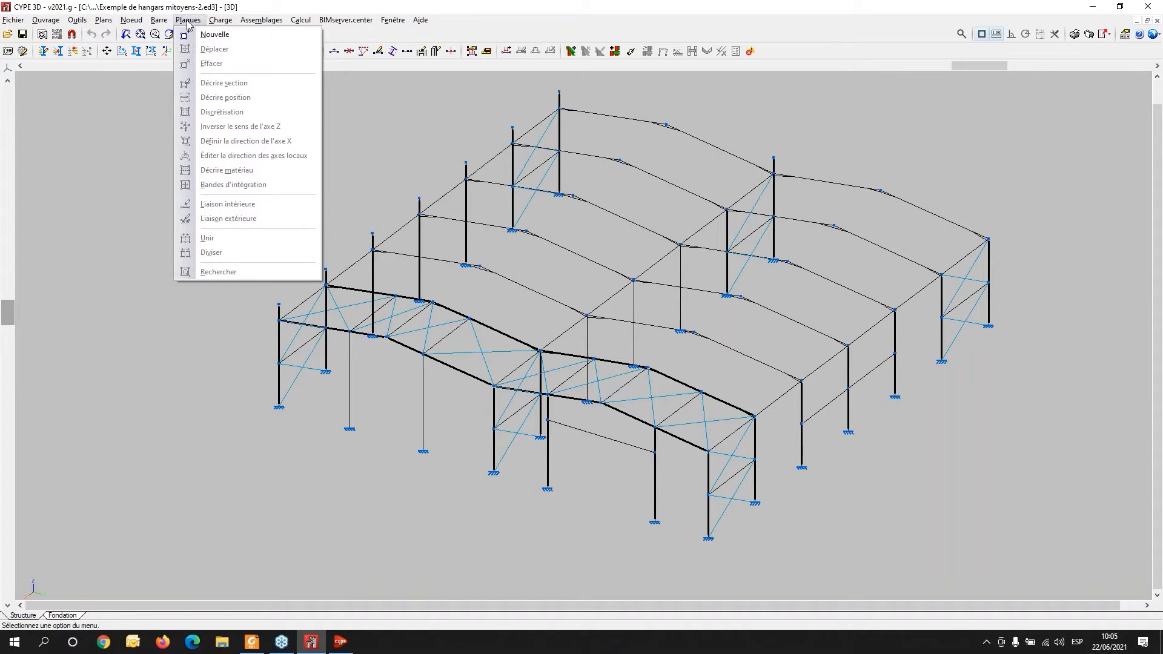
pyautogui.click(265, 6)
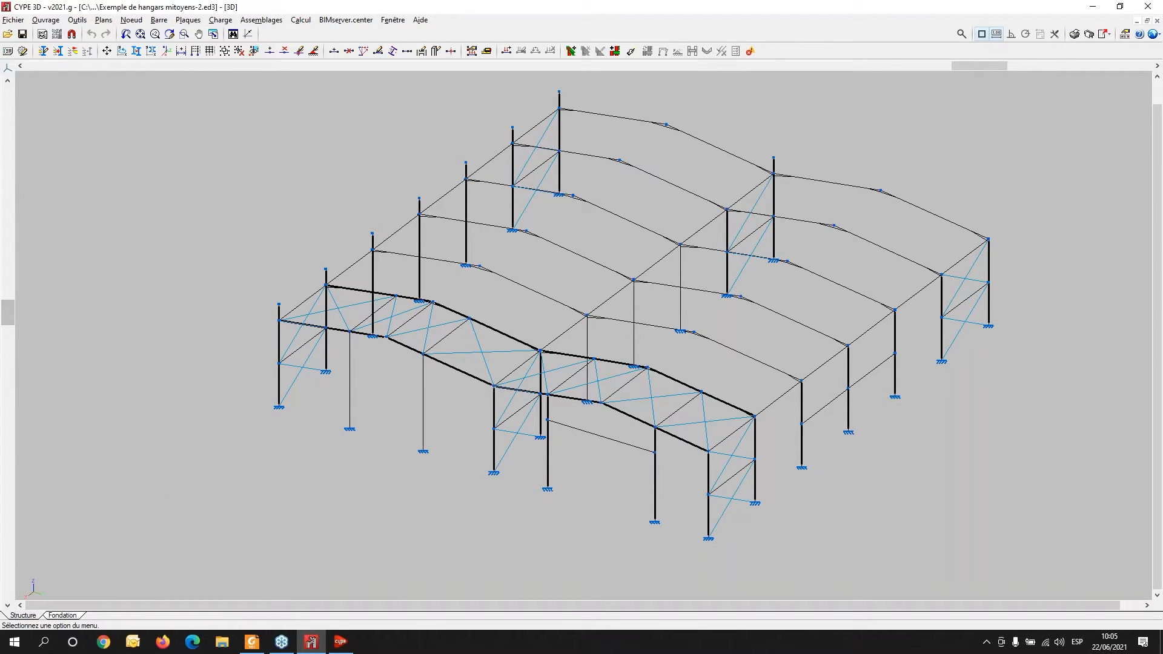
pyautogui.click(71, 616)
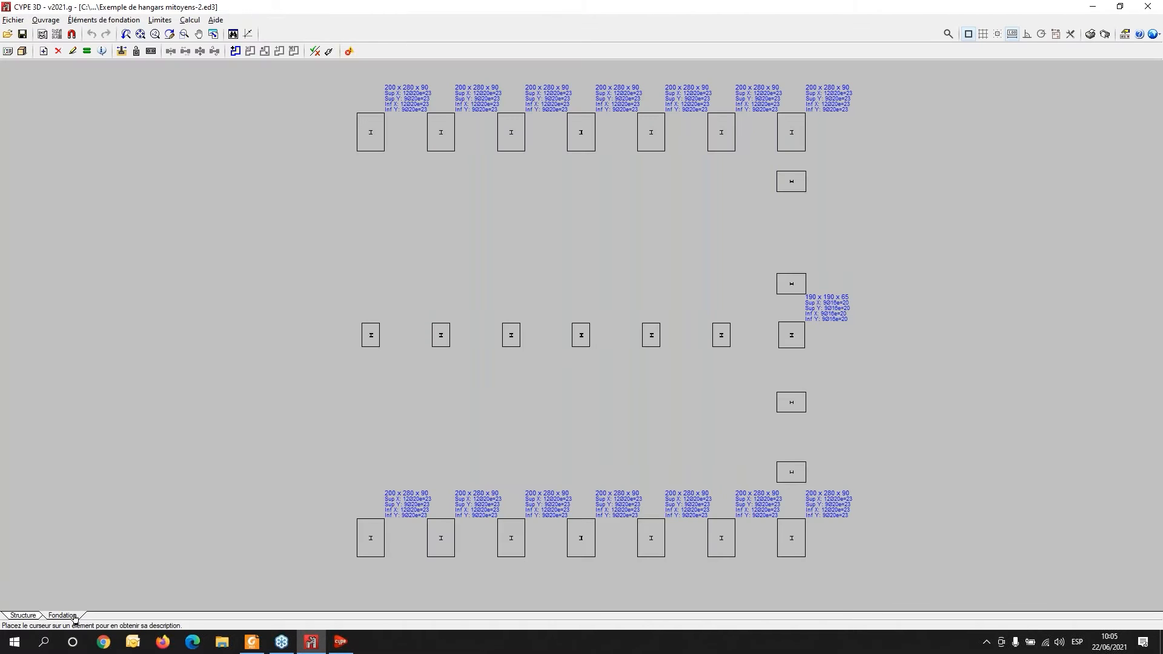
pyautogui.click(24, 614)
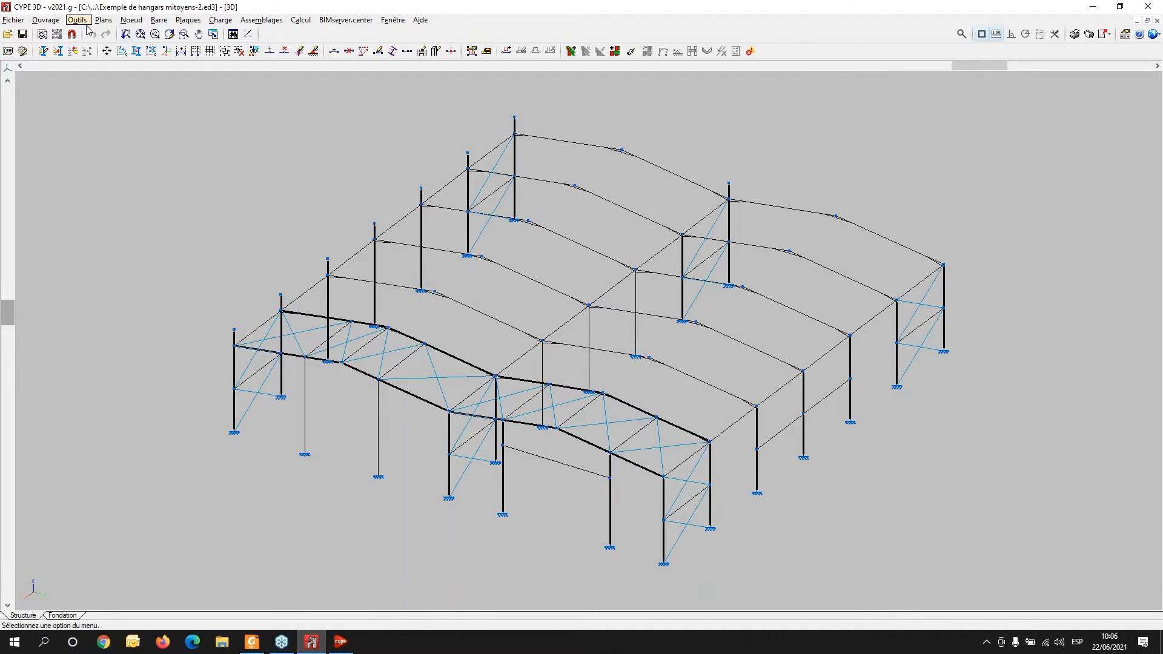
# - Examine the rendered 3D model of the structure with its foundations from several angles, then return to the structure view
pyautogui.click(132, 21)
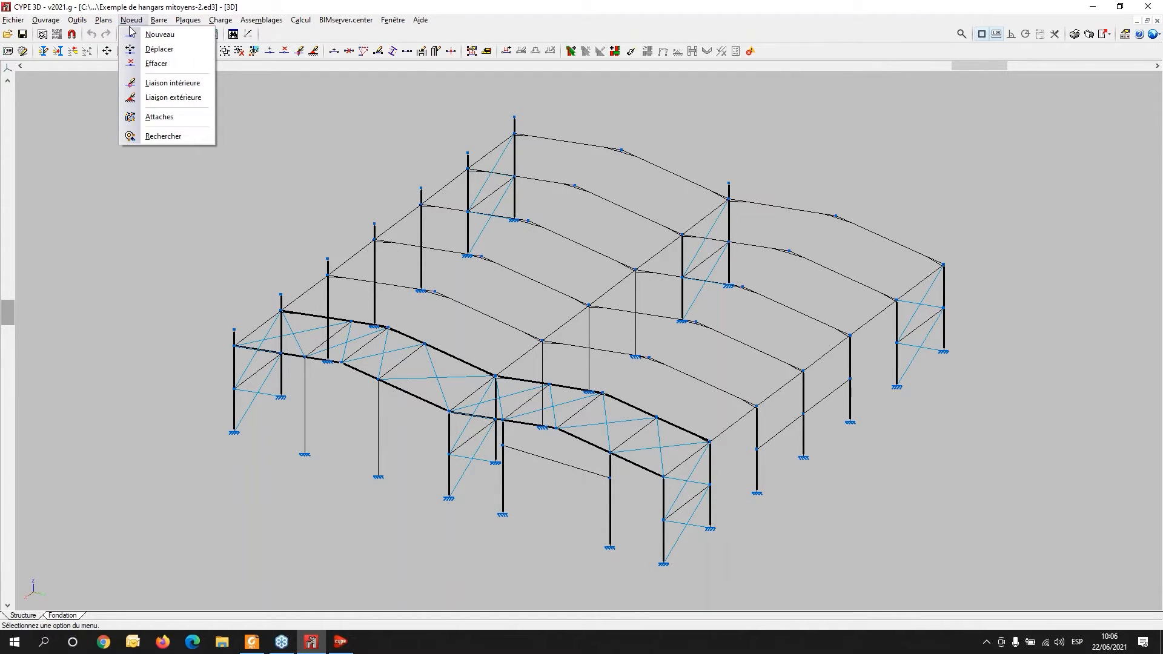
pyautogui.click(58, 615)
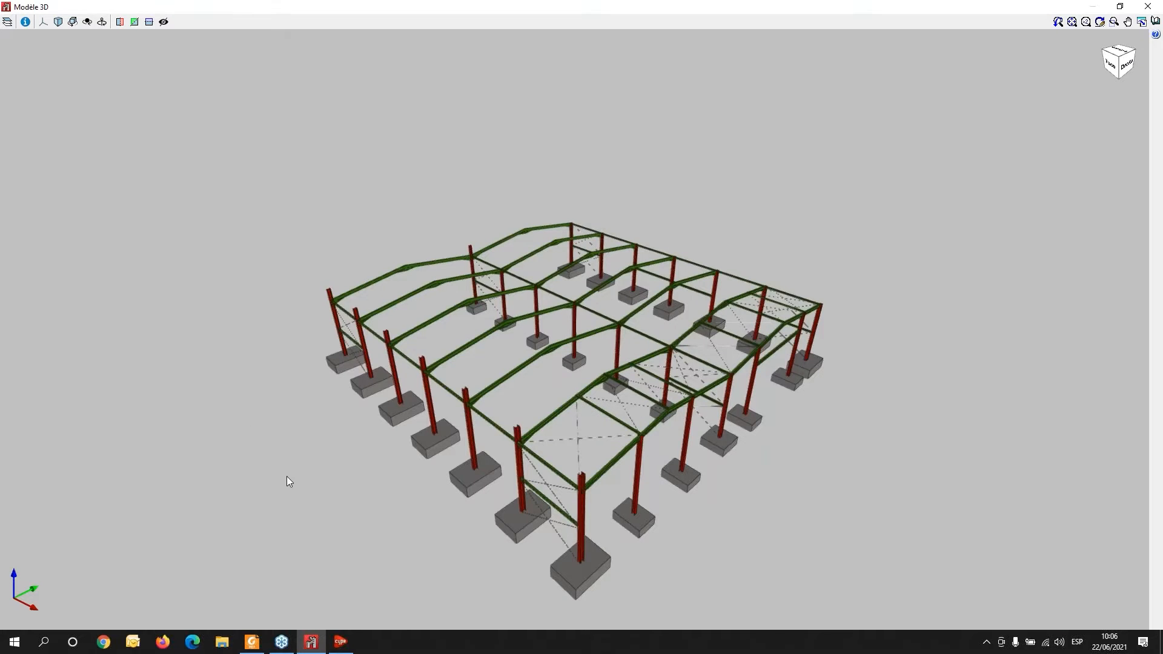
pyautogui.moveTo(286, 476); pyautogui.dragTo(334, 437, button='middle')
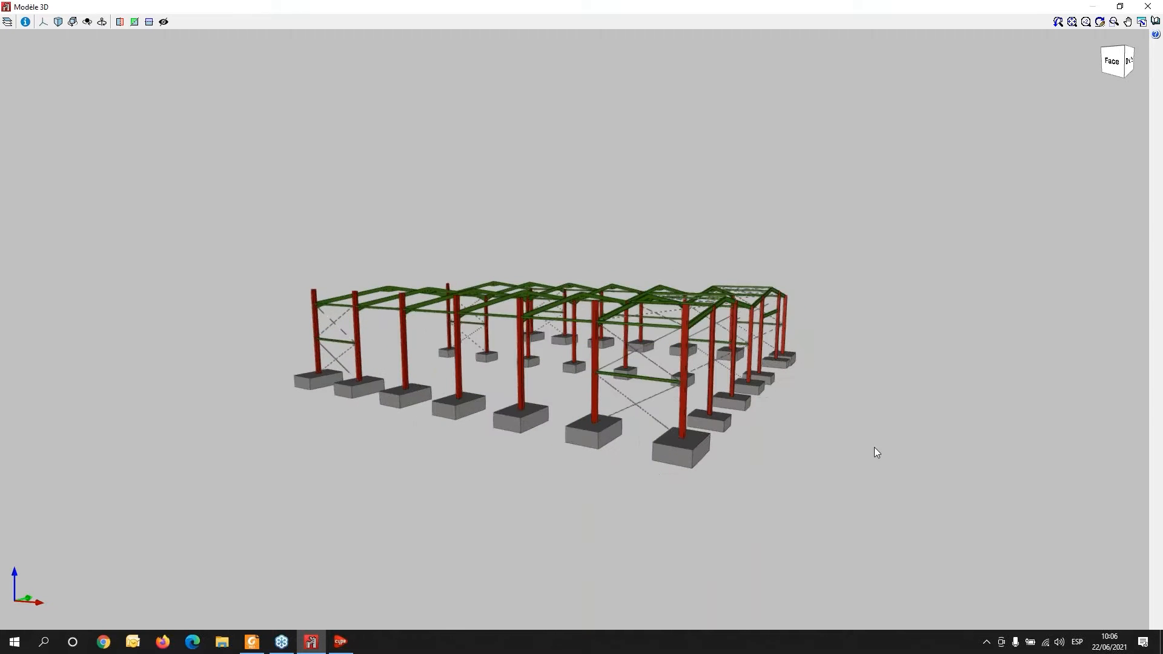
pyautogui.scroll(3, 874, 447)
pyautogui.scroll(3, 616, 409)
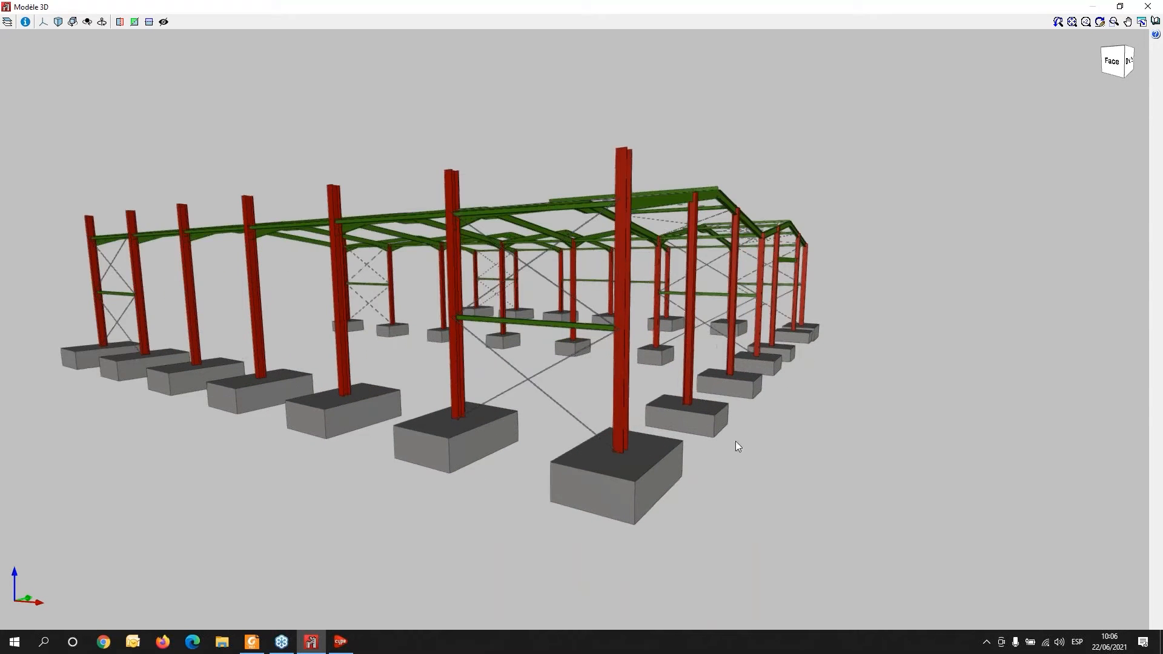
pyautogui.moveTo(763, 509); pyautogui.dragTo(929, 117, button='middle')
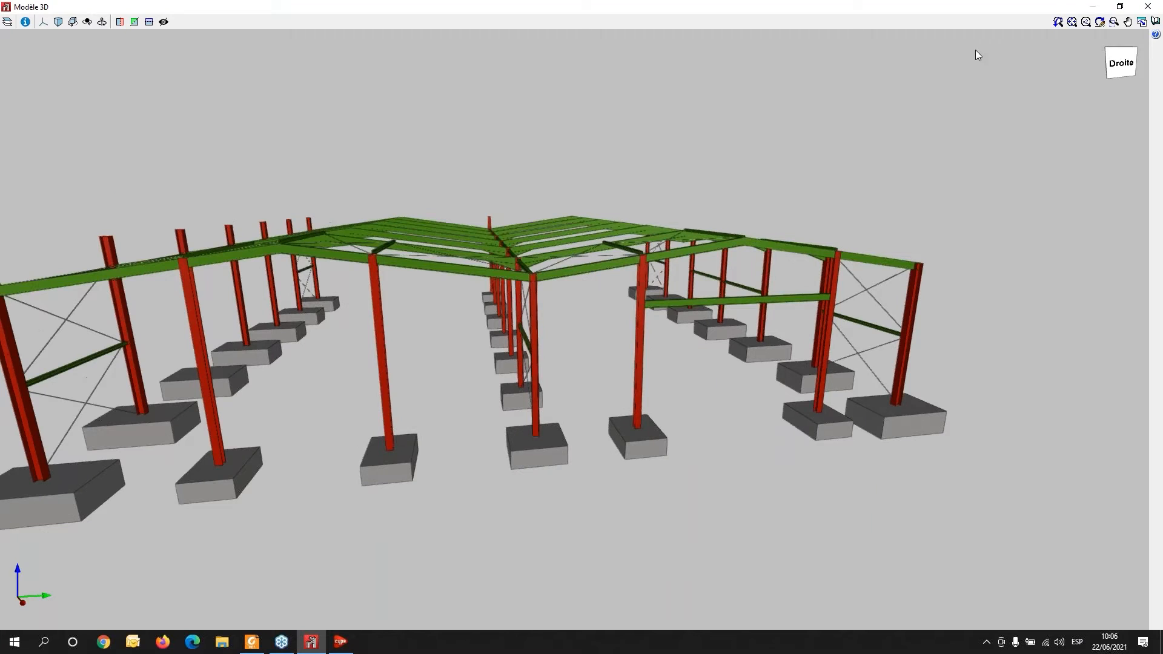
pyautogui.click(1149, 6)
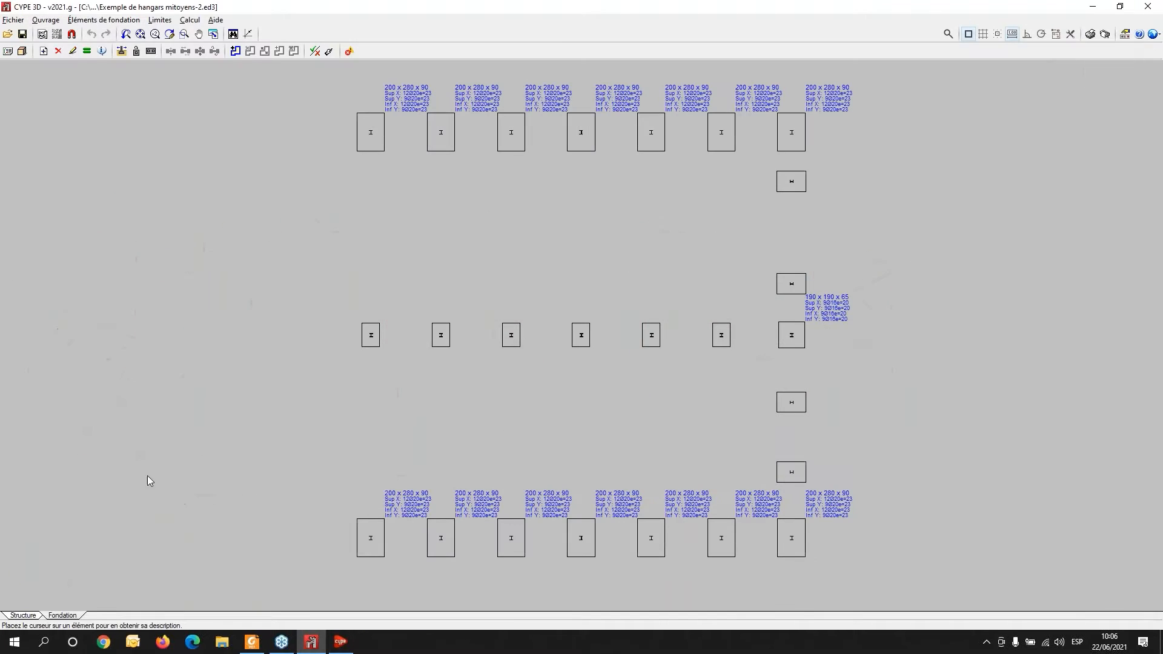
pyautogui.click(23, 615)
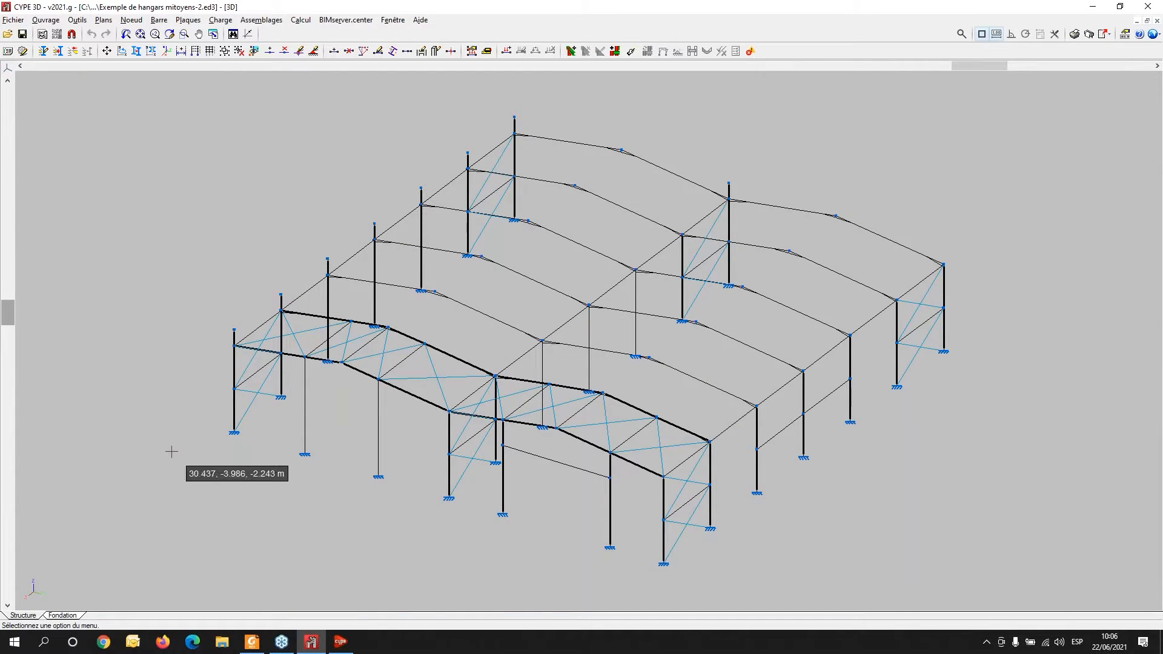
# - Create a new empty project named 11
pyautogui.click(12, 20)
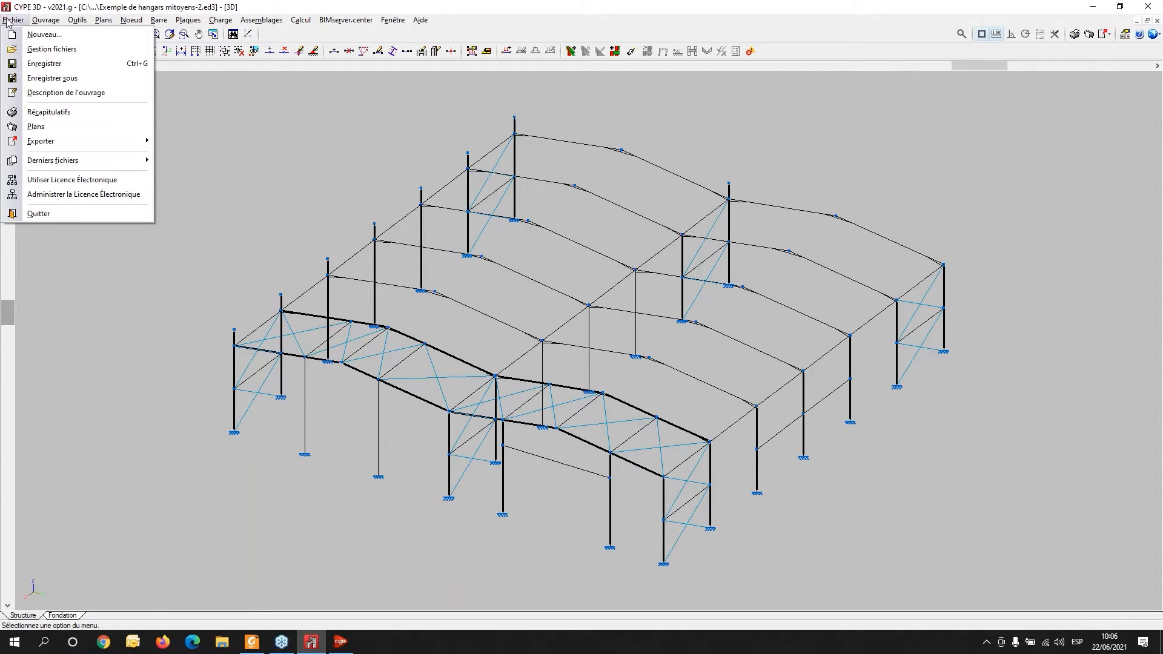
pyautogui.click(36, 35)
pyautogui.click(555, 308)
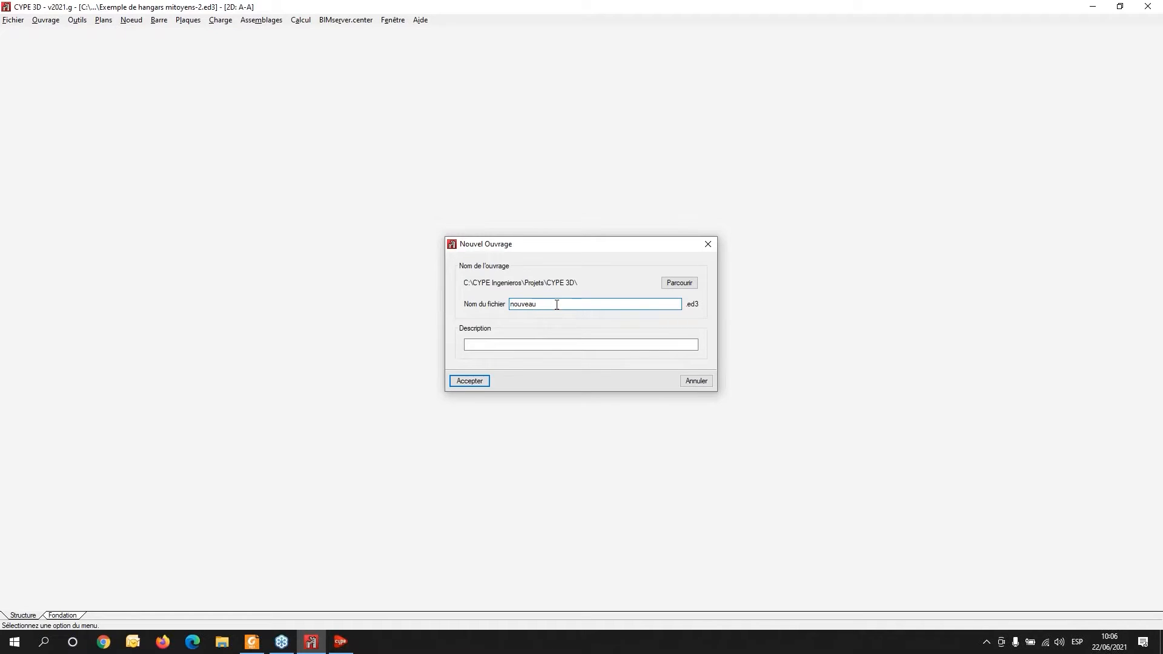
pyautogui.write('11')
pyautogui.click(473, 381)
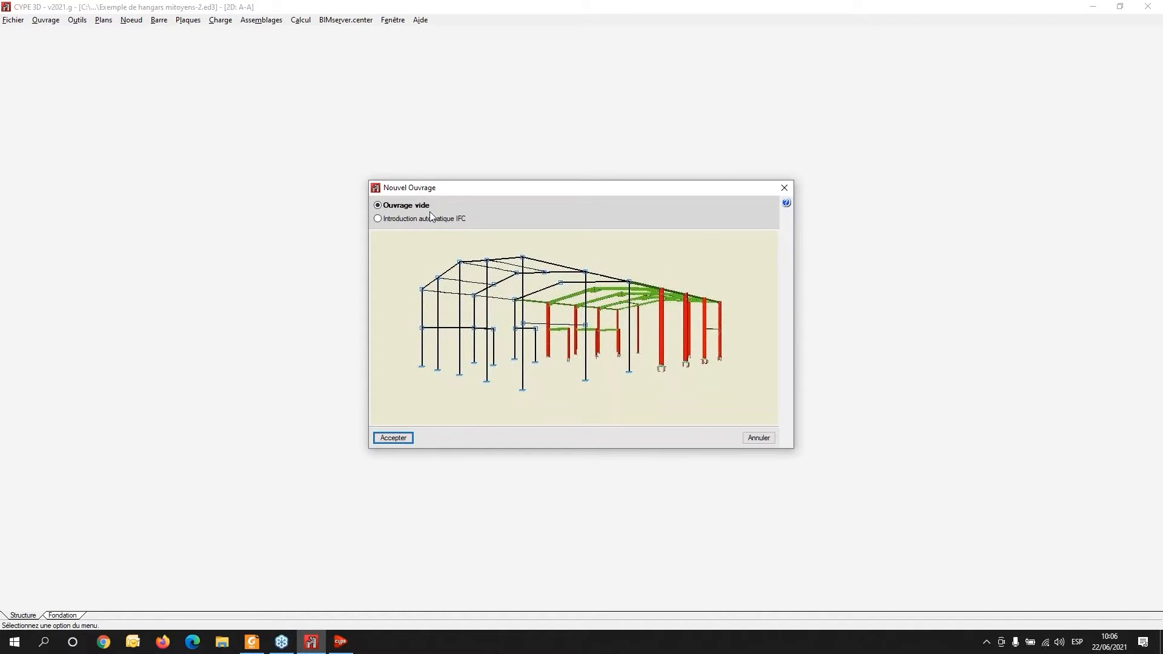
pyautogui.click(392, 438)
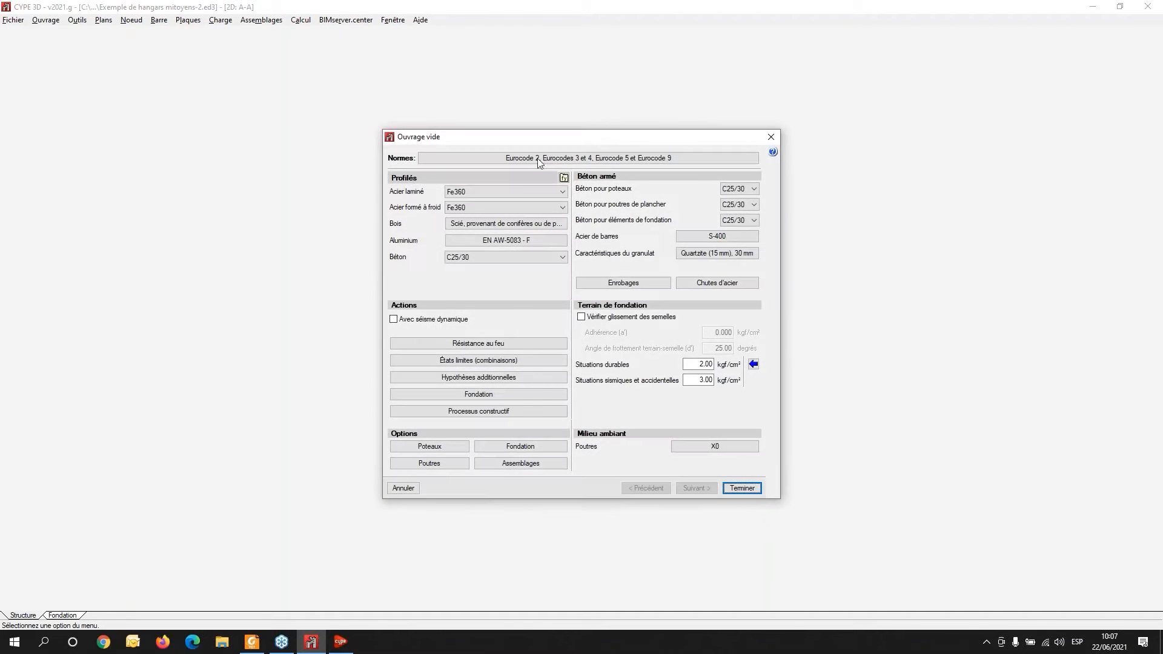
# - Keep Eurocode 2 (UE) as the concrete standard and set the usage category to E. Lieux de stockage
pyautogui.click(541, 160)
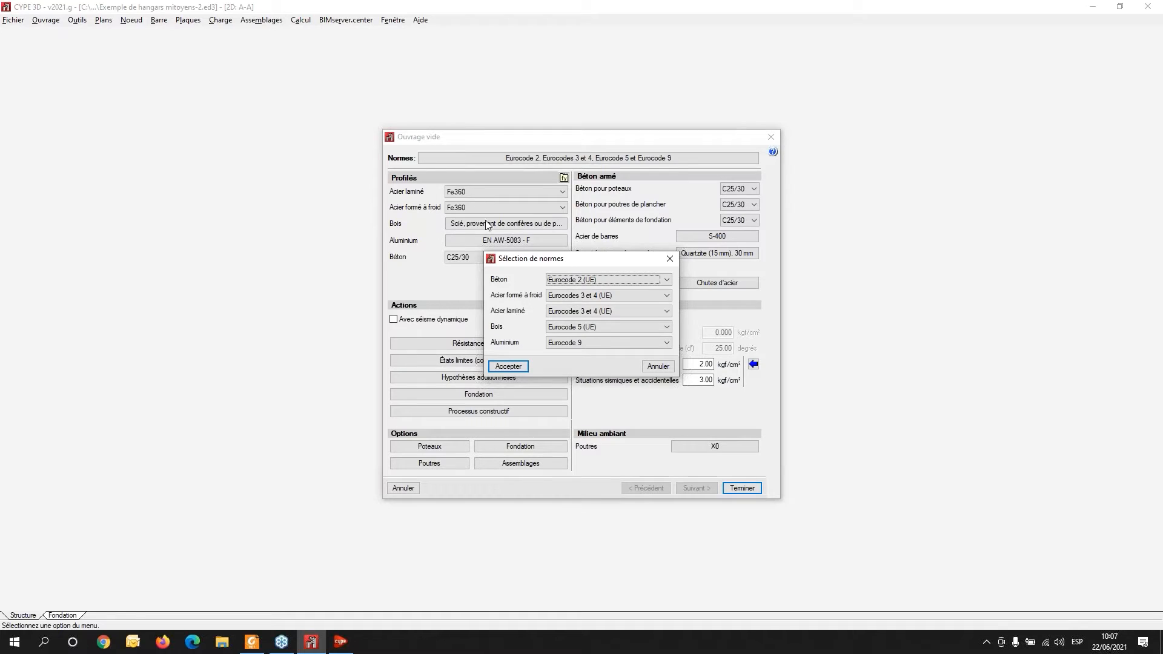
pyautogui.click(667, 281)
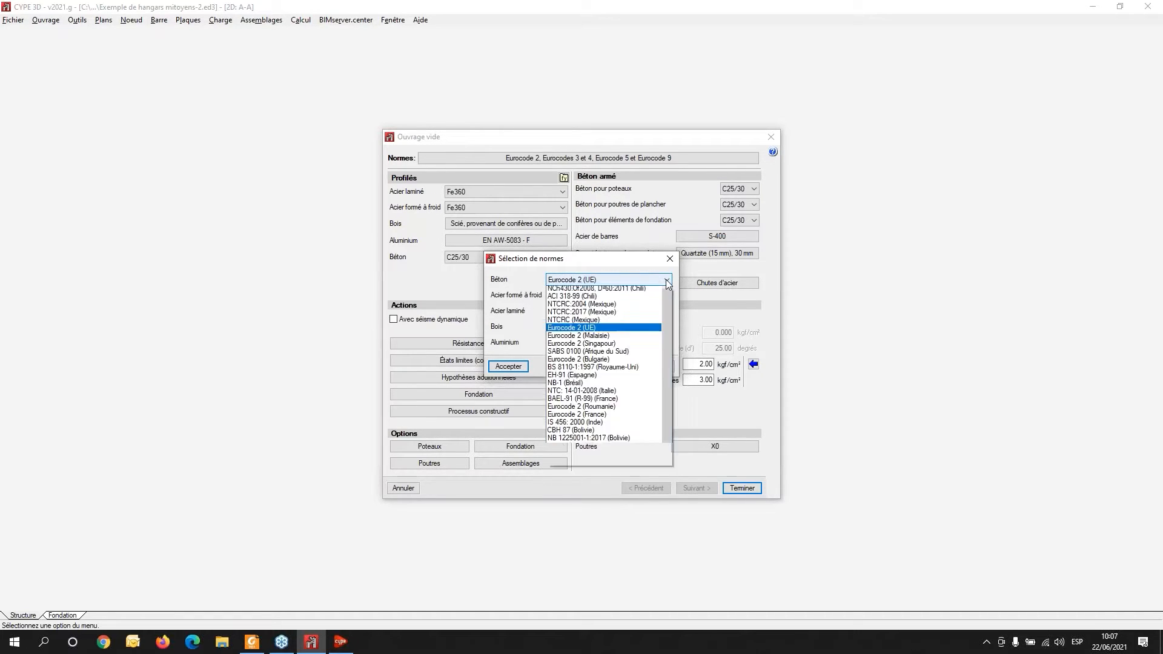
pyautogui.click(627, 280)
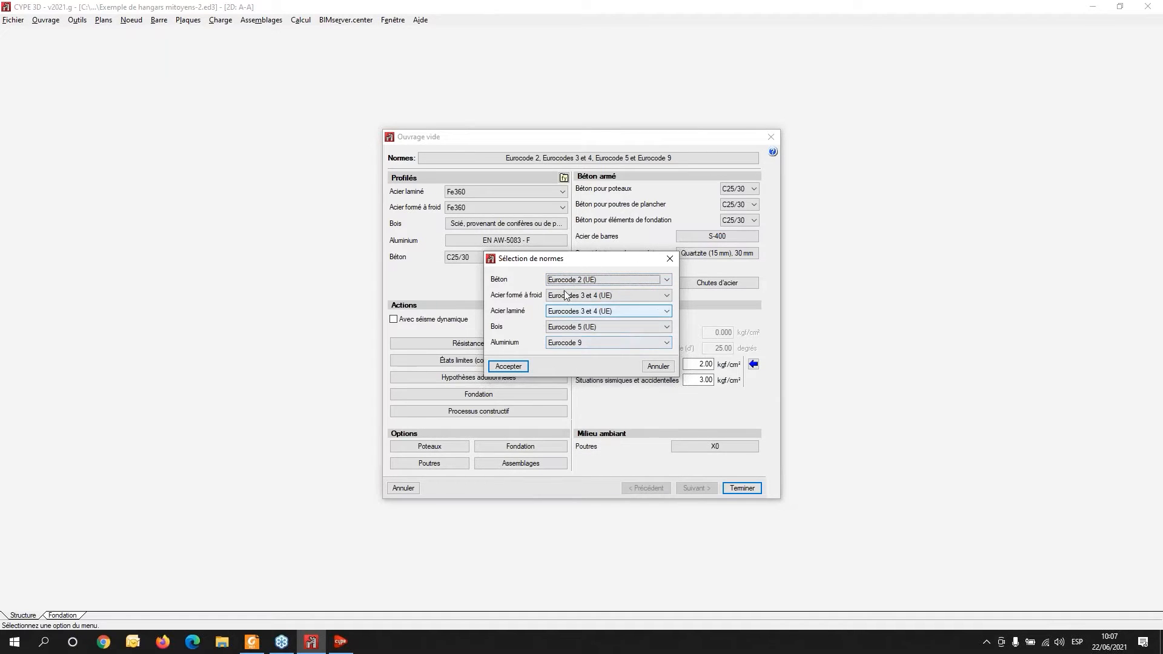
pyautogui.click(509, 367)
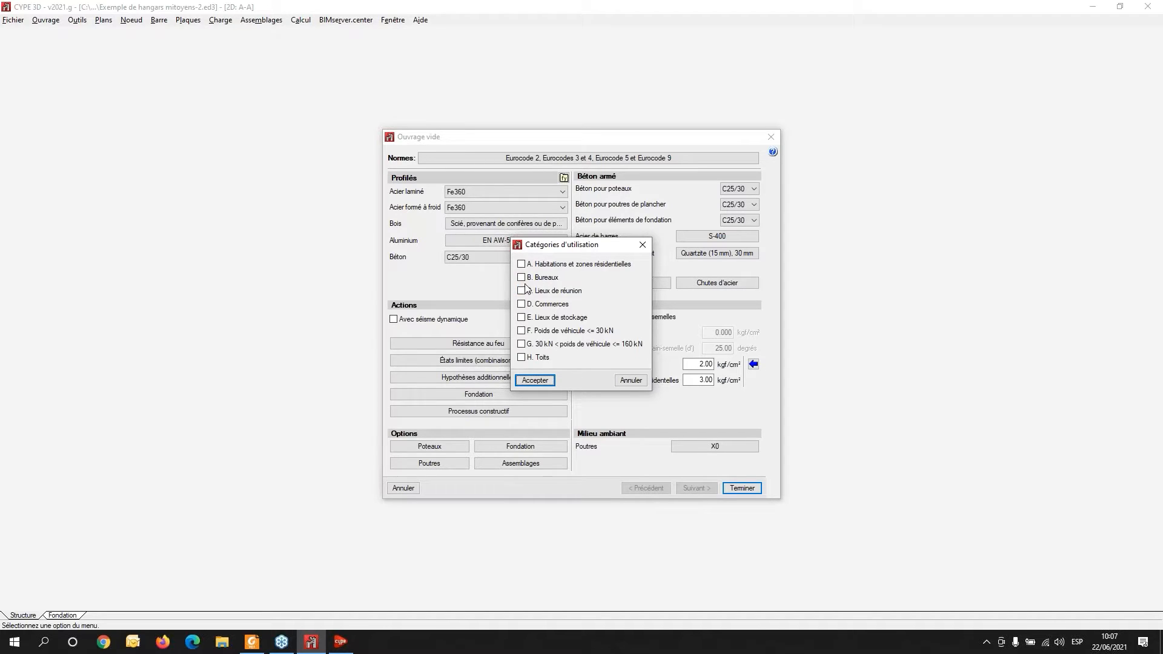
pyautogui.click(522, 317)
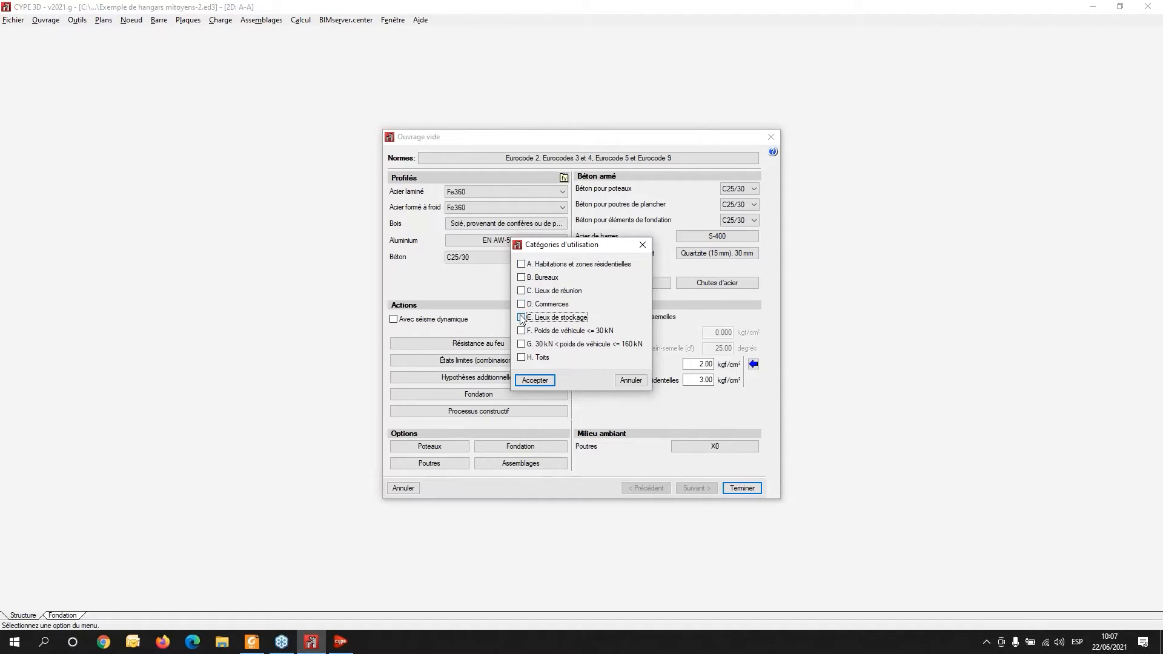
pyautogui.click(536, 381)
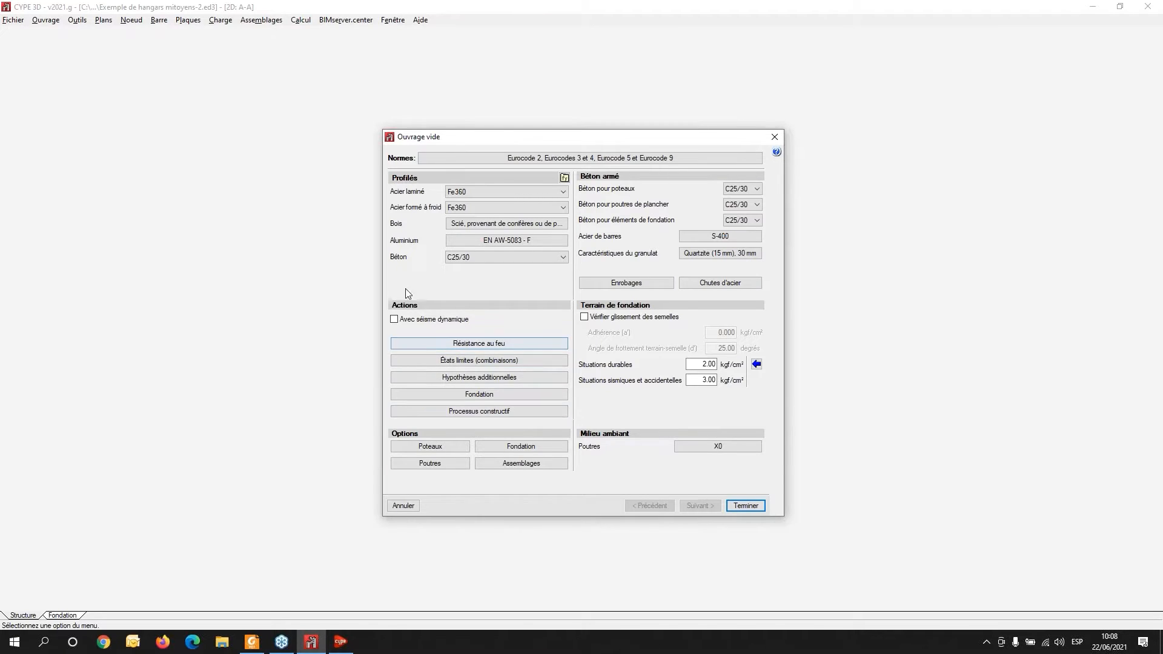
pyautogui.click(393, 321)
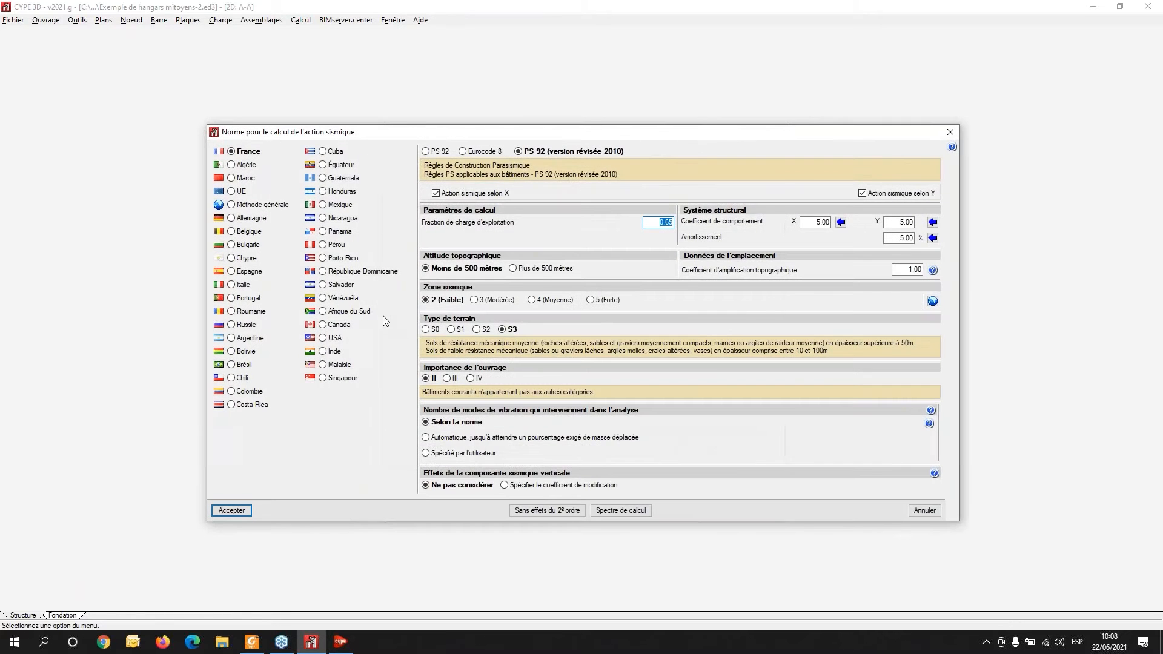
pyautogui.click(231, 191)
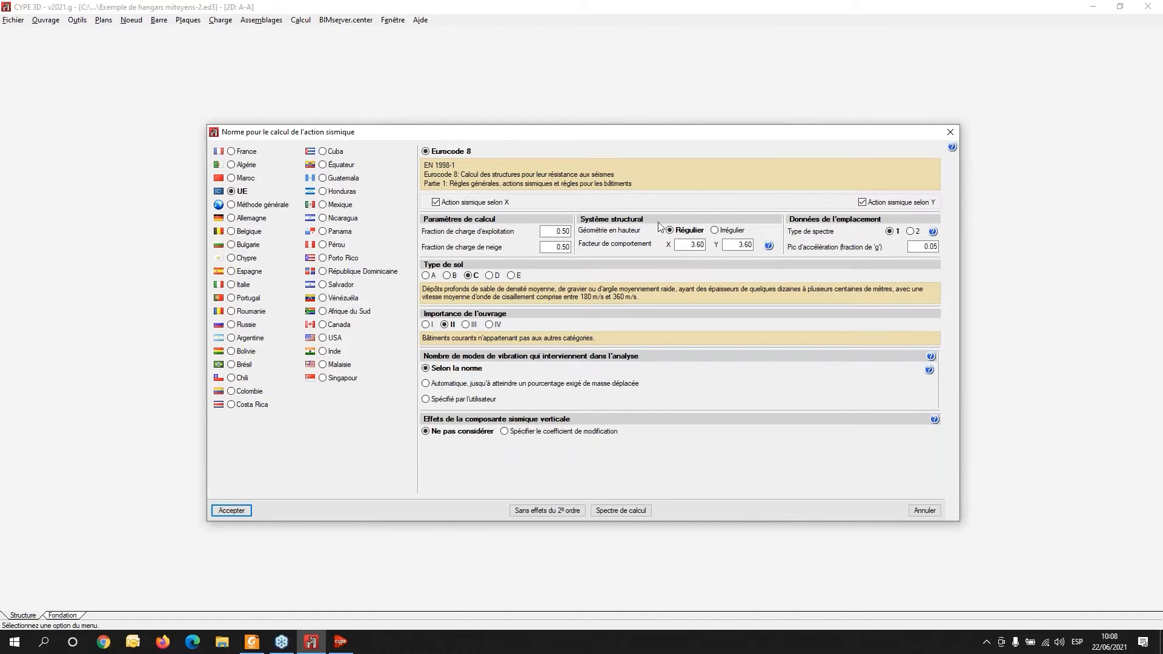
pyautogui.click(250, 206)
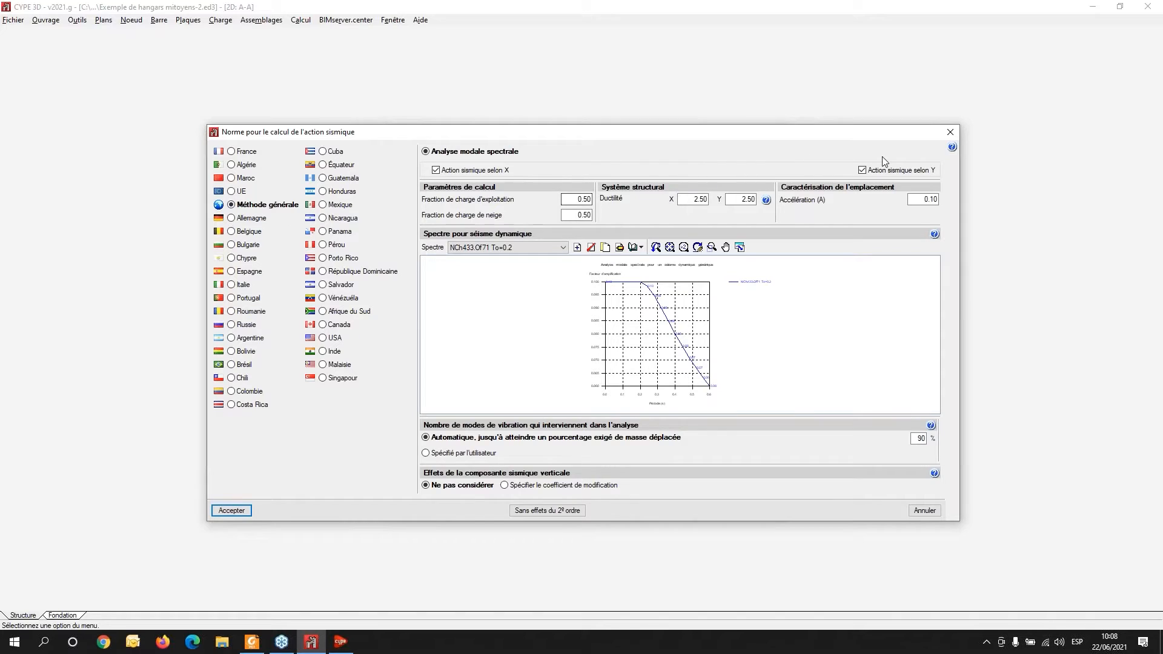
pyautogui.click(949, 133)
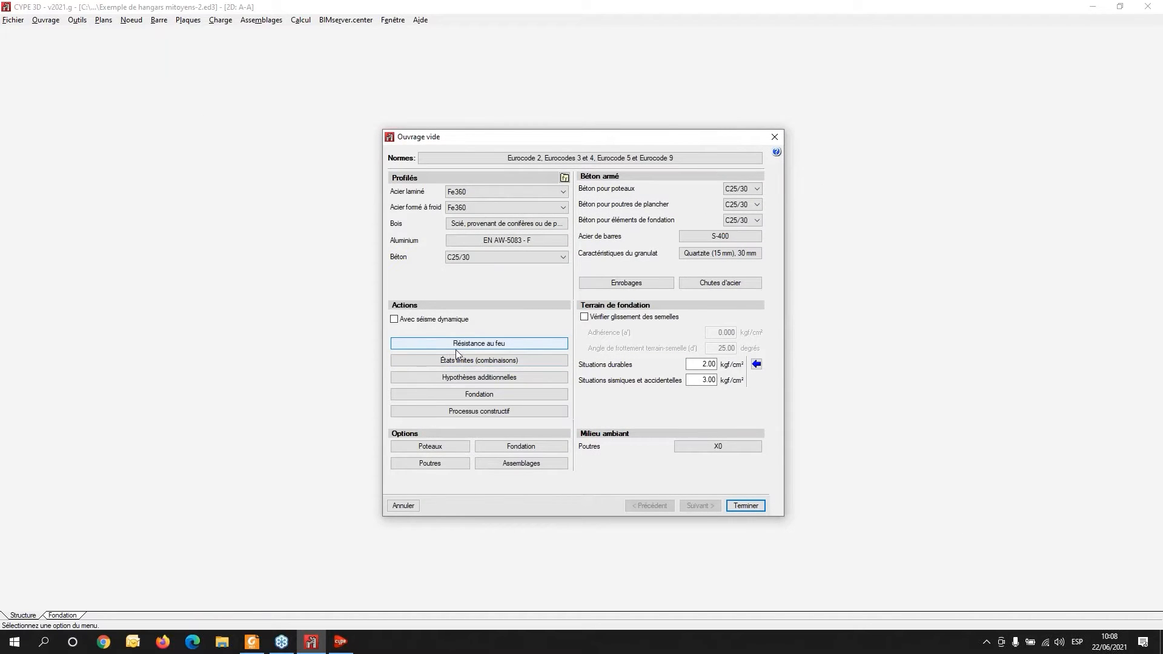
# - Review the fire resistance settings and close them unchanged
pyautogui.click(488, 344)
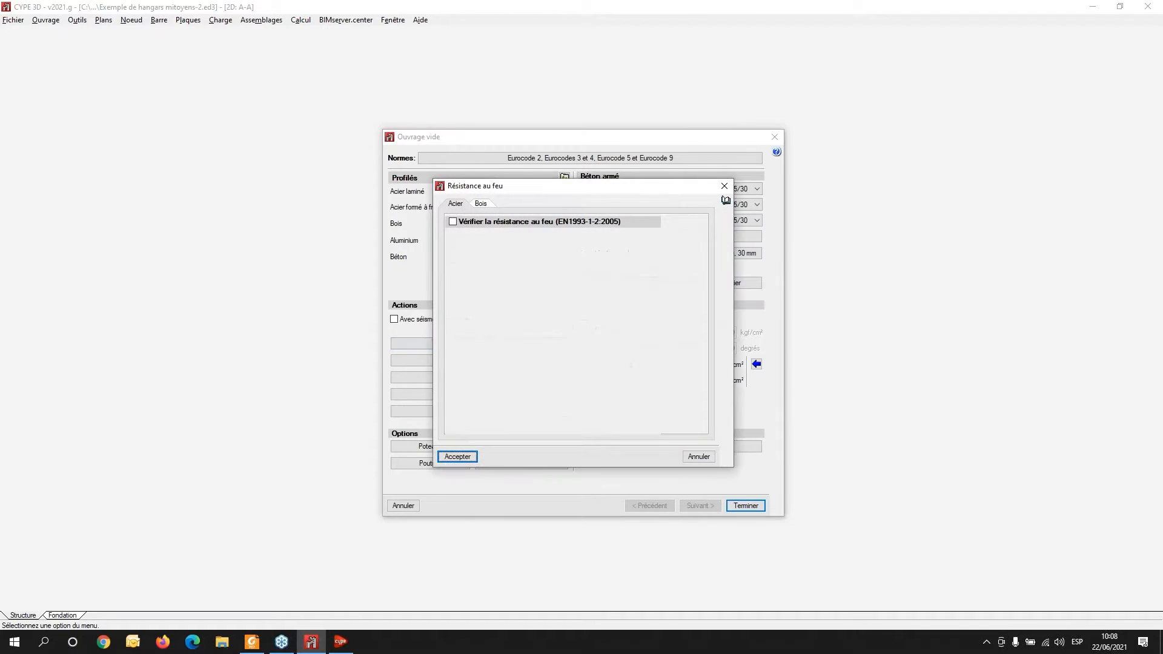
pyautogui.click(723, 185)
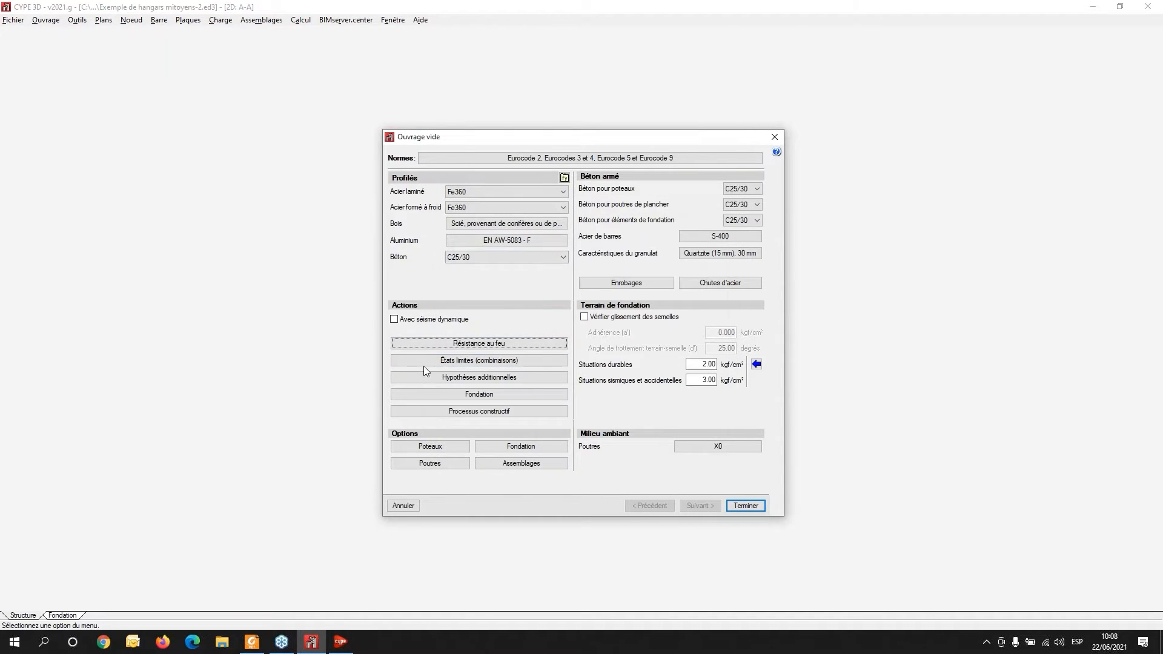
# - Add a permanent load hypothesis G 1 to the project's additional hypotheses
pyautogui.click(468, 380)
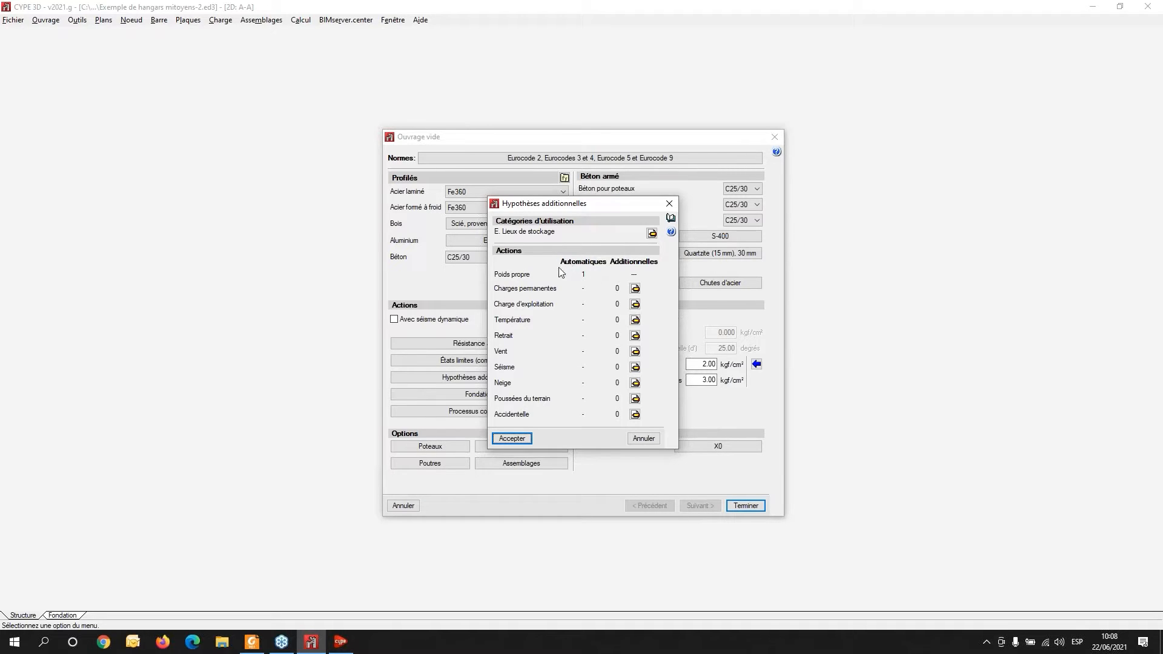
pyautogui.click(635, 289)
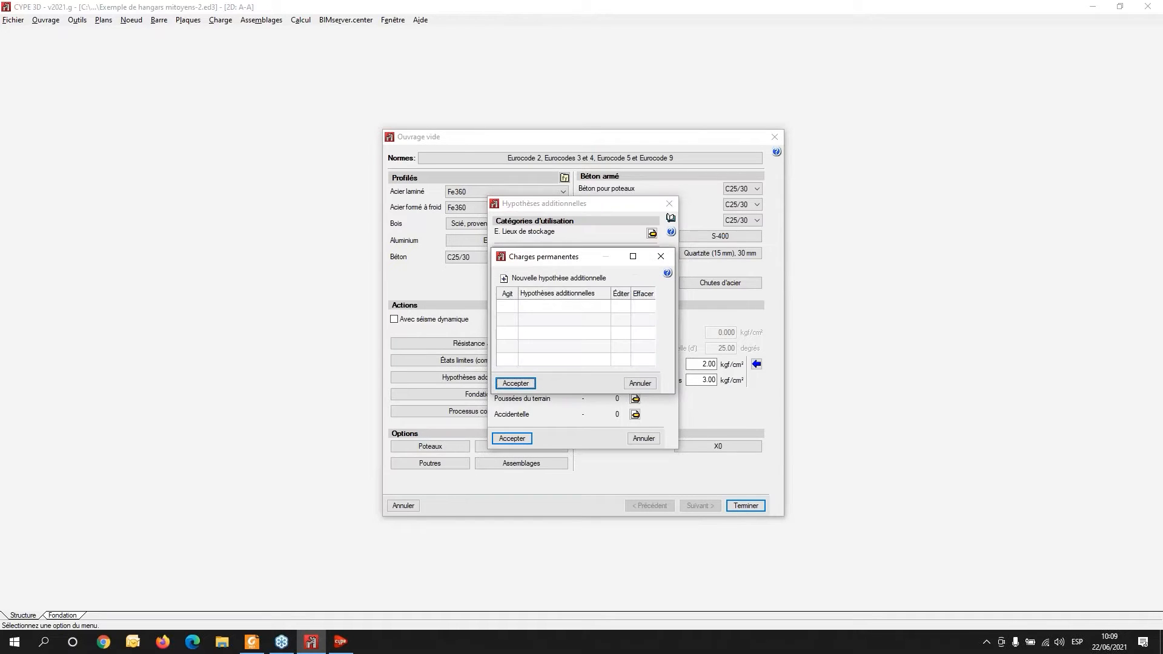
pyautogui.click(526, 282)
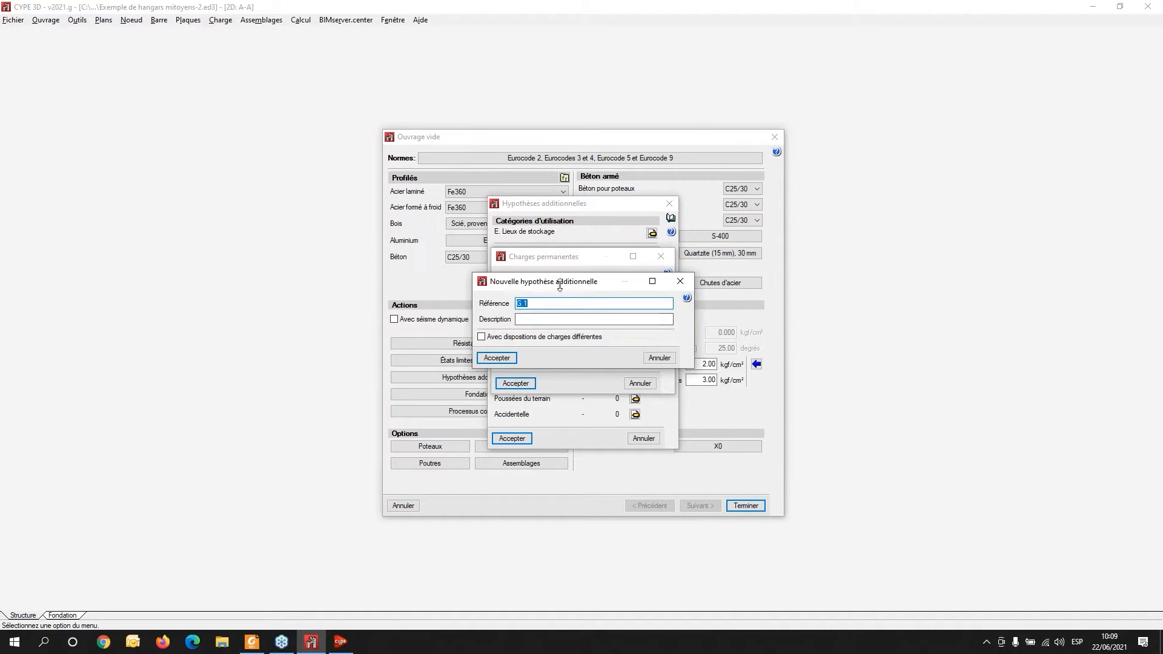
pyautogui.moveTo(568, 287); pyautogui.dragTo(776, 294)
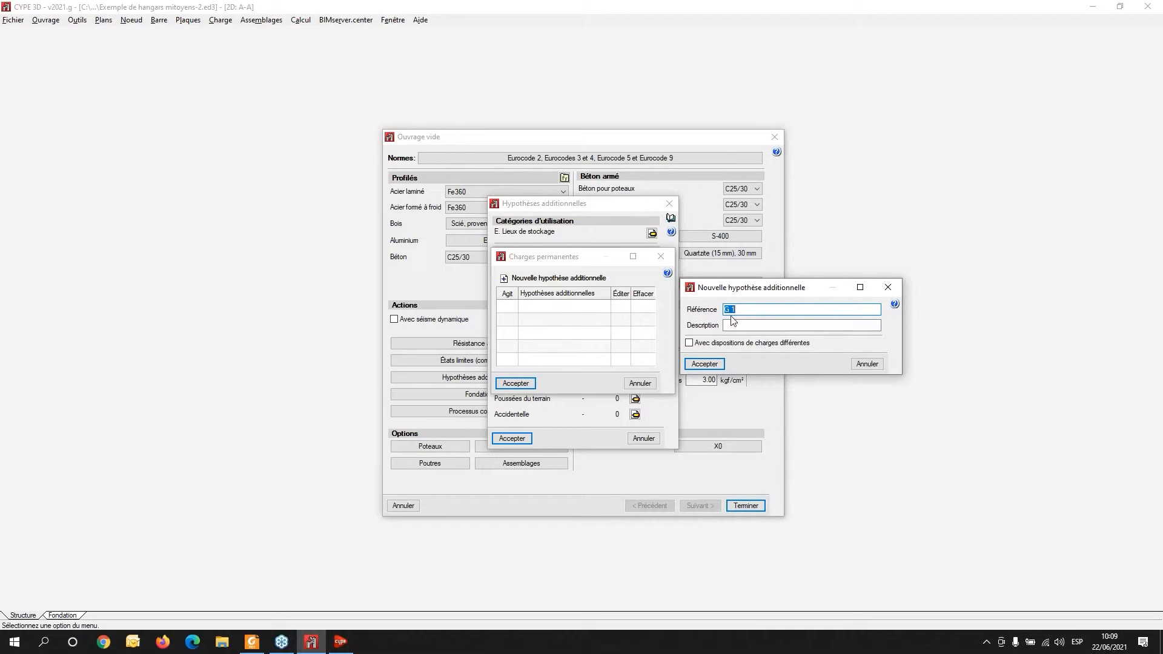
pyautogui.click(704, 363)
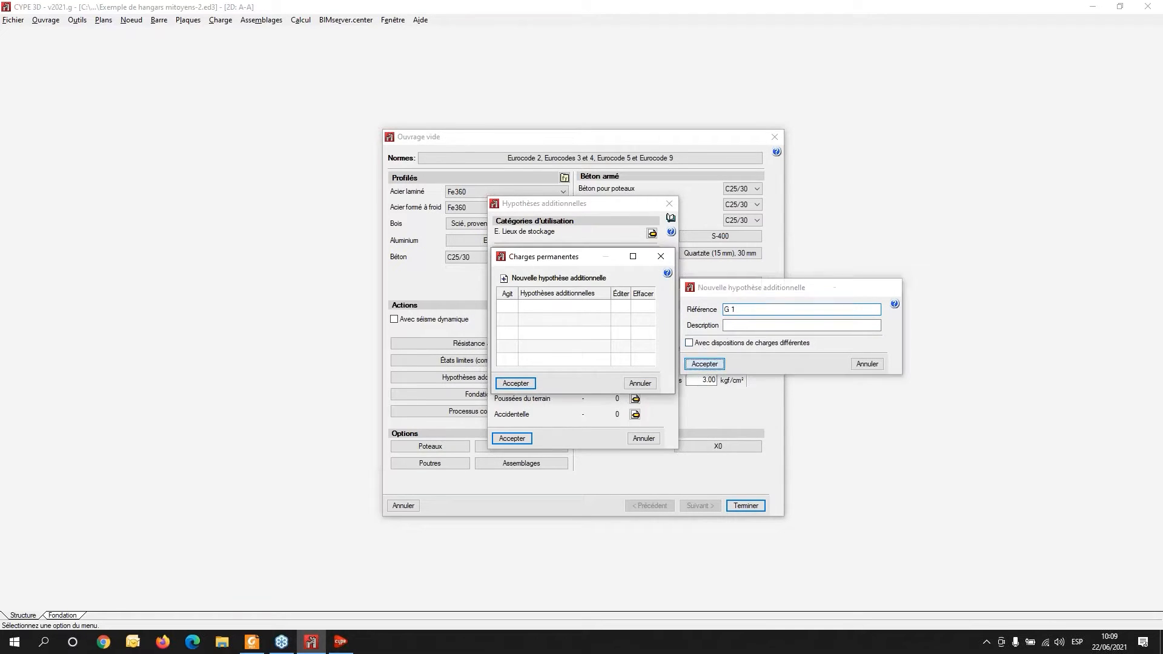
pyautogui.click(515, 383)
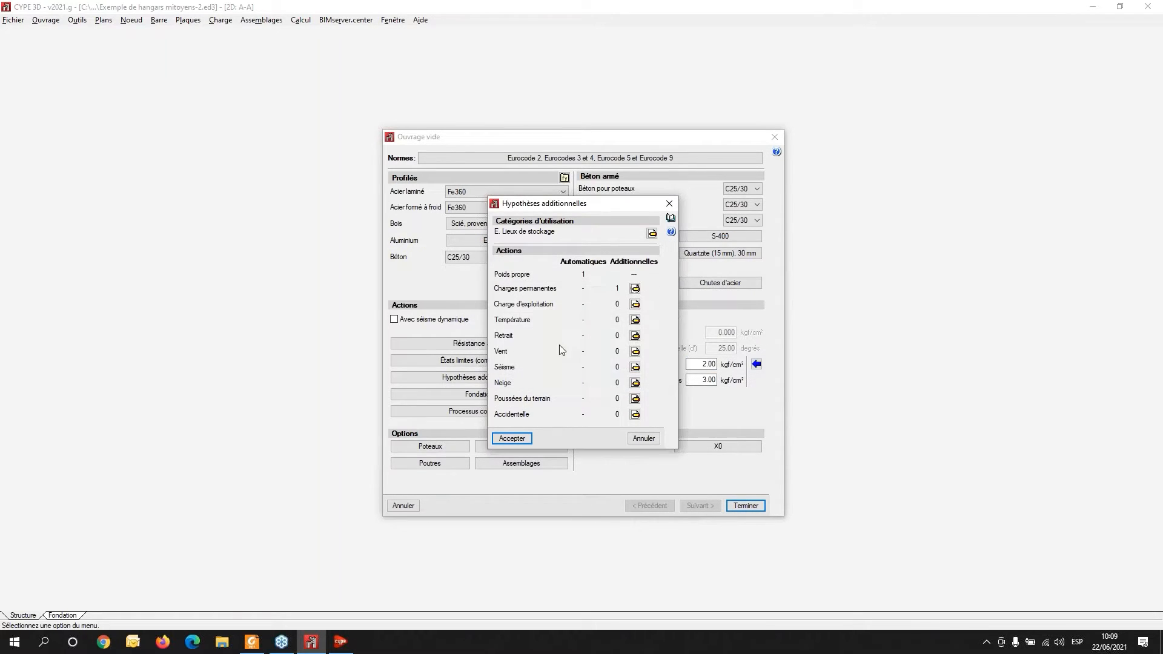
# - Add a use load (charge d'exploitation) hypothesis Q 1
pyautogui.click(634, 304)
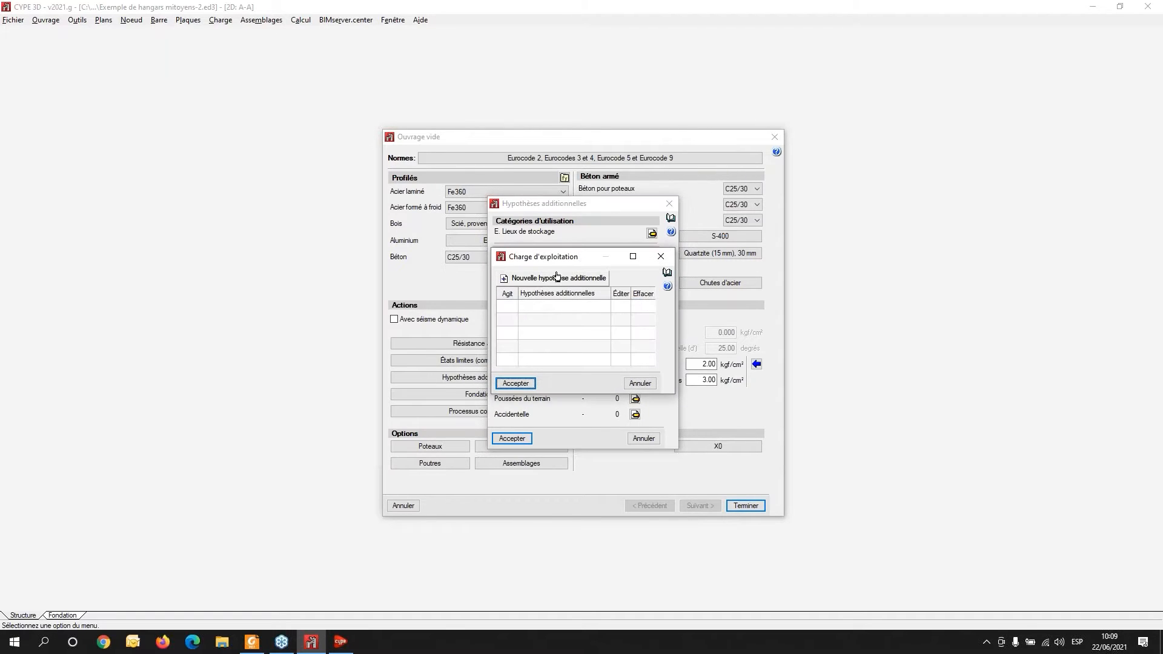
pyautogui.click(556, 279)
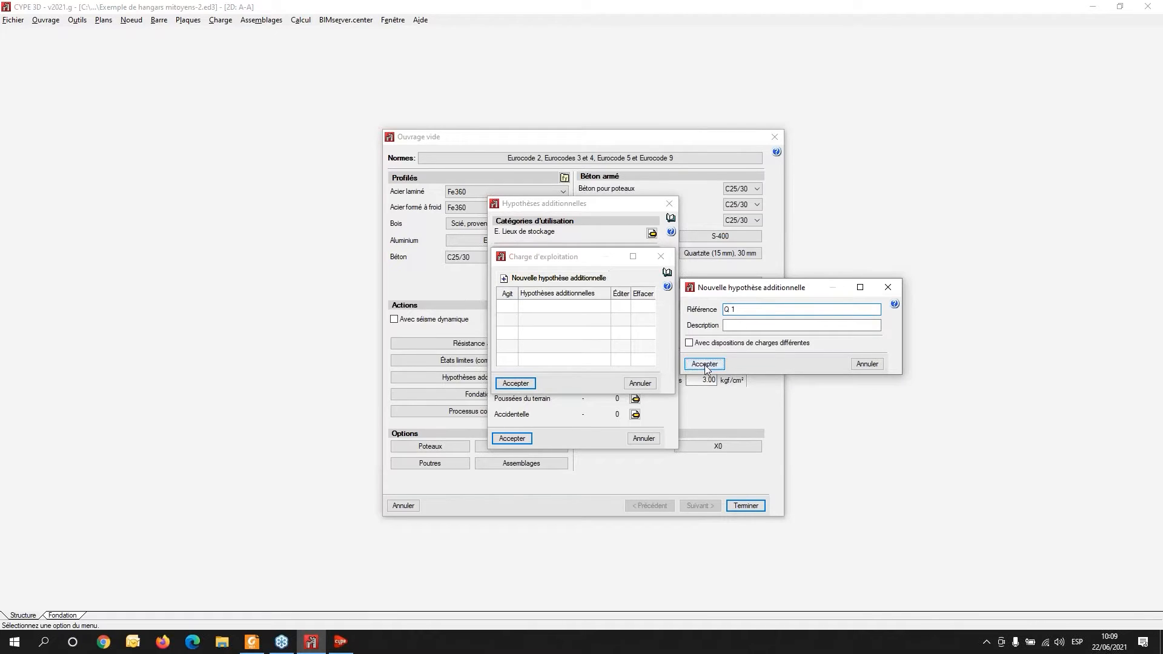
pyautogui.click(704, 363)
pyautogui.click(515, 382)
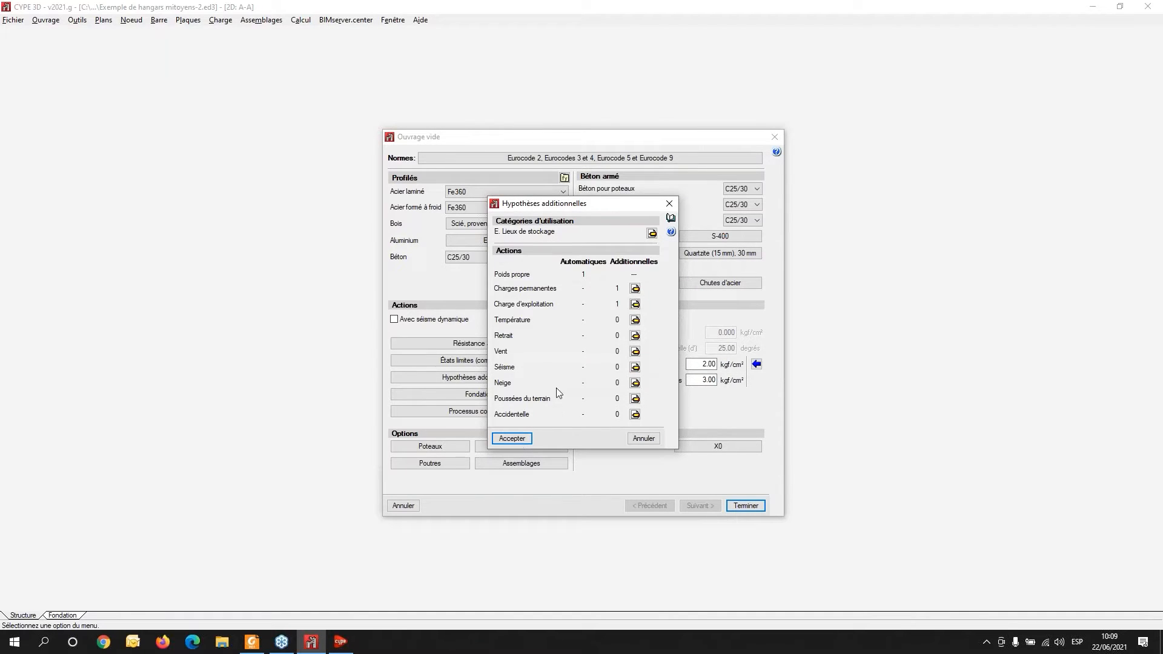
# - Add a wind load hypothesis V 1 and confirm the additional hypotheses
pyautogui.click(635, 351)
pyautogui.click(555, 278)
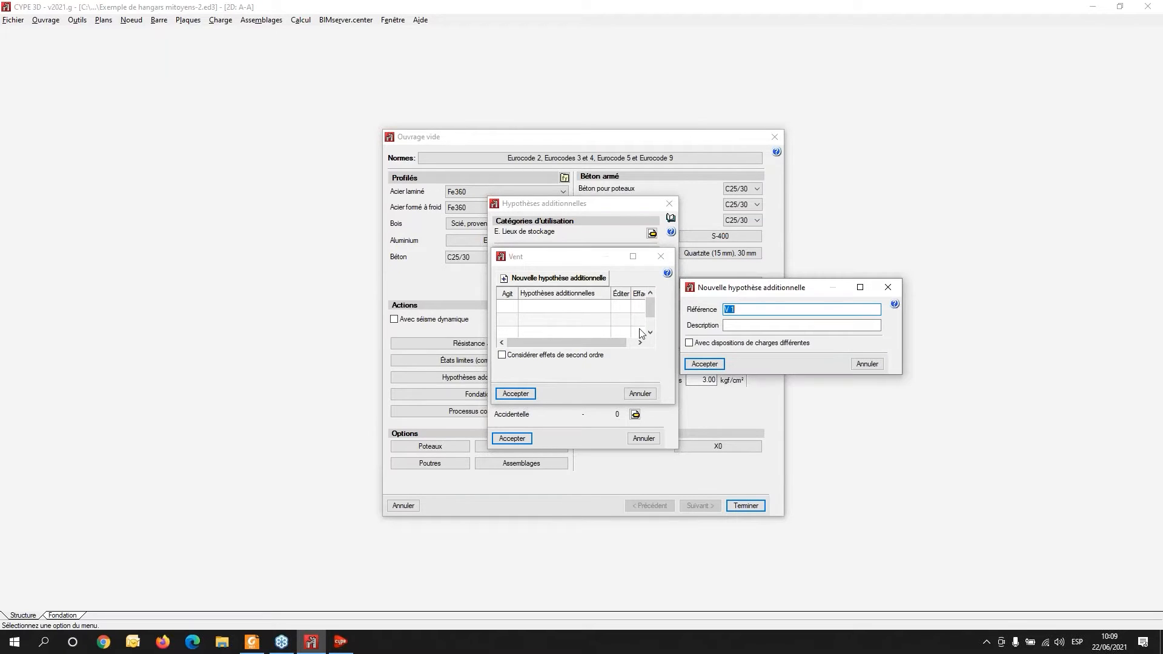
pyautogui.click(704, 363)
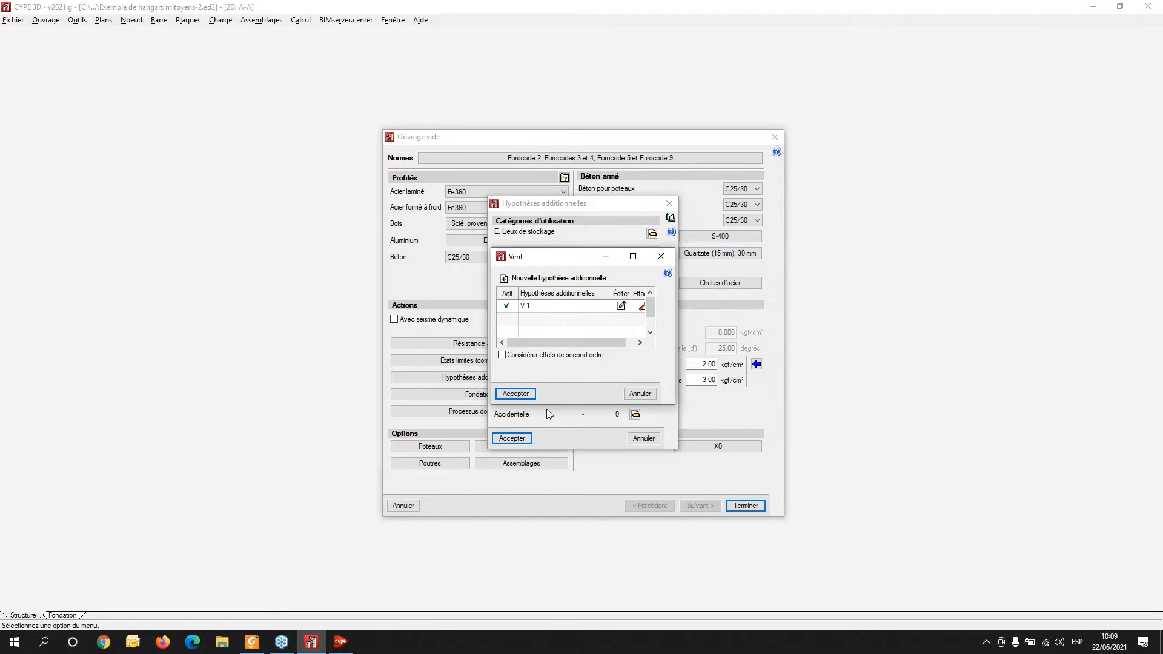
pyautogui.click(515, 394)
pyautogui.click(512, 438)
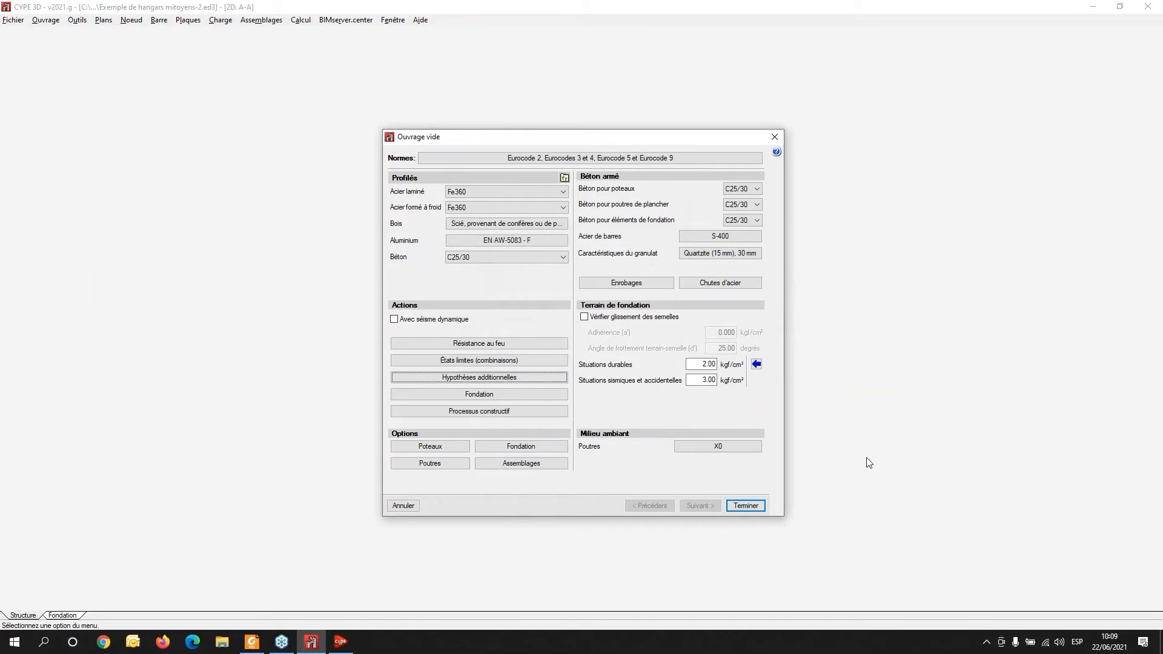
# - Accept the default limit state combination settings and finish the new project setup
pyautogui.click(479, 360)
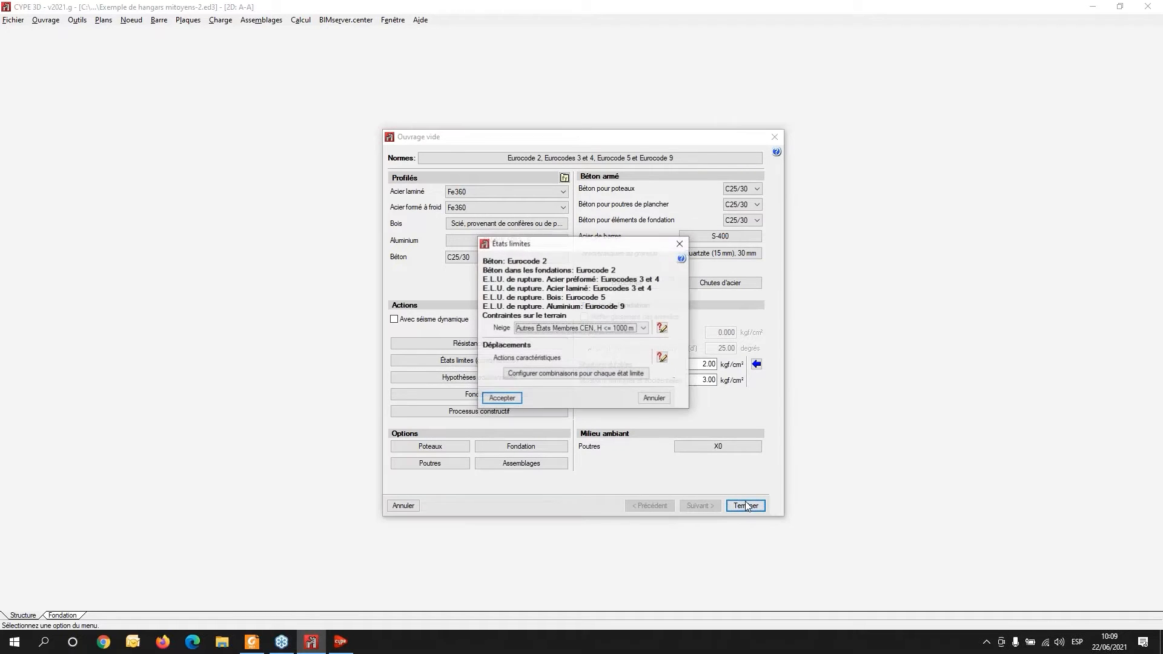
pyautogui.click(504, 397)
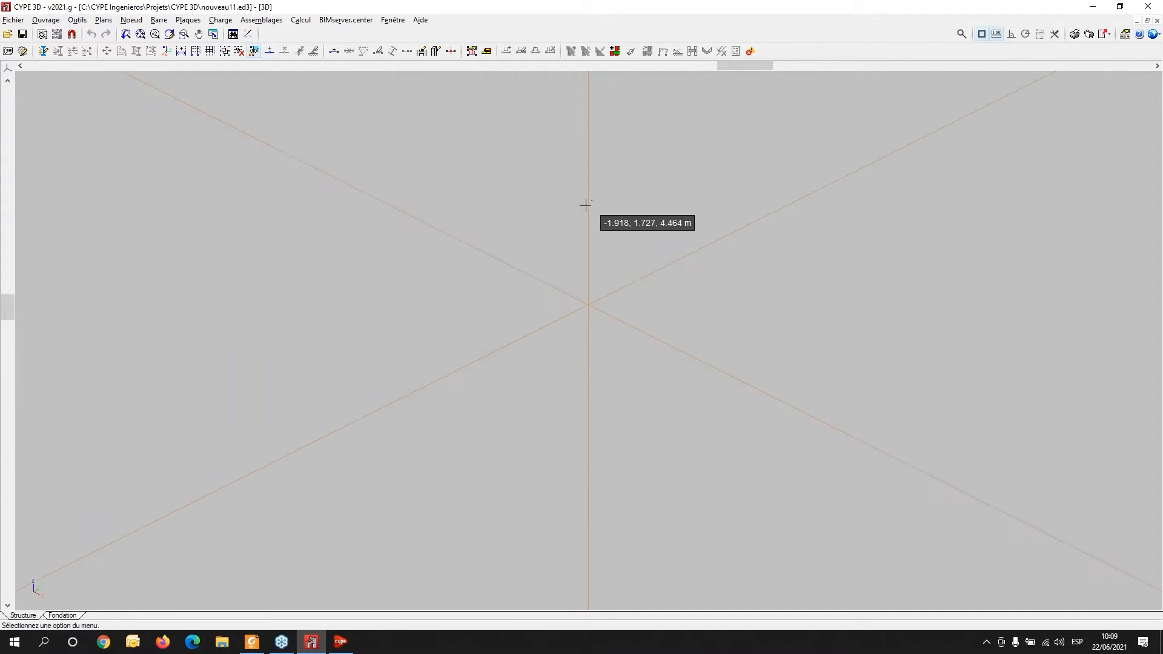
pyautogui.moveTo(500, 261); pyautogui.dragTo(423, 289, button='middle')
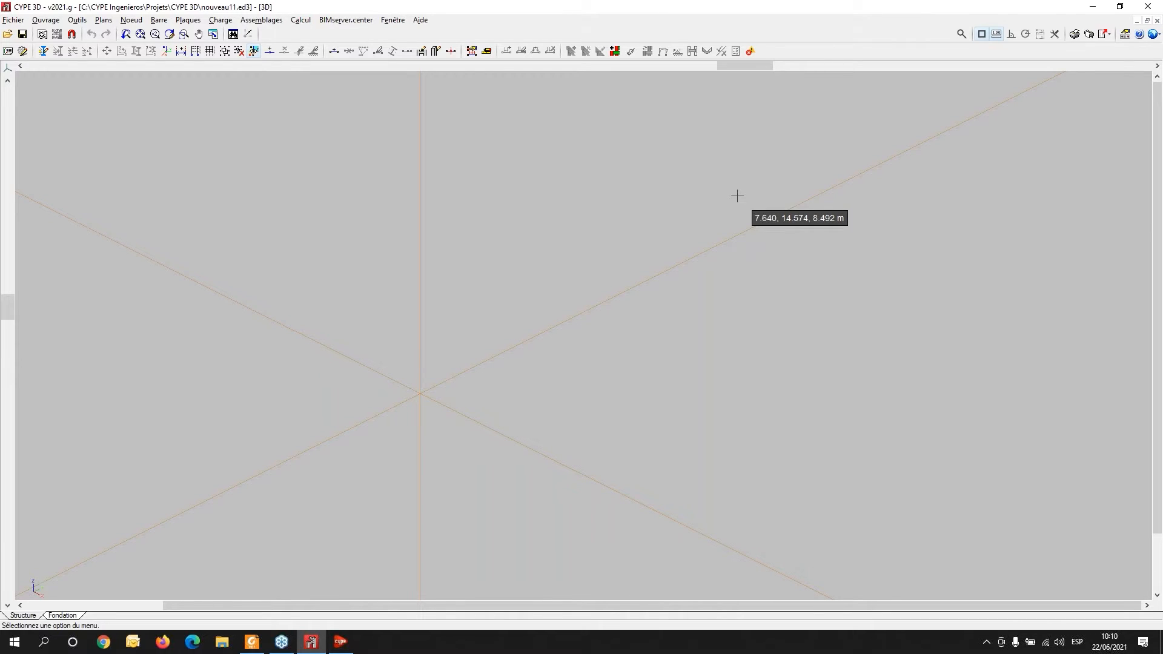
pyautogui.click(59, 22)
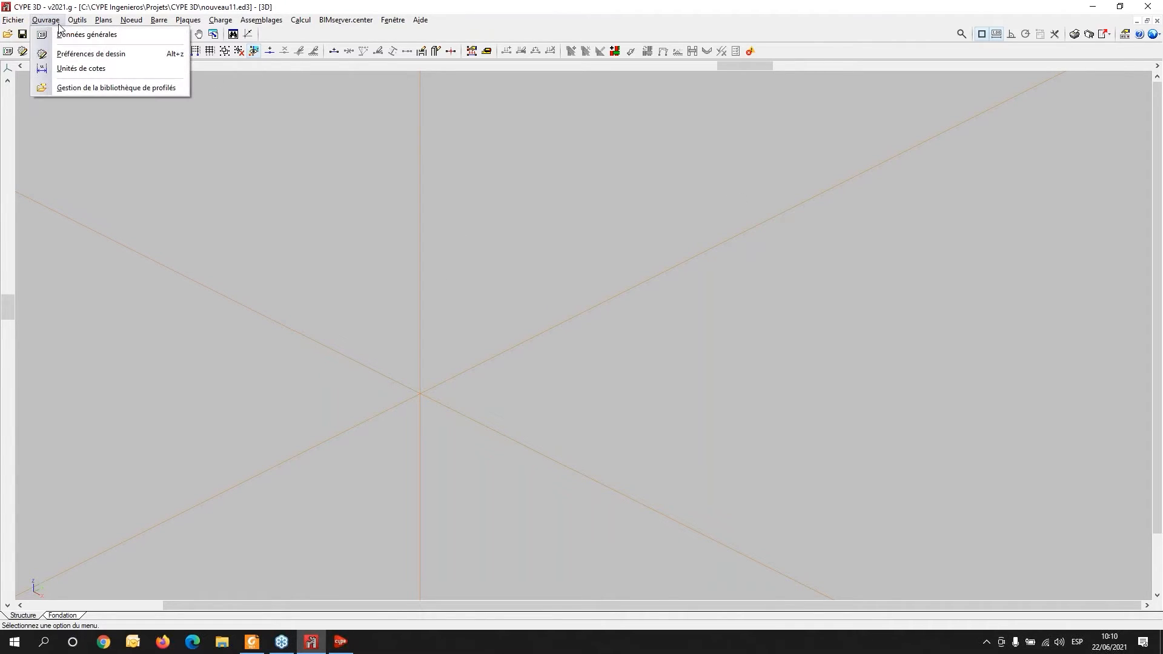
pyautogui.click(45, 22)
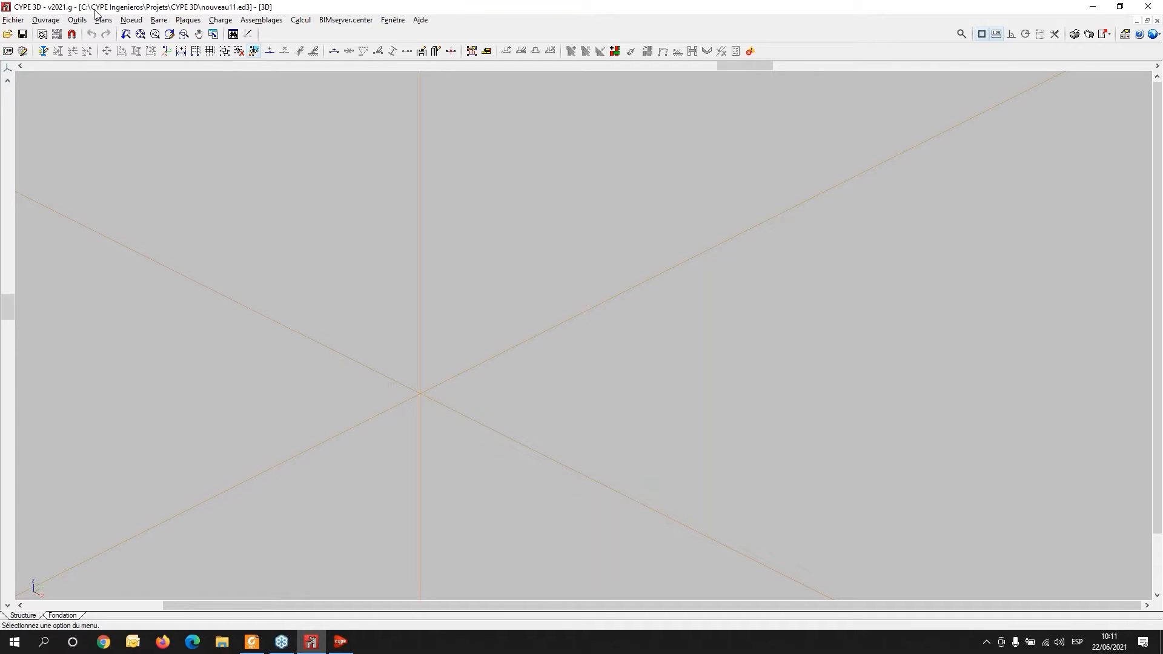
pyautogui.click(44, 23)
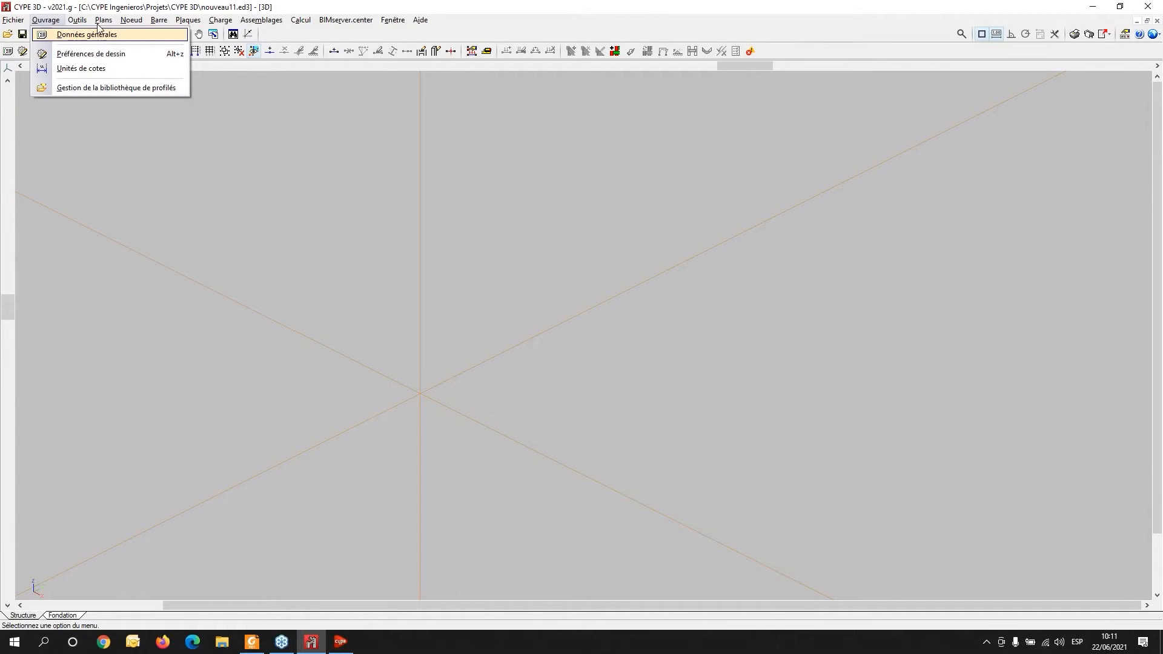
# - Start a DXF/DWG import and open torre4.dwg from the DXF de torres antenas folder, listing DWG files
pyautogui.moveTo(77, 22)
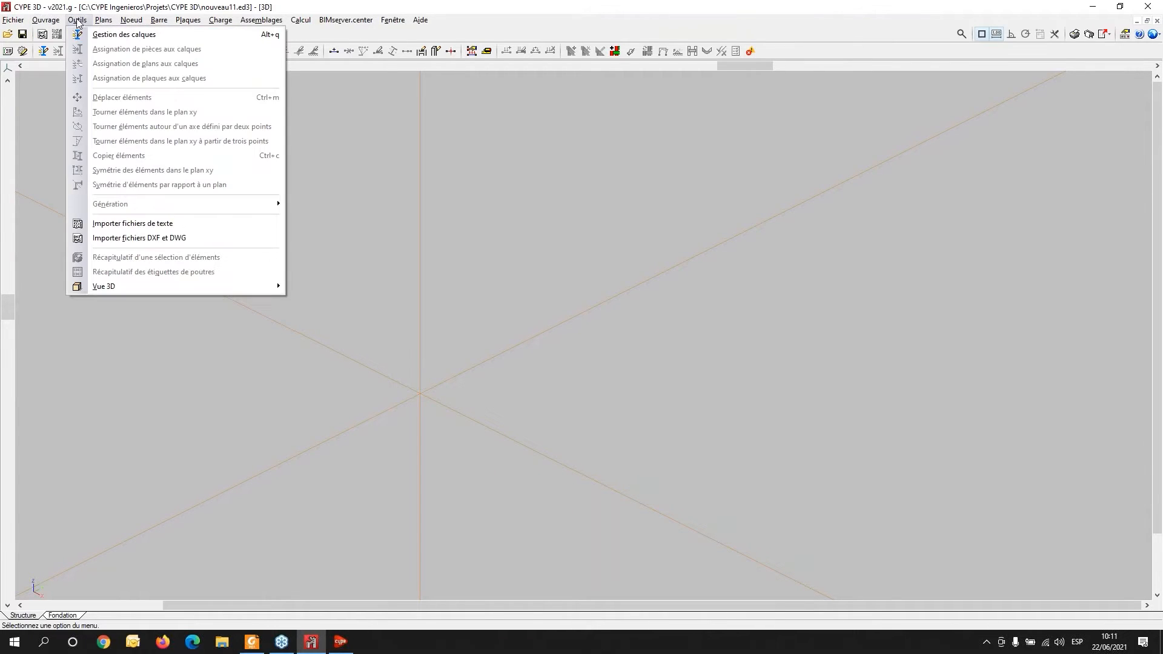
pyautogui.click(156, 238)
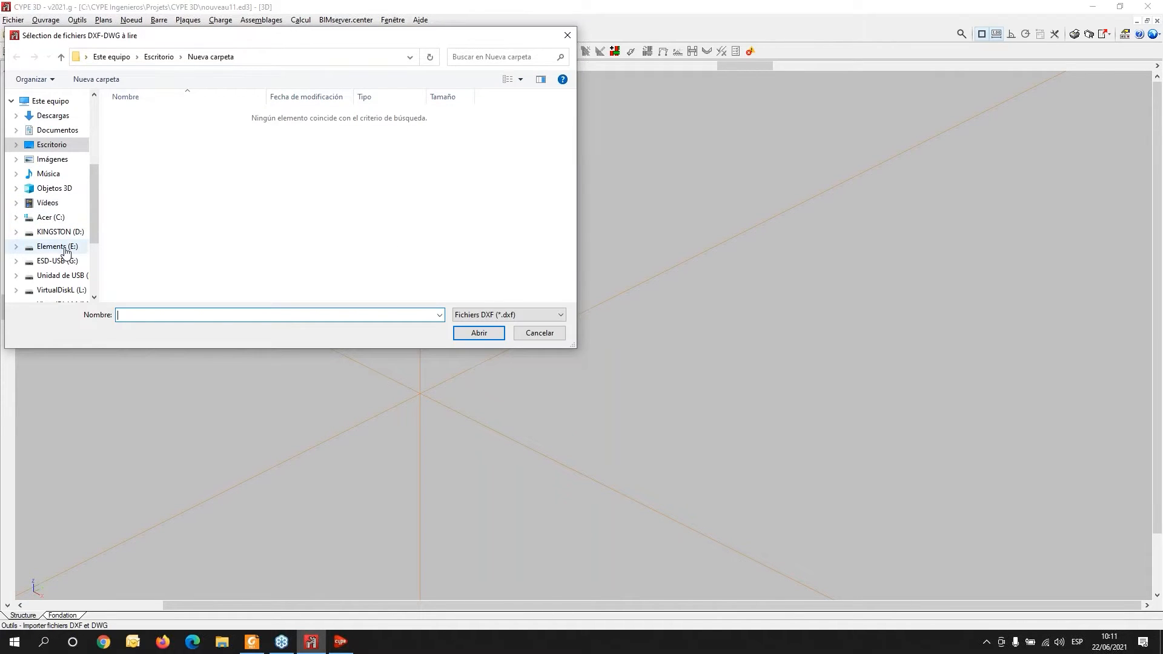
pyautogui.click(64, 290)
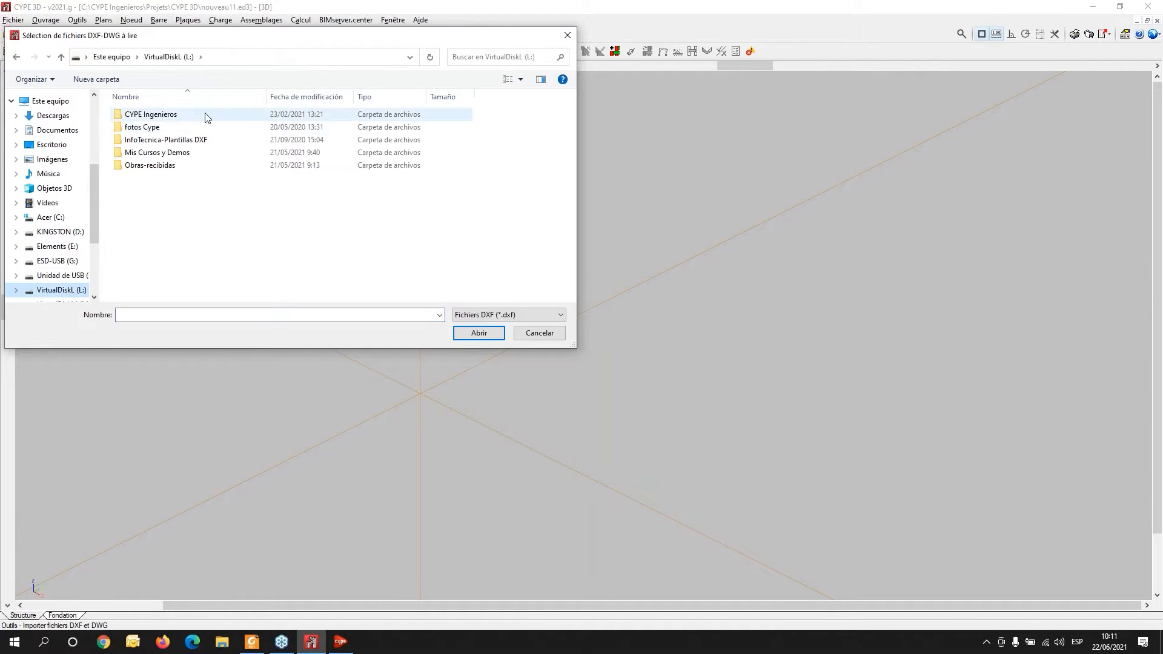
pyautogui.doubleClick(146, 166)
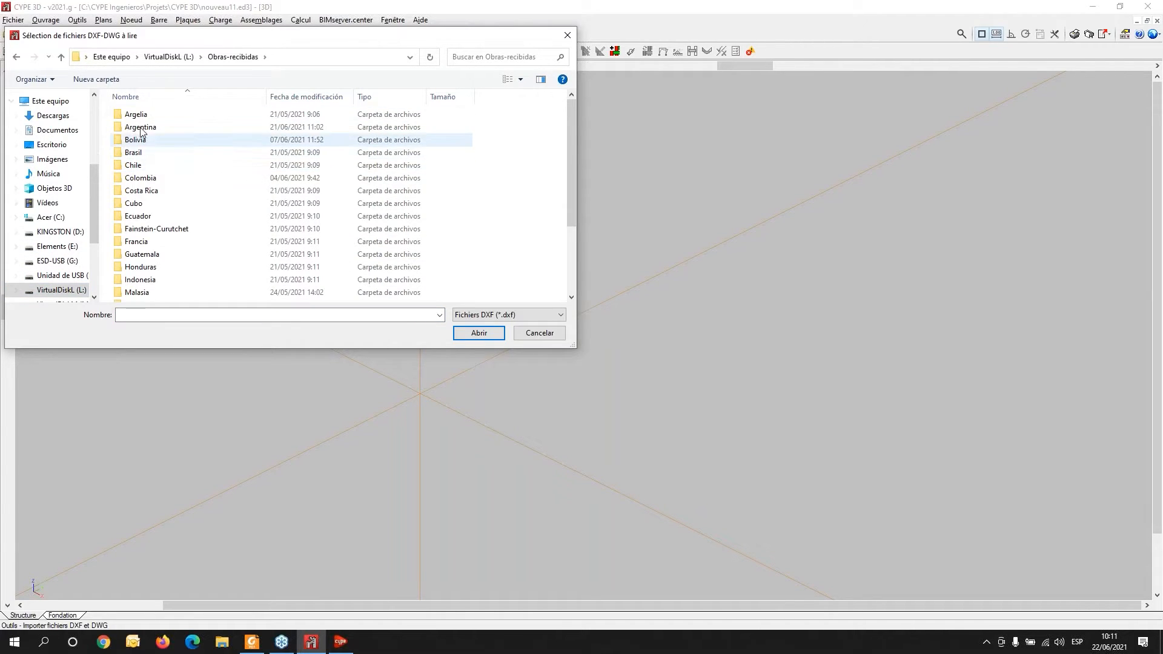
pyautogui.click(168, 56)
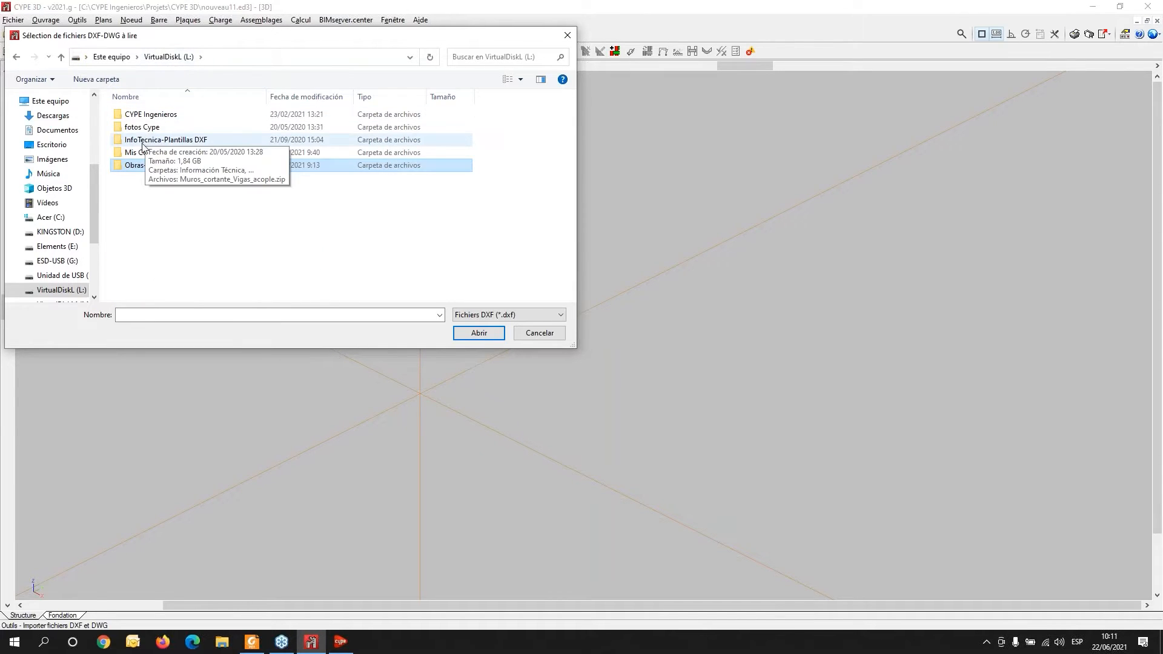
pyautogui.doubleClick(143, 153)
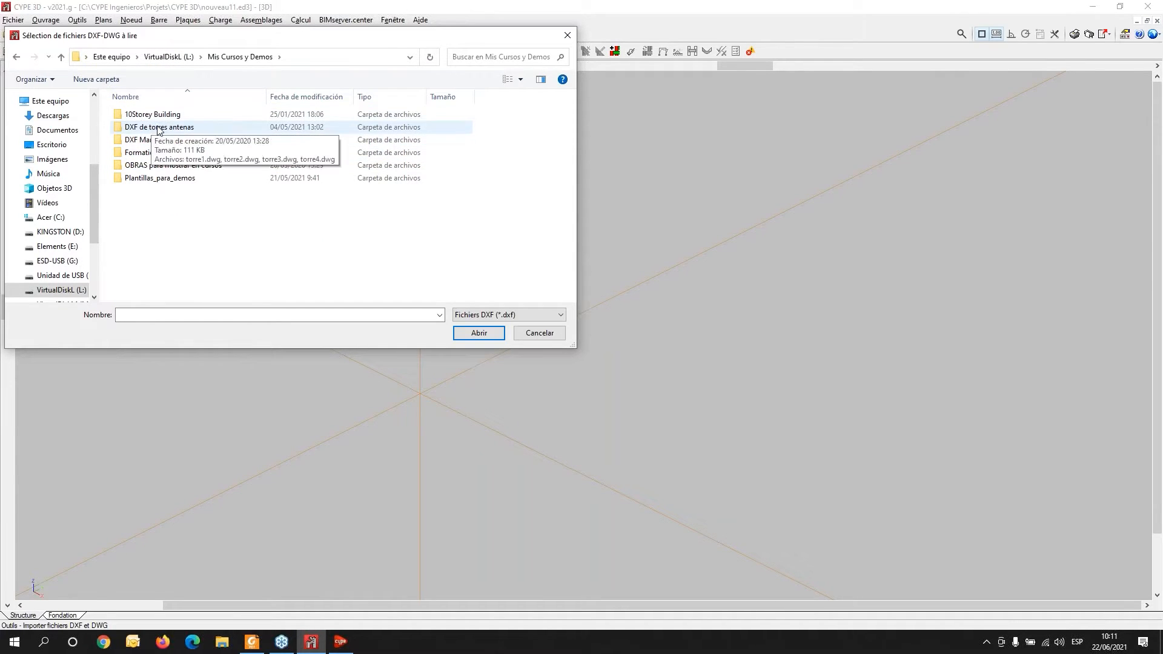
pyautogui.doubleClick(156, 127)
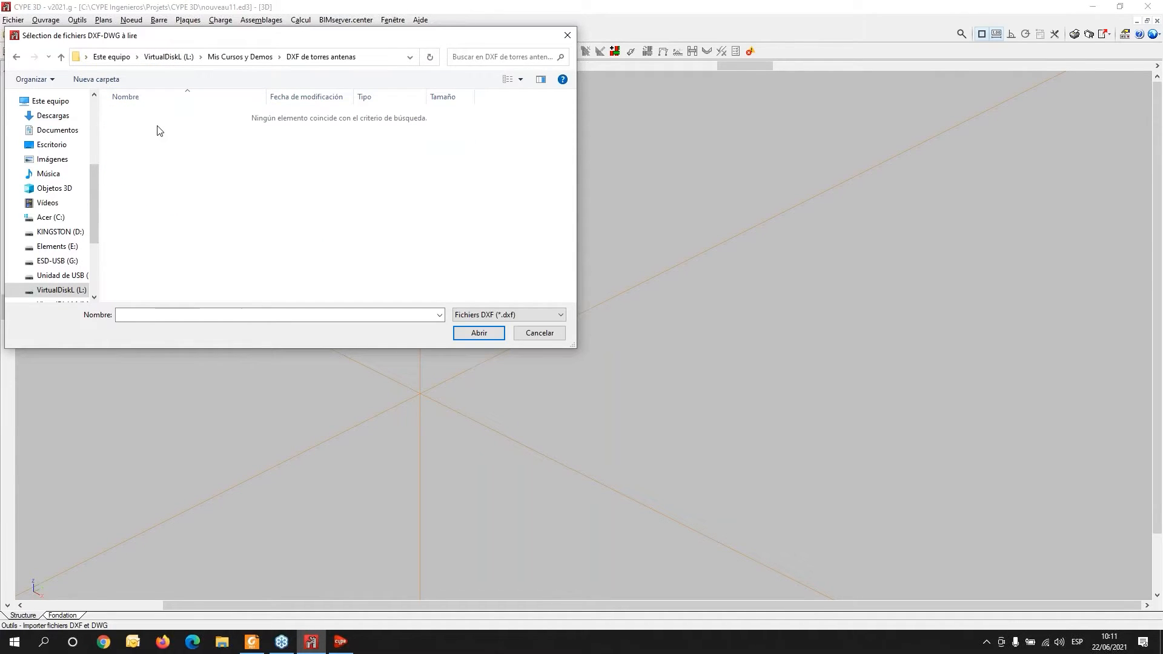
pyautogui.click(539, 316)
pyautogui.click(535, 335)
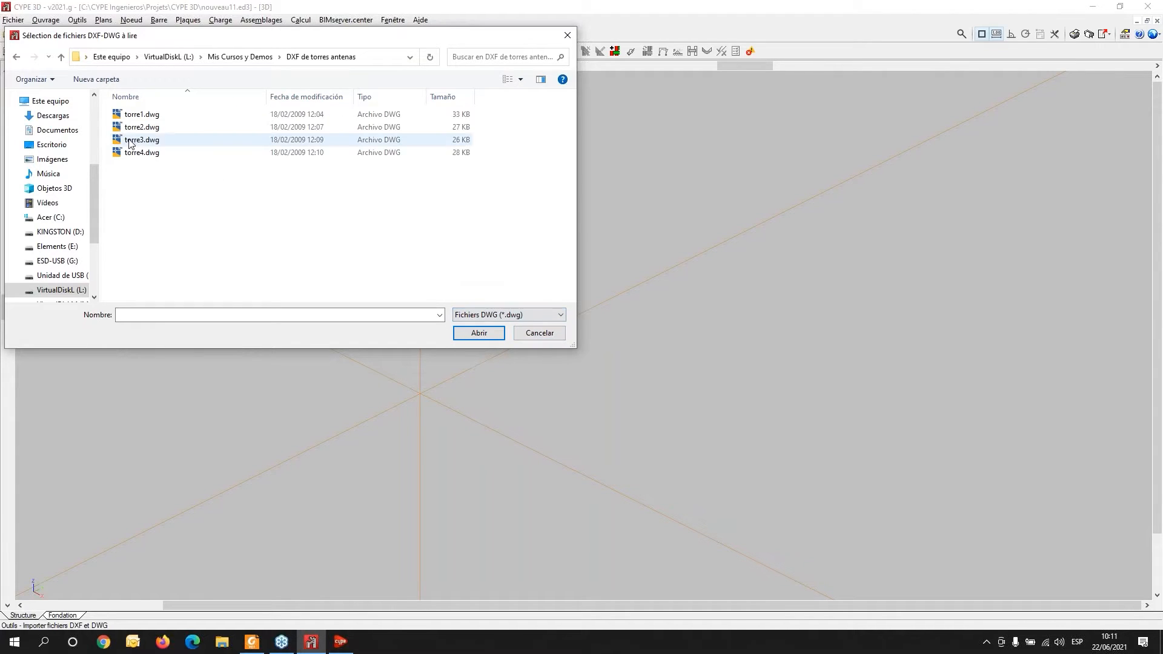
pyautogui.click(142, 153)
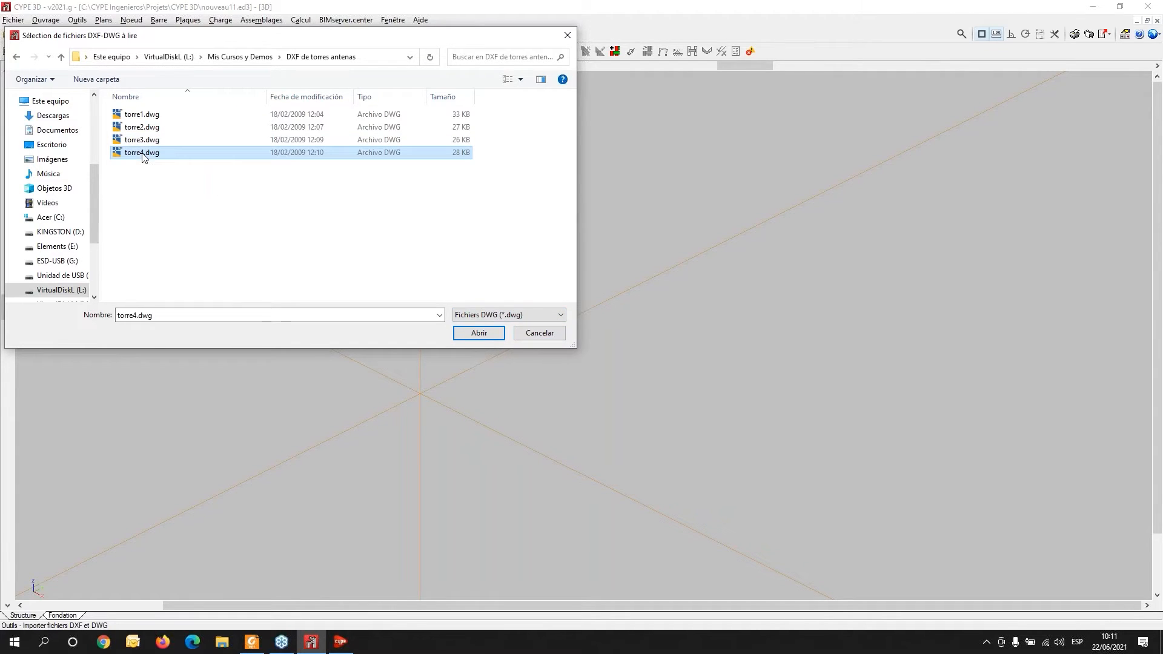
pyautogui.click(483, 338)
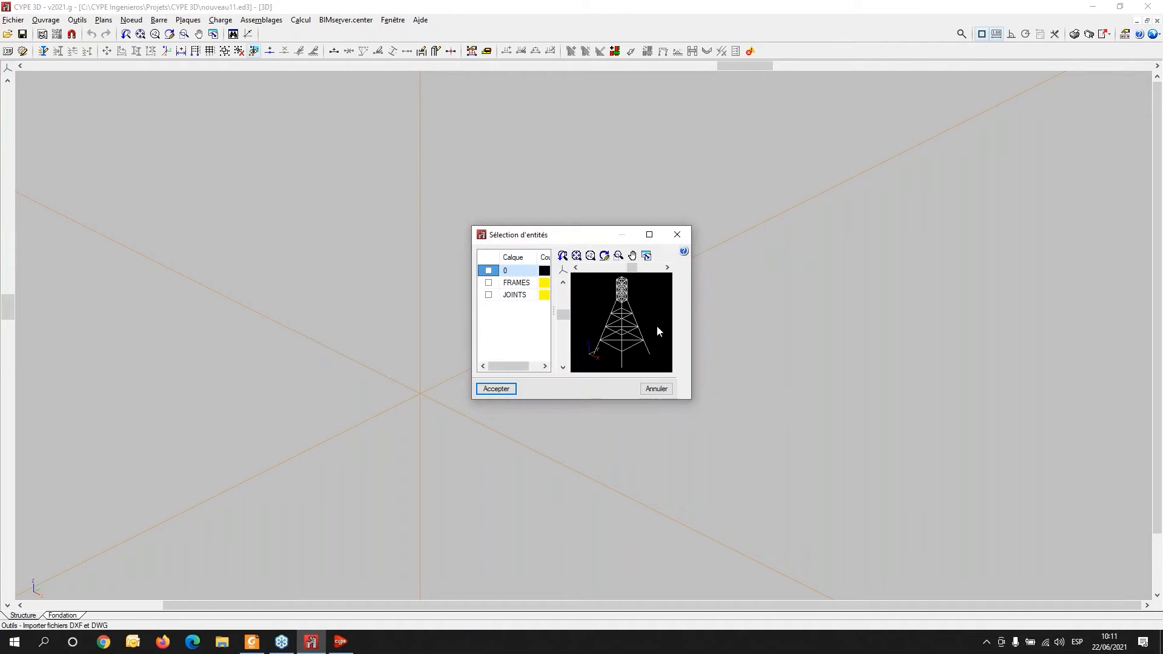
# - Import only the FRAMES layer of the drawing as the tower's bars
pyautogui.click(489, 271)
pyautogui.click(488, 283)
pyautogui.click(488, 271)
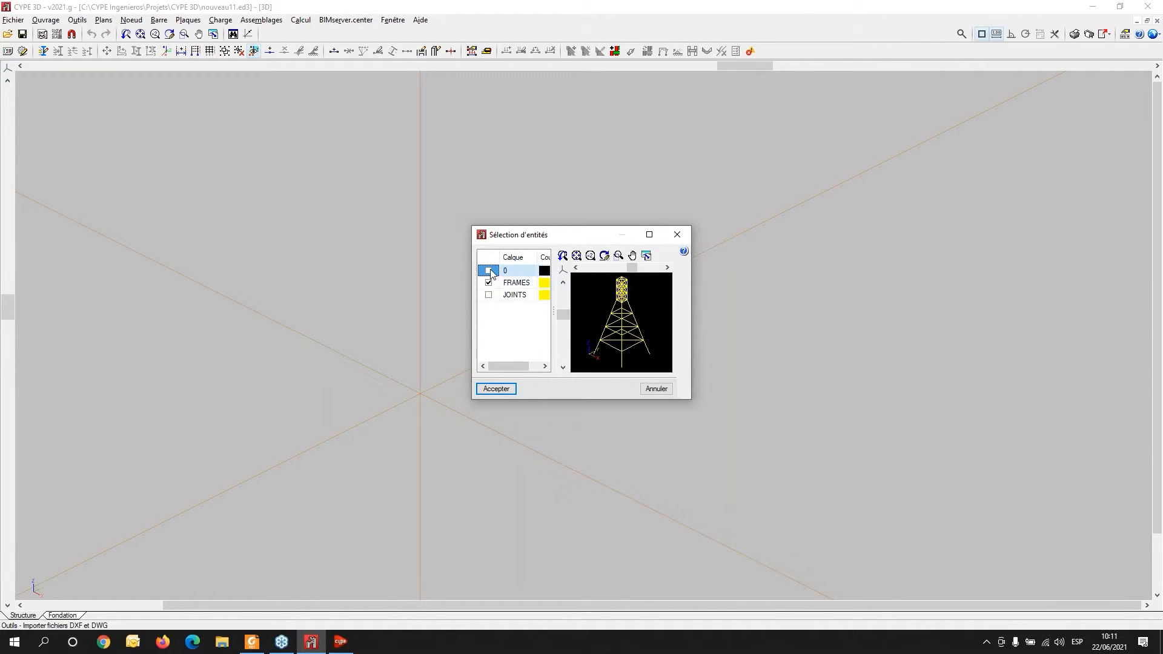
pyautogui.click(508, 388)
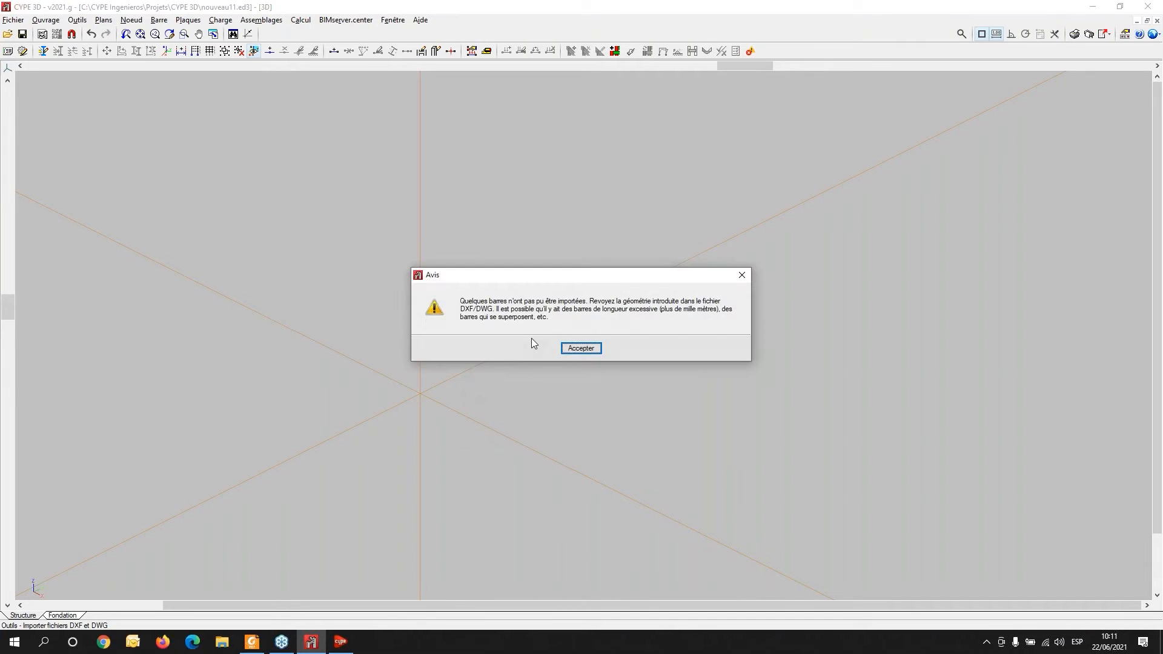
pyautogui.click(581, 349)
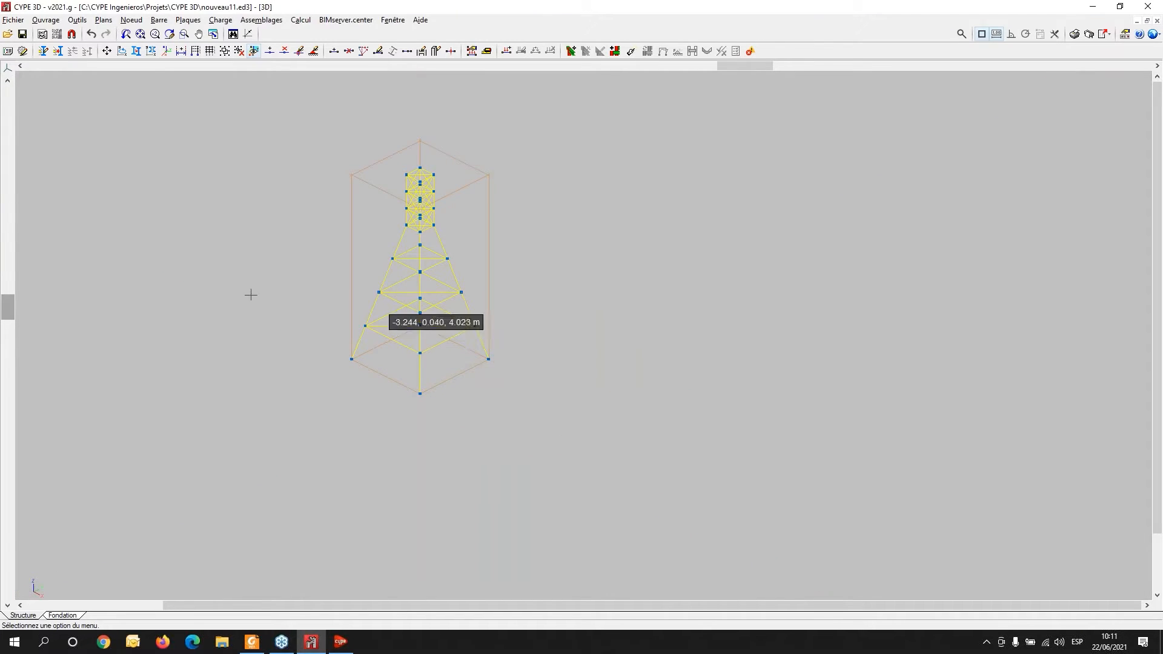
# - Inspect the imported tower up close, then undo the DXF/DWG import
pyautogui.scroll(1, 386, 345)
pyautogui.moveTo(390, 355); pyautogui.dragTo(216, 268, button='middle')
pyautogui.scroll(1, 339, 460)
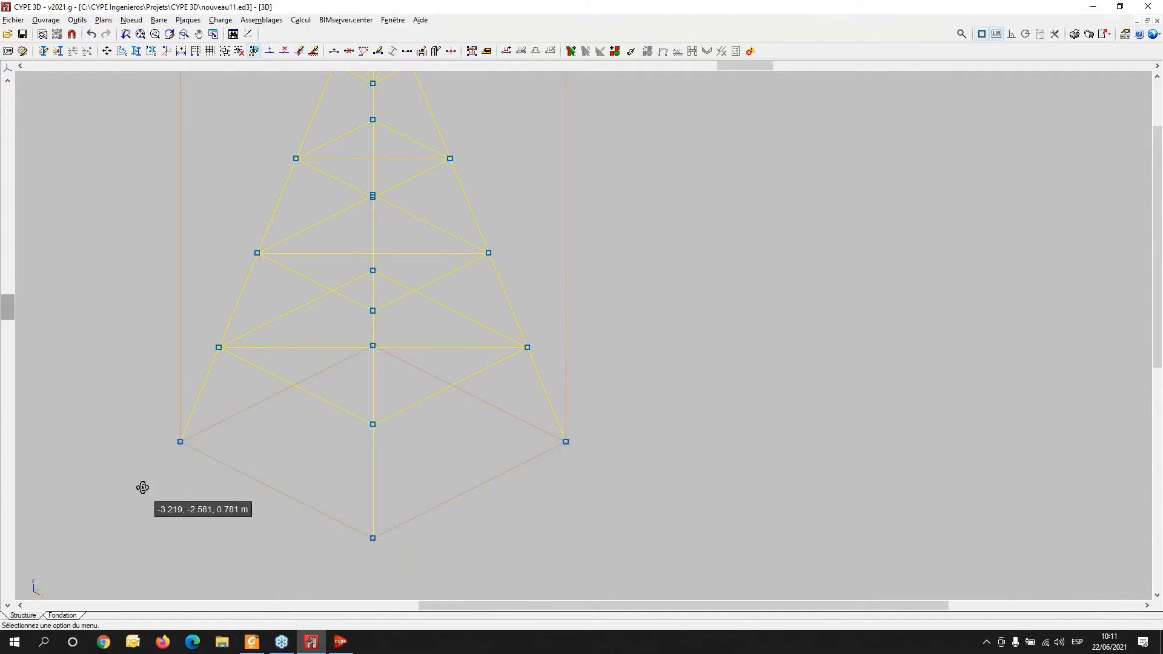
pyautogui.keyDown('shift'); pyautogui.moveTo(143, 485); pyautogui.dragTo(203, 464, button='middle'); pyautogui.keyUp('shift')
pyautogui.scroll(-2, 203, 453)
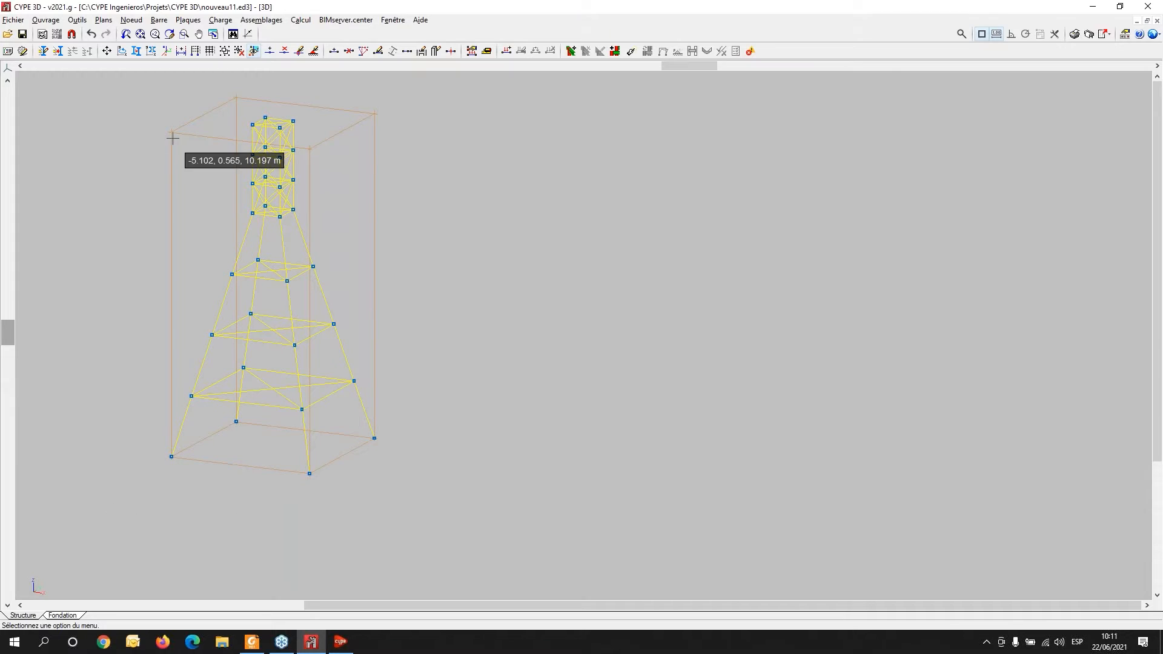
pyautogui.click(91, 35)
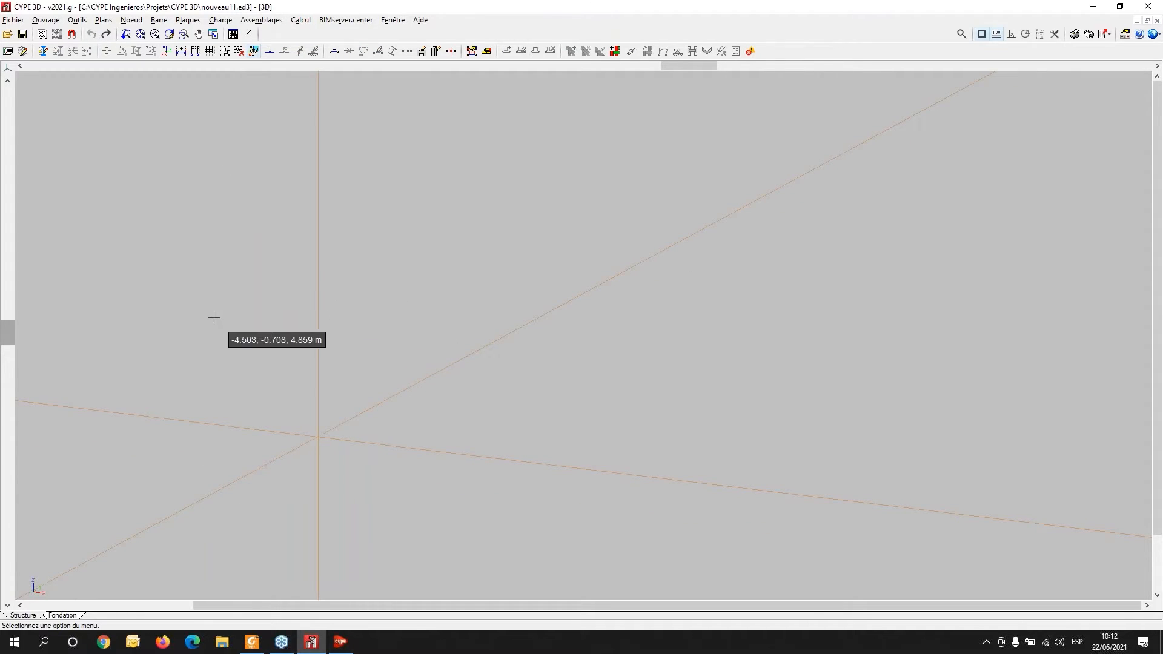
# - Start a new bar and open its profile description to view the generic profile option
pyautogui.click(158, 22)
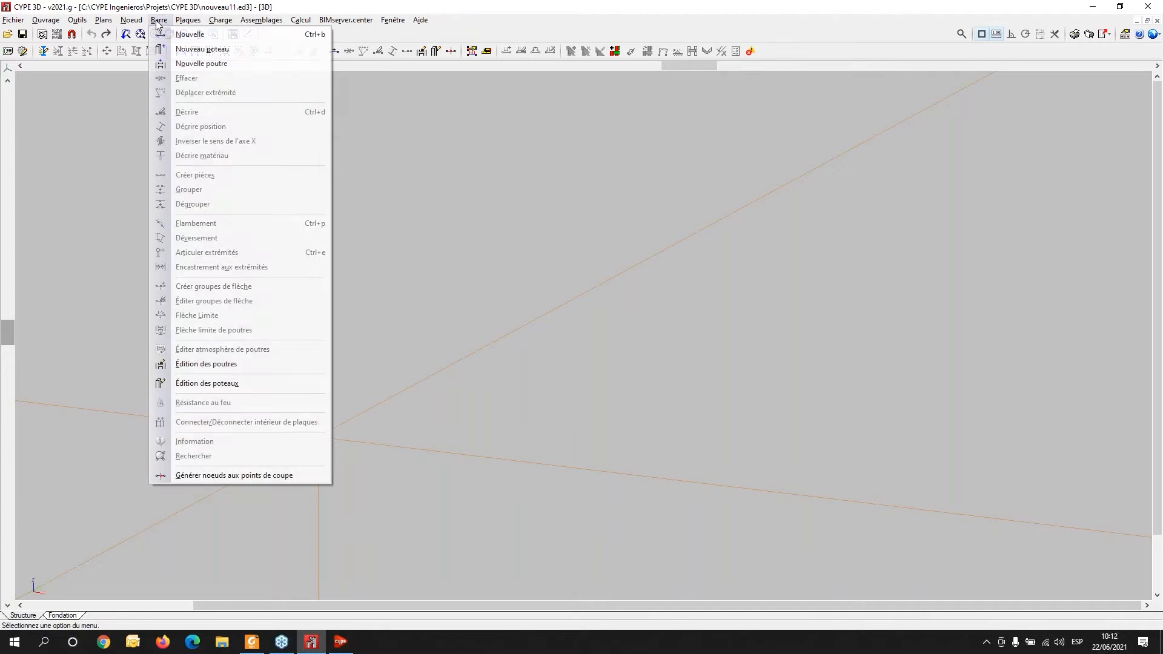
pyautogui.click(188, 35)
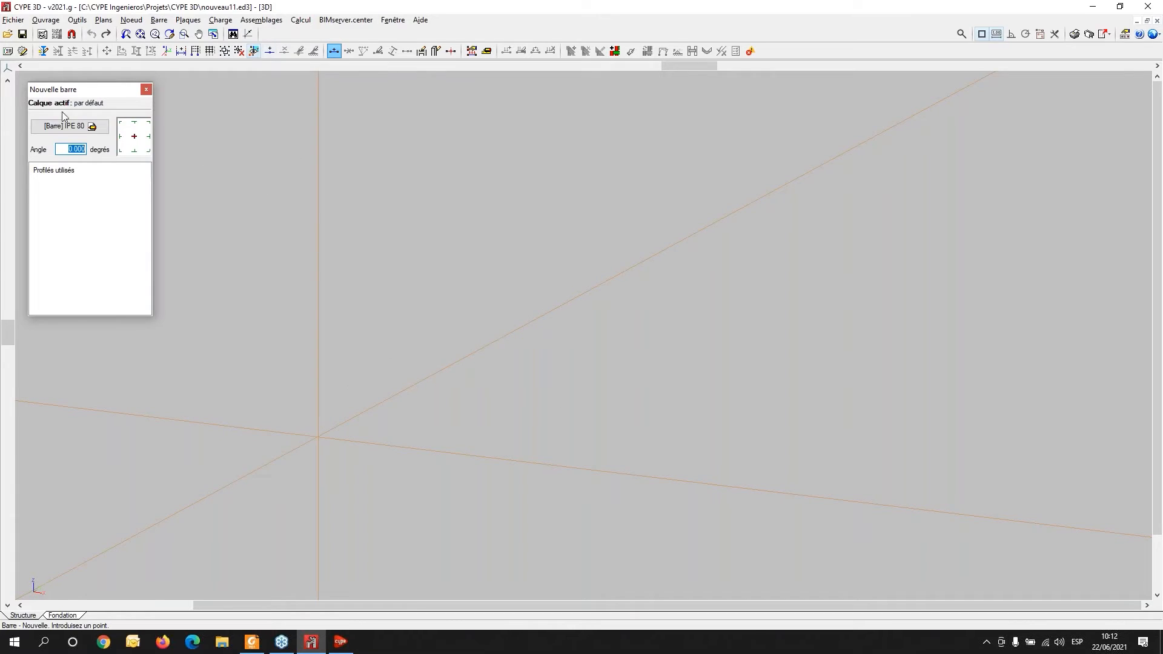
pyautogui.click(63, 127)
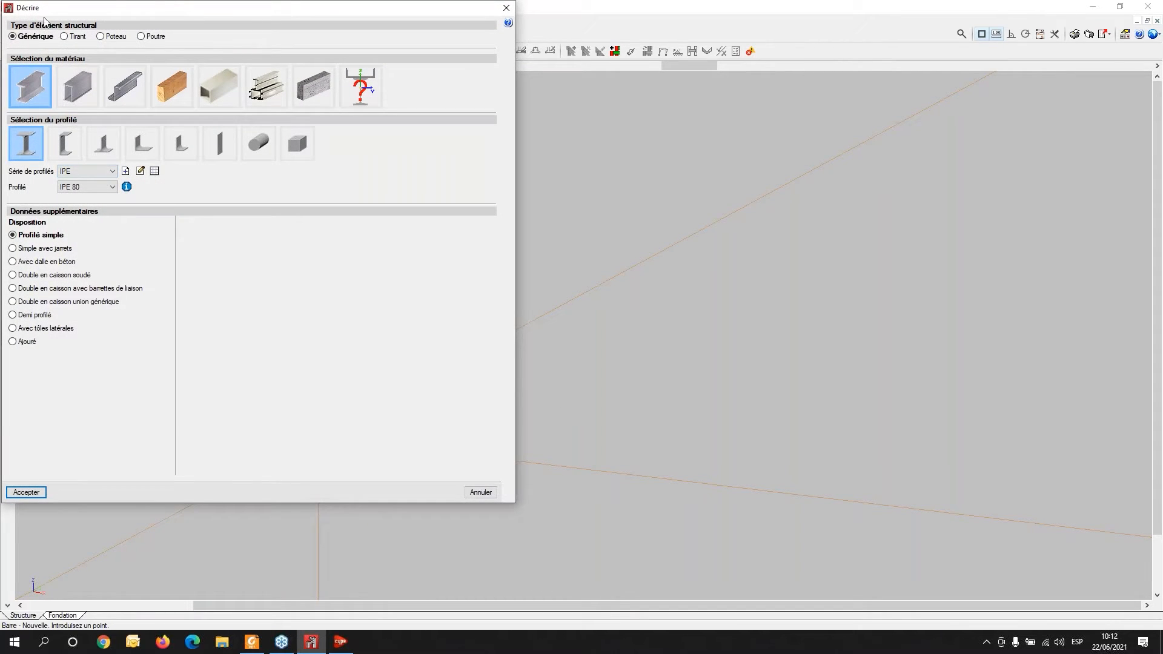
pyautogui.moveTo(111, 7); pyautogui.dragTo(274, 9)
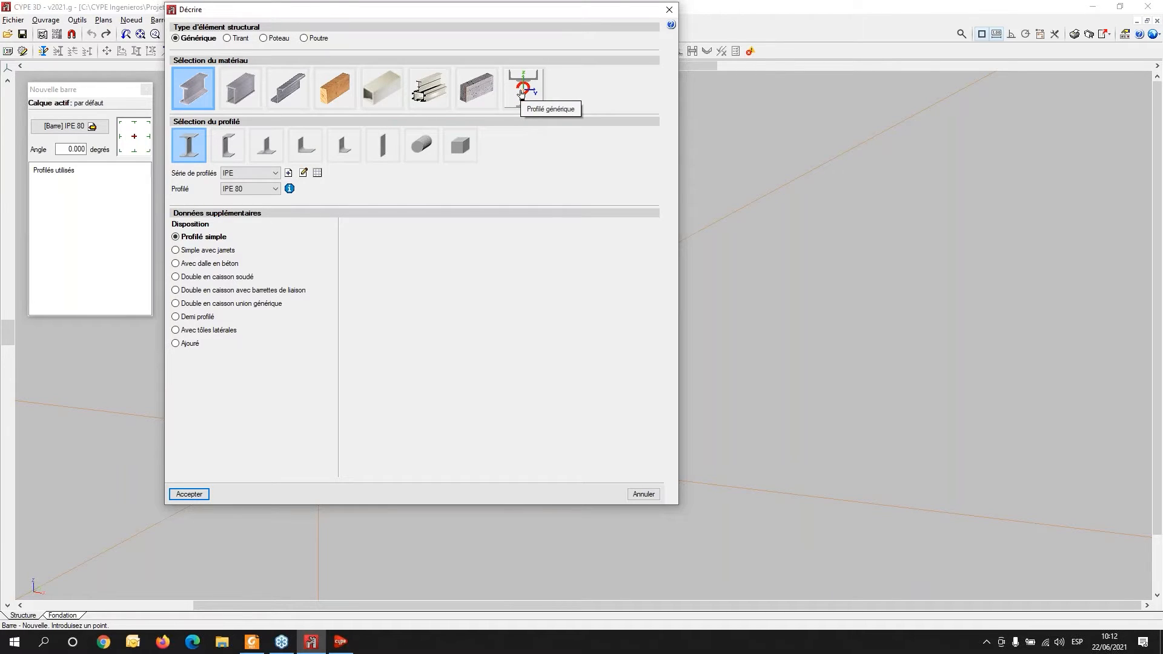
pyautogui.click(520, 93)
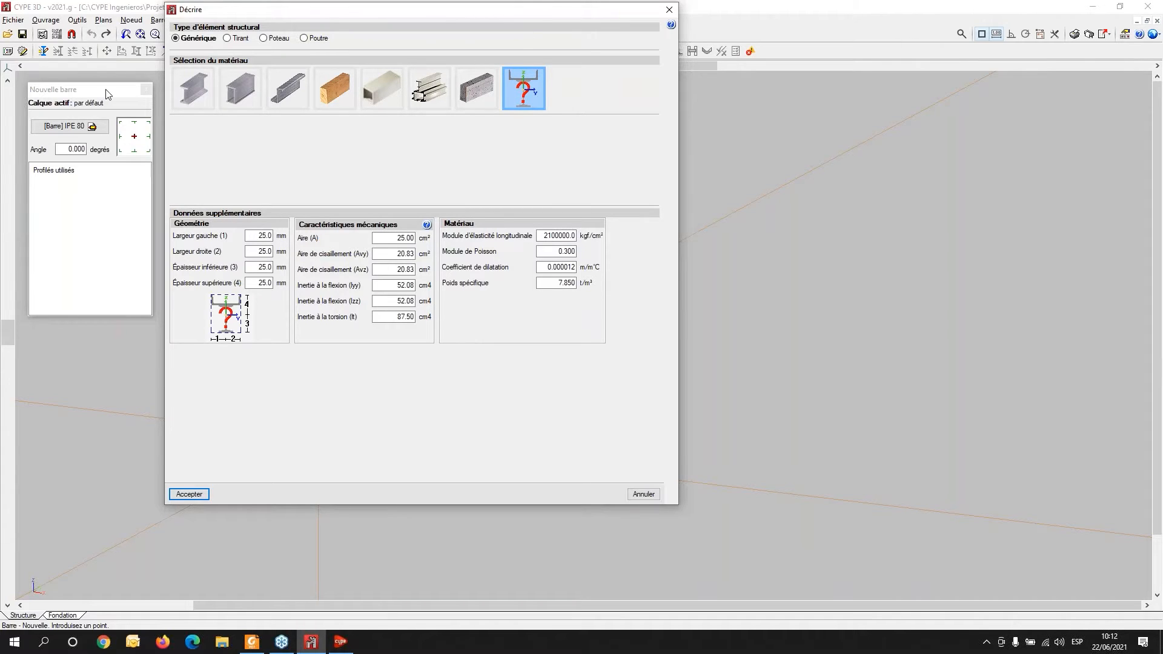
# - Switch the element type to tie and read through its calculation documentation
pyautogui.click(228, 38)
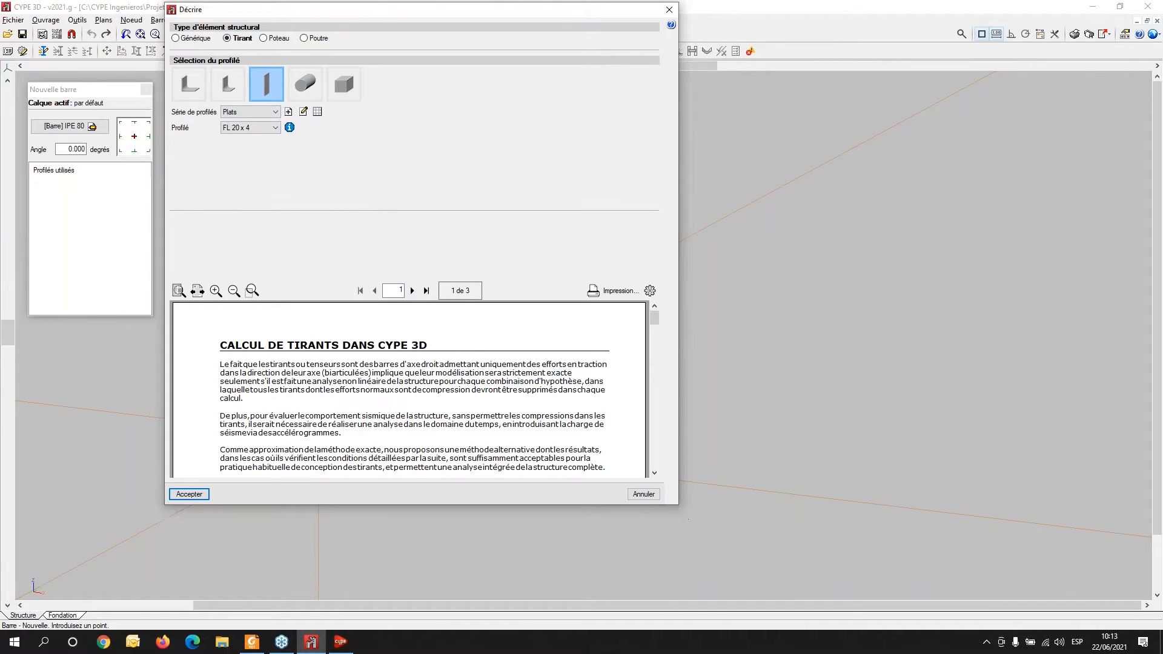
pyautogui.scroll(-2, 440, 399)
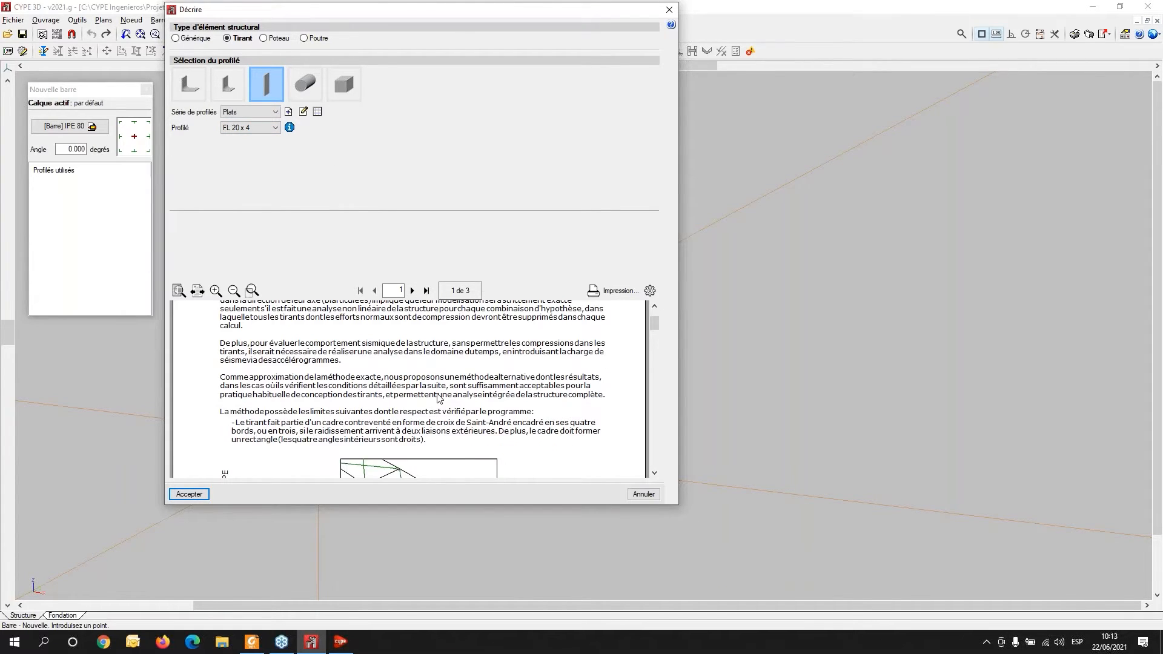
pyautogui.scroll(-4, 440, 398)
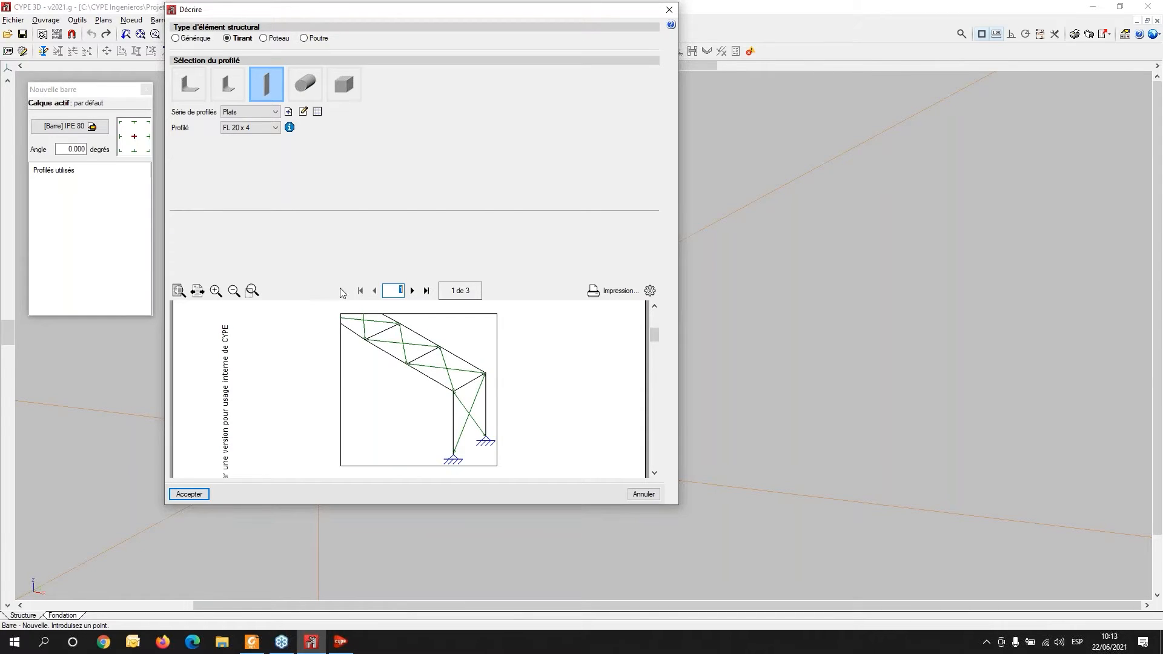
pyautogui.scroll(-10, 327, 368)
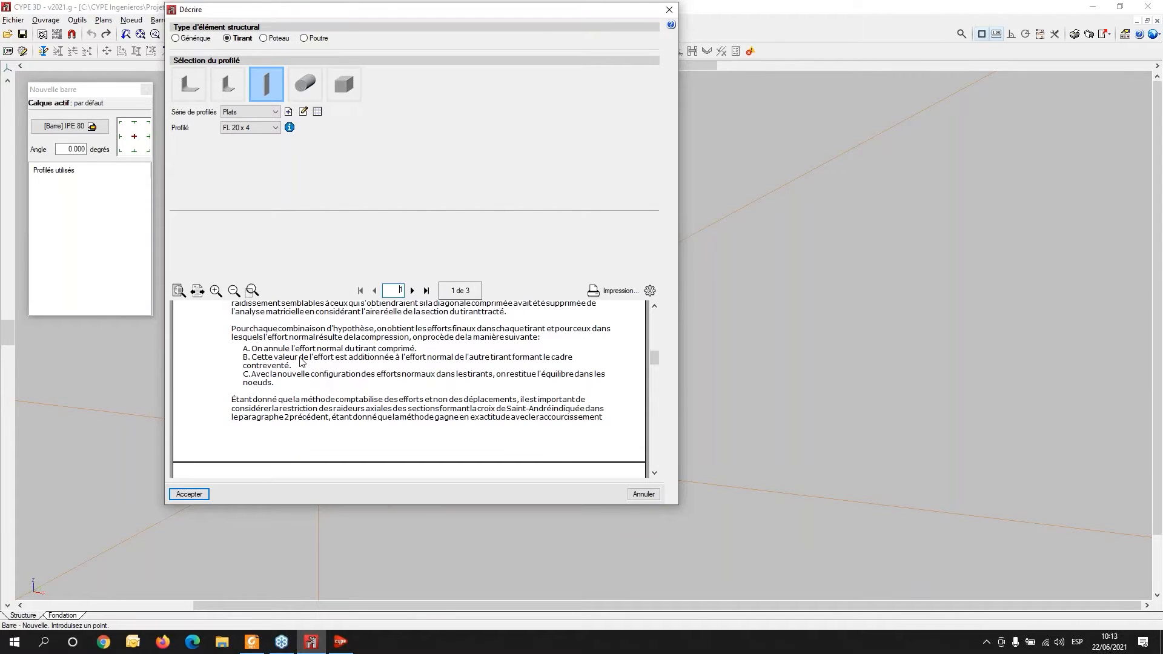
pyautogui.scroll(-5, 301, 362)
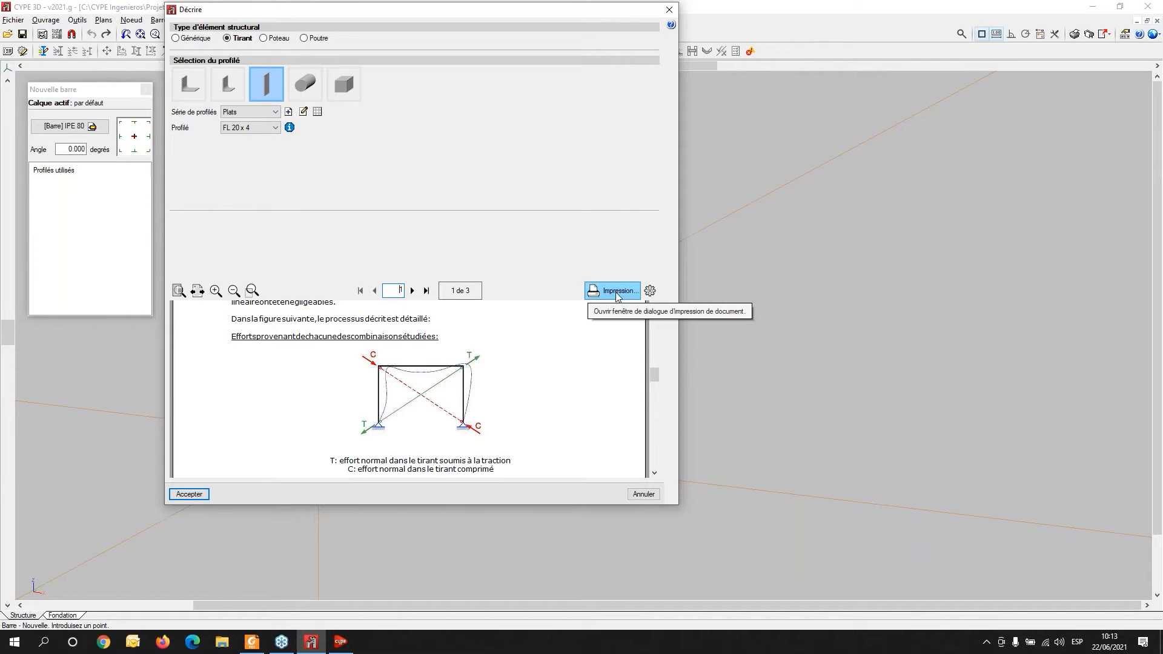
pyautogui.click(634, 294)
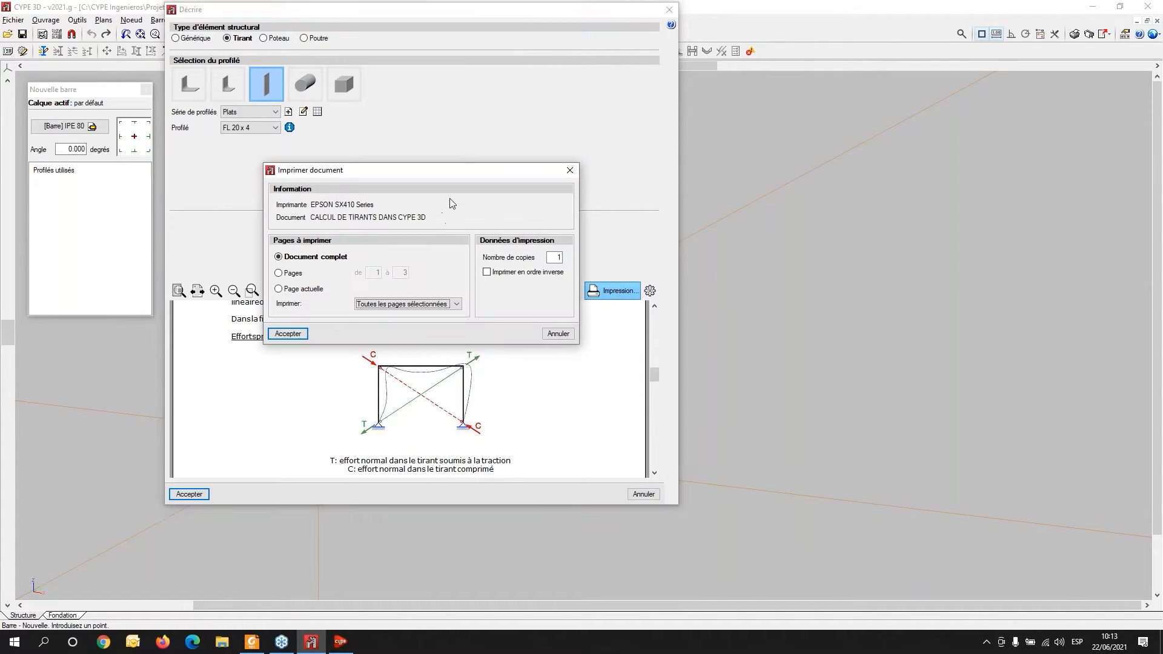
pyautogui.click(571, 170)
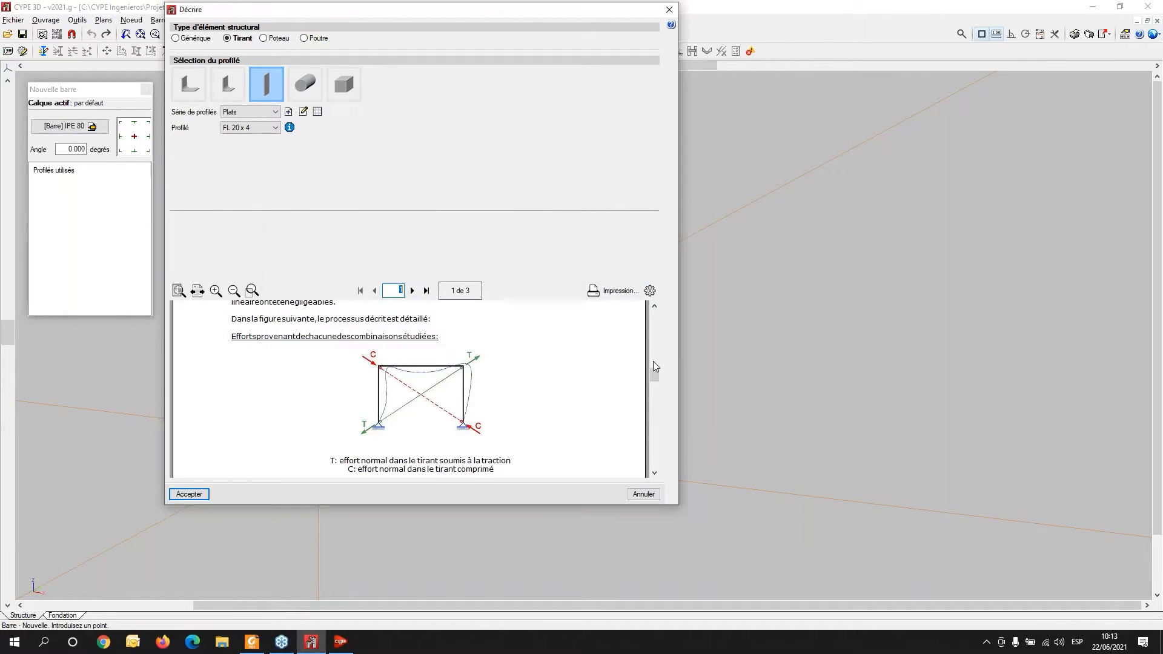
pyautogui.moveTo(656, 374); pyautogui.dragTo(657, 429)
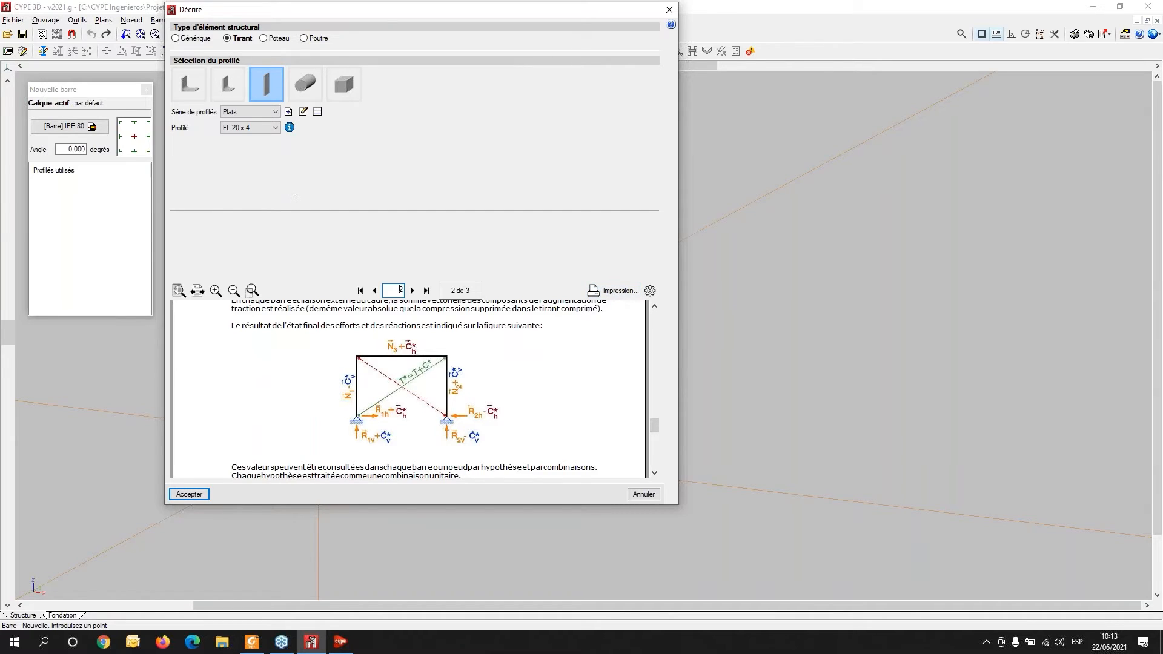
# - Compare the column and beam element types, then close the description dialog without changes
pyautogui.click(263, 39)
pyautogui.click(305, 40)
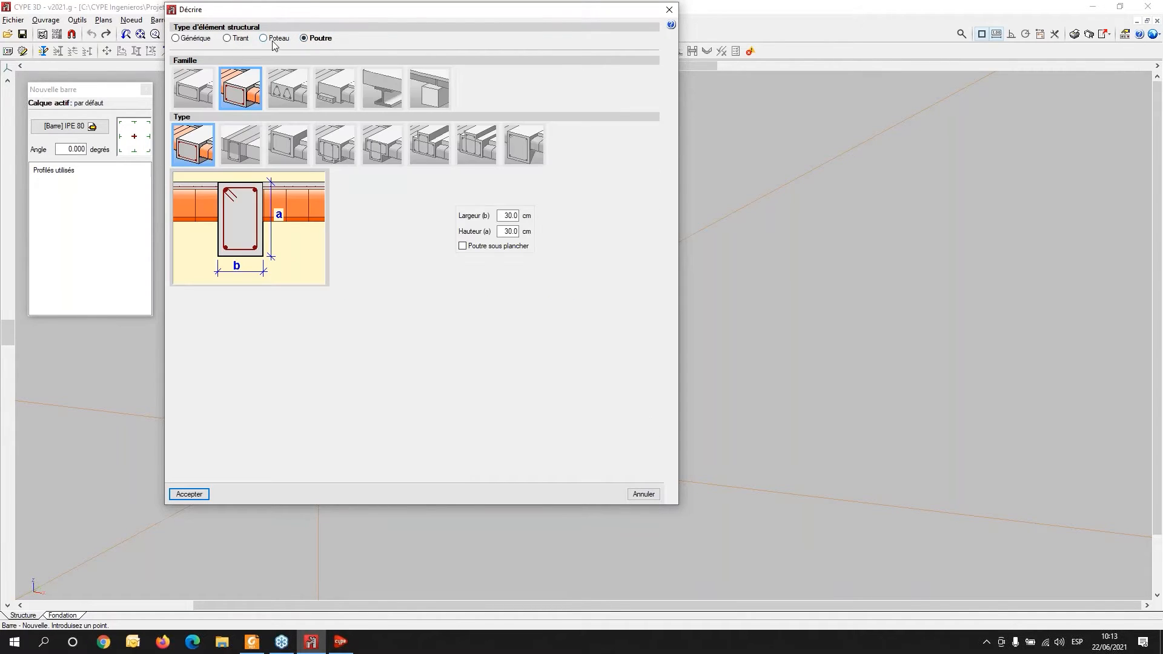
pyautogui.click(263, 39)
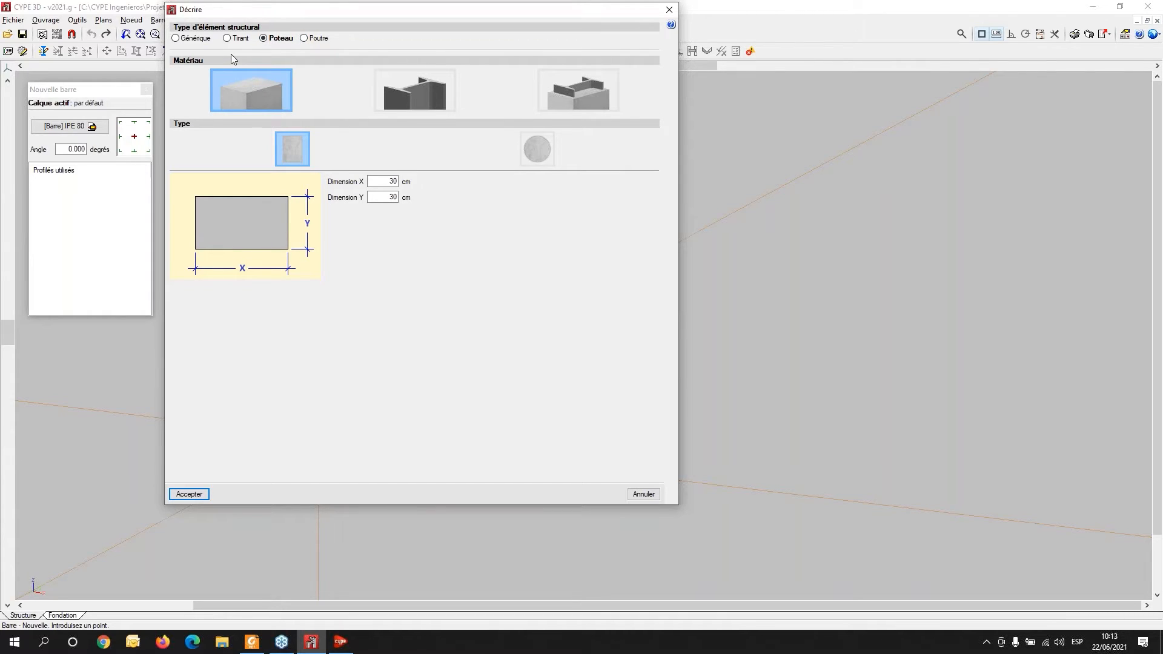
pyautogui.click(312, 39)
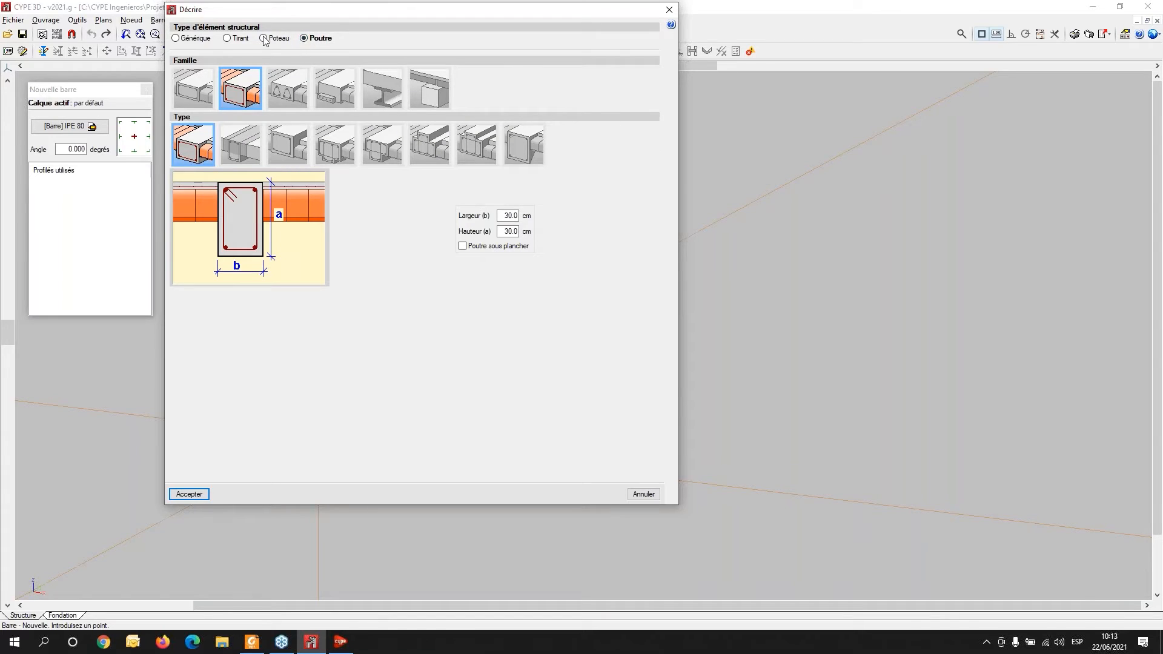
pyautogui.click(669, 10)
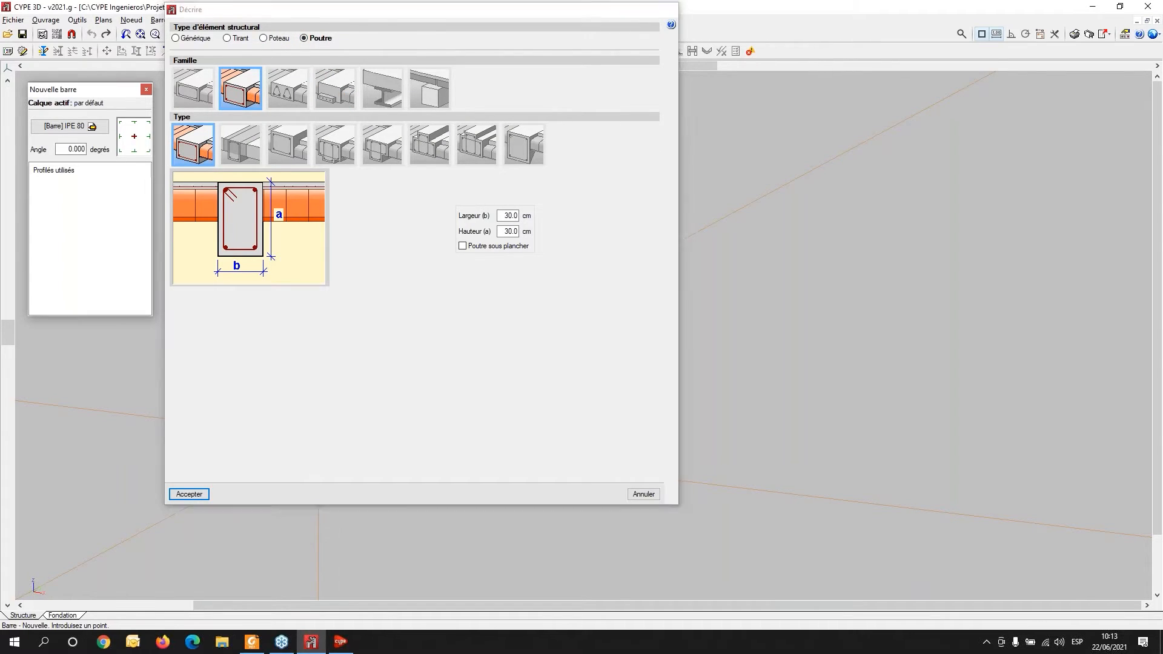
# - Restart the new bar command with a generic steel HEB series HE 280 B profile, without fire resistance check
pyautogui.click(103, 20)
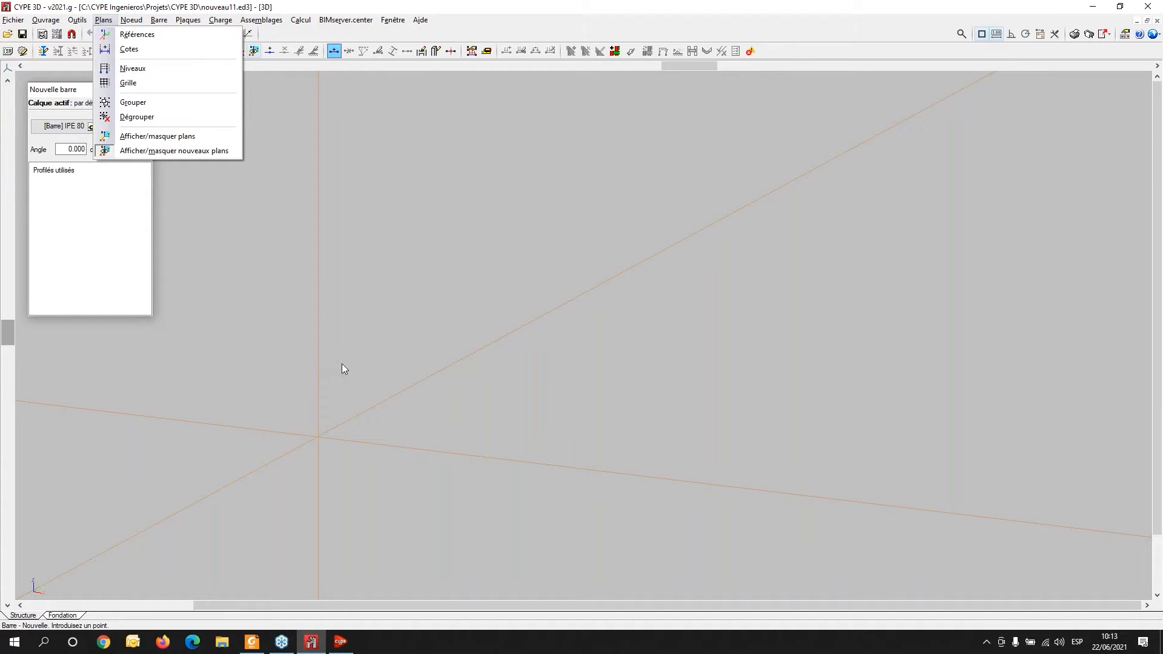
pyautogui.click(351, 328)
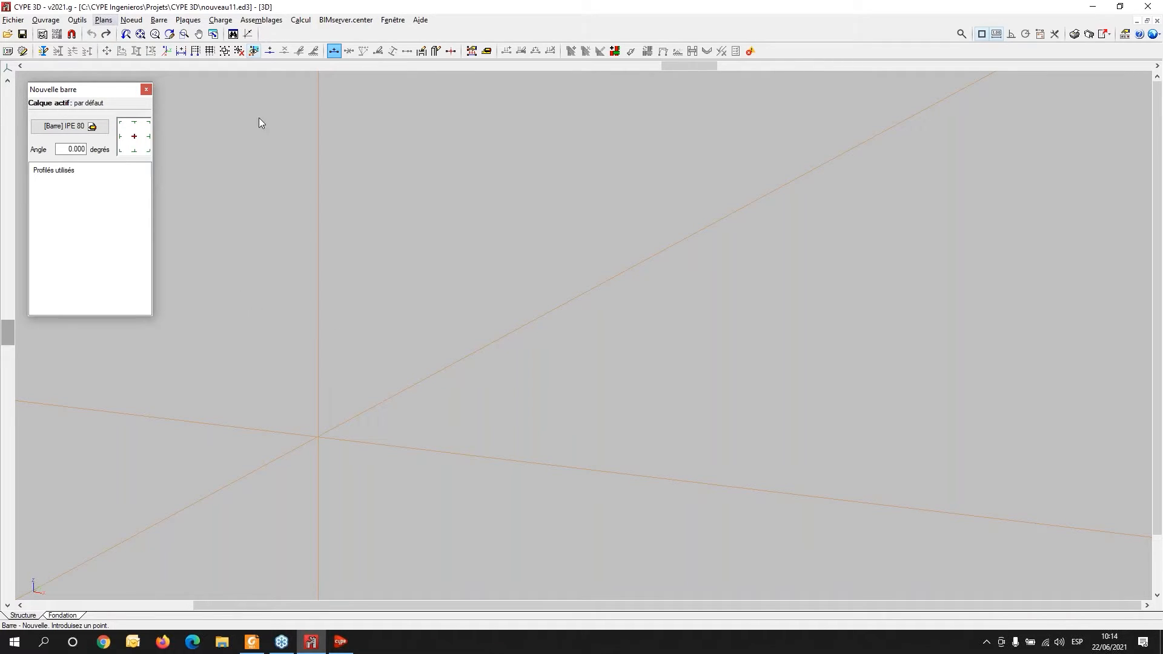
pyautogui.click(158, 20)
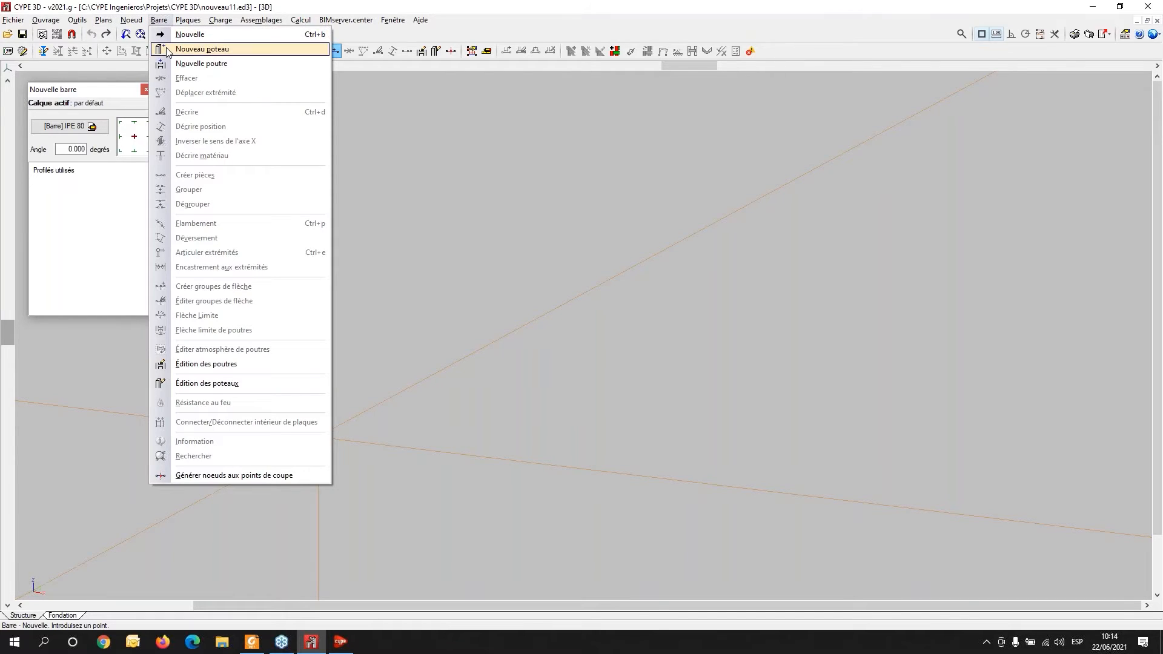
pyautogui.click(182, 34)
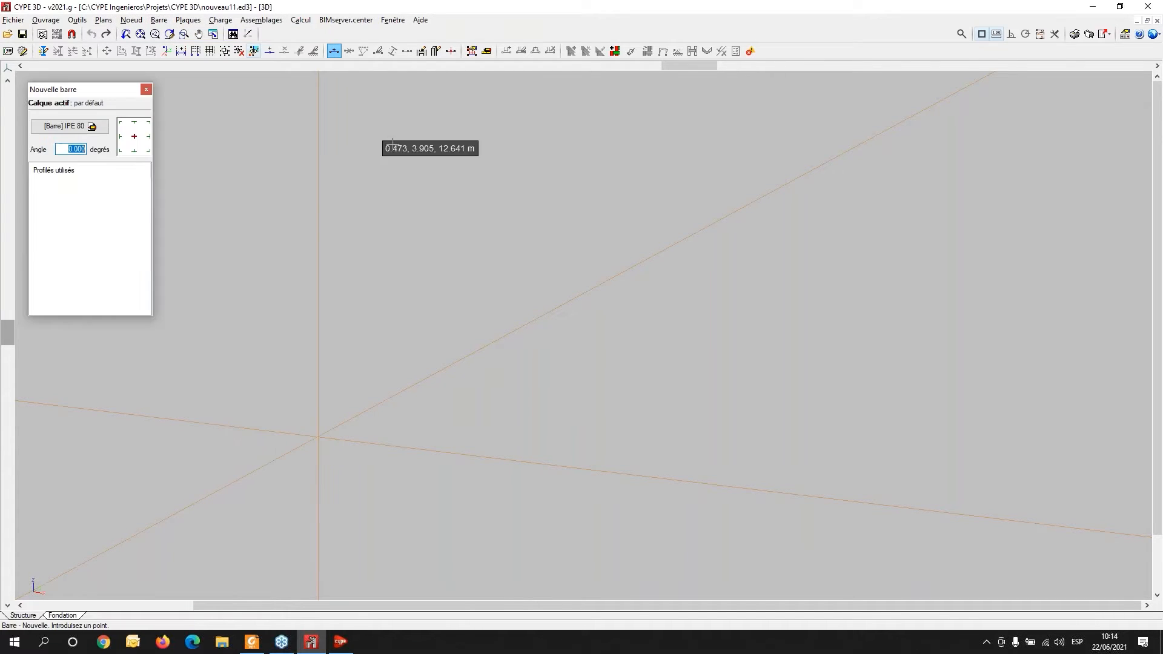
pyautogui.click(67, 131)
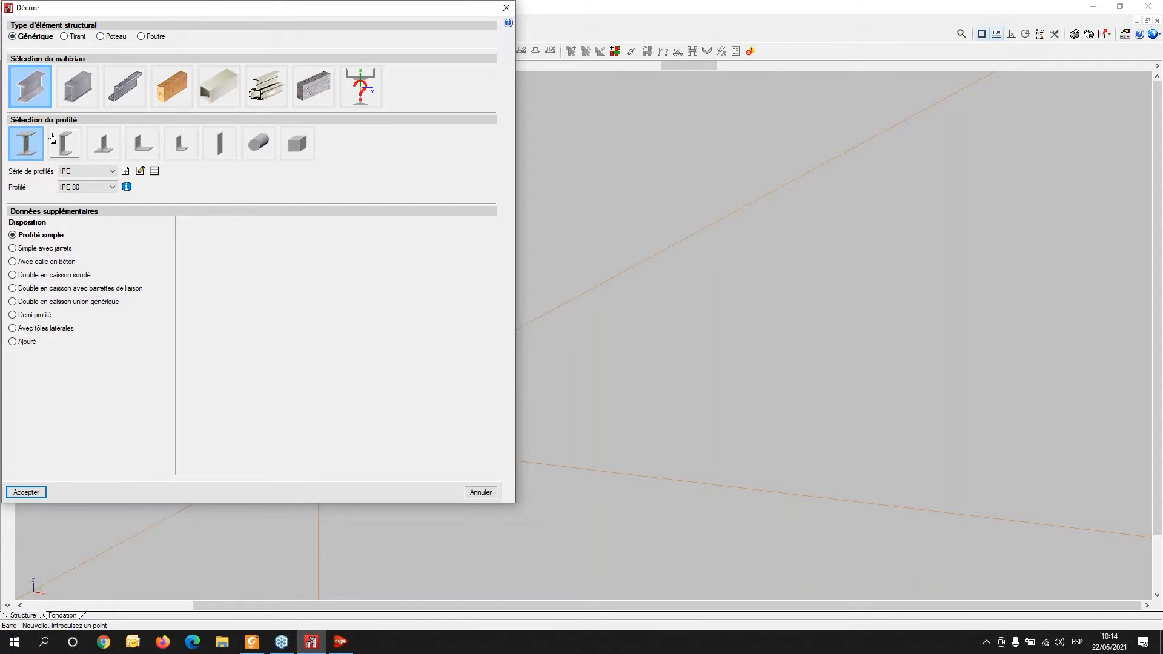
pyautogui.click(86, 174)
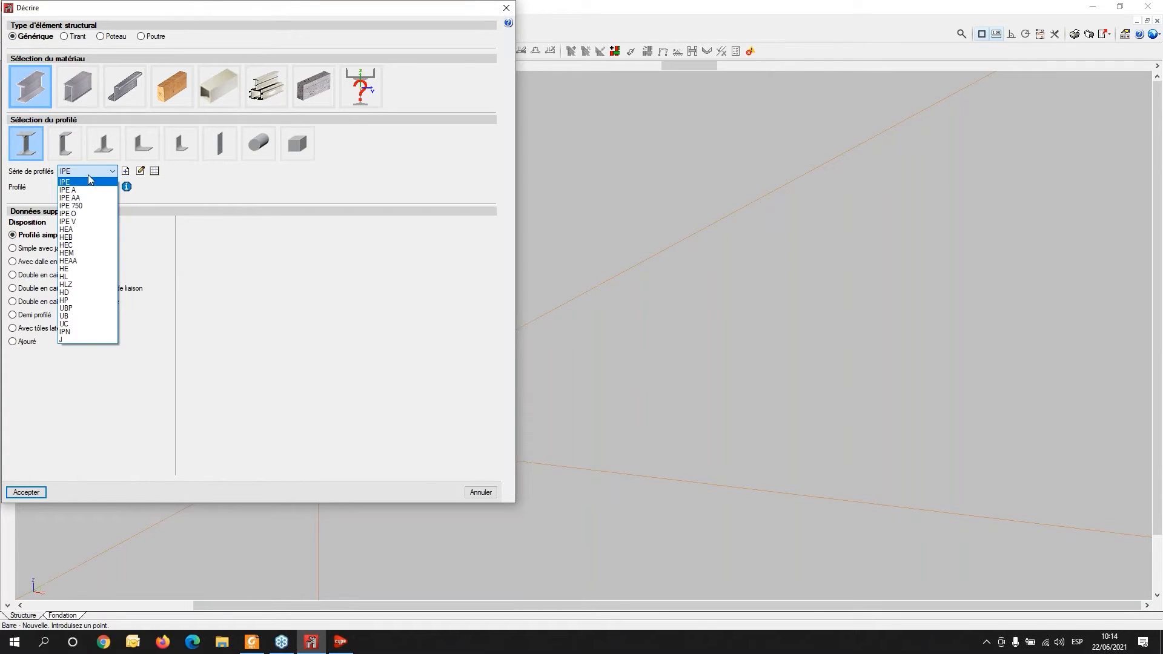
pyautogui.click(87, 237)
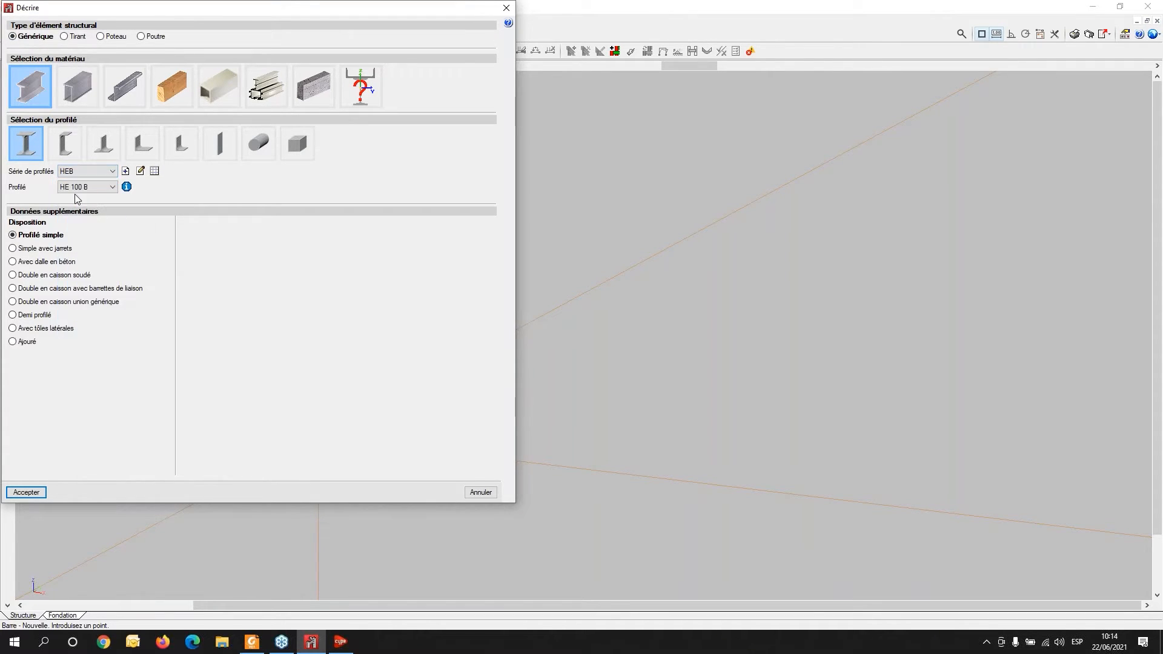
pyautogui.click(67, 188)
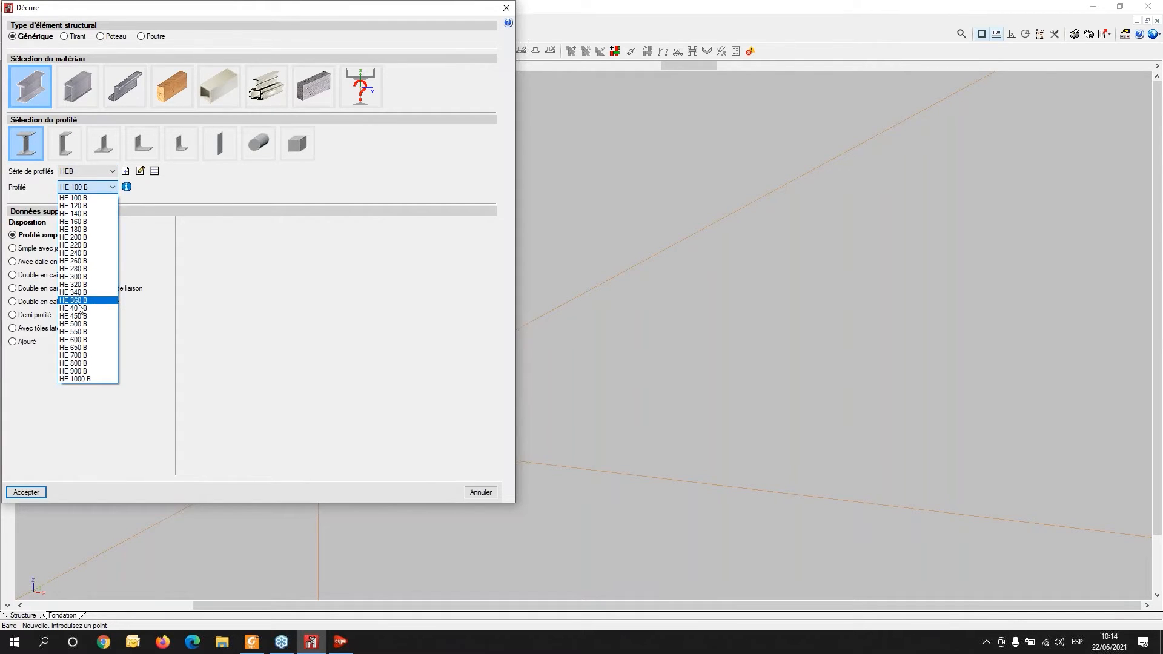
pyautogui.click(74, 269)
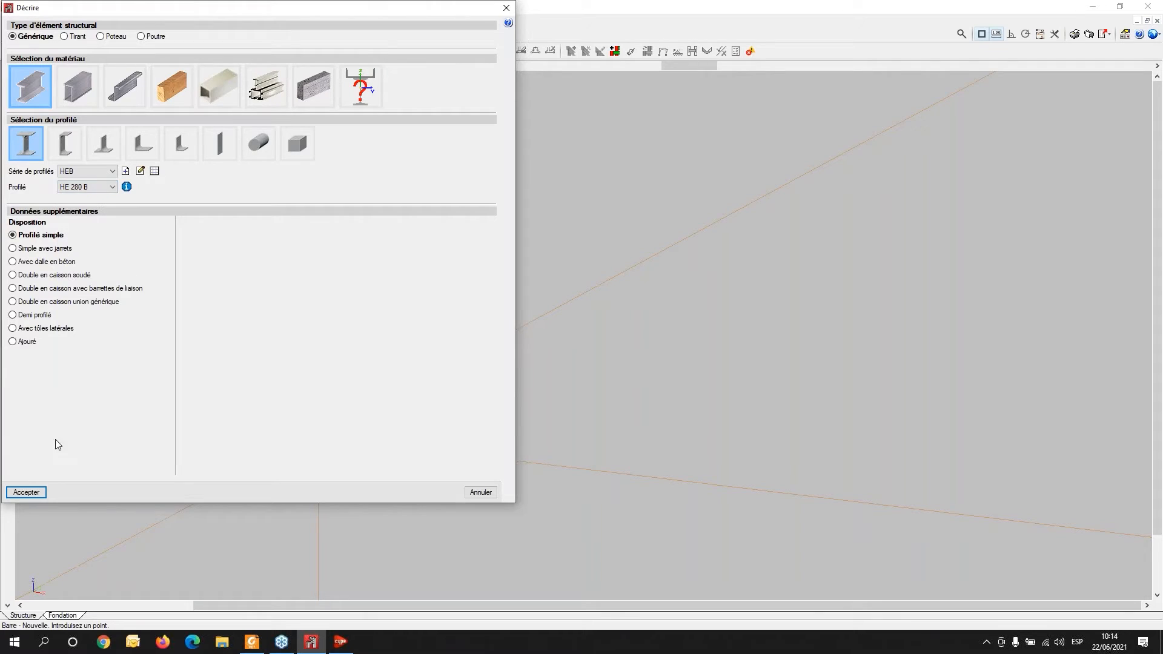
pyautogui.click(24, 495)
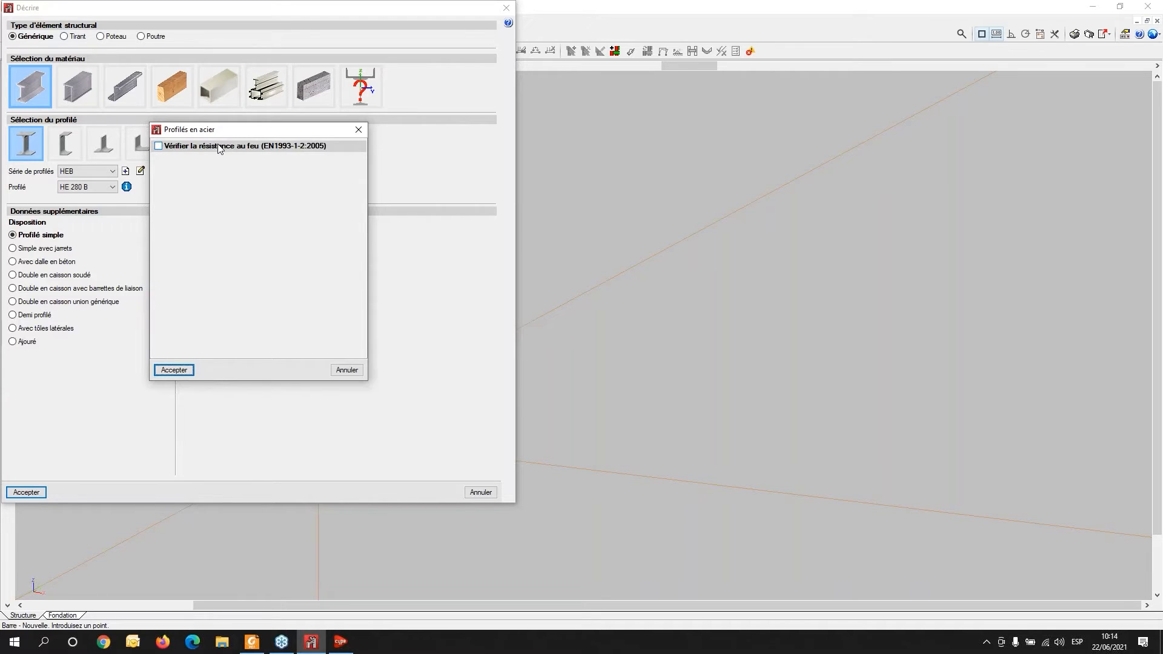
pyautogui.click(175, 371)
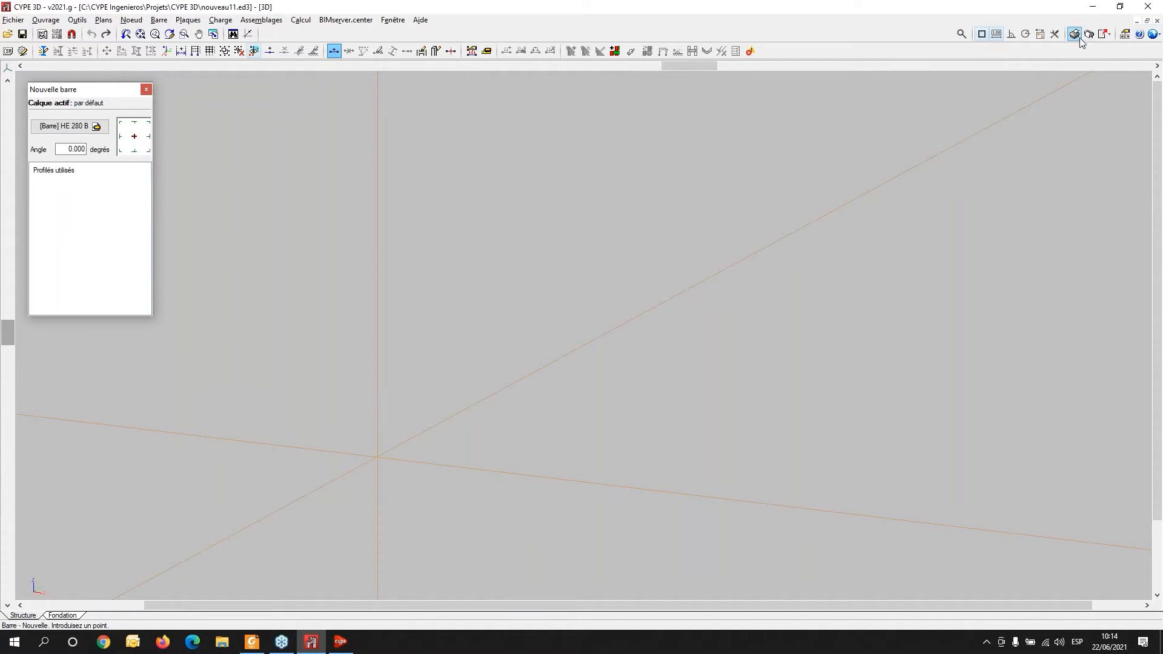
# - Confirm object snapping with endpoint, midpoint, perpendicular, nearest and intersection snaps enabled
pyautogui.click(981, 34)
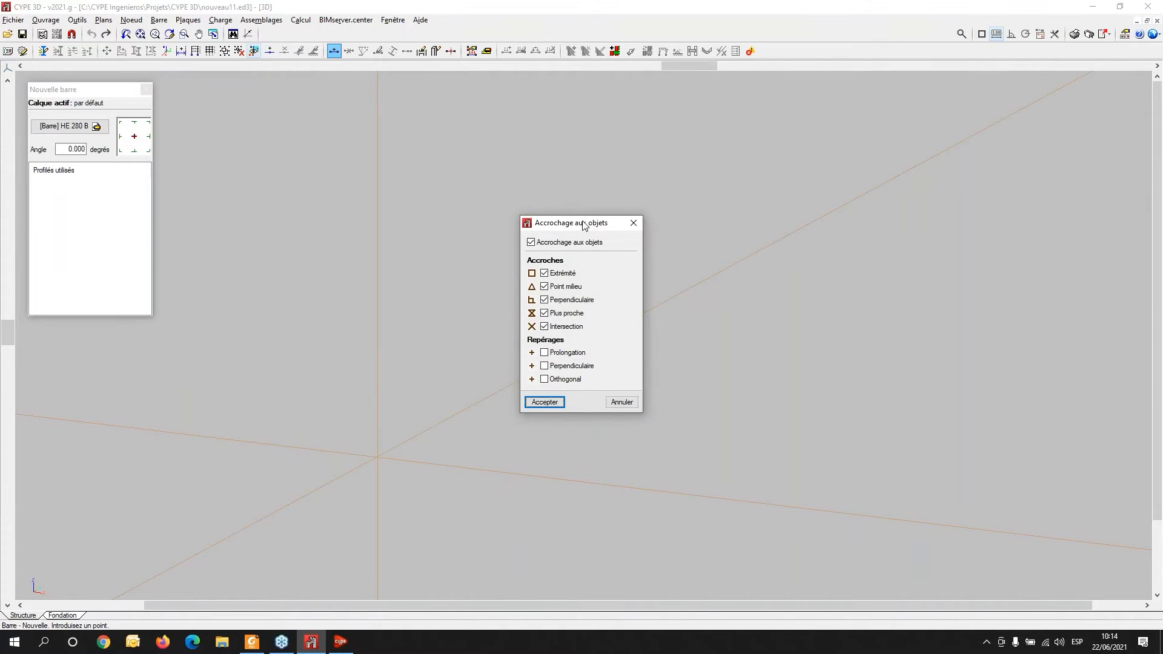
pyautogui.moveTo(583, 225); pyautogui.dragTo(687, 112)
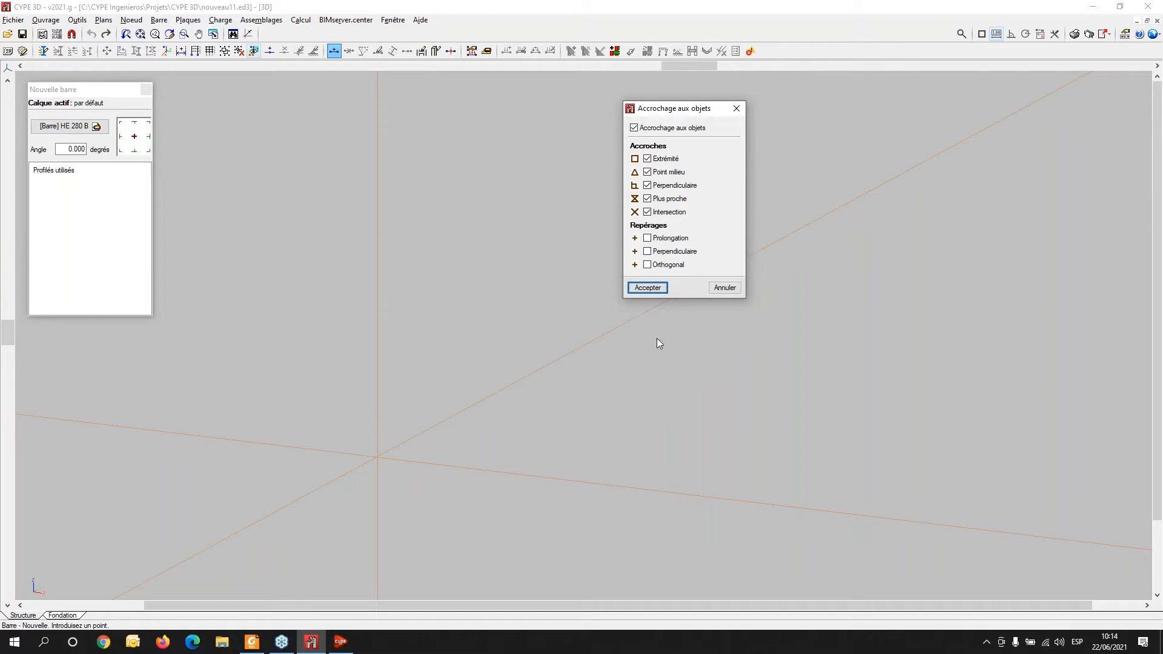
pyautogui.click(647, 287)
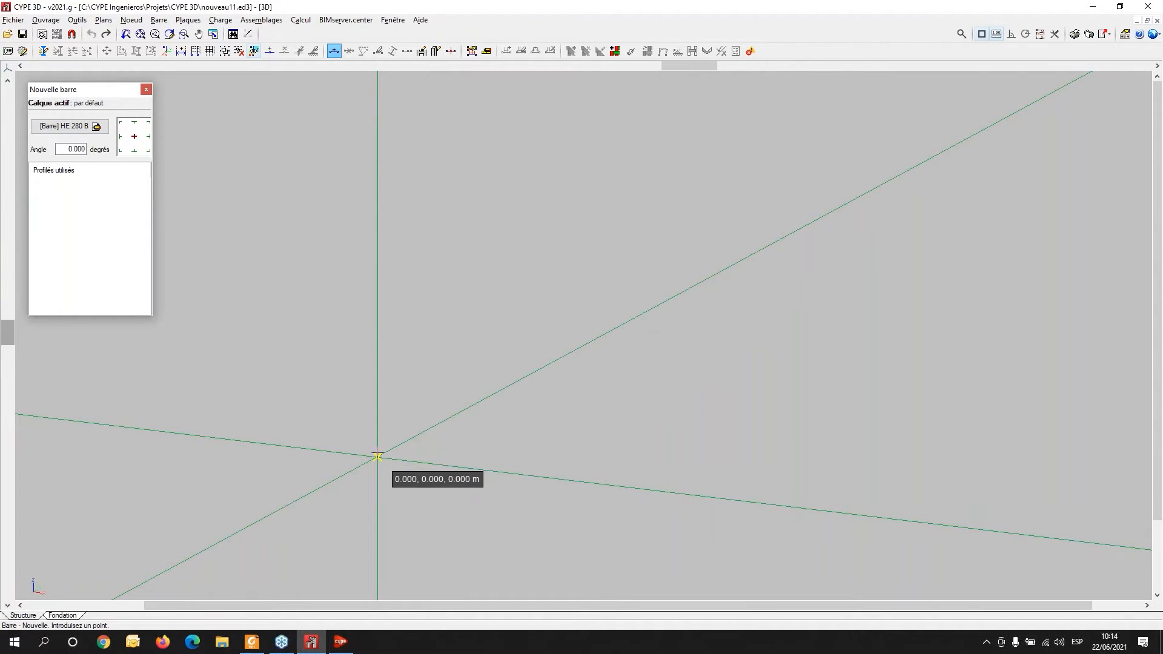
# - Draw a vertical HE 280 B bar 6 m long starting from the origin
pyautogui.click(376, 457)
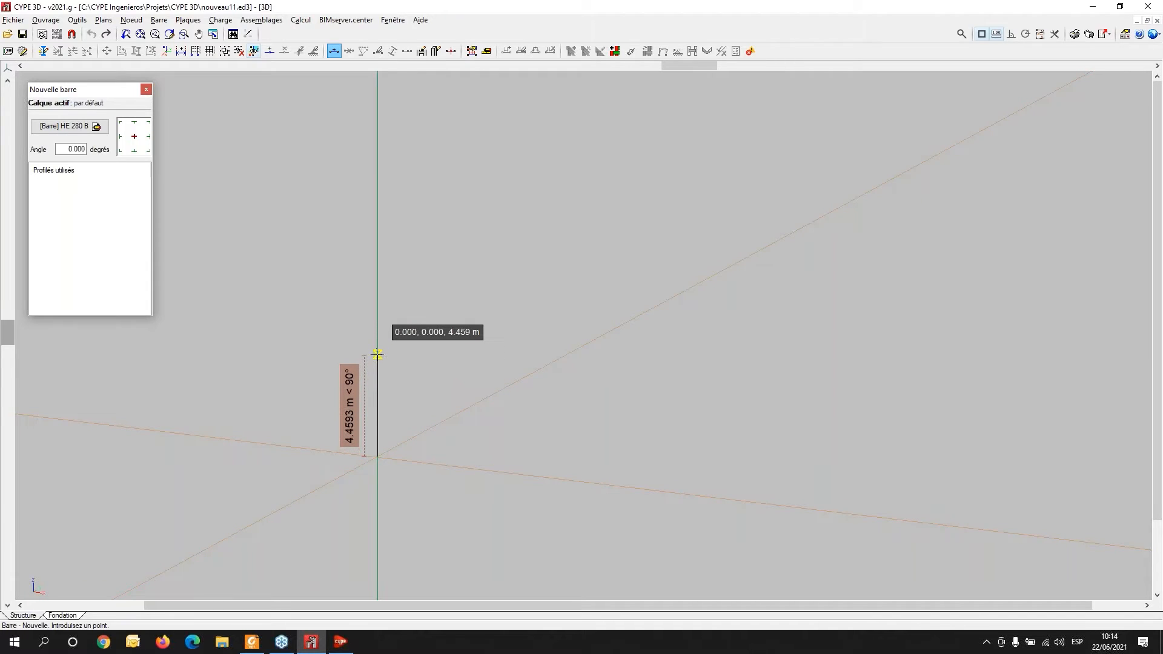
pyautogui.press('Return')
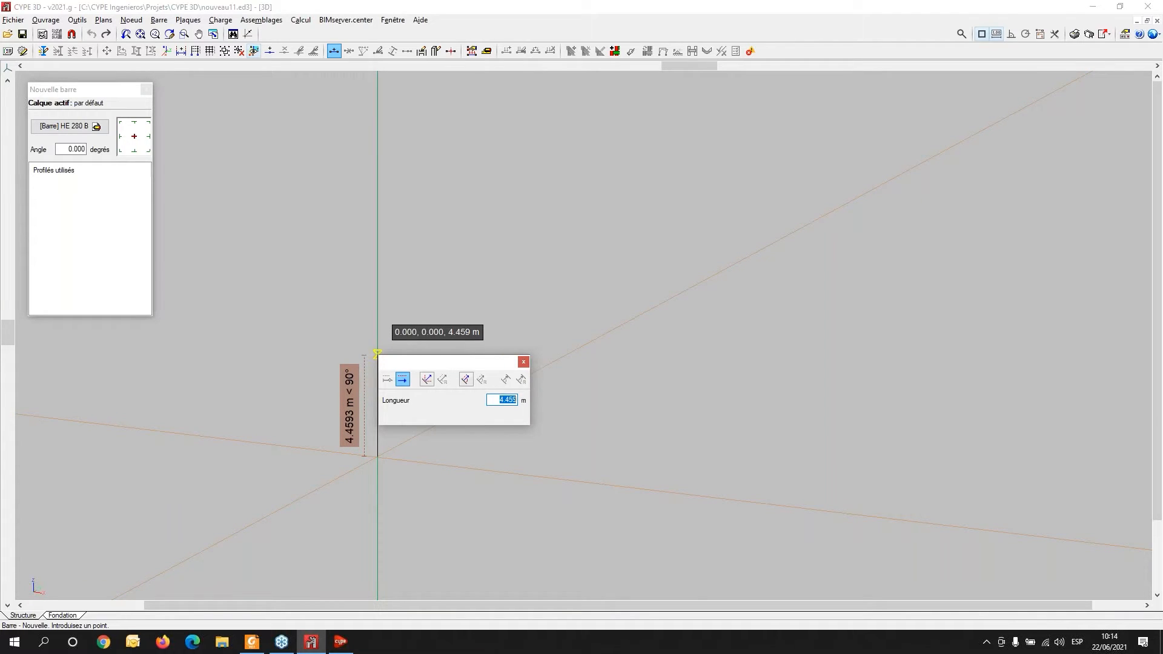
pyautogui.write('6')
pyautogui.press('Return')
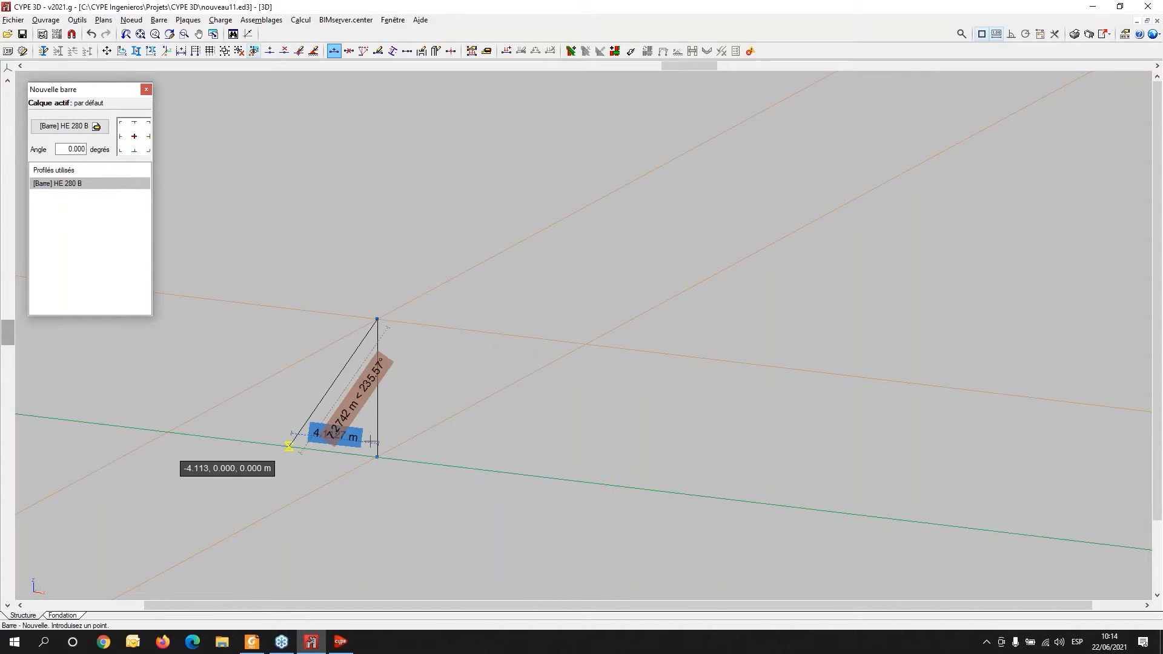
# - Draw a second vertical HE 280 B column, 6 m high, with its base 5 m from the origin along the y axis
pyautogui.click(449, 418)
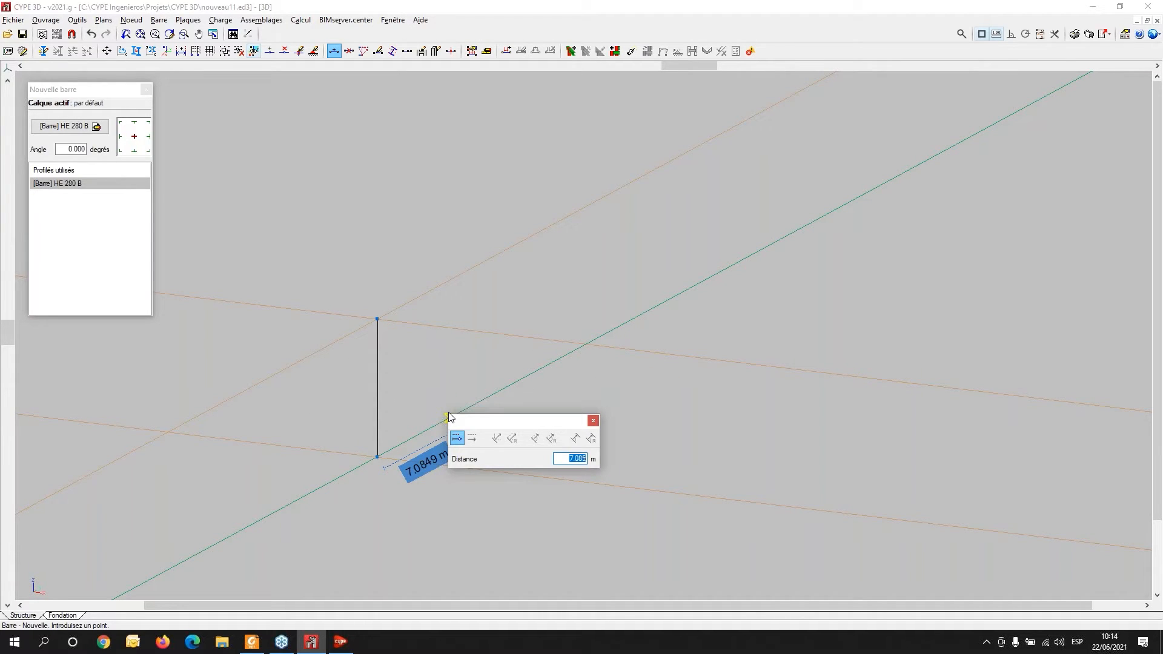
pyautogui.write('5')
pyautogui.press('Return')
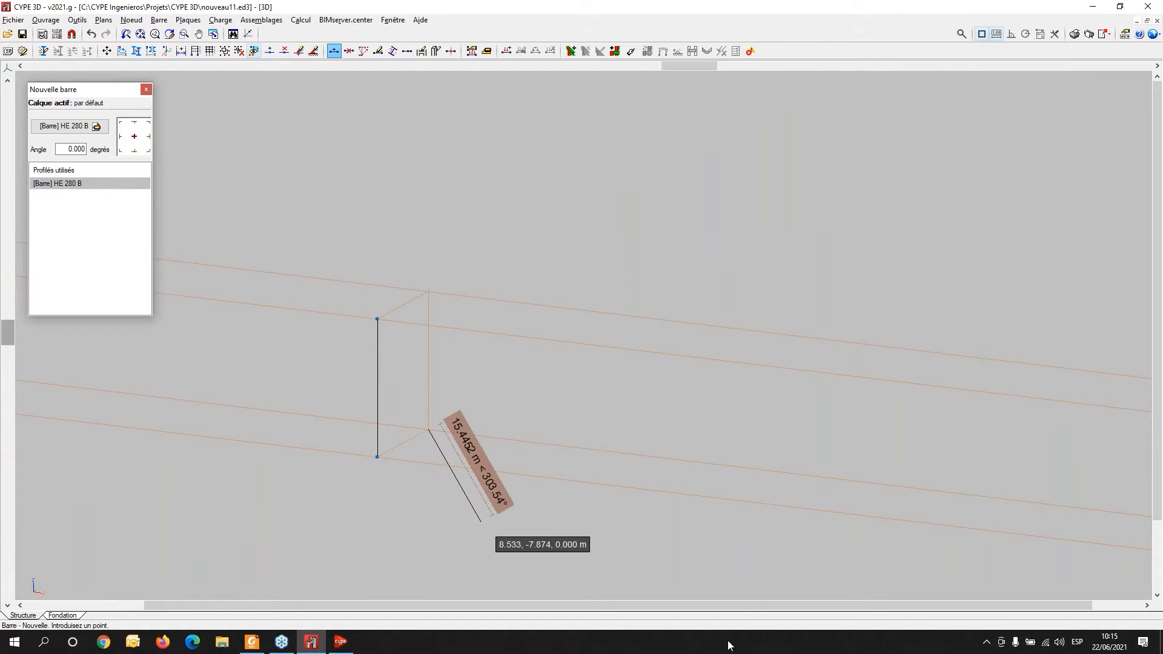
pyautogui.click(429, 292)
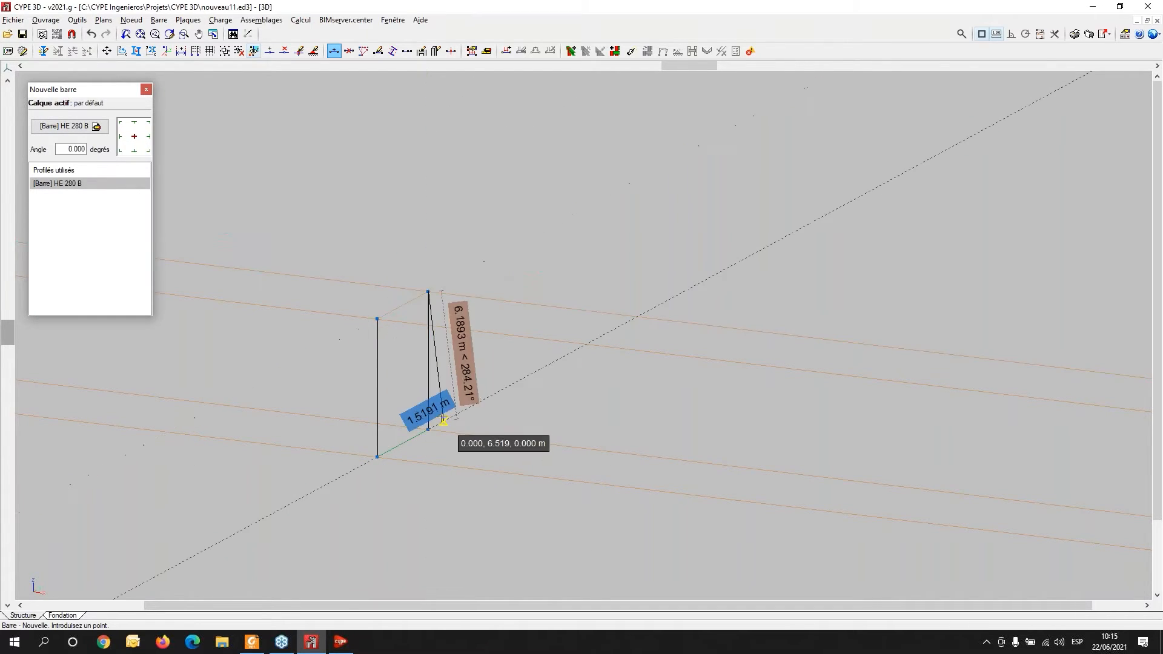
# - Draw a third 6 m HE 280 B column with its base 6 m along x from the second column's base
pyautogui.click(428, 430)
pyautogui.scroll(3, 541, 487)
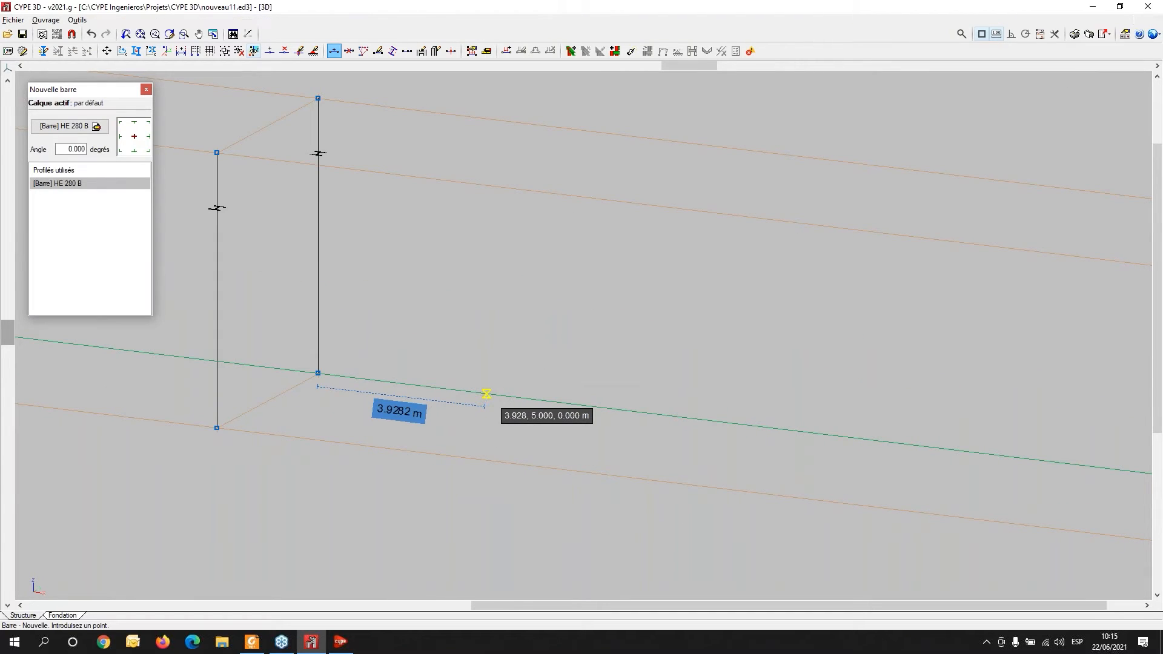
pyautogui.write('5')
pyautogui.write('6')
pyautogui.press('Return')
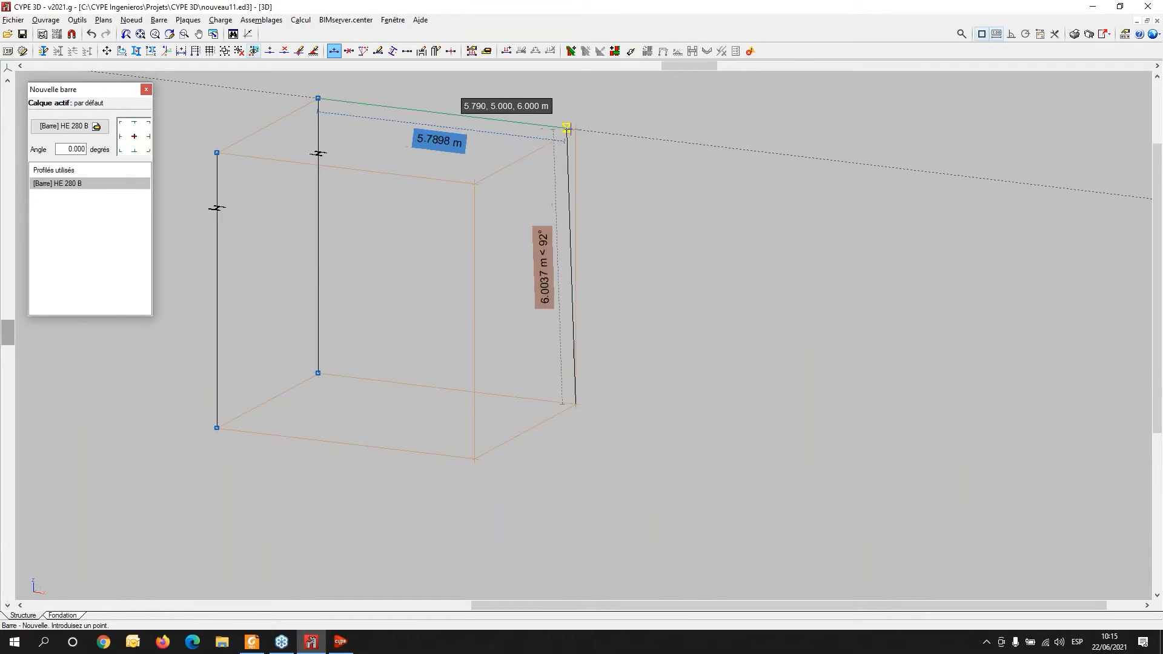
pyautogui.click(573, 129)
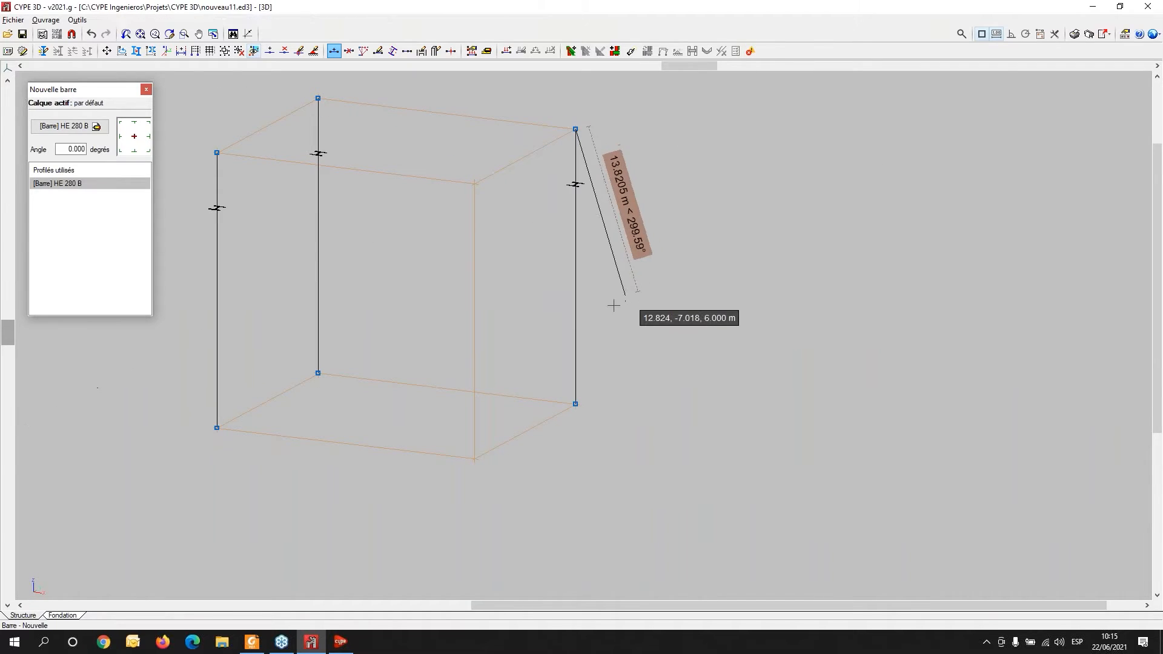
# - Draw the fourth 6 m HE 280 B column at the remaining corner, at 6 m along x from the origin
pyautogui.click(475, 460)
pyautogui.click(474, 184)
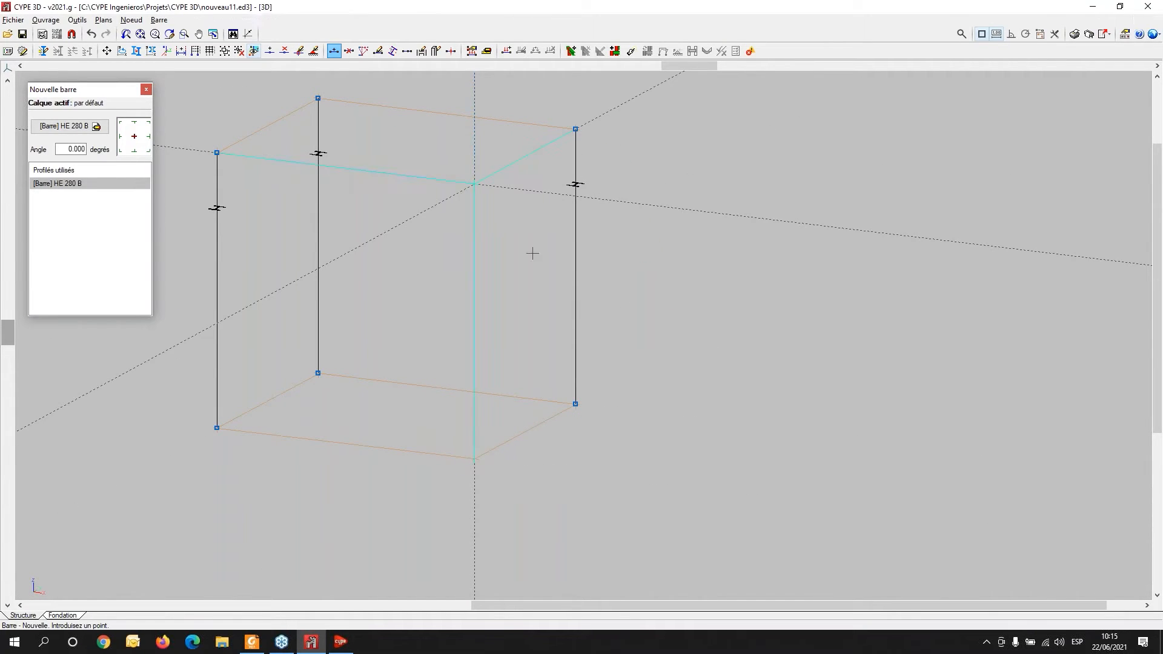
pyautogui.rightClick(562, 271)
pyautogui.moveTo(472, 335); pyautogui.dragTo(460, 399, button='middle')
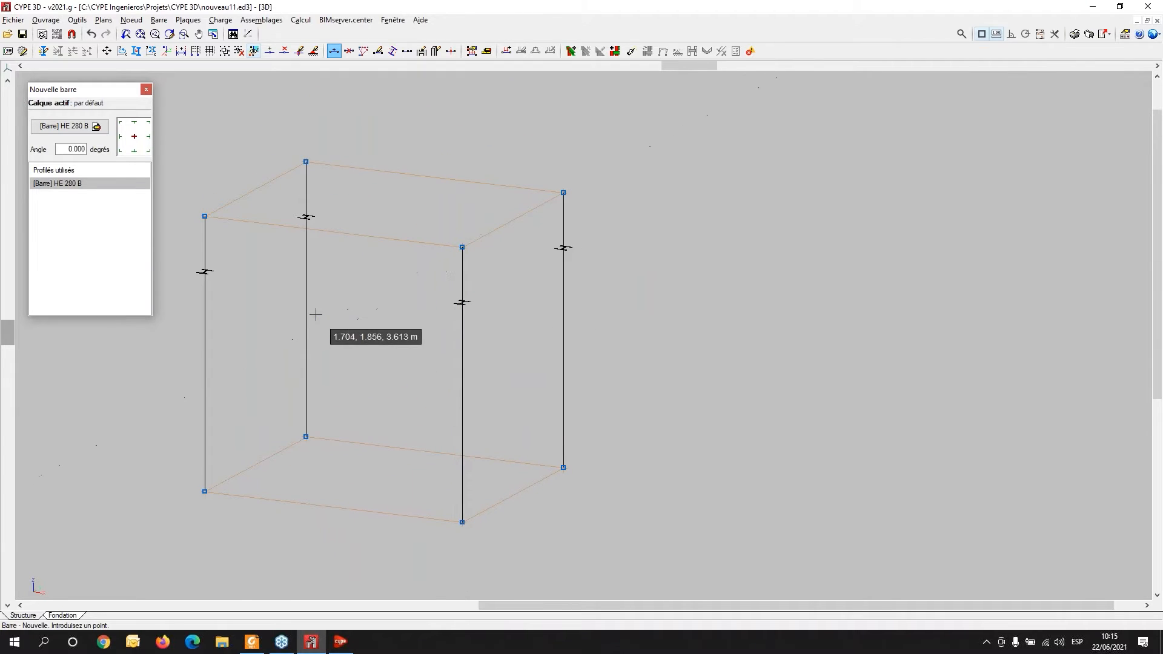
pyautogui.keyDown('shift'); pyautogui.moveTo(614, 445); pyautogui.dragTo(639, 455, button='middle'); pyautogui.keyUp('shift')
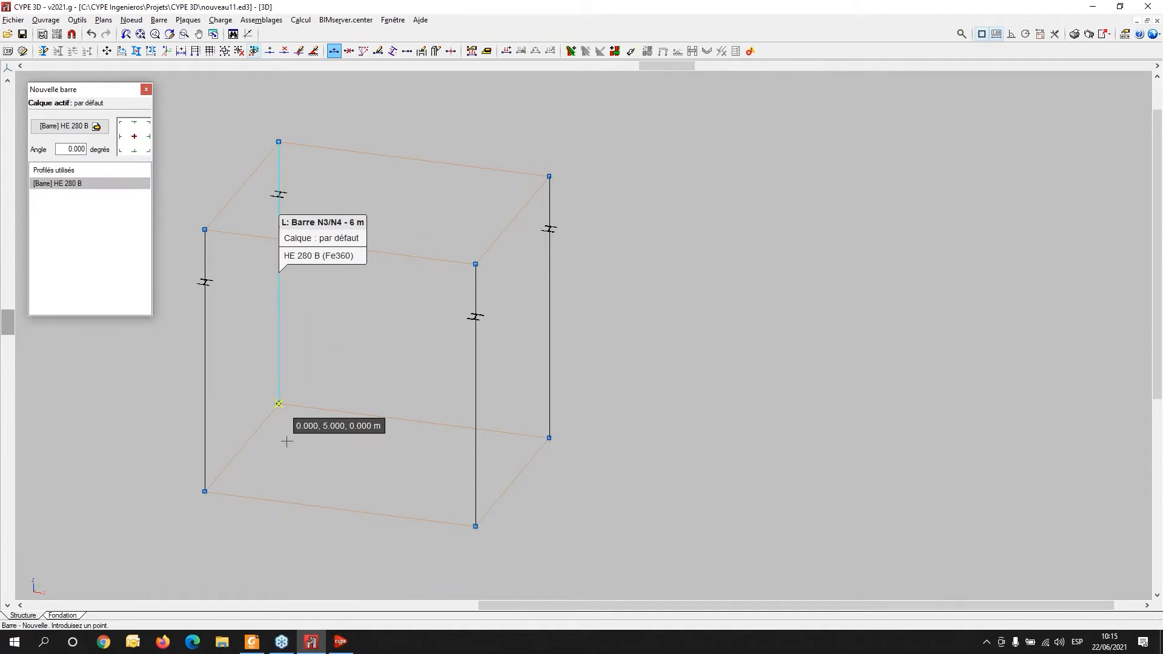
# - Restart the new bar command and change the profile to the IPE series, IPE 300
pyautogui.click(162, 23)
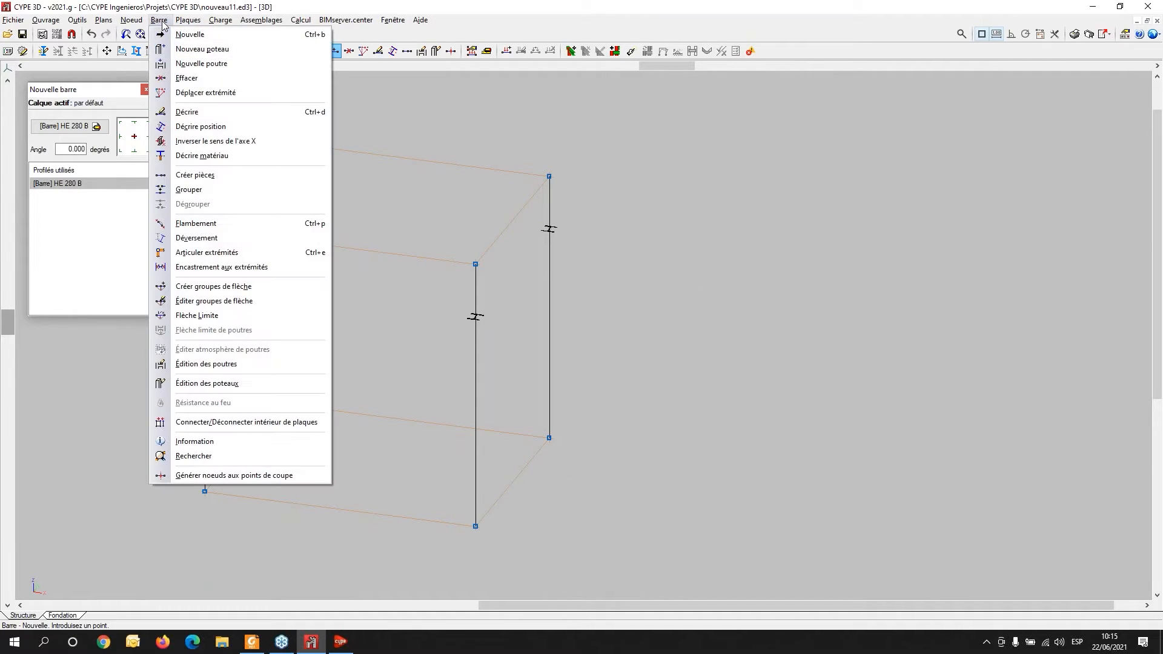
pyautogui.click(188, 34)
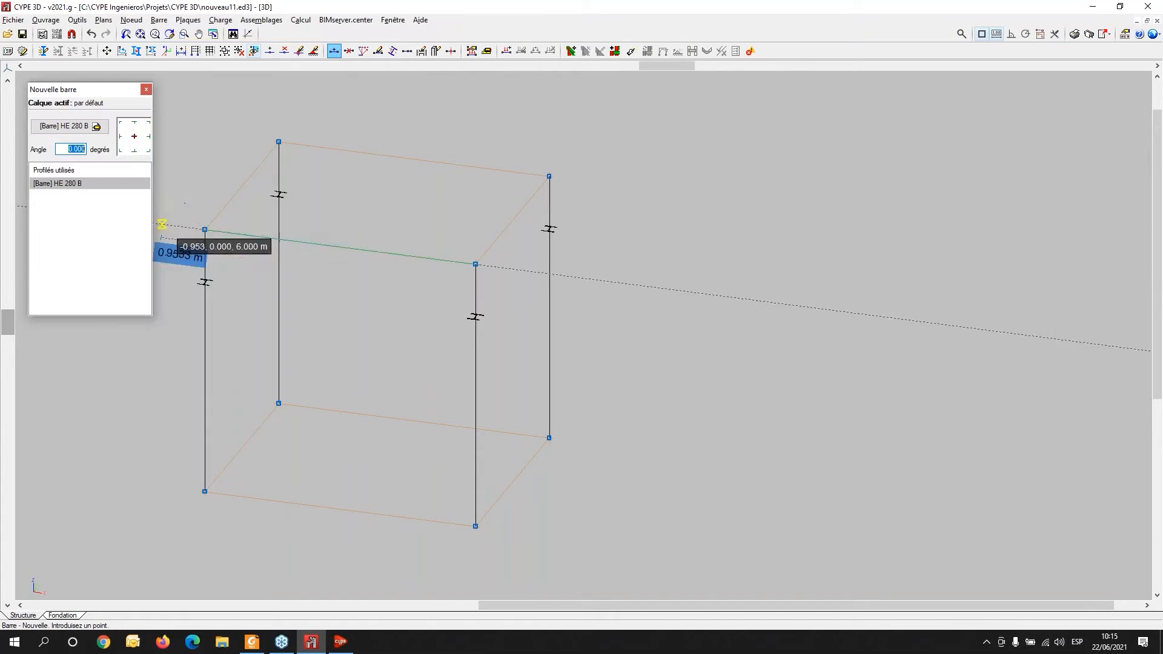
pyautogui.click(77, 128)
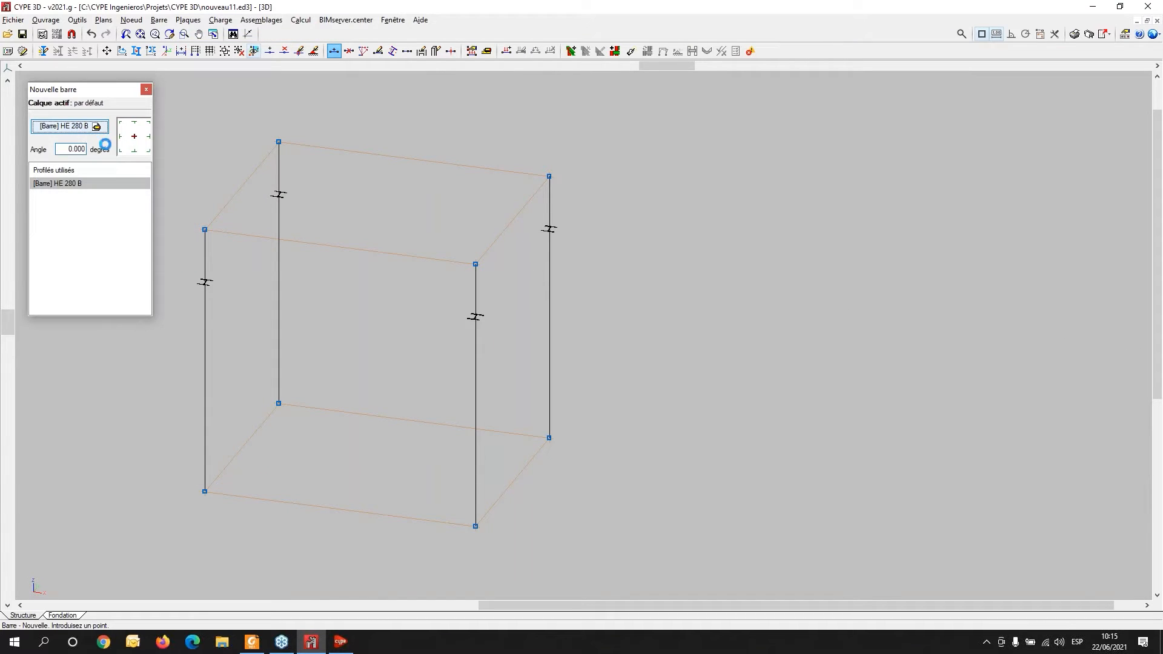
pyautogui.click(71, 175)
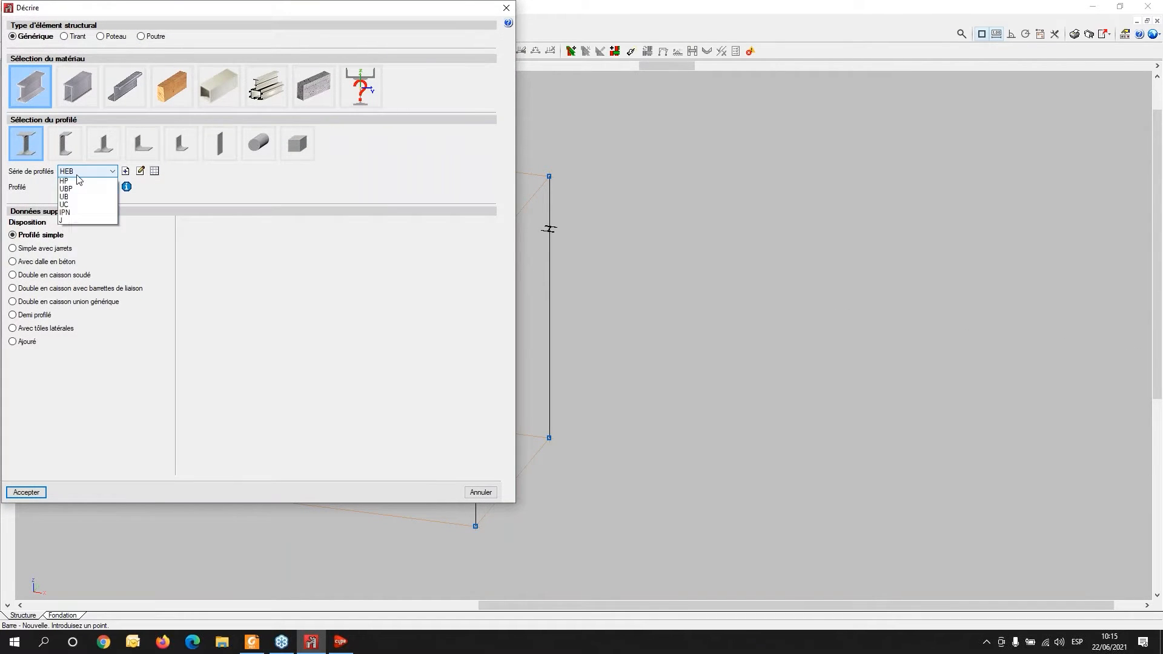
pyautogui.click(72, 184)
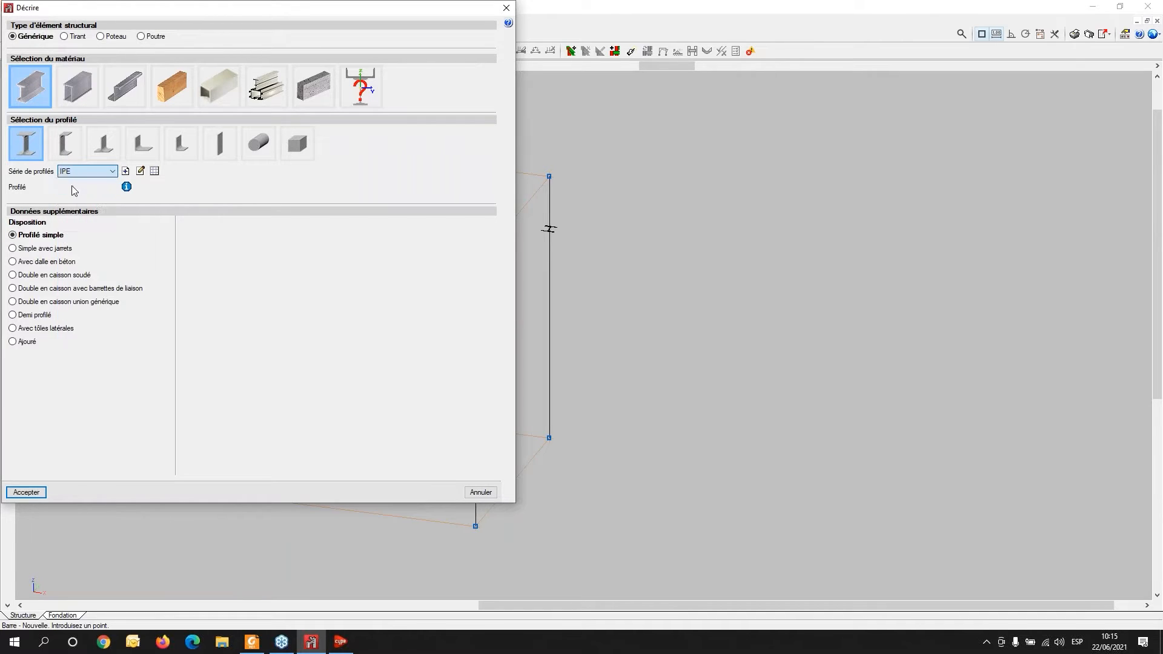
pyautogui.click(85, 186)
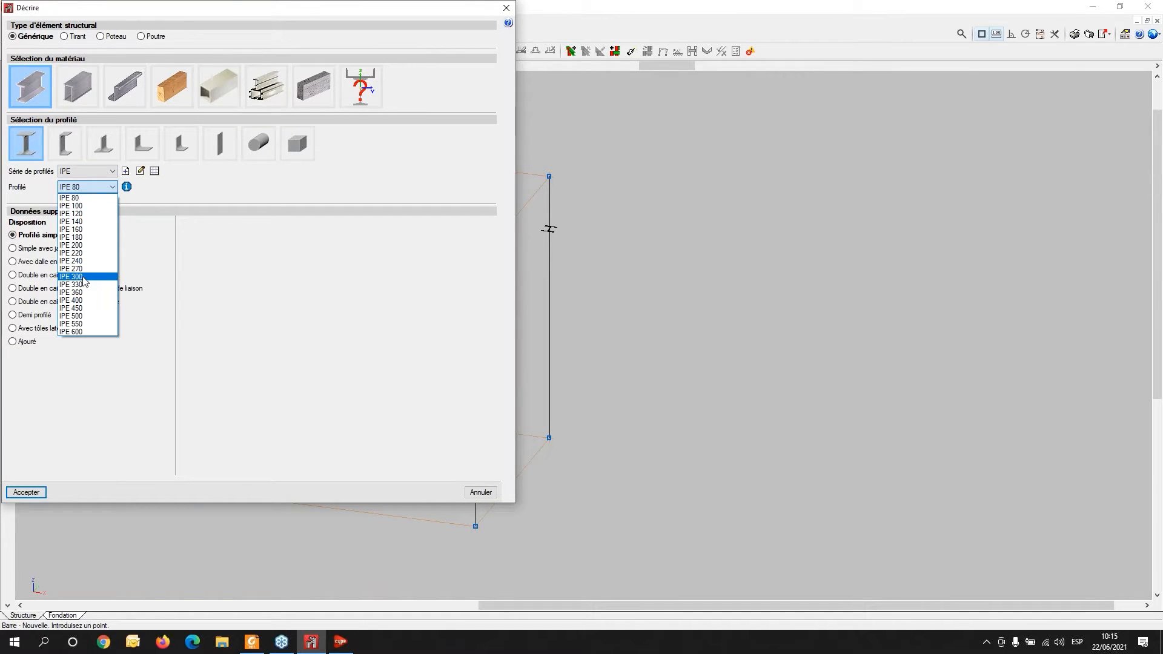
pyautogui.click(84, 276)
pyautogui.click(41, 491)
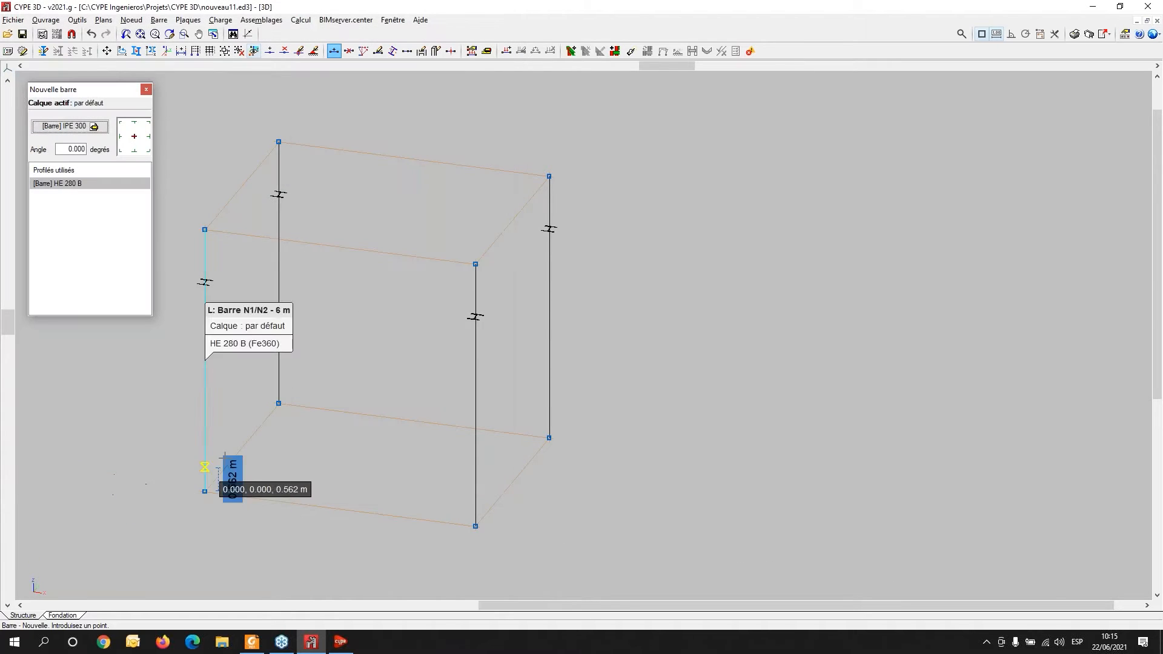
# - Draw IPE 300 beams connecting the four column tops at 6 m height in a closed loop
pyautogui.moveTo(251, 330); pyautogui.dragTo(254, 420, button='middle')
pyautogui.click(208, 319)
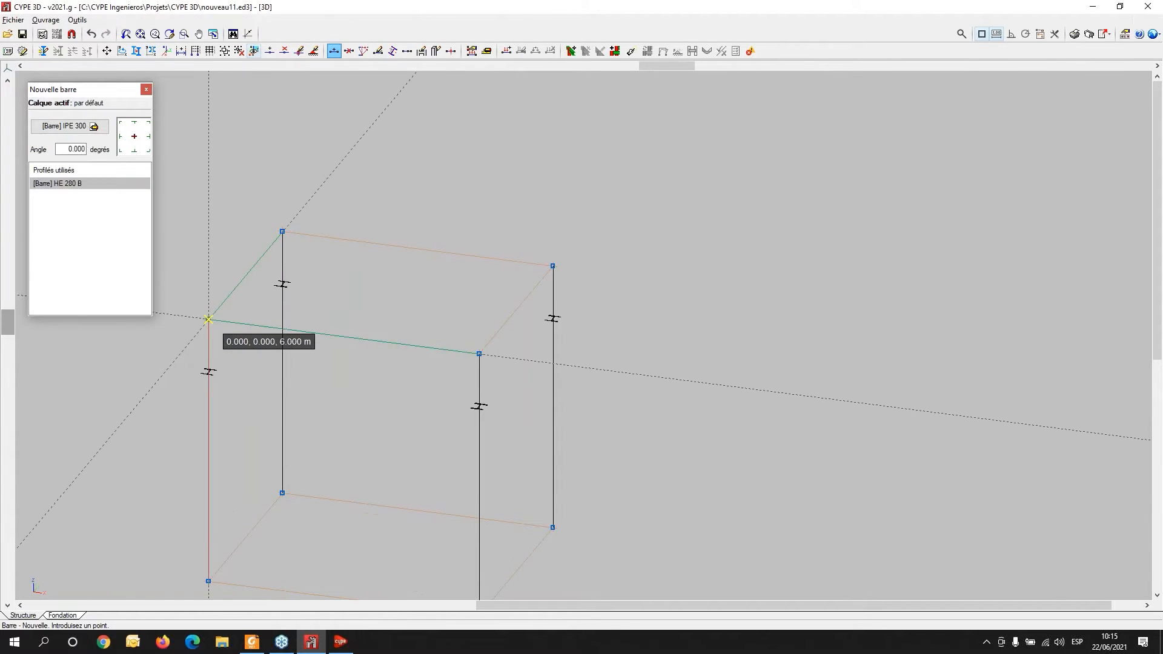
pyautogui.click(282, 232)
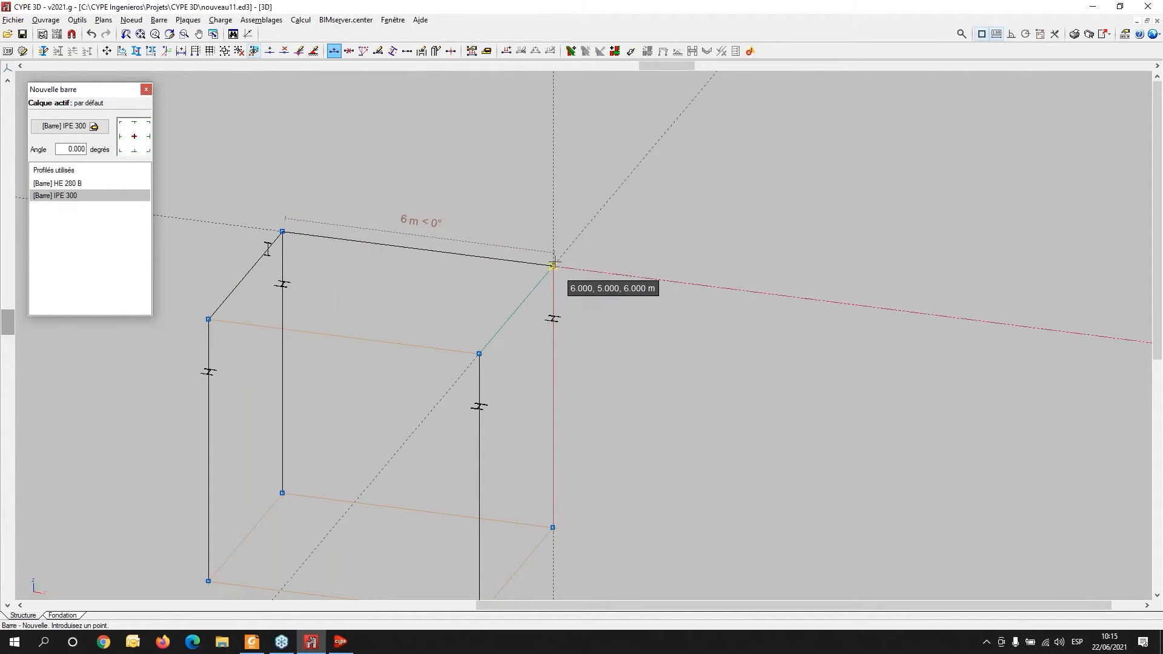
pyautogui.click(553, 265)
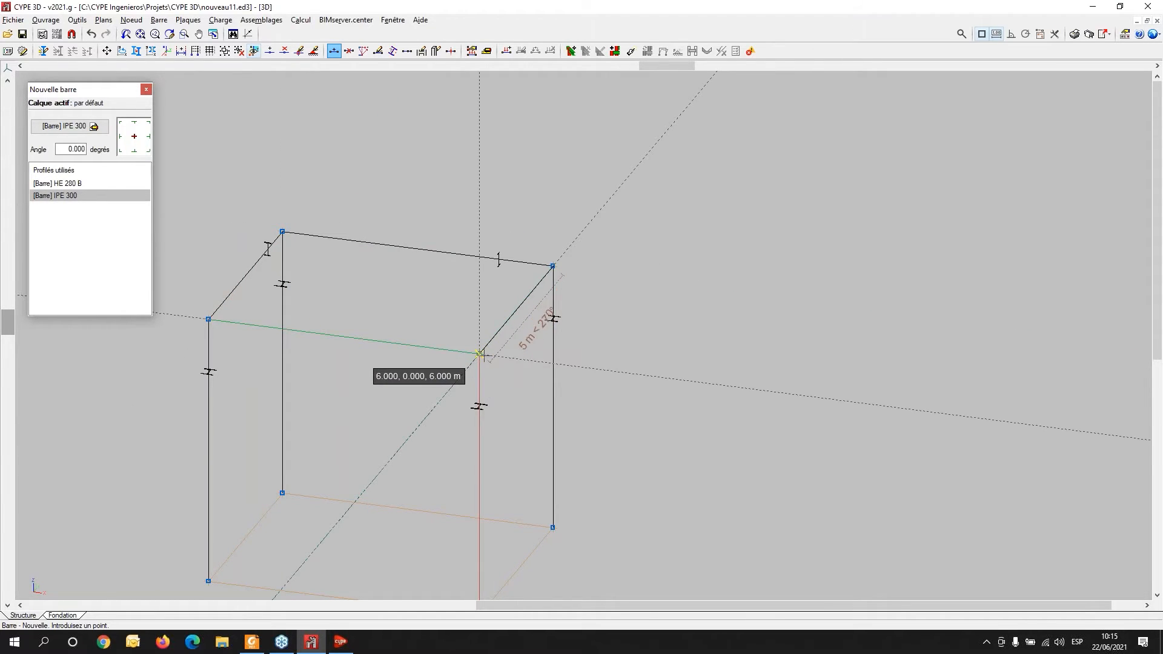
pyautogui.click(479, 354)
pyautogui.click(208, 319)
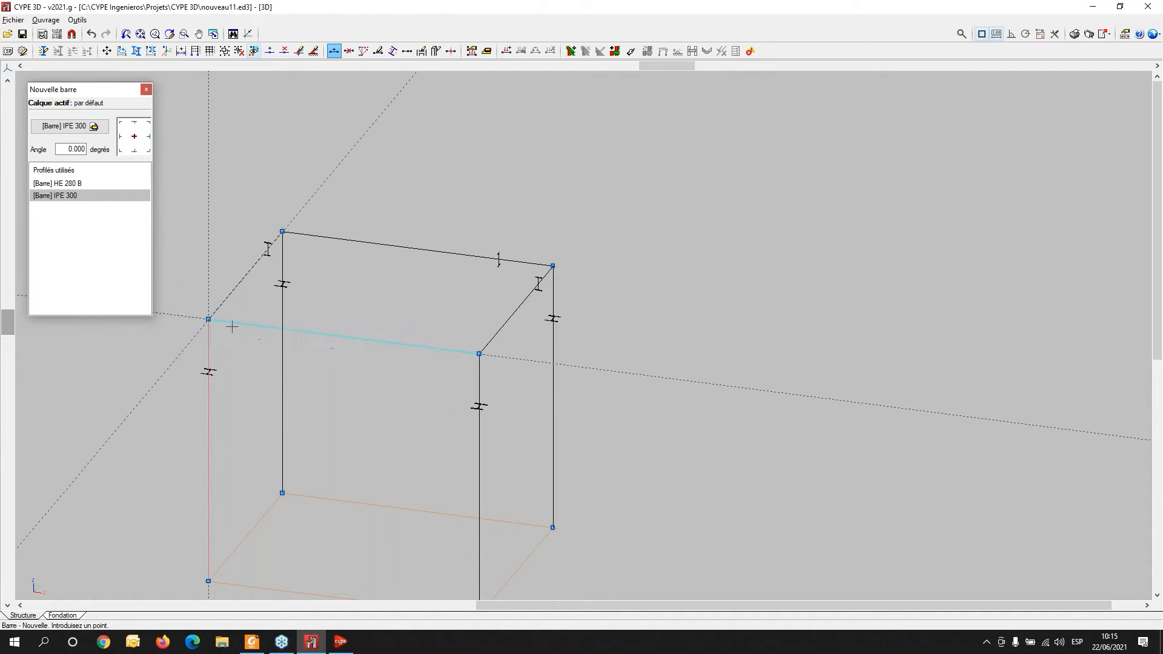
pyautogui.rightClick(333, 429)
pyautogui.moveTo(367, 426); pyautogui.dragTo(390, 356, button='middle')
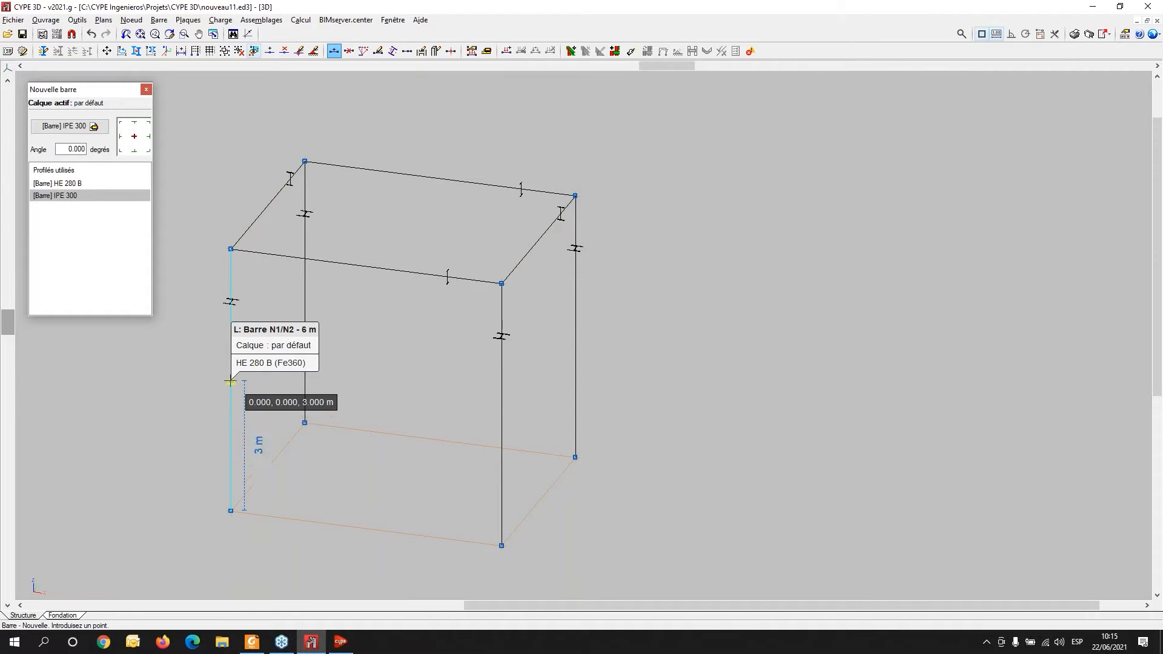
# - Draw a closed loop of IPE 300 beams connecting the columns at mid-height, 3 m above the base
pyautogui.click(230, 382)
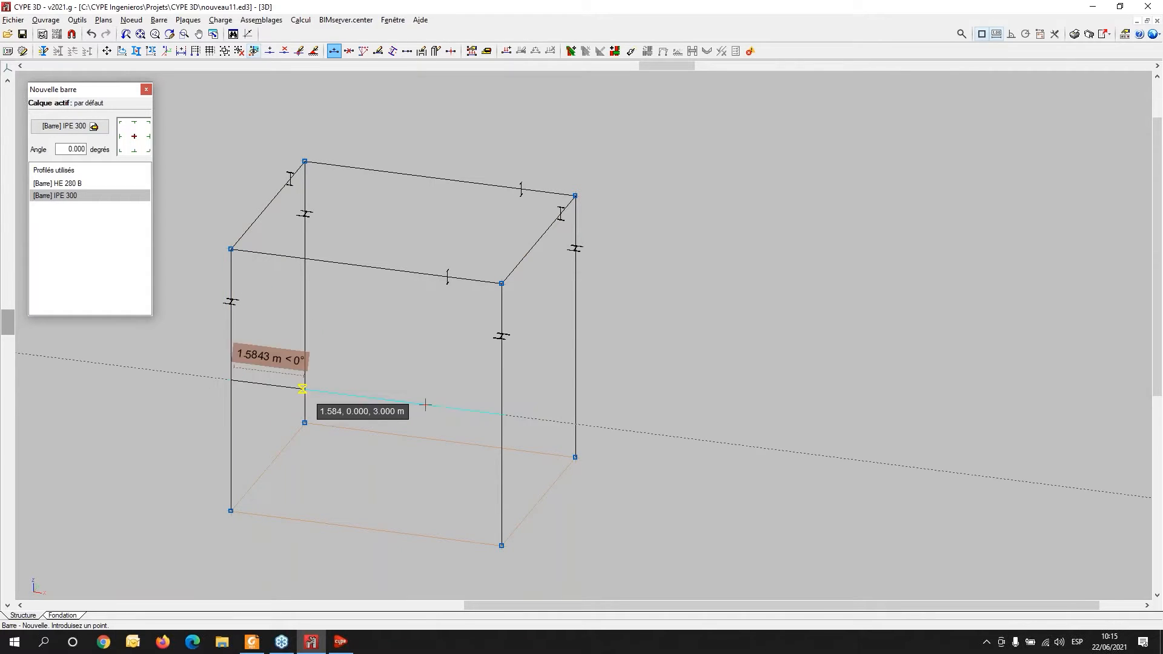
pyautogui.click(502, 414)
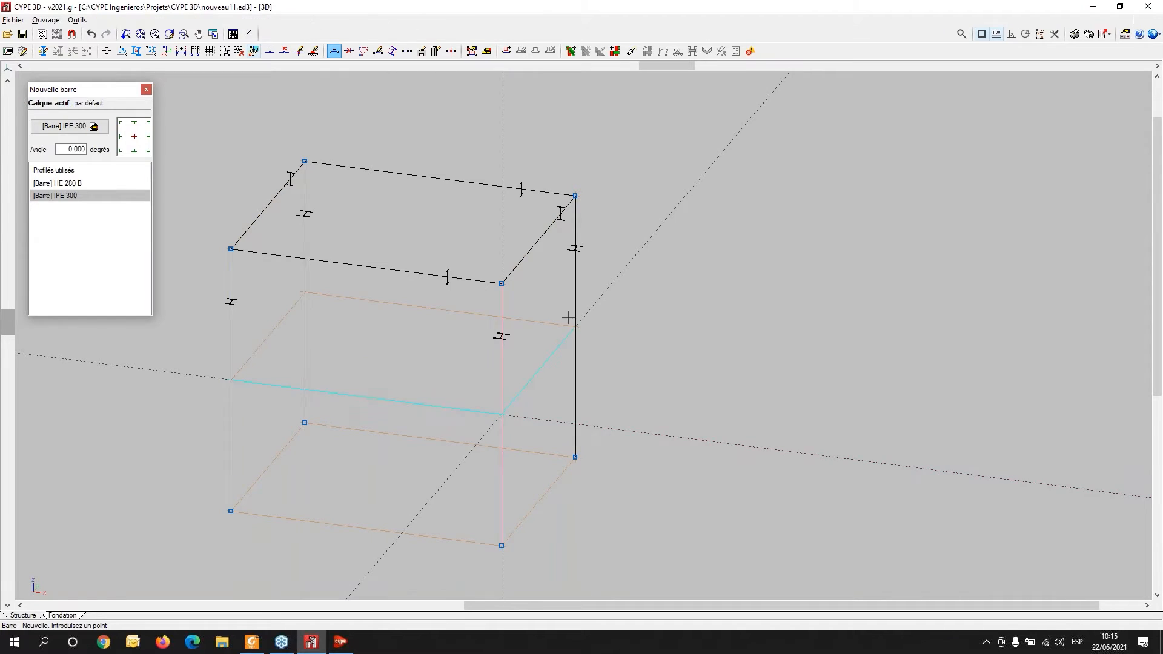
pyautogui.click(575, 327)
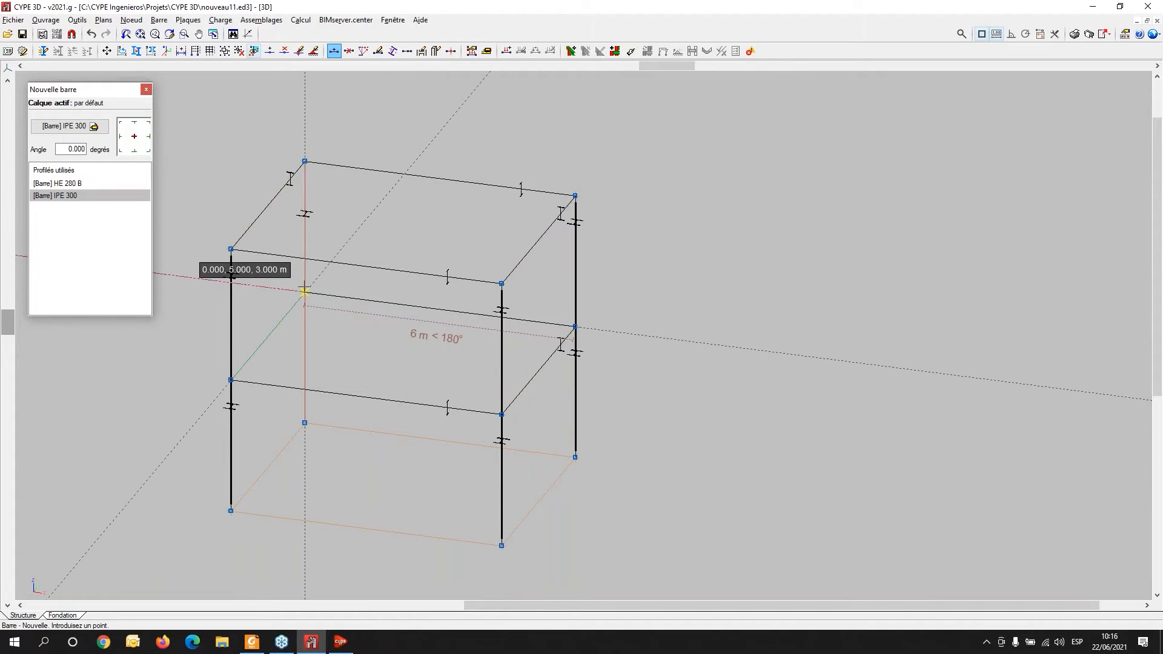
pyautogui.click(305, 291)
pyautogui.click(230, 380)
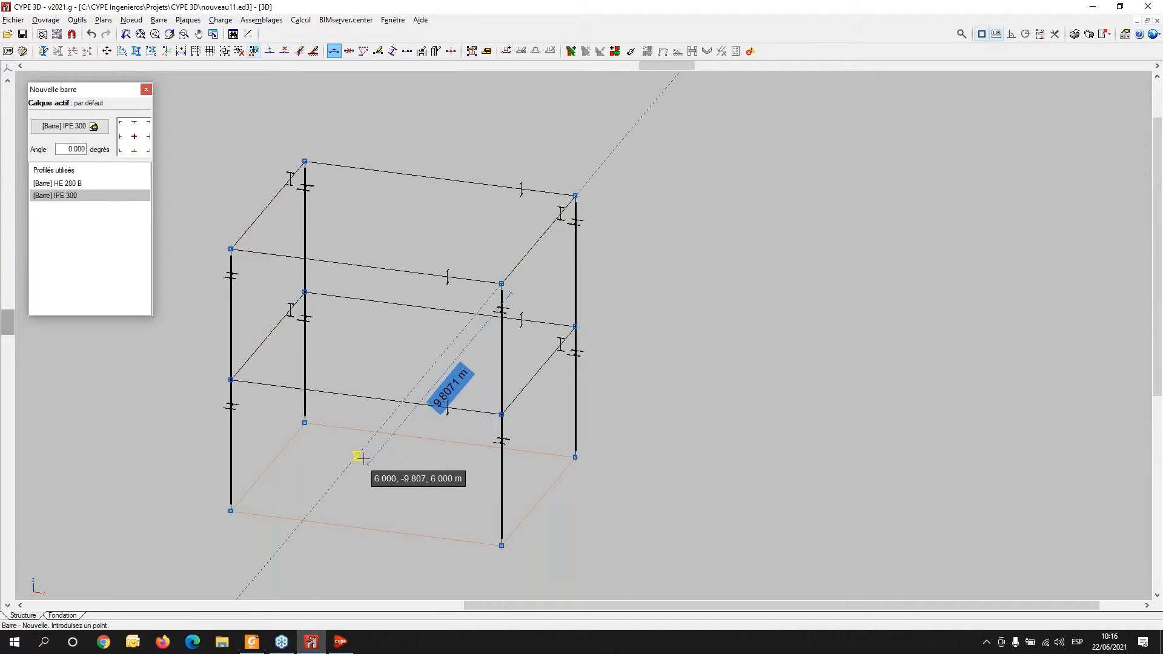
pyautogui.scroll(1, 318, 487)
pyautogui.moveTo(314, 472); pyautogui.dragTo(376, 450, button='middle')
# - Open the 3D model view, orbit around the rendered frame, and close it
pyautogui.click(78, 20)
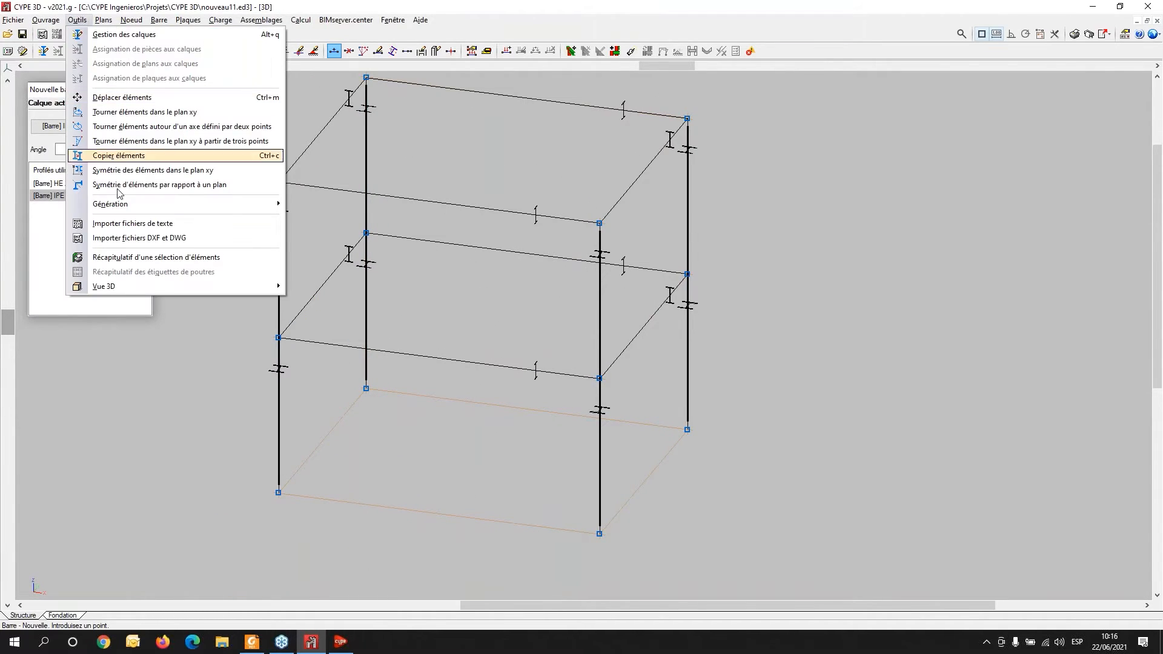
pyautogui.moveTo(109, 287)
pyautogui.click(332, 286)
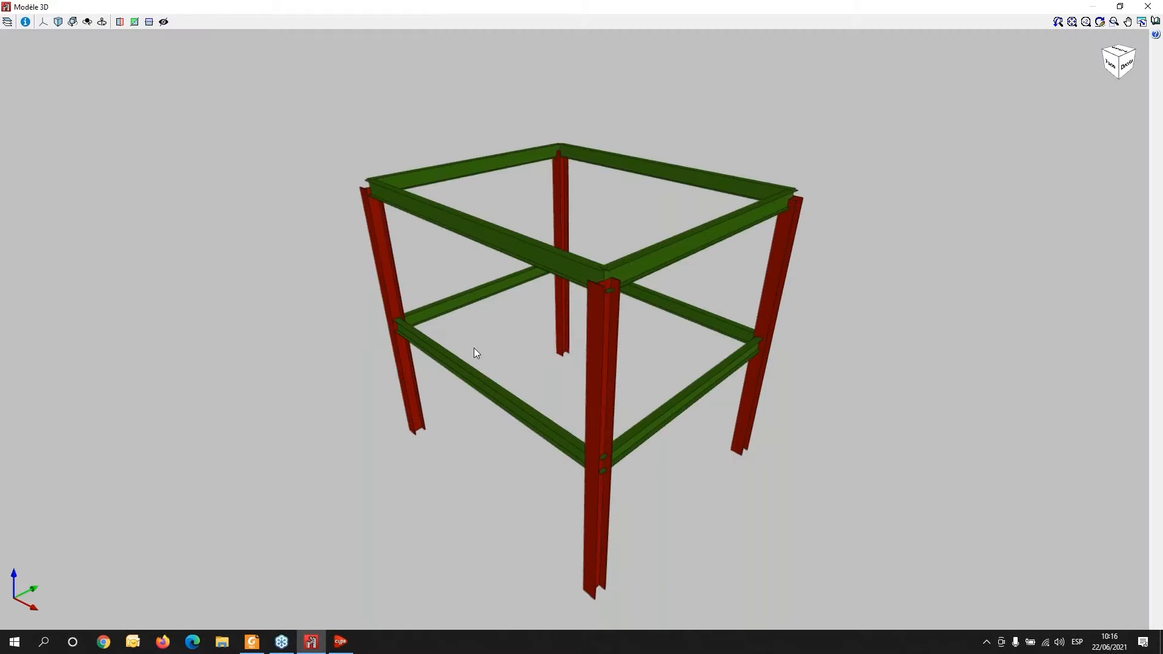
pyautogui.moveTo(332, 430); pyautogui.dragTo(667, 242)
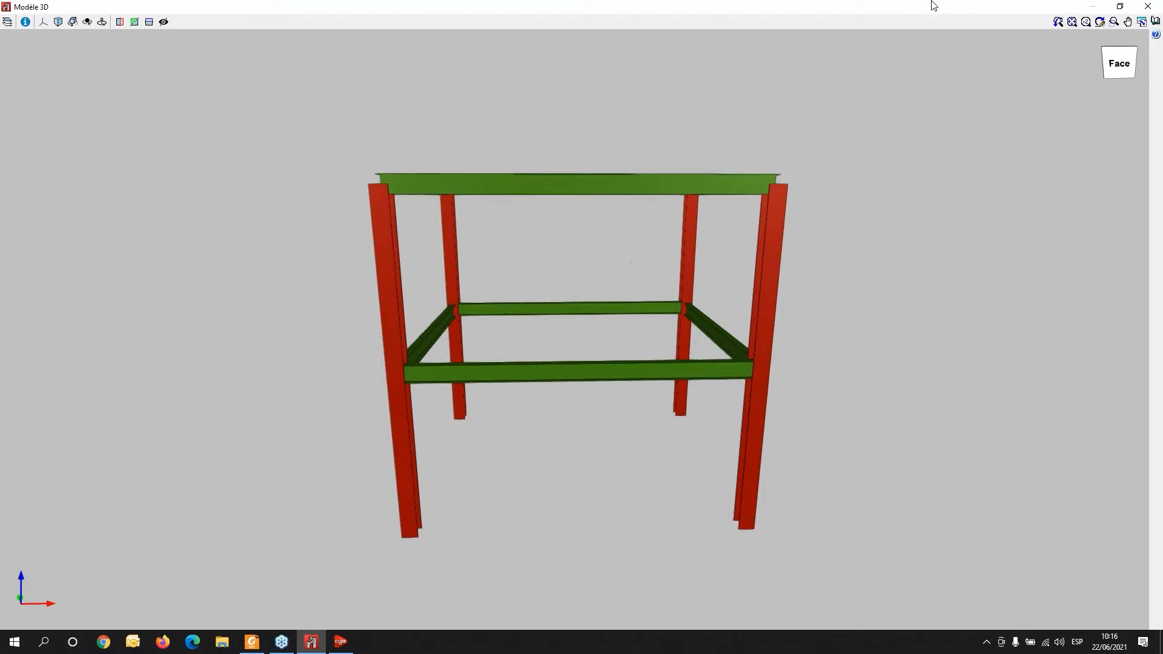
pyautogui.click(1149, 5)
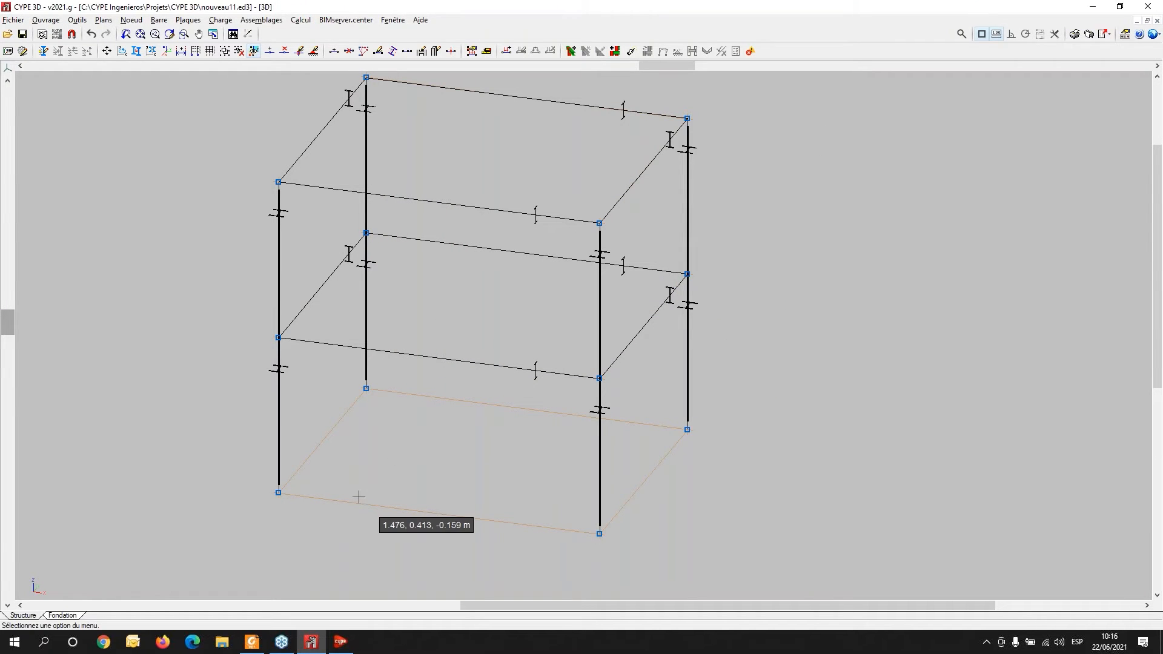
# - Assign fully fixed (Encastrement) external supports to the four column base nodes, after comparing the available support types
pyautogui.scroll(-3, 358, 497)
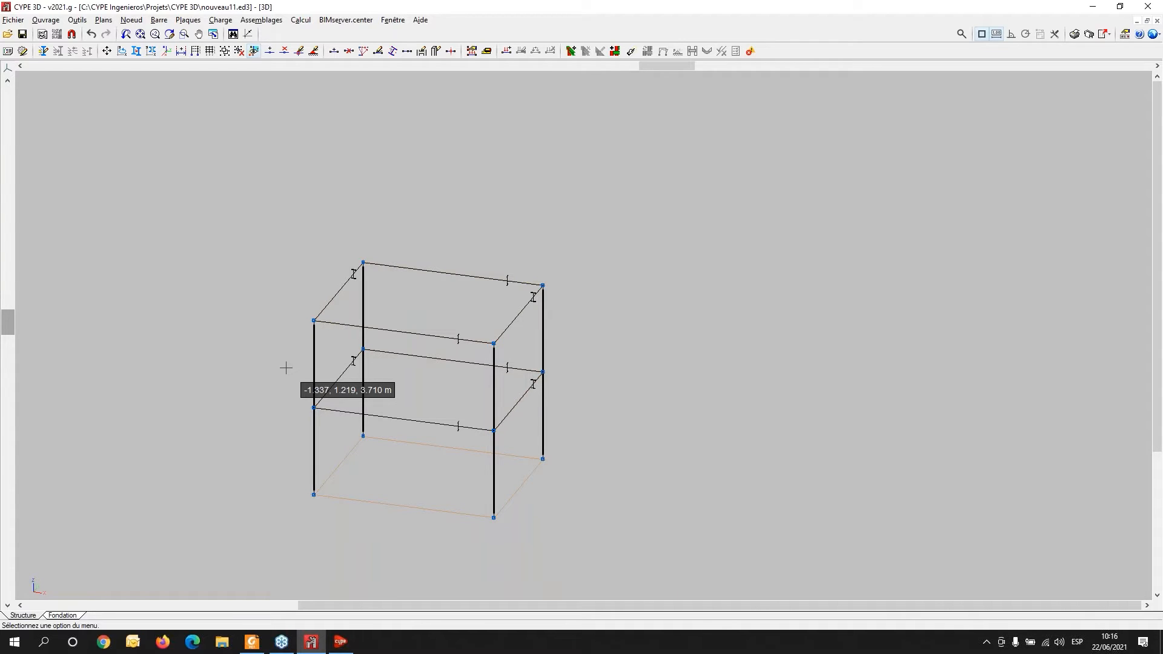
pyautogui.scroll(3, 363, 358)
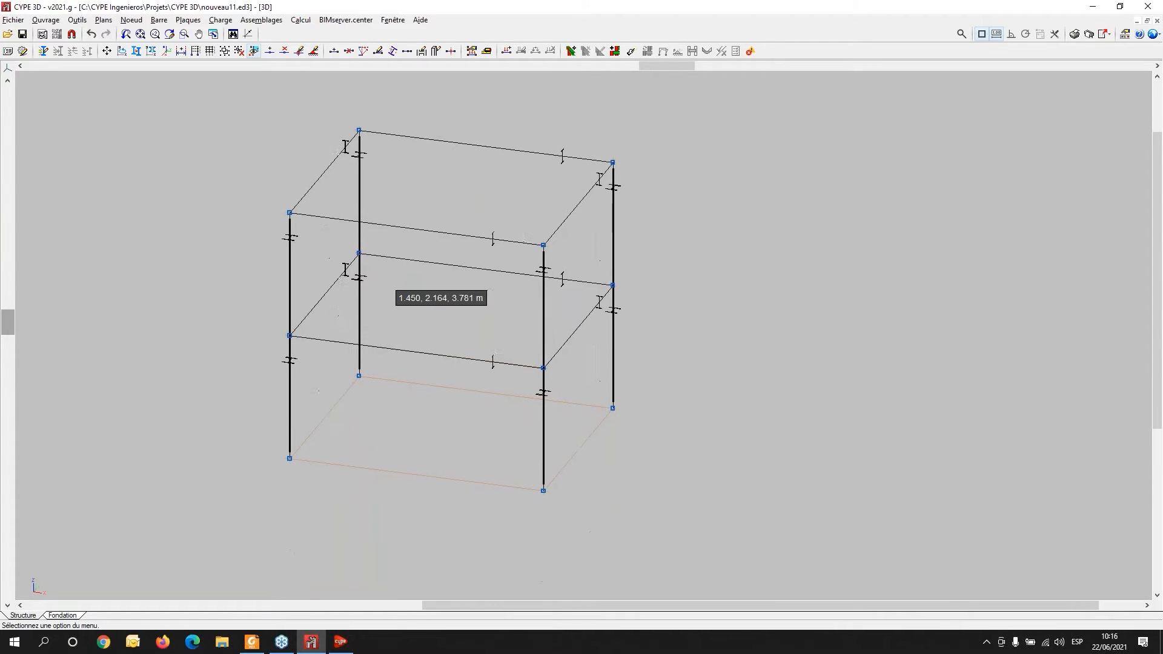
pyautogui.moveTo(324, 258); pyautogui.dragTo(291, 338, button='middle')
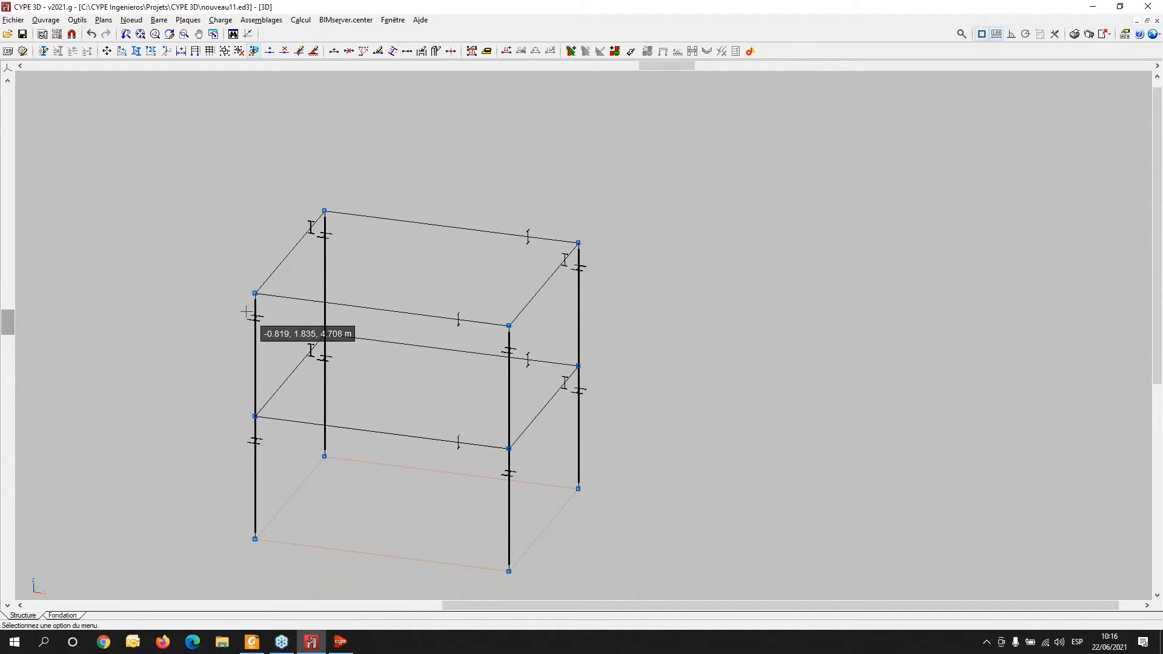
pyautogui.keyDown('shift'); pyautogui.moveTo(293, 516); pyautogui.dragTo(296, 496, button='middle'); pyautogui.keyUp('shift')
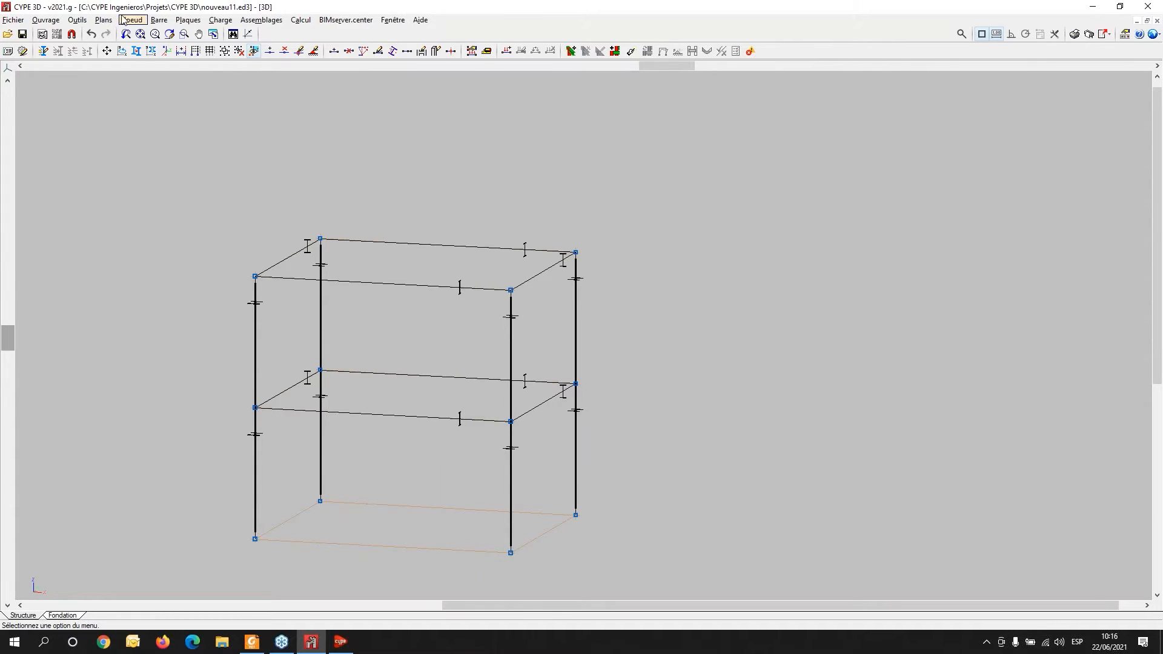
pyautogui.click(124, 20)
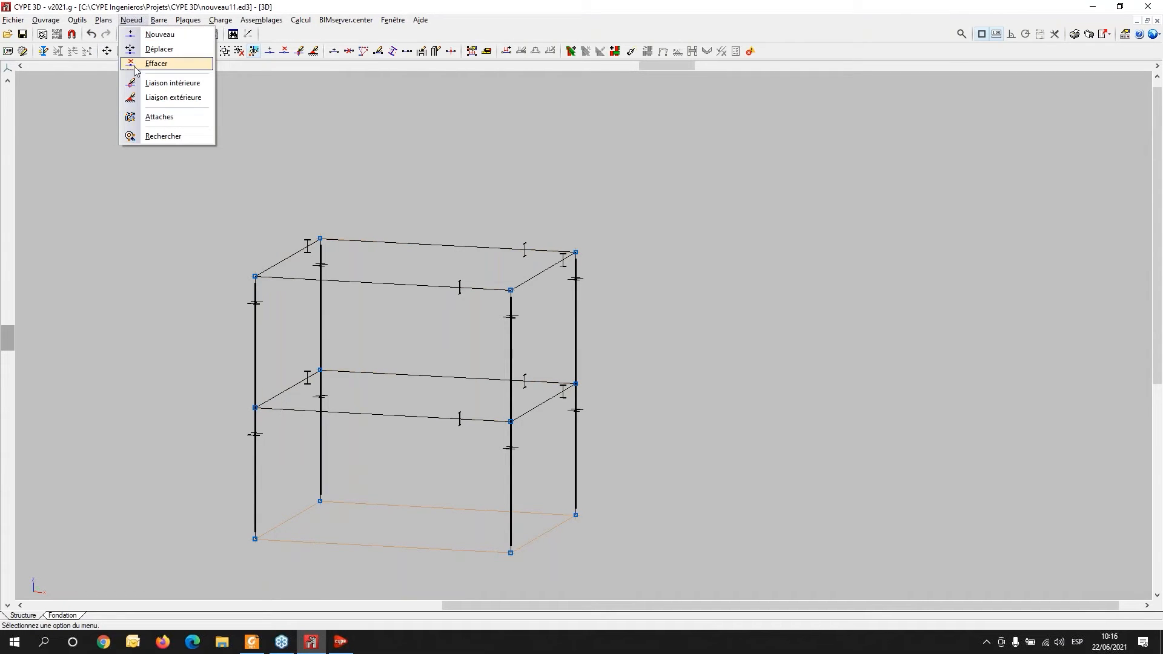
pyautogui.click(160, 97)
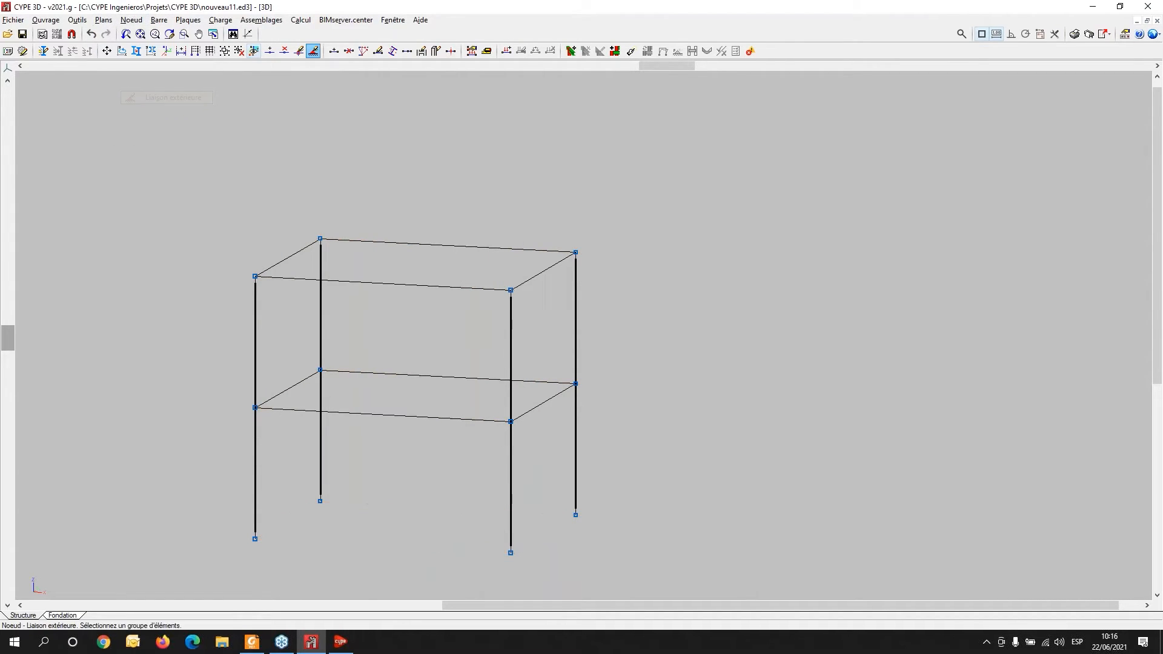
pyautogui.moveTo(173, 466); pyautogui.dragTo(722, 589)
pyautogui.rightClick(745, 288)
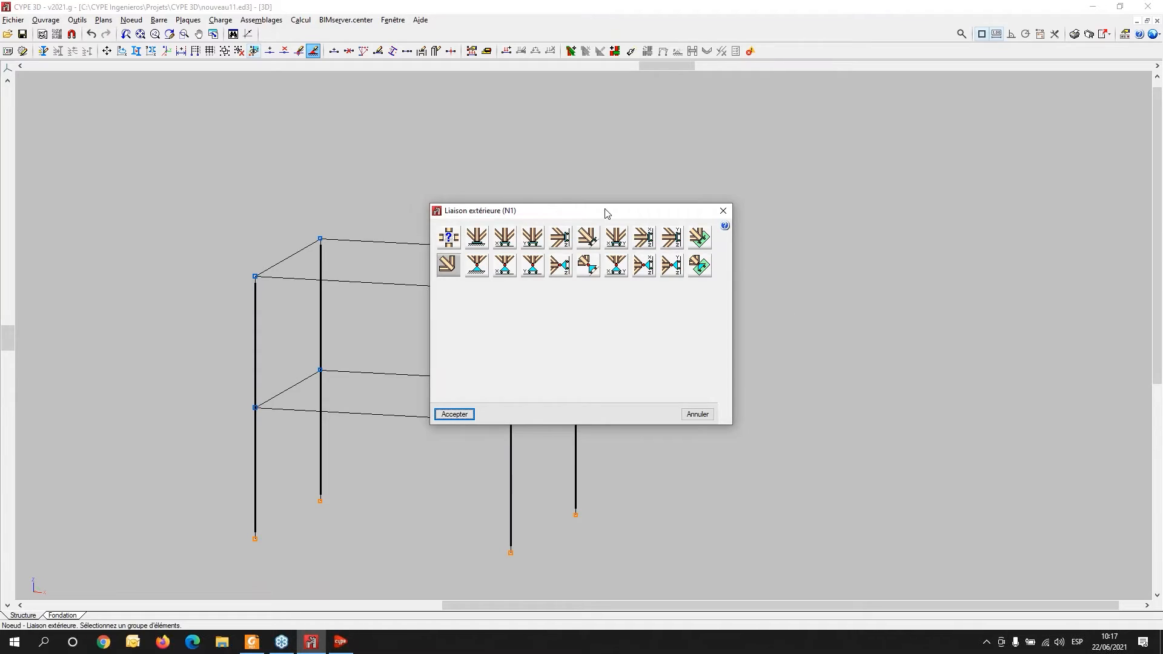
pyautogui.moveTo(606, 221); pyautogui.dragTo(760, 133)
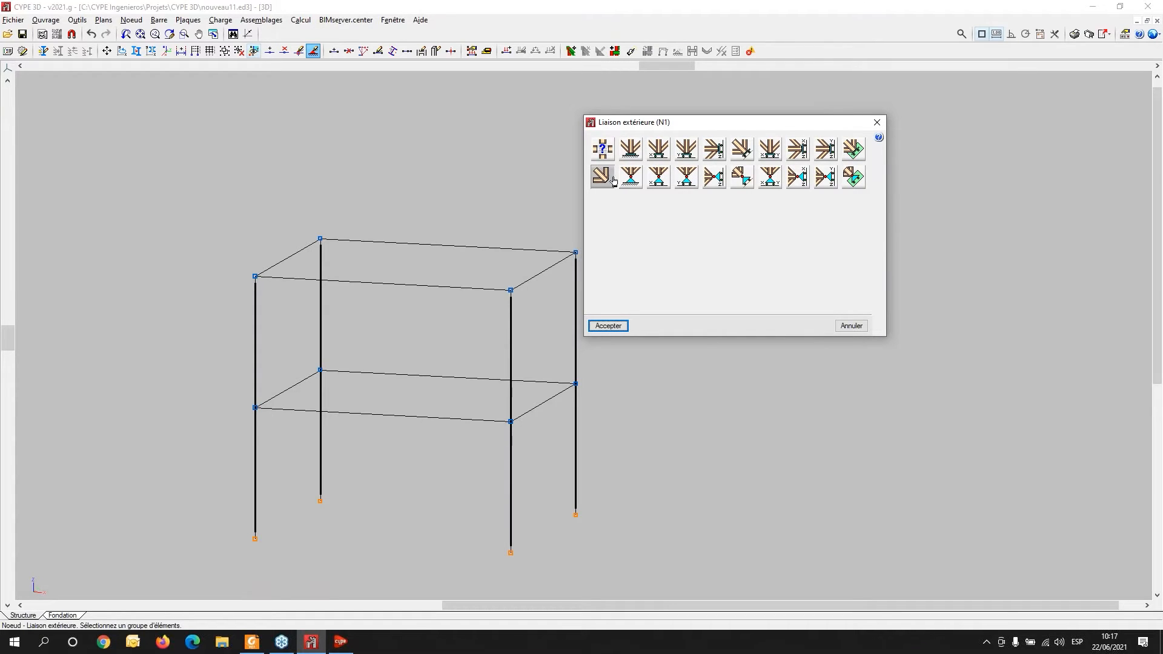
pyautogui.click(632, 153)
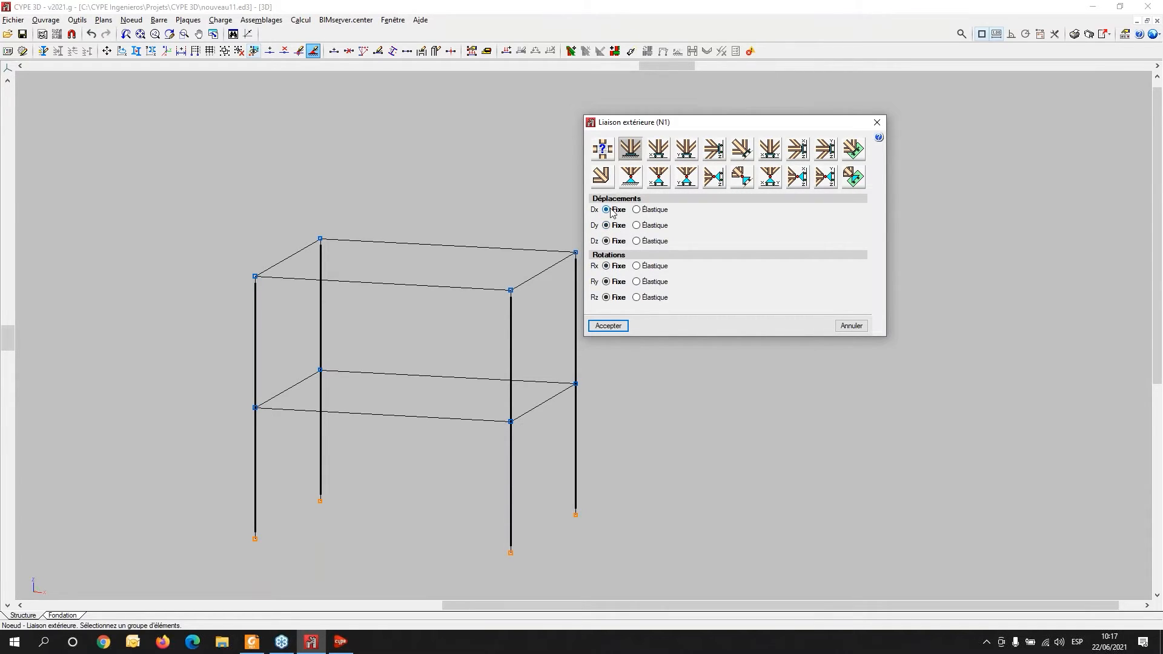
pyautogui.click(629, 150)
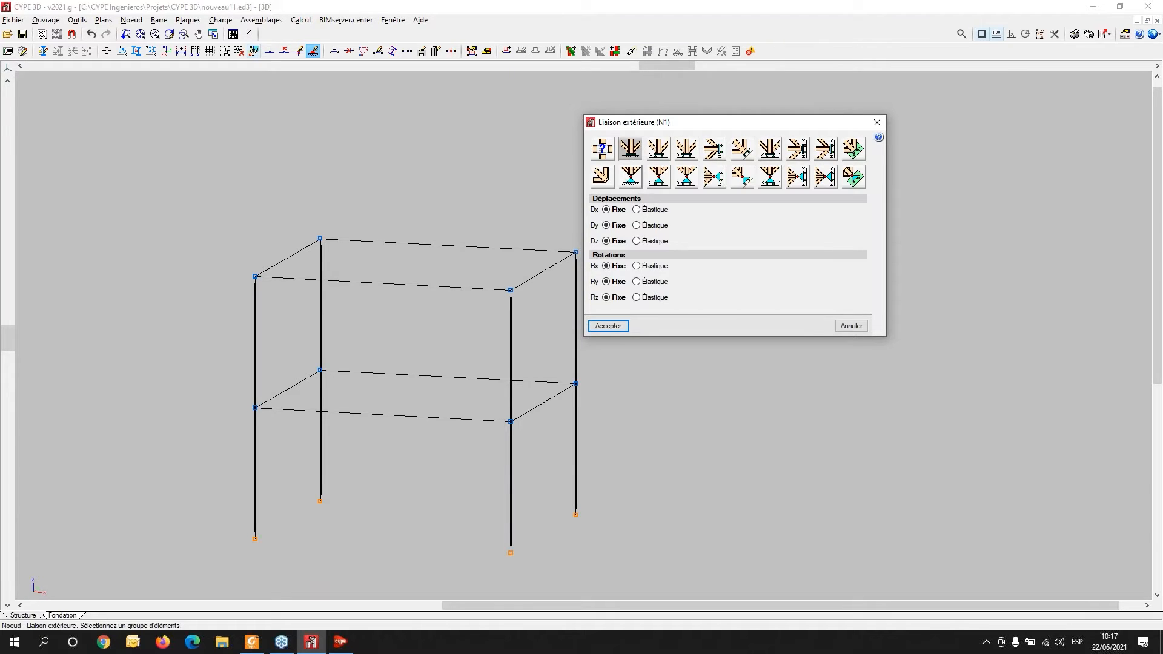
pyautogui.click(629, 177)
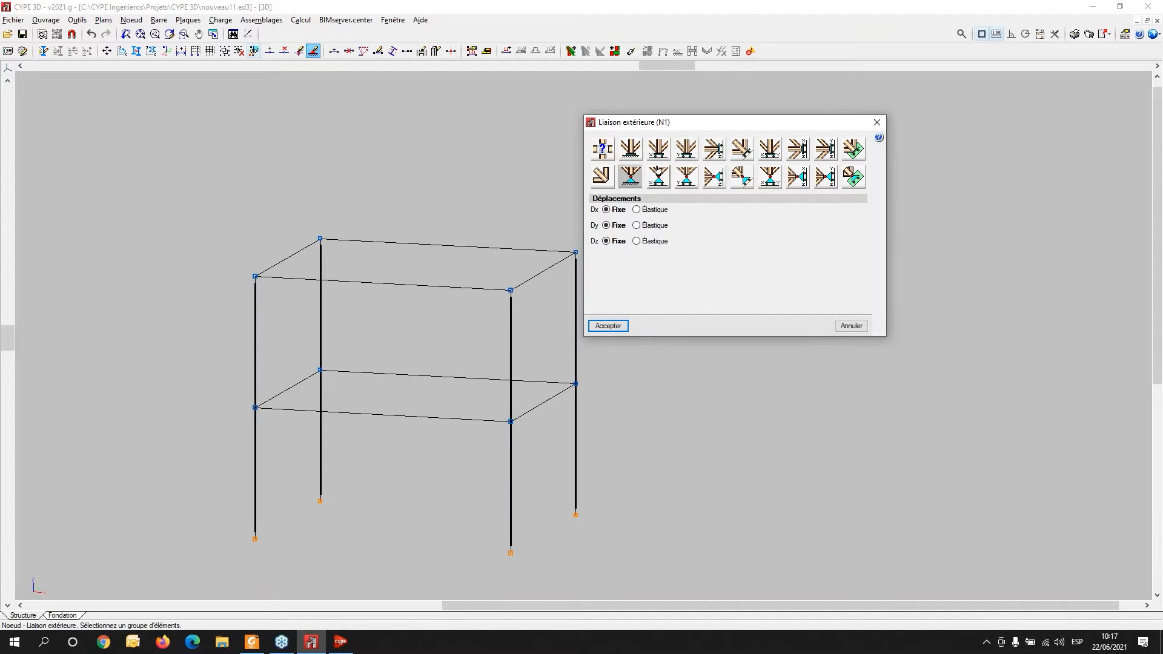
pyautogui.click(661, 152)
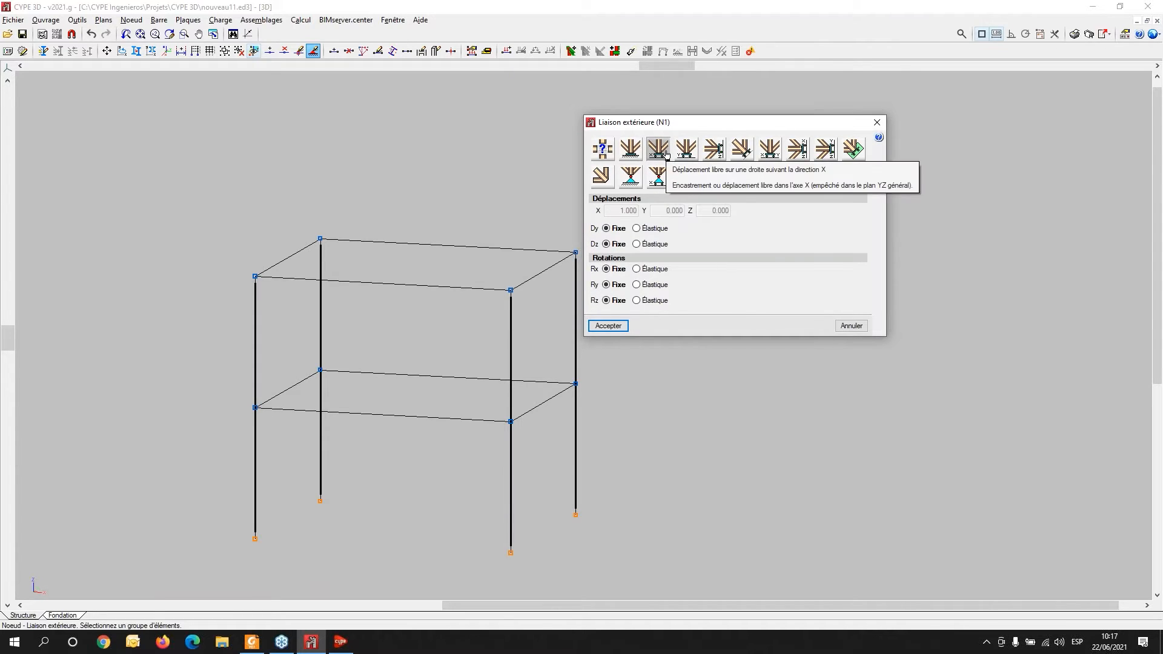
pyautogui.click(686, 152)
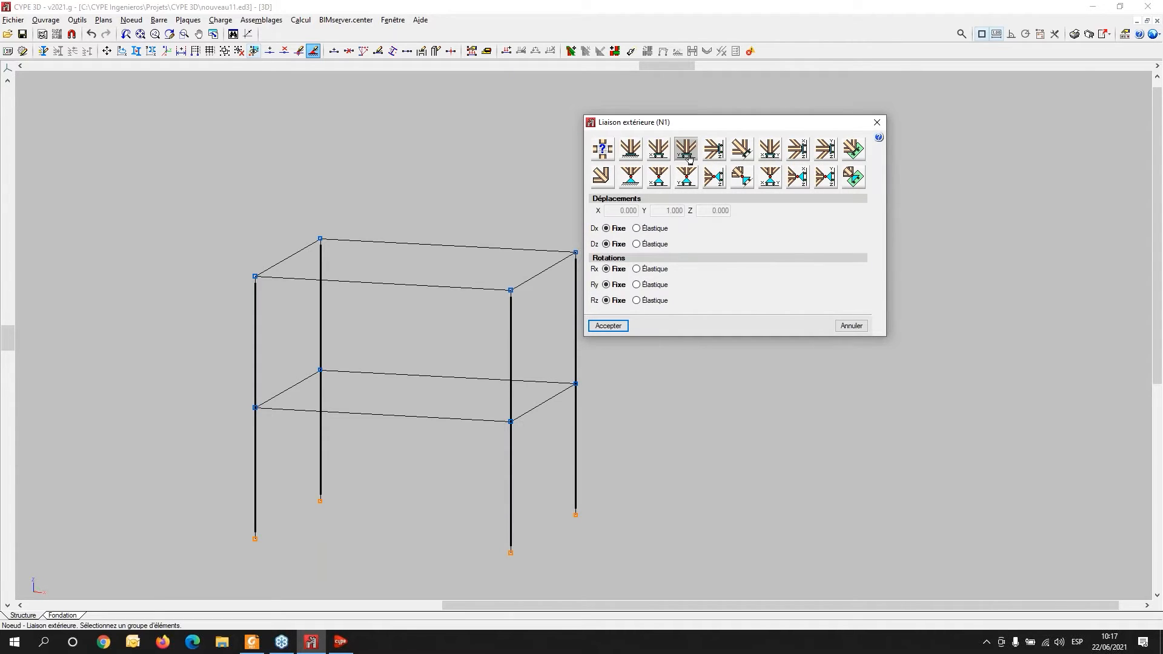
pyautogui.click(741, 151)
pyautogui.click(769, 152)
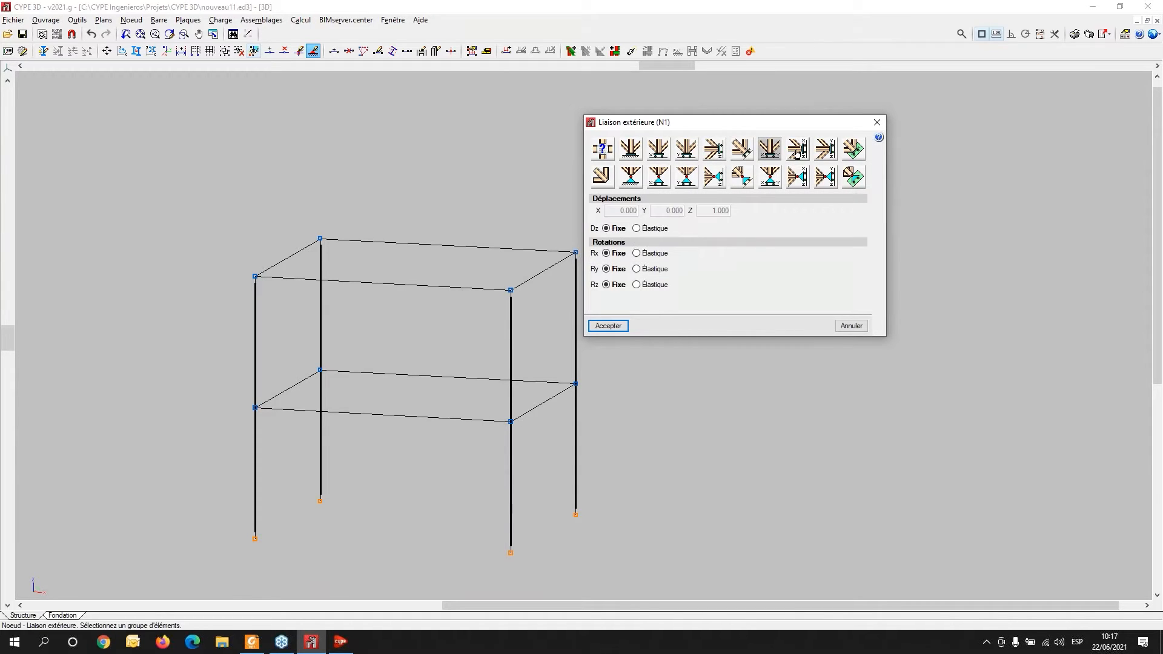
pyautogui.click(797, 151)
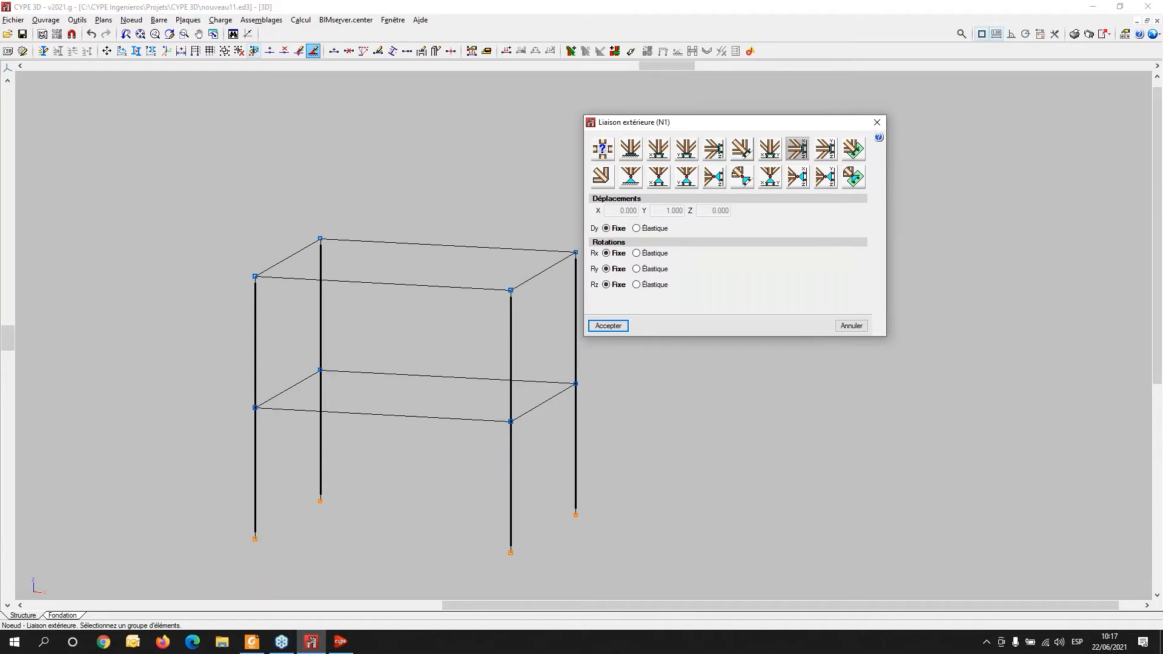
pyautogui.click(603, 150)
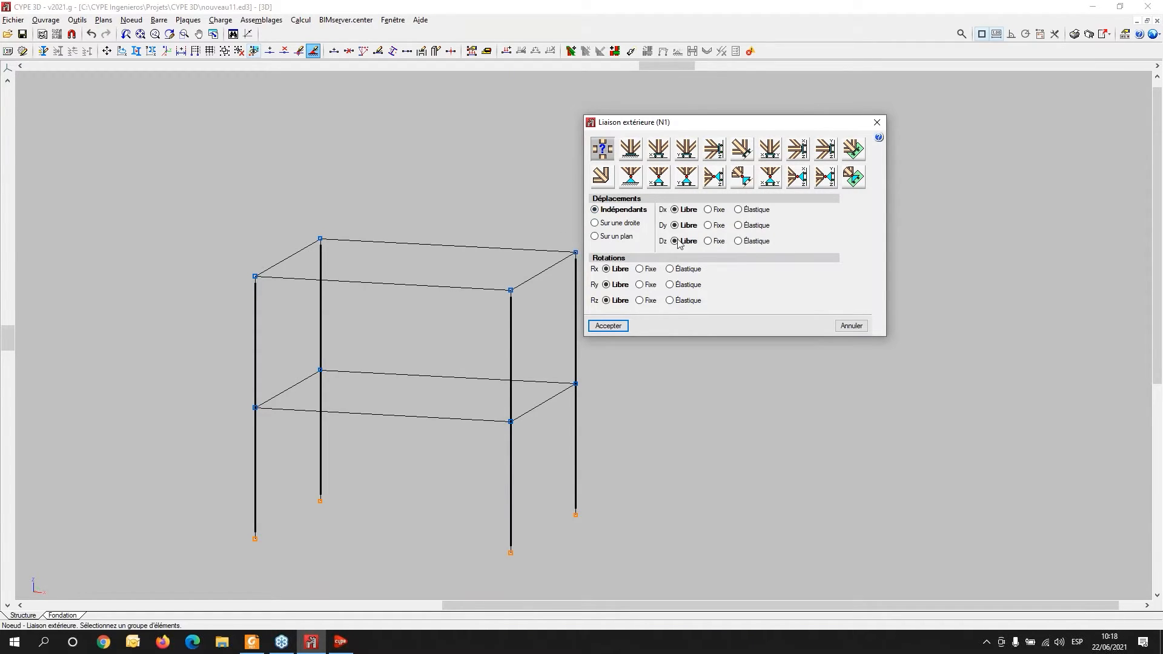
pyautogui.moveTo(709, 275)
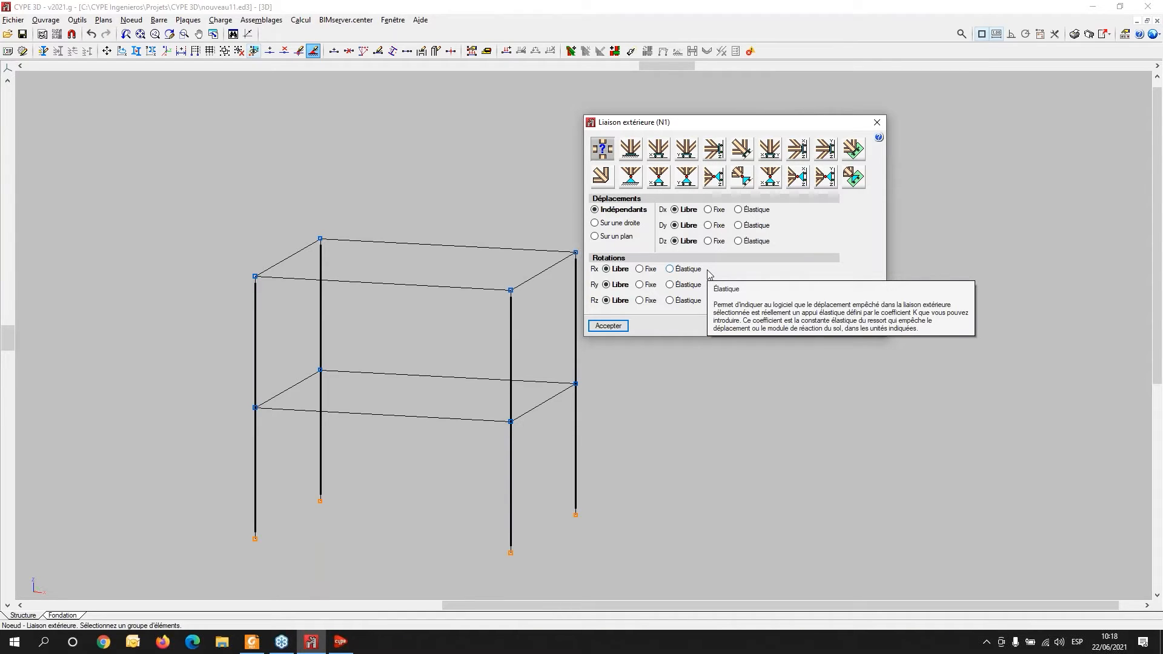
pyautogui.click(630, 149)
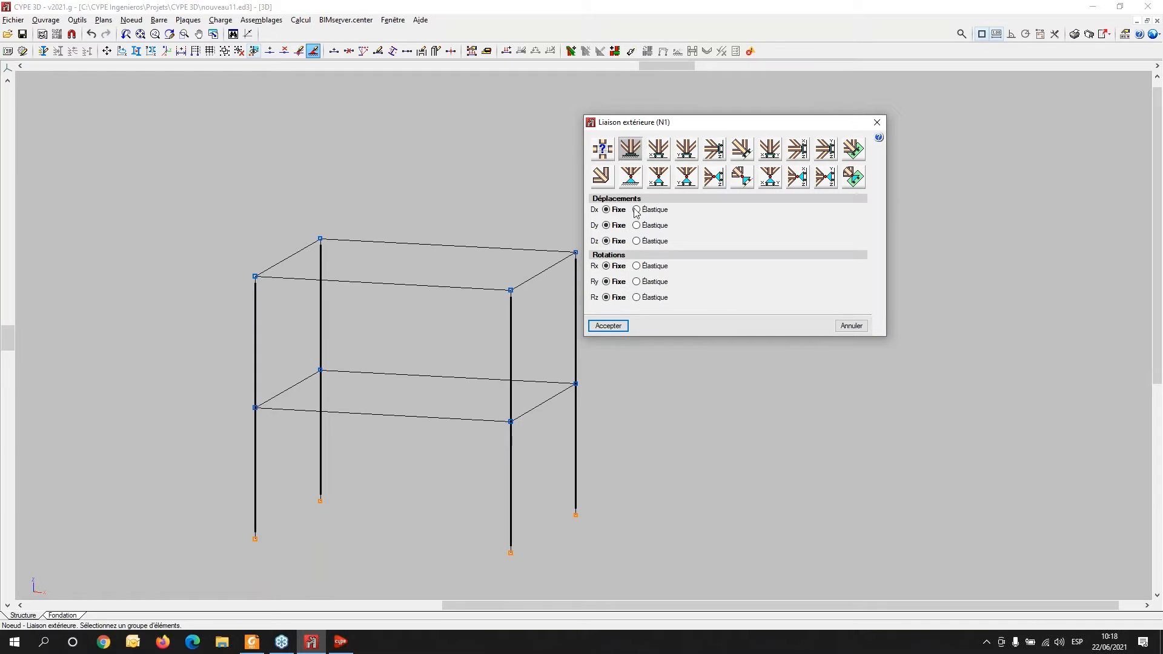
pyautogui.click(608, 327)
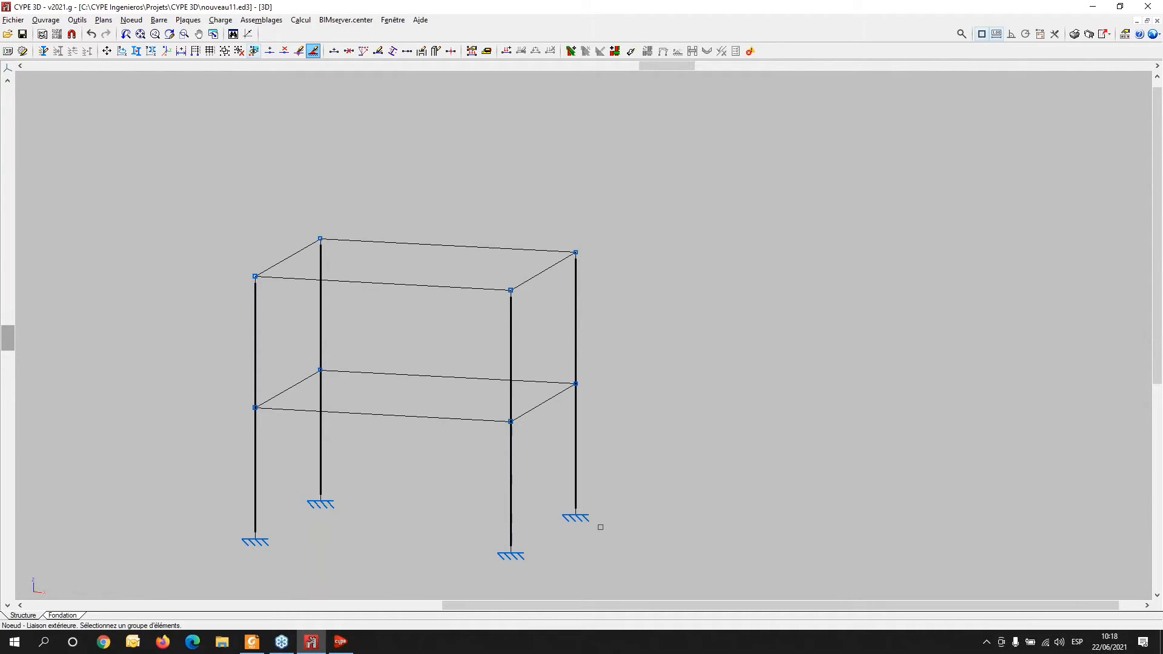
# - Open the project's general data and review the additional load hypotheses
pyautogui.scroll(-2, 406, 418)
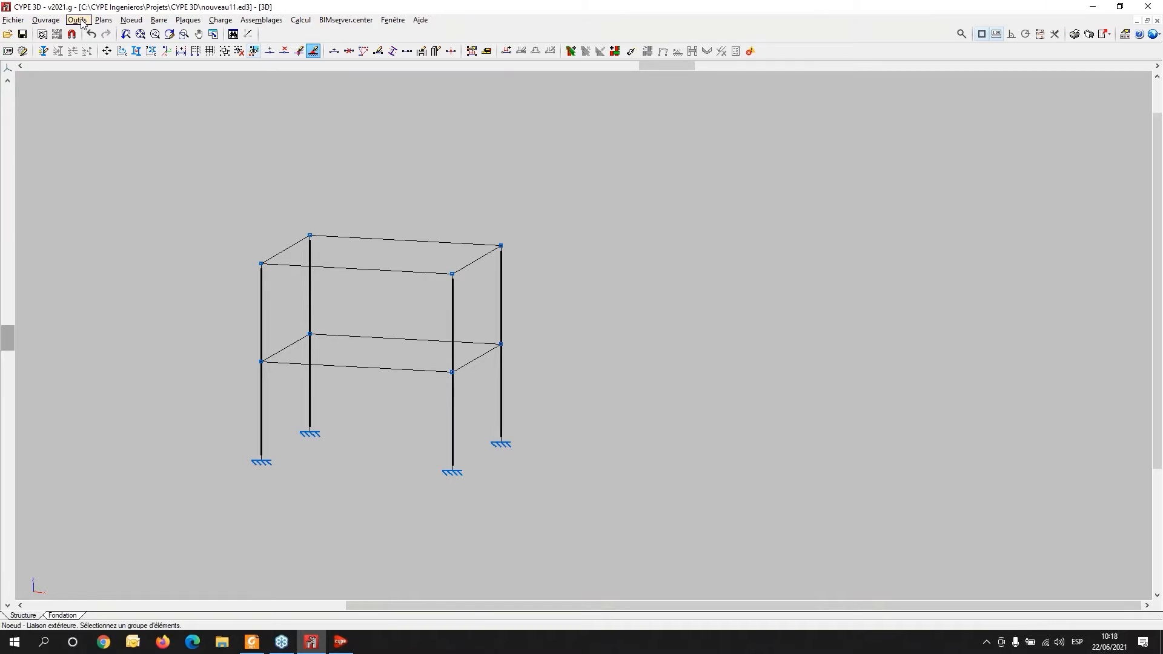
pyautogui.click(47, 21)
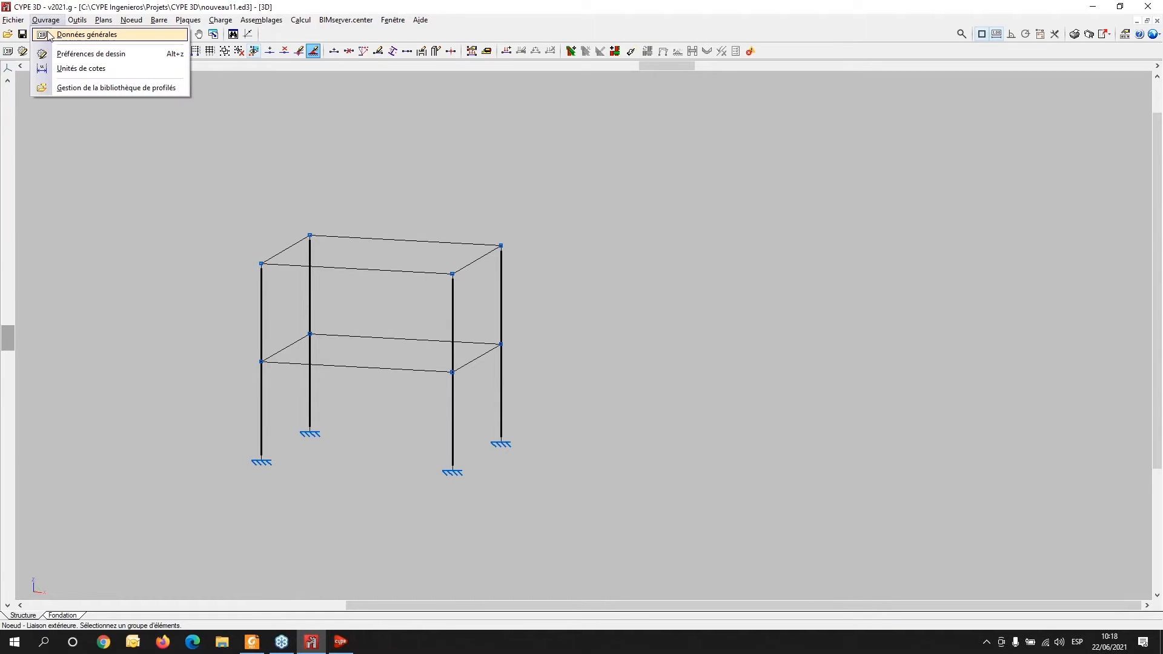
pyautogui.click(49, 35)
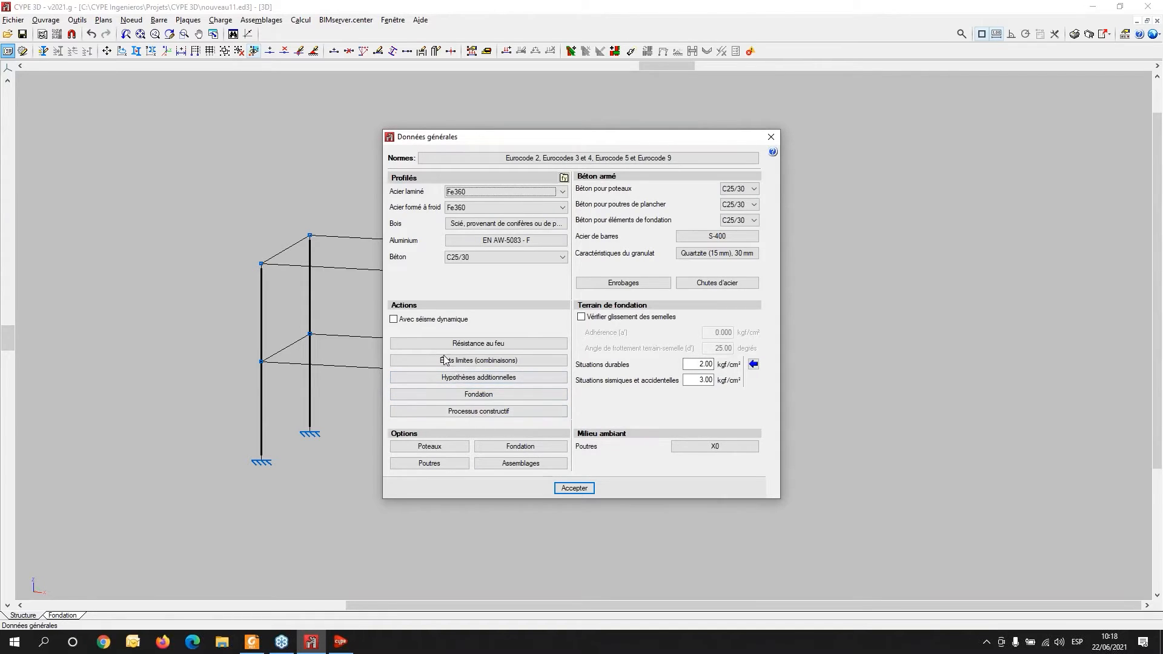
pyautogui.click(485, 382)
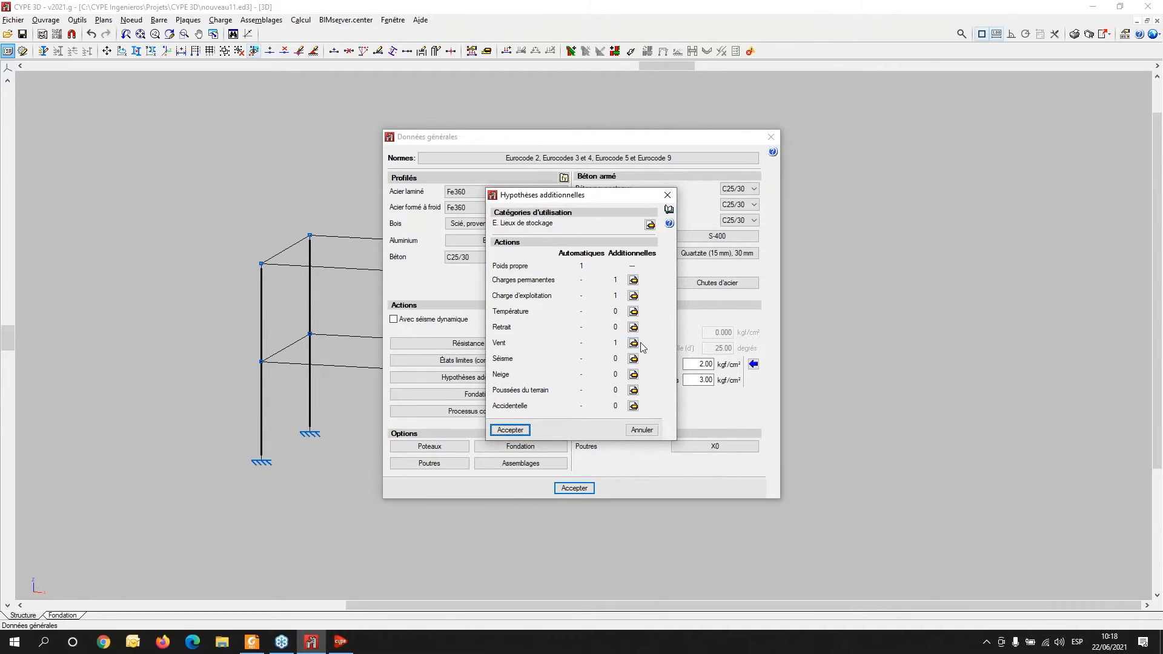
pyautogui.click(667, 195)
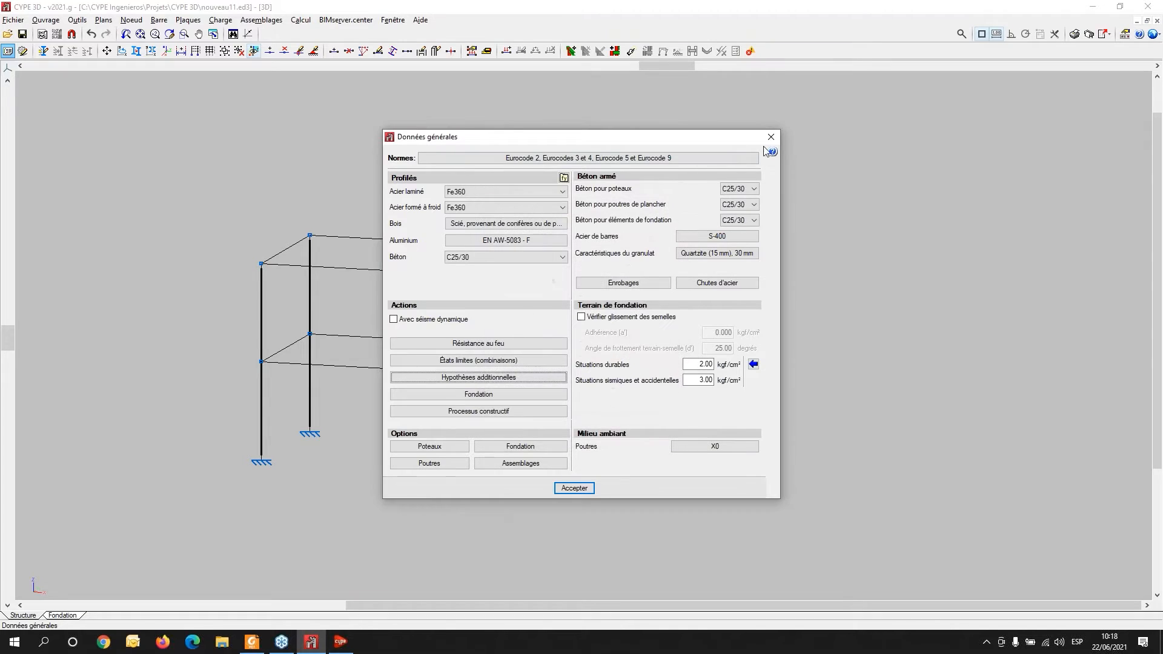
pyautogui.click(771, 136)
# - Set the drawing scale of the self-weight (Poids propre) load hypothesis to 5
pyautogui.scroll(2, 475, 306)
pyautogui.moveTo(475, 306); pyautogui.dragTo(590, 242, button='middle')
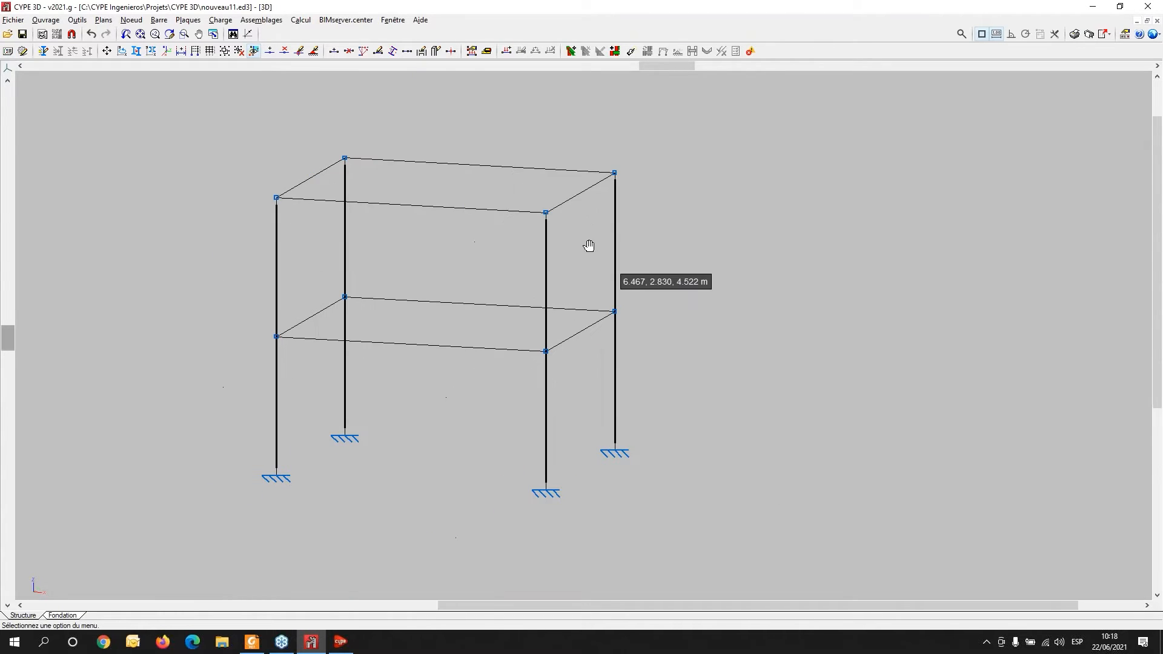
pyautogui.click(221, 21)
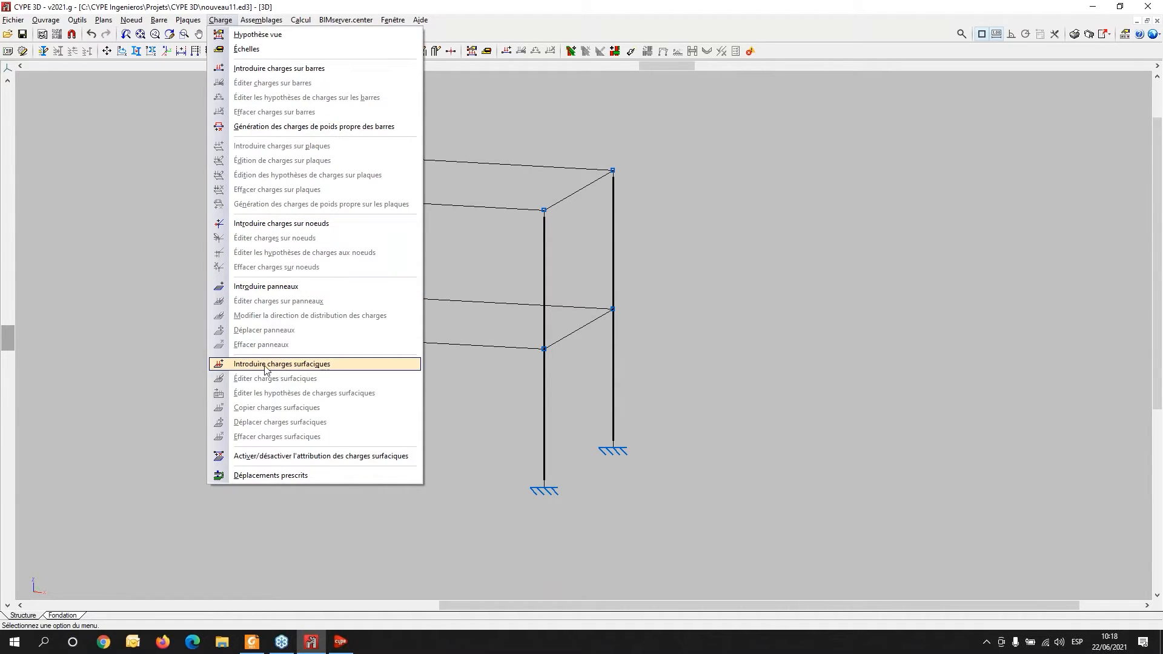
pyautogui.click(666, 351)
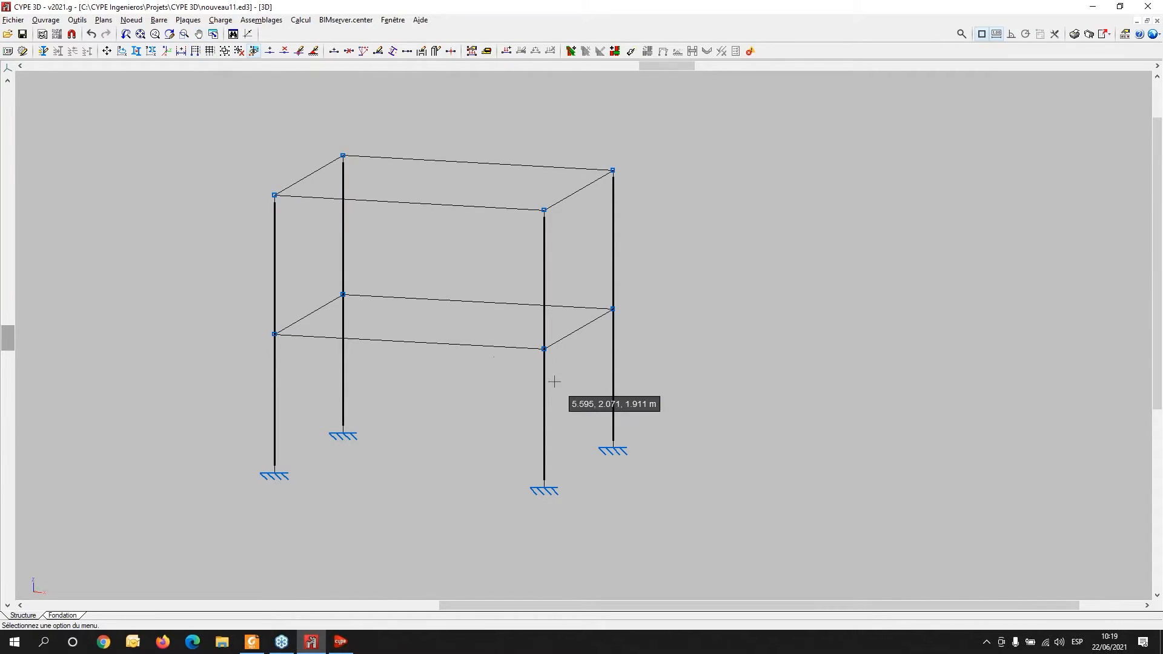
pyautogui.moveTo(530, 399); pyautogui.dragTo(496, 418, button='middle')
pyautogui.click(228, 23)
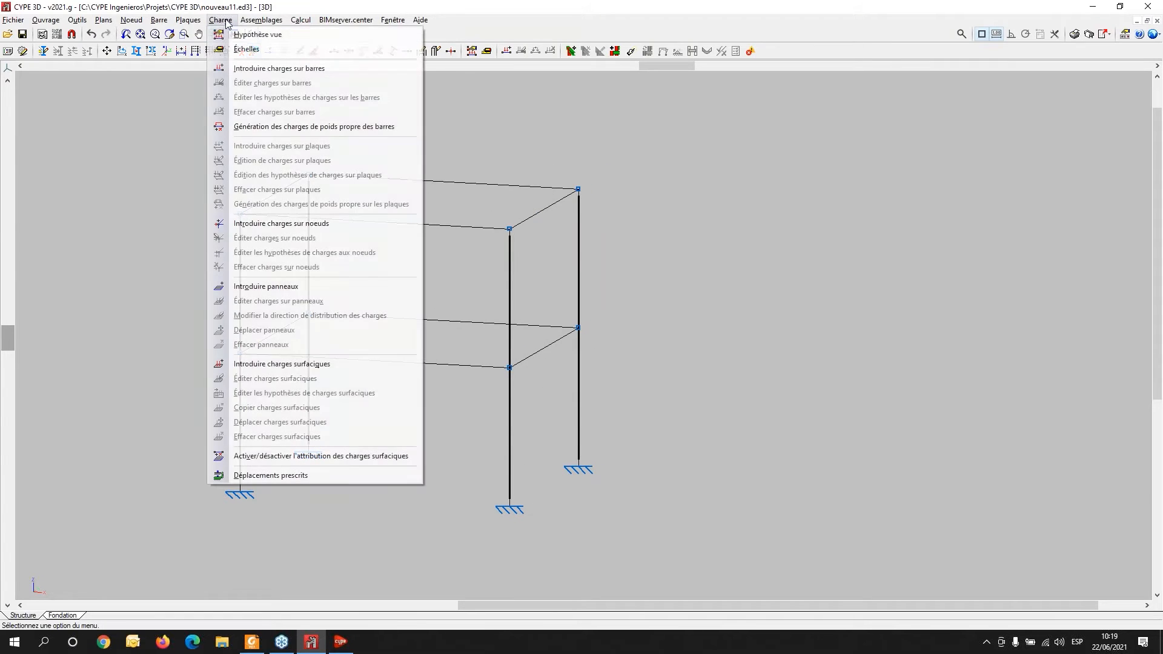
pyautogui.click(230, 48)
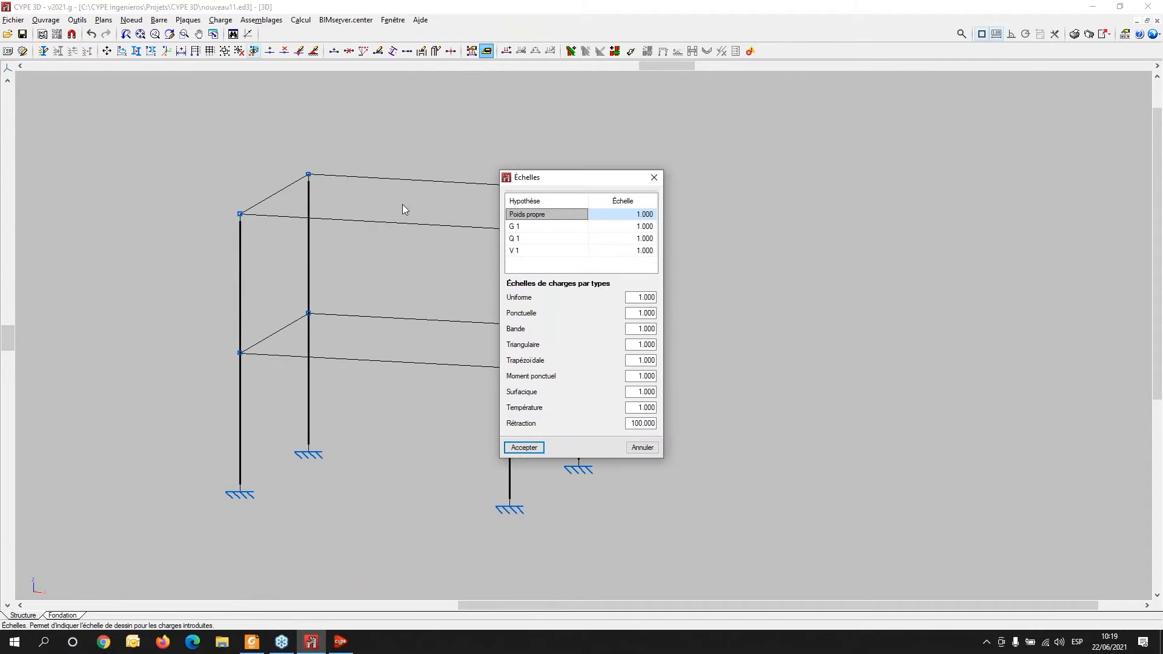
pyautogui.click(634, 217)
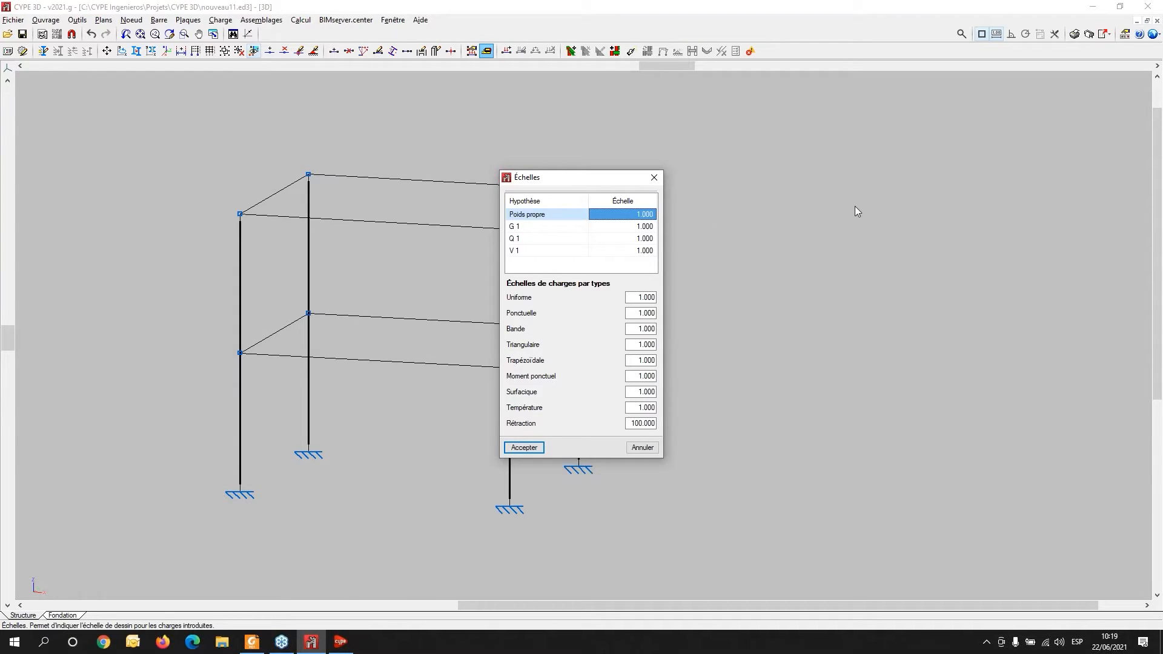
pyautogui.write('5')
pyautogui.press('Return')
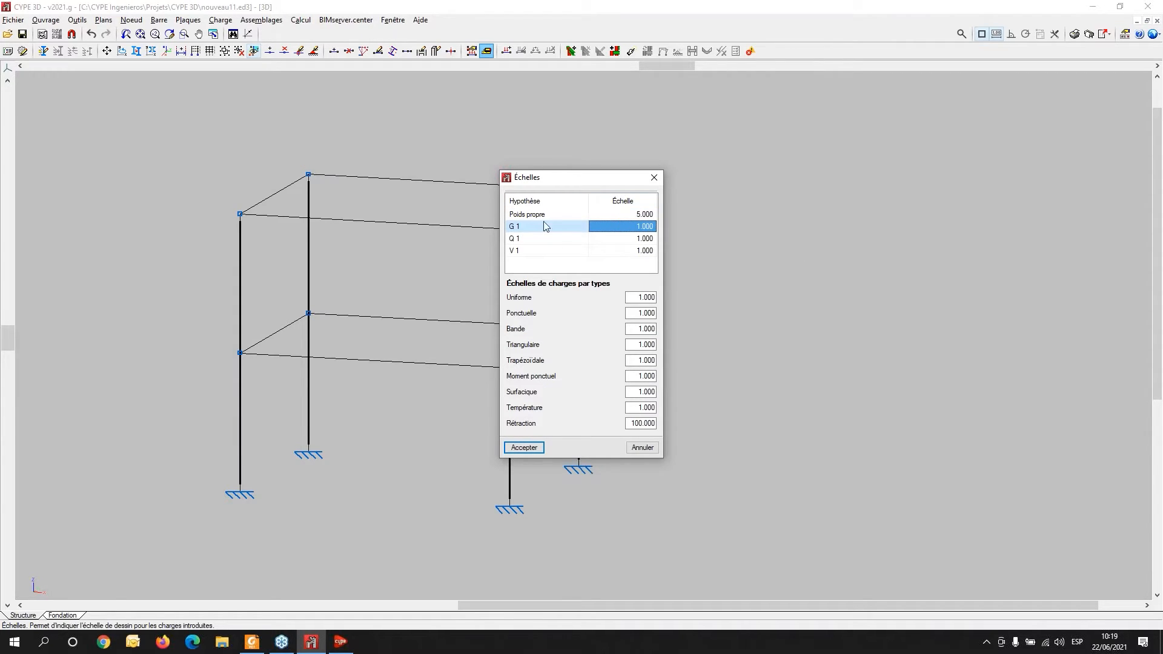
pyautogui.click(524, 447)
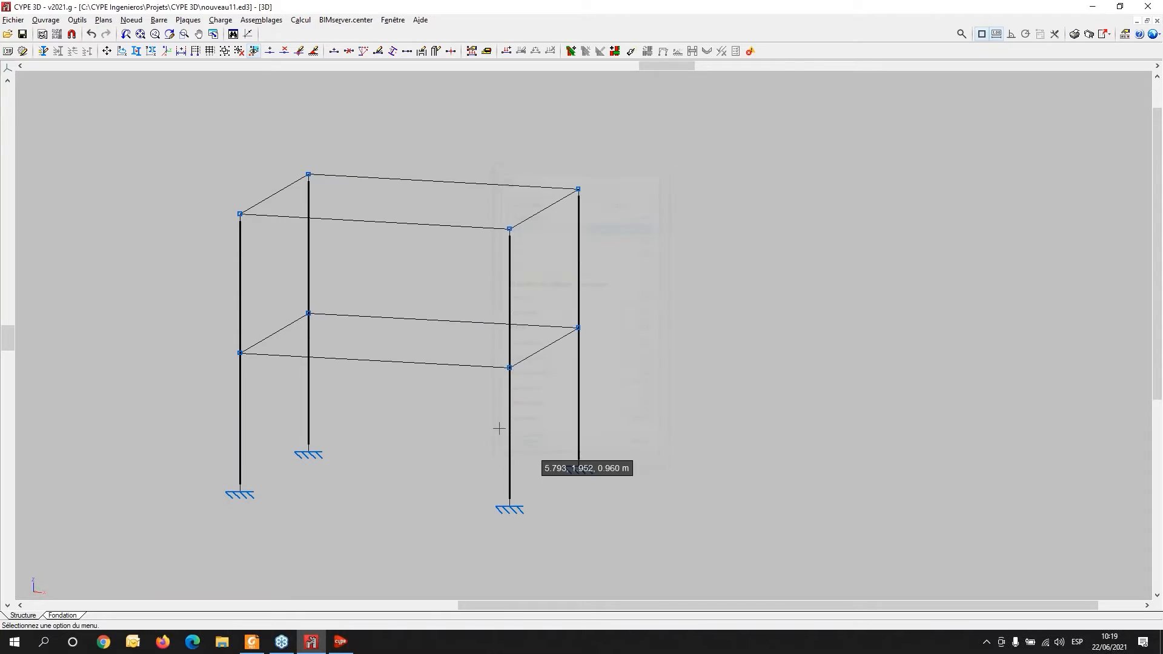
# - Display the Poids propre load hypothesis in the view and orbit around the loaded frame
pyautogui.click(202, 22)
pyautogui.moveTo(221, 20)
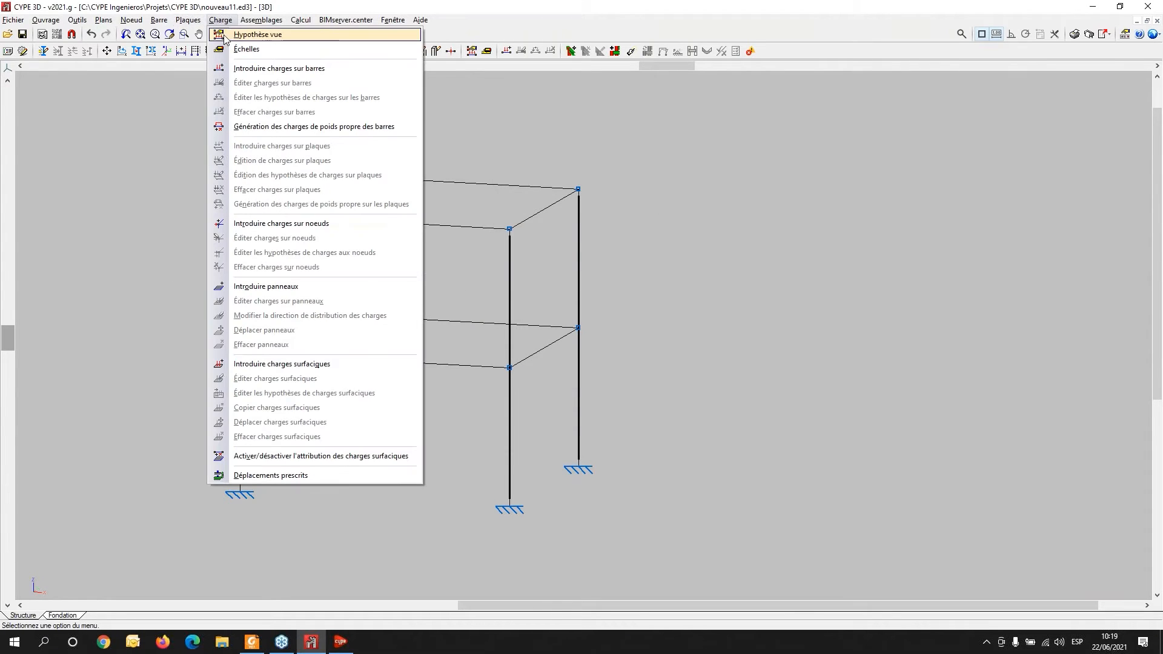
pyautogui.click(235, 35)
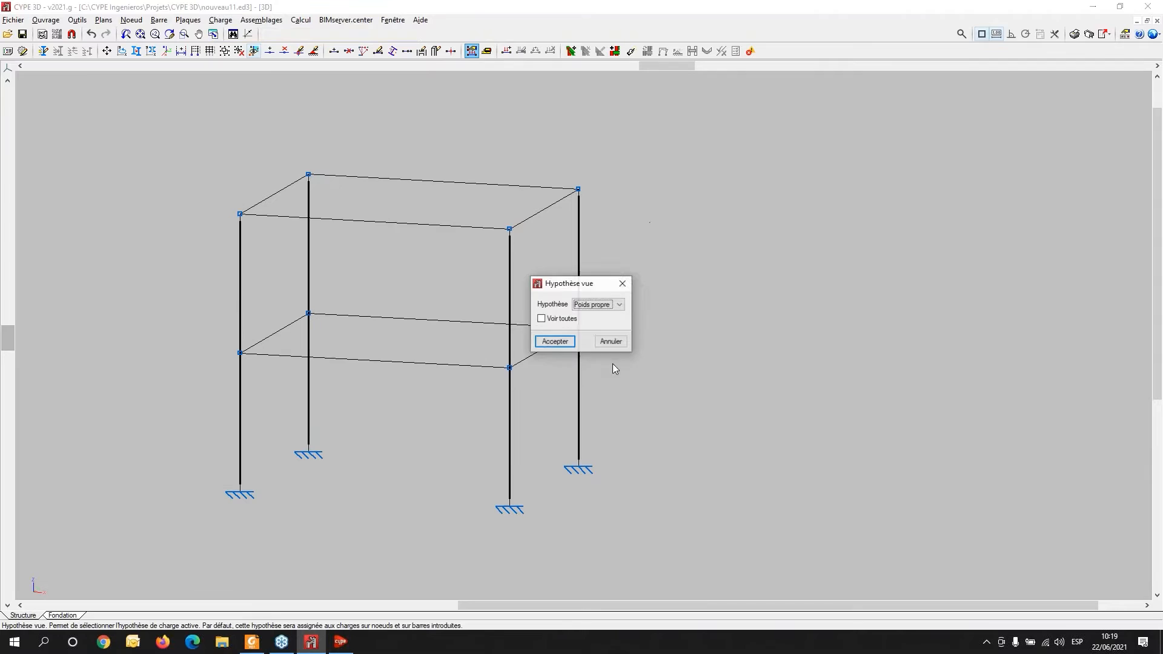
pyautogui.click(555, 341)
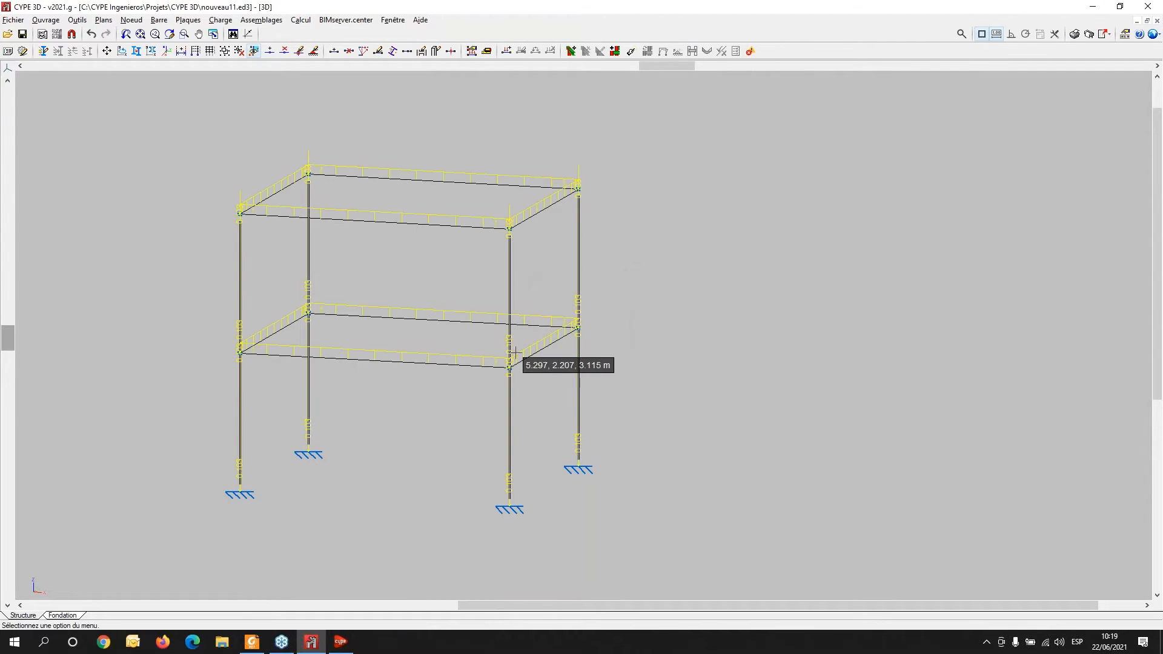
pyautogui.moveTo(479, 244); pyautogui.dragTo(548, 262, button='middle')
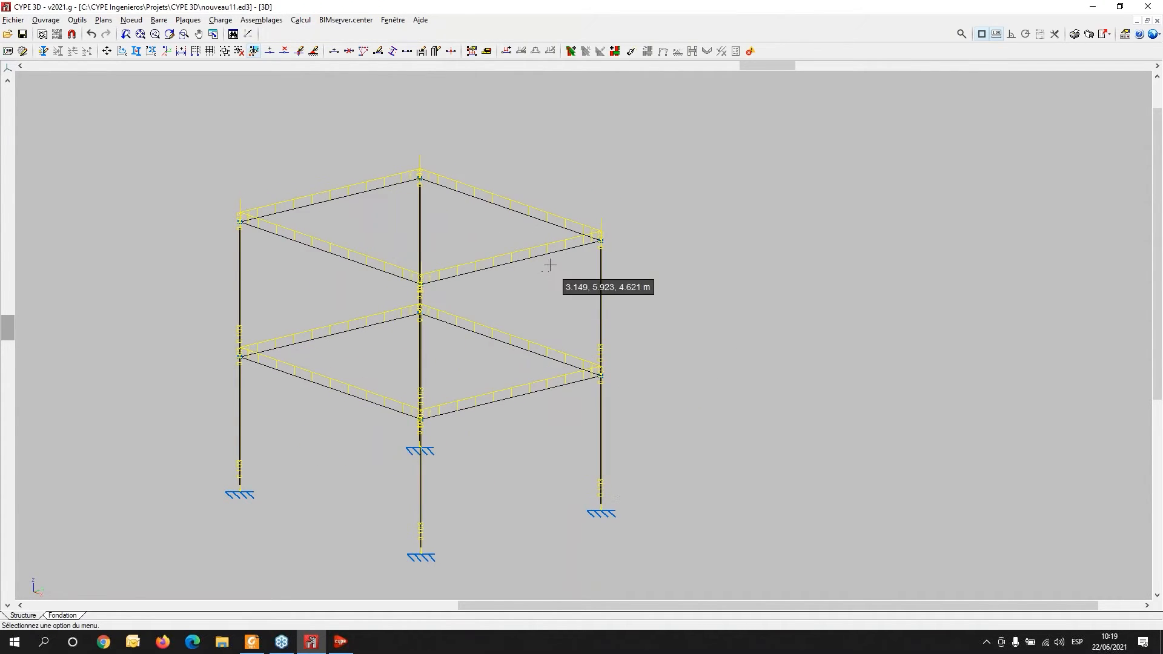
# - Zoom and orbit around the frame to inspect the displayed self-weight loads on the beams and columns
pyautogui.scroll(6, 636, 226)
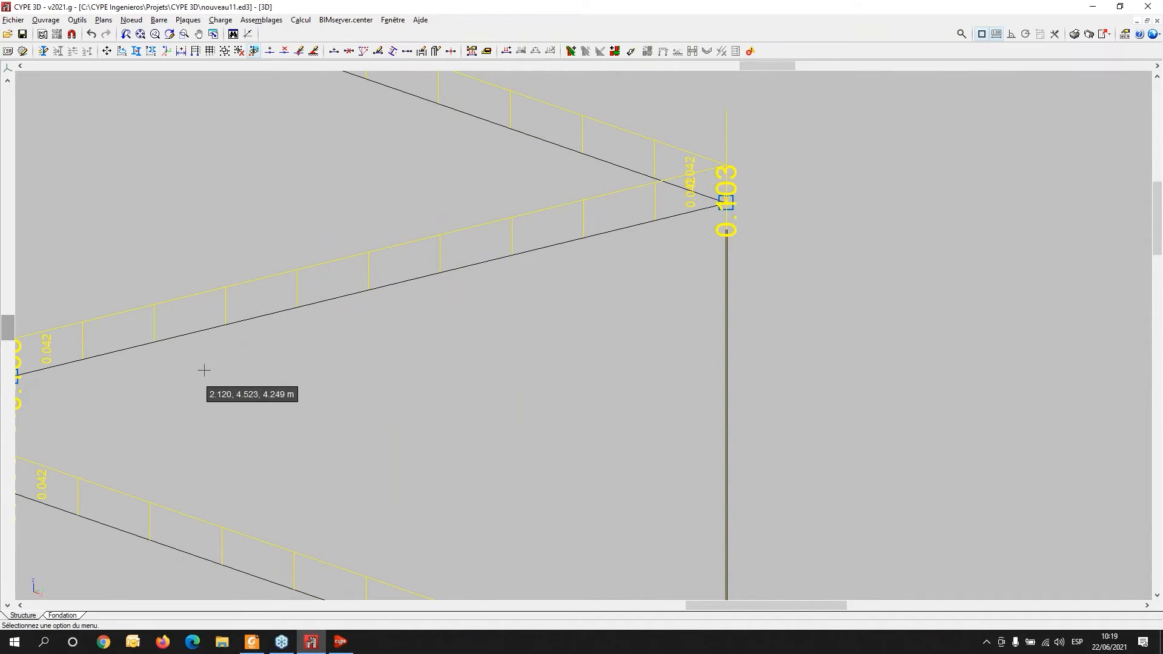
pyautogui.moveTo(264, 370); pyautogui.dragTo(574, 335, button='middle')
pyautogui.keyDown('shift'); pyautogui.moveTo(319, 422); pyautogui.dragTo(475, 402, button='middle'); pyautogui.keyUp('shift')
pyautogui.scroll(-5, 461, 393)
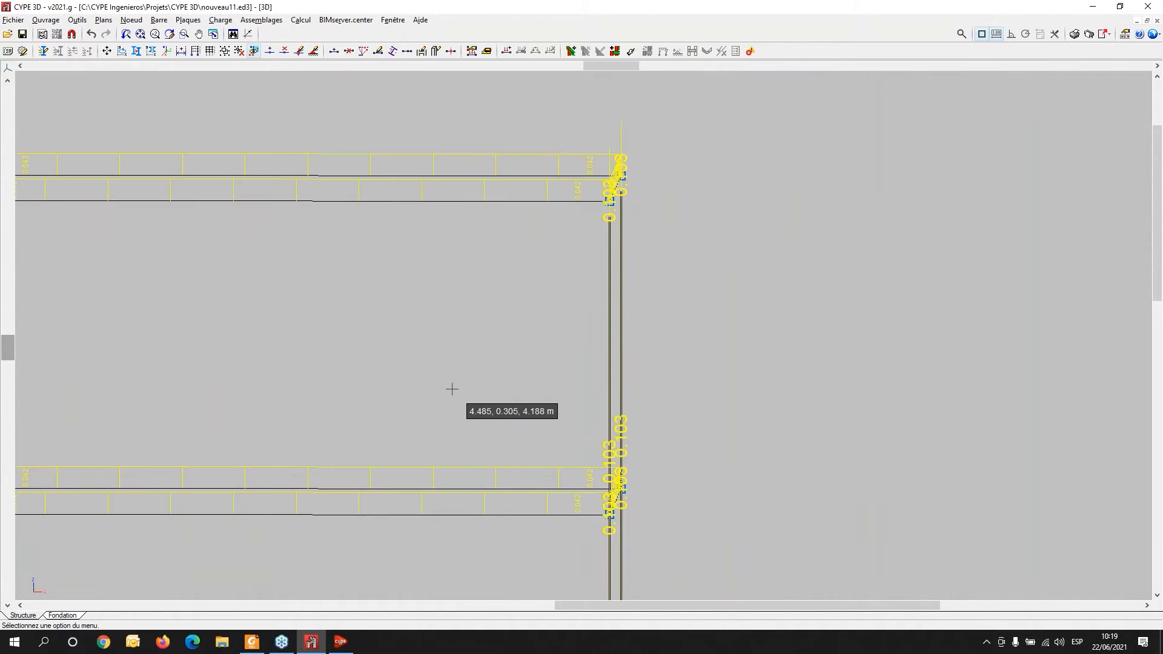
pyautogui.scroll(-1, 454, 389)
pyautogui.moveTo(371, 384); pyautogui.dragTo(490, 338, button='middle')
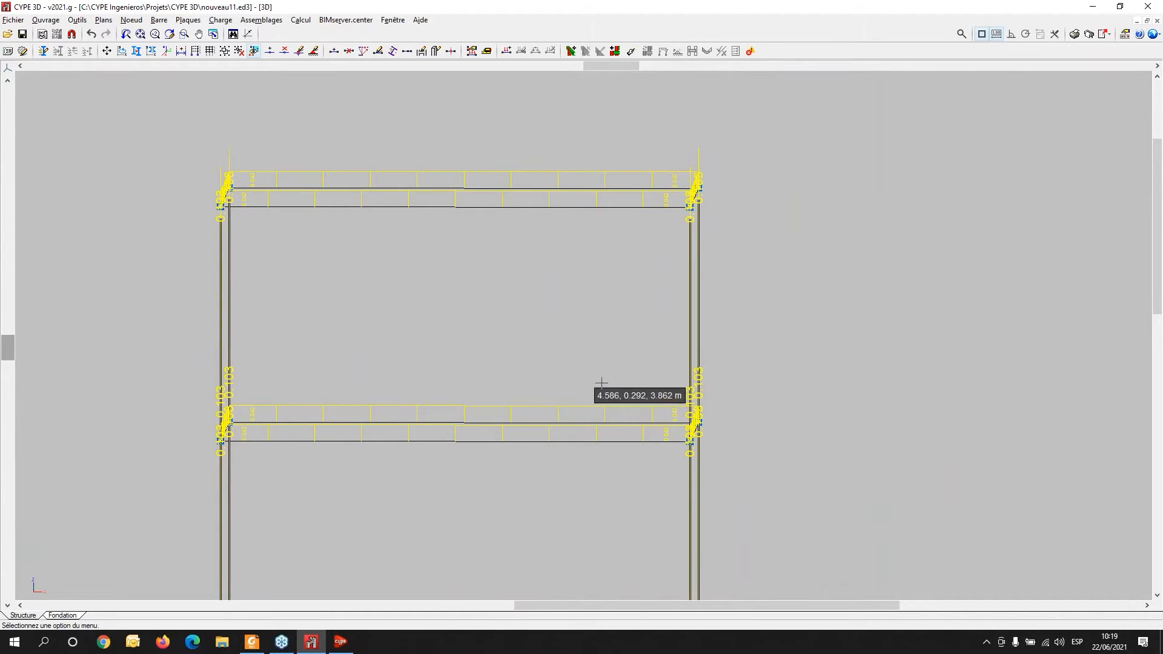
pyautogui.keyDown('shift'); pyautogui.moveTo(590, 384); pyautogui.dragTo(517, 376, button='middle'); pyautogui.keyUp('shift')
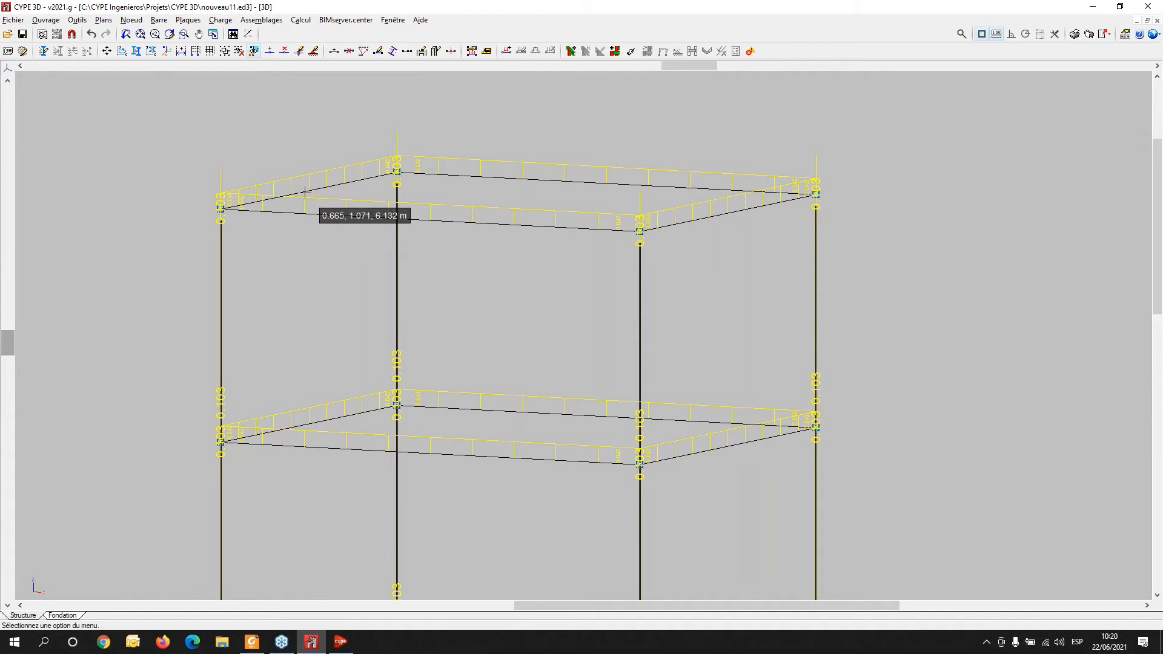
pyautogui.click(222, 20)
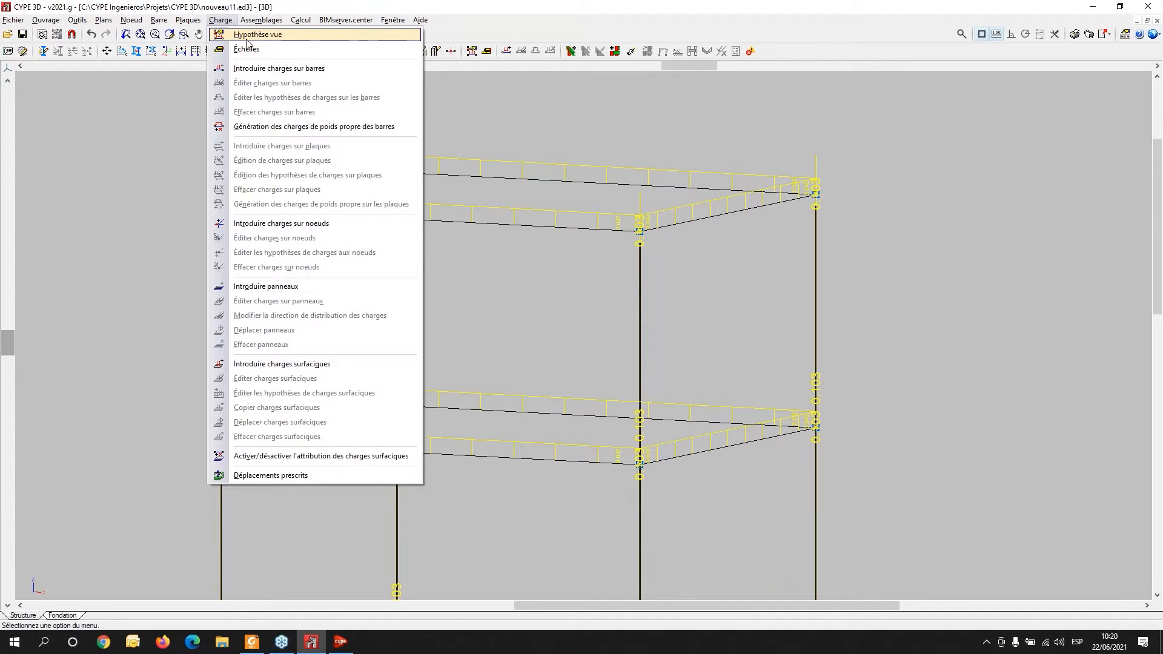
pyautogui.moveTo(249, 20)
pyautogui.click(235, 34)
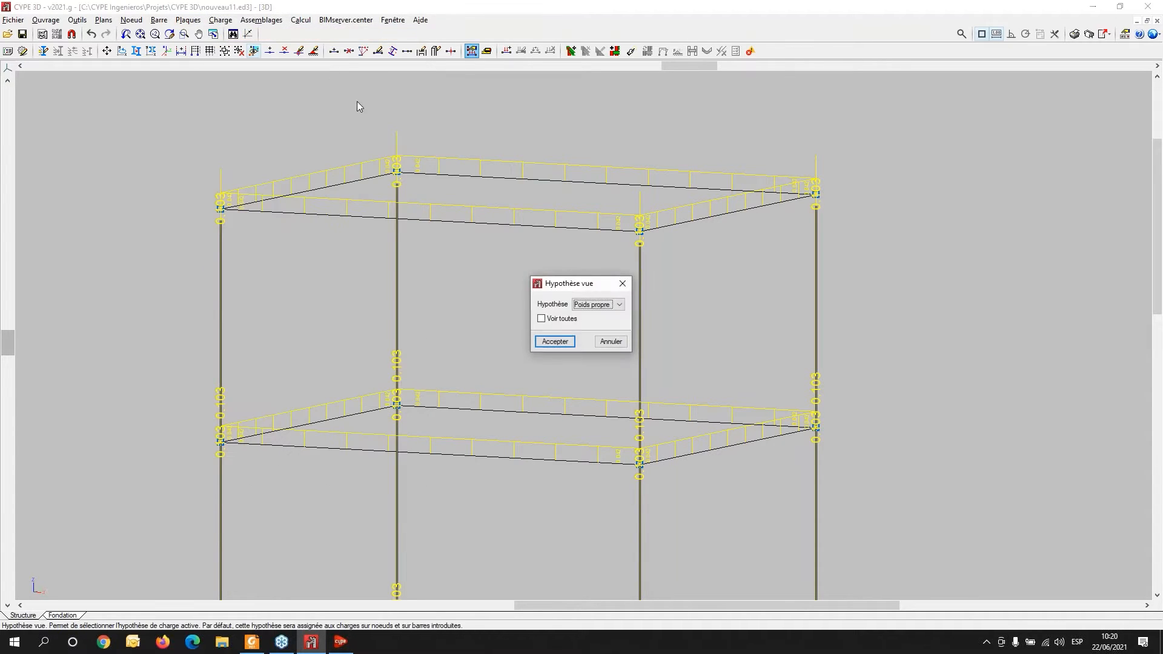
pyautogui.click(600, 304)
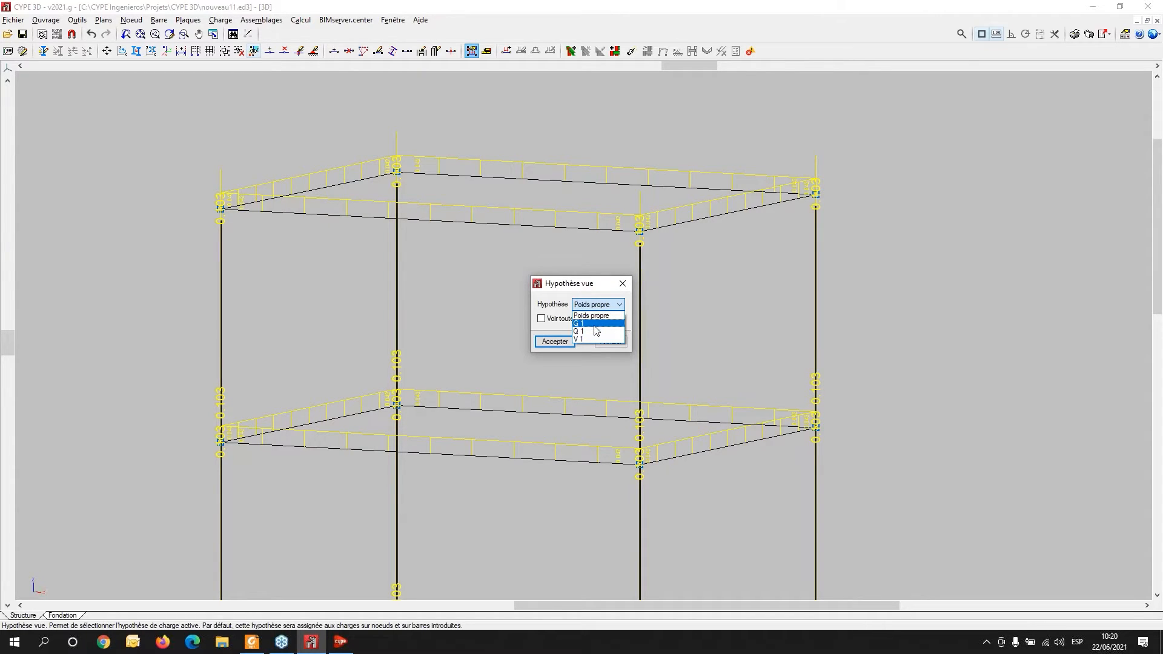
pyautogui.click(753, 325)
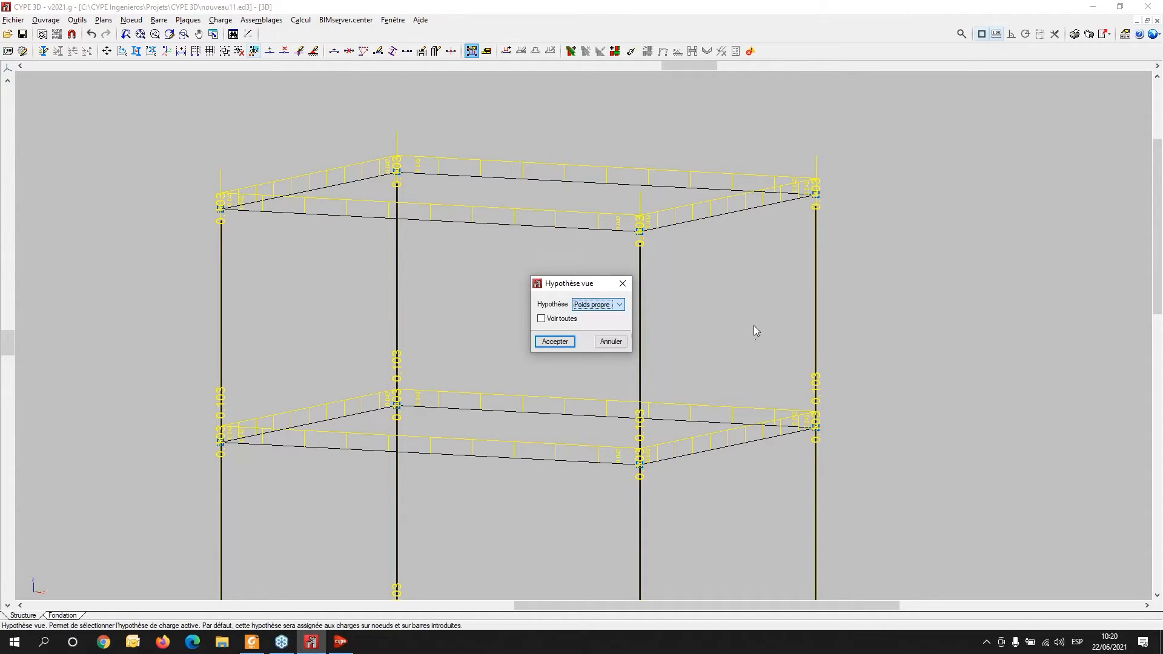
pyautogui.click(622, 284)
# - Select the front and back beams on both floors and apply a uniform 0.5 t/m bar load in hypothesis G 1
pyautogui.scroll(-3, 622, 284)
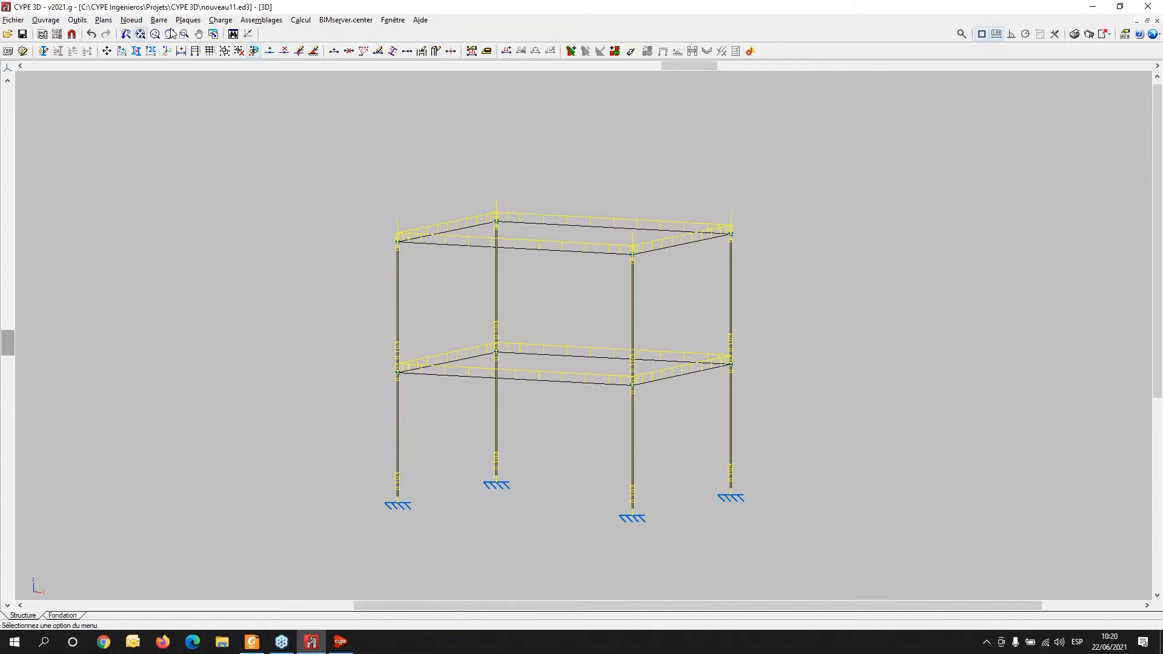
pyautogui.click(188, 20)
pyautogui.moveTo(211, 24)
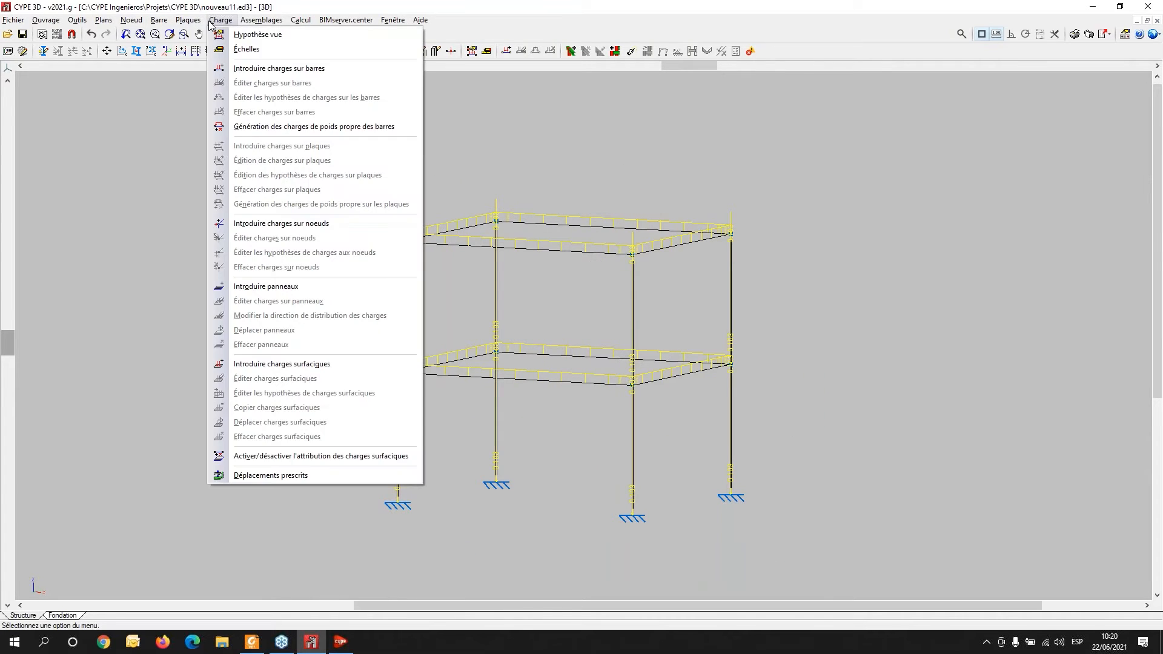
pyautogui.click(259, 69)
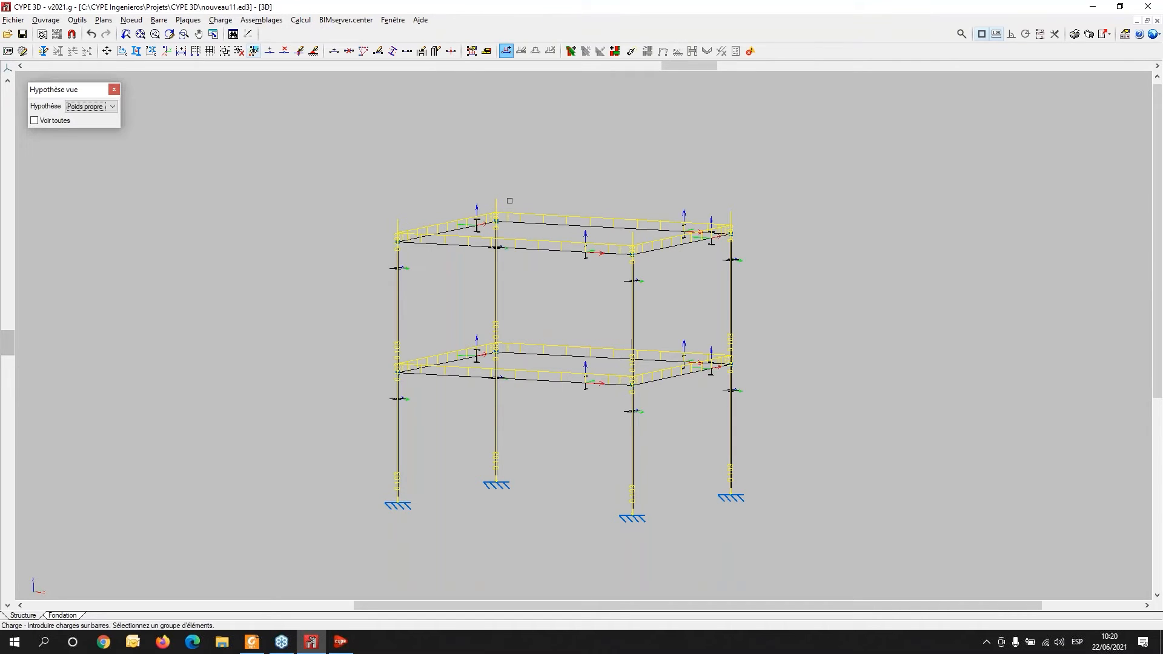
pyautogui.click(460, 161)
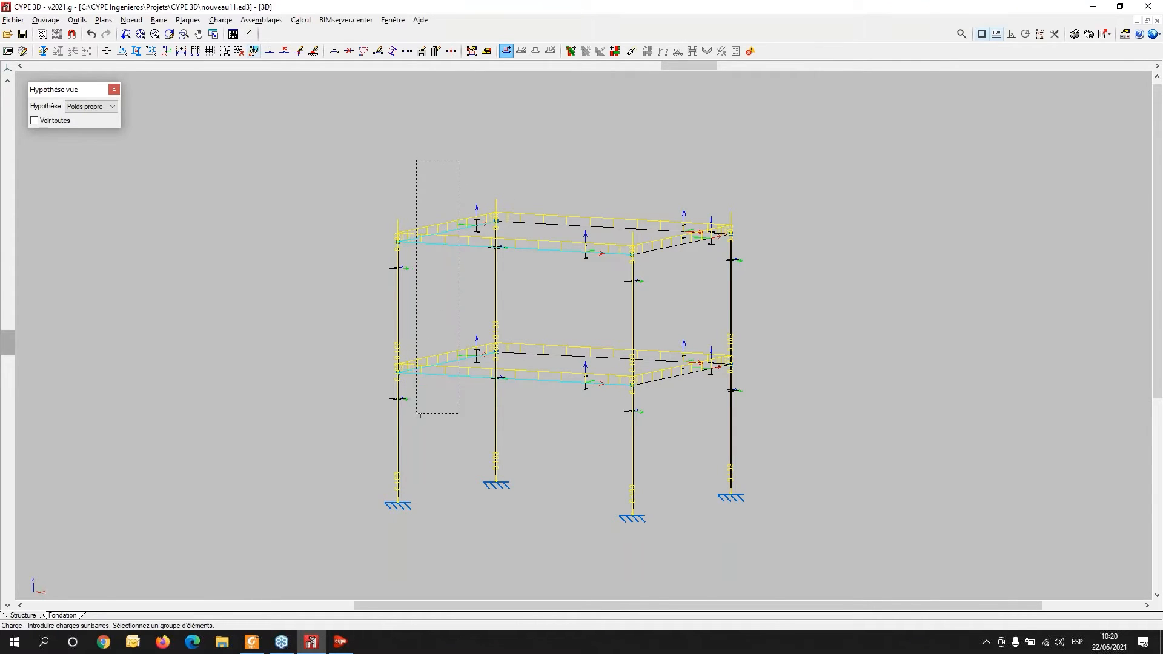
pyautogui.click(417, 416)
pyautogui.click(715, 197)
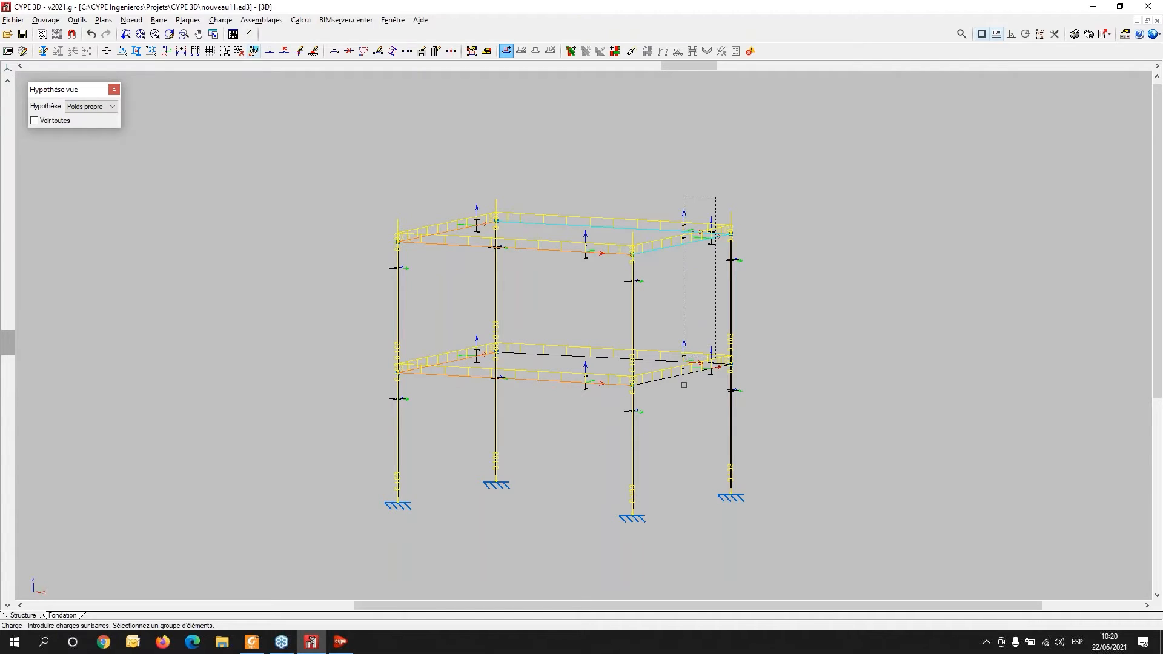
pyautogui.click(667, 398)
pyautogui.rightClick(564, 335)
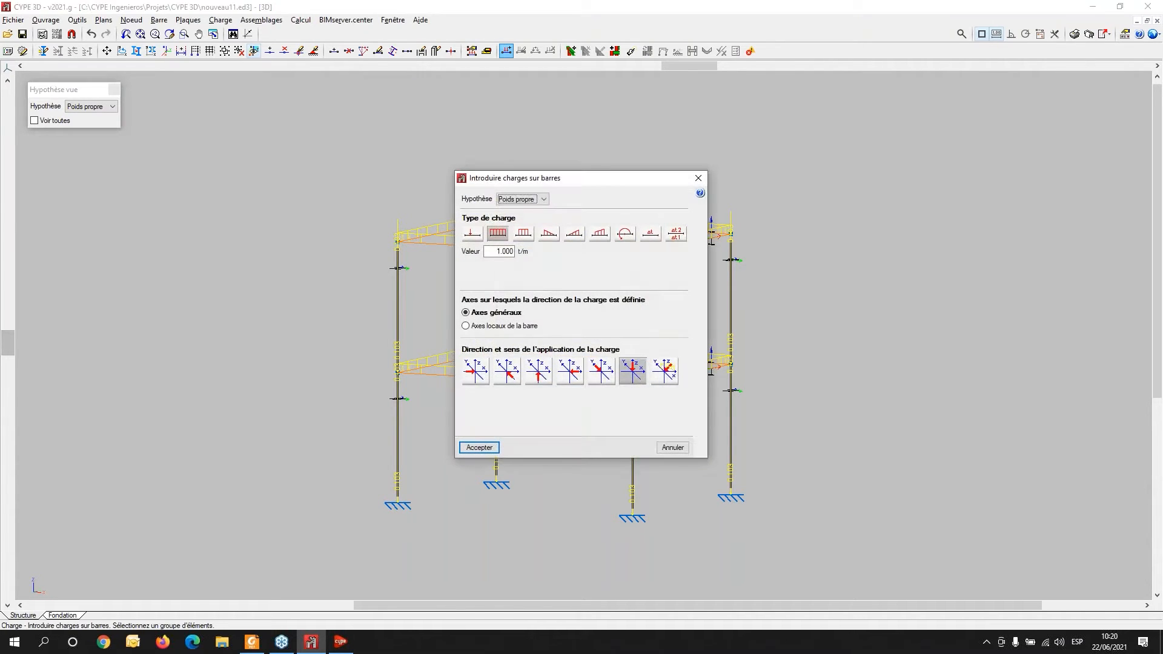
pyautogui.moveTo(592, 180); pyautogui.dragTo(169, 161)
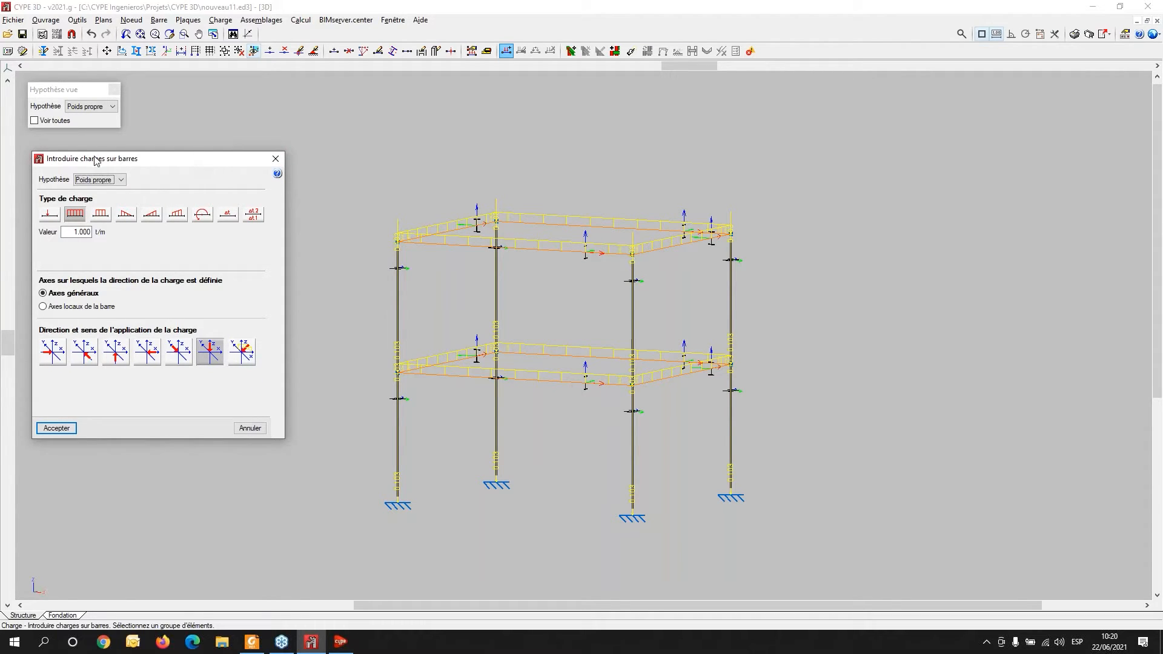
pyautogui.click(121, 180)
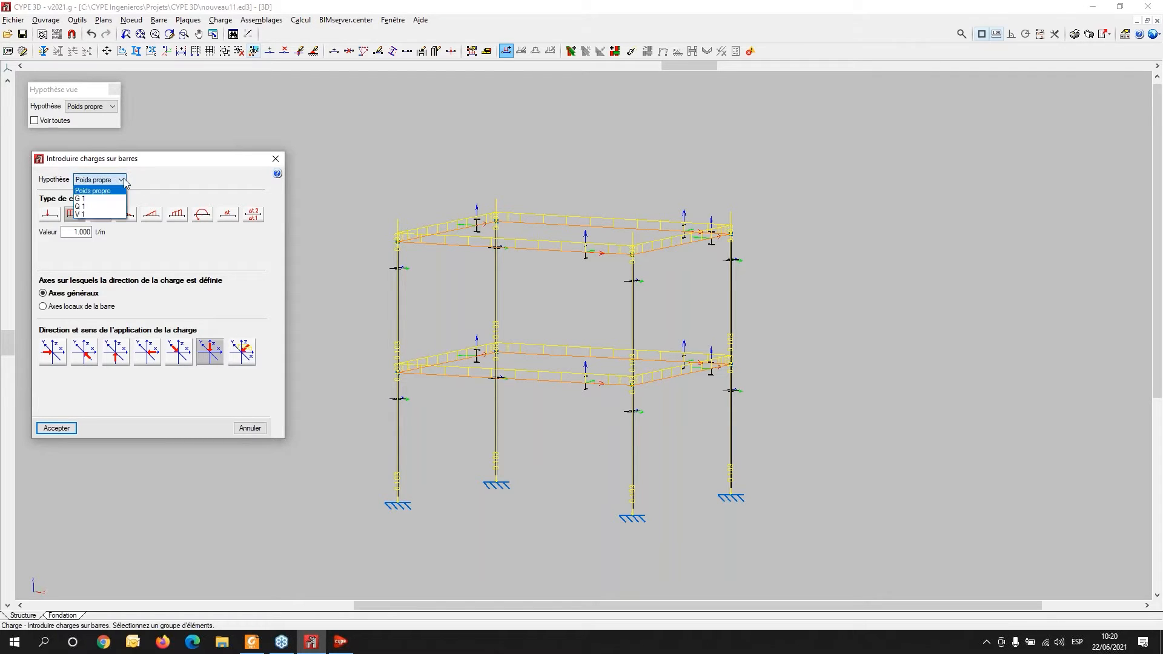
pyautogui.click(87, 199)
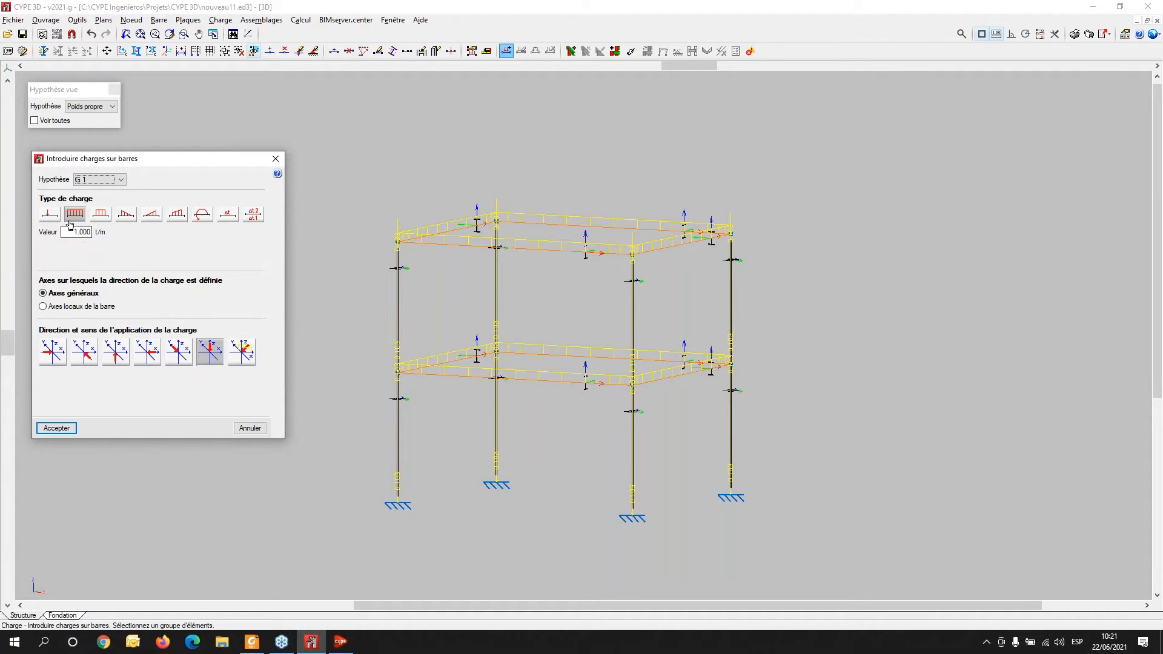
pyautogui.moveTo(69, 232); pyautogui.dragTo(298, 238)
pyautogui.write('0.500')
pyautogui.click(57, 429)
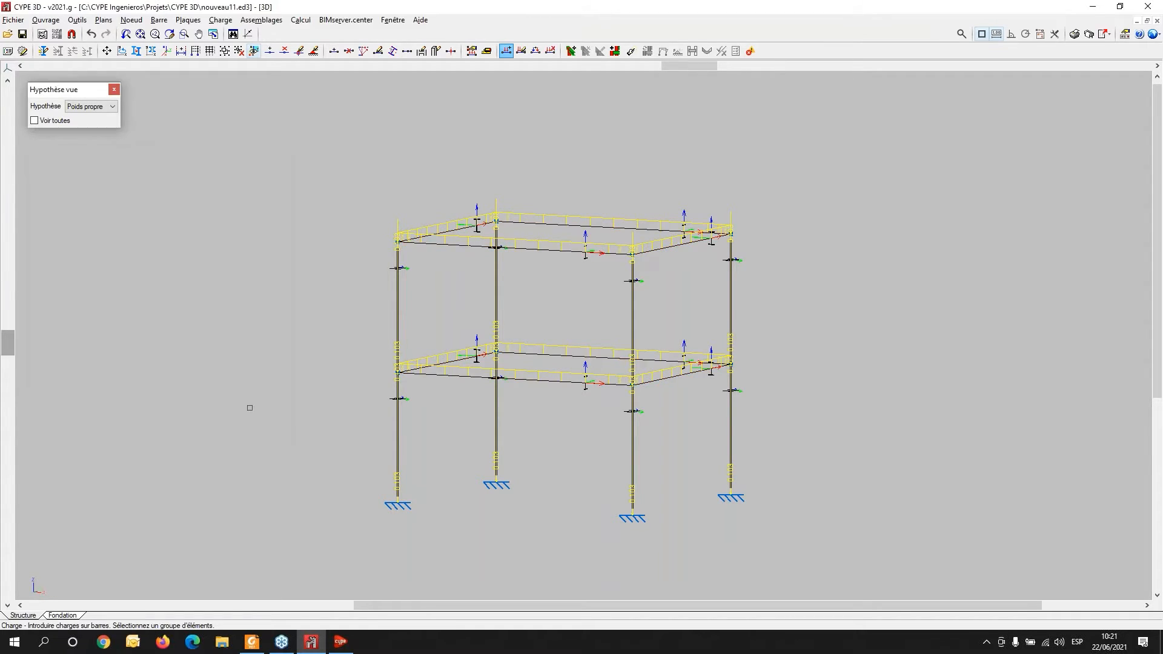
# - Switch the view to show all load hypotheses together on the frame
pyautogui.click(110, 104)
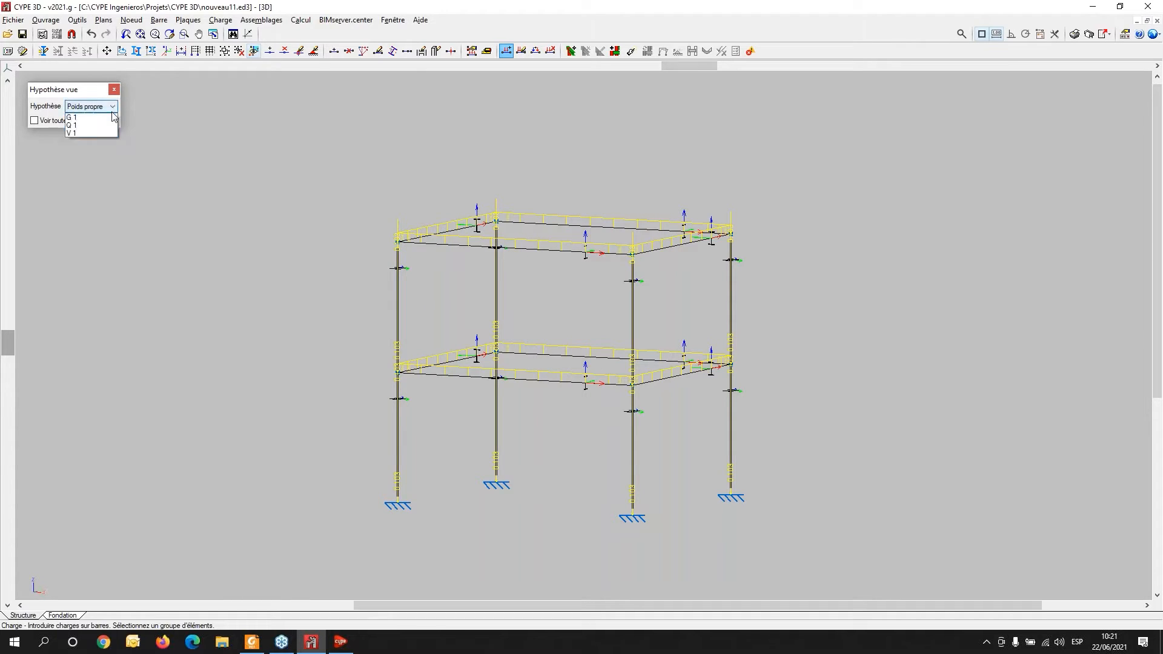
pyautogui.click(40, 122)
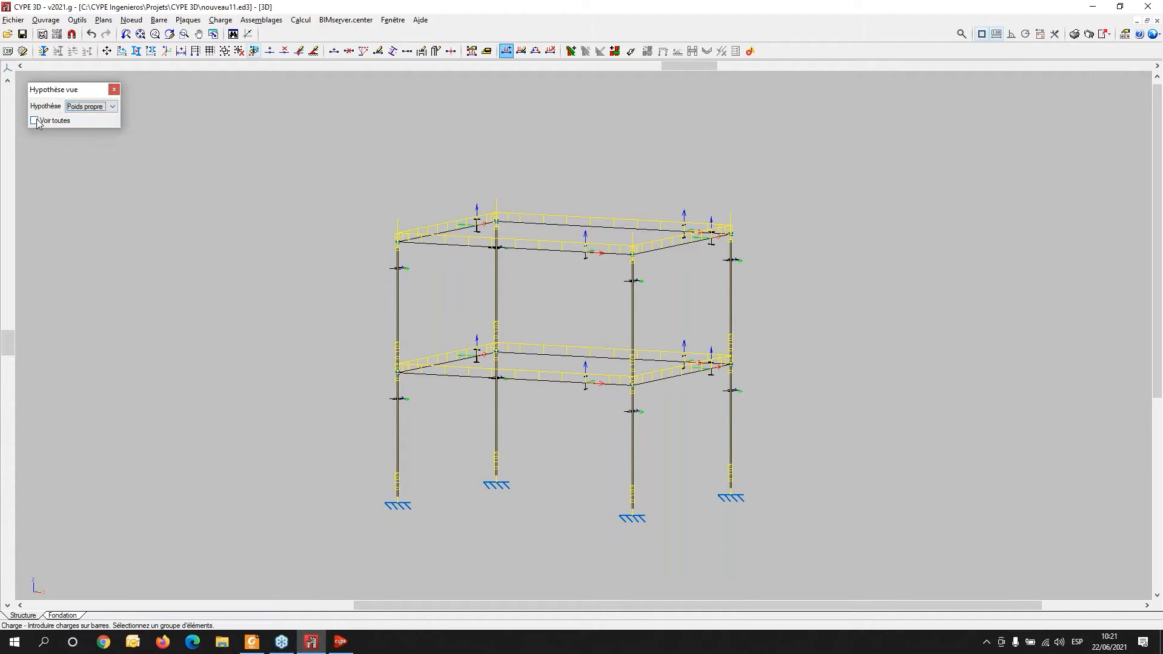
pyautogui.click(40, 122)
pyautogui.scroll(2, 624, 302)
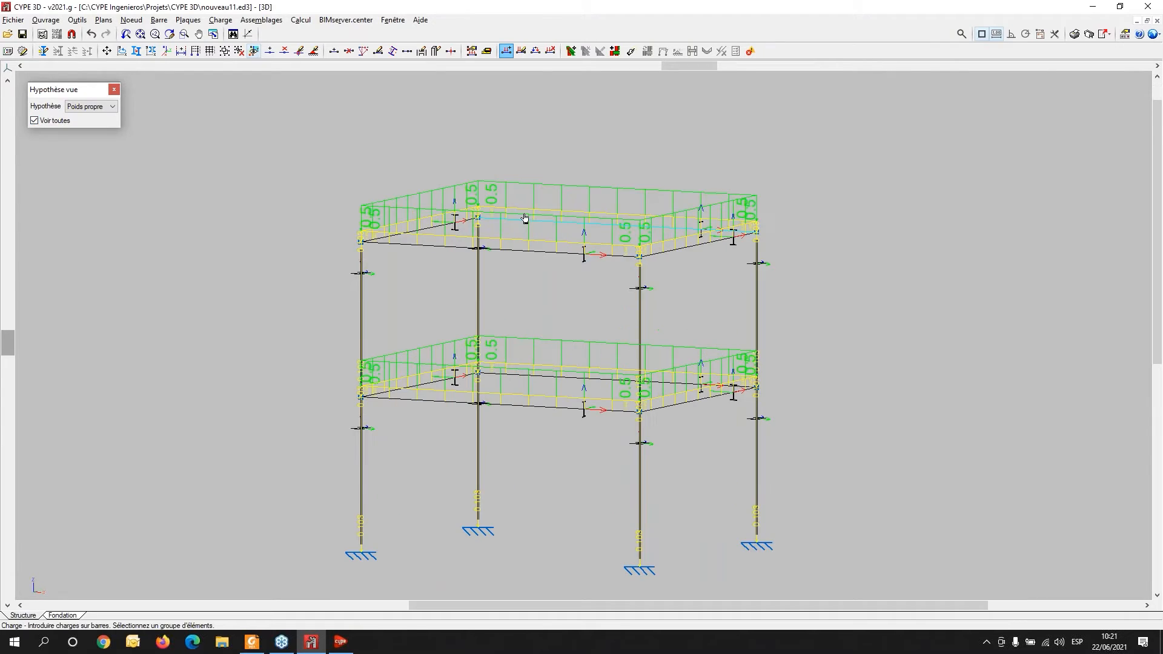
pyautogui.scroll(2, 548, 307)
pyautogui.moveTo(548, 307); pyautogui.dragTo(495, 294, button='middle')
pyautogui.scroll(1, 259, 443)
pyautogui.scroll(1, 258, 442)
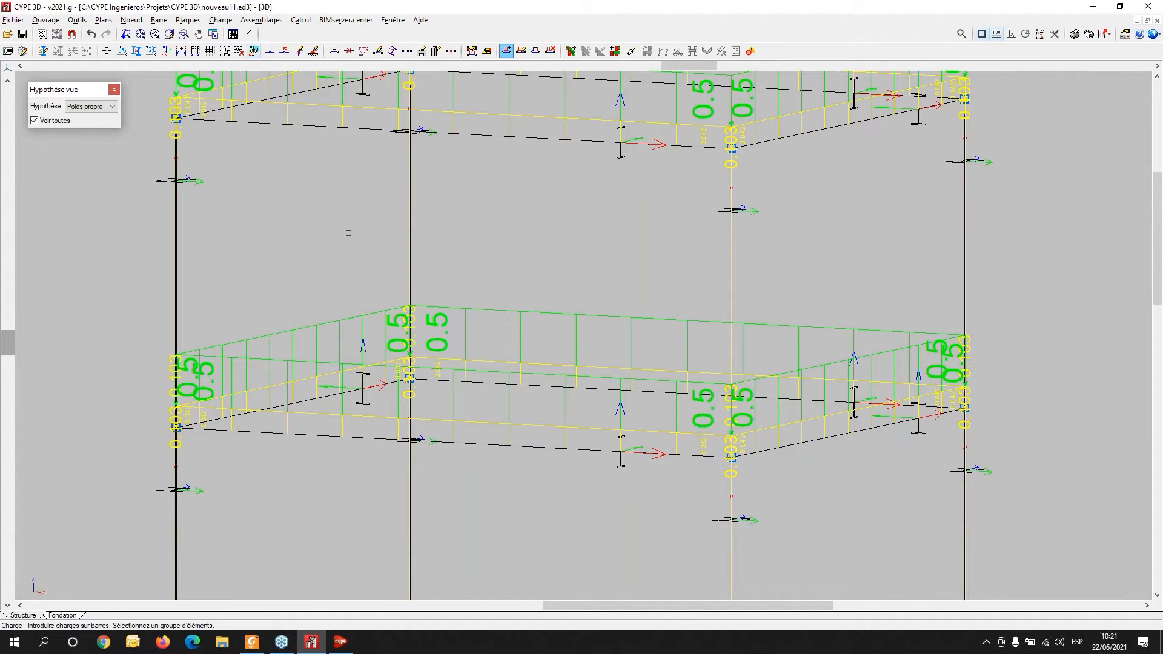
pyautogui.scroll(-3, 324, 379)
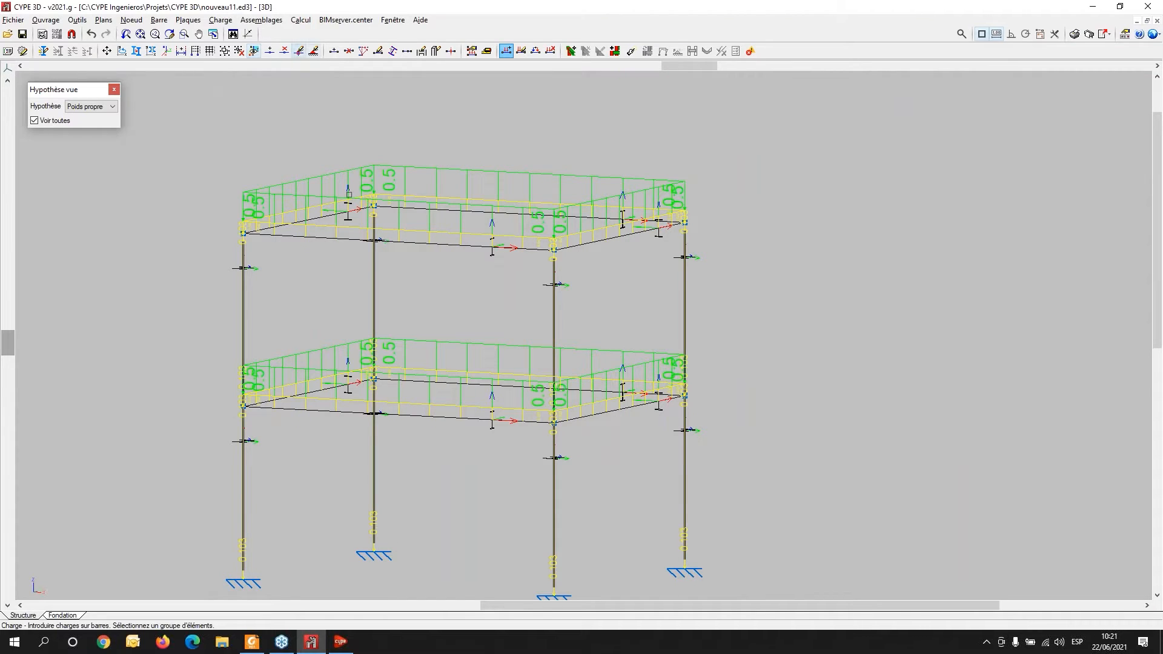
# - Select the beams again and set up a trapezoidal bar load in hypothesis Q 1 starting at relative position 0.25
pyautogui.moveTo(320, 95); pyautogui.dragTo(281, 489)
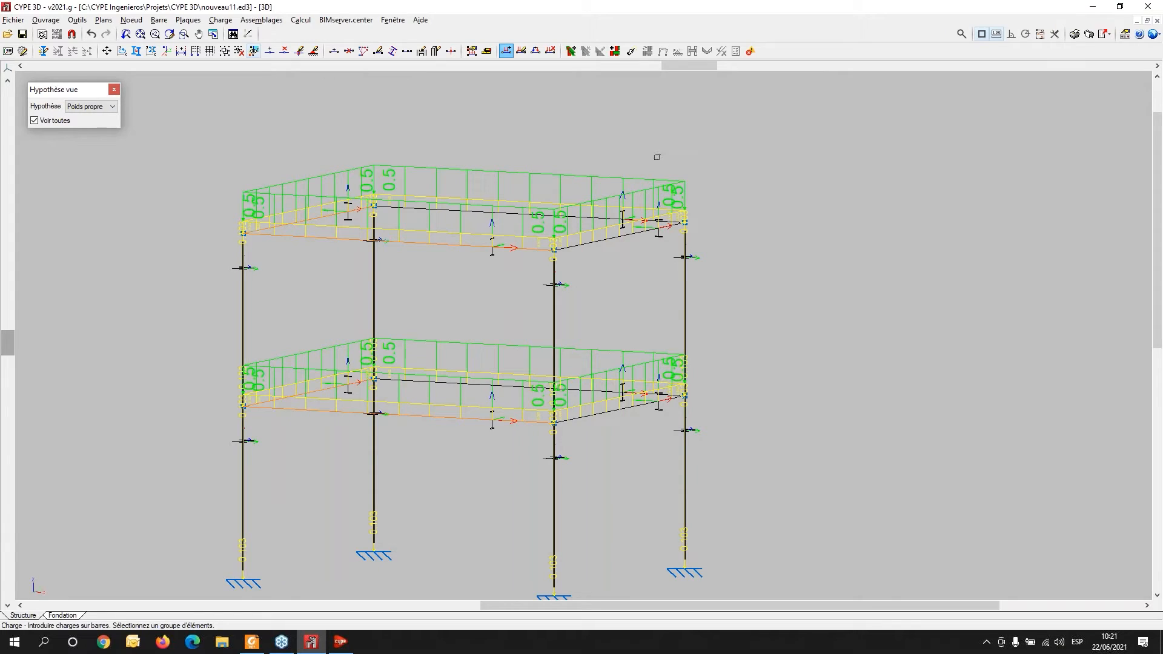
pyautogui.moveTo(656, 156); pyautogui.dragTo(617, 478)
pyautogui.rightClick(453, 314)
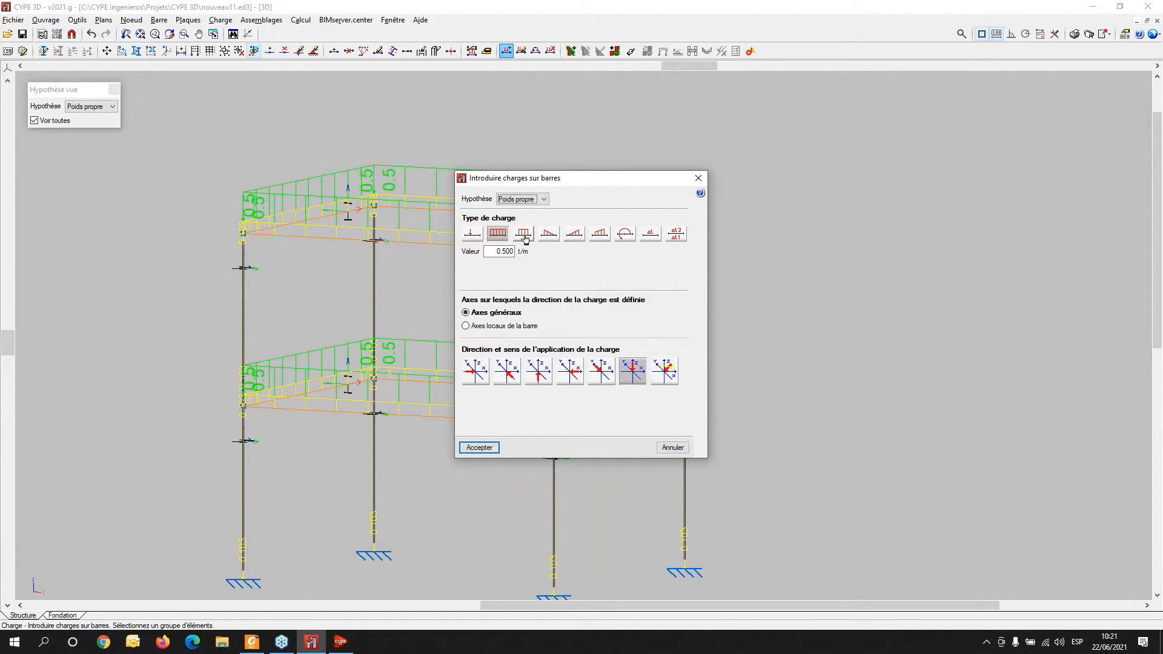
pyautogui.click(599, 233)
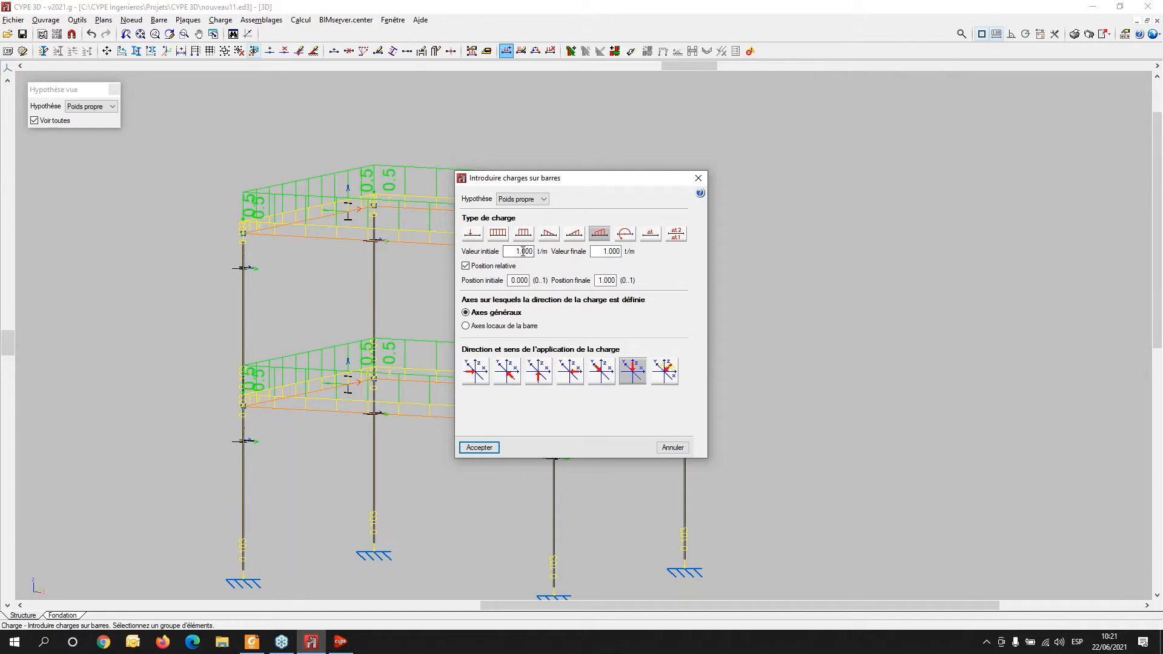
pyautogui.click(544, 199)
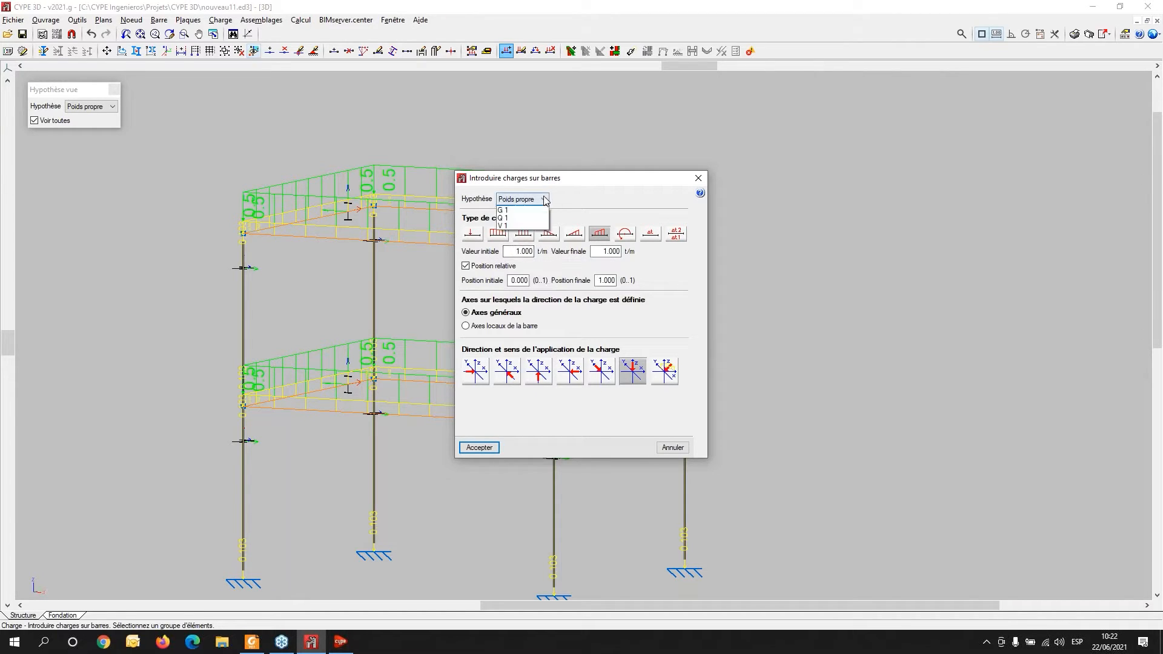
pyautogui.click(524, 227)
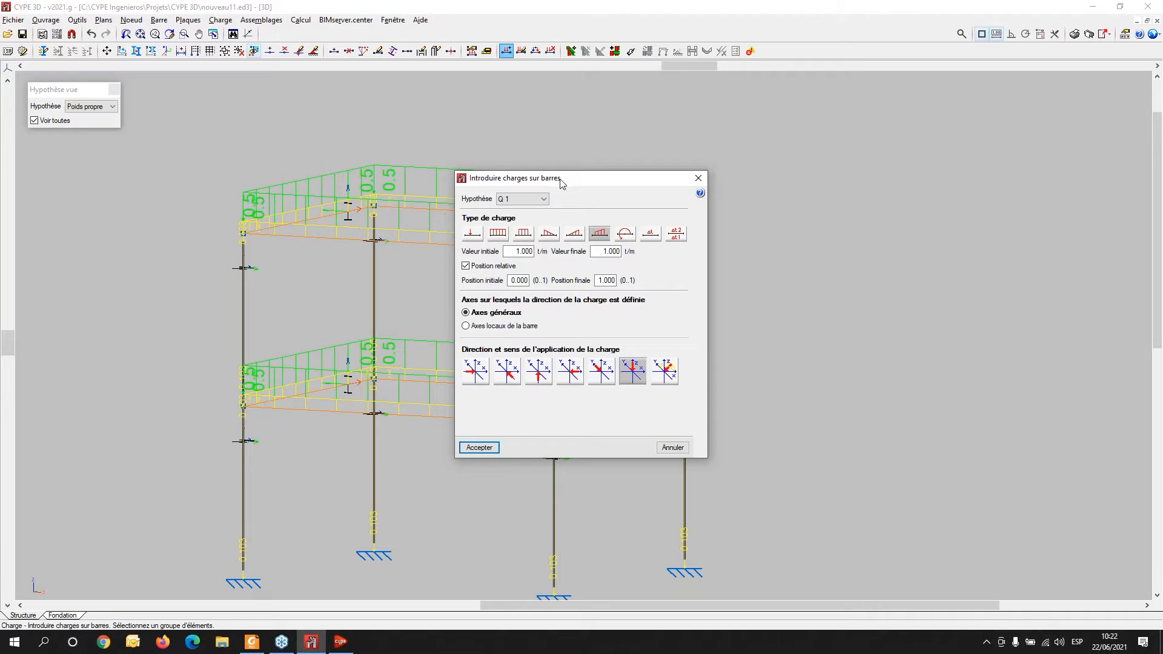
pyautogui.click(512, 281)
pyautogui.press('BackSpace')
pyautogui.press('Tab')
pyautogui.write('.5')
pyautogui.press('Tab')
# - Set the trapezoidal load's initial value to 0.1 t/m and its final value to 0.5 t/m
pyautogui.click(516, 251)
pyautogui.click(513, 280)
pyautogui.write('.')
pyautogui.press('Tab')
pyautogui.write('.25')
pyautogui.press('Tab')
pyautogui.click(514, 252)
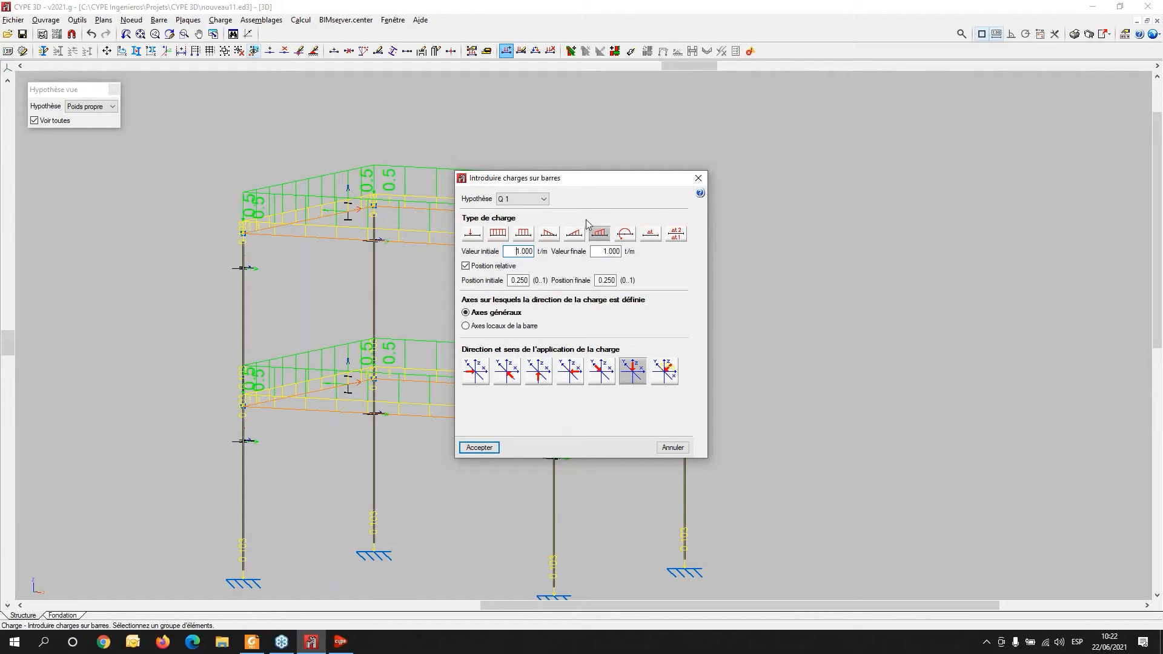
pyautogui.doubleClick(516, 250)
pyautogui.write('0')
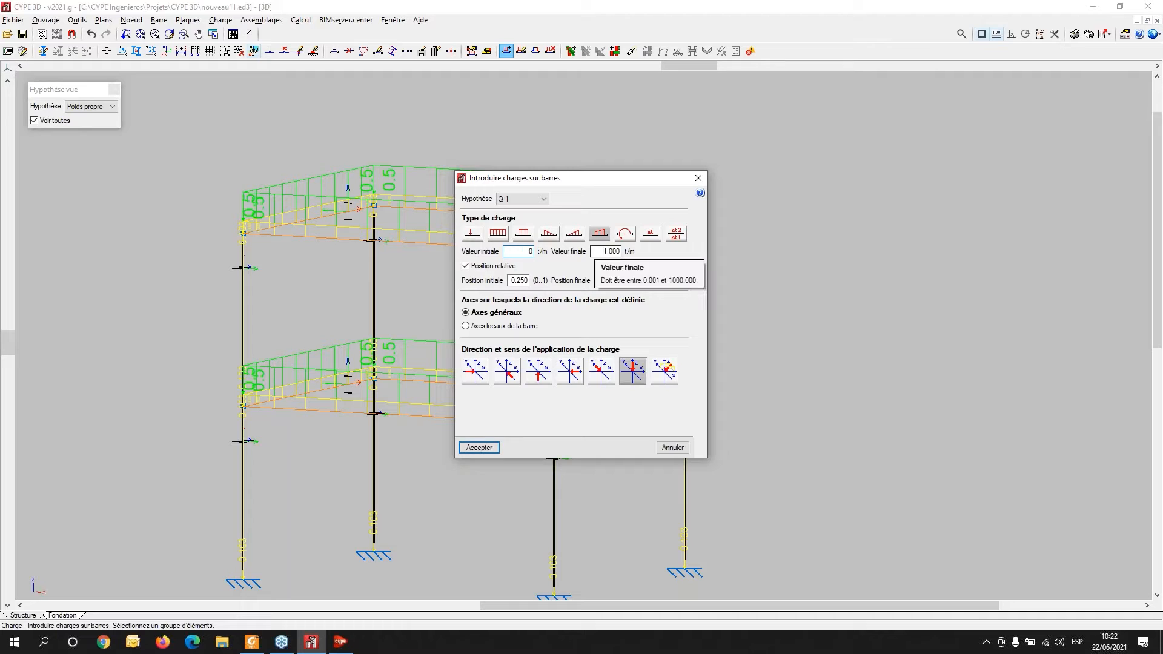
pyautogui.click(609, 252)
pyautogui.click(581, 345)
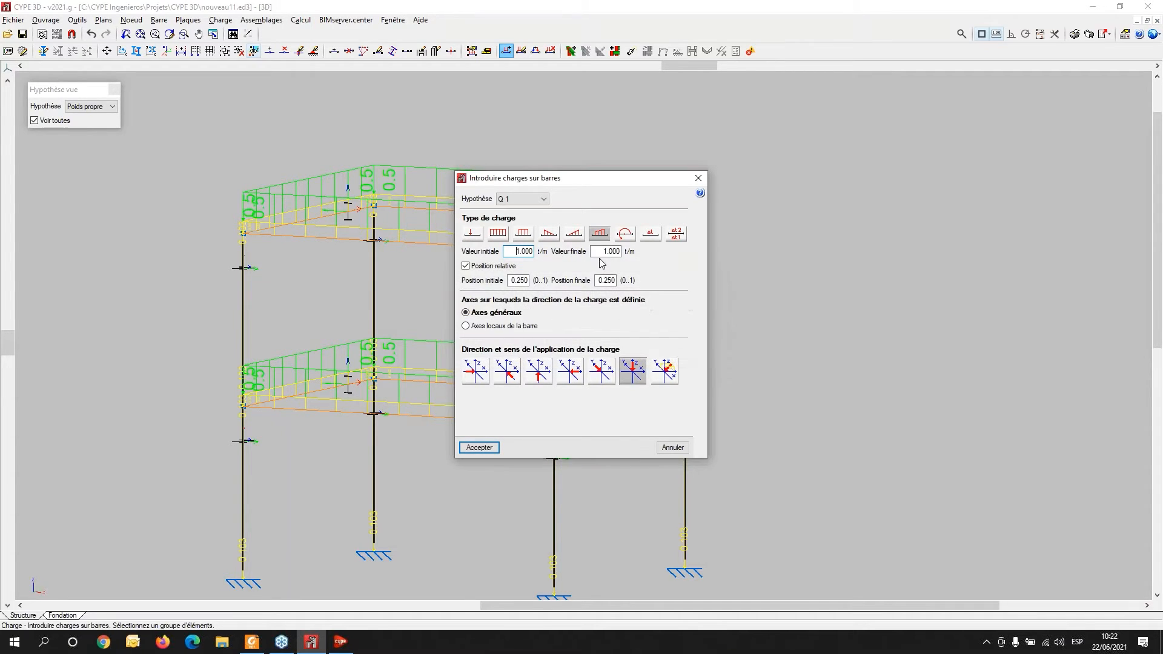
pyautogui.doubleClick(519, 251)
pyautogui.write('.1')
pyautogui.press('Tab')
pyautogui.write('.5')
pyautogui.press('Tab')
# - Clear the final position value and apply the trapezoidal Q 1 load to the selected beams
pyautogui.click(479, 448)
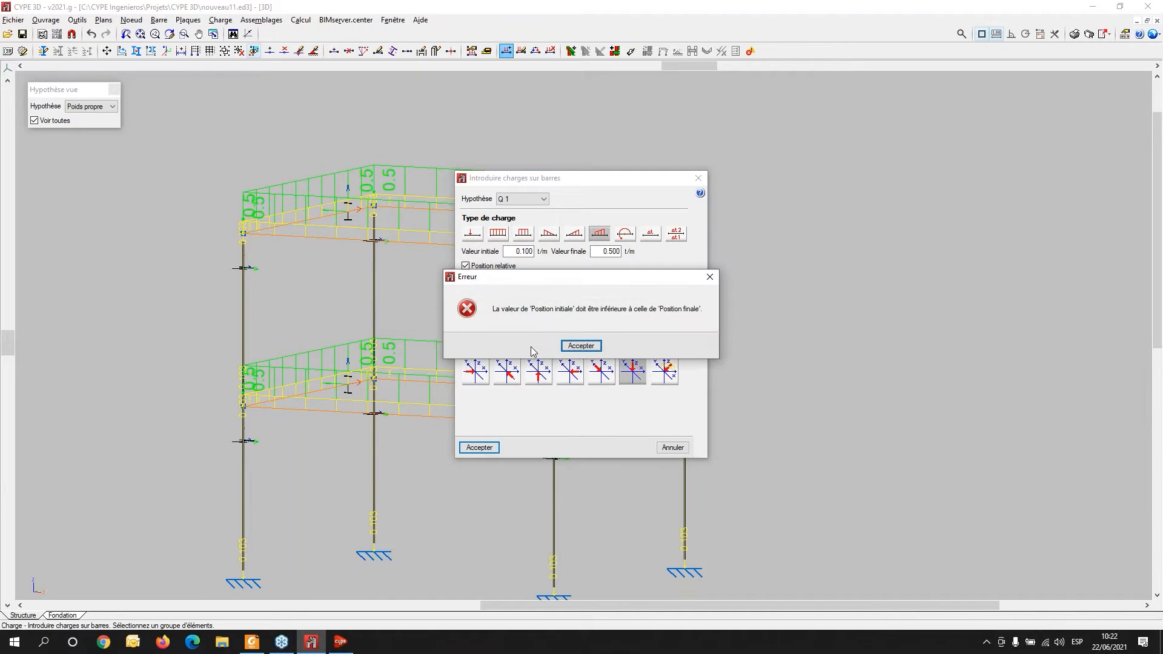
pyautogui.click(590, 347)
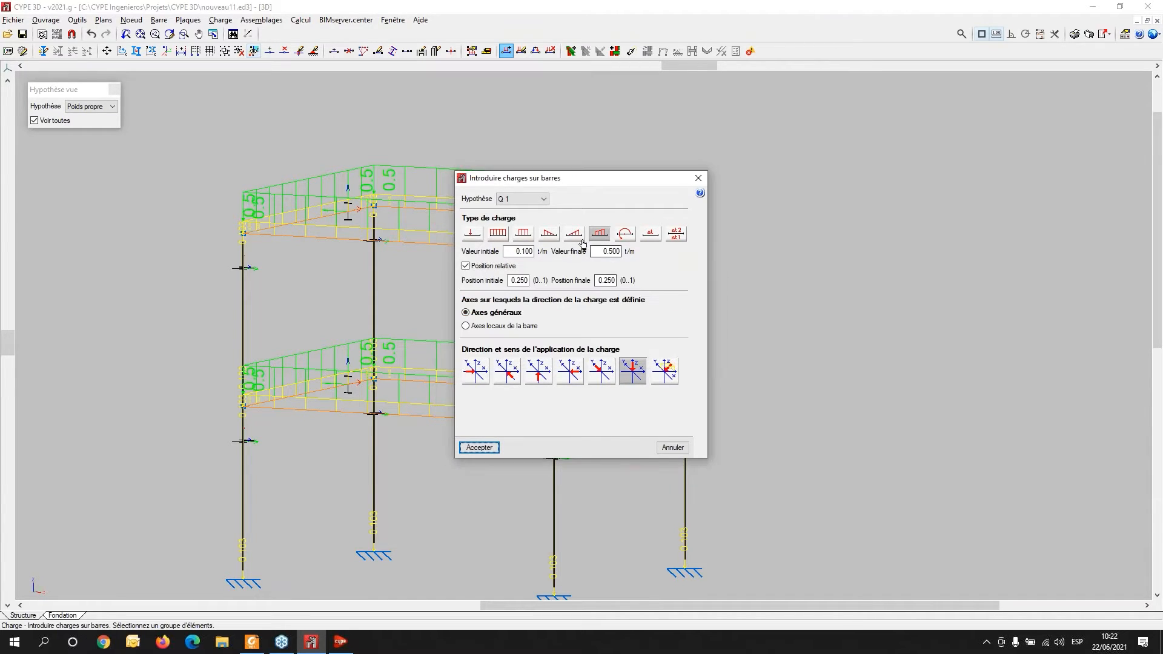
pyautogui.click(518, 251)
pyautogui.doubleClick(605, 280)
pyautogui.press('BackSpace')
pyautogui.press('Tab')
pyautogui.click(478, 448)
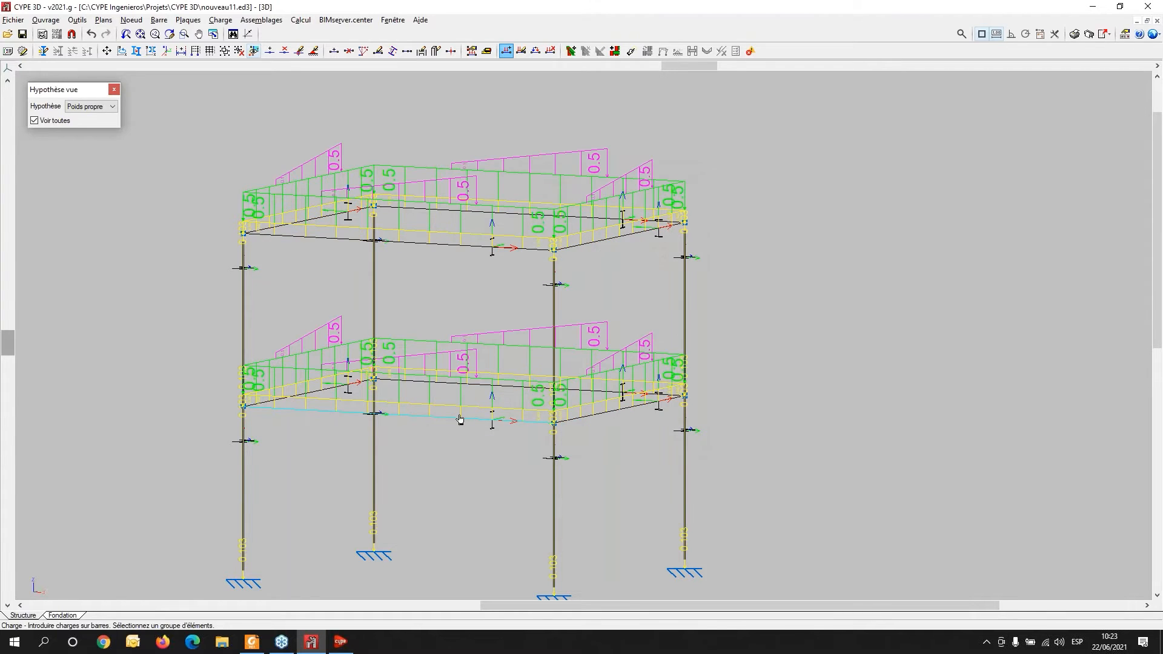
pyautogui.moveTo(588, 356); pyautogui.dragTo(702, 379, button='middle')
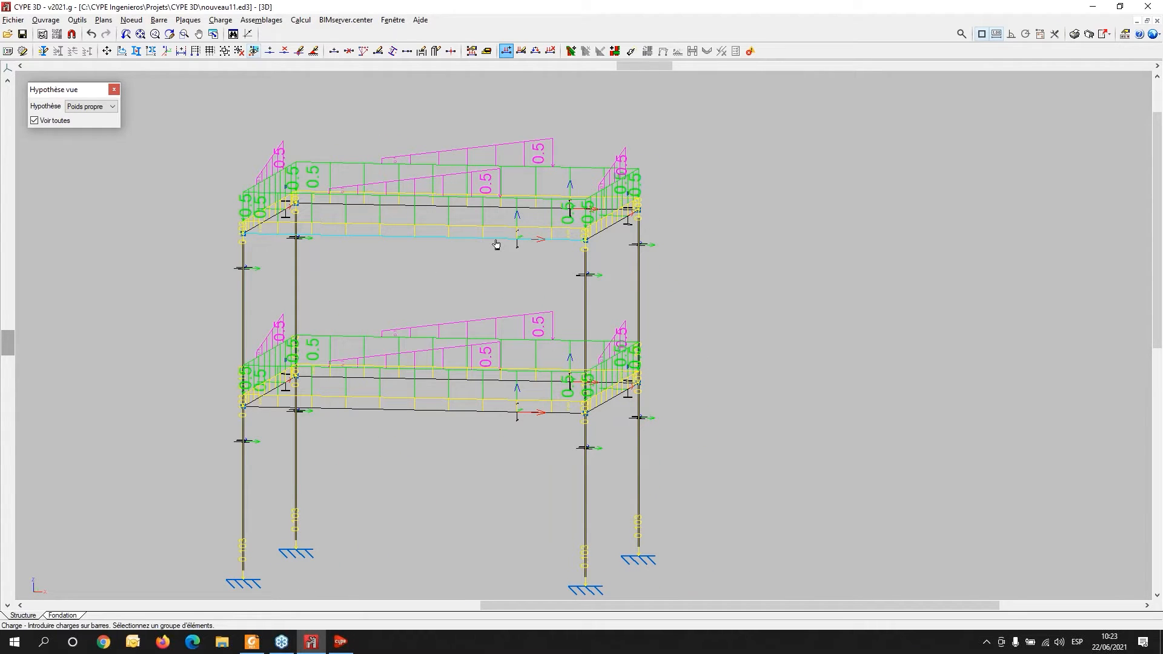
pyautogui.scroll(-1, 425, 338)
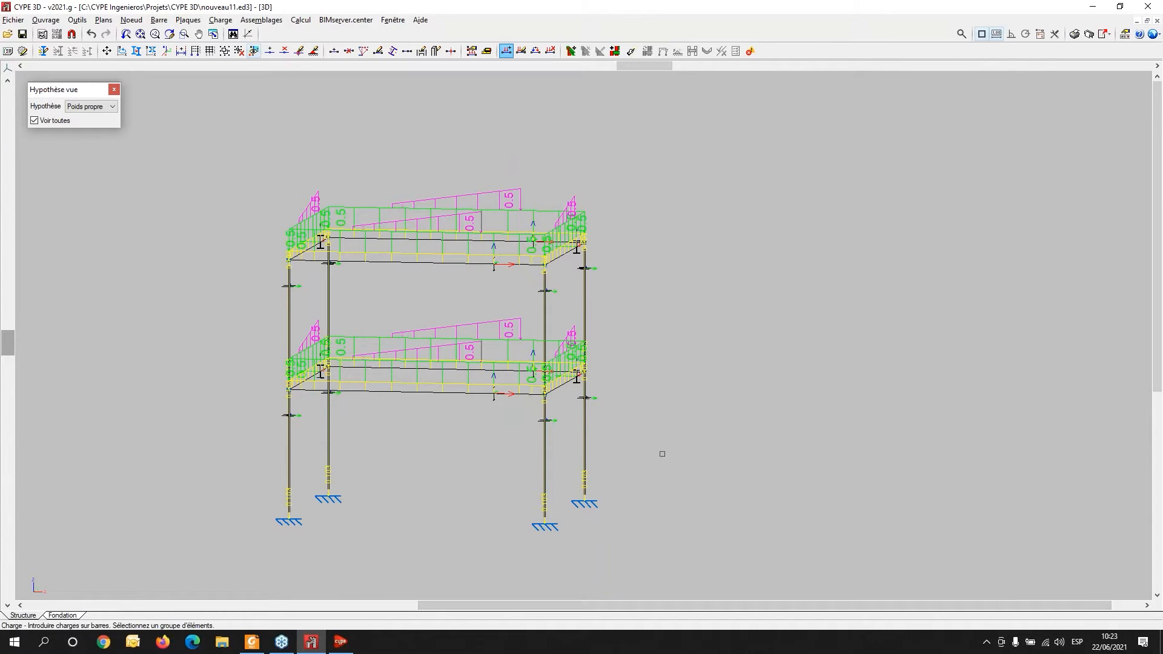
# - Create a load panel on the front facade spanning the full height between the two front columns, from base to top
pyautogui.moveTo(662, 454); pyautogui.dragTo(587, 457, button='middle')
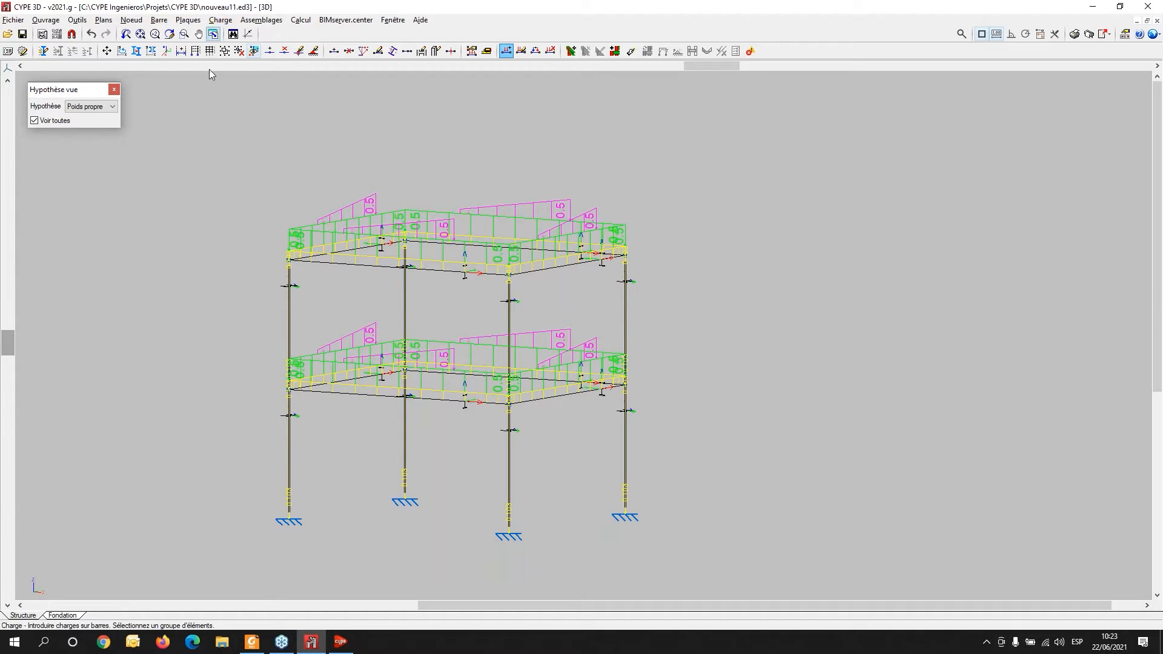
pyautogui.click(220, 19)
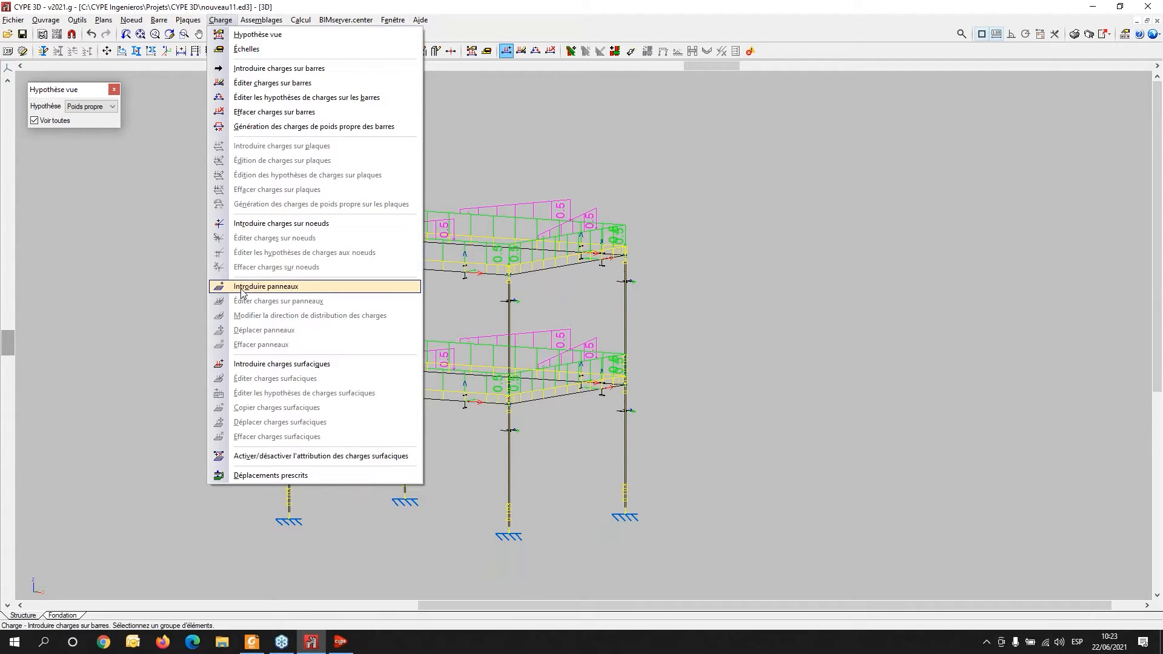
pyautogui.click(265, 286)
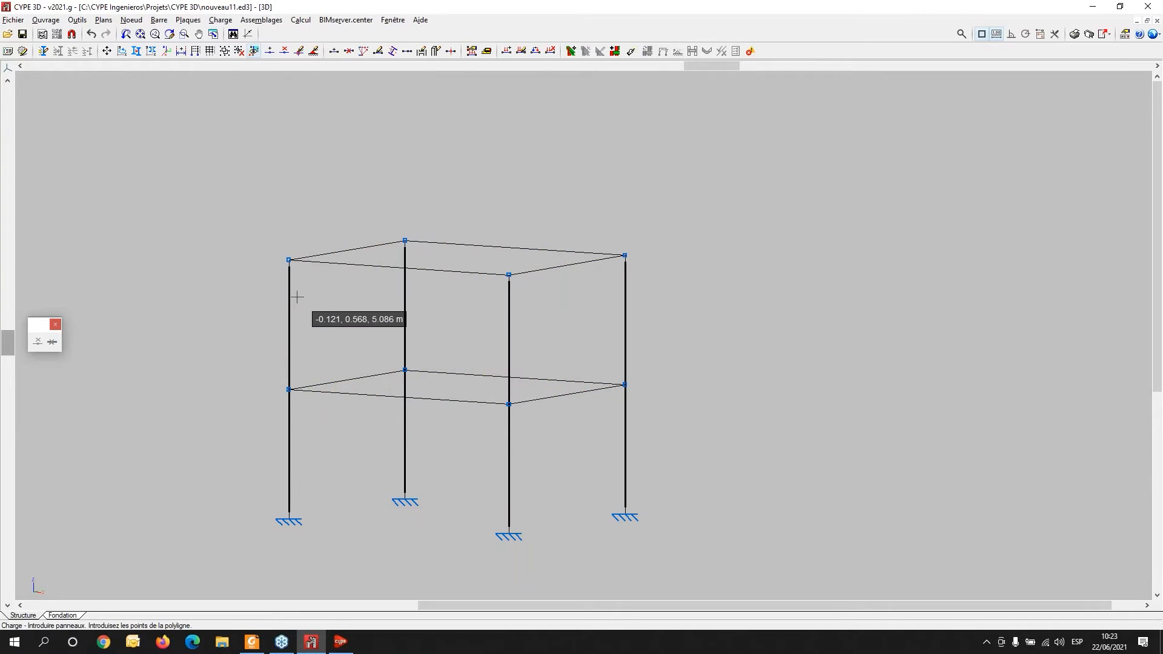
pyautogui.click(288, 520)
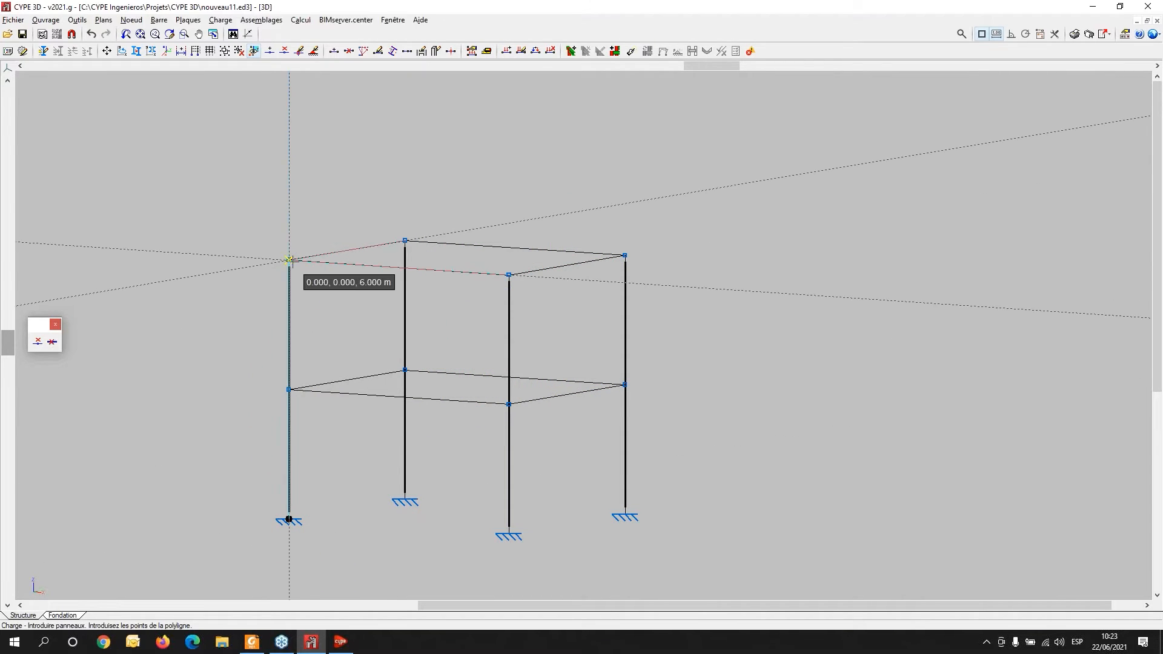
pyautogui.click(289, 259)
pyautogui.click(508, 275)
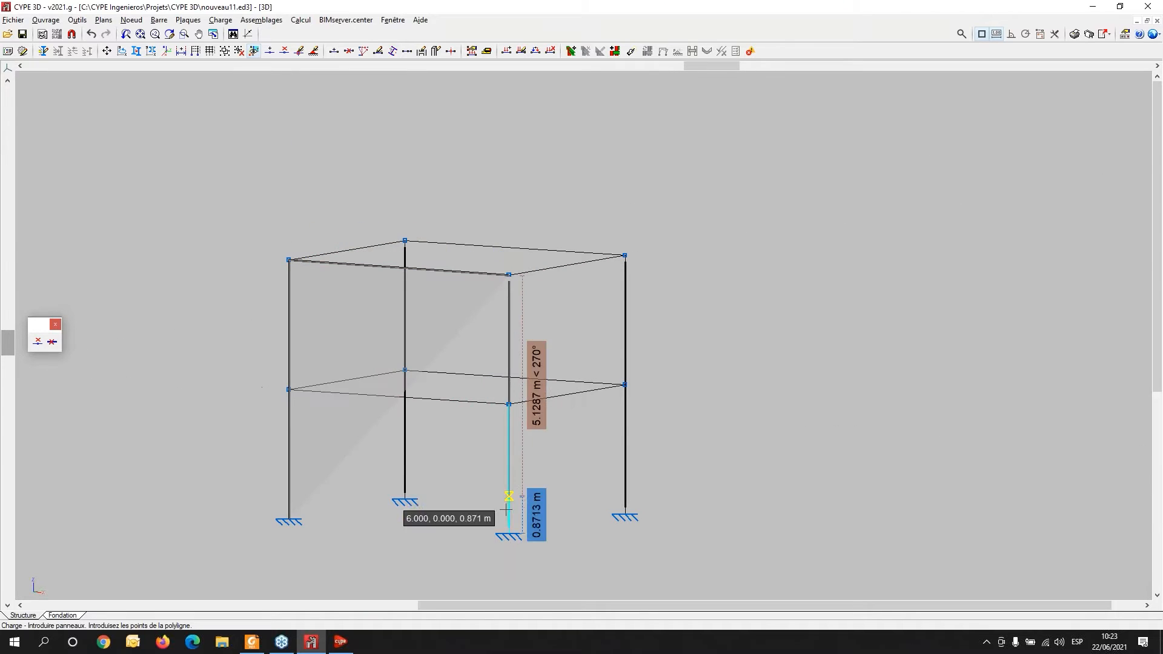
pyautogui.click(509, 534)
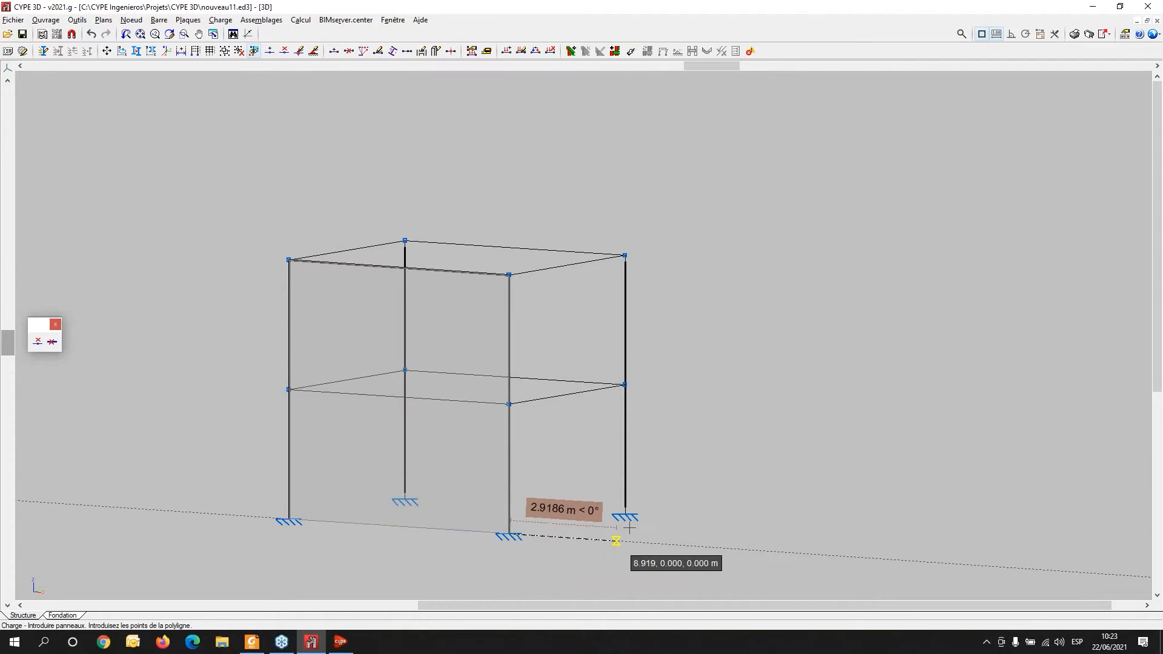
pyautogui.rightClick(302, 545)
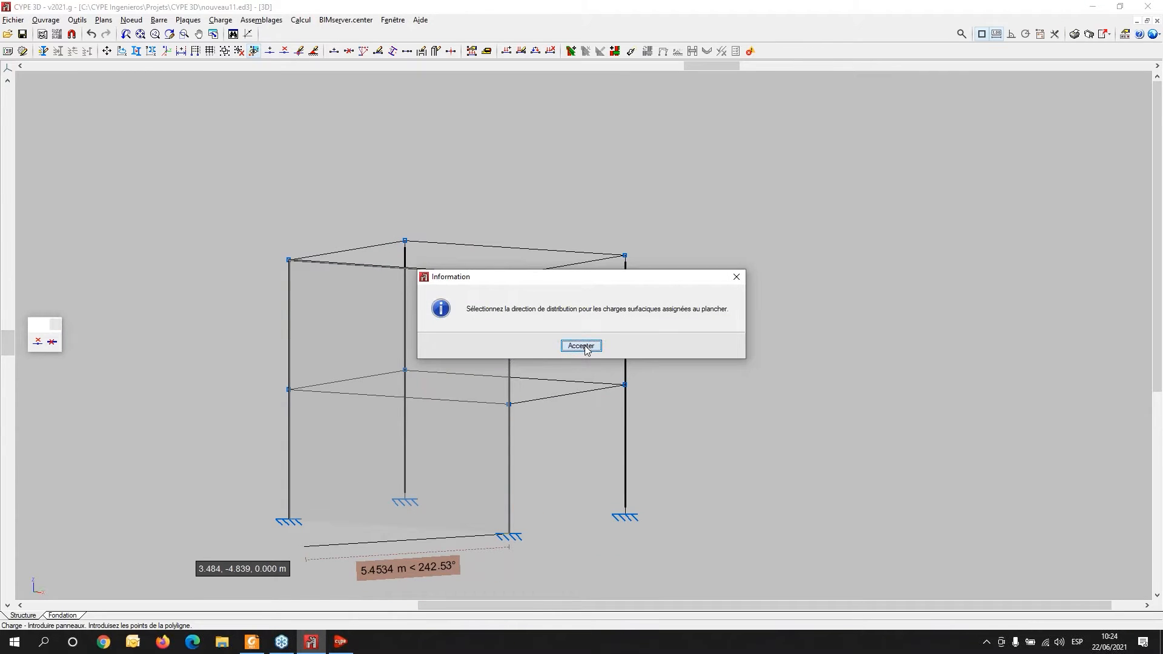
# - Set the panel's load distribution direction horizontally along the facade, opening the floor loads dialog
pyautogui.click(582, 347)
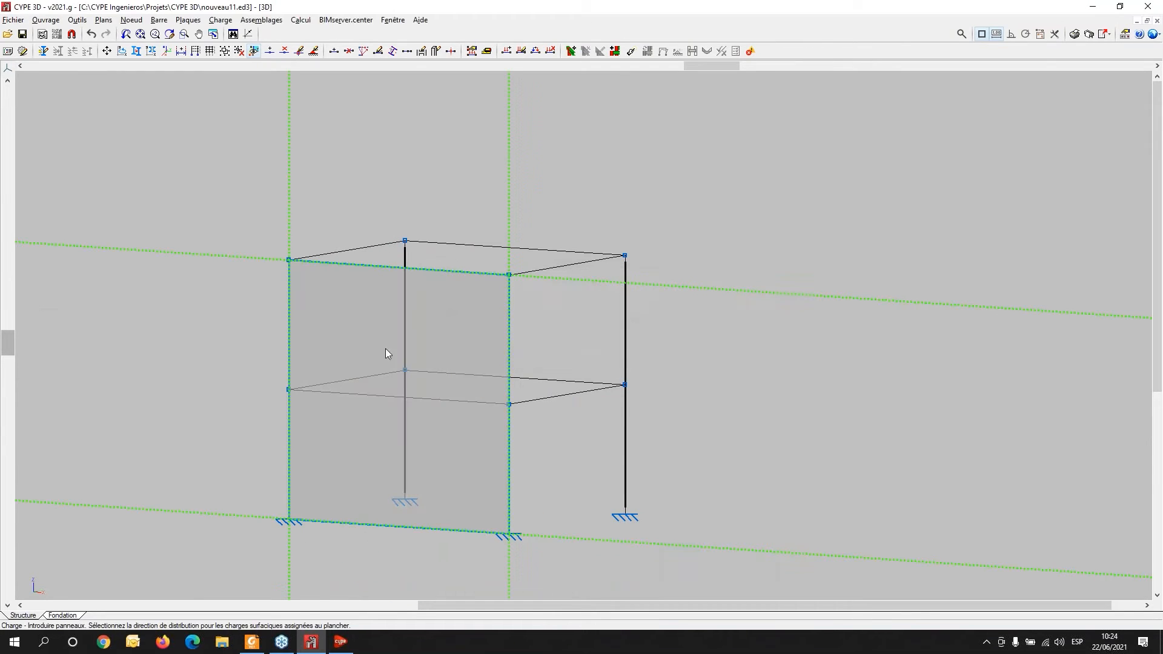
pyautogui.click(133, 250)
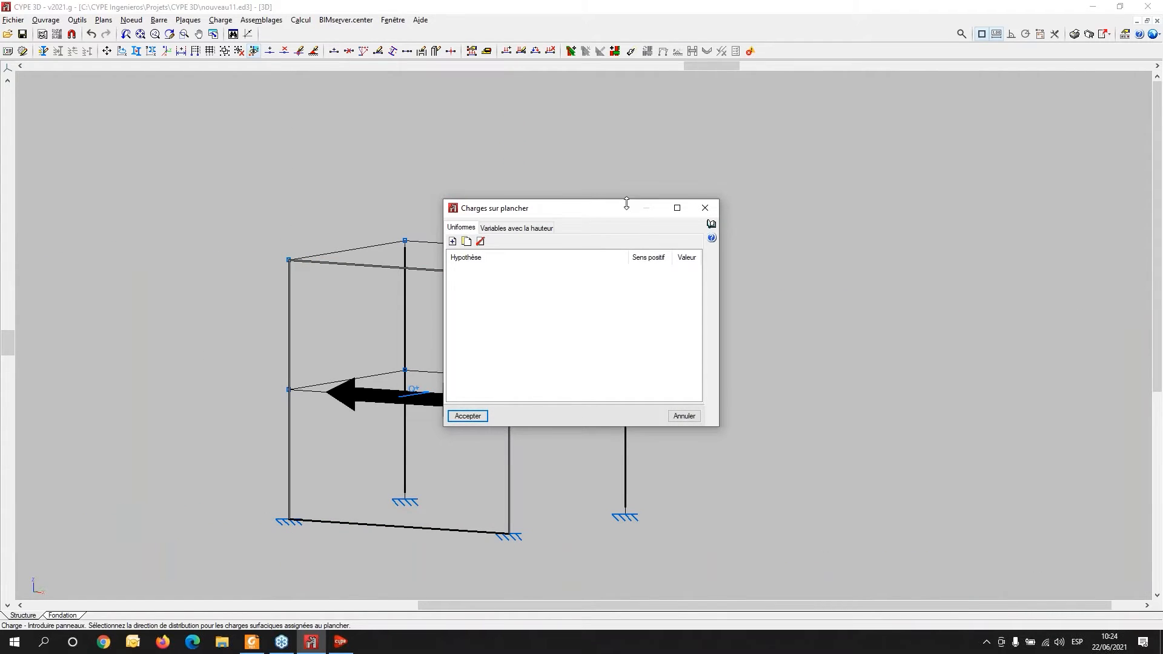
pyautogui.moveTo(598, 210); pyautogui.dragTo(916, 136)
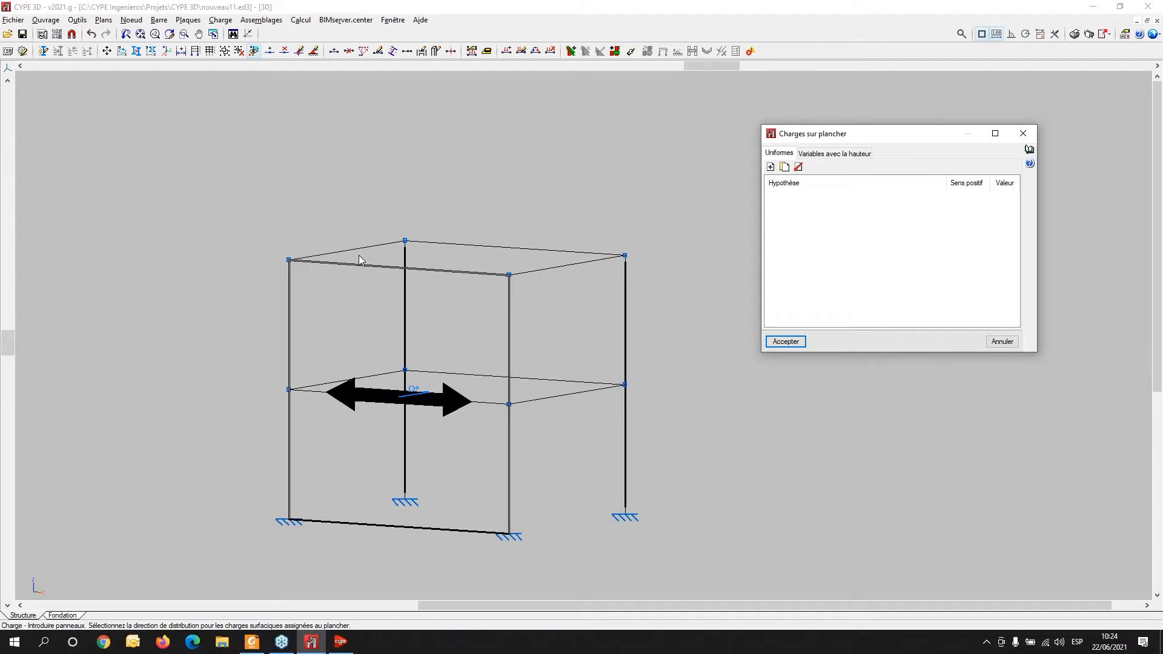
# - Add a uniform floor load to the panel under the V 1 hypothesis
pyautogui.click(770, 167)
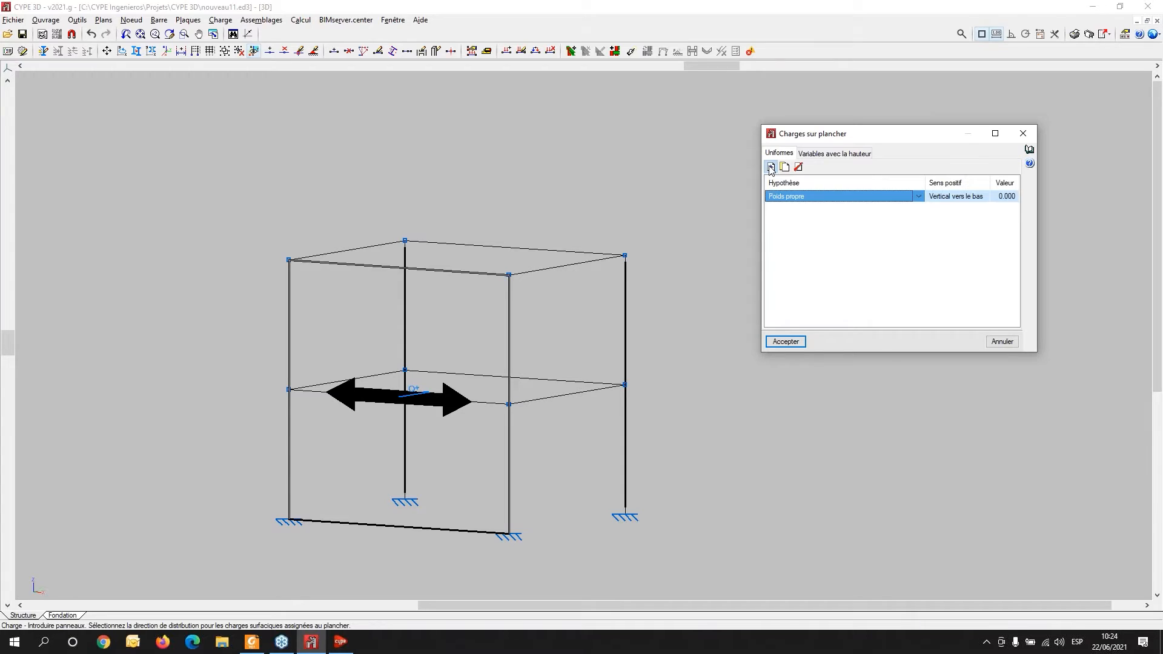
pyautogui.click(915, 199)
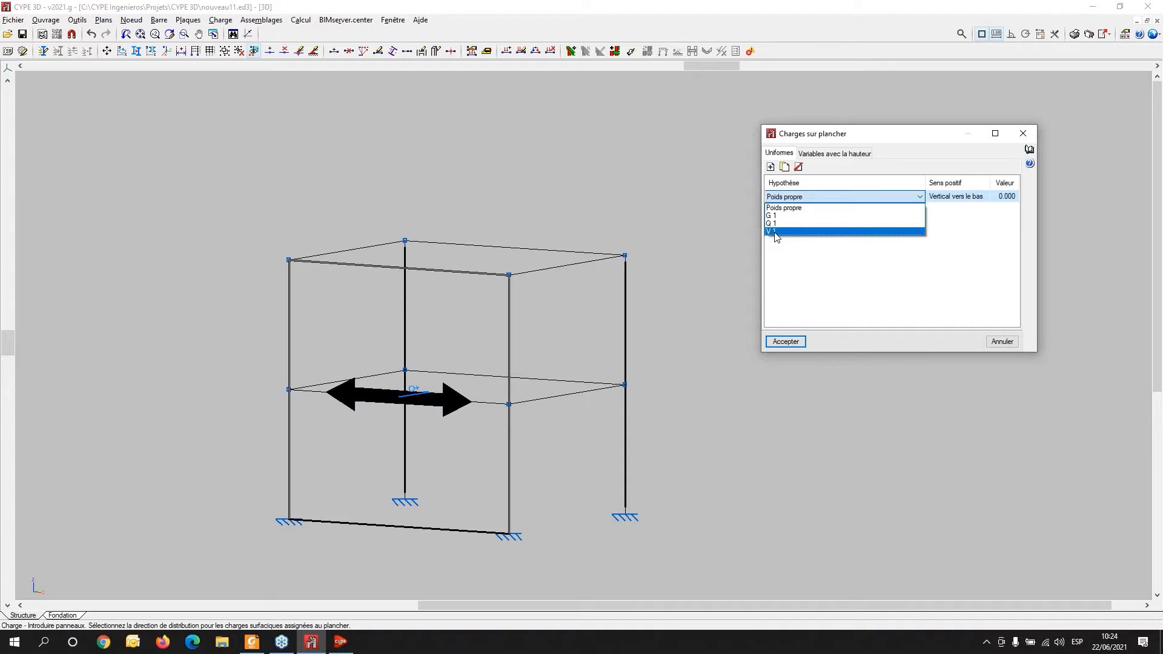
pyautogui.click(774, 233)
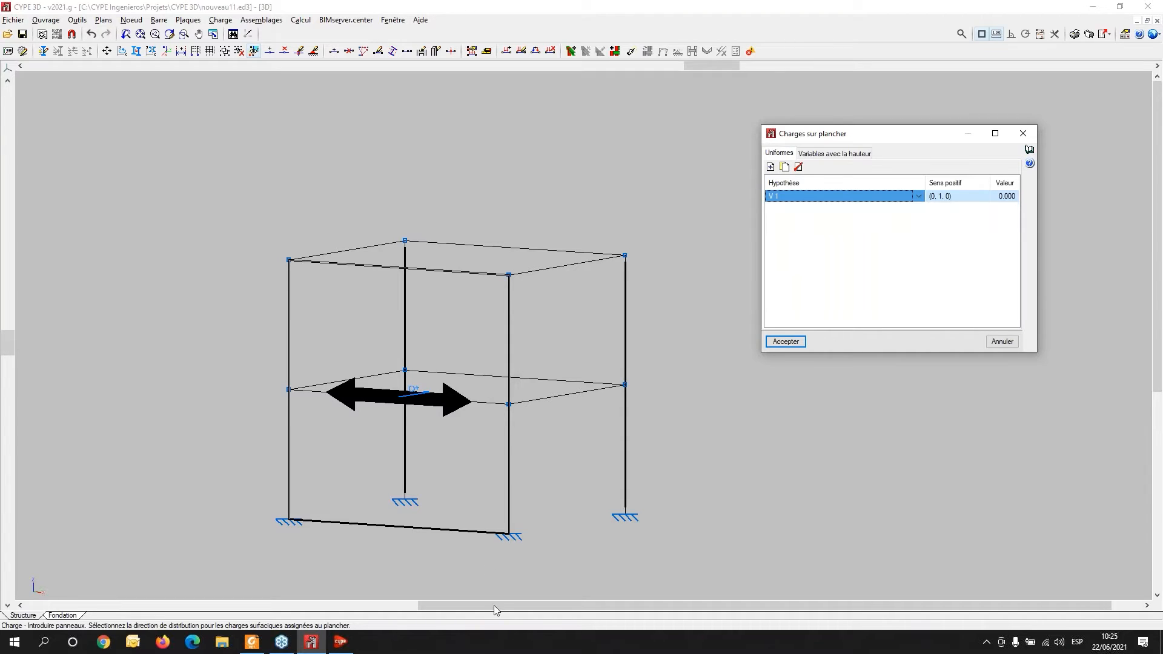
# - Set the V 1 load's value to 0.5
pyautogui.click(999, 198)
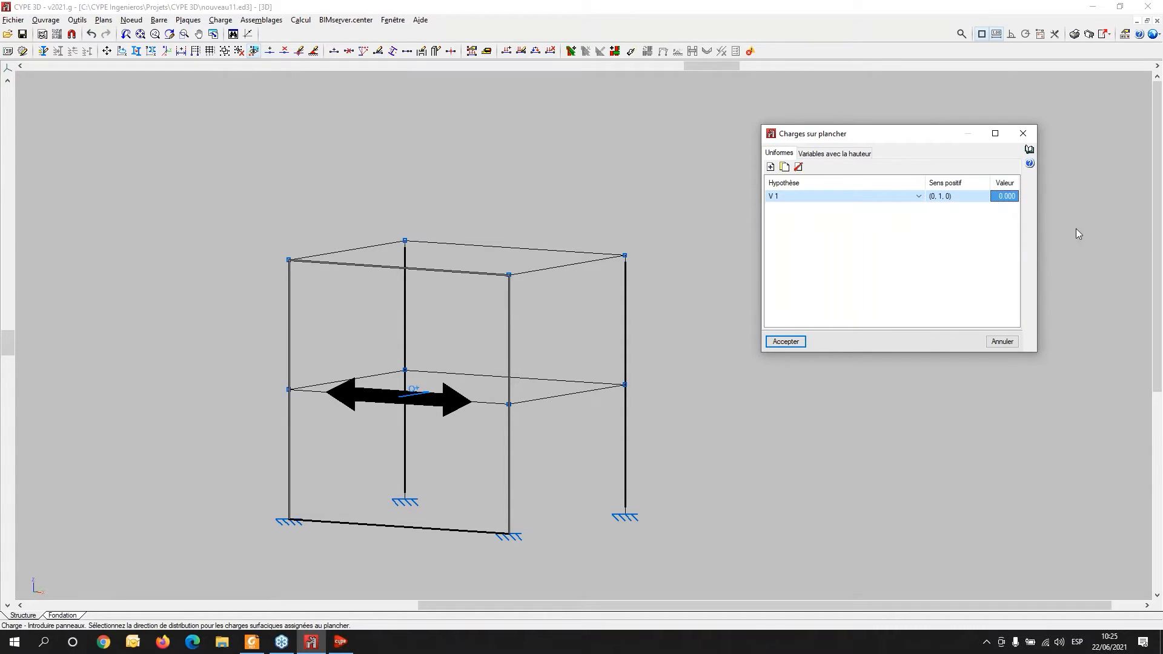
pyautogui.press('BackSpace')
pyautogui.write('.5')
pyautogui.press('Return')
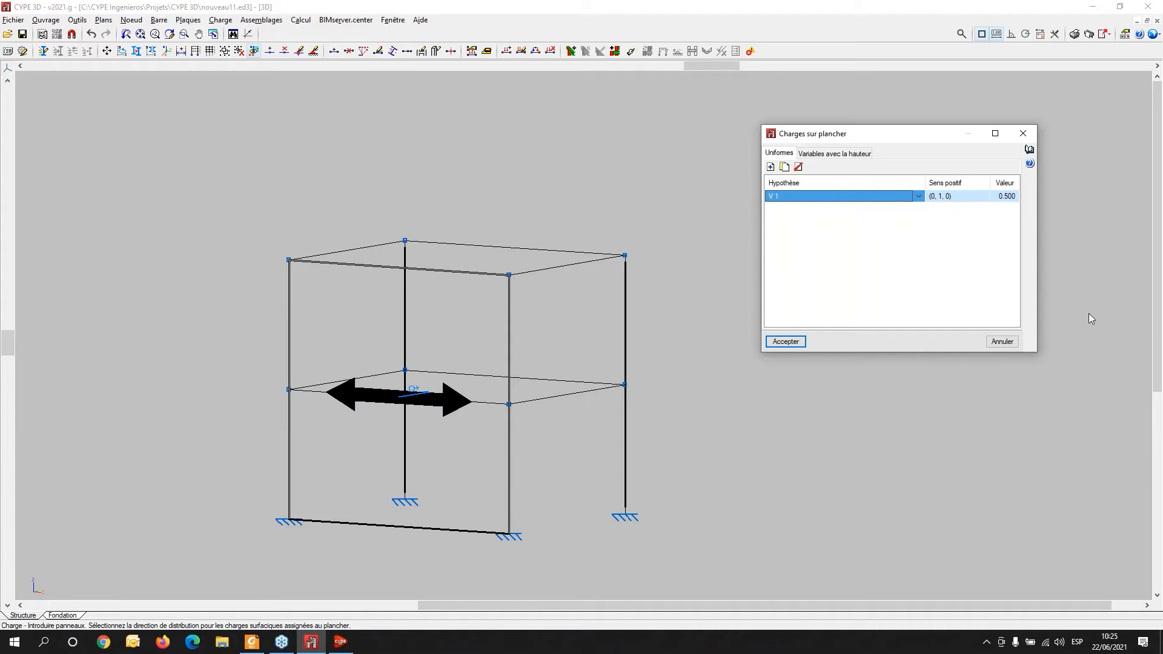
# - Set the V 1 load's value to 0.1 and accept the panel loads
pyautogui.click(1004, 195)
pyautogui.press('BackSpace')
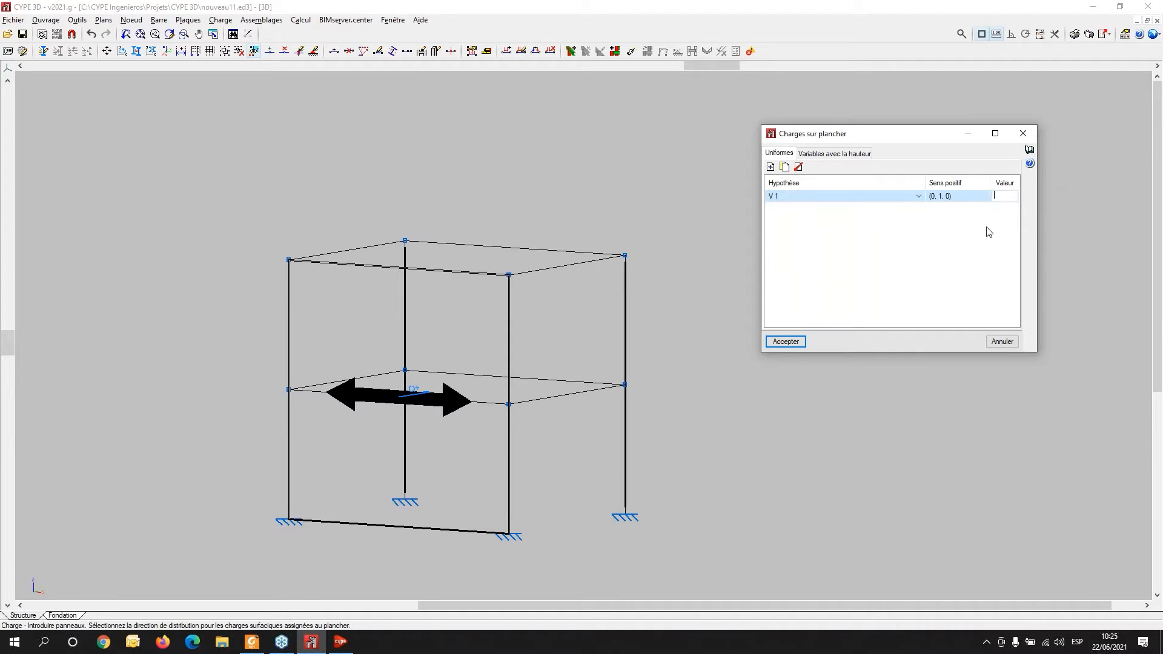
pyautogui.write('.1')
pyautogui.press('Return')
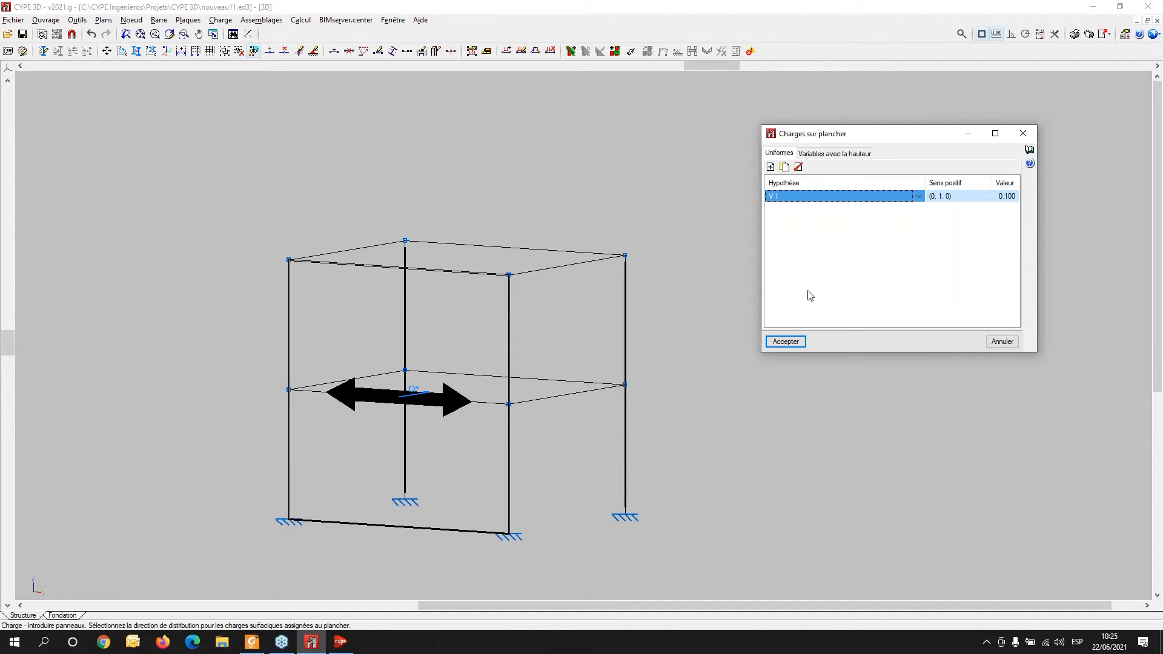
pyautogui.click(786, 342)
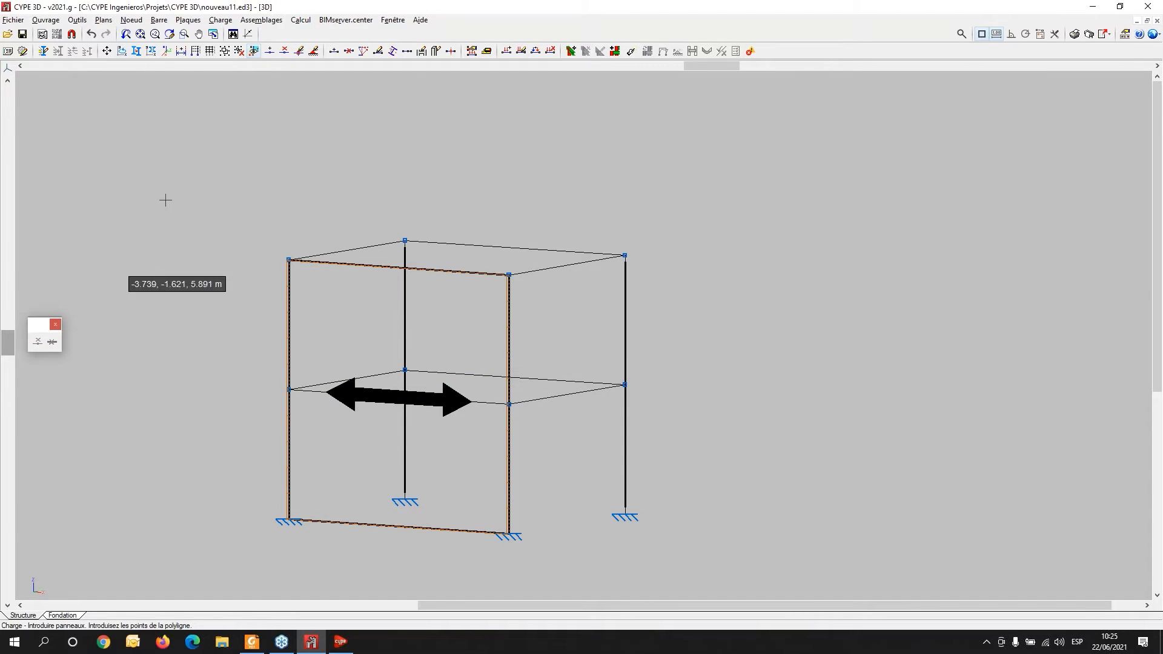
# - Set the viewed load hypothesis to show all hypotheses at once
pyautogui.click(216, 22)
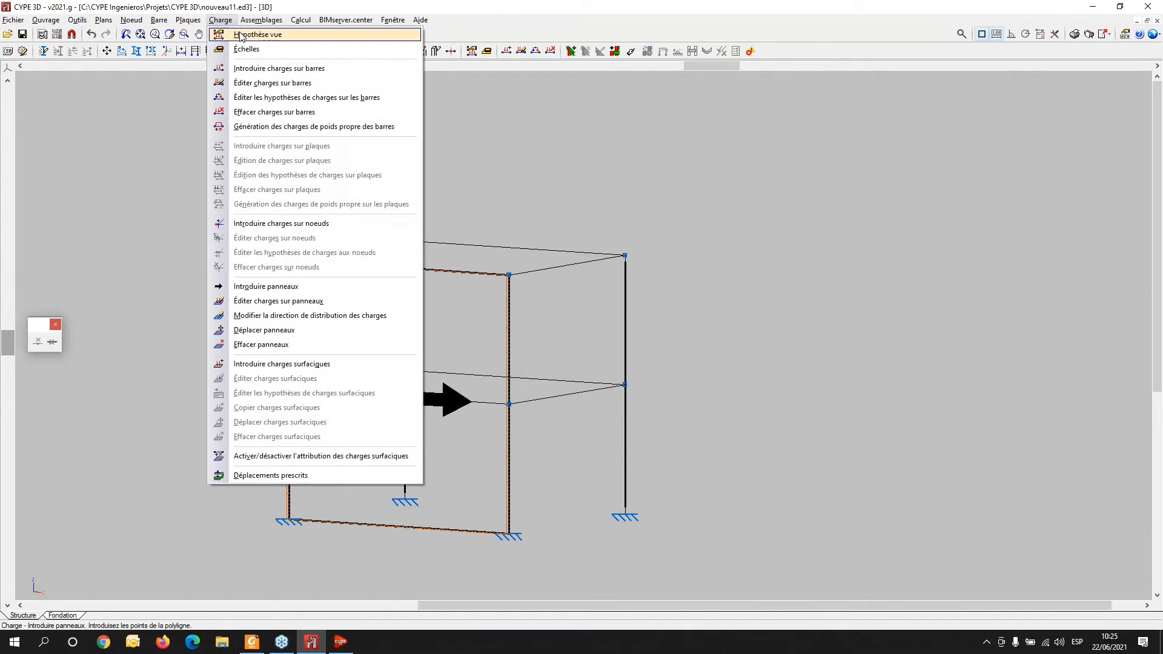
pyautogui.click(241, 36)
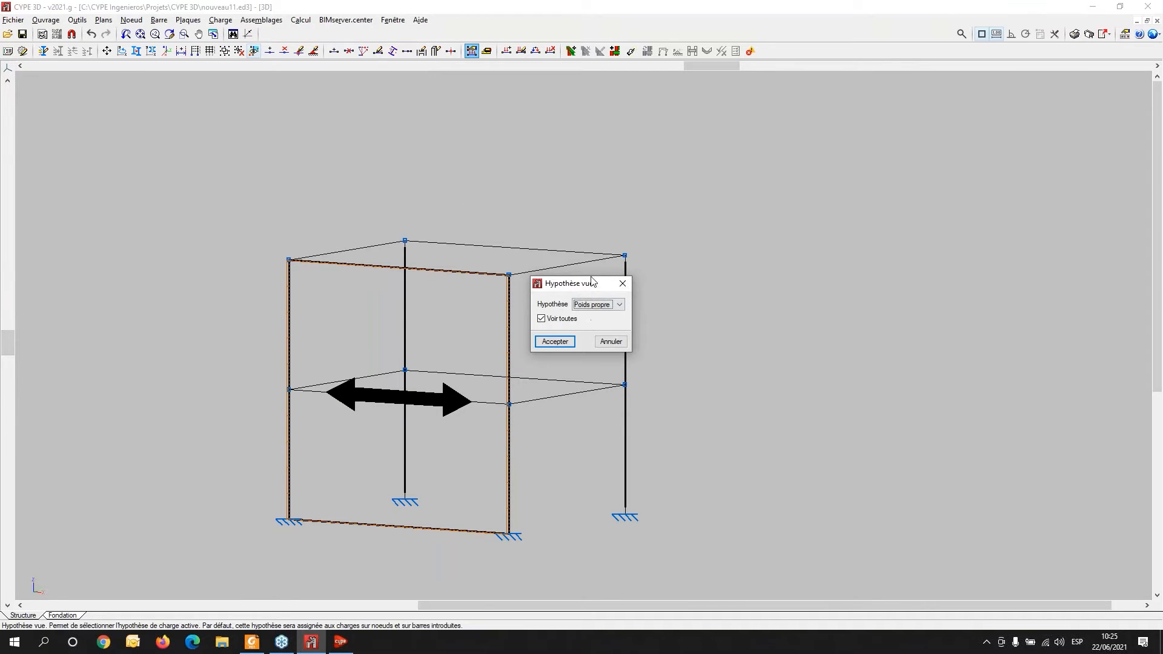
pyautogui.moveTo(591, 290); pyautogui.dragTo(181, 167)
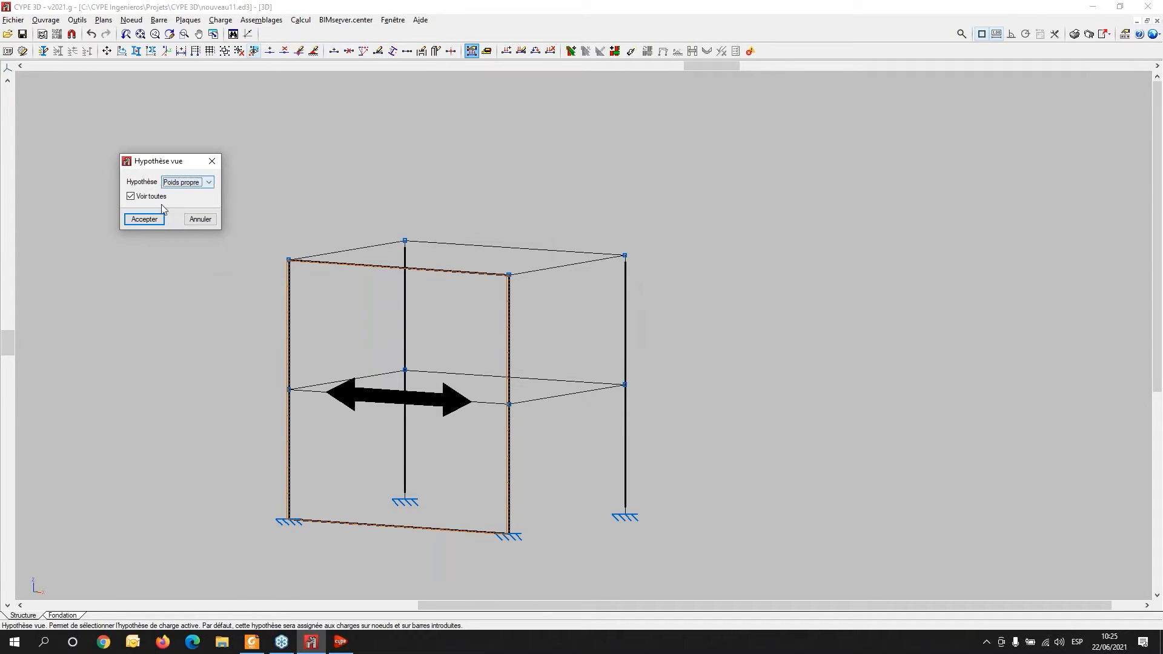
pyautogui.click(144, 221)
# - Zoom in to inspect the loads drawn on the frame's columns, beams and facade panel
pyautogui.scroll(8, 516, 361)
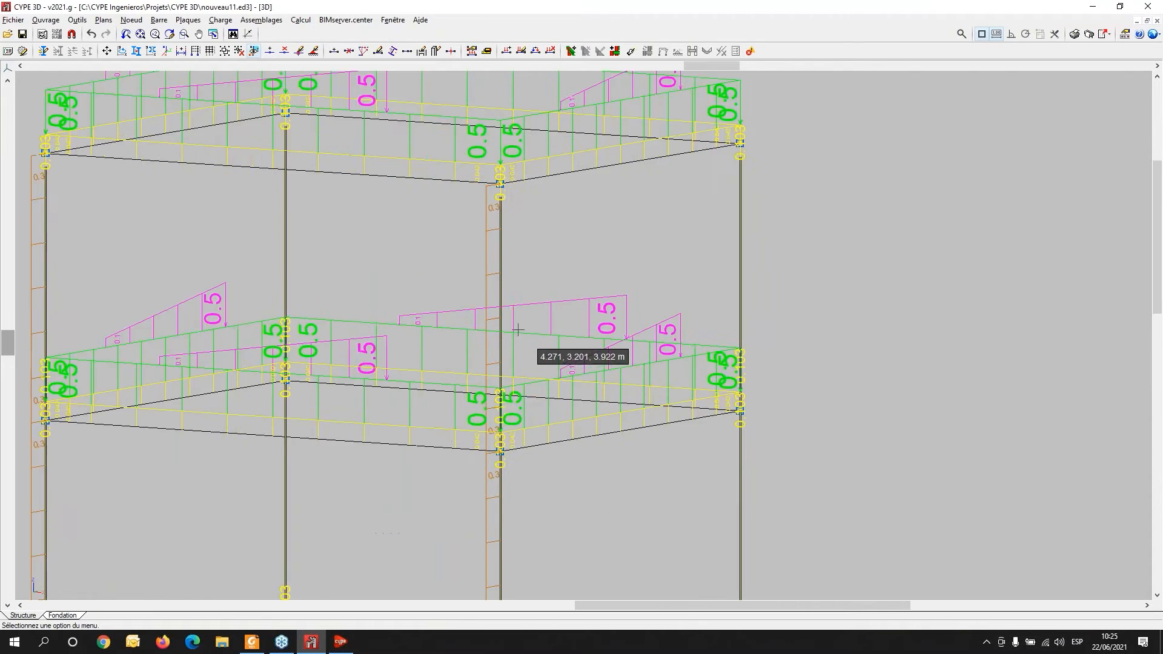
pyautogui.moveTo(463, 259); pyautogui.dragTo(371, 424, button='middle')
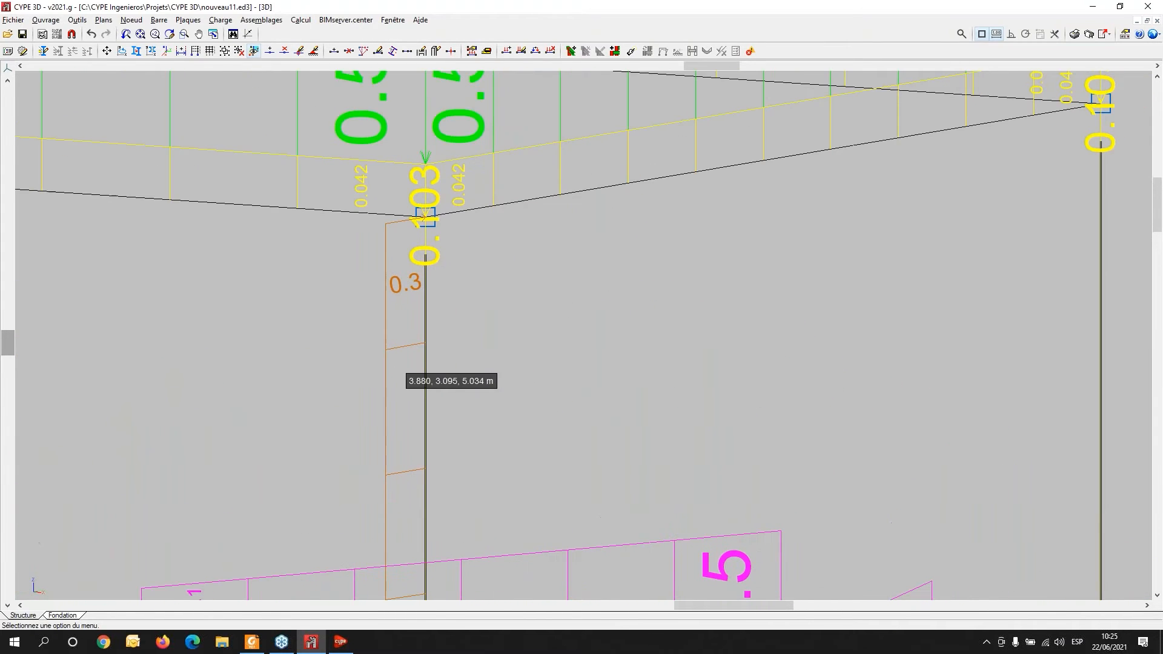
pyautogui.scroll(1, 374, 232)
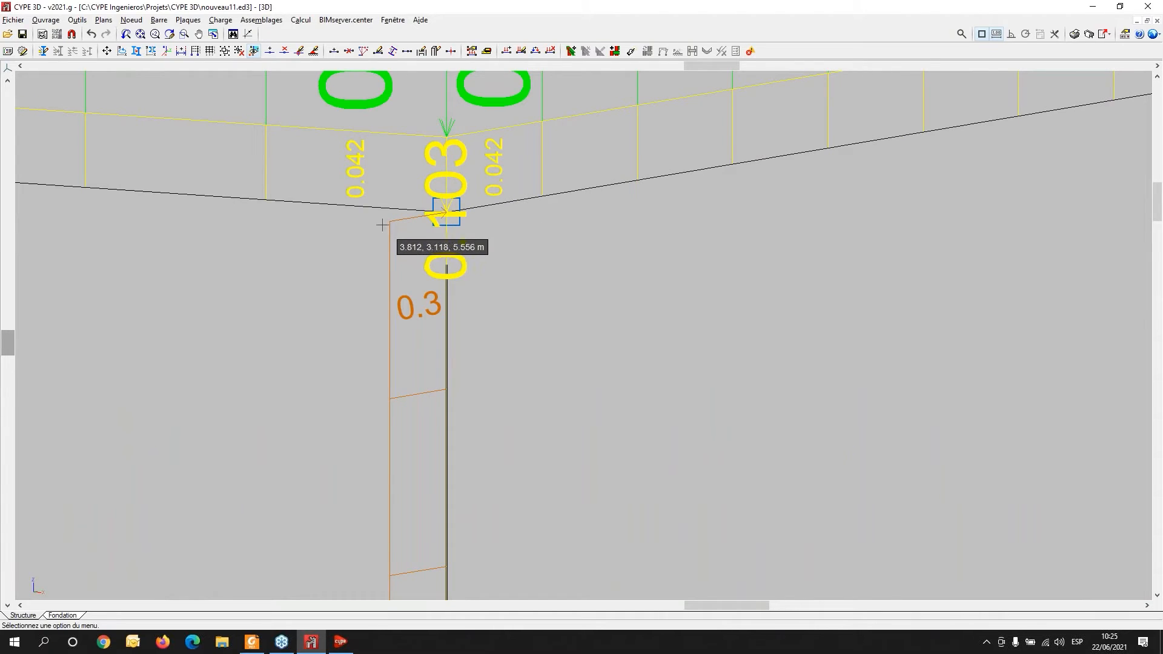
pyautogui.scroll(-5, 237, 247)
pyautogui.moveTo(281, 253); pyautogui.dragTo(492, 235, button='middle')
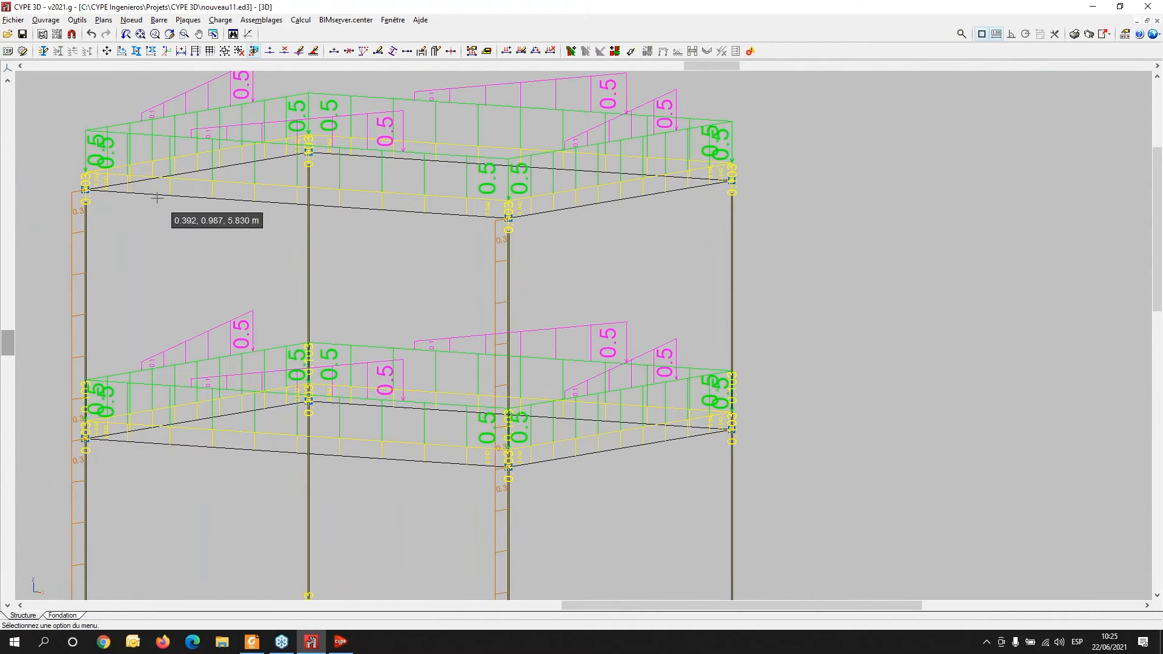
pyautogui.scroll(5, 502, 241)
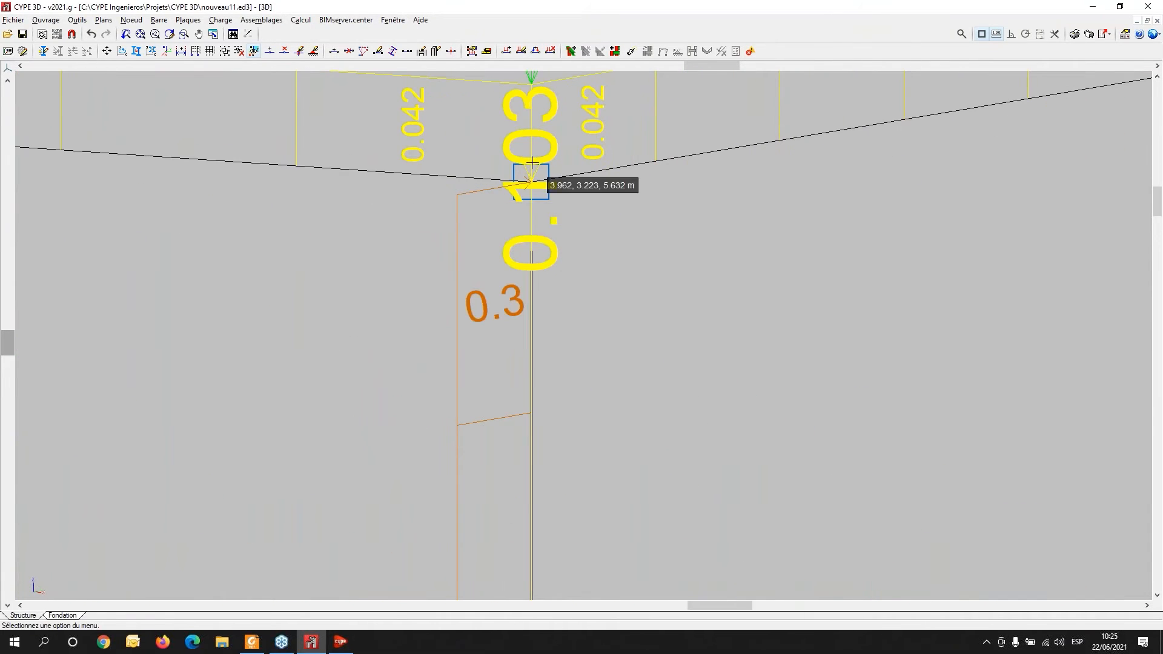
pyautogui.scroll(-2, 510, 452)
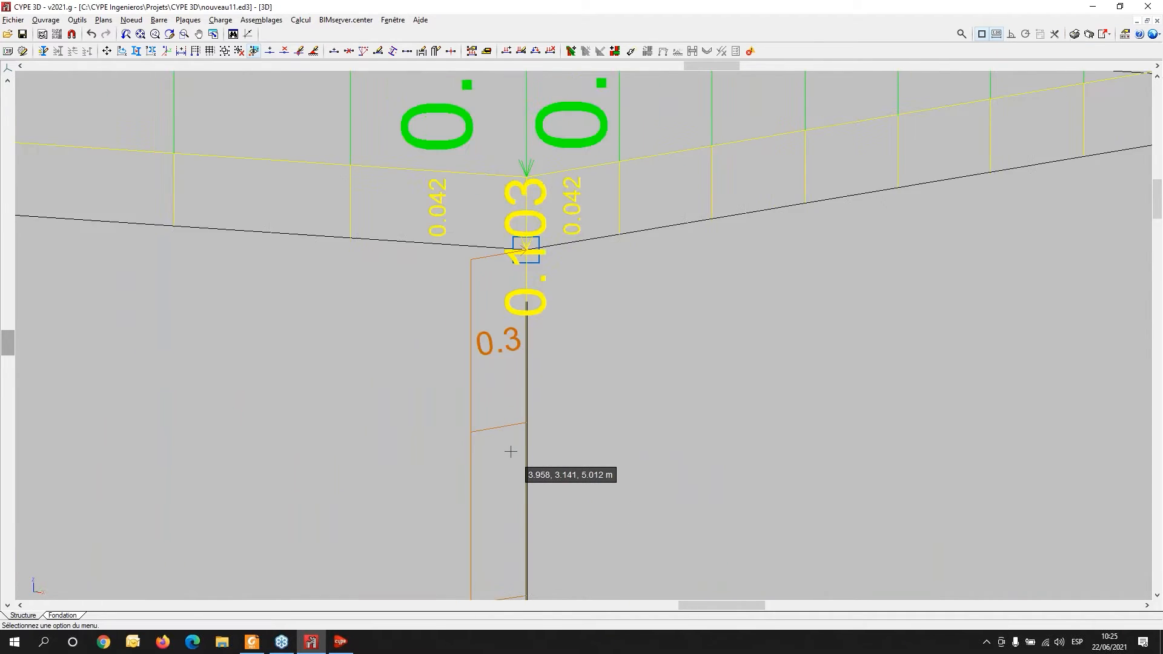
pyautogui.scroll(4, 531, 365)
pyautogui.scroll(-6, 532, 365)
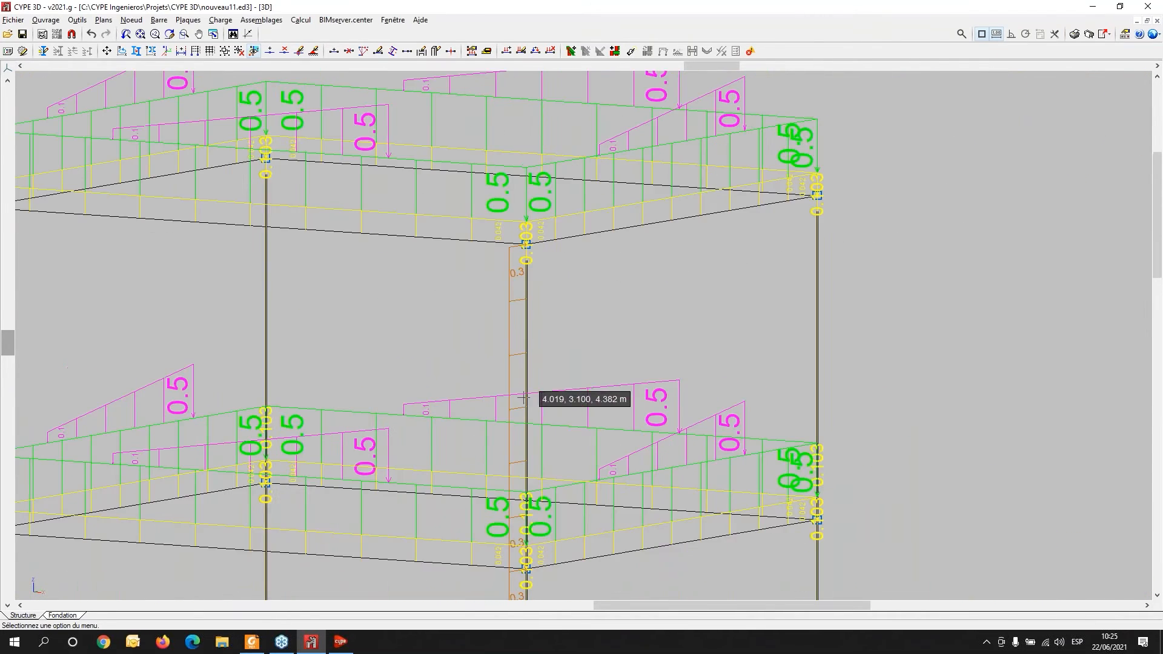
pyautogui.scroll(6, 498, 499)
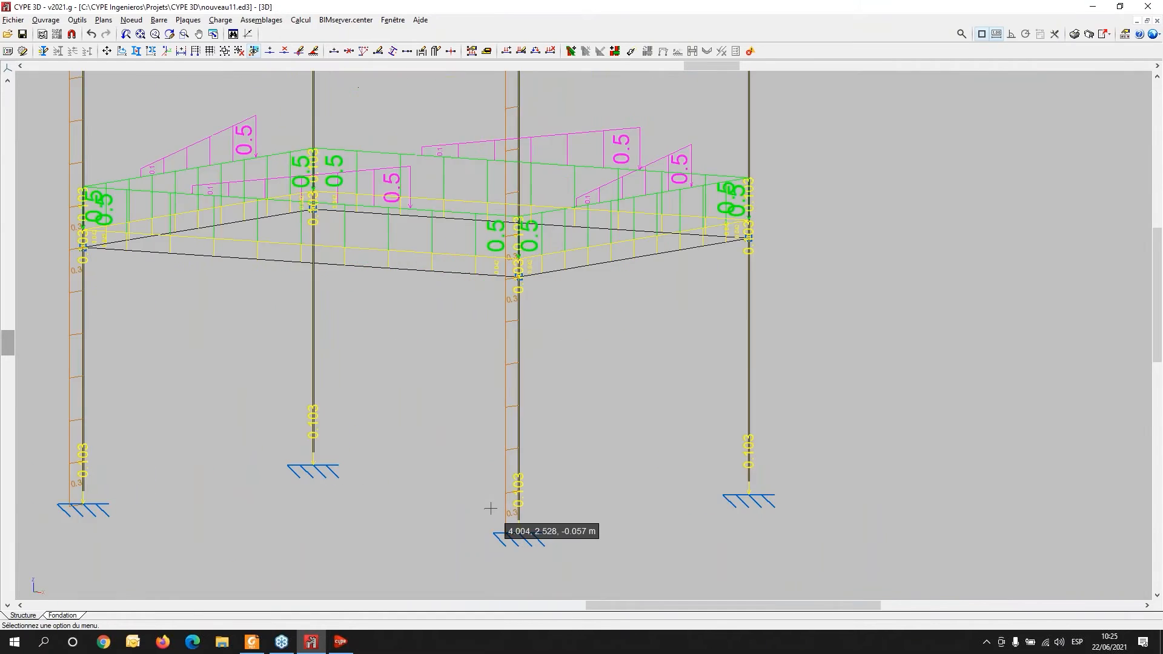
pyautogui.scroll(-5, 548, 481)
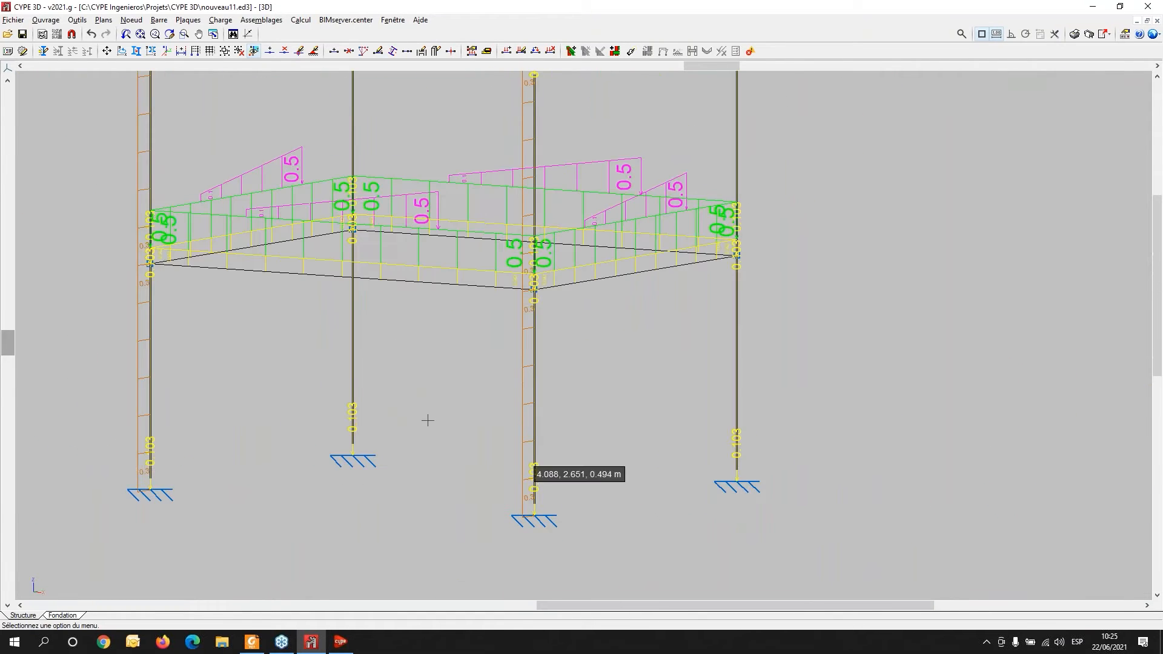
pyautogui.scroll(1, 571, 447)
pyautogui.scroll(2, 460, 166)
pyautogui.scroll(2, 418, 107)
pyautogui.scroll(1, 424, 121)
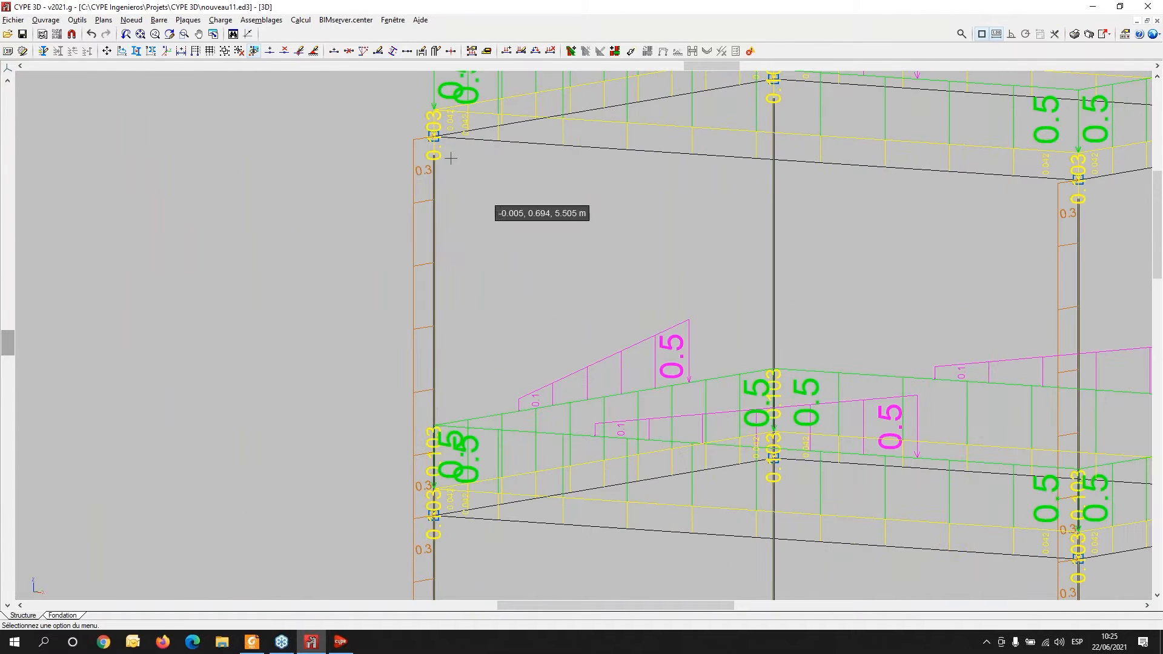
pyautogui.scroll(3, 414, 157)
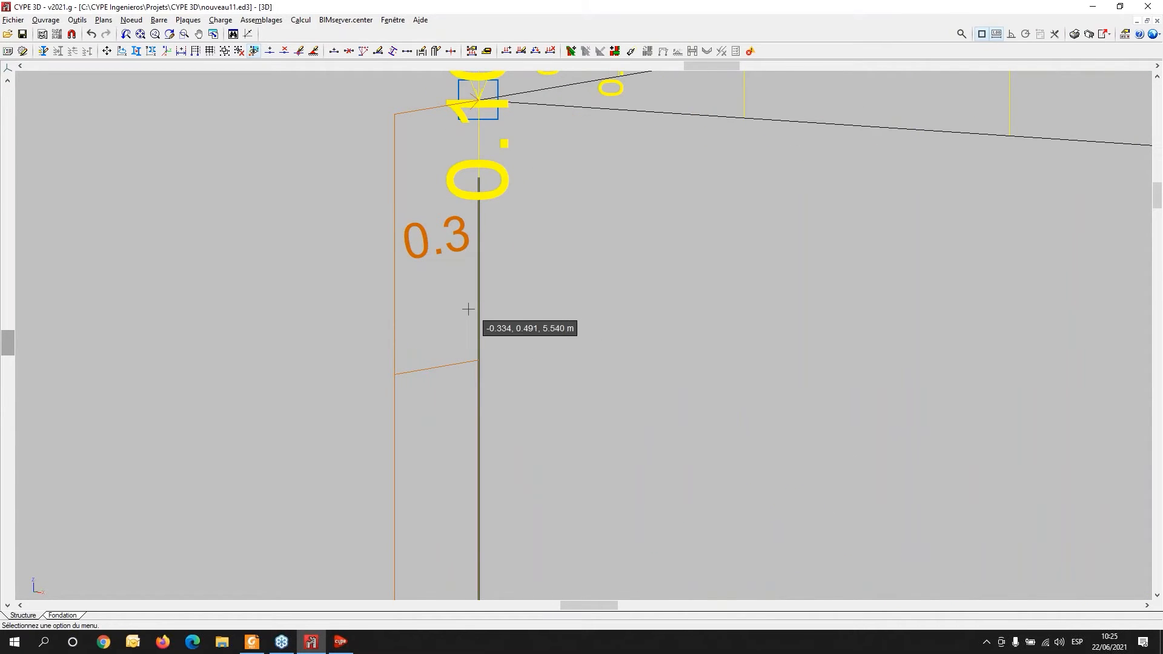
pyautogui.scroll(-3, 473, 316)
pyautogui.scroll(-3, 553, 262)
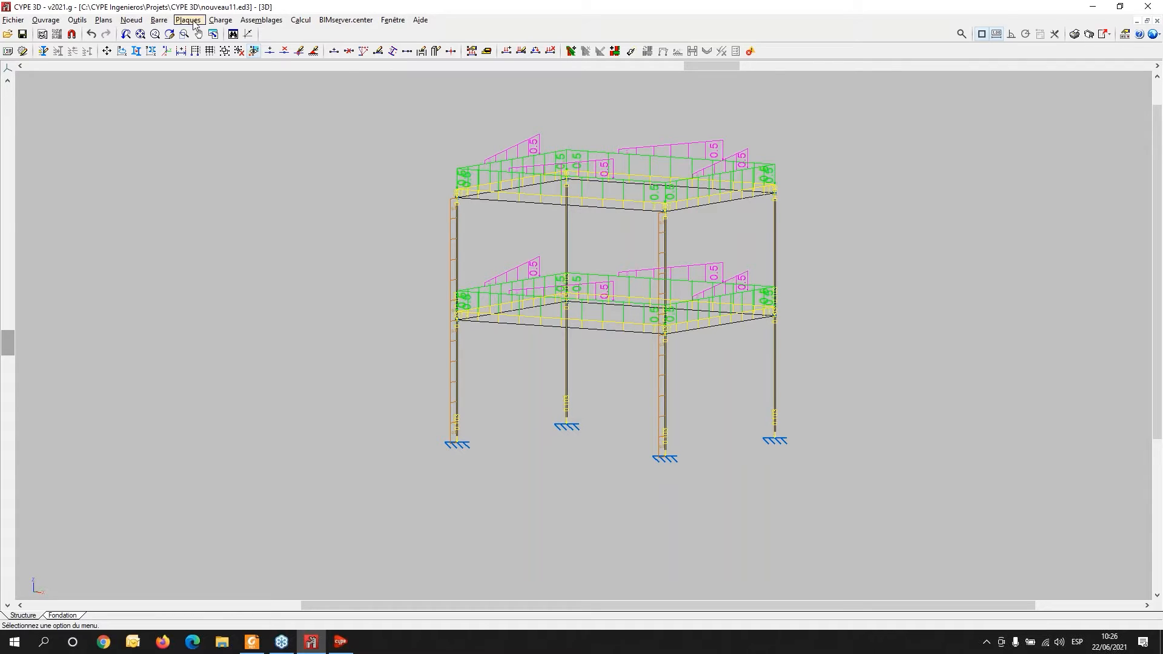
pyautogui.moveTo(614, 410); pyautogui.dragTo(475, 535, button='middle')
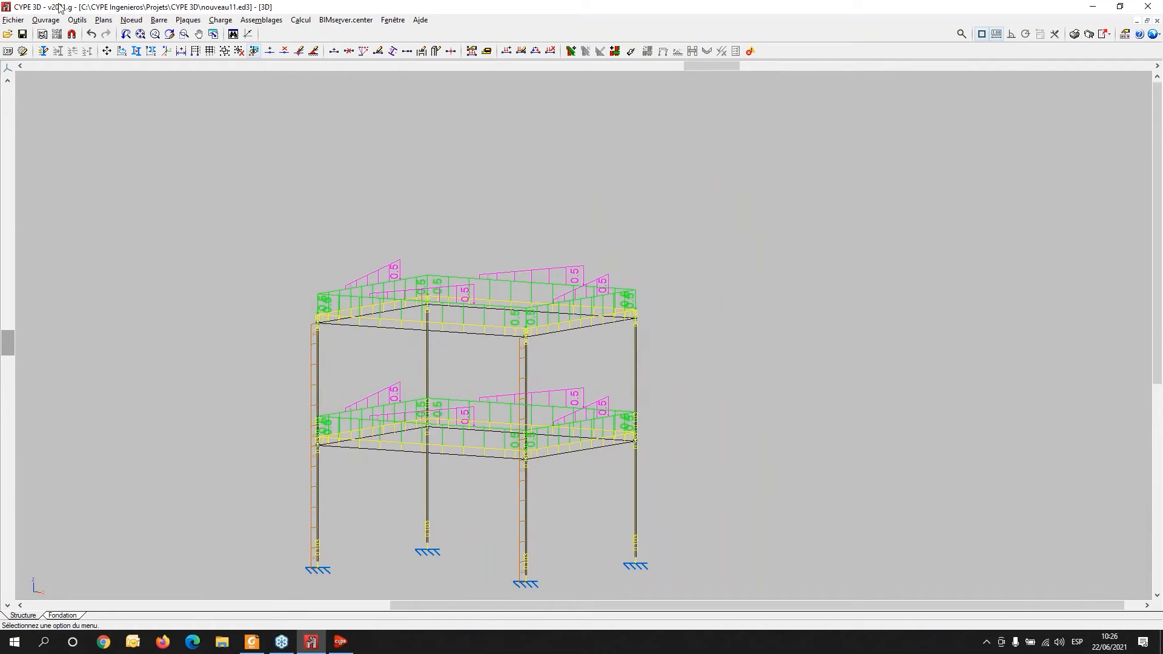
pyautogui.click(162, 20)
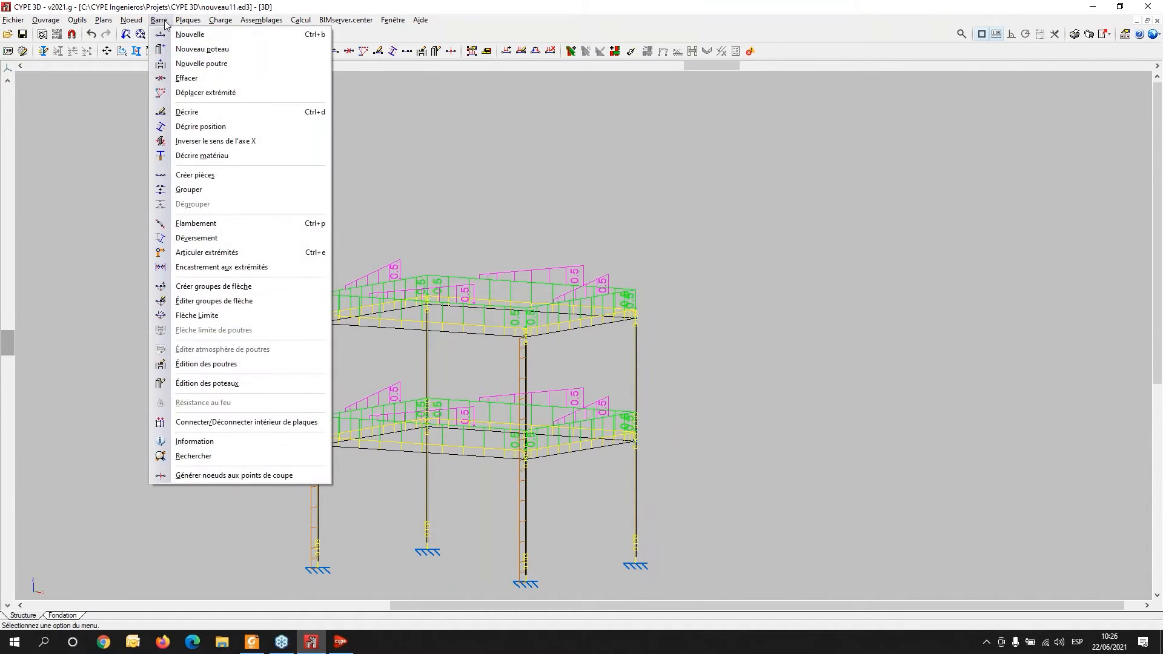
pyautogui.click(272, 6)
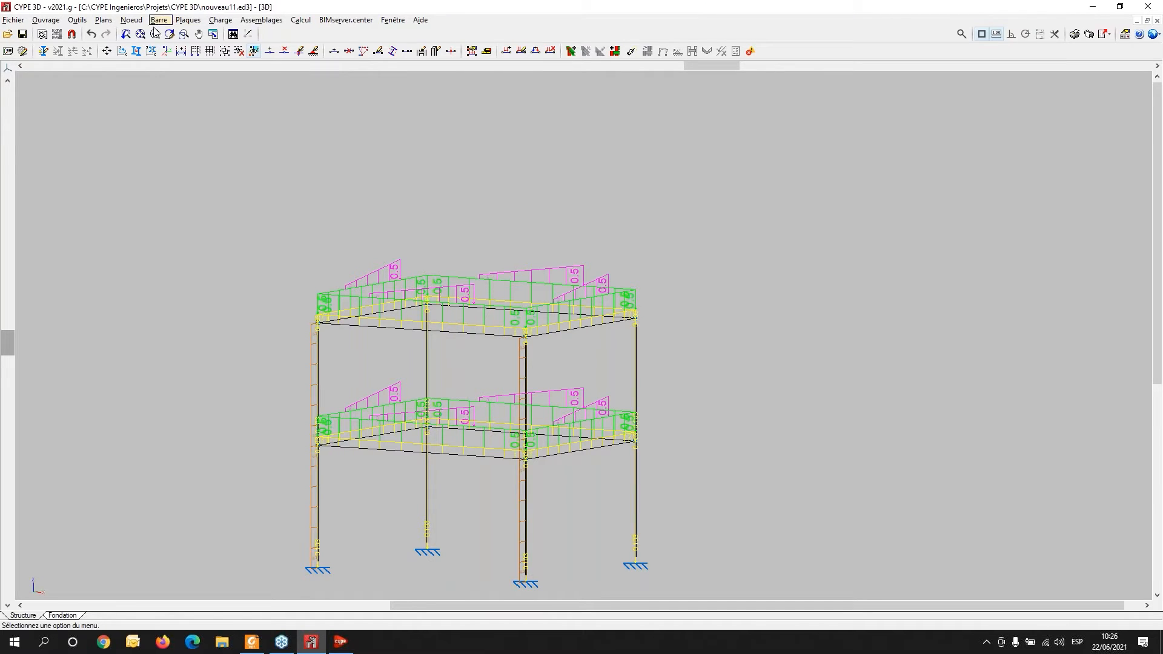
pyautogui.click(160, 20)
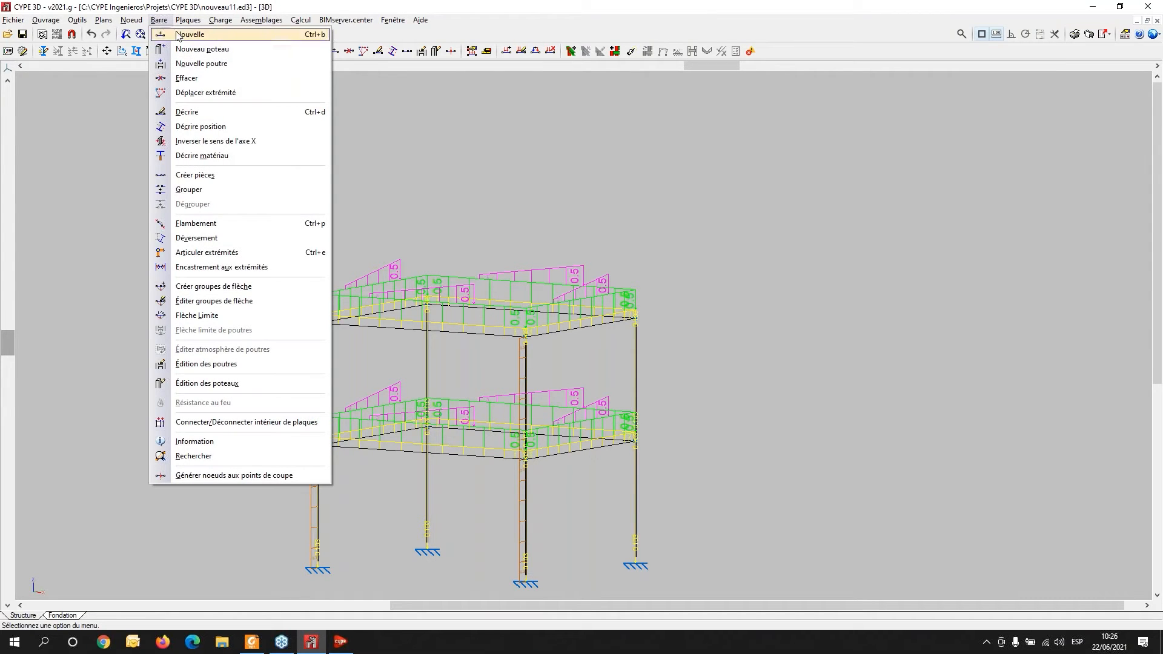
pyautogui.click(179, 35)
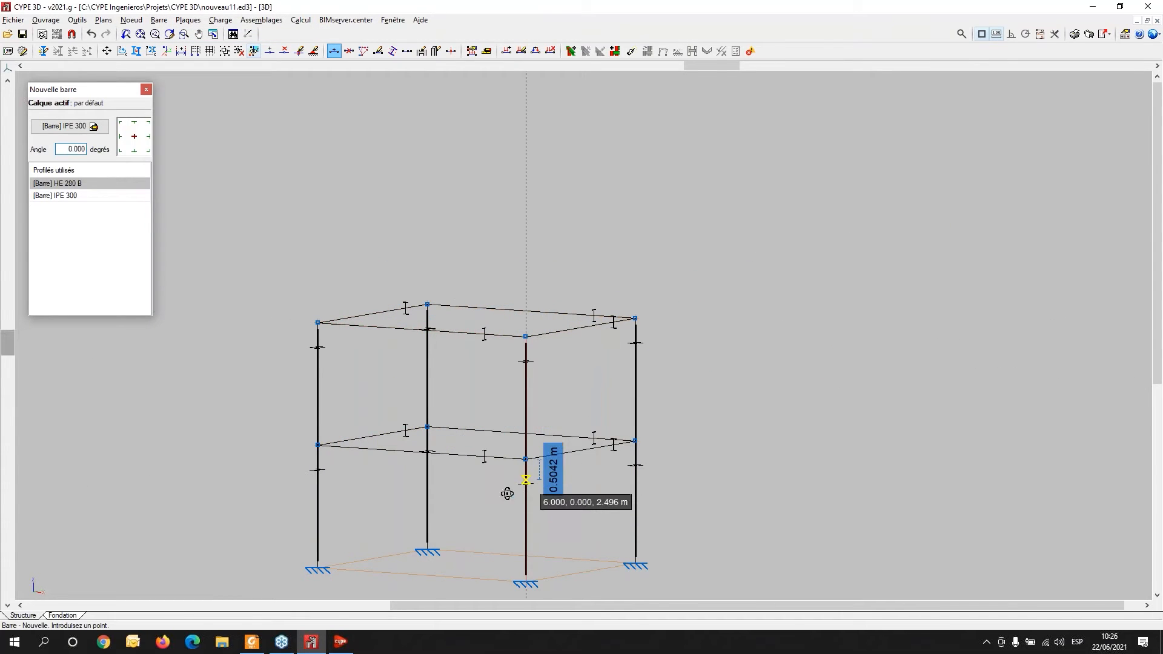
pyautogui.moveTo(511, 482); pyautogui.dragTo(576, 490, button='middle')
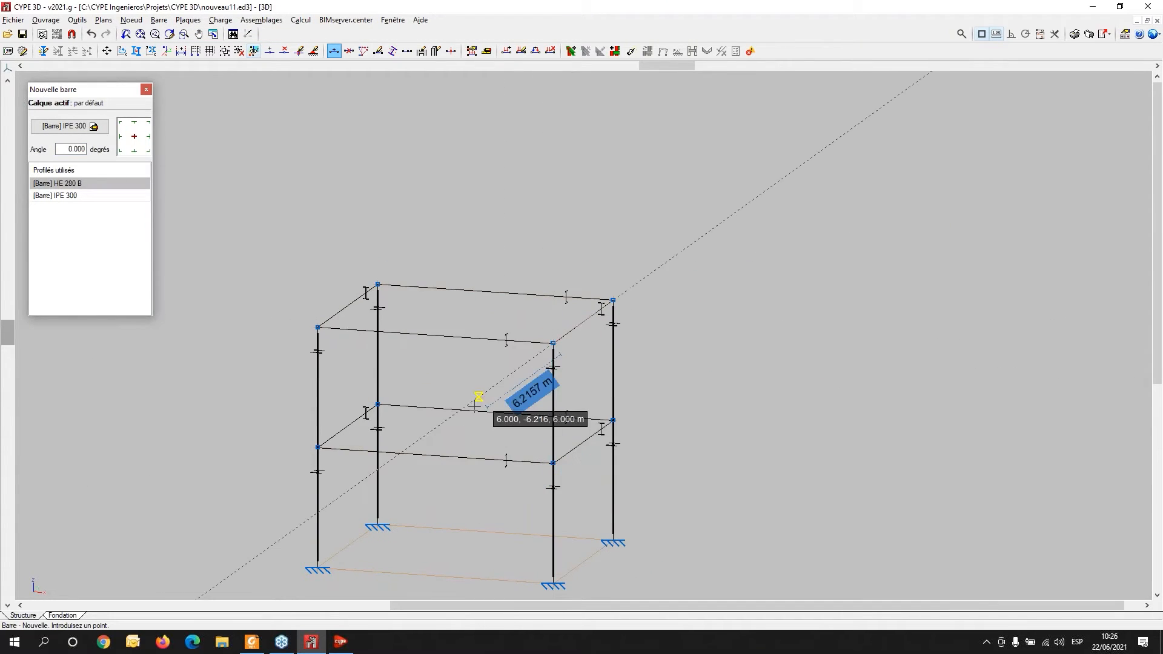
pyautogui.scroll(2, 481, 407)
pyautogui.moveTo(480, 409); pyautogui.dragTo(470, 316, button='middle')
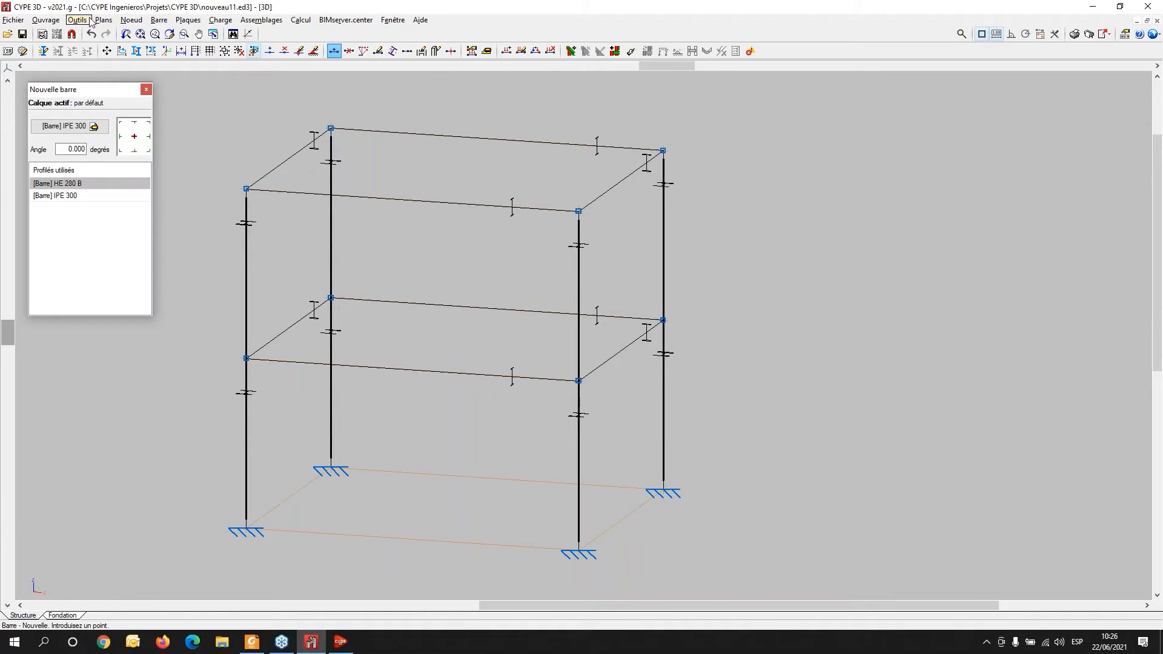
pyautogui.moveTo(475, 290); pyautogui.dragTo(463, 308, button='middle')
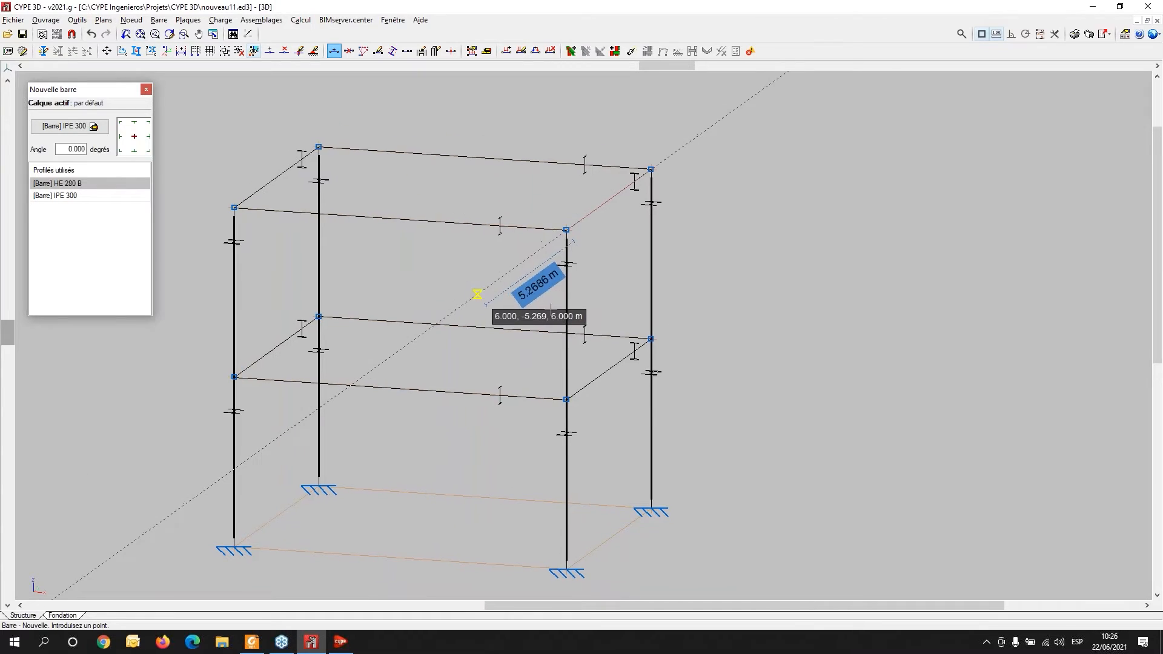
pyautogui.keyDown('shift'); pyautogui.moveTo(637, 364); pyautogui.dragTo(602, 377, button='middle'); pyautogui.keyUp('shift')
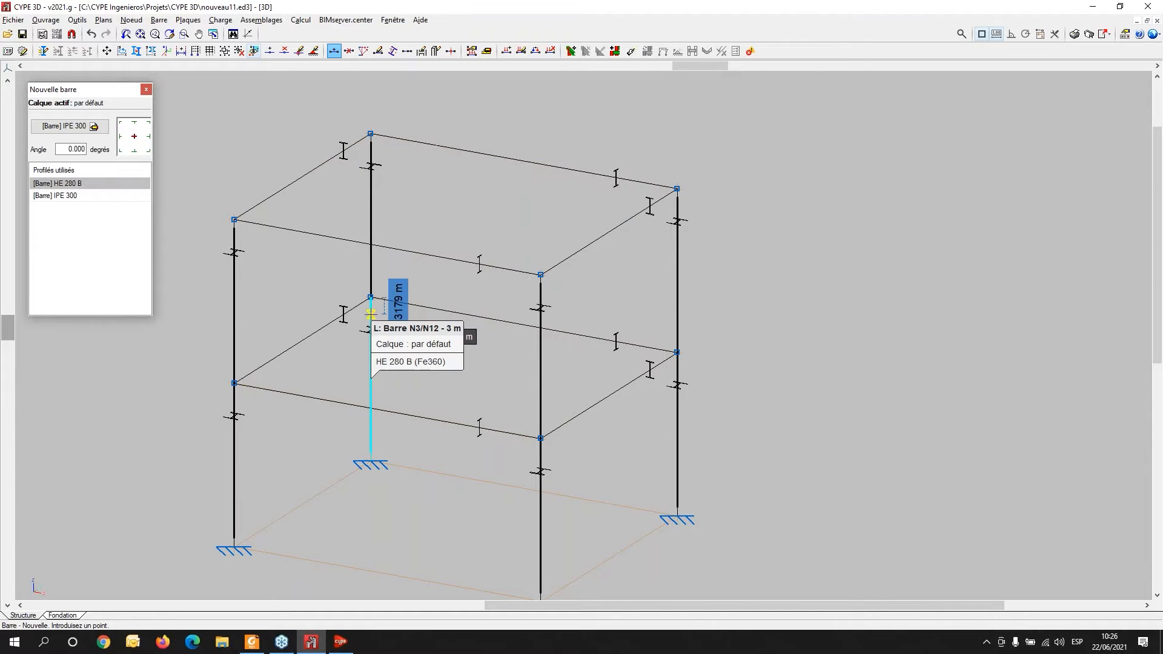
pyautogui.moveTo(413, 359); pyautogui.dragTo(479, 426, button='middle')
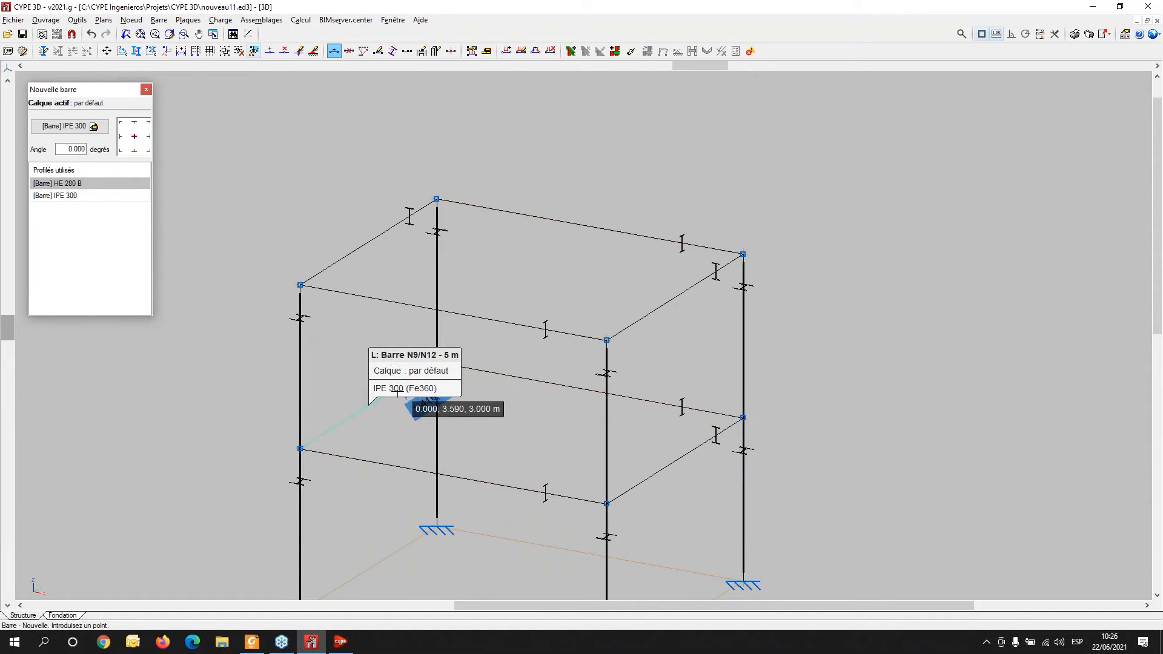
pyautogui.moveTo(397, 390); pyautogui.dragTo(370, 328, button='middle')
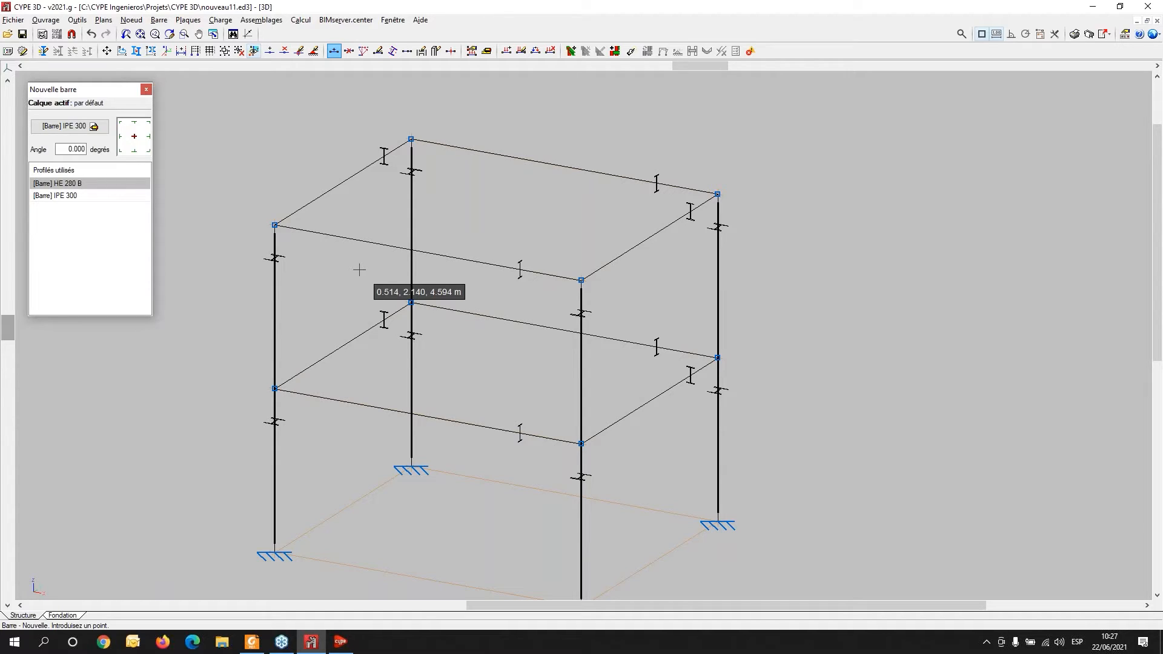
# - Hinge both ends of the upper beam N2/N4 with the Articuler extrémités command
pyautogui.click(159, 20)
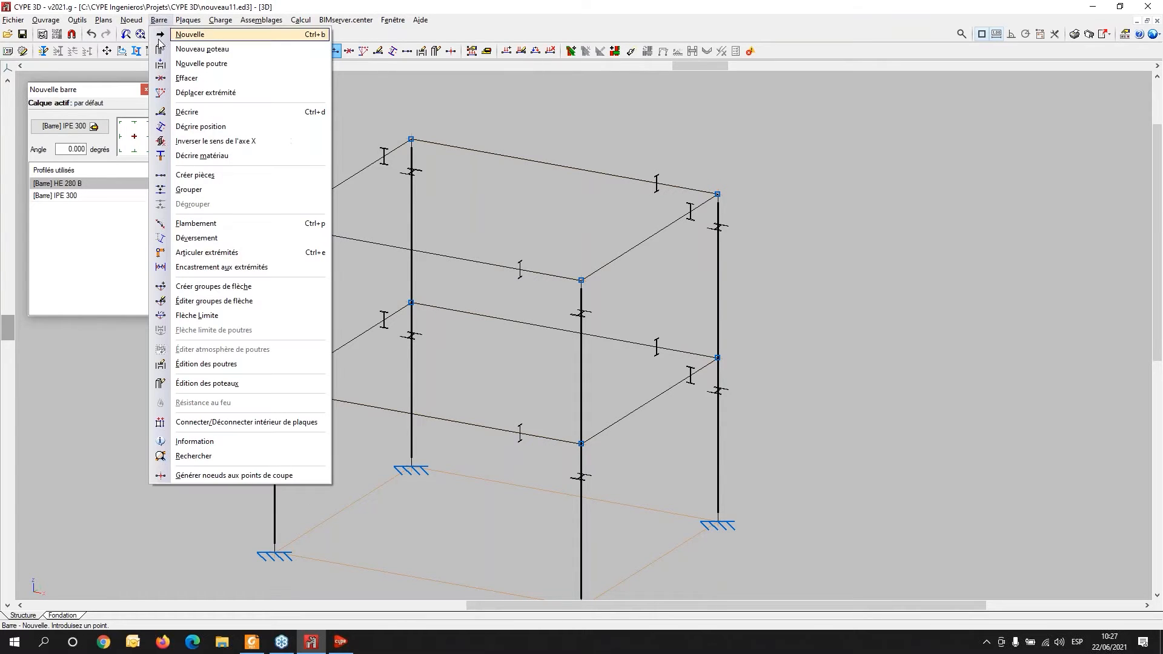
pyautogui.click(207, 253)
pyautogui.moveTo(438, 234); pyautogui.dragTo(458, 341, button='middle')
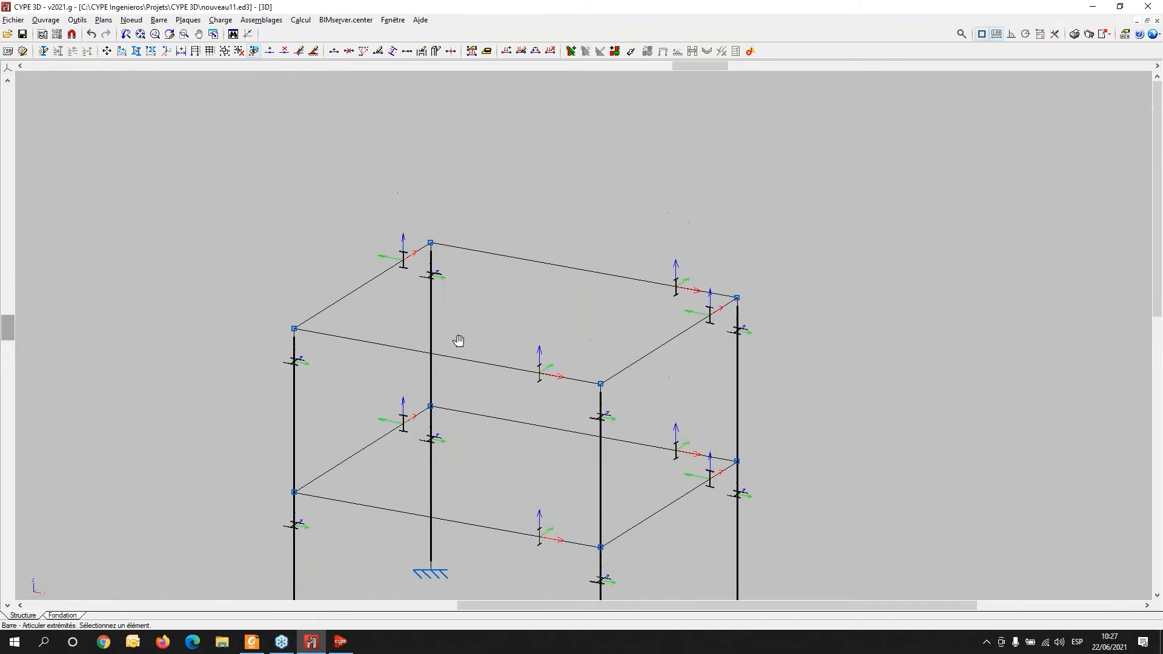
pyautogui.scroll(3, 367, 358)
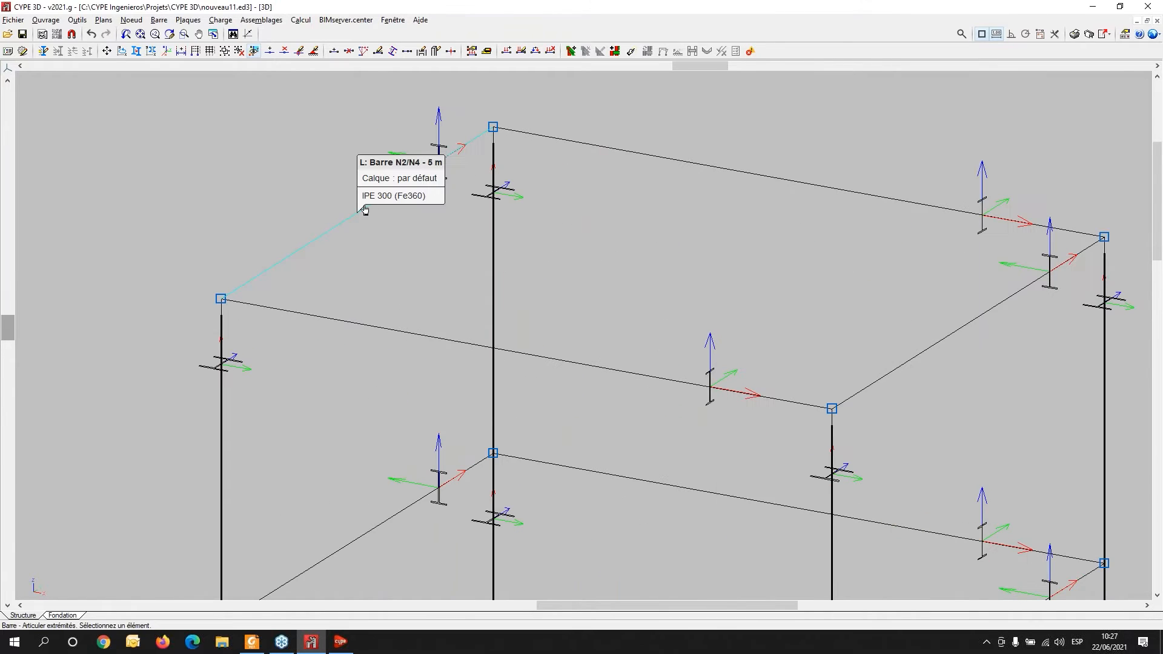
pyautogui.scroll(3, 353, 221)
pyautogui.moveTo(353, 226); pyautogui.dragTo(371, 281, button='middle')
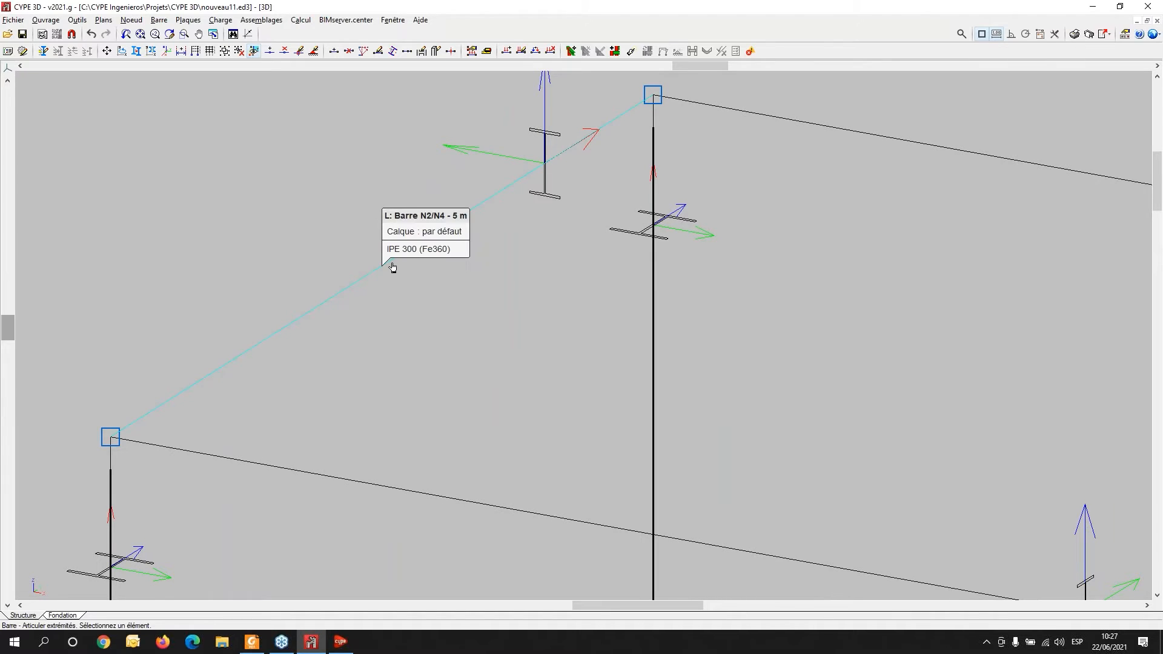
pyautogui.click(384, 267)
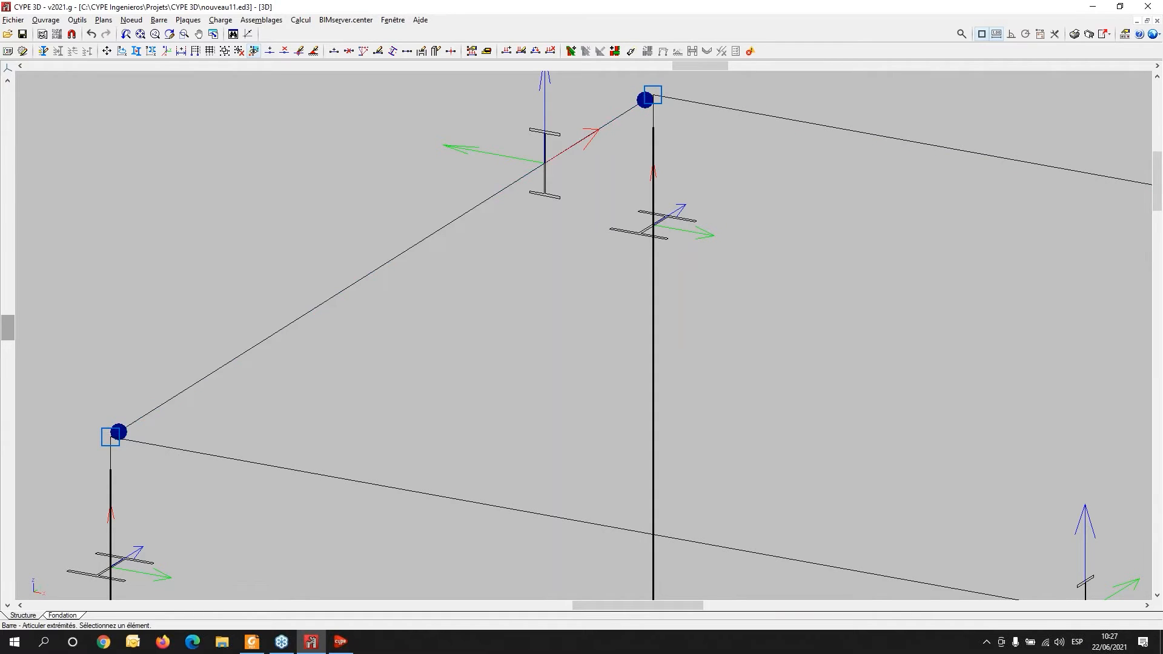
# - Toggle the end hinges of beam N2/N4 on and off individually at each end
pyautogui.scroll(-2, 369, 309)
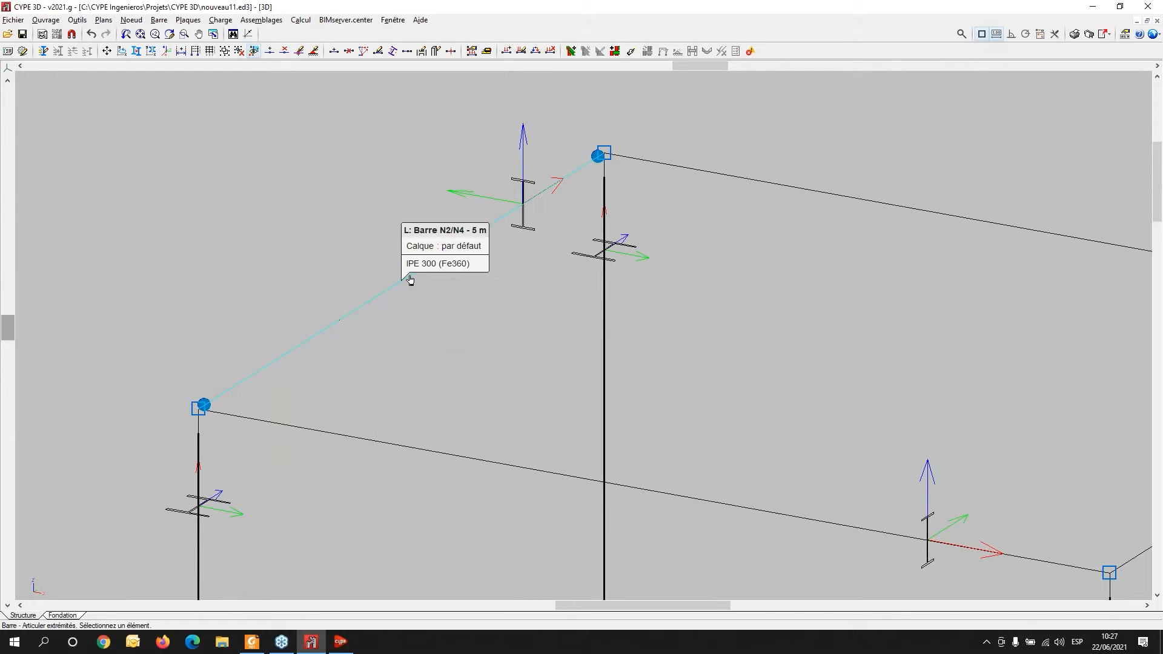
pyautogui.click(436, 280)
pyautogui.click(563, 181)
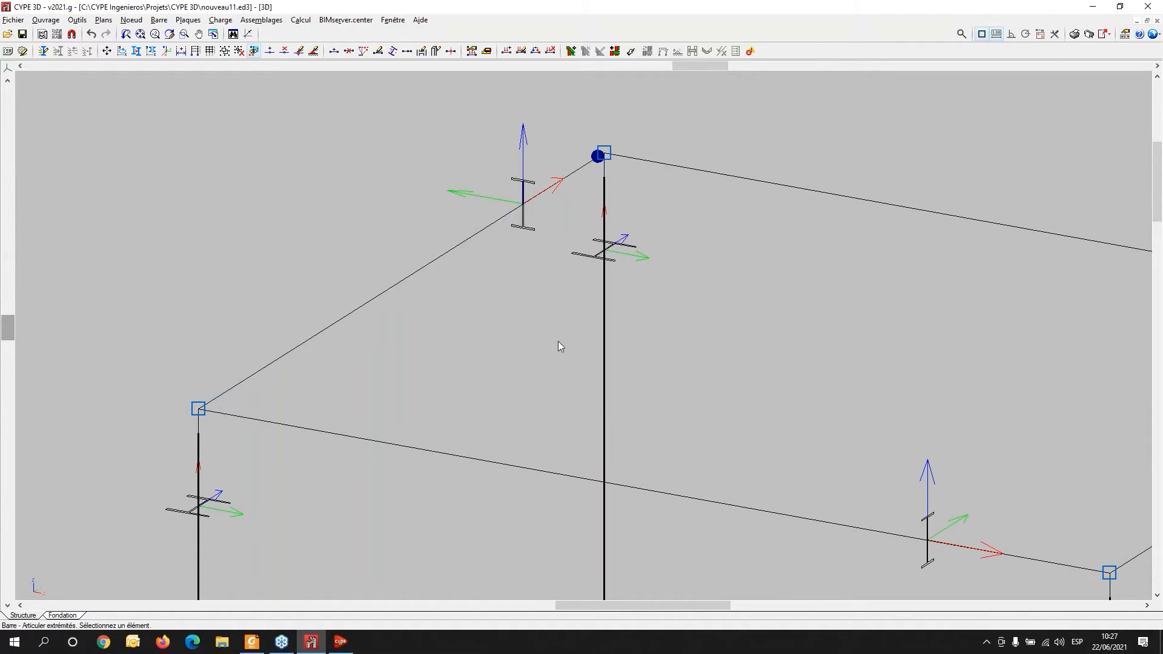
pyautogui.click(525, 204)
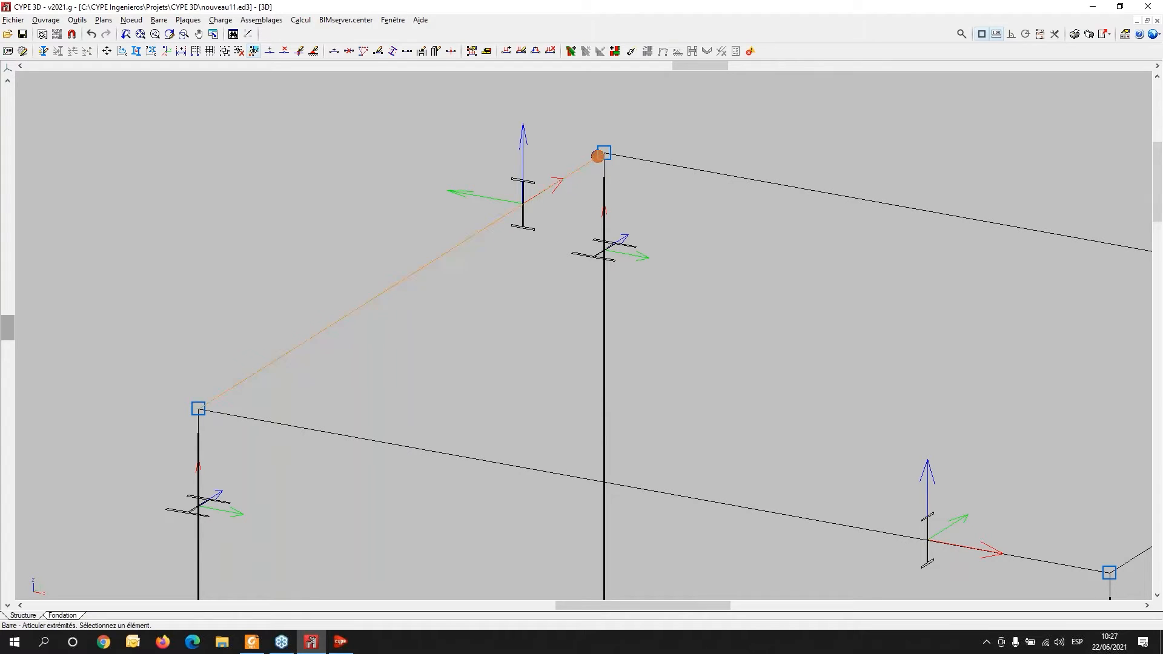
pyautogui.click(232, 391)
pyautogui.click(269, 367)
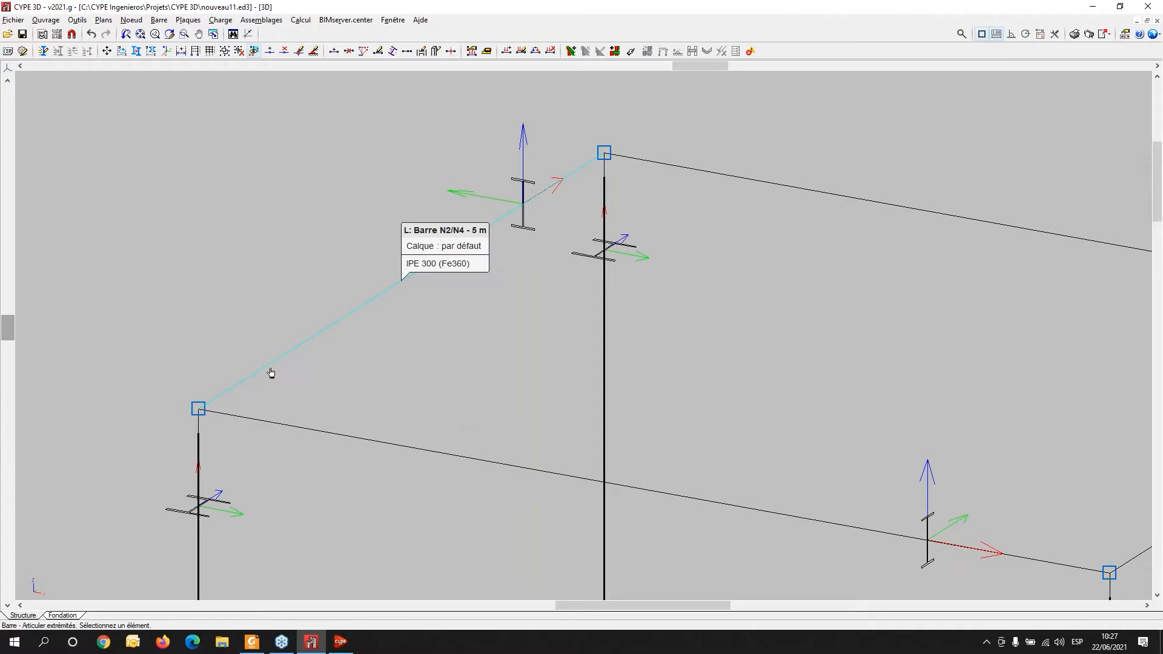
pyautogui.click(408, 274)
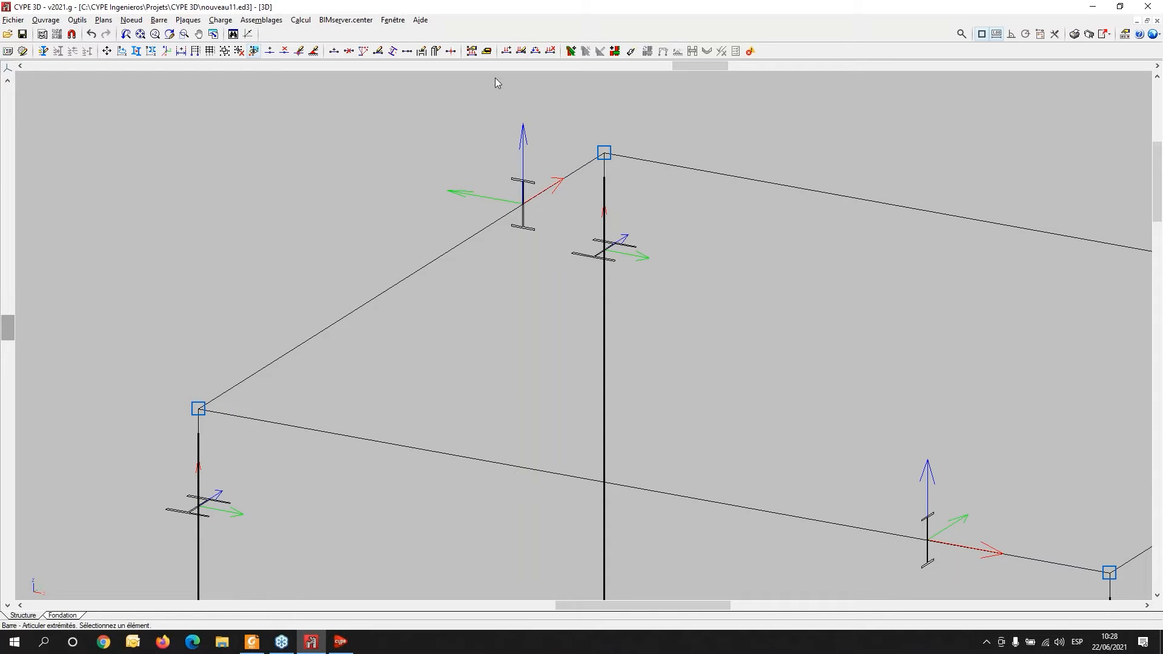
# - Apply end fixity coefficients of 1.000 in both the xy and xz planes to beam N2/N4
pyautogui.scroll(-1, 241, 173)
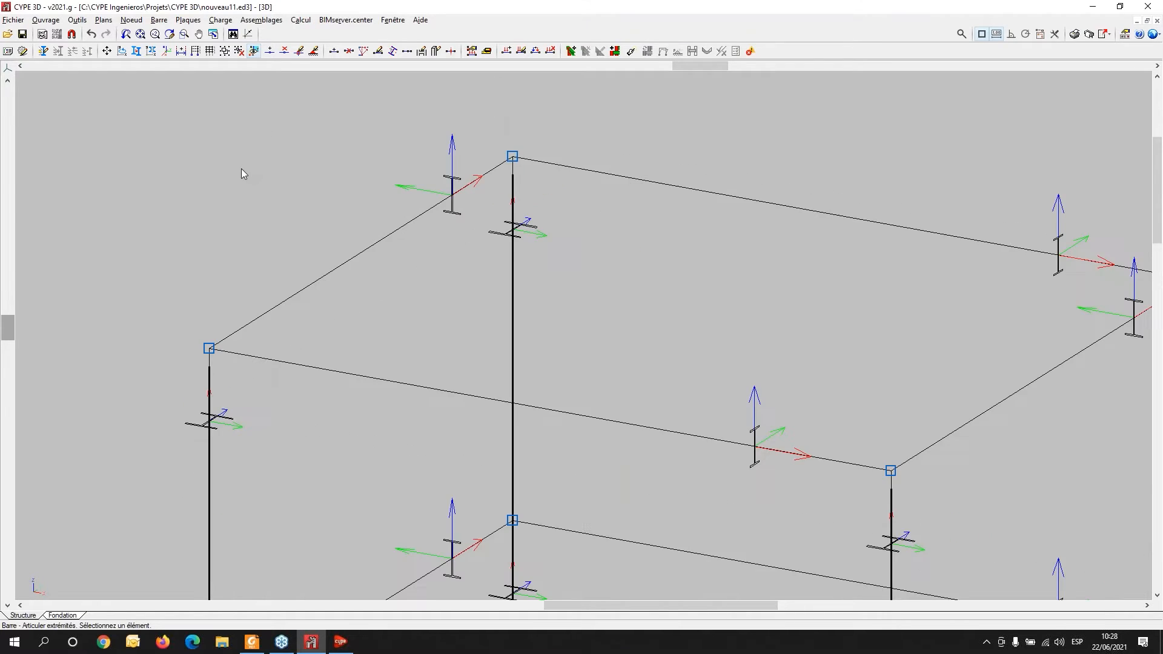
pyautogui.click(164, 25)
pyautogui.moveTo(187, 25)
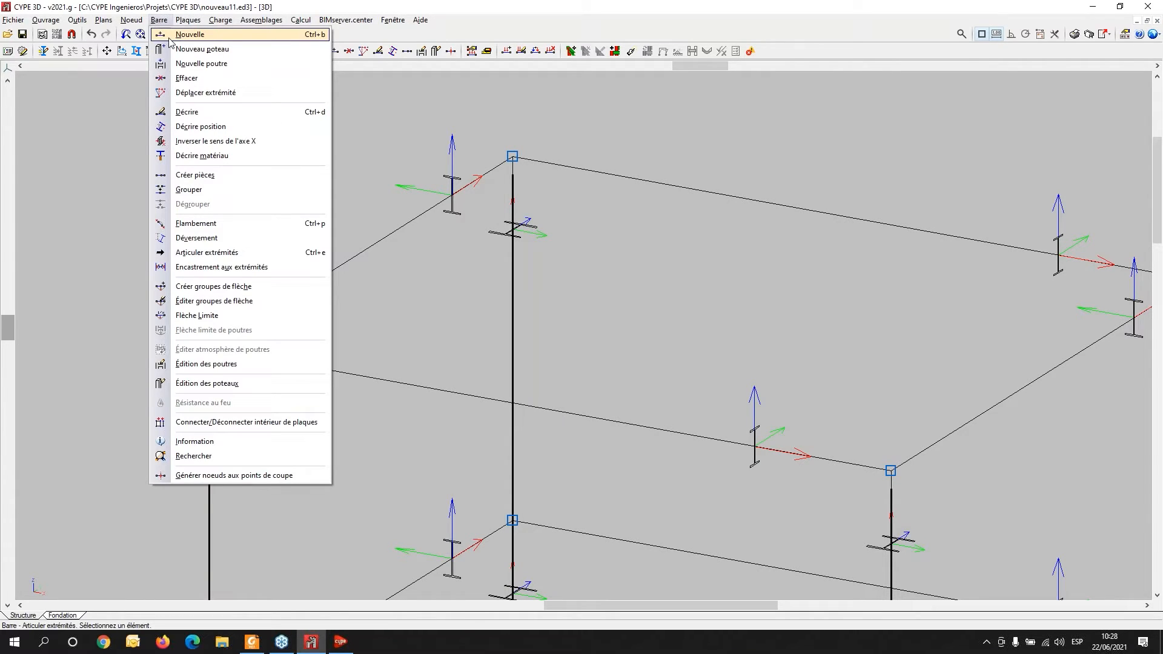
pyautogui.click(205, 268)
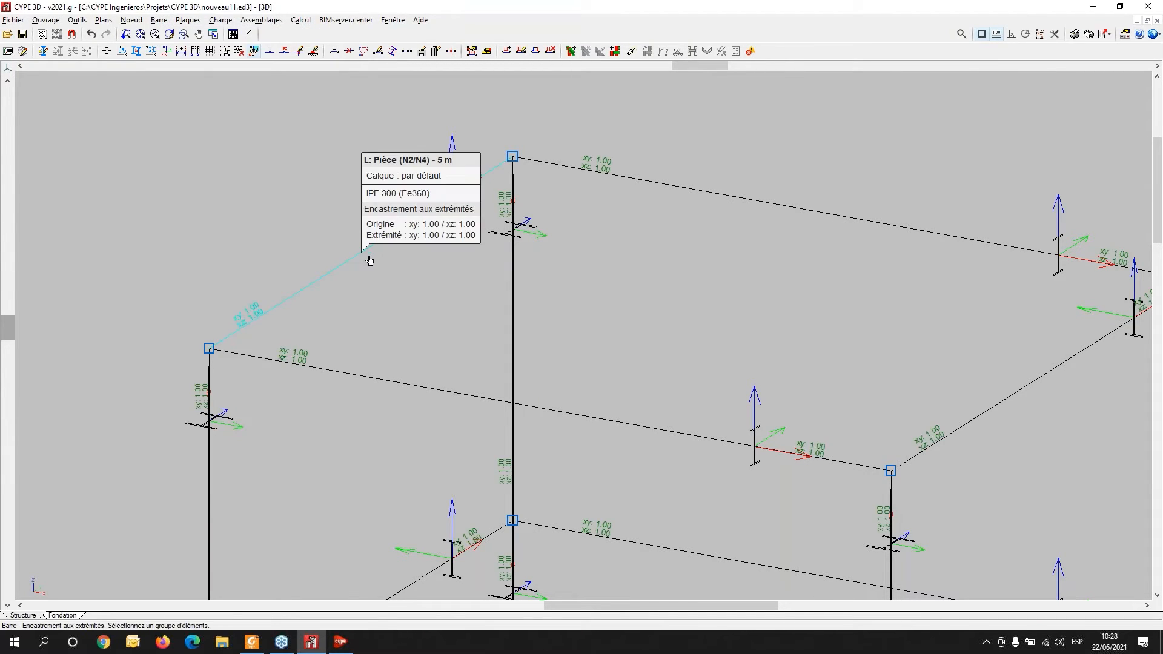
pyautogui.scroll(1, 365, 265)
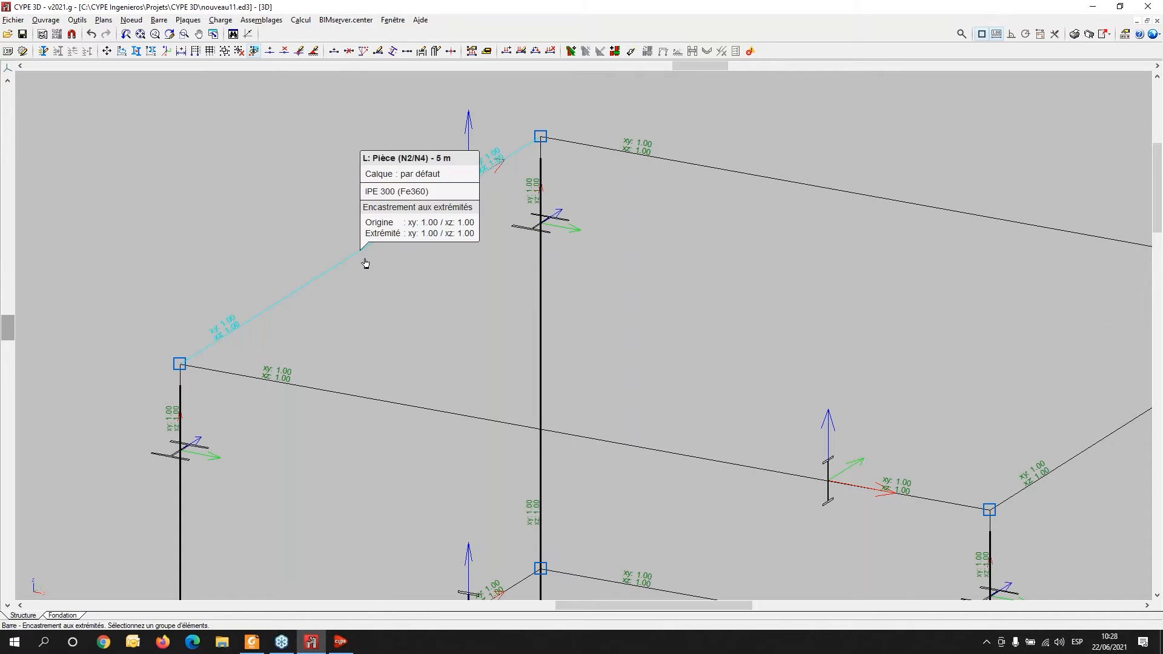
pyautogui.moveTo(372, 267); pyautogui.dragTo(381, 295, button='middle')
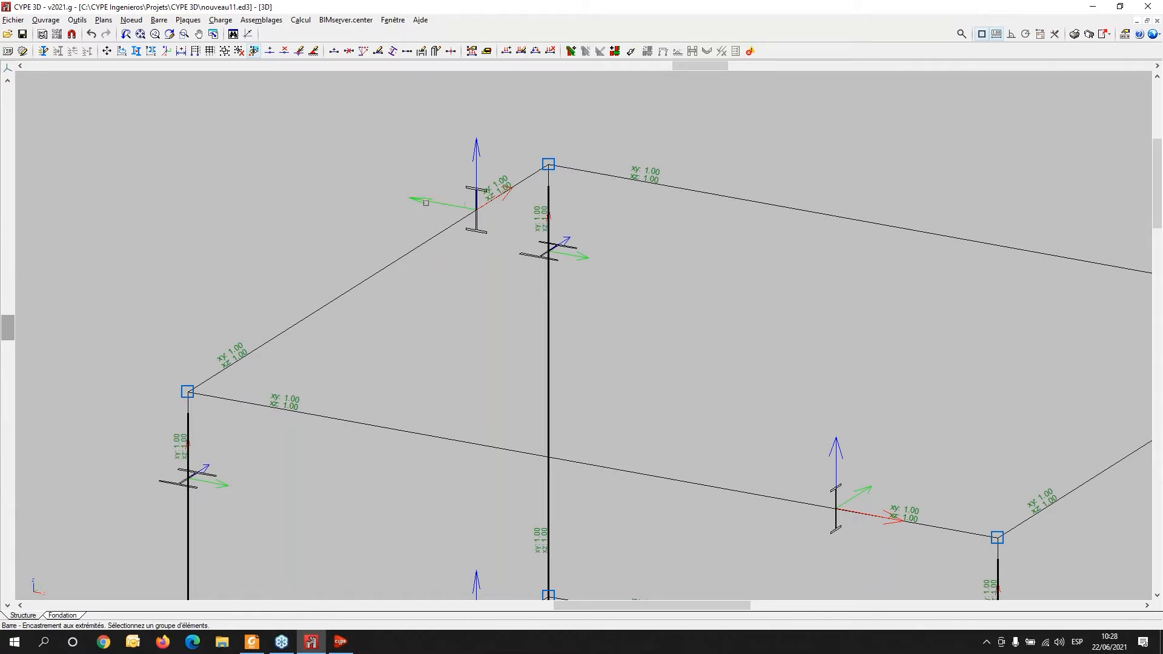
pyautogui.click(478, 202)
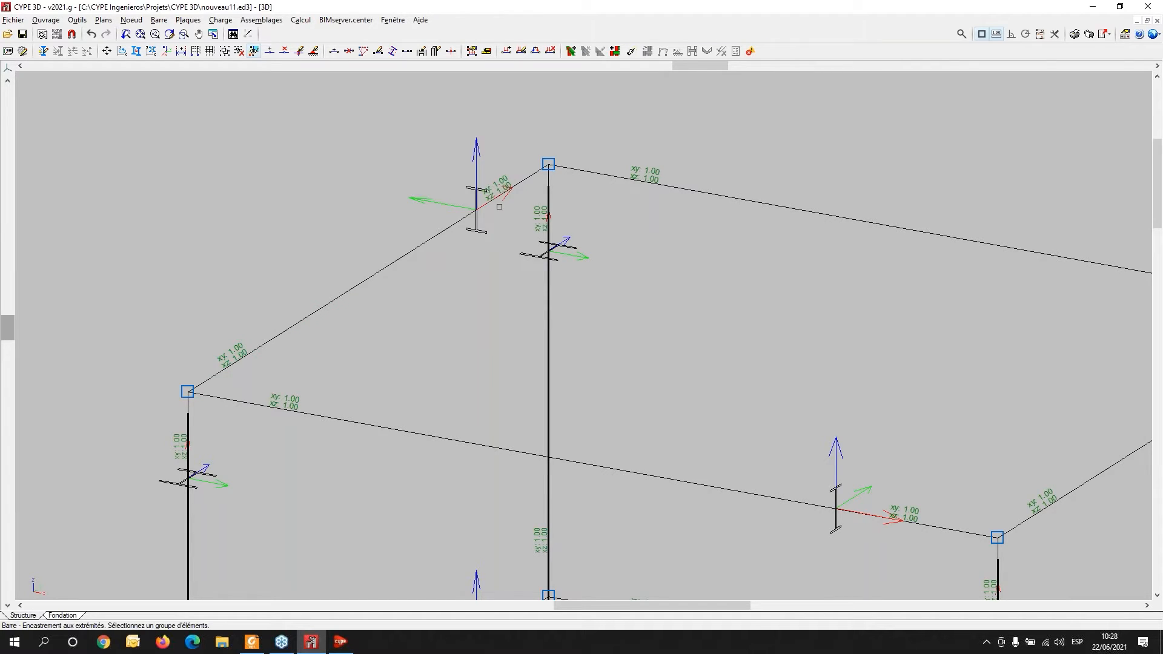
pyautogui.click(385, 273)
pyautogui.rightClick(387, 275)
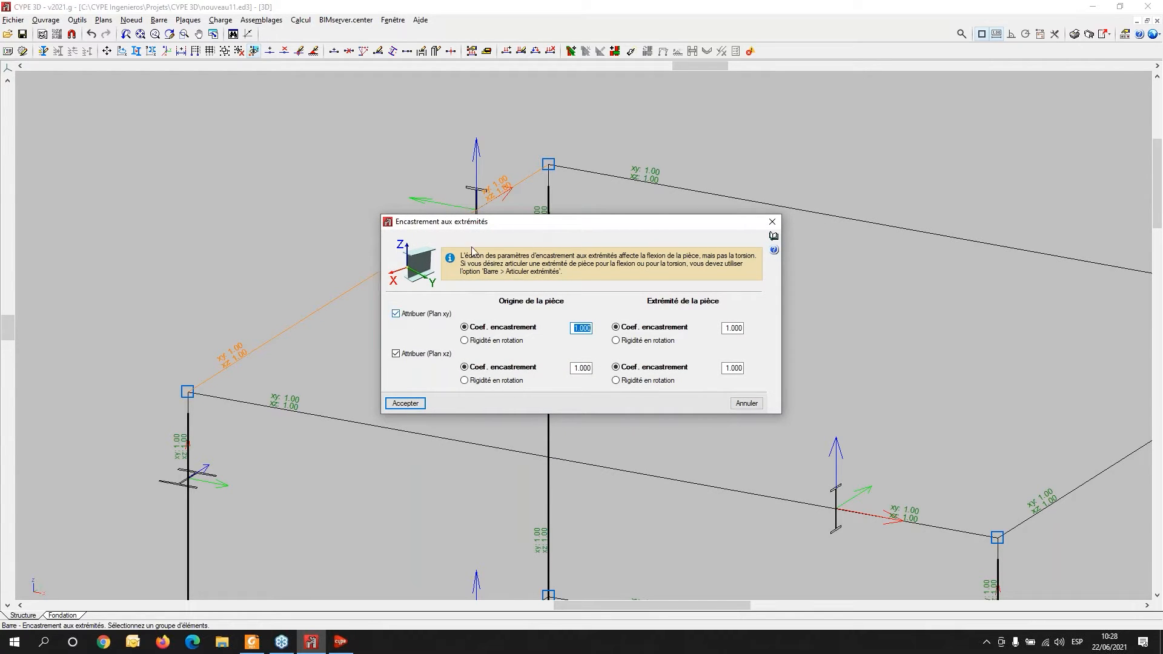
pyautogui.moveTo(514, 228); pyautogui.dragTo(660, 245)
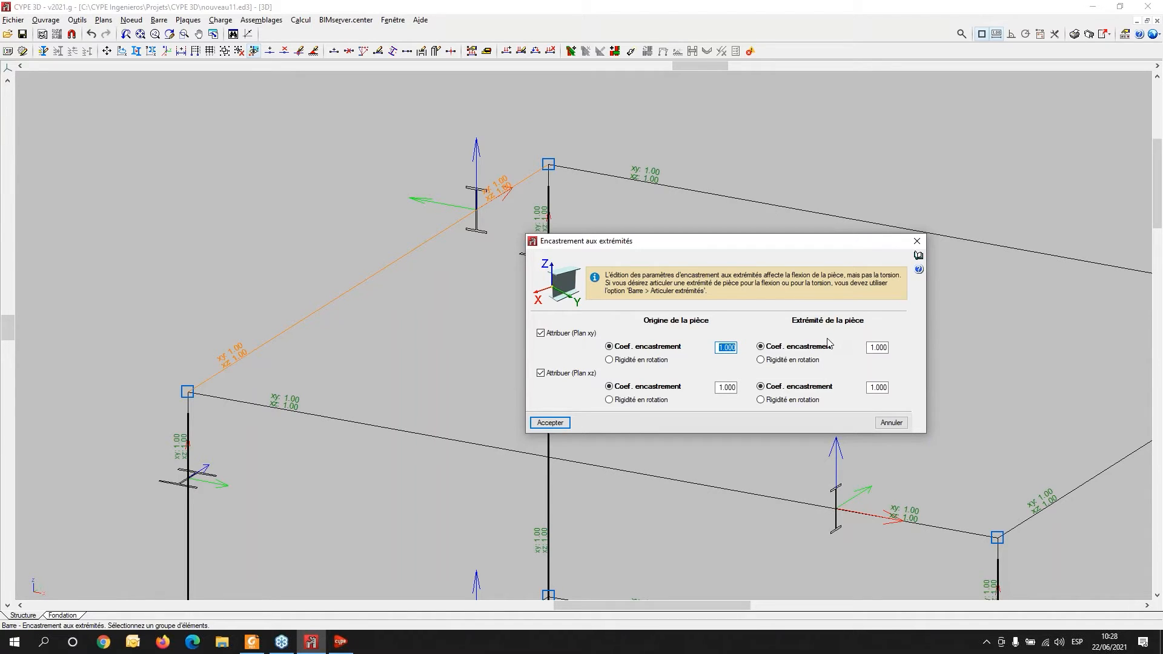
pyautogui.click(611, 361)
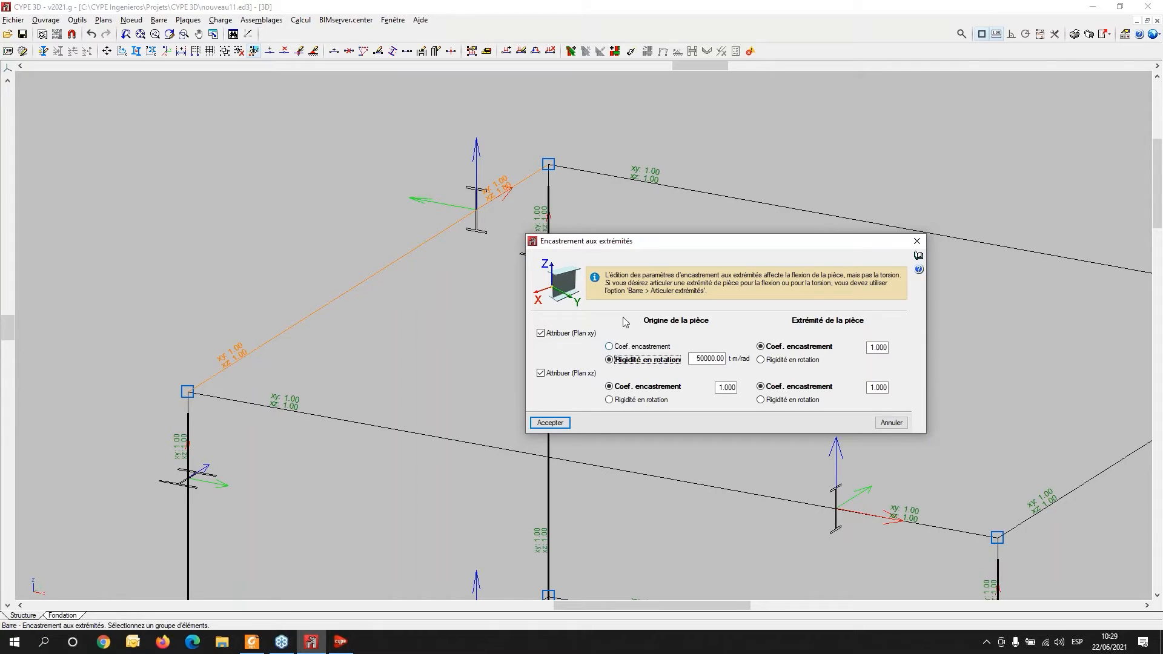
pyautogui.click(610, 348)
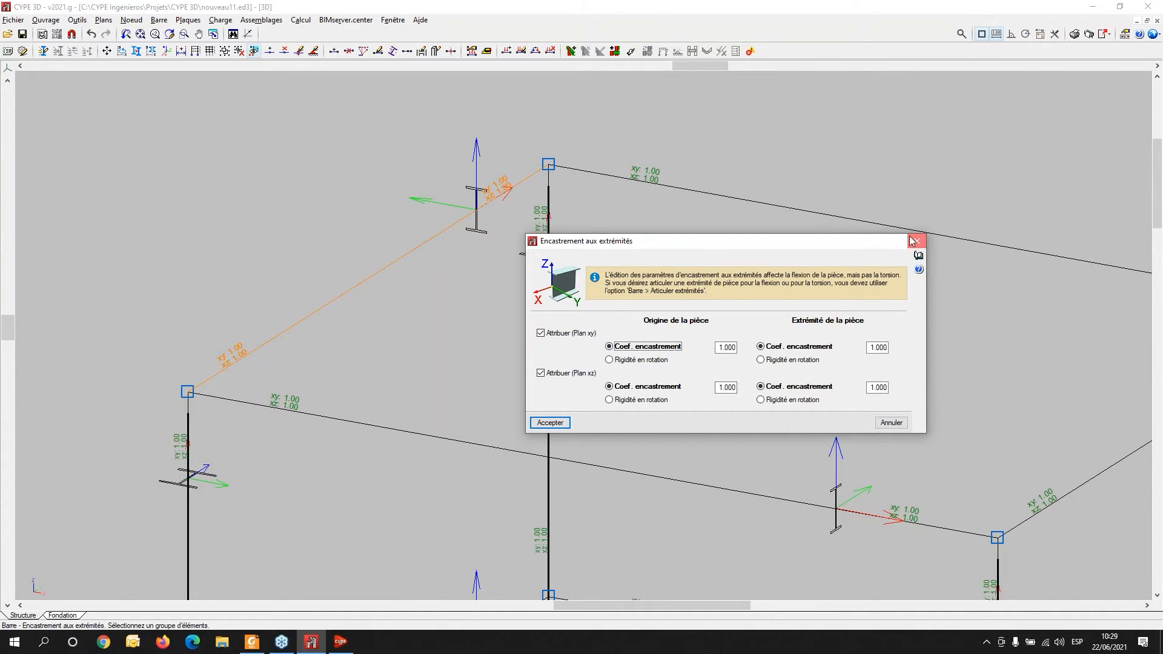
pyautogui.press('Return')
# - Hinge both ends of the upper beam N2/N4
pyautogui.scroll(-2, 297, 261)
pyautogui.click(188, 20)
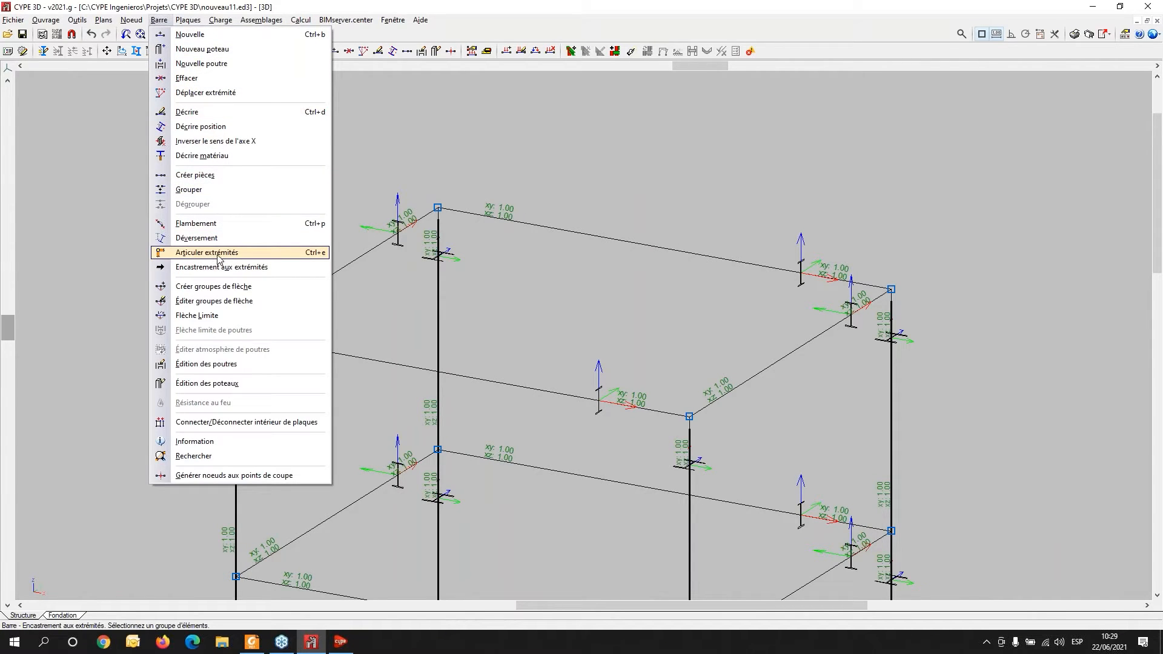
pyautogui.click(218, 254)
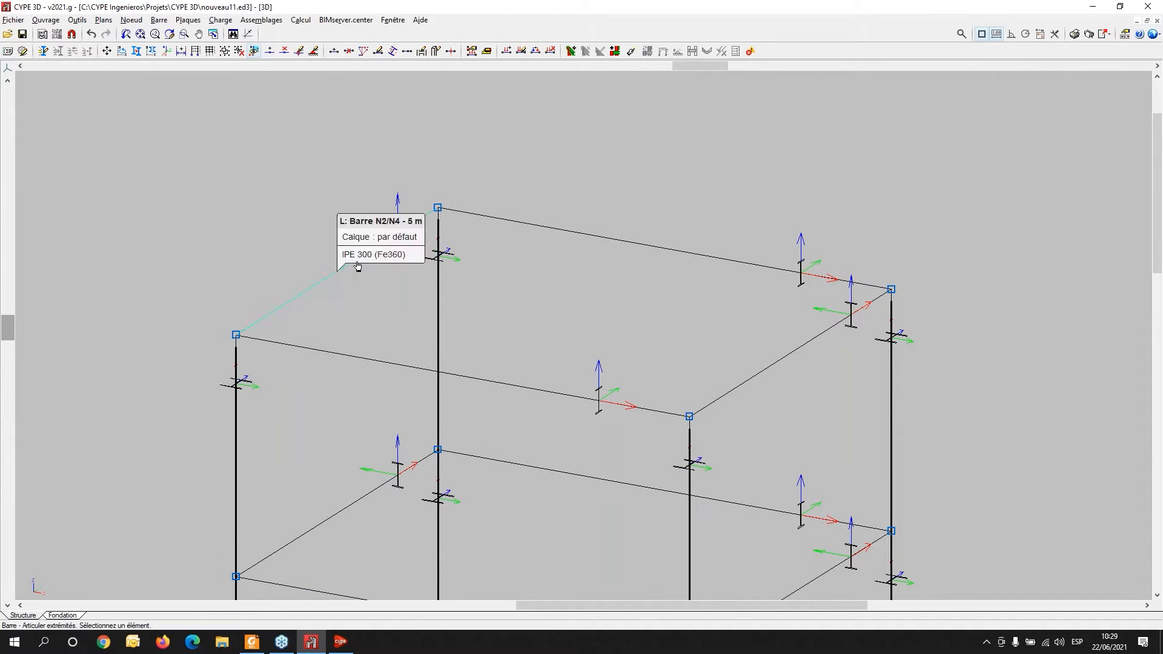
pyautogui.click(358, 265)
# - Zoom and pan around the frame to inspect the beam end releases
pyautogui.scroll(4, 323, 302)
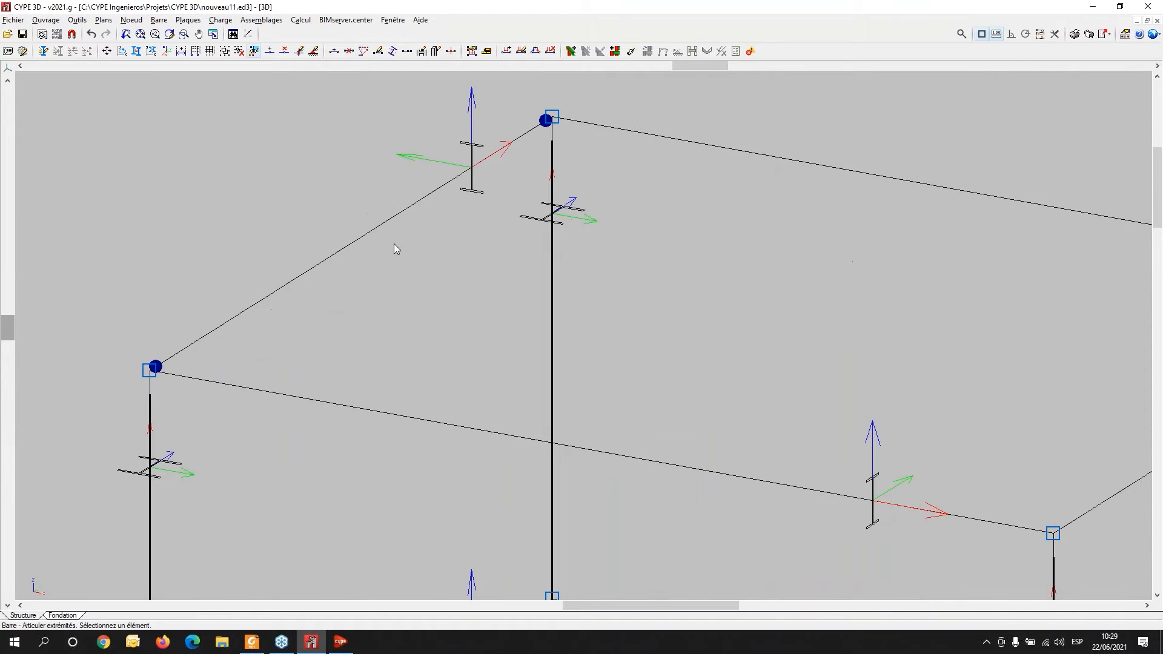
pyautogui.moveTo(424, 545); pyautogui.dragTo(480, 390, button='middle')
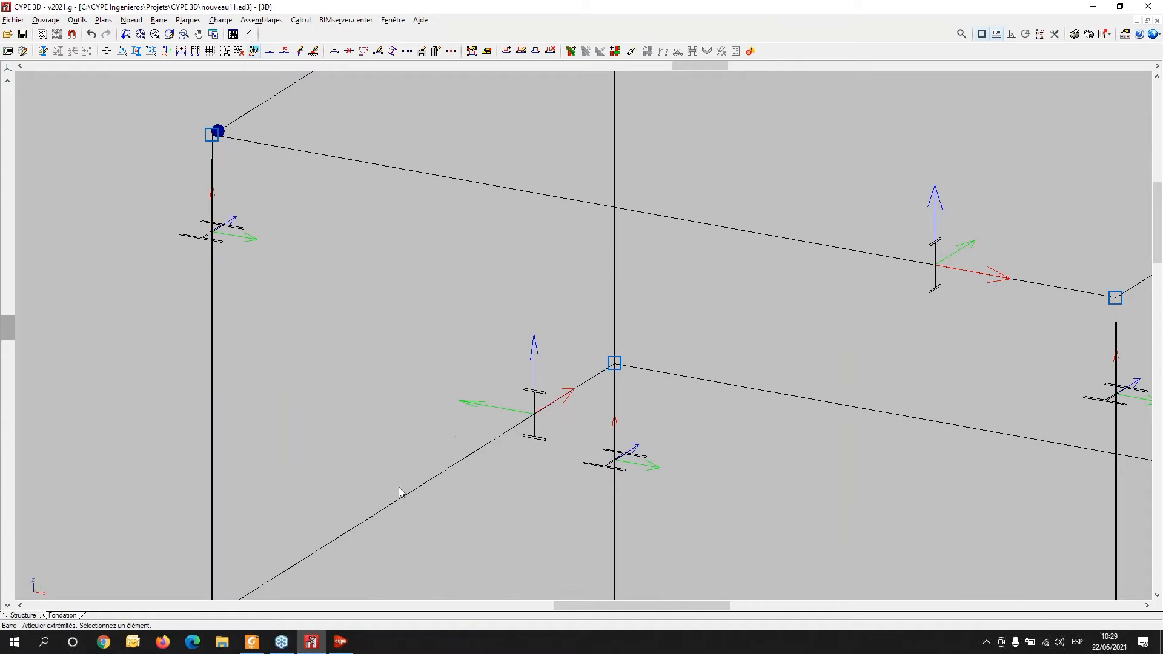
pyautogui.scroll(-4, 405, 498)
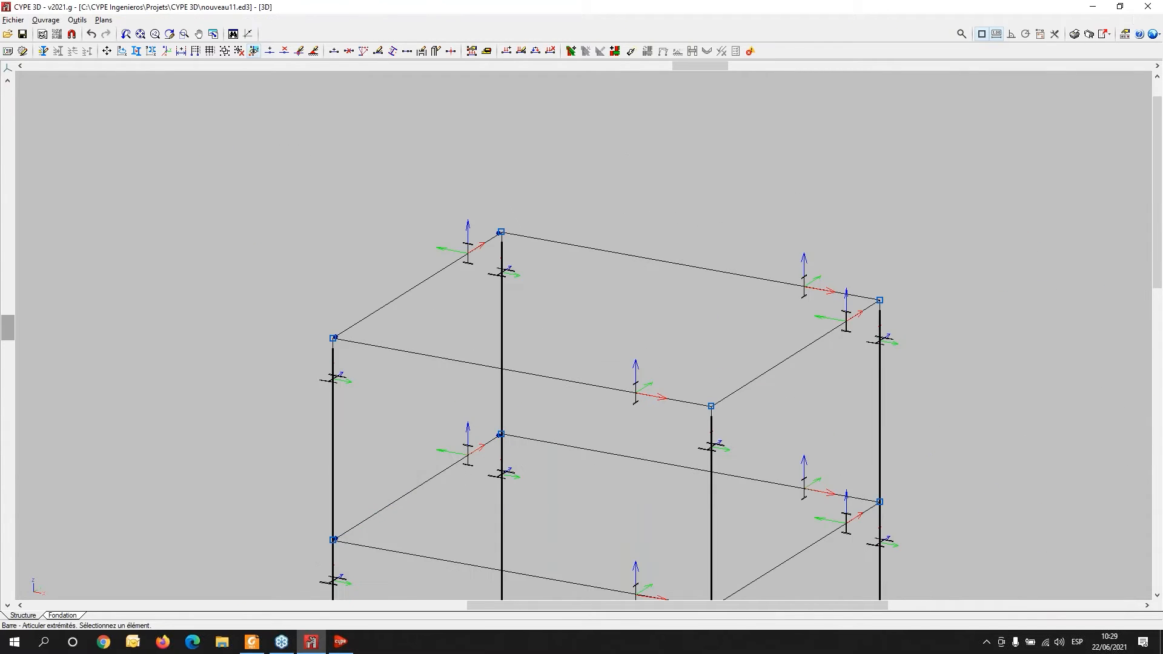
pyautogui.moveTo(405, 515); pyautogui.dragTo(397, 367, button='middle')
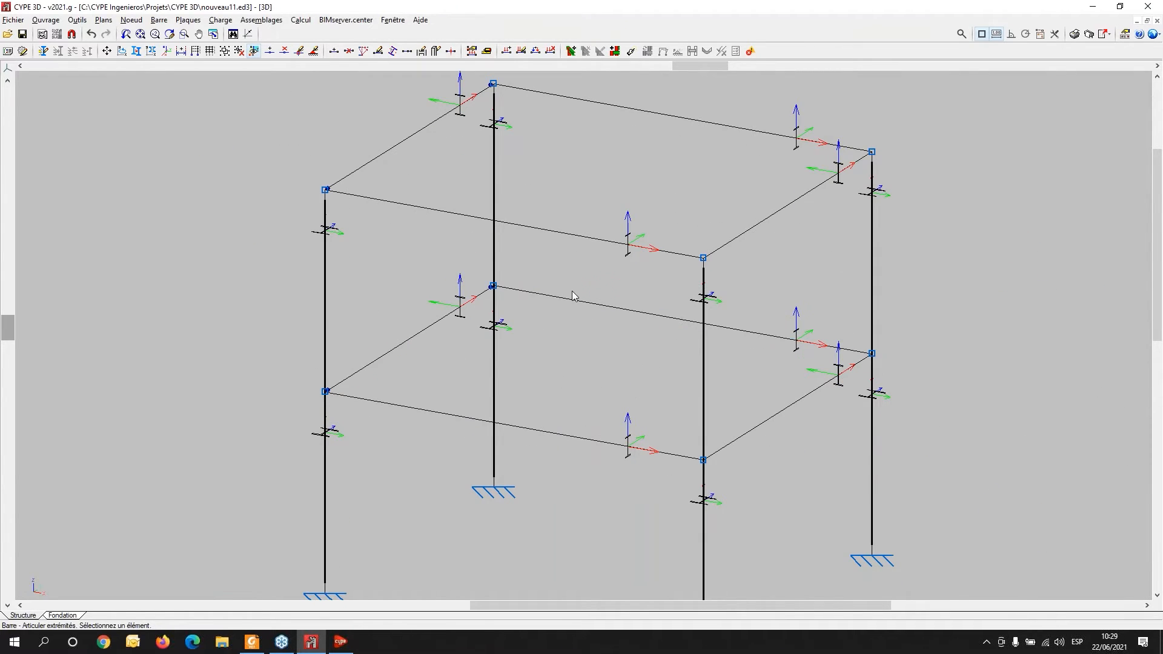
pyautogui.moveTo(572, 291); pyautogui.dragTo(462, 357, button='middle')
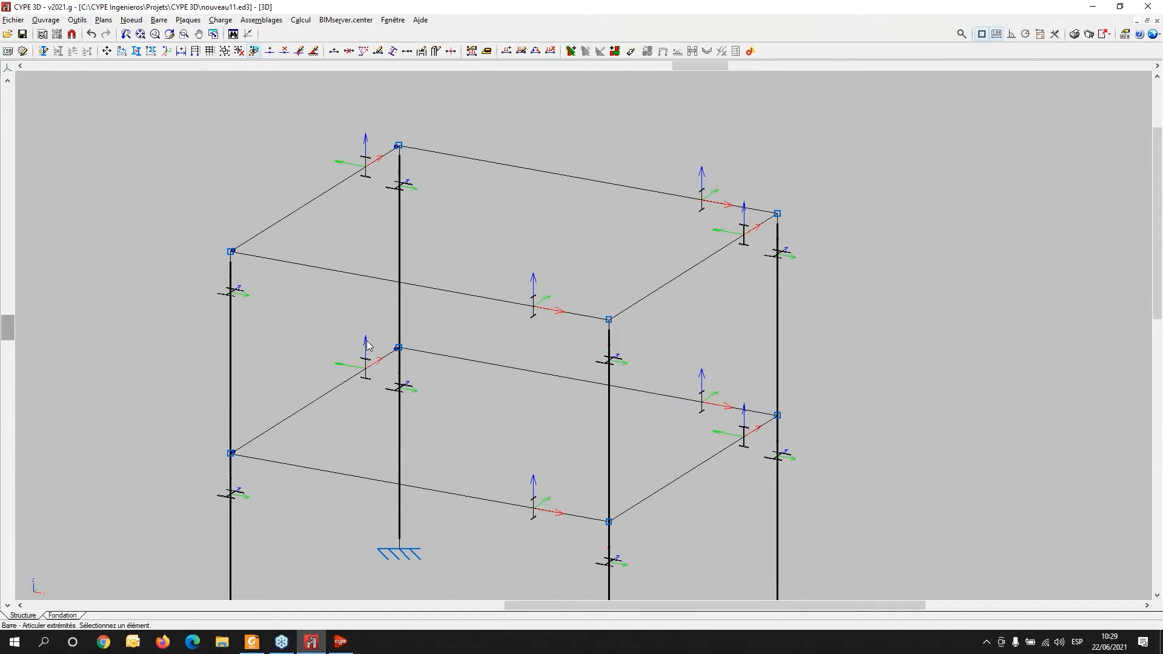
pyautogui.scroll(-3, 358, 330)
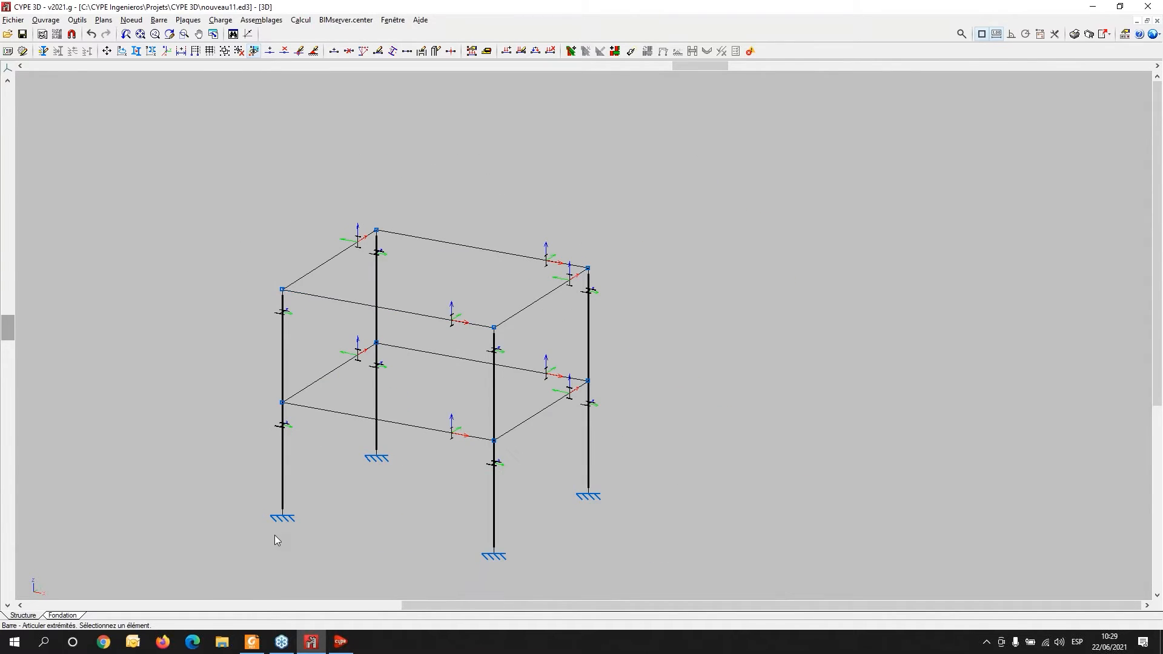
pyautogui.scroll(2, 275, 535)
pyautogui.moveTo(276, 379); pyautogui.dragTo(273, 408, button='middle')
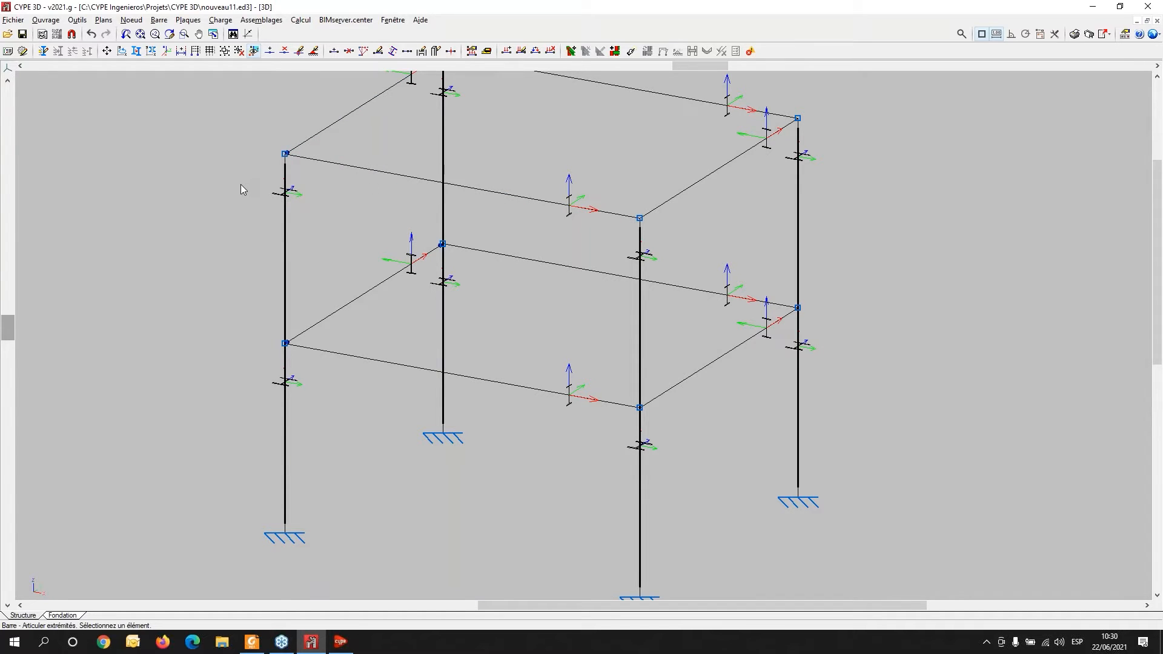
pyautogui.moveTo(444, 293); pyautogui.dragTo(401, 261, button='middle')
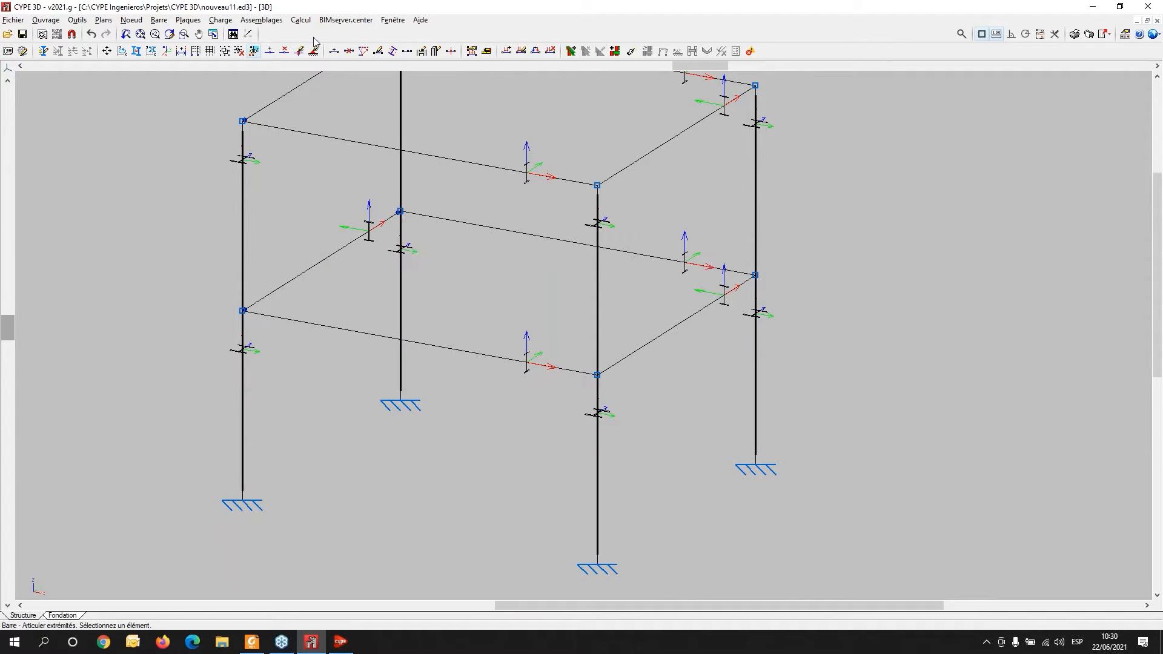
# - Insert a new node on beam N9/N10 at a distance of 2 m from node N9
pyautogui.click(132, 20)
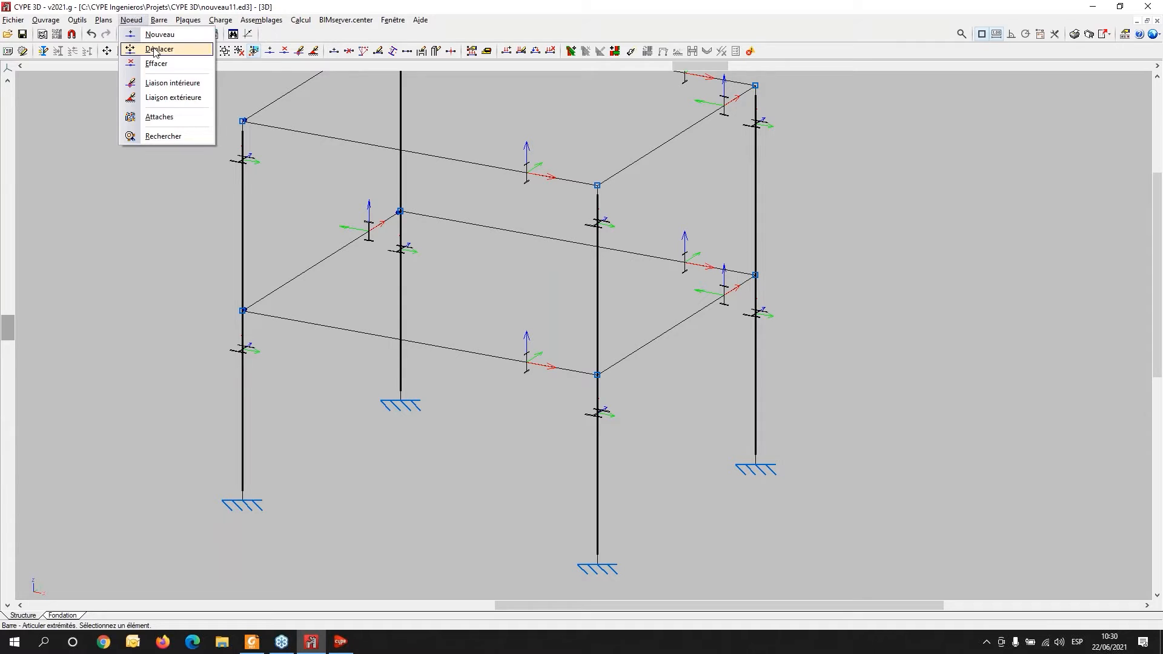
pyautogui.click(168, 38)
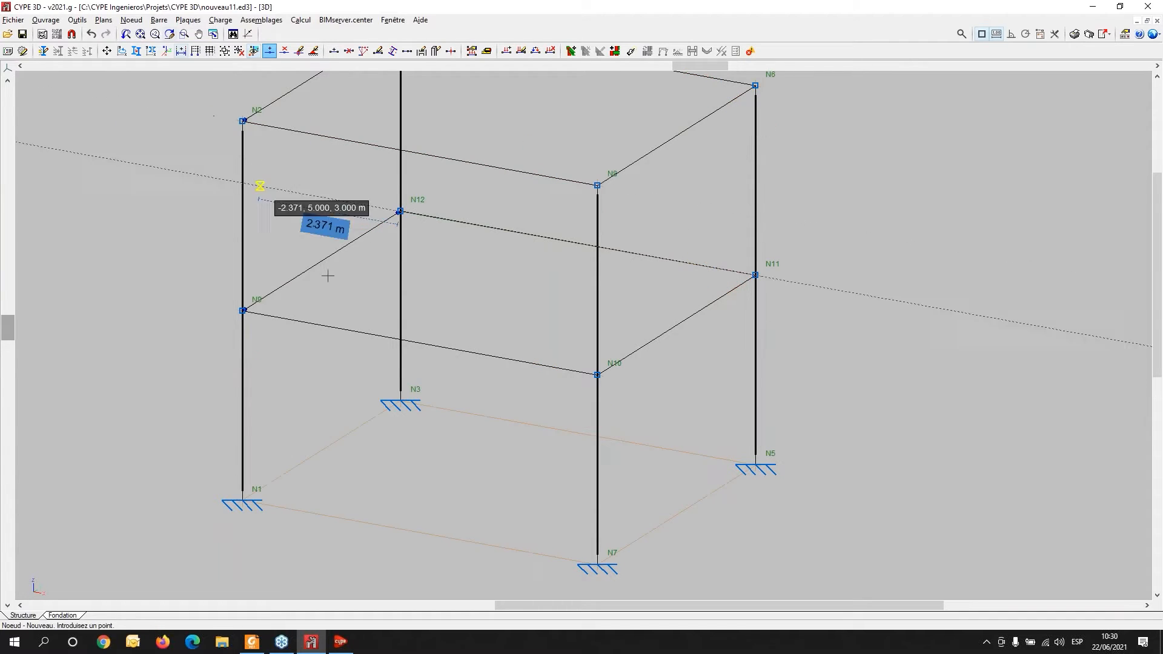
pyautogui.click(350, 330)
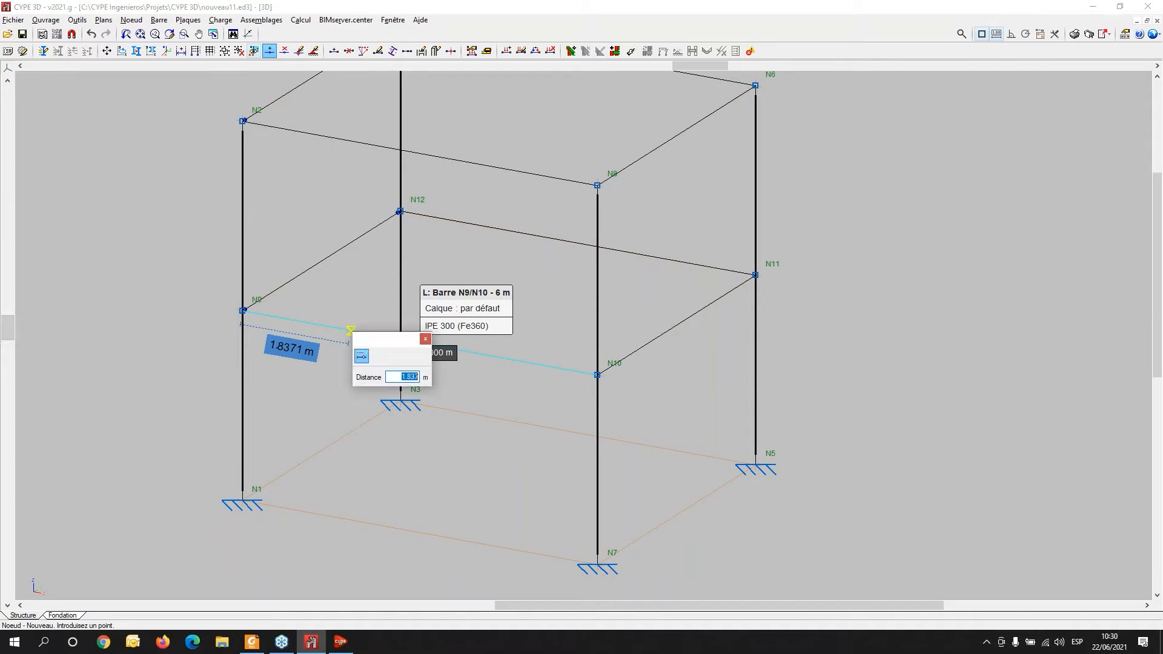
pyautogui.write('2')
pyautogui.press('Return')
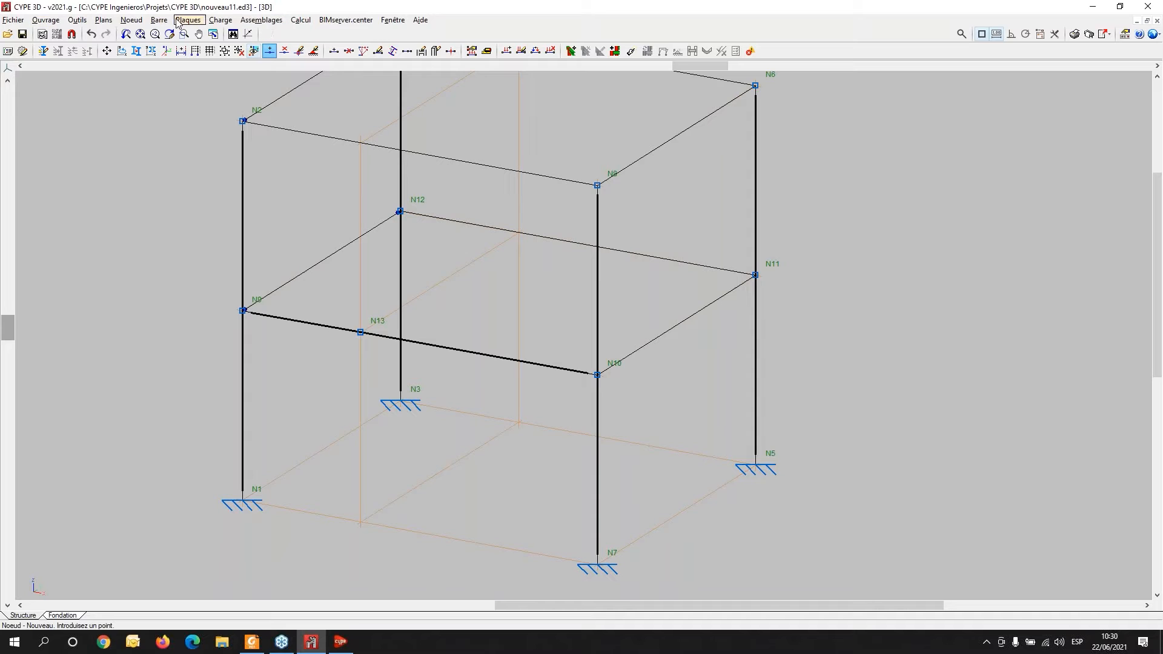
# - Describe the bar on beam N9/N10 to check its piece definition
pyautogui.click(132, 20)
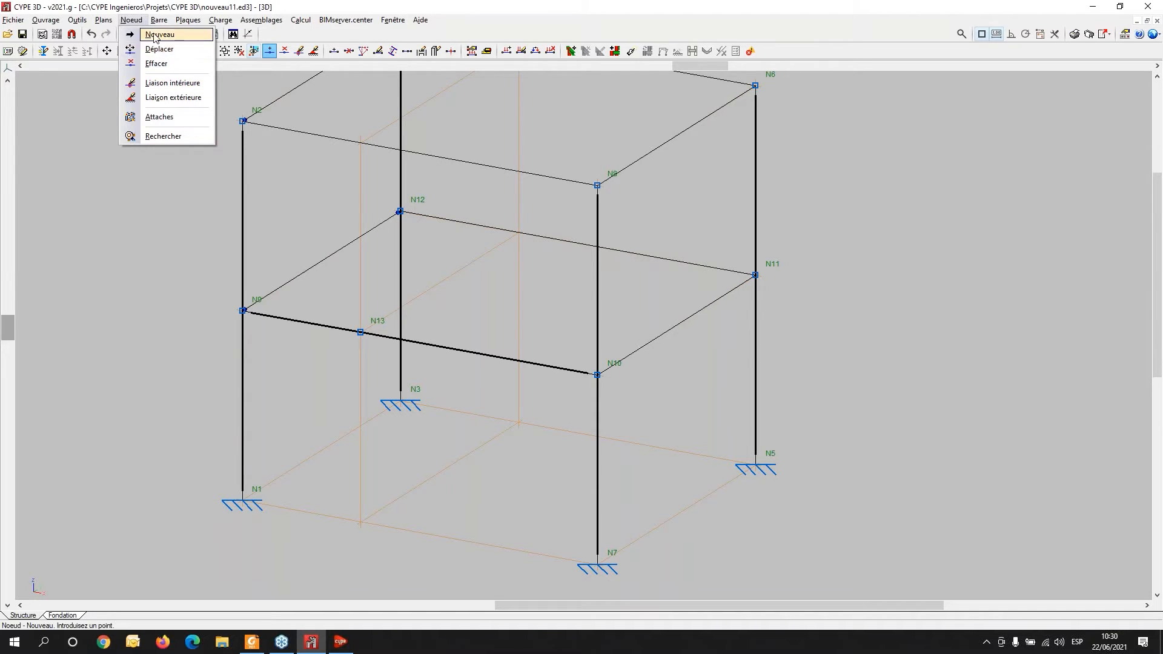
pyautogui.moveTo(159, 20)
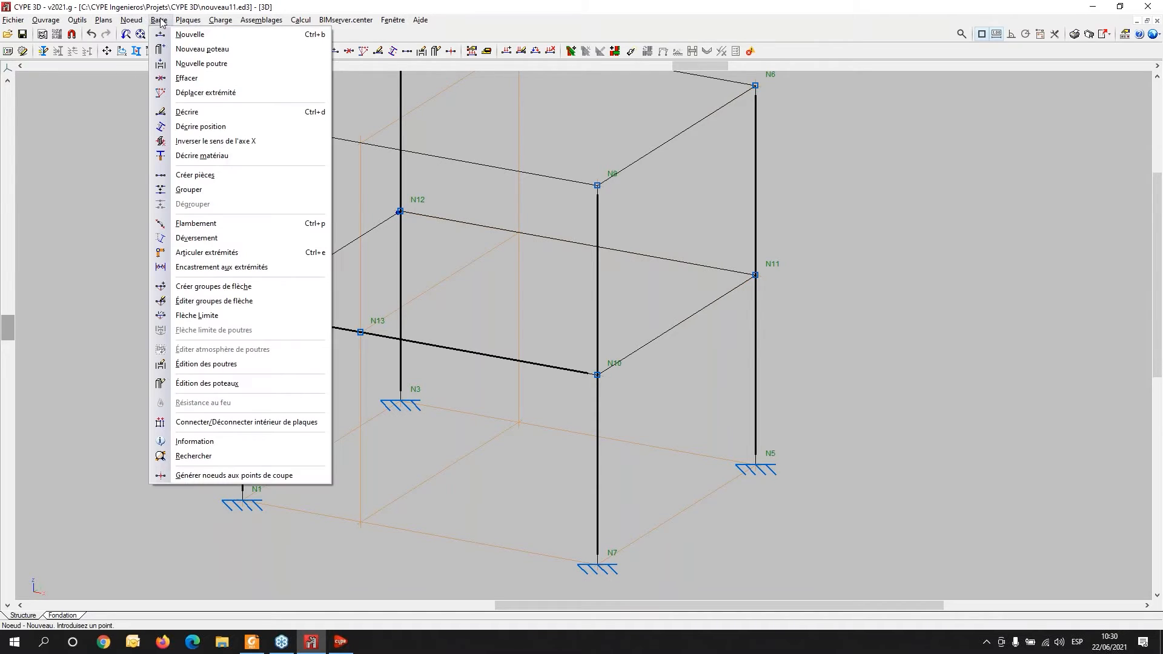
pyautogui.click(189, 113)
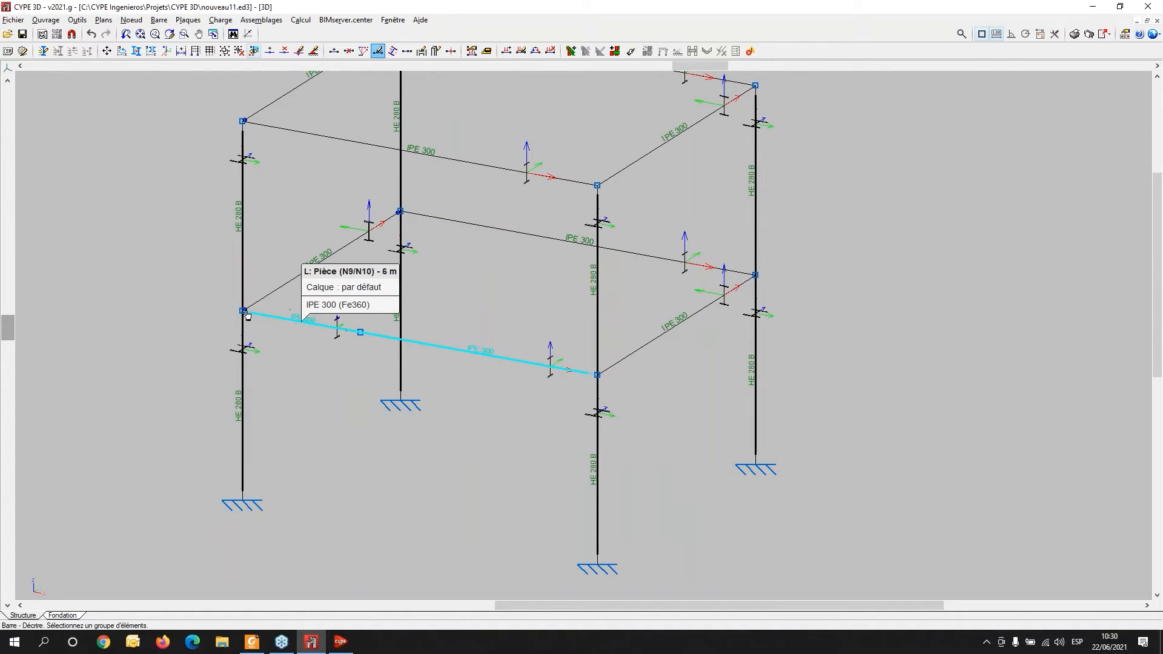
# - Create a single piece along beam N9/N10 by selecting its bars on both sides of node N13
pyautogui.click(158, 21)
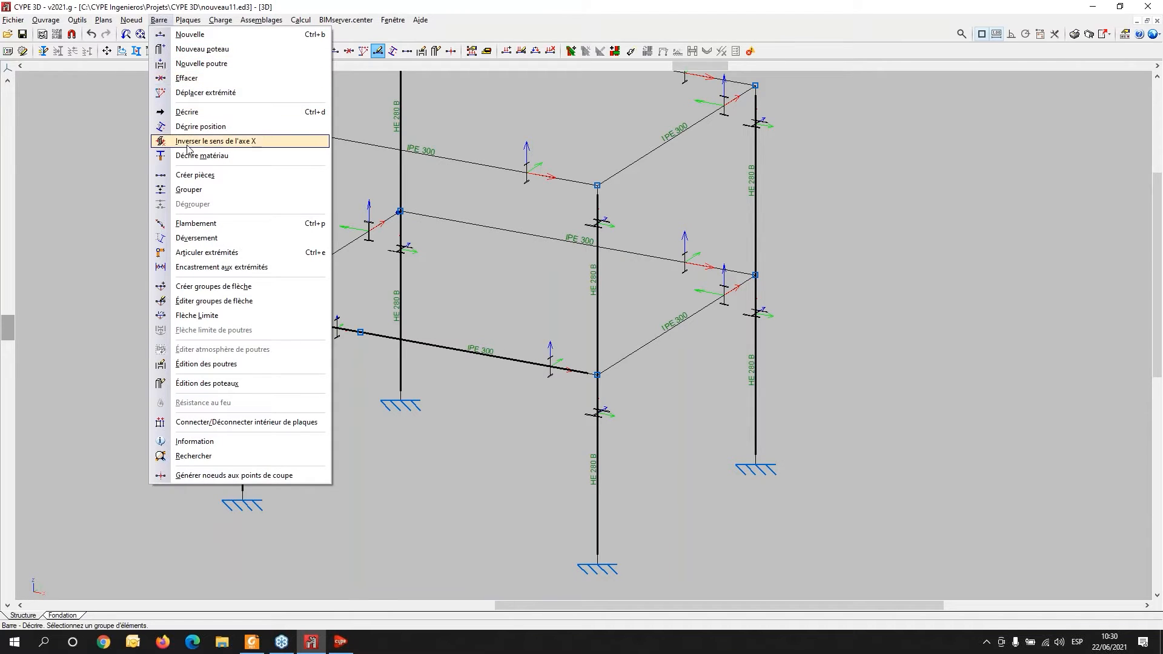
pyautogui.click(218, 176)
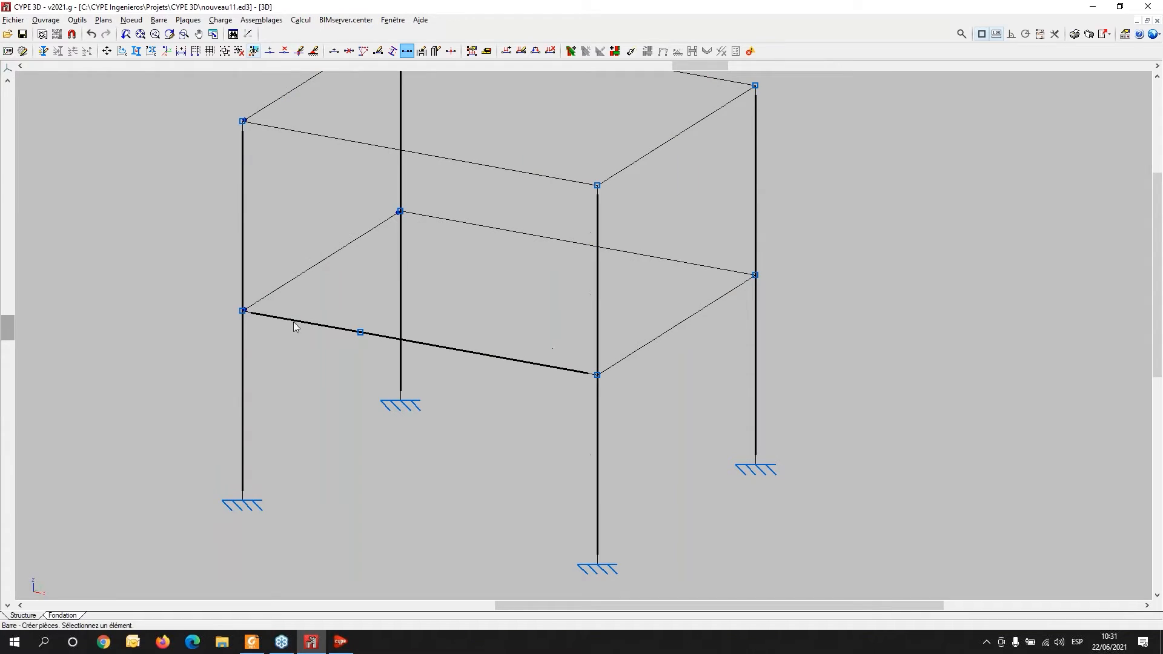
pyautogui.click(243, 312)
pyautogui.click(358, 338)
pyautogui.click(535, 345)
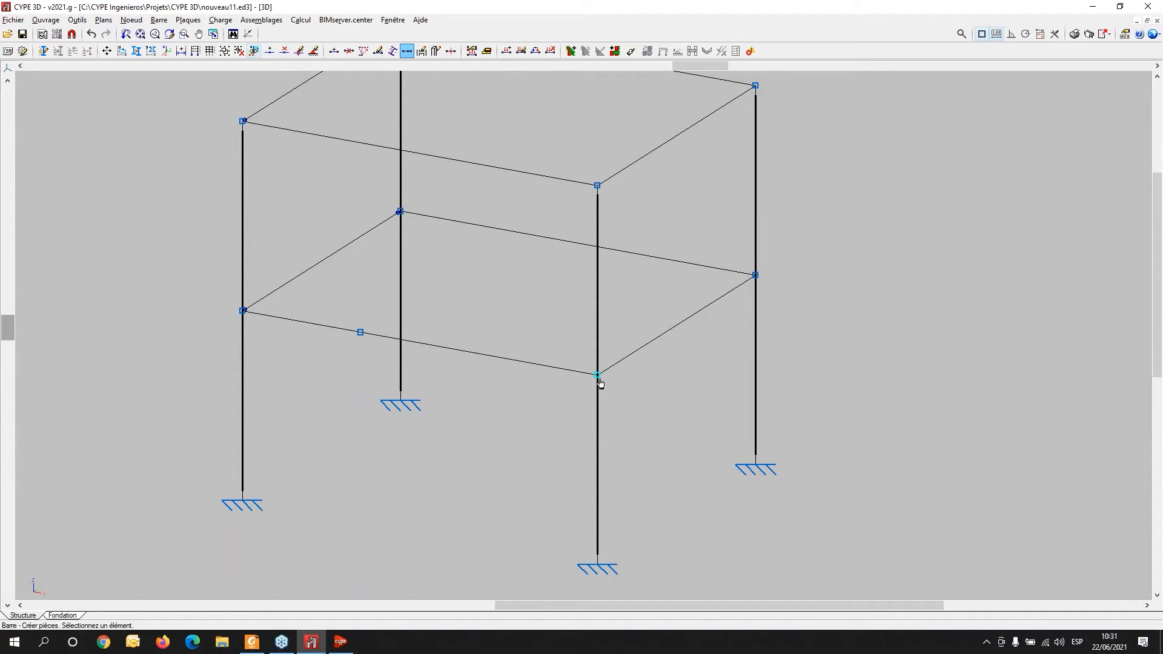
# - Generate the frame's connections automatically, grouping the generated connections where possible
pyautogui.scroll(-3, 600, 383)
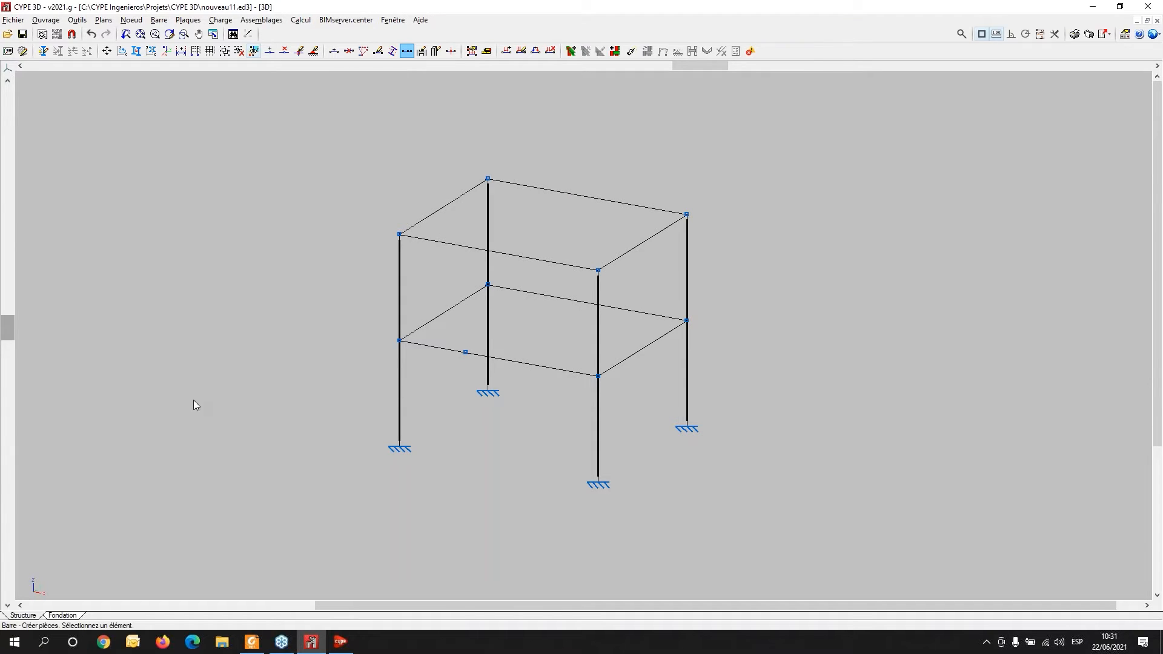
pyautogui.moveTo(548, 343); pyautogui.dragTo(366, 347, button='middle')
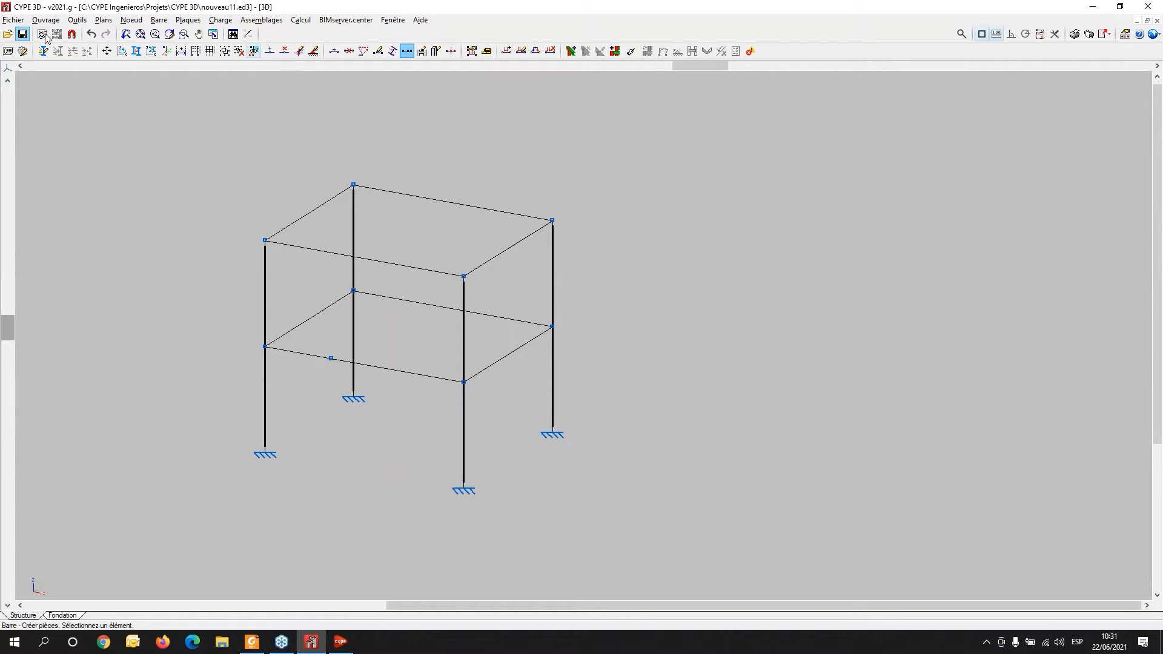
pyautogui.click(299, 22)
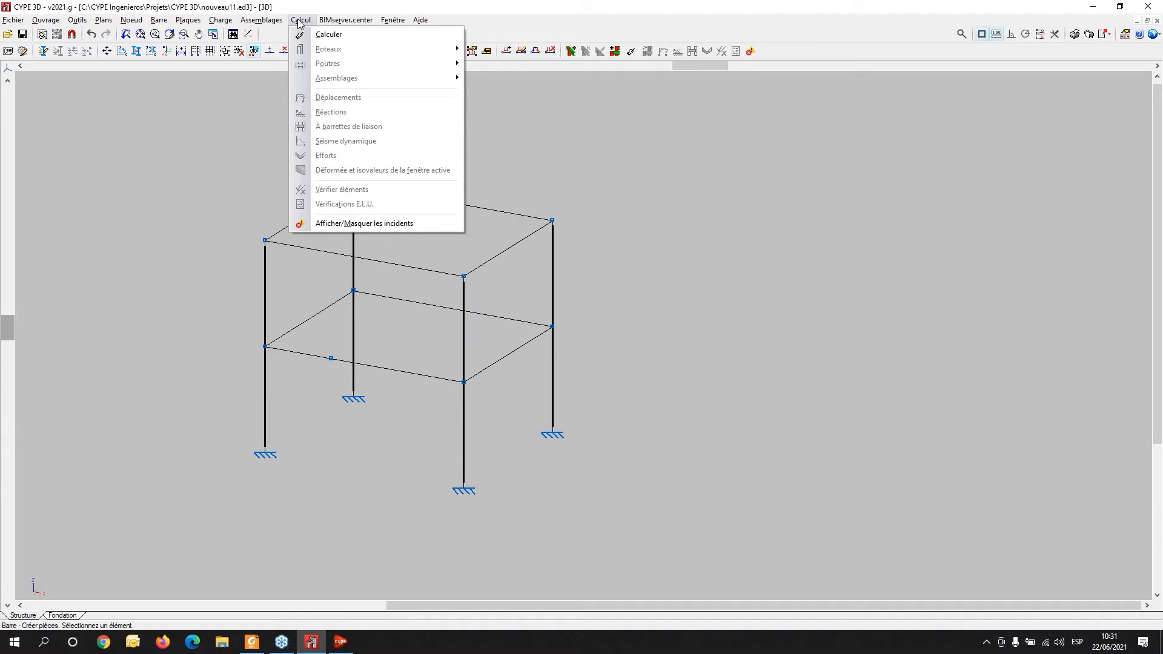
pyautogui.moveTo(260, 24)
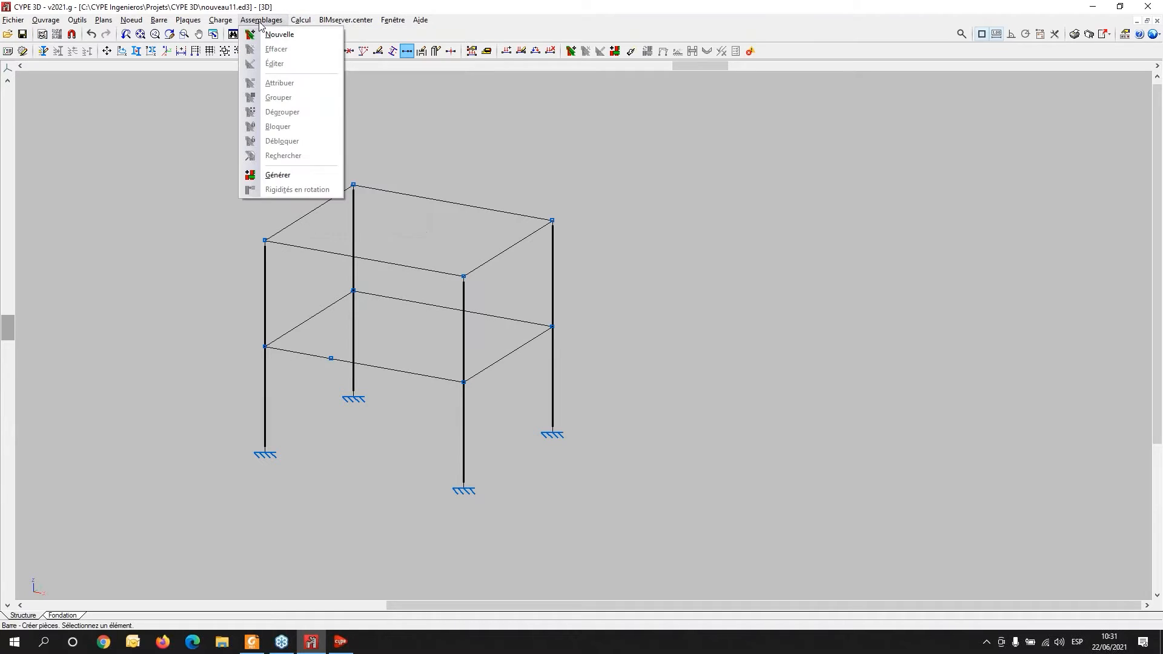
pyautogui.click(263, 176)
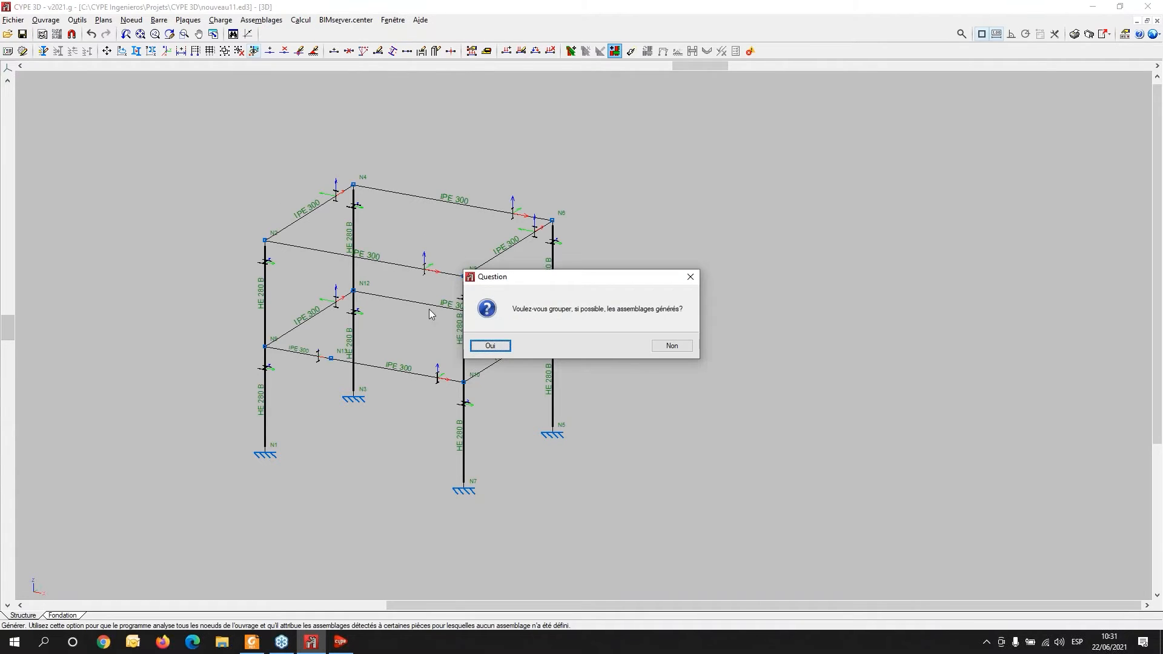
pyautogui.click(491, 344)
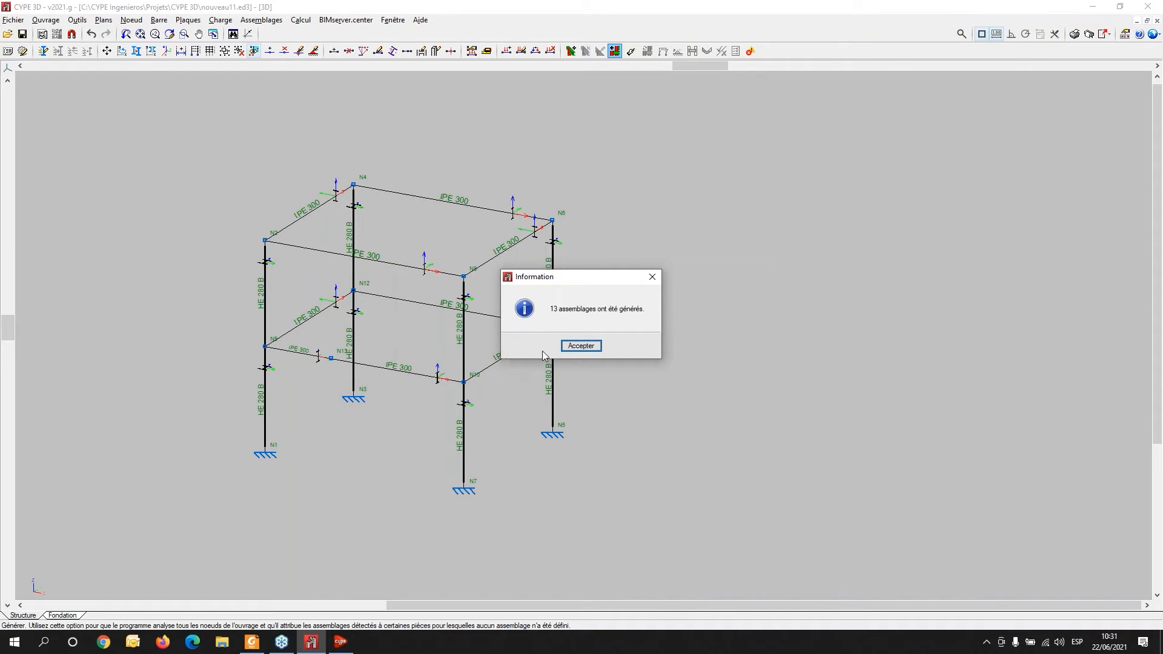
pyautogui.click(573, 348)
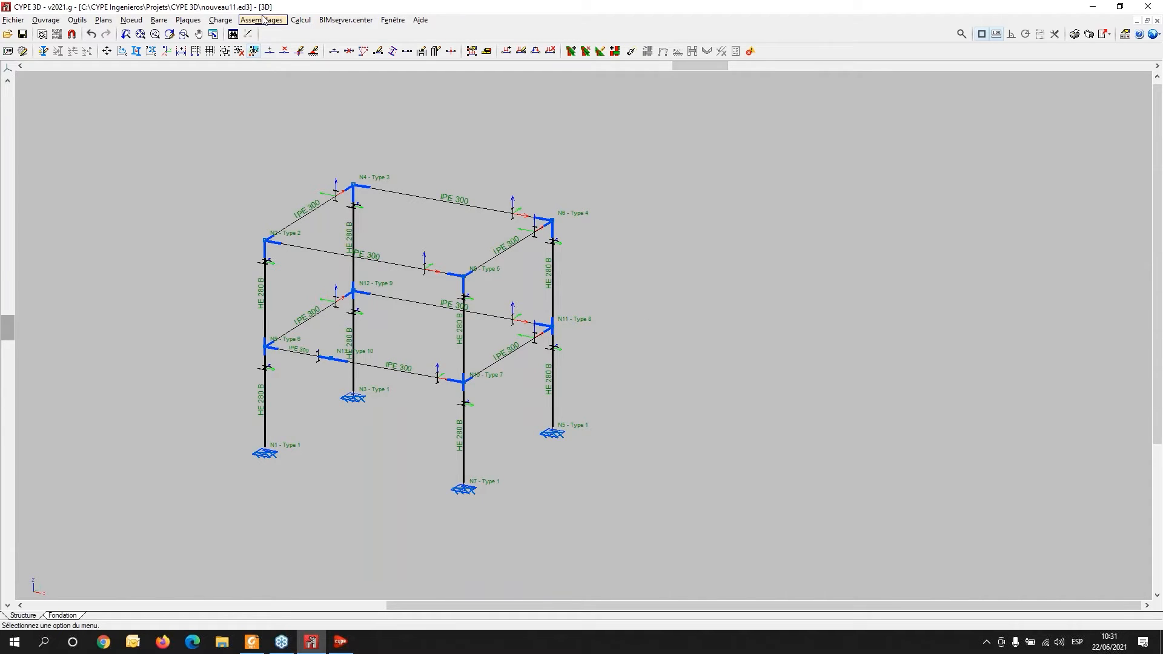
# - Open the calculation dialog and browse the documentation page of implemented welded connection types
pyautogui.click(308, 21)
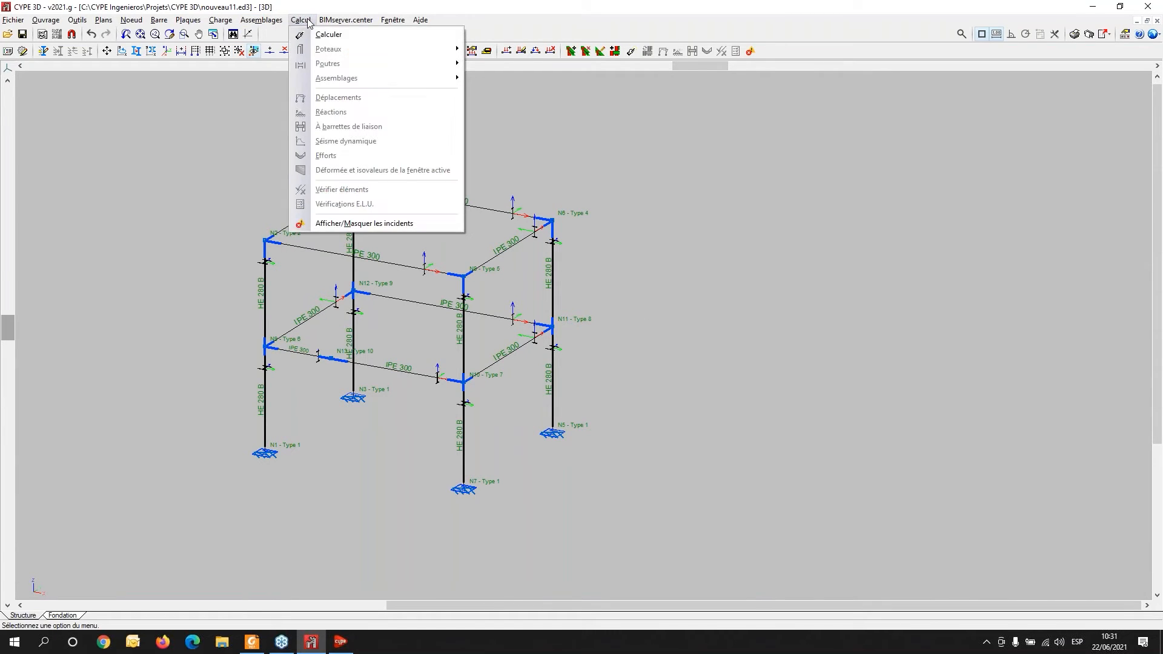
pyautogui.click(310, 35)
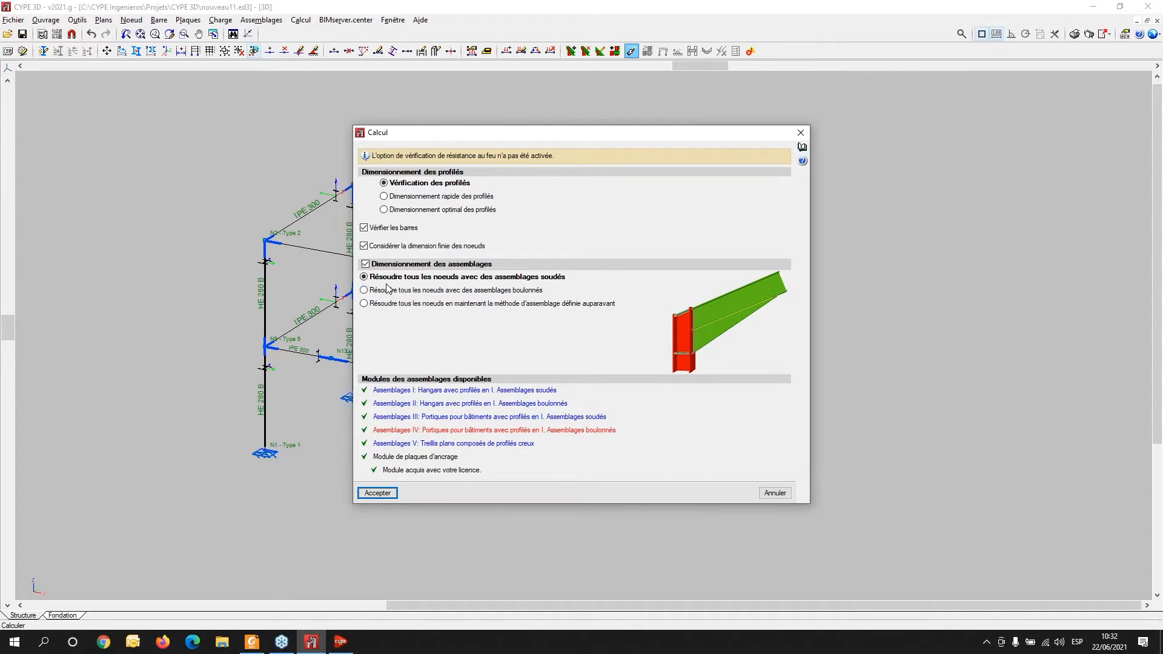
pyautogui.click(442, 391)
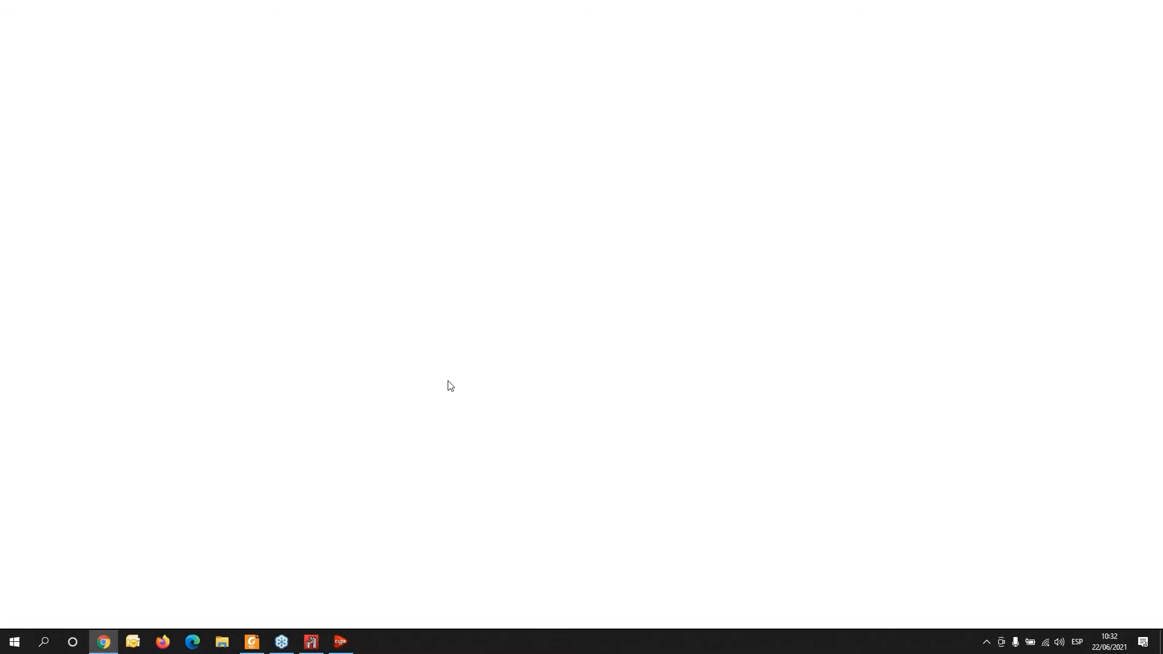
pyautogui.scroll(-10, 545, 375)
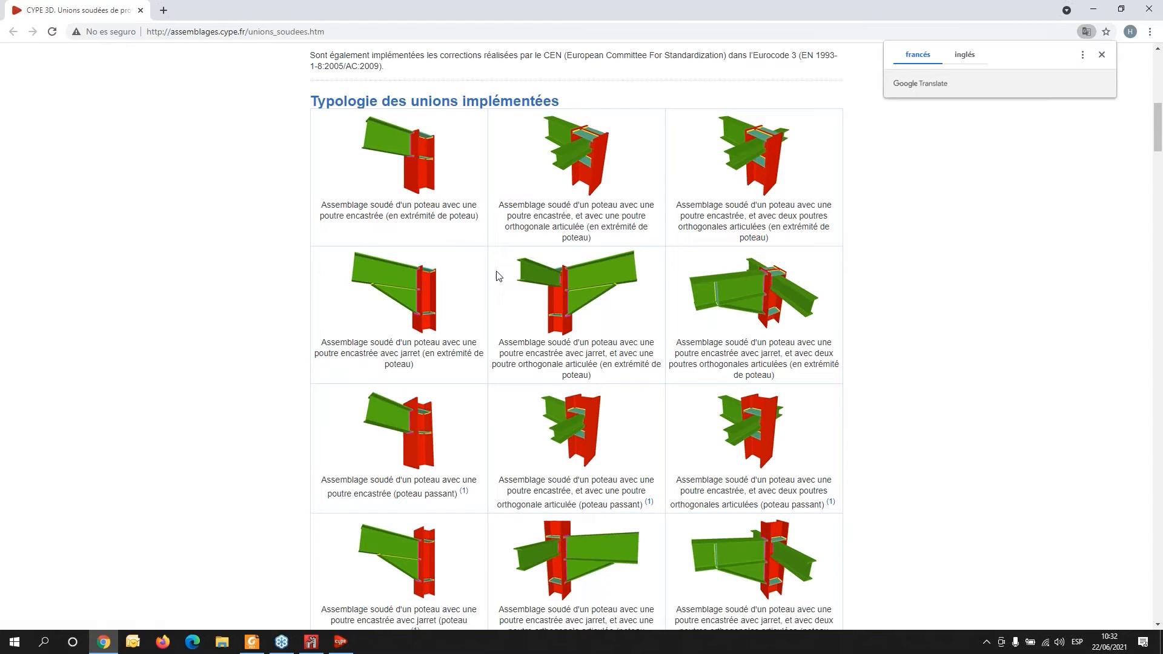
pyautogui.scroll(-7, 507, 272)
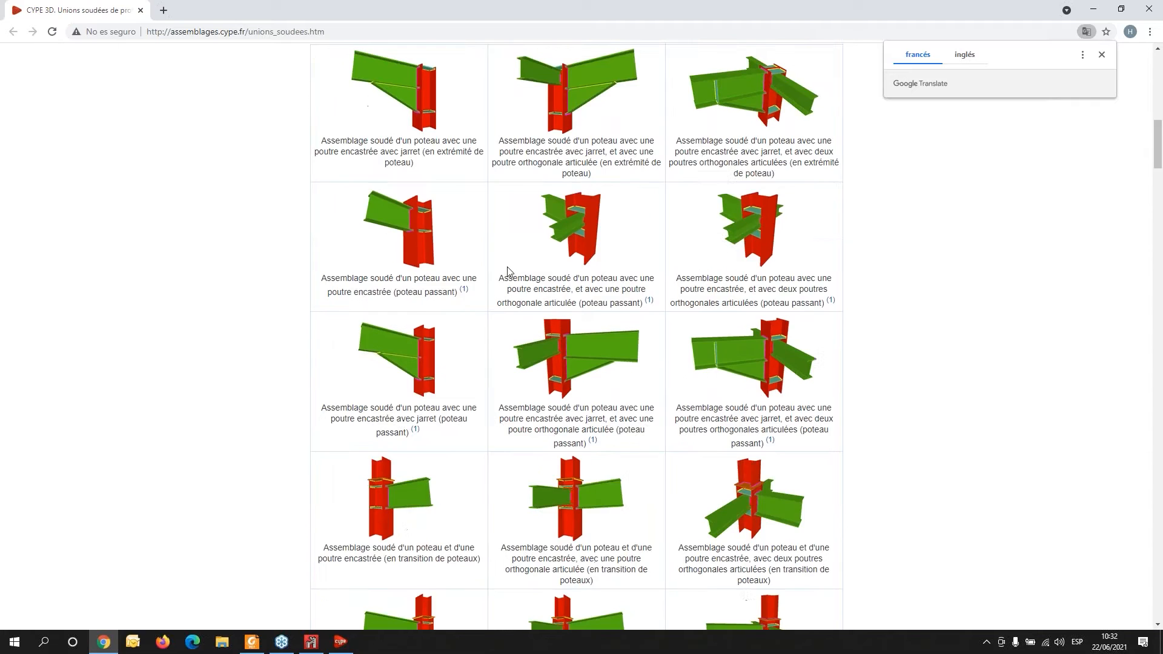
pyautogui.scroll(-10, 509, 270)
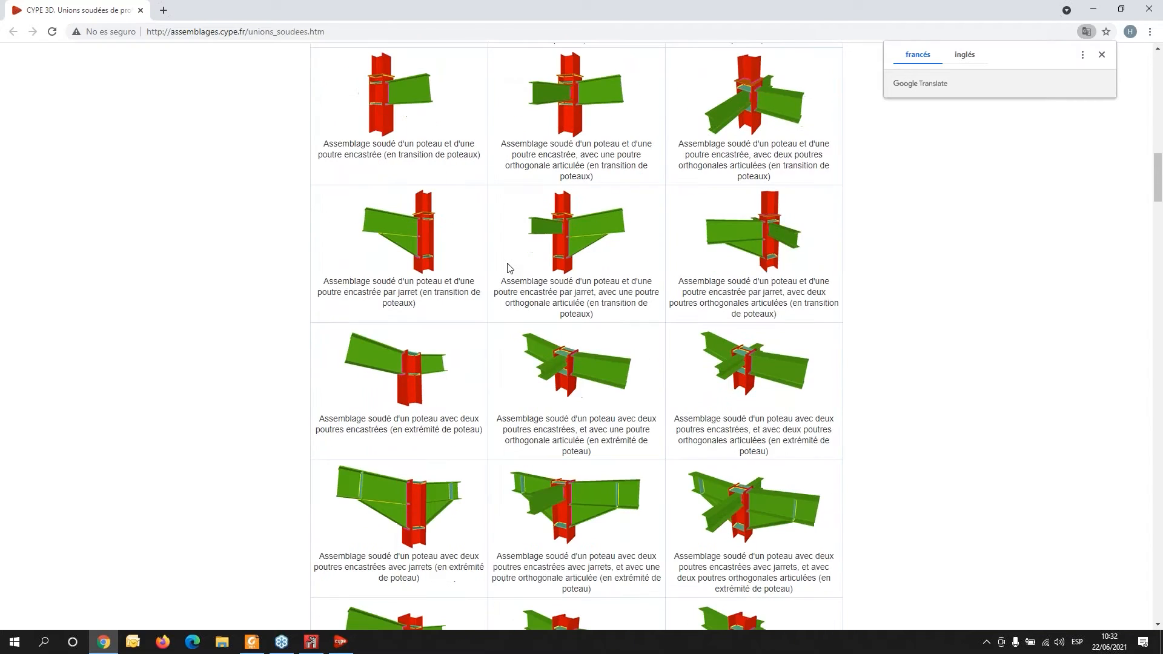
pyautogui.scroll(-7, 509, 267)
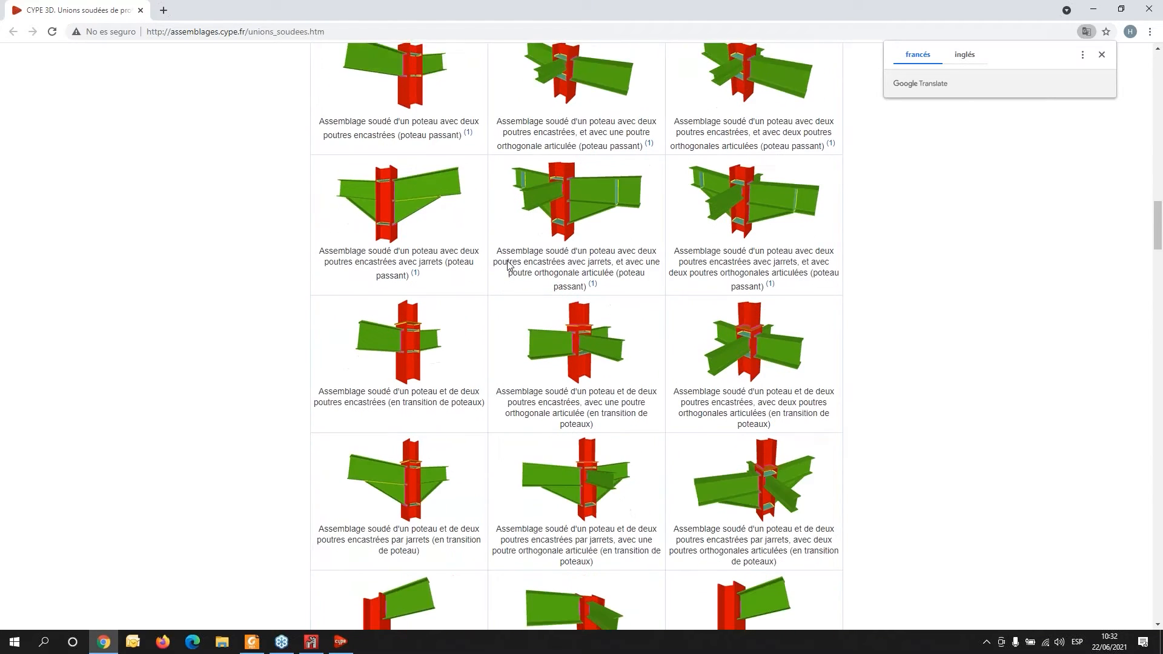
pyautogui.scroll(-13, 508, 265)
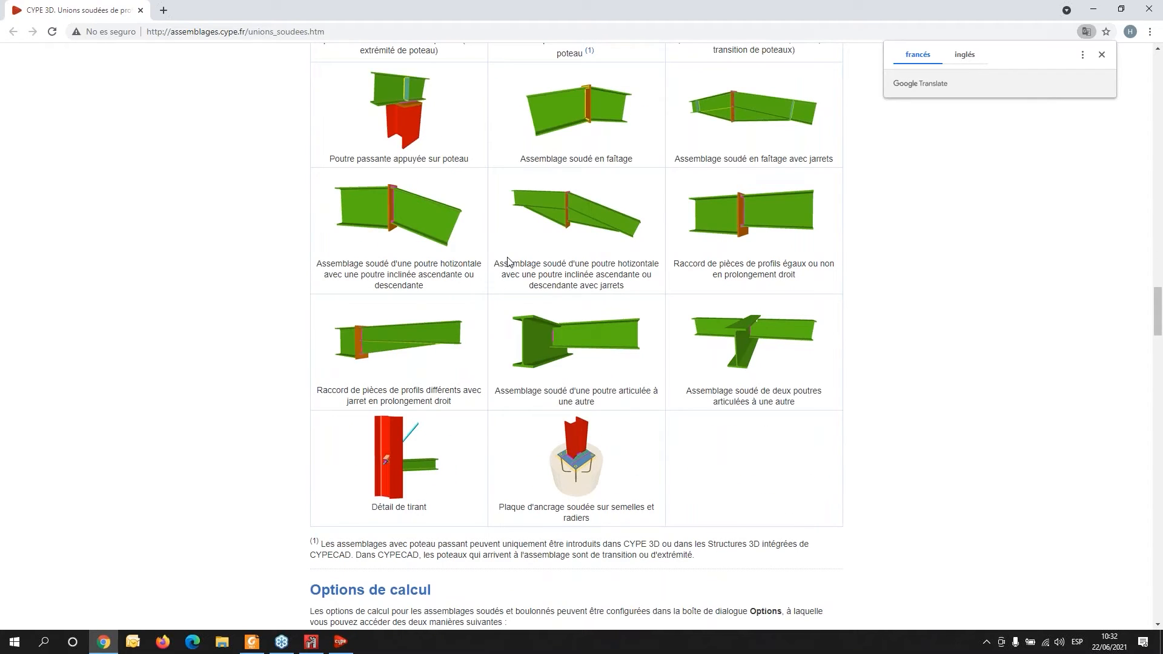
pyautogui.click(1150, 7)
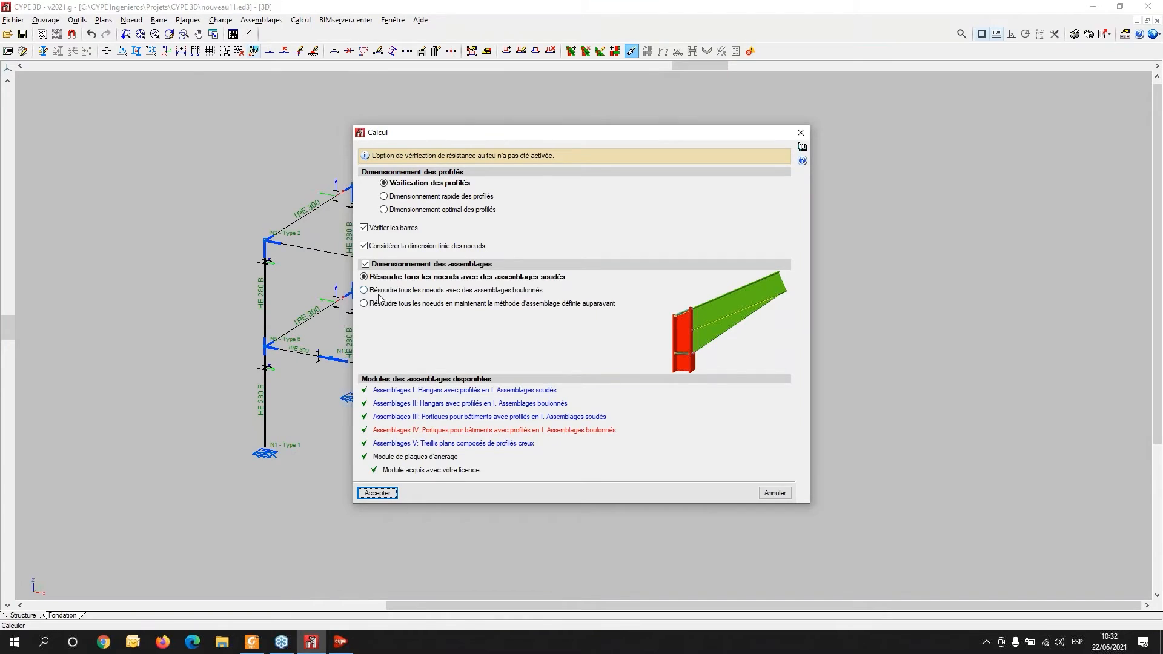
# - Run the calculation resolving all nodes with bolted connections, accepting the default parameters
pyautogui.click(378, 293)
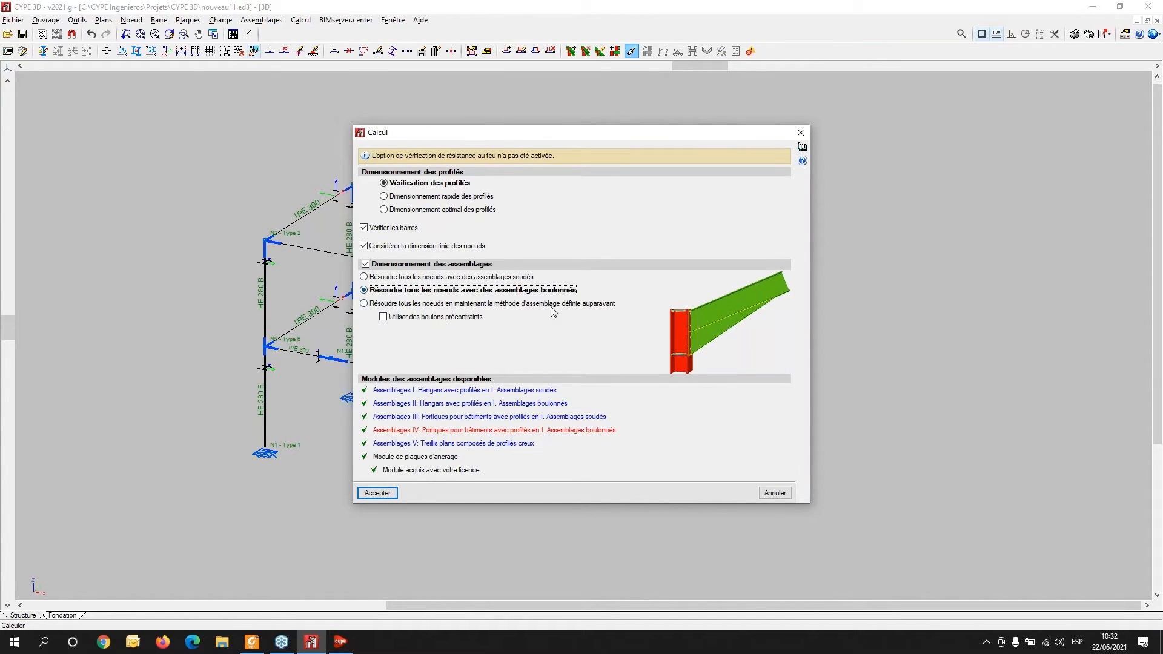
pyautogui.click(379, 494)
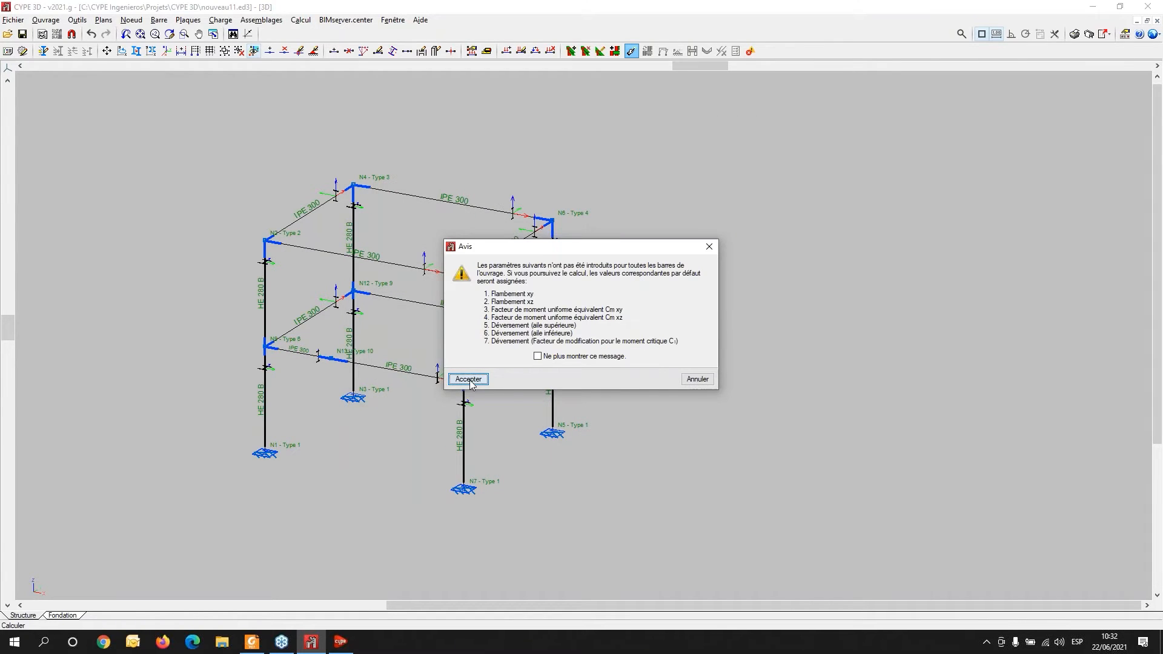
pyautogui.click(469, 379)
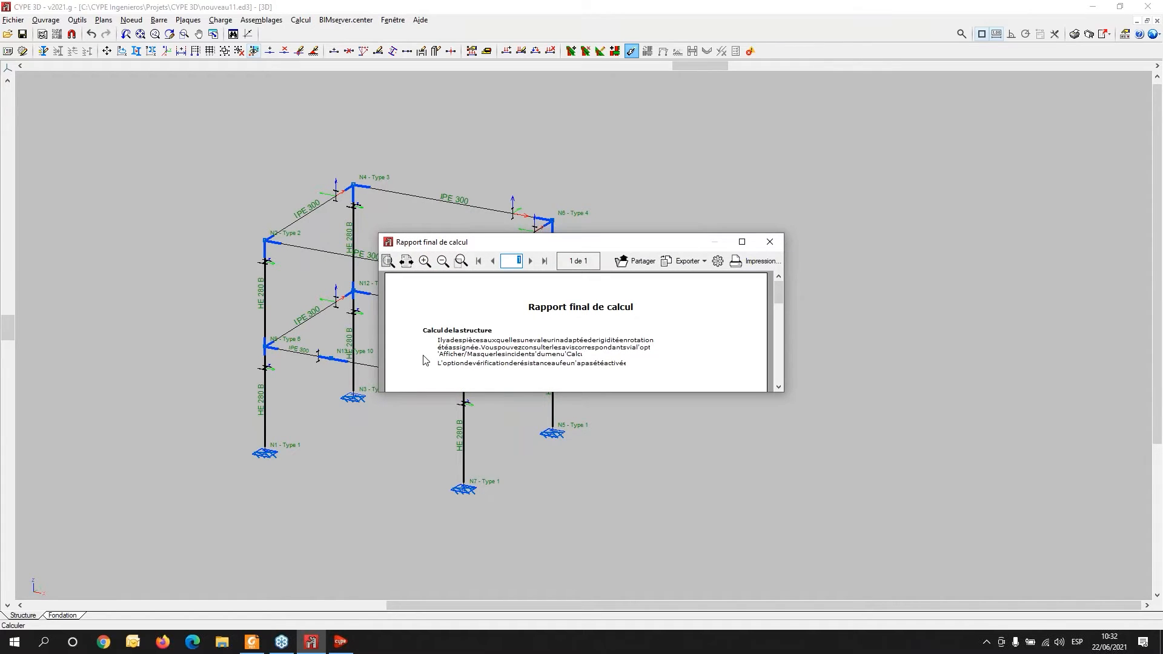
pyautogui.click(772, 241)
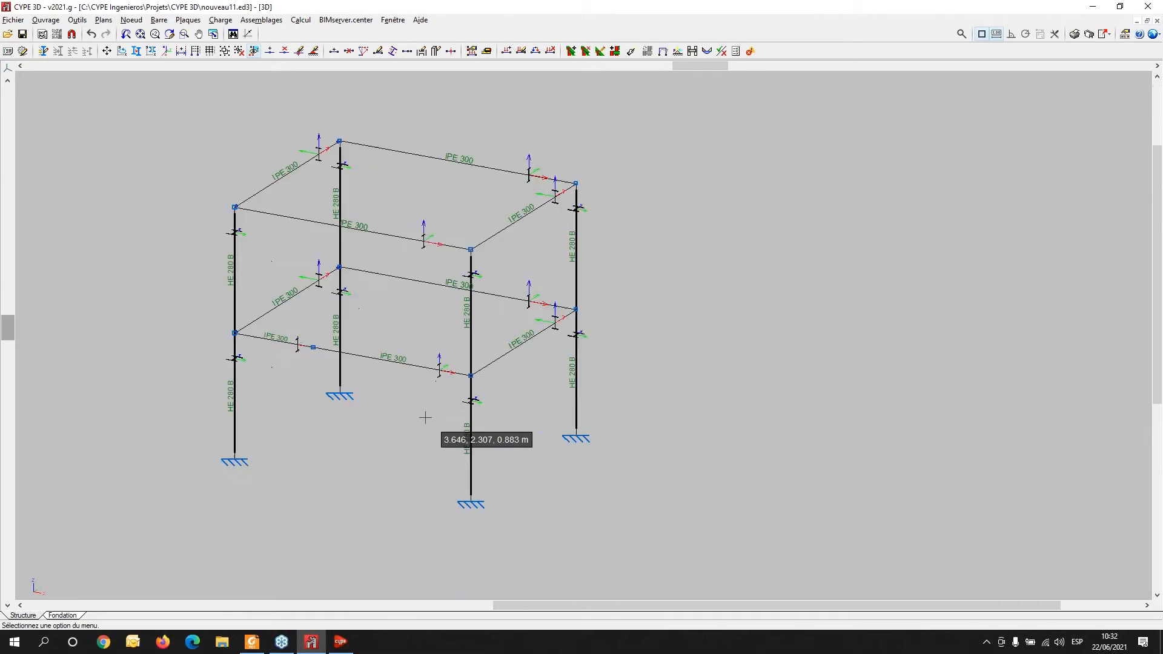
pyautogui.scroll(2, 425, 417)
pyautogui.moveTo(425, 418); pyautogui.dragTo(466, 418, button='middle')
pyautogui.scroll(-2, 443, 416)
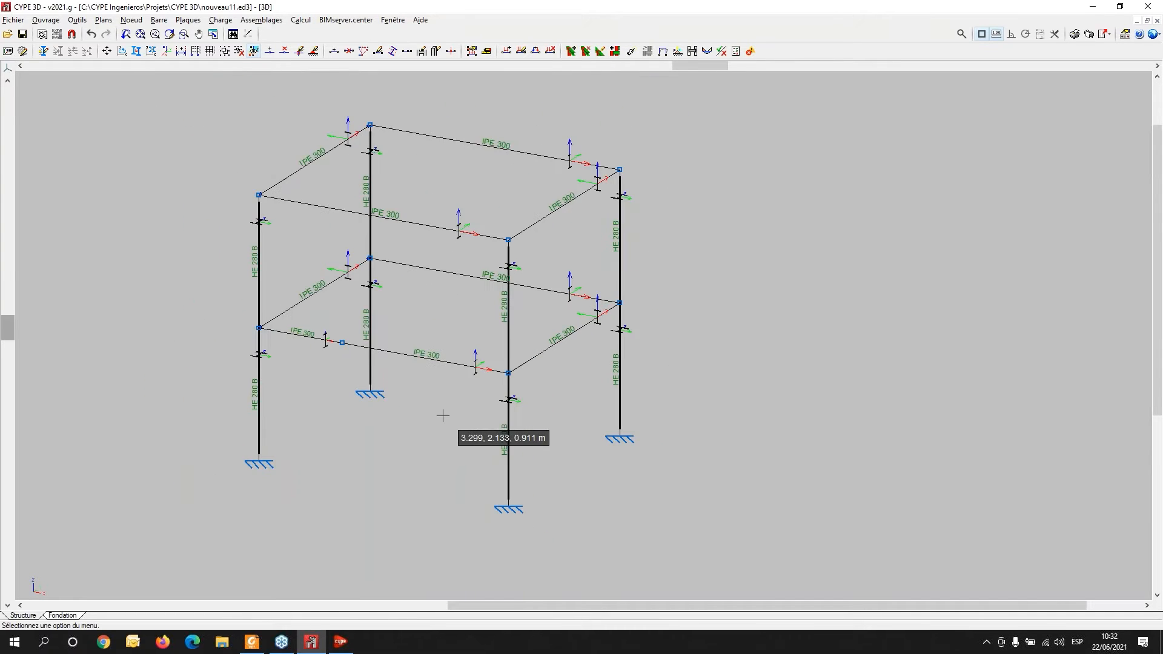
# - Place single-starter reinforced concrete footings under the four supports N3, N5, N7 and N1 in the foundation view
pyautogui.click(52, 617)
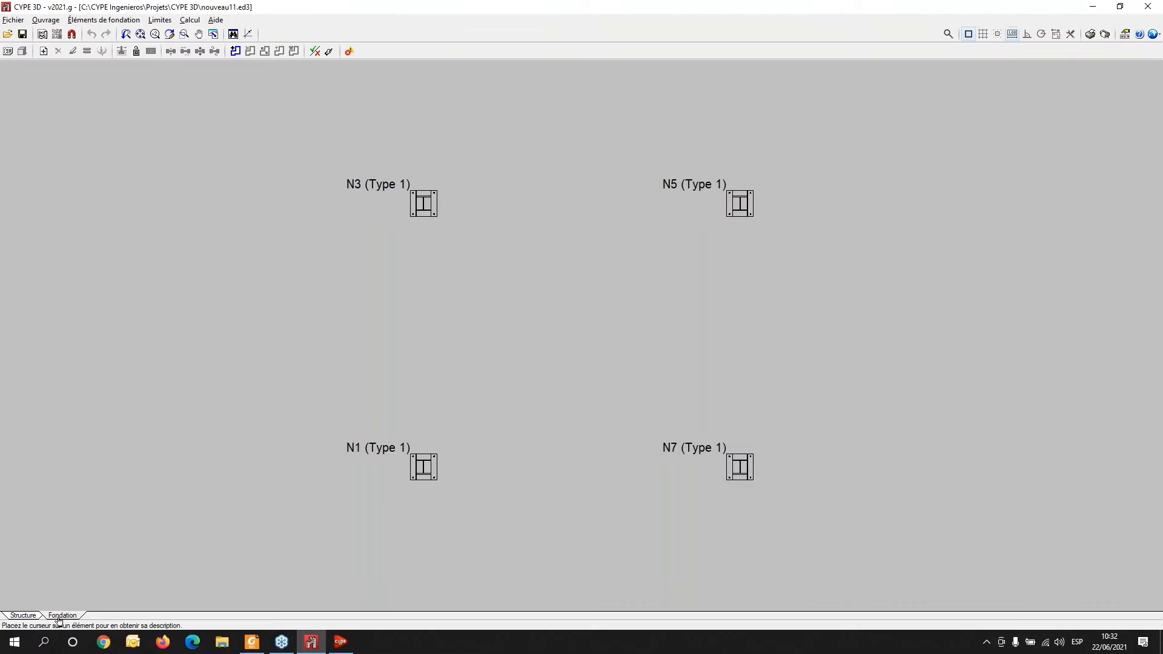
pyautogui.click(103, 20)
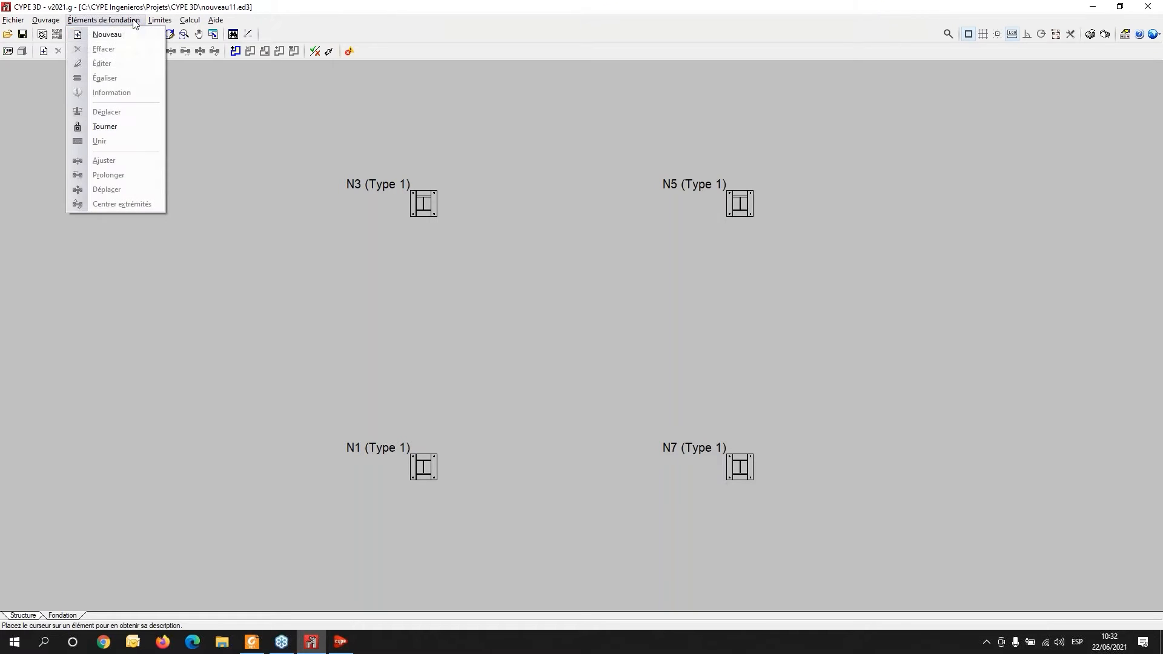
pyautogui.click(108, 34)
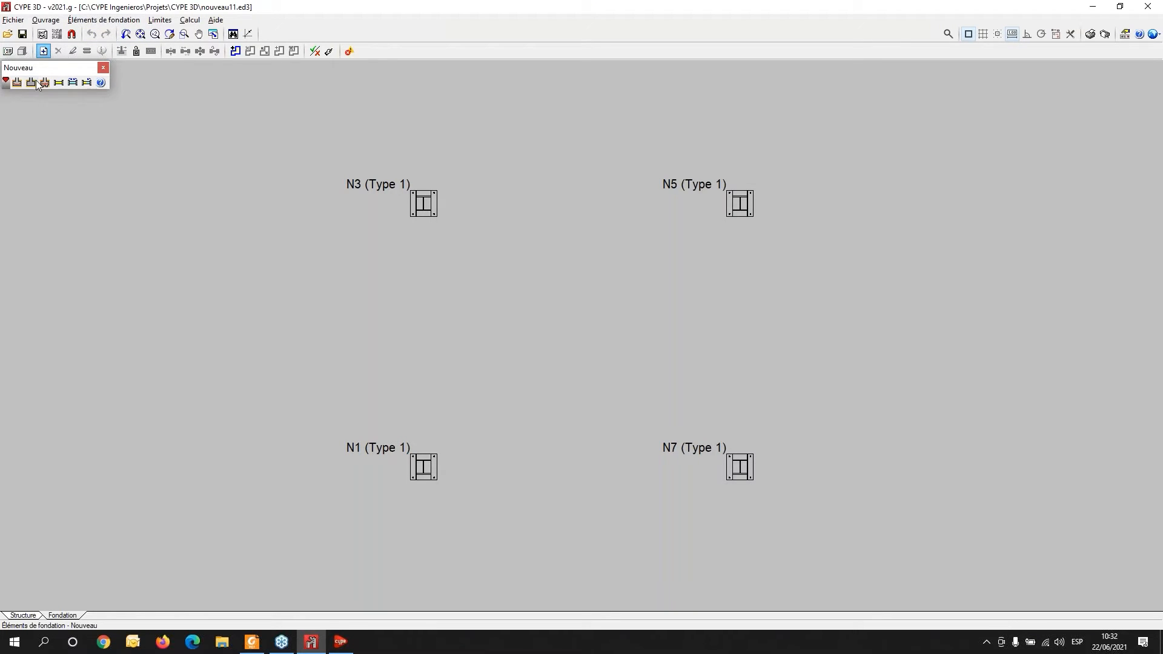
pyautogui.click(5, 82)
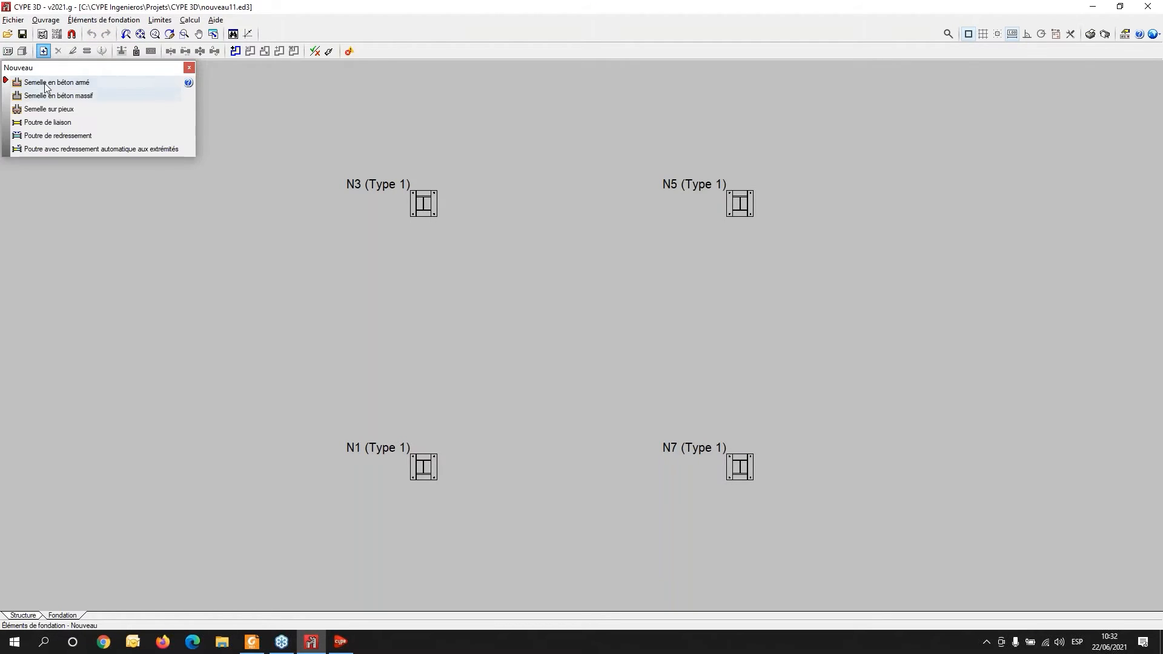
pyautogui.click(75, 83)
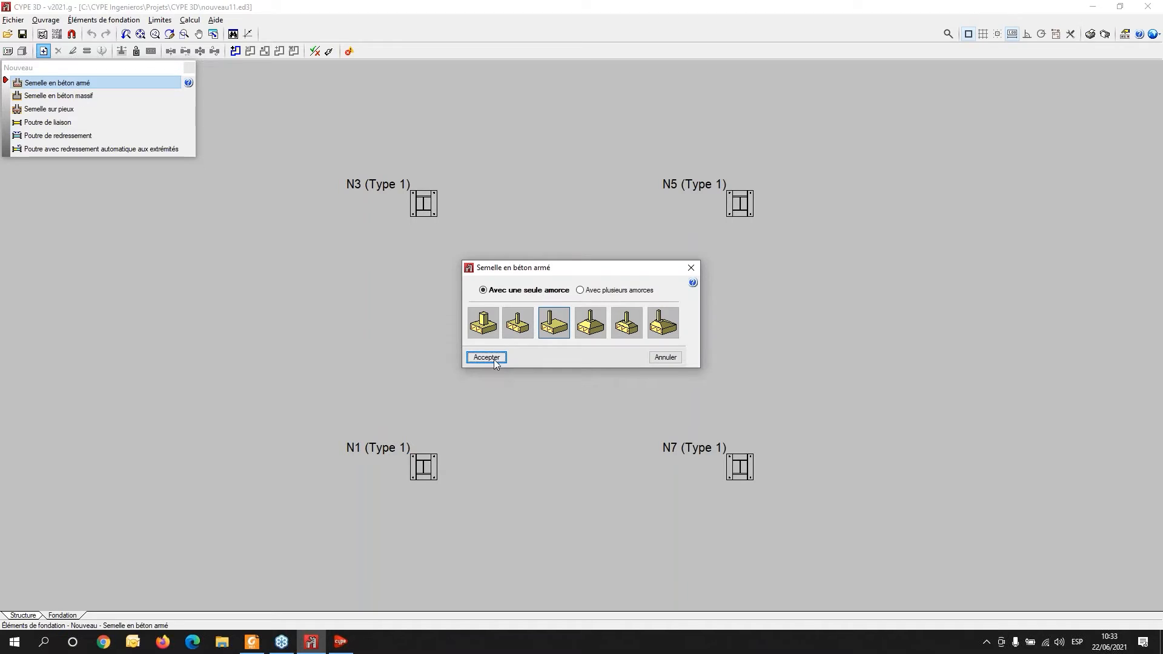
pyautogui.click(492, 358)
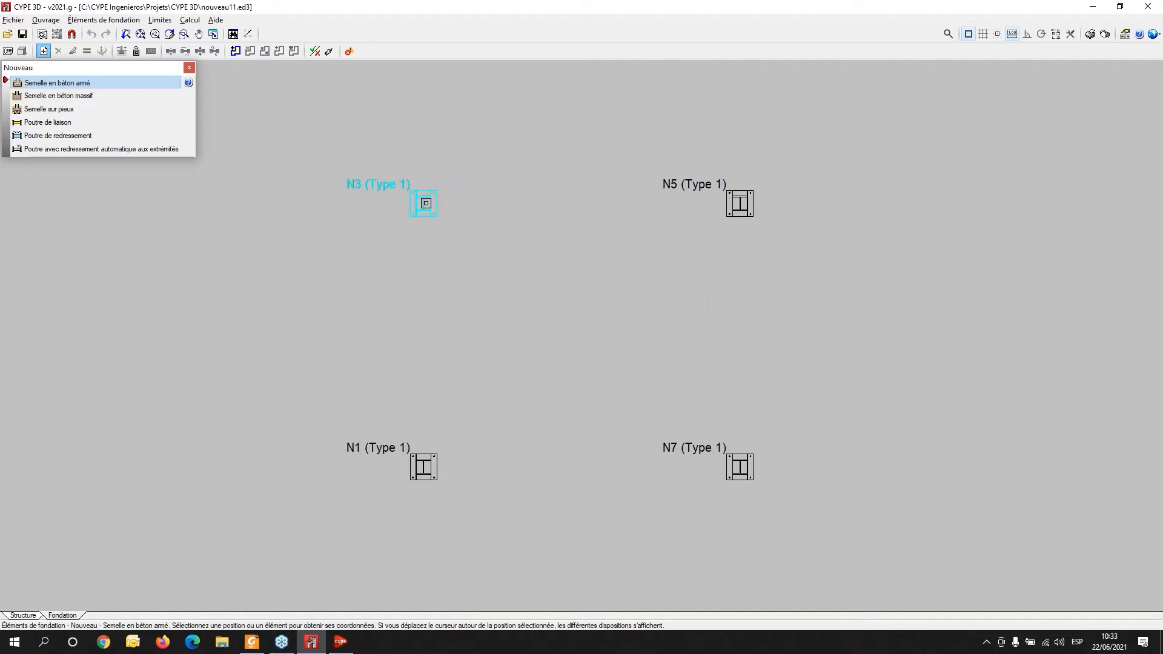
pyautogui.click(423, 203)
pyautogui.click(740, 204)
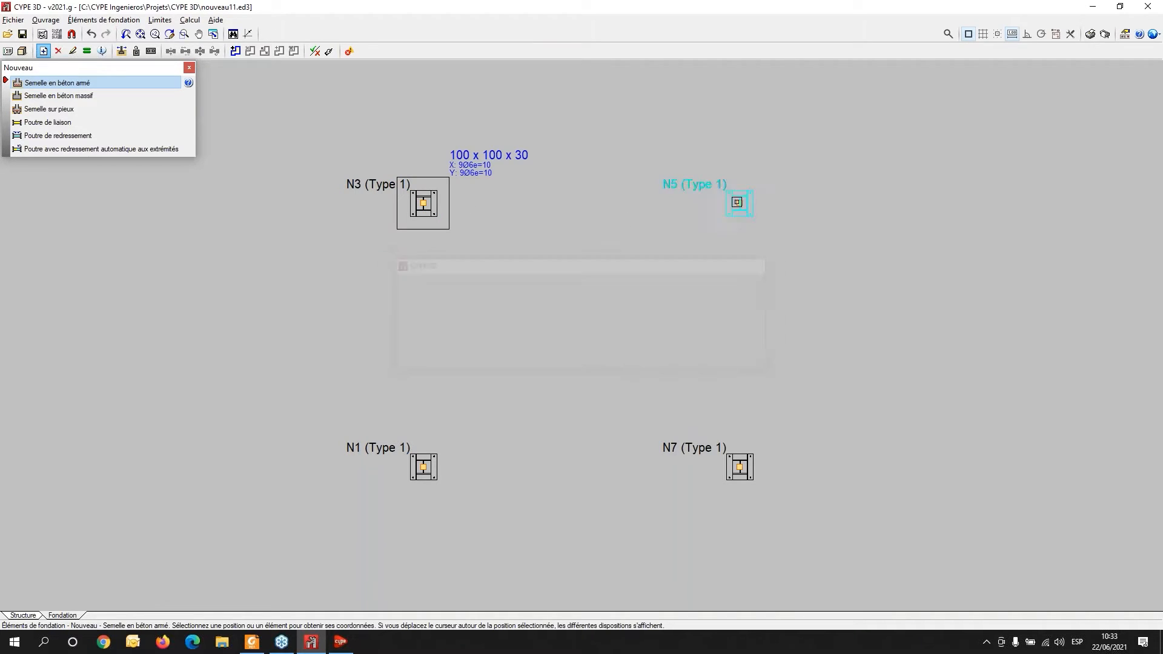
pyautogui.click(739, 467)
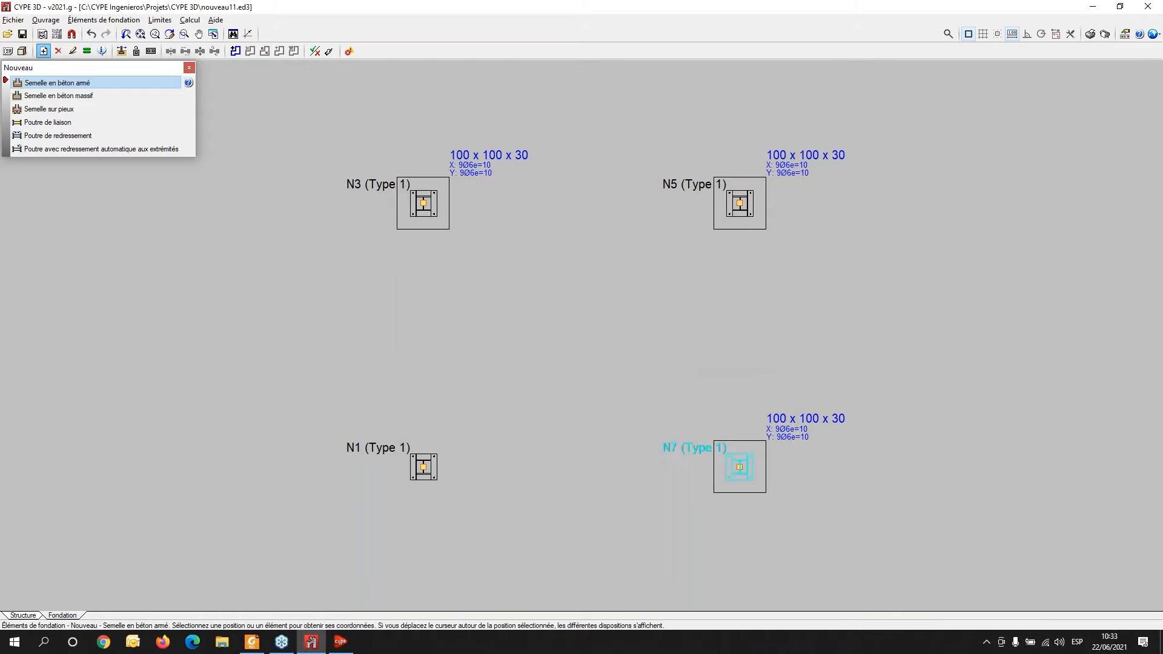
pyautogui.click(423, 467)
# - Open the 3D model view to examine the frame with its new footings, then close it
pyautogui.scroll(-1, 576, 470)
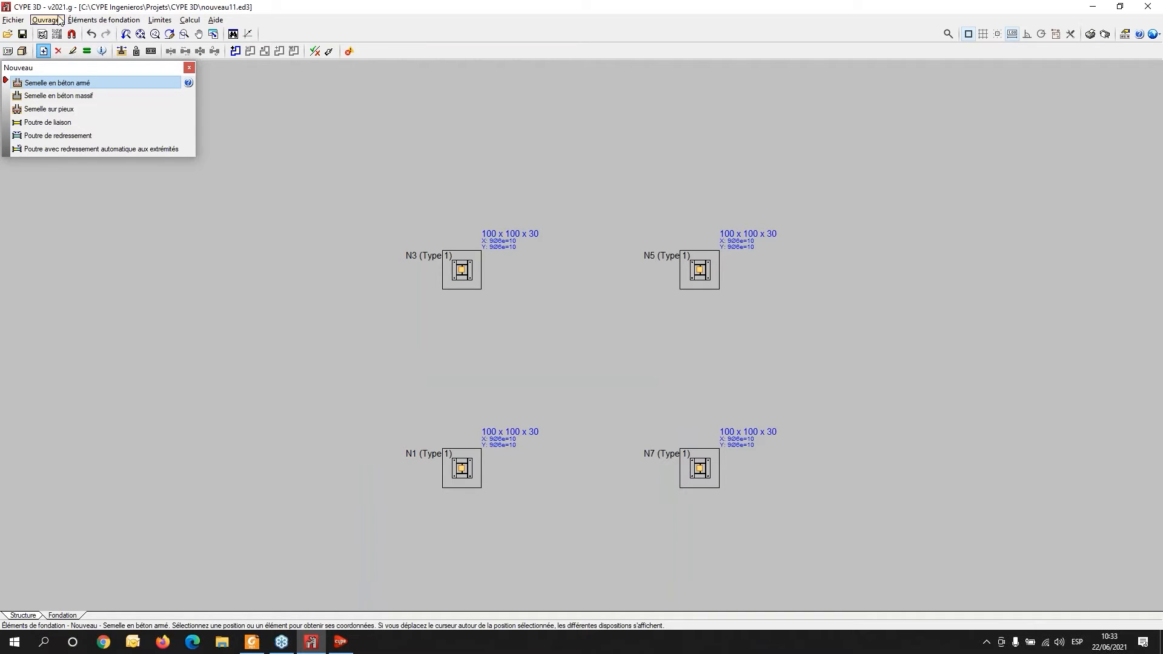
pyautogui.click(23, 51)
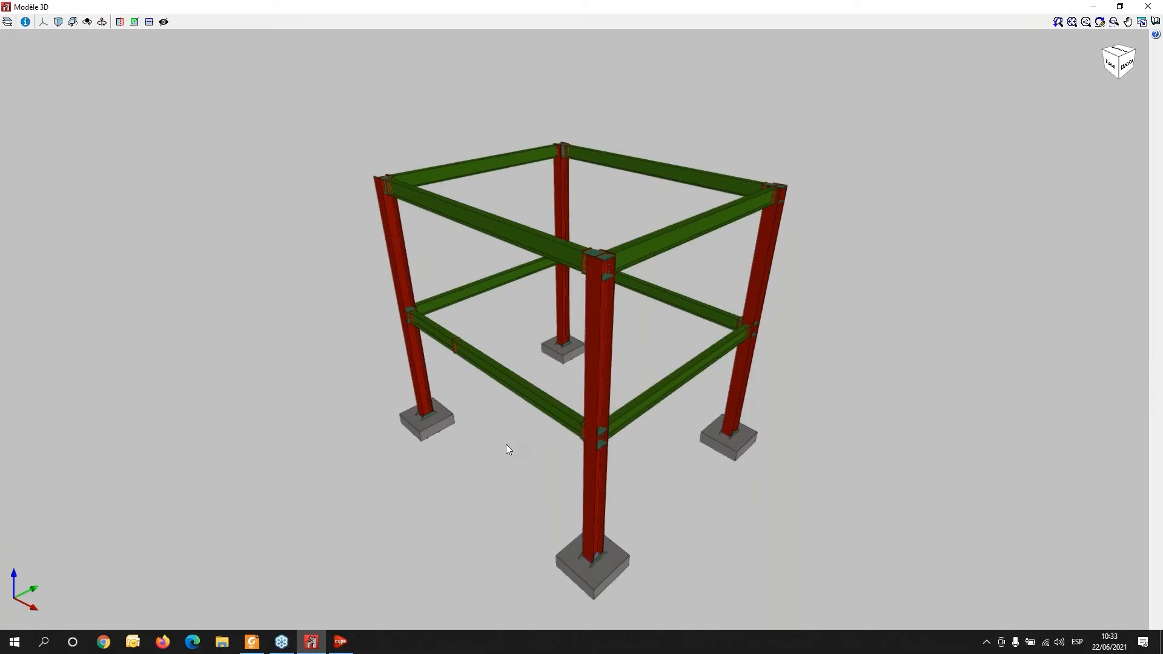
pyautogui.moveTo(467, 425)
pyautogui.mouseDown()
pyautogui.moveTo(463, 412)
pyautogui.moveTo(514, 392)
pyautogui.moveTo(903, 416)
pyautogui.moveTo(820, 416)
pyautogui.moveTo(651, 444)
pyautogui.moveTo(627, 463)
pyautogui.moveTo(581, 452)
pyautogui.moveTo(321, 465)
pyautogui.mouseUp()
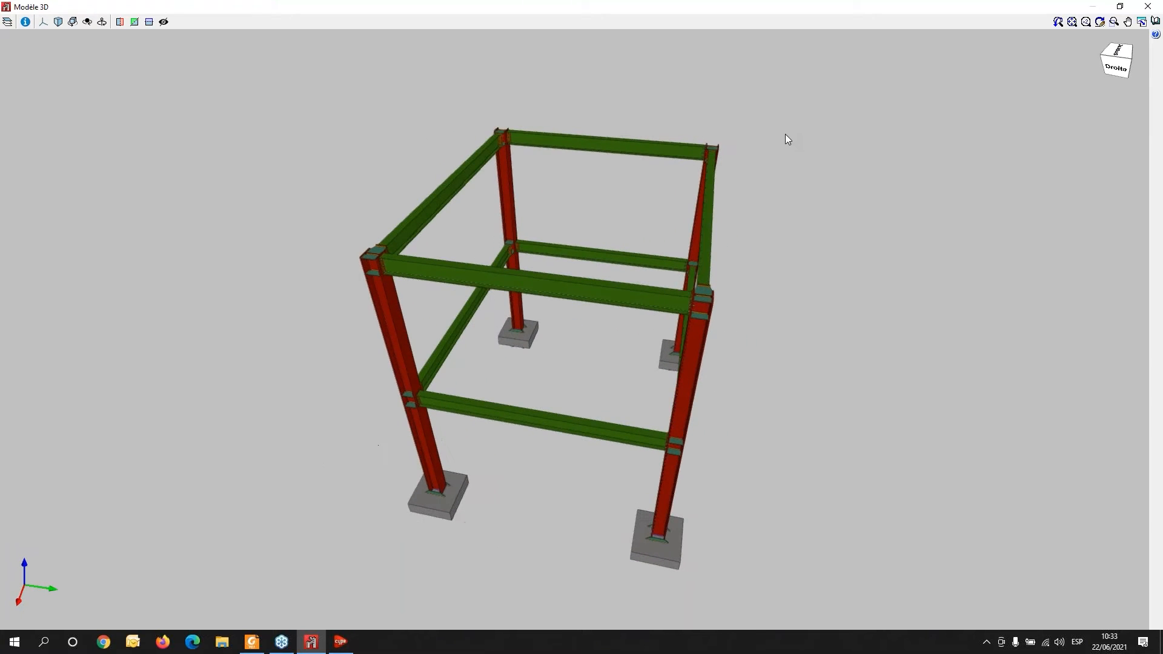
pyautogui.click(1154, 7)
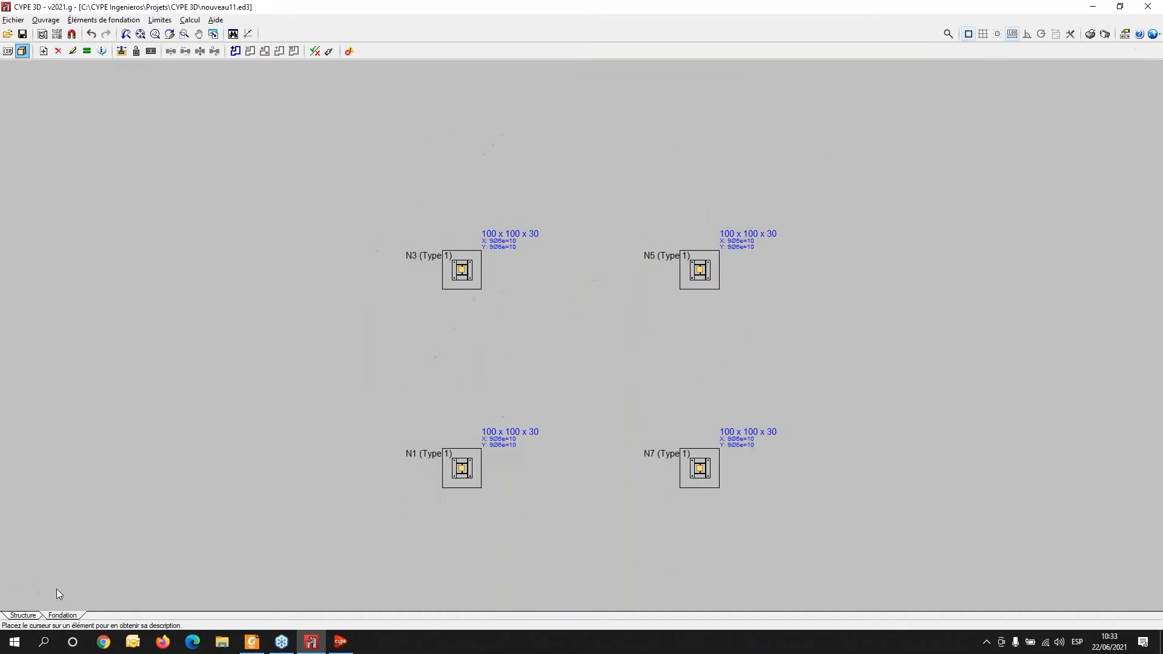
# - Display the calculated support reactions and inspect them at nodes N1, N3, N5 and N7
pyautogui.click(24, 616)
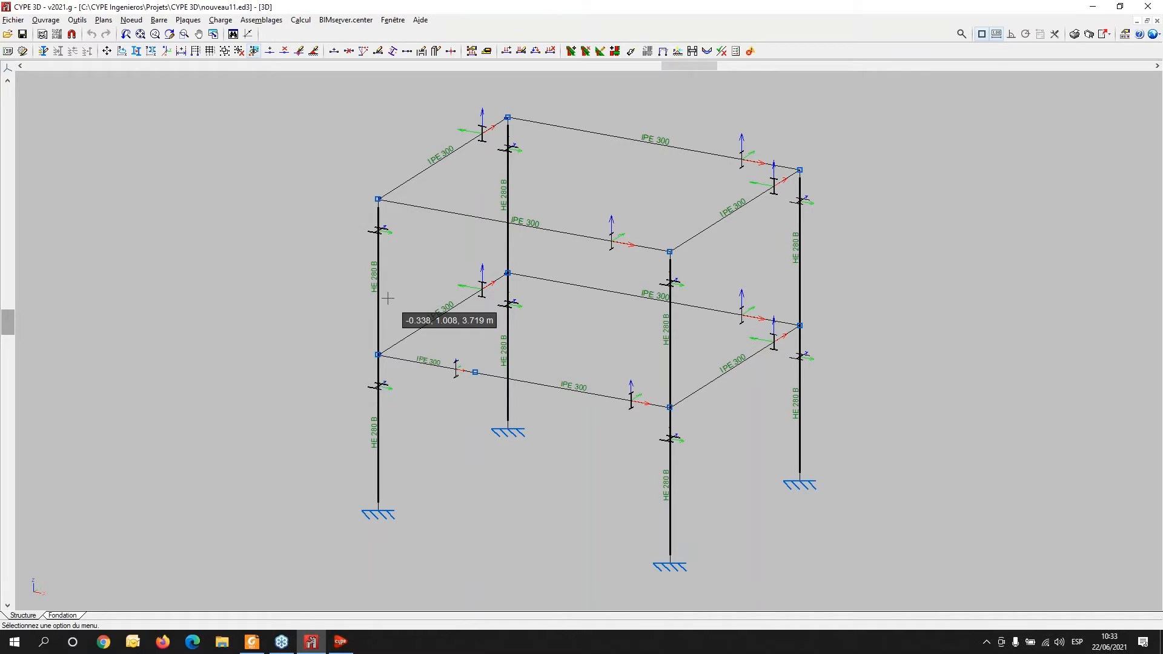
pyautogui.click(301, 20)
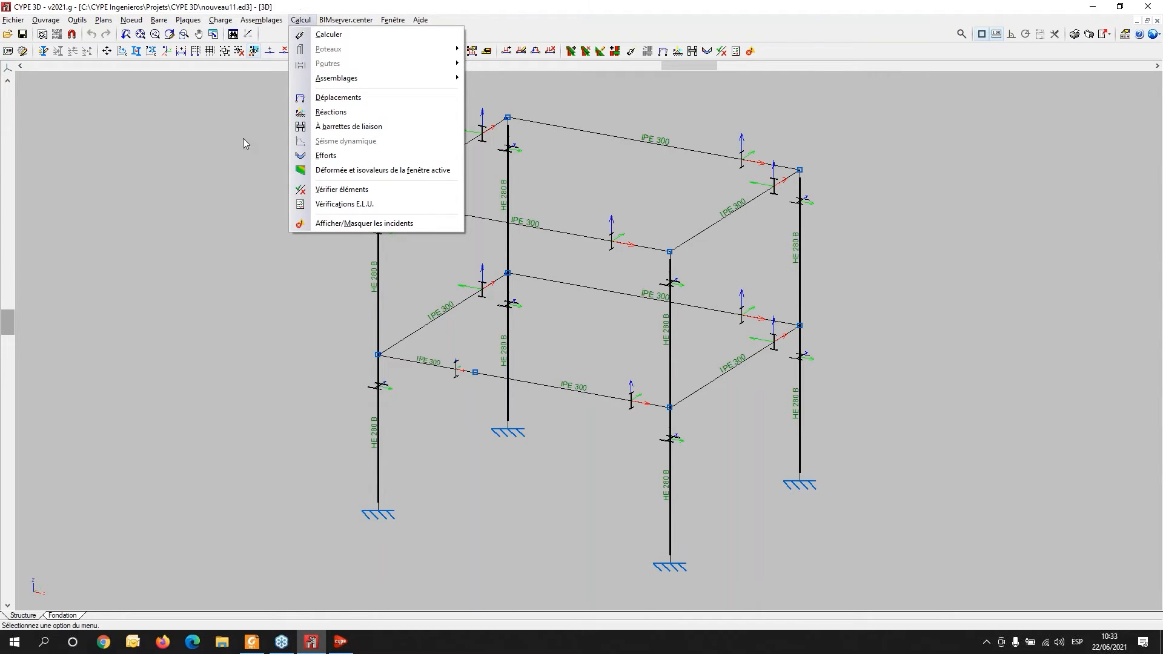
pyautogui.click(347, 112)
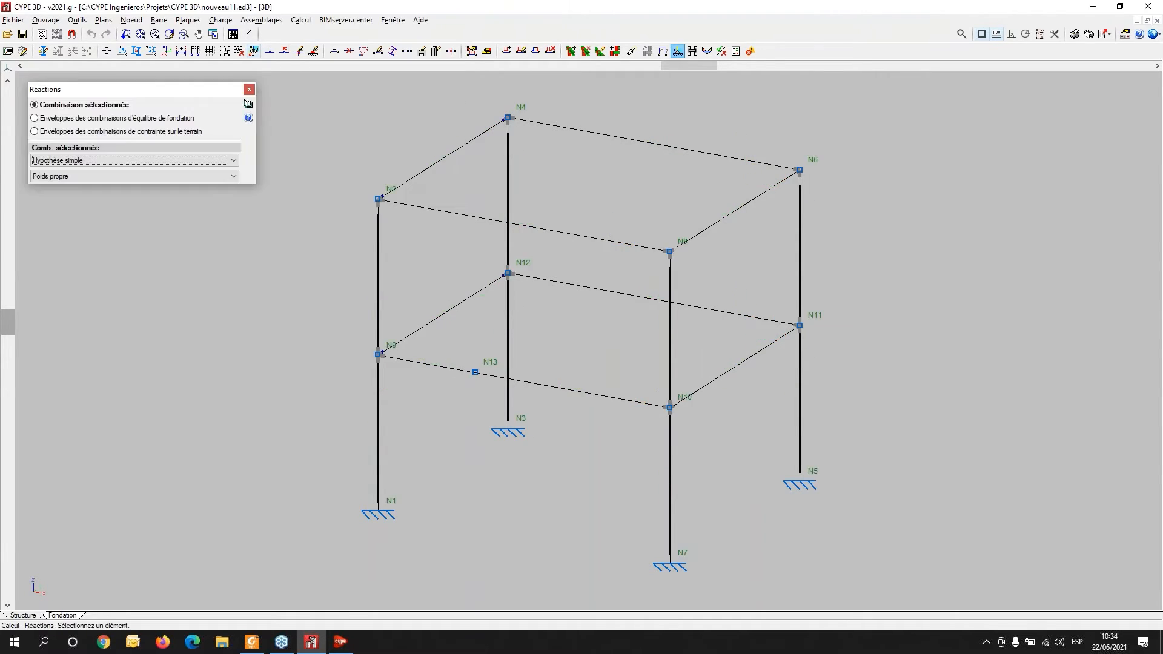
pyautogui.click(380, 516)
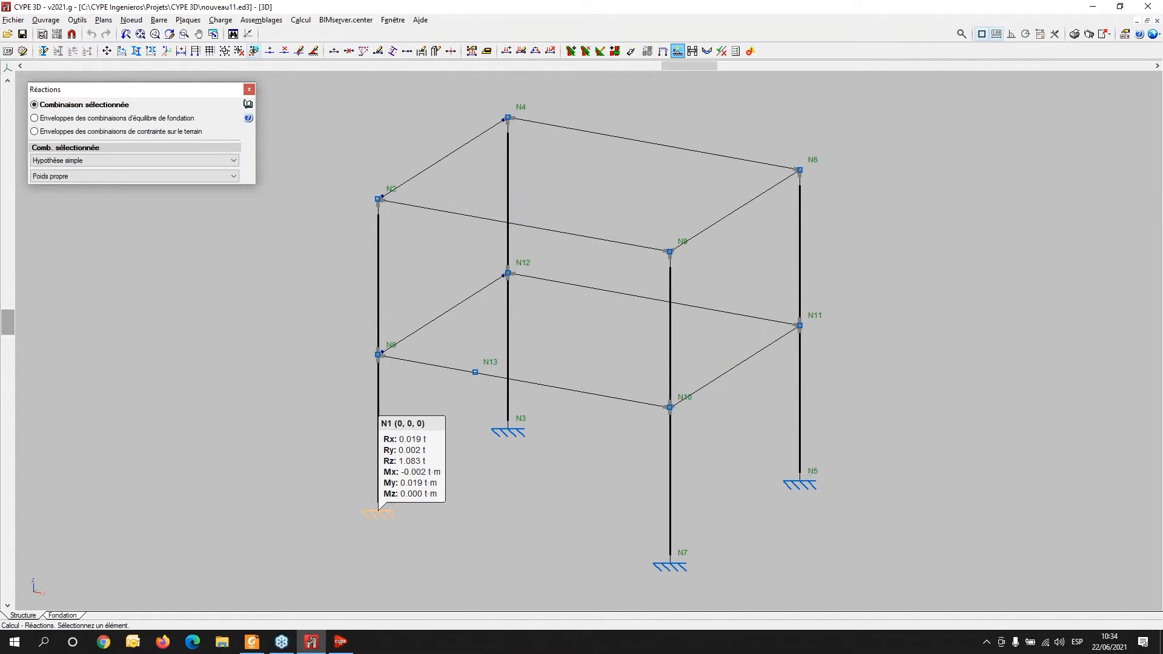
pyautogui.click(511, 436)
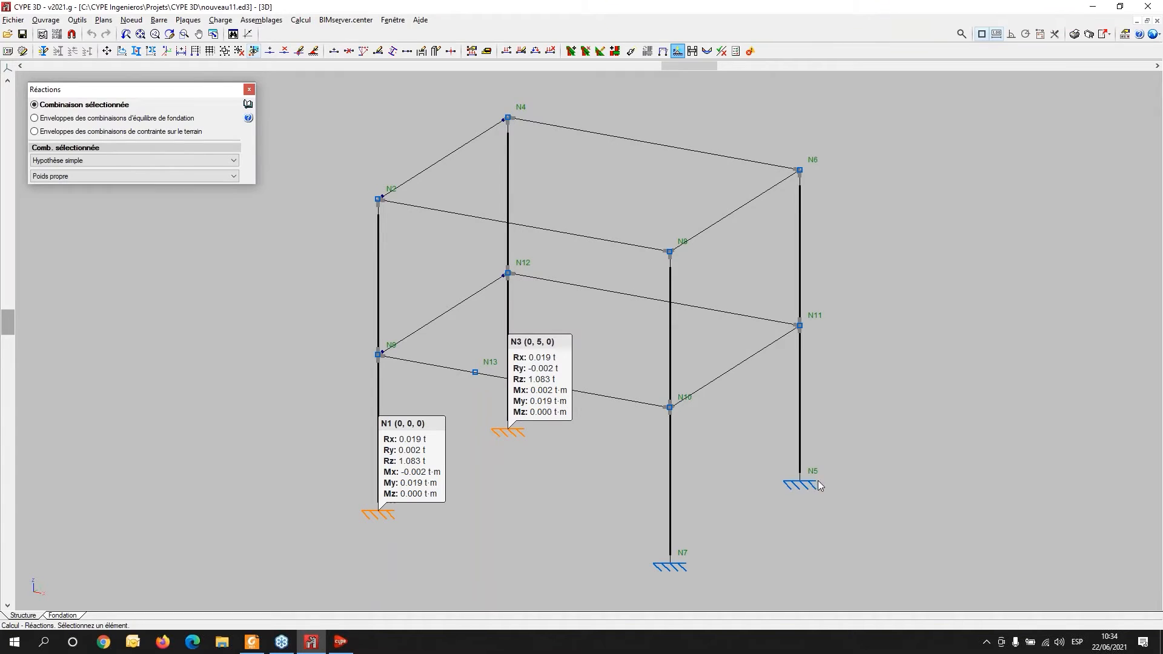
pyautogui.click(799, 484)
pyautogui.click(662, 567)
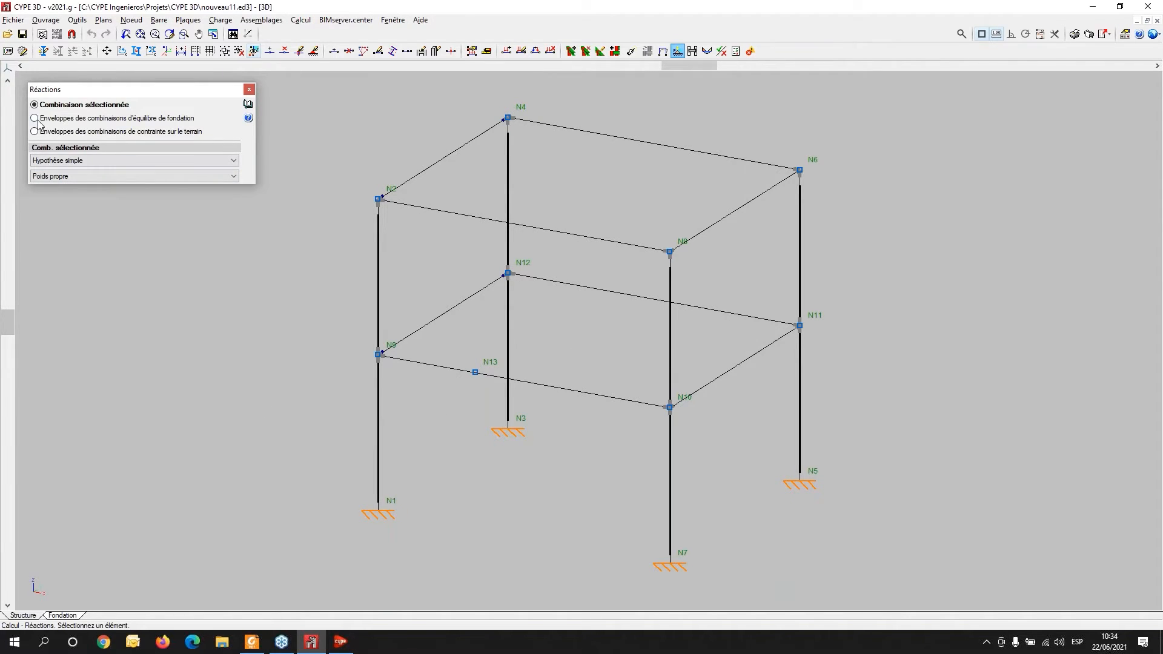
# - Browse the reaction display options, checking the combination list and the foundation equilibrium envelopes option
pyautogui.click(77, 163)
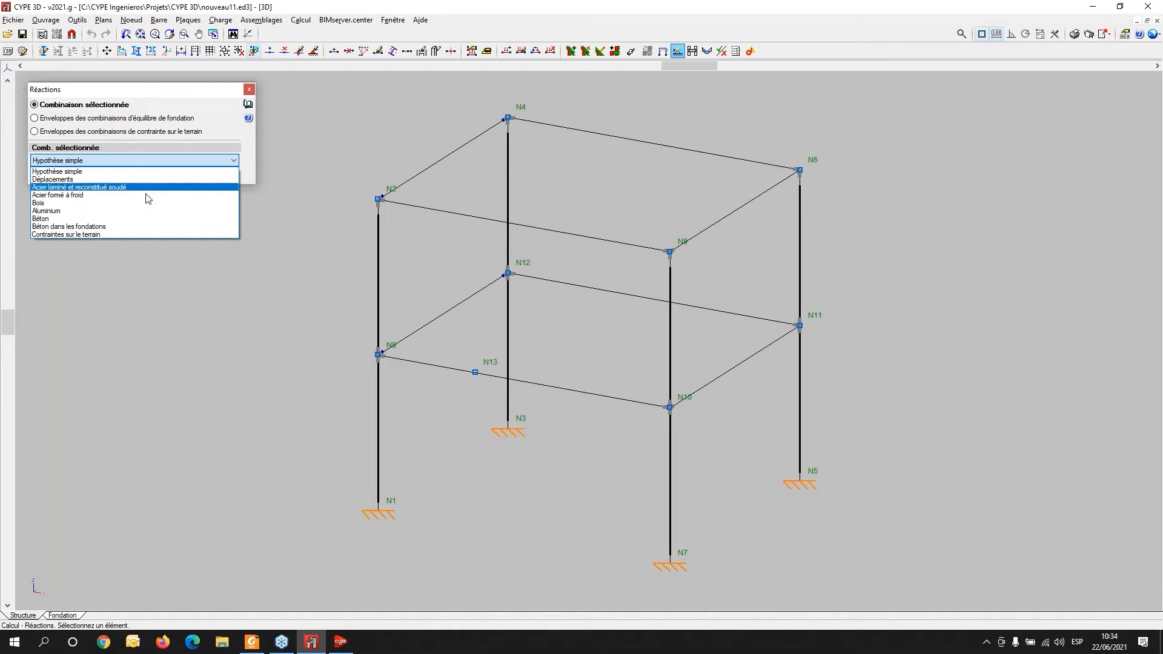
pyautogui.click(91, 172)
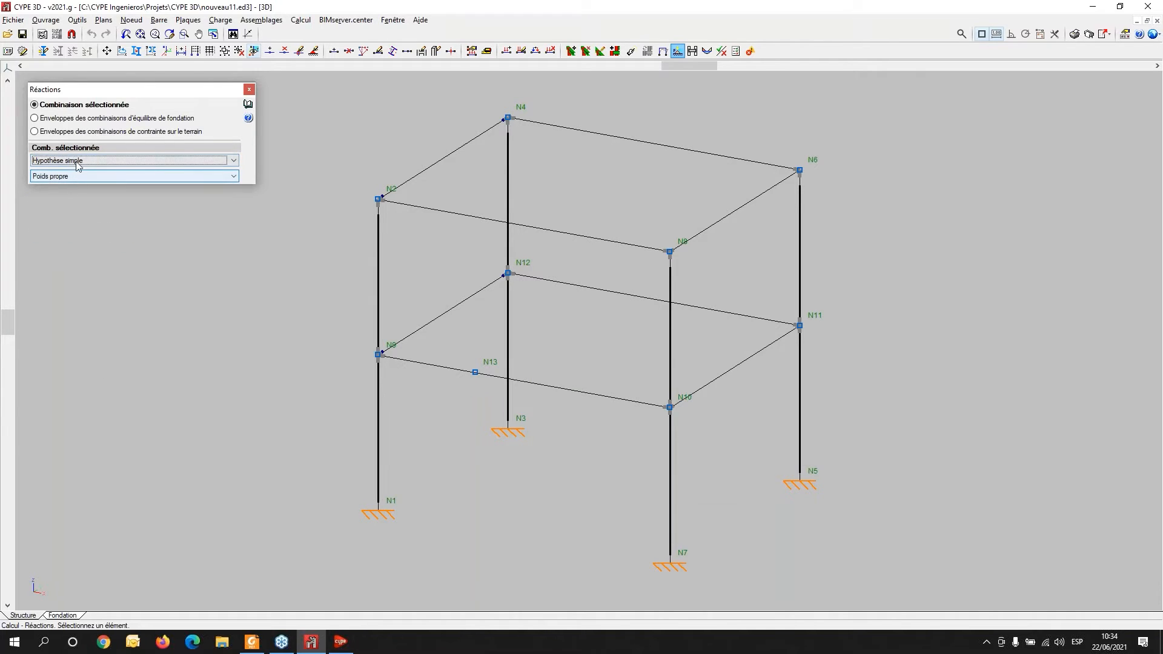
pyautogui.click(58, 118)
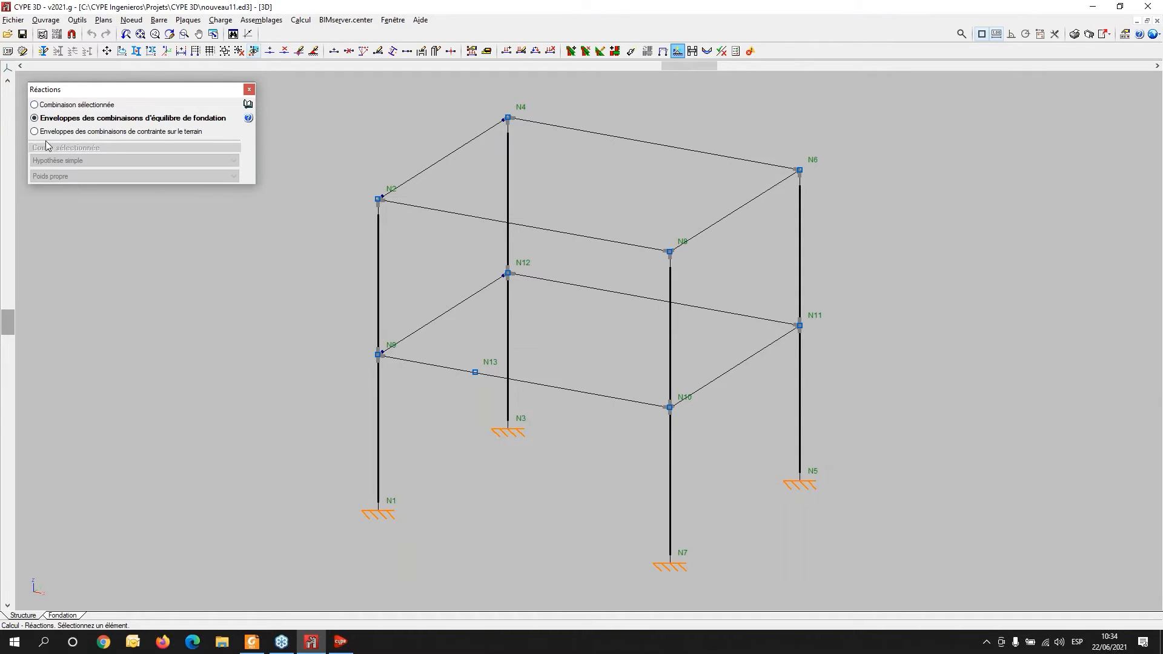
pyautogui.click(46, 108)
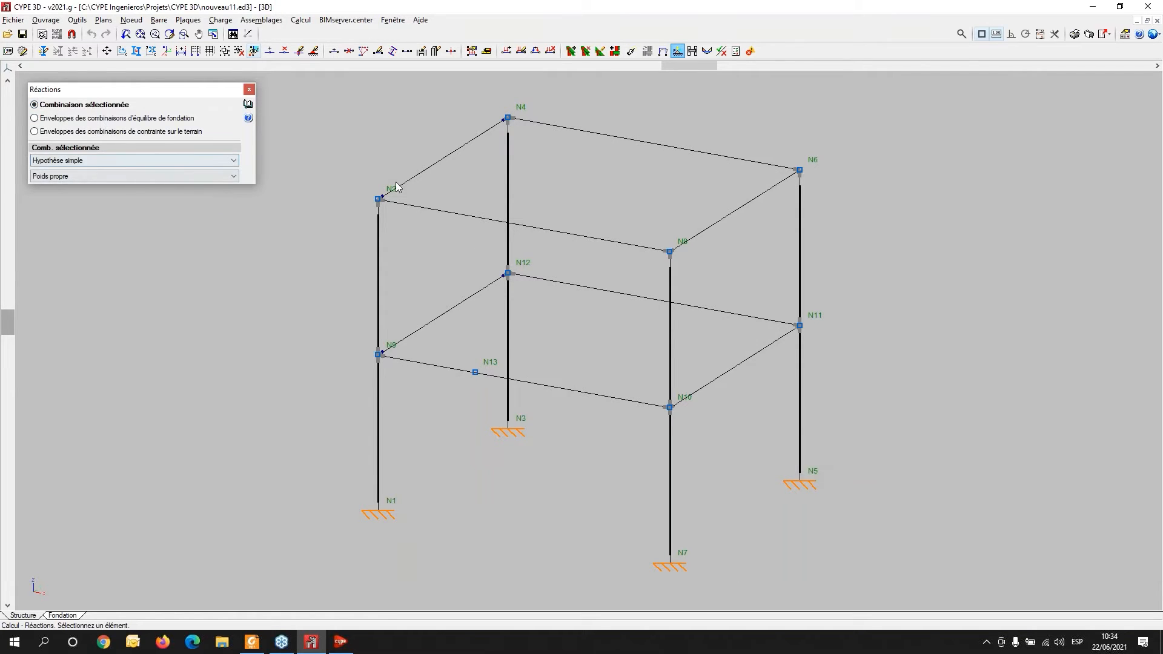
# - Display nodal displacements for load case V 1 and inspect them along the columns and beam N8/N6
pyautogui.click(346, 20)
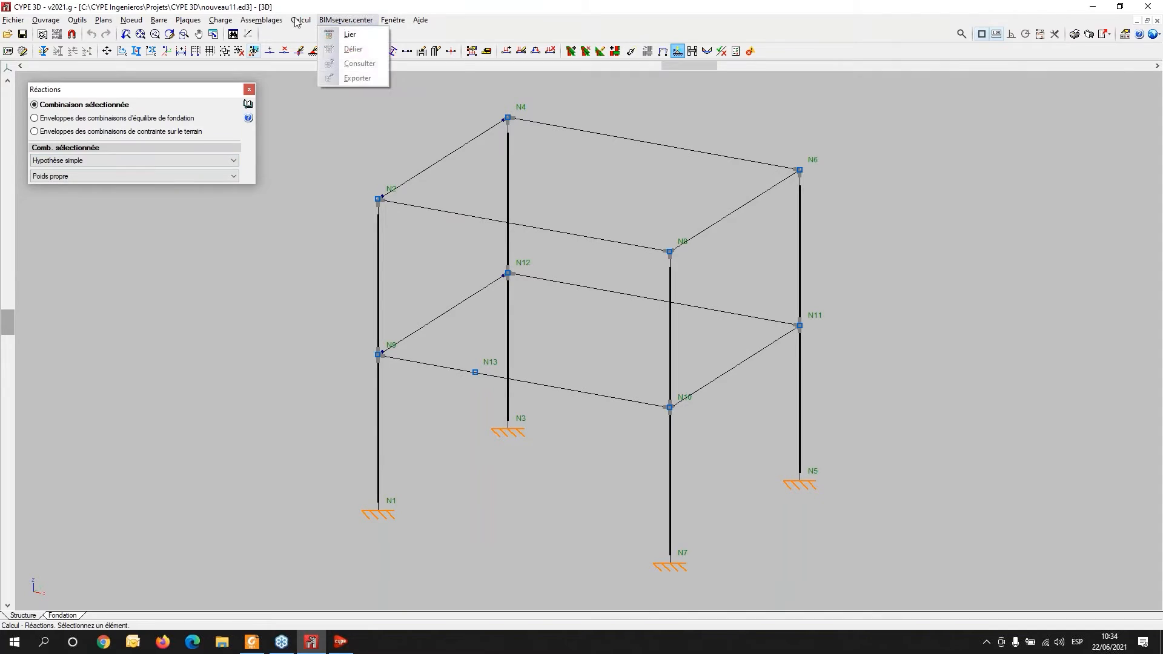
pyautogui.moveTo(300, 20)
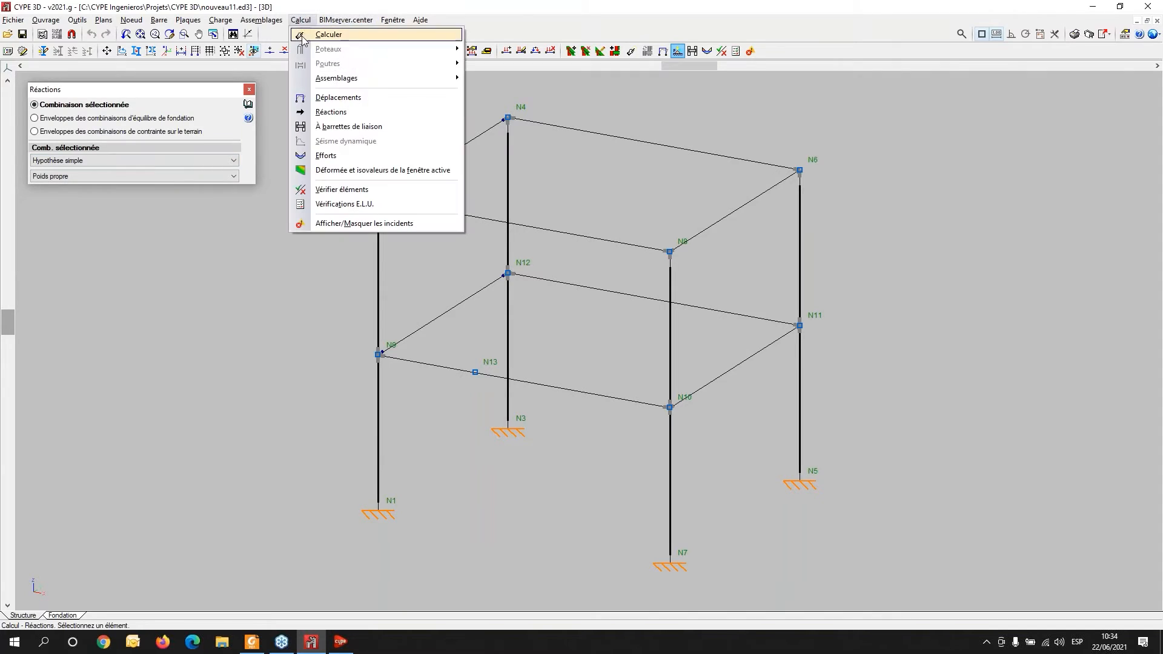
pyautogui.click(309, 100)
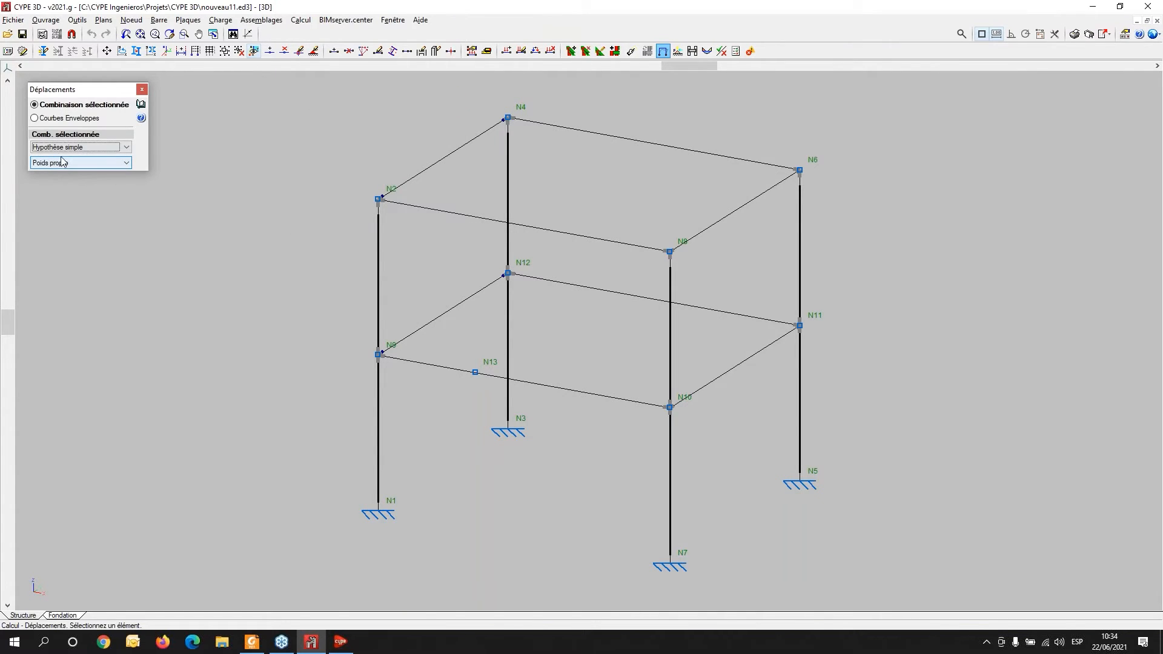
pyautogui.click(126, 163)
pyautogui.click(80, 198)
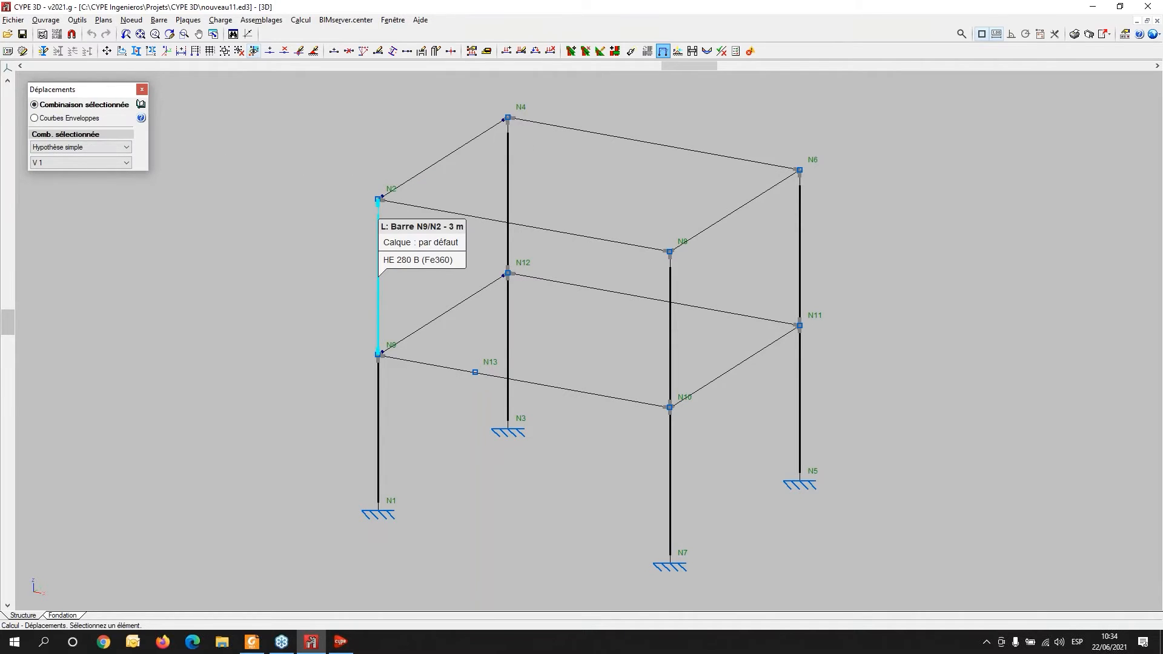
pyautogui.click(381, 300)
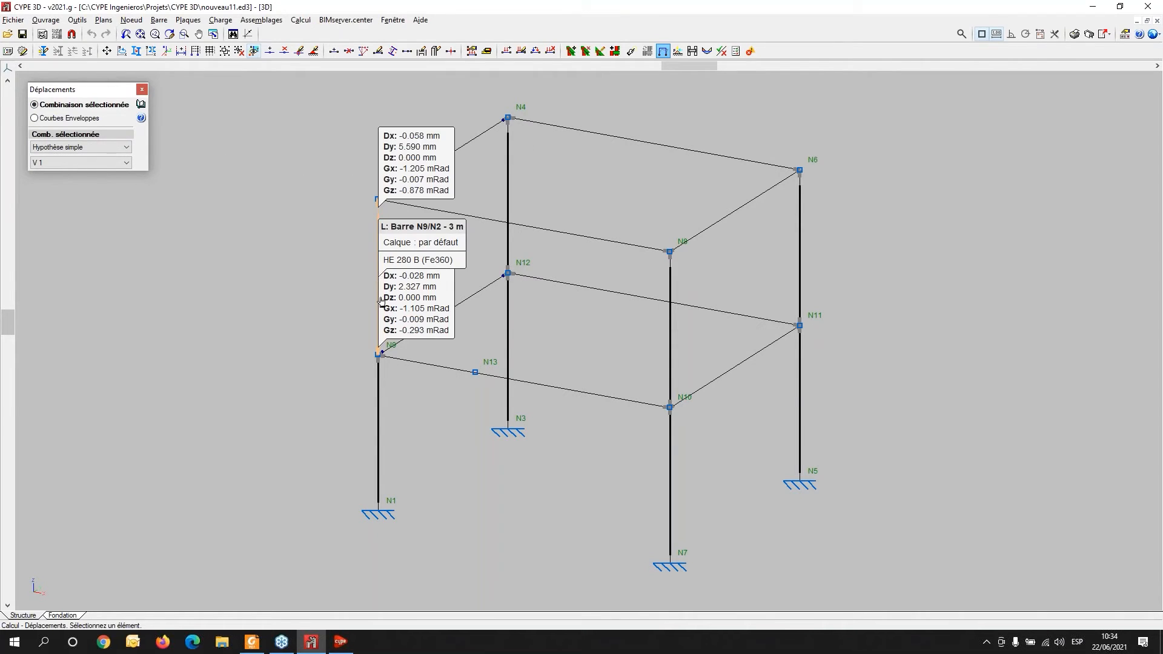
pyautogui.click(379, 418)
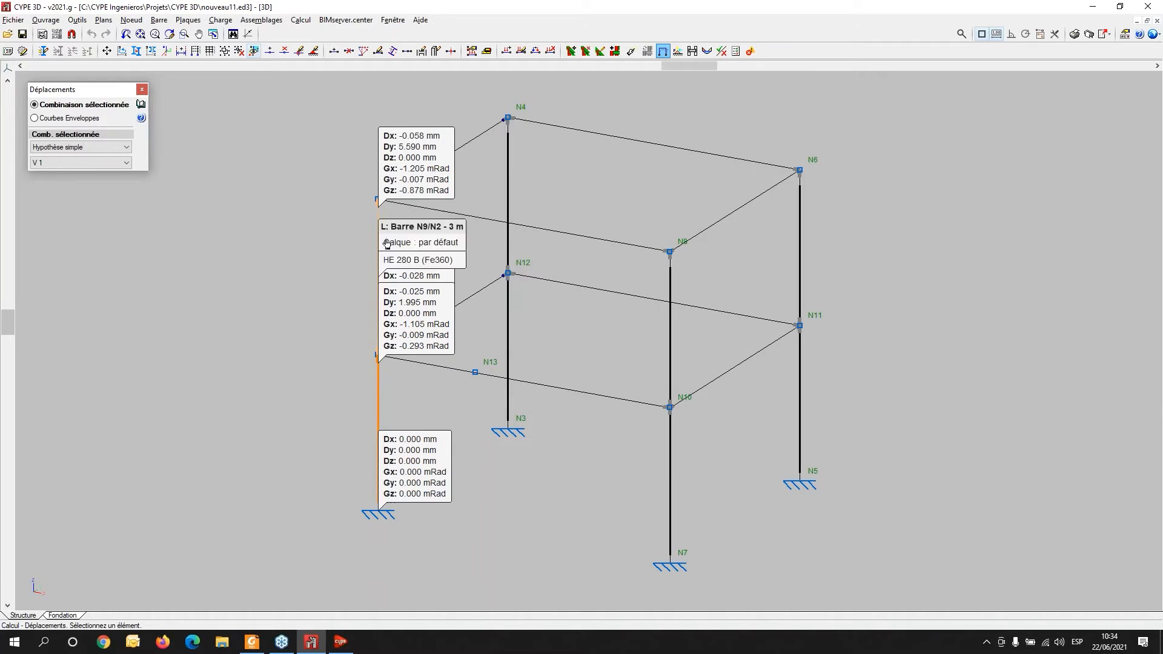
pyautogui.click(381, 206)
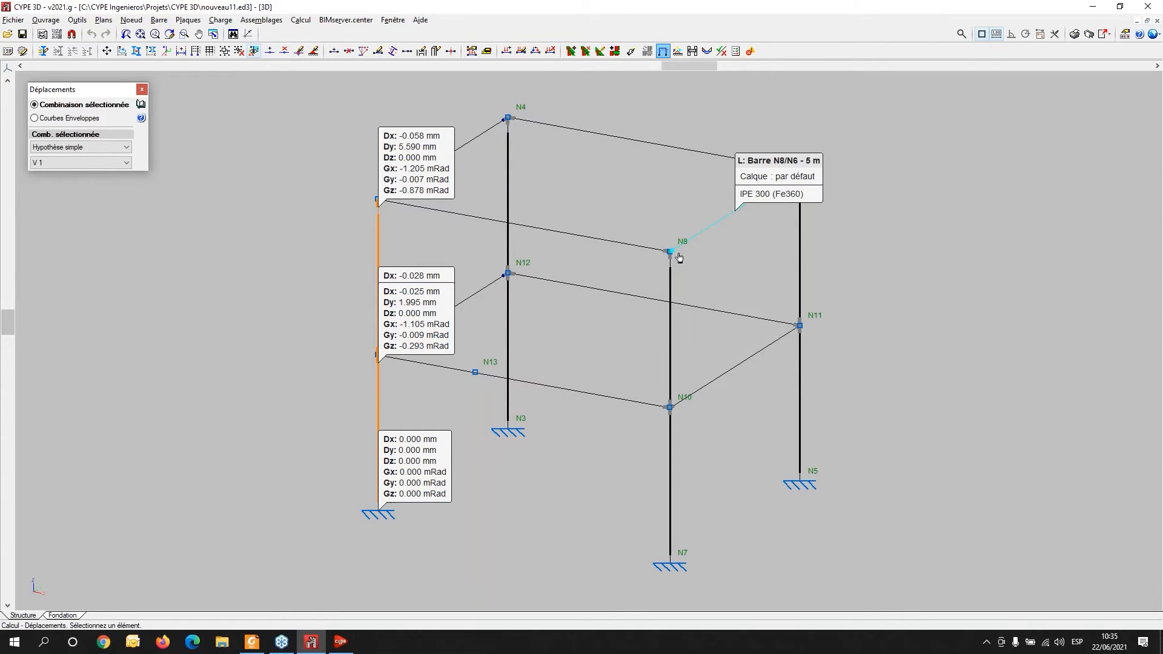
pyautogui.click(684, 276)
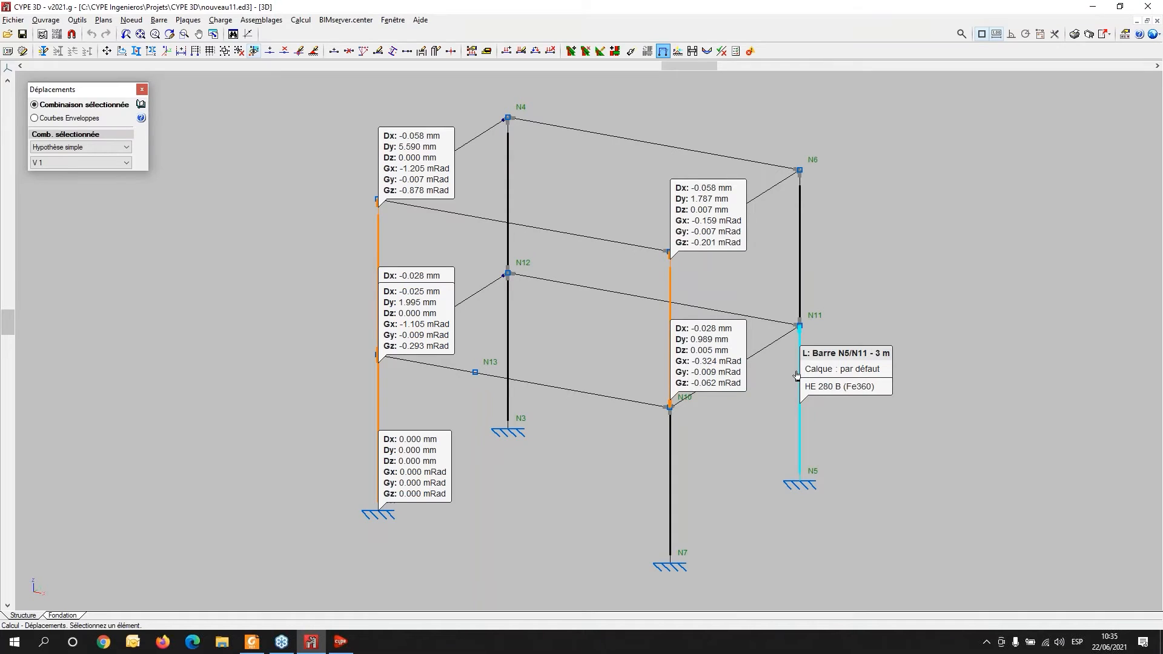
# - Open the internal forces display and show the axial force (N) diagrams for all bars
pyautogui.click(307, 21)
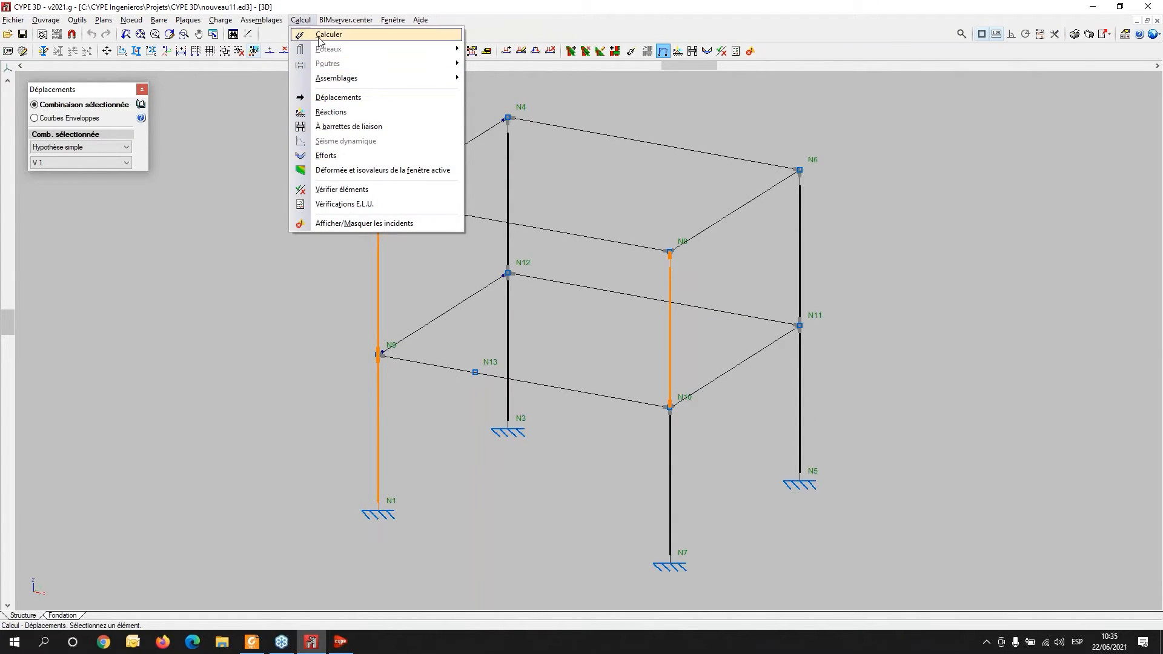
pyautogui.click(325, 156)
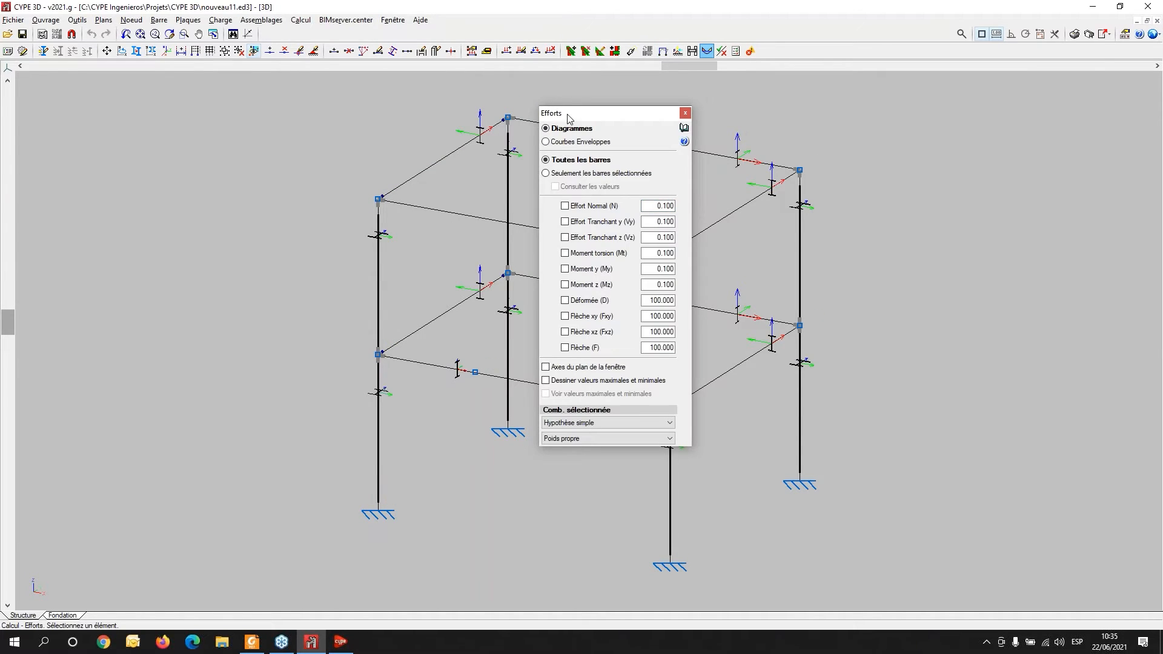
pyautogui.moveTo(569, 118); pyautogui.dragTo(66, 92)
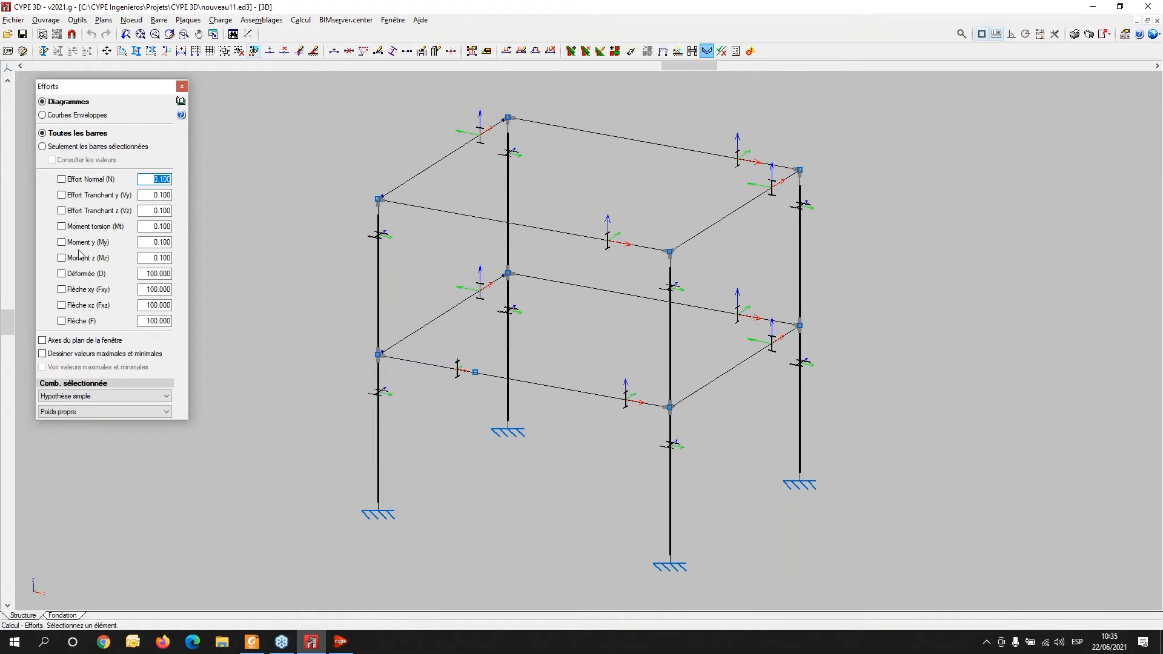
pyautogui.click(61, 179)
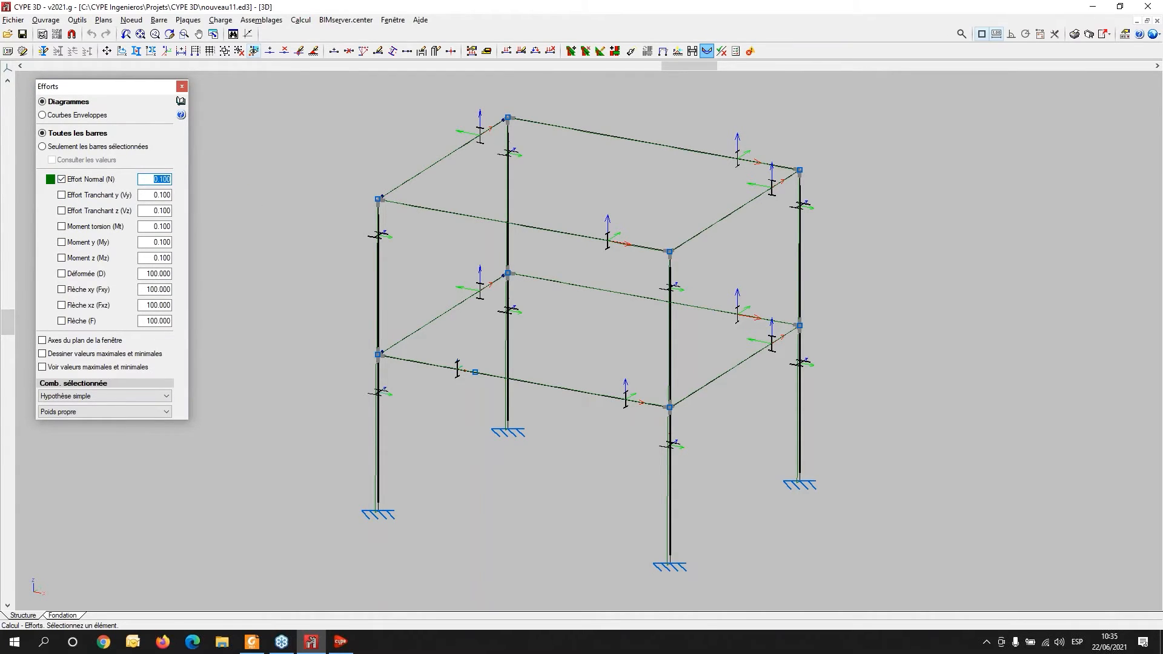
# - Set the axial force (N) diagram scale factor to 1.000
pyautogui.write('1')
pyautogui.press('Tab')
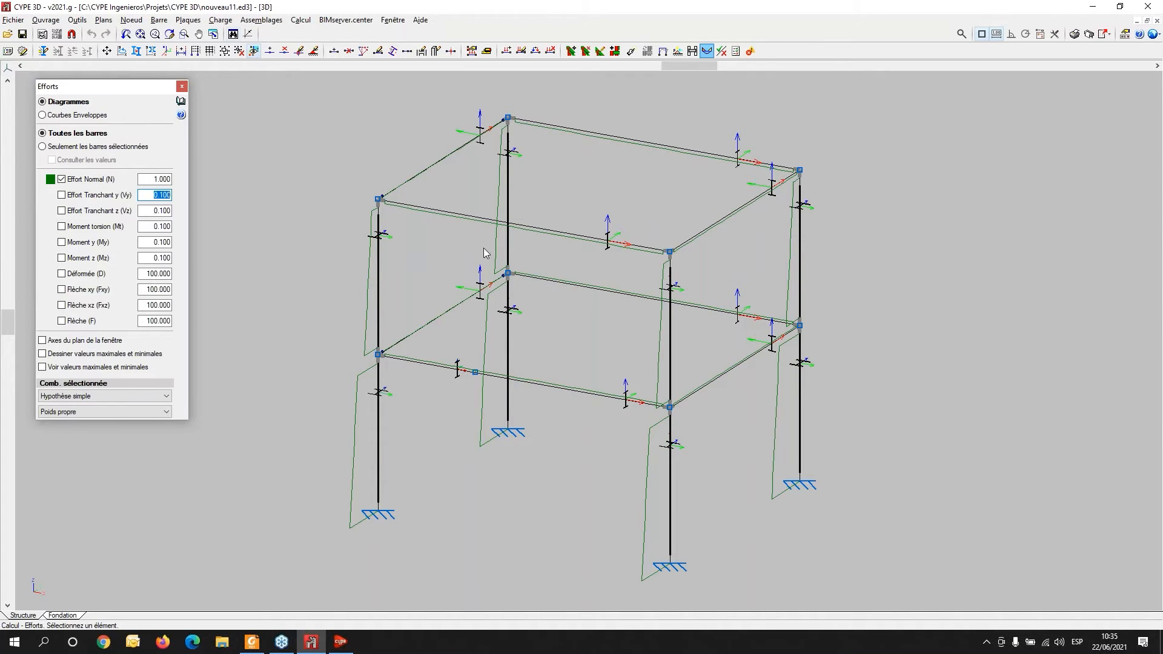
pyautogui.keyDown('shift'); pyautogui.moveTo(745, 452); pyautogui.dragTo(701, 431, button='middle'); pyautogui.keyUp('shift')
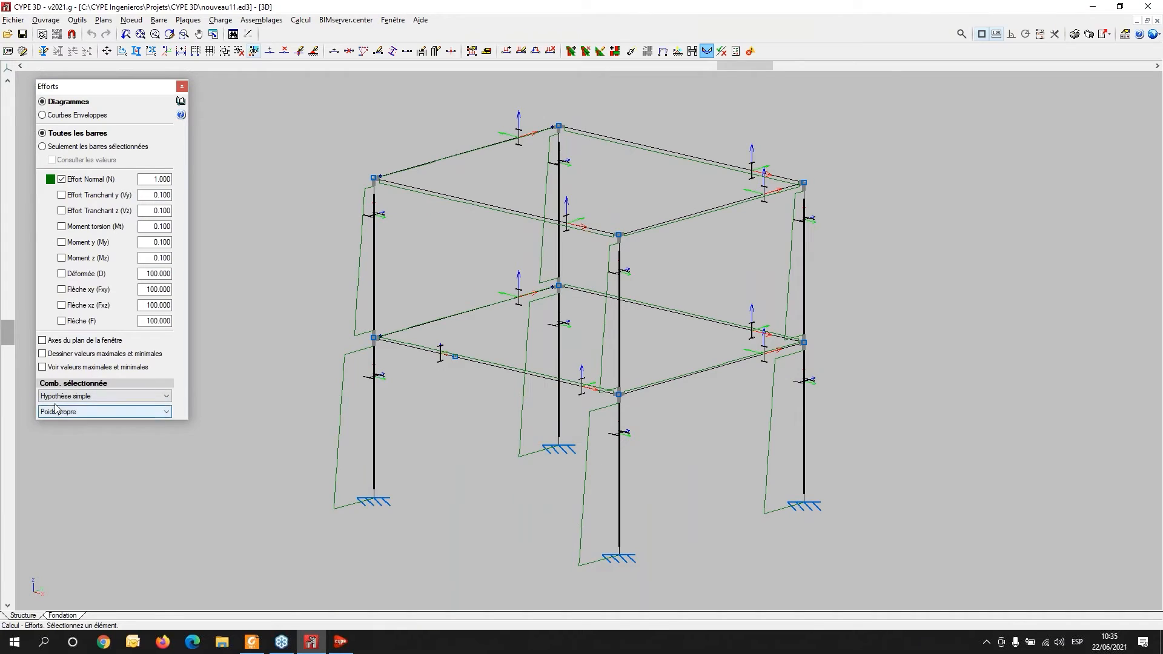
# - Turn on viewing and drawing of maximum and minimum values and the window-plane axes option for the force diagrams
pyautogui.click(42, 367)
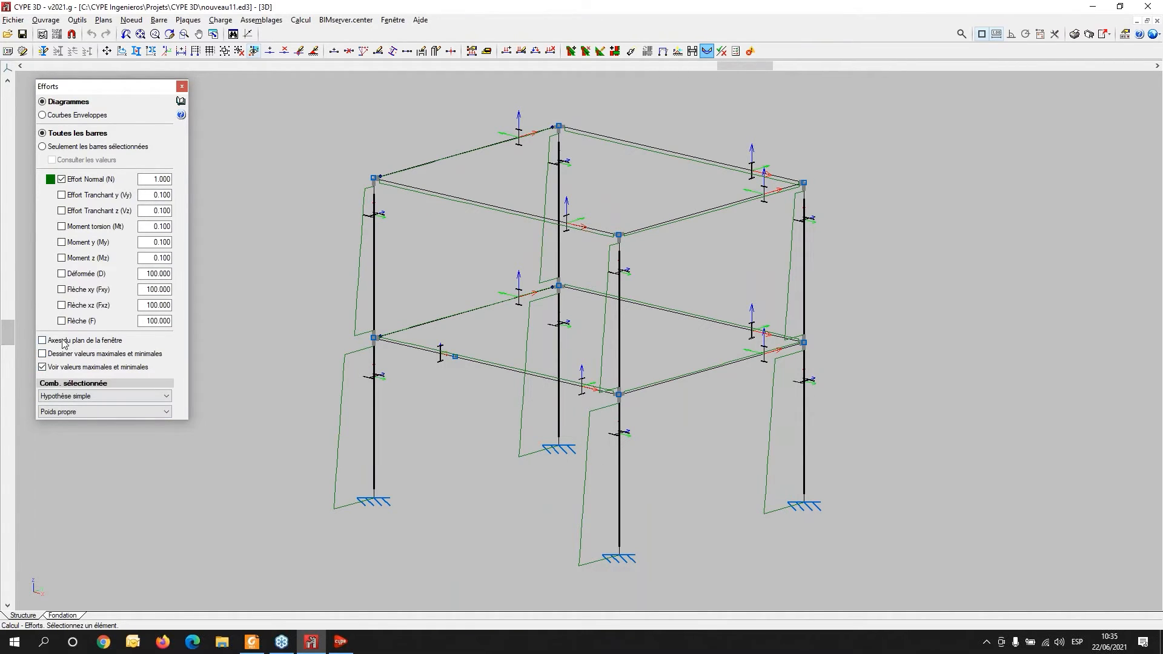
pyautogui.click(43, 355)
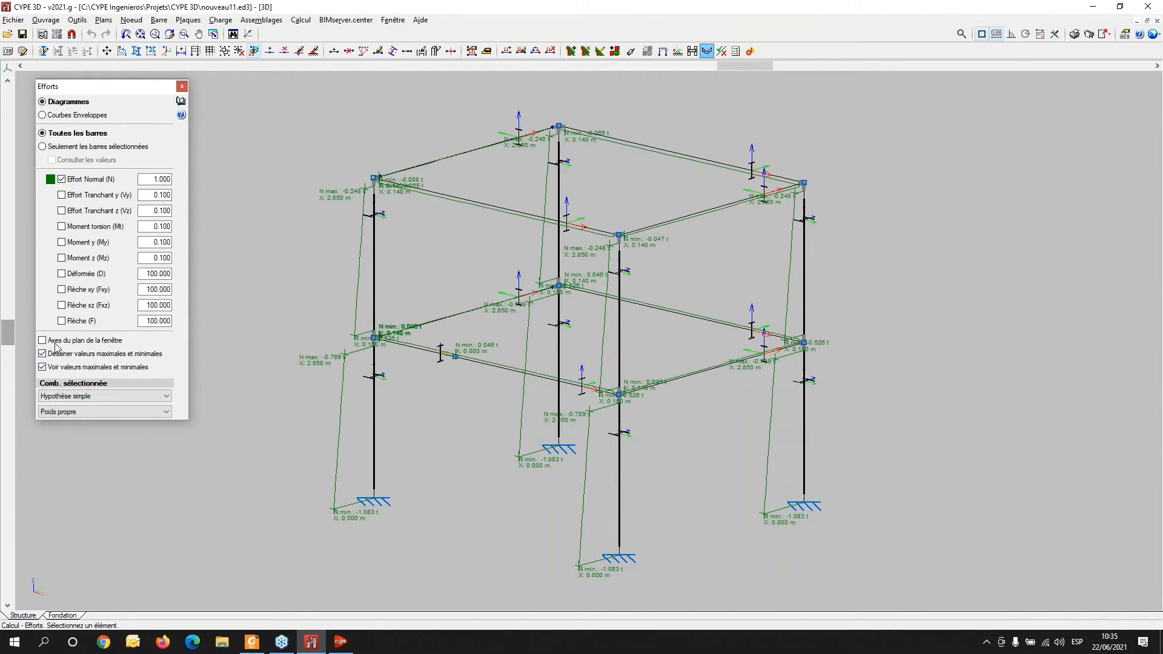
pyautogui.click(55, 341)
pyautogui.moveTo(379, 484)
pyautogui.moveTo(372, 305)
pyautogui.moveTo(619, 324)
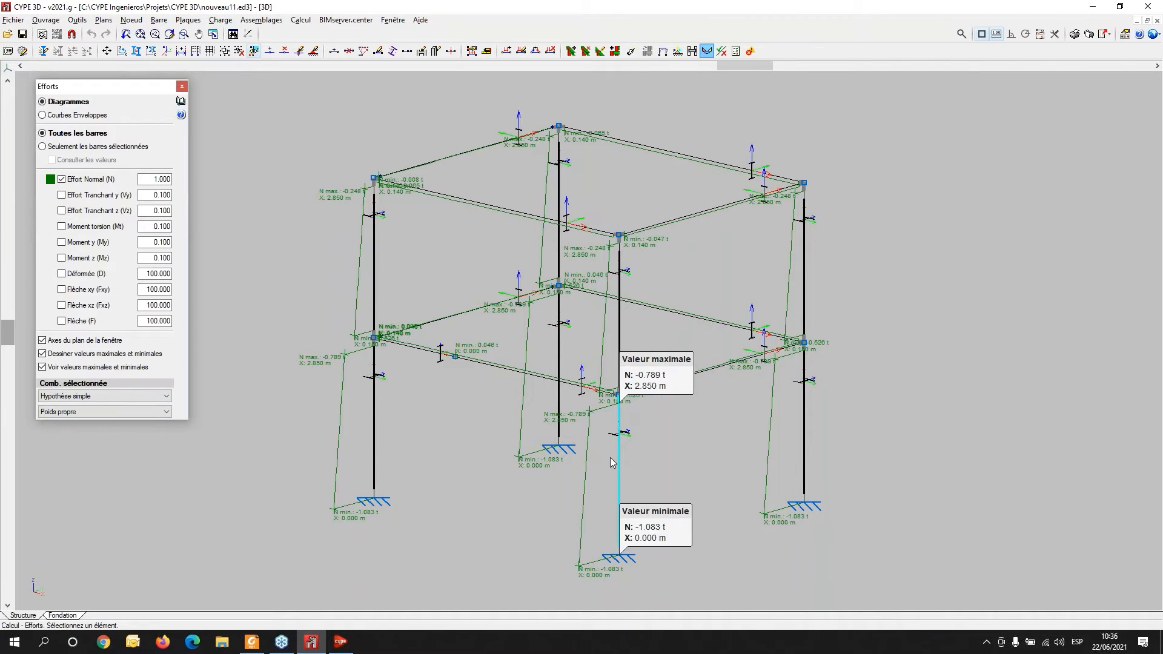
pyautogui.moveTo(510, 375)
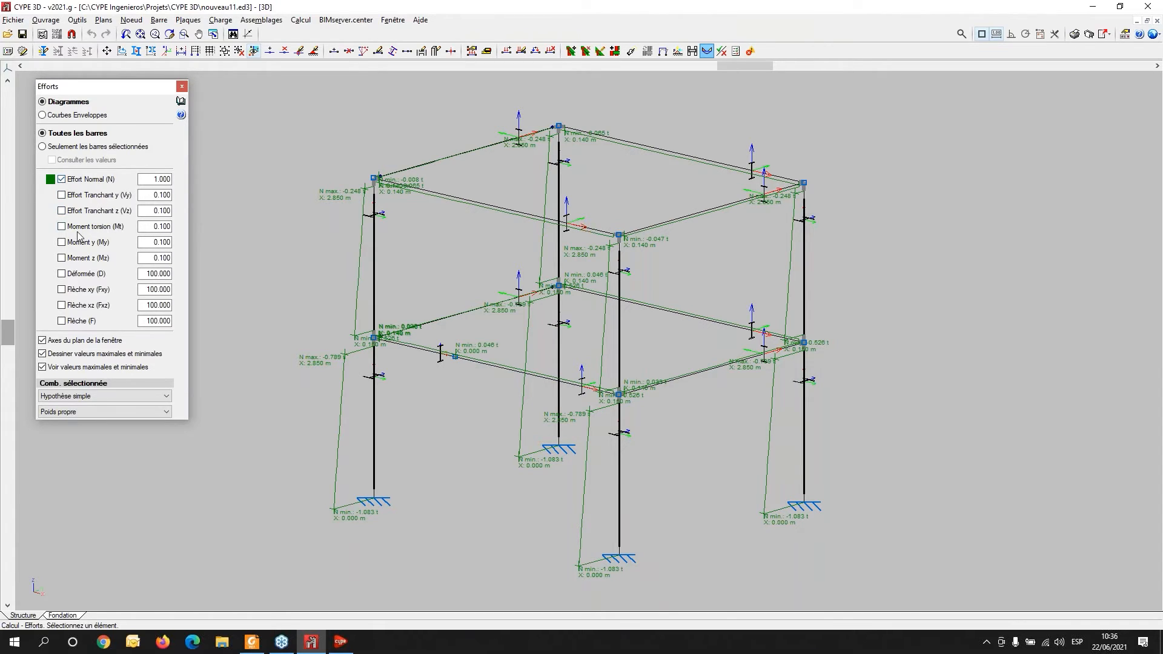
# - Show only the bending moment My diagrams, hiding axial force, with a My scale factor of 5
pyautogui.click(61, 245)
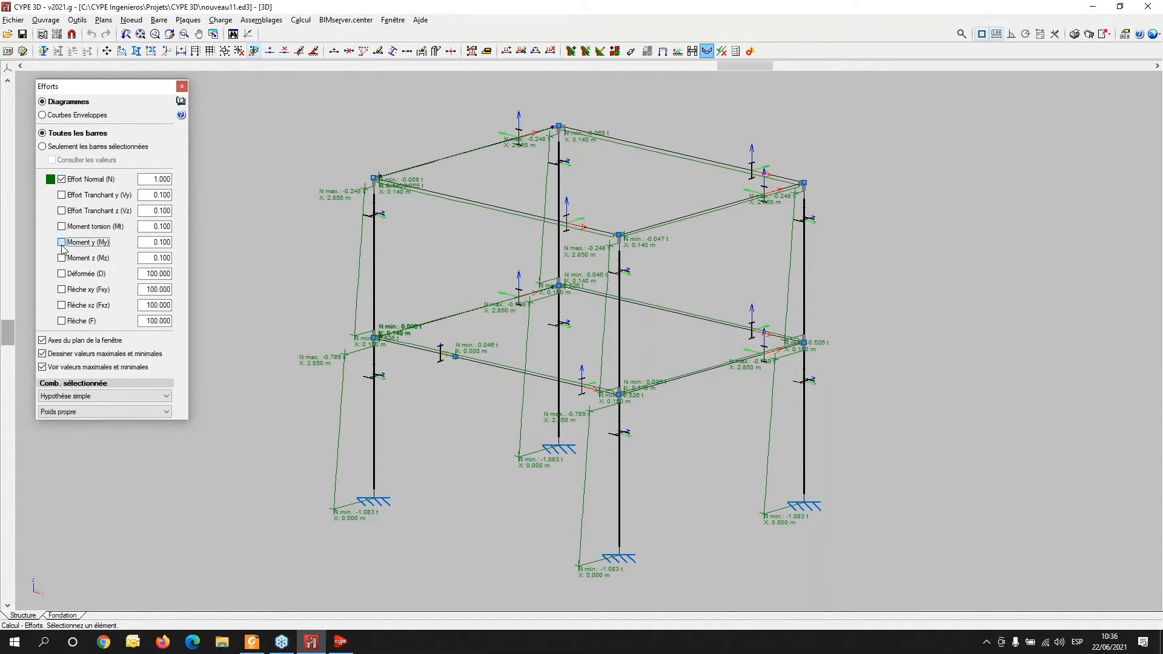
pyautogui.click(152, 239)
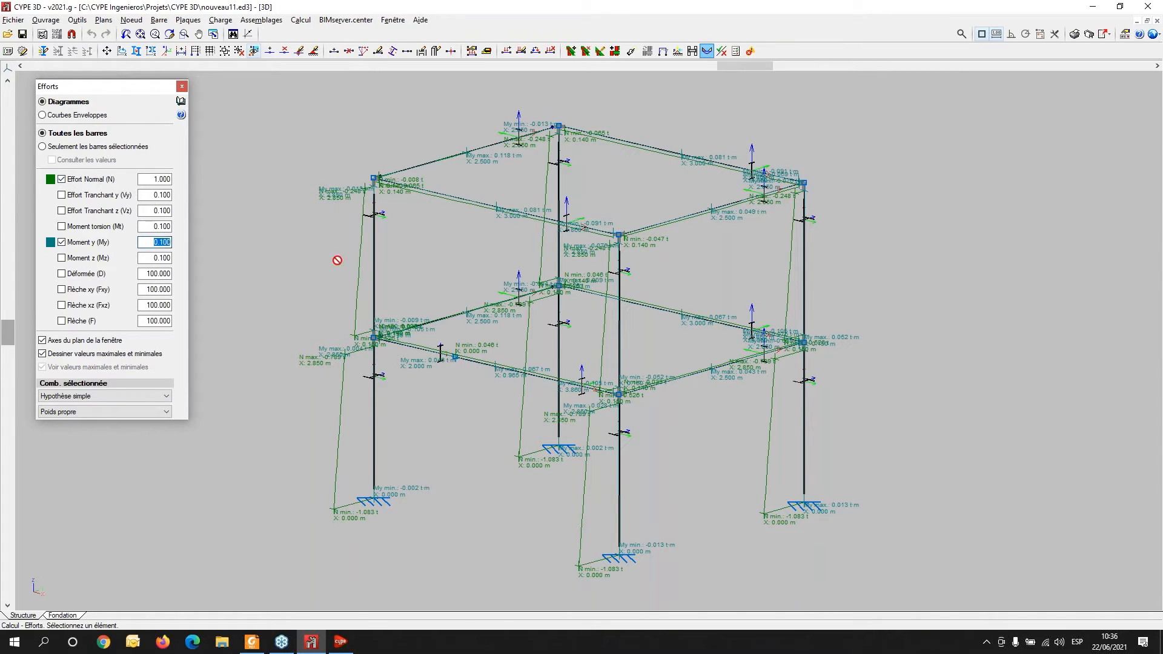
pyautogui.write('1')
pyautogui.press('Tab')
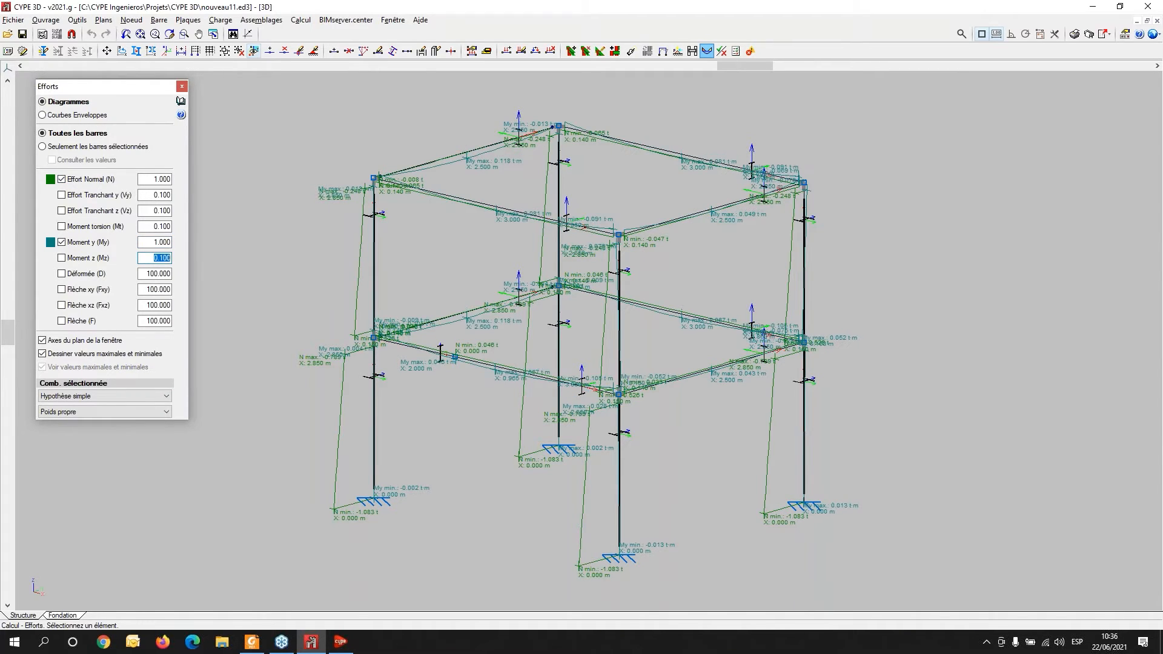
pyautogui.click(61, 178)
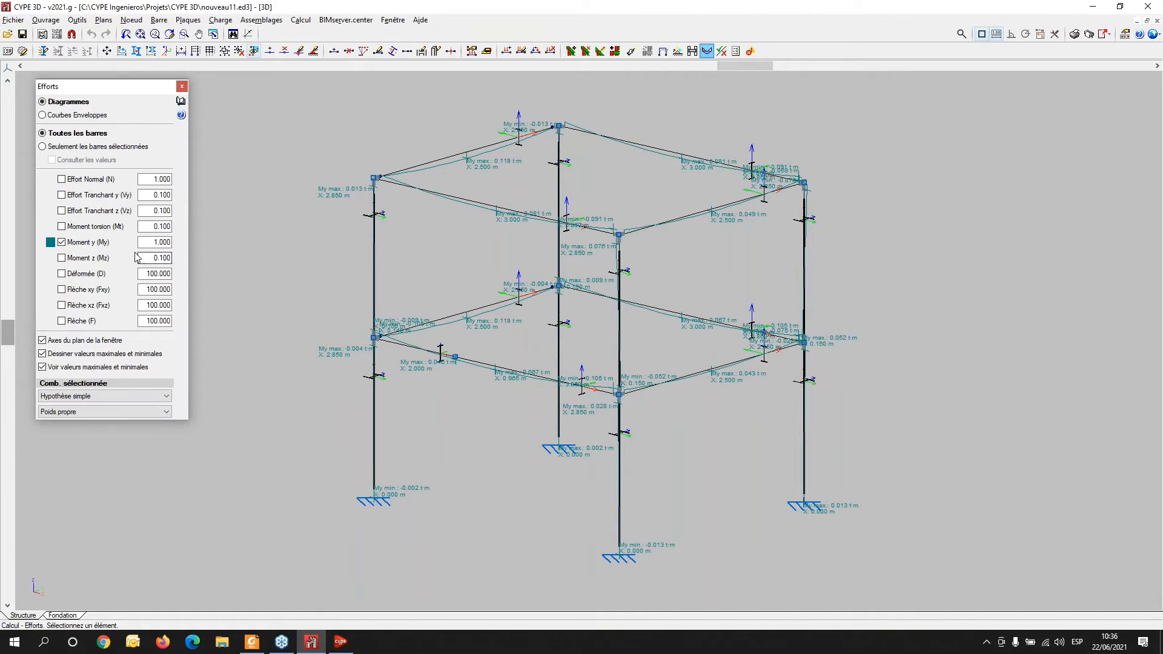
pyautogui.click(155, 241)
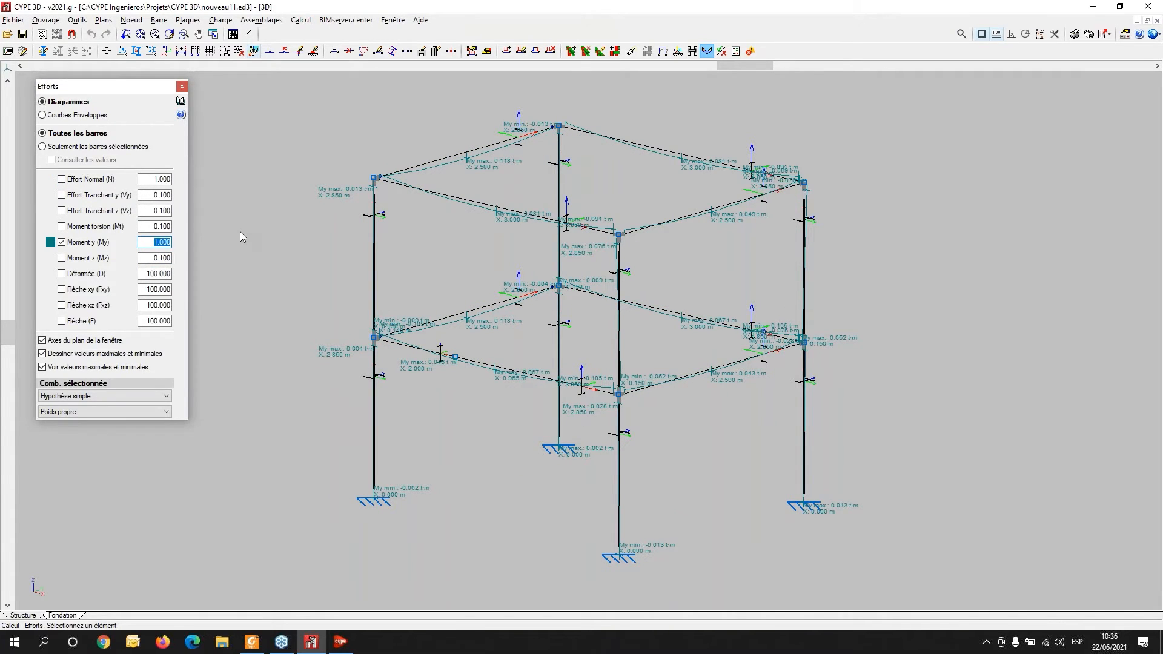
pyautogui.write('5')
pyautogui.press('Tab')
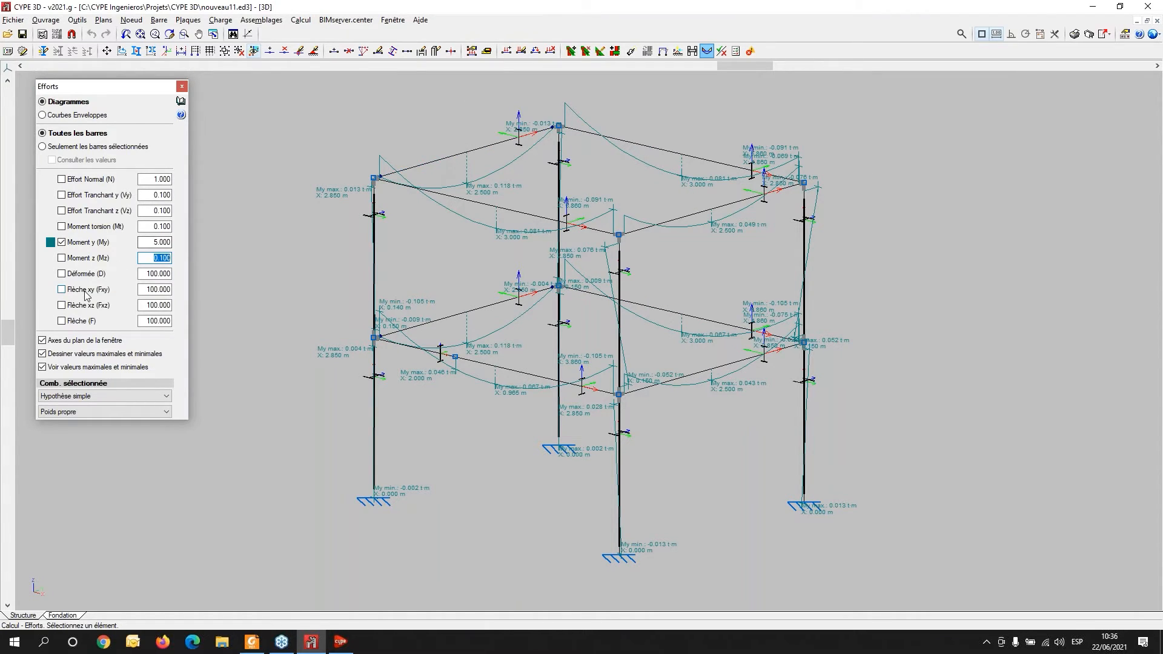
# - Start the Buckling (Flambement) command and open its settings for column N1/N9
pyautogui.click(185, 20)
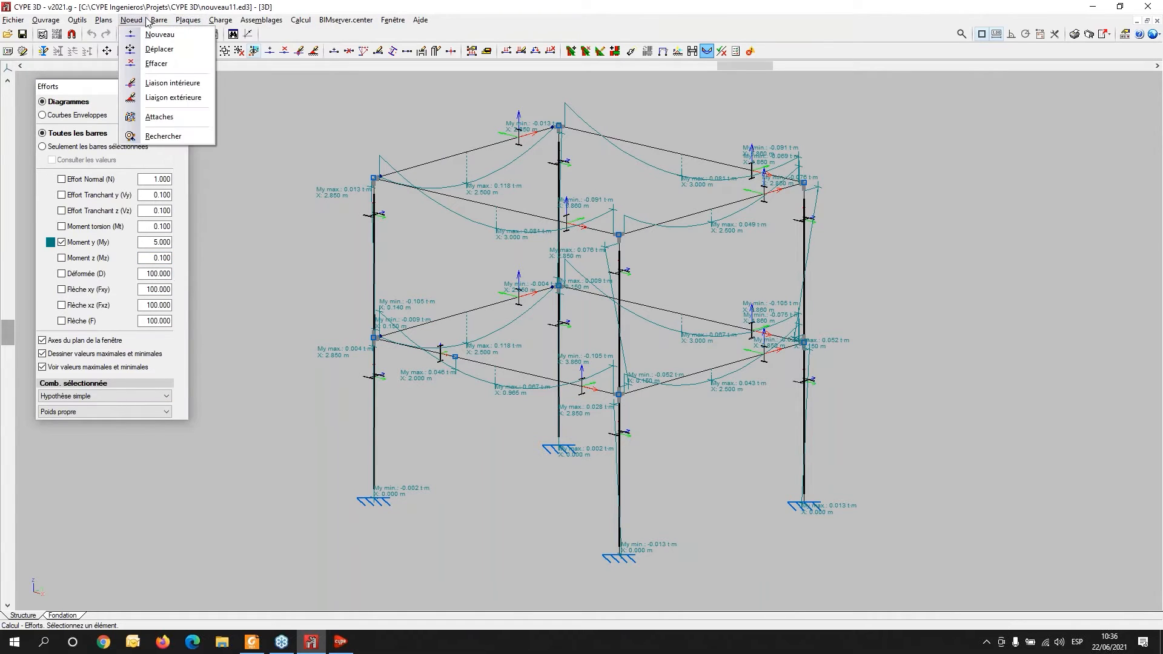
pyautogui.click(202, 8)
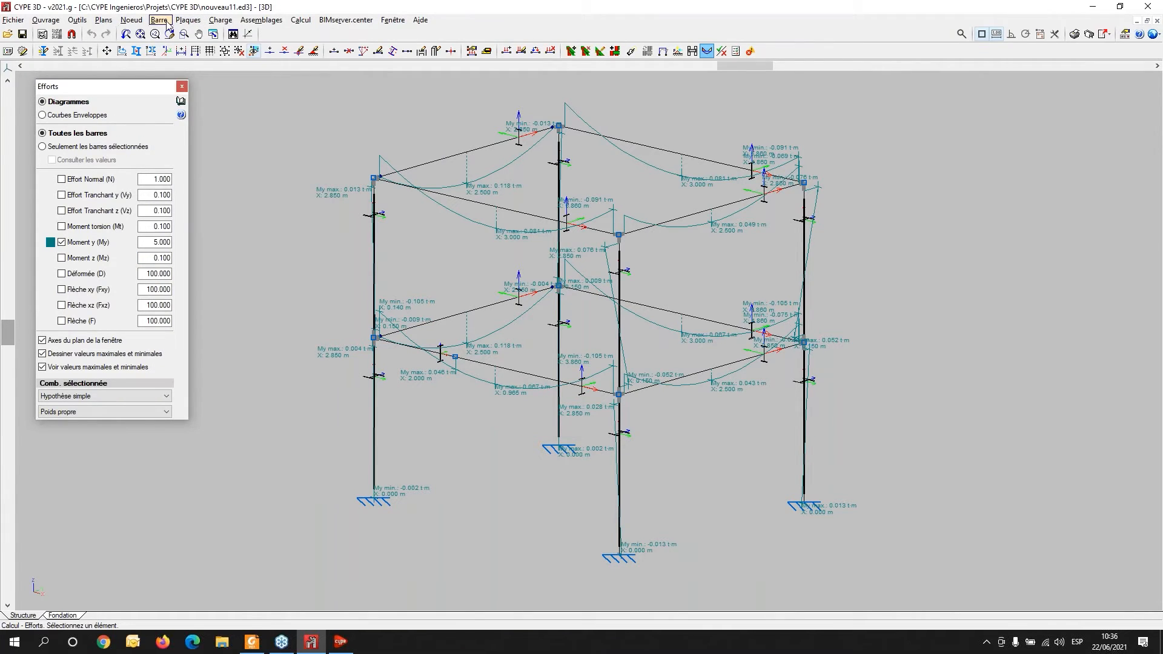
pyautogui.click(166, 23)
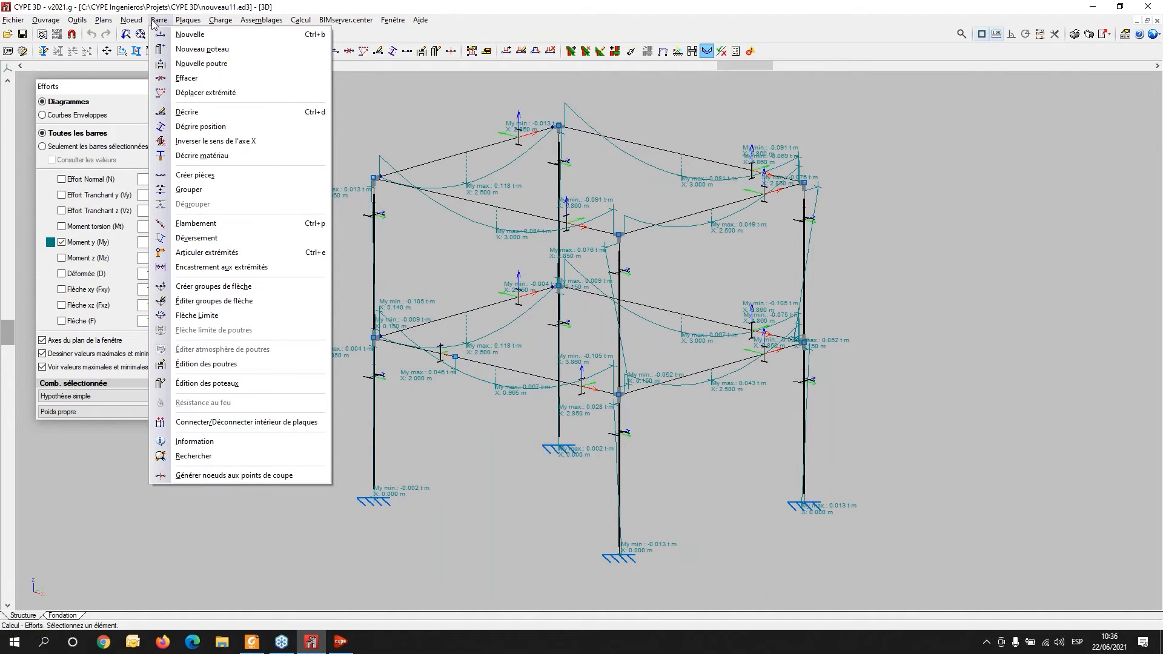
pyautogui.click(219, 228)
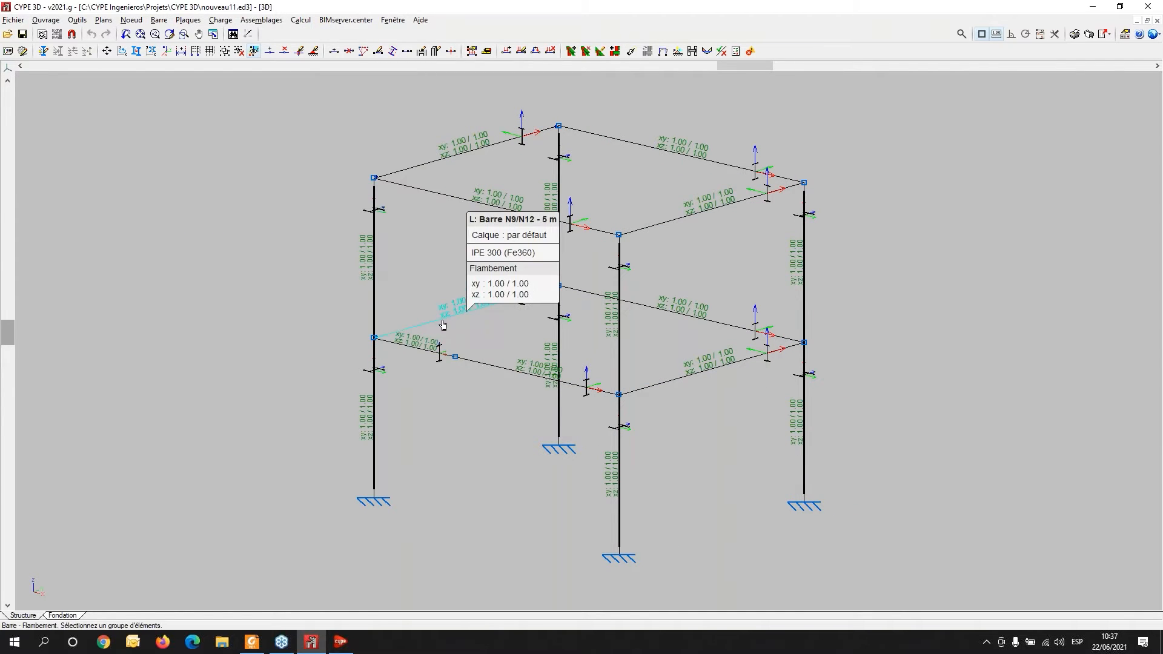
pyautogui.click(159, 20)
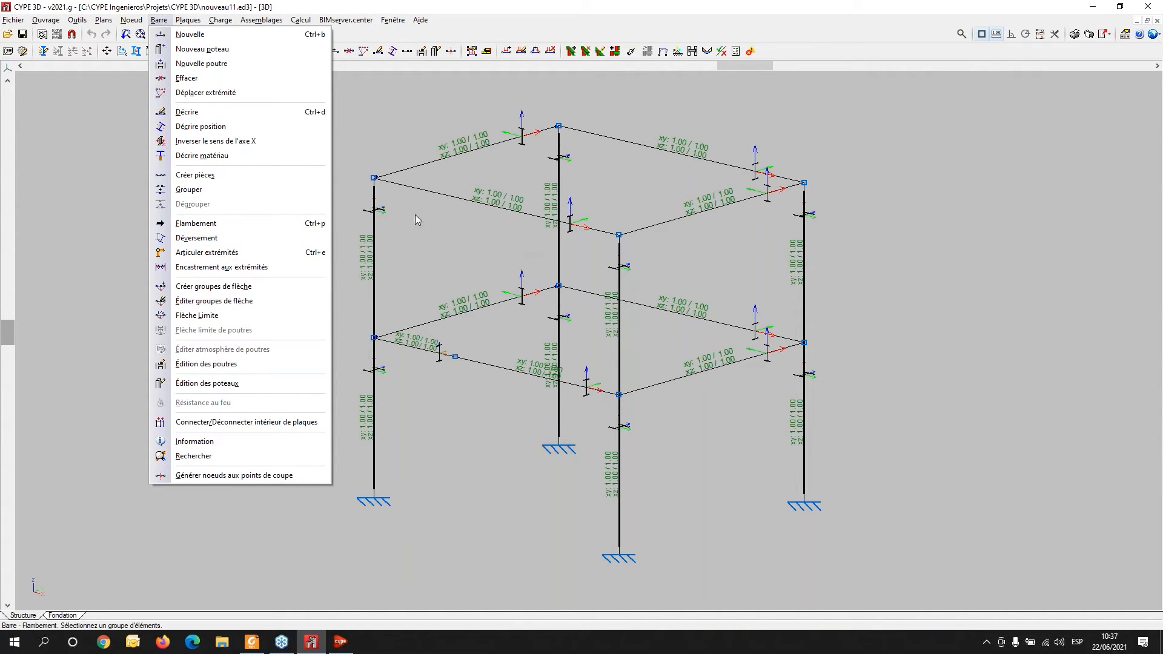
pyautogui.click(293, 224)
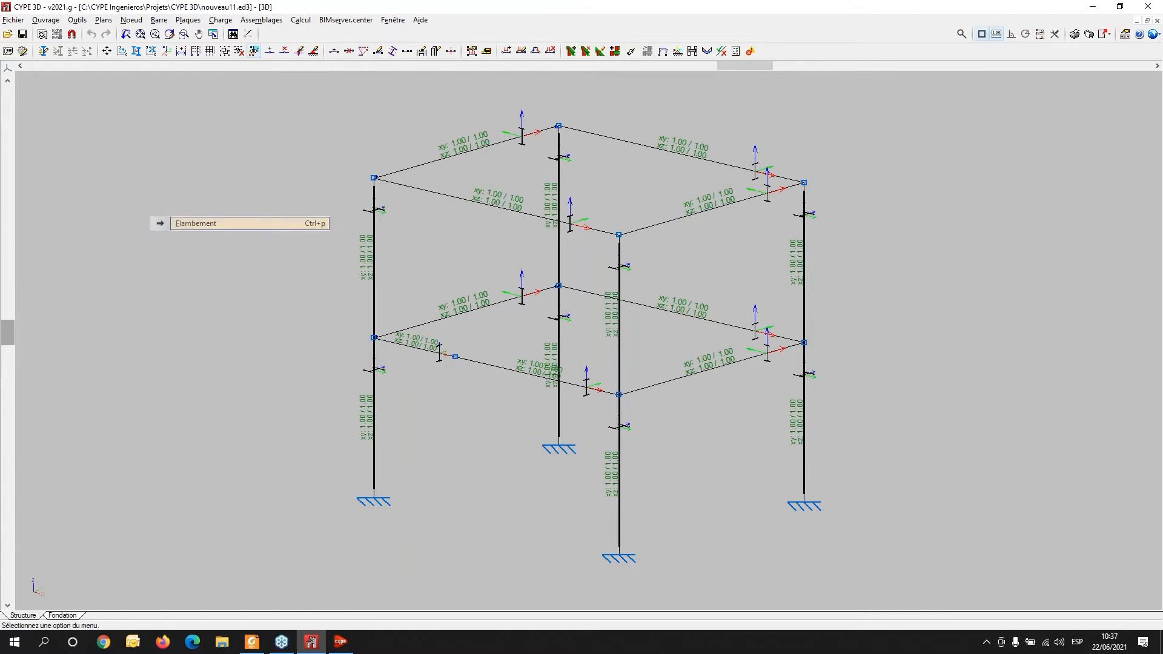
pyautogui.click(377, 432)
pyautogui.rightClick(377, 432)
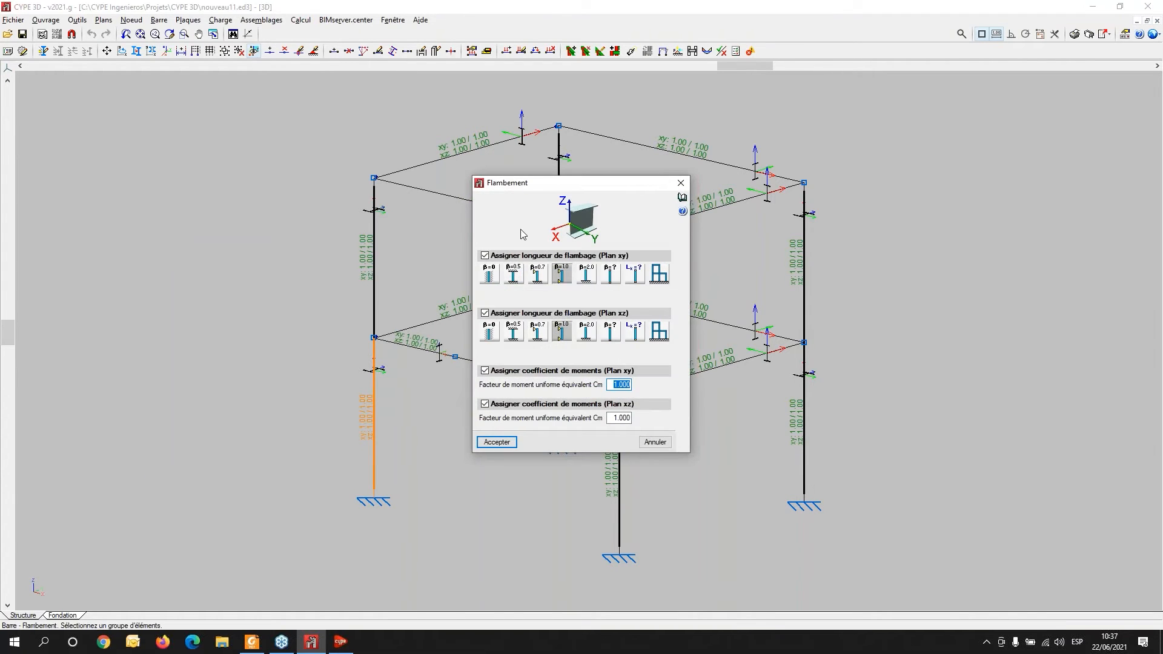
pyautogui.moveTo(544, 189); pyautogui.dragTo(128, 133)
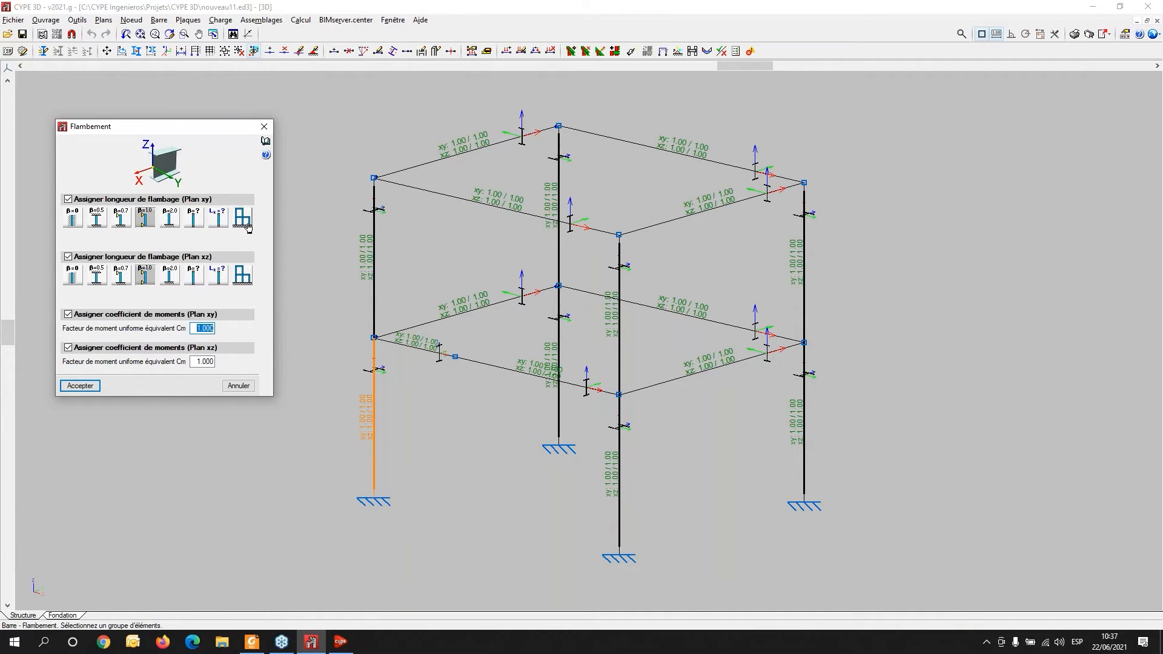
# - Open and read the help page on buckling length, then close it
pyautogui.moveTo(251, 226)
pyautogui.click(267, 143)
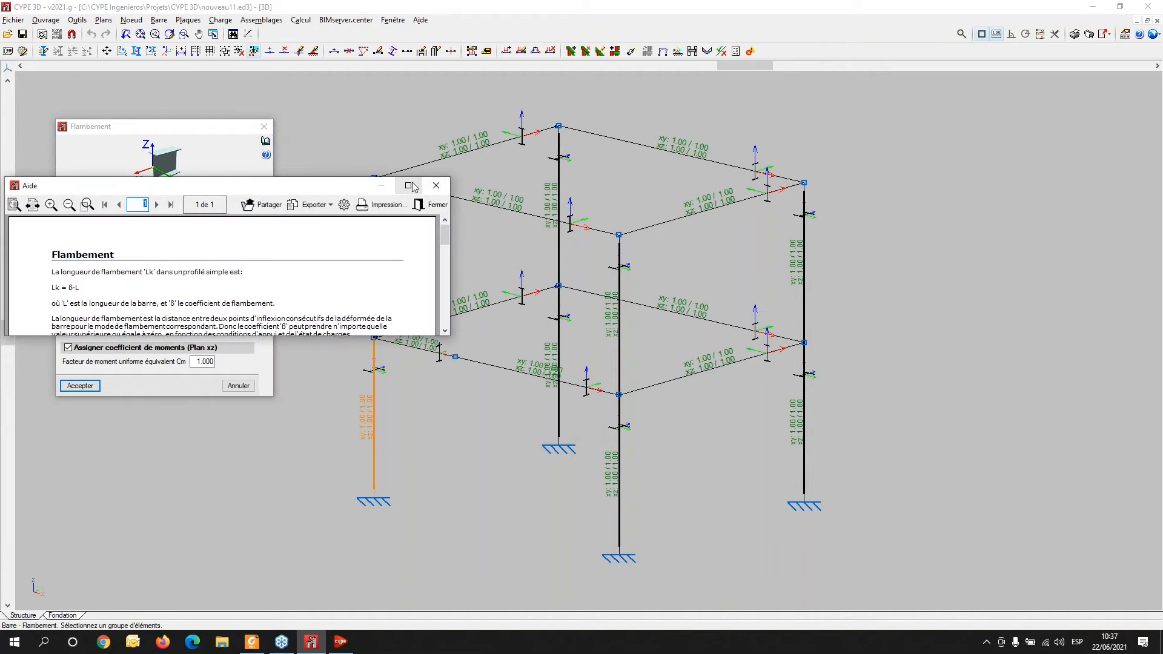
pyautogui.click(423, 190)
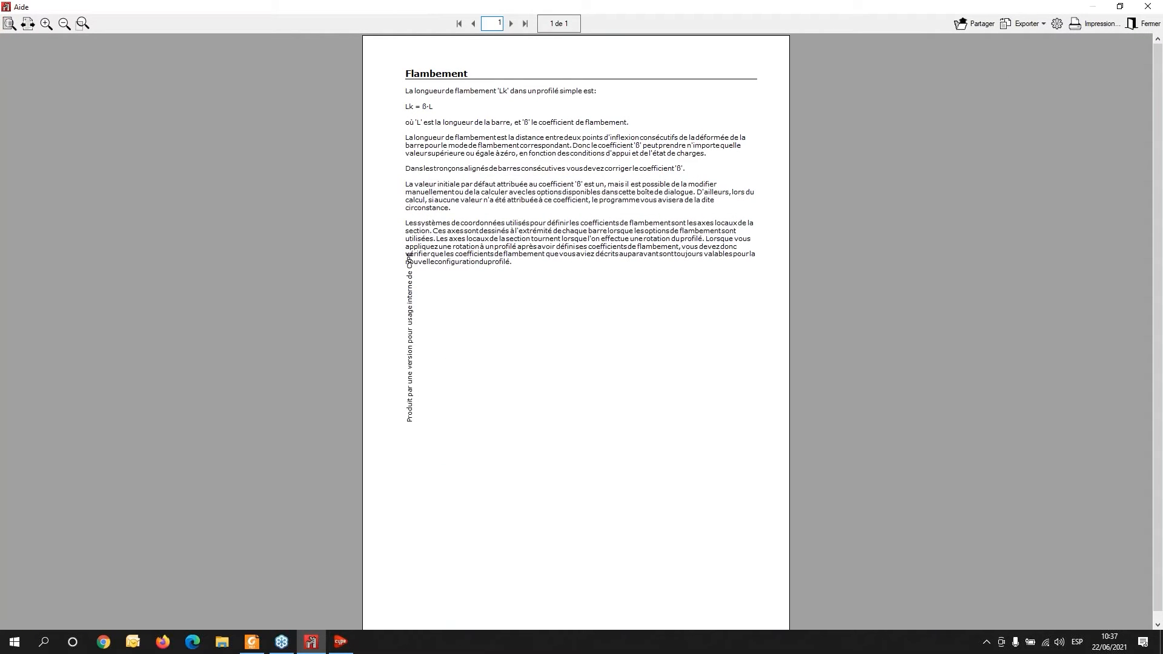
pyautogui.click(1148, 8)
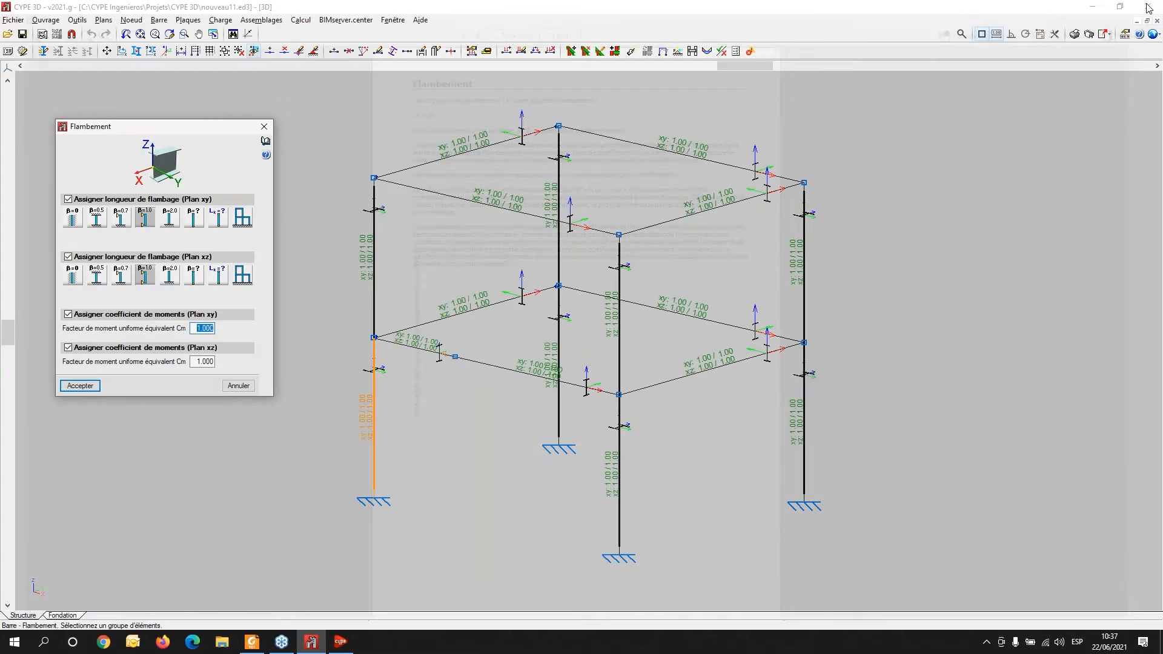
# - Read the context help for the buckling dialog's axes figure and buckling coefficient options, then close the dialog
pyautogui.click(266, 155)
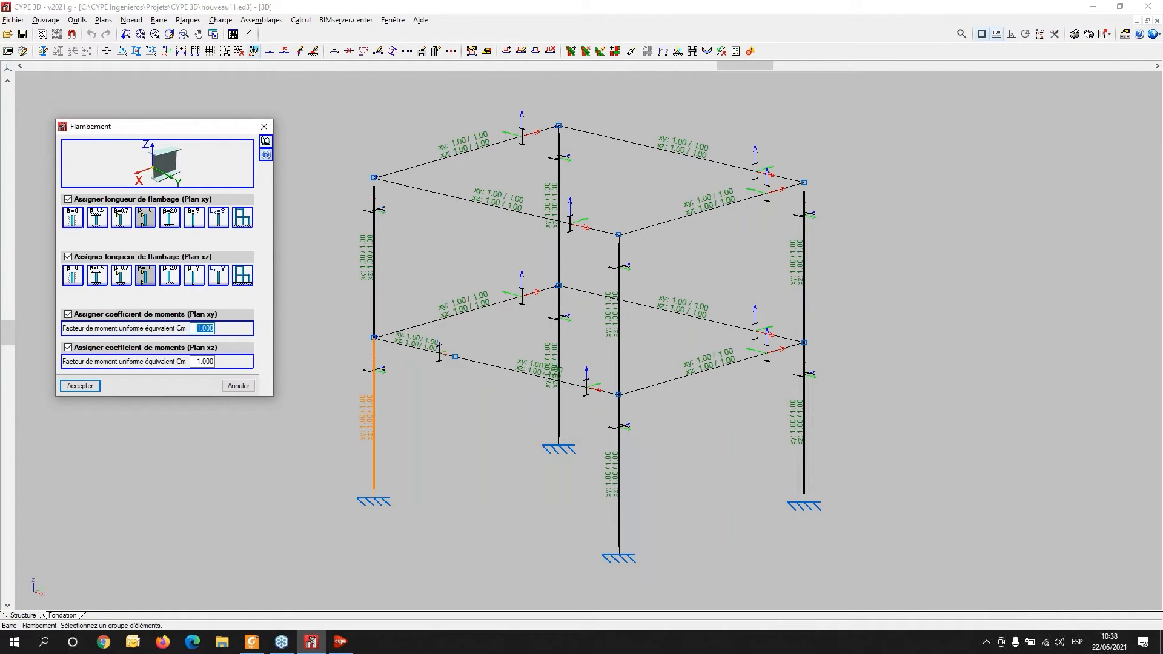
pyautogui.click(119, 173)
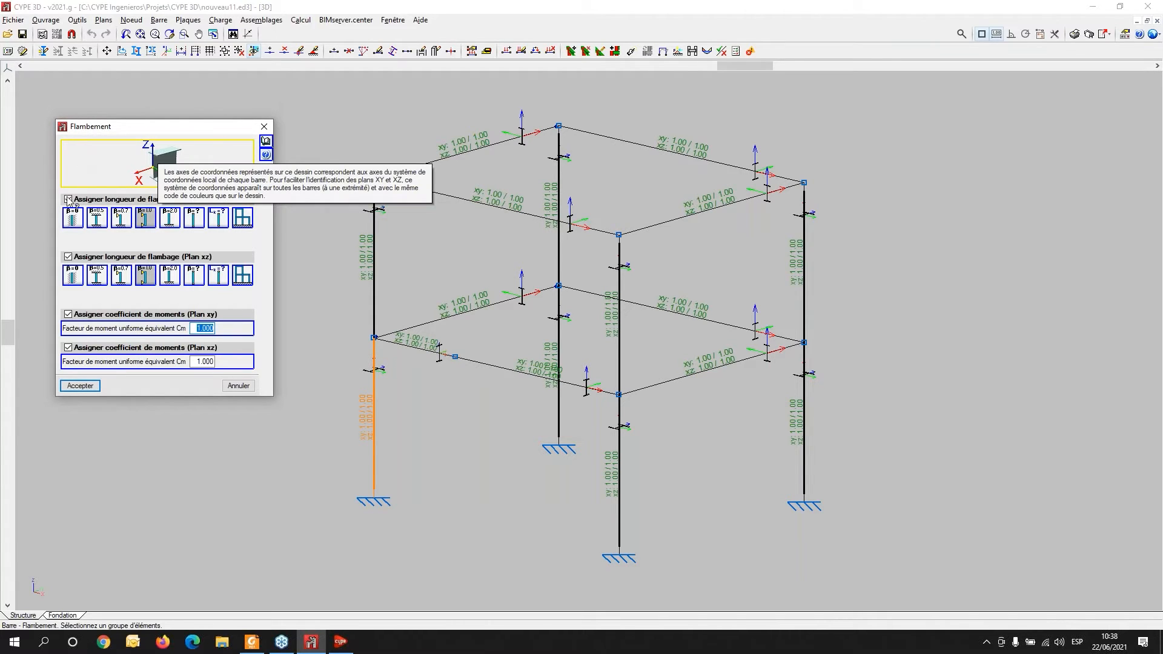
pyautogui.click(75, 219)
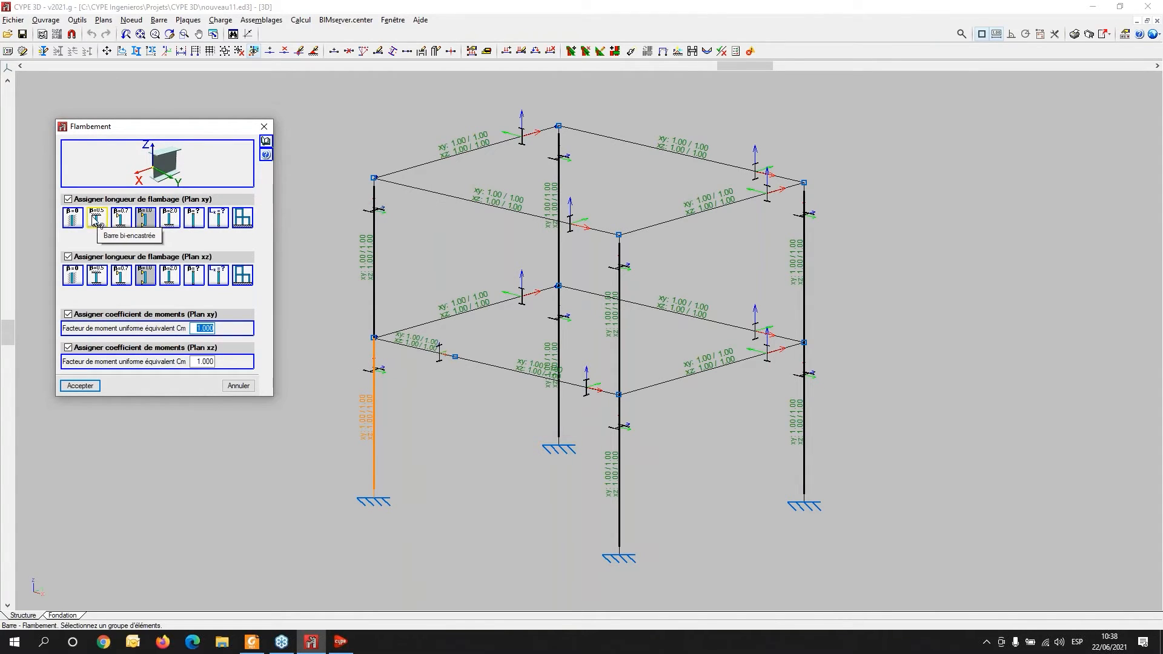
pyautogui.click(157, 223)
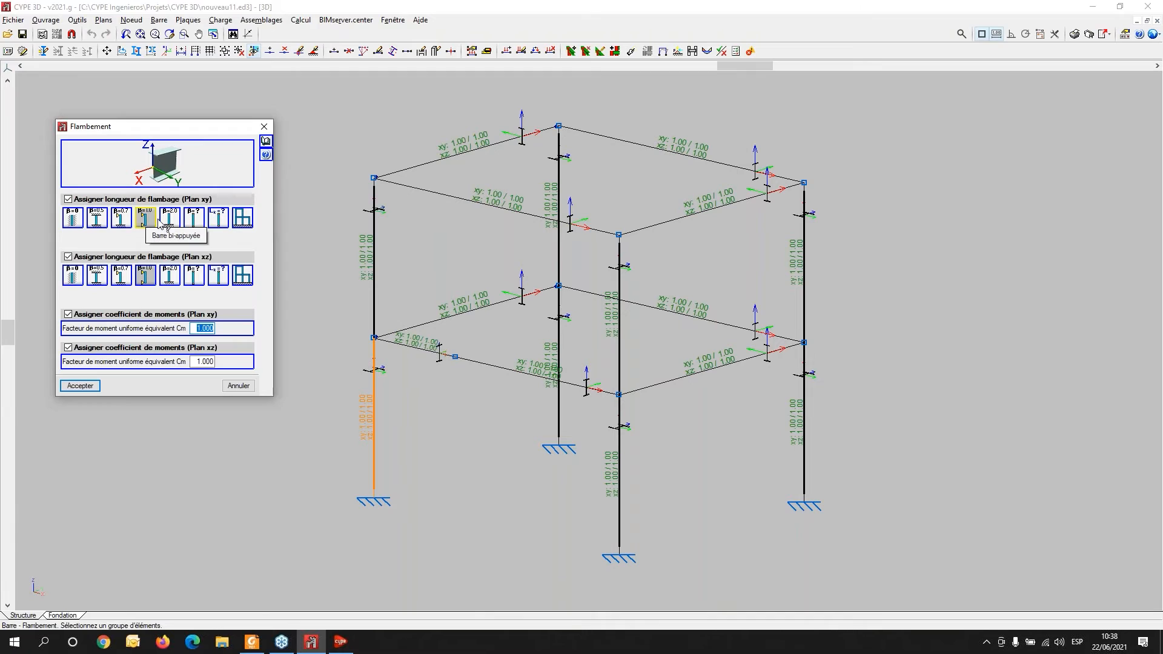
pyautogui.click(248, 221)
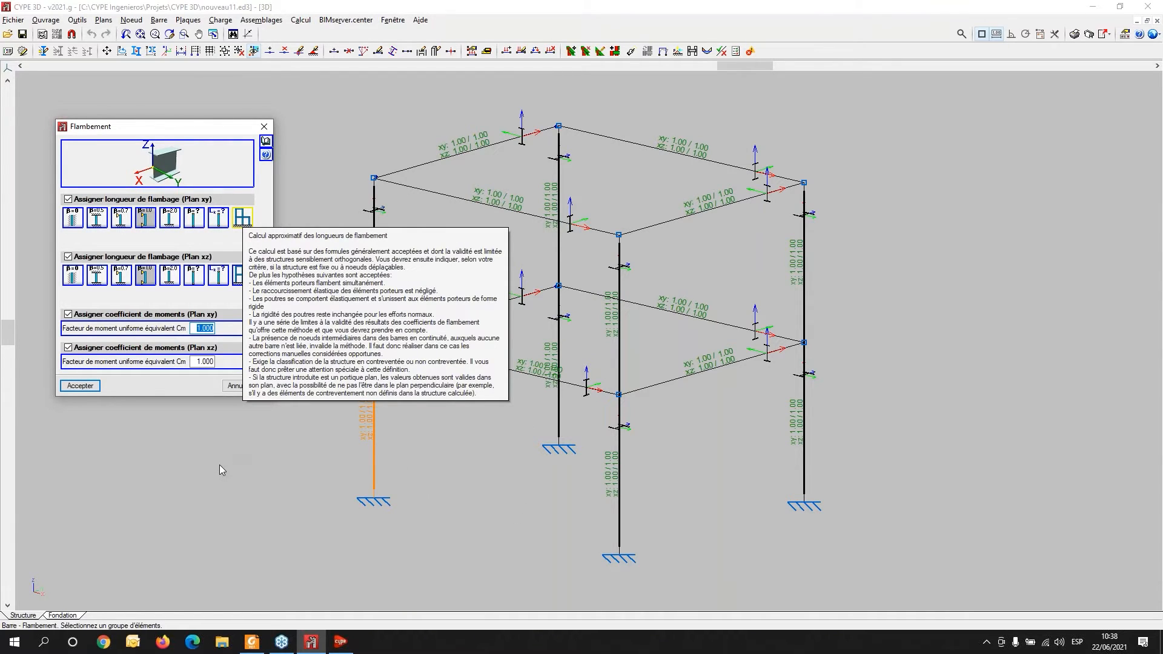
pyautogui.click(332, 344)
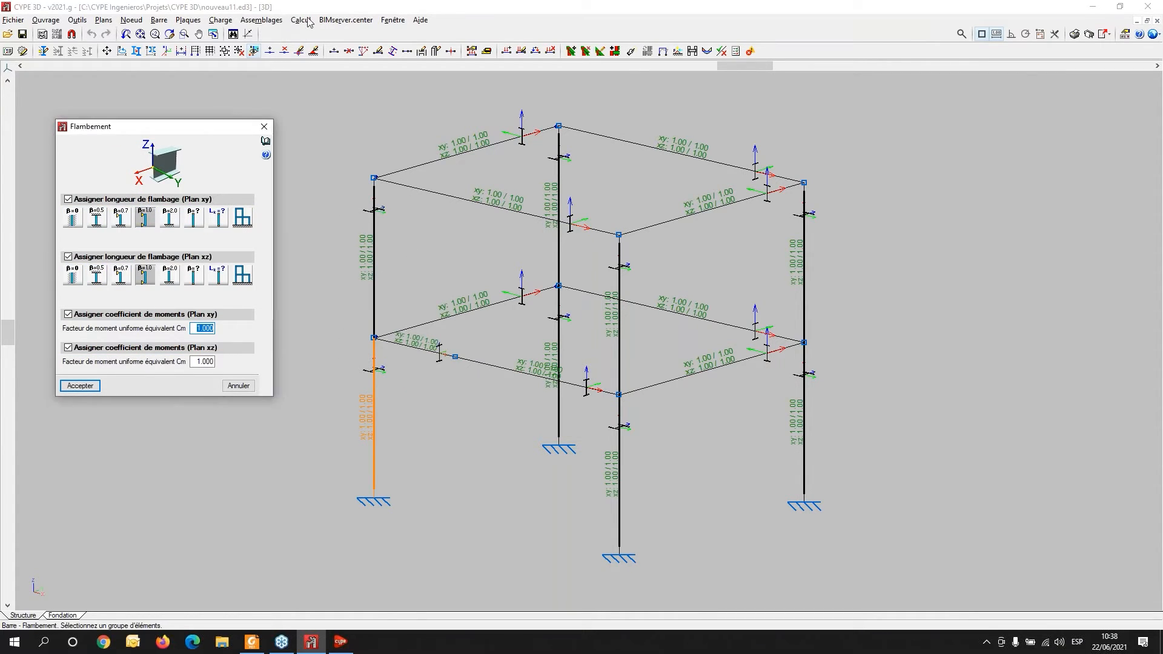
pyautogui.click(264, 127)
# - Open the deformed shape and isovalues view with the structure and maximum value shown, for load case V 1
pyautogui.click(301, 20)
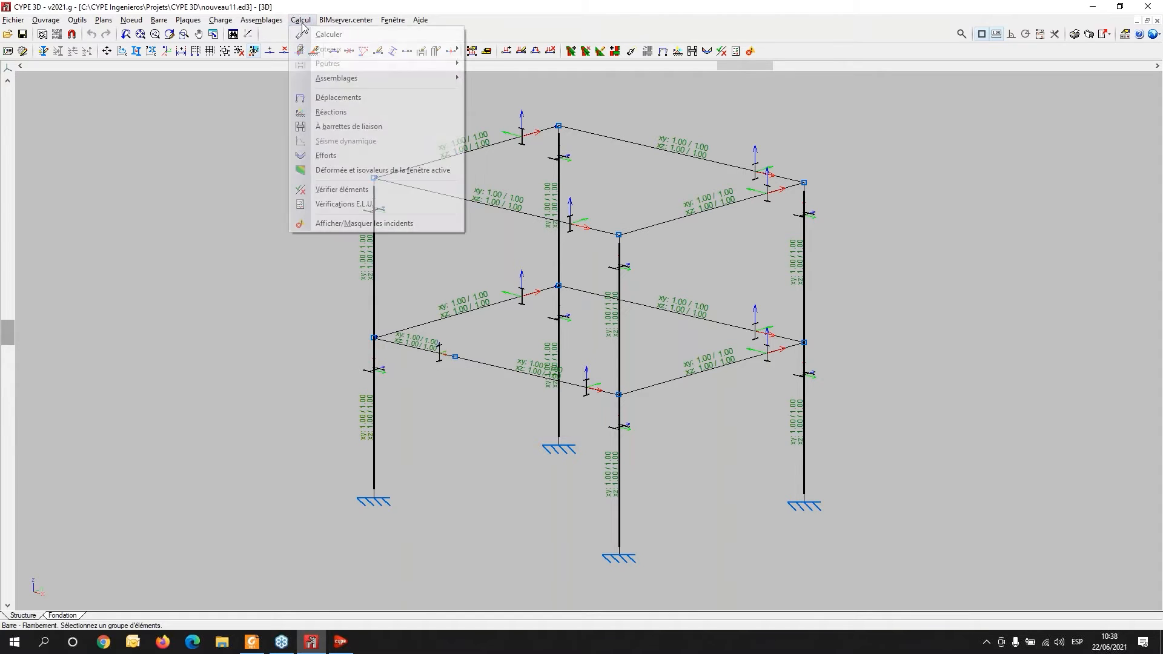
pyautogui.moveTo(320, 81)
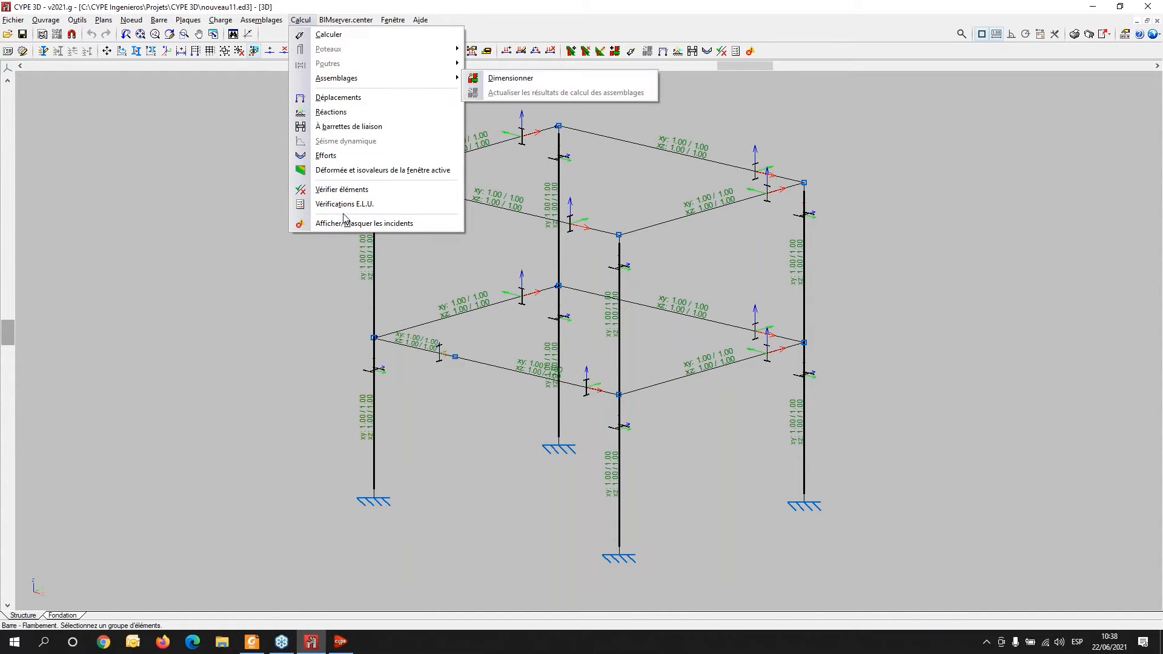
pyautogui.click(335, 171)
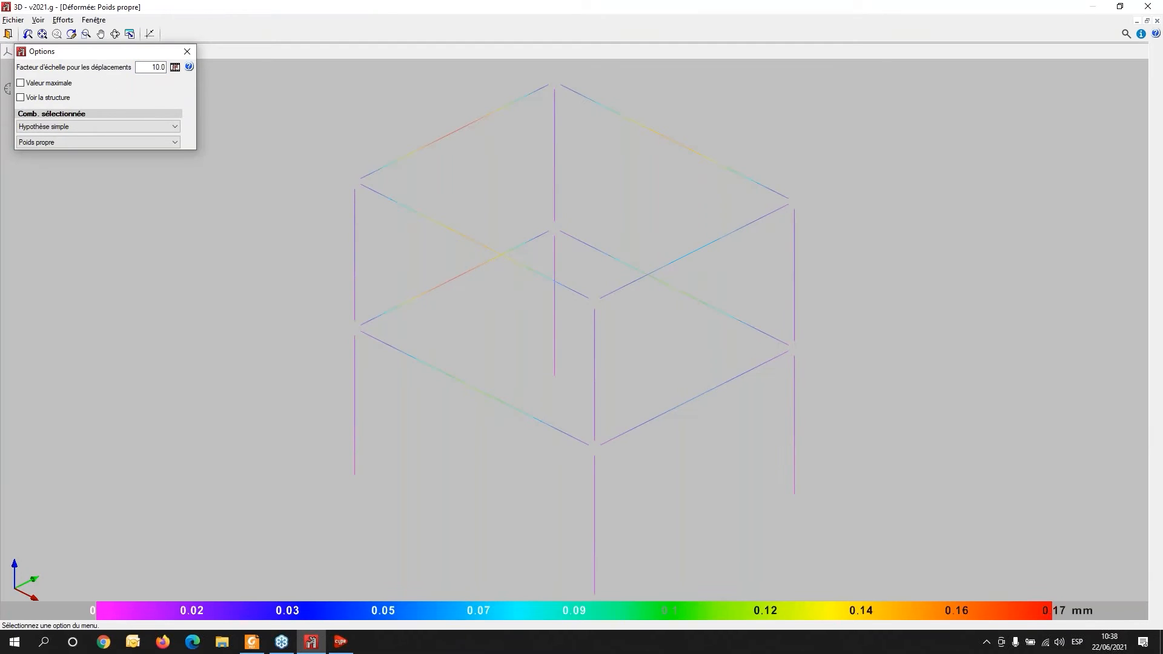
pyautogui.click(24, 97)
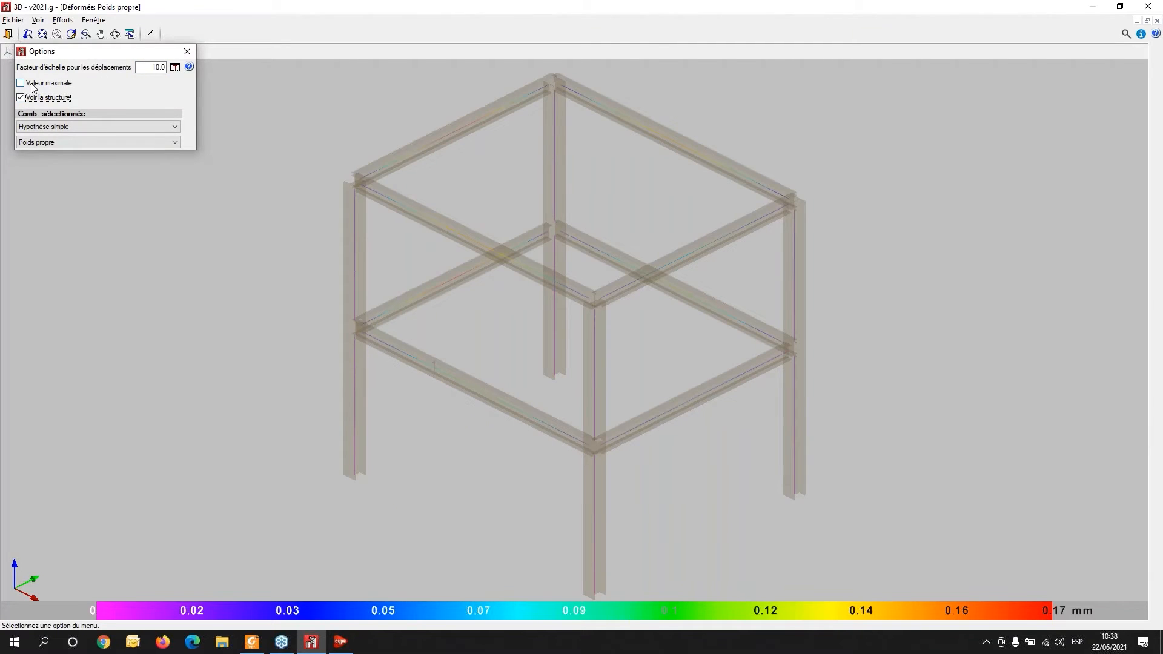
pyautogui.click(32, 84)
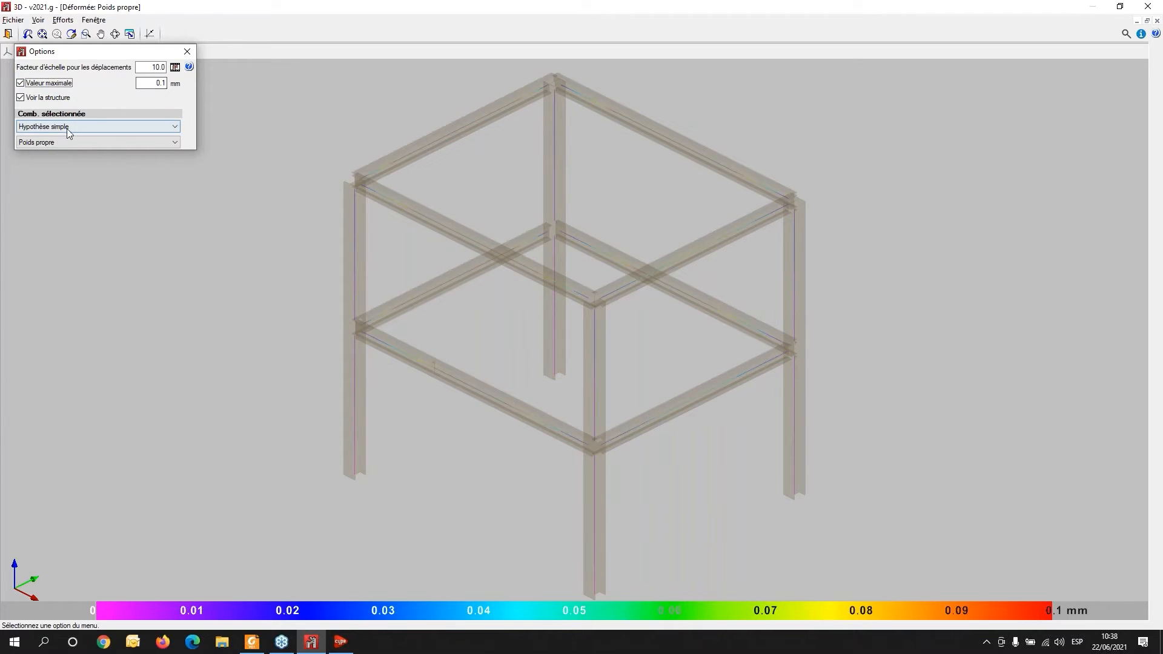
pyautogui.click(94, 141)
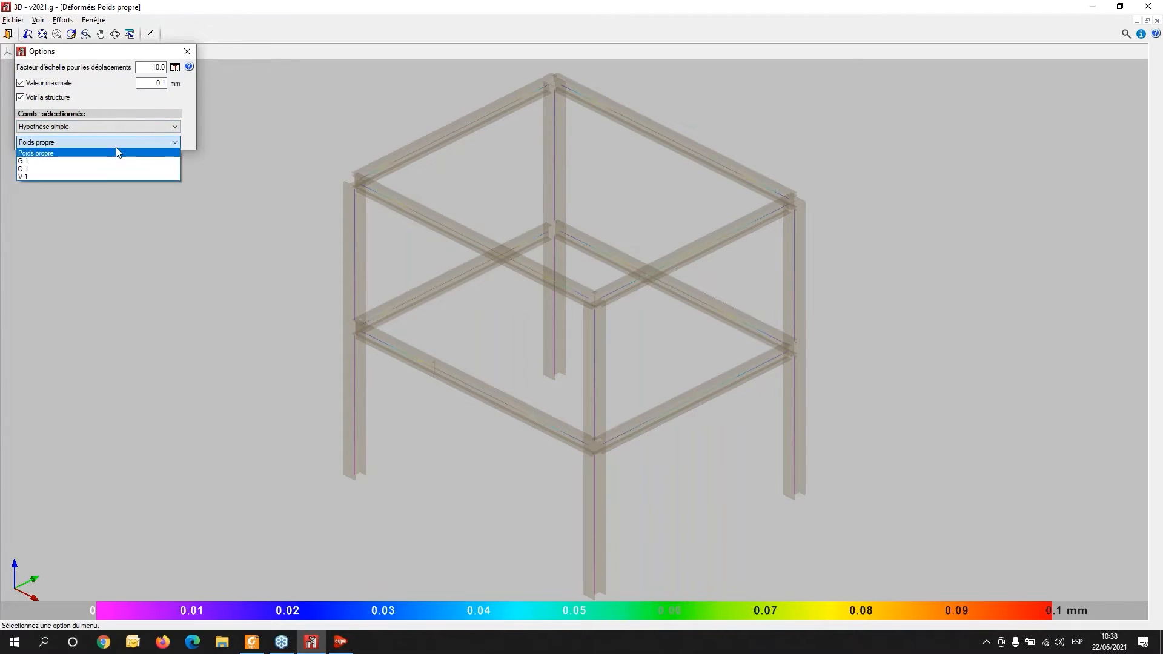
pyautogui.click(99, 178)
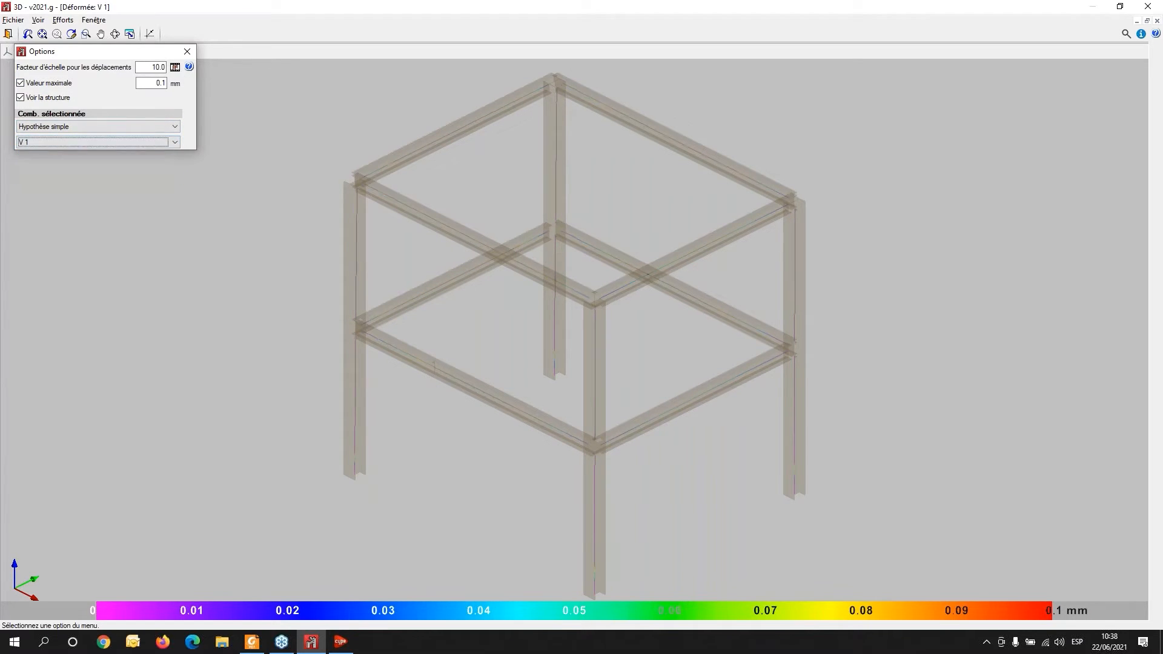
# - Hide the maximum value in the deformed shape options and set the displacement scale factor to 500
pyautogui.click(157, 83)
pyautogui.click(22, 83)
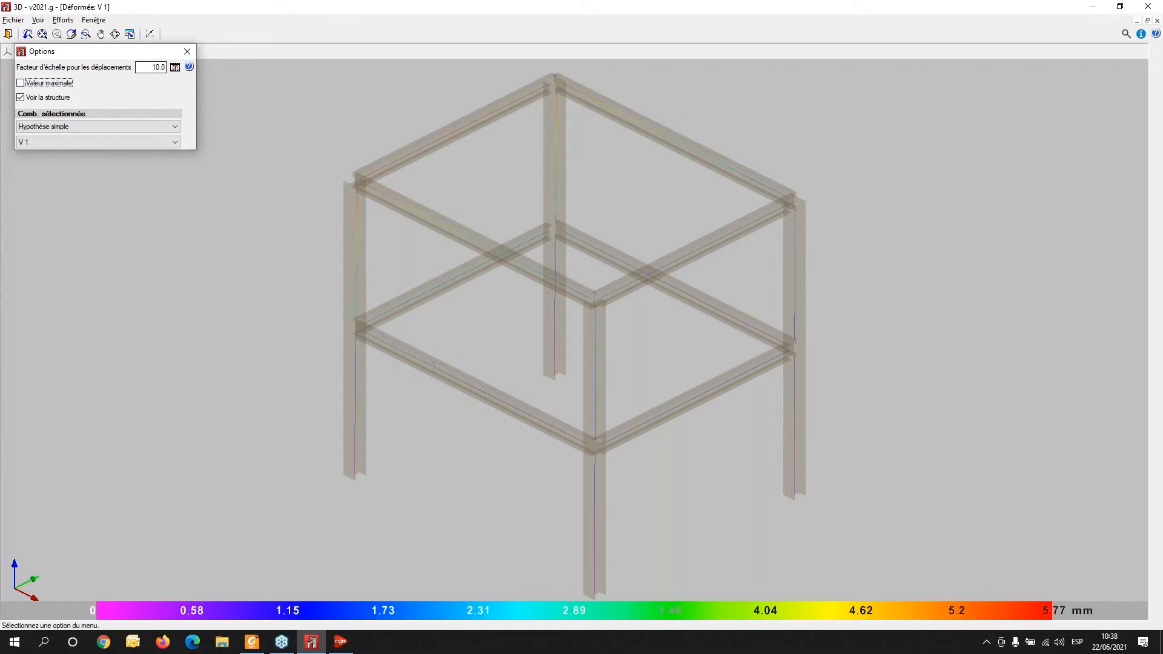
pyautogui.click(157, 68)
pyautogui.write('0')
pyautogui.press('Tab')
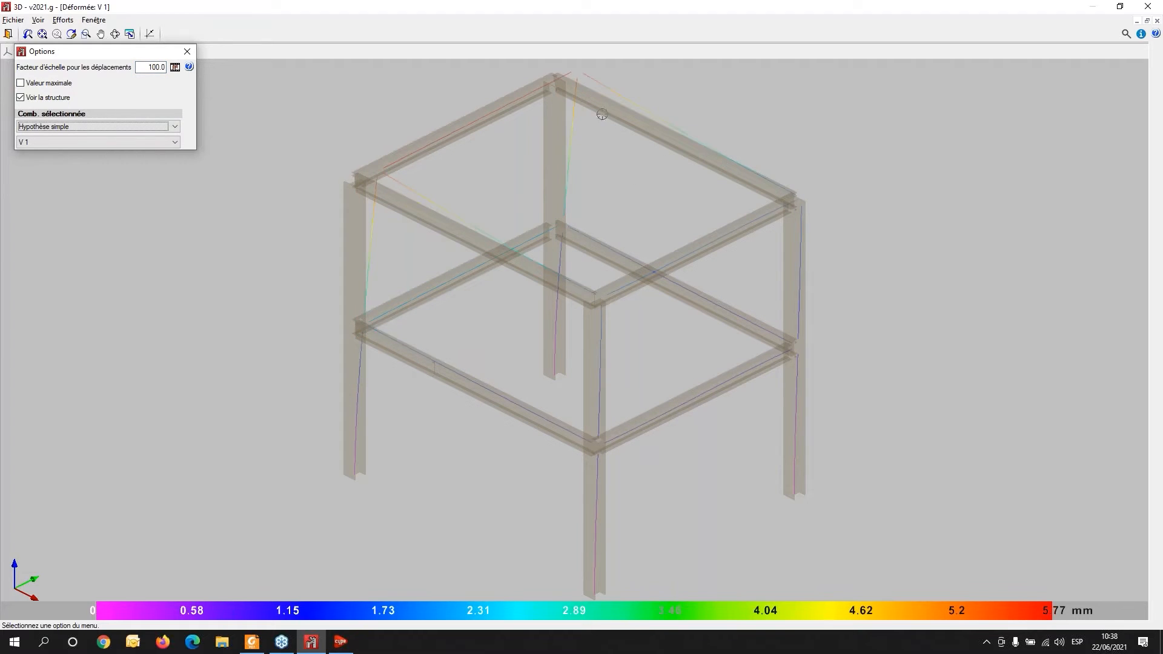
pyautogui.click(150, 67)
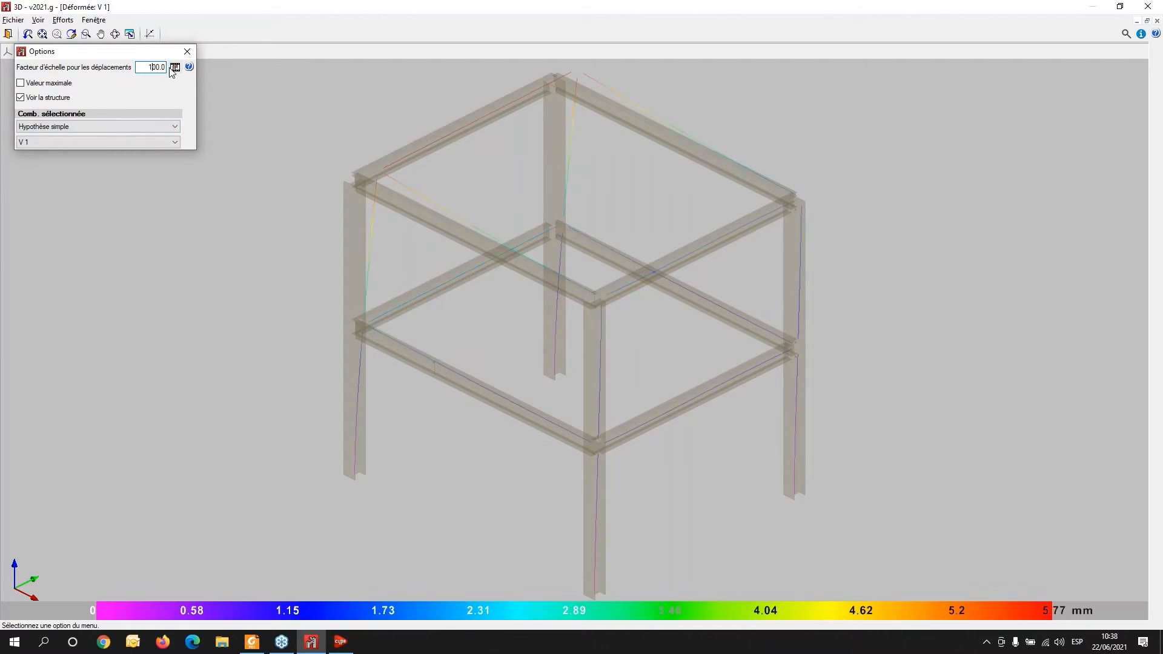
pyautogui.press('Tab')
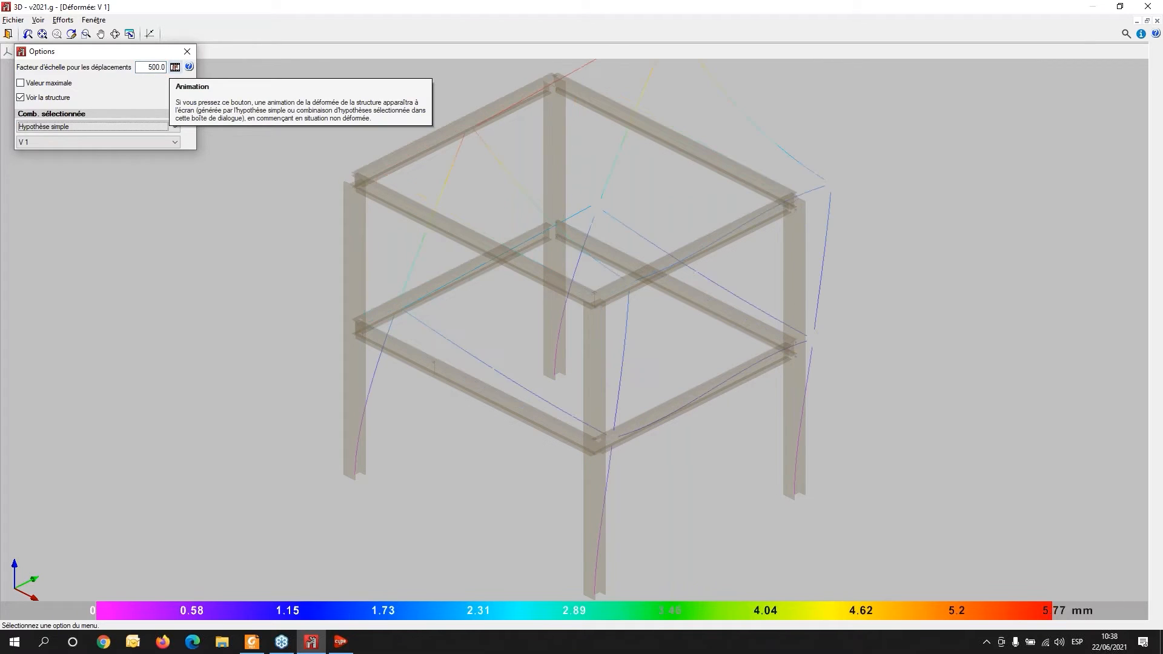
# - Examine the exaggerated deformed shape of the frame from different zoom levels and angles
pyautogui.scroll(-2, 297, 227)
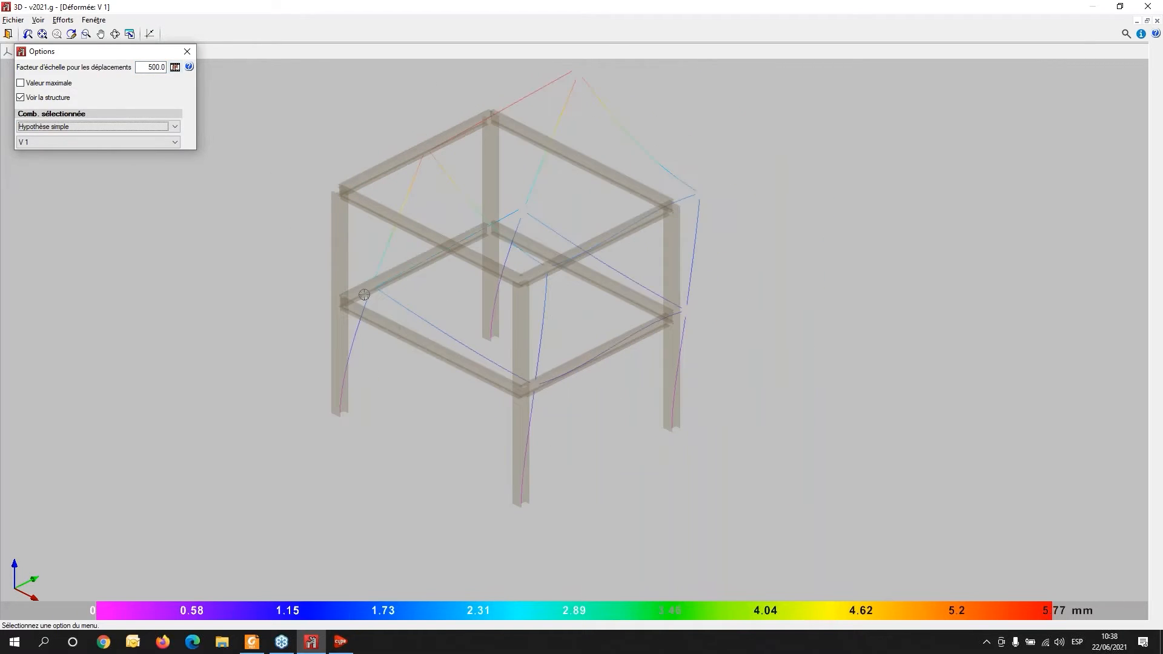
pyautogui.moveTo(399, 360)
pyautogui.keyDown('shift'); pyautogui.mouseDown(button='middle')
pyautogui.moveTo(407, 394)
pyautogui.moveTo(366, 380)
pyautogui.moveTo(571, 322)
pyautogui.moveTo(545, 338)
pyautogui.moveTo(415, 350)
pyautogui.mouseUp(button='middle'); pyautogui.keyUp('shift')
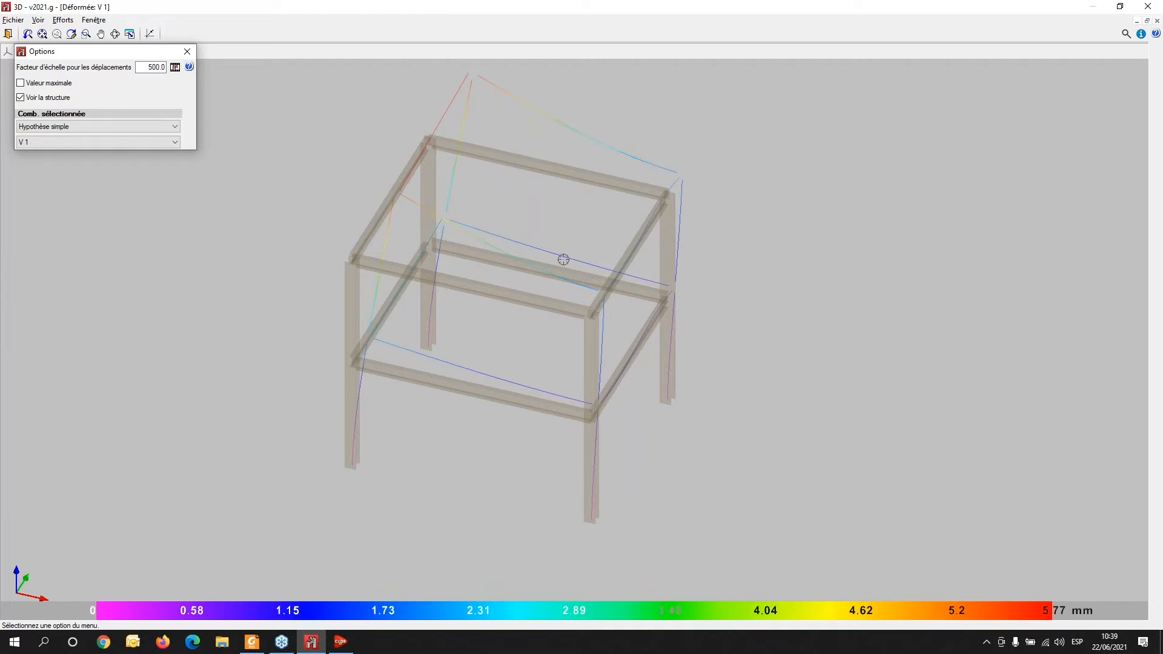
pyautogui.keyDown('shift'); pyautogui.moveTo(600, 392); pyautogui.dragTo(701, 204, button='middle'); pyautogui.keyUp('shift')
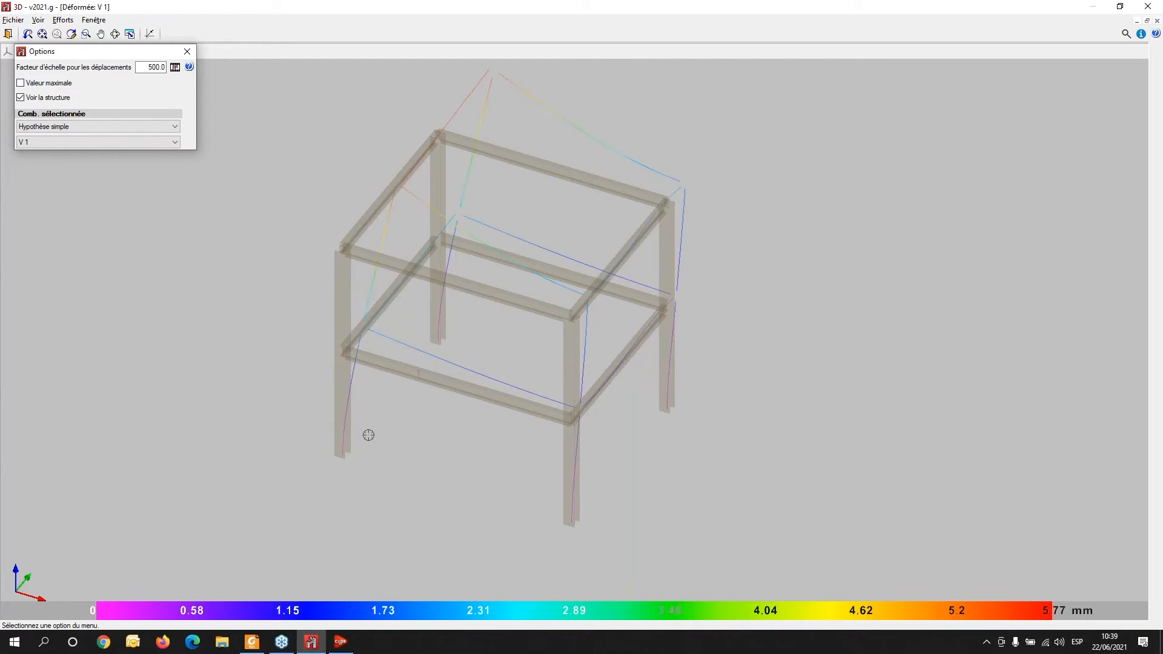
pyautogui.keyDown('shift'); pyautogui.moveTo(373, 420); pyautogui.dragTo(371, 397, button='middle'); pyautogui.keyUp('shift')
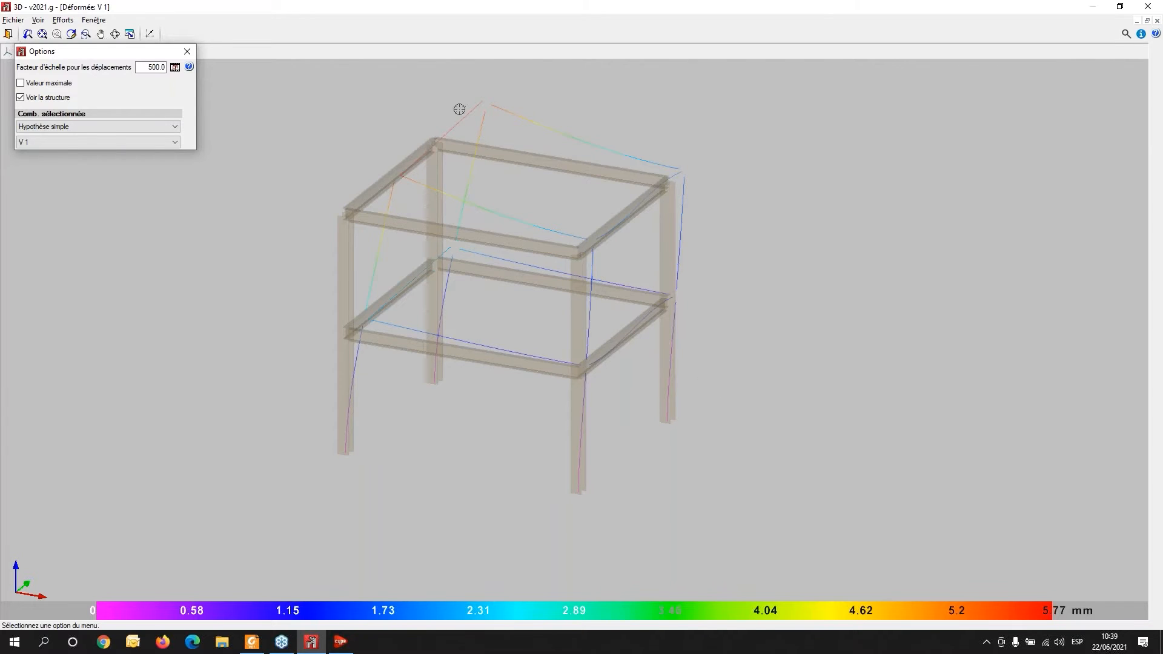
pyautogui.scroll(3, 459, 109)
pyautogui.moveTo(487, 426)
pyautogui.mouseDown()
pyautogui.moveTo(460, 418)
pyautogui.moveTo(392, 434)
pyautogui.moveTo(558, 267)
pyautogui.mouseUp()
pyautogui.scroll(1, 789, 372)
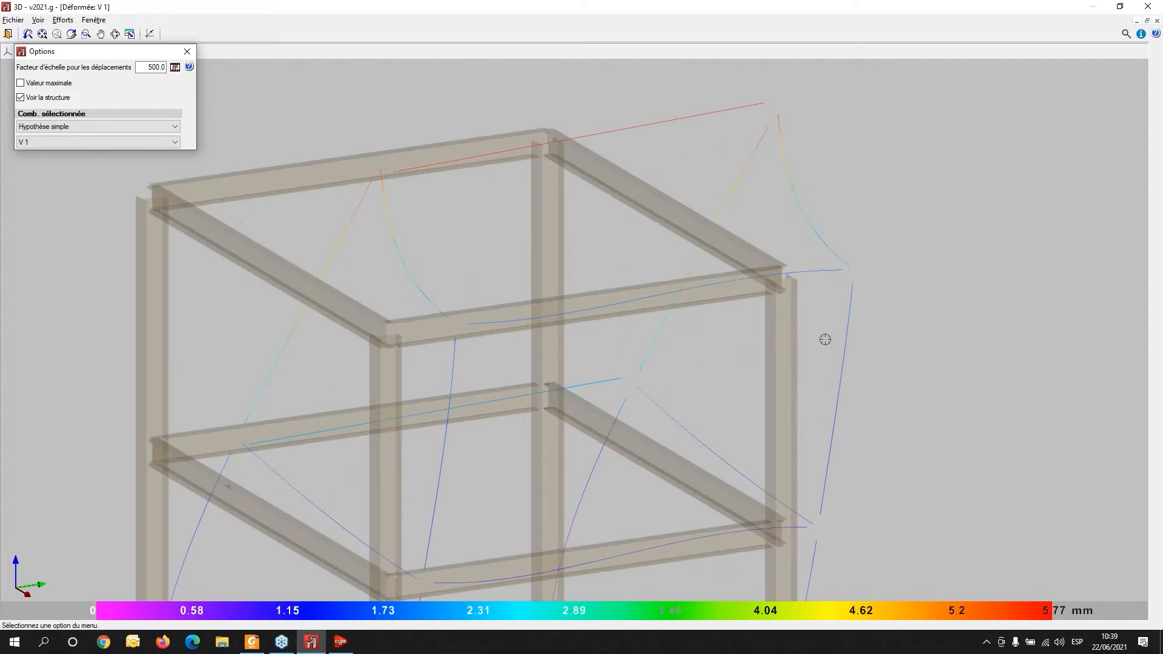
pyautogui.scroll(2, 781, 324)
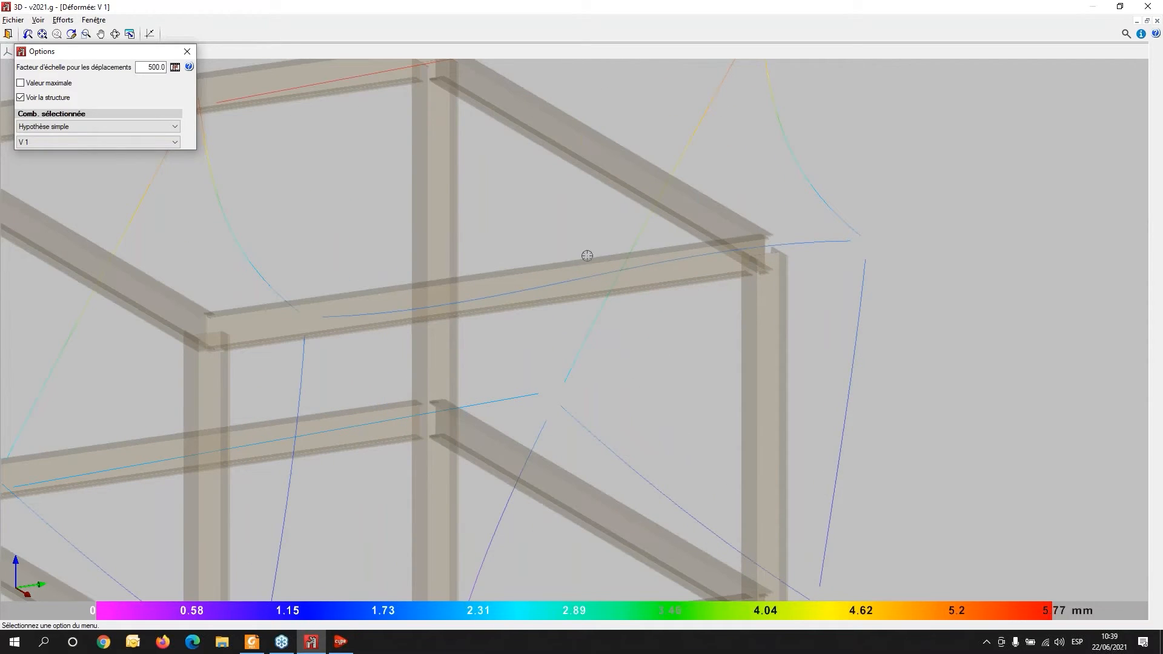
pyautogui.moveTo(587, 254); pyautogui.dragTo(610, 415, button='middle')
pyautogui.scroll(2, 467, 279)
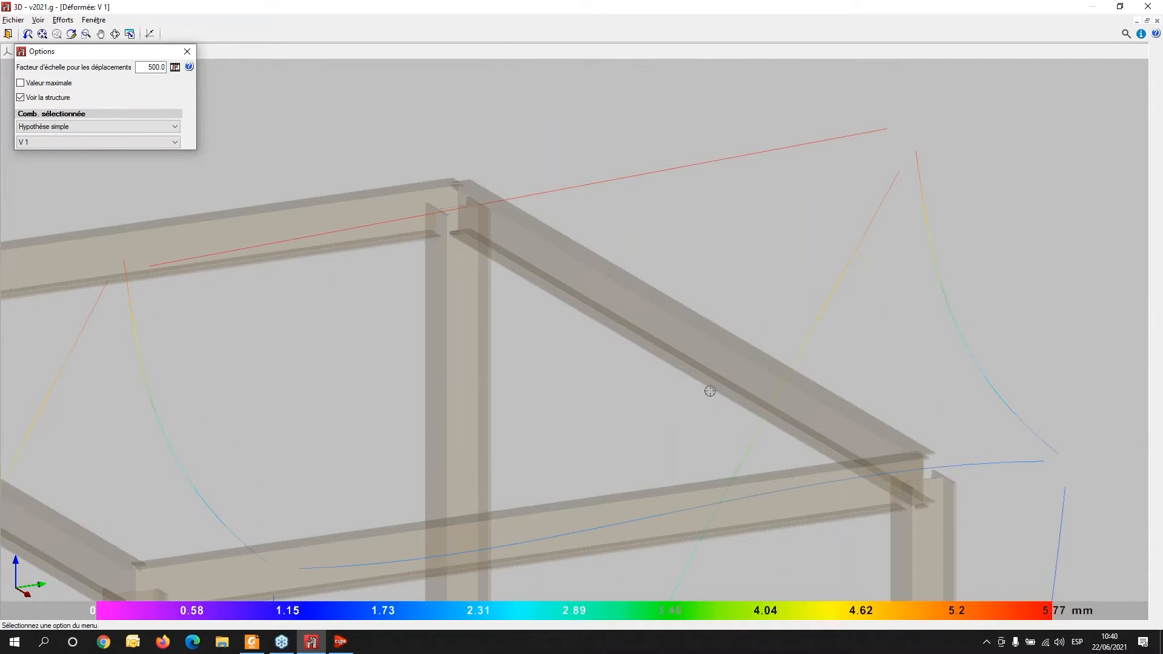
pyautogui.moveTo(643, 419); pyautogui.dragTo(641, 401, button='middle')
pyautogui.scroll(-3, 641, 390)
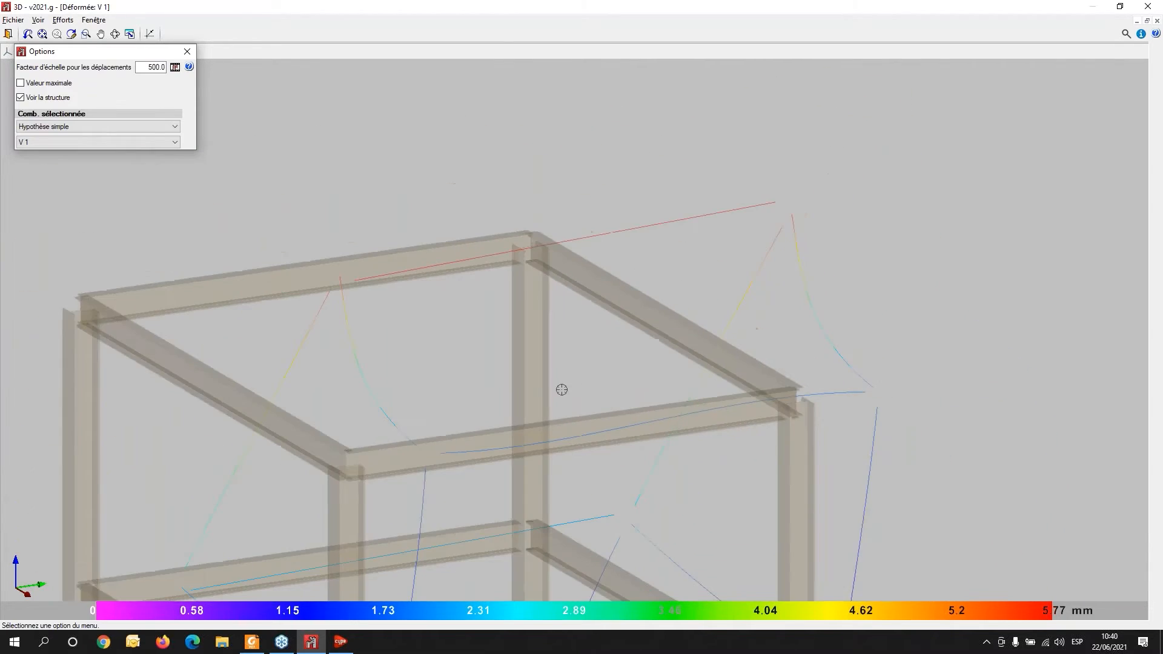
pyautogui.scroll(-1, 553, 388)
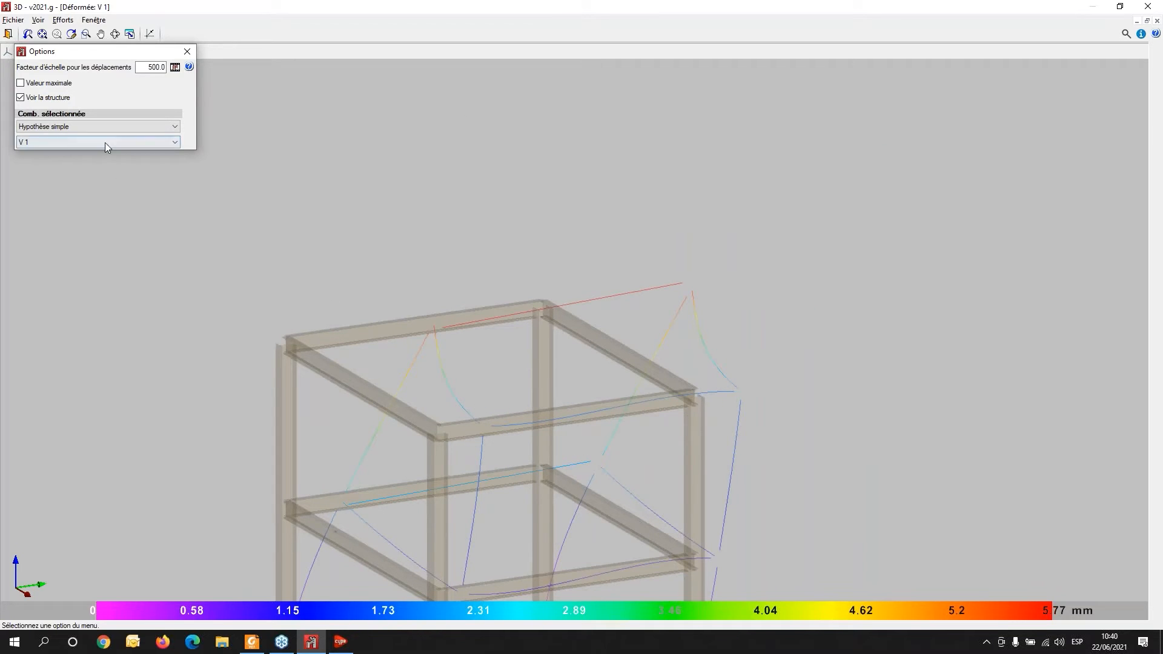
pyautogui.scroll(-2, 596, 448)
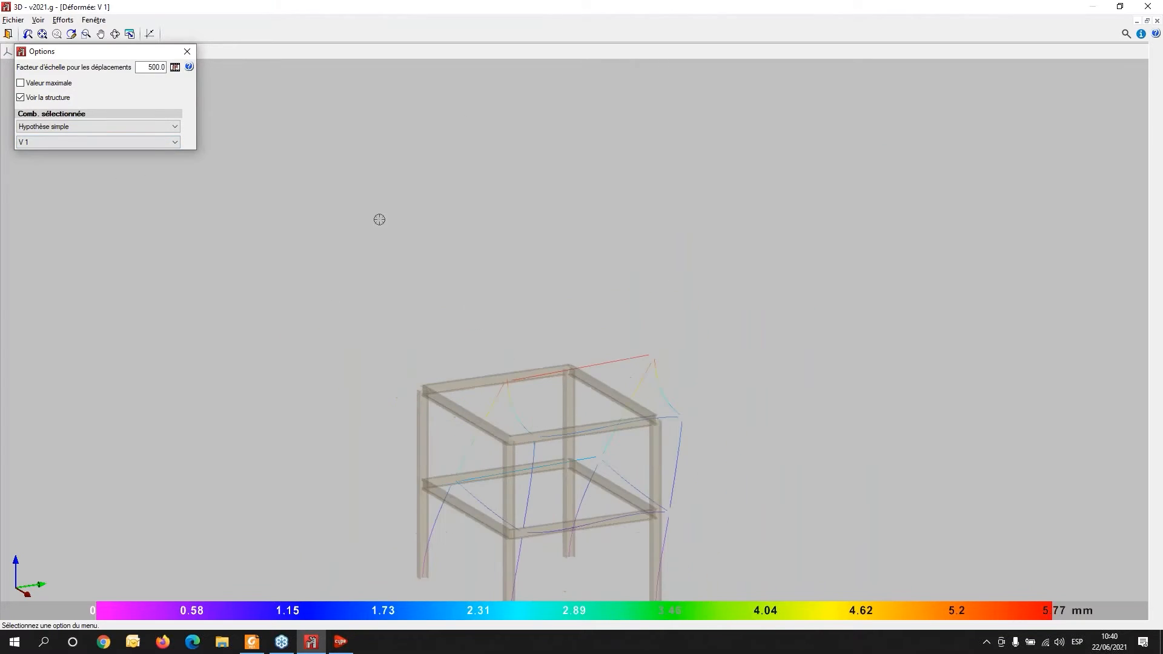
# - Leave the deformed view, run Verify elements on column N1/N9 and review its profile utilization table, then close it
pyautogui.click(7, 34)
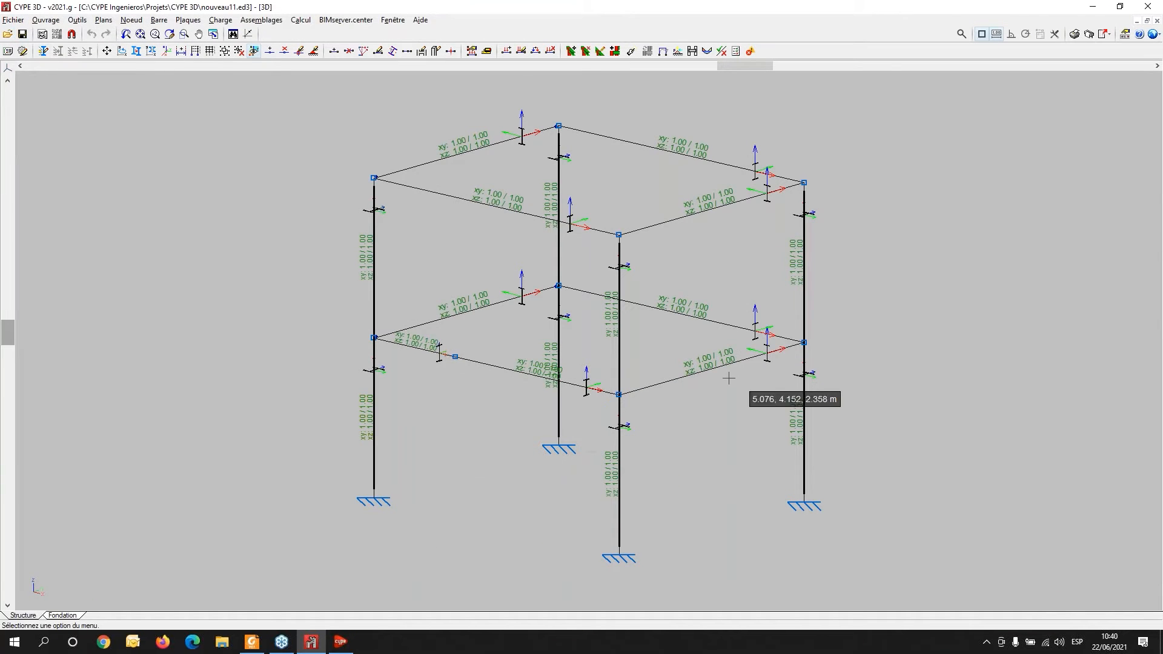
pyautogui.click(261, 20)
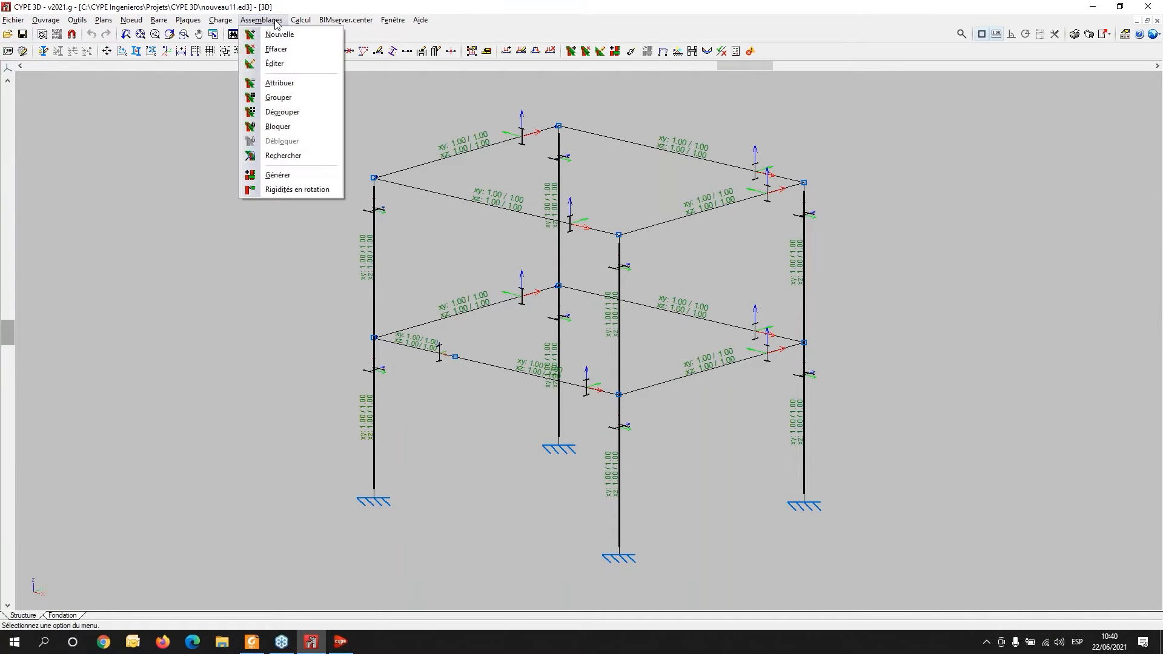
pyautogui.moveTo(306, 23)
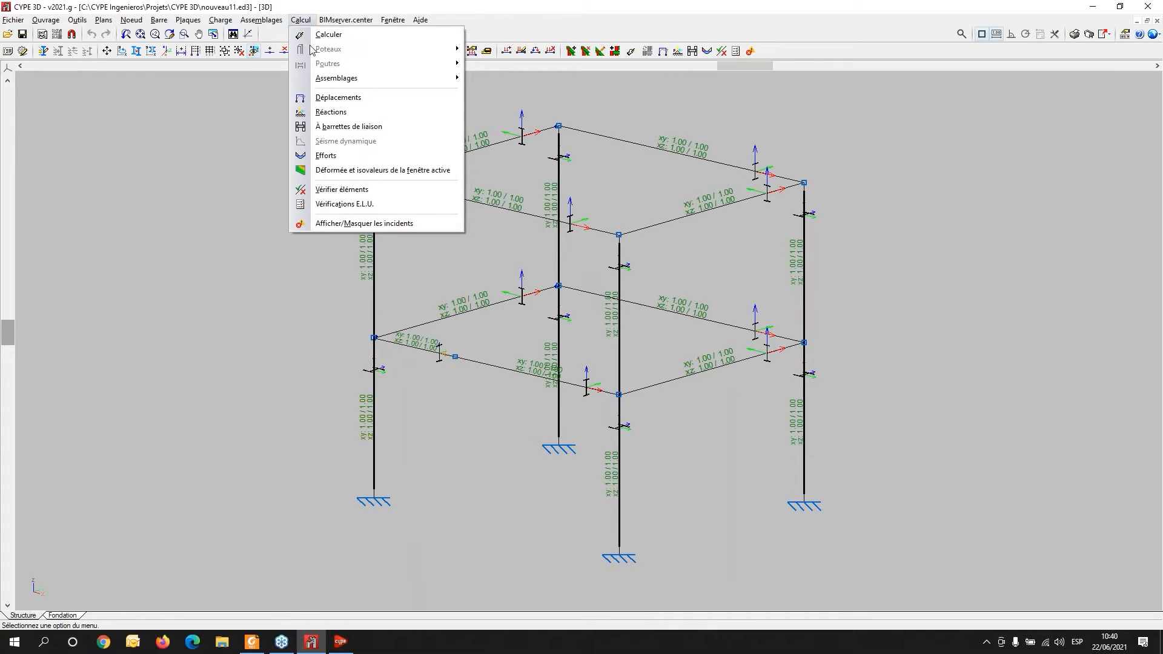
pyautogui.click(324, 192)
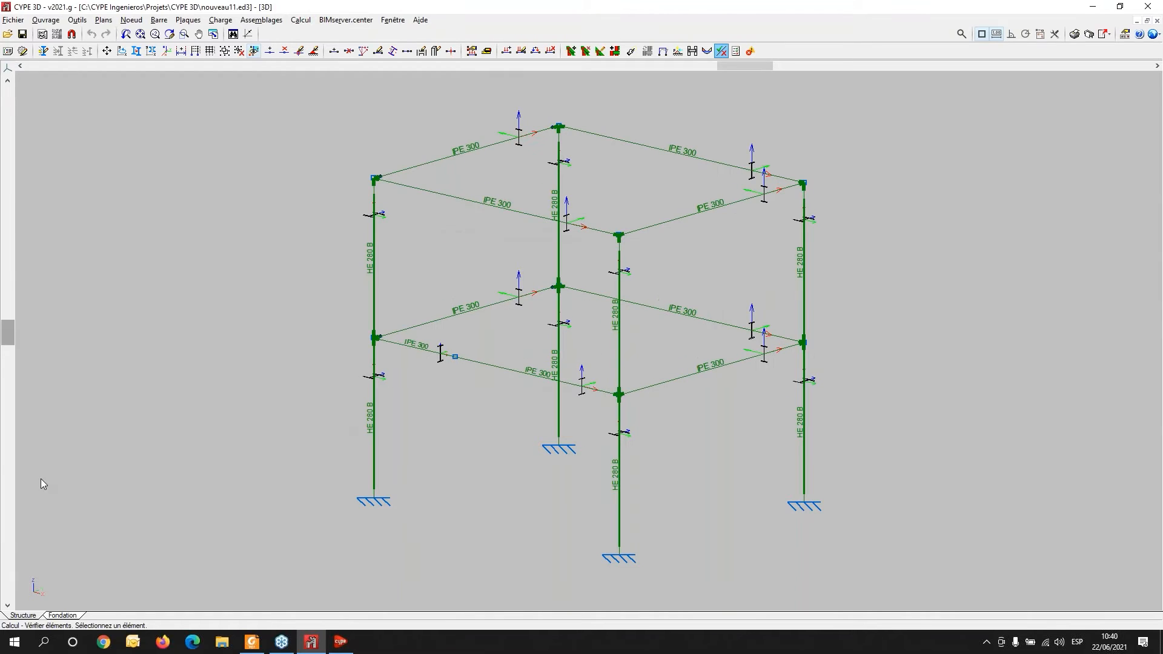
pyautogui.moveTo(374, 418)
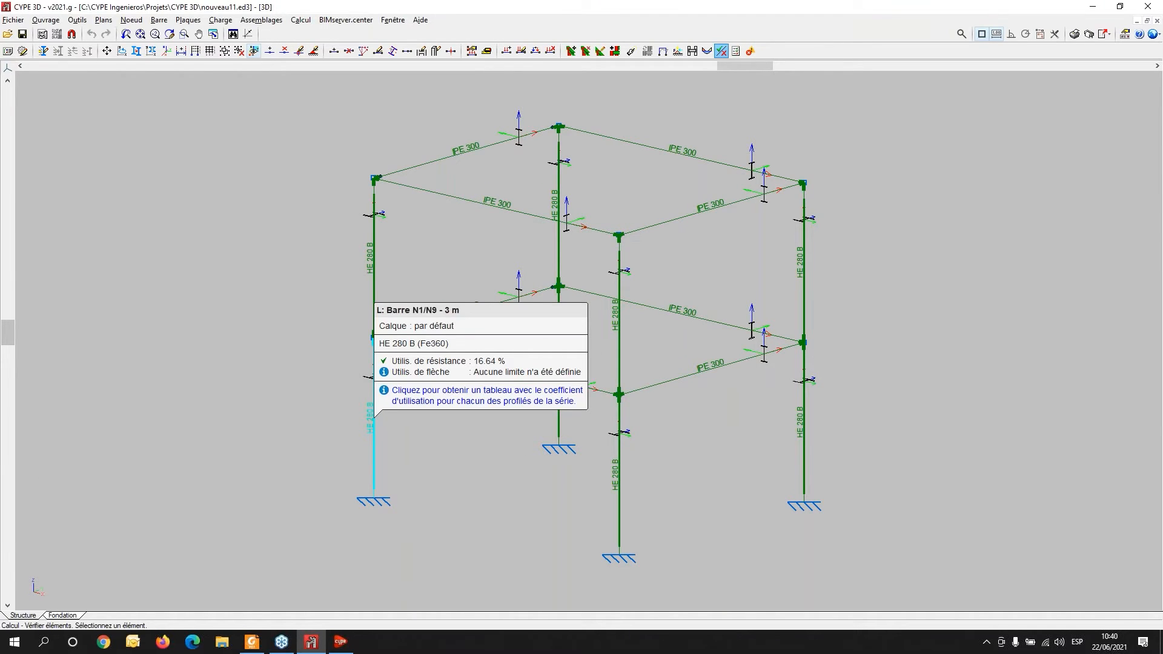
pyautogui.click(374, 437)
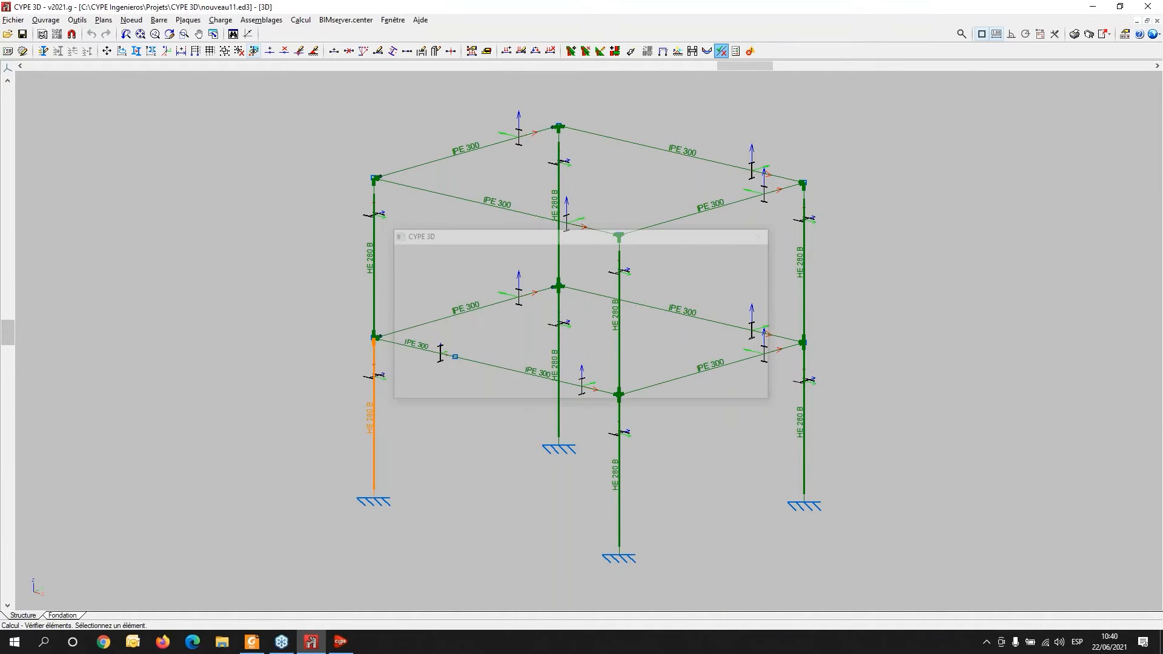
pyautogui.moveTo(331, 168); pyautogui.dragTo(120, 107)
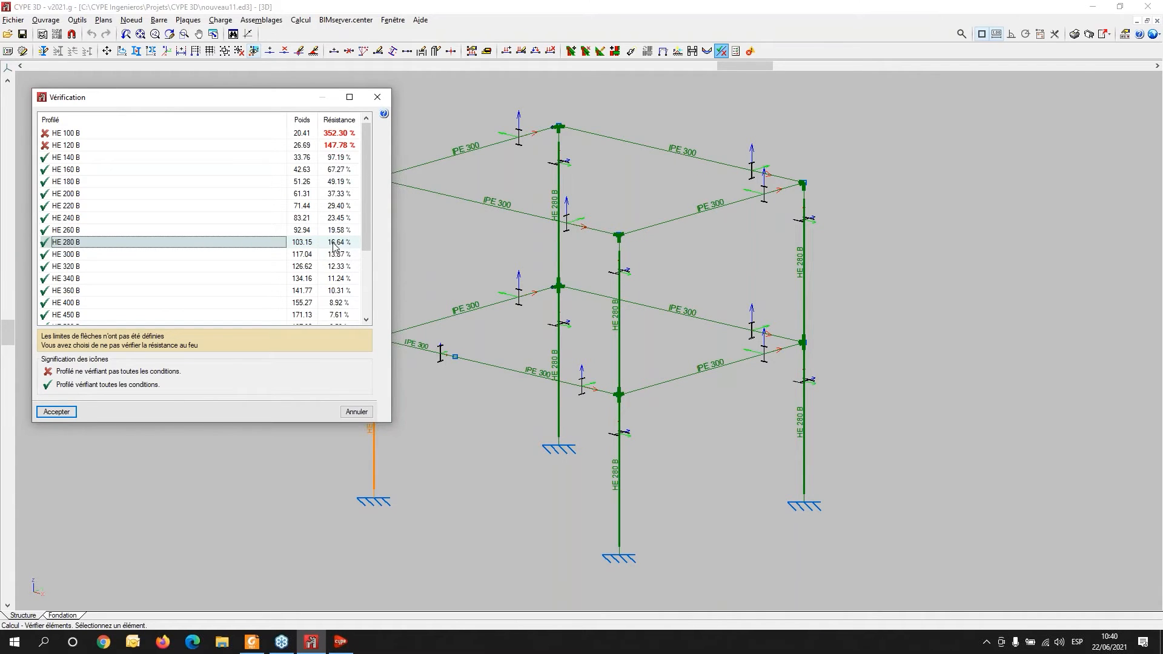
pyautogui.moveTo(204, 103); pyautogui.dragTo(832, 110)
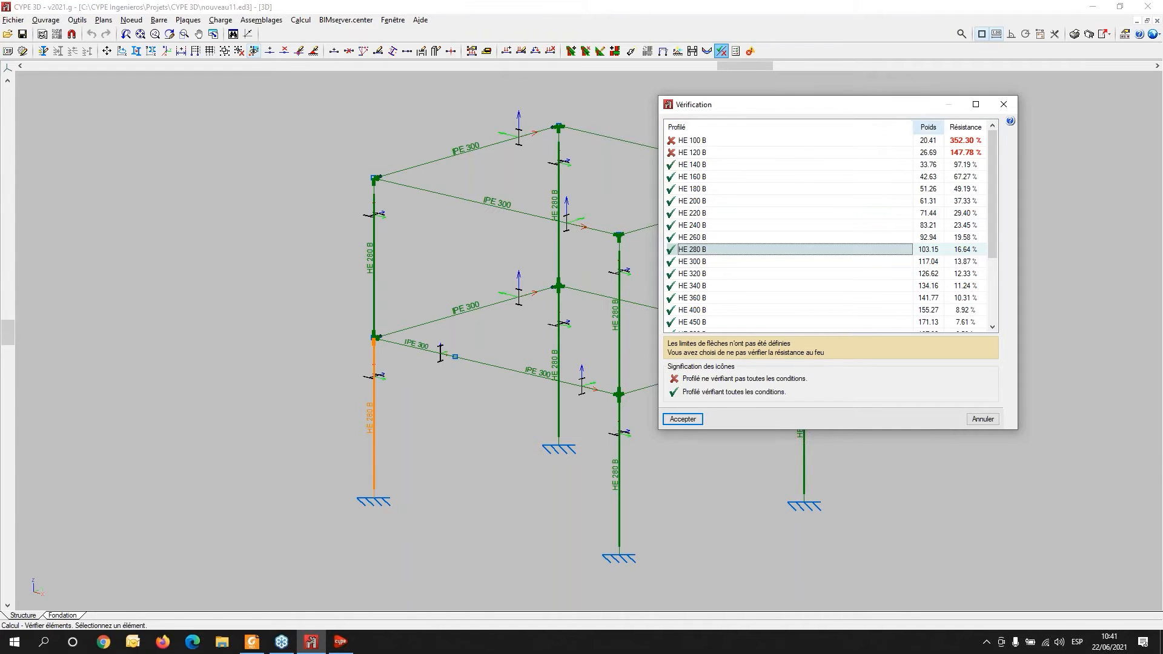
pyautogui.click(1001, 107)
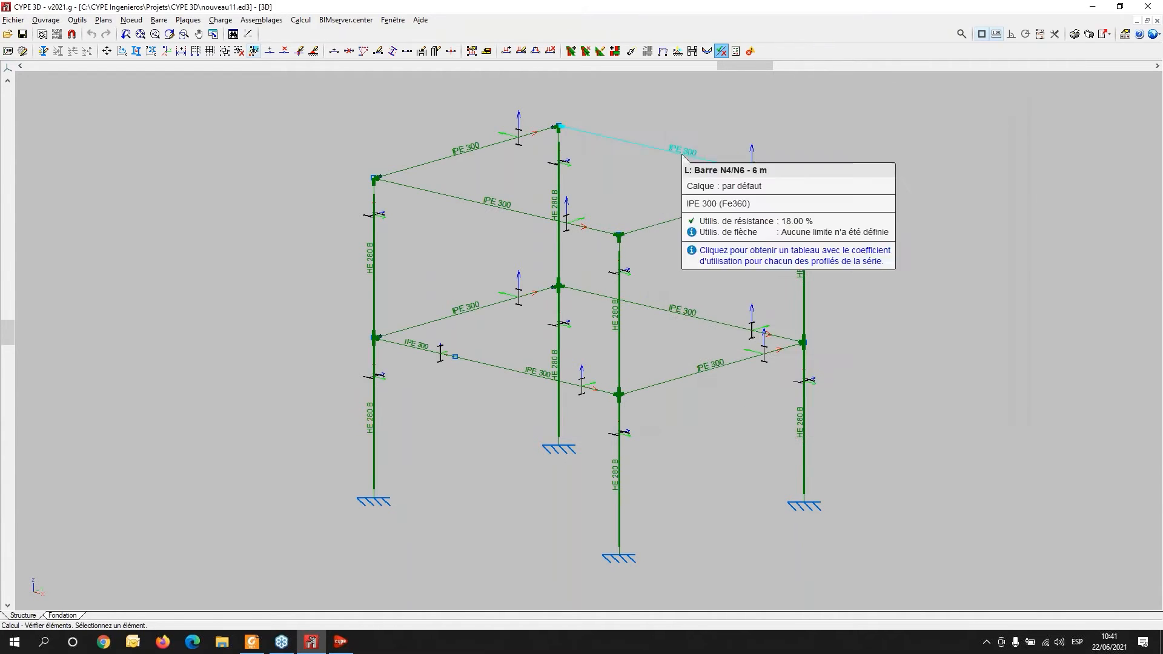
# - Open the profile utilization table for beam N9/N12, then close it
pyautogui.click(449, 318)
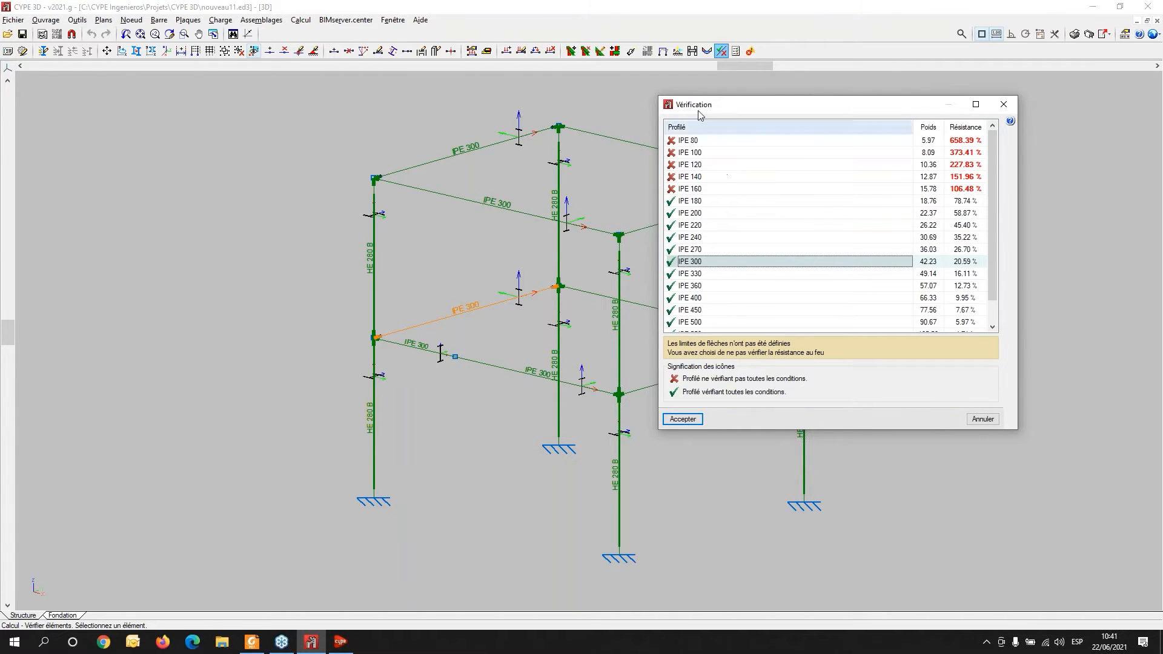
pyautogui.moveTo(755, 109); pyautogui.dragTo(141, 98)
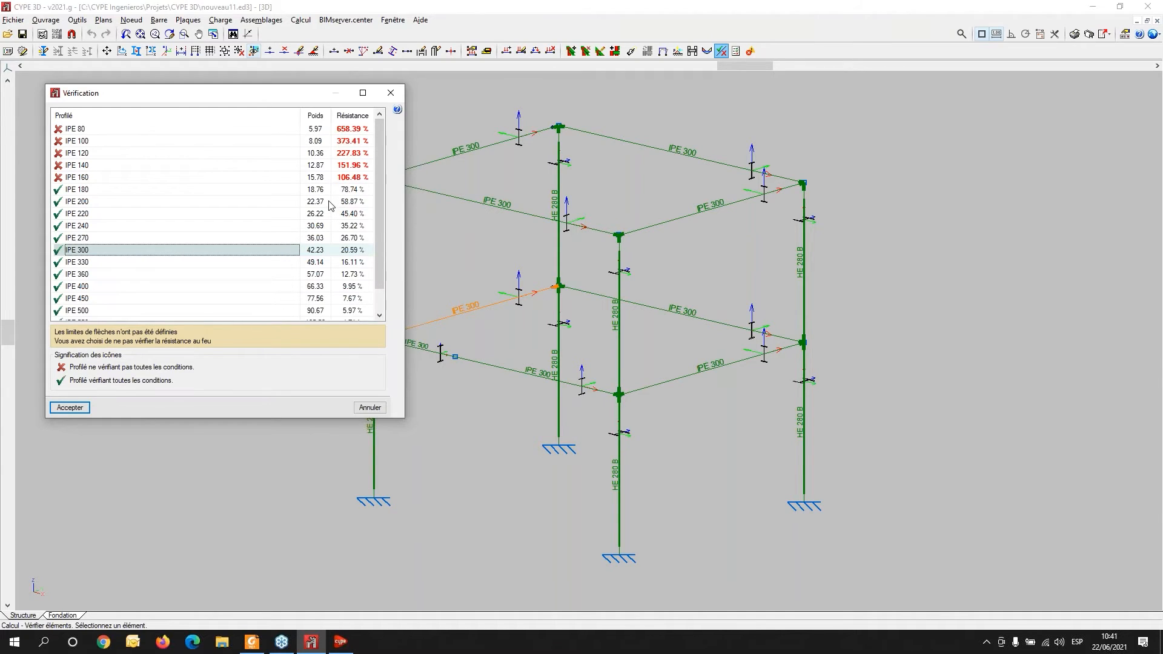
pyautogui.click(390, 93)
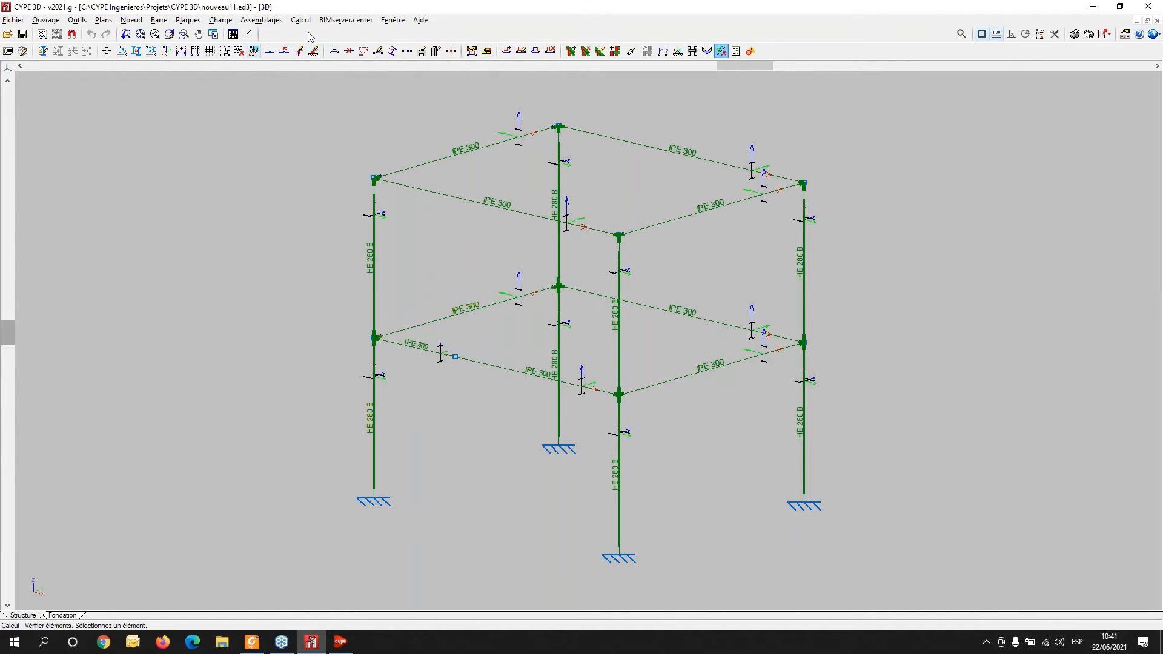
# - Run the ULS checks at the most unfavourable point on beam N2/N4 and enlarge the checks window
pyautogui.click(268, 22)
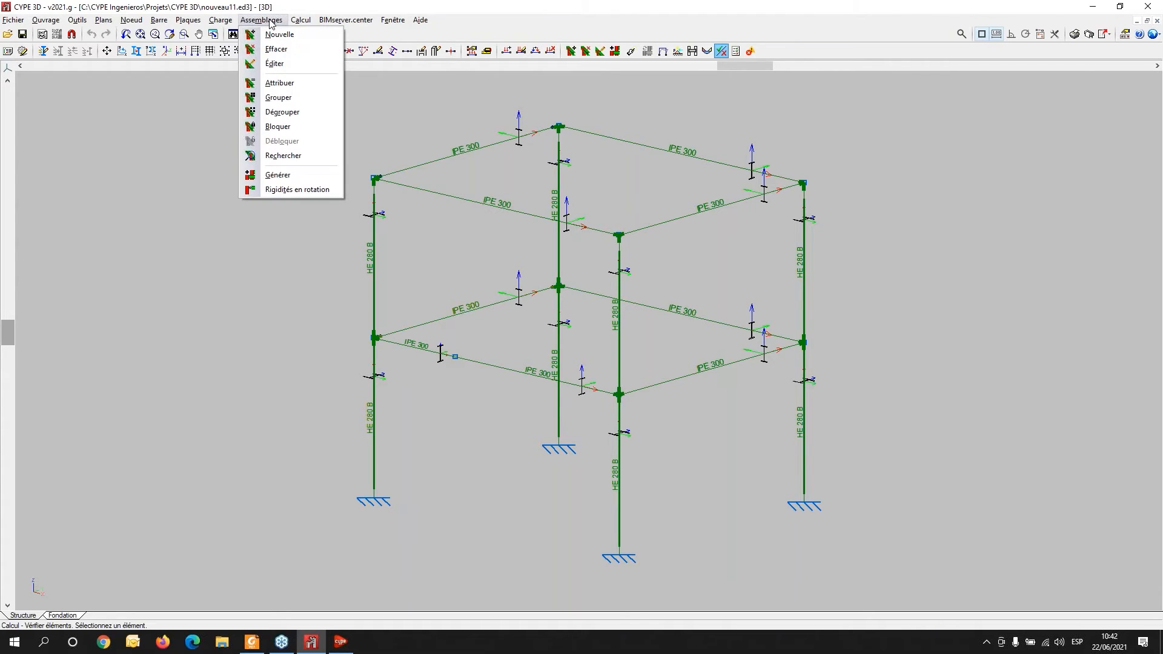
pyautogui.moveTo(300, 21)
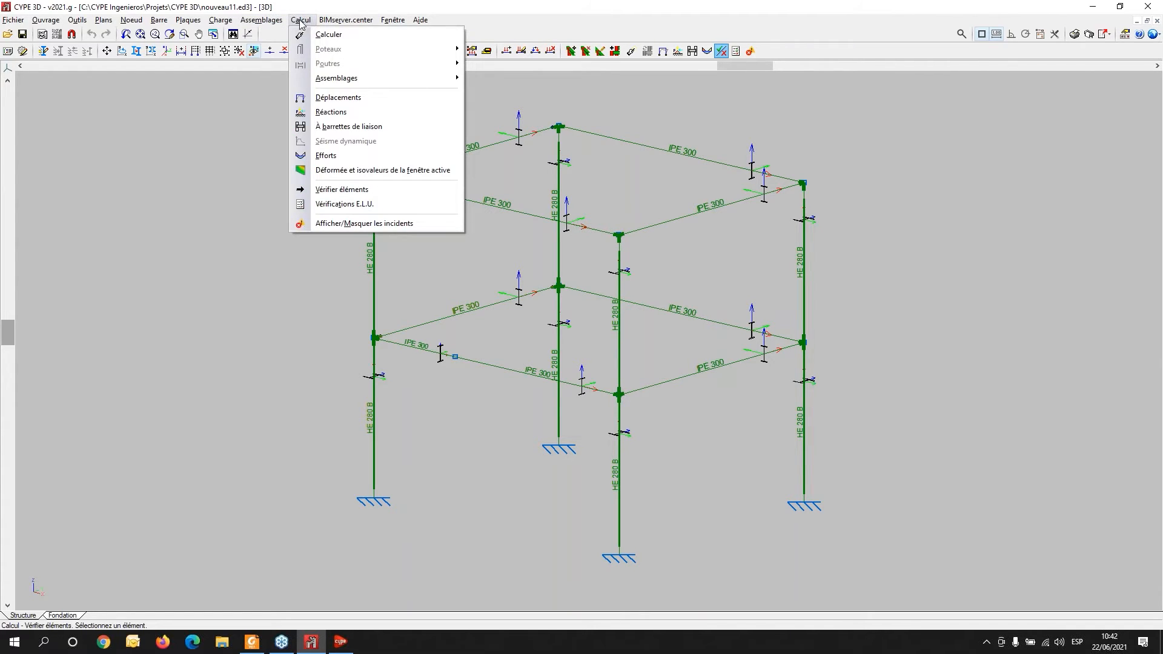
pyautogui.click(334, 205)
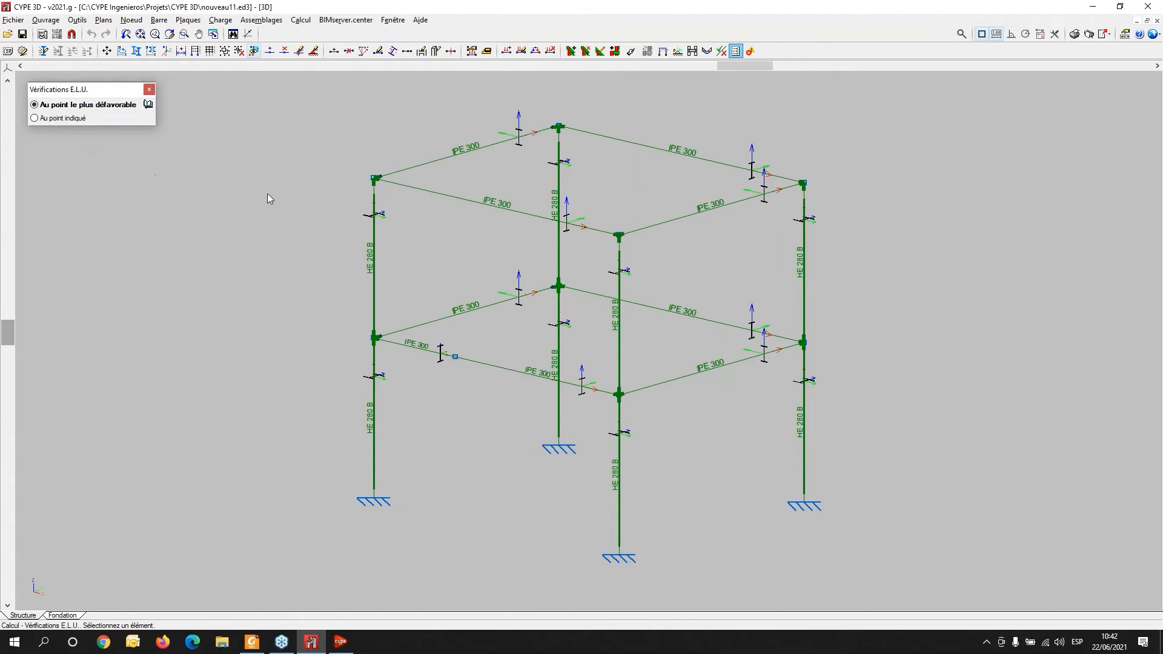
pyautogui.moveTo(374, 421)
pyautogui.moveTo(504, 367)
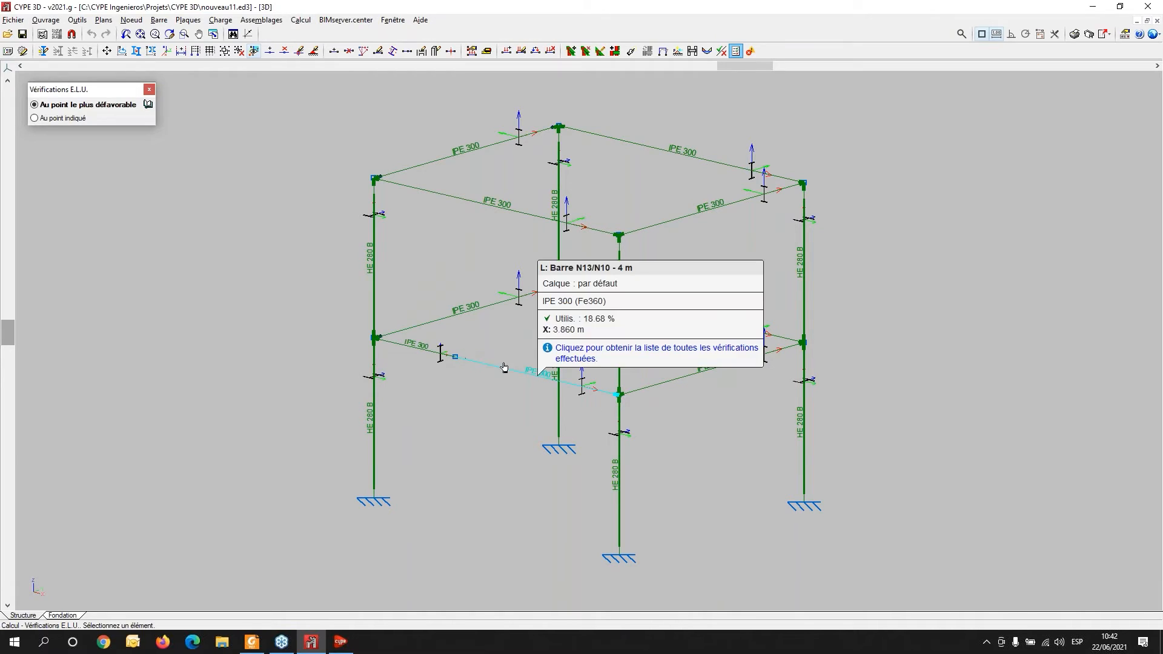
pyautogui.click(465, 154)
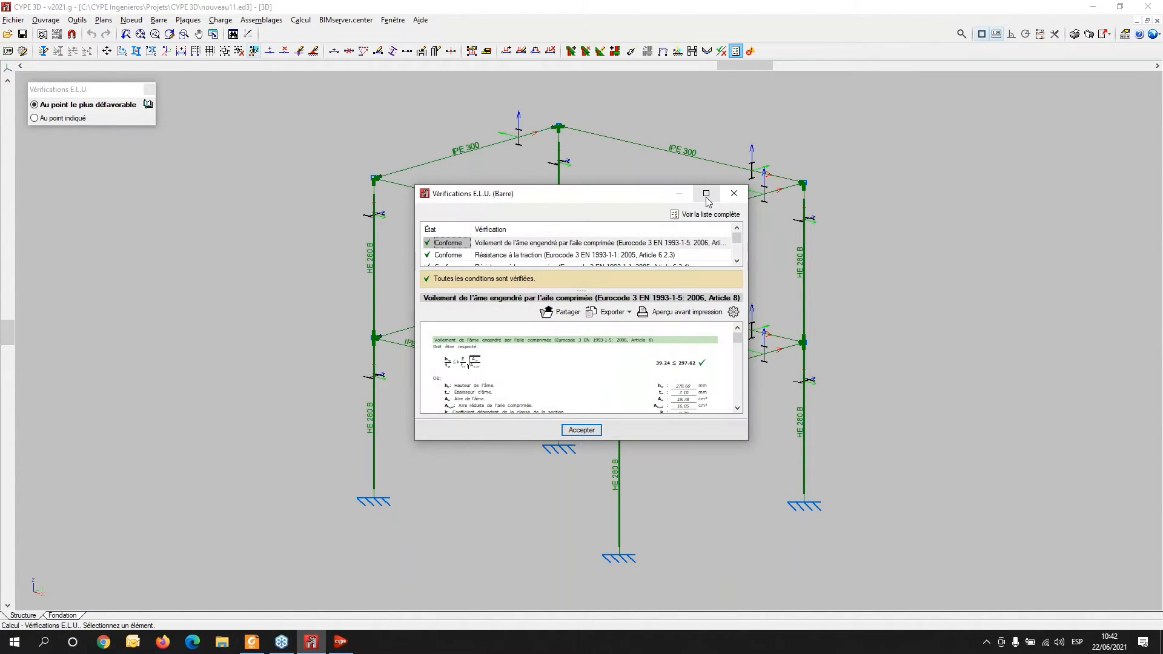
pyautogui.click(706, 194)
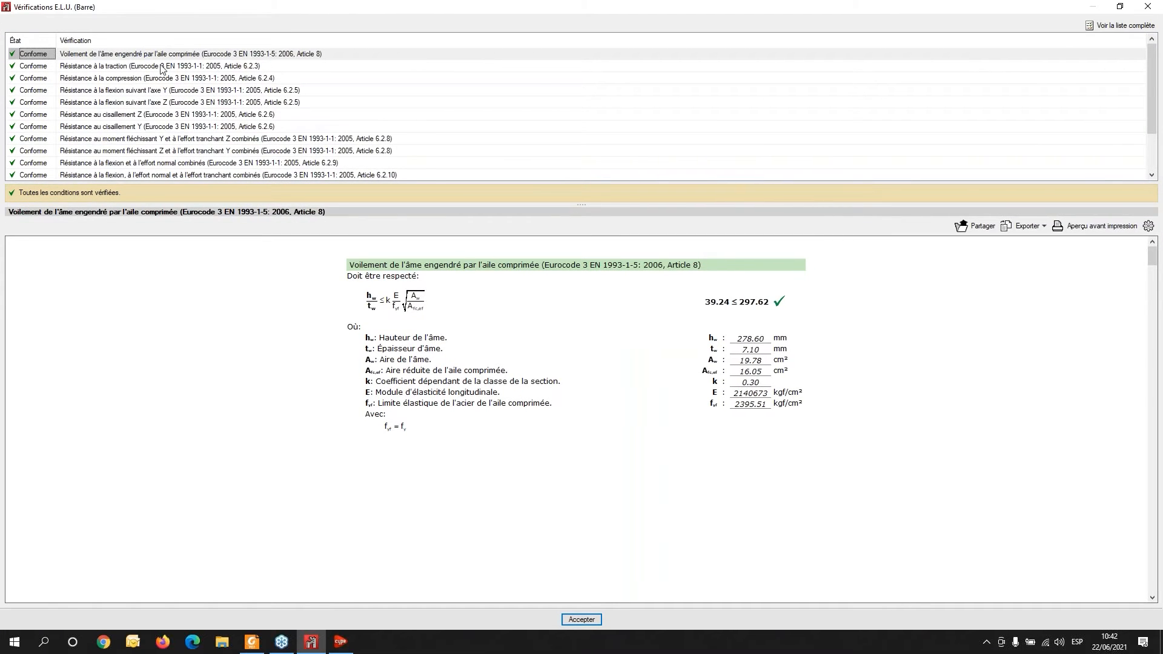
# - Read the tension and compression resistance checks for beam N2/N4, then open the complete list of checks
pyautogui.click(128, 68)
pyautogui.click(128, 79)
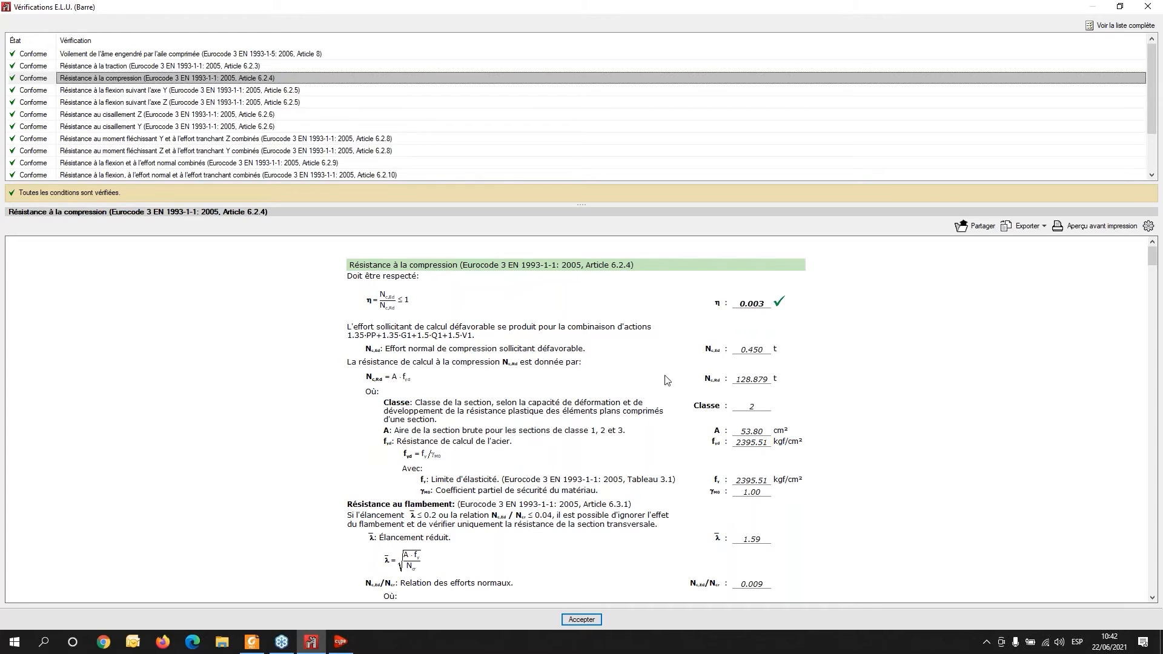
pyautogui.scroll(-3, 755, 391)
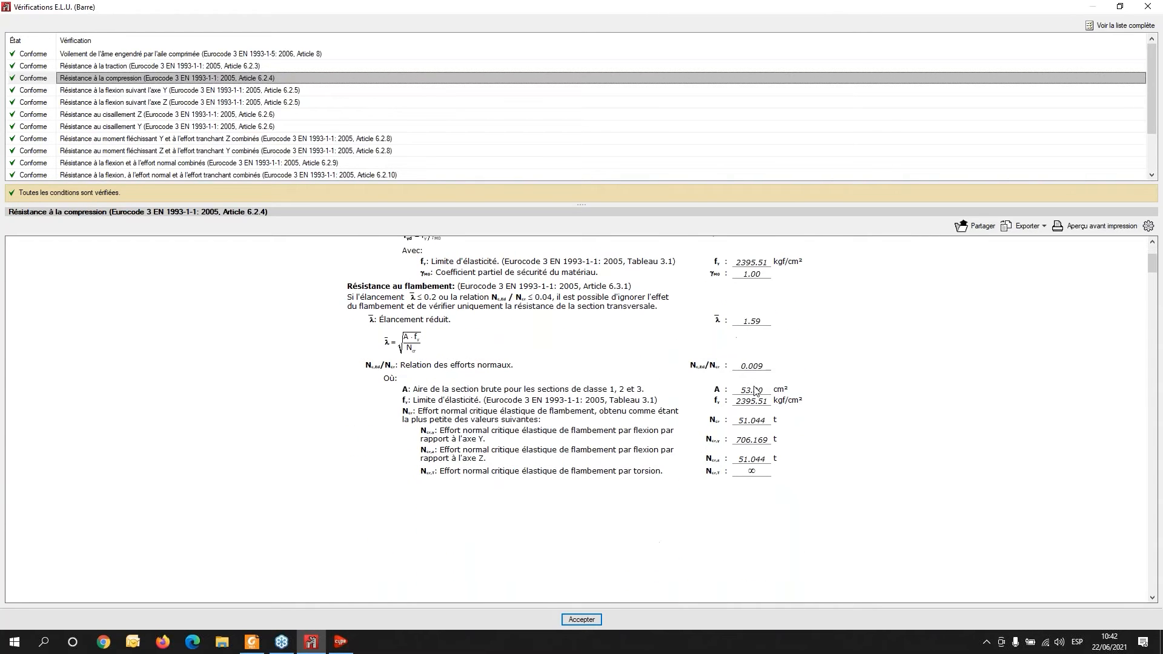
pyautogui.click(1100, 26)
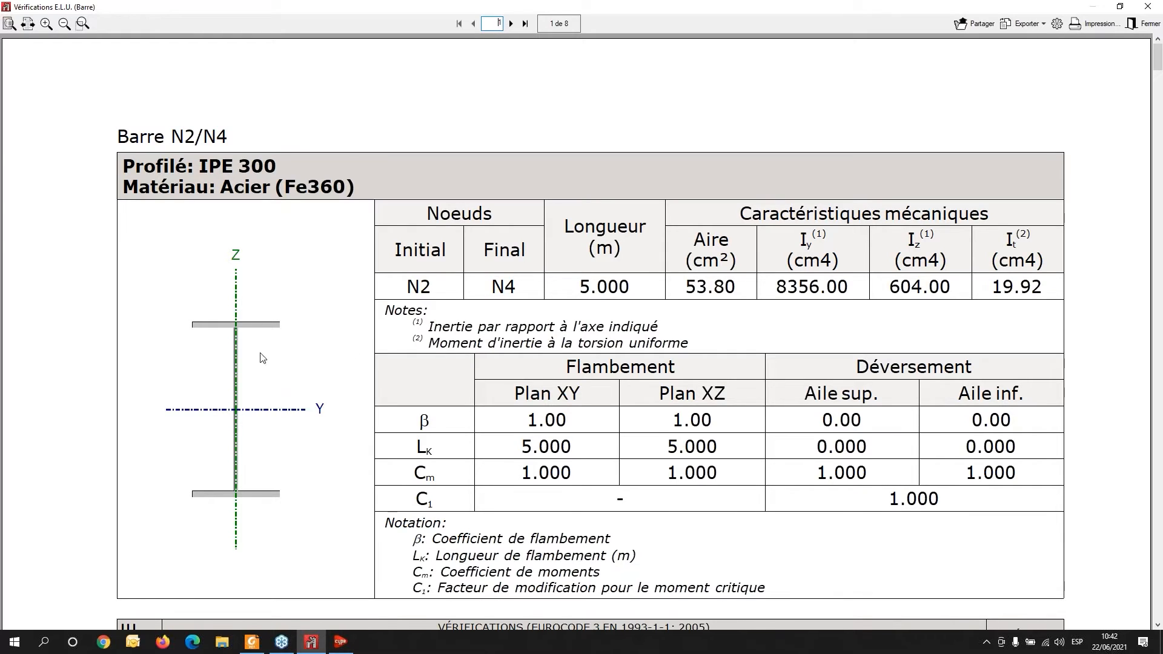
# - Read through the complete ULS check report for beam N2/N4, covering web buckling, compression and bending about Y
pyautogui.scroll(-1, 390, 376)
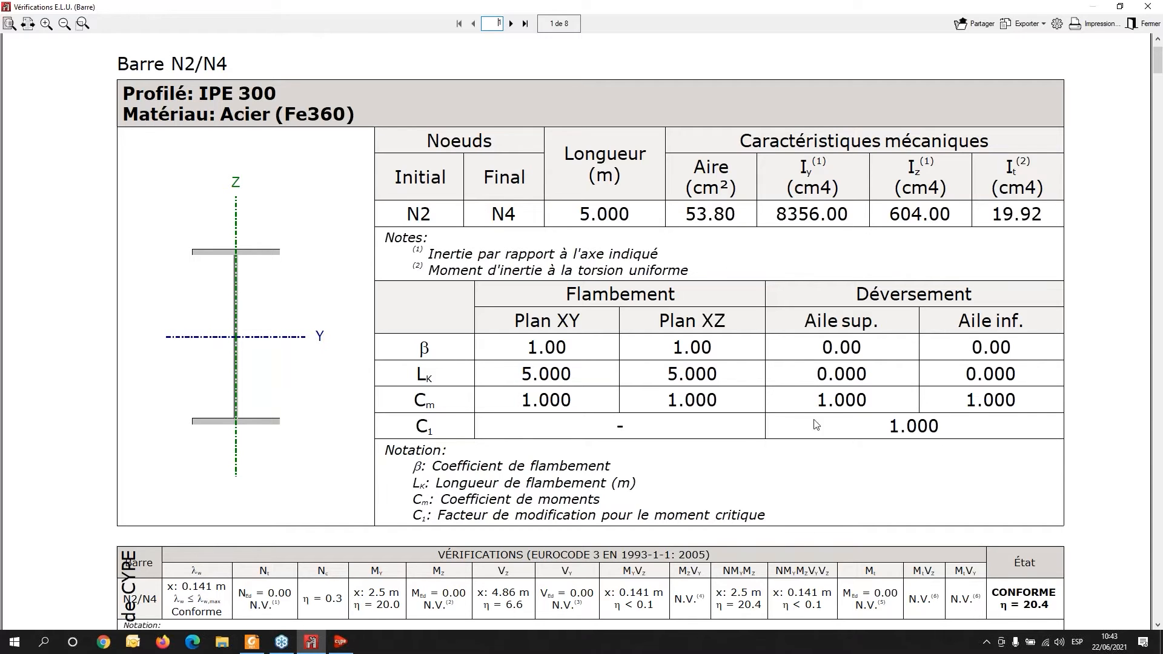
pyautogui.scroll(-3, 814, 444)
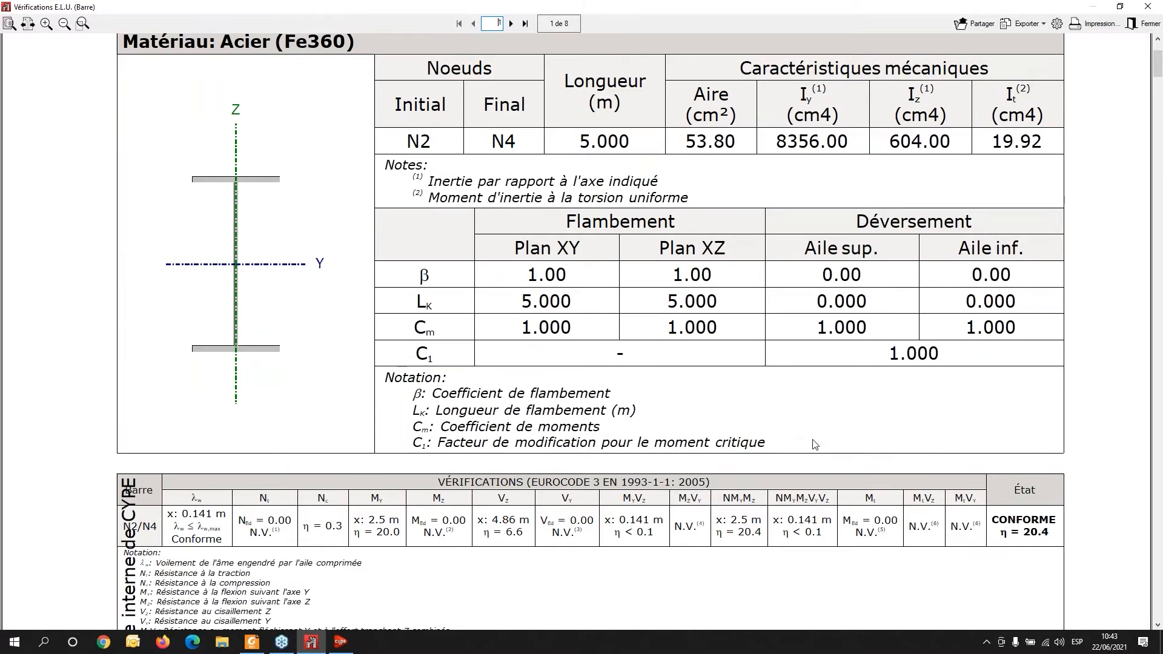
pyautogui.scroll(-2, 814, 444)
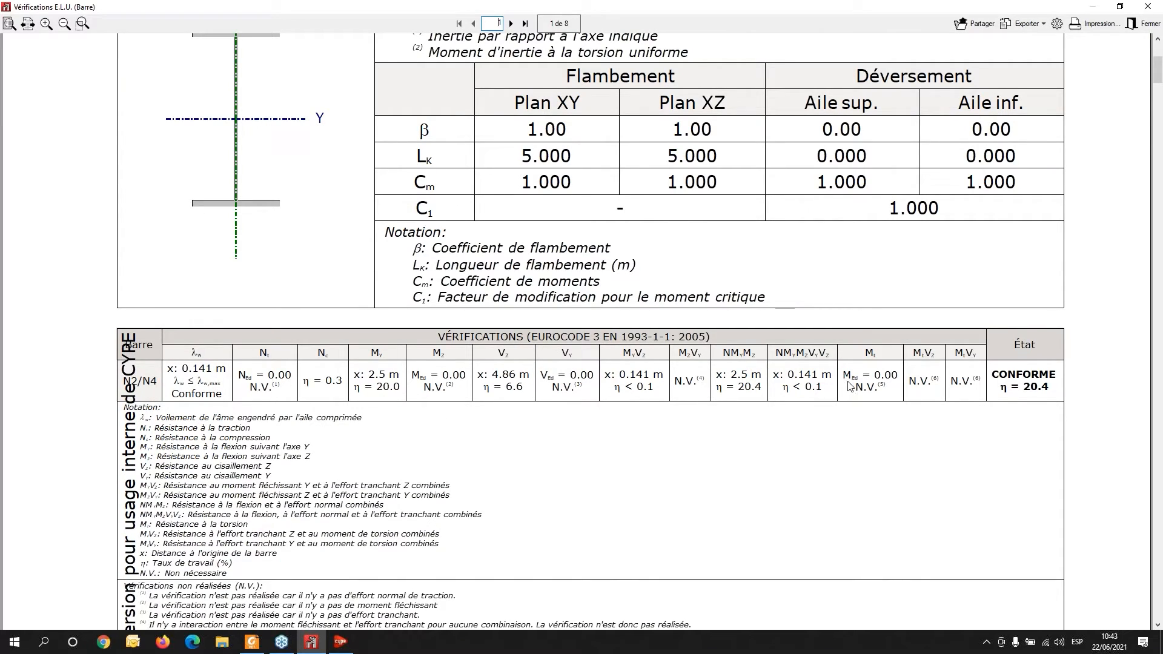
pyautogui.scroll(-4, 207, 240)
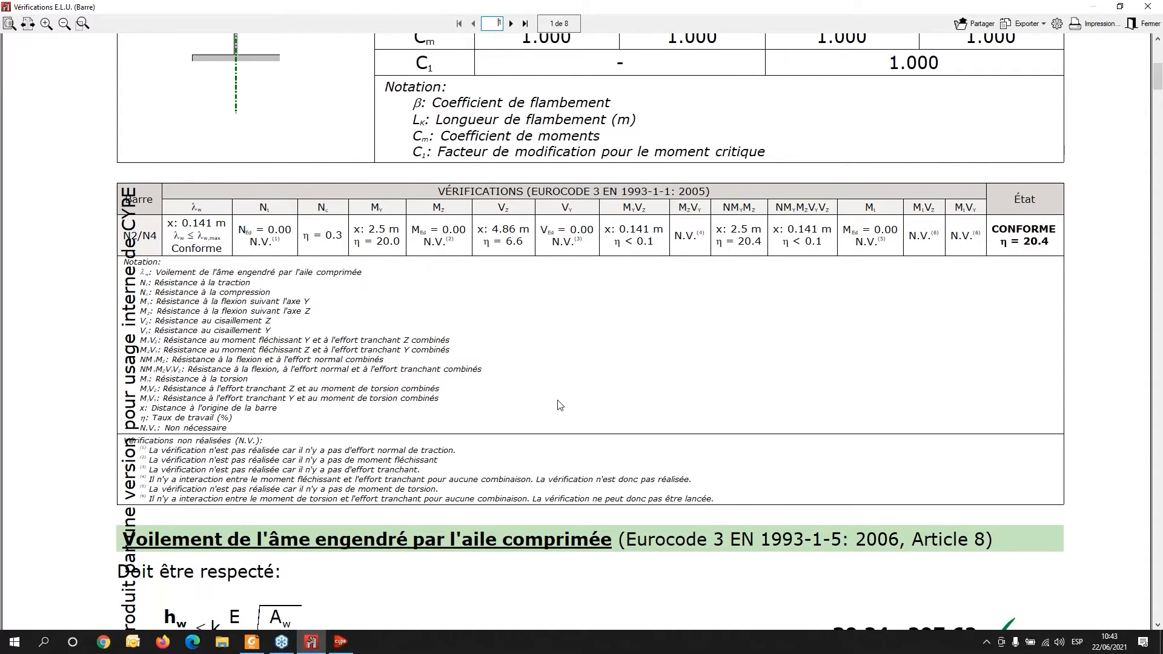
pyautogui.scroll(-10, 556, 403)
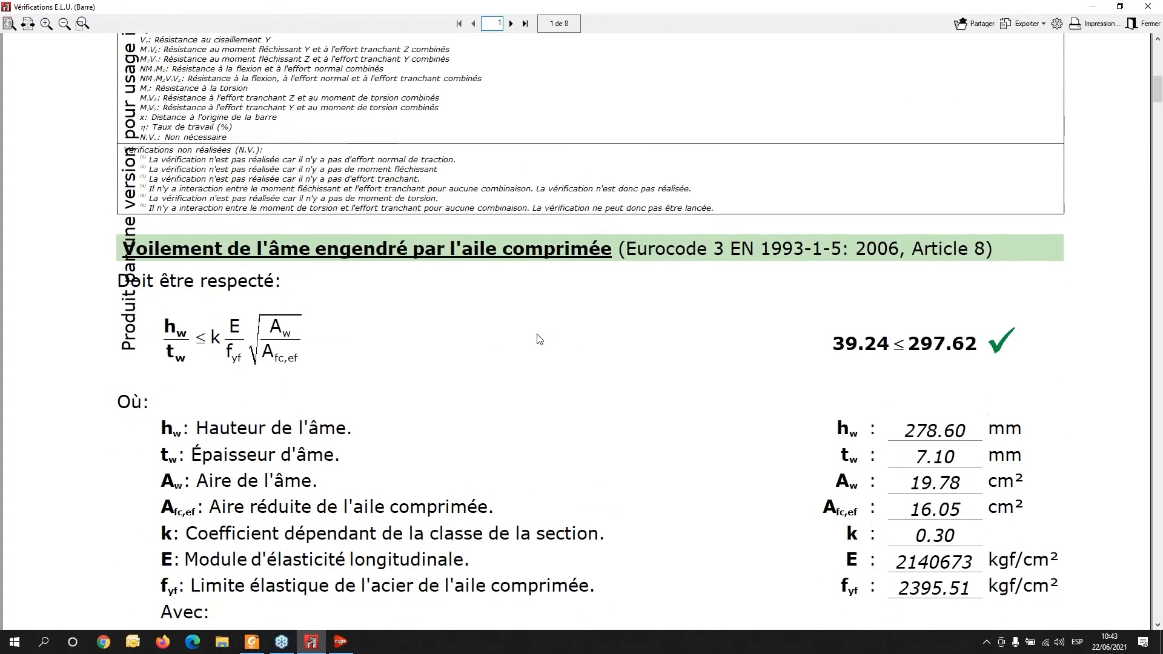
pyautogui.scroll(-20, 744, 200)
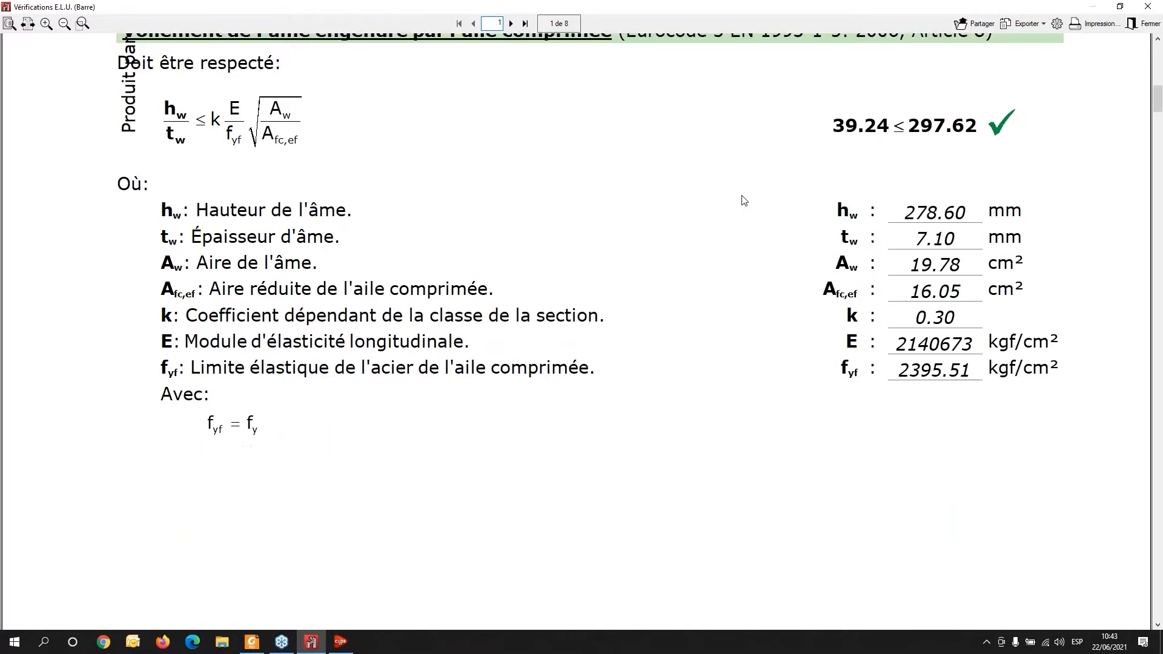
pyautogui.scroll(-12, 743, 167)
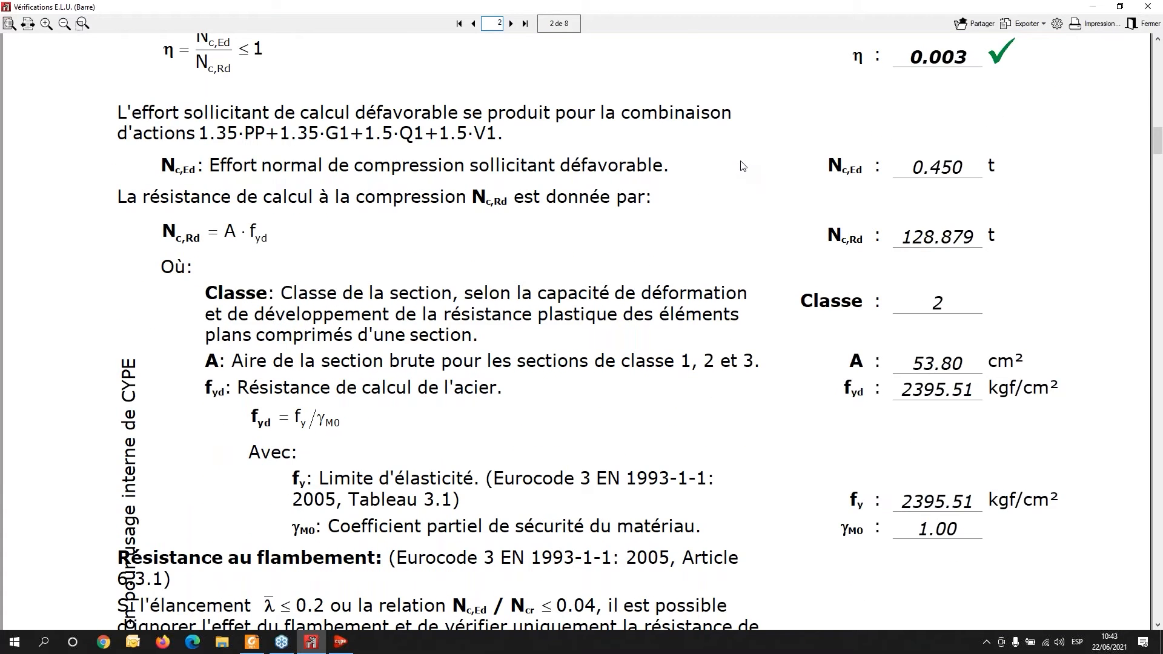
pyautogui.scroll(2, 742, 168)
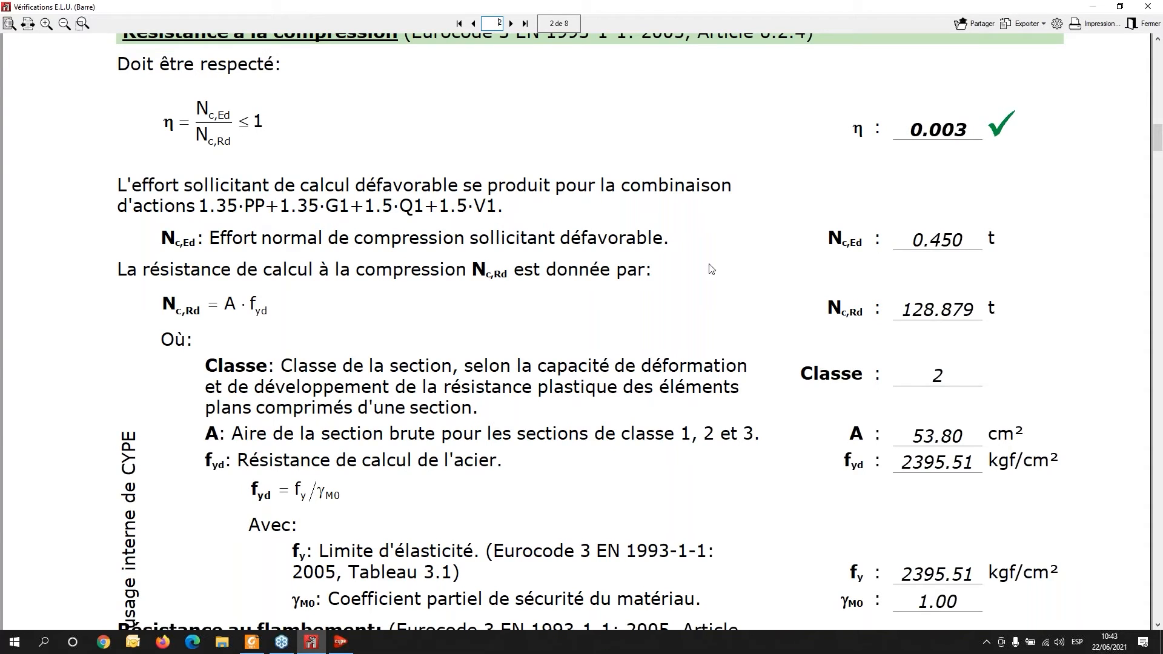
pyautogui.scroll(-2, 927, 276)
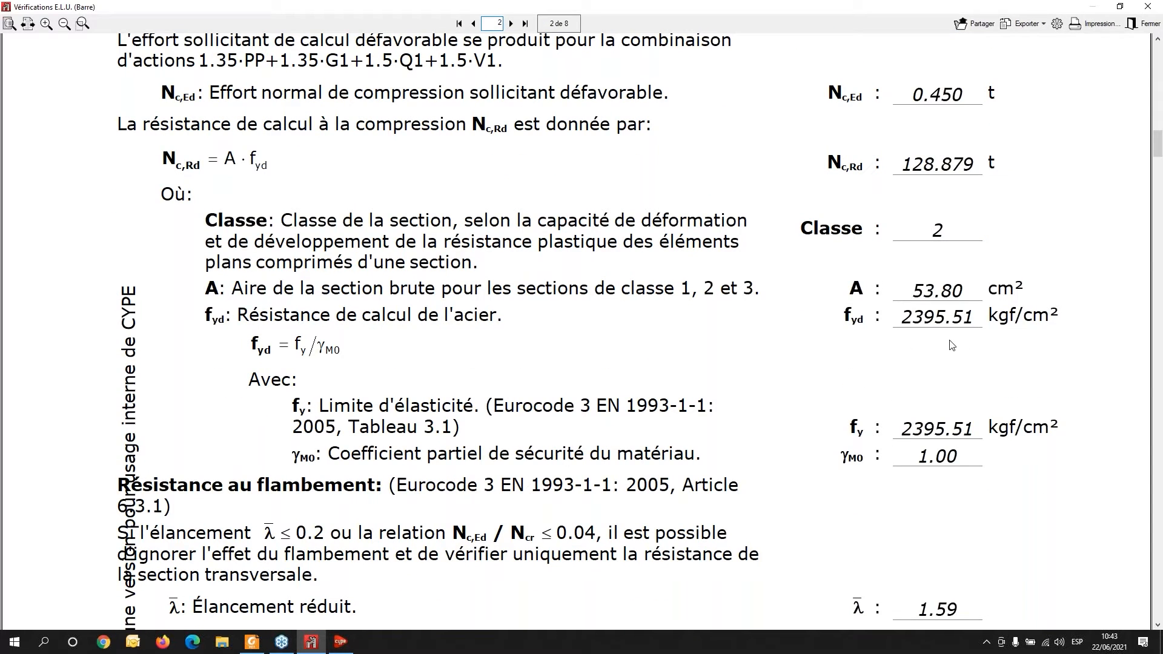
pyautogui.scroll(-1, 917, 428)
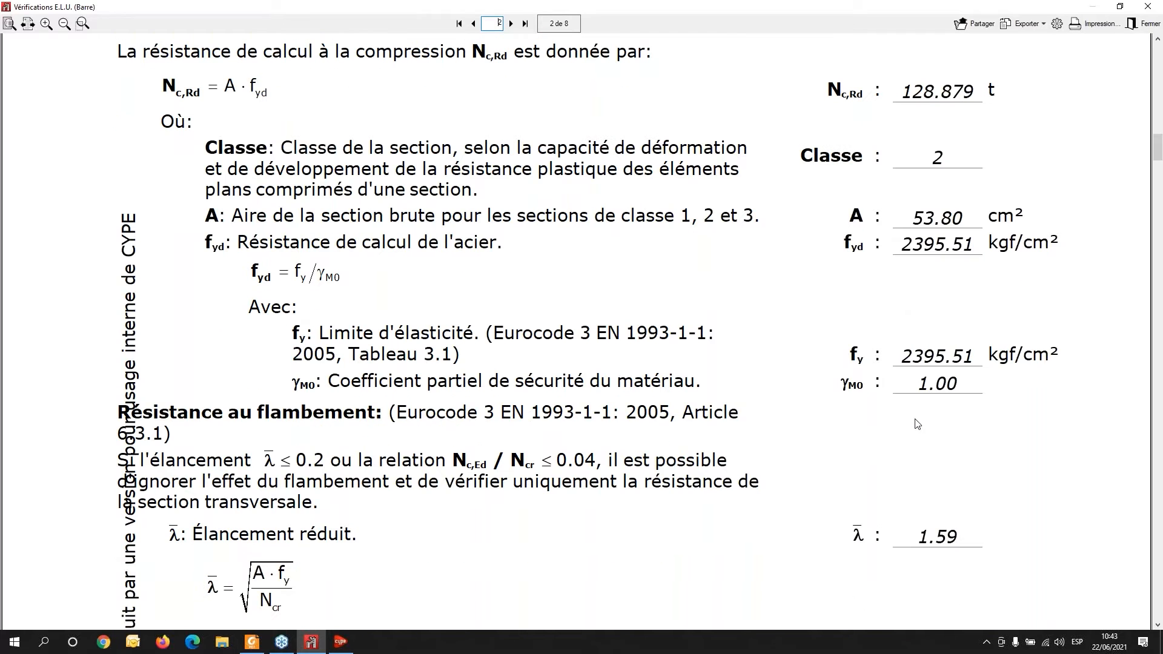
pyautogui.scroll(-1, 901, 384)
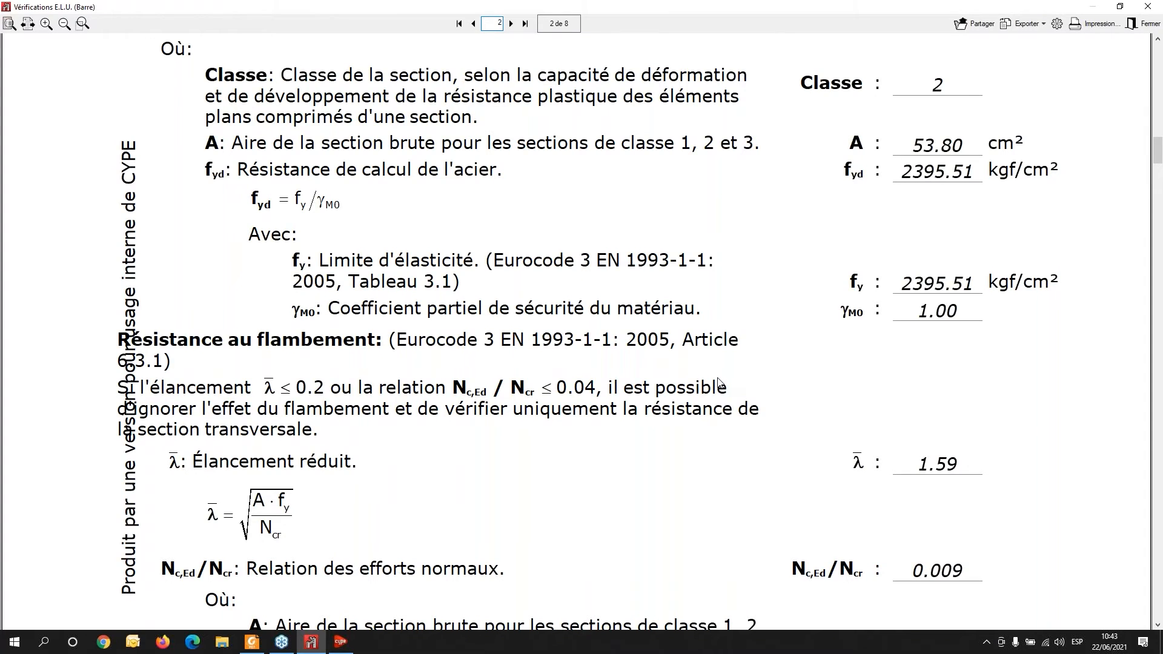
pyautogui.scroll(-2, 719, 383)
pyautogui.scroll(-2, 719, 383)
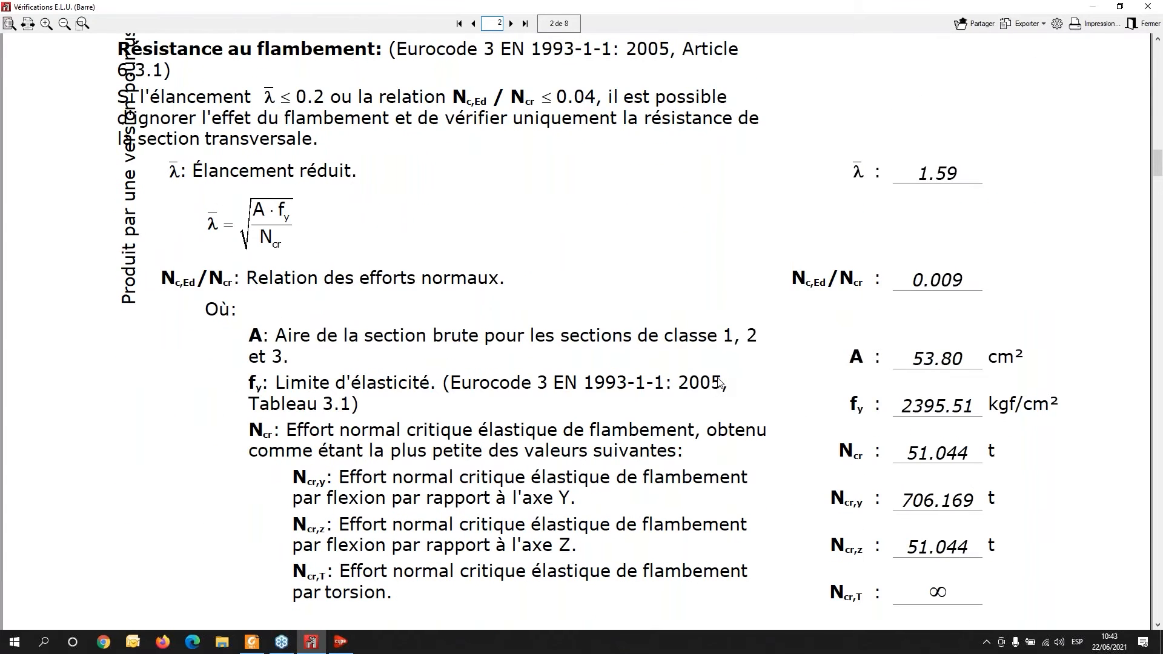
pyautogui.scroll(-3, 719, 383)
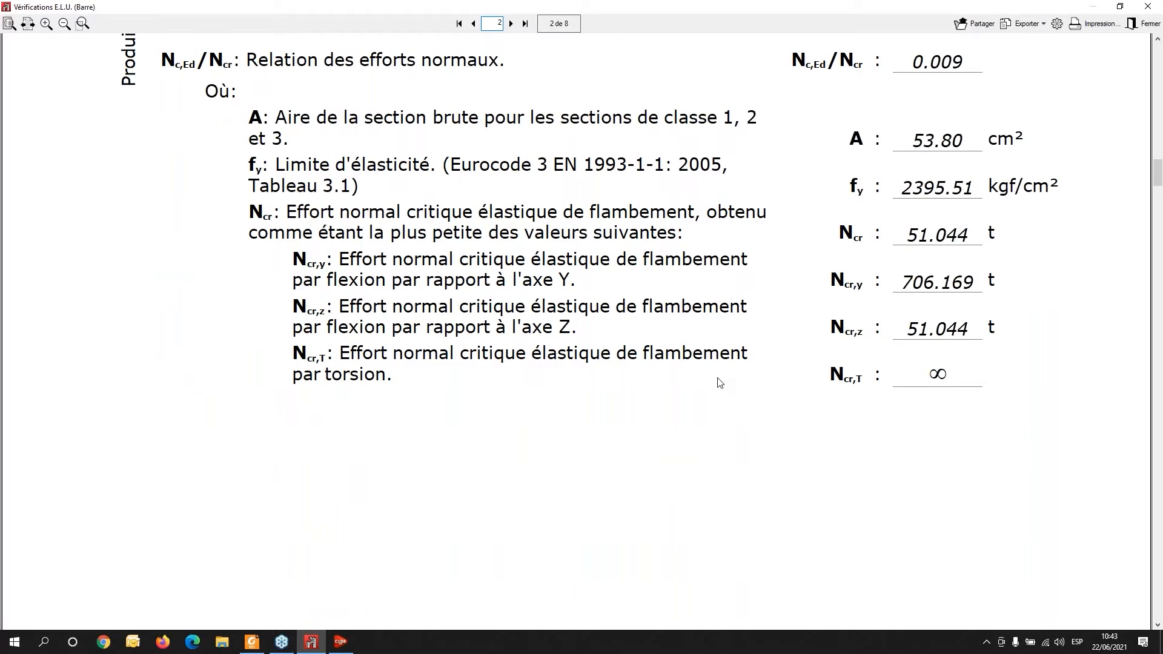
pyautogui.scroll(-8, 719, 376)
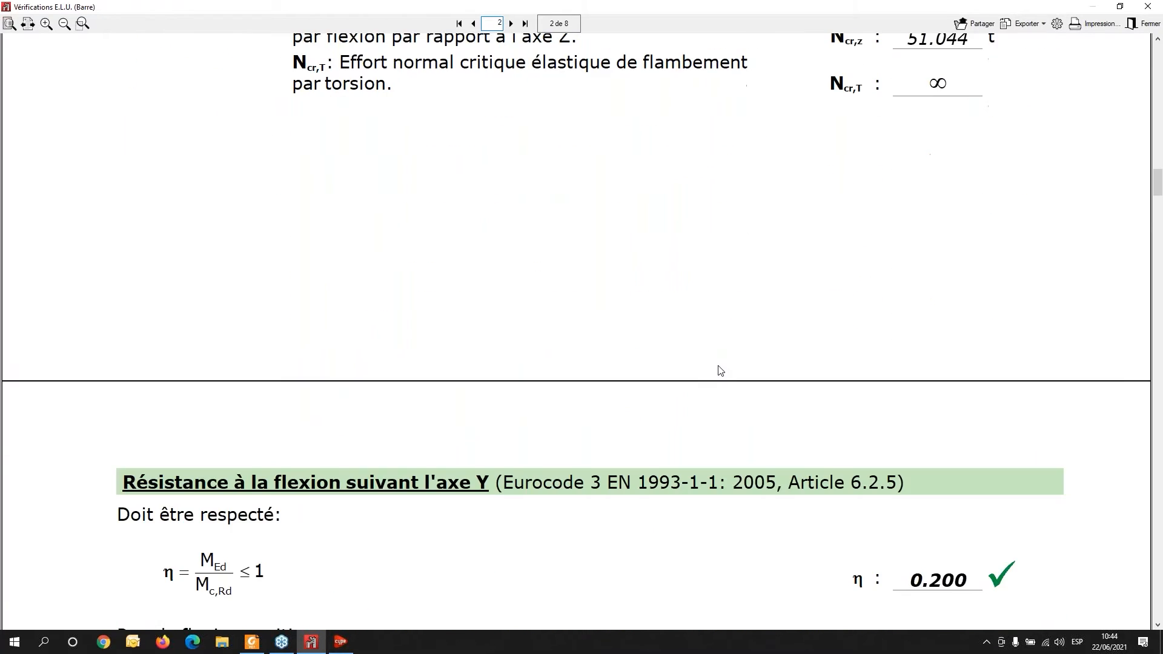
pyautogui.scroll(-2, 719, 370)
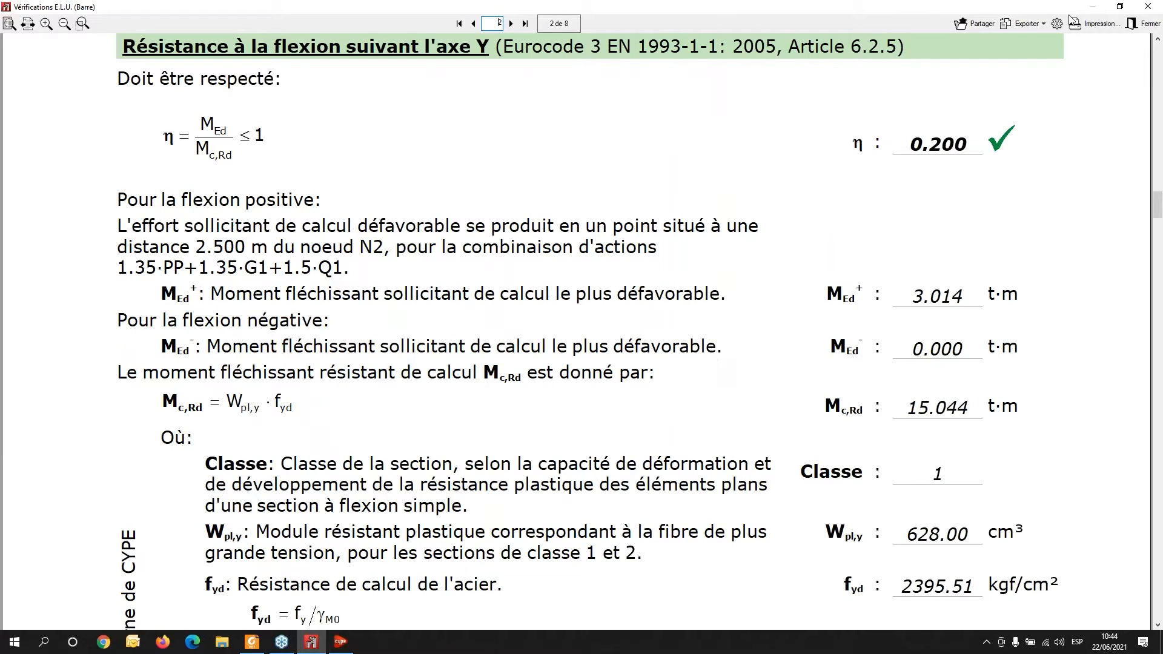
# - Open the report's export format options, then close the beam N2/N4 report and checks windows without exporting
pyautogui.click(1021, 27)
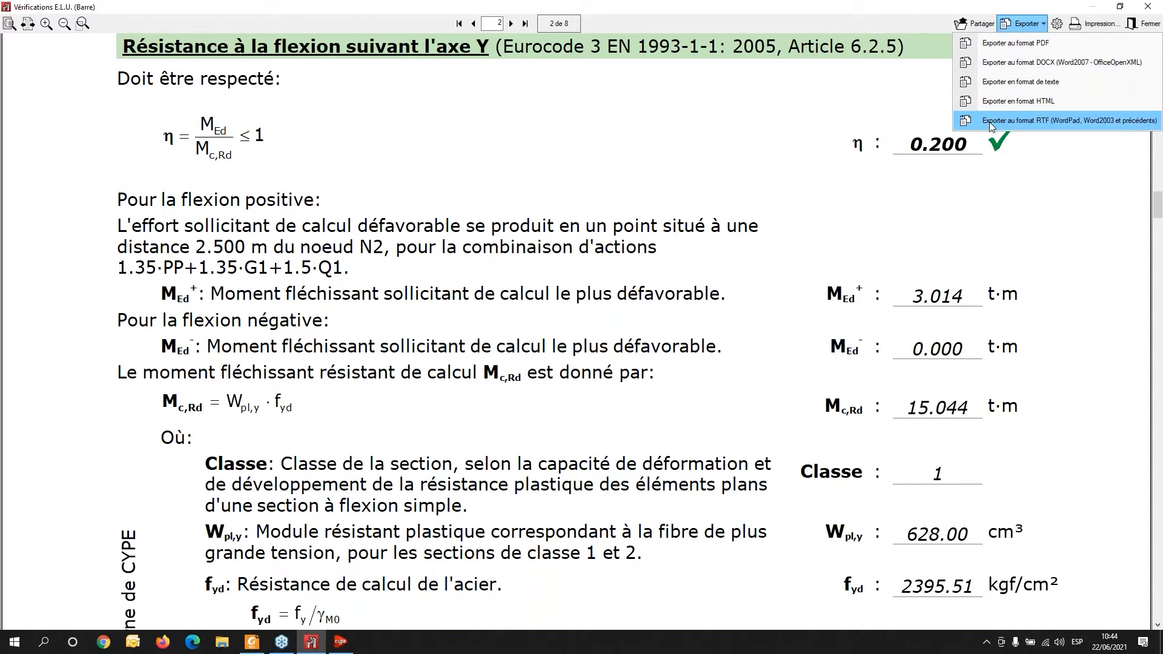
pyautogui.click(1147, 12)
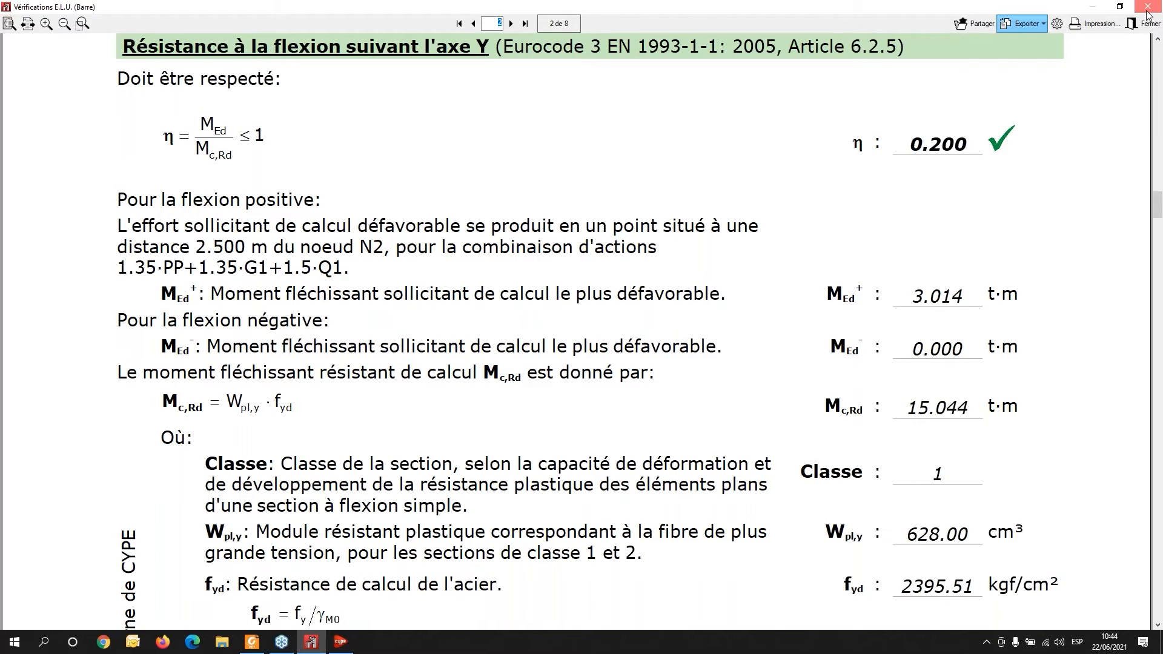
pyautogui.click(1148, 12)
pyautogui.click(1148, 9)
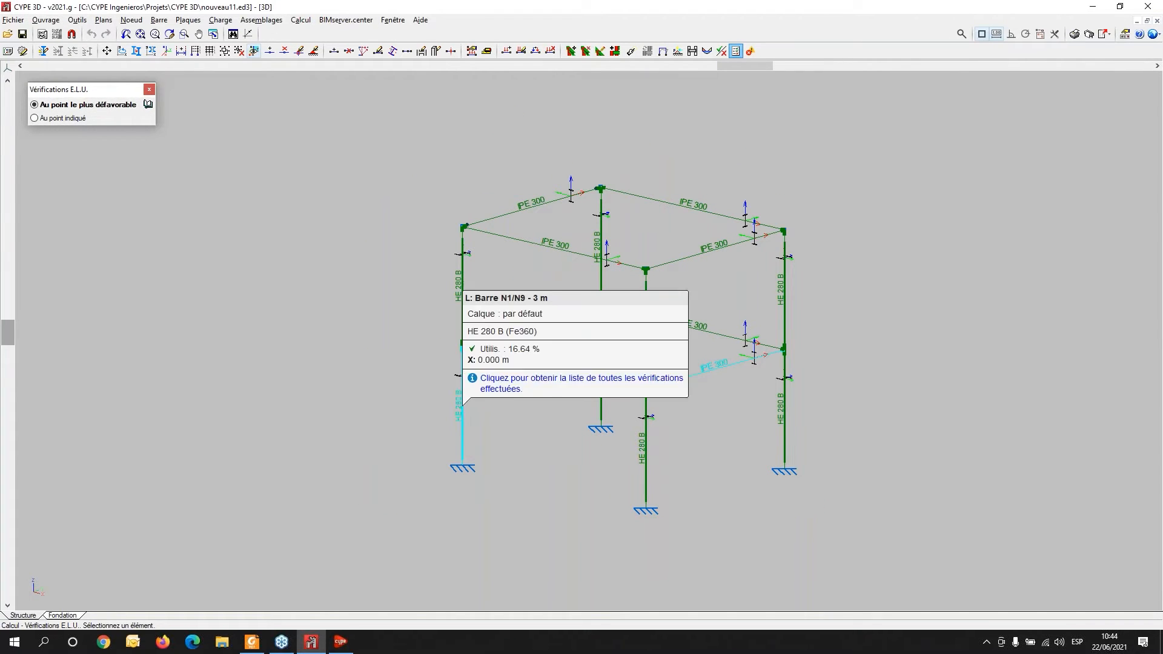
# - Run the ULS checks on column N1/N9 and open its complete list of checks
pyautogui.click(464, 417)
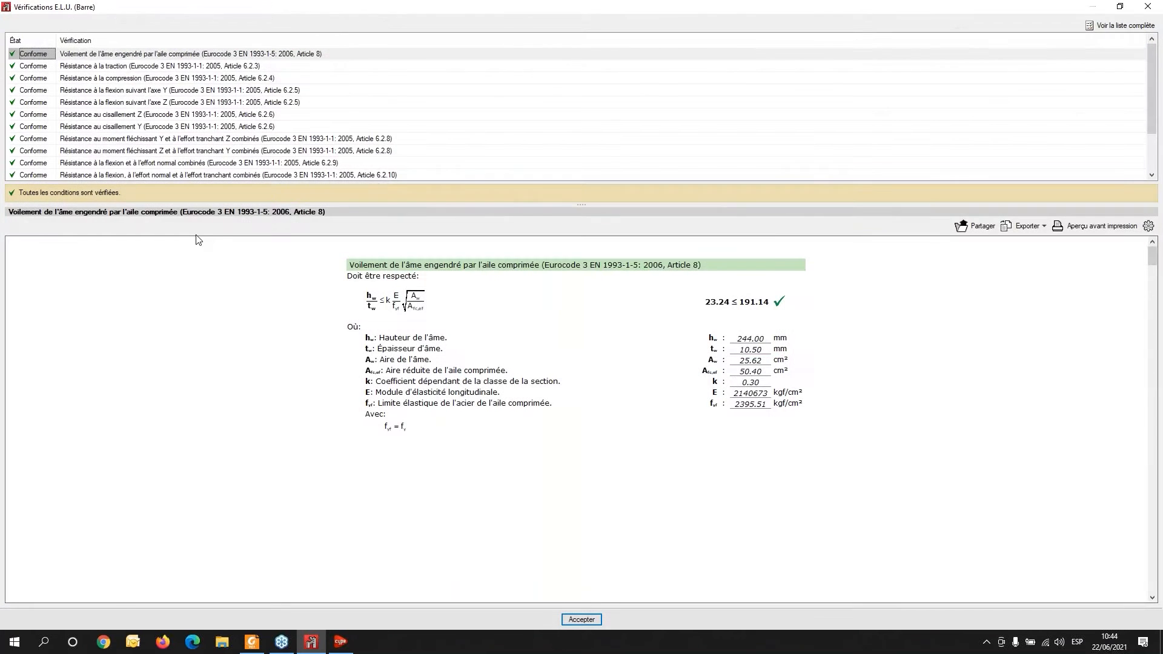
pyautogui.click(1110, 27)
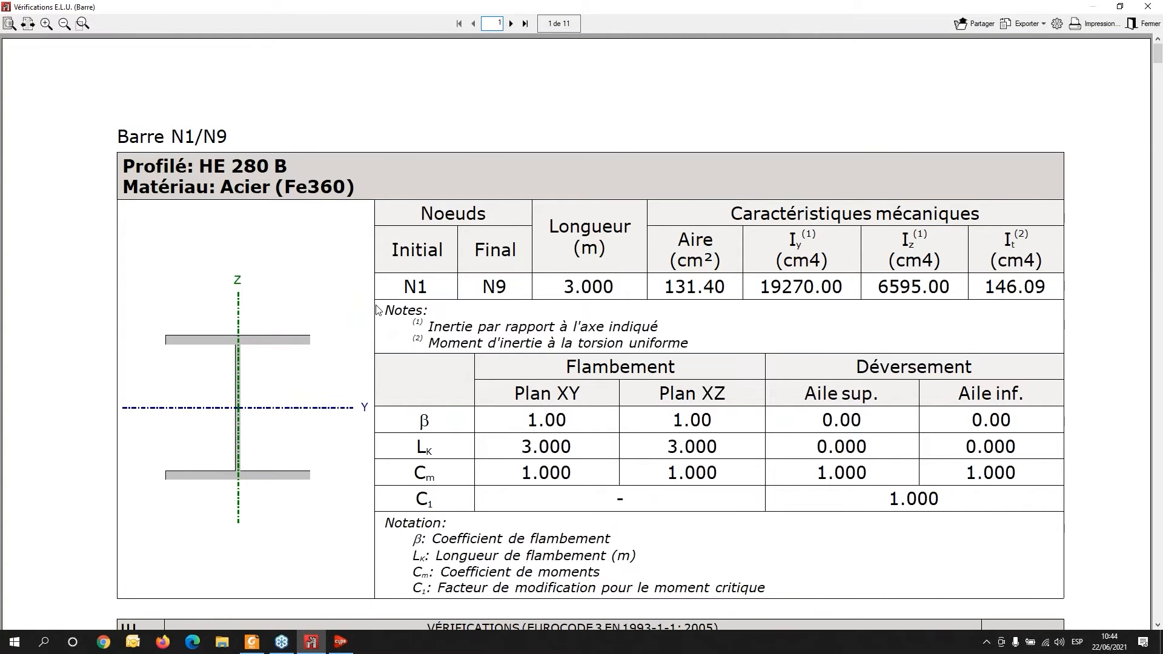
# - Read through the complete ULS check report for column N1/N9, then close the report and checks windows
pyautogui.scroll(-2, 383, 309)
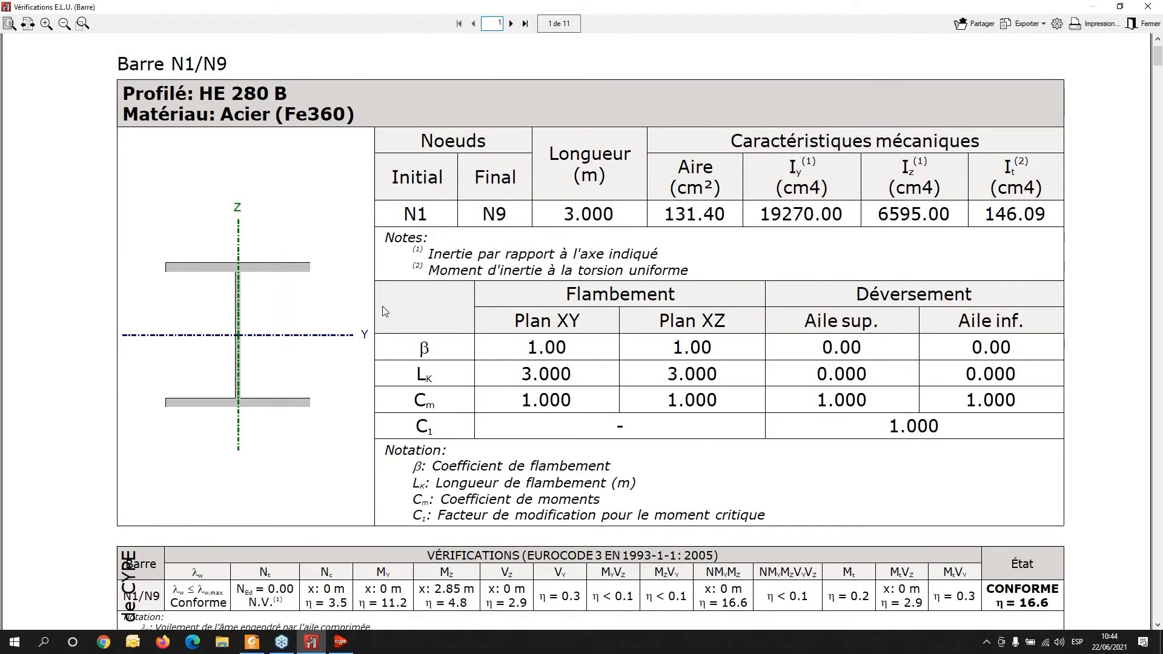
pyautogui.scroll(-4, 383, 306)
pyautogui.scroll(-3, 383, 301)
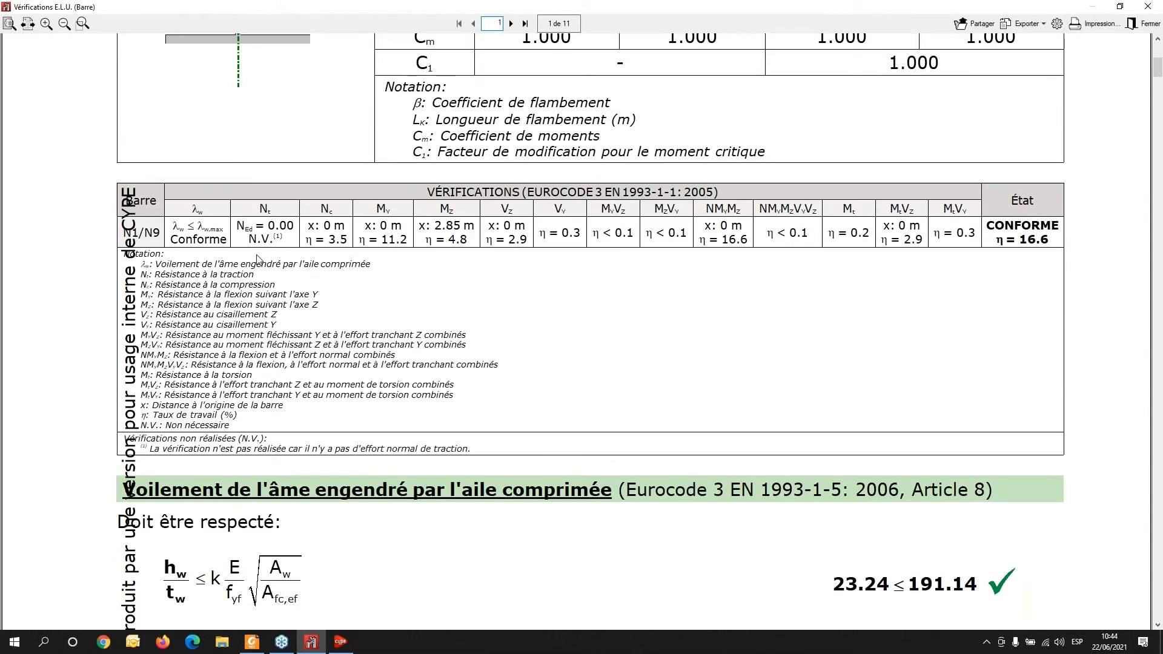
pyautogui.scroll(-3, 600, 352)
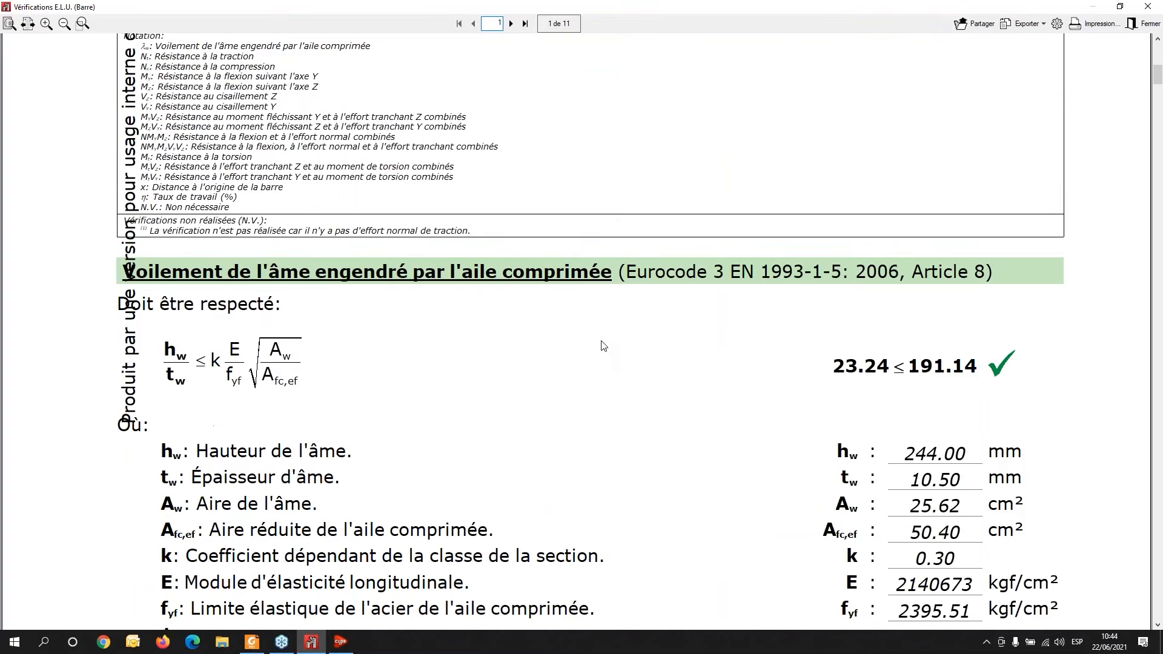
pyautogui.scroll(-1, 604, 345)
pyautogui.scroll(-1, 606, 333)
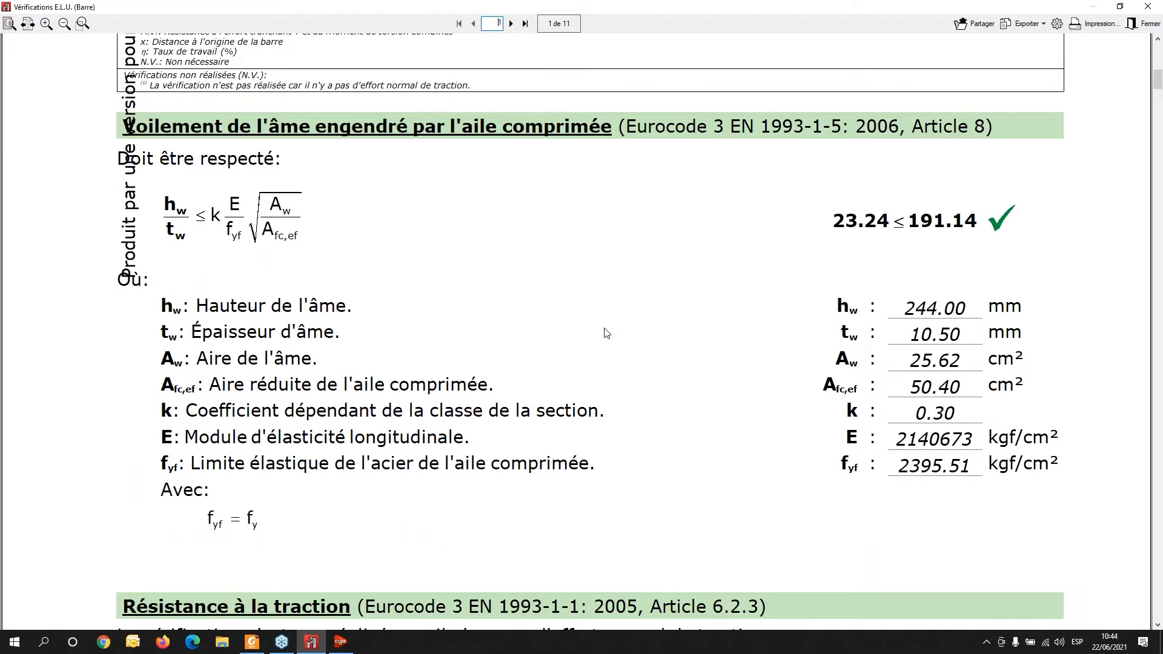
pyautogui.scroll(-4, 606, 318)
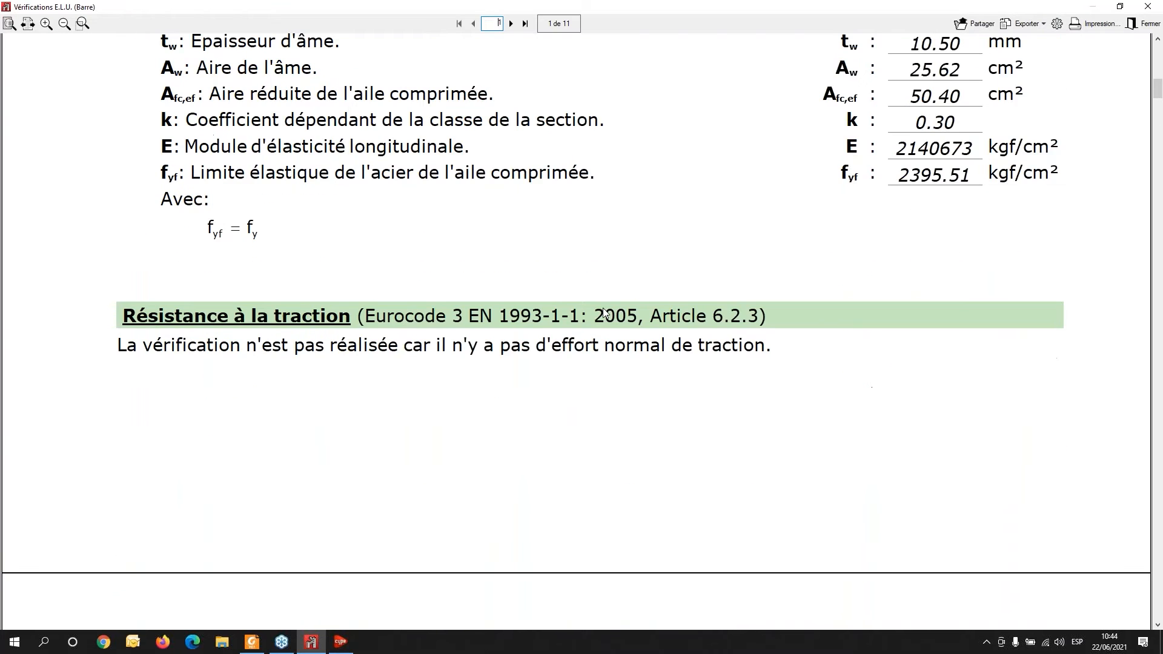
pyautogui.scroll(-3, 603, 312)
pyautogui.scroll(-3, 604, 307)
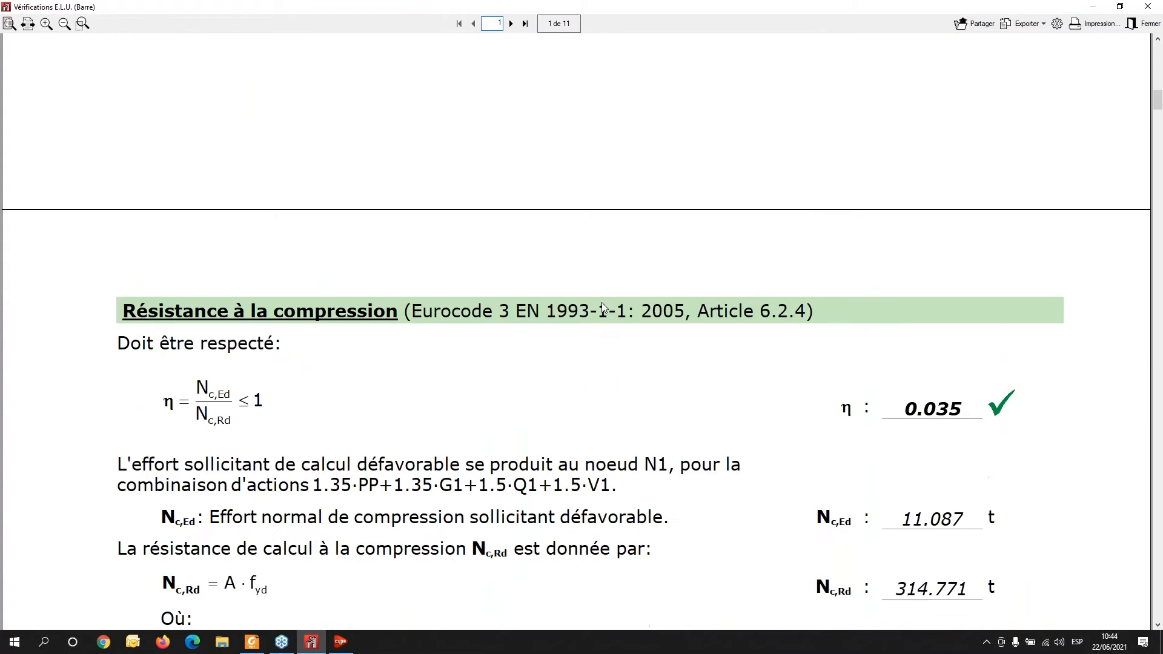
pyautogui.scroll(-2, 604, 304)
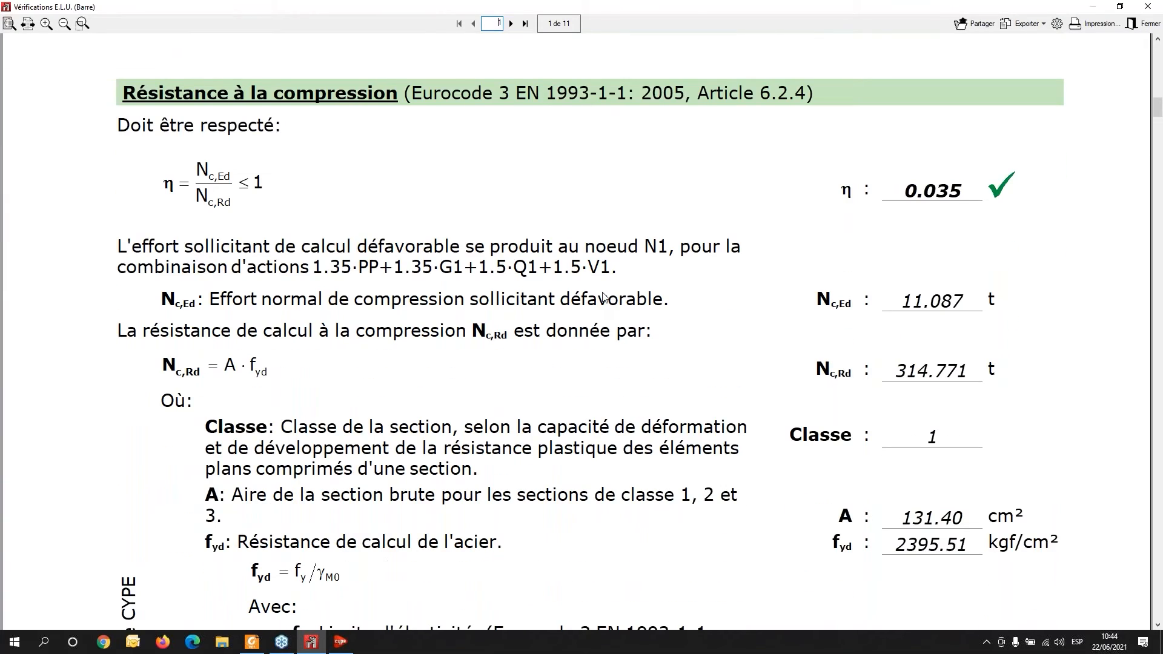
pyautogui.scroll(-5, 603, 296)
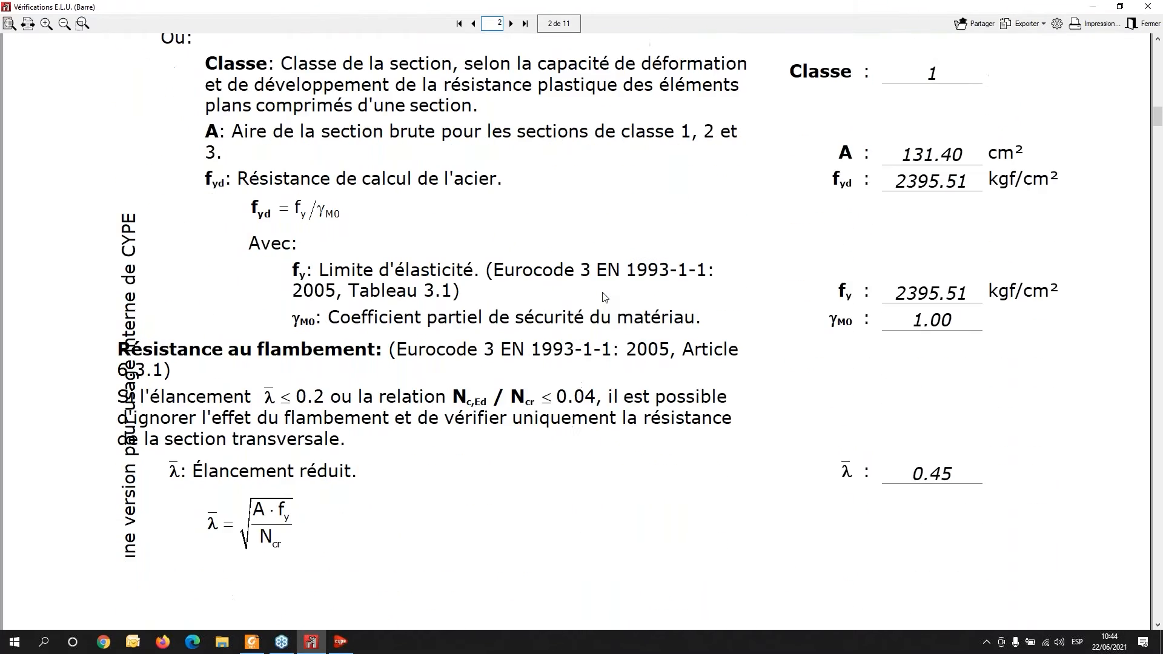
pyautogui.scroll(-7, 604, 297)
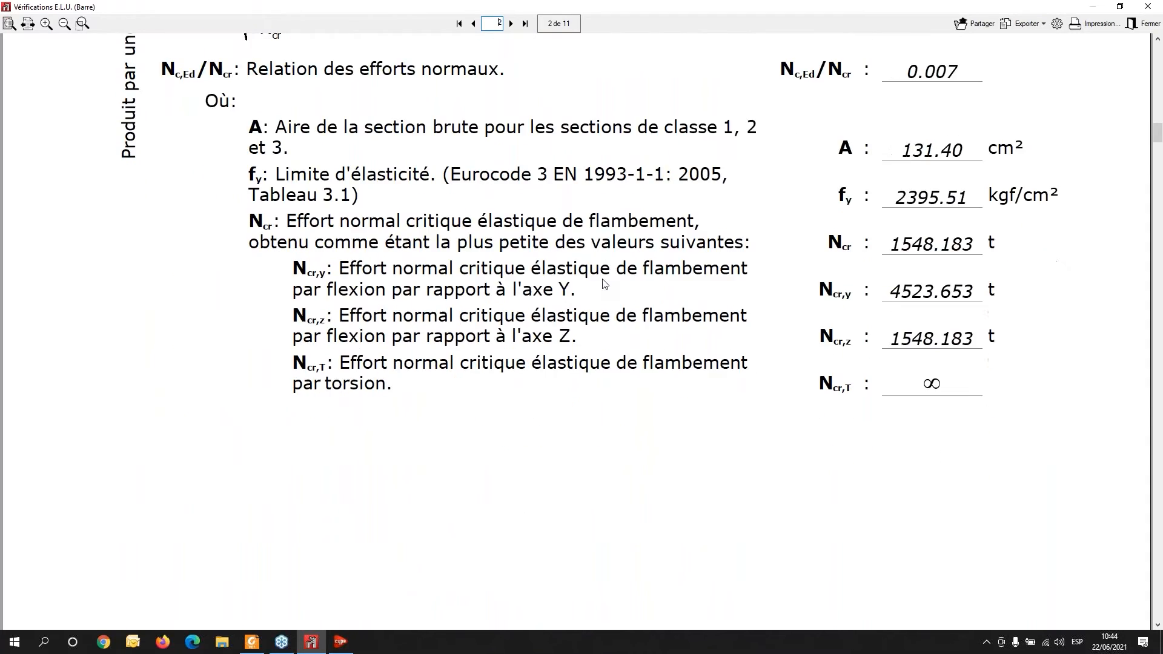
pyautogui.scroll(-4, 604, 283)
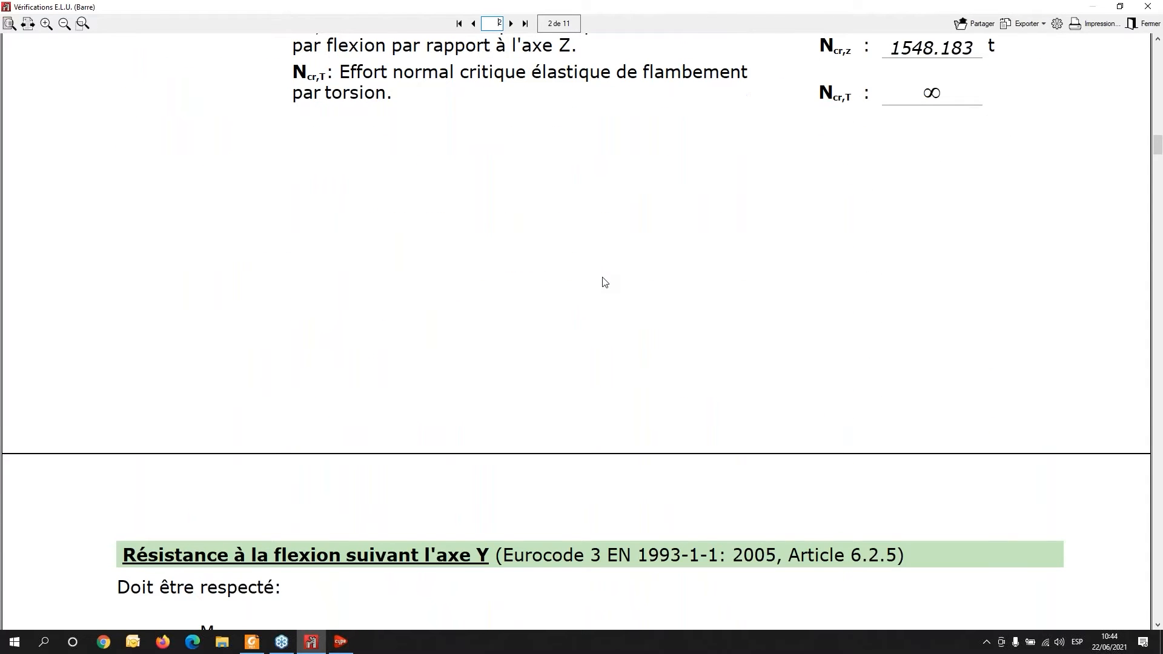
pyautogui.scroll(-7, 604, 282)
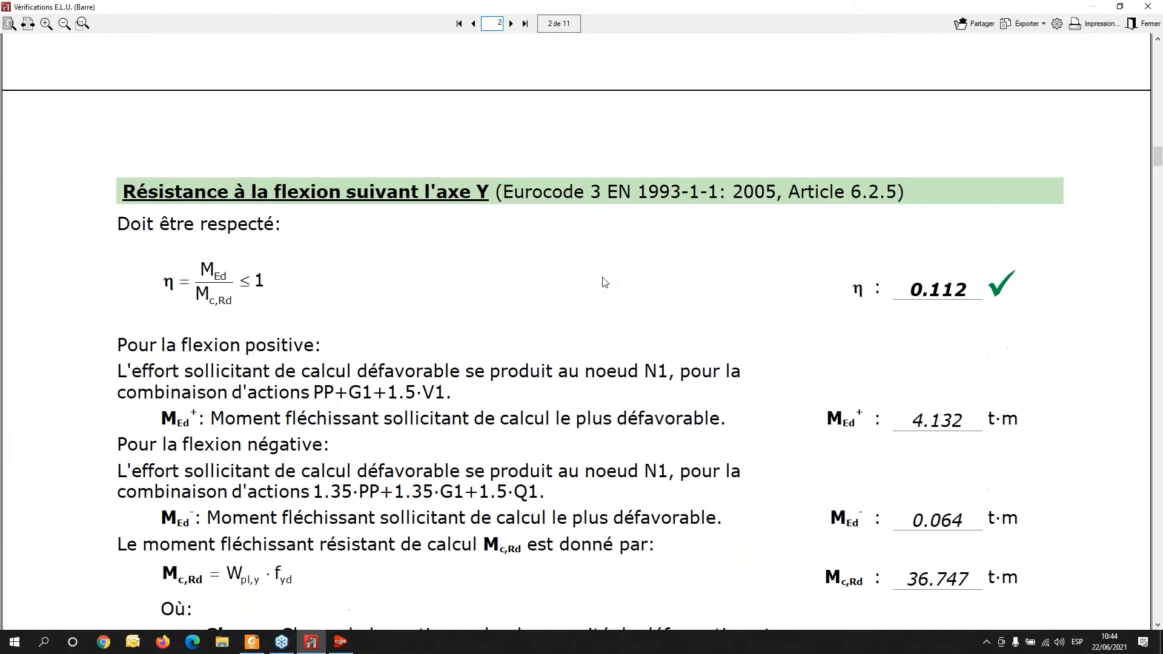
pyautogui.scroll(-13, 604, 280)
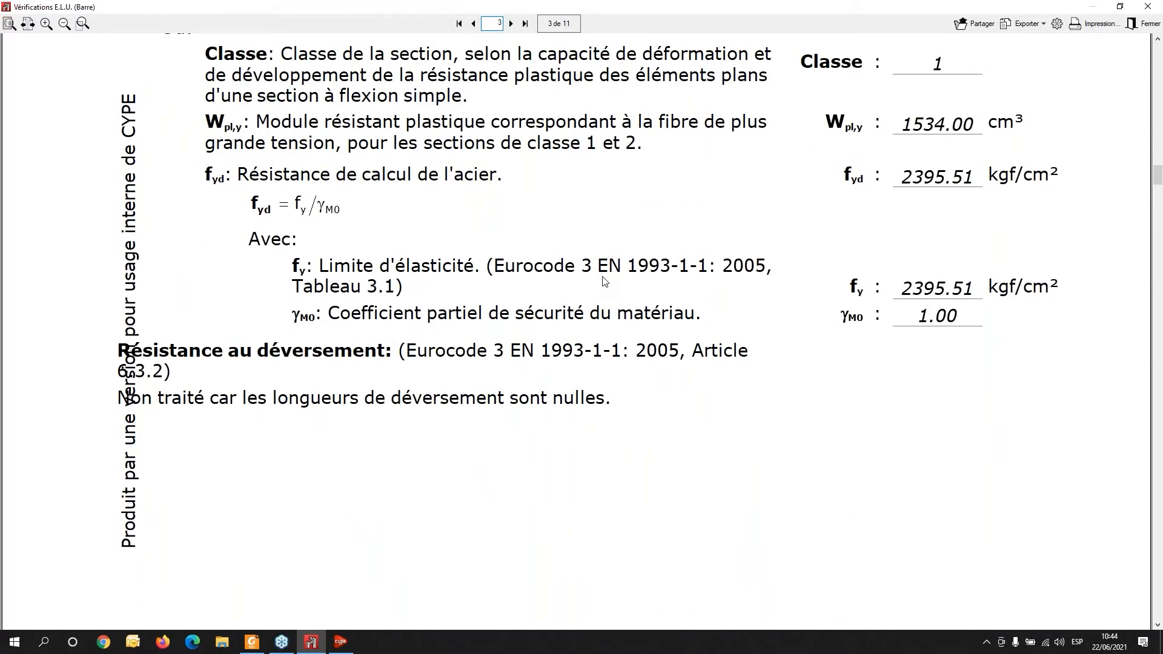
pyautogui.scroll(-6, 605, 277)
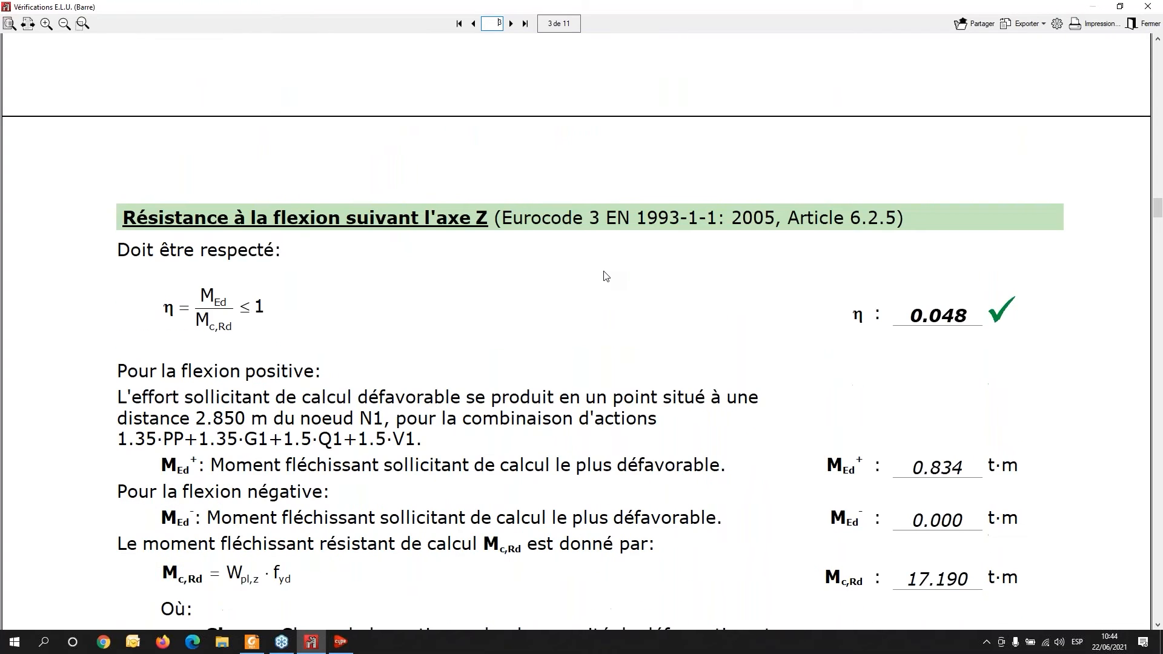
pyautogui.scroll(-18, 605, 277)
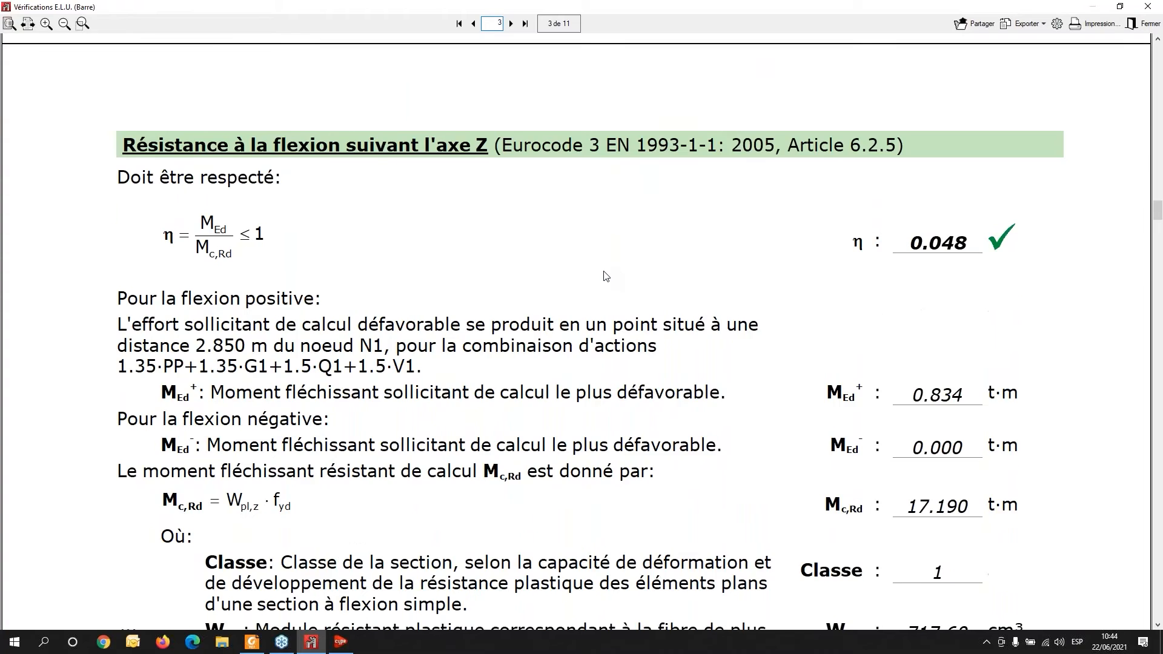
pyautogui.scroll(-4, 605, 276)
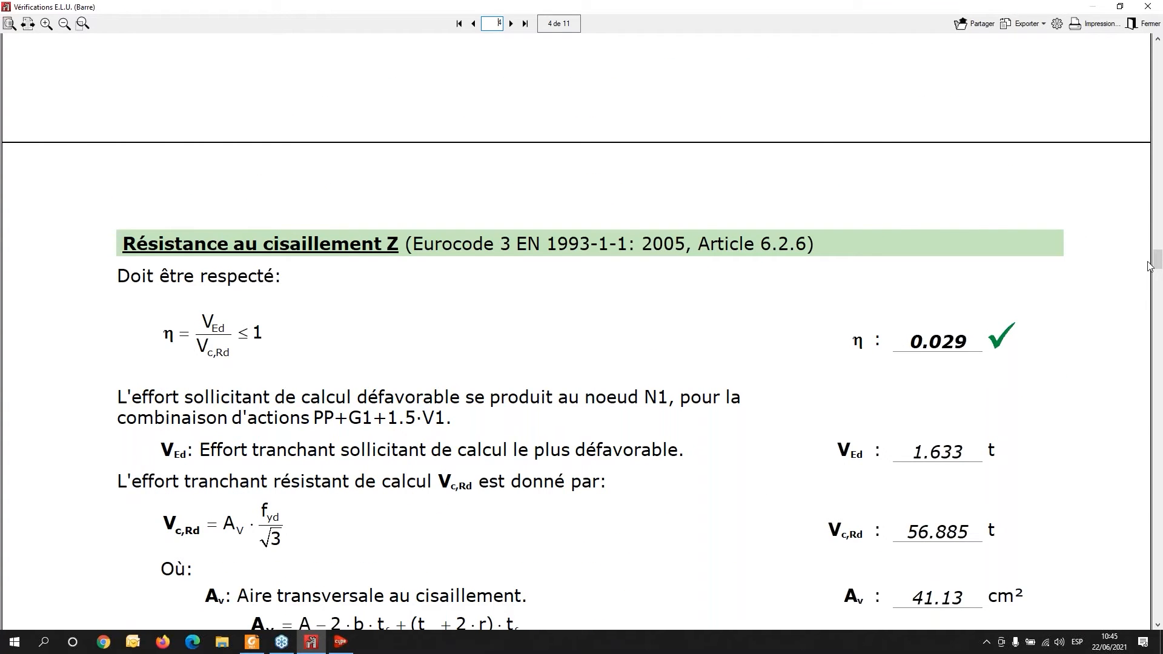
pyautogui.moveTo(1157, 259); pyautogui.dragTo(1158, 592)
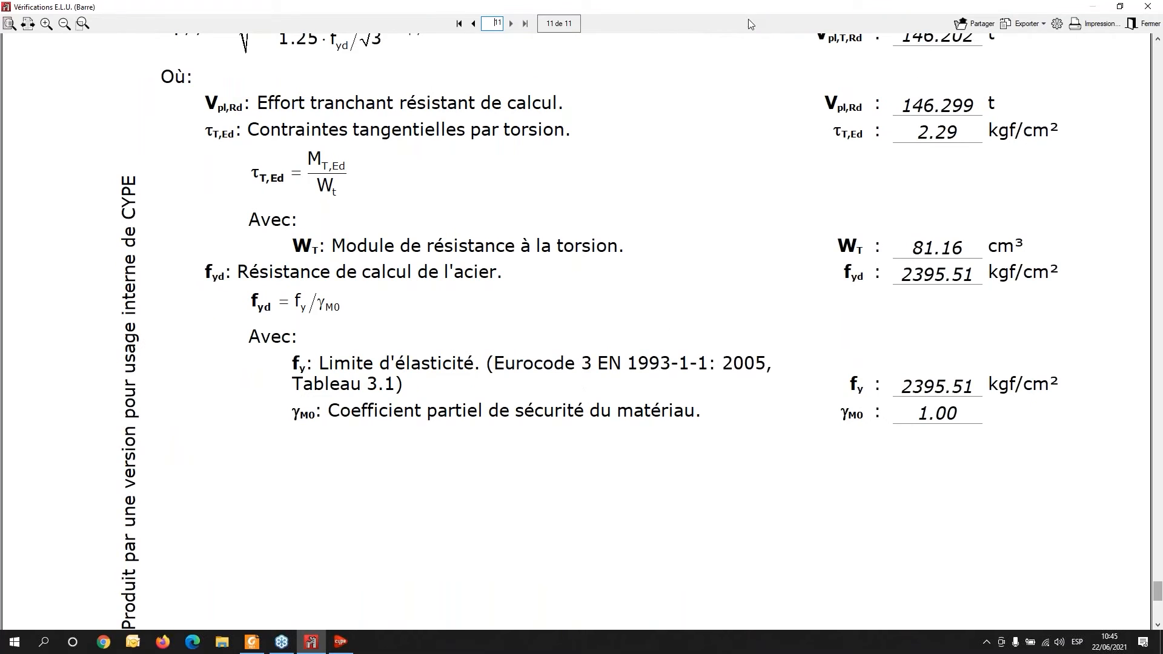
pyautogui.click(1146, 8)
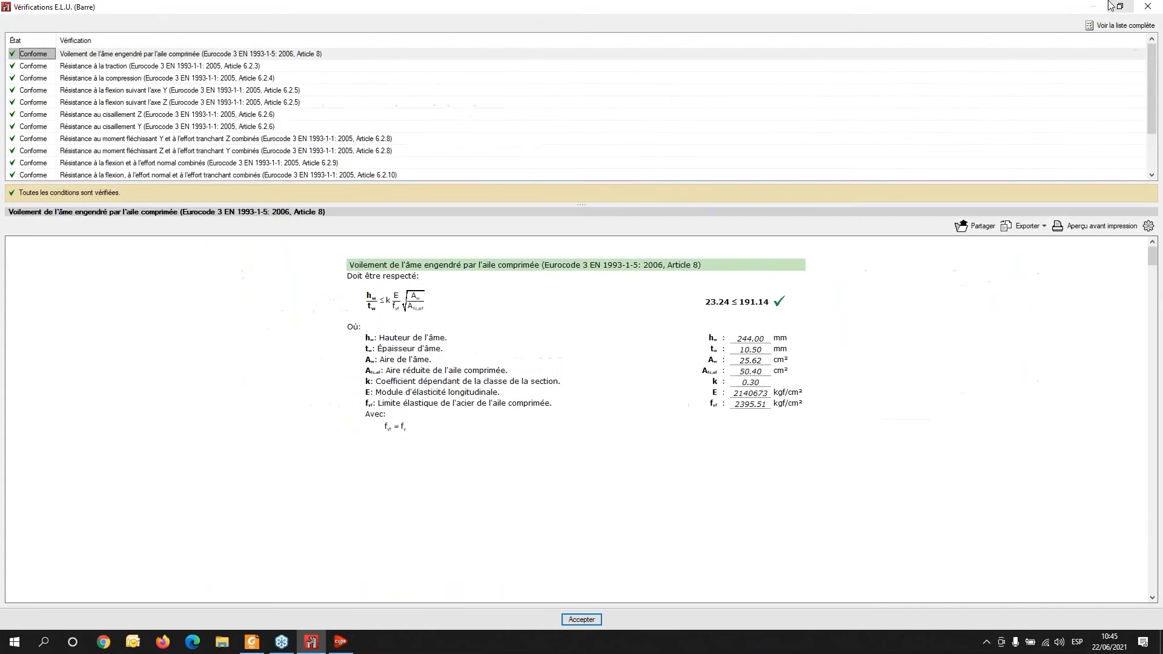
pyautogui.click(1147, 6)
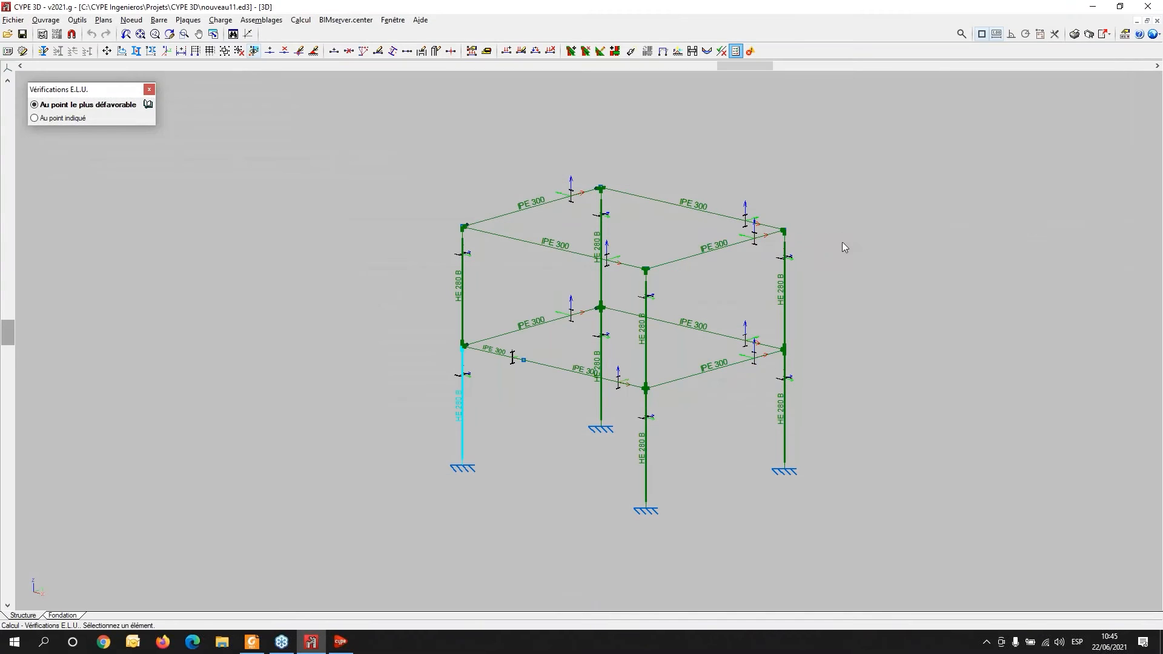
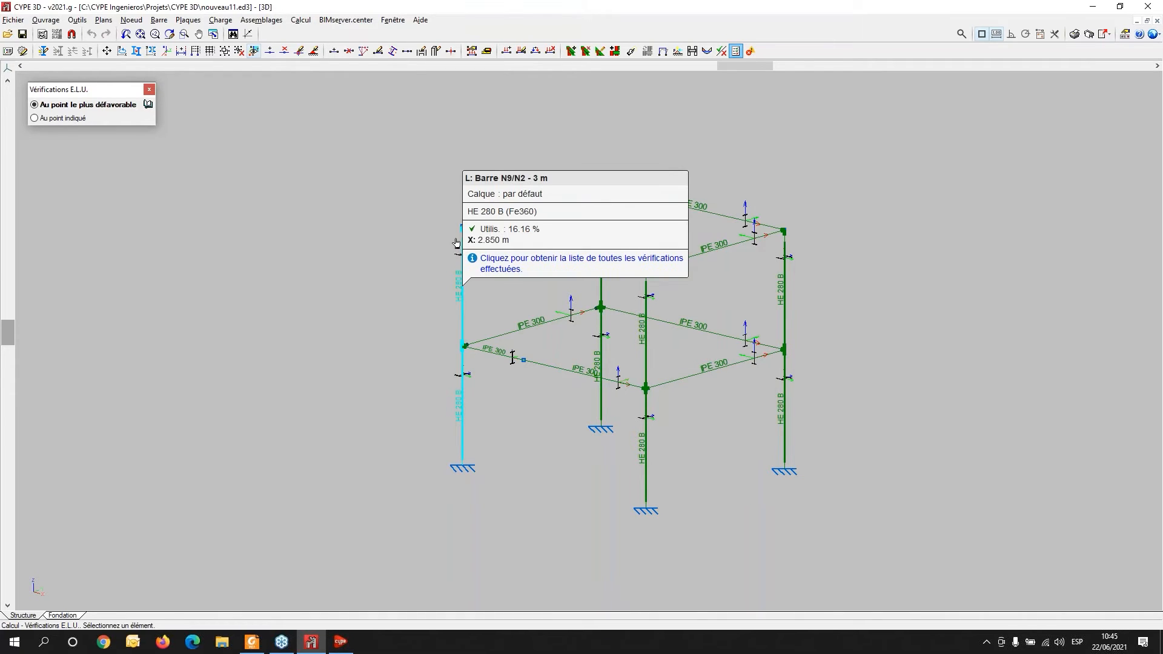
pyautogui.scroll(5, 481, 225)
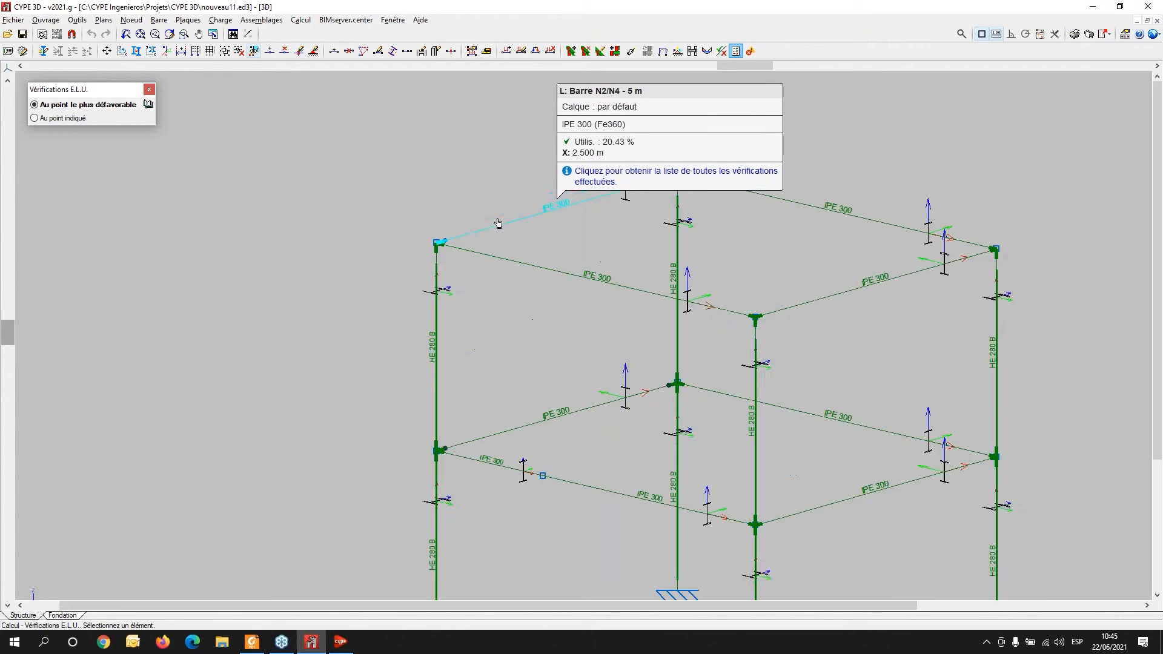
pyautogui.moveTo(498, 225); pyautogui.dragTo(461, 287, button='middle')
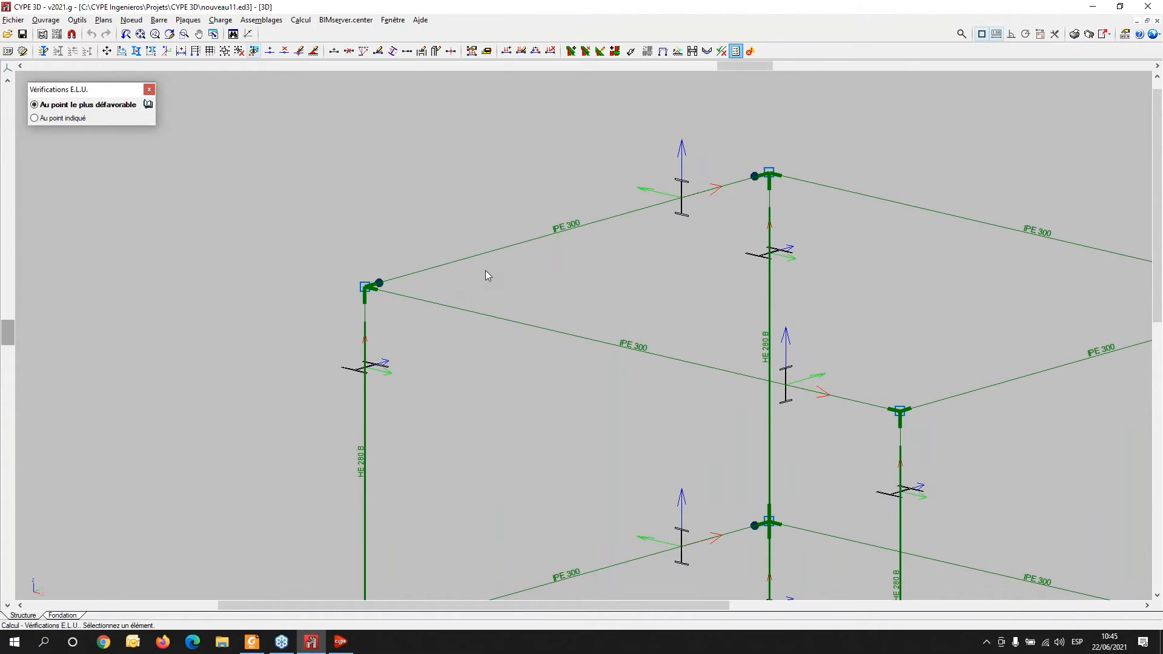
pyautogui.scroll(-3, 531, 263)
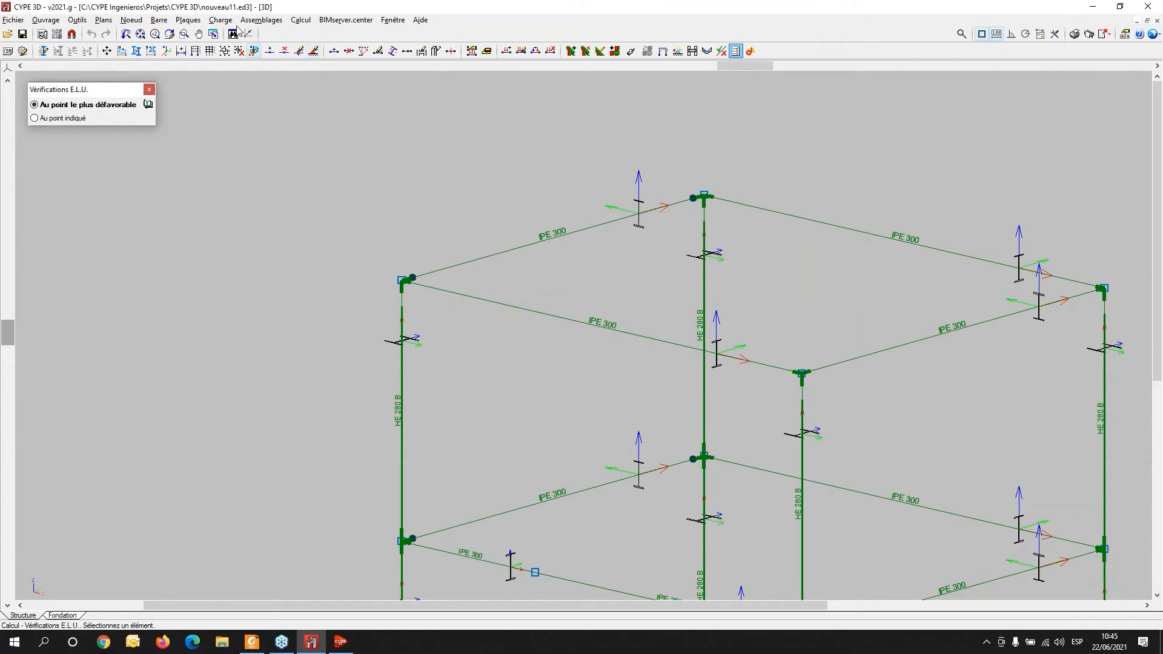
# - Set an active absolute deflection limit in the xz plane of 1.0 mm on beam group G10 (N10/N11)
pyautogui.click(187, 20)
pyautogui.moveTo(221, 22)
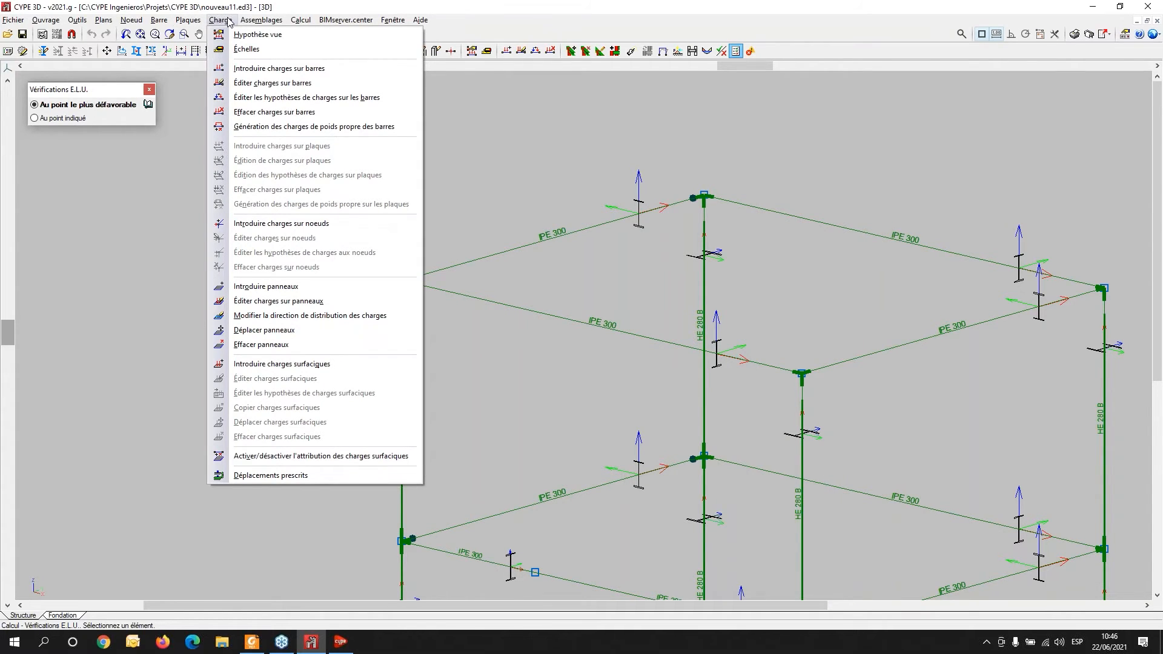
pyautogui.moveTo(160, 22)
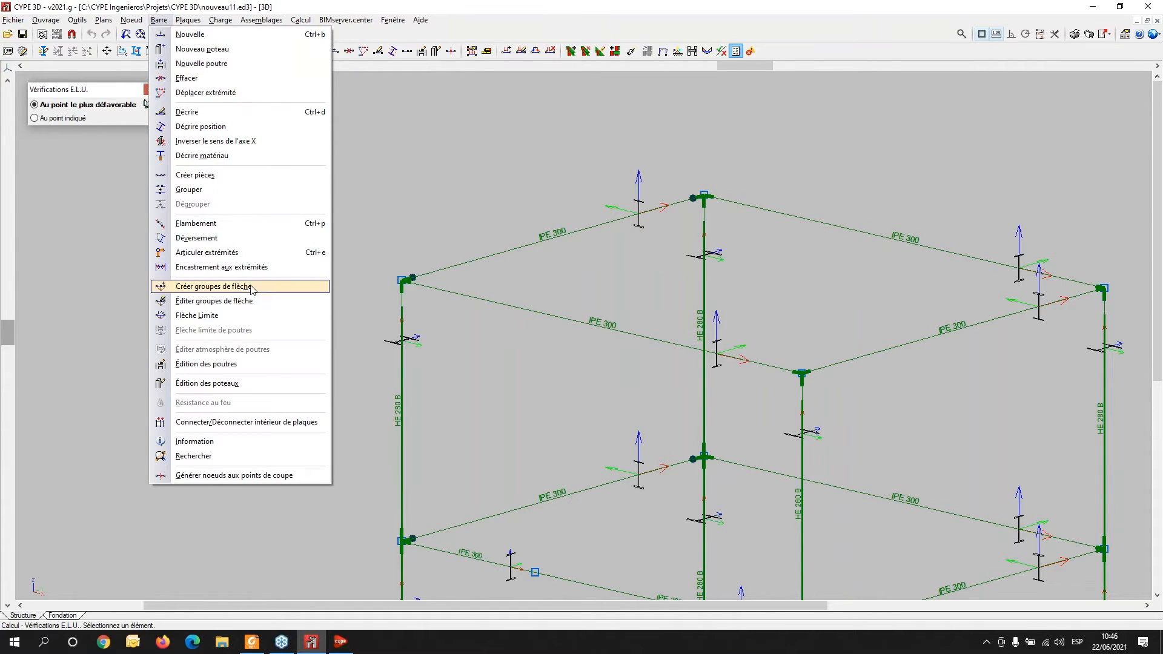
pyautogui.click(197, 316)
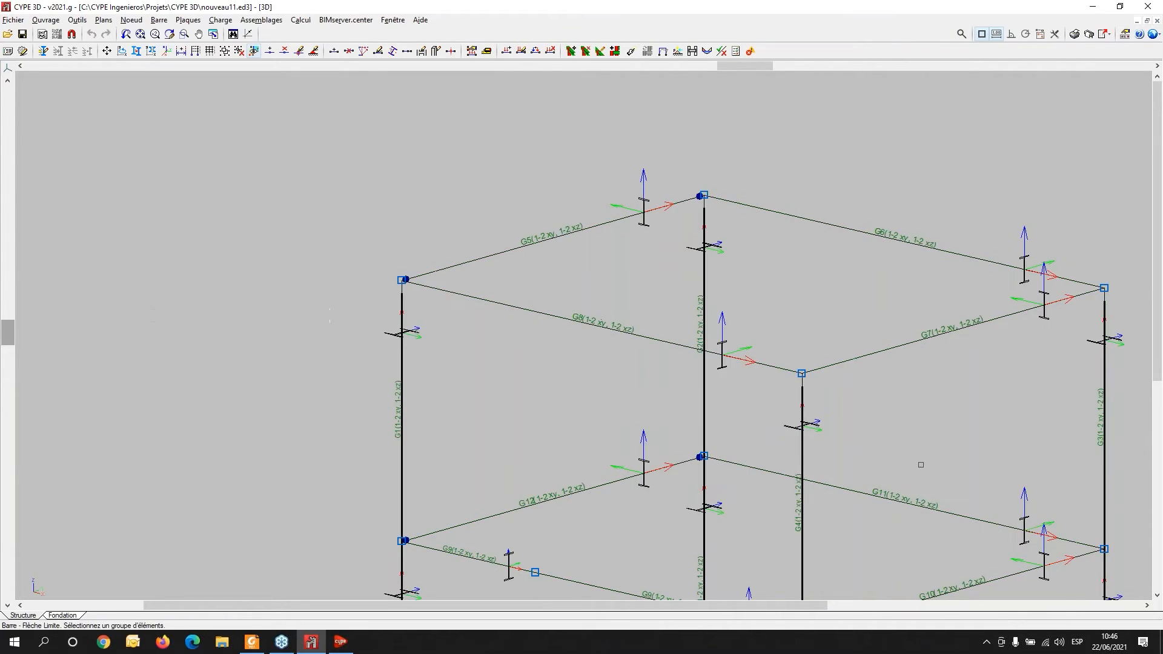
pyautogui.moveTo(805, 446); pyautogui.dragTo(545, 275, button='middle')
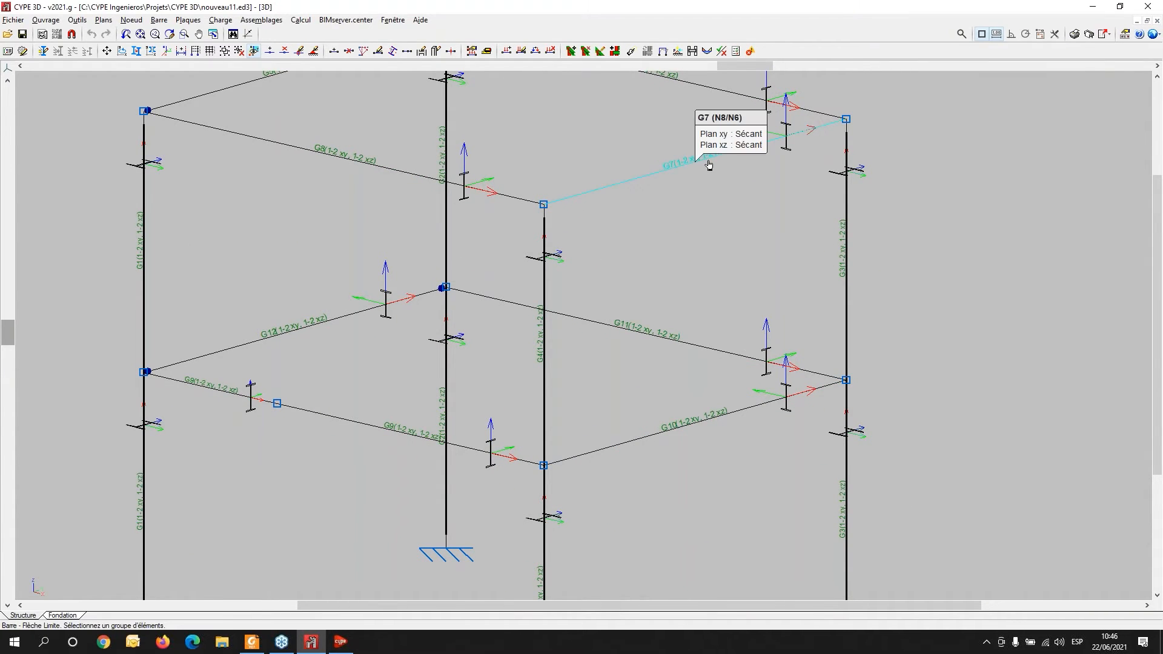
pyautogui.scroll(3, 706, 159)
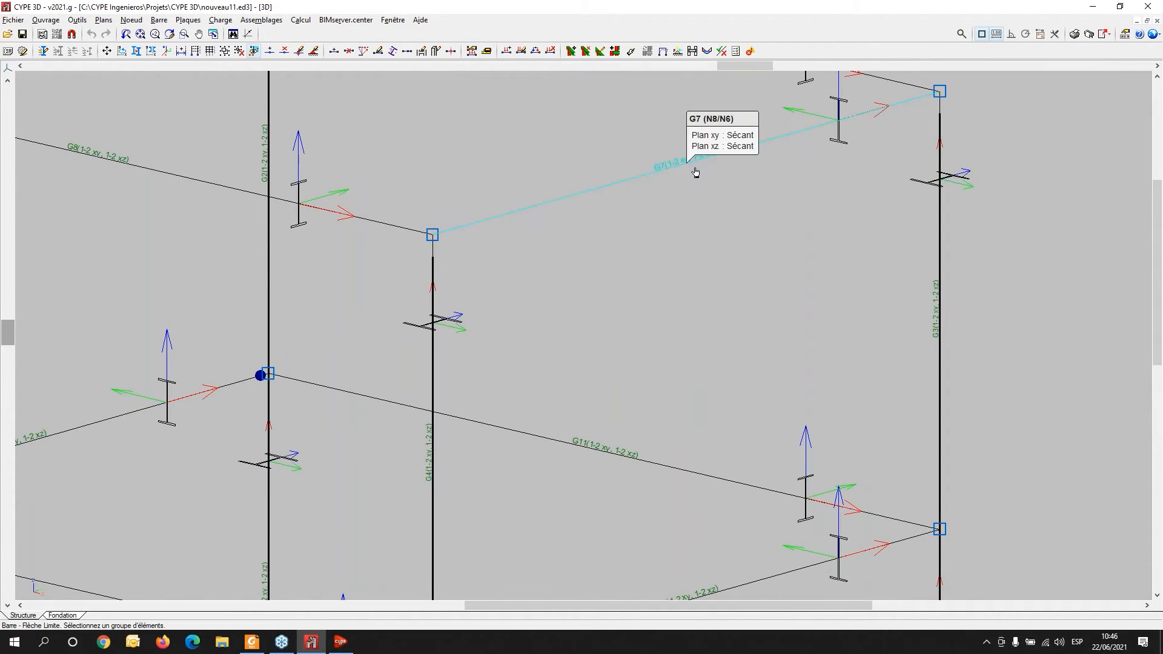
pyautogui.moveTo(756, 353); pyautogui.dragTo(649, 138, button='middle')
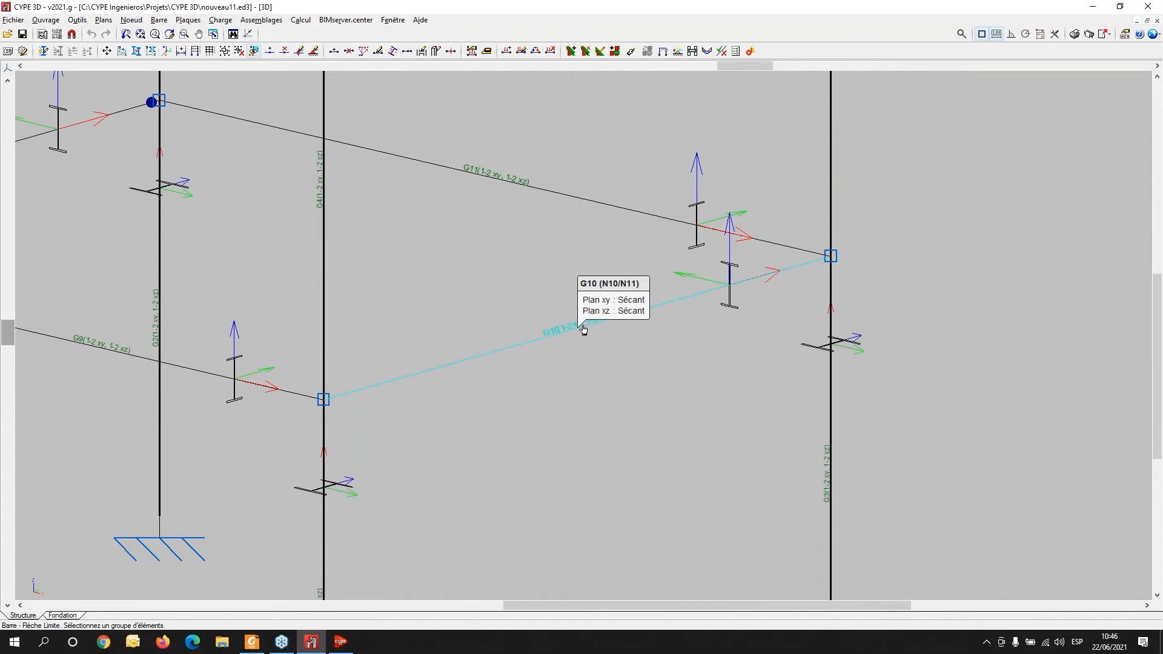
pyautogui.click(584, 329)
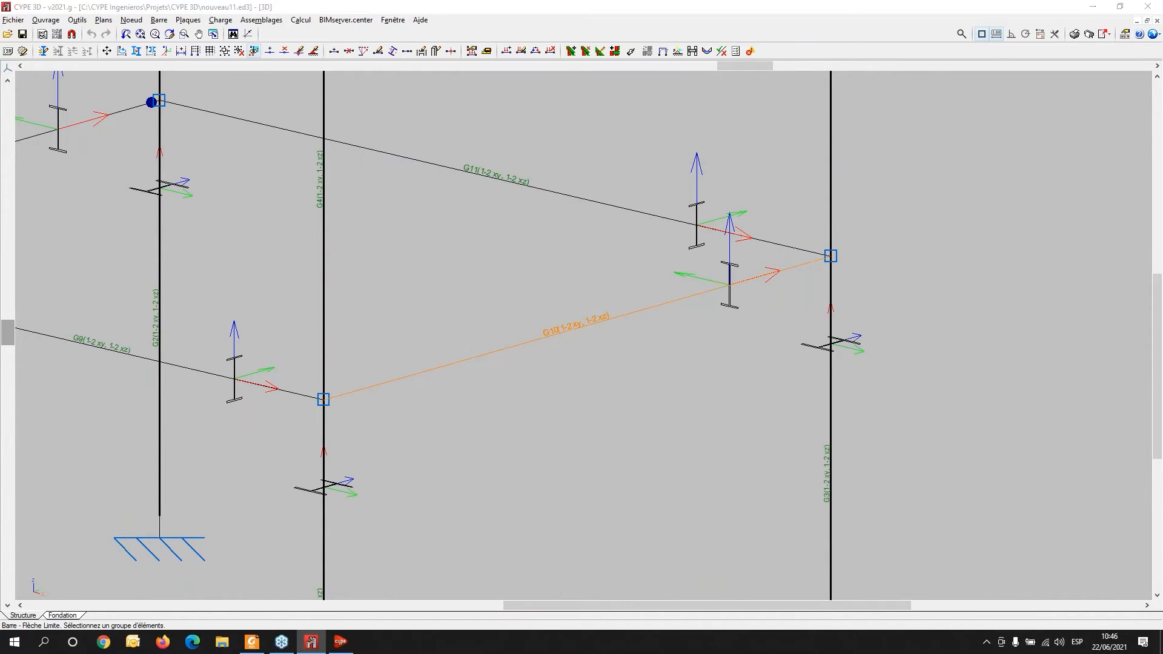
pyautogui.rightClick(584, 329)
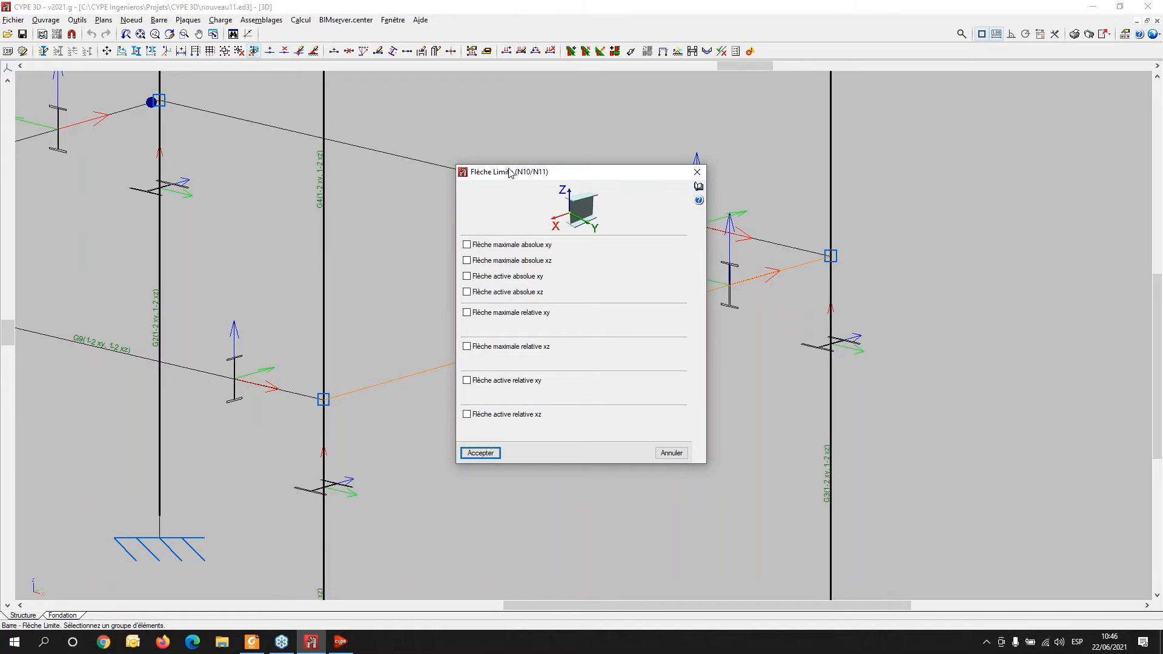
pyautogui.moveTo(511, 174); pyautogui.dragTo(505, 144)
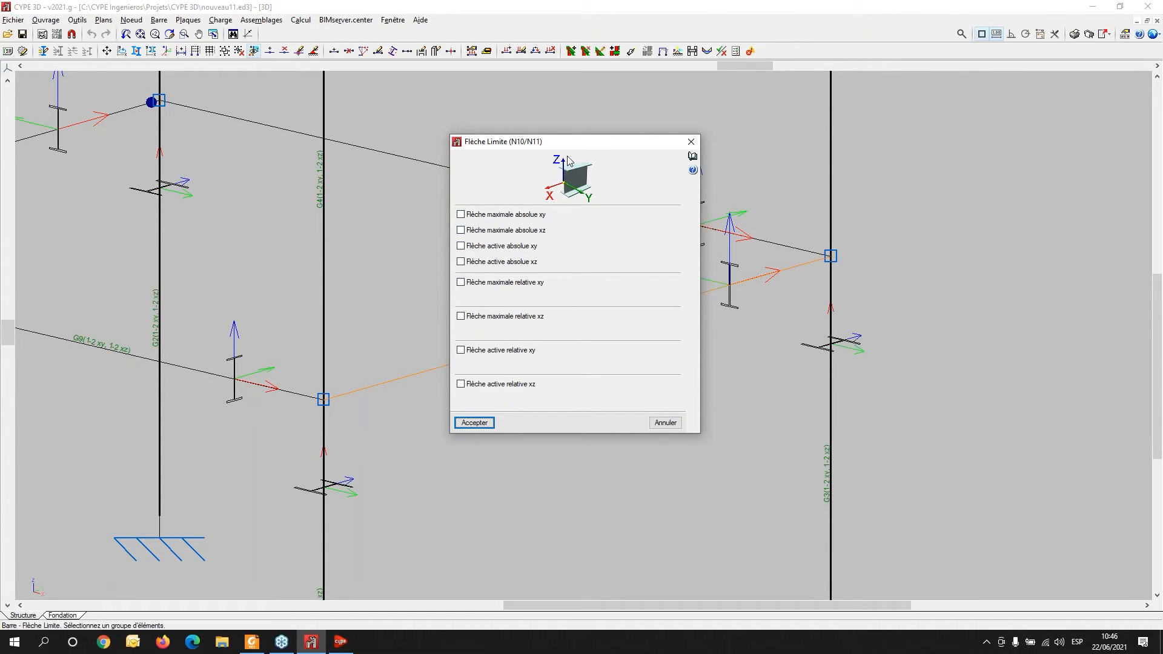
pyautogui.click(460, 263)
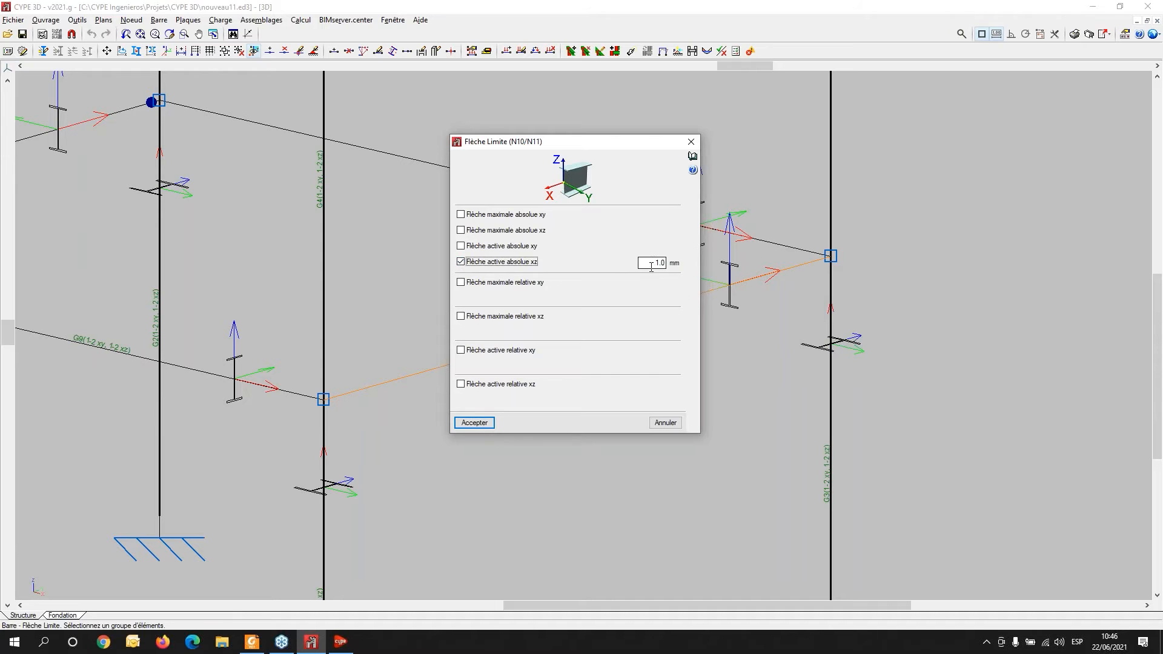
pyautogui.click(485, 423)
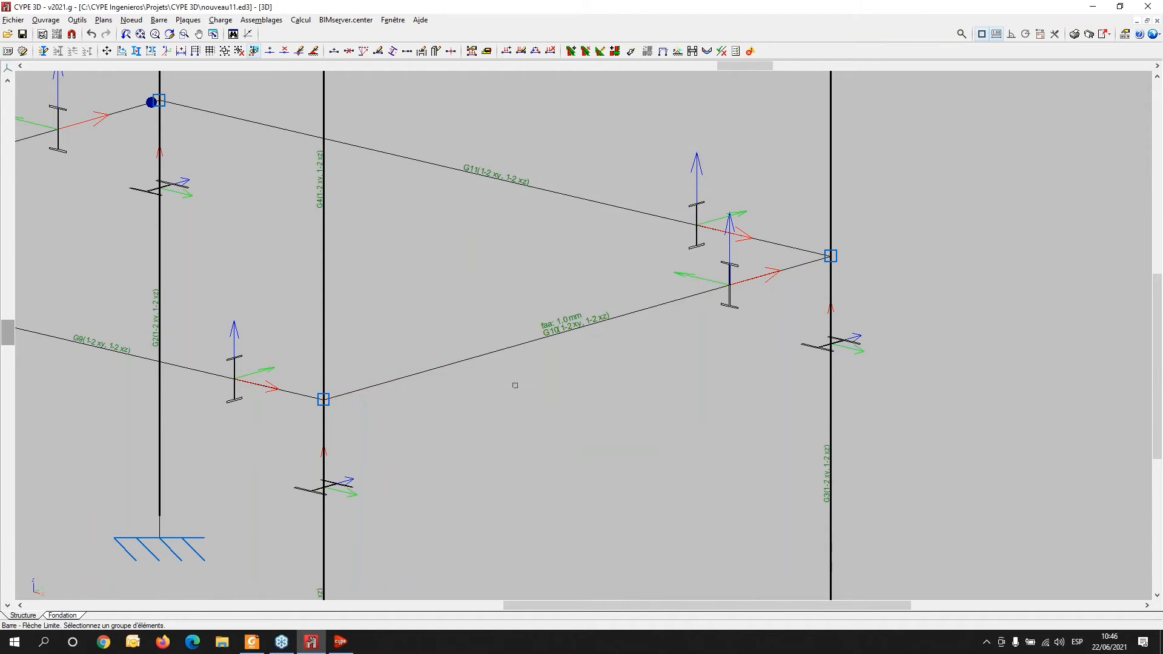
# - Recalculate the structure with the default calculation options, then close the final calculation report
pyautogui.scroll(-3, 515, 385)
pyautogui.click(303, 20)
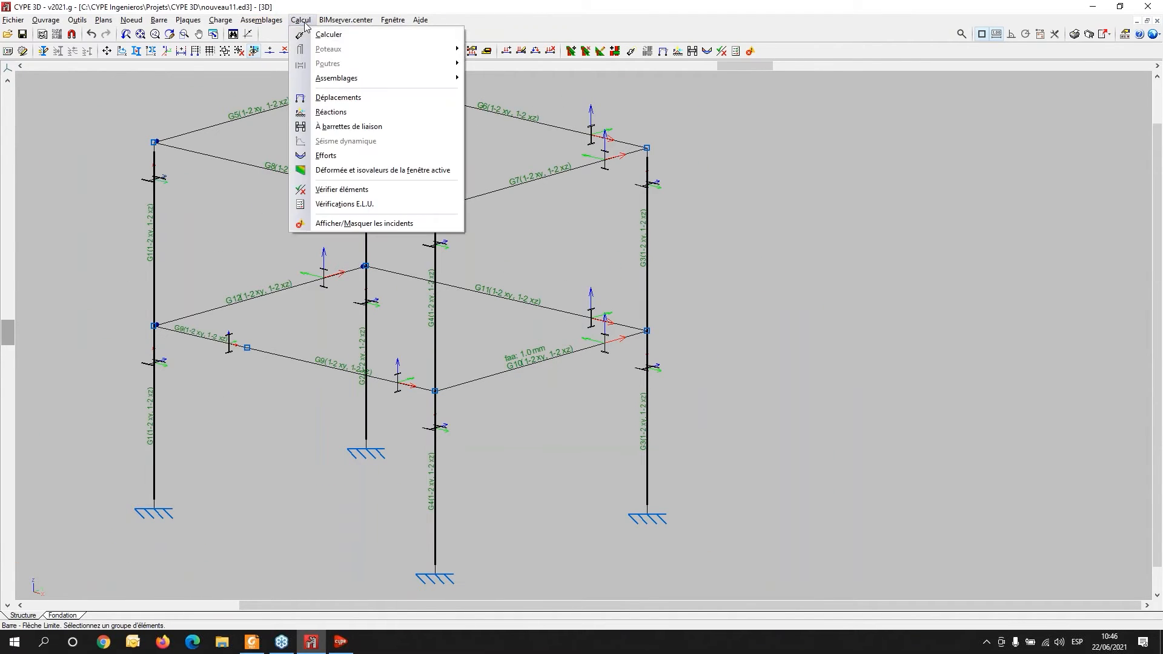
pyautogui.click(314, 36)
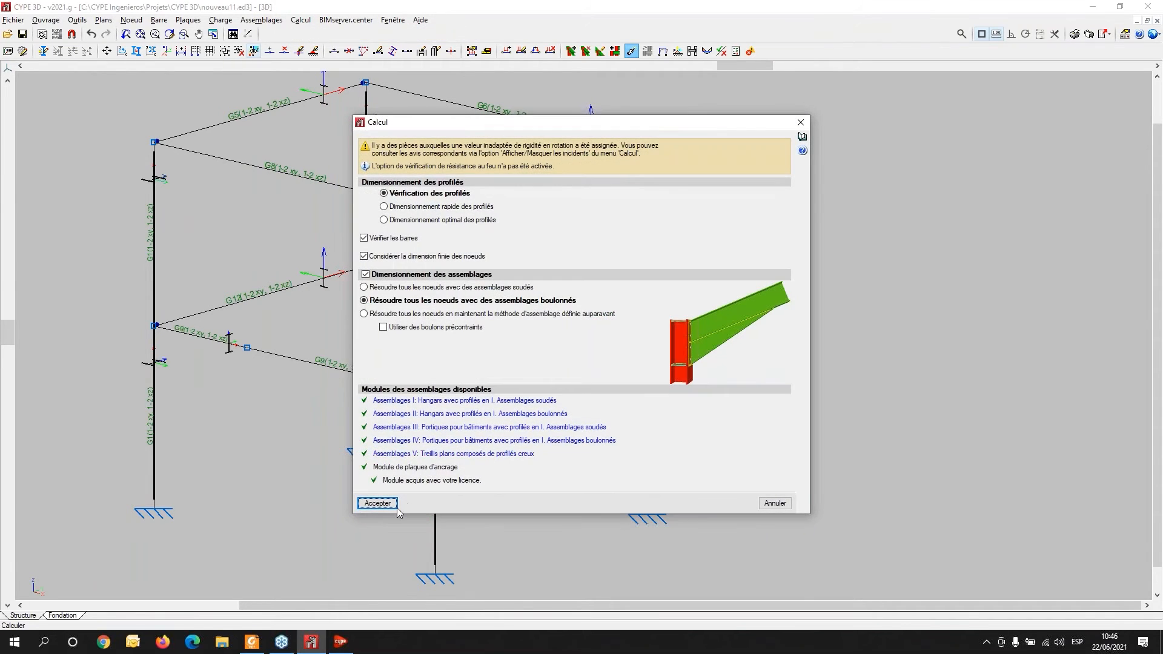
pyautogui.click(385, 507)
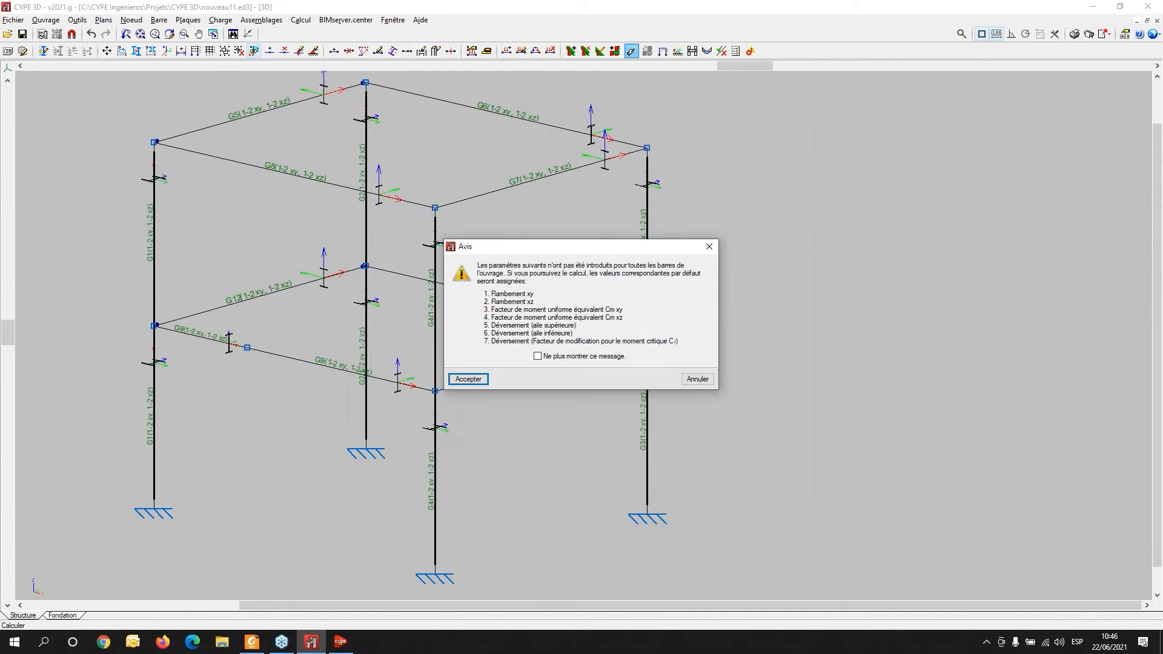
pyautogui.click(468, 380)
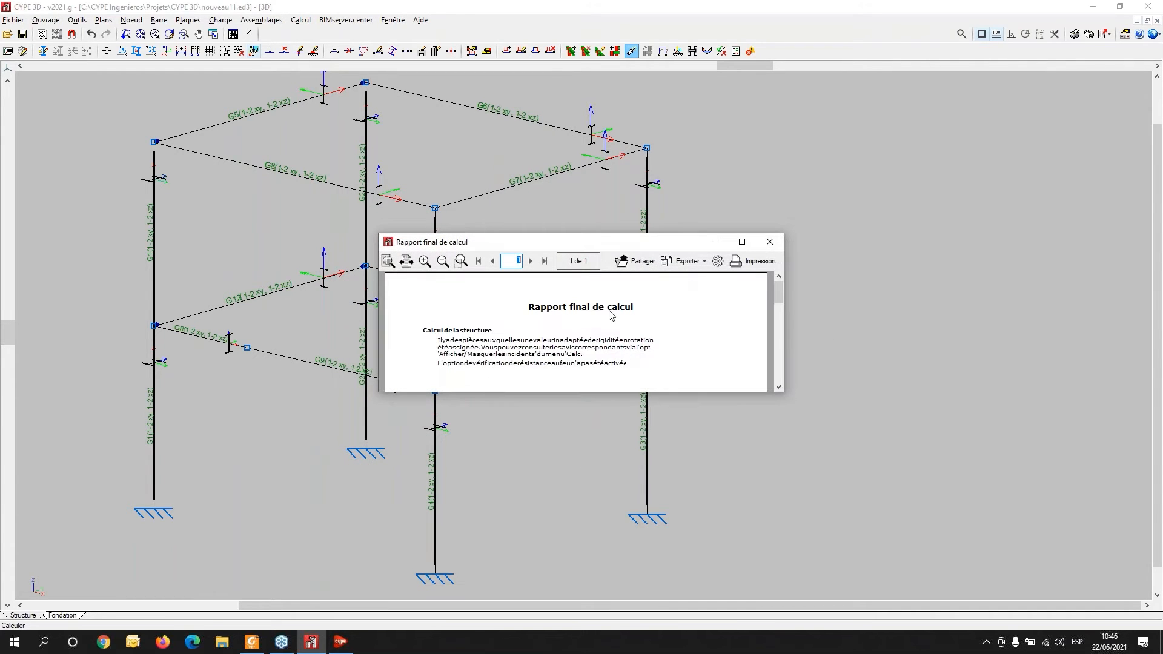
pyautogui.click(741, 242)
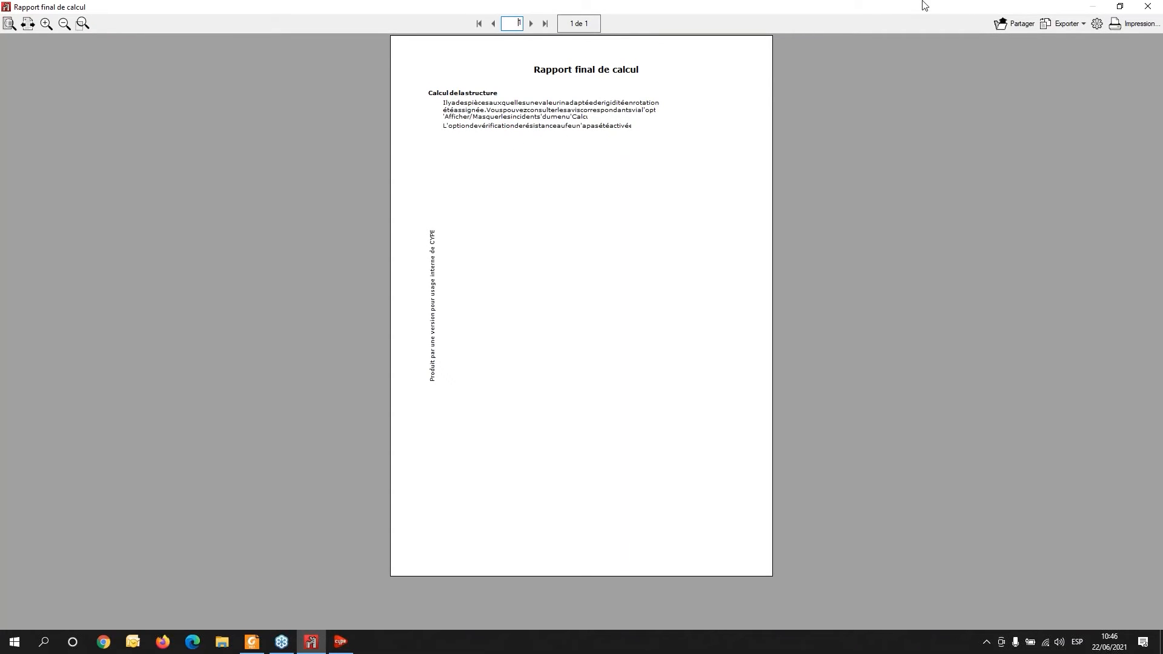
pyautogui.click(1146, 6)
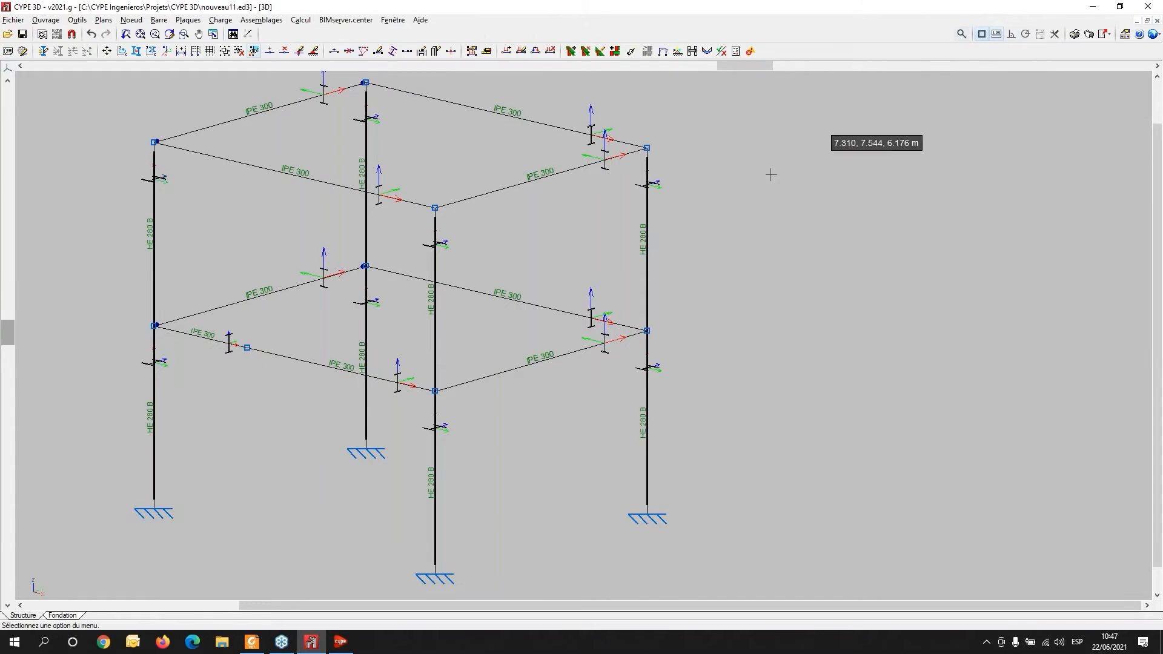
pyautogui.click(266, 21)
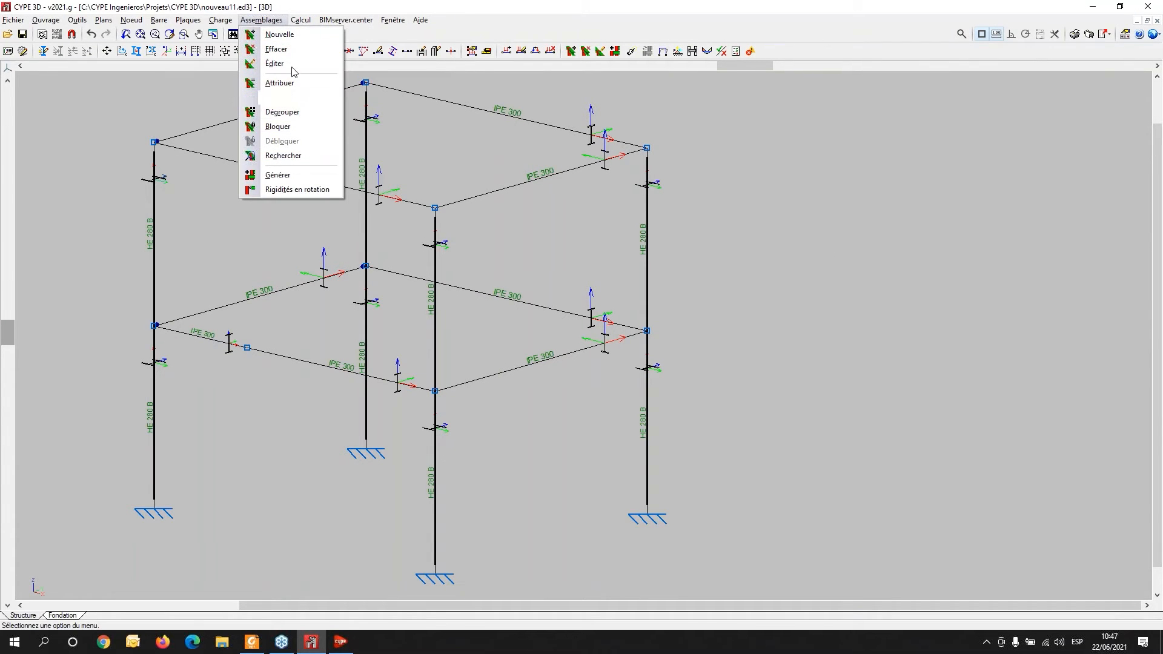
pyautogui.moveTo(300, 22)
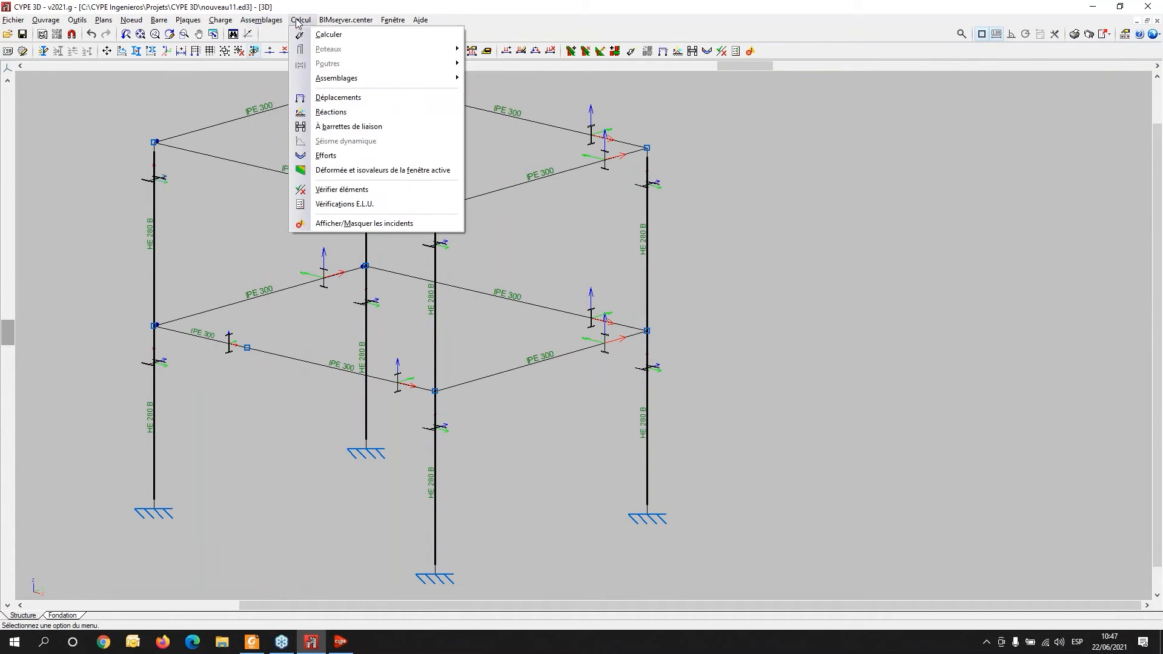
pyautogui.click(338, 205)
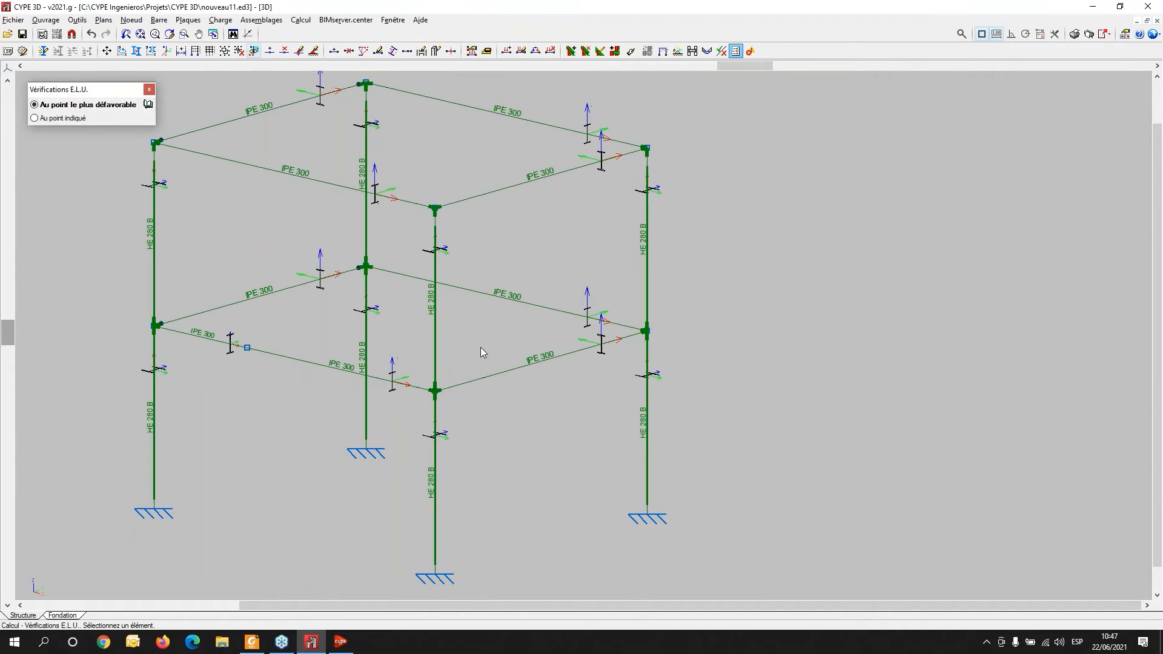
# - Verify elements and open the profile series utilisation table for beam N10/N11, then close it
pyautogui.click(301, 20)
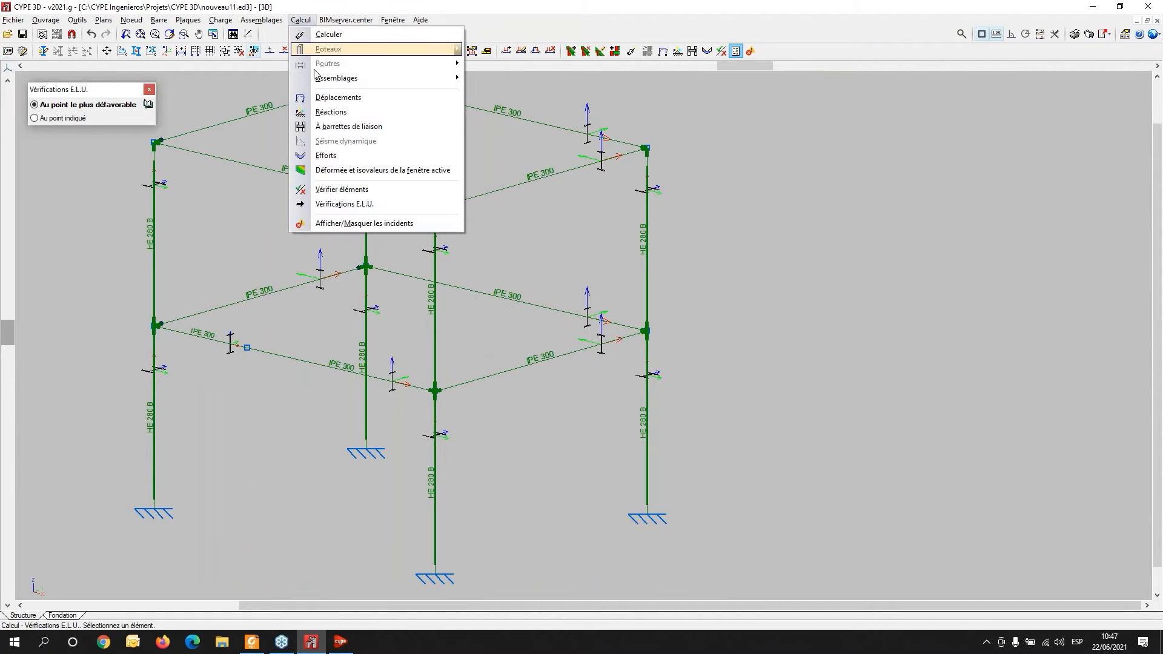
pyautogui.click(348, 190)
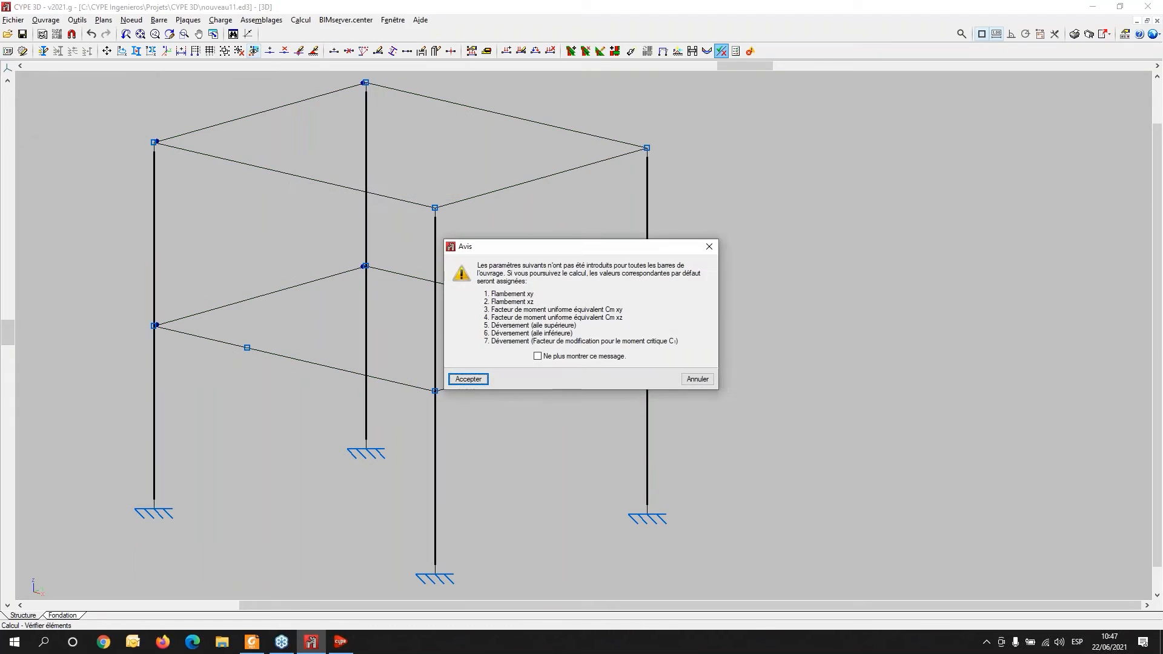
pyautogui.click(469, 379)
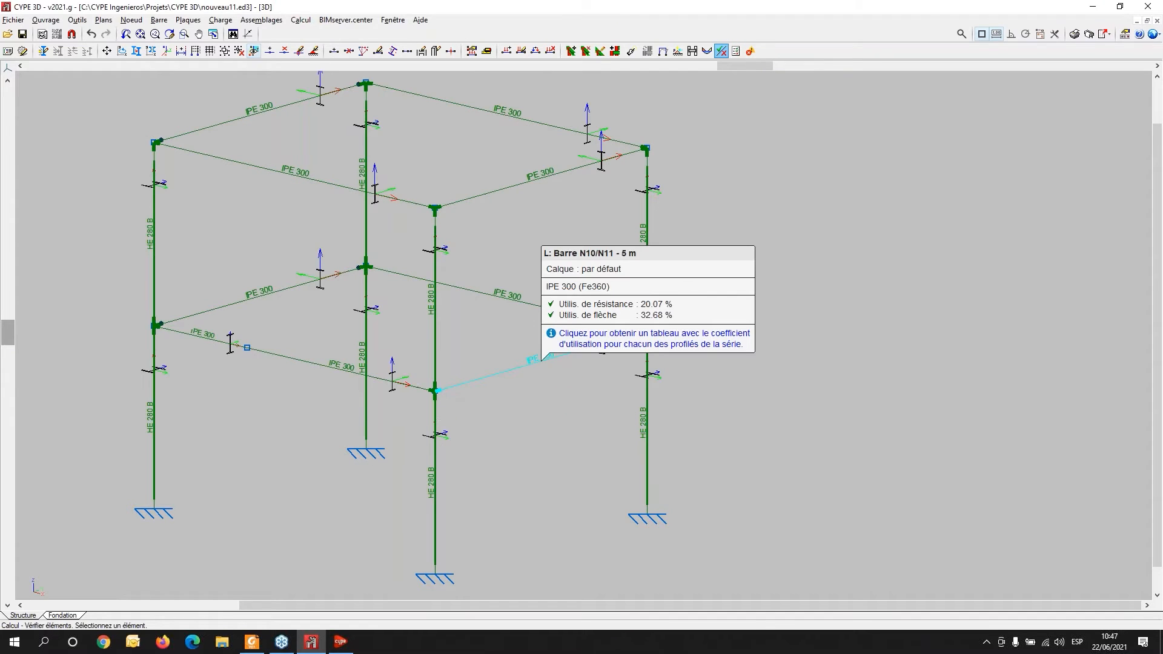
pyautogui.click(497, 382)
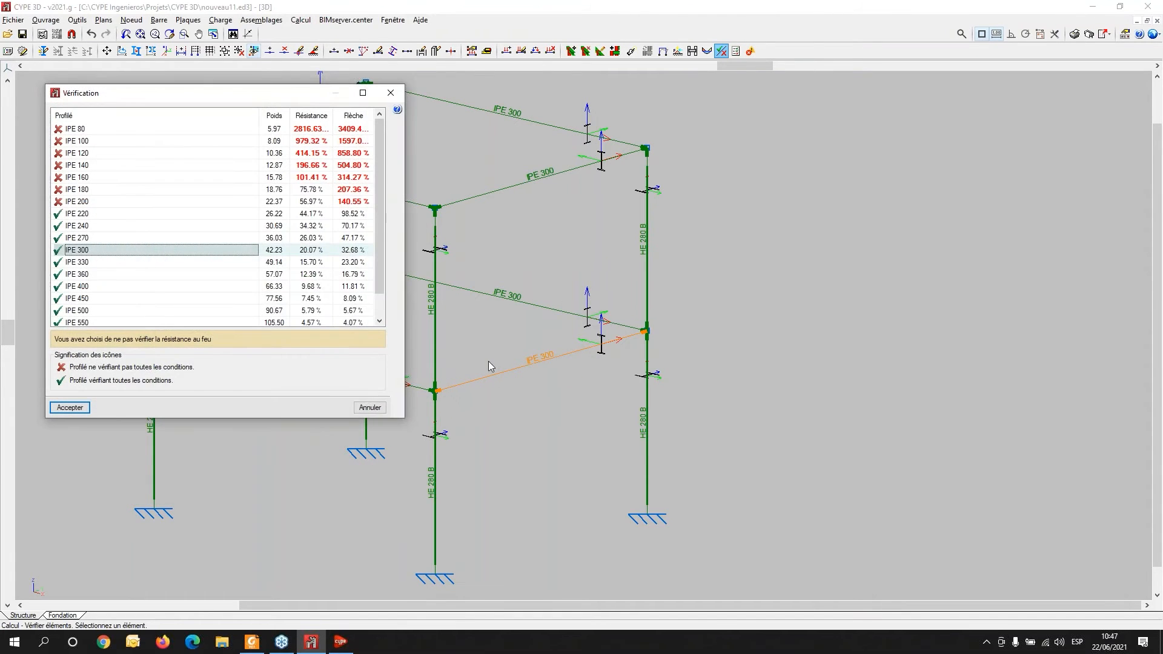
pyautogui.click(391, 92)
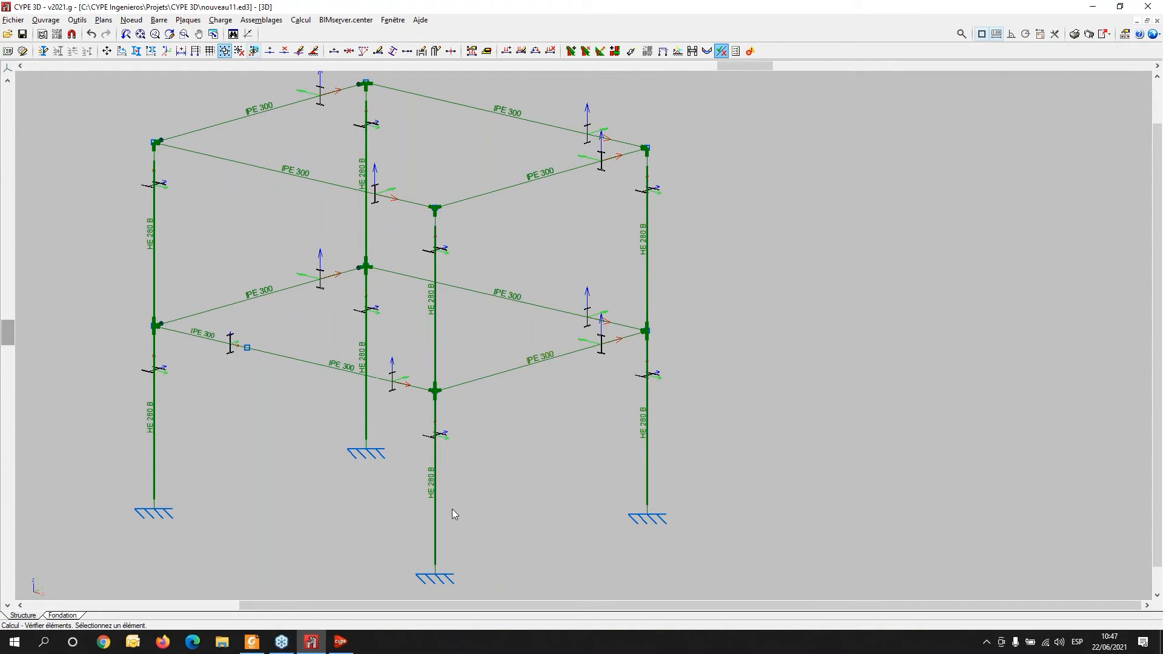
# - Open the connection editor for the Type 6 connection at node N9
pyautogui.scroll(-2, 547, 448)
pyautogui.moveTo(612, 407)
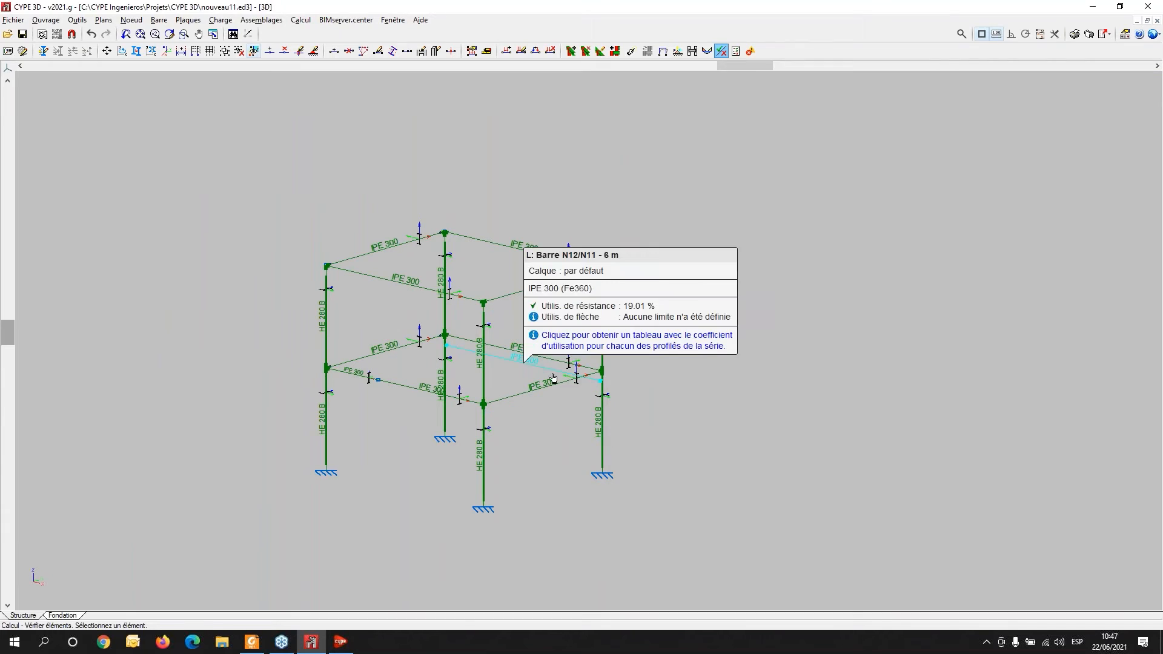
pyautogui.moveTo(554, 368)
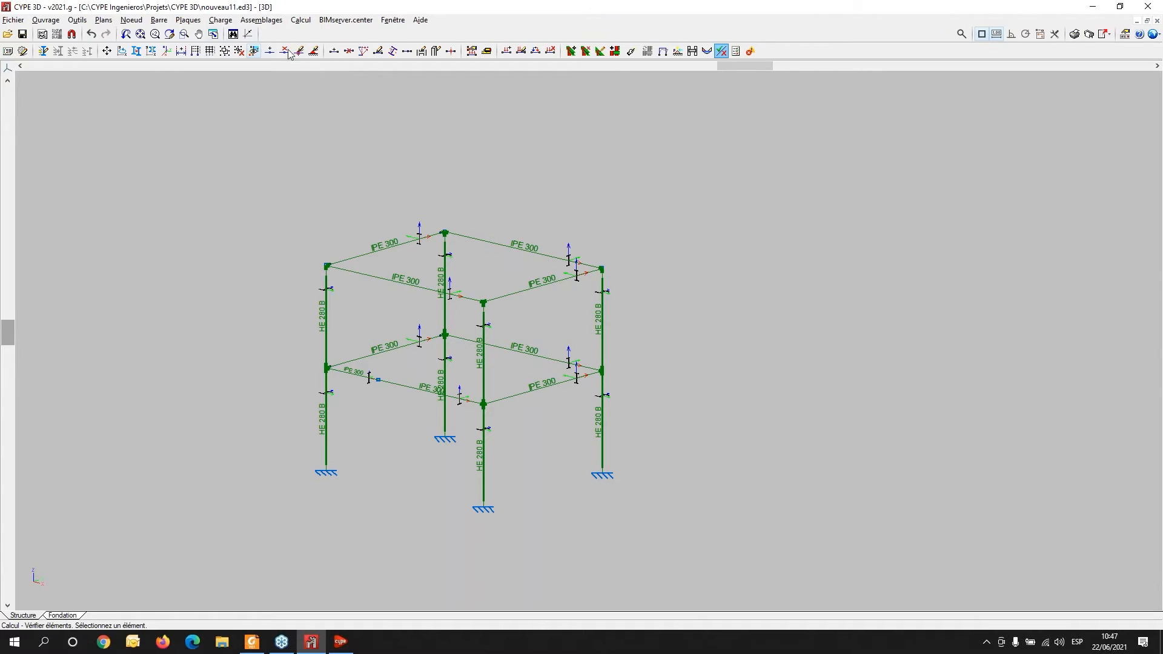
pyautogui.moveTo(405, 295)
pyautogui.click(258, 21)
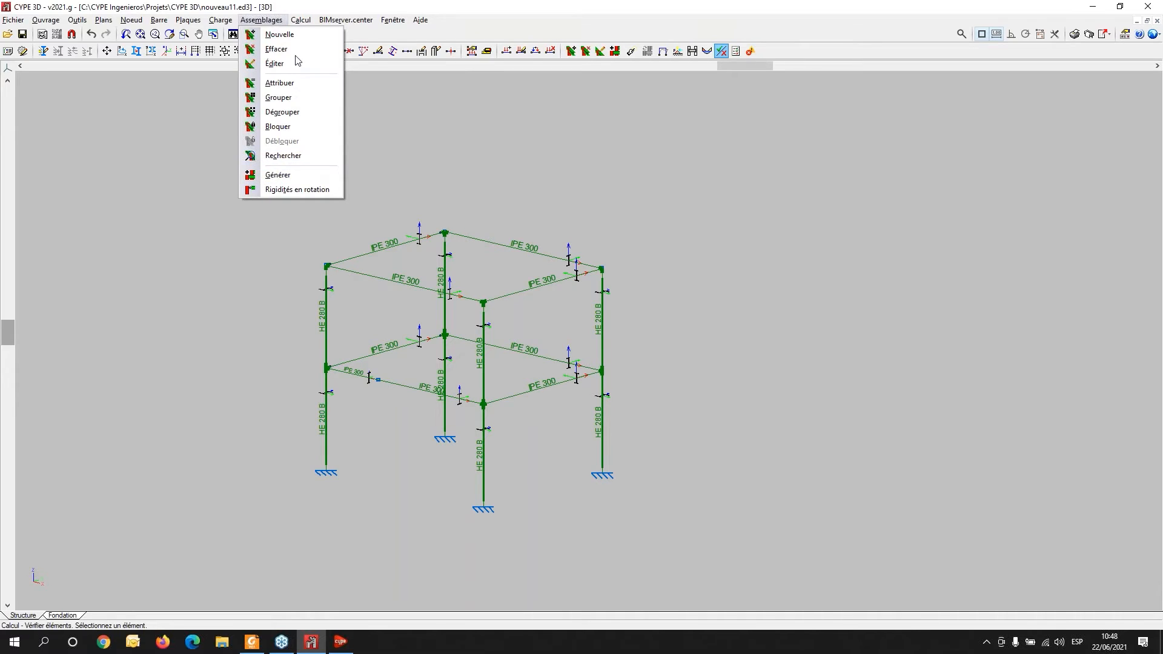
pyautogui.moveTo(299, 19)
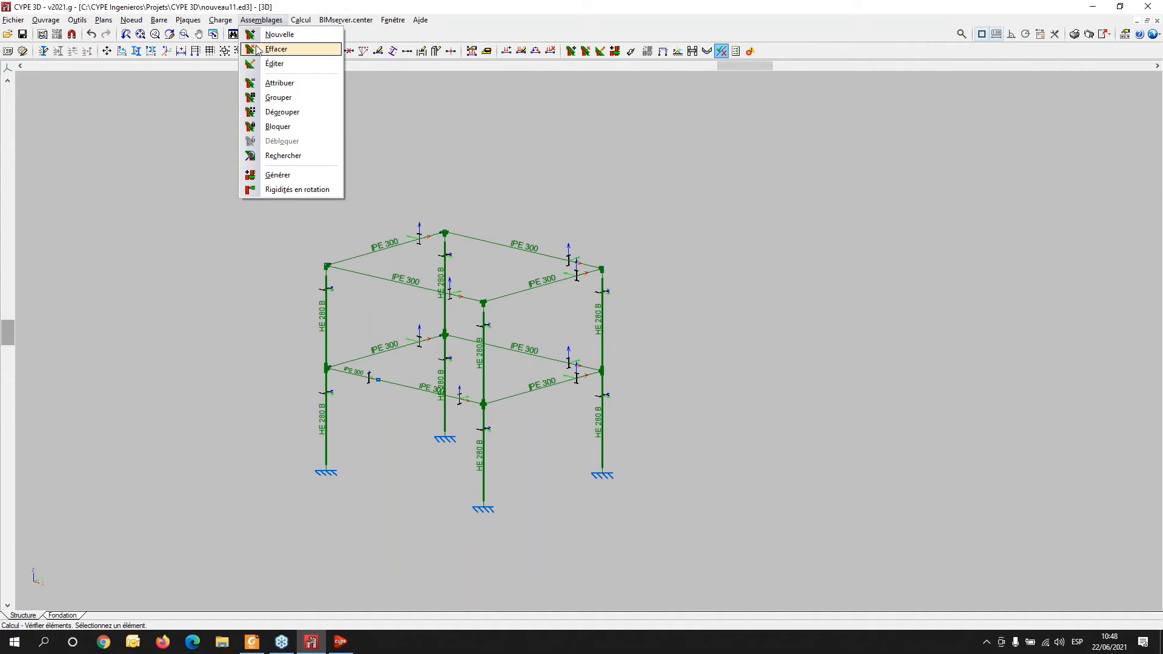
pyautogui.click(268, 64)
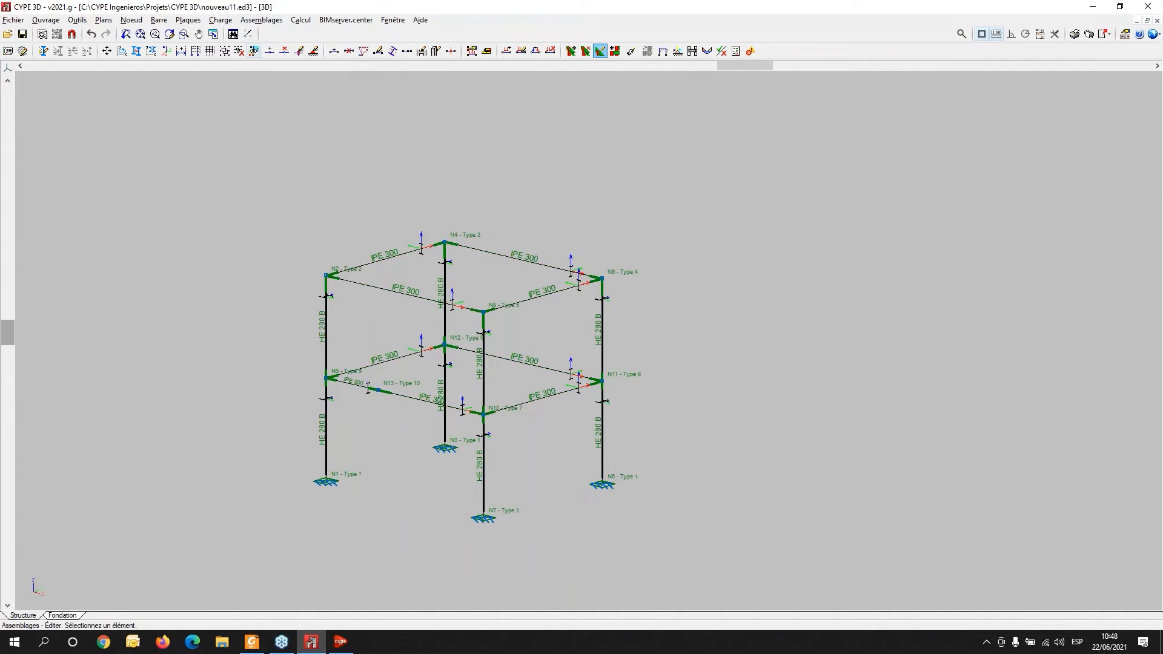
pyautogui.scroll(3, 337, 388)
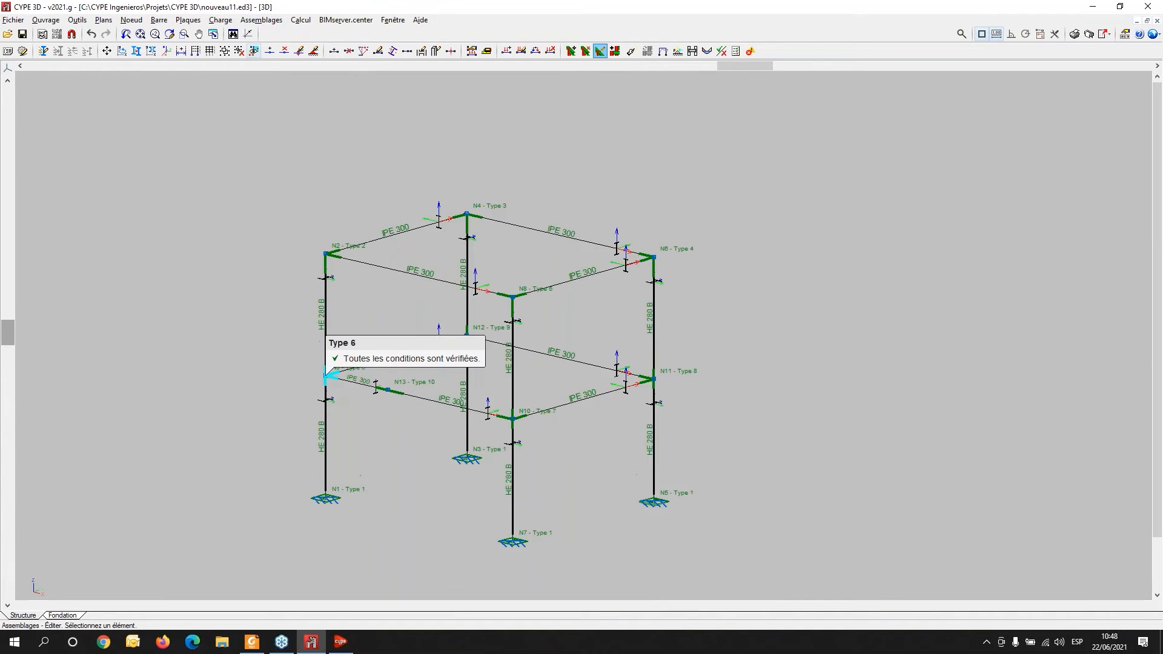
pyautogui.click(335, 363)
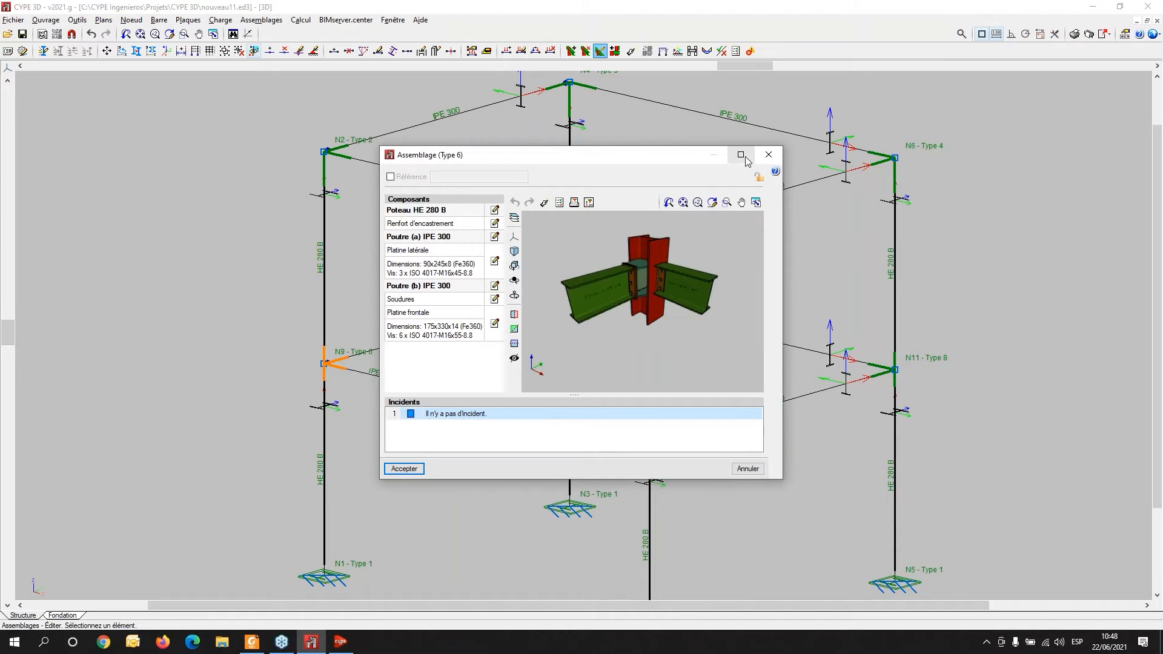
# - Maximize the Type 6 connection editor and examine the joint in 3D from several angles
pyautogui.click(741, 155)
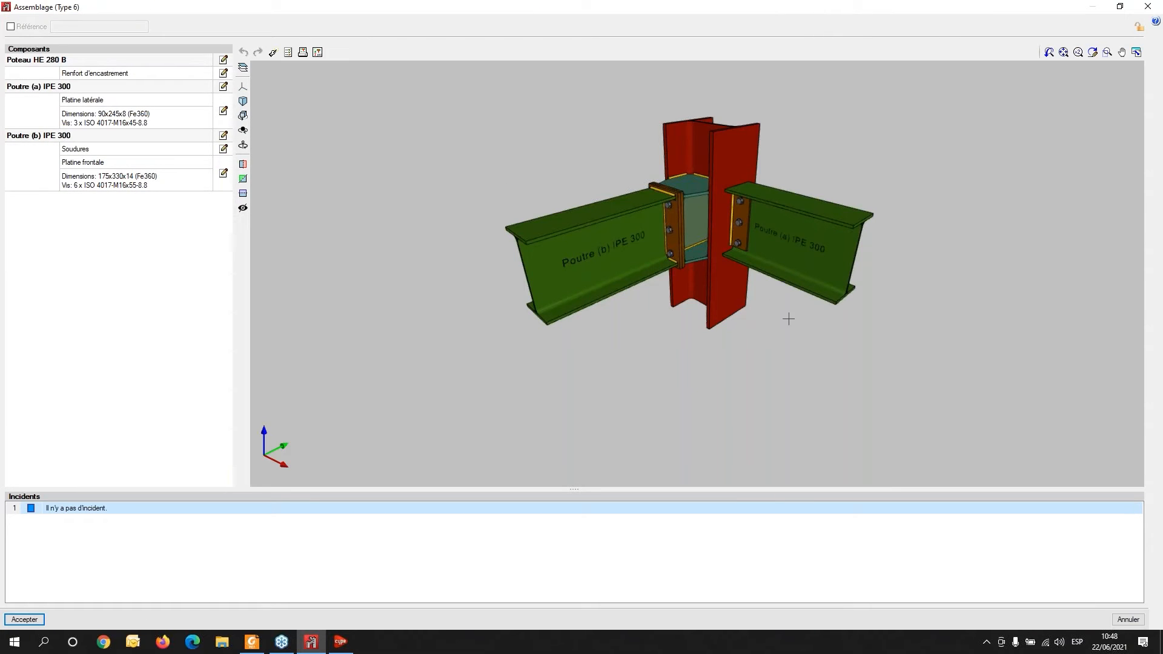
pyautogui.moveTo(544, 318); pyautogui.dragTo(505, 309)
pyautogui.scroll(4, 756, 213)
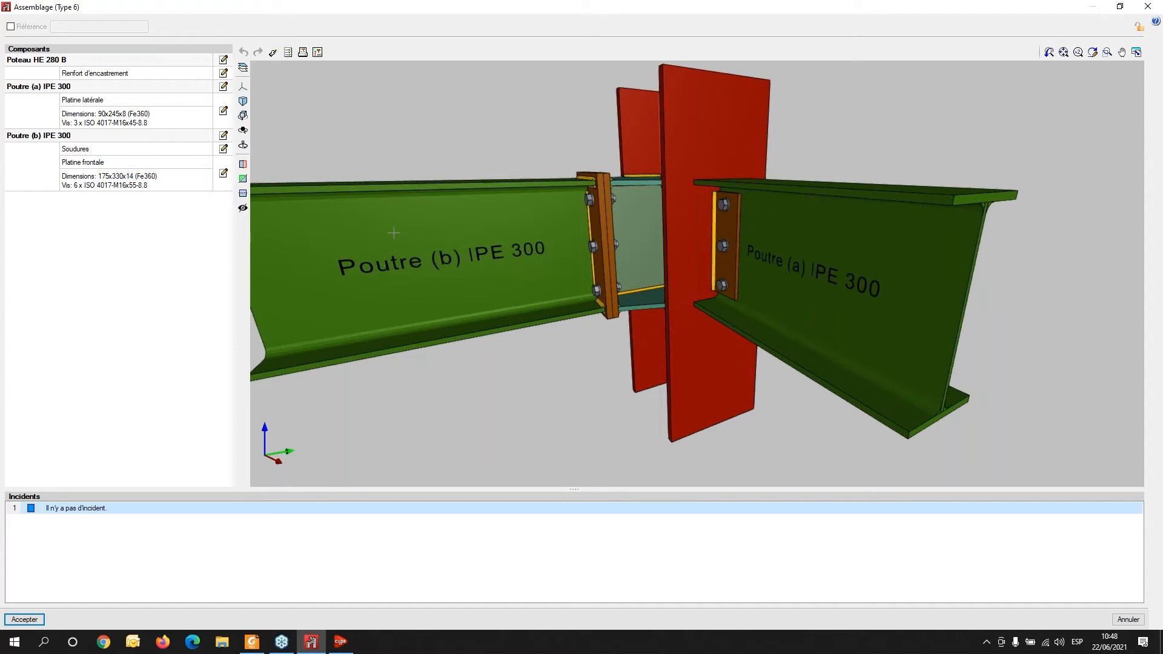
pyautogui.moveTo(465, 277)
pyautogui.mouseDown()
pyautogui.moveTo(488, 301)
pyautogui.moveTo(516, 301)
pyautogui.mouseUp()
pyautogui.moveTo(514, 296); pyautogui.dragTo(514, 296, button='middle')
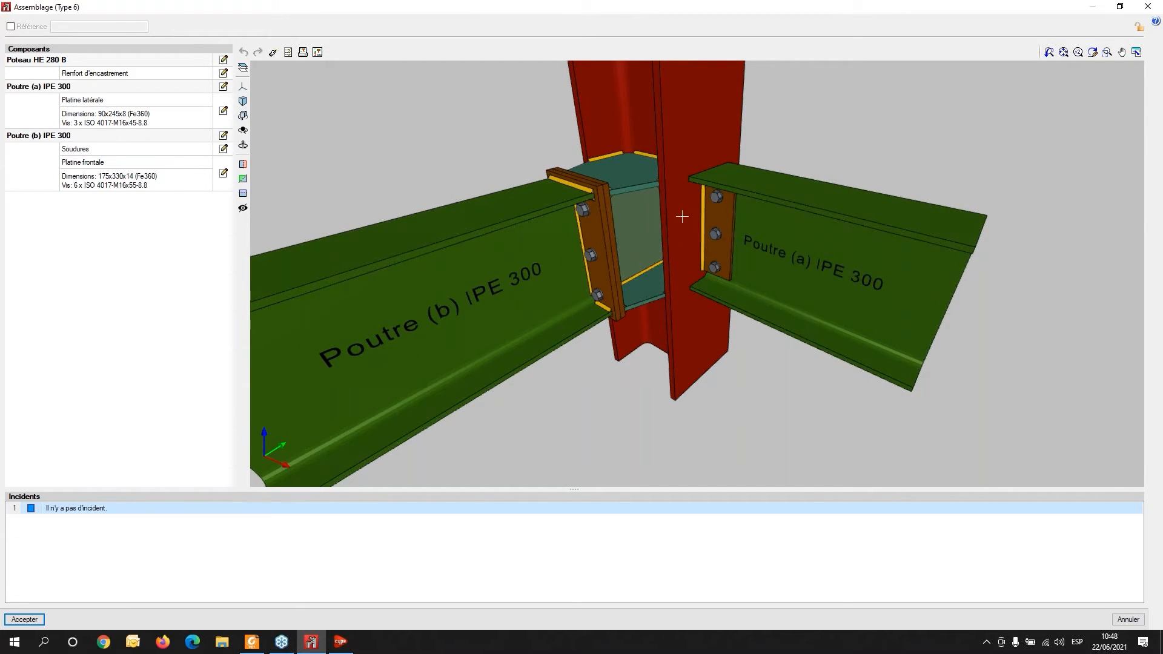
pyautogui.moveTo(562, 333); pyautogui.dragTo(630, 269, button='middle')
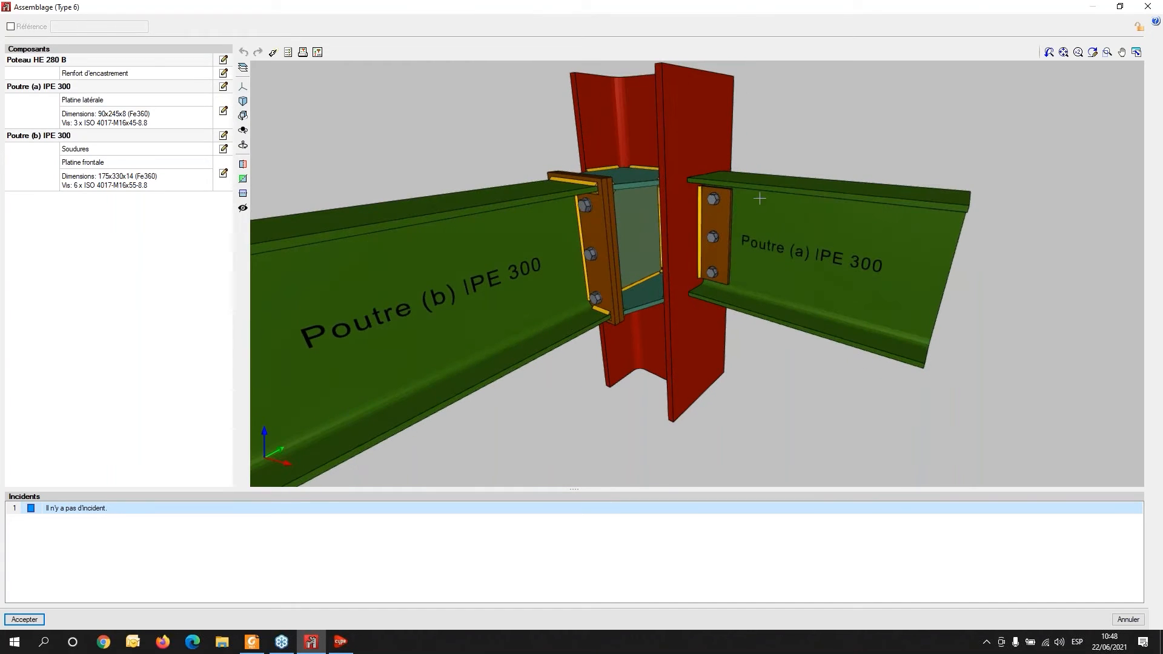
pyautogui.scroll(3, 685, 235)
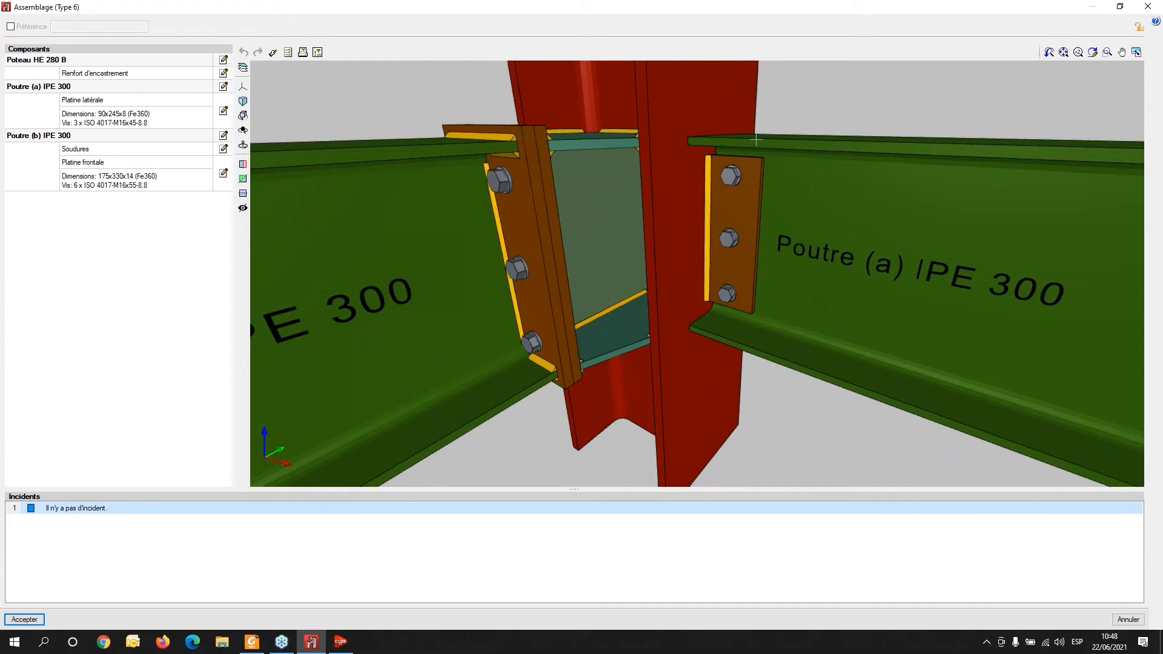
pyautogui.moveTo(543, 269); pyautogui.dragTo(797, 255, button='middle')
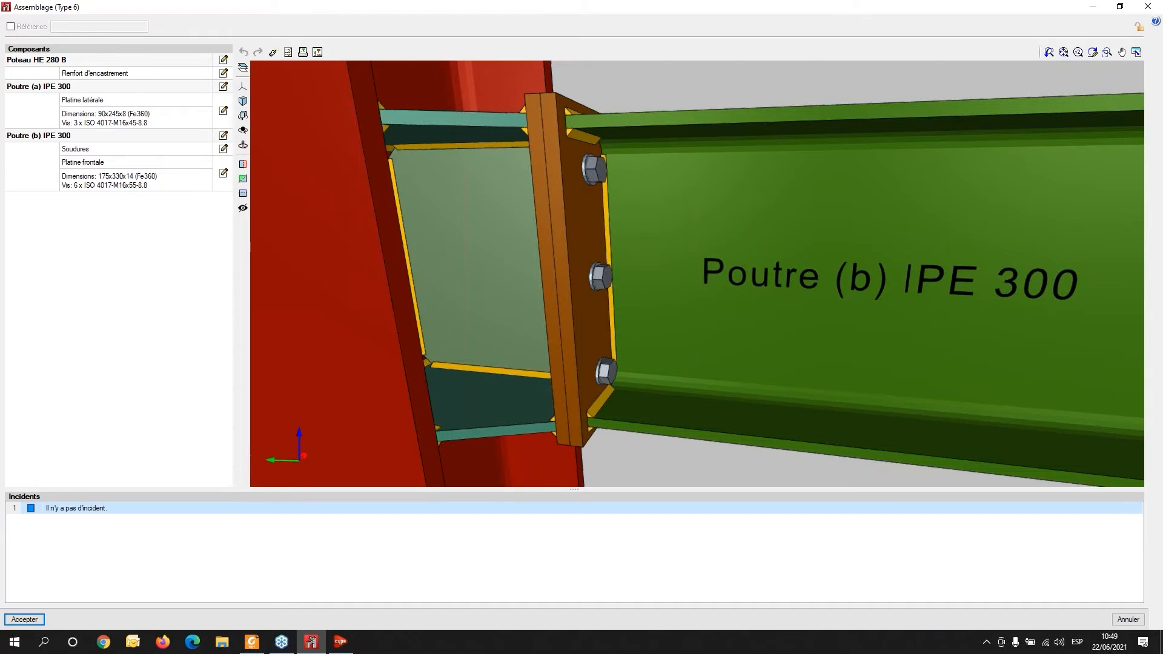
pyautogui.scroll(-4, 620, 261)
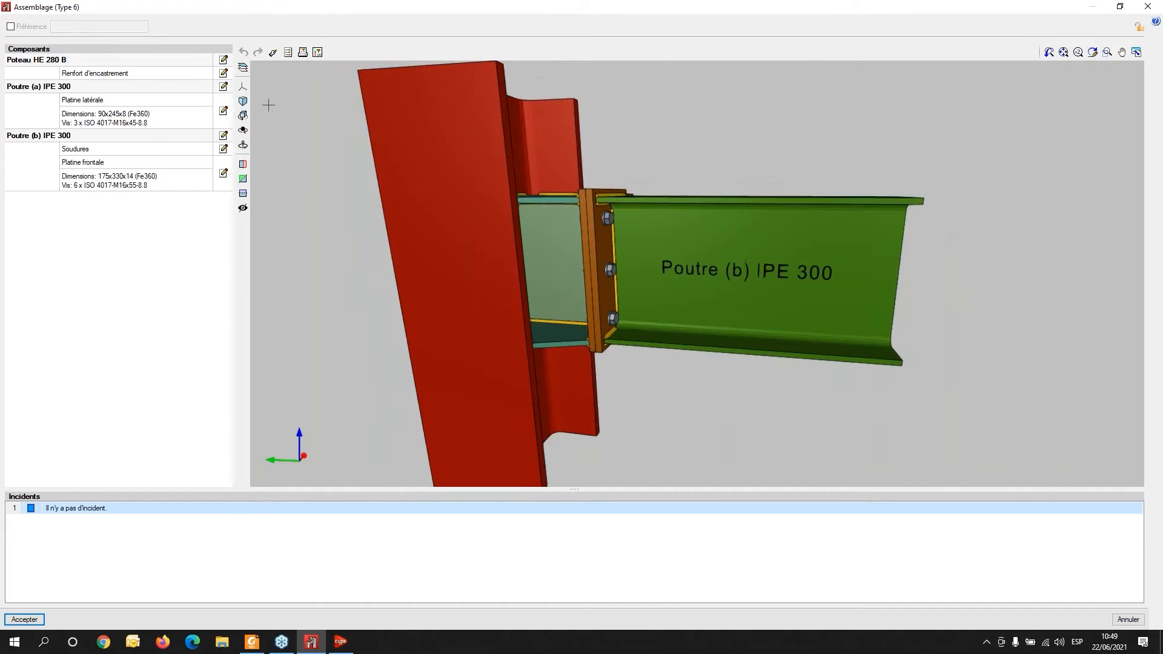
# - Review the HE 280 B column's stiffener settings: head plate, stiffeners and vertical plate, closing each without changes
pyautogui.click(223, 73)
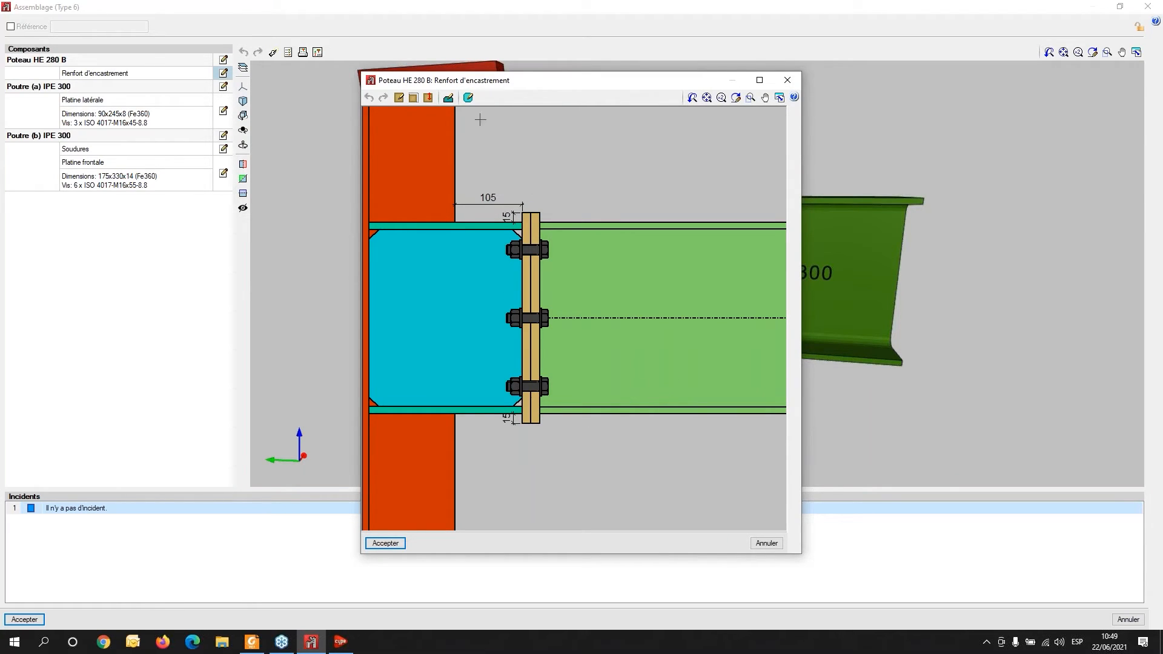
pyautogui.click(400, 99)
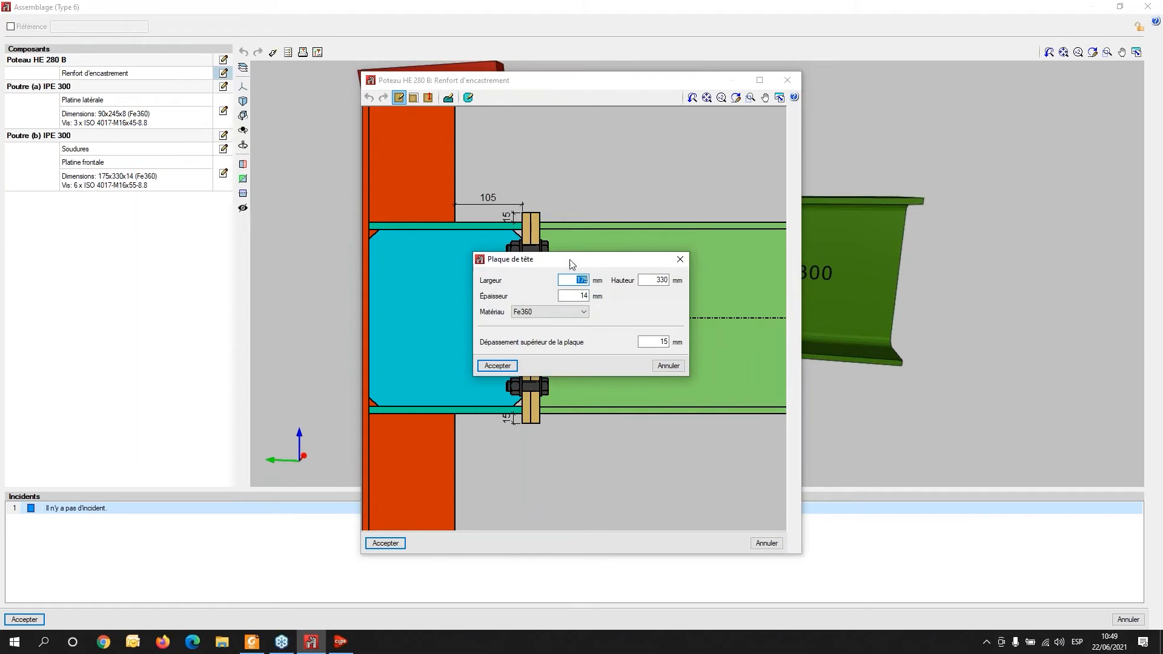
pyautogui.moveTo(551, 261); pyautogui.dragTo(463, 406)
pyautogui.click(591, 404)
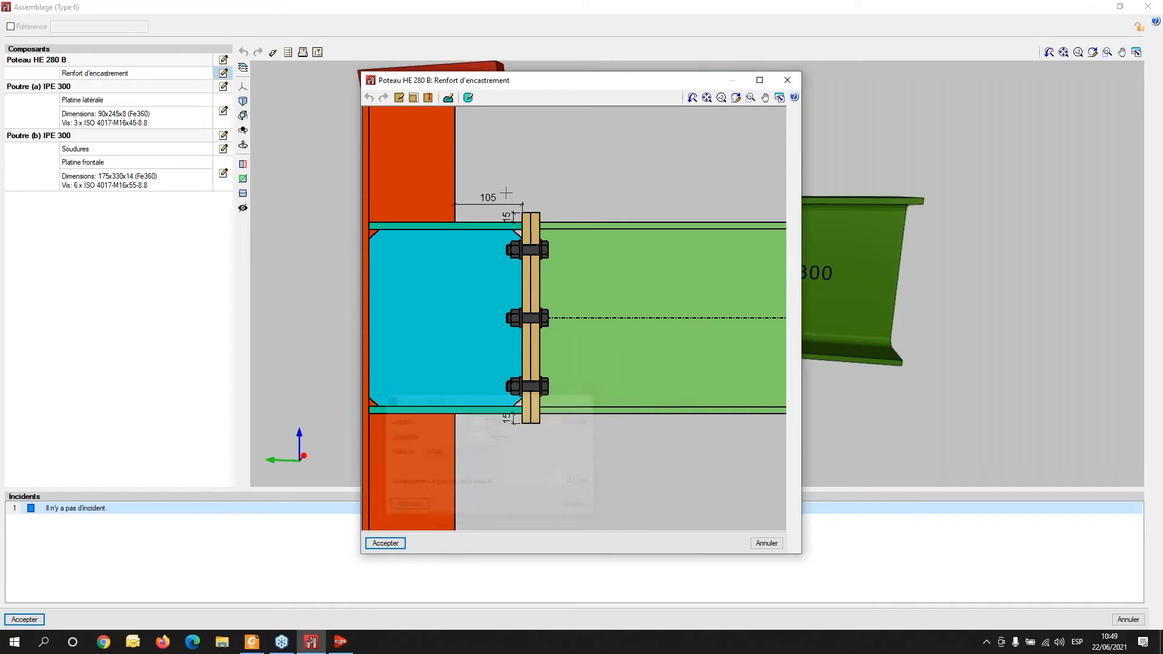
pyautogui.click(448, 98)
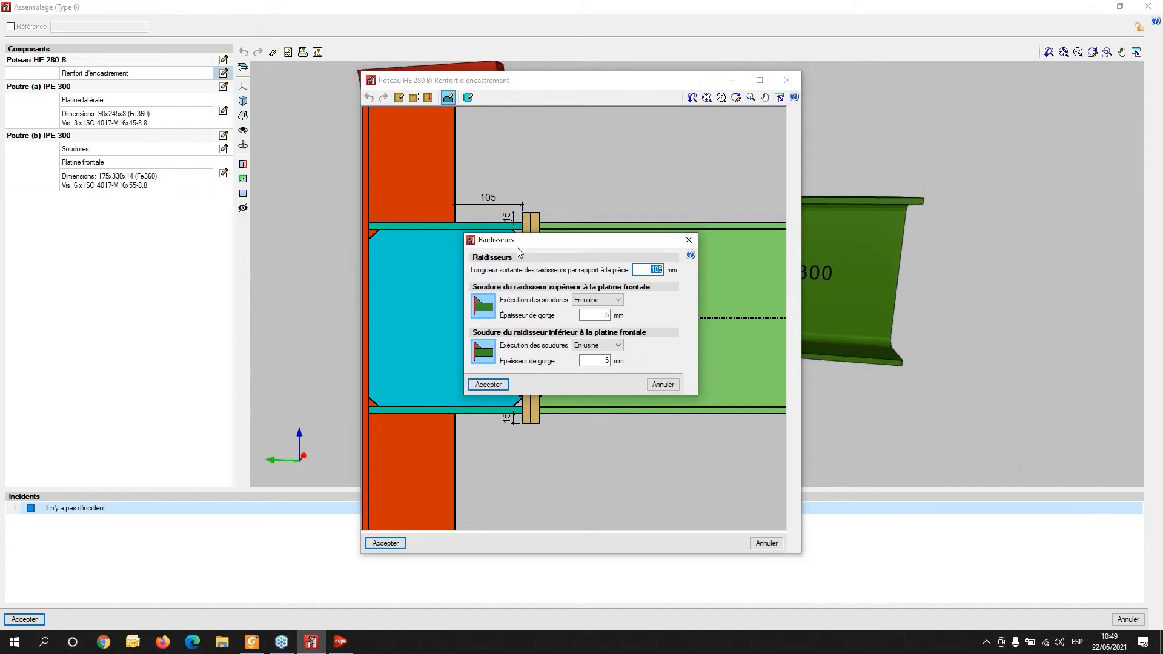
pyautogui.moveTo(528, 240); pyautogui.dragTo(611, 253)
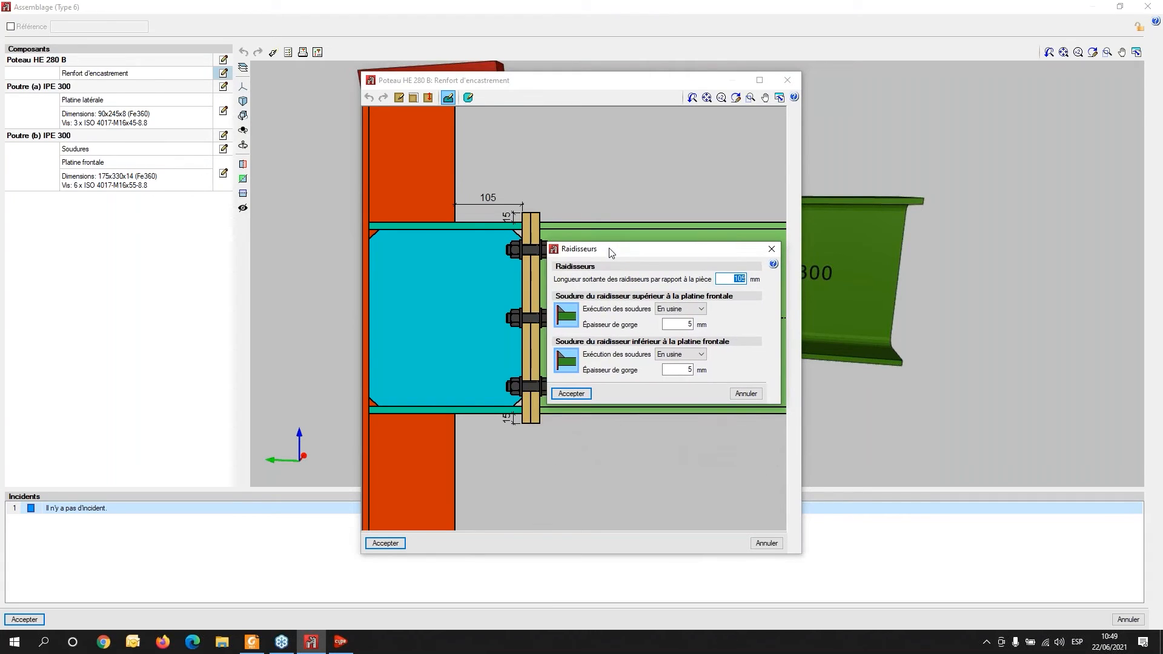
pyautogui.click(772, 249)
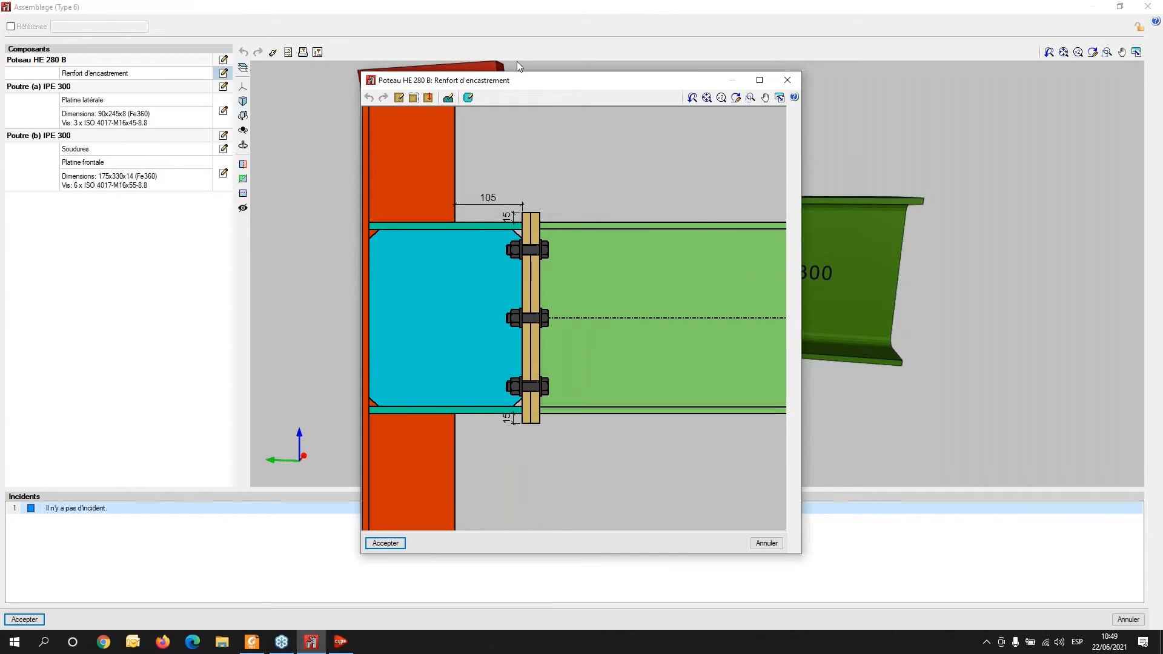
pyautogui.click(469, 99)
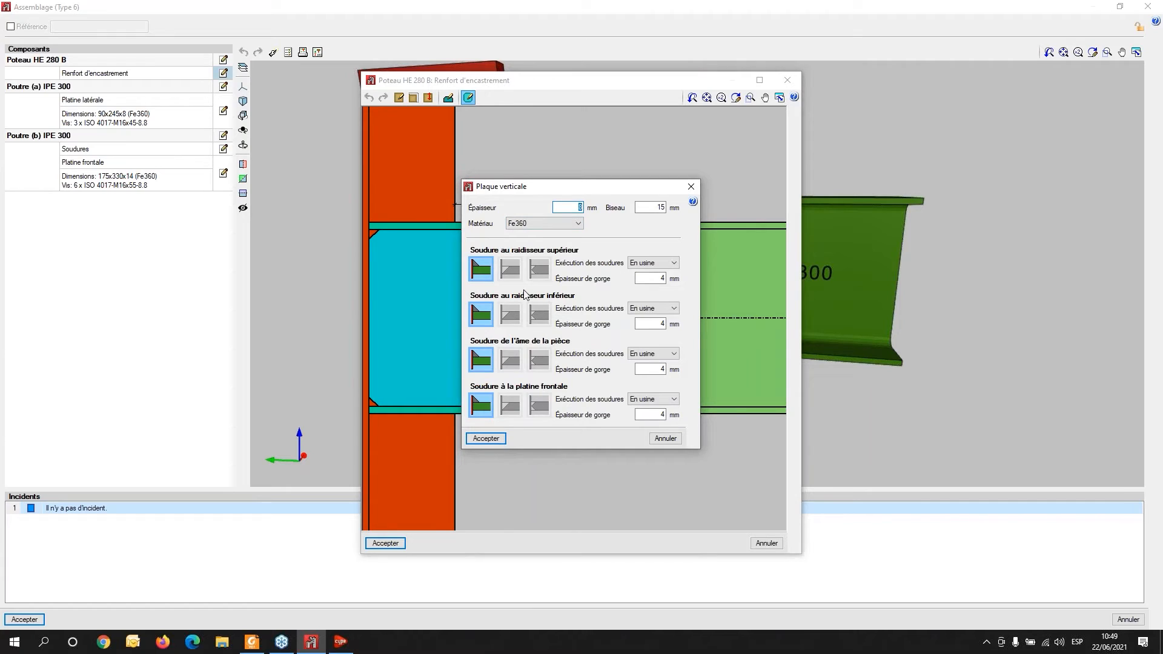
pyautogui.click(691, 188)
pyautogui.click(799, 77)
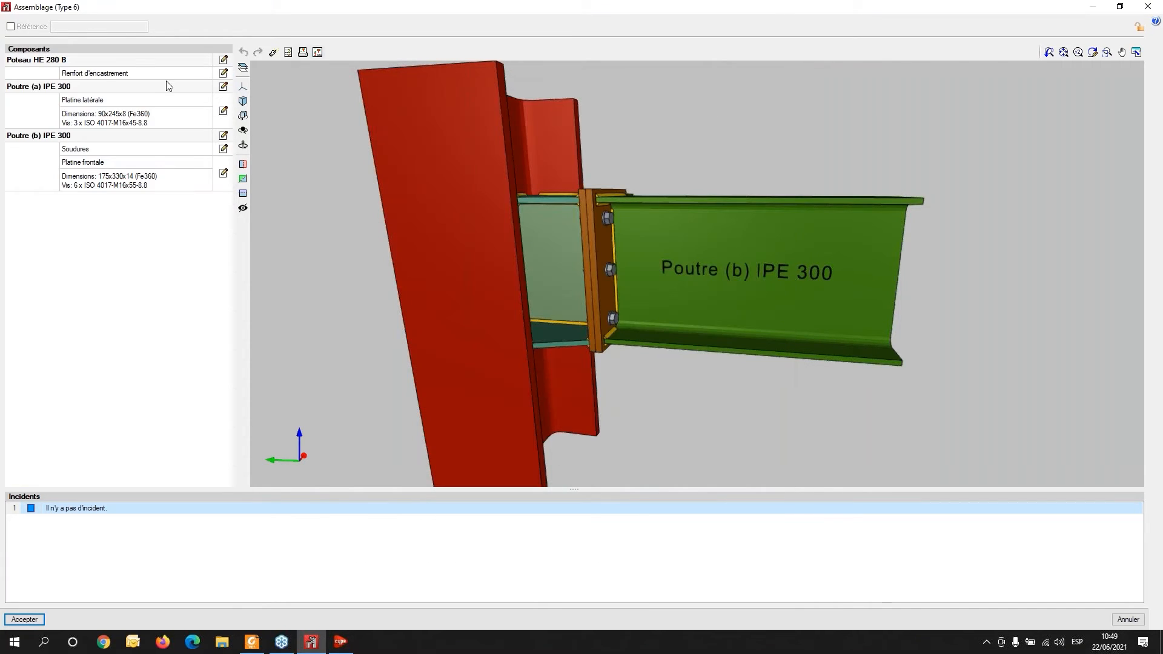
# - Change beam (a) IPE 300's connection to a welded web connection, removing the bolted side plate
pyautogui.click(224, 88)
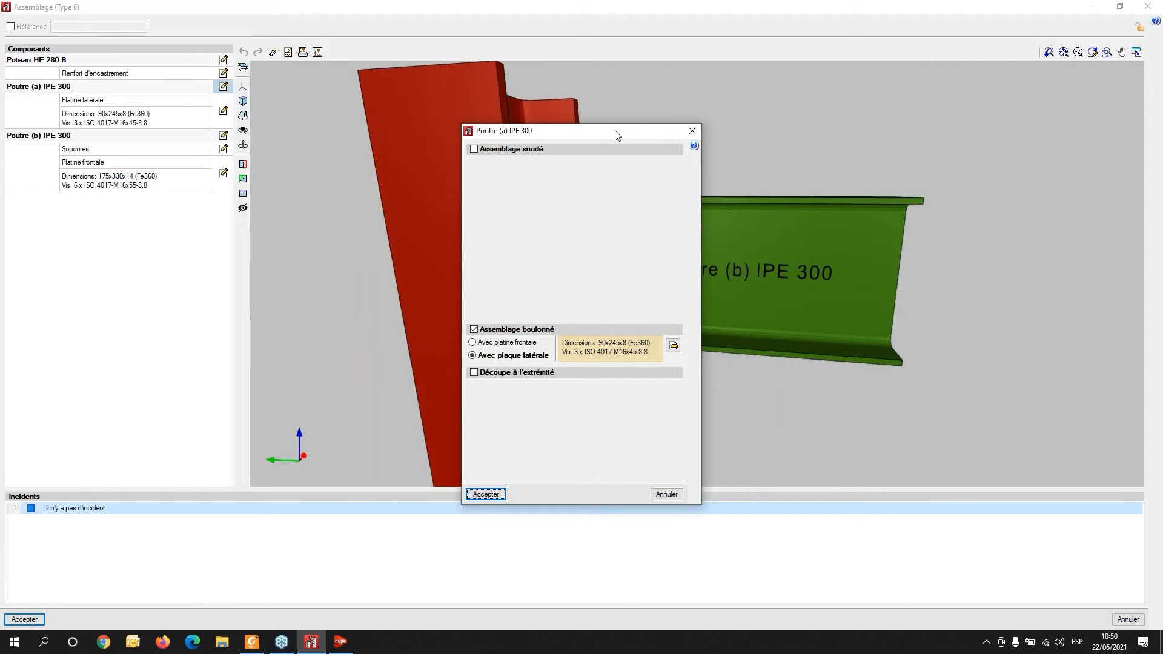
pyautogui.moveTo(619, 134); pyautogui.dragTo(502, 101)
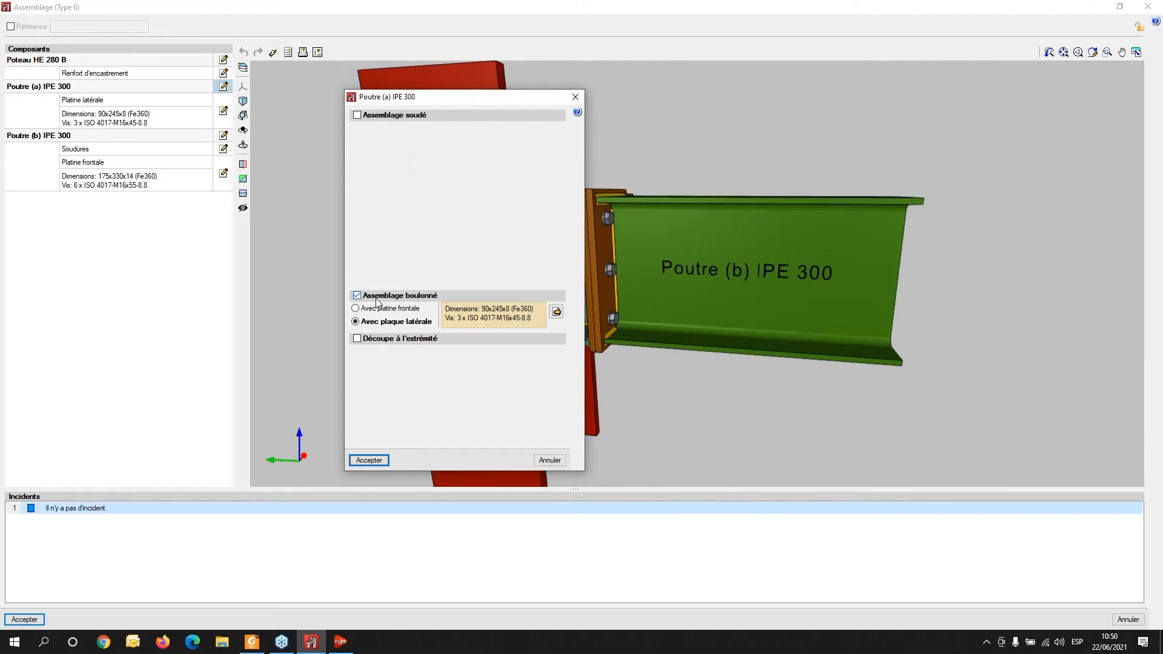
pyautogui.click(575, 97)
pyautogui.moveTo(727, 387); pyautogui.dragTo(785, 298, button='middle')
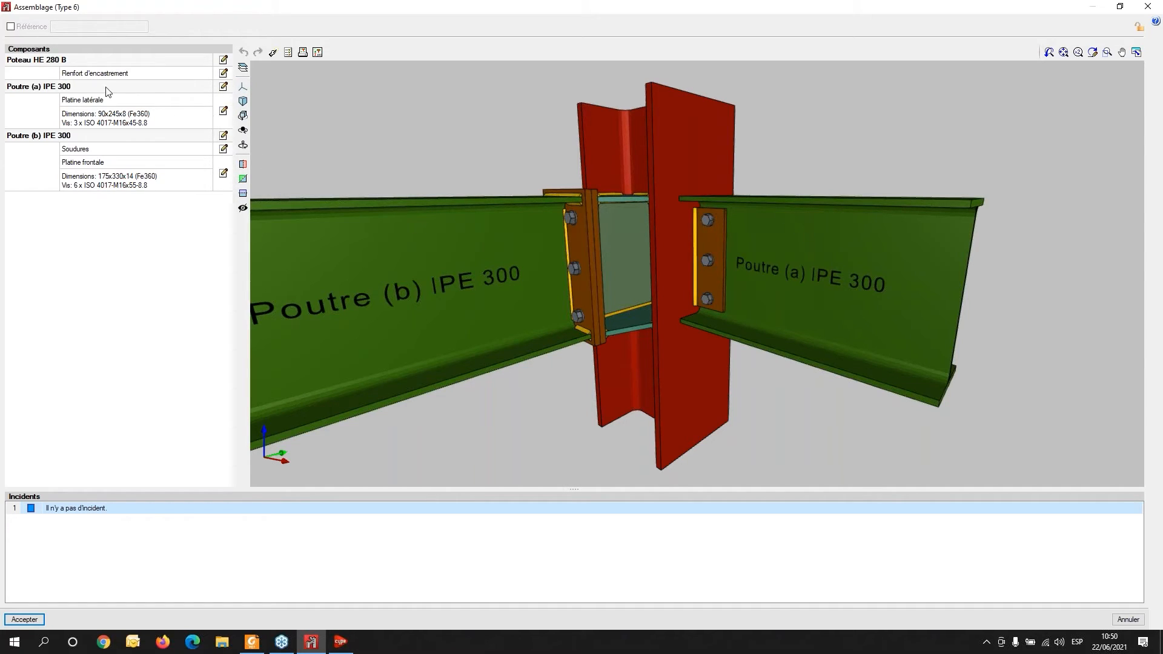
pyautogui.click(223, 87)
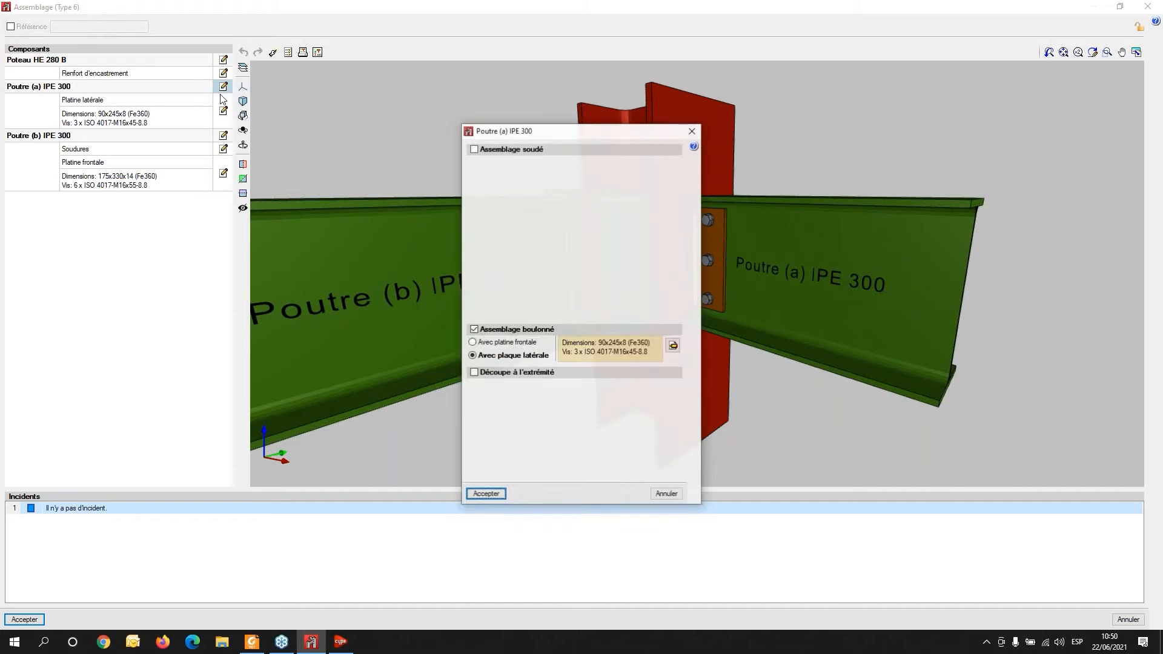
pyautogui.click(488, 150)
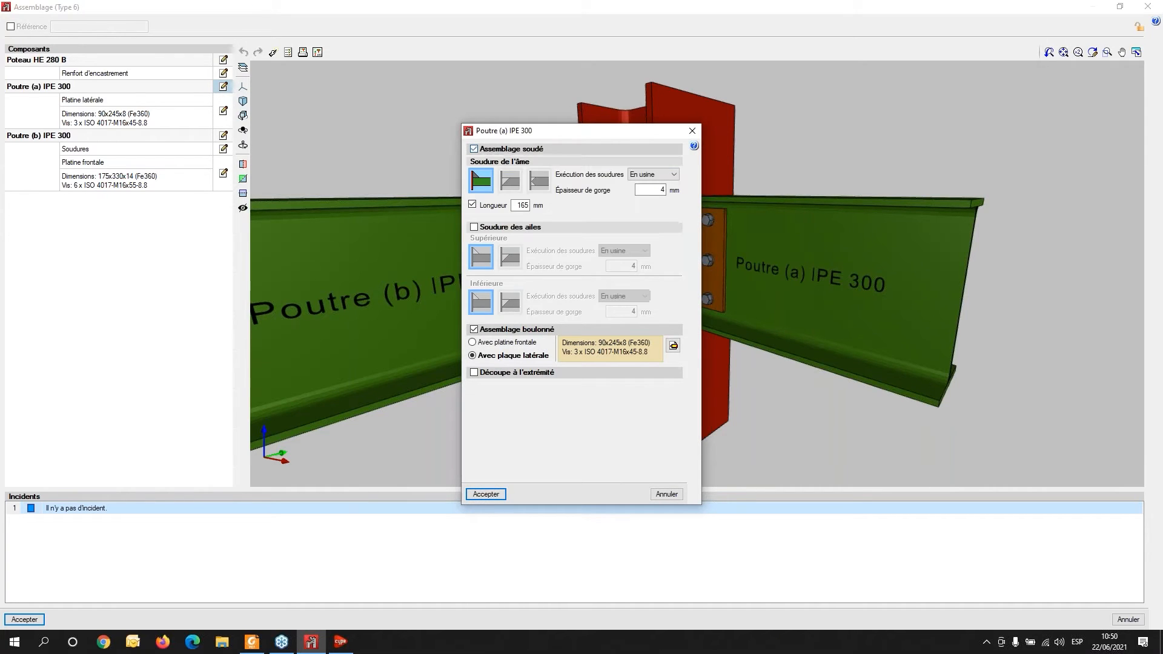
pyautogui.click(475, 330)
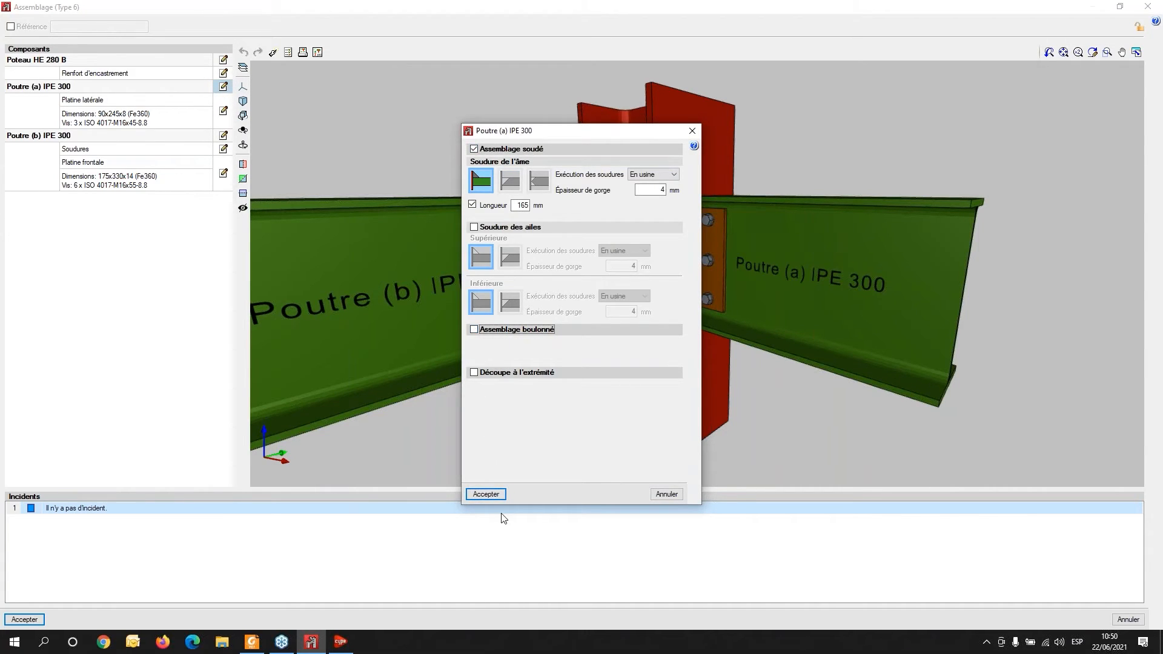
pyautogui.click(493, 496)
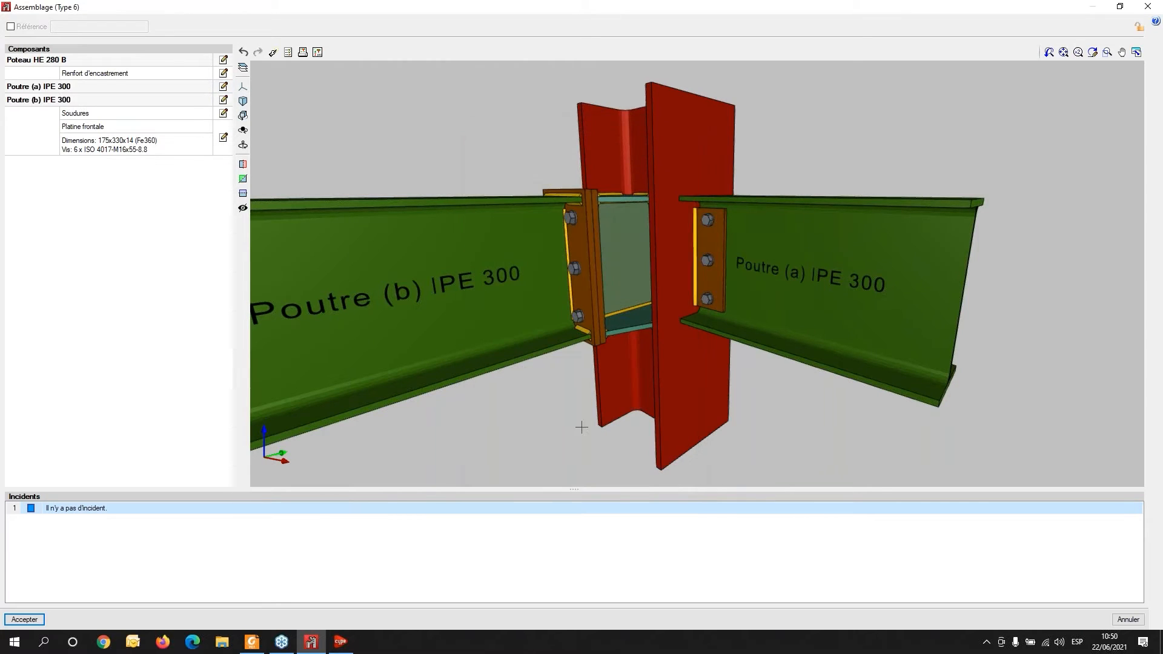
# - Inspect the welded beam (a) joint in 3D and view beam (b)'s weld settings without changes
pyautogui.moveTo(792, 346); pyautogui.dragTo(573, 325, button='middle')
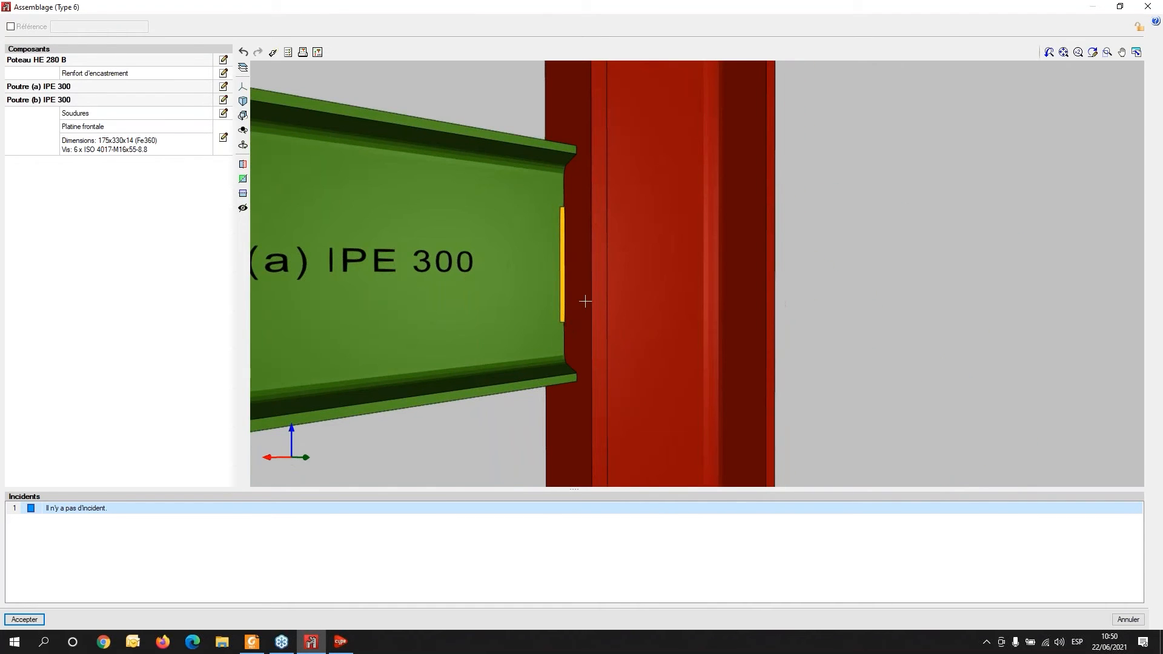
pyautogui.moveTo(467, 356); pyautogui.dragTo(703, 375, button='middle')
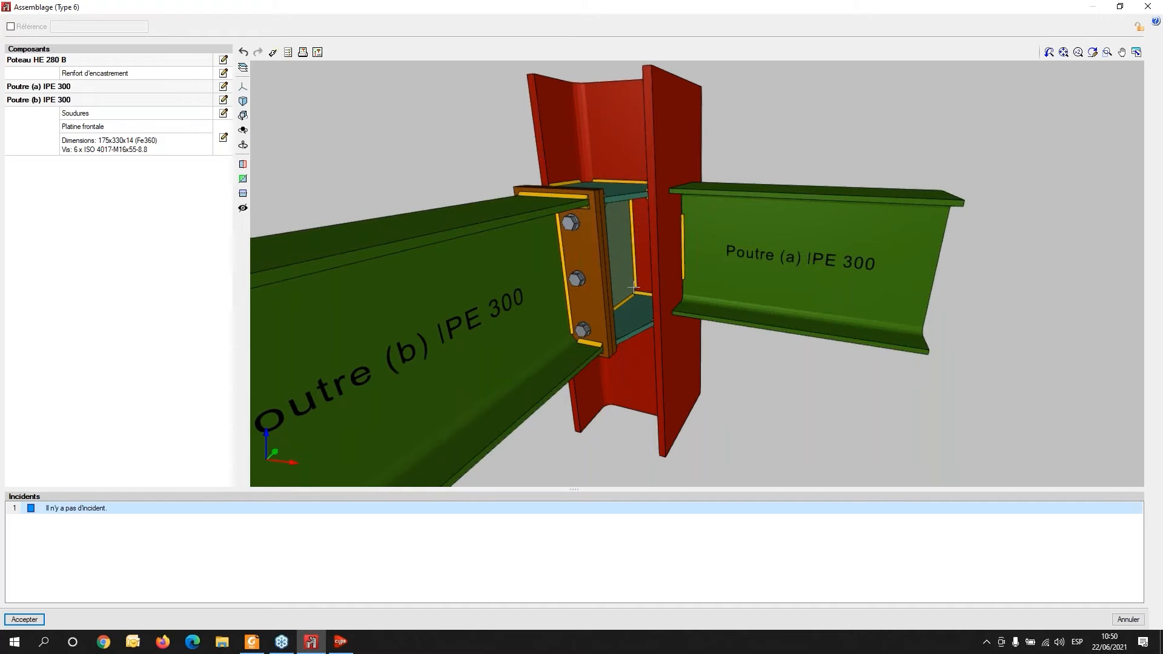
pyautogui.scroll(-2, 634, 286)
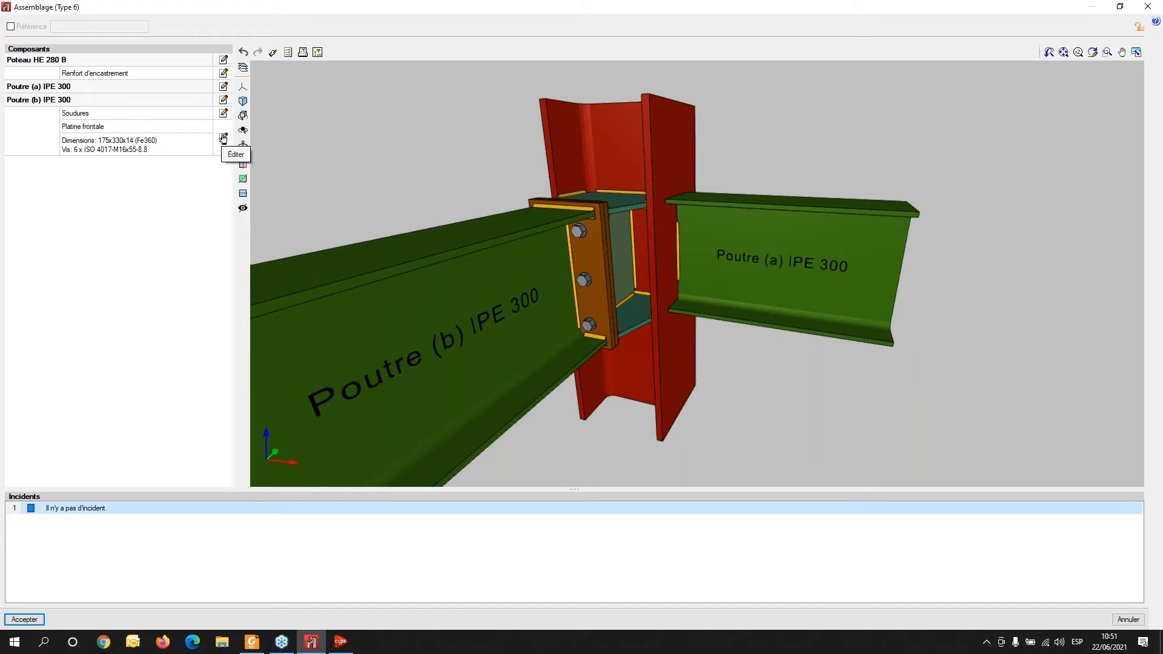
pyautogui.click(224, 114)
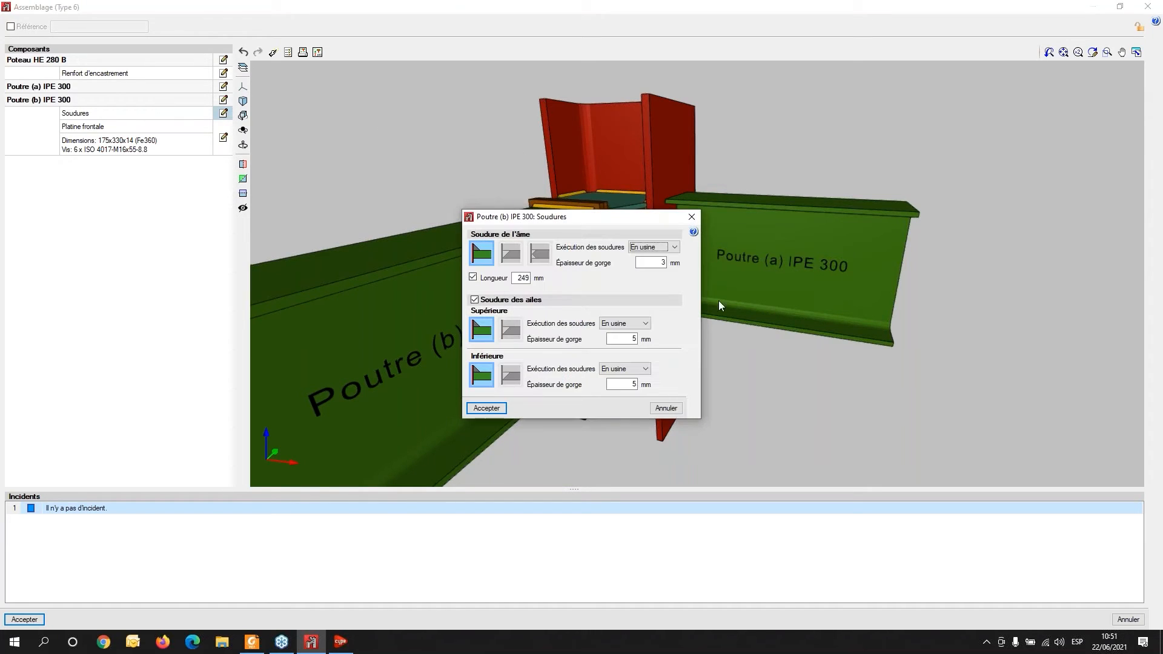
pyautogui.click(691, 217)
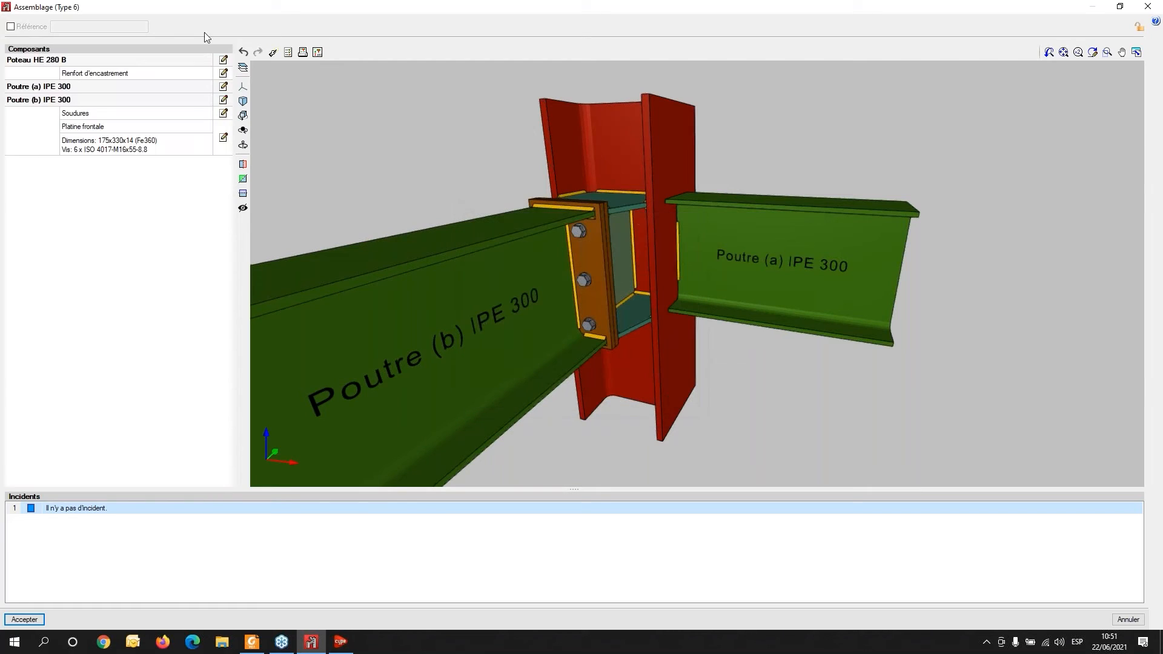
# - Open the connection verification window full size and browse the checks of each element
pyautogui.click(288, 54)
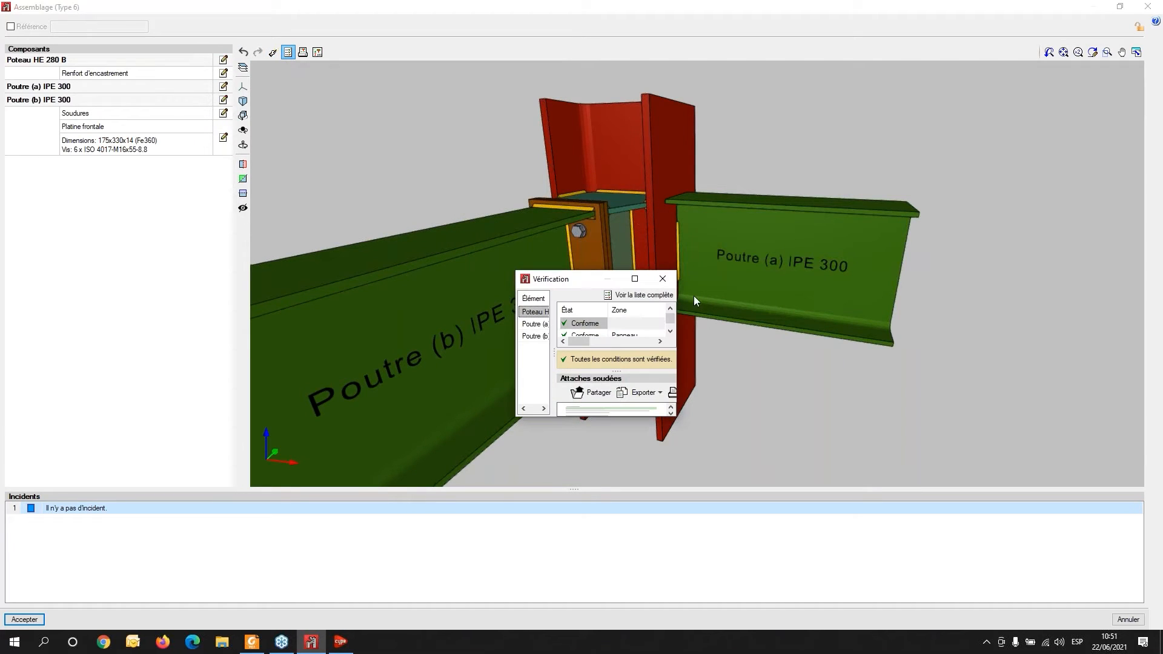
pyautogui.click(634, 279)
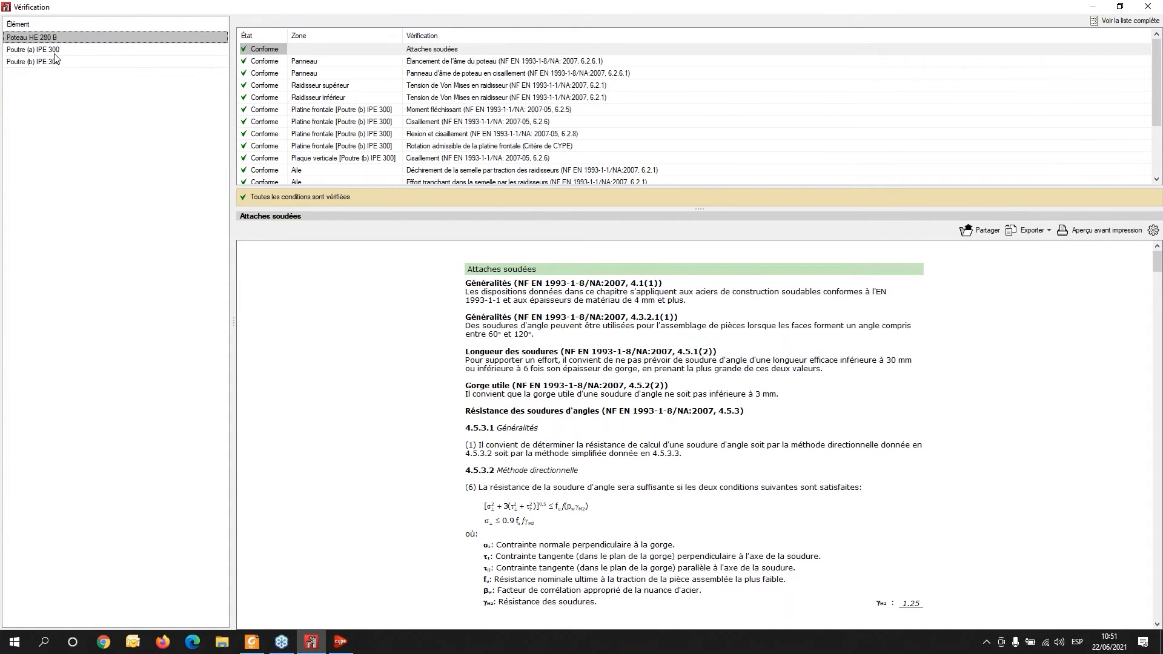
pyautogui.click(55, 53)
pyautogui.click(59, 63)
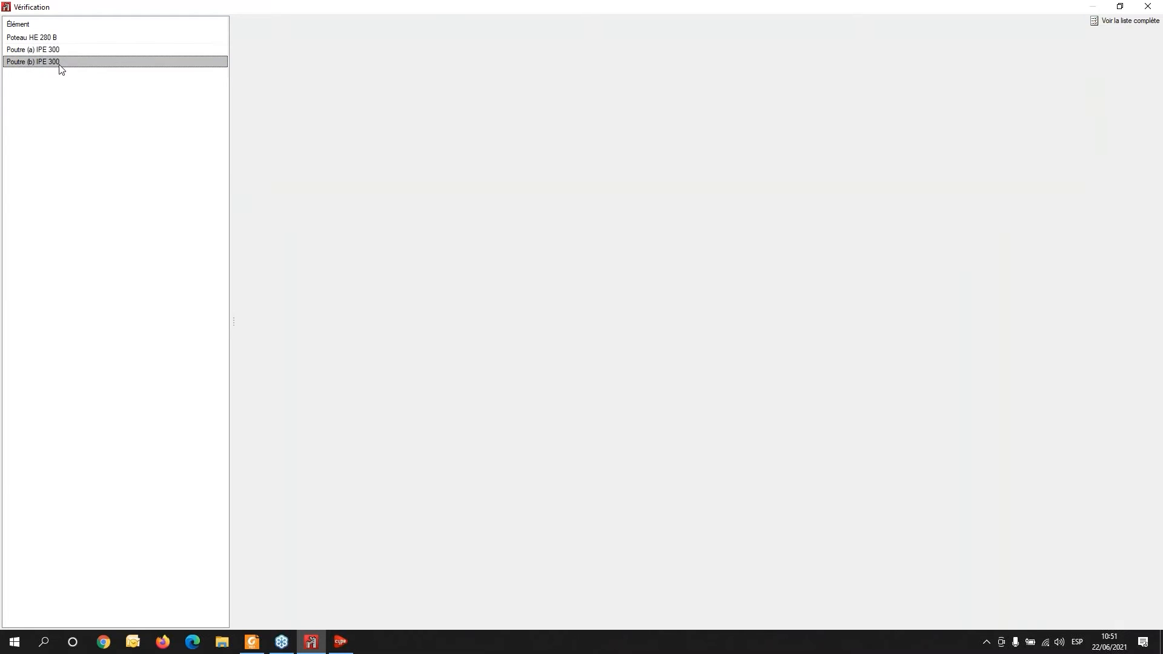
pyautogui.click(75, 38)
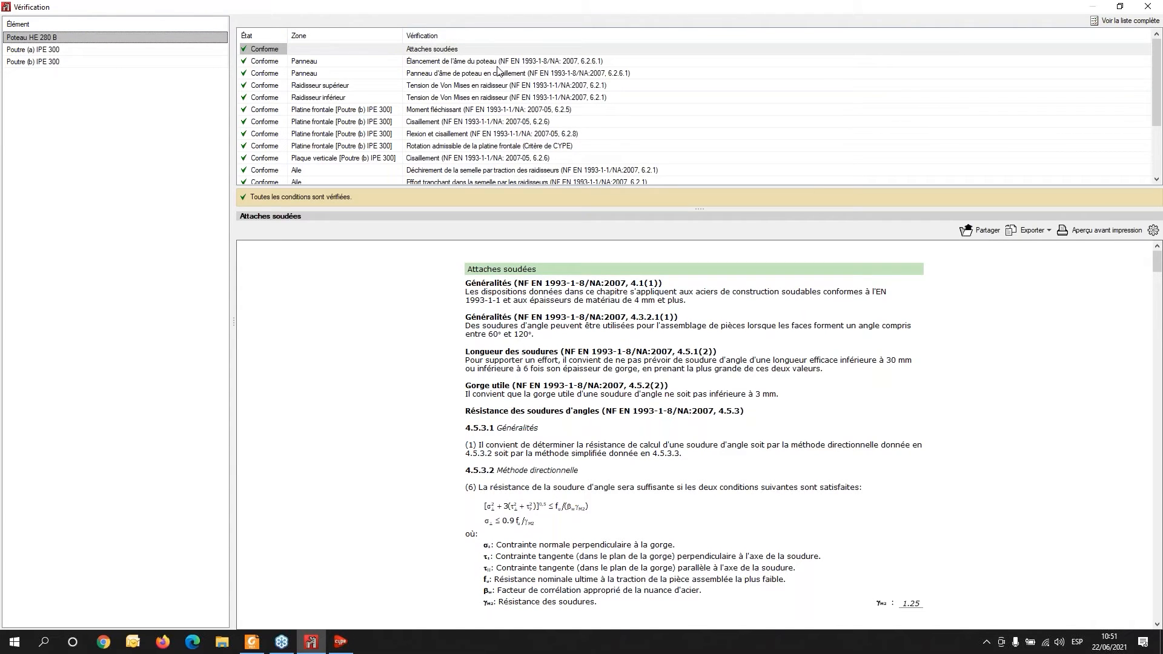
# - Review the column's individual verification checks and scroll through the full N9 verification report
pyautogui.click(502, 63)
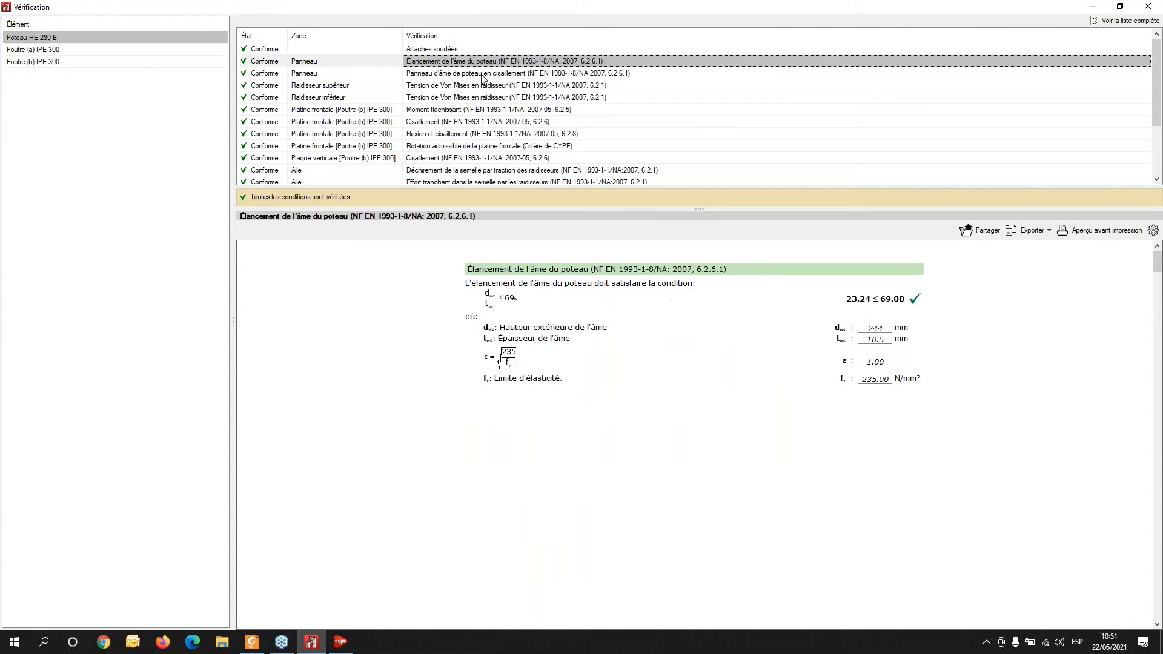
pyautogui.click(482, 75)
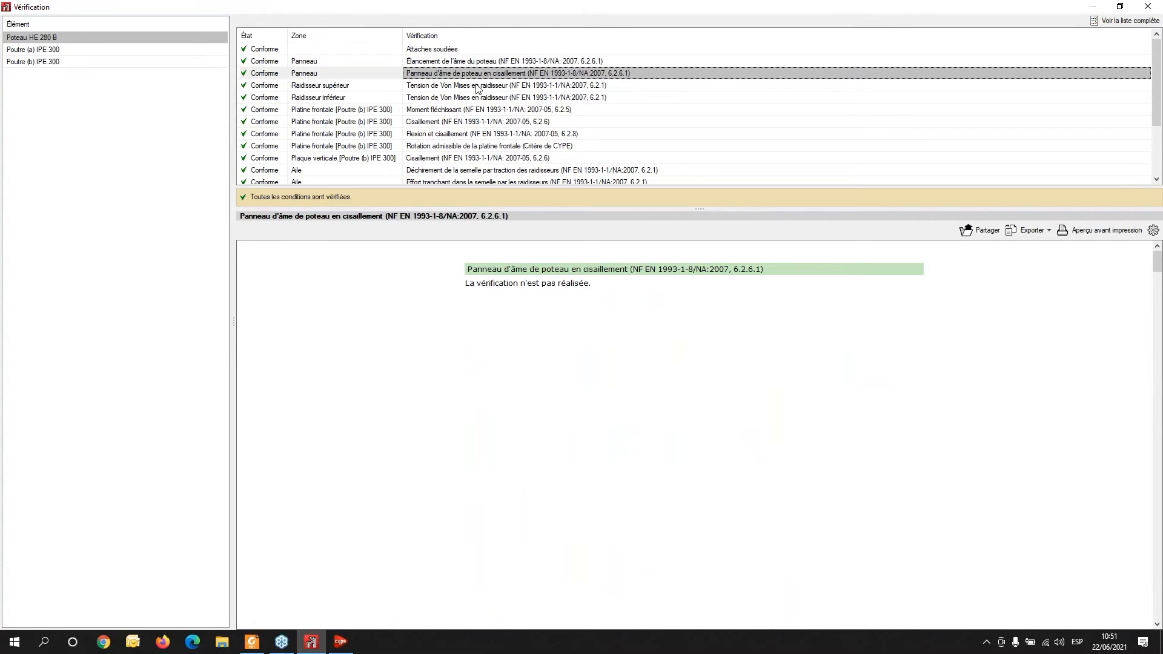
pyautogui.click(477, 87)
pyautogui.click(477, 98)
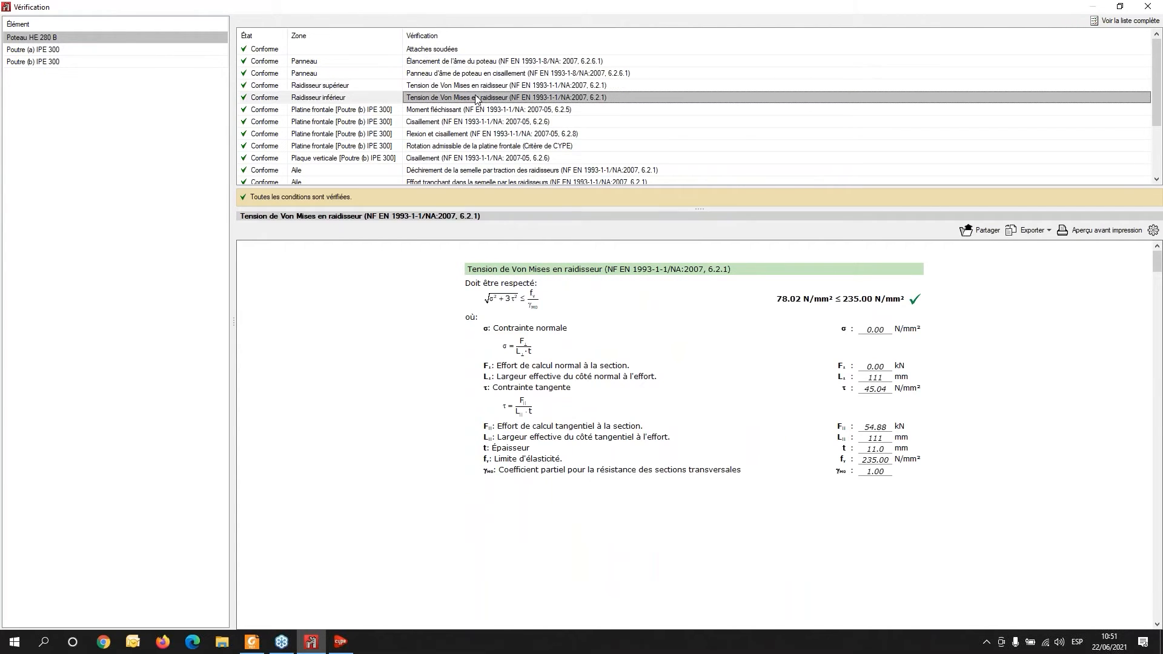
pyautogui.click(485, 110)
pyautogui.click(494, 124)
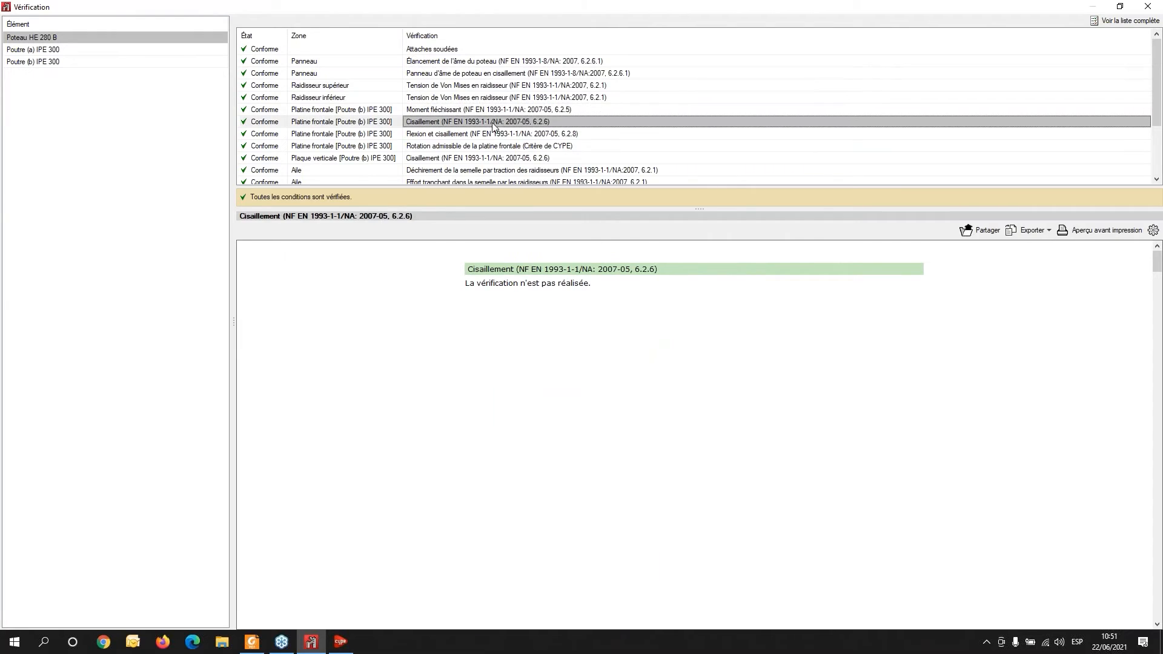
pyautogui.click(502, 135)
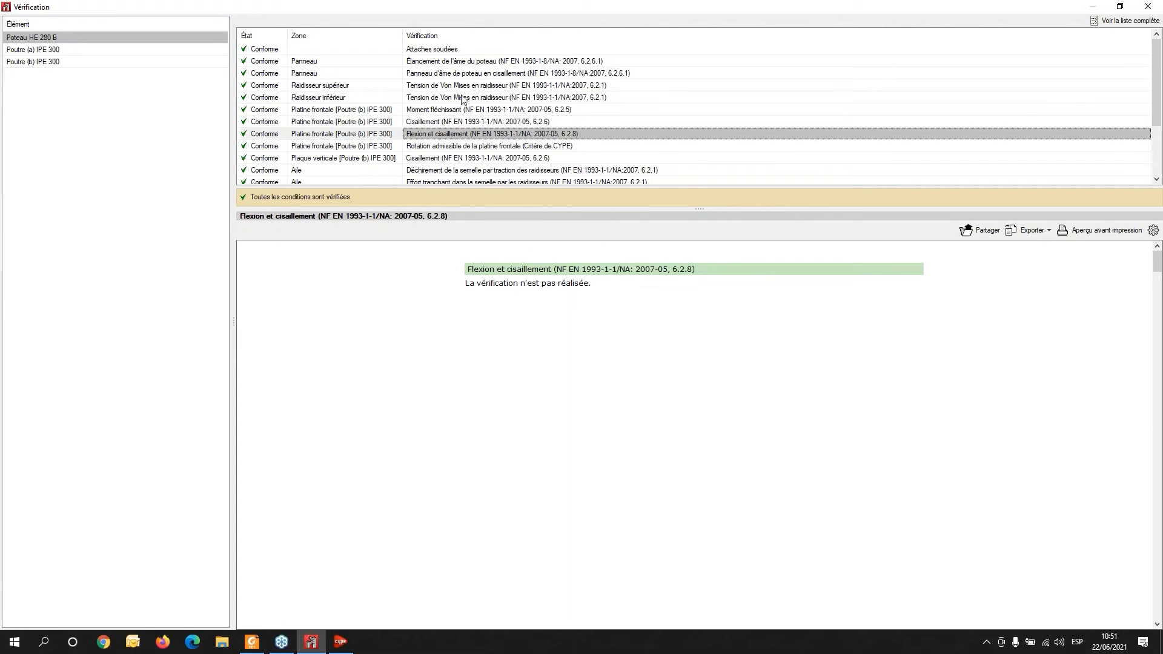
pyautogui.click(439, 147)
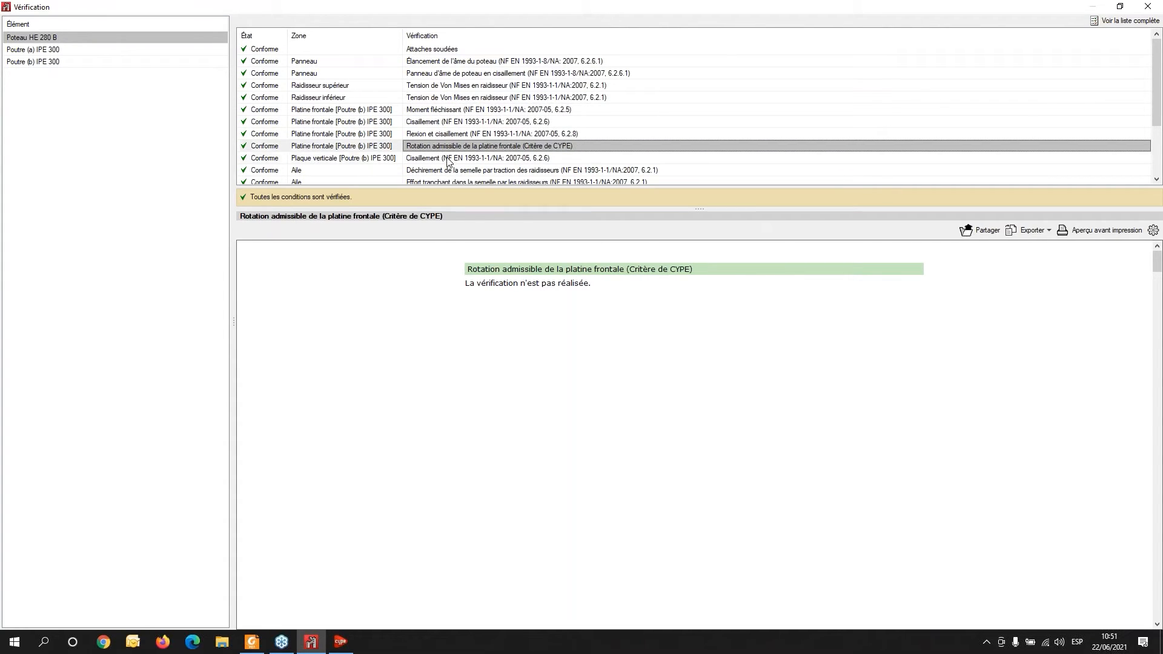
pyautogui.click(449, 158)
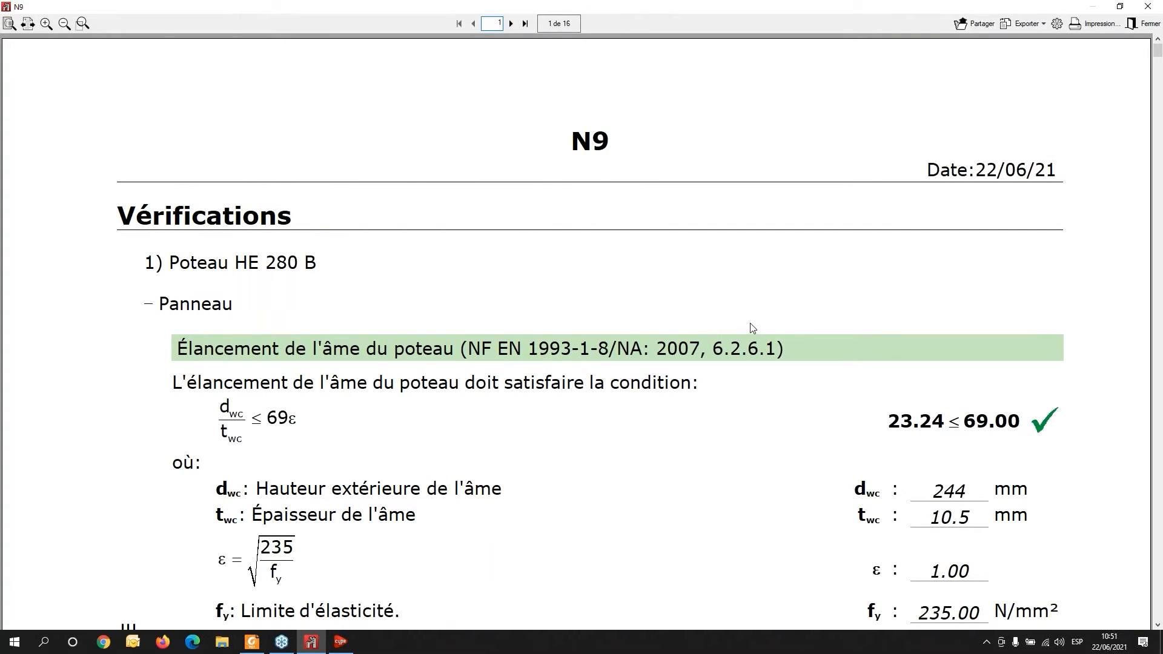
pyautogui.scroll(-6, 752, 328)
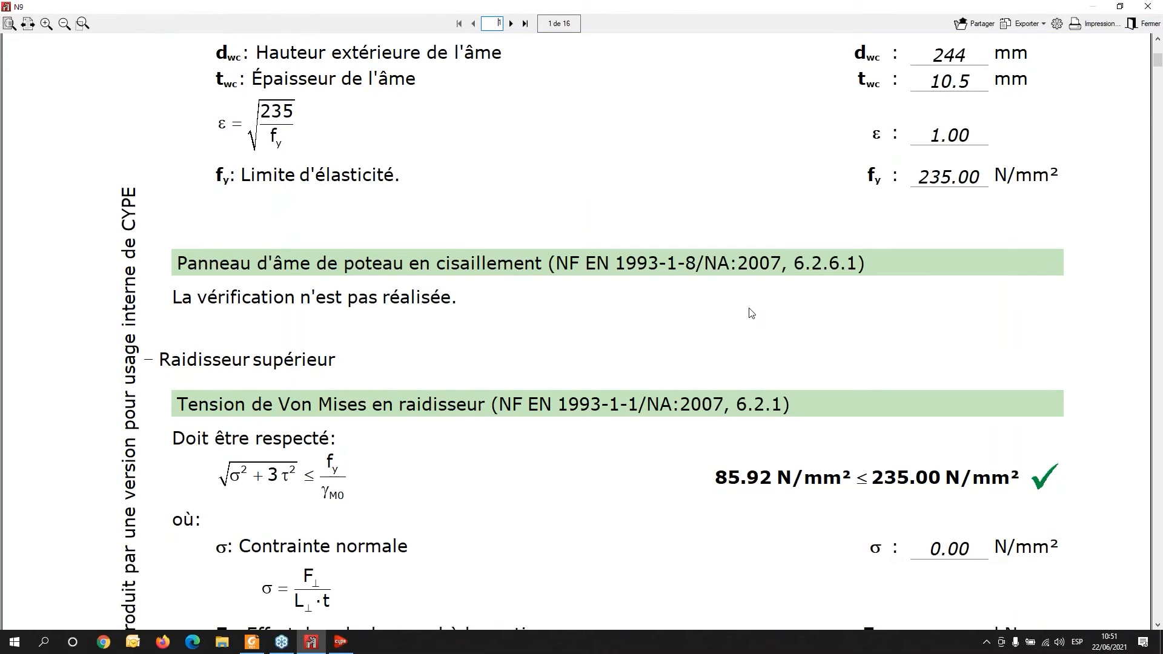
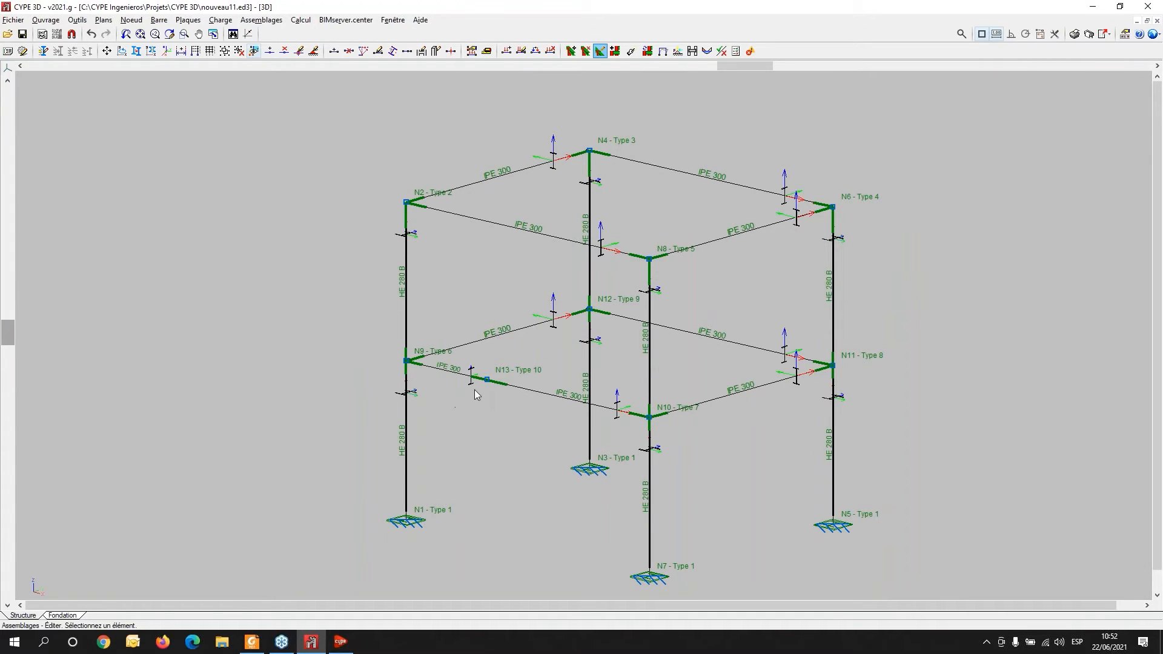
# - Open the beam splice connection at node N13 (Type 10) and inspect its end plate in 3D
pyautogui.moveTo(483, 384)
pyautogui.scroll(4, 480, 389)
pyautogui.scroll(1, 478, 385)
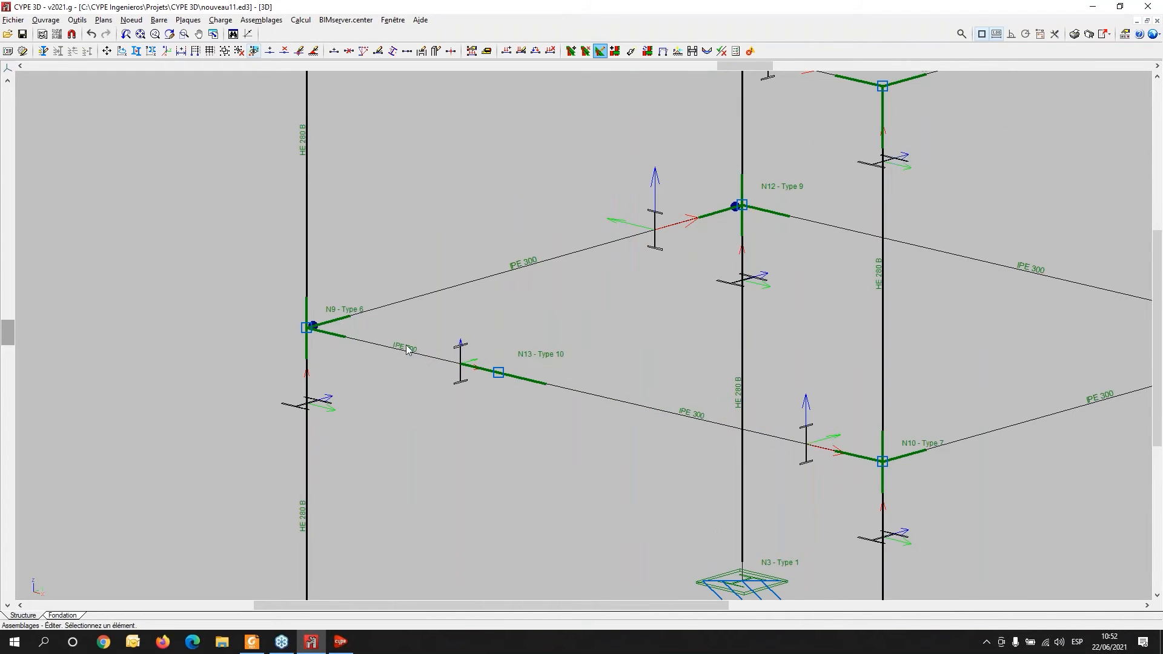
pyautogui.moveTo(318, 339)
pyautogui.moveTo(454, 367)
pyautogui.moveTo(882, 465)
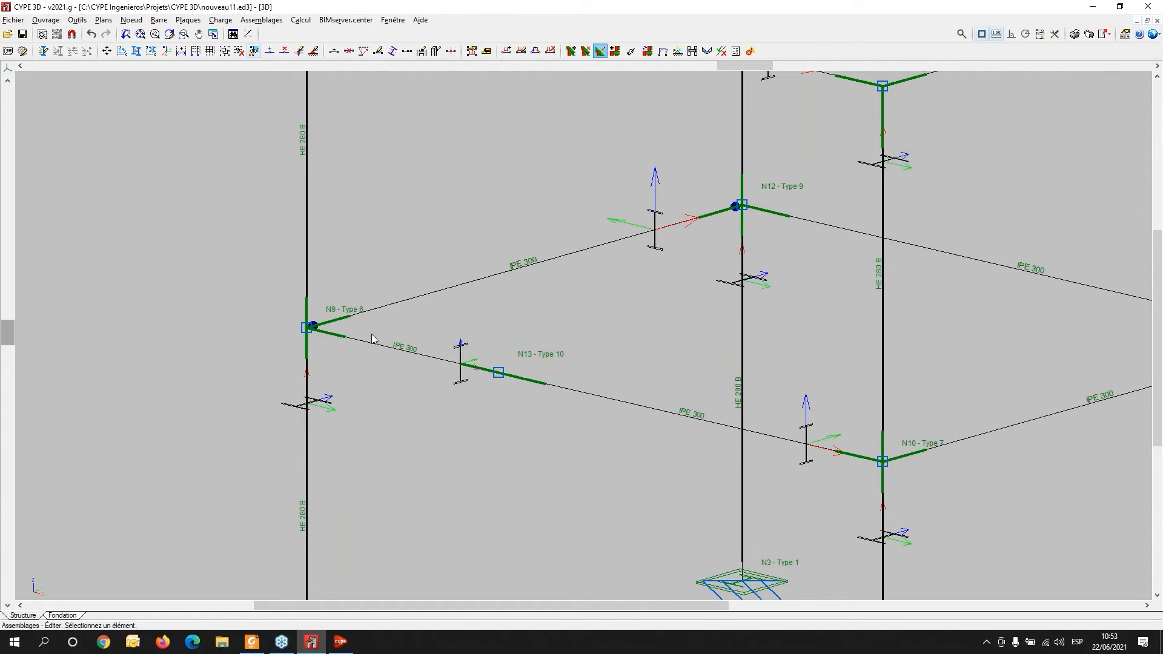
pyautogui.click(498, 374)
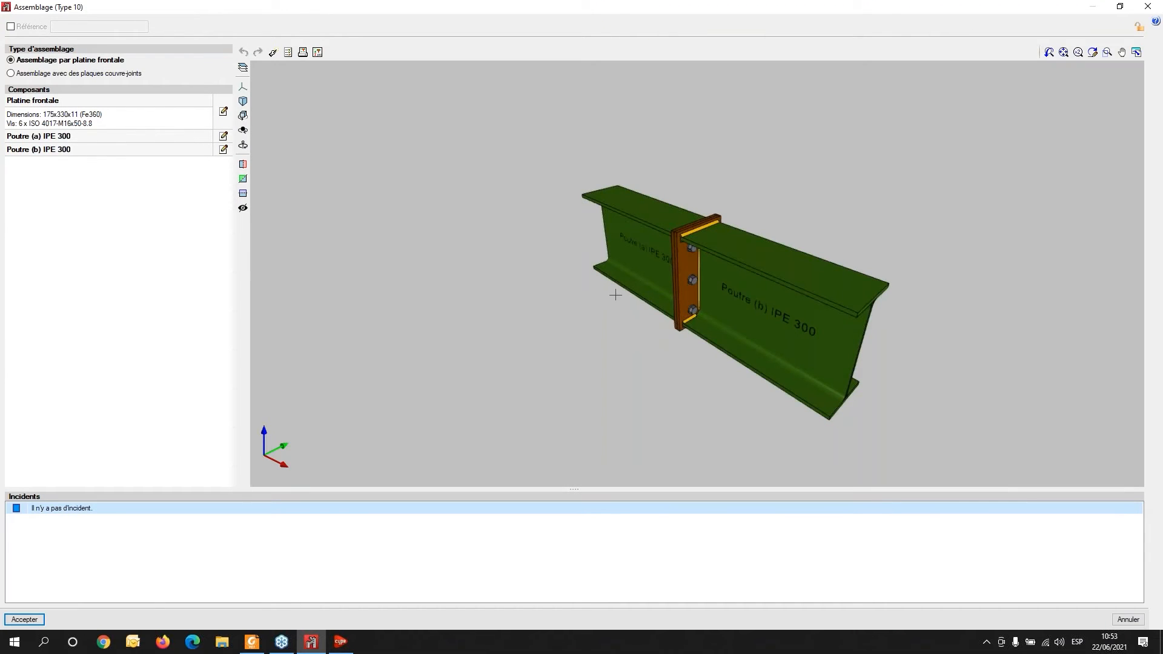
pyautogui.moveTo(633, 315); pyautogui.dragTo(701, 286, button='middle')
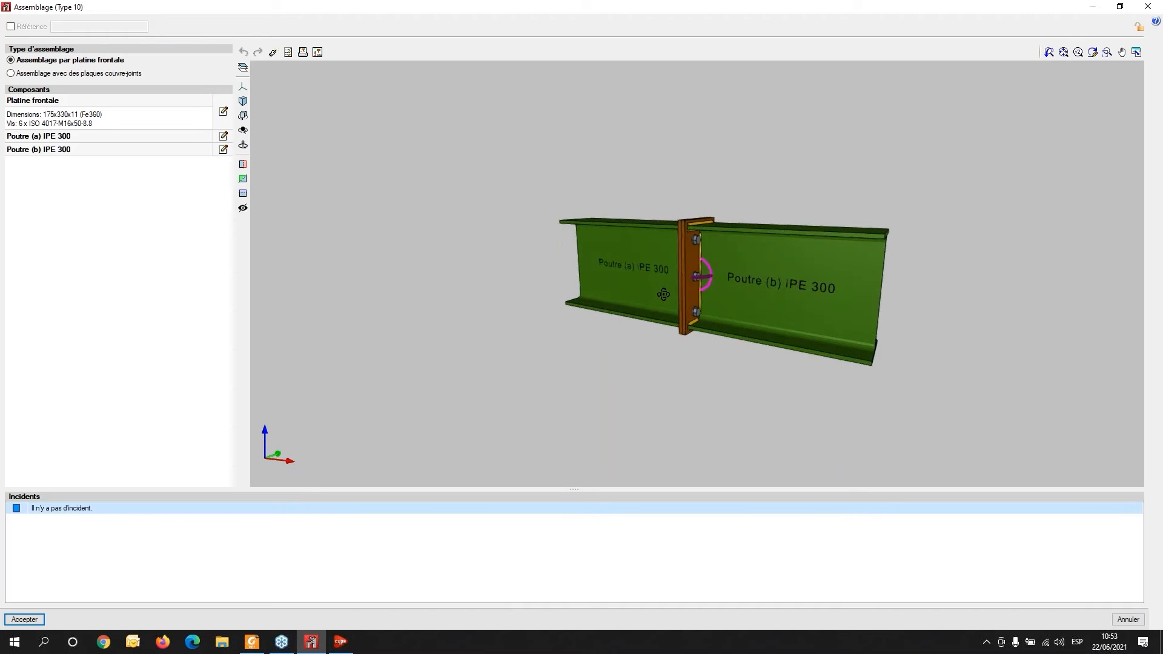
pyautogui.moveTo(588, 290); pyautogui.dragTo(281, 281, button='middle')
pyautogui.scroll(5, 583, 327)
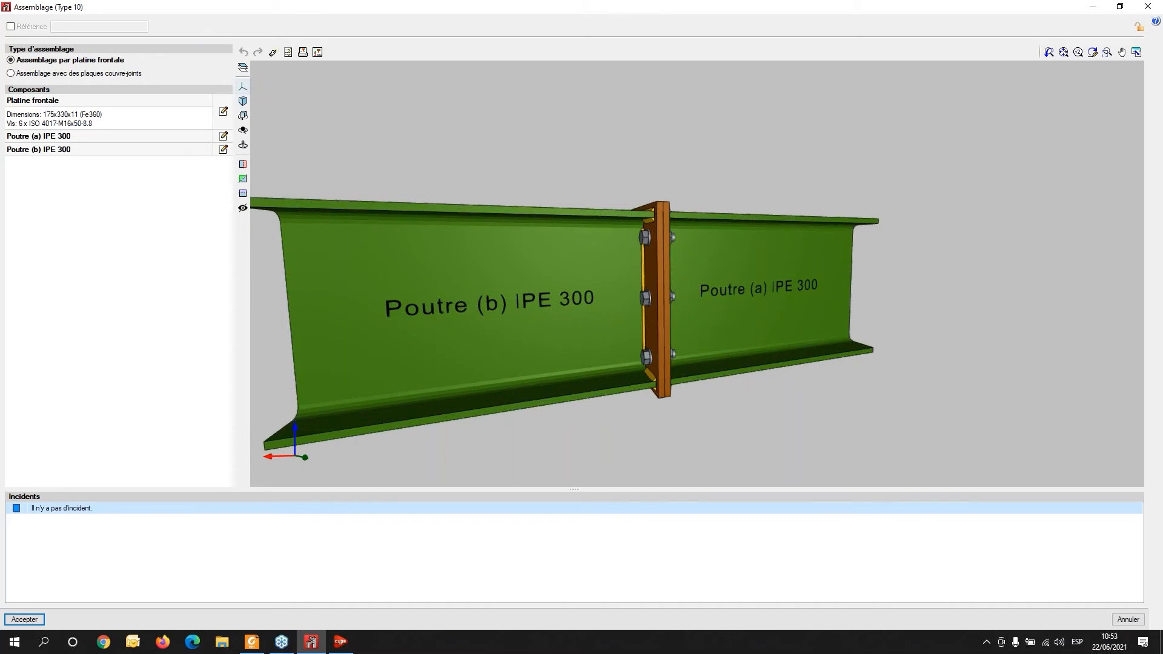
# - Open the verification window for the N13 connection and browse each check of beam (a) IPE 300
pyautogui.click(288, 52)
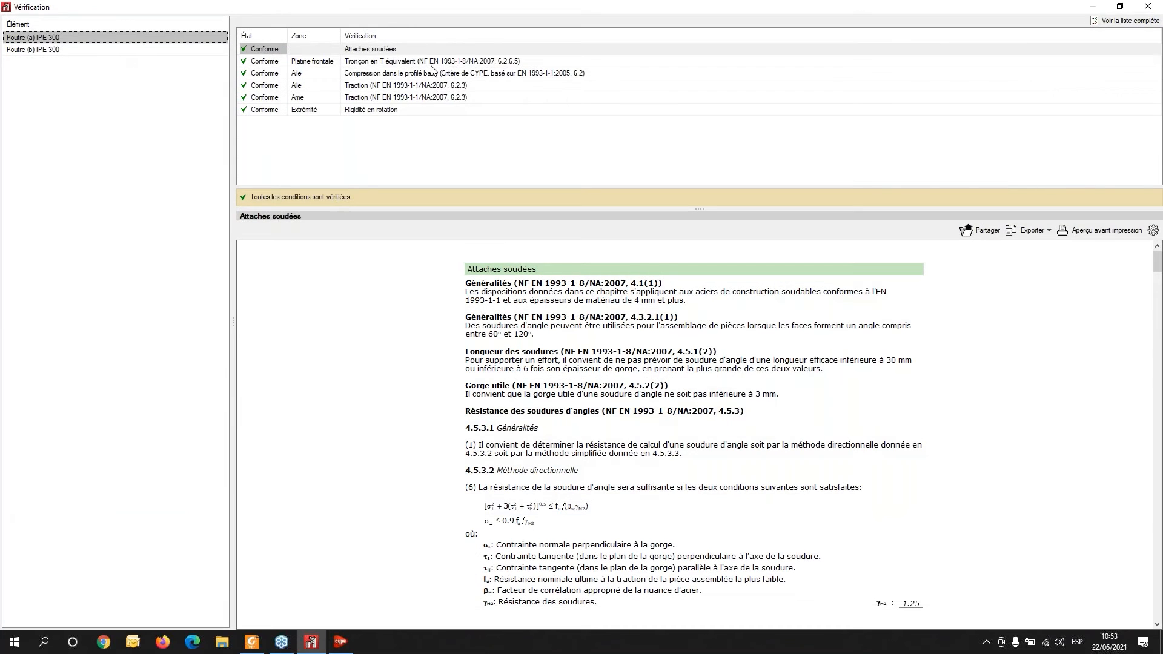
pyautogui.click(431, 62)
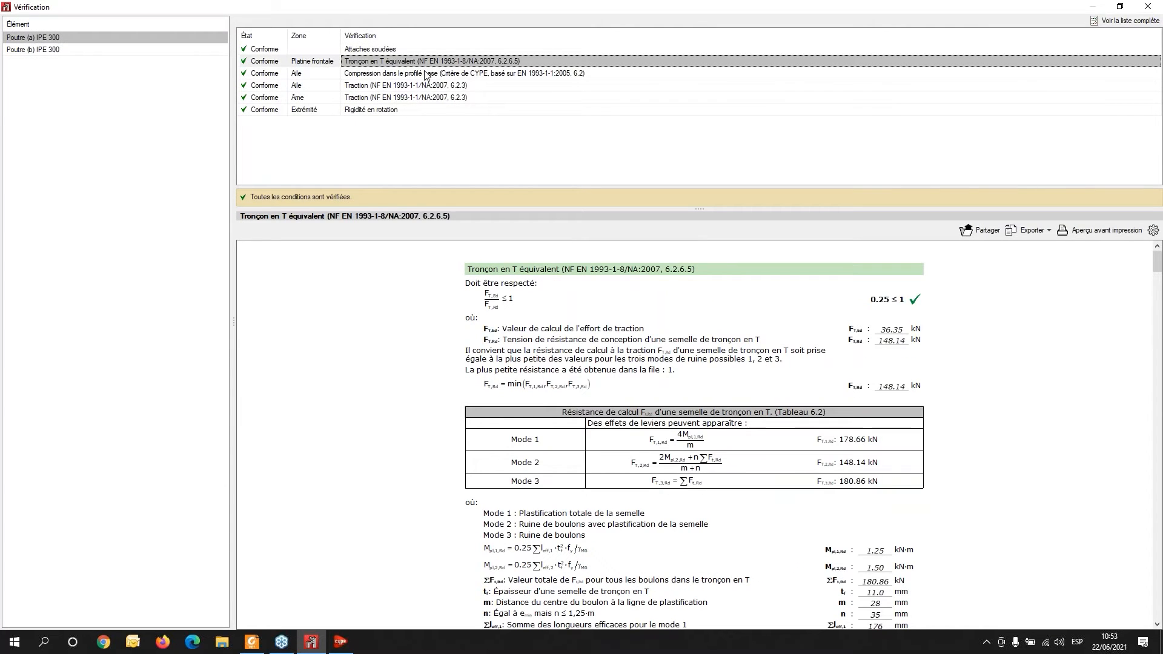
pyautogui.click(418, 74)
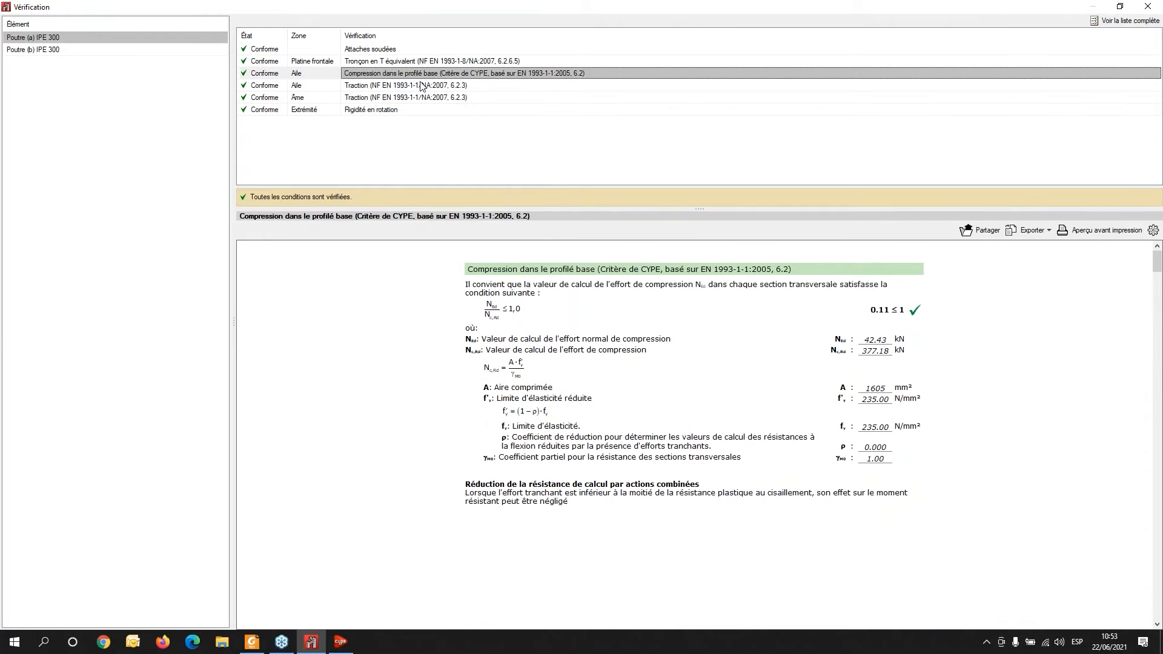
pyautogui.click(417, 87)
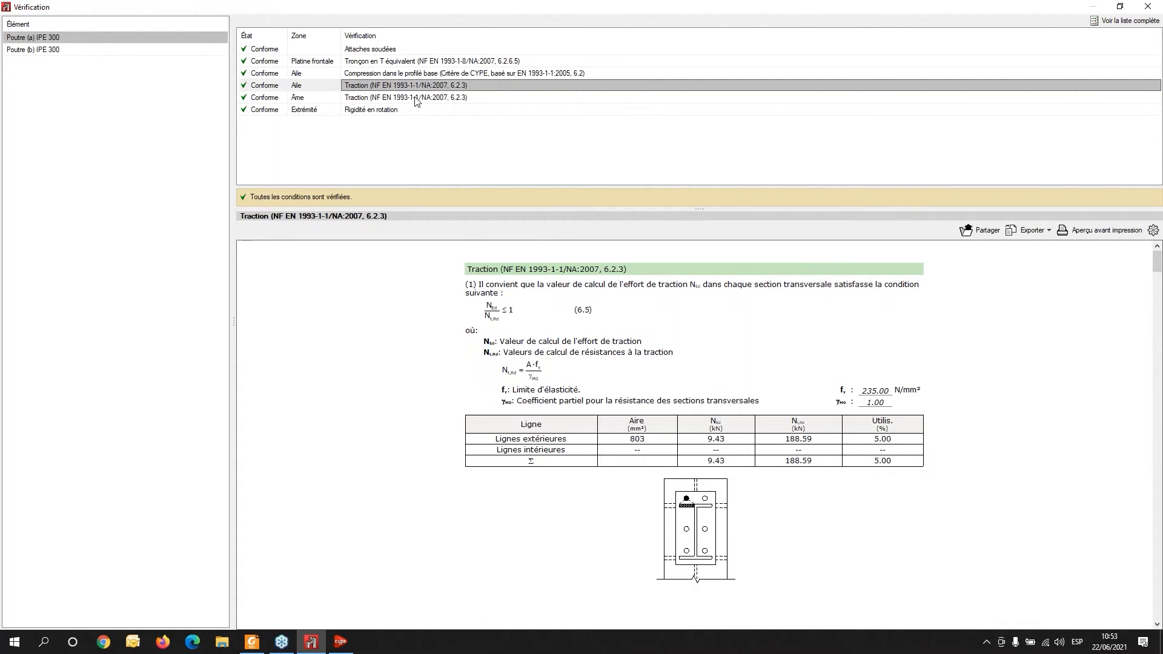
pyautogui.click(415, 98)
pyautogui.click(406, 110)
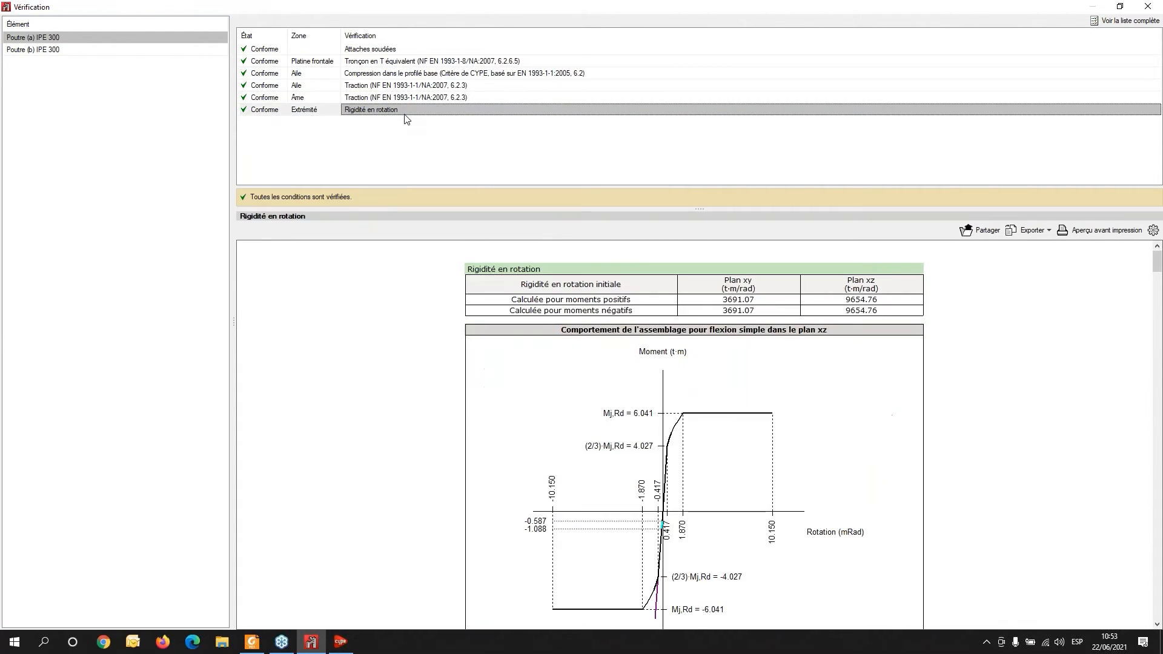
# - Scroll through the rotational stiffness report with its moment–rotation diagram
pyautogui.scroll(-3, 848, 487)
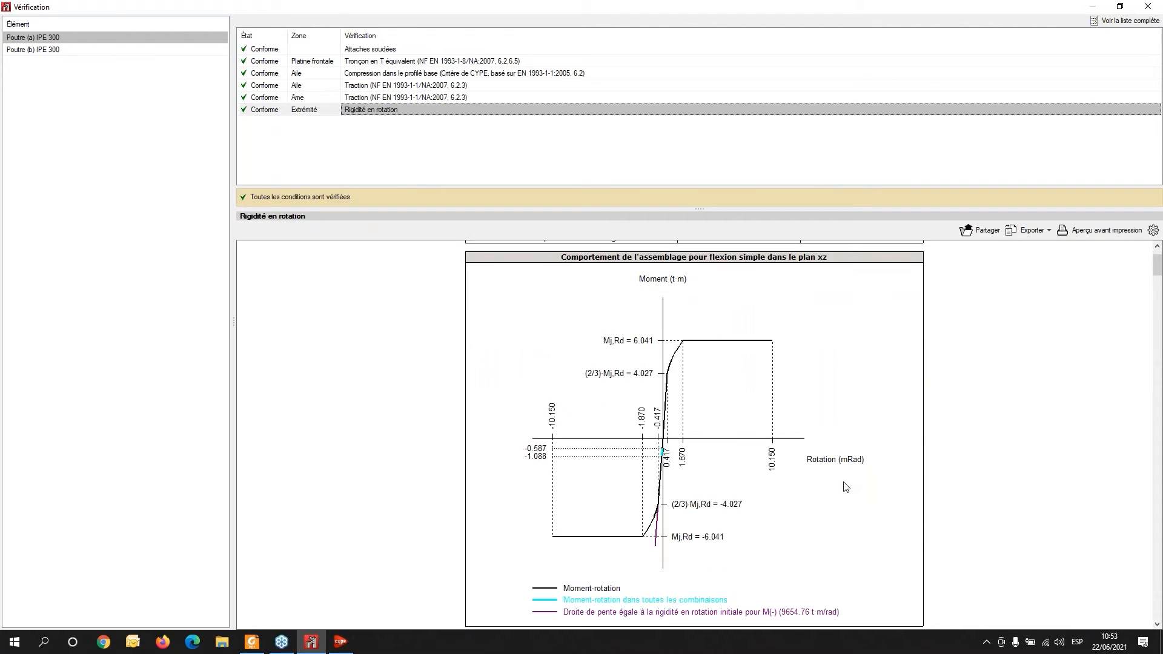
pyautogui.scroll(3, 689, 471)
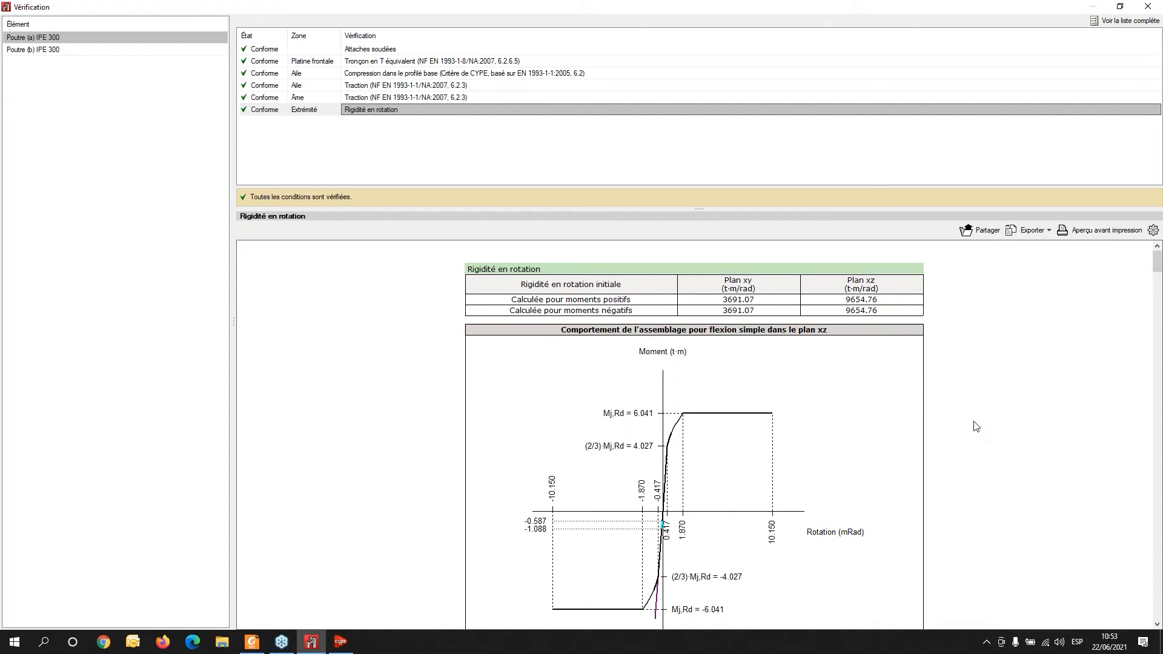
pyautogui.scroll(-1, 783, 425)
pyautogui.scroll(-1, 783, 425)
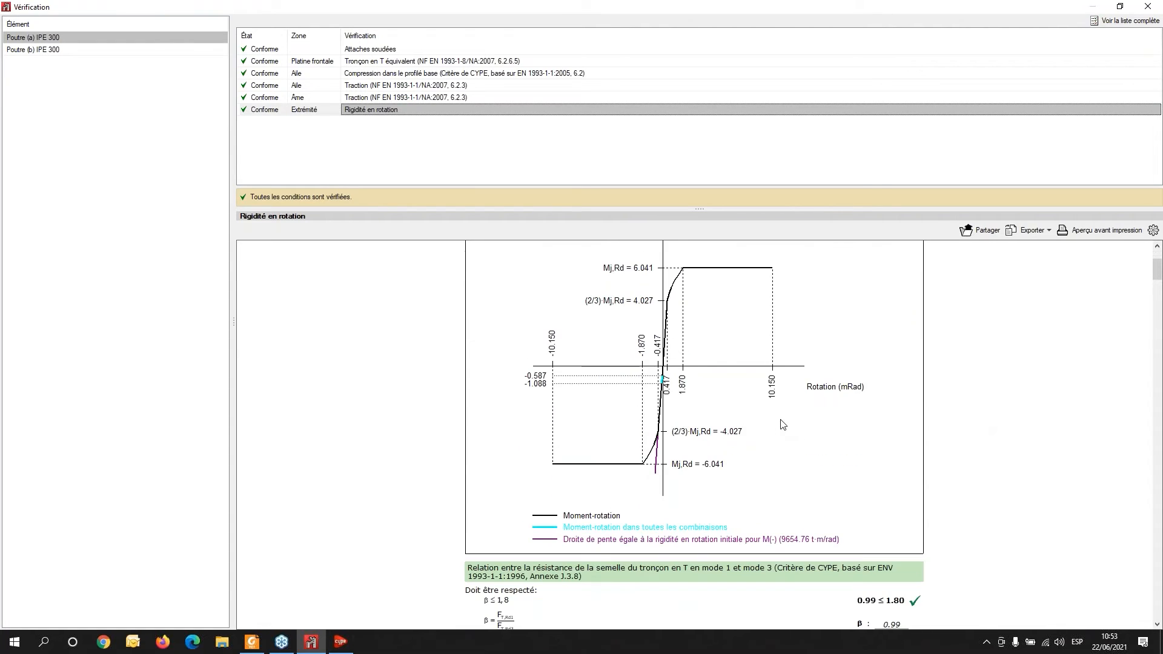
pyautogui.scroll(-1, 783, 418)
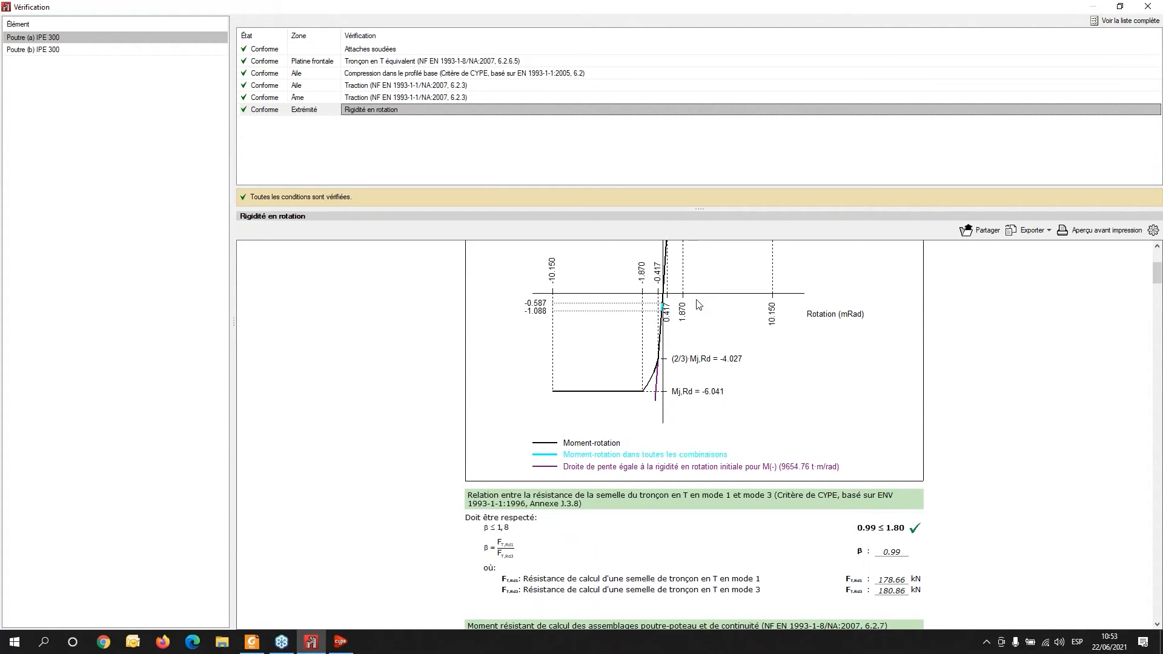
pyautogui.scroll(-6, 743, 324)
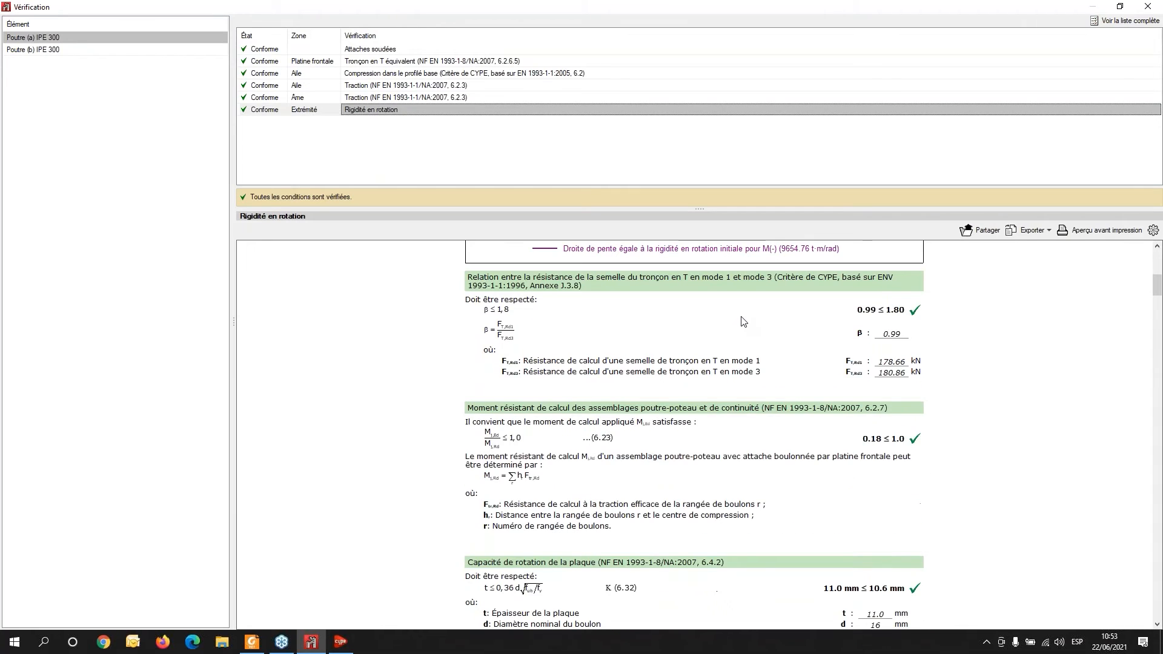
pyautogui.scroll(6, 684, 412)
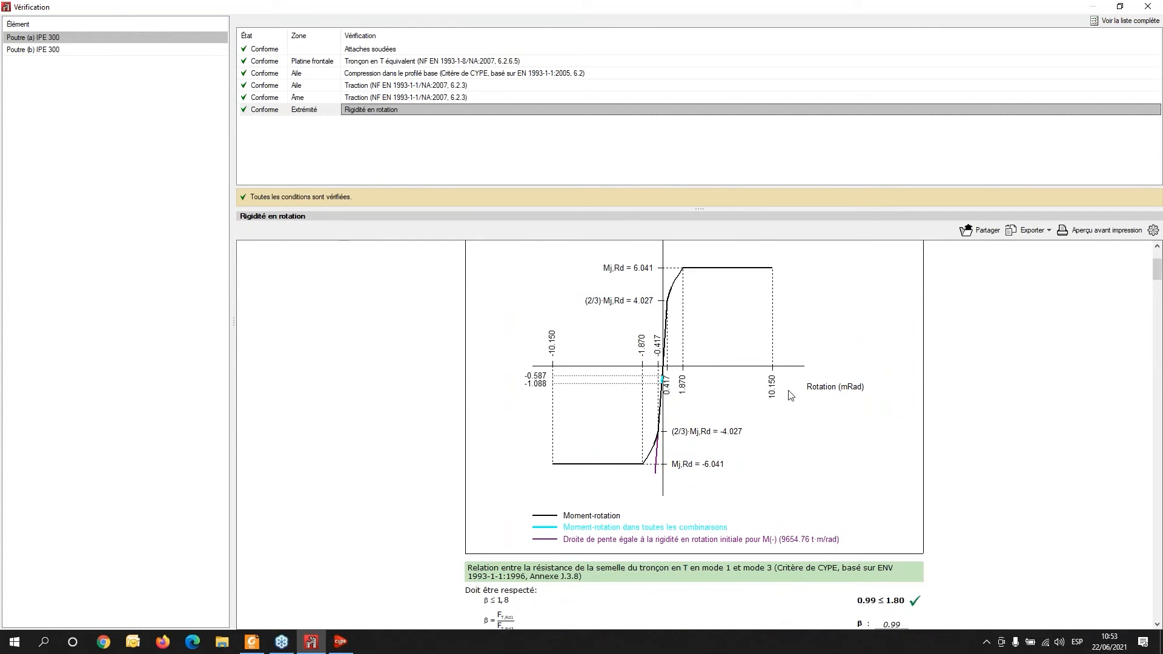
pyautogui.scroll(2, 791, 395)
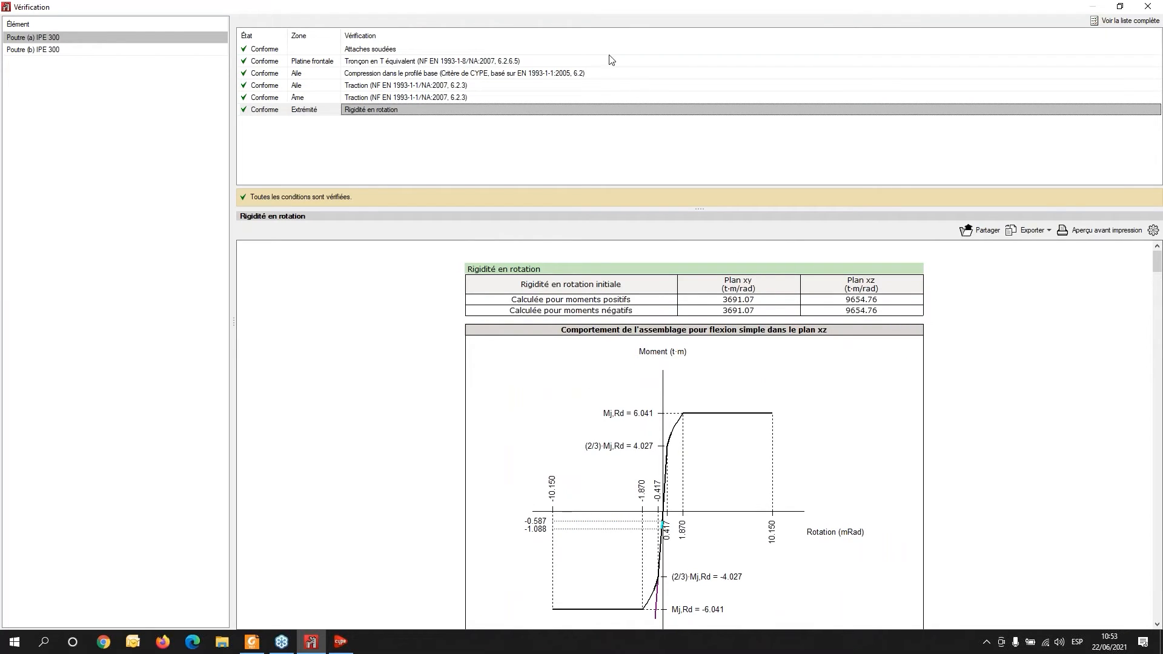
# - Close the verification window and the N13 connection dialog, returning to the full frame view
pyautogui.click(1147, 8)
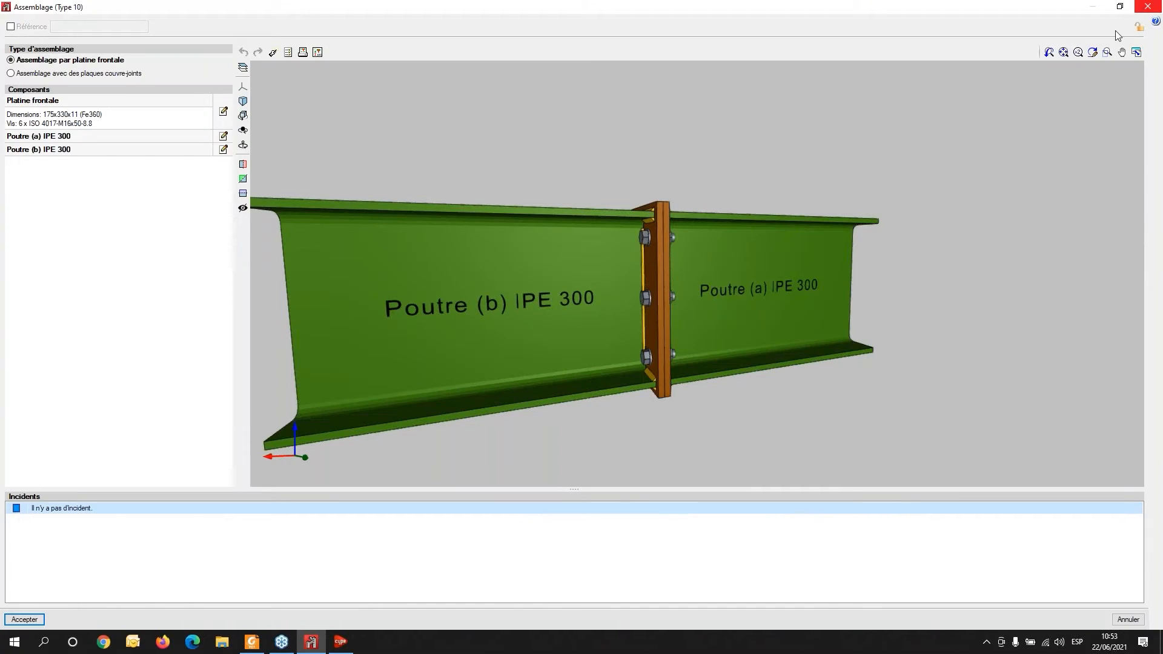
pyautogui.scroll(-1, 445, 389)
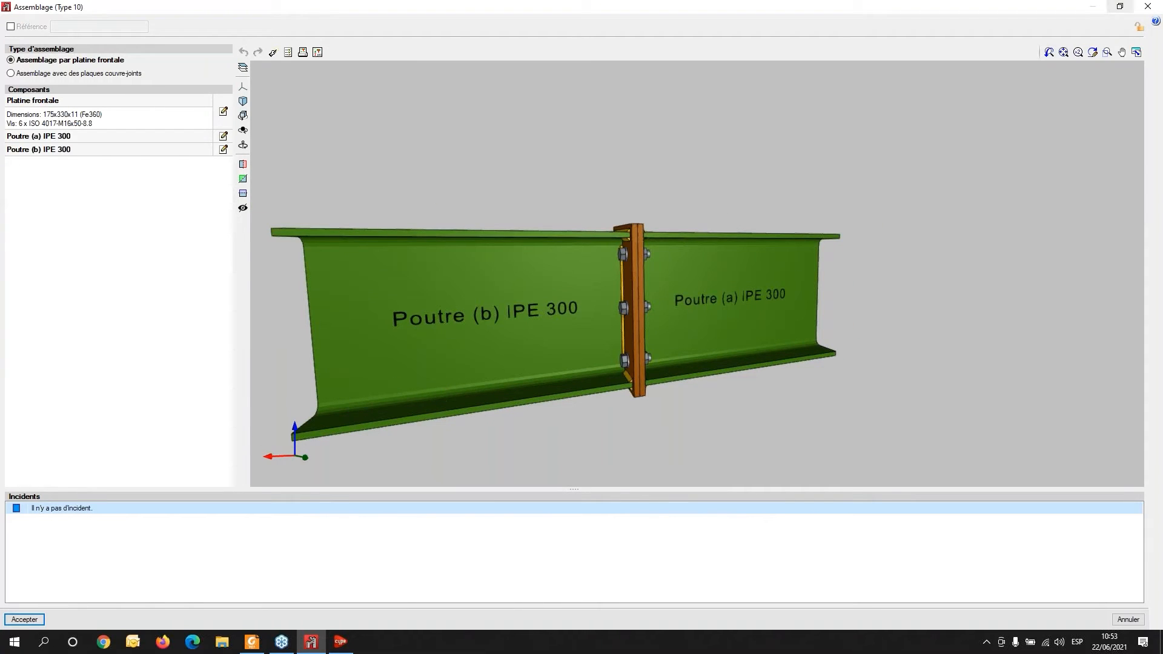
pyautogui.click(26, 619)
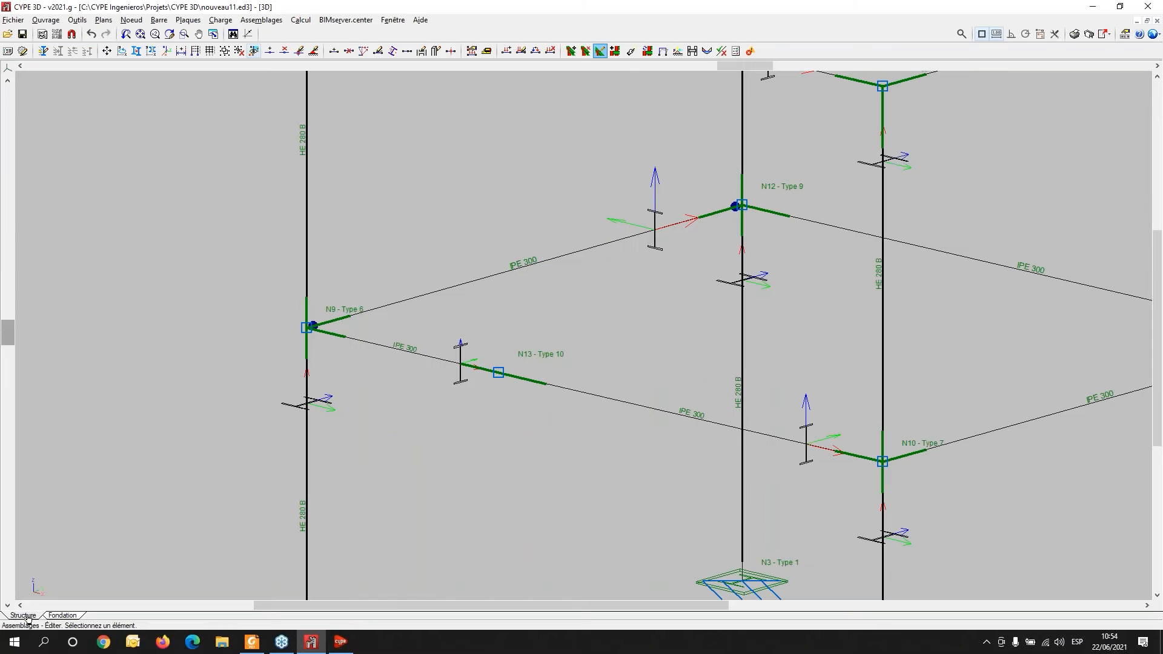
pyautogui.scroll(-5, 679, 274)
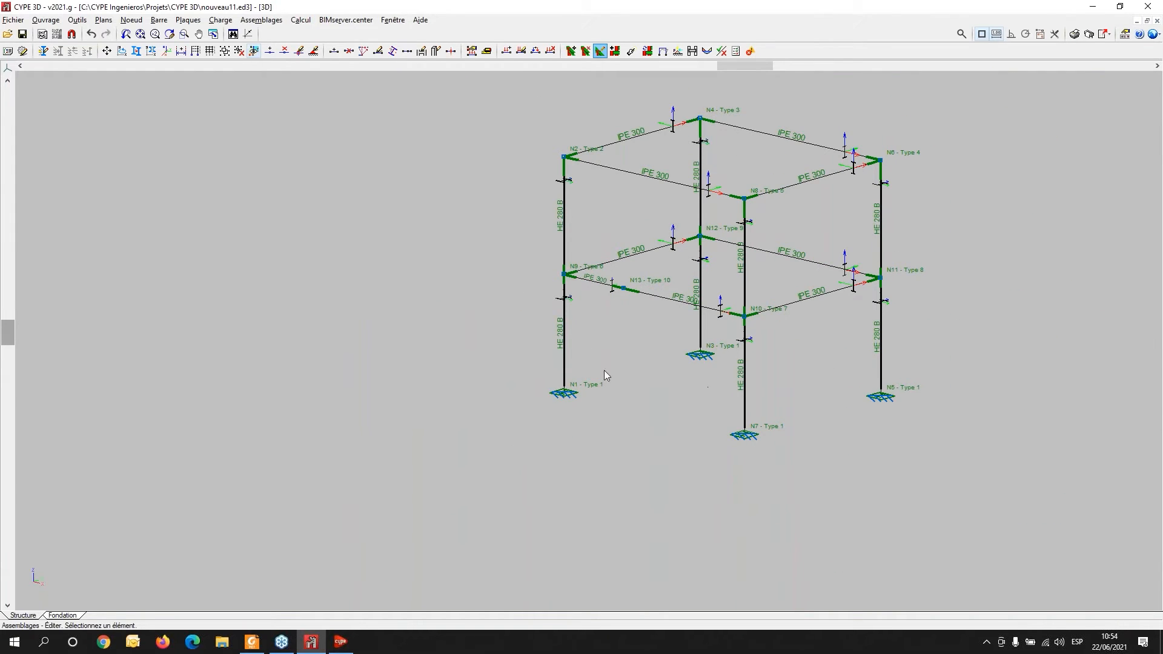
pyautogui.moveTo(625, 410); pyautogui.dragTo(481, 460, button='middle')
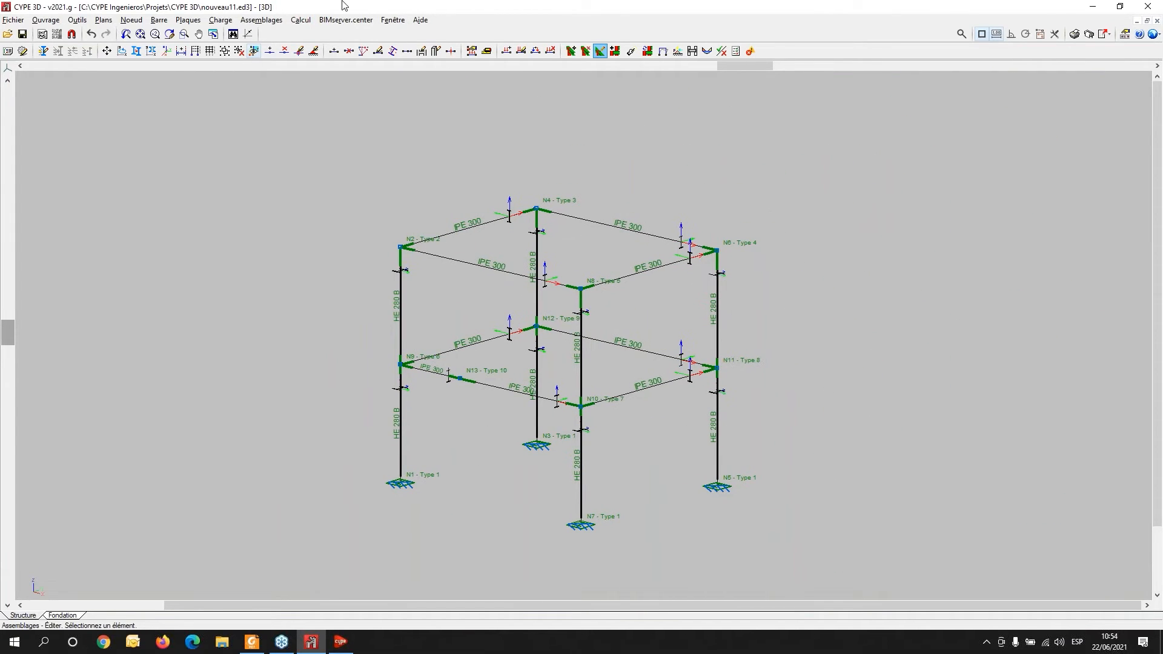
# - Generate the project summary report (Récapitulatifs), accepting the incidents notice and the default chapter selection
pyautogui.click(304, 22)
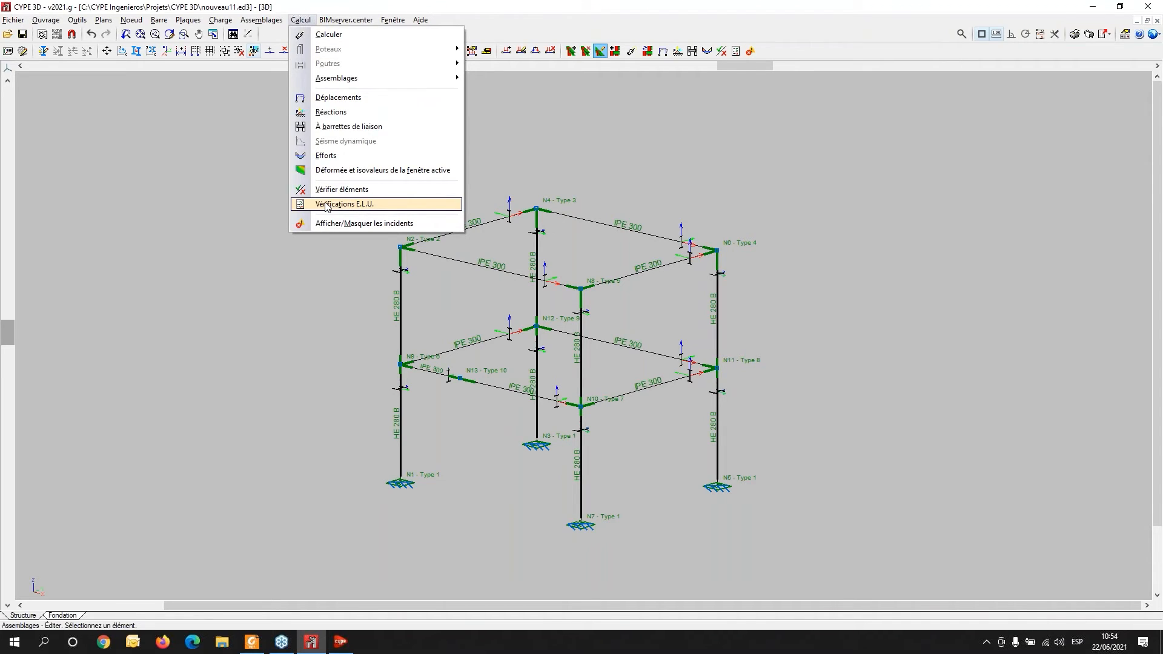
pyautogui.click(345, 20)
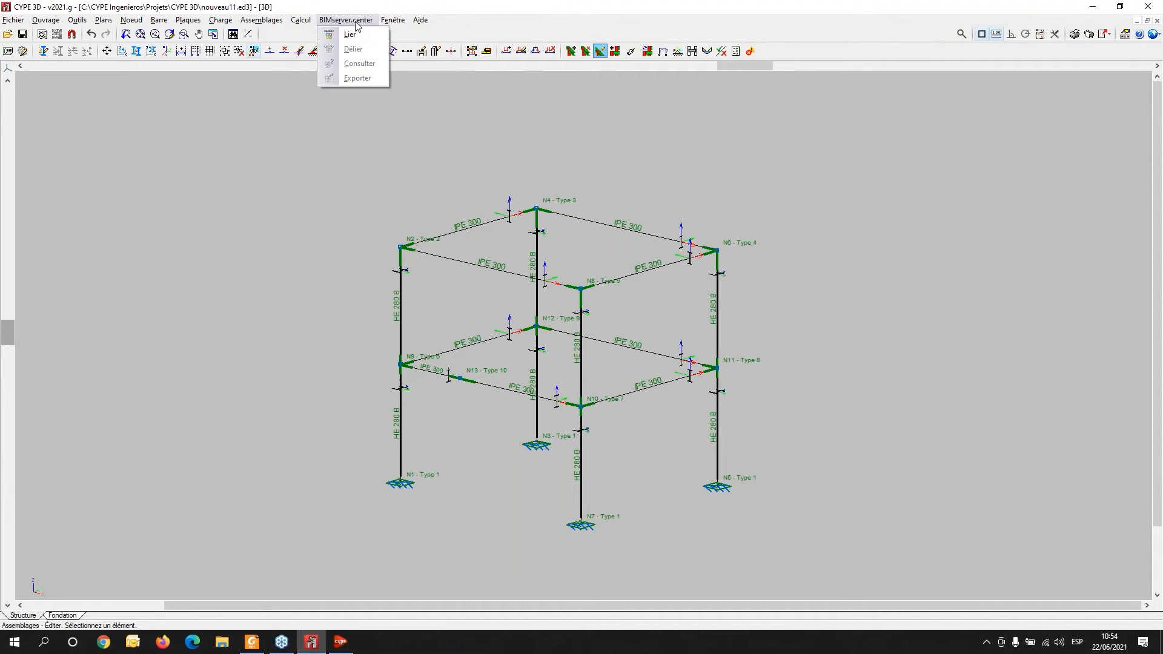
pyautogui.click(1074, 36)
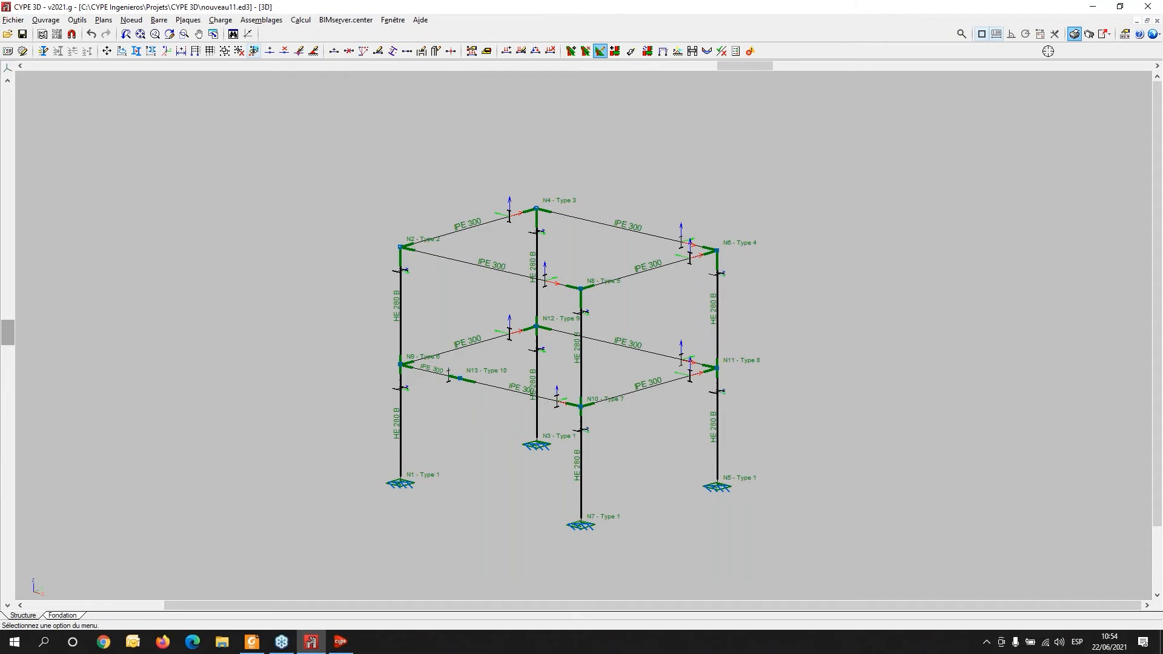
pyautogui.click(1088, 34)
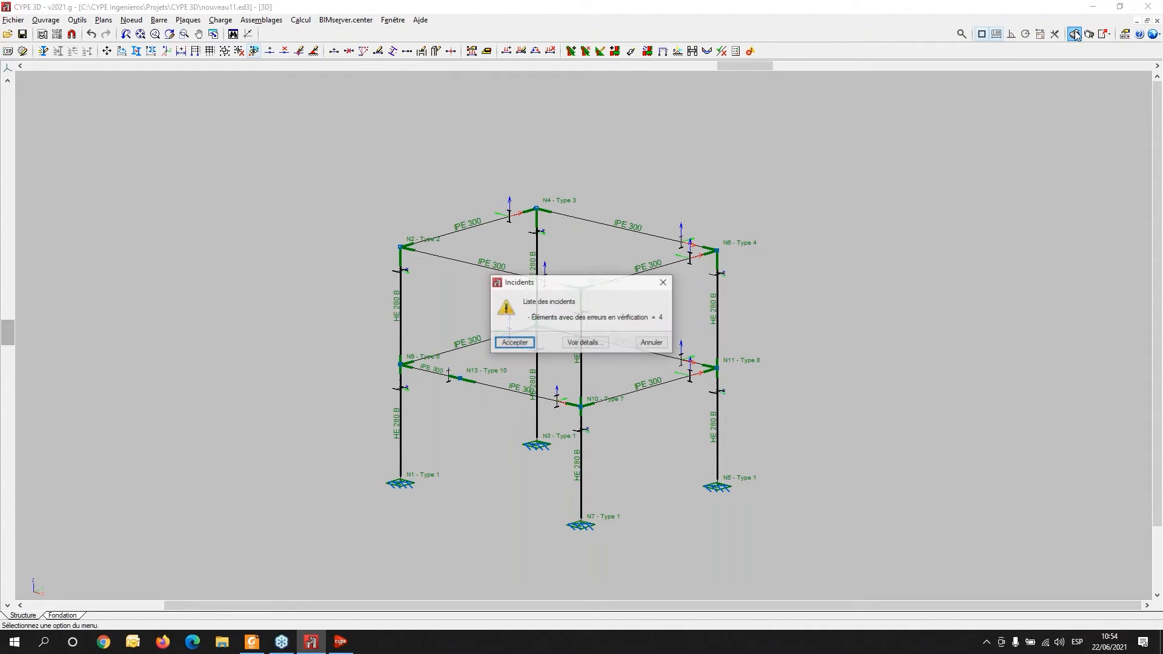
pyautogui.click(512, 343)
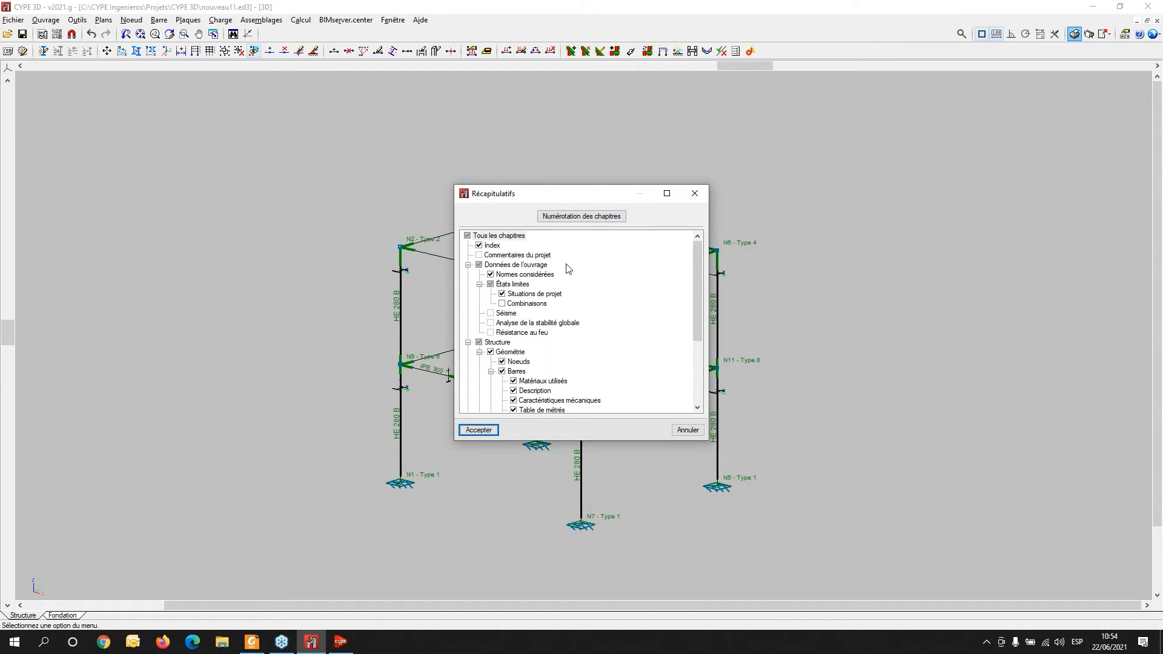
pyautogui.click(477, 430)
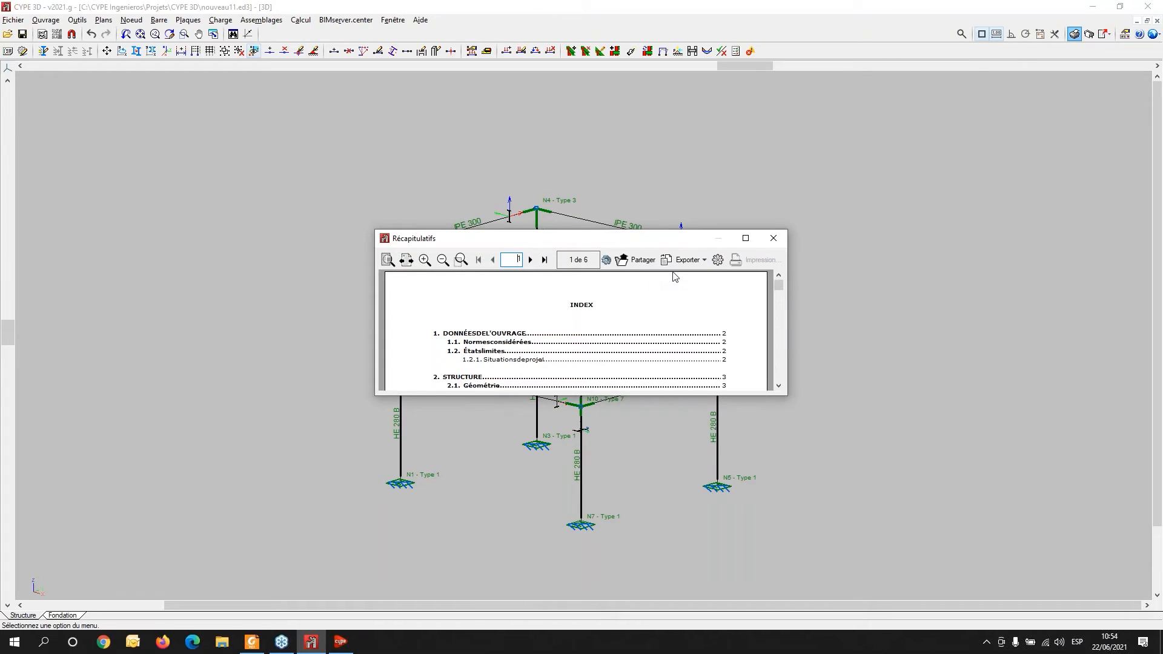
# - Maximize the summary report window and scroll through the project data and node tables
pyautogui.click(746, 238)
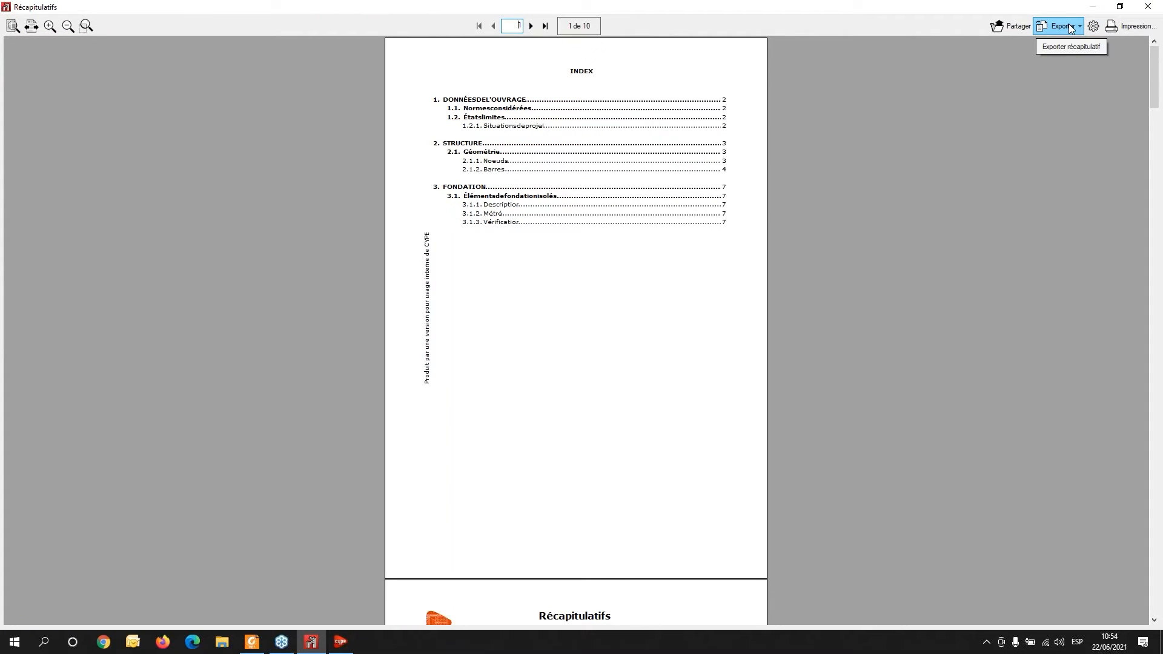
pyautogui.scroll(-7, 536, 381)
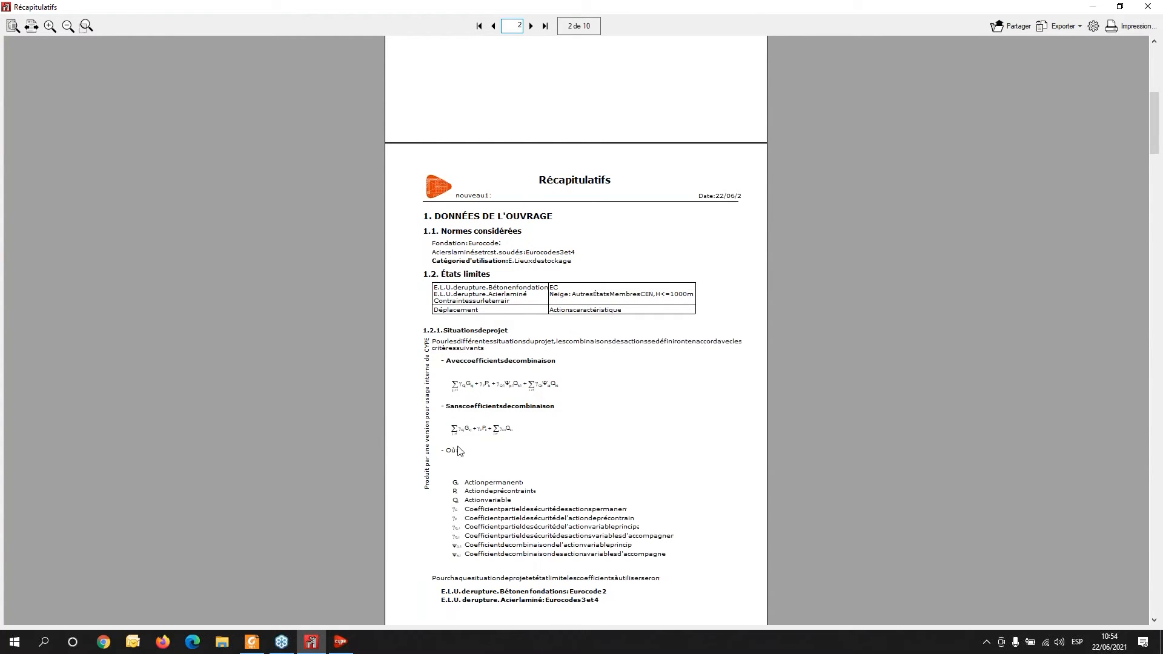
pyautogui.scroll(-7, 458, 451)
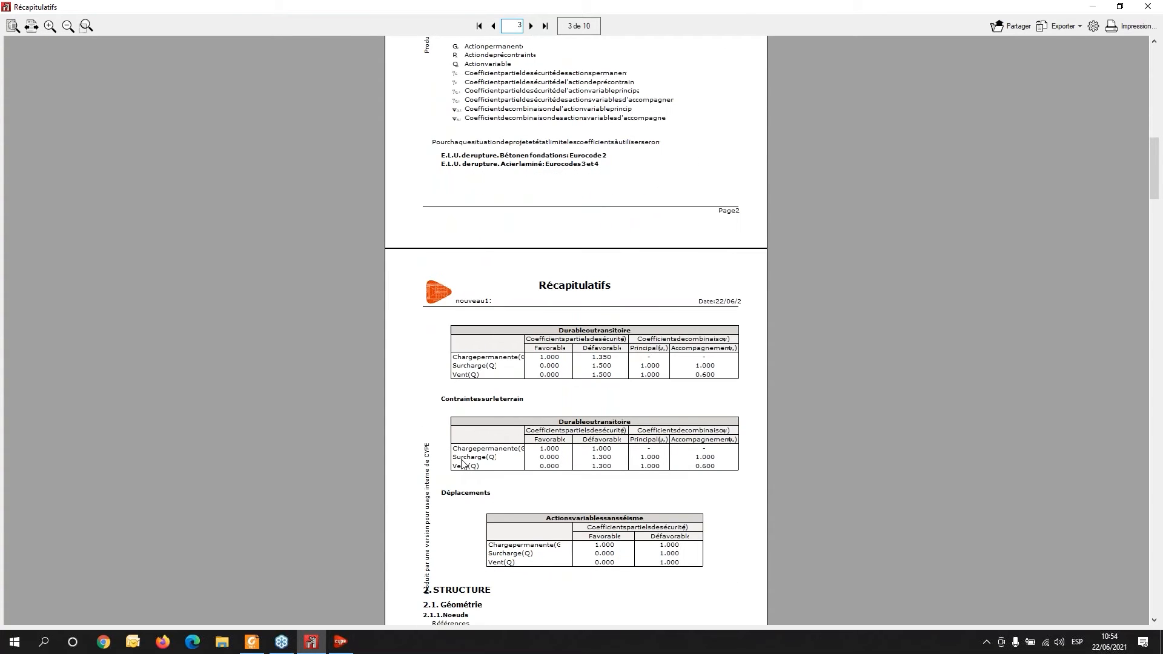
pyautogui.scroll(-7, 463, 463)
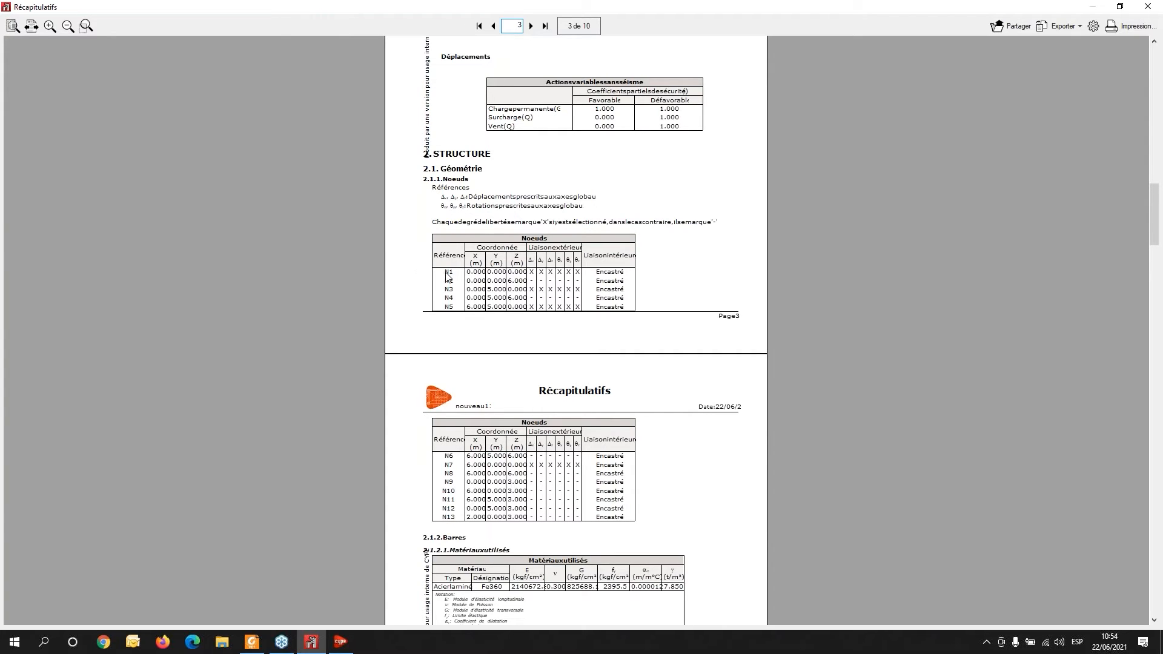
pyautogui.scroll(-2, 502, 360)
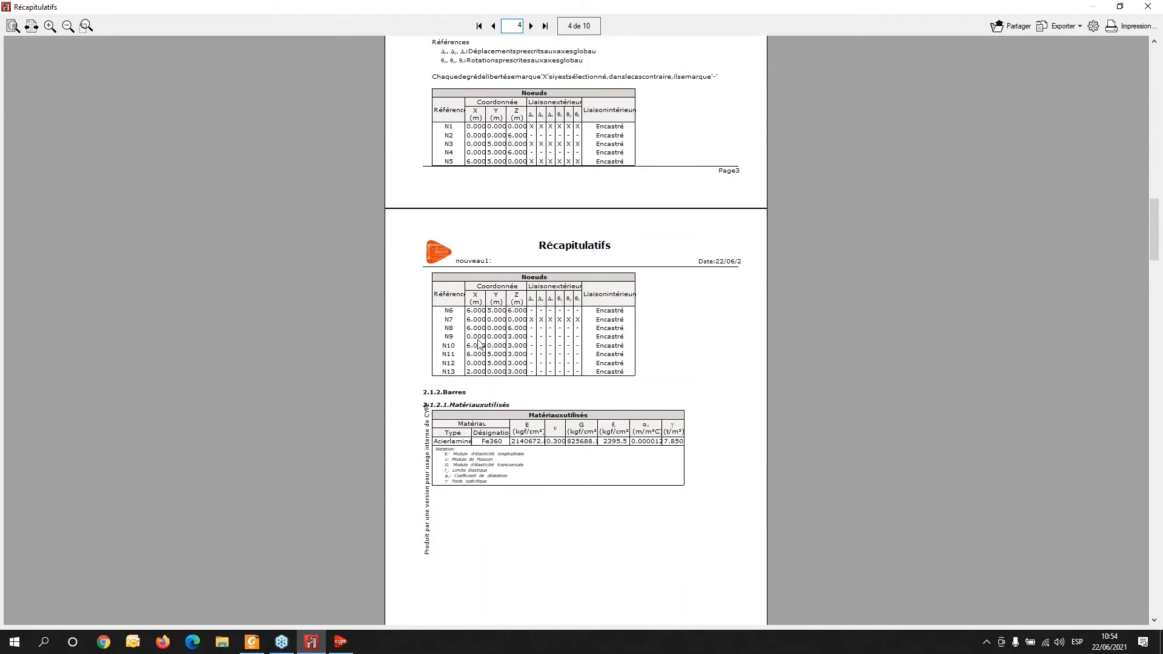
pyautogui.scroll(-1, 479, 342)
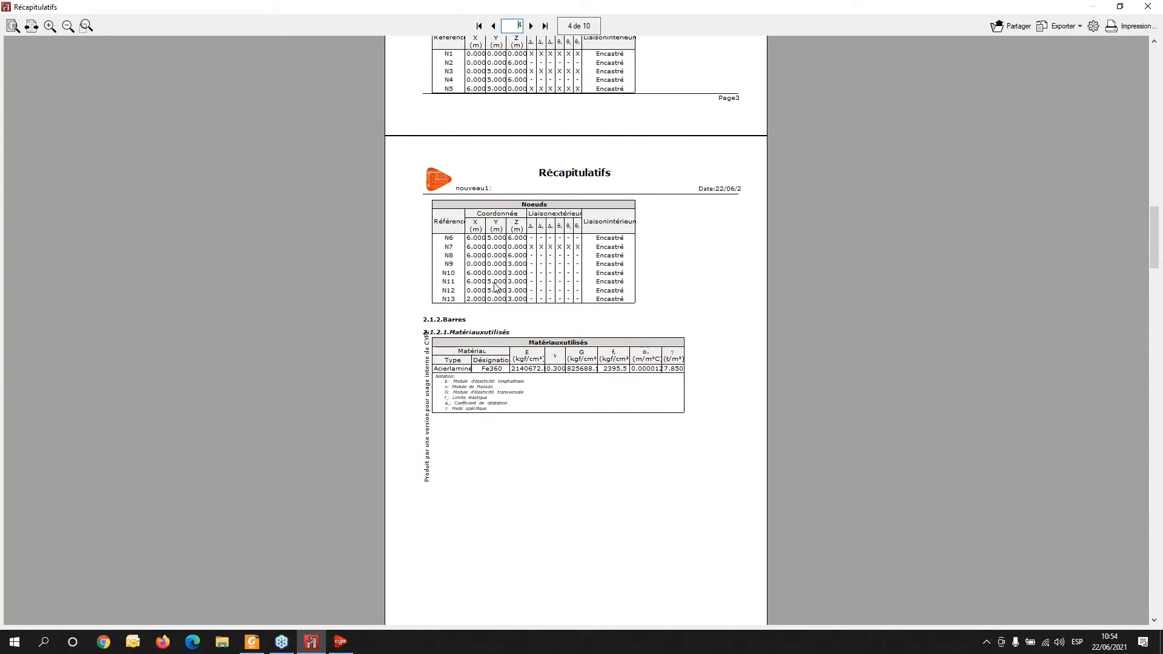
pyautogui.scroll(-1, 495, 300)
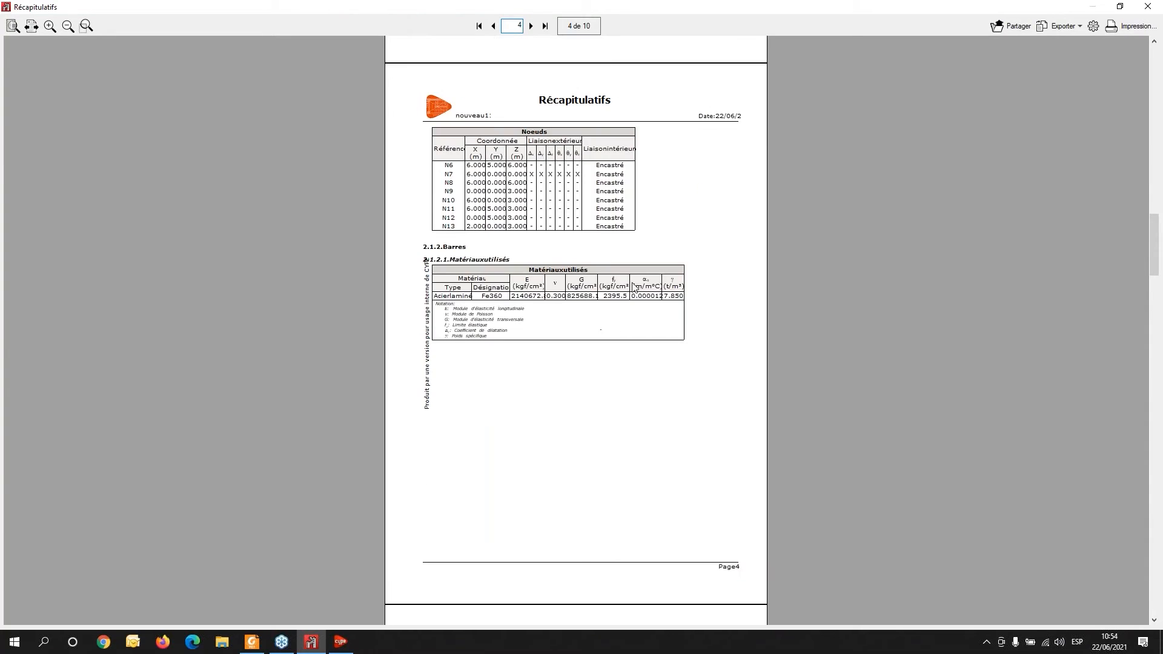
# - Scroll through the report's bar description, mechanical characteristics, quantity and foundation verification sections, then close the report
pyautogui.scroll(-5, 692, 380)
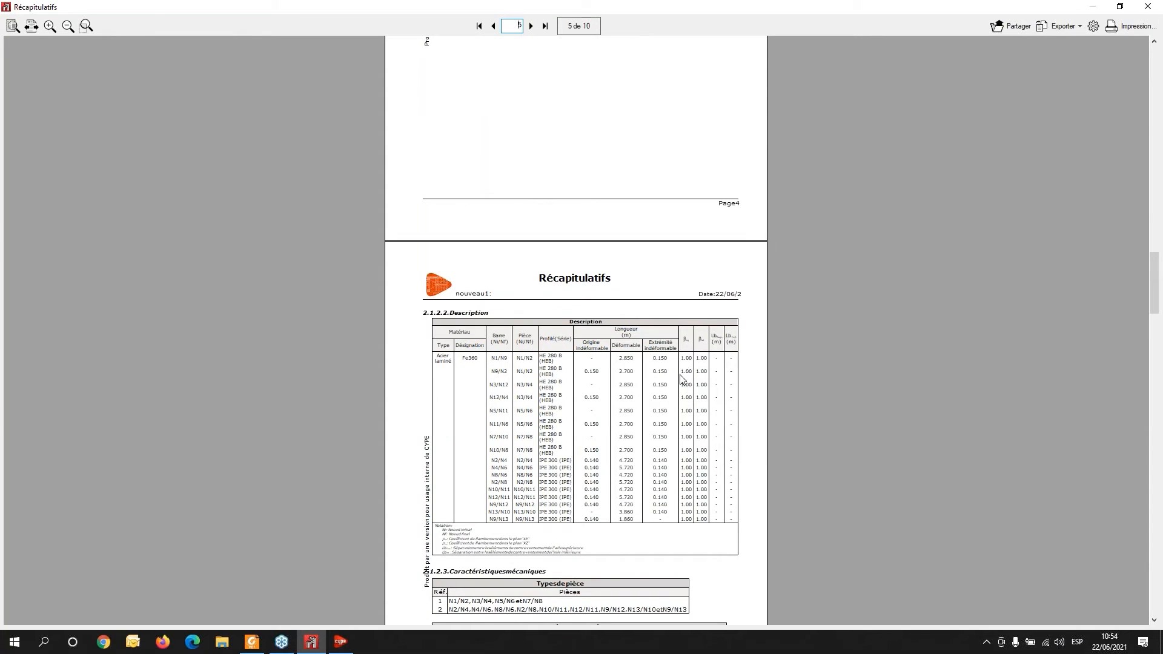
pyautogui.keyDown('ctrl'); pyautogui.scroll(3, 687, 369); pyautogui.keyUp('ctrl')
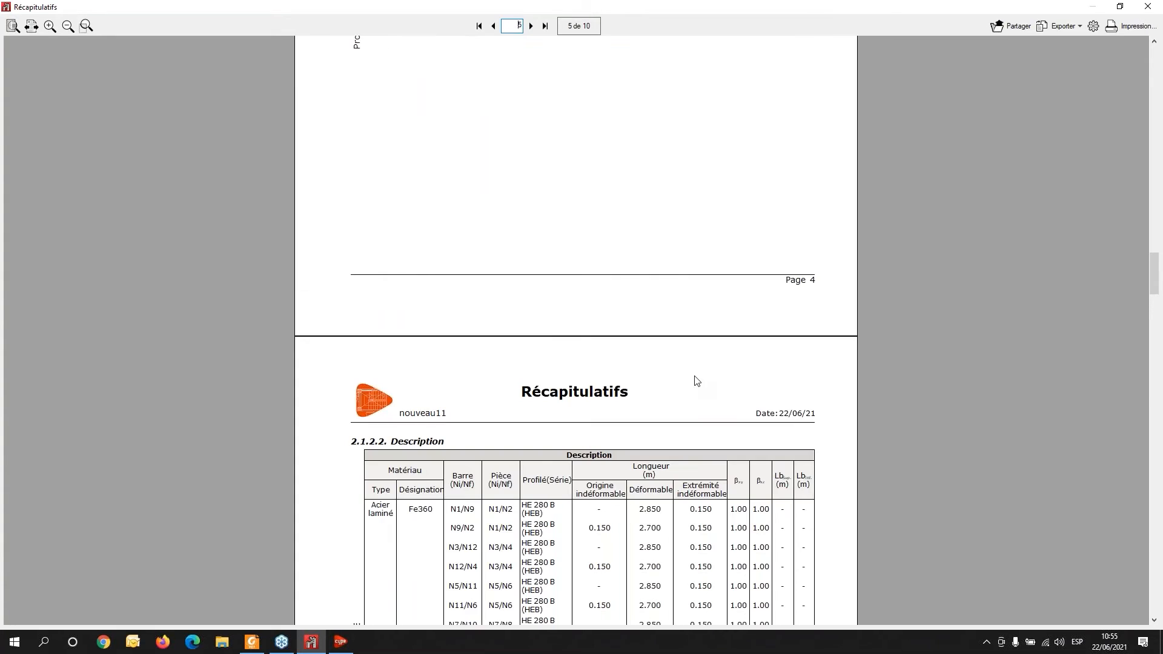
pyautogui.keyDown('ctrl'); pyautogui.scroll(1, 696, 376); pyautogui.keyUp('ctrl')
pyautogui.scroll(-5, 694, 373)
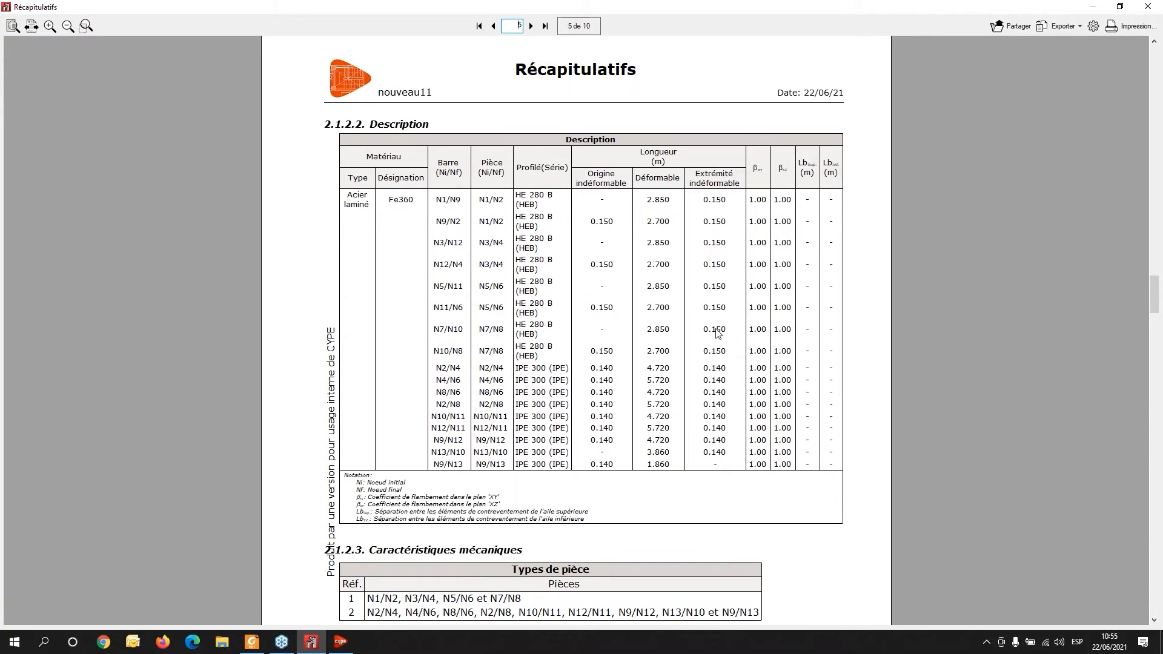
pyautogui.scroll(-5, 816, 213)
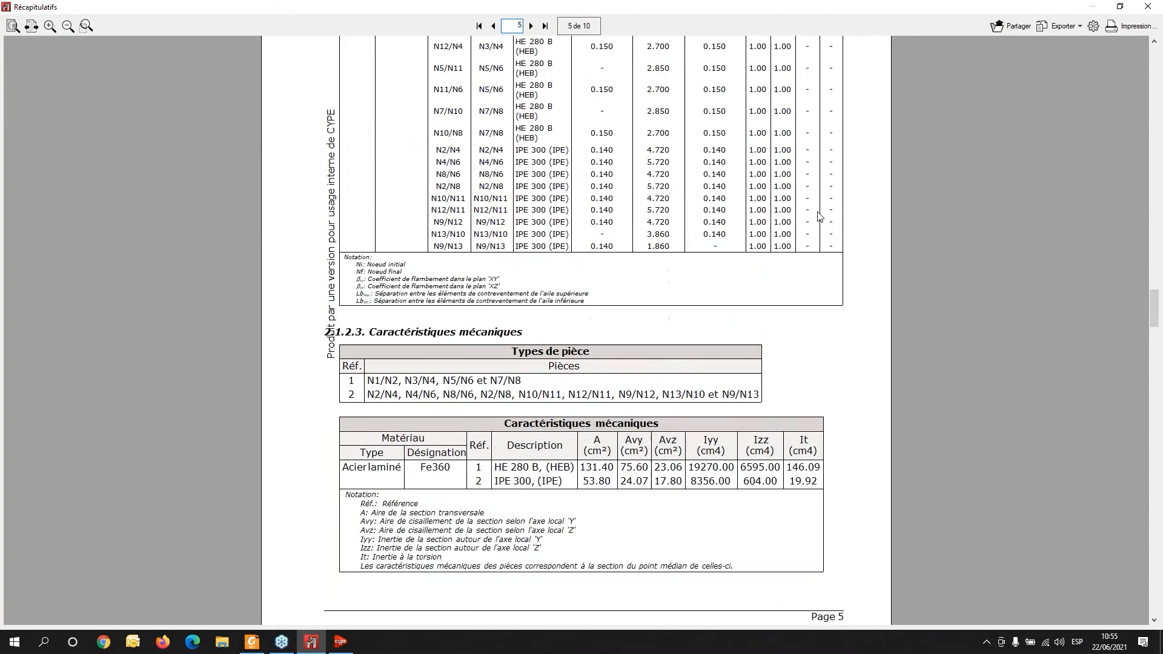
pyautogui.scroll(-8, 812, 206)
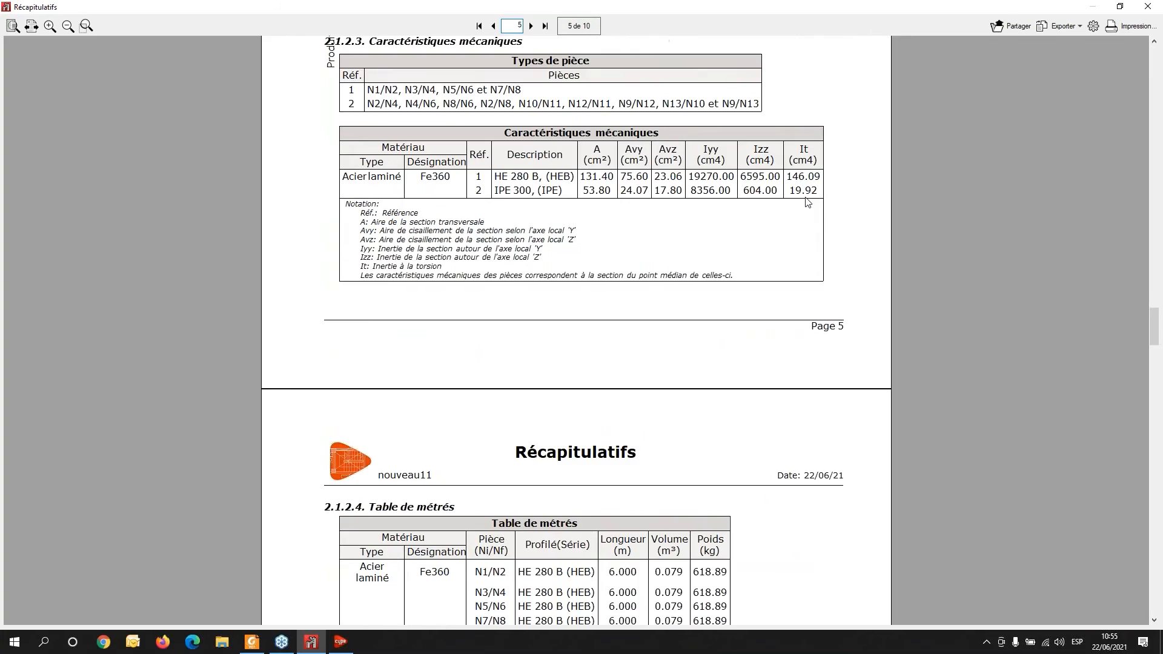
pyautogui.scroll(-4, 797, 182)
pyautogui.scroll(-1, 798, 181)
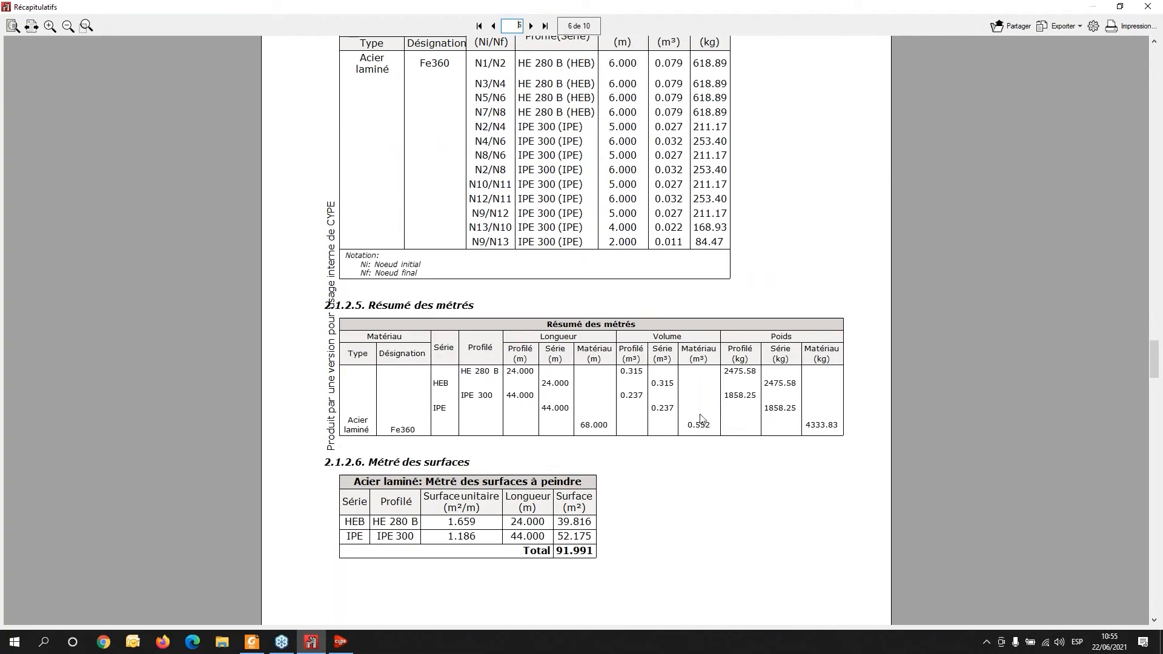
pyautogui.scroll(-3, 643, 488)
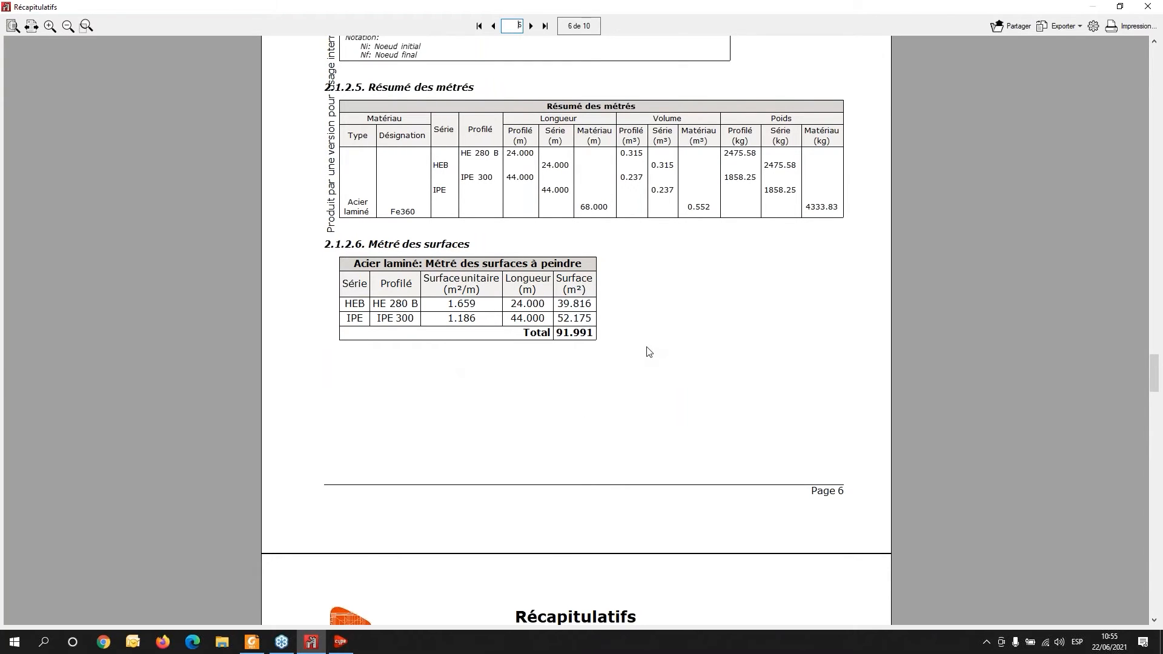
pyautogui.scroll(-9, 649, 351)
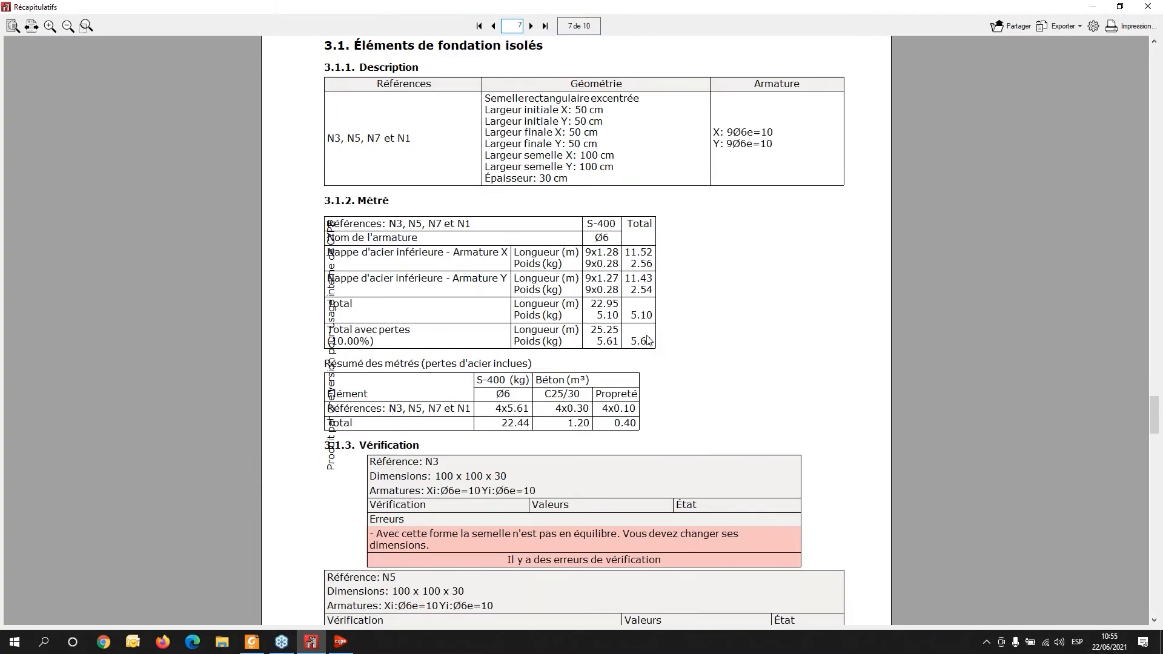
pyautogui.scroll(-7, 647, 340)
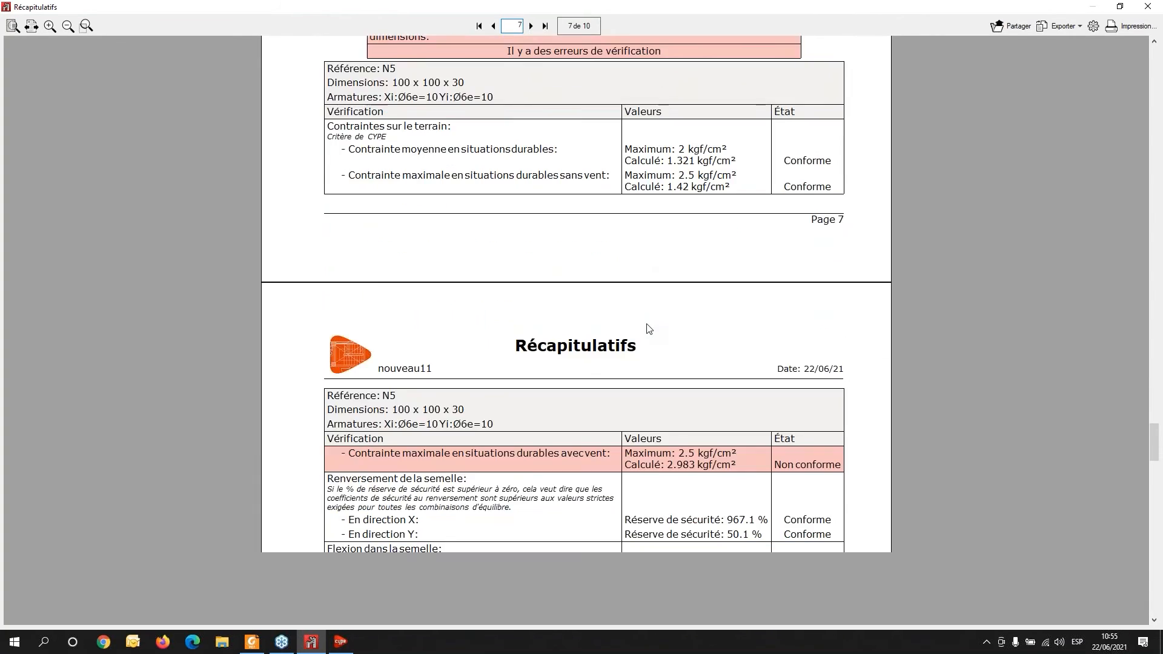
pyautogui.scroll(-9, 649, 328)
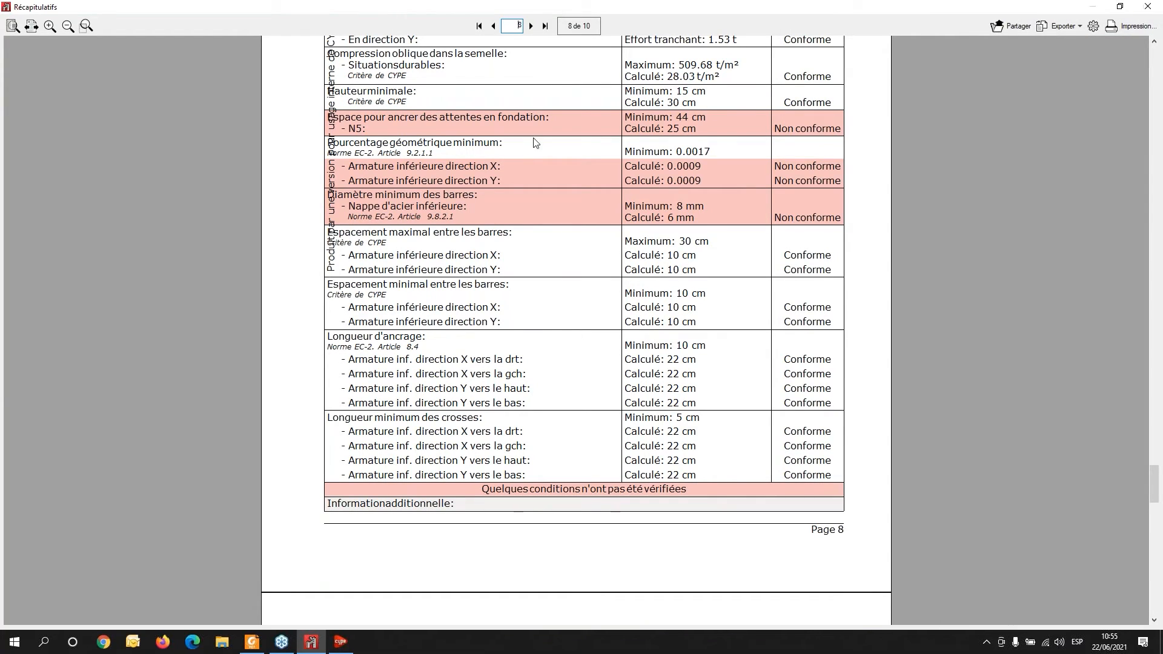
pyautogui.click(1146, 7)
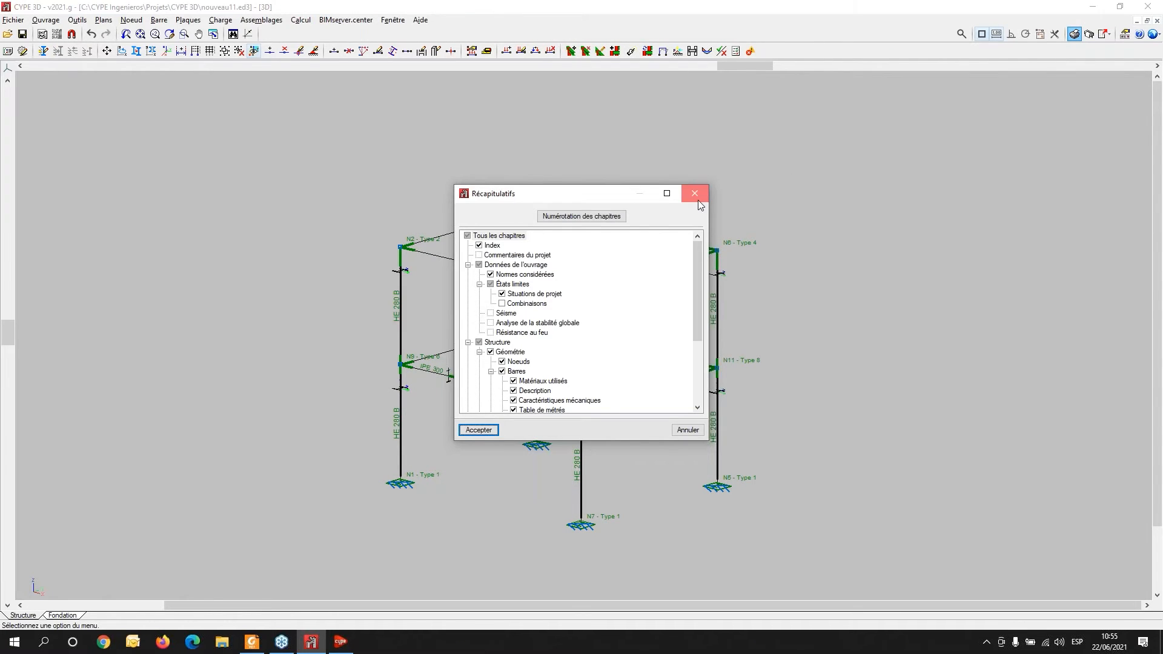
pyautogui.click(697, 197)
# - Size the foundation footings using complete quick dimensioning of the foundation elements
pyautogui.click(63, 616)
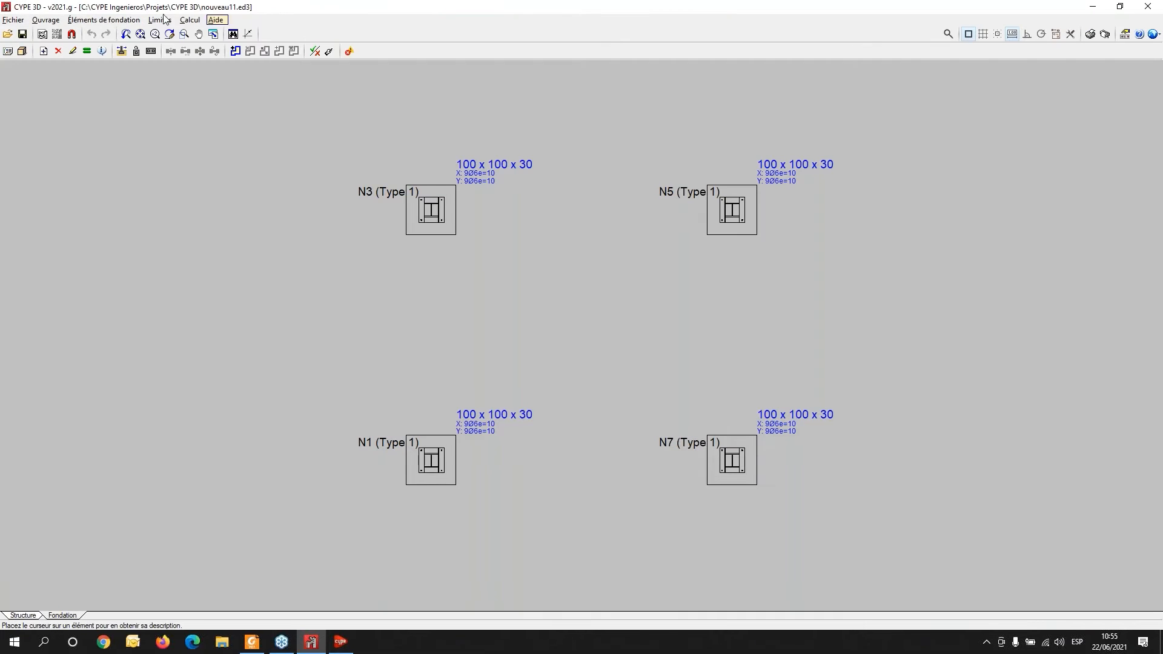
pyautogui.click(189, 20)
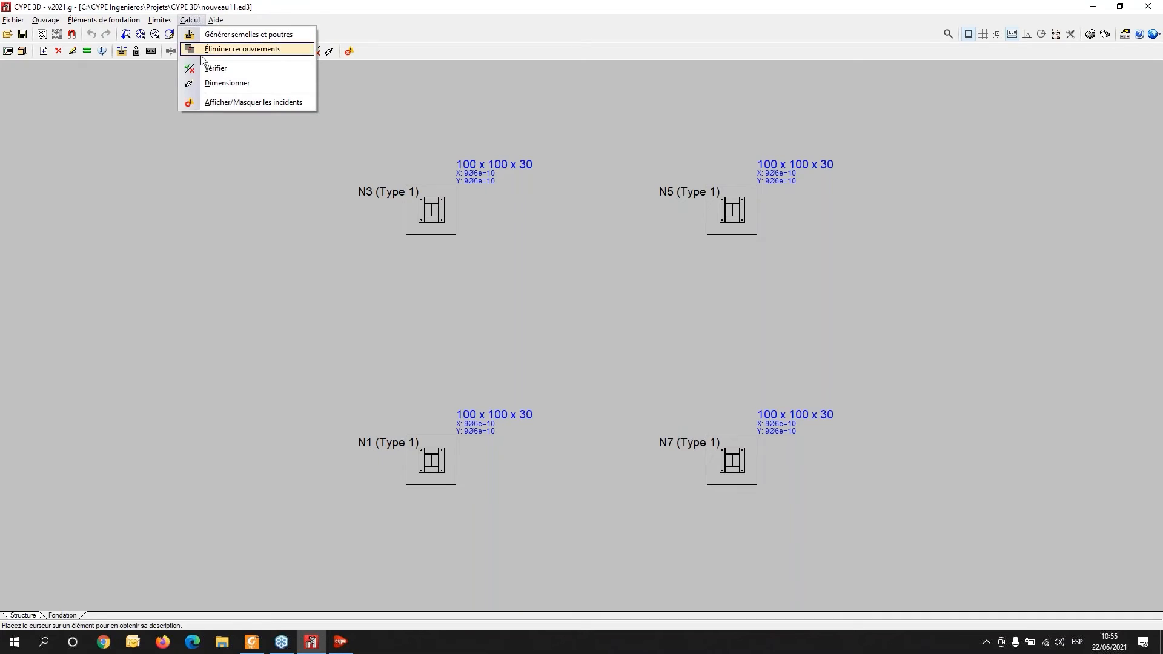
pyautogui.click(218, 83)
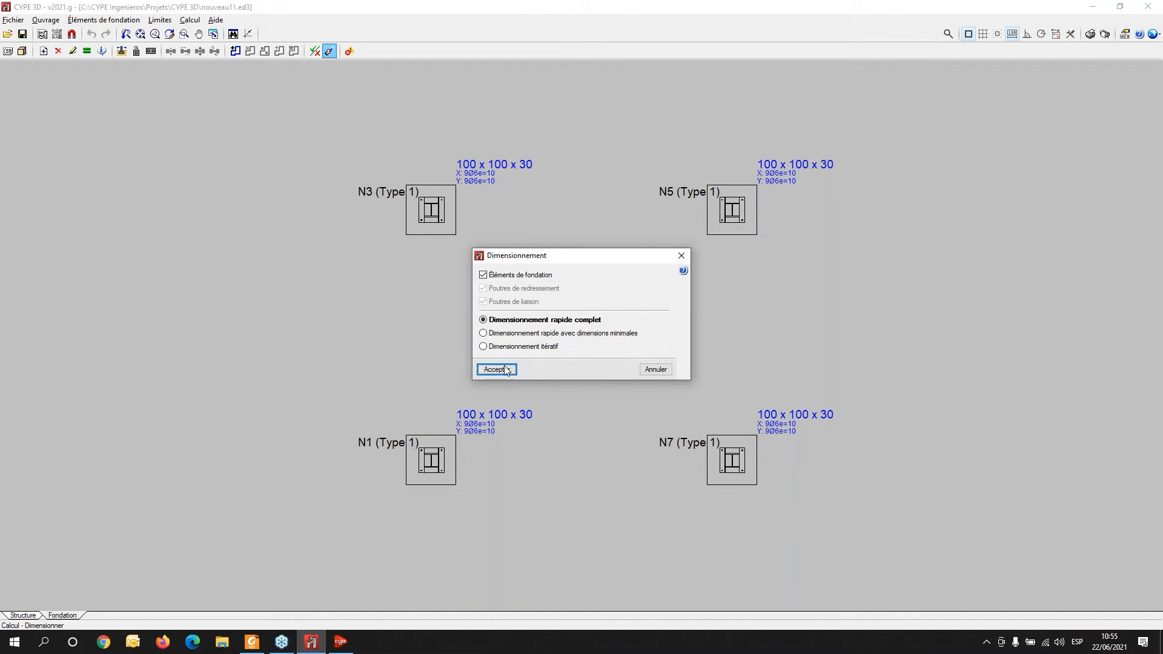
pyautogui.click(509, 367)
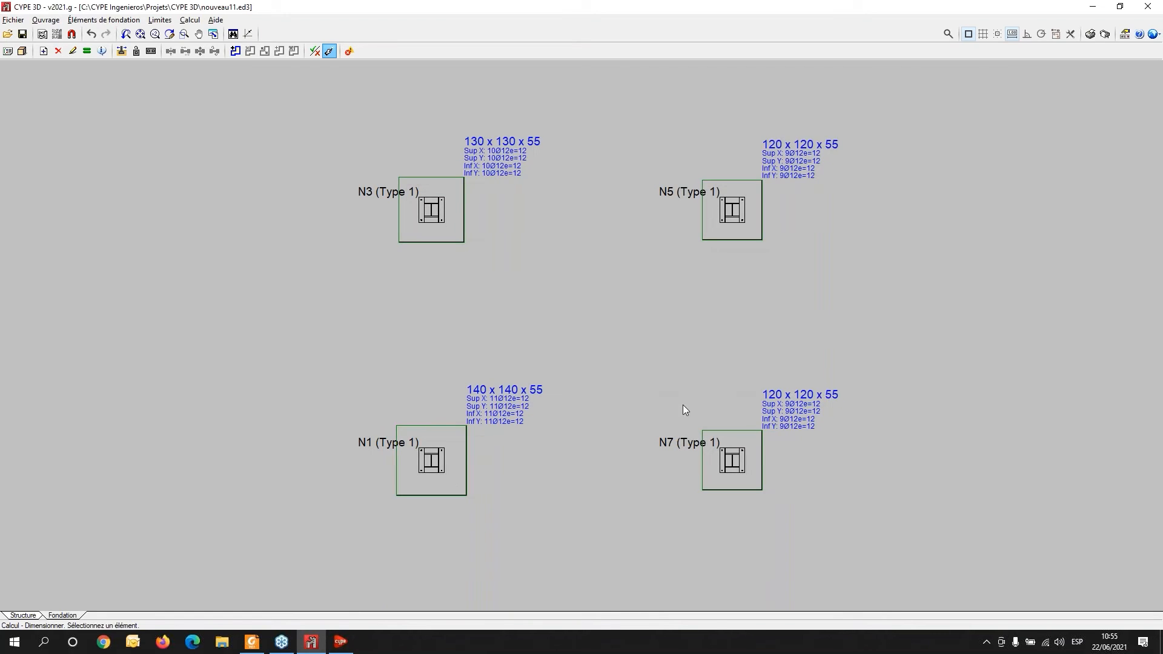
# - Regenerate the summary report with the default chapters and scroll through it to the updated footing checks
pyautogui.click(23, 615)
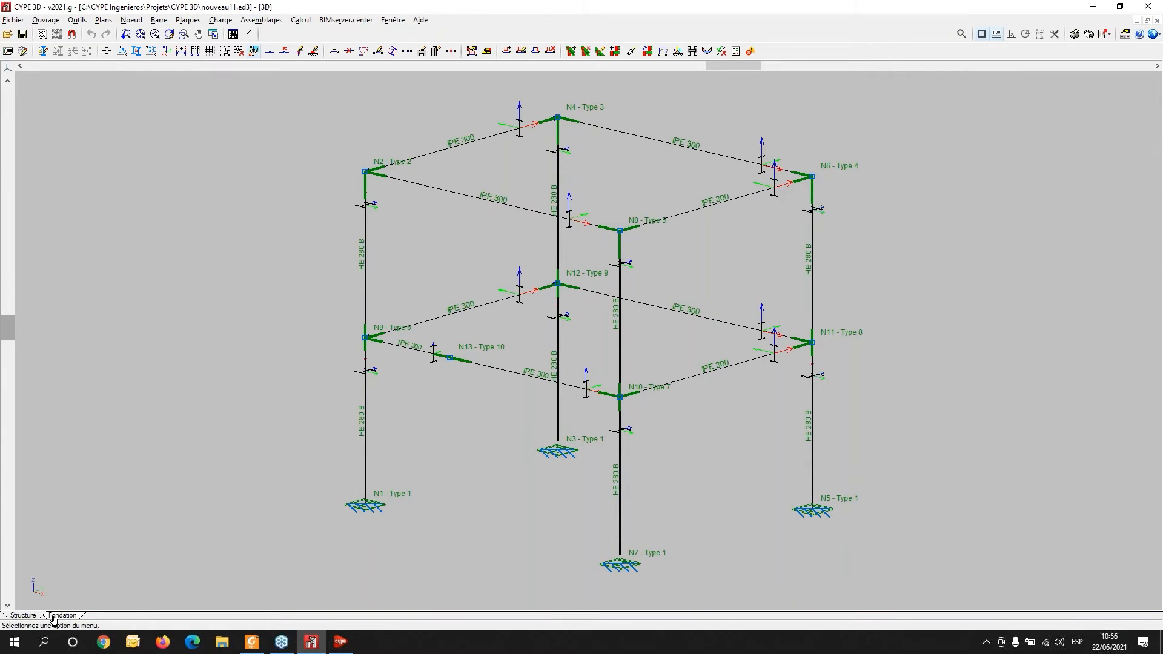
pyautogui.click(1074, 34)
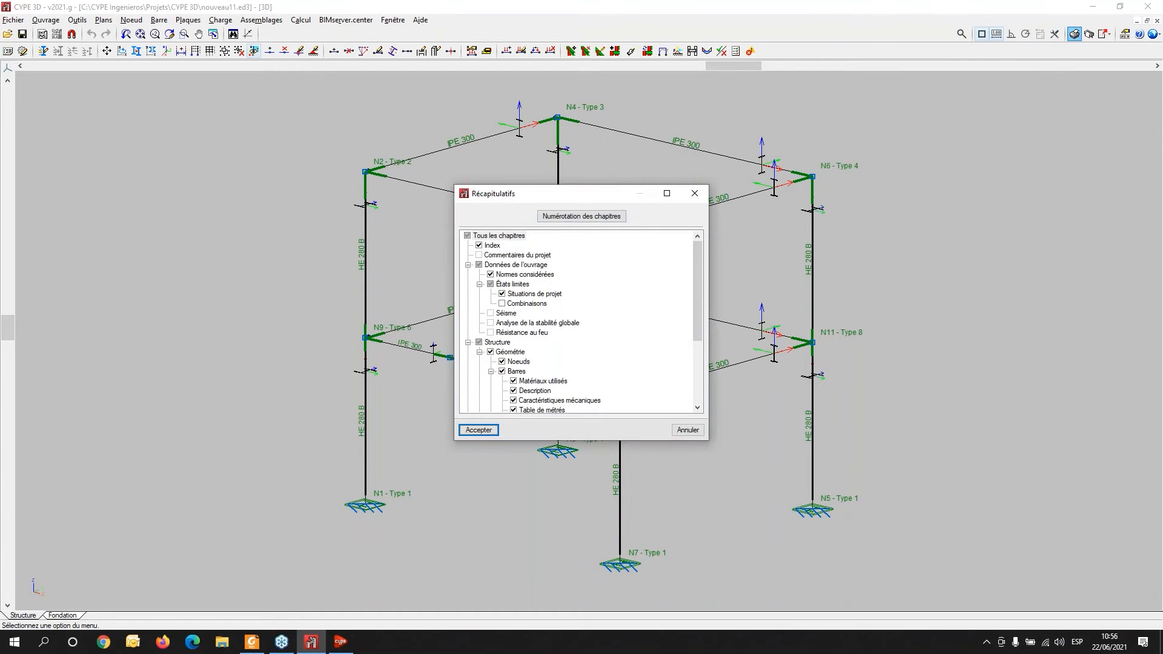
pyautogui.click(478, 430)
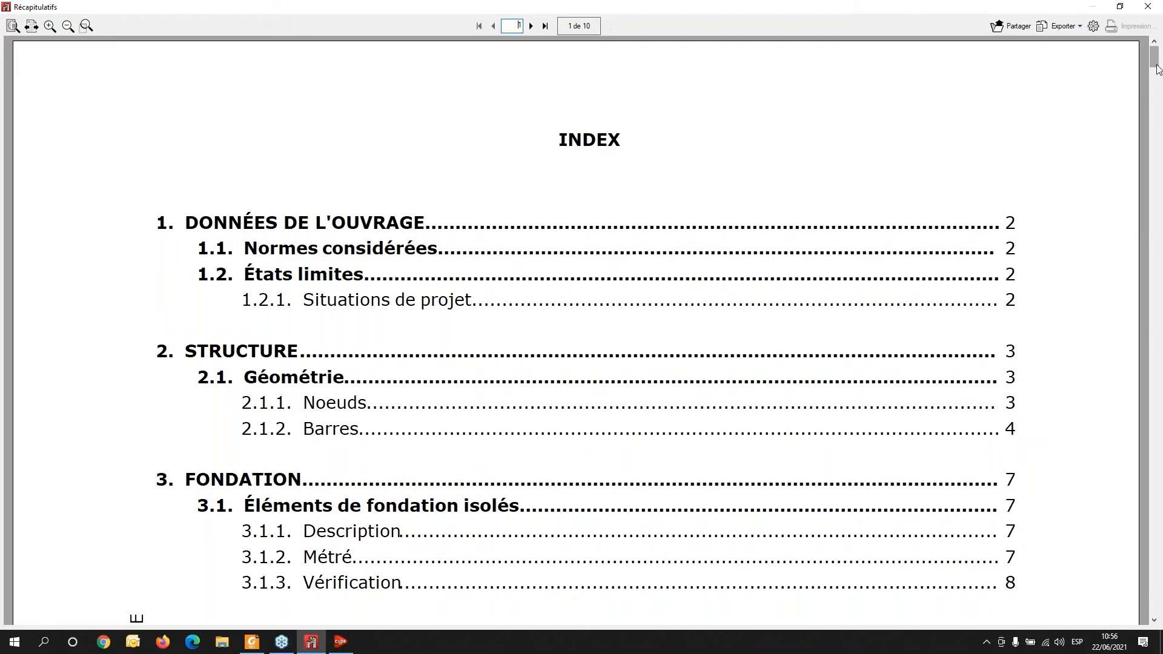
pyautogui.moveTo(1155, 59); pyautogui.dragTo(1155, 513)
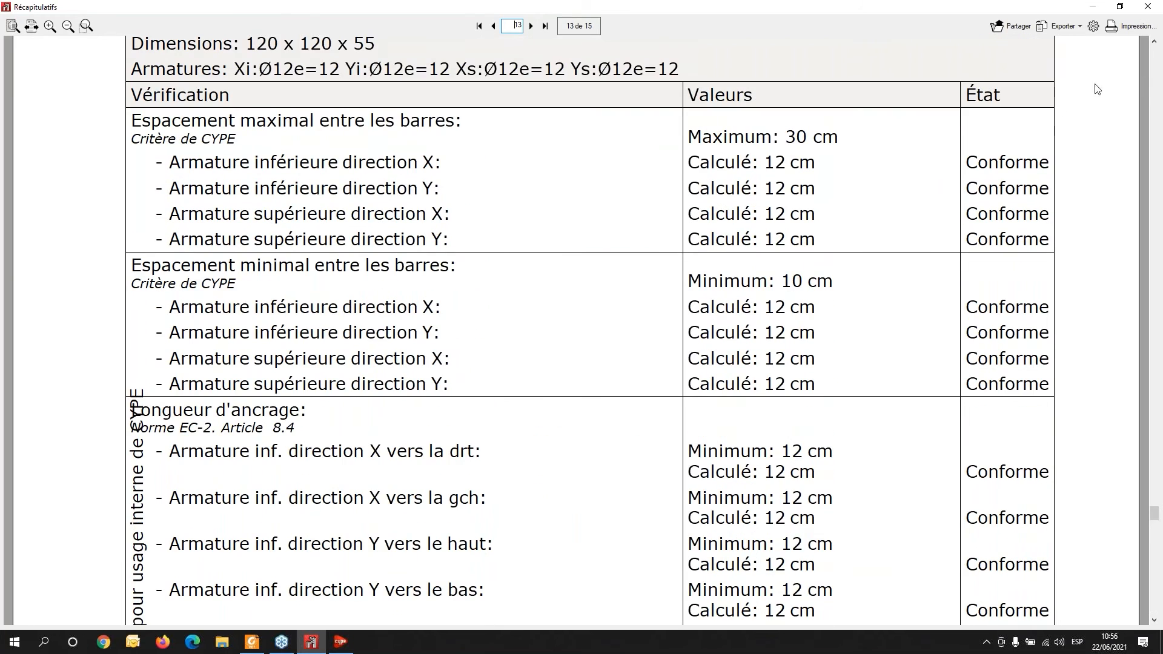
pyautogui.click(1144, 7)
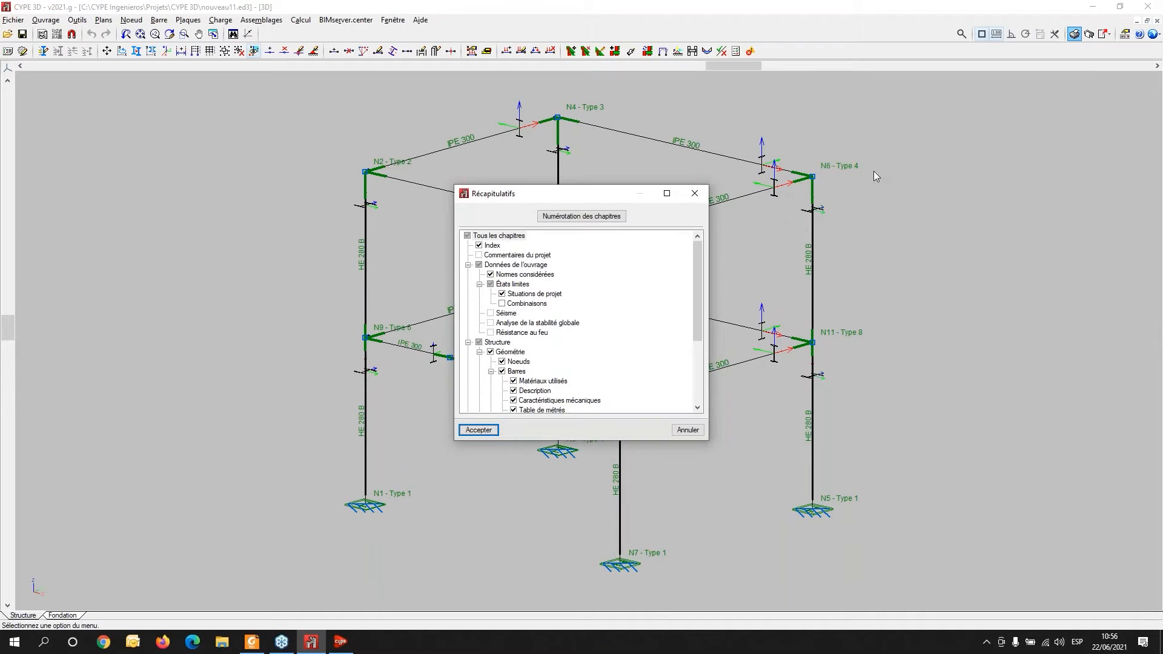
pyautogui.click(706, 198)
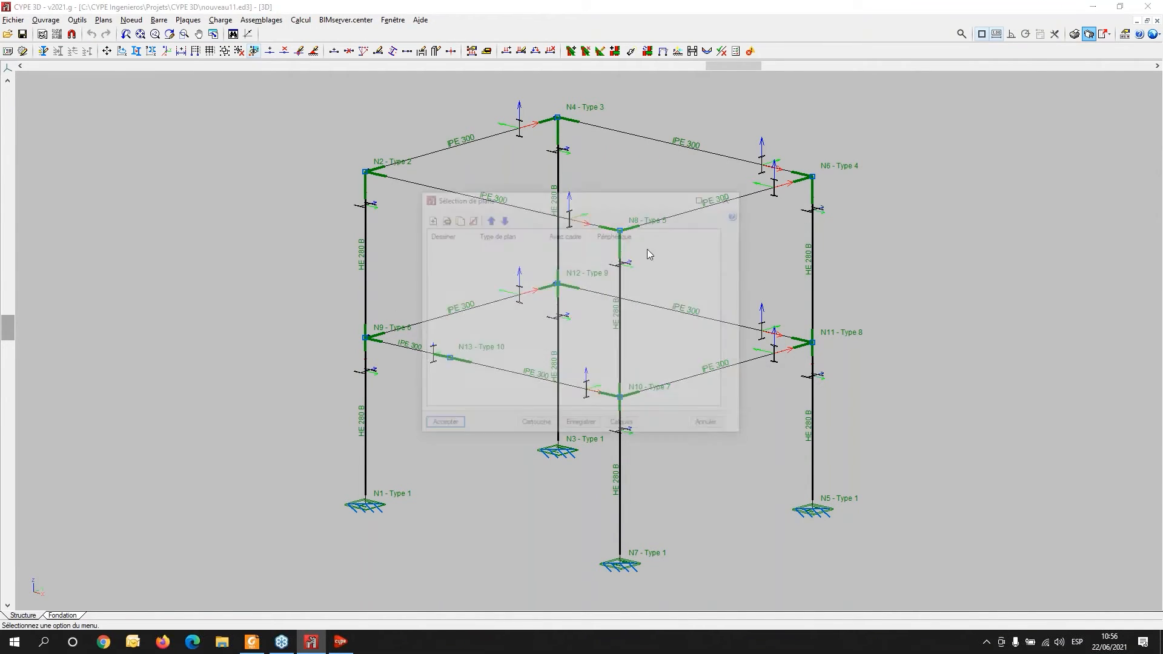
# - Add a Structure 3D drawing to the plan selection list
pyautogui.click(428, 219)
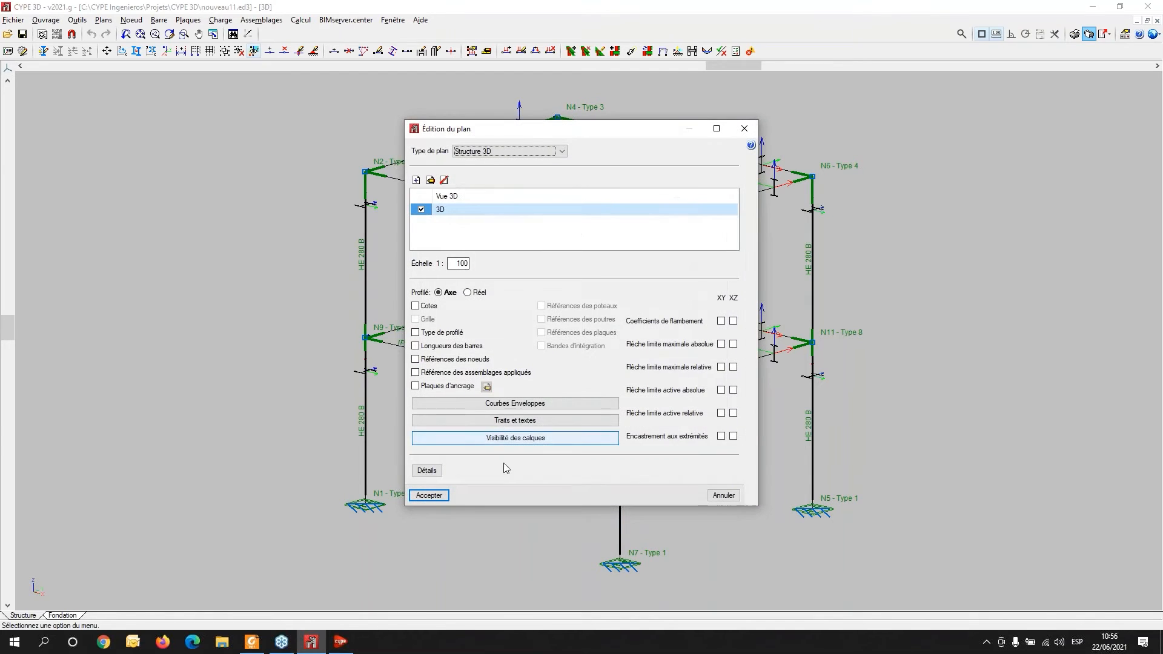
pyautogui.click(562, 151)
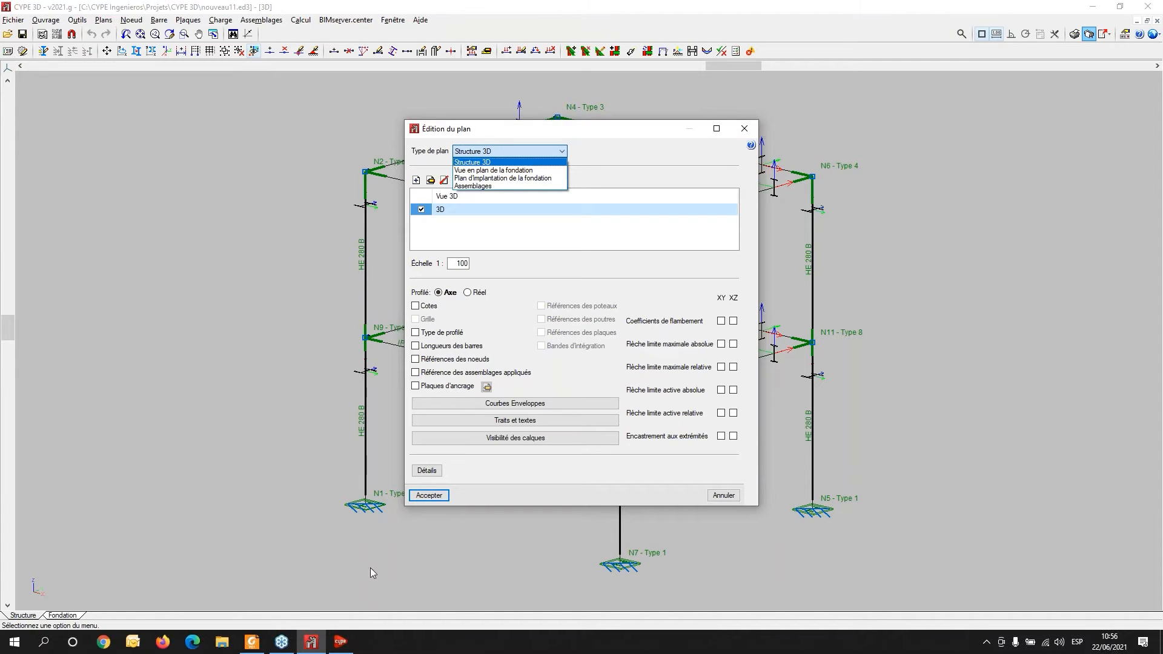
pyautogui.click(434, 501)
pyautogui.click(429, 496)
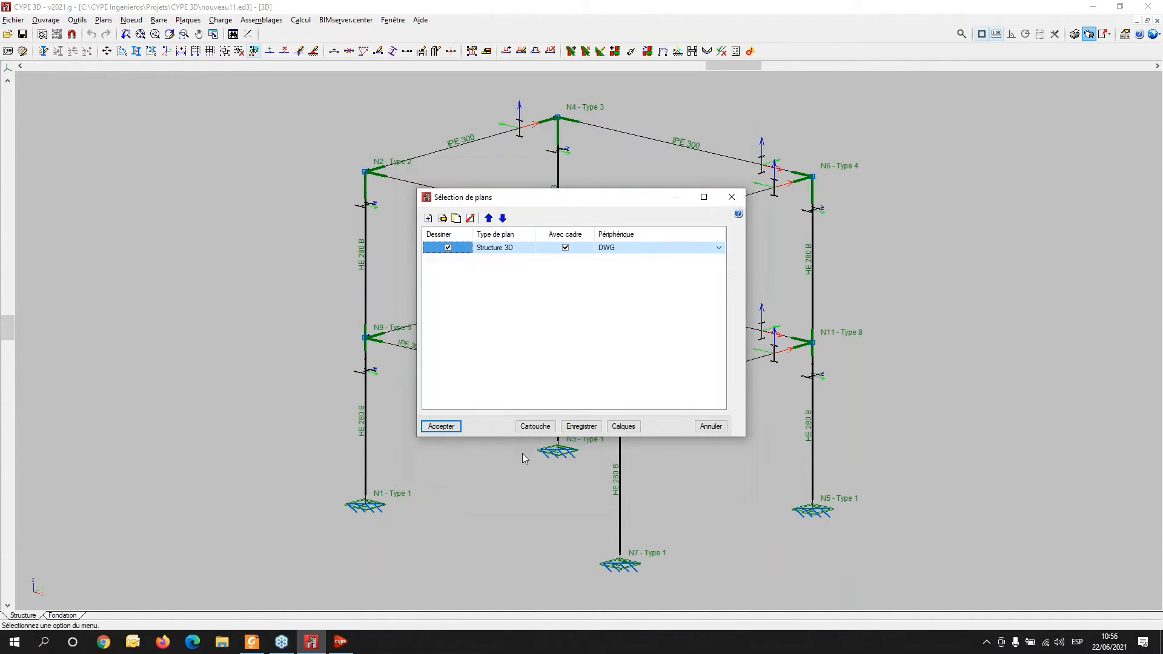
# - Add an Assemblages drawing to the plan selection list
pyautogui.click(428, 218)
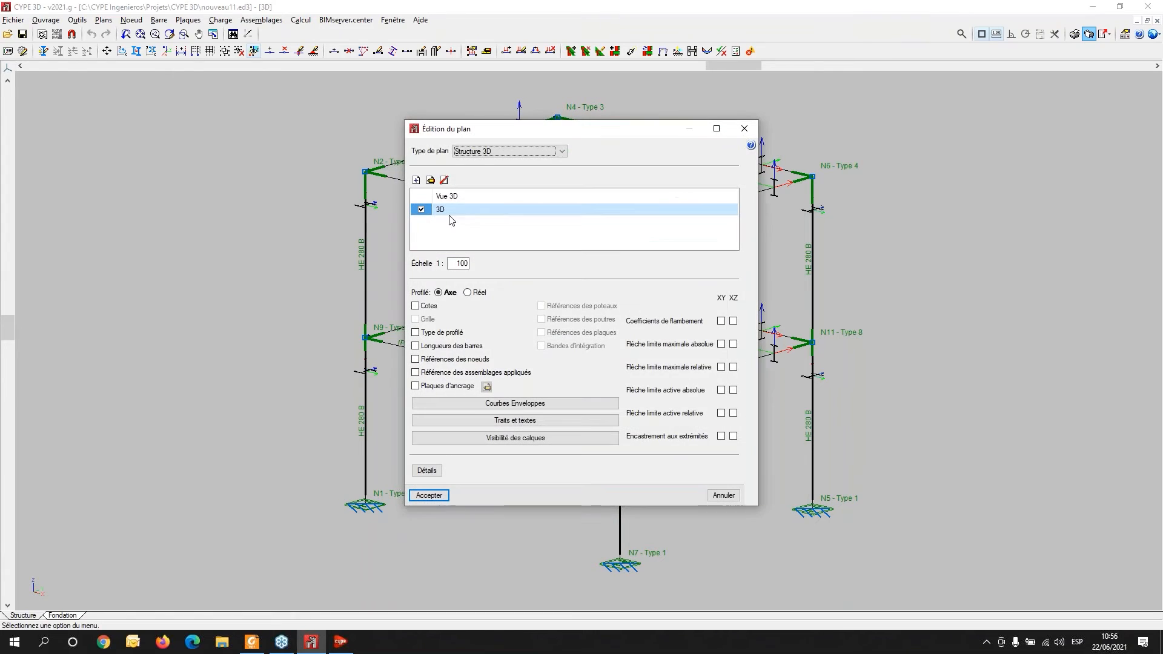
pyautogui.click(484, 154)
pyautogui.click(488, 189)
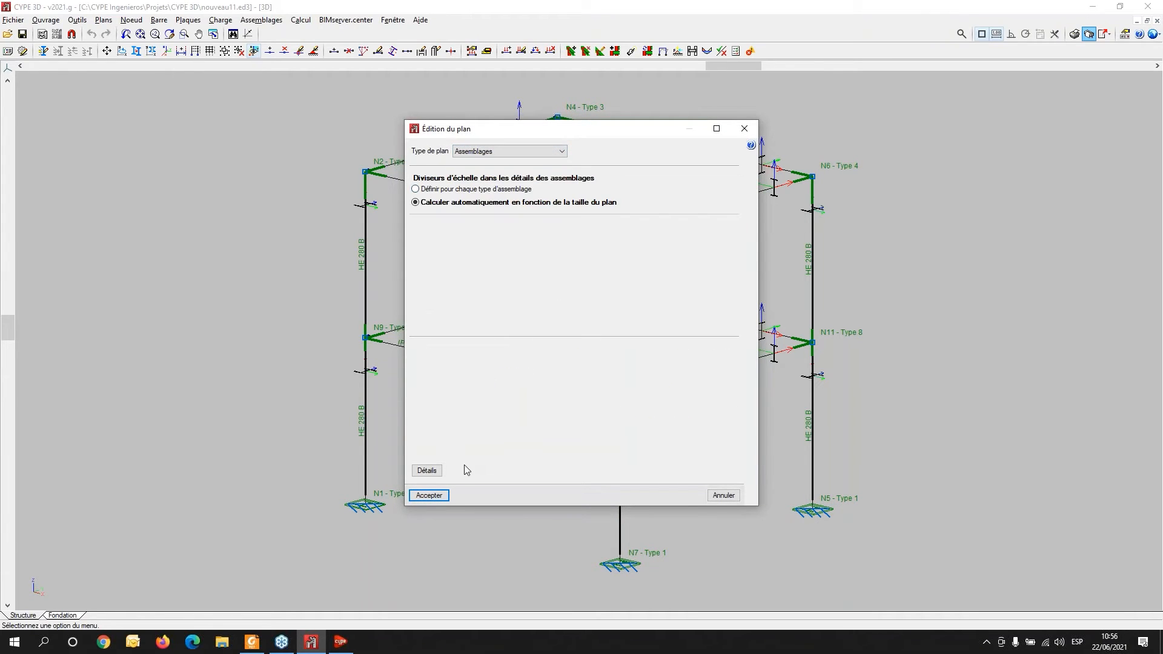
pyautogui.click(434, 502)
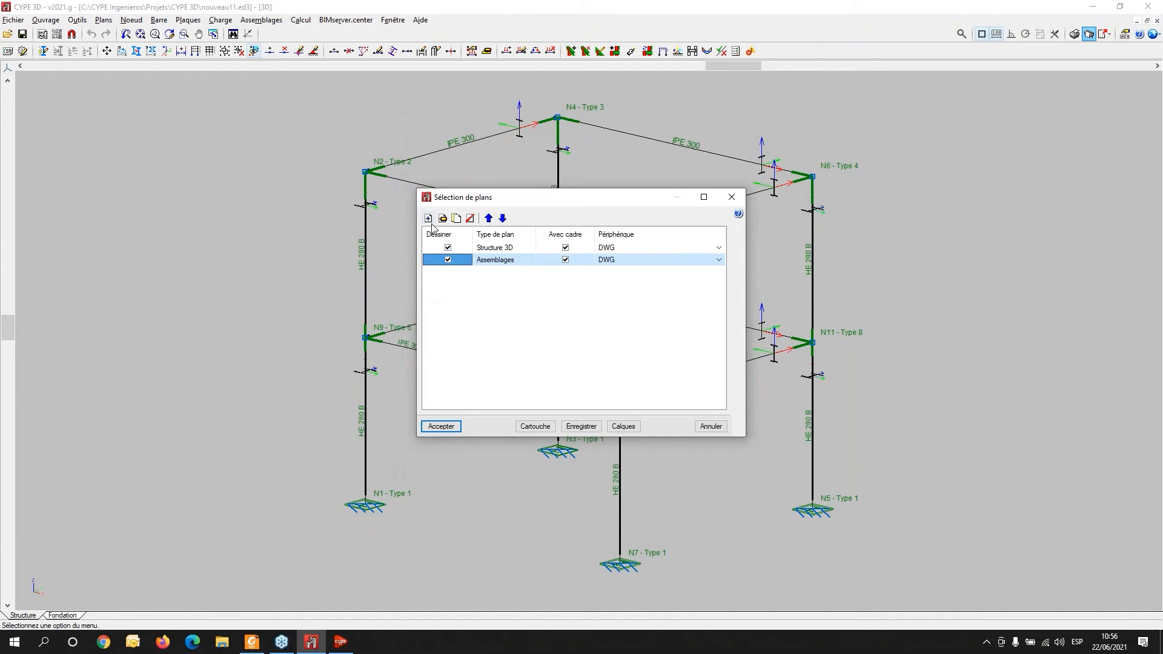
# - Add a Plan d'implantation de la fondation drawing to the plan selection list
pyautogui.click(428, 220)
pyautogui.click(483, 152)
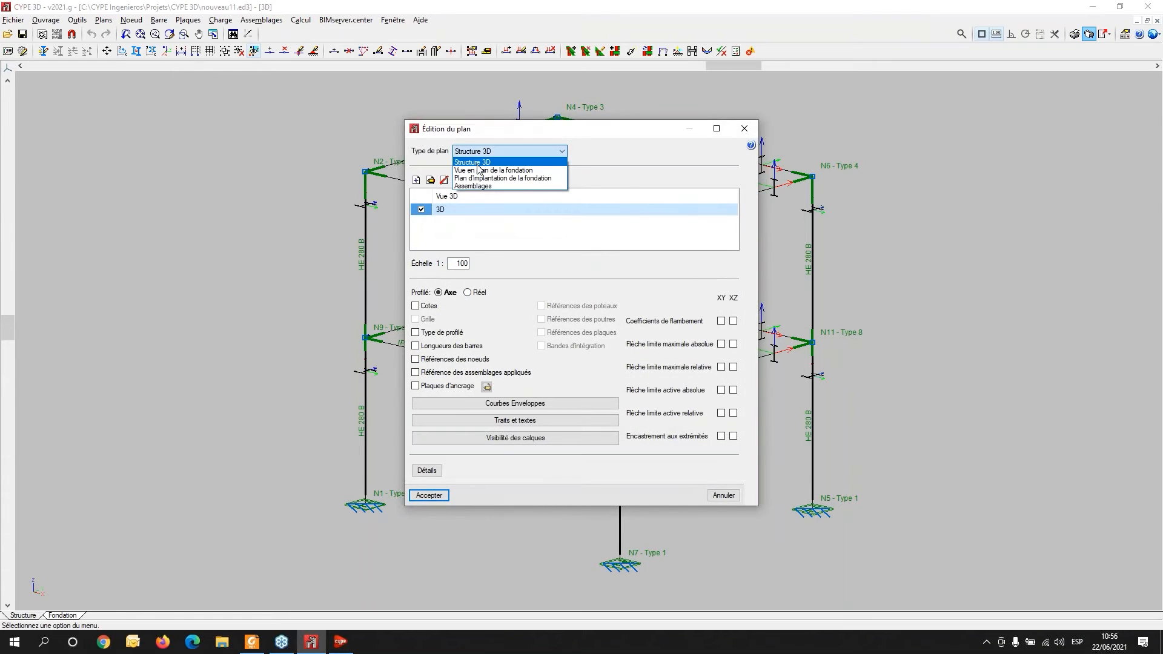
pyautogui.click(485, 177)
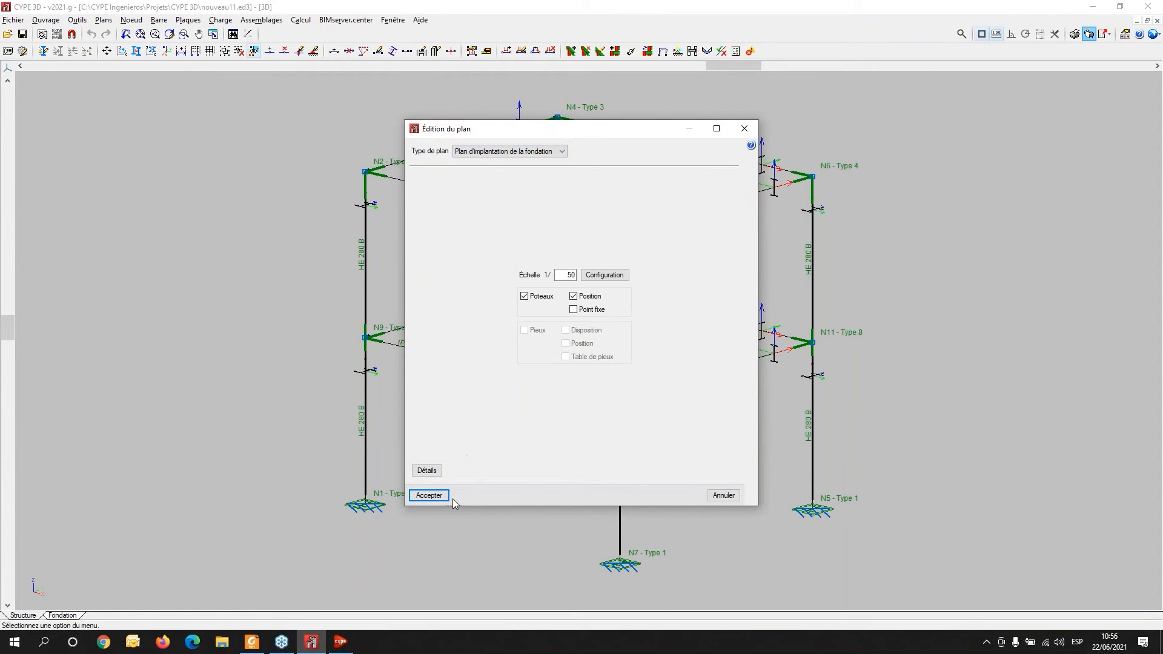
pyautogui.click(427, 500)
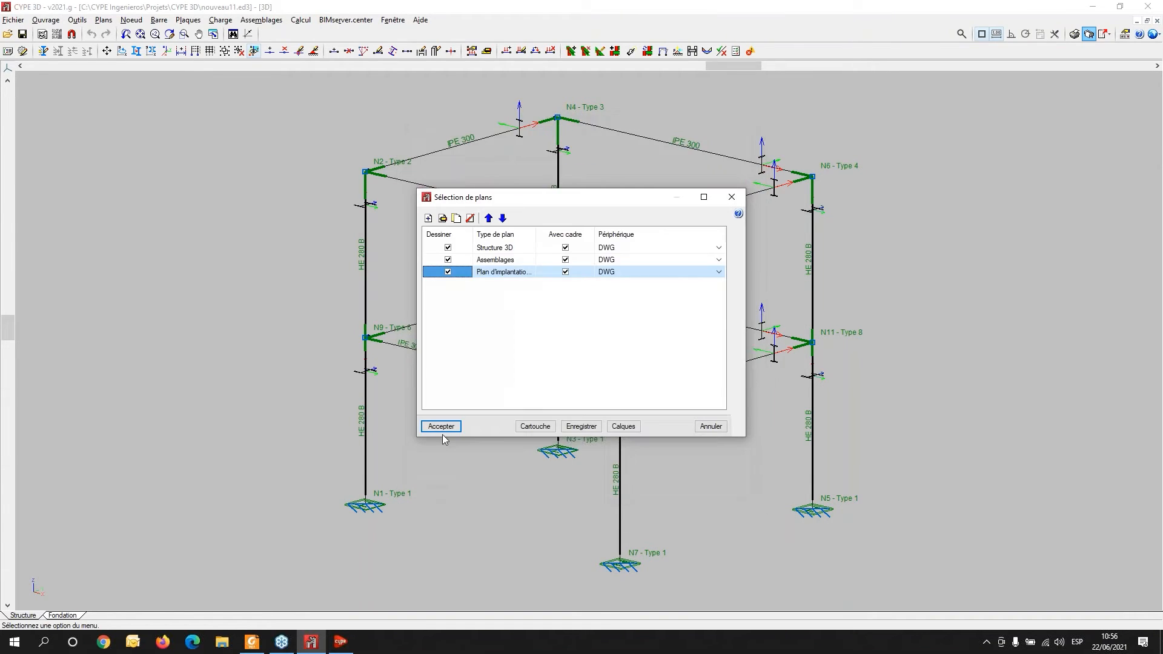
# - Add a Vue en plan de la fondation drawing to the plan selection list
pyautogui.click(429, 219)
pyautogui.click(492, 152)
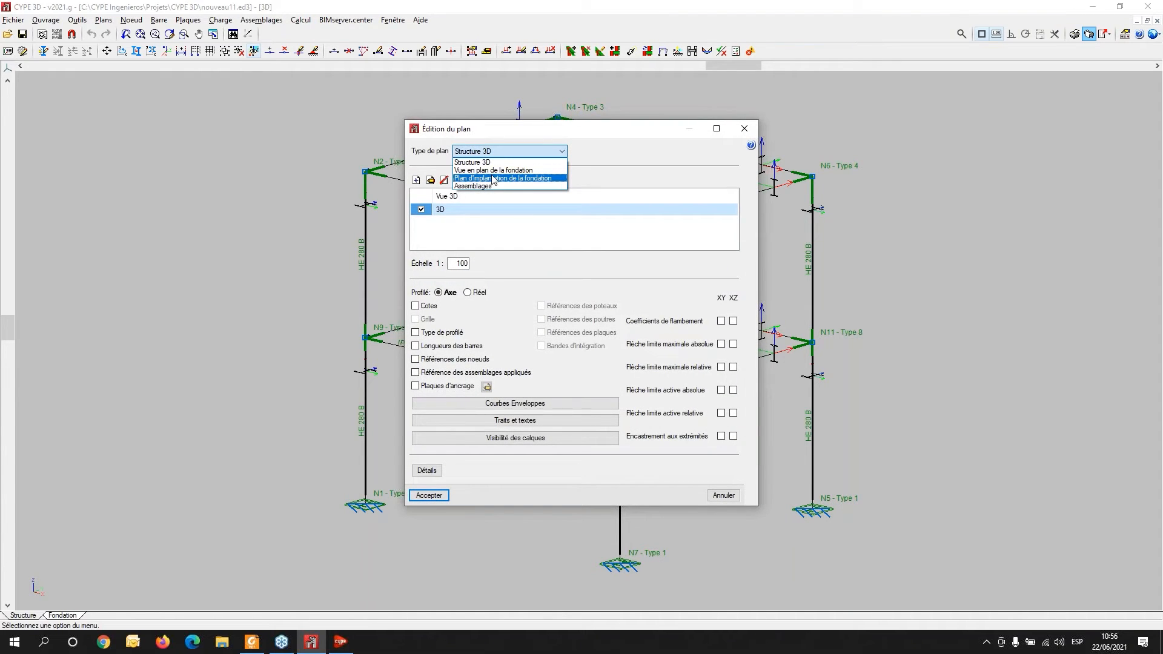
pyautogui.click(493, 170)
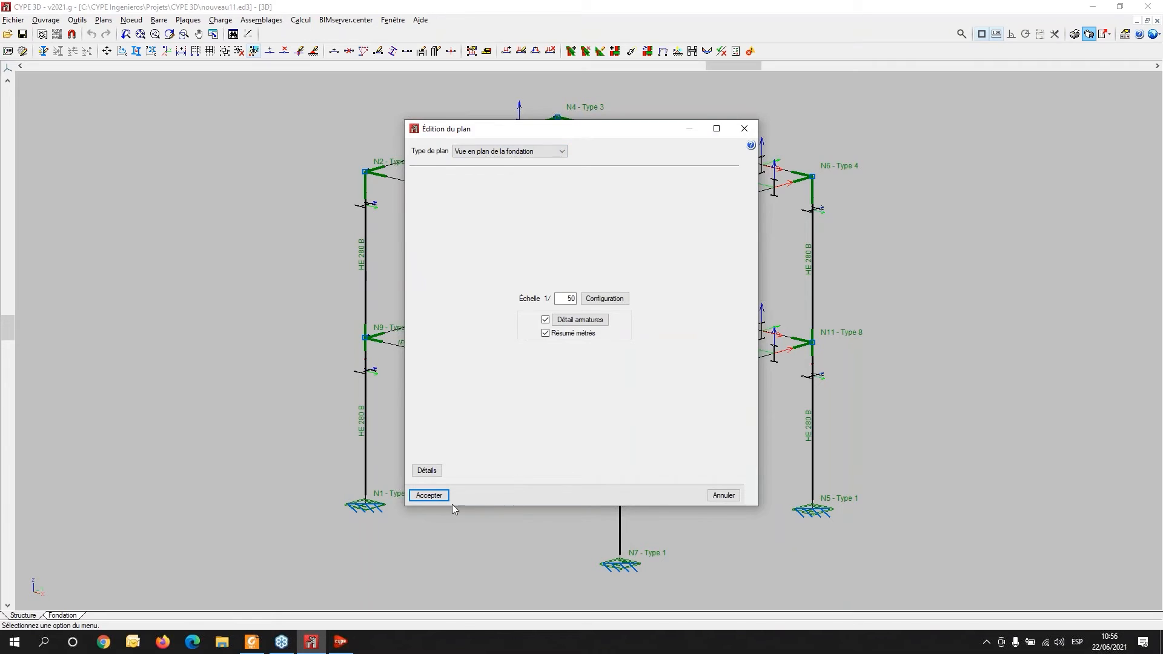
pyautogui.click(423, 496)
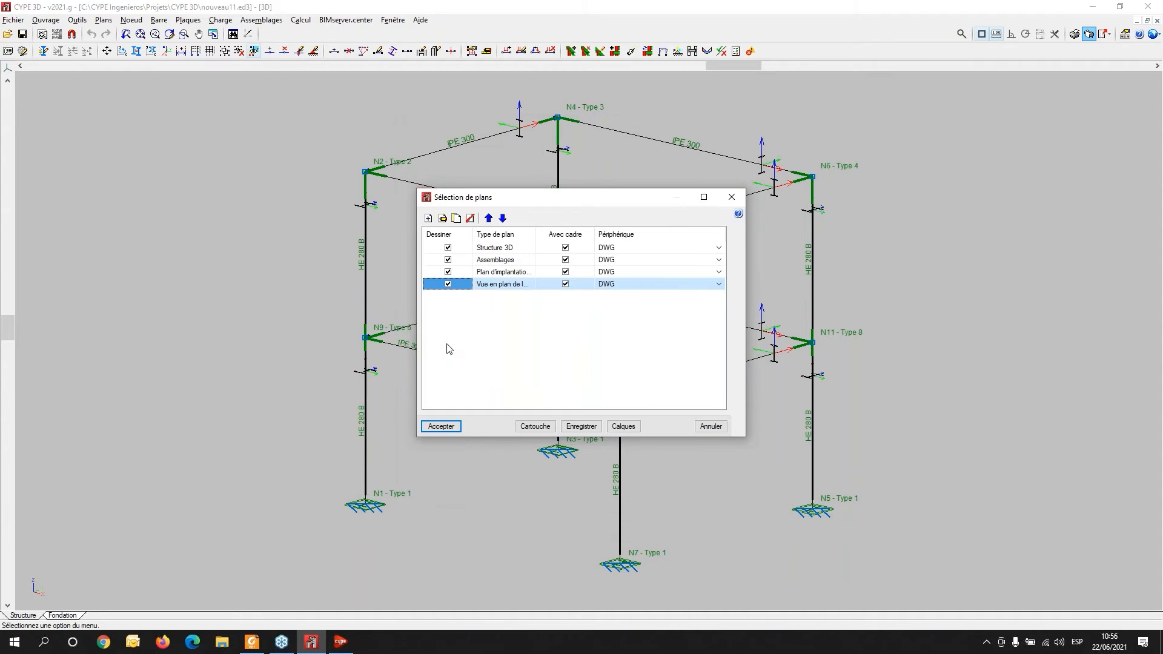
# - Open the construction details library for the foundation plan view drawing and browse the EAM composite floor details
pyautogui.click(443, 219)
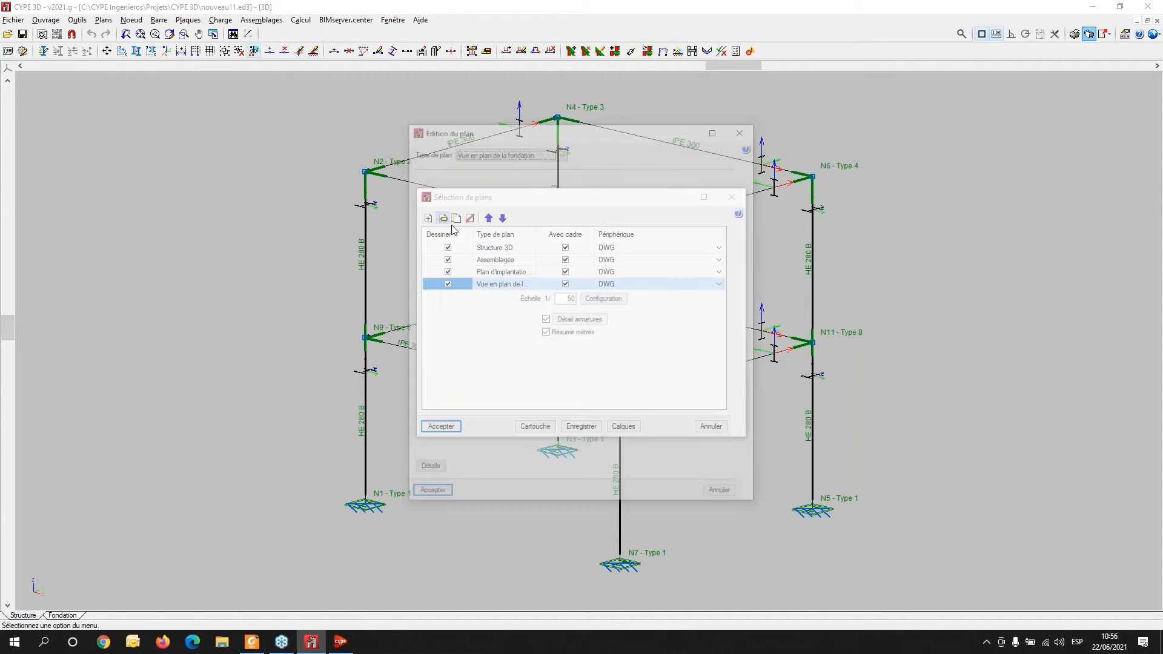
pyautogui.click(424, 472)
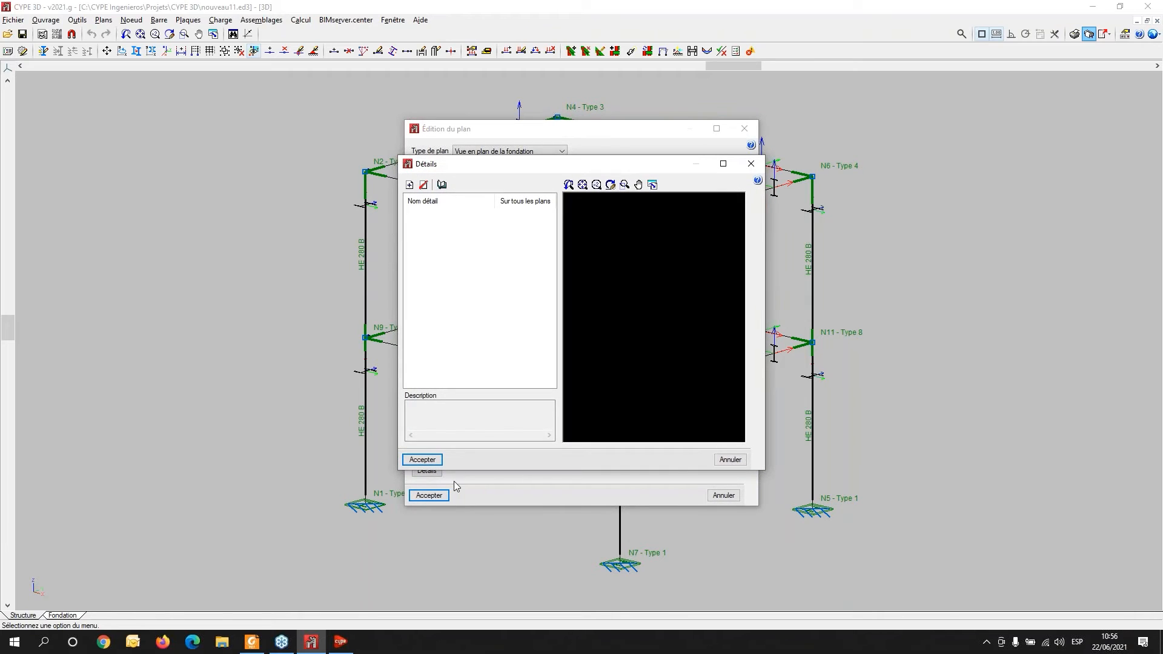
pyautogui.click(410, 185)
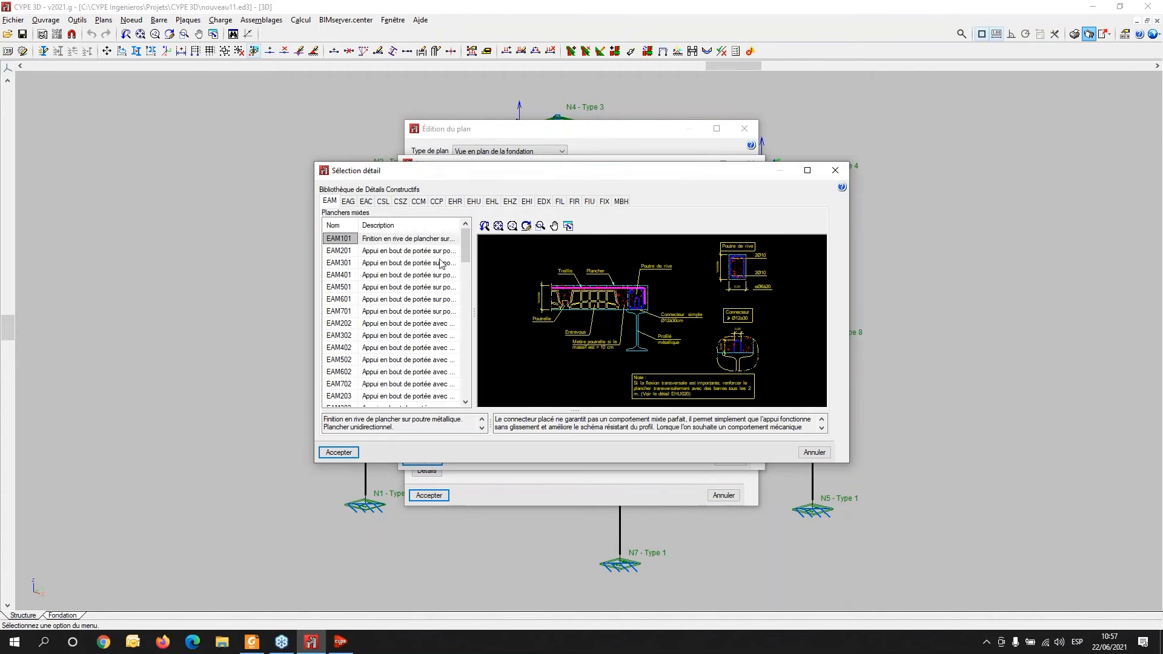
pyautogui.click(808, 172)
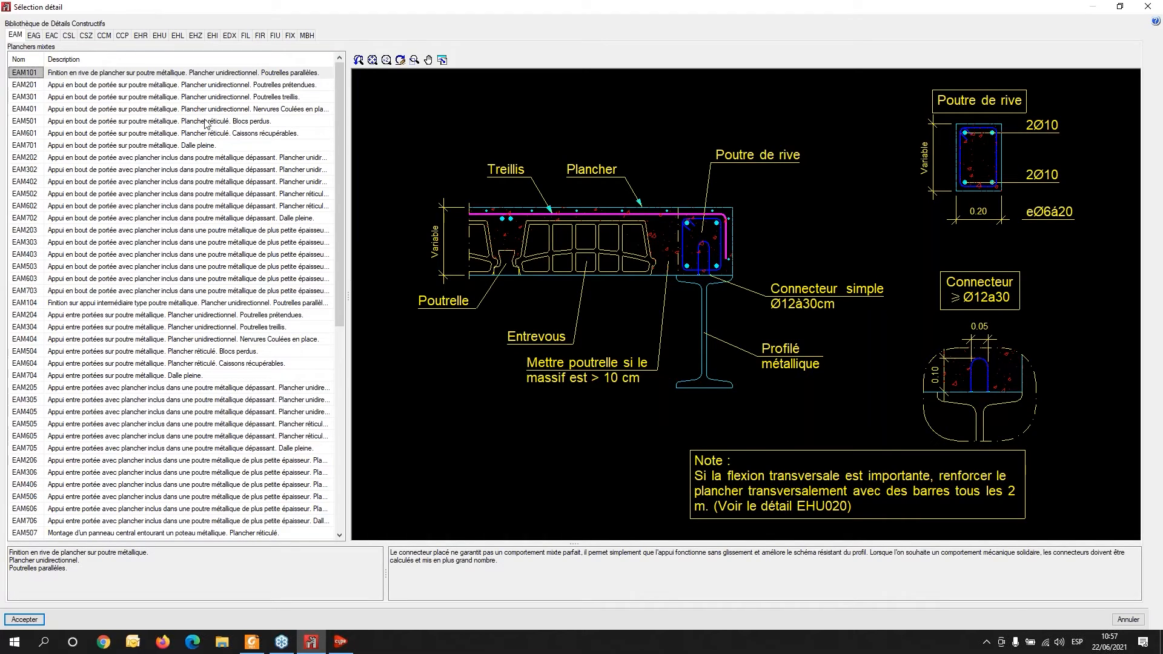
pyautogui.click(145, 161)
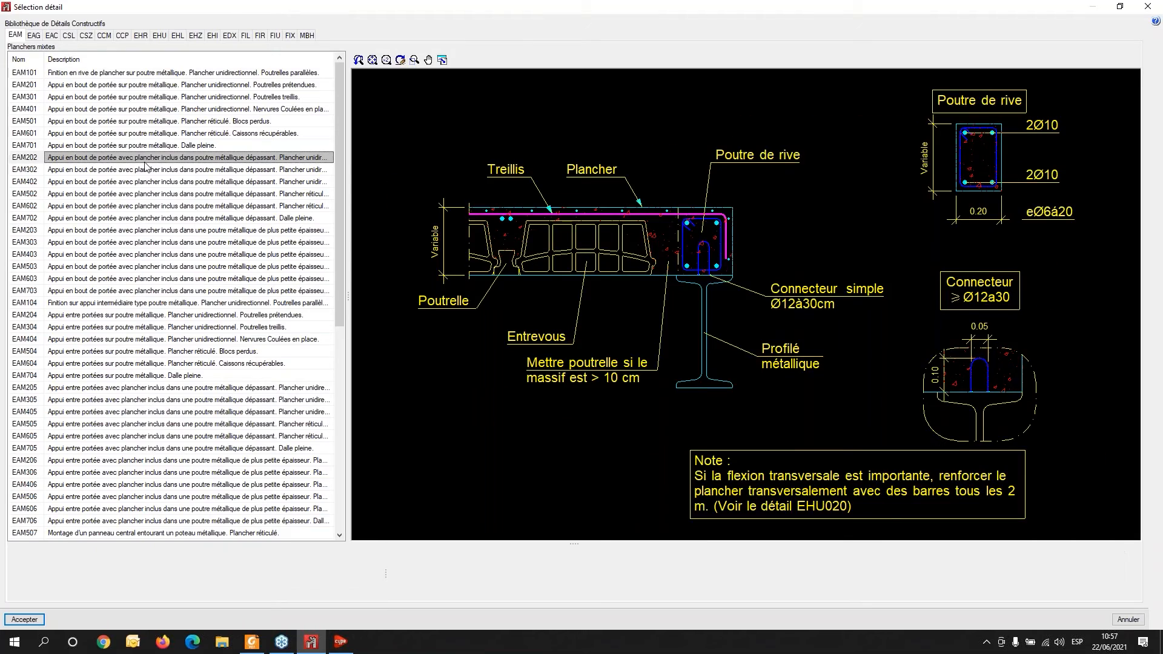
pyautogui.click(160, 245)
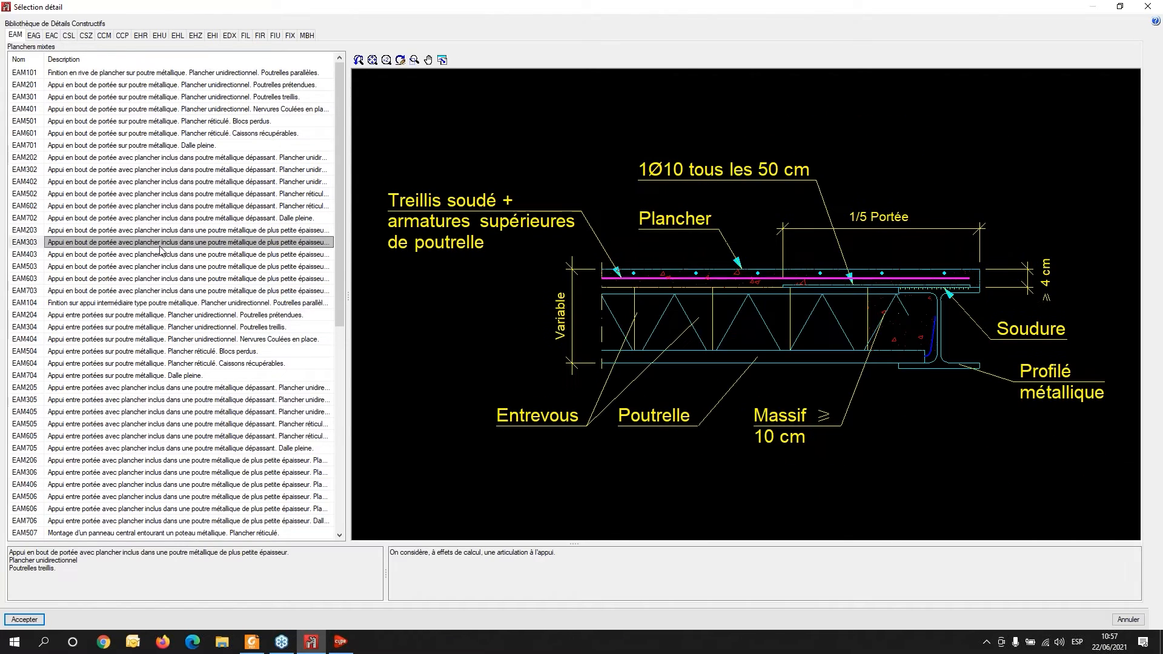
pyautogui.click(148, 316)
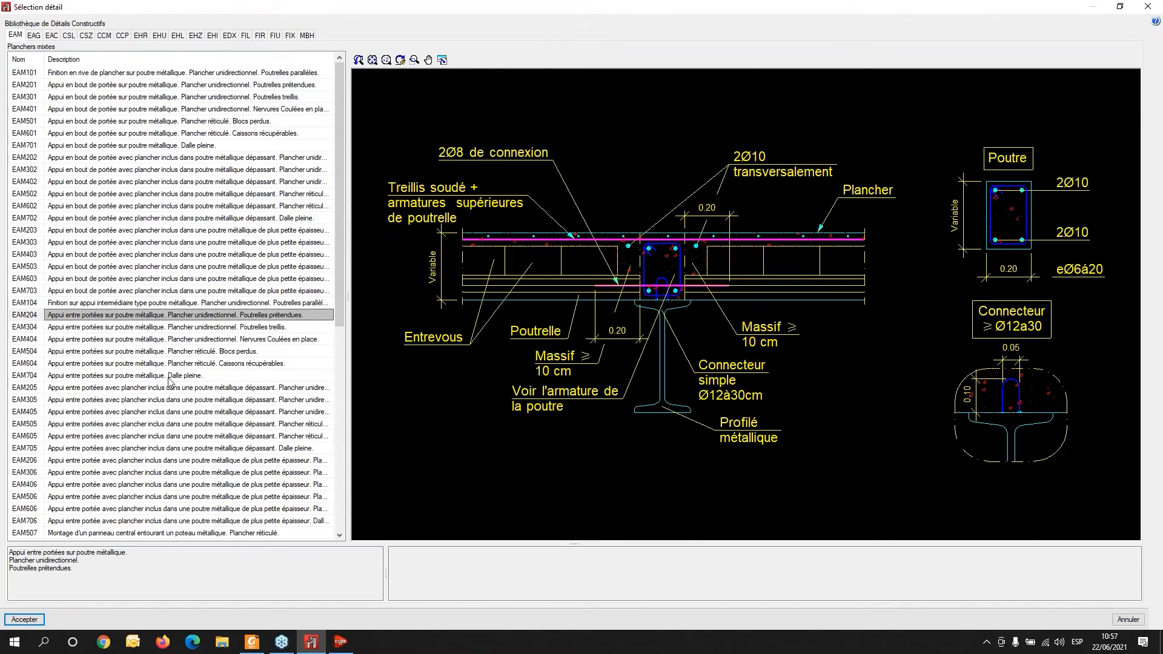
pyautogui.click(178, 401)
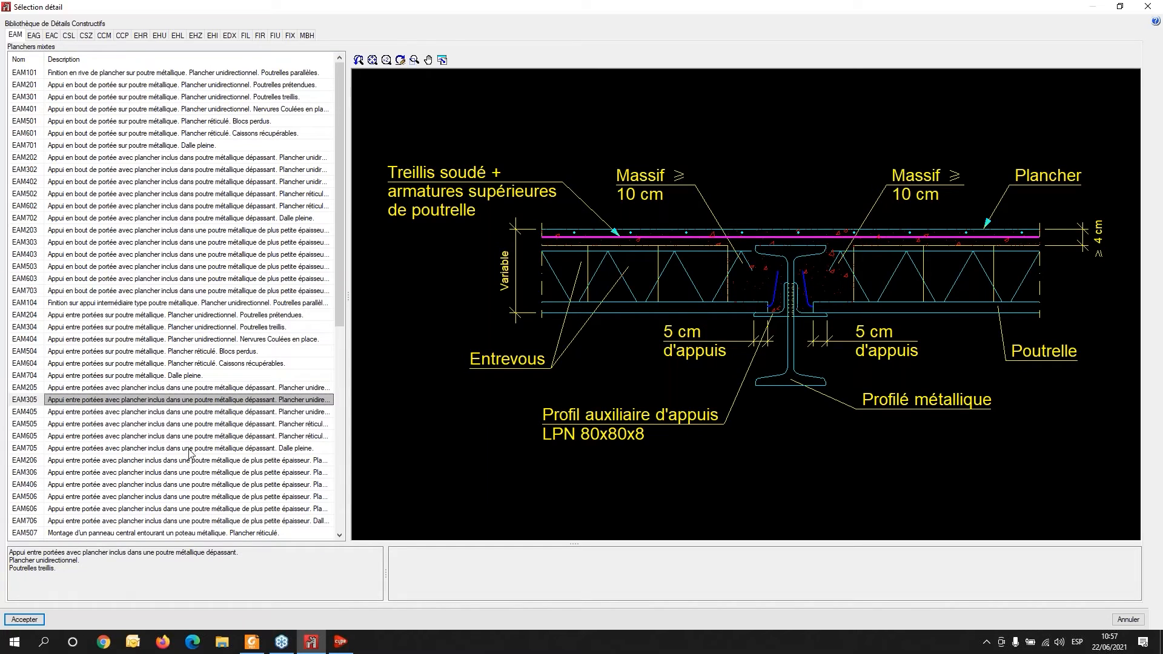
pyautogui.click(184, 474)
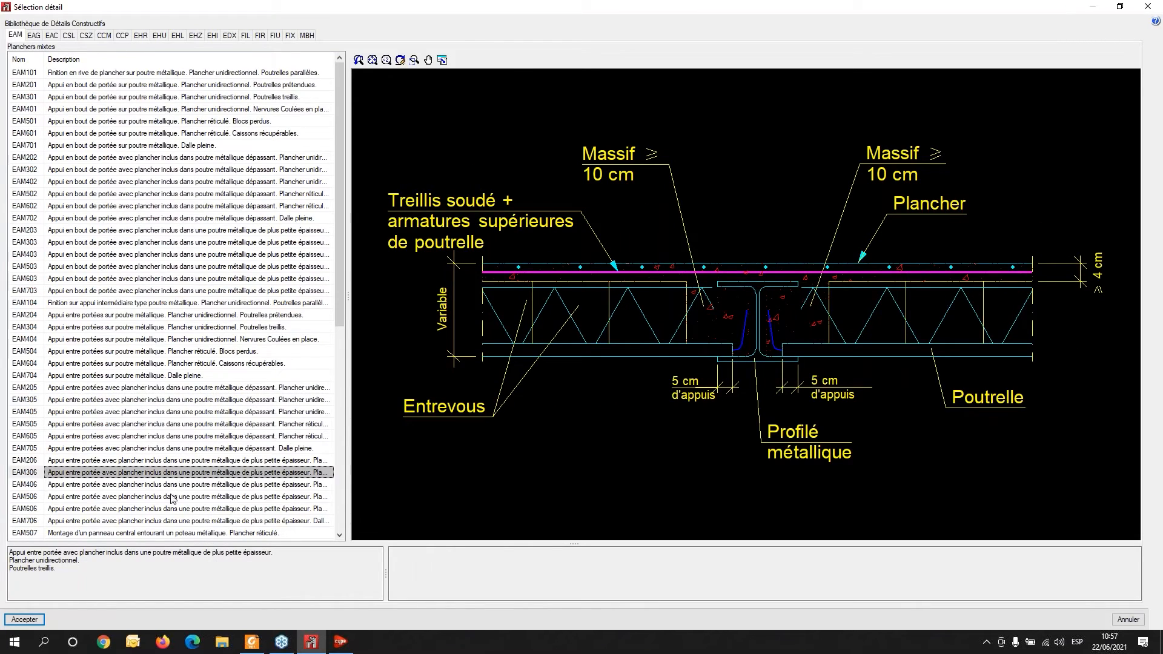
# - Browse the CSL foundation slab and CCP retaining wall details in the library
pyautogui.click(69, 35)
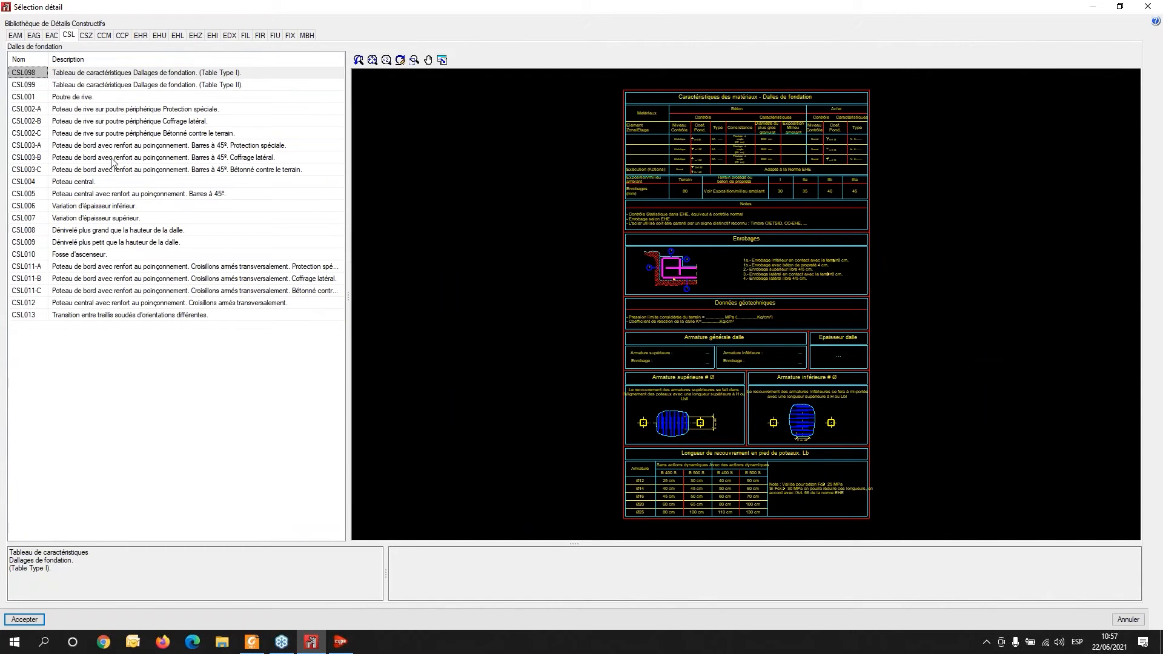
pyautogui.click(113, 159)
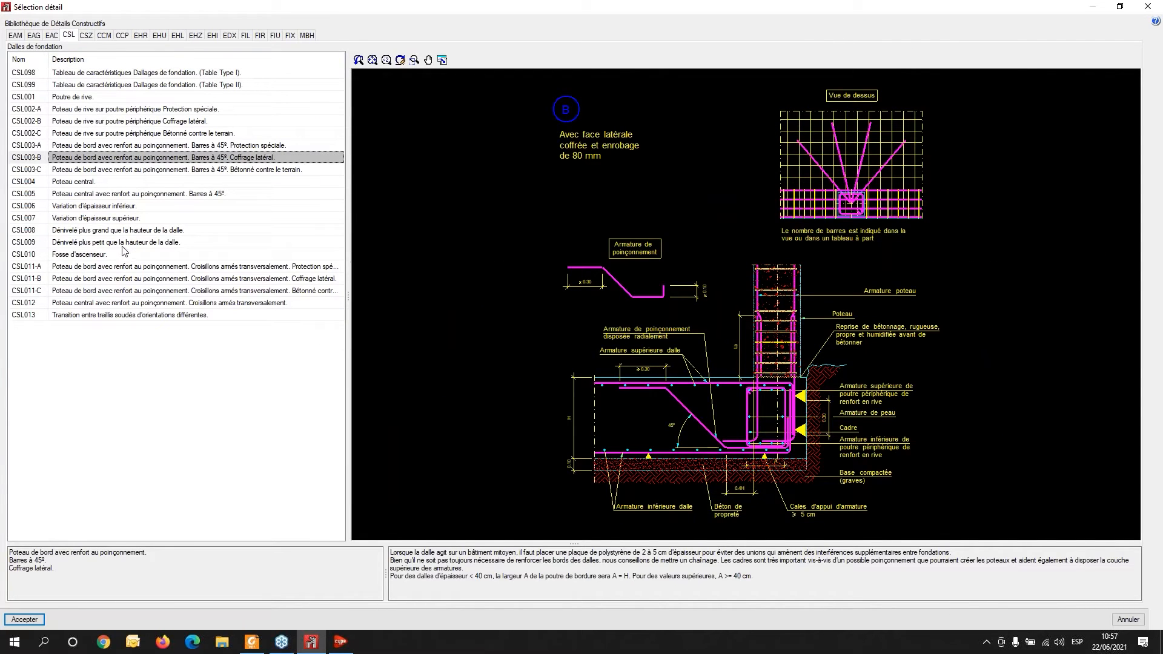
pyautogui.click(128, 268)
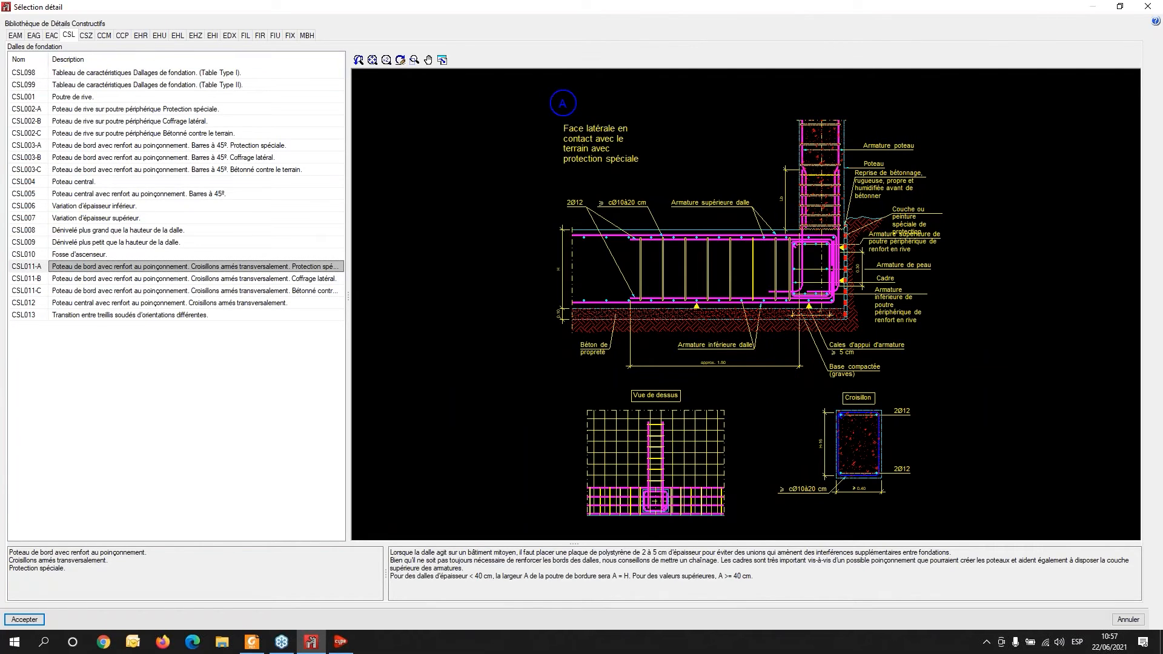
pyautogui.click(120, 35)
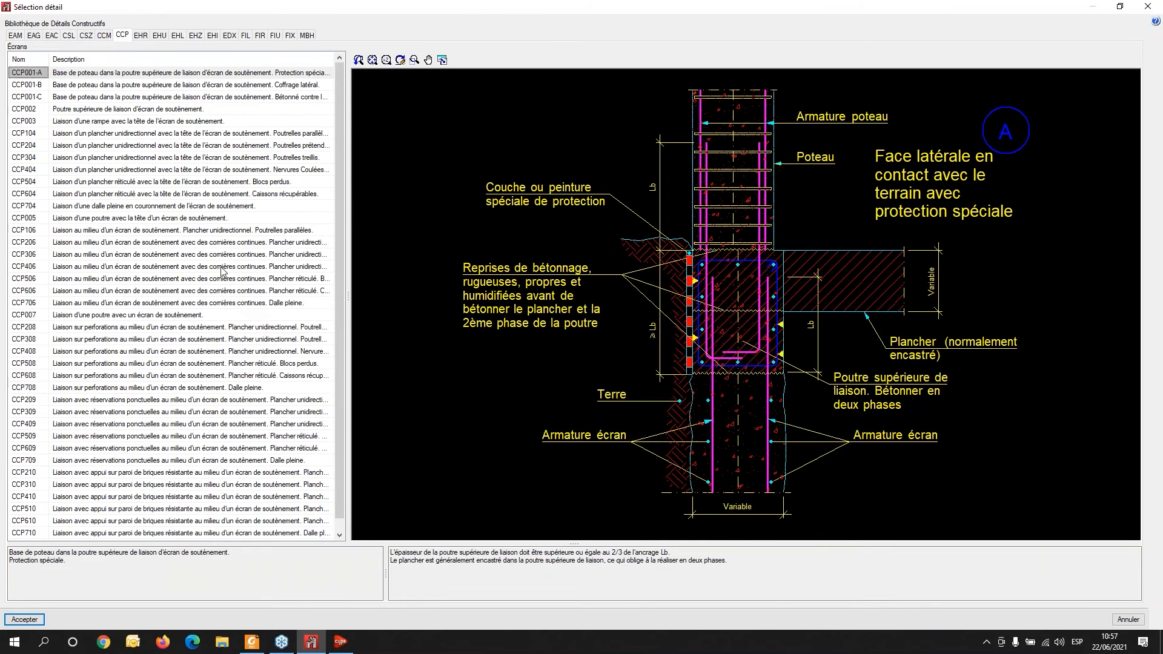
pyautogui.click(227, 327)
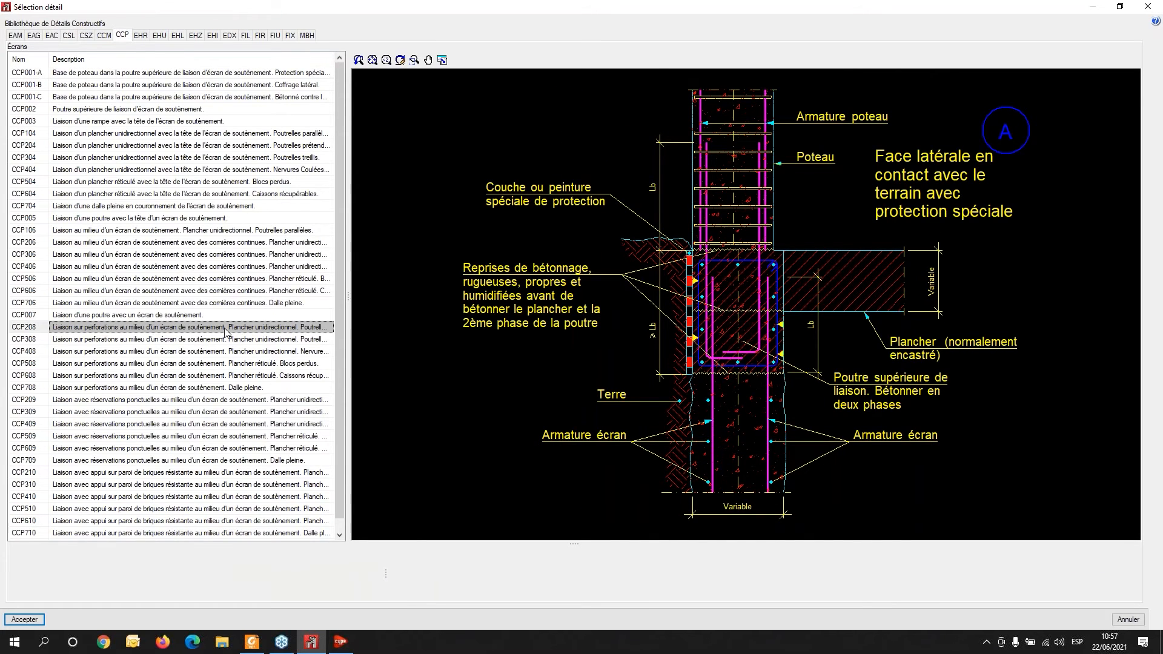
pyautogui.click(209, 436)
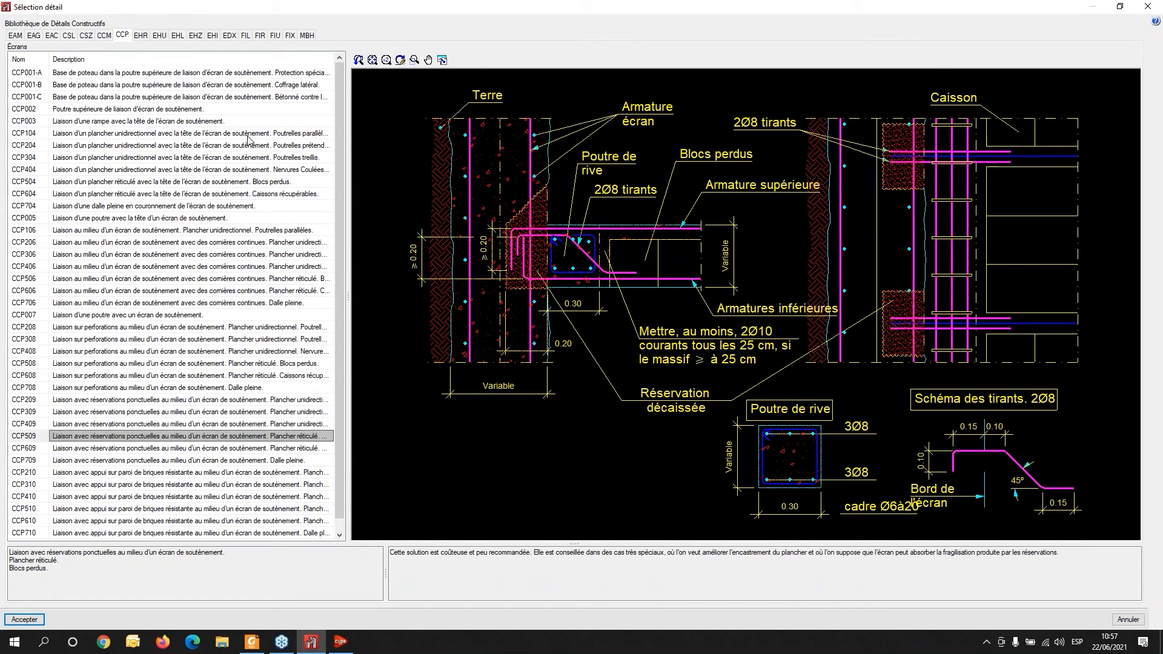
# - Attach detail EHL731 from the EHL slab details to the foundation plan view drawing
pyautogui.click(177, 37)
pyautogui.click(203, 169)
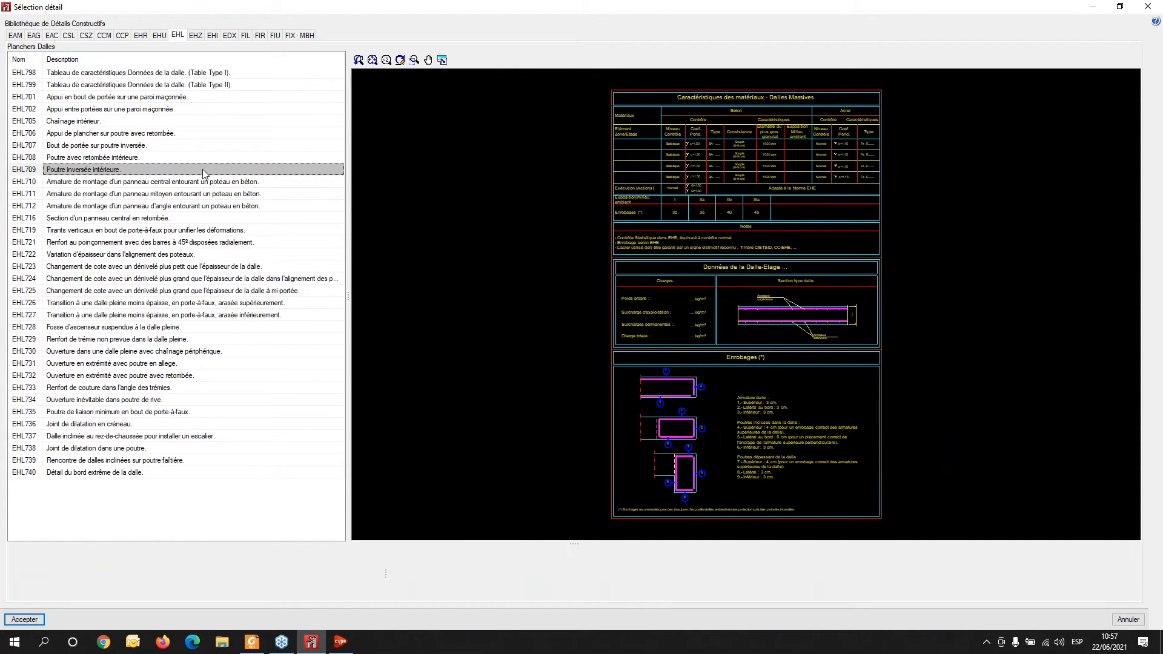
pyautogui.click(174, 266)
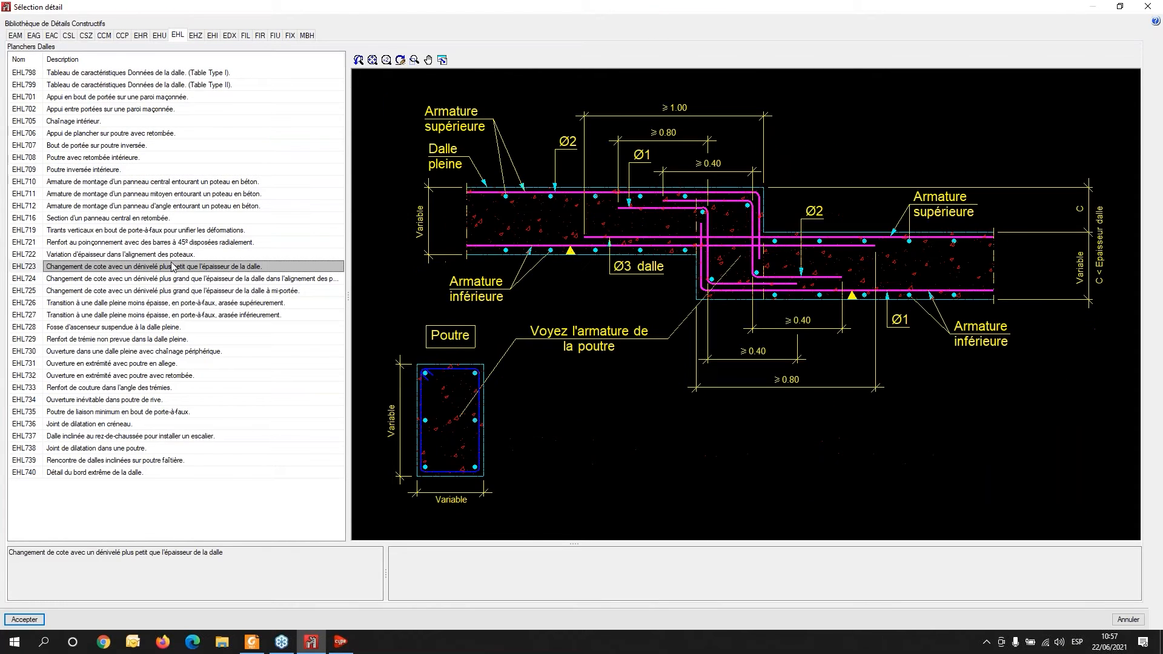
pyautogui.click(184, 364)
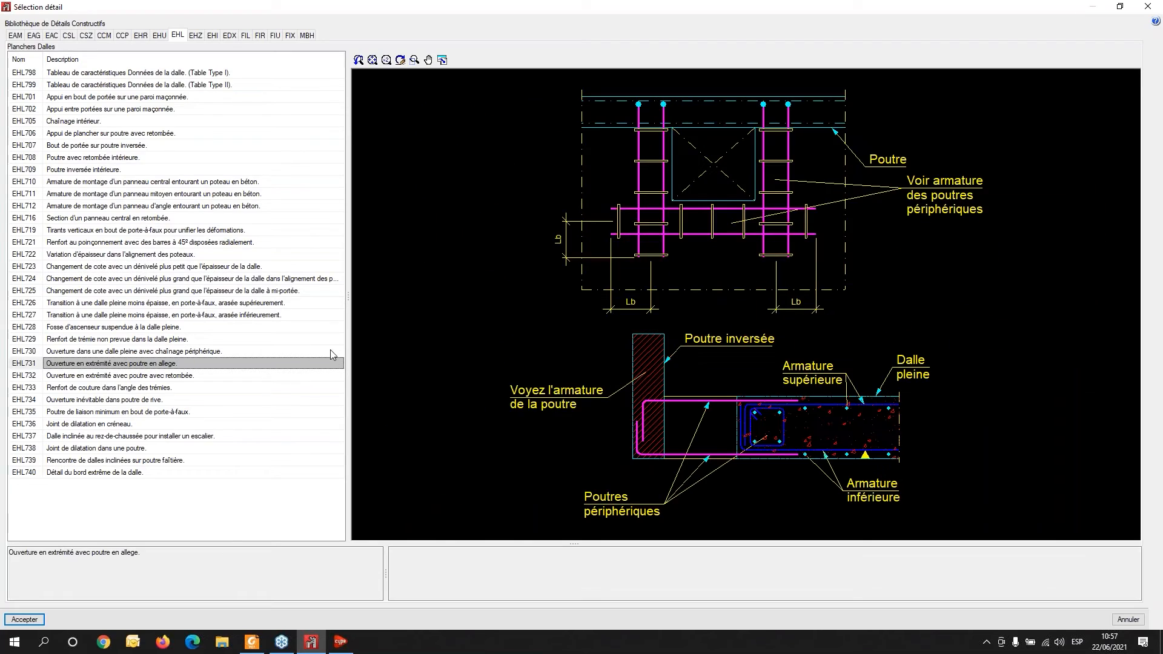
pyautogui.click(24, 619)
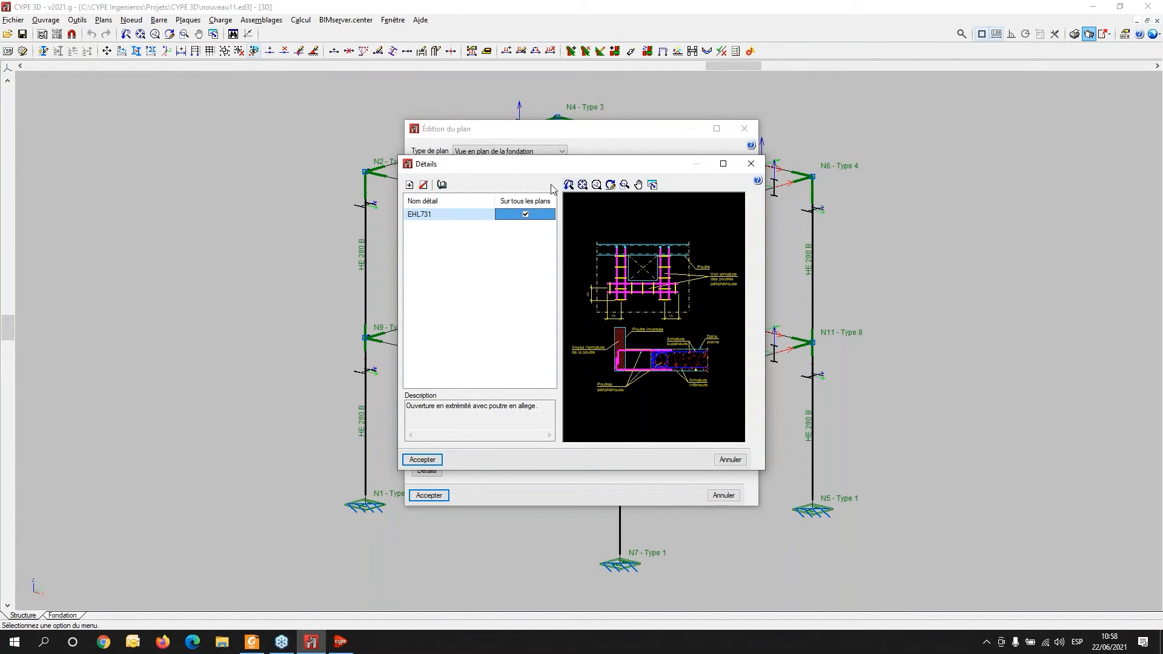
pyautogui.click(429, 462)
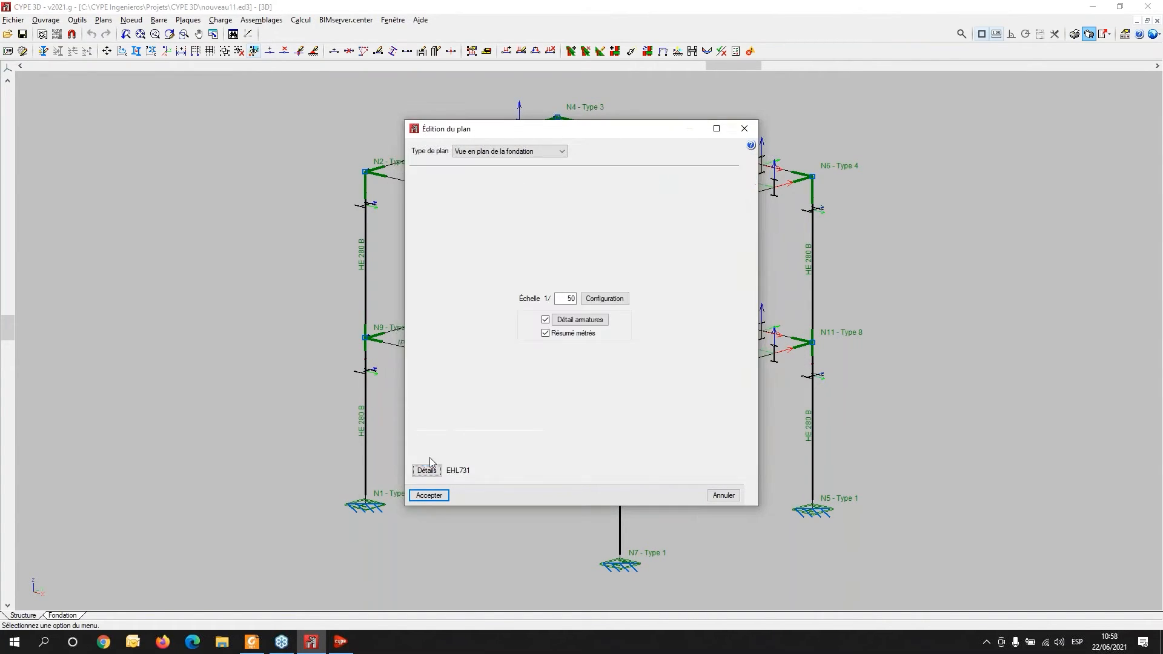
pyautogui.click(426, 495)
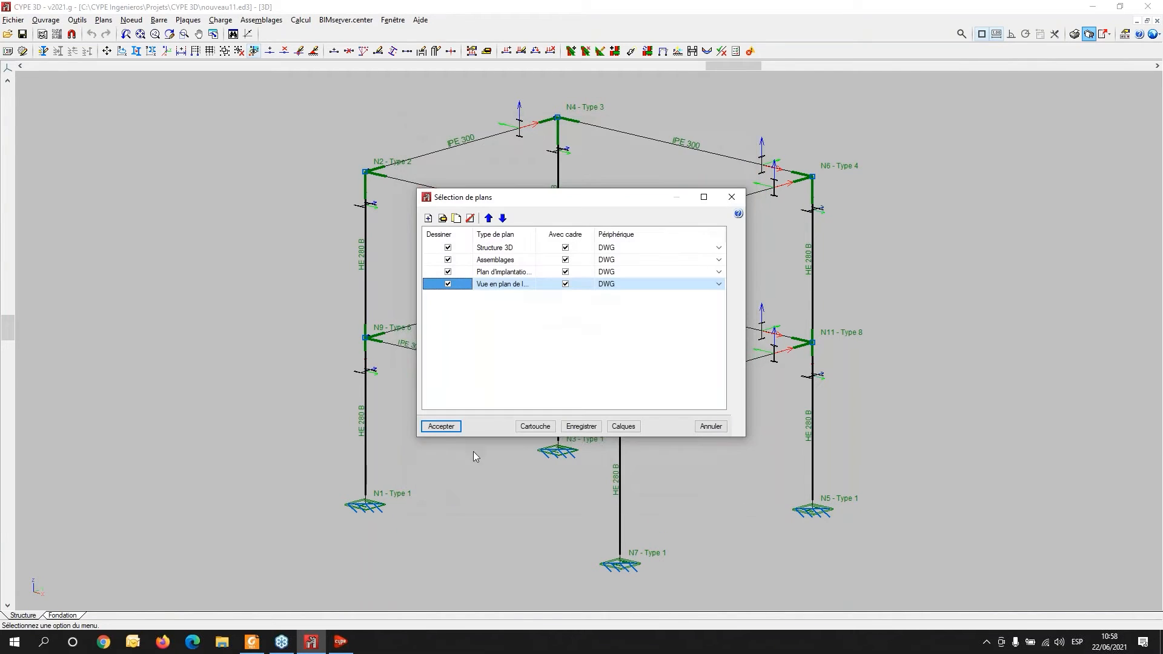
# - Accept the plan selection and display the detailed content of all drawings in the plan composition
pyautogui.click(441, 427)
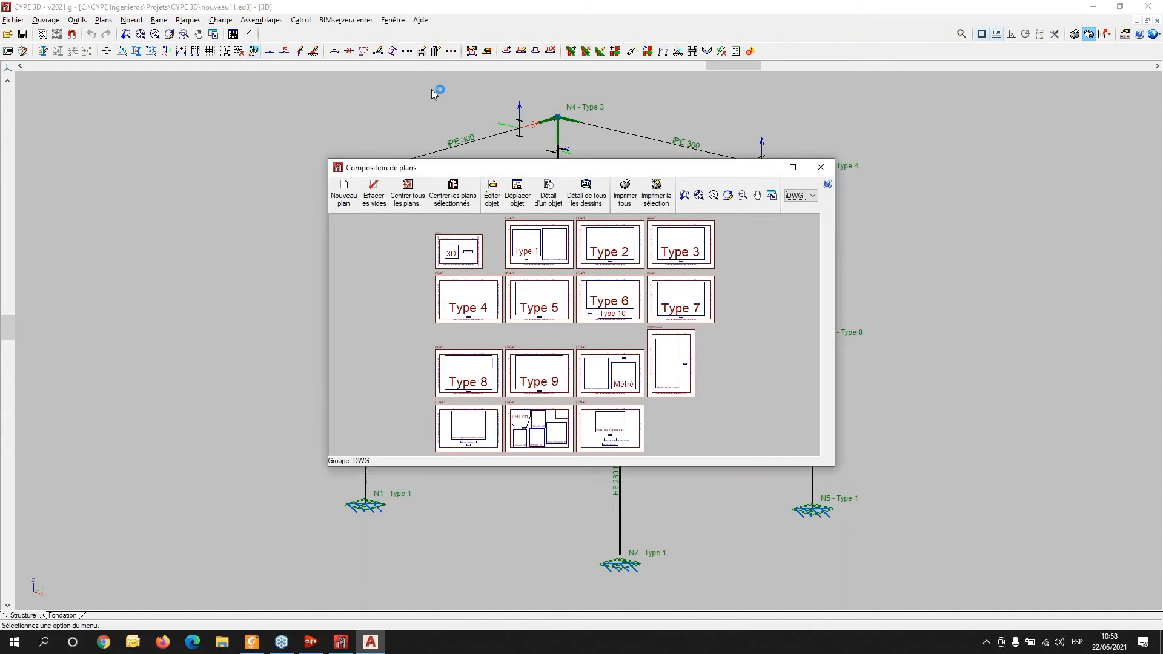
pyautogui.click(792, 167)
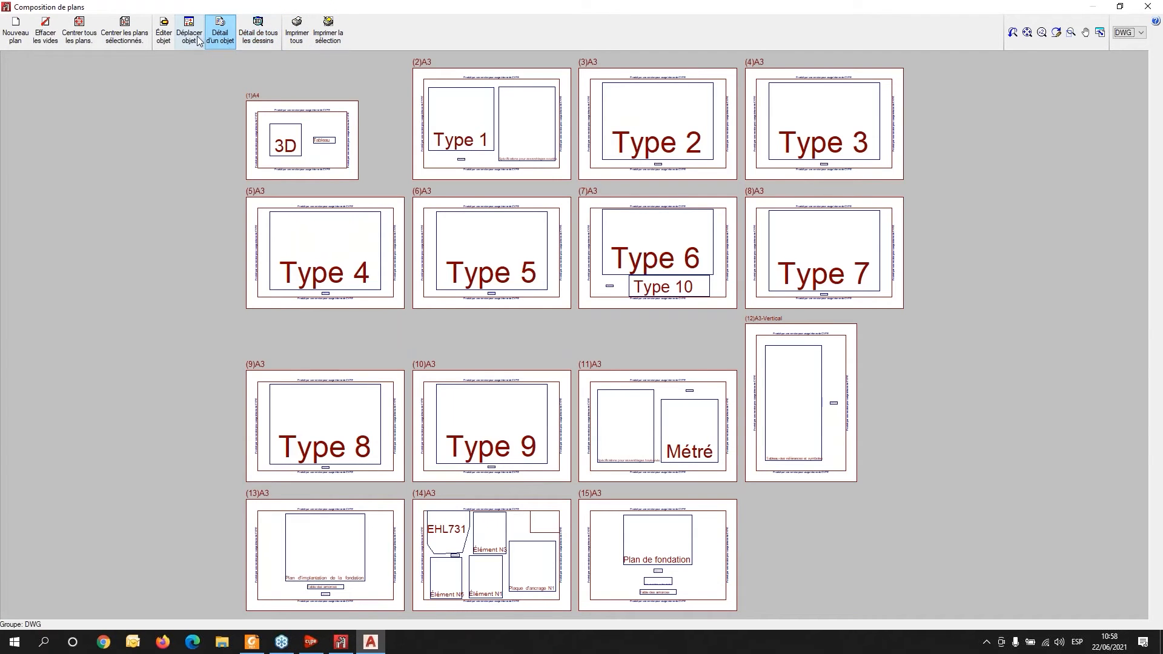
pyautogui.click(261, 37)
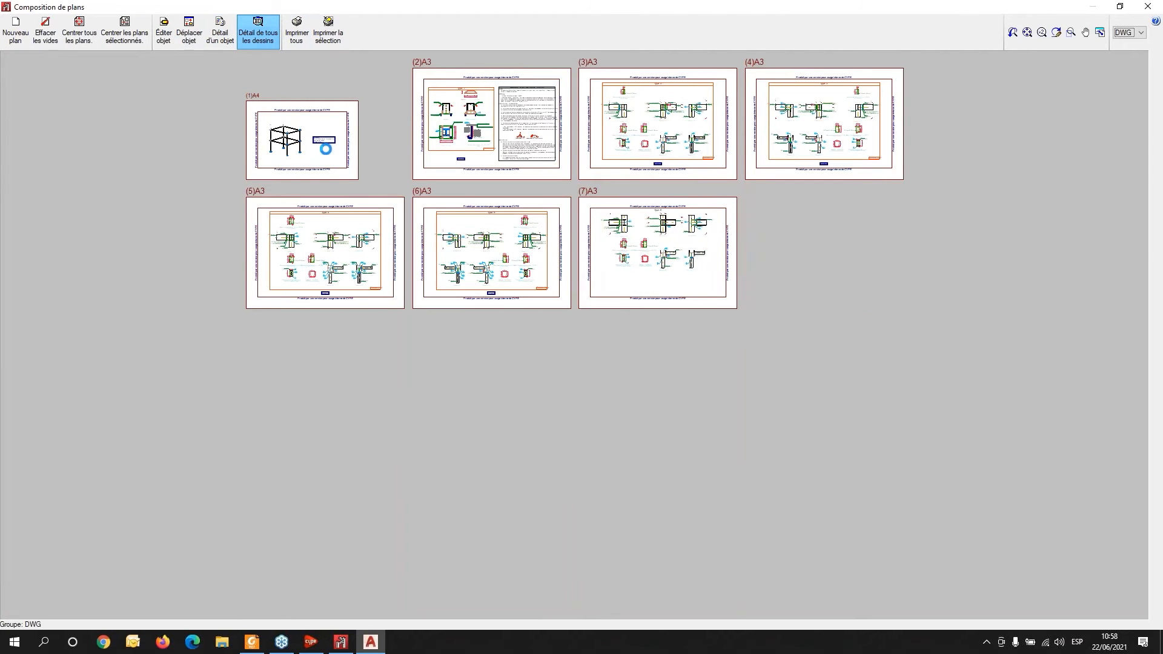
# - Zoom into the composed sheets to inspect the 3D structure and connection detail drawings
pyautogui.scroll(6, 230, 348)
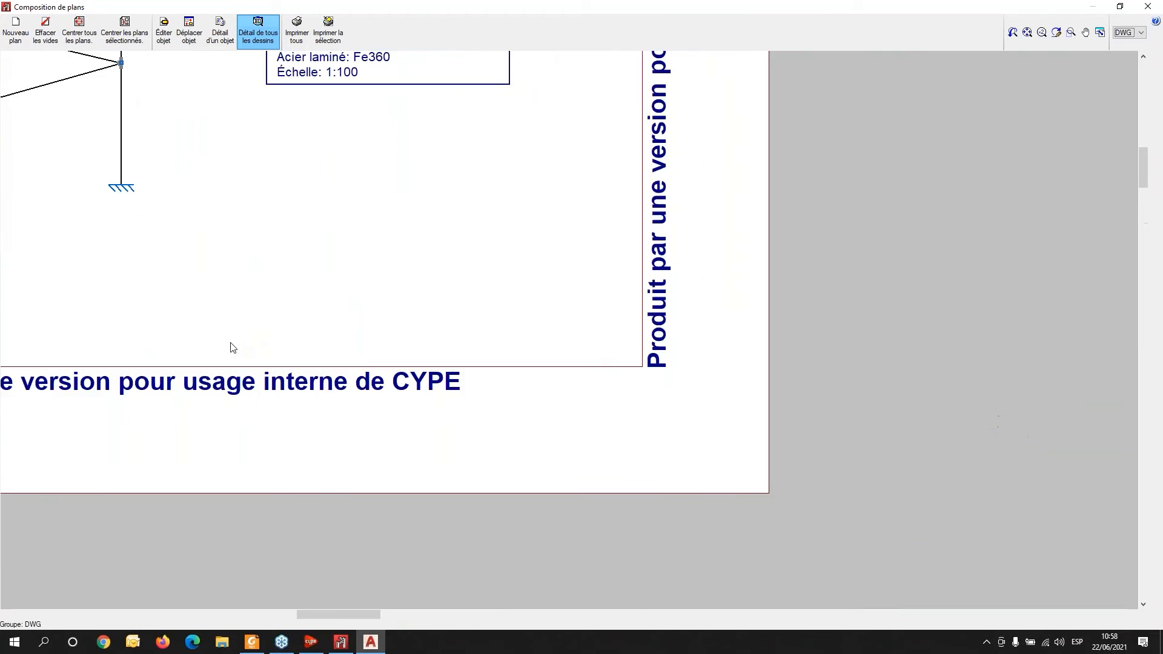
pyautogui.scroll(3, 213, 150)
pyautogui.moveTo(214, 149); pyautogui.dragTo(628, 426, button='middle')
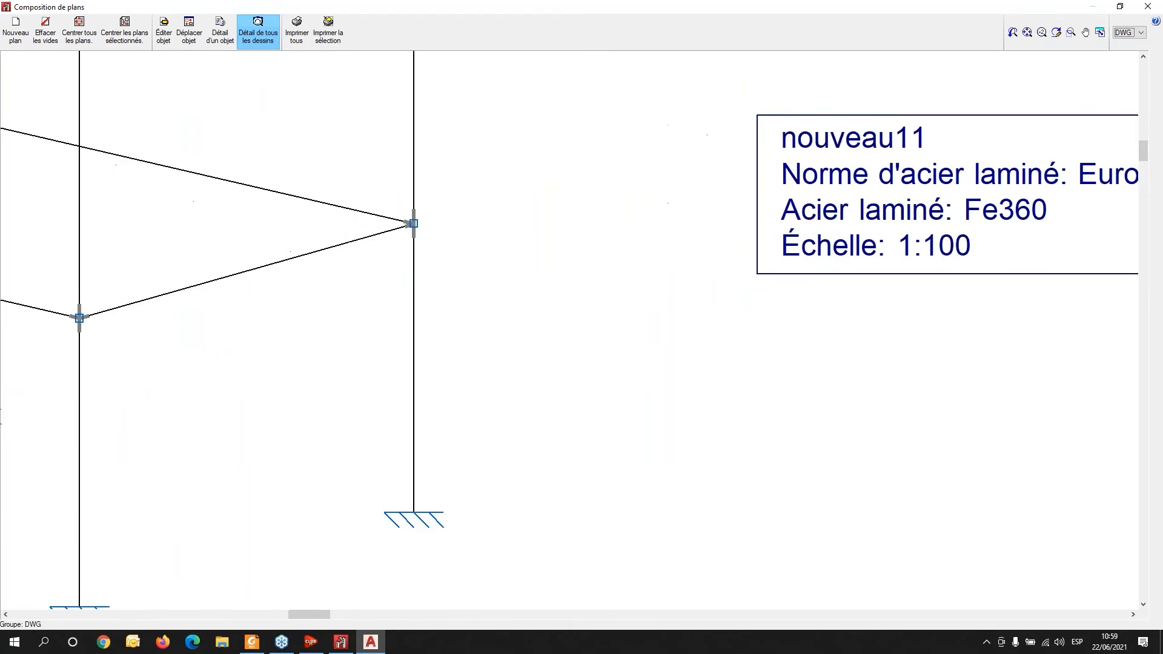
pyautogui.scroll(-4, 622, 417)
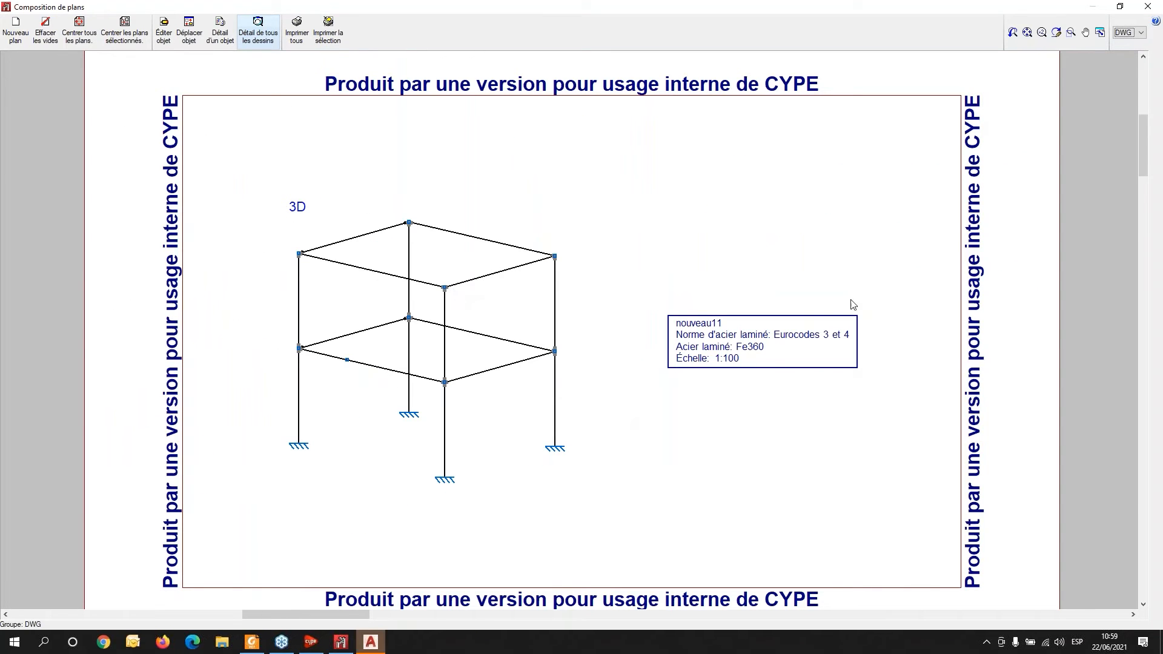
pyautogui.moveTo(901, 321); pyautogui.dragTo(298, 318, button='middle')
pyautogui.moveTo(890, 297); pyautogui.dragTo(309, 333, button='middle')
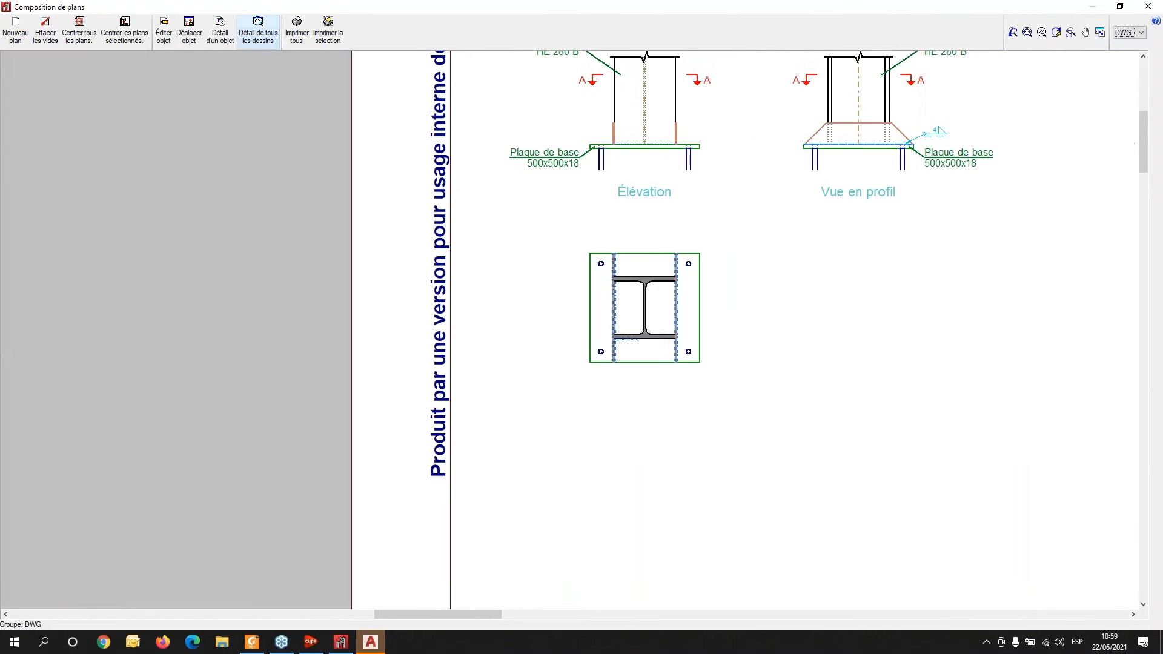
pyautogui.moveTo(592, 196); pyautogui.dragTo(231, 336, button='middle')
pyautogui.scroll(-2, 315, 339)
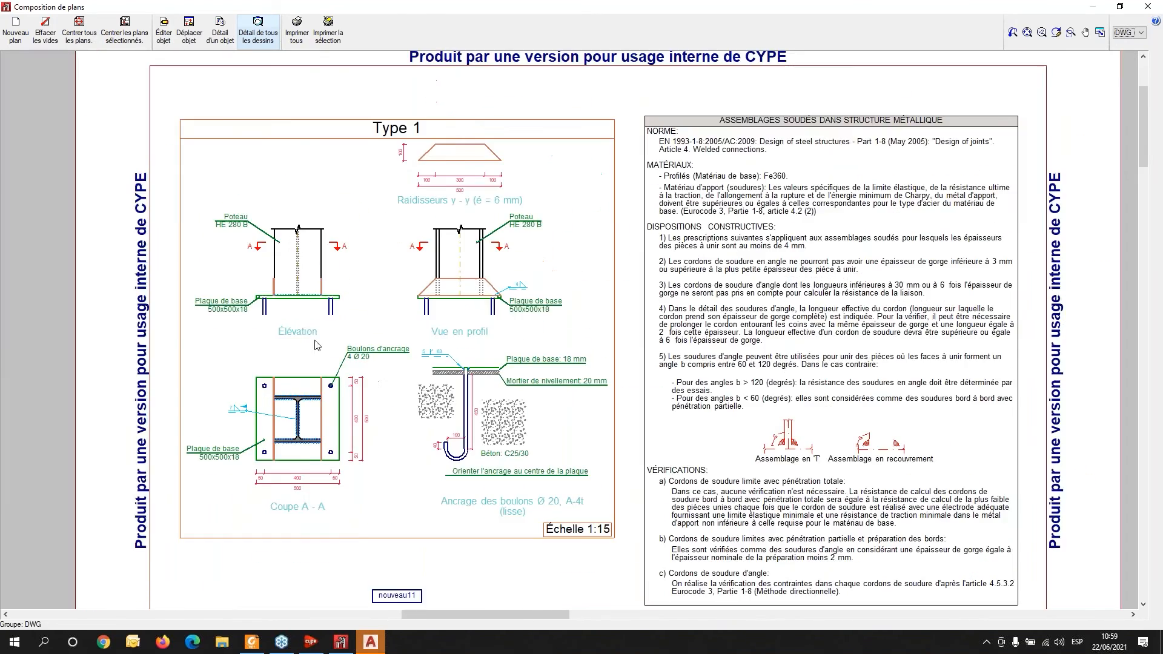
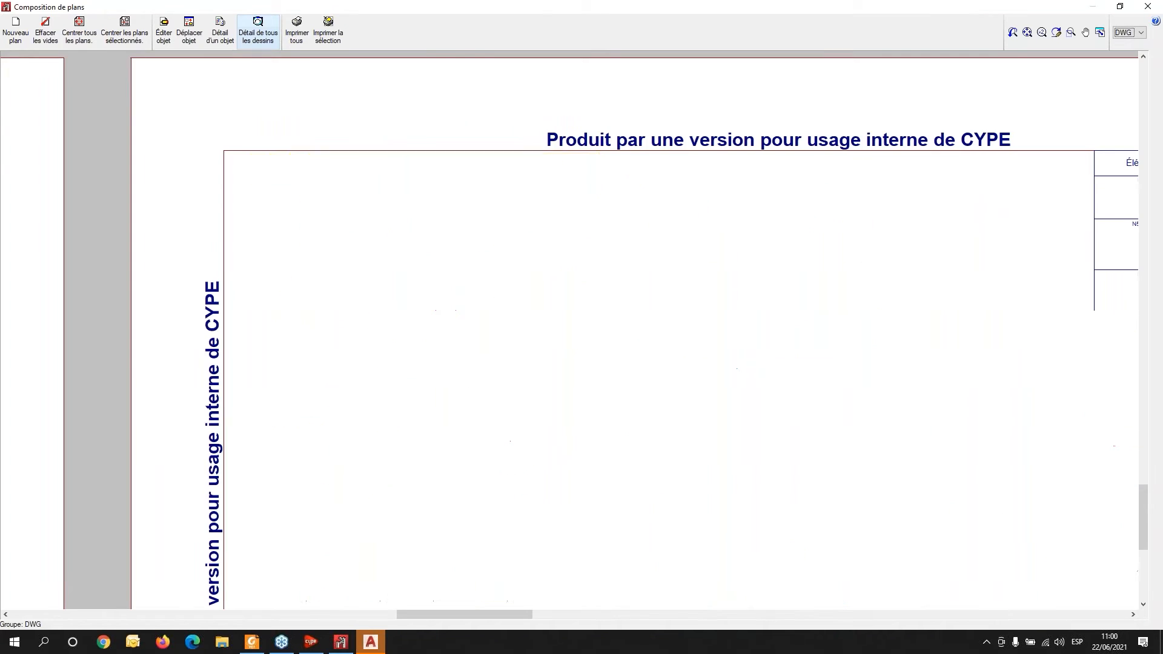
# - Export all composed drawings as a single DWG file named FILE into the C:\CYPE Ingenieros\Plans en DWG\CYPE 3D\ folder, creating that folder
pyautogui.scroll(-1, 708, 158)
pyautogui.click(321, 41)
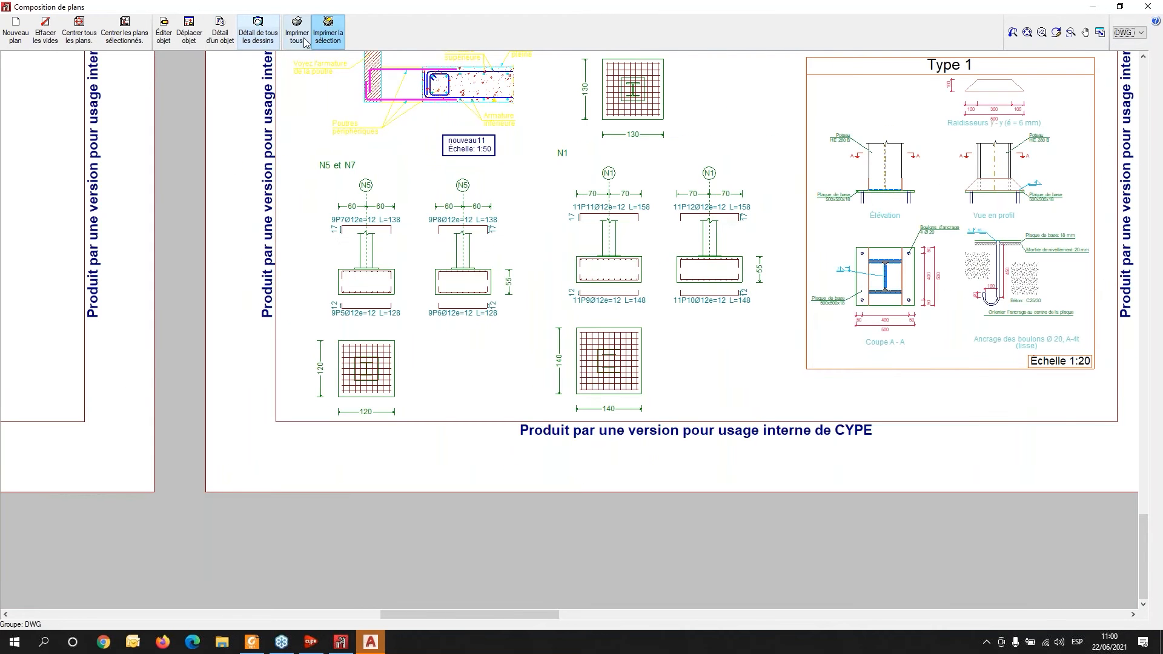
pyautogui.click(189, 33)
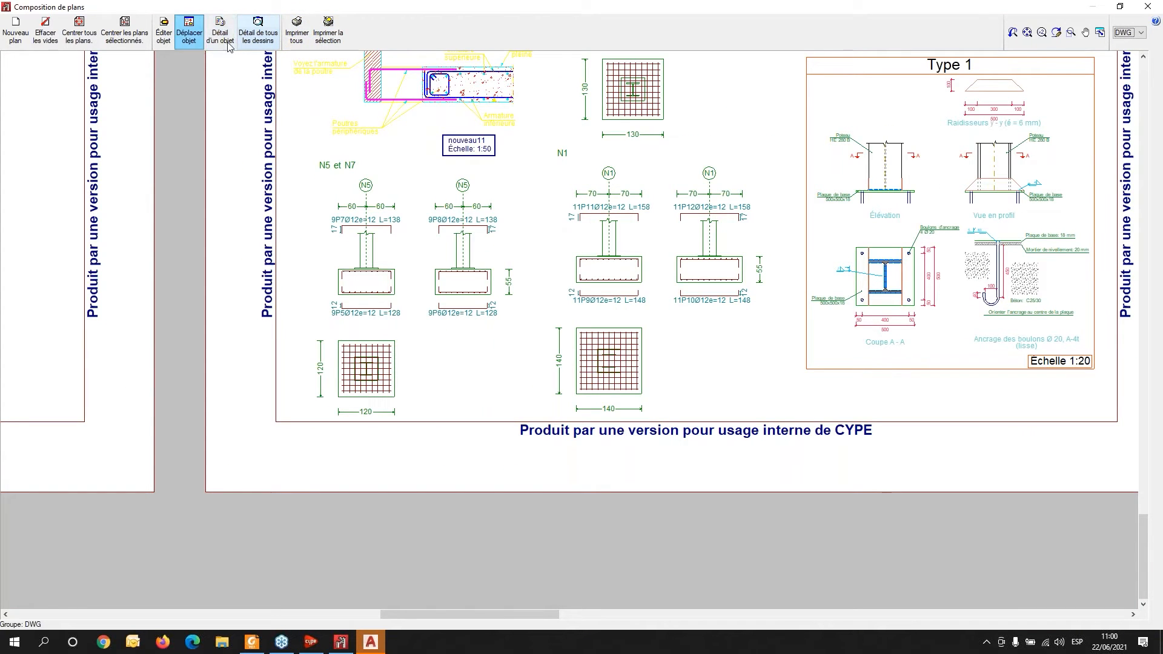
pyautogui.click(297, 33)
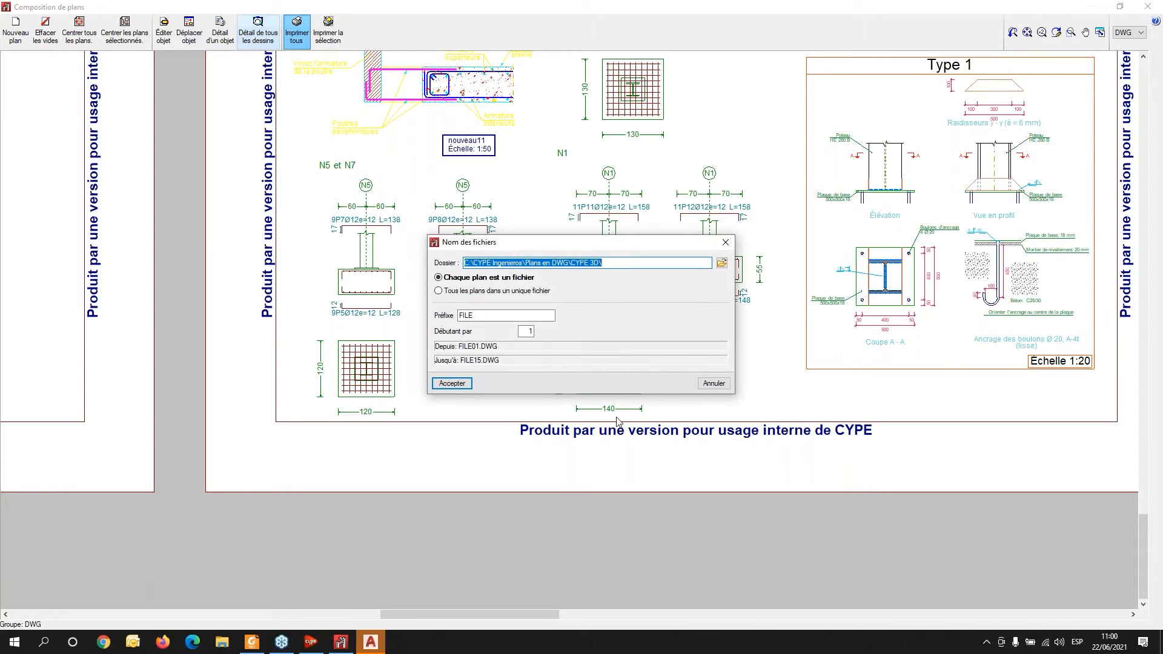
pyautogui.click(446, 293)
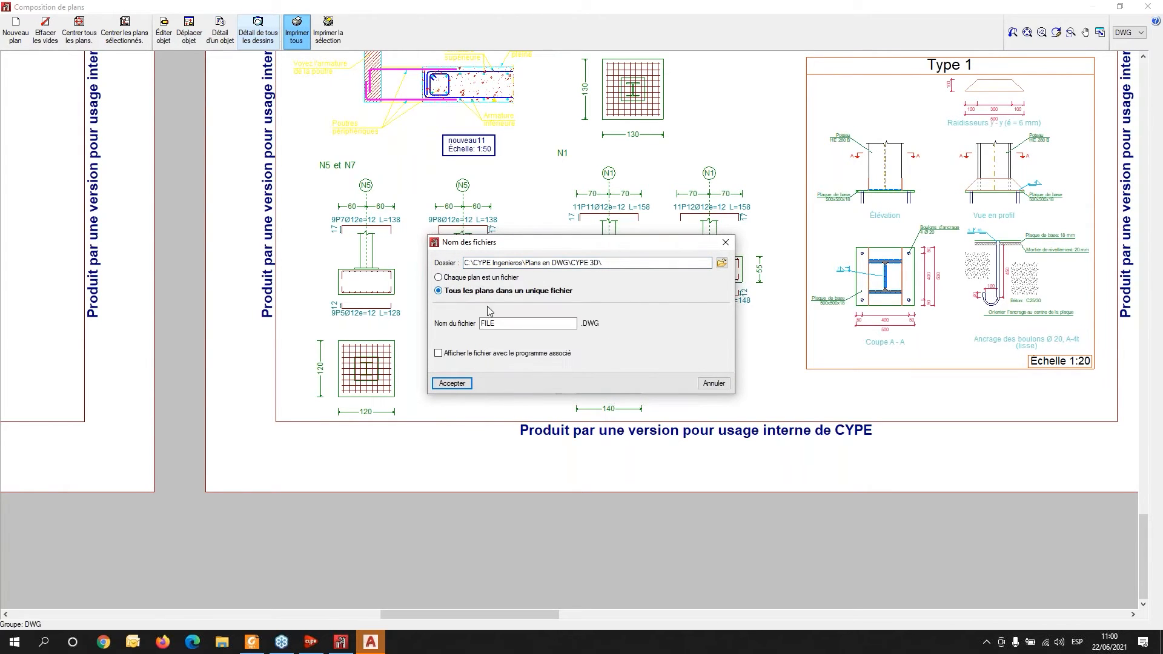
pyautogui.click(454, 383)
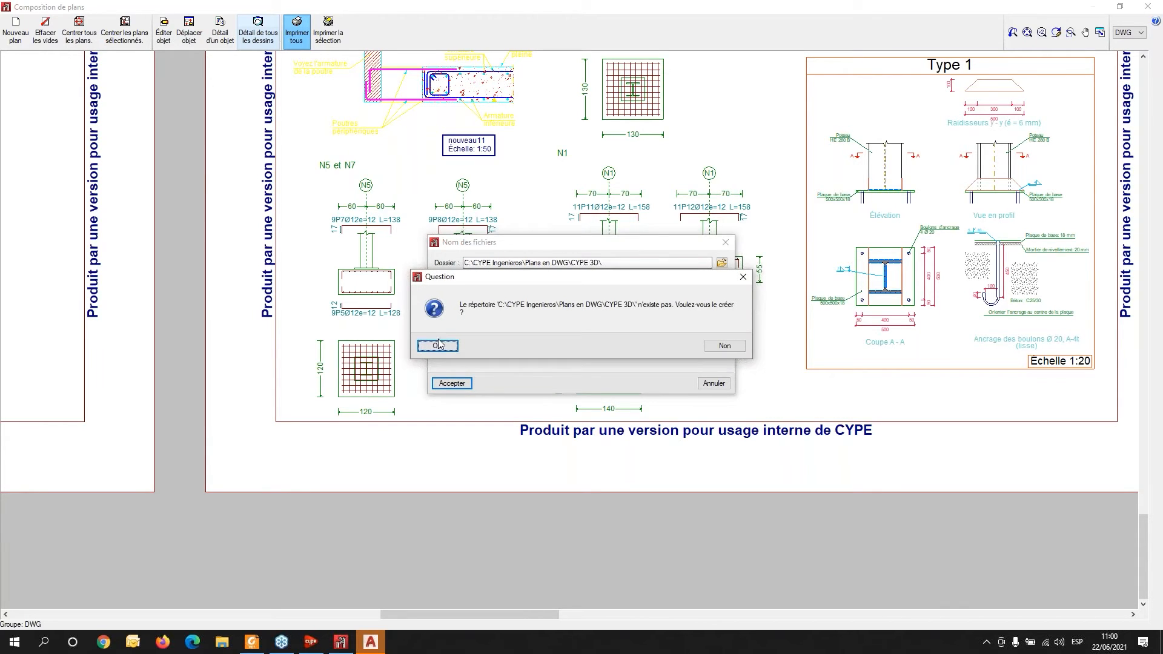
pyautogui.click(438, 346)
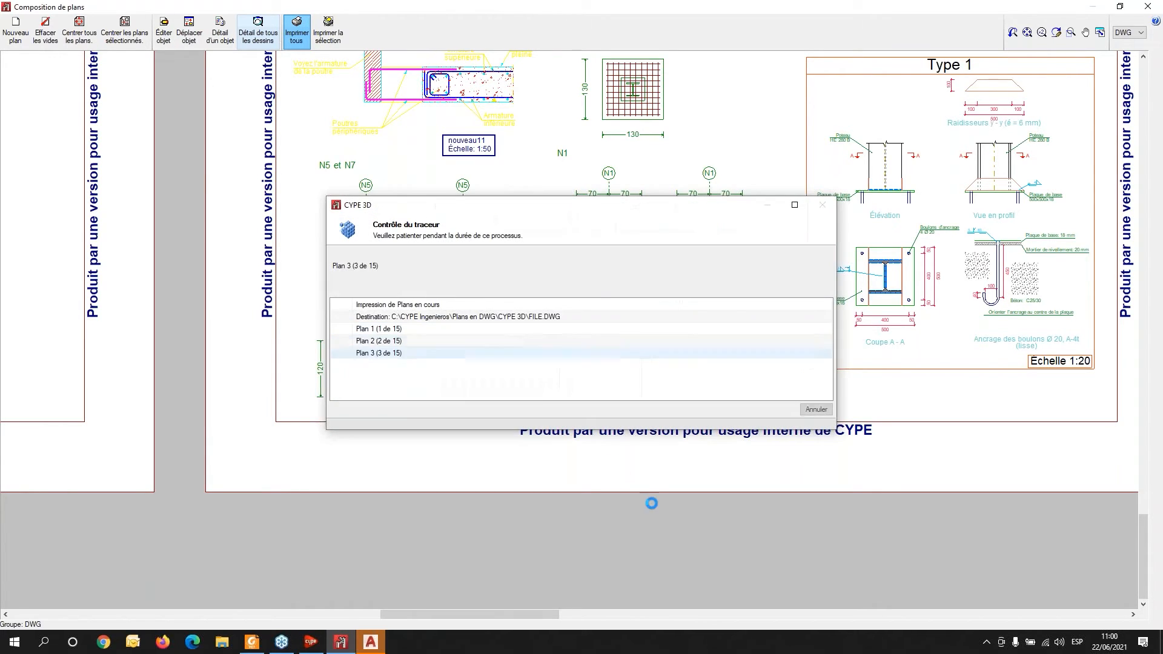
# - Switch to AutoCAD and open the exported FILE drawing from the recent documents
pyautogui.click(373, 644)
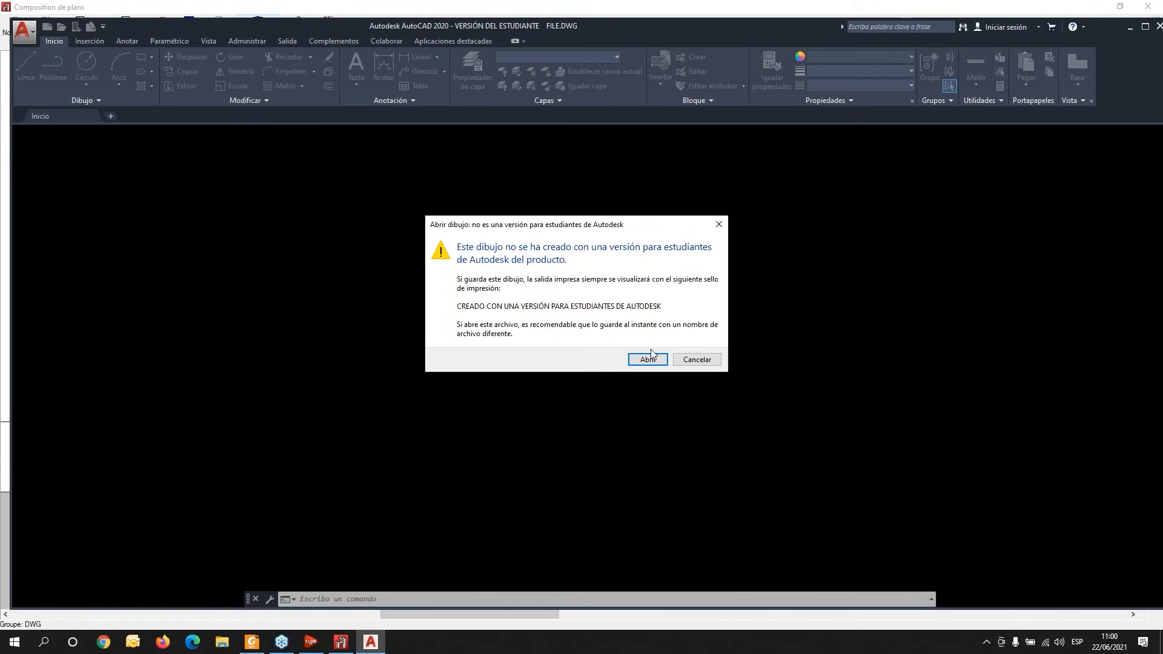
pyautogui.click(648, 359)
pyautogui.click(483, 293)
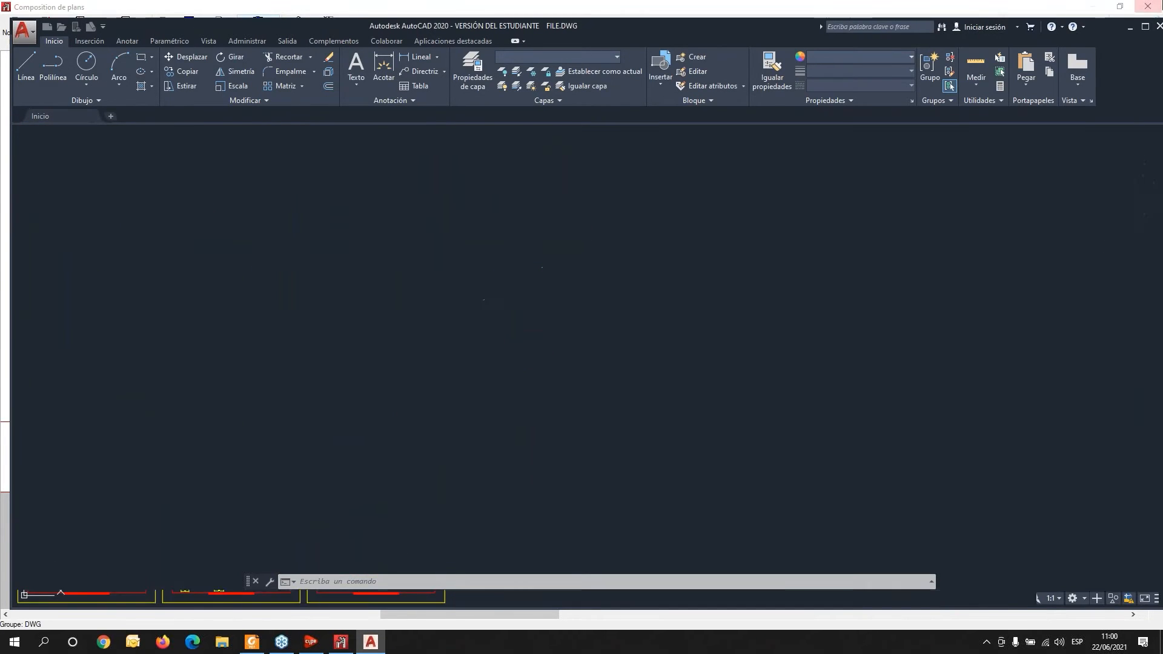
pyautogui.click(1122, 7)
pyautogui.click(1123, 7)
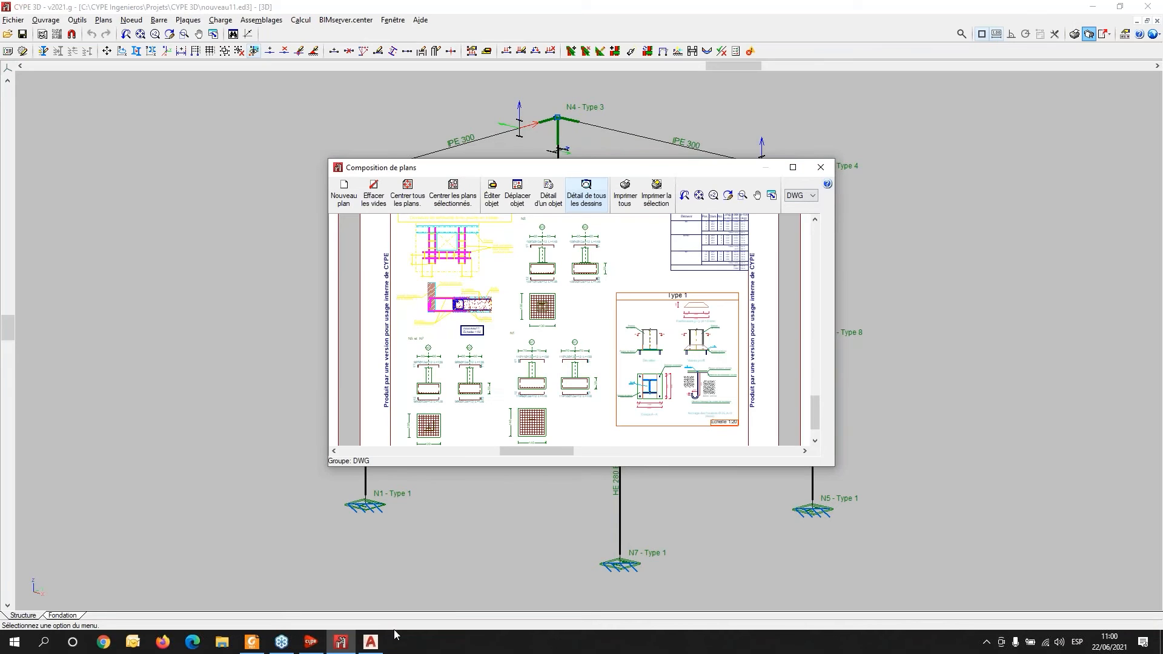
pyautogui.click(370, 641)
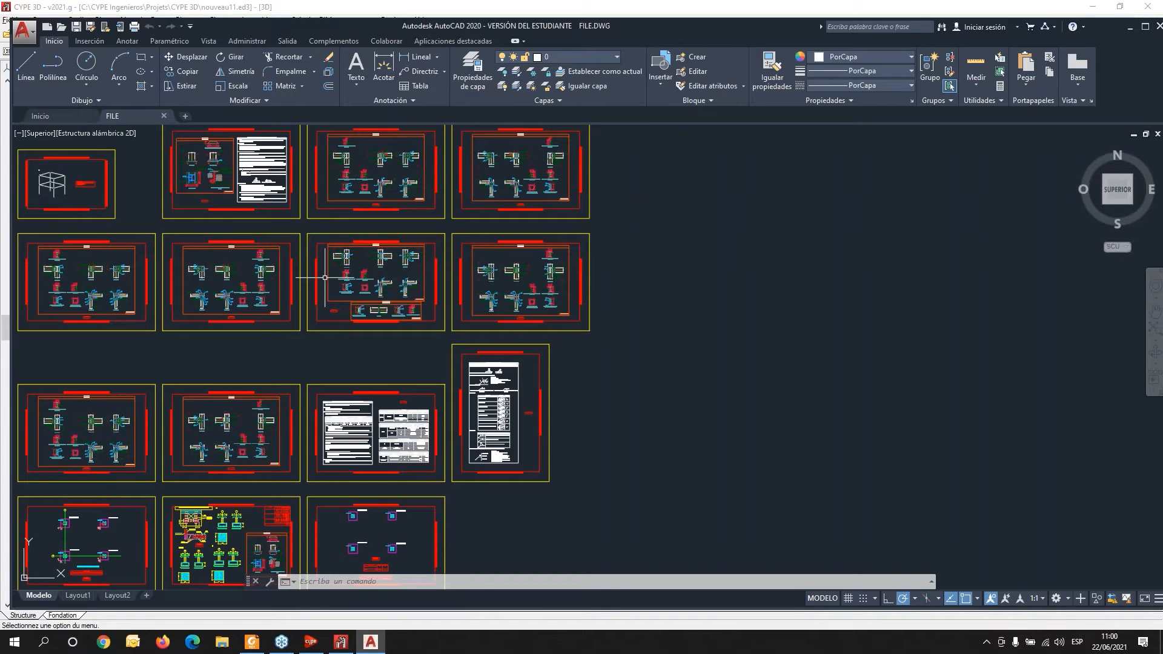
# - Zoom into the exported 3D structure sheet and the connection notes to inspect them
pyautogui.moveTo(326, 277); pyautogui.dragTo(572, 390, button='middle')
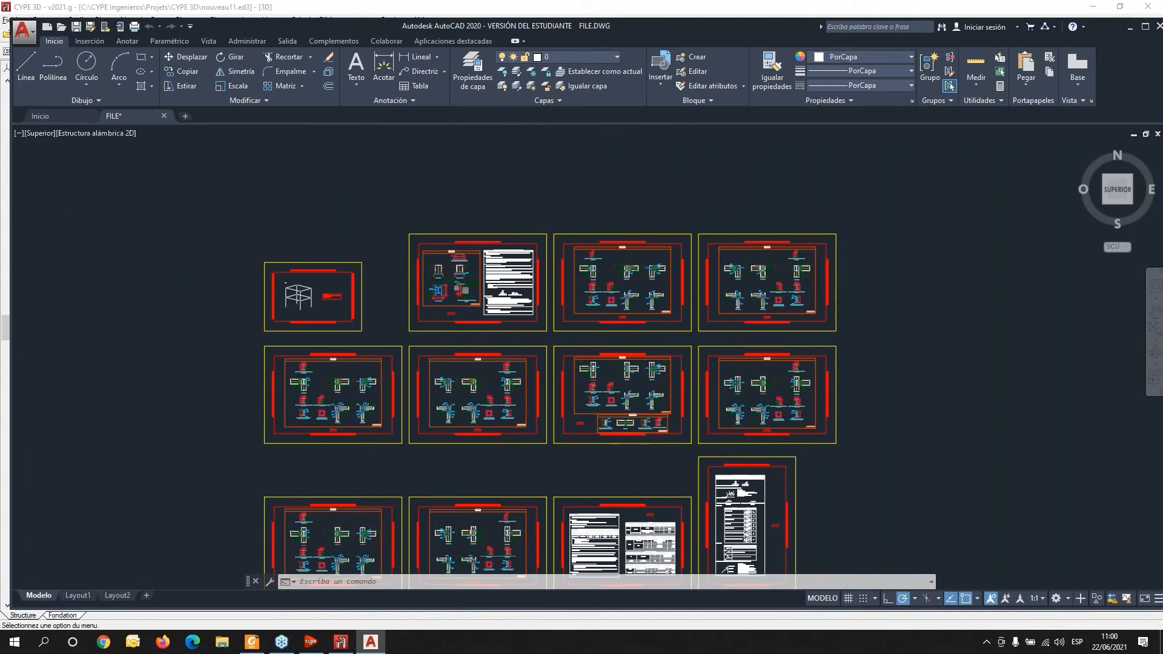
pyautogui.scroll(2, 295, 263)
pyautogui.scroll(5, 301, 386)
pyautogui.moveTo(270, 204); pyautogui.dragTo(298, 405, button='middle')
pyautogui.scroll(3, 470, 315)
pyautogui.moveTo(436, 363); pyautogui.dragTo(460, 374, button='middle')
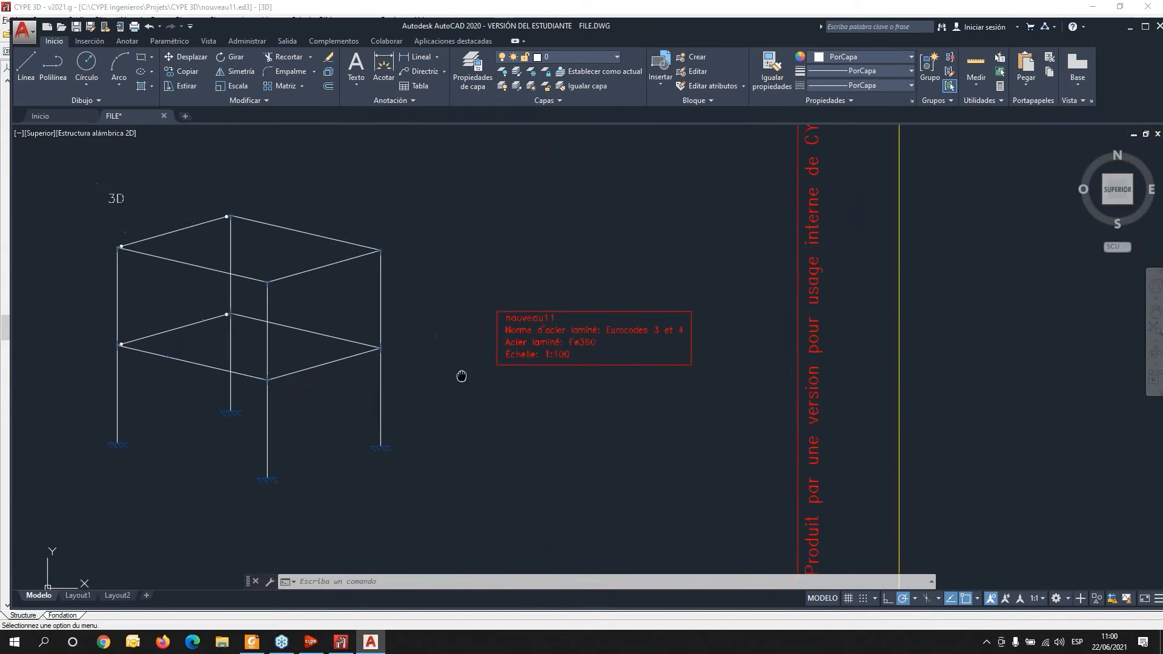
pyautogui.moveTo(940, 324)
pyautogui.mouseDown(button='middle')
pyautogui.moveTo(935, 364)
pyautogui.moveTo(0, 460)
pyautogui.mouseUp(button='middle')
pyautogui.moveTo(597, 374)
pyautogui.mouseDown(button='middle')
pyautogui.moveTo(431, 486)
pyautogui.moveTo(262, 515)
pyautogui.moveTo(210, 487)
pyautogui.mouseUp(button='middle')
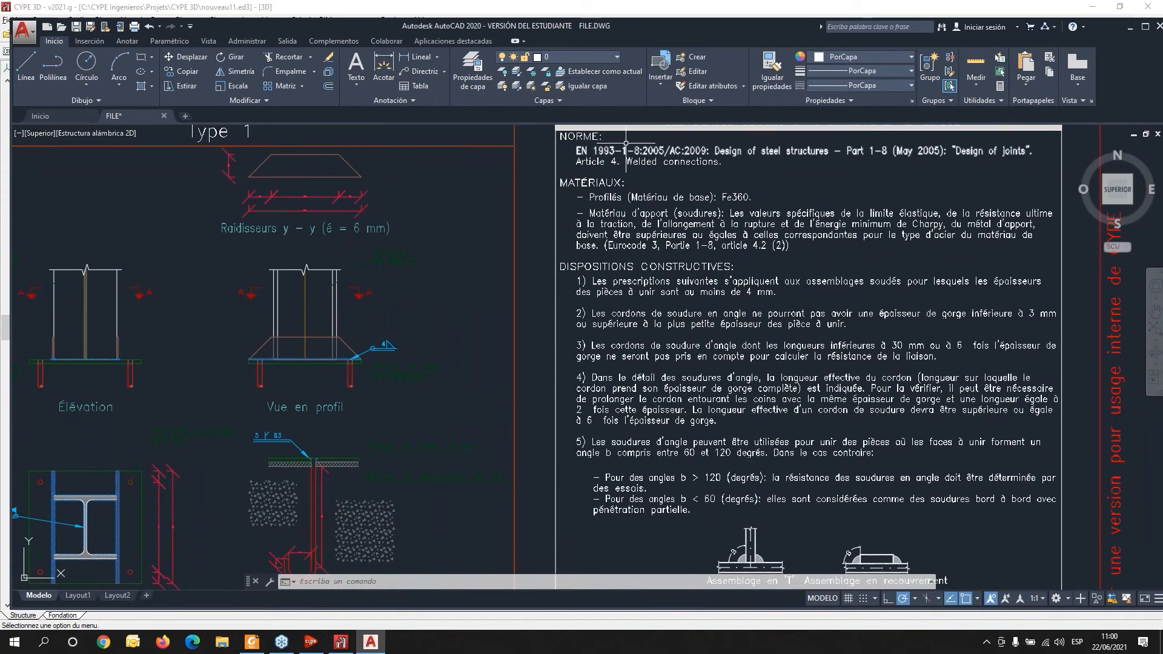
pyautogui.scroll(-4, 608, 424)
pyautogui.scroll(5, 608, 429)
pyautogui.moveTo(535, 562); pyautogui.dragTo(560, 187, button='middle')
pyautogui.moveTo(509, 338); pyautogui.dragTo(503, 202, button='middle')
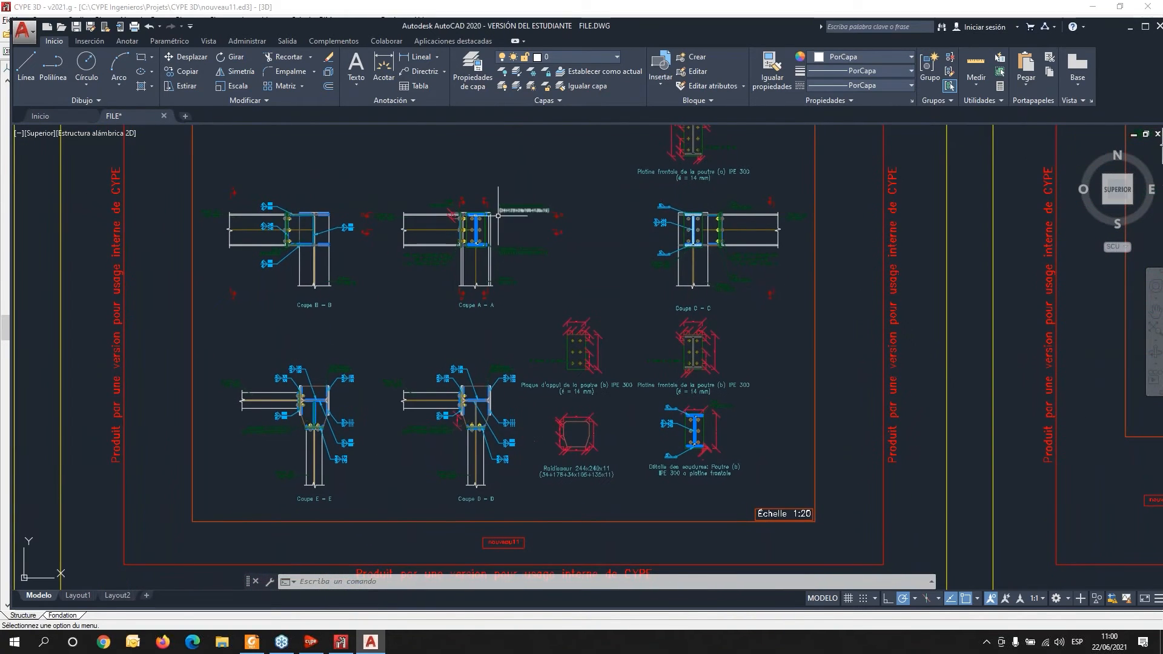
# - Pan across the connection detail and footing reinforcement sheets in the exported drawing to inspect them
pyautogui.scroll(2, 454, 235)
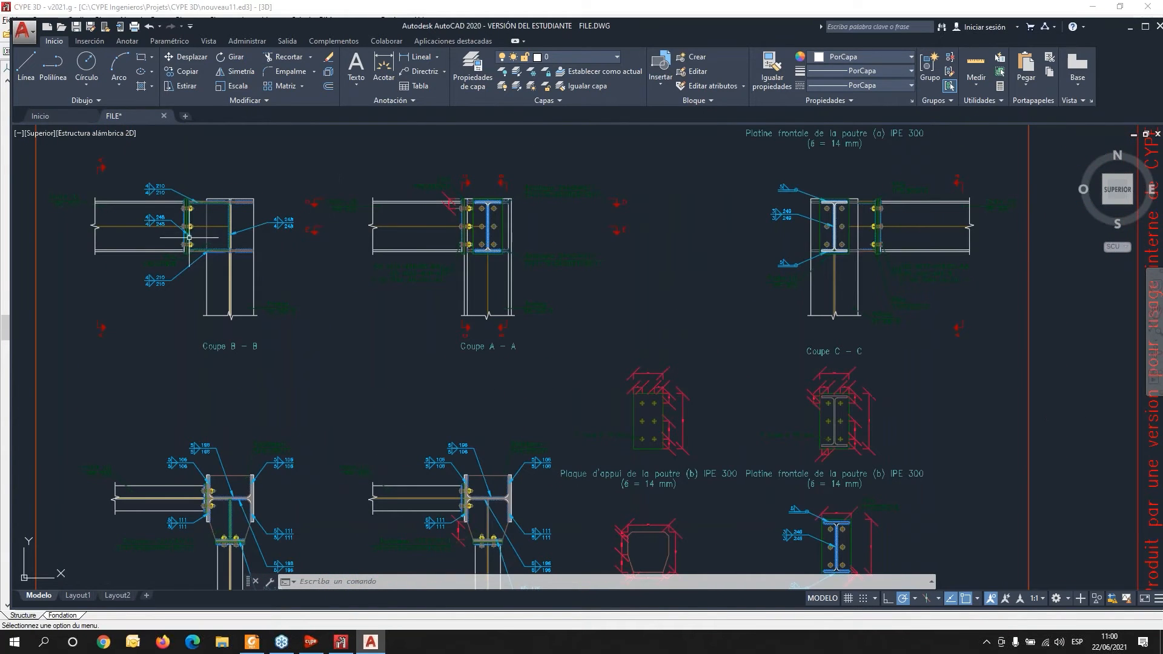
pyautogui.moveTo(473, 293); pyautogui.dragTo(489, 370, button='middle')
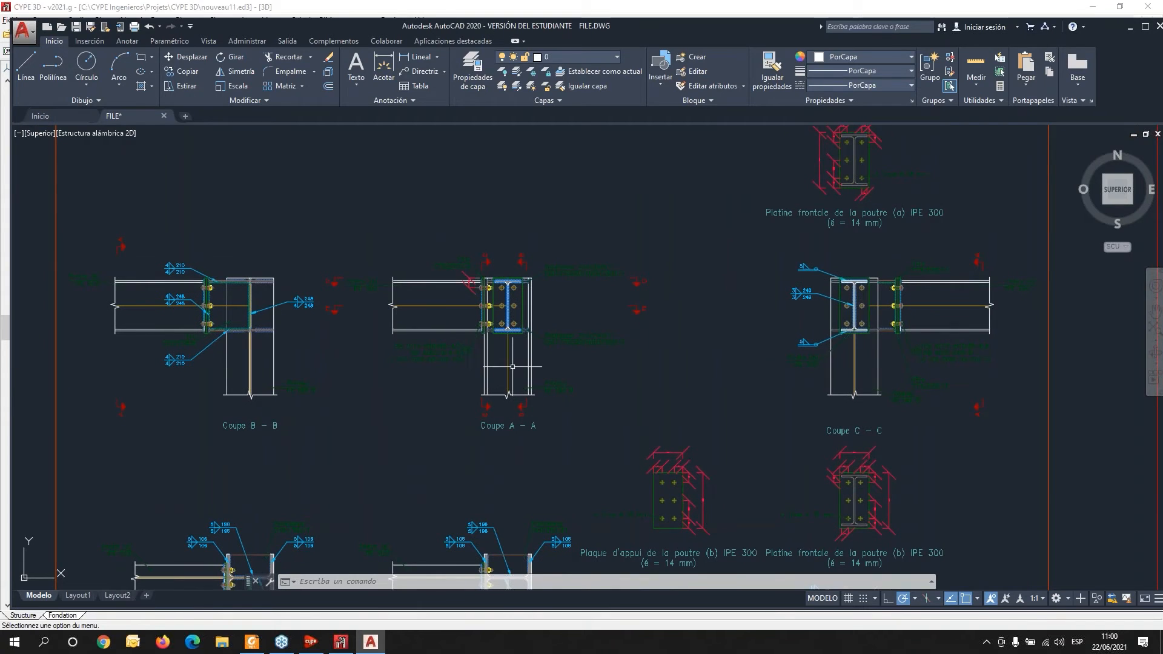
pyautogui.moveTo(584, 381)
pyautogui.mouseDown(button='middle')
pyautogui.moveTo(740, 472)
pyautogui.moveTo(548, 454)
pyautogui.moveTo(538, 265)
pyautogui.moveTo(519, 203)
pyautogui.mouseUp(button='middle')
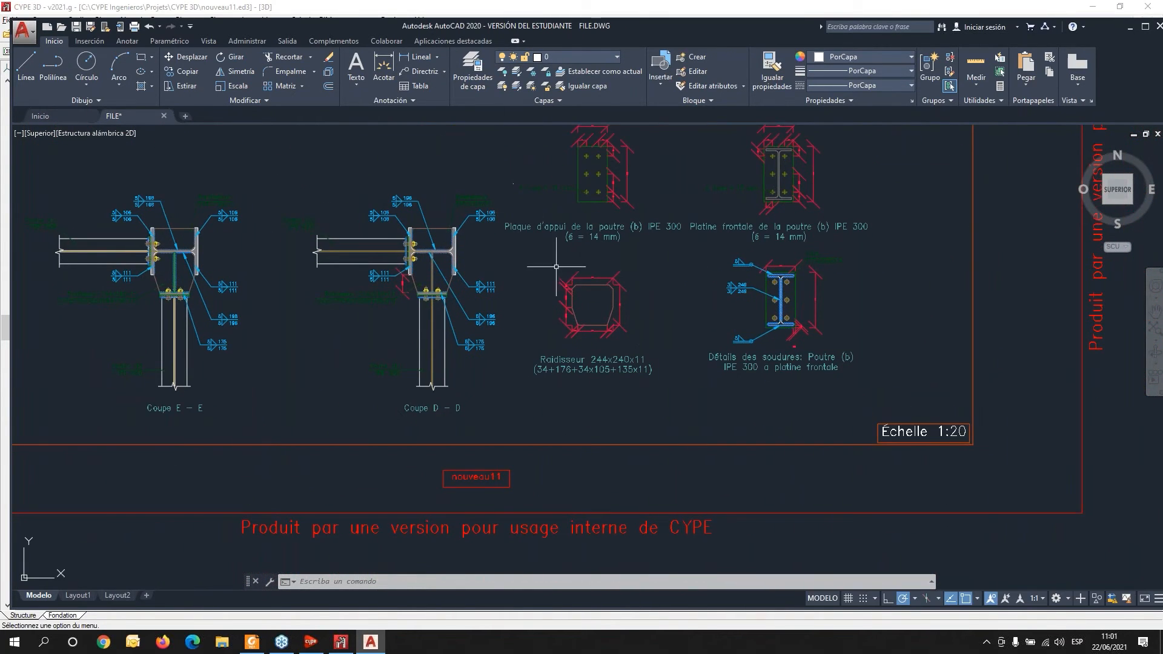
pyautogui.moveTo(779, 299)
pyautogui.mouseDown(button='middle')
pyautogui.moveTo(342, 360)
pyautogui.moveTo(43, 378)
pyautogui.mouseUp(button='middle')
pyautogui.scroll(-2, 605, 344)
pyautogui.moveTo(721, 349); pyautogui.dragTo(30, 481, button='middle')
pyautogui.moveTo(878, 358)
pyautogui.mouseDown(button='middle')
pyautogui.moveTo(190, 373)
pyautogui.moveTo(114, 335)
pyautogui.moveTo(149, 278)
pyautogui.mouseUp(button='middle')
pyautogui.scroll(-3, 151, 279)
pyautogui.moveTo(232, 353)
pyautogui.mouseDown(button='middle')
pyautogui.moveTo(348, 319)
pyautogui.moveTo(442, 234)
pyautogui.mouseUp(button='middle')
pyautogui.scroll(8, 387, 306)
pyautogui.moveTo(461, 374); pyautogui.dragTo(437, 260, button='middle')
pyautogui.scroll(-4, 437, 260)
pyautogui.moveTo(224, 309)
pyautogui.mouseDown(button='middle')
pyautogui.moveTo(781, 305)
pyautogui.moveTo(1063, 322)
pyautogui.mouseUp(button='middle')
pyautogui.moveTo(387, 316); pyautogui.dragTo(1033, 332, button='middle')
pyautogui.moveTo(450, 383); pyautogui.dragTo(876, 266, button='middle')
pyautogui.moveTo(746, 401); pyautogui.dragTo(721, 144, button='middle')
pyautogui.moveTo(937, 339); pyautogui.dragTo(446, 296, button='middle')
pyautogui.scroll(4, 562, 300)
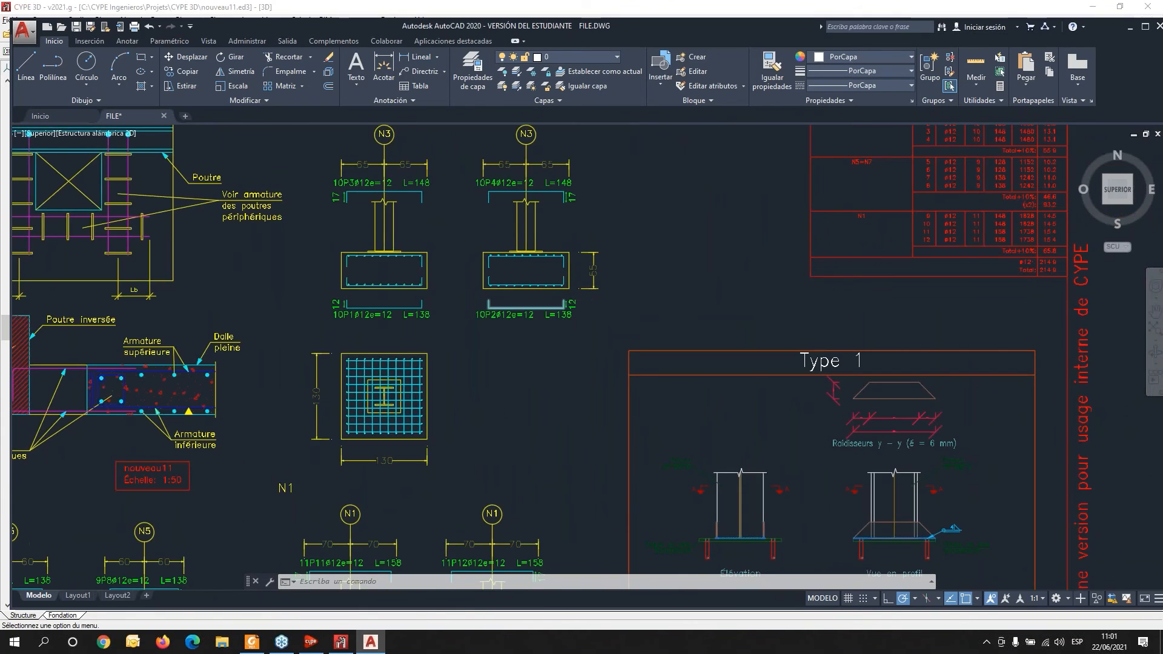
pyautogui.scroll(-2, 561, 309)
pyautogui.moveTo(560, 321); pyautogui.dragTo(636, 395, button='middle')
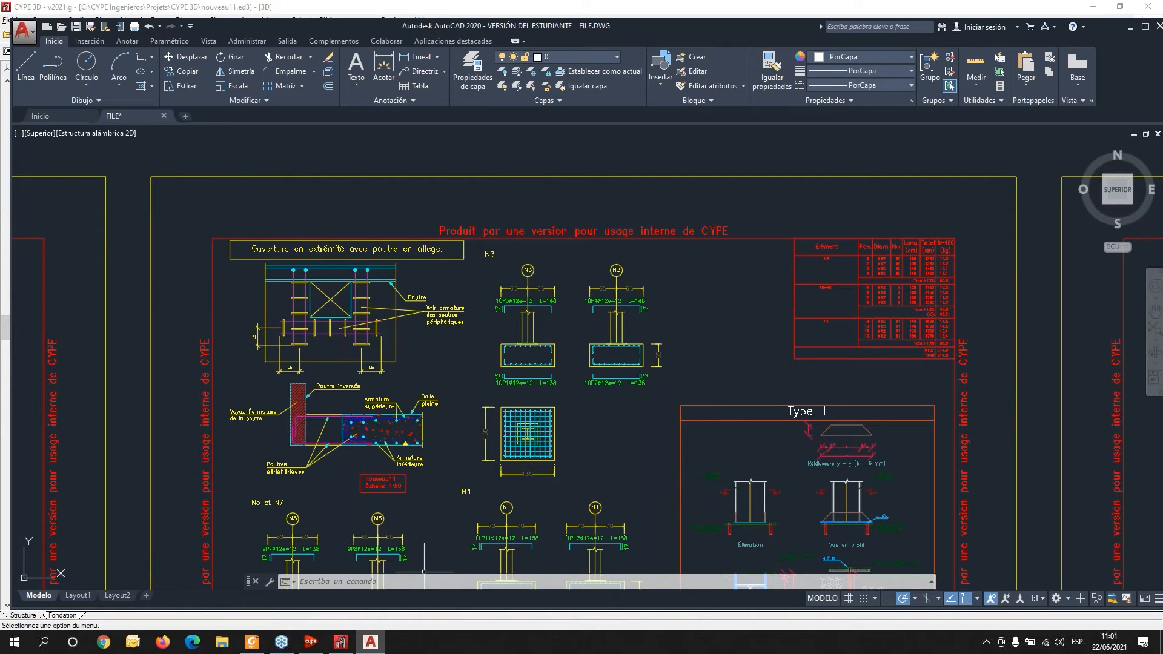
# - Return to CYPE 3D and close the plan composition and plan selection windows
pyautogui.click(341, 643)
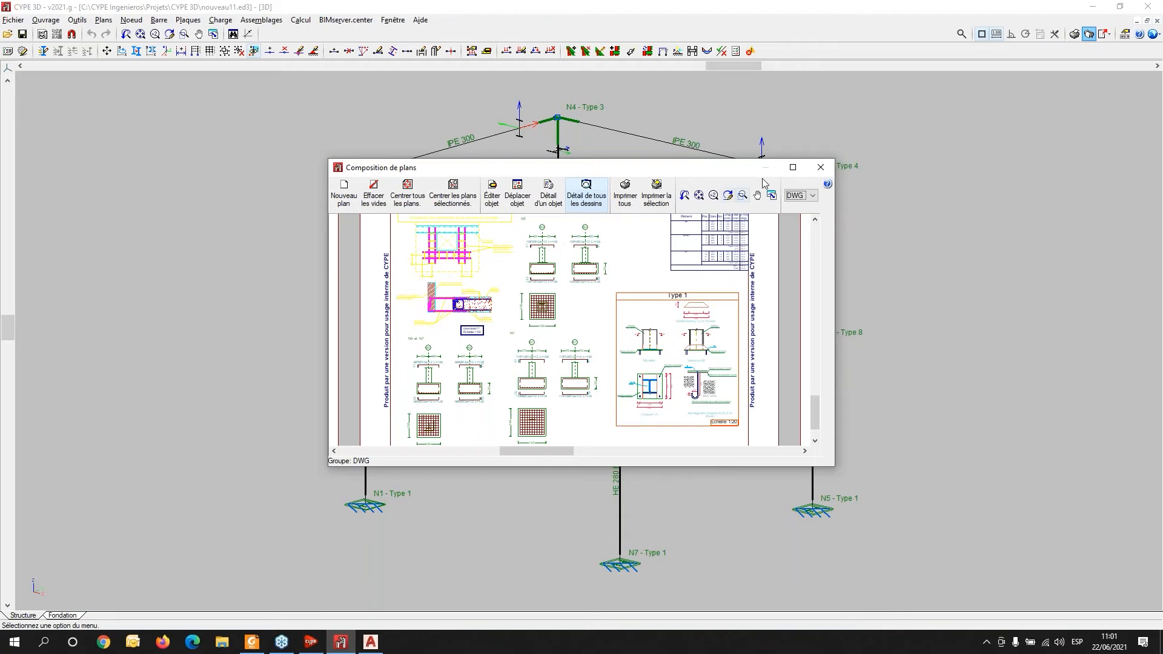
pyautogui.click(821, 167)
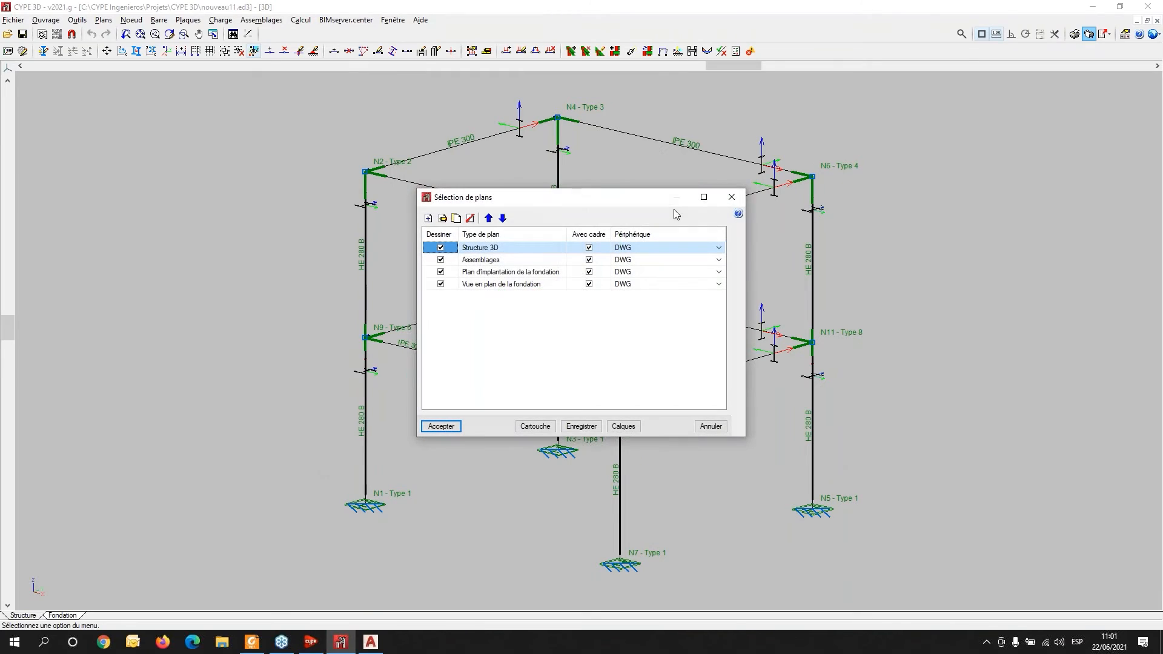
pyautogui.click(732, 196)
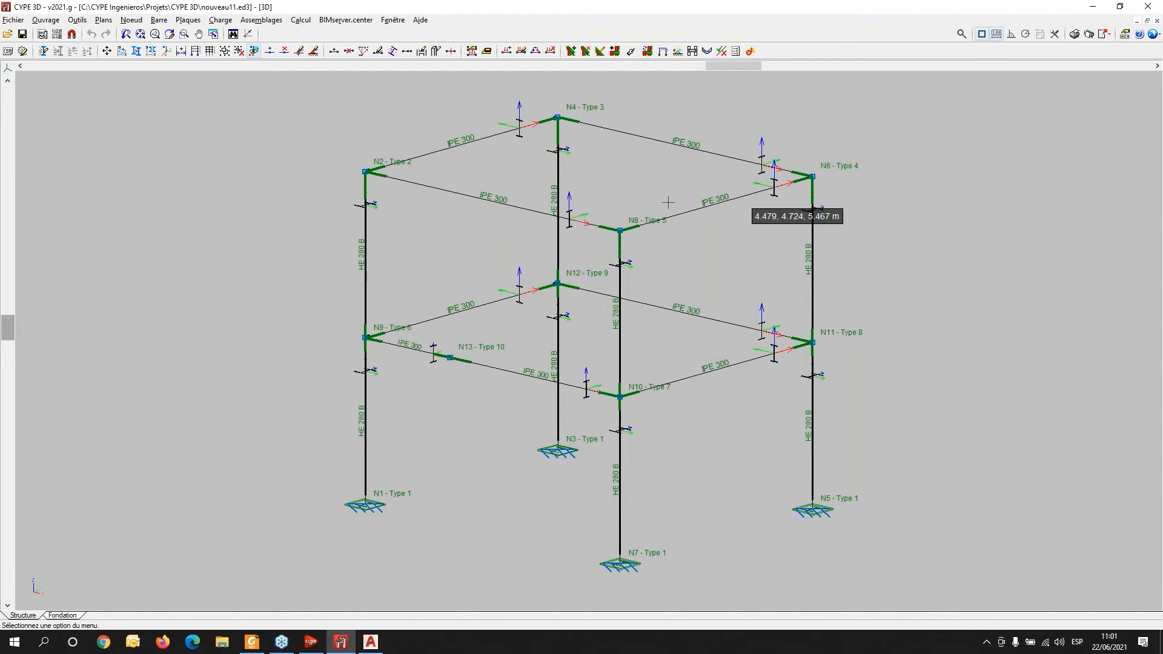
# - Create a new empty job, accepting the default file name, the general data and the limit states
pyautogui.click(13, 22)
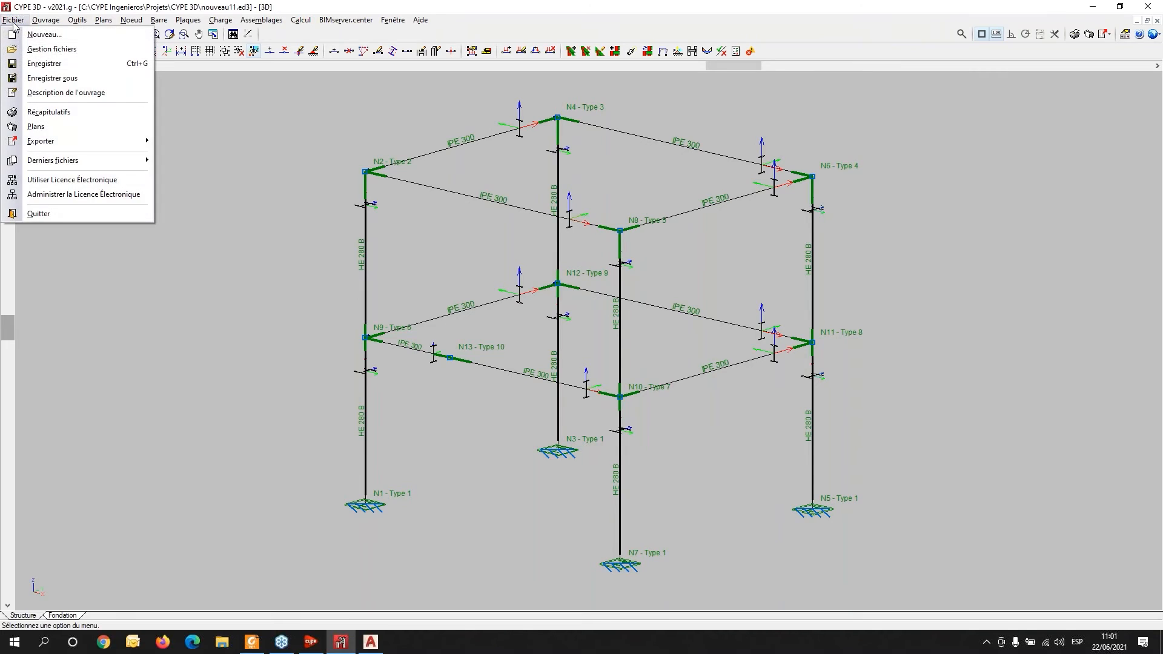
pyautogui.click(43, 35)
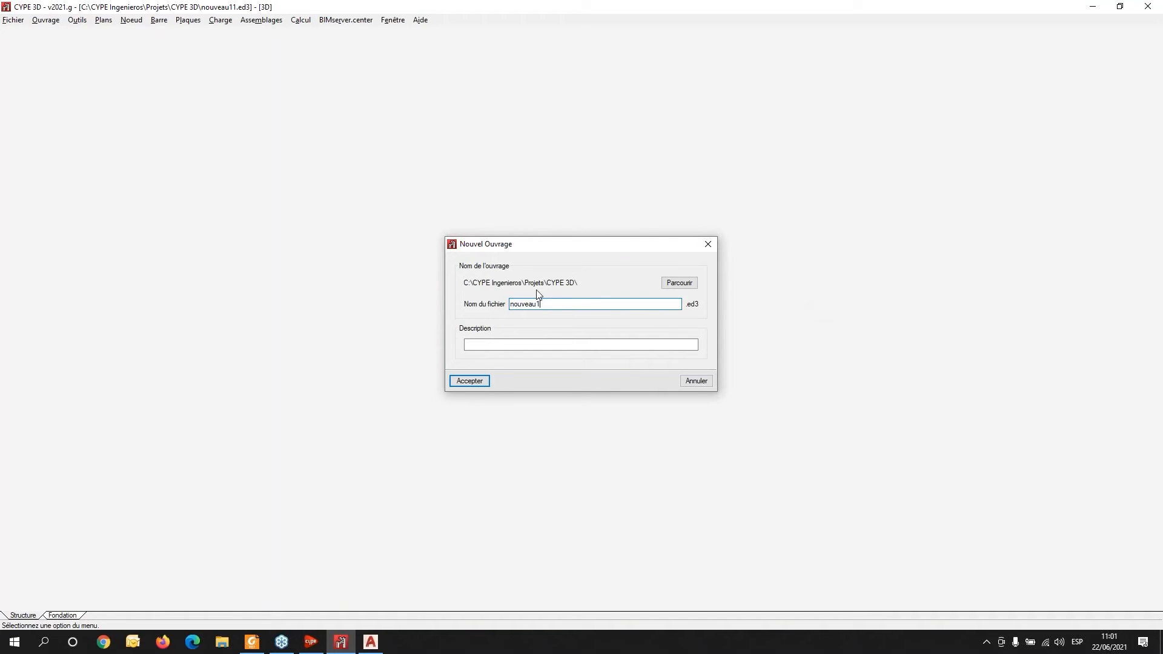
pyautogui.click(477, 380)
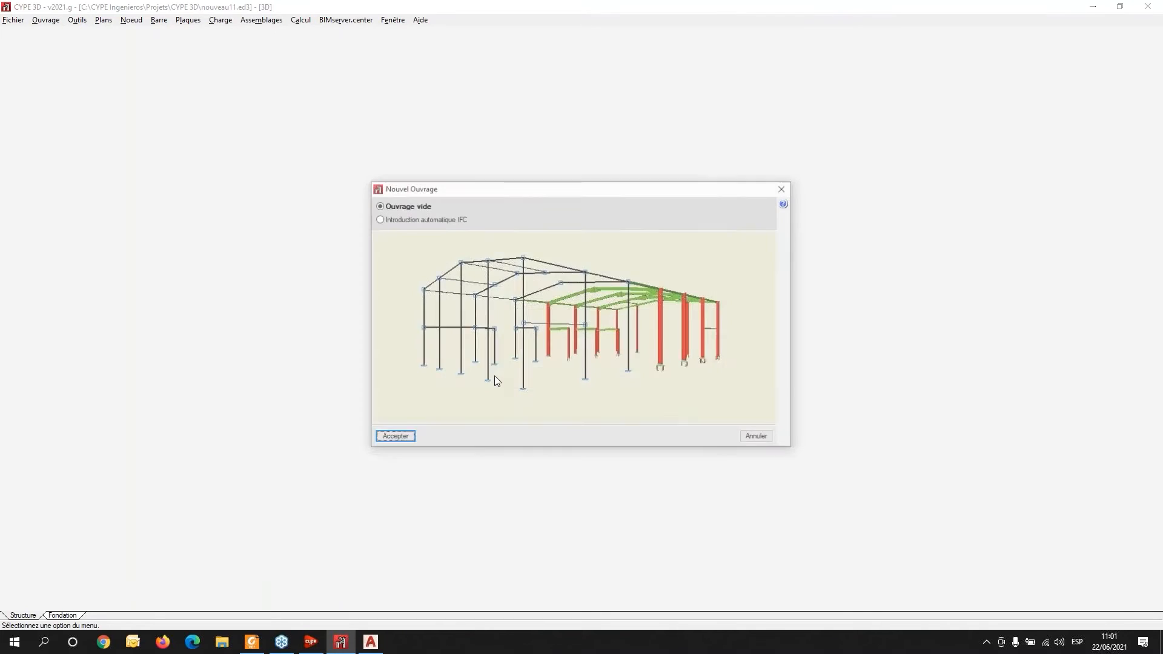
pyautogui.click(400, 434)
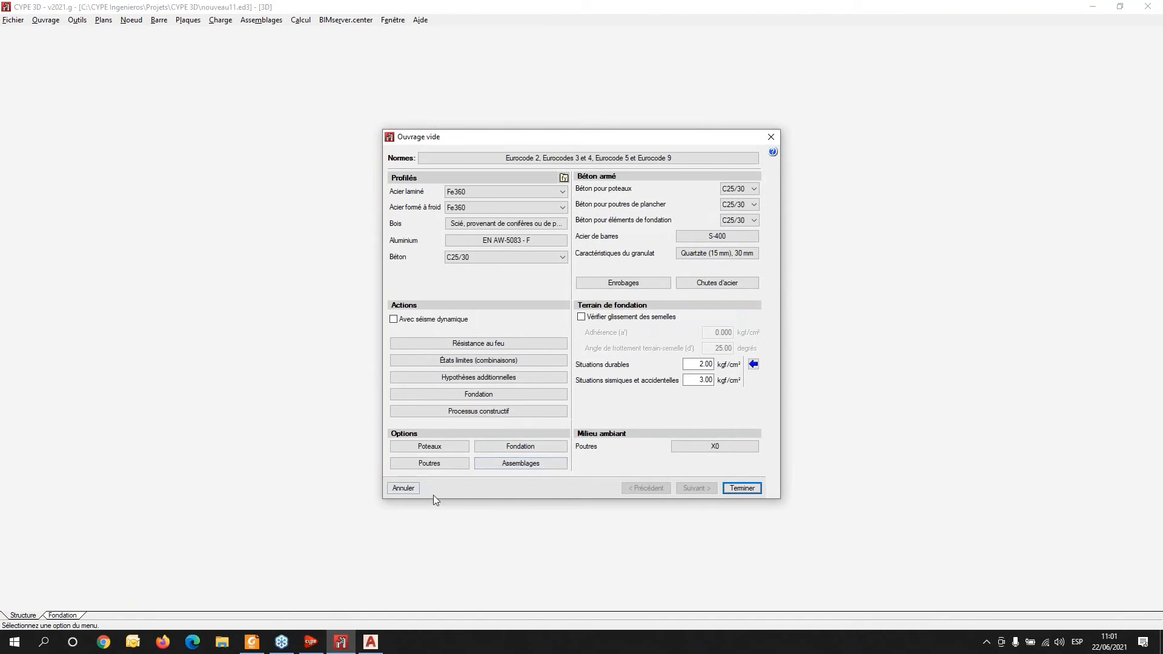
pyautogui.click(742, 489)
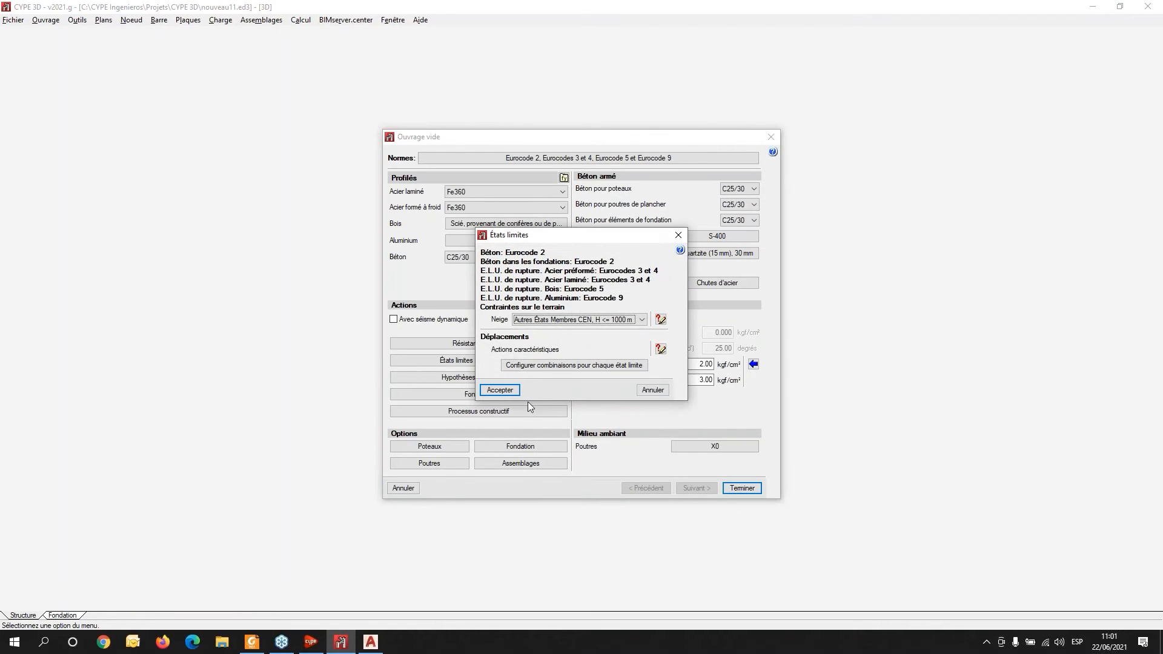
pyautogui.click(509, 390)
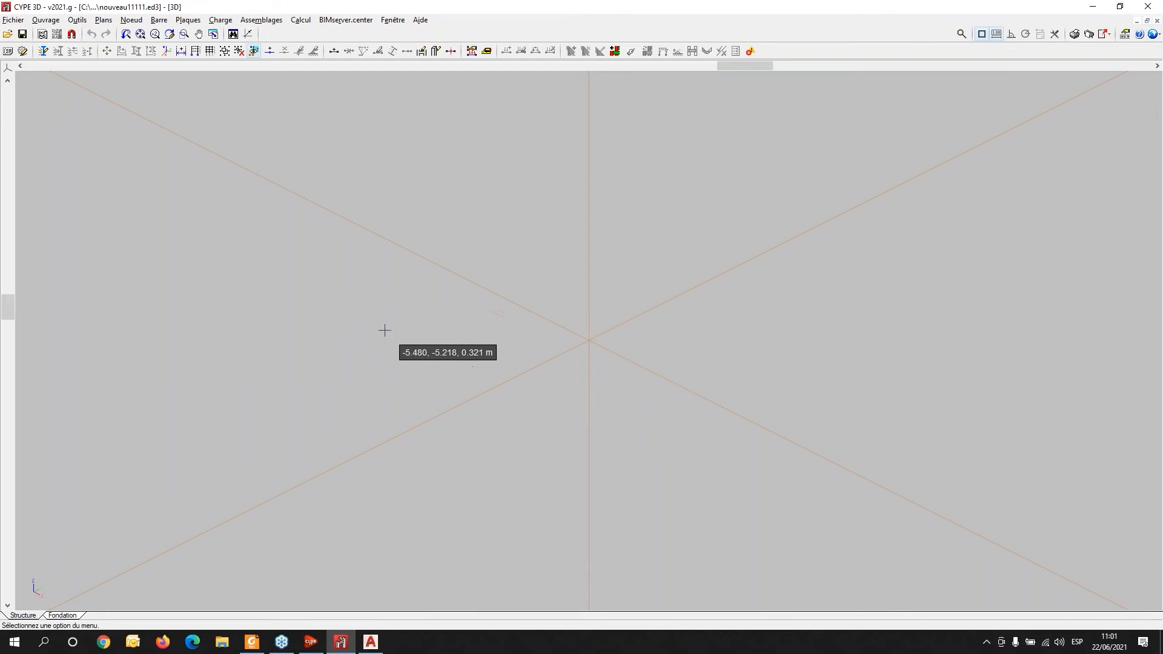
# - Import the DWG file ESFERA CARAS3D_64.dwg from the Mis Cursos y Demos folder on VirtualDiskL (L:)
pyautogui.click(77, 19)
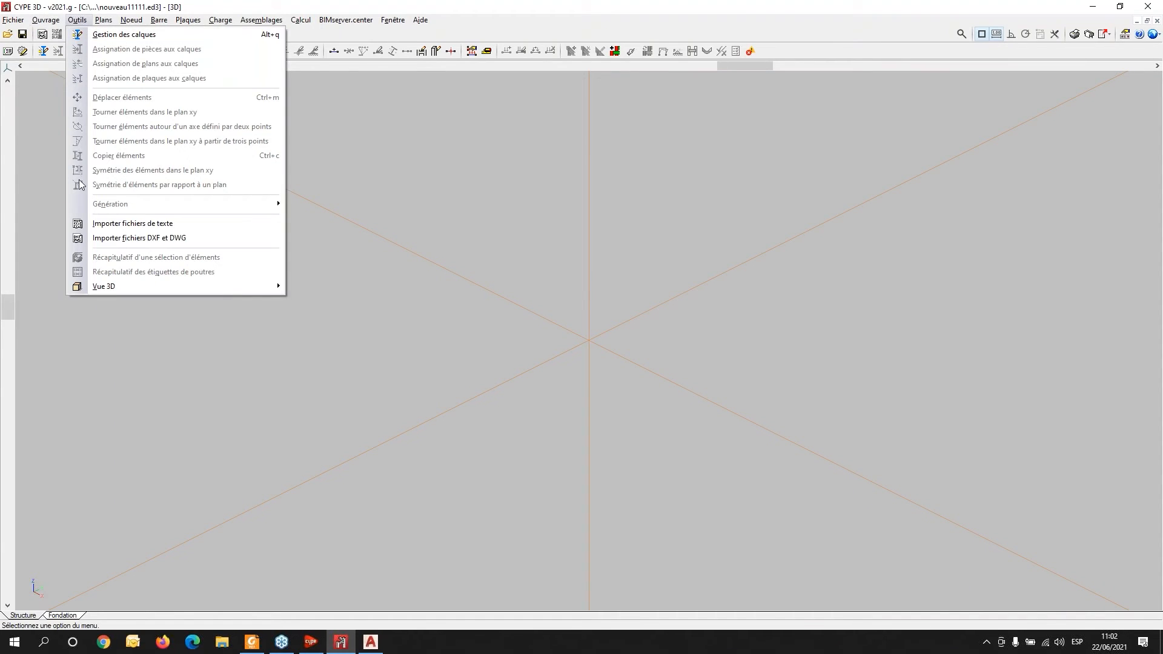
pyautogui.click(167, 242)
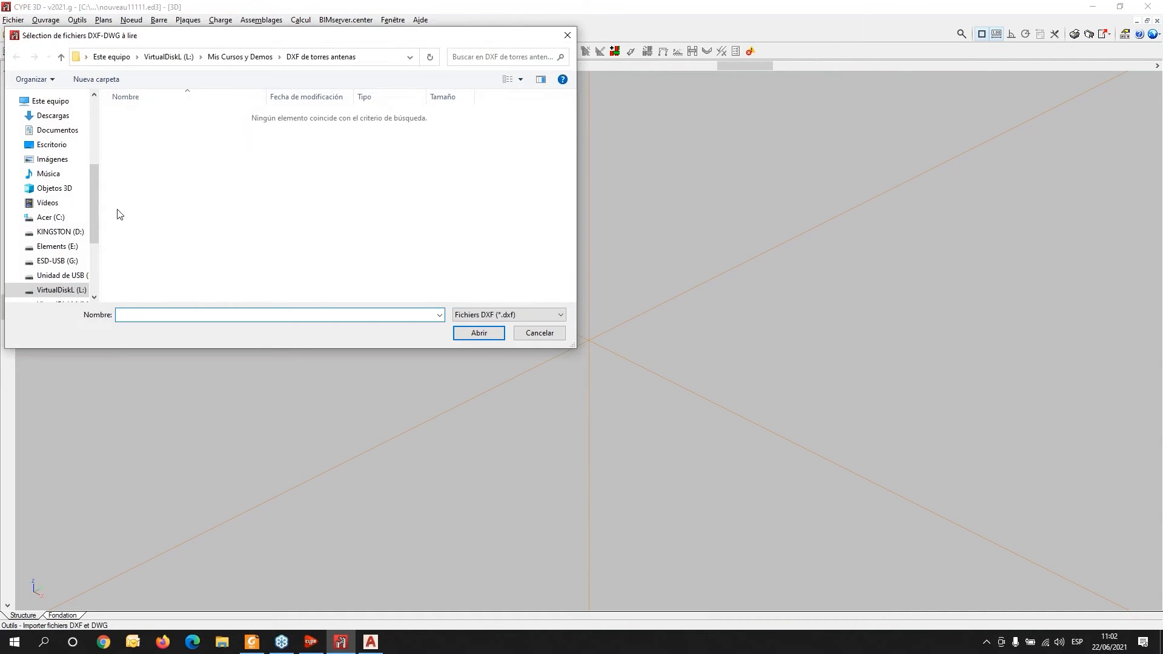
pyautogui.click(60, 290)
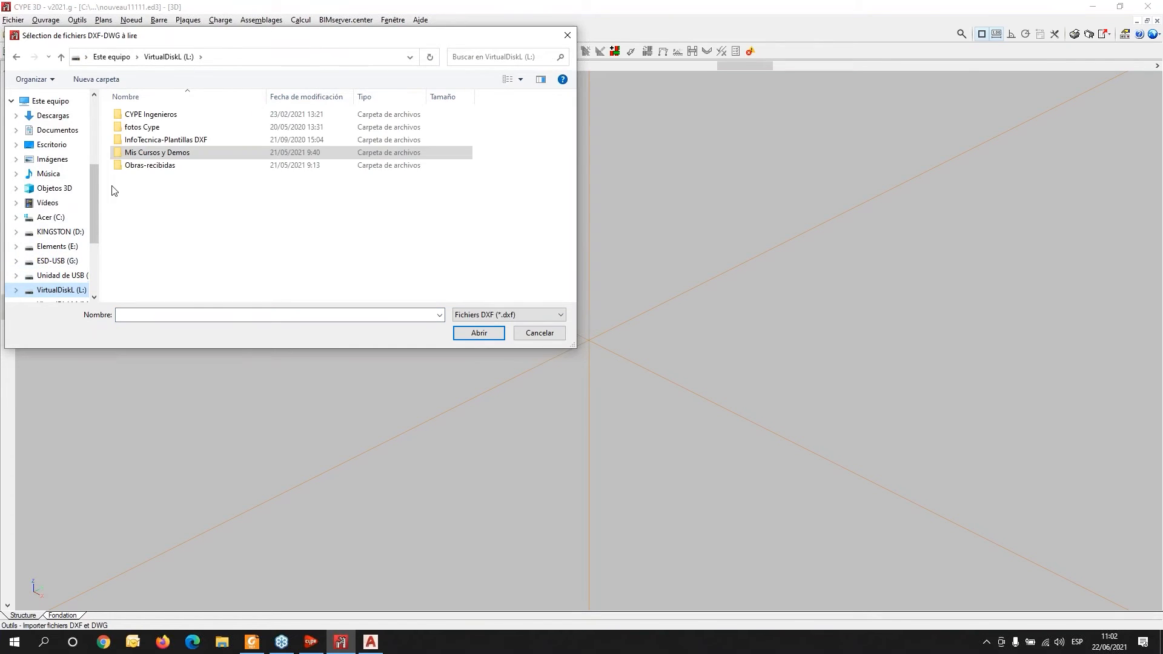
pyautogui.click(153, 153)
pyautogui.doubleClick(154, 156)
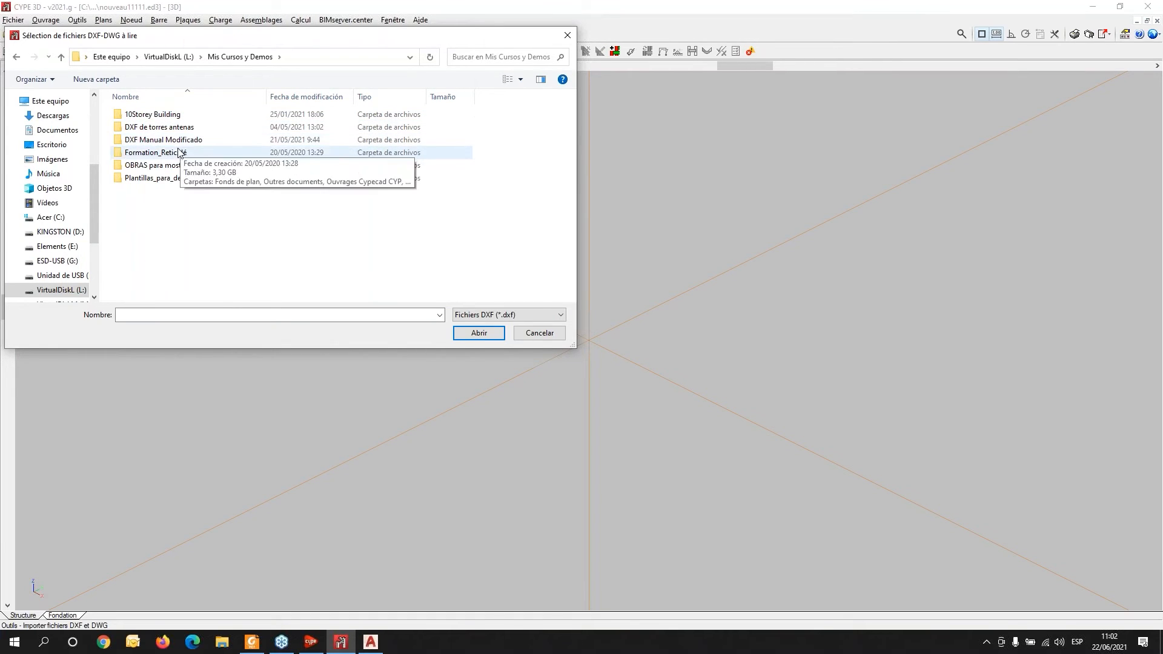
pyautogui.click(477, 316)
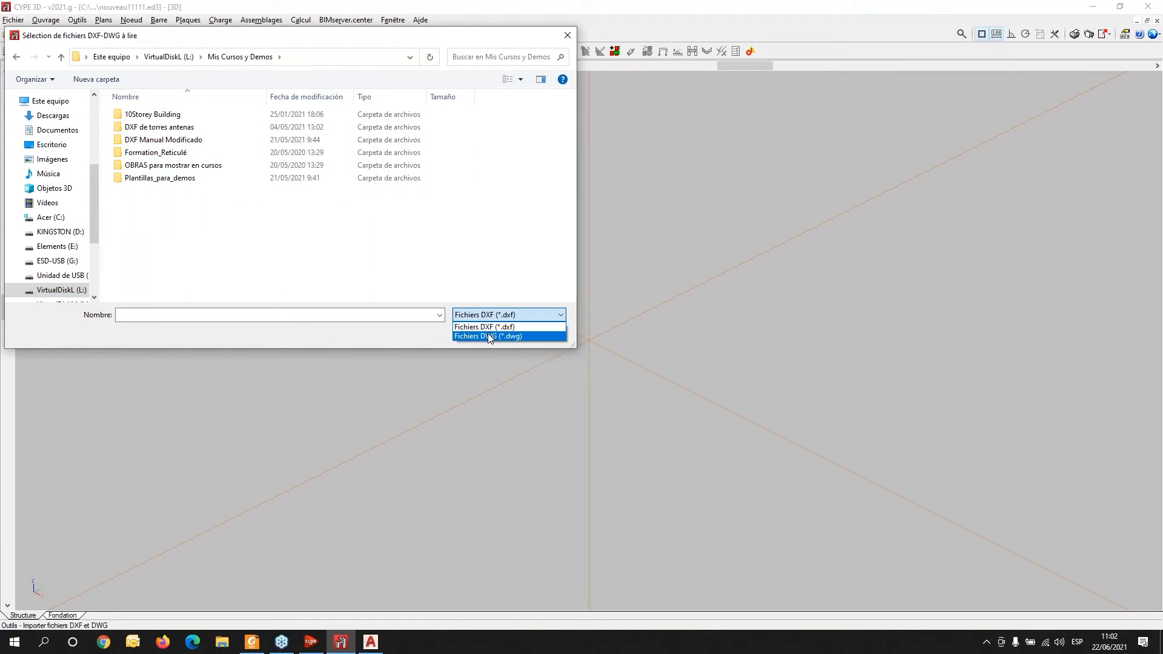
pyautogui.click(488, 327)
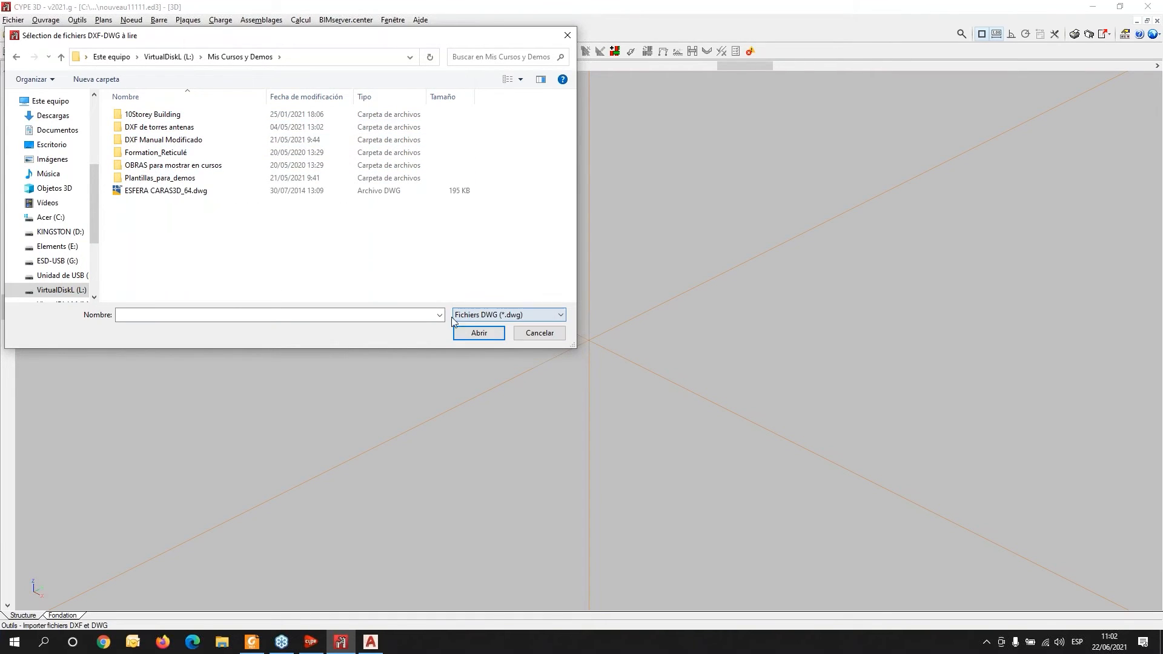
pyautogui.doubleClick(148, 192)
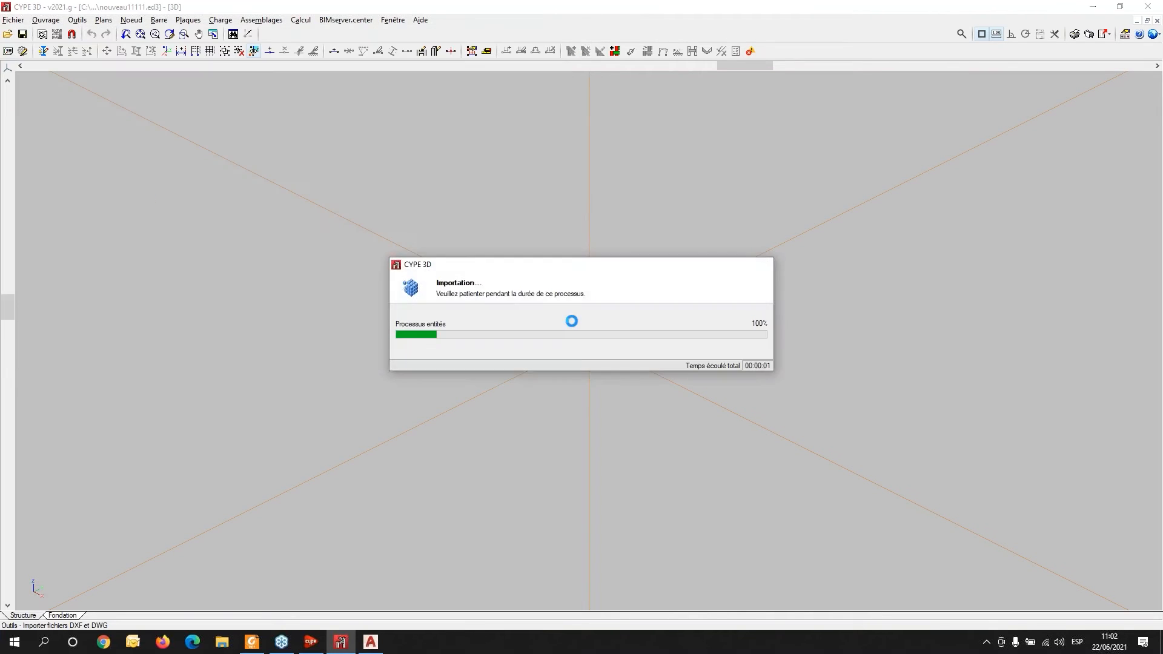
# - Import the DWG entities from the Esfera, Escalera, Pilares and Cruces layers, leaving layer 0 out
pyautogui.click(649, 235)
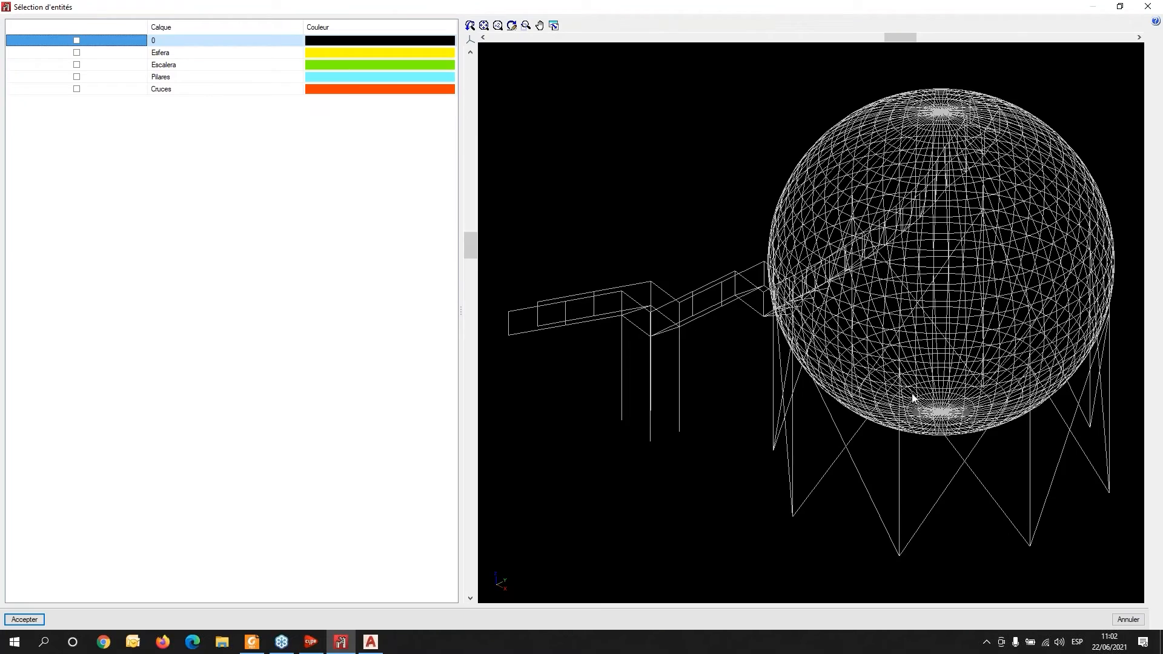
pyautogui.scroll(2, 793, 384)
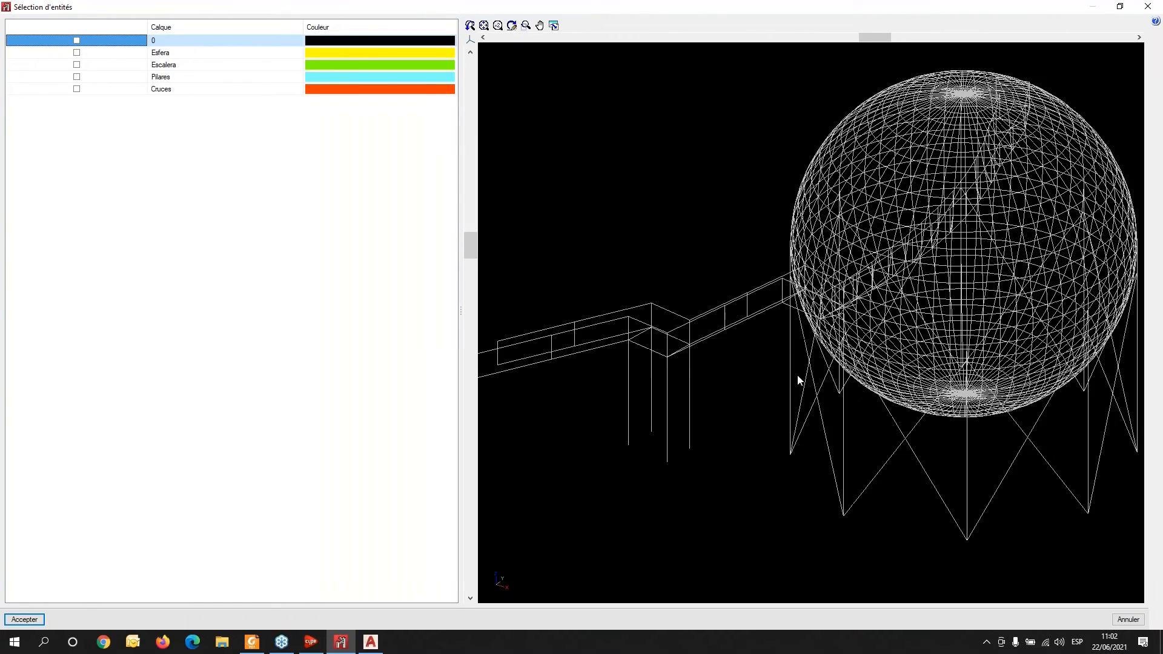
pyautogui.scroll(-3, 712, 405)
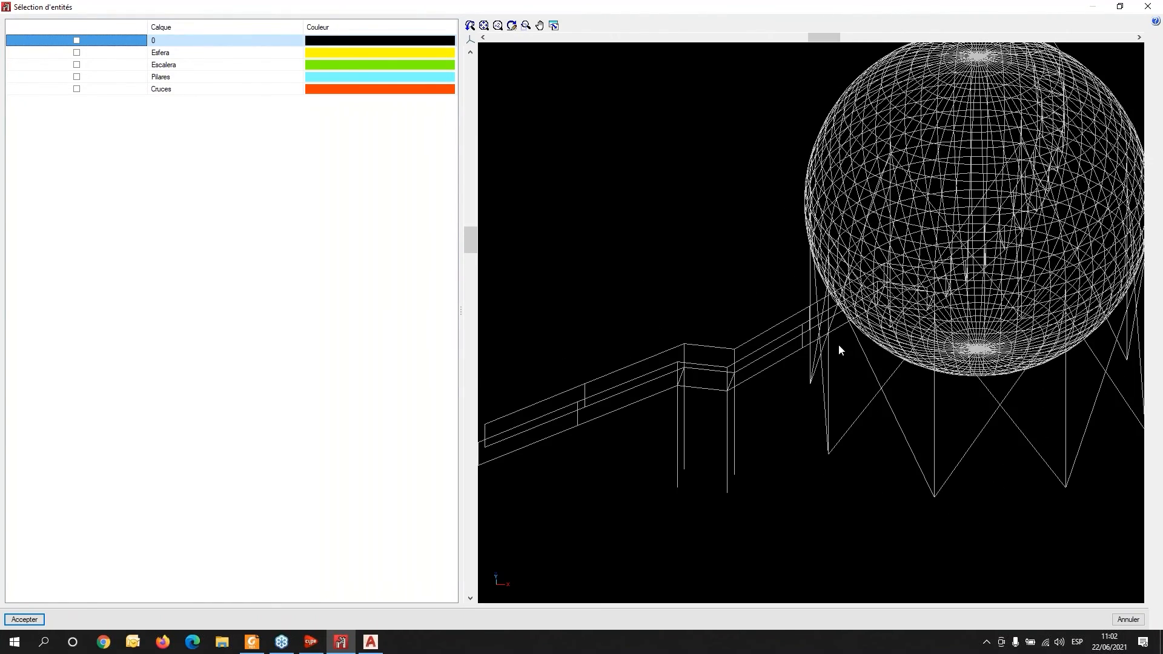
pyautogui.keyDown('shift'); pyautogui.moveTo(797, 400); pyautogui.dragTo(798, 393, button='middle'); pyautogui.keyUp('shift')
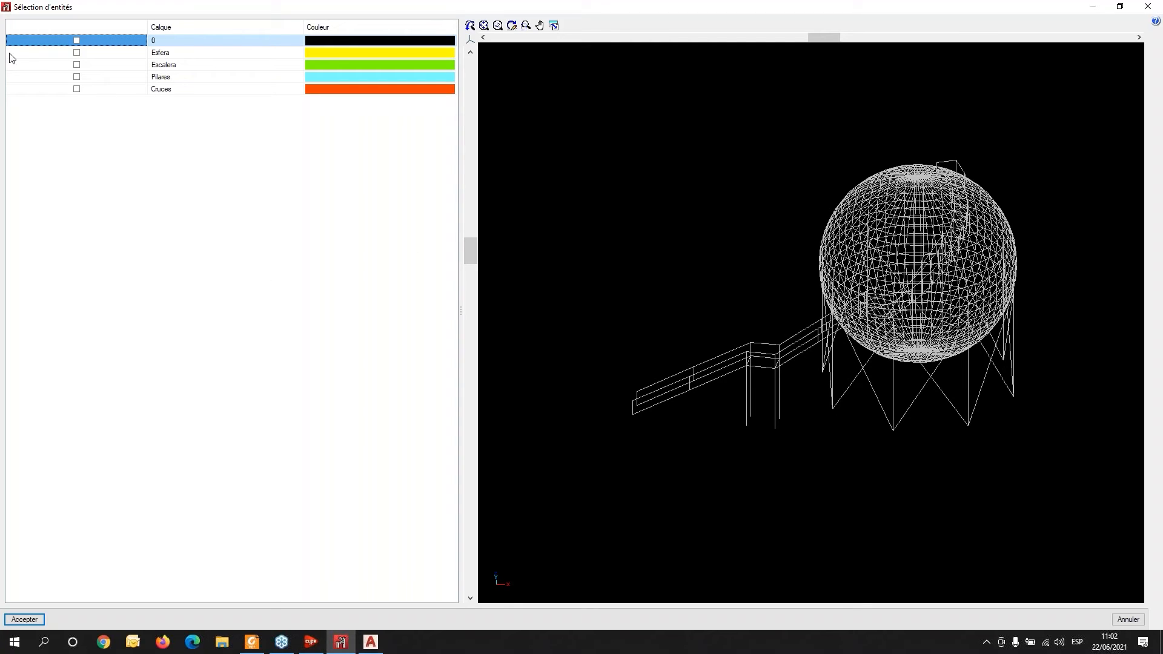
pyautogui.click(77, 53)
pyautogui.click(77, 67)
pyautogui.click(77, 76)
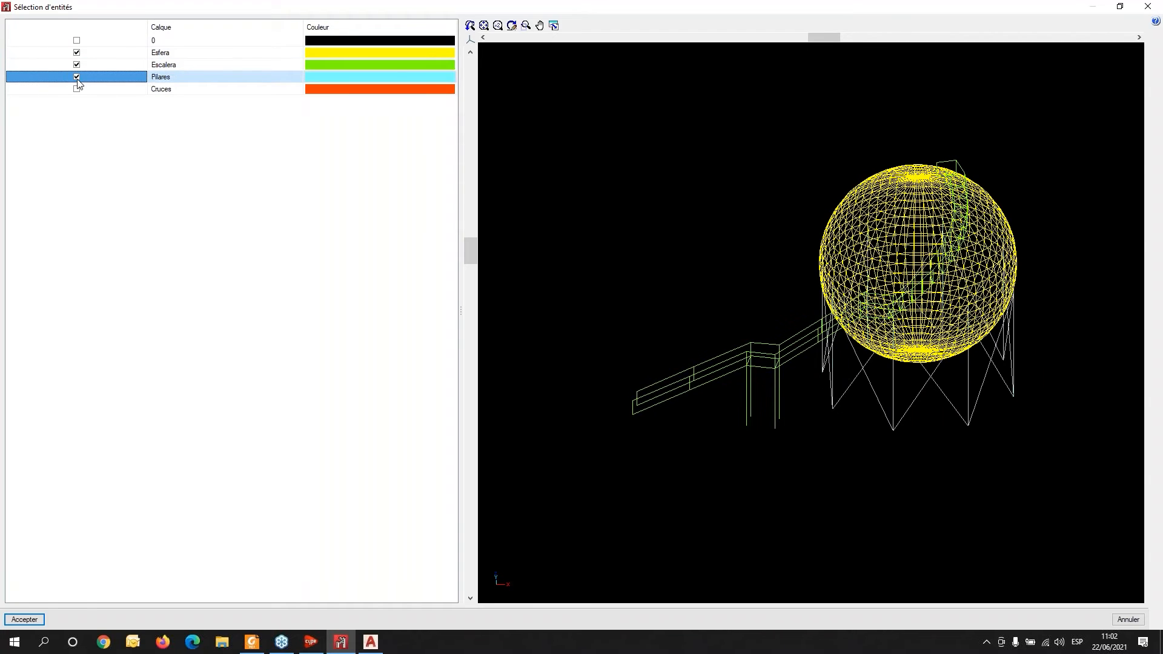
pyautogui.click(77, 89)
pyautogui.moveTo(745, 417); pyautogui.dragTo(821, 394, button='middle')
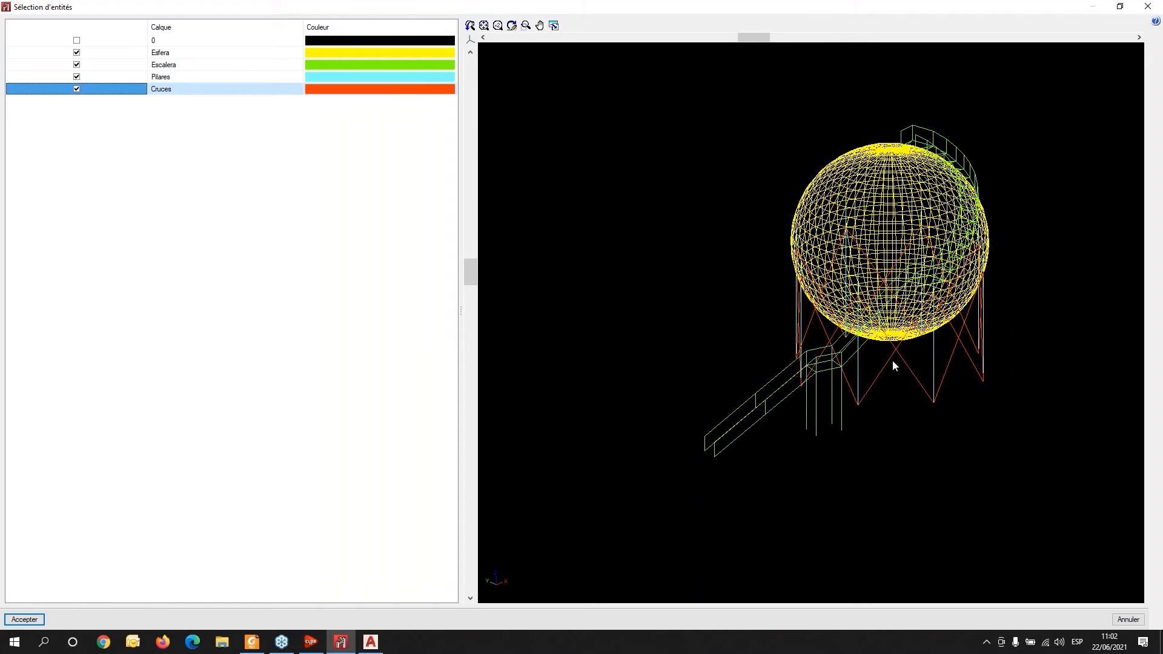
pyautogui.scroll(3, 902, 378)
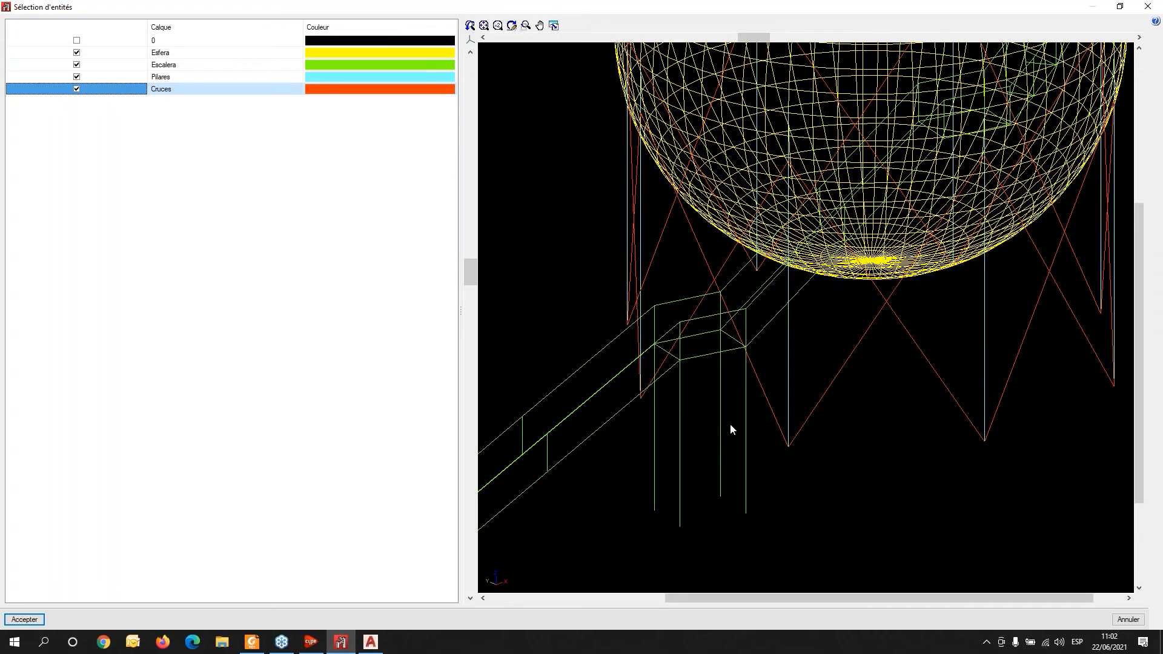
pyautogui.scroll(-3, 730, 423)
pyautogui.click(24, 619)
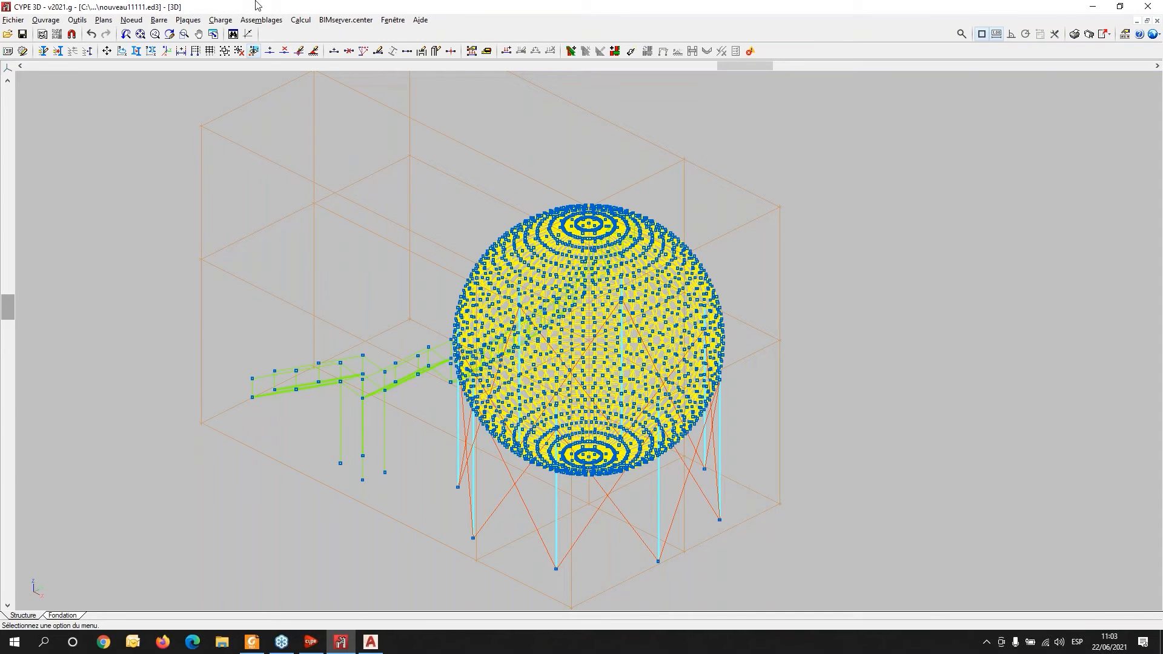
# - In layer management, hide all layers except Esfera so only the sphere is displayed
pyautogui.keyDown('shift'); pyautogui.moveTo(342, 529); pyautogui.dragTo(470, 499, button='middle'); pyautogui.keyUp('shift')
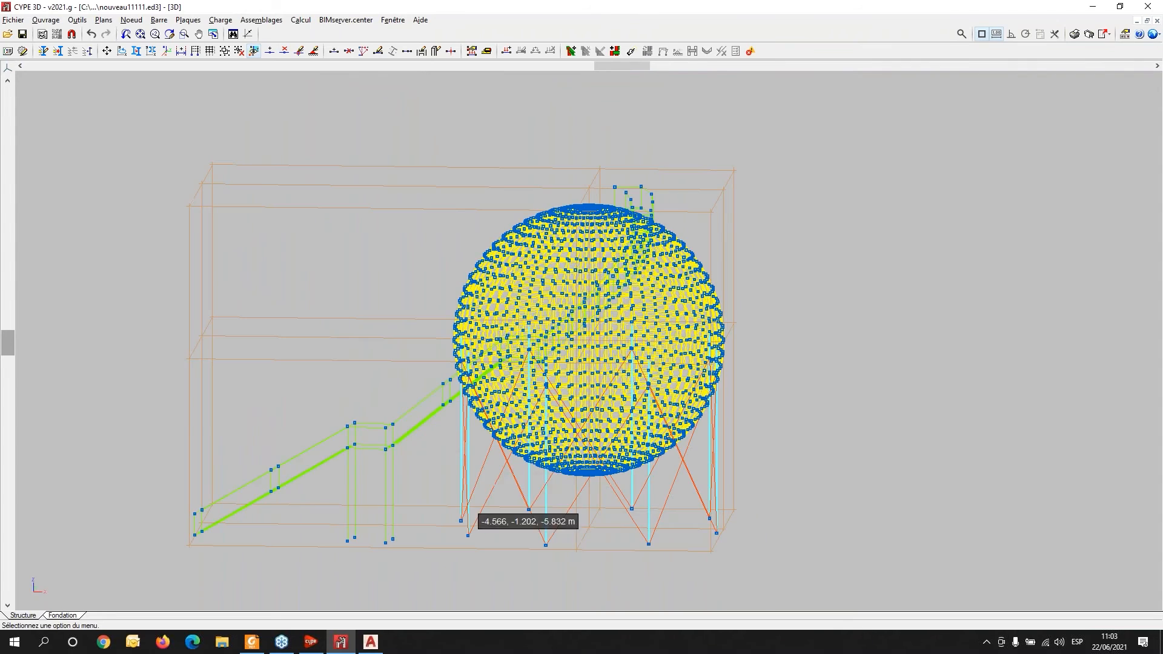
pyautogui.keyDown('shift'); pyautogui.moveTo(455, 455); pyautogui.dragTo(431, 509, button='middle'); pyautogui.keyUp('shift')
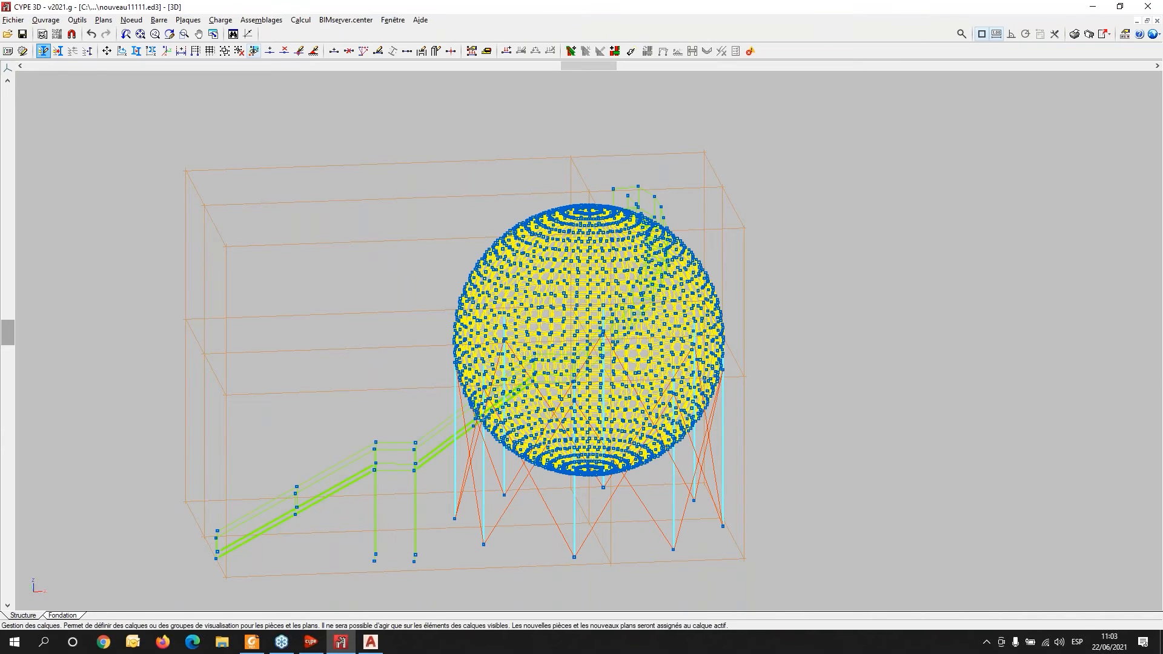
pyautogui.click(43, 51)
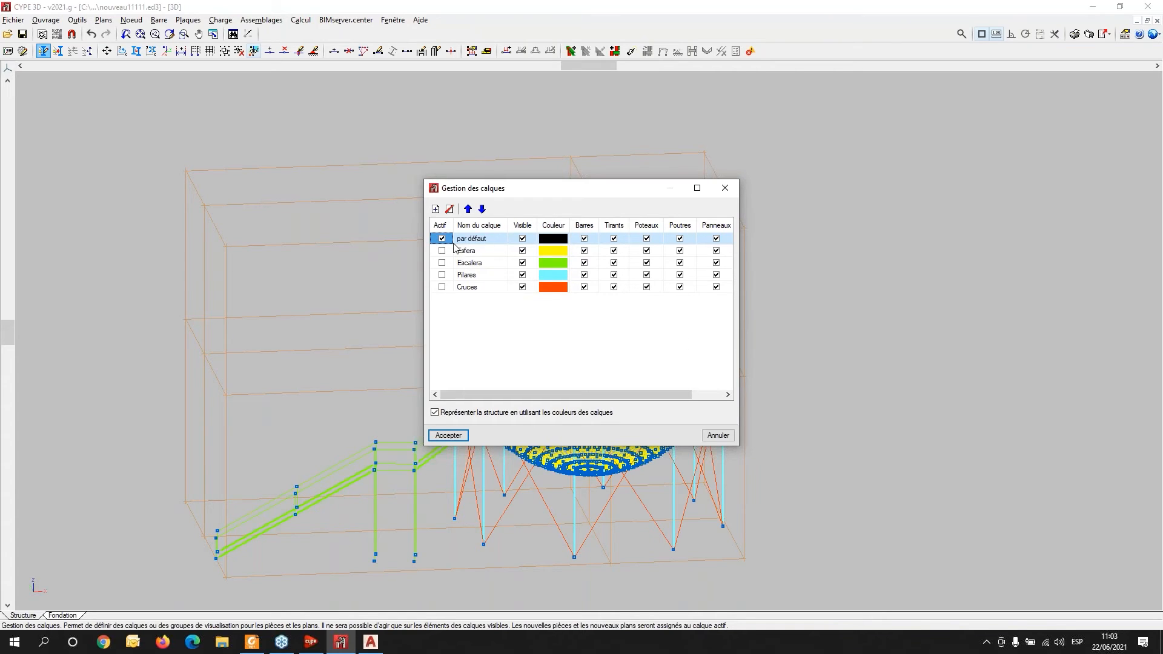
pyautogui.moveTo(546, 199); pyautogui.dragTo(909, 101)
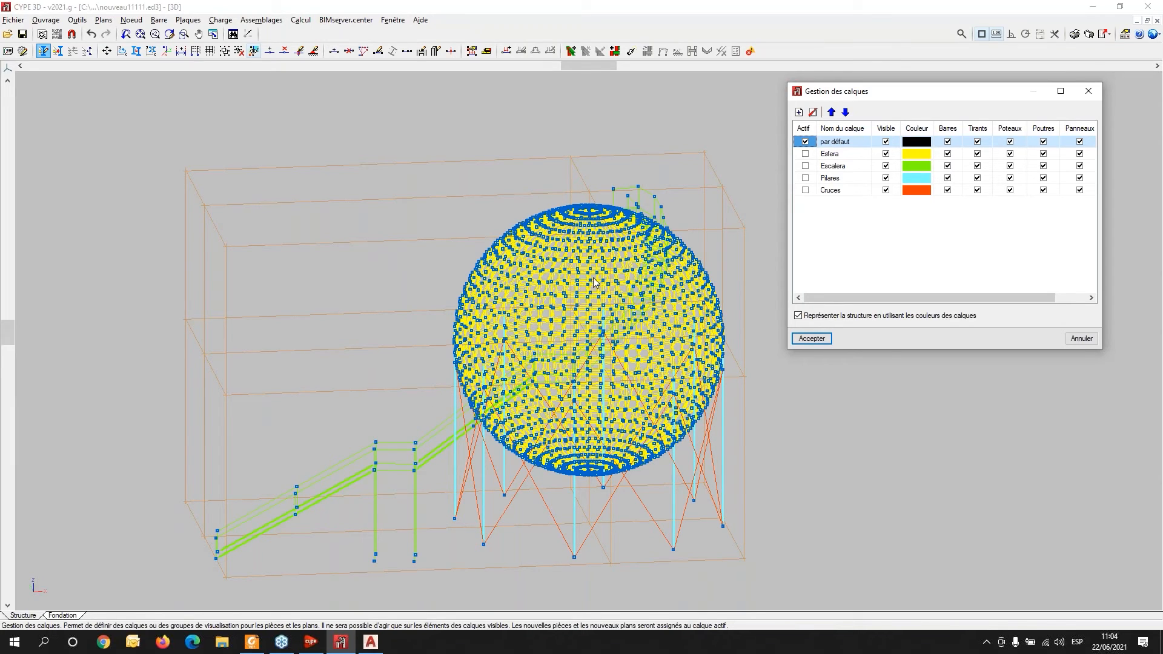
pyautogui.click(886, 128)
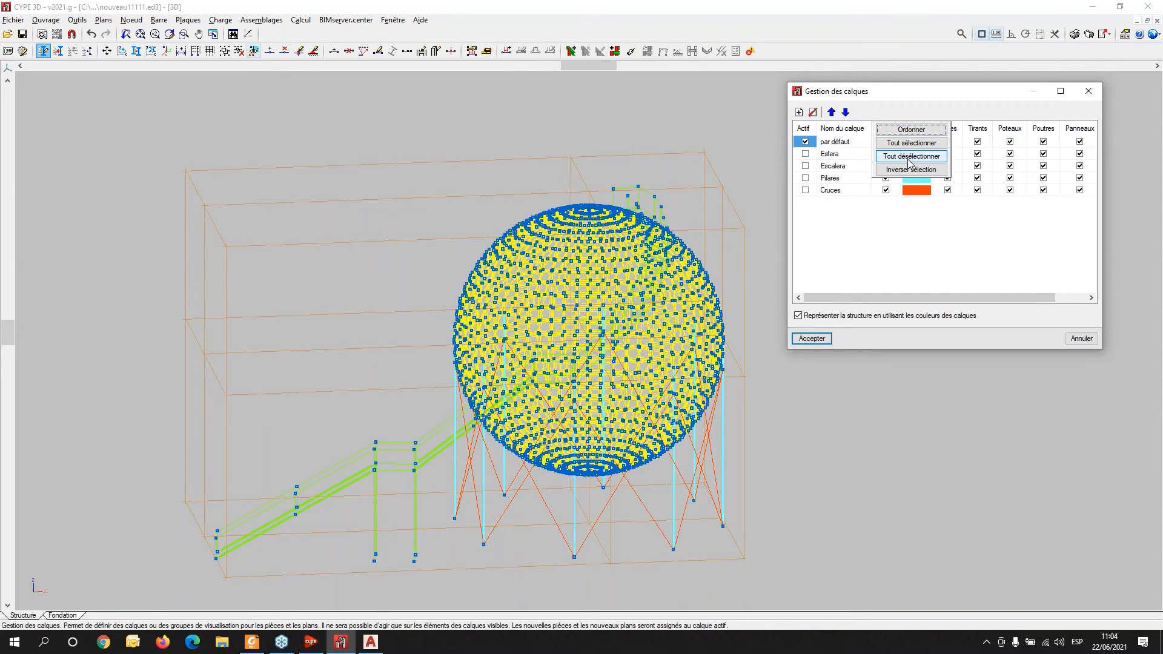
pyautogui.click(886, 155)
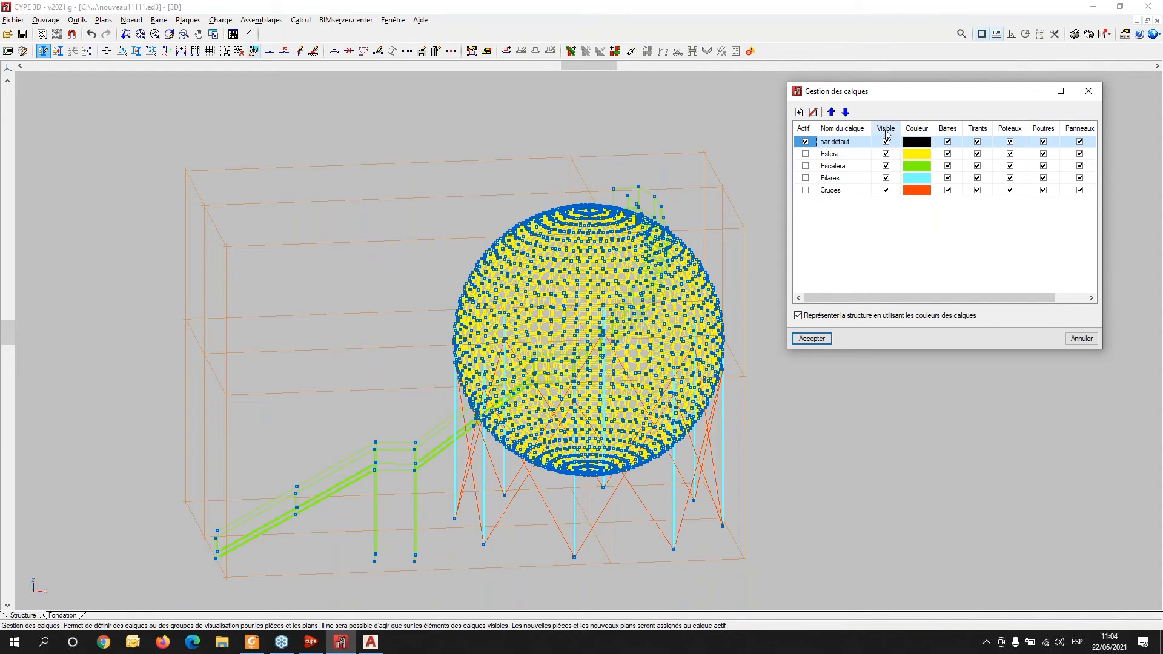
pyautogui.click(885, 132)
pyautogui.click(888, 154)
pyautogui.click(885, 154)
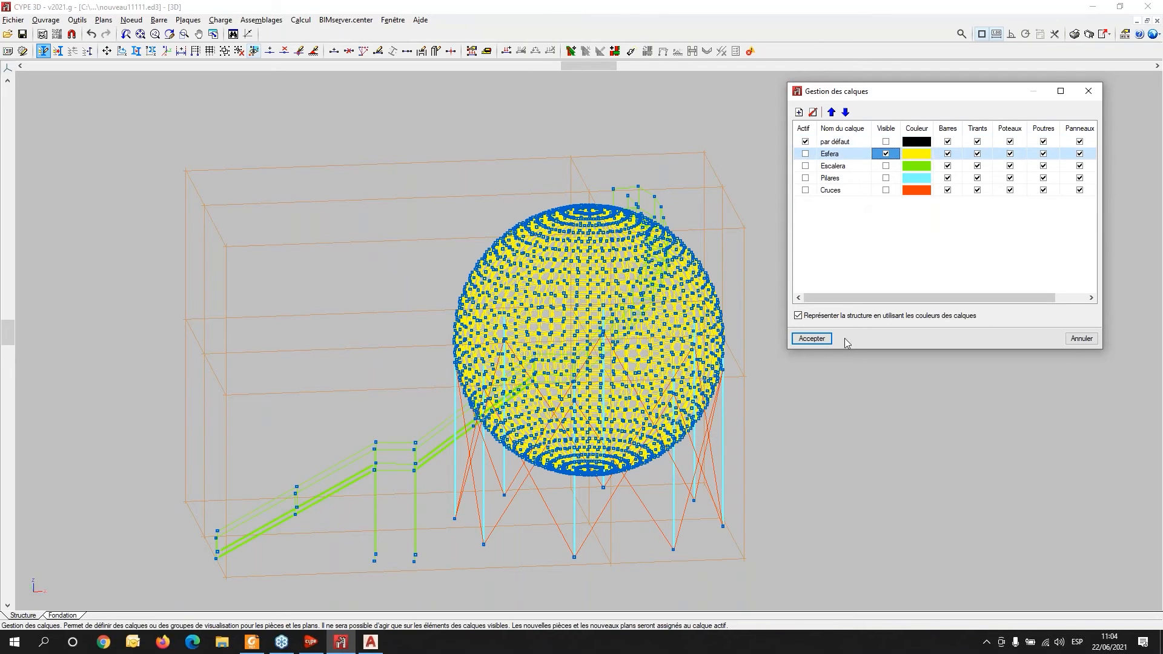
pyautogui.click(812, 338)
pyautogui.click(840, 249)
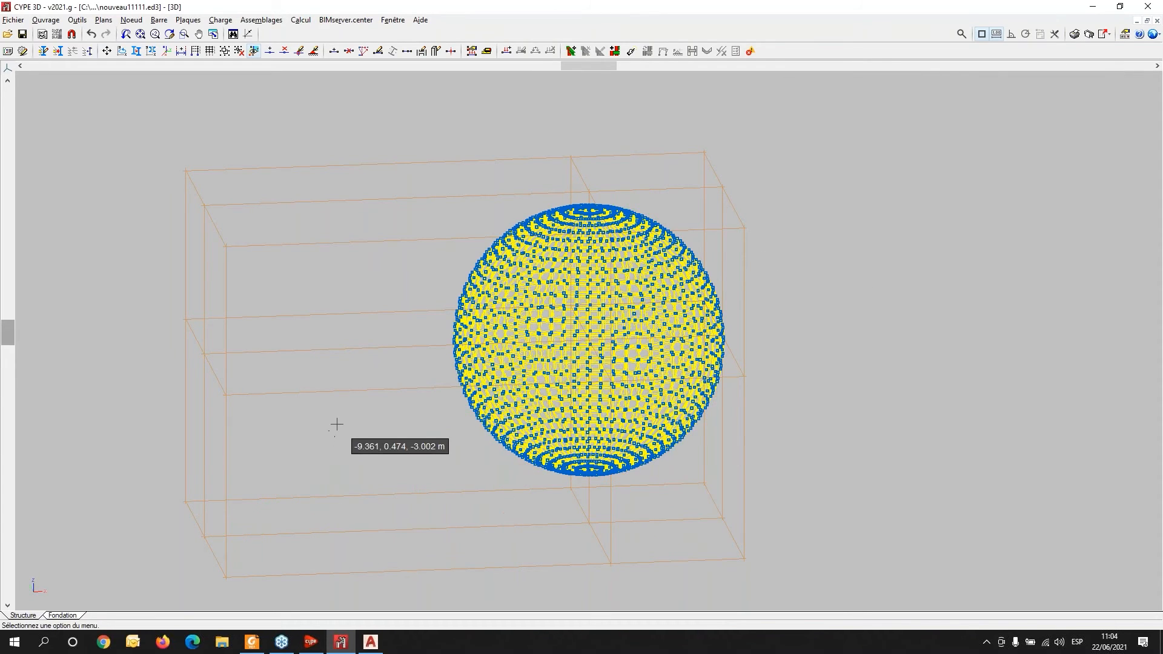
pyautogui.scroll(3, 563, 257)
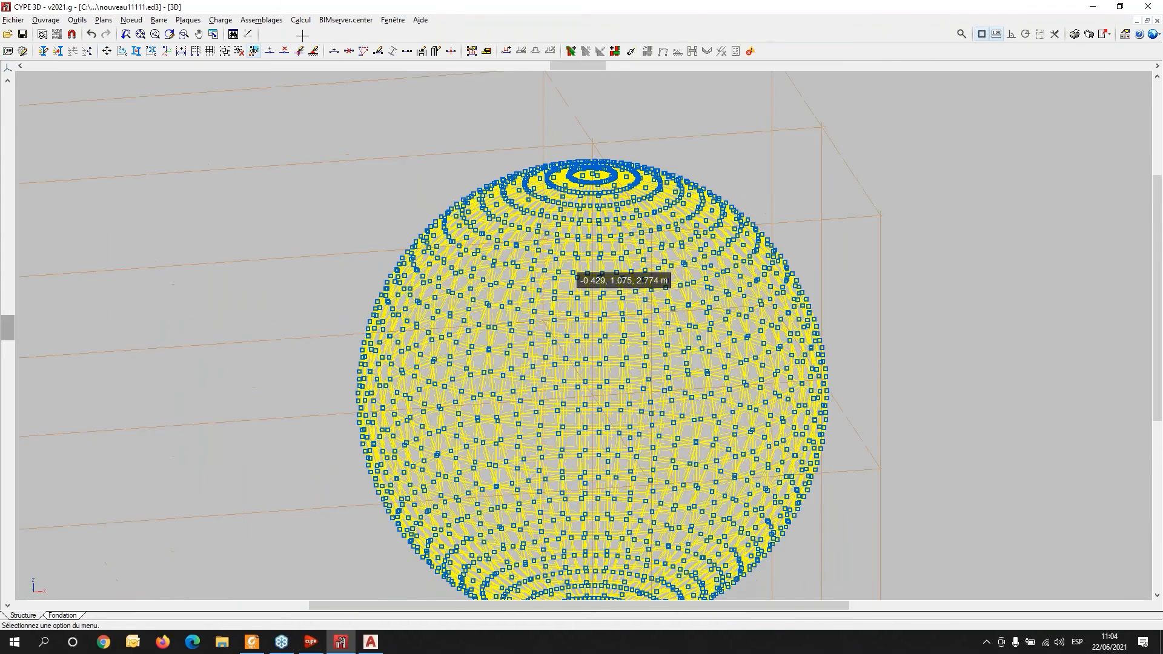
pyautogui.scroll(1, 563, 257)
pyautogui.click(188, 20)
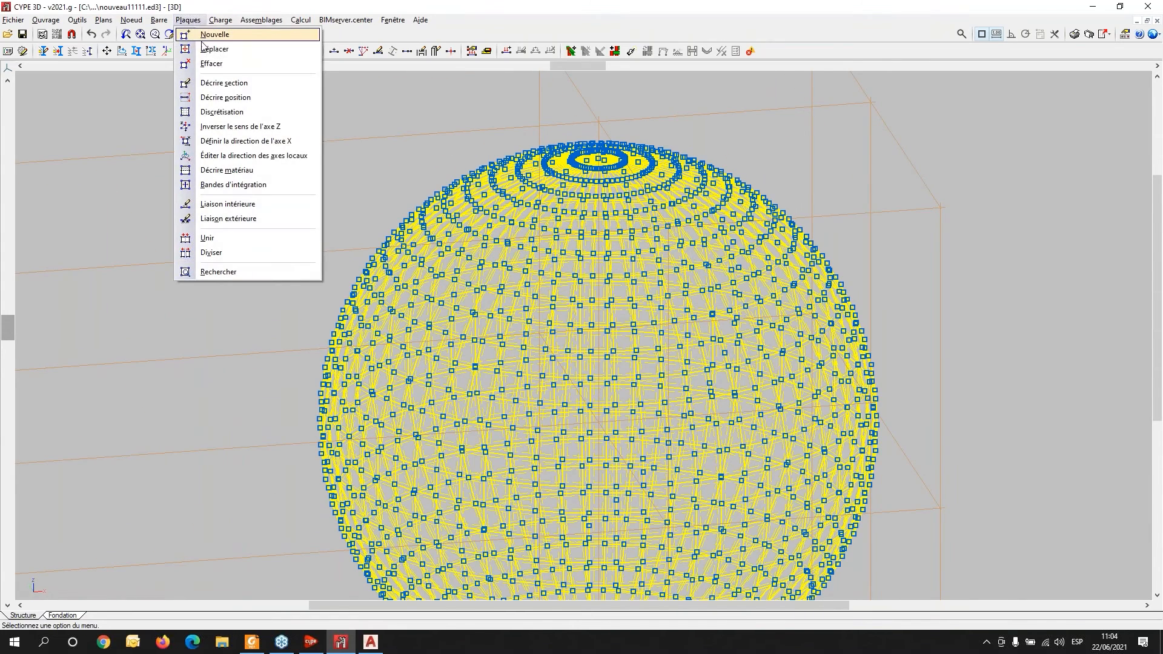
pyautogui.click(212, 84)
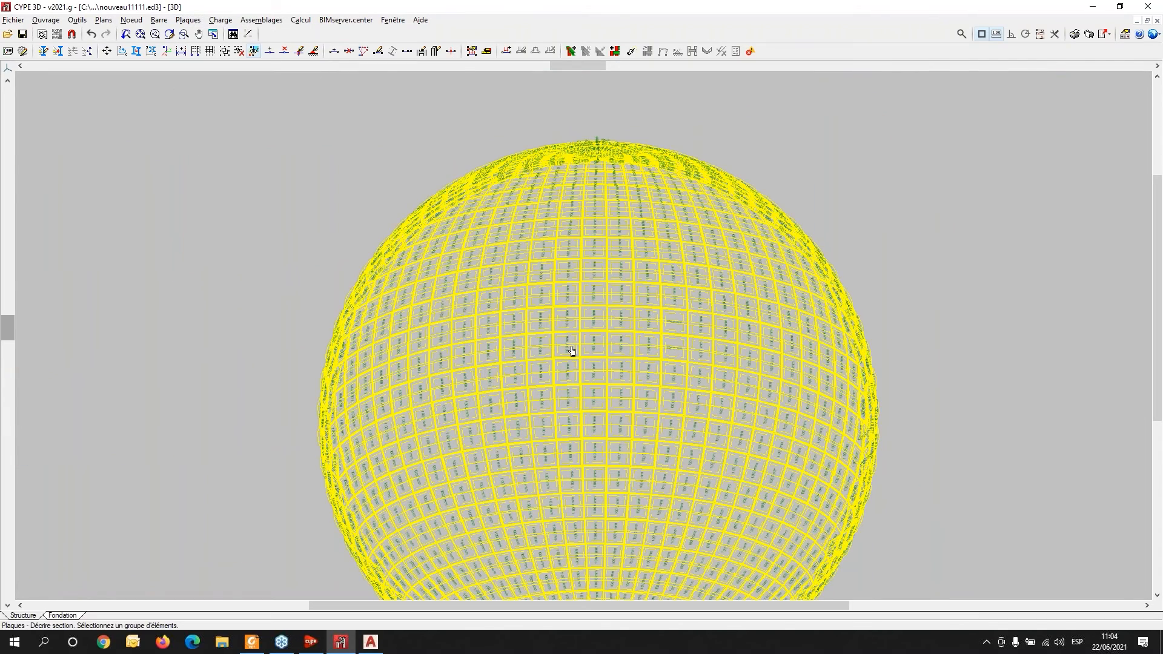
pyautogui.click(570, 360)
pyautogui.rightClick(570, 360)
pyautogui.moveTo(608, 288); pyautogui.dragTo(912, 157)
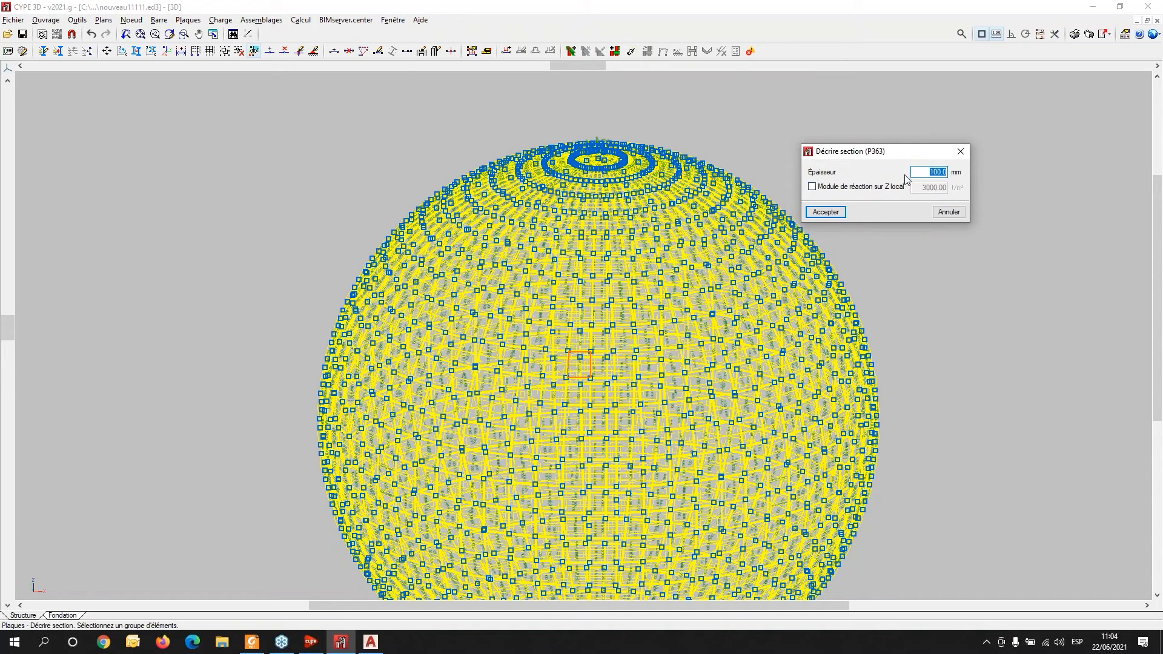
pyautogui.click(961, 150)
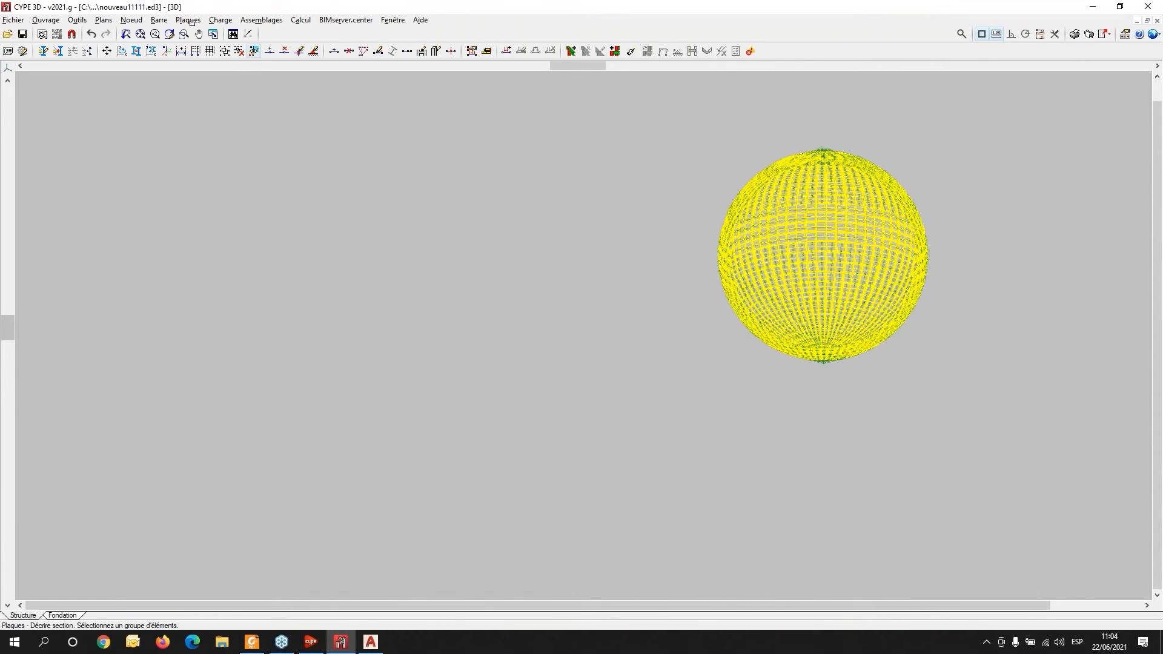
# - Describe the section of all sphere plates with a thickness of 15.0 mm
pyautogui.click(220, 20)
pyautogui.moveTo(188, 19)
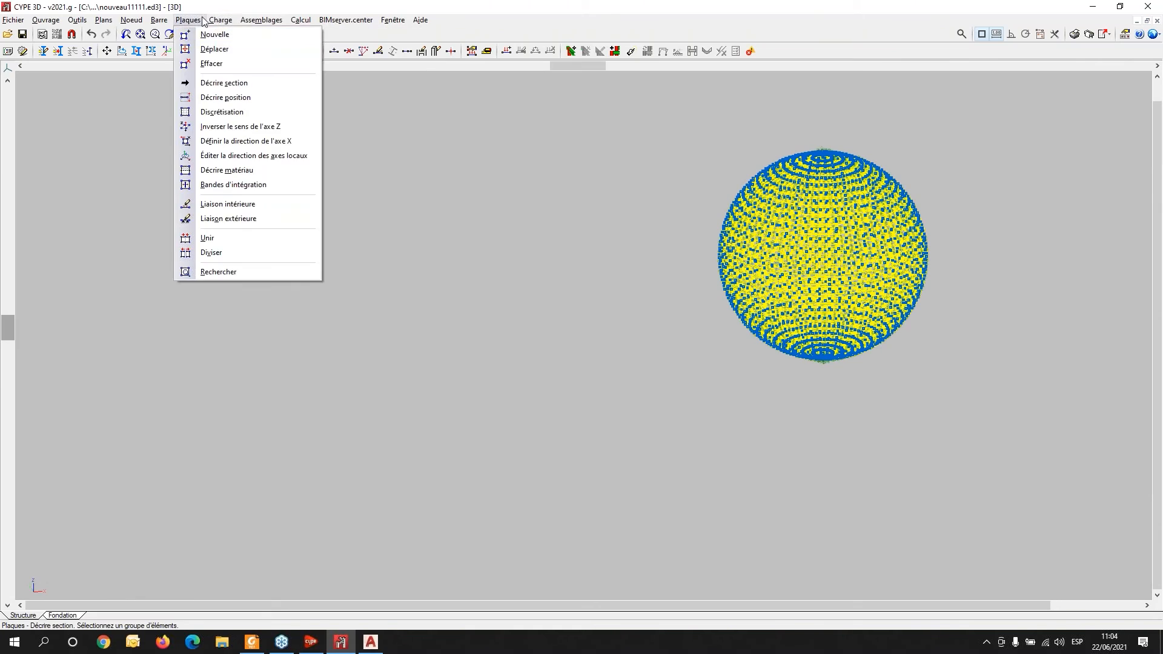
pyautogui.click(209, 83)
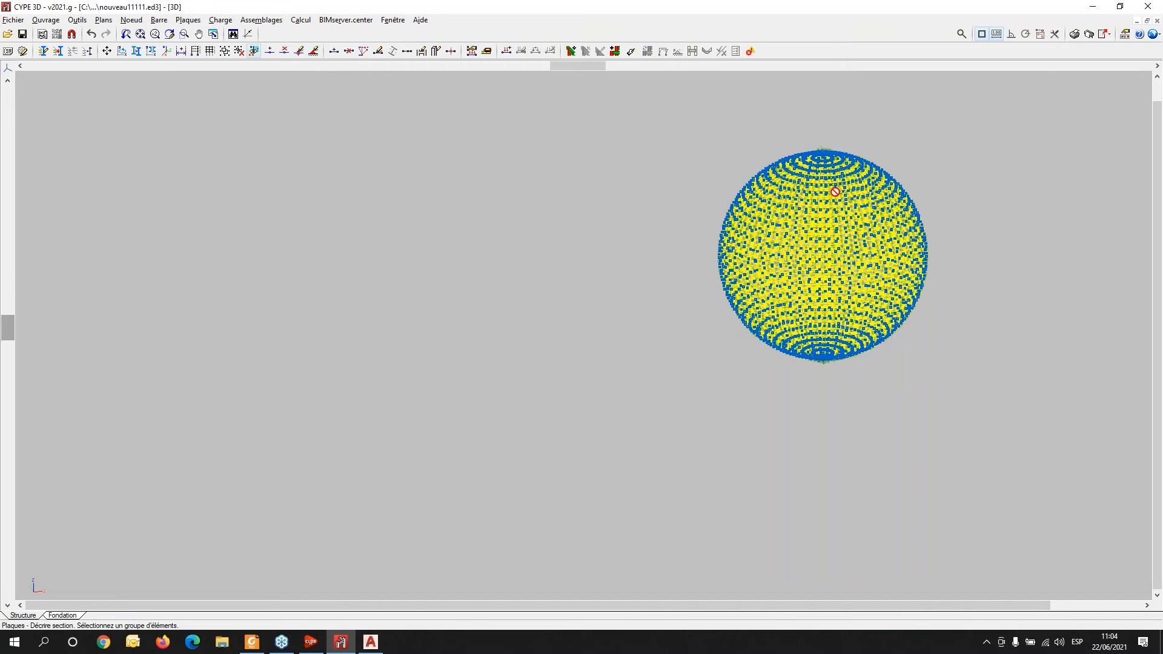
pyautogui.click(665, 109)
pyautogui.click(982, 427)
pyautogui.rightClick(535, 314)
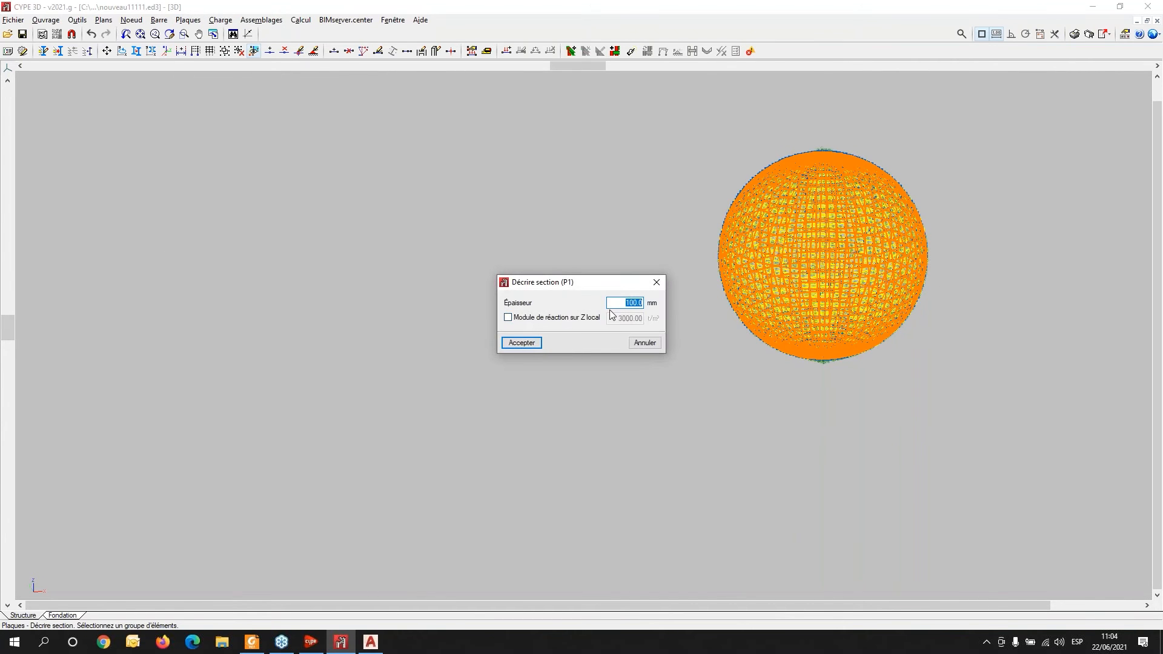
pyautogui.write('15.0')
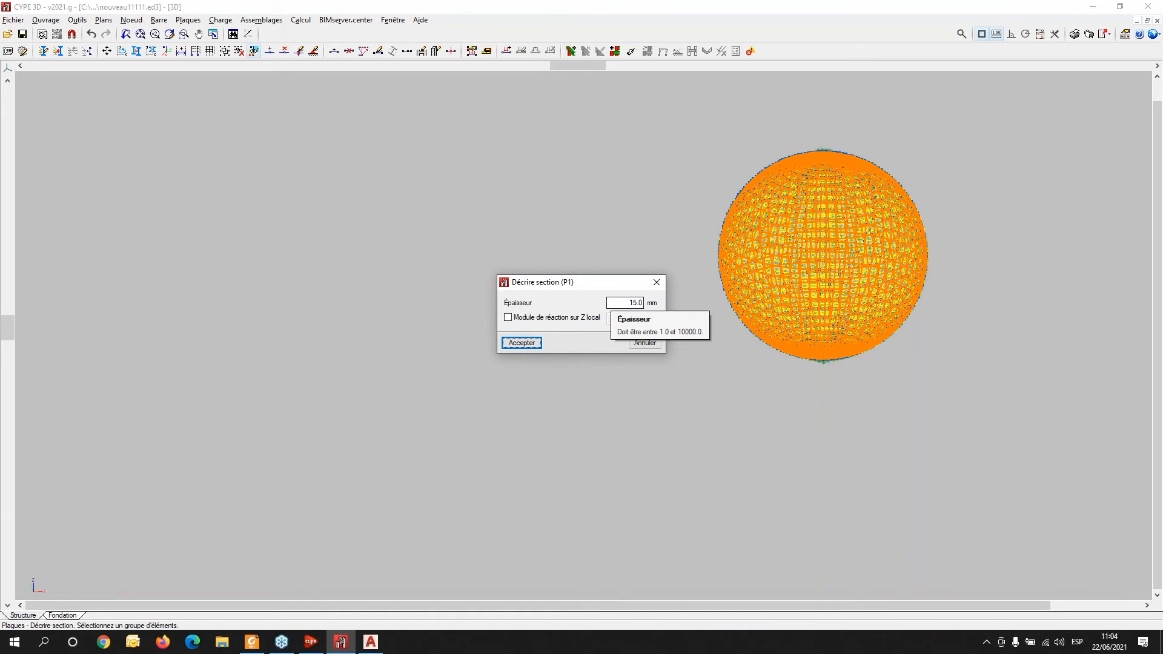
pyautogui.click(532, 343)
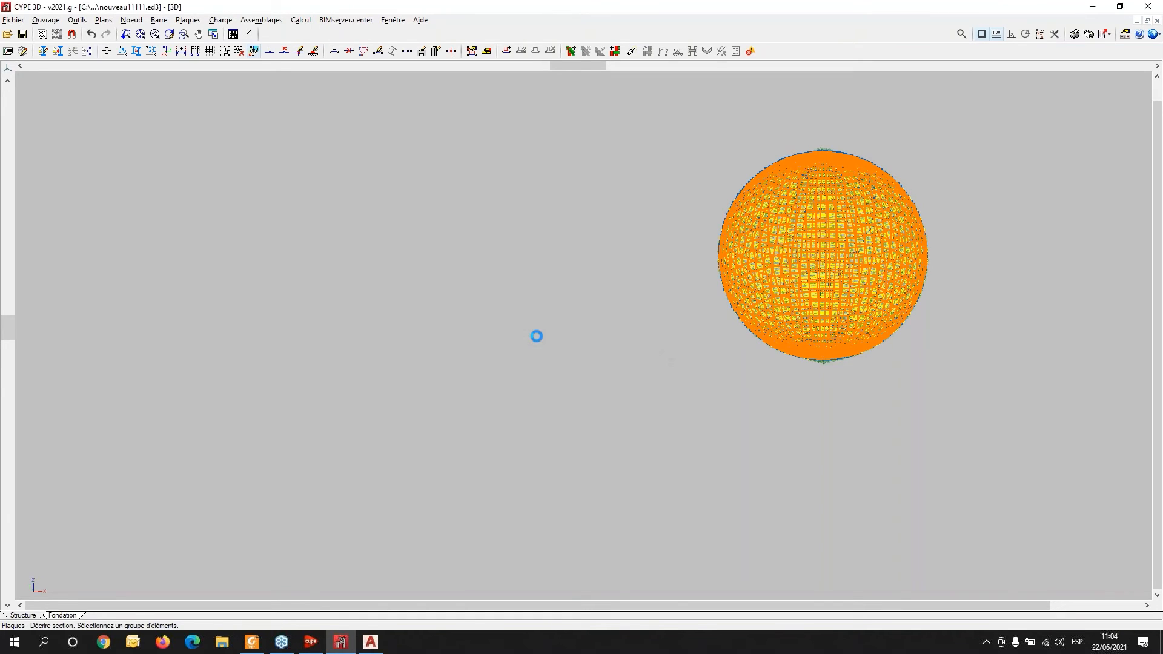
# - Assign extruded aluminium EN AW-5083 as the material of all sphere plates
pyautogui.click(190, 22)
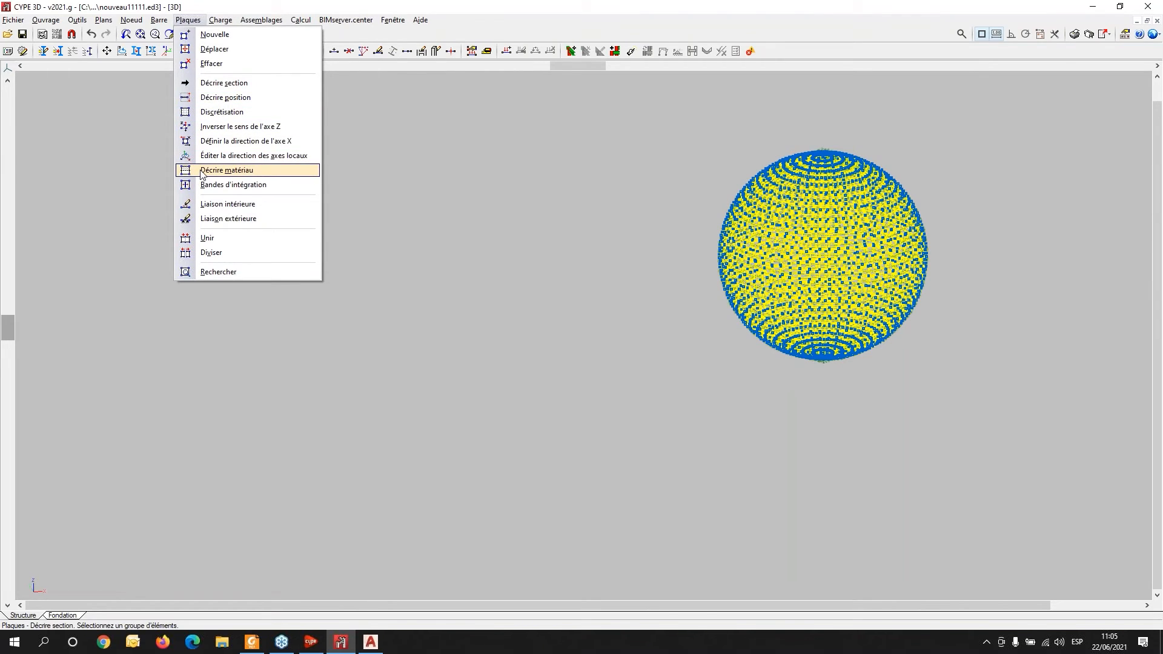
pyautogui.click(226, 171)
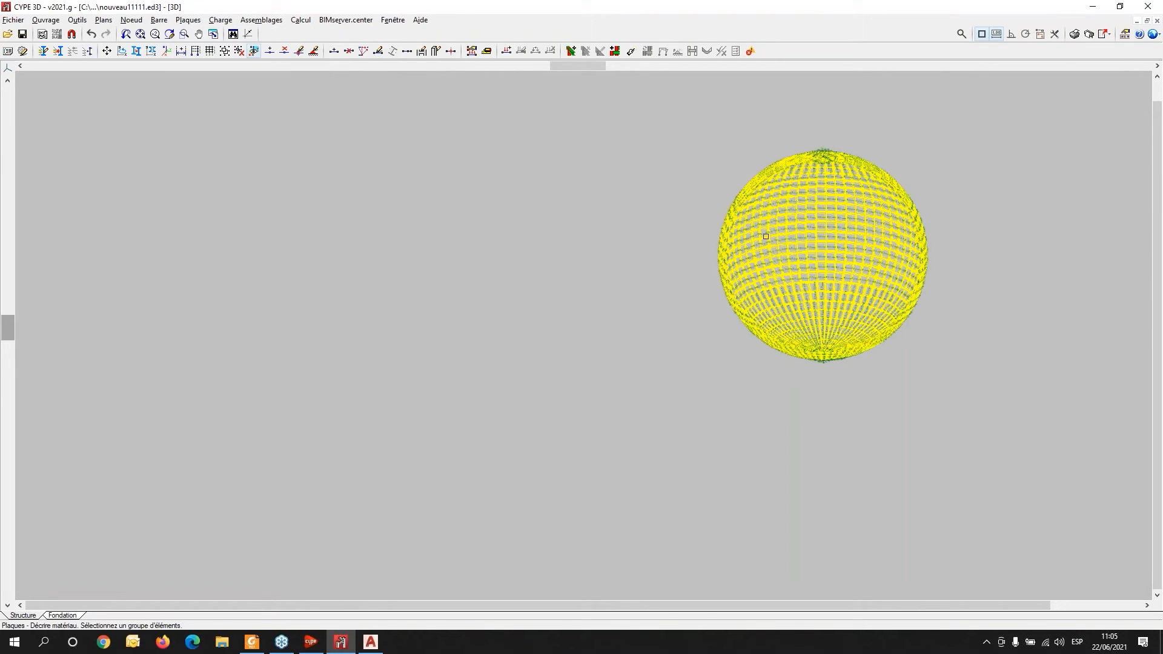
pyautogui.click(638, 122)
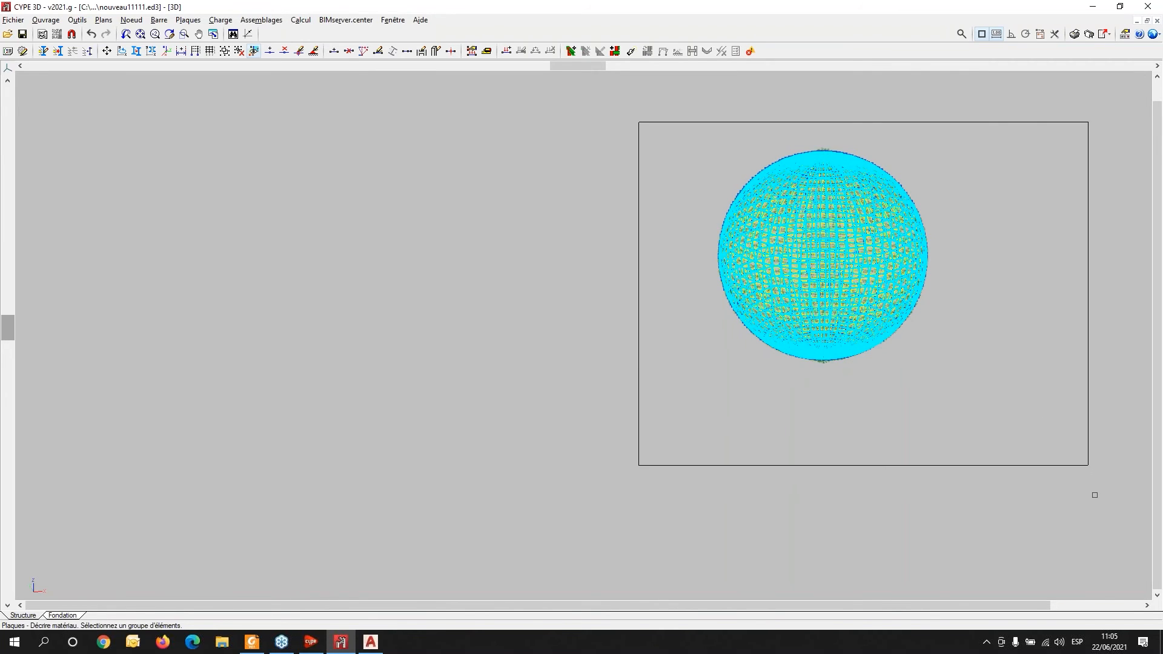
pyautogui.click(1005, 431)
pyautogui.rightClick(708, 353)
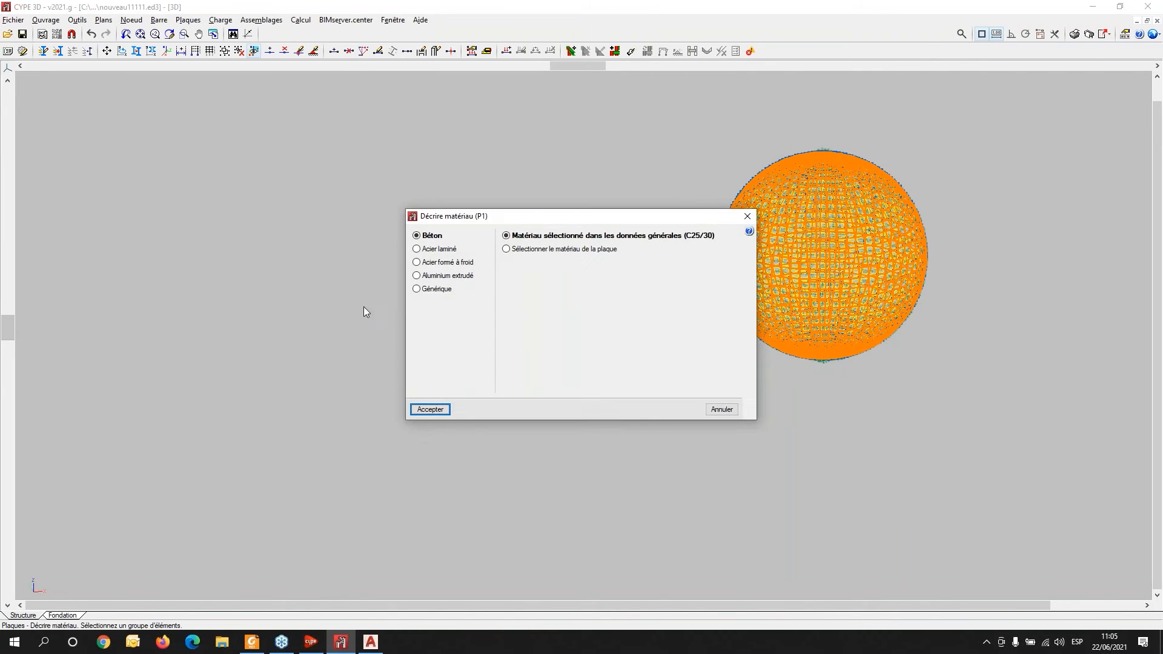
pyautogui.click(418, 278)
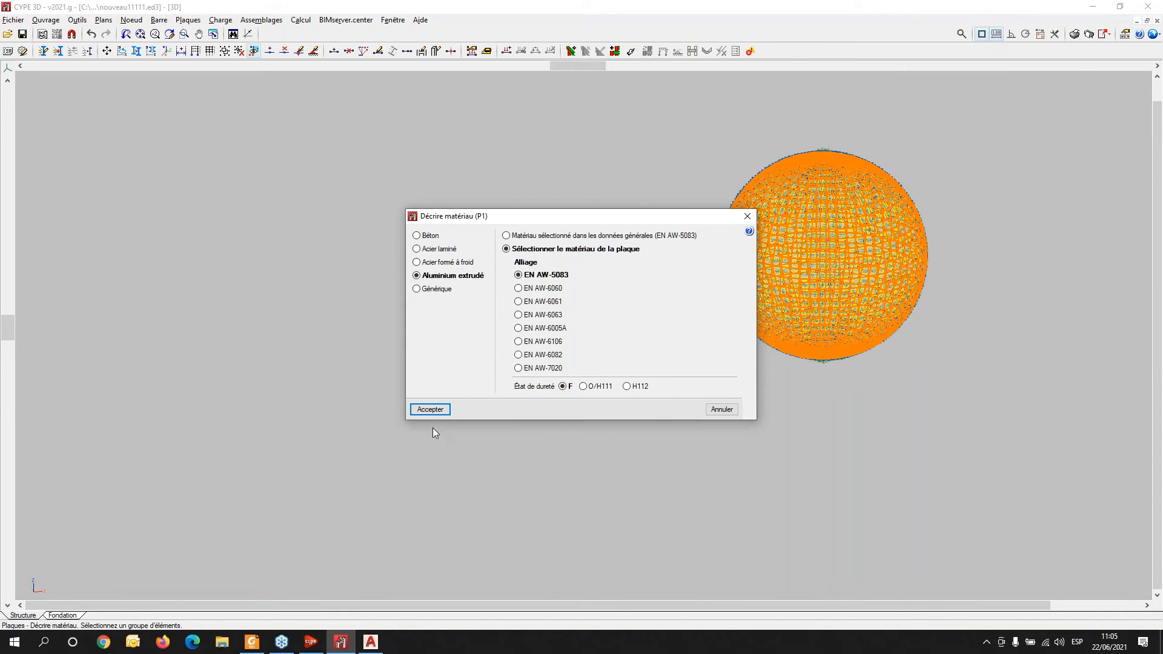
pyautogui.click(431, 407)
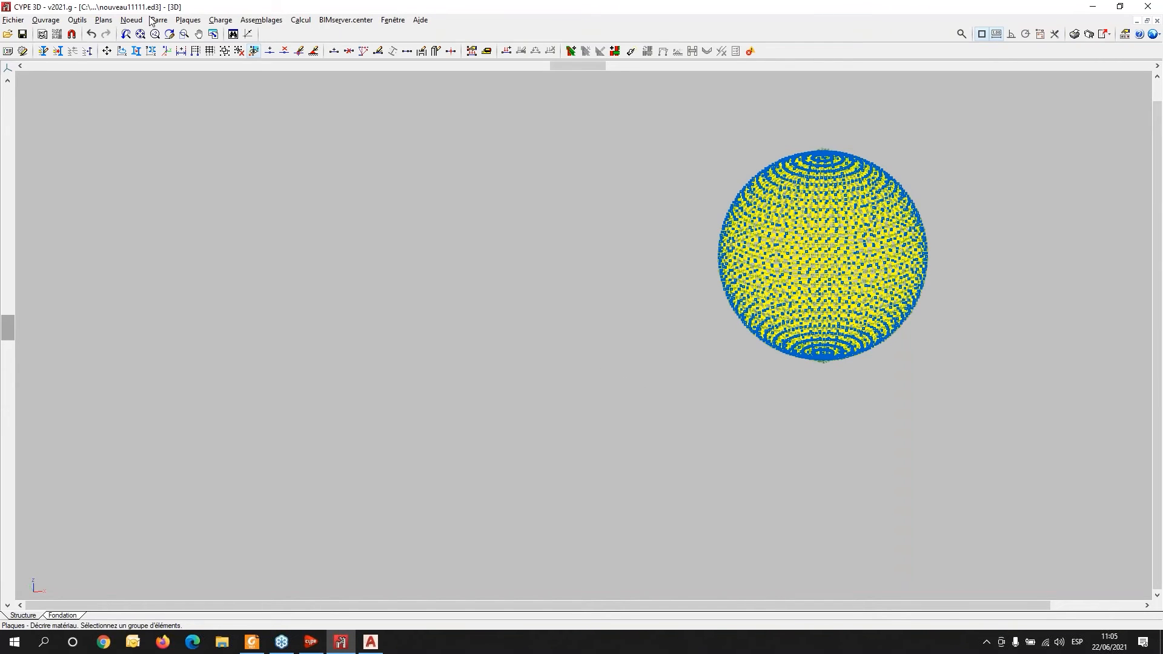
# - In layer management, make the Escalera layer visible and hide the Esfera layer so only the staircase shows
pyautogui.click(77, 20)
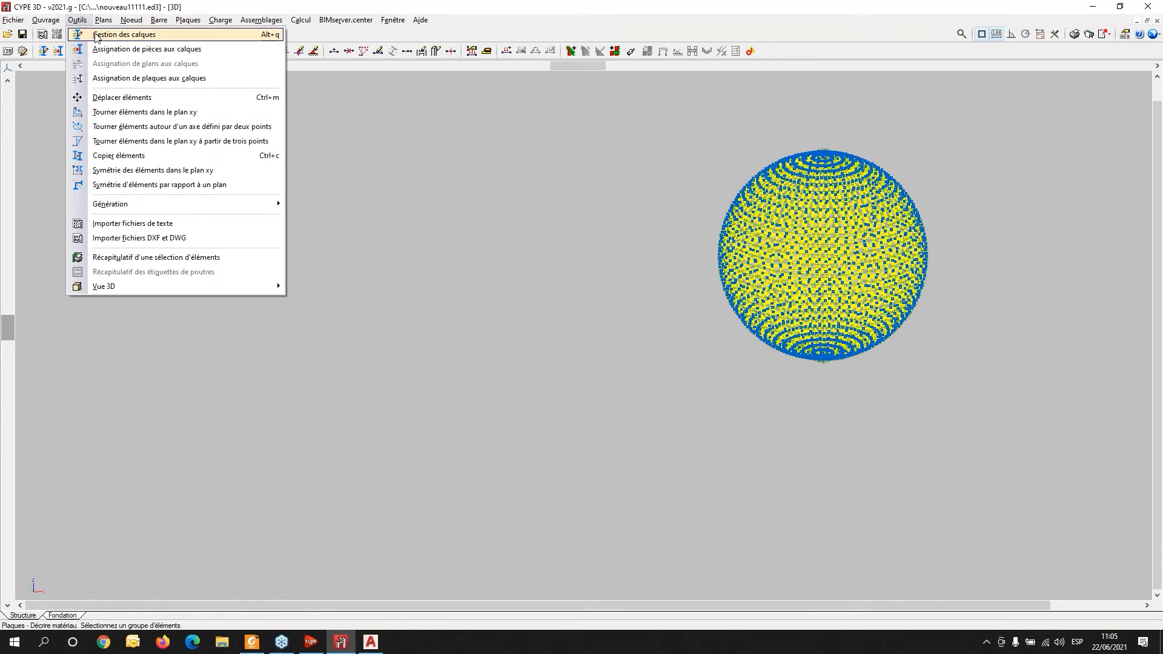
pyautogui.moveTo(104, 24)
pyautogui.click(136, 2)
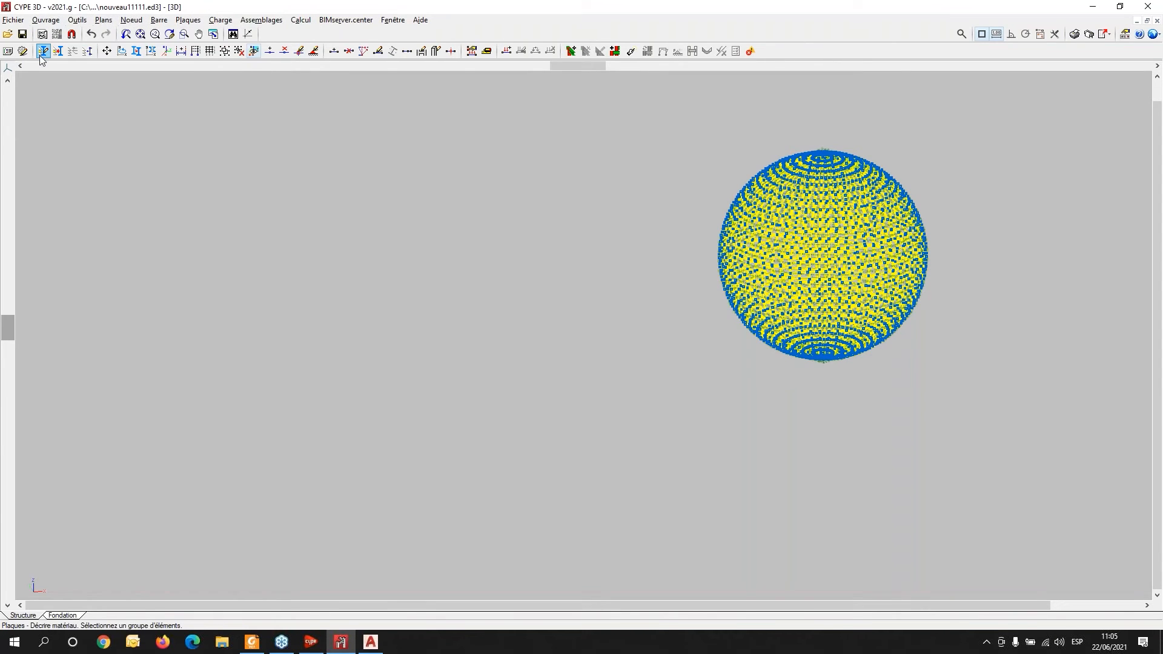
pyautogui.click(42, 52)
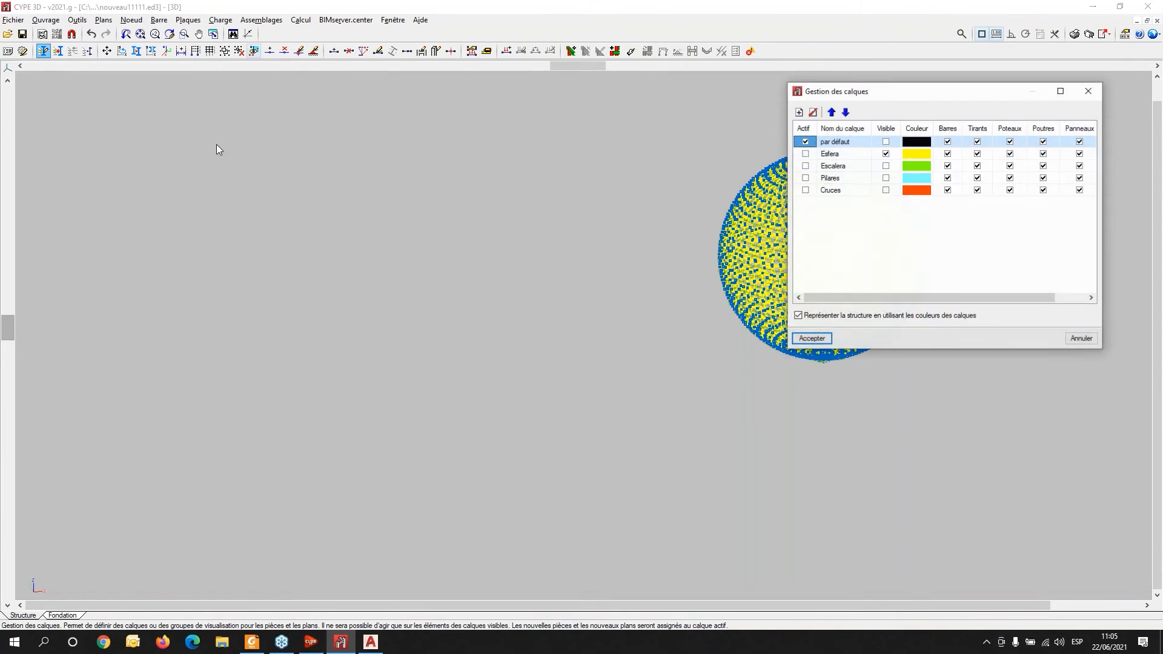
pyautogui.click(884, 166)
pyautogui.click(886, 154)
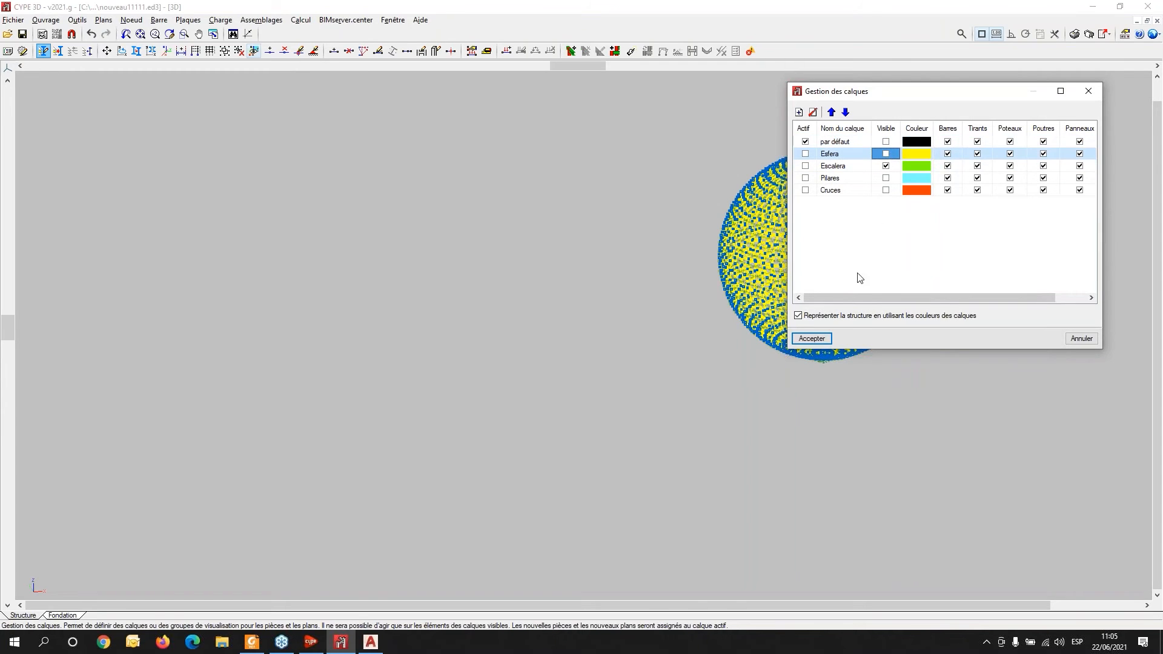
pyautogui.click(812, 339)
pyautogui.click(832, 253)
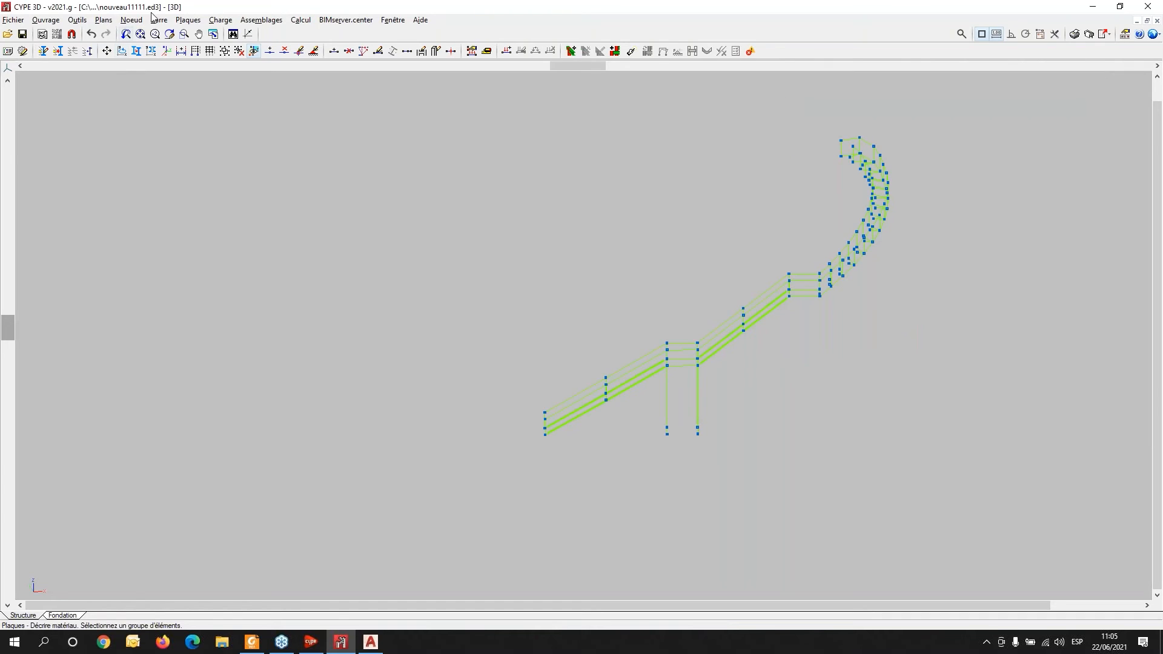
# - Describe all staircase bars as generic steel IPE 80 profiles
pyautogui.click(158, 19)
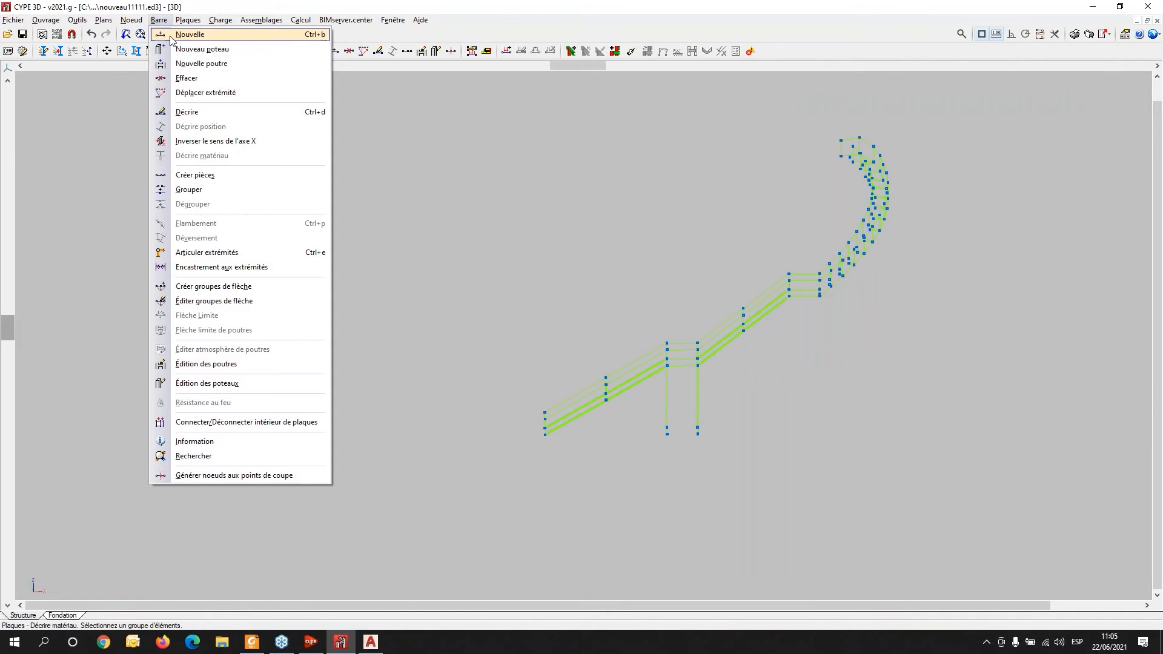
pyautogui.click(217, 113)
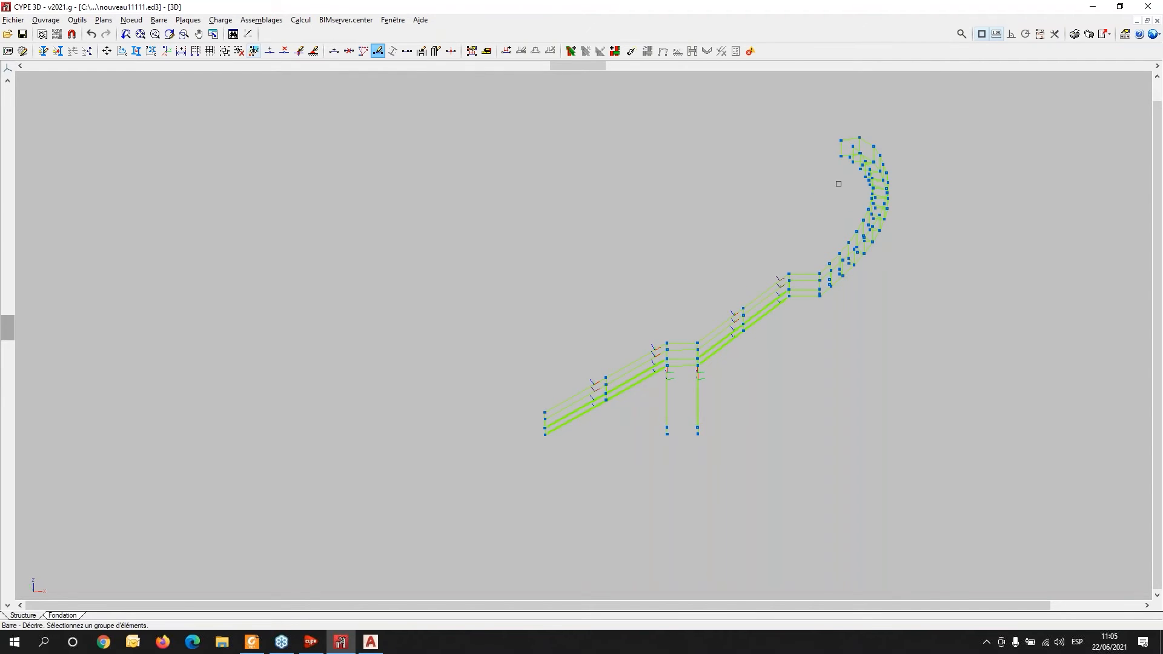
pyautogui.moveTo(1030, 107); pyautogui.dragTo(444, 518)
pyautogui.rightClick(548, 327)
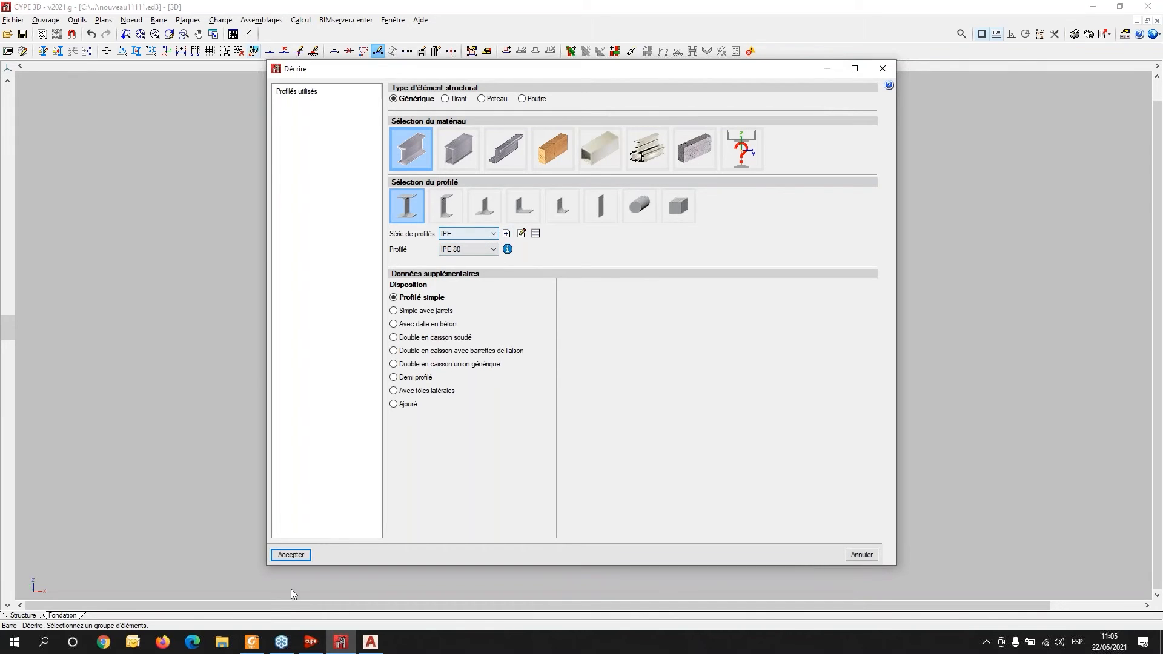
pyautogui.click(302, 555)
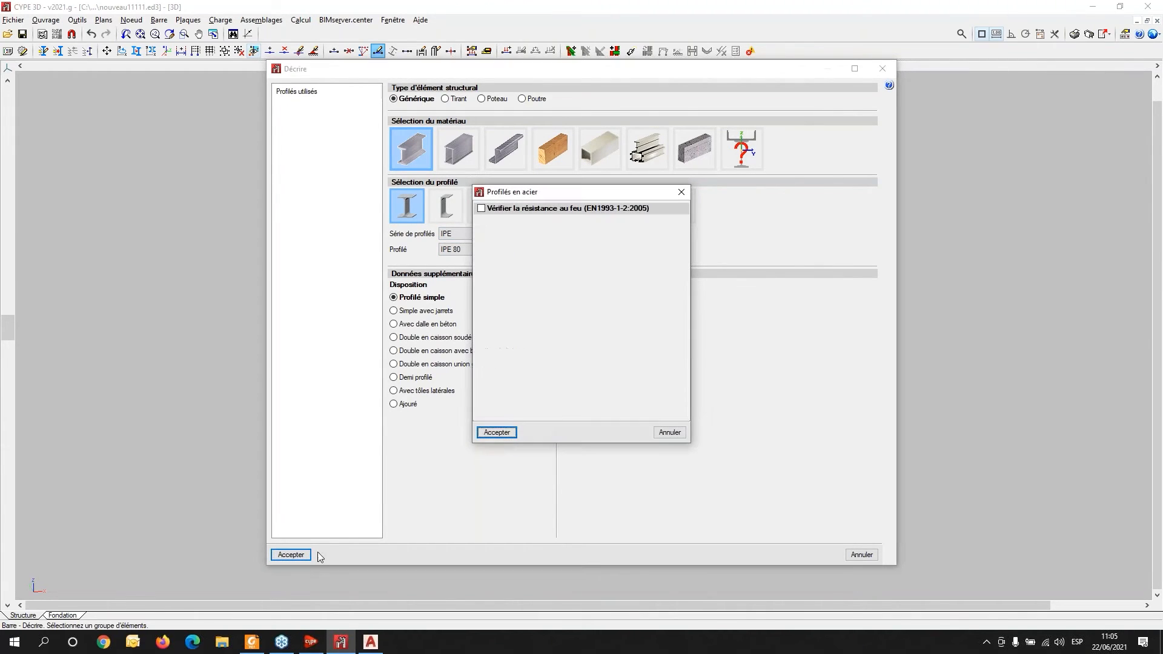
pyautogui.click(496, 432)
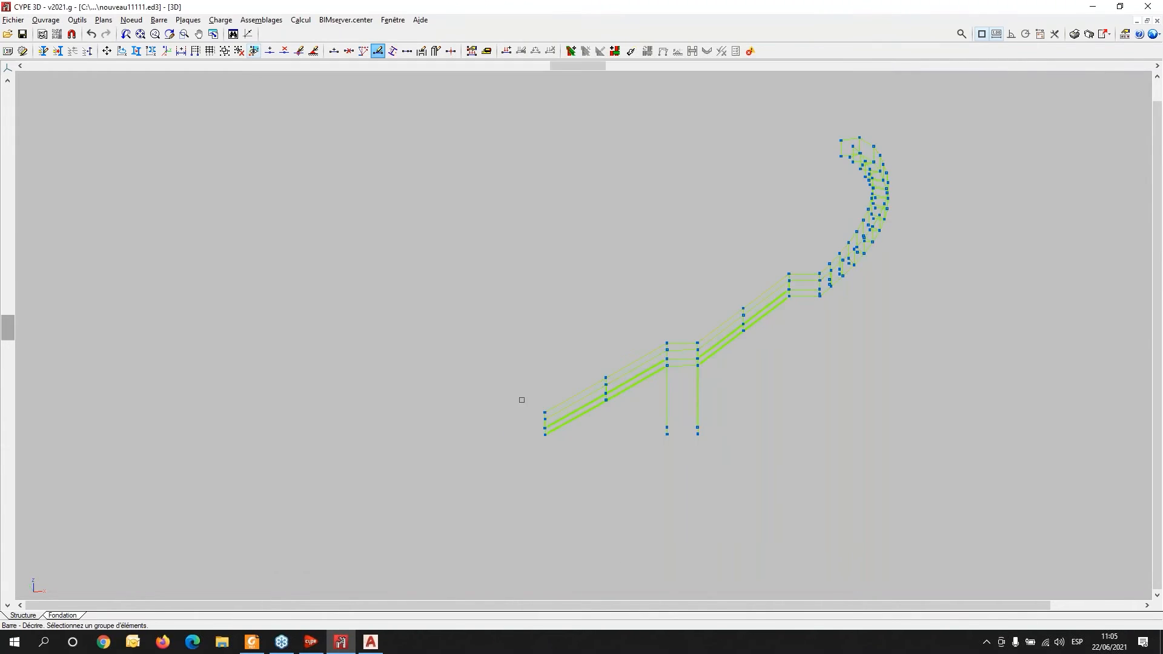
# - In layer management, make the Pilares layer visible and hide the Escalera layer
pyautogui.click(131, 20)
pyautogui.moveTo(156, 23)
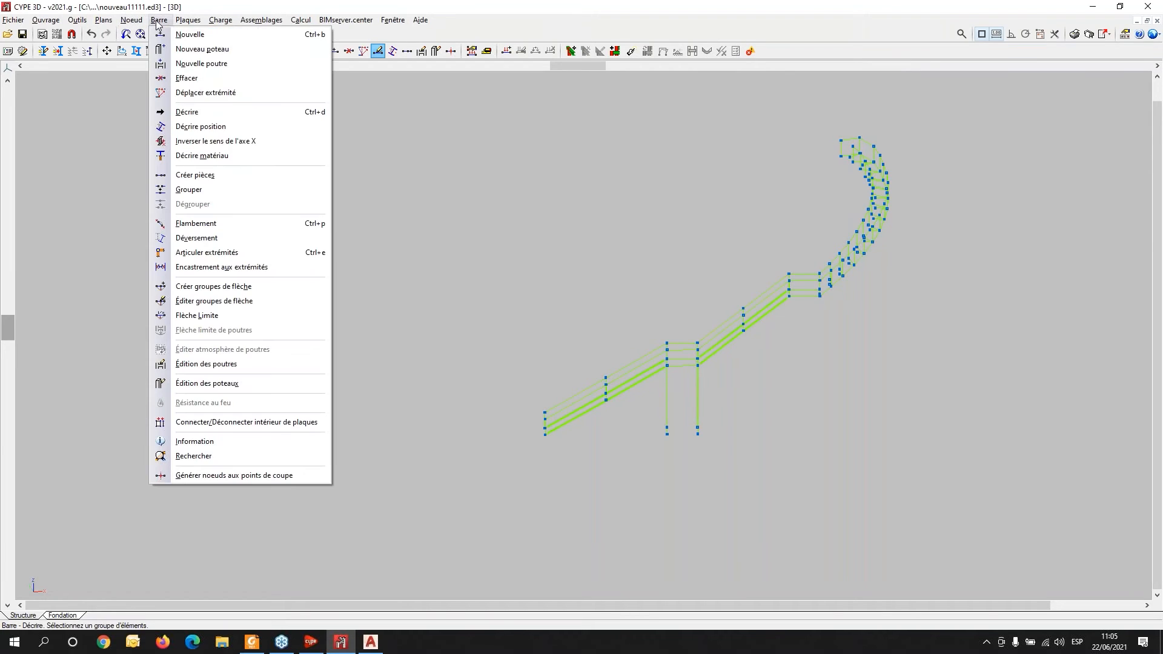
pyautogui.click(77, 22)
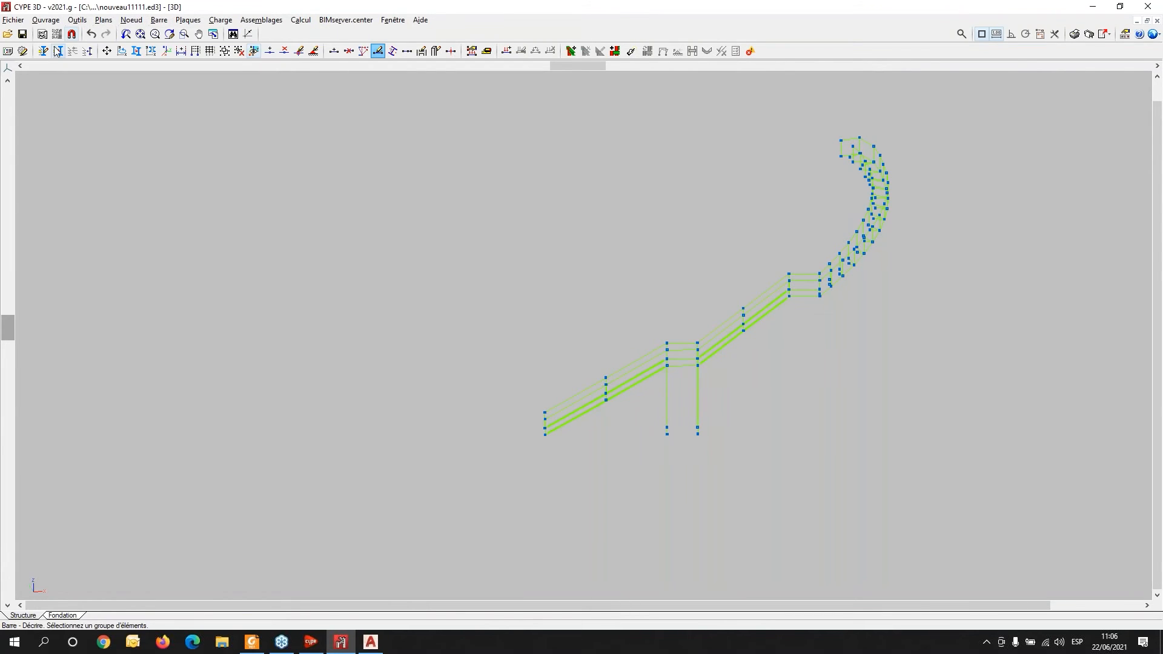
pyautogui.click(43, 52)
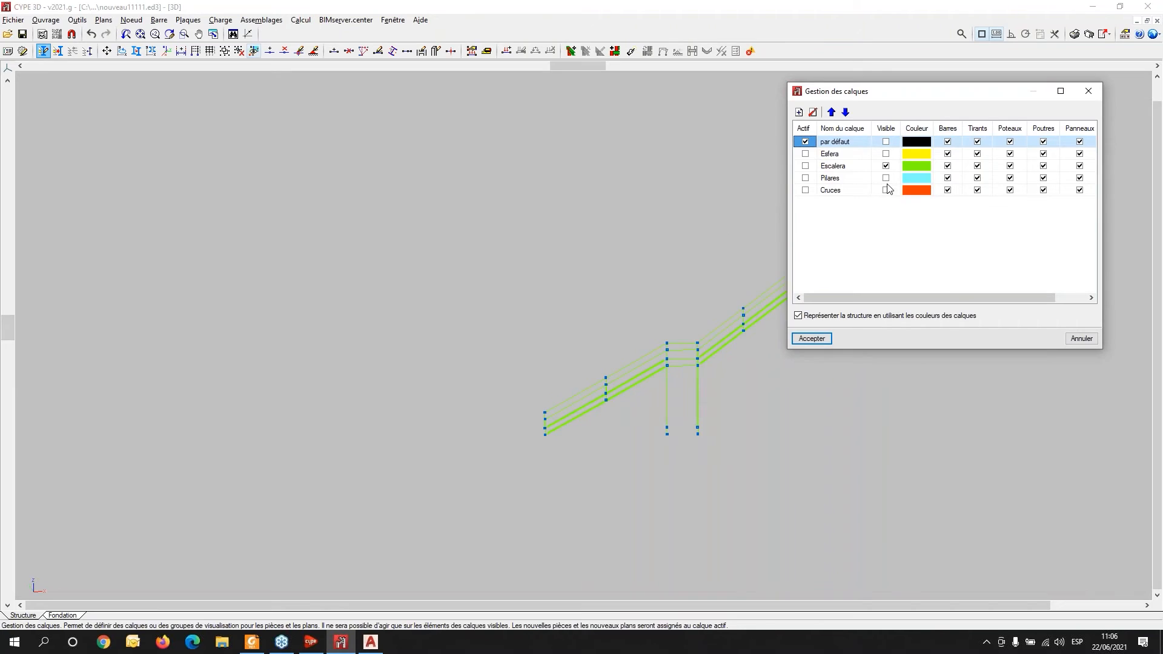
pyautogui.click(886, 178)
pyautogui.click(886, 165)
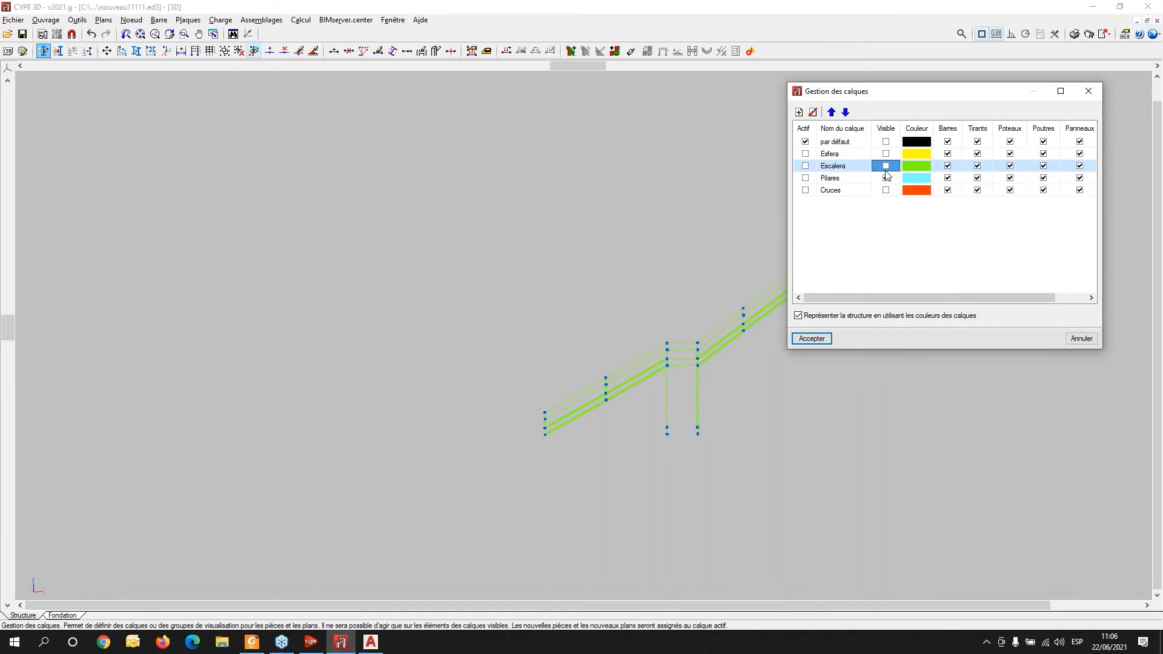
pyautogui.click(813, 338)
pyautogui.click(840, 249)
# - Select all pillar bars and, for a circular hollow steel profile, import the predefined Tubo Circular Pesado series
pyautogui.click(1036, 198)
pyautogui.click(594, 512)
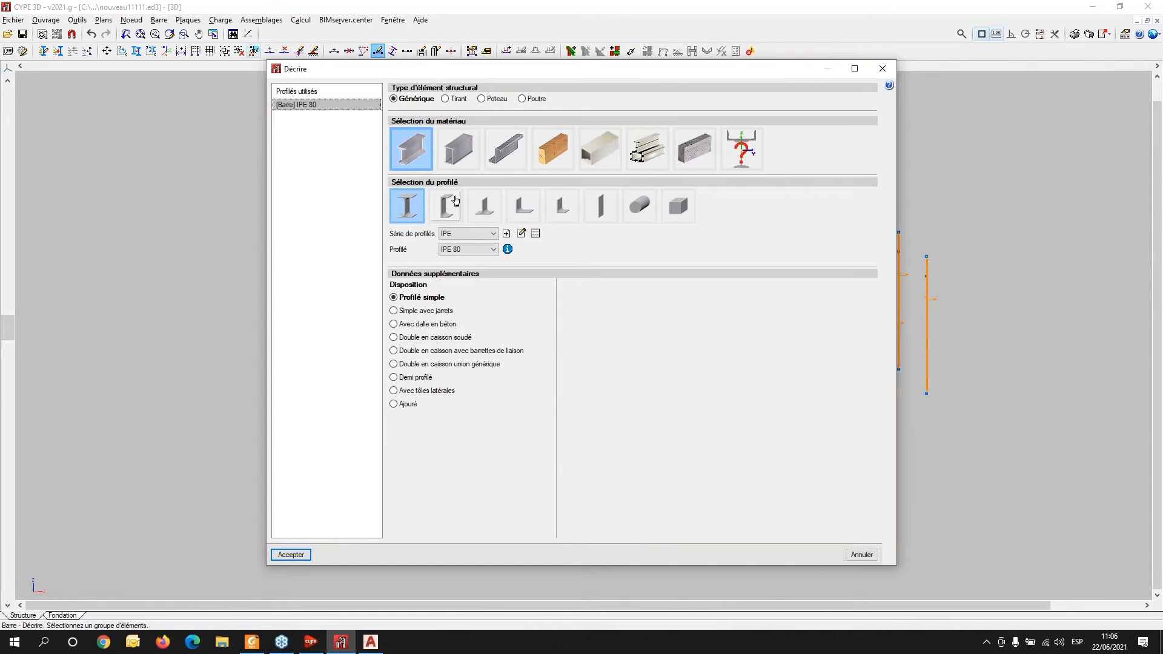
pyautogui.click(503, 152)
pyautogui.click(459, 155)
pyautogui.click(717, 209)
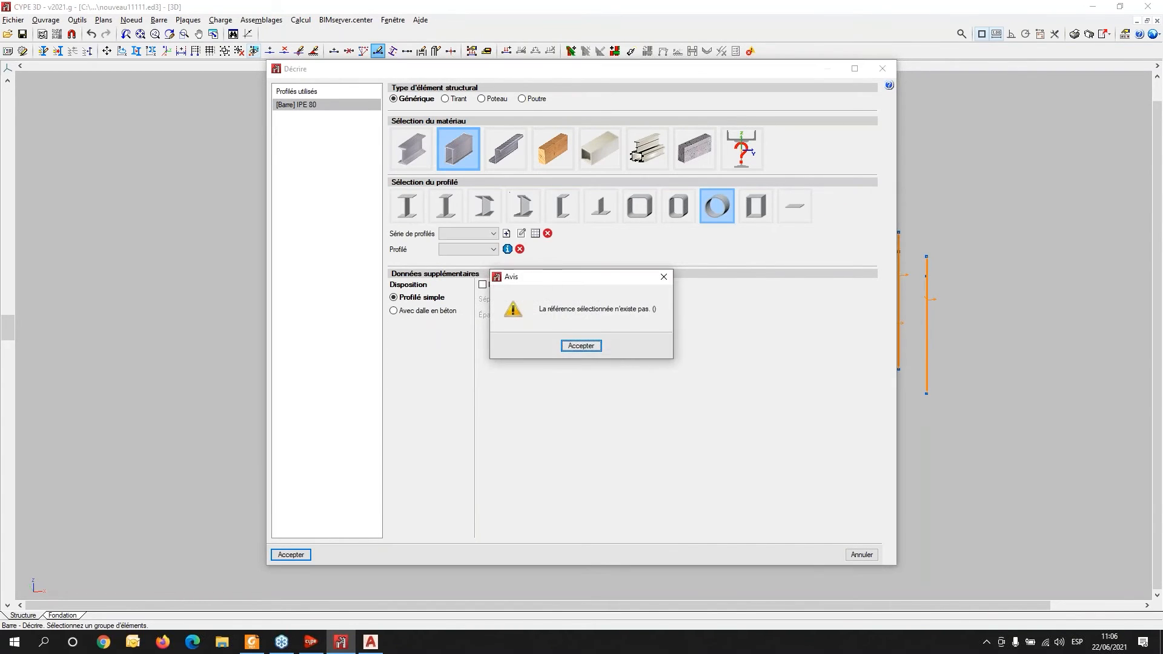
pyautogui.click(664, 277)
pyautogui.click(534, 233)
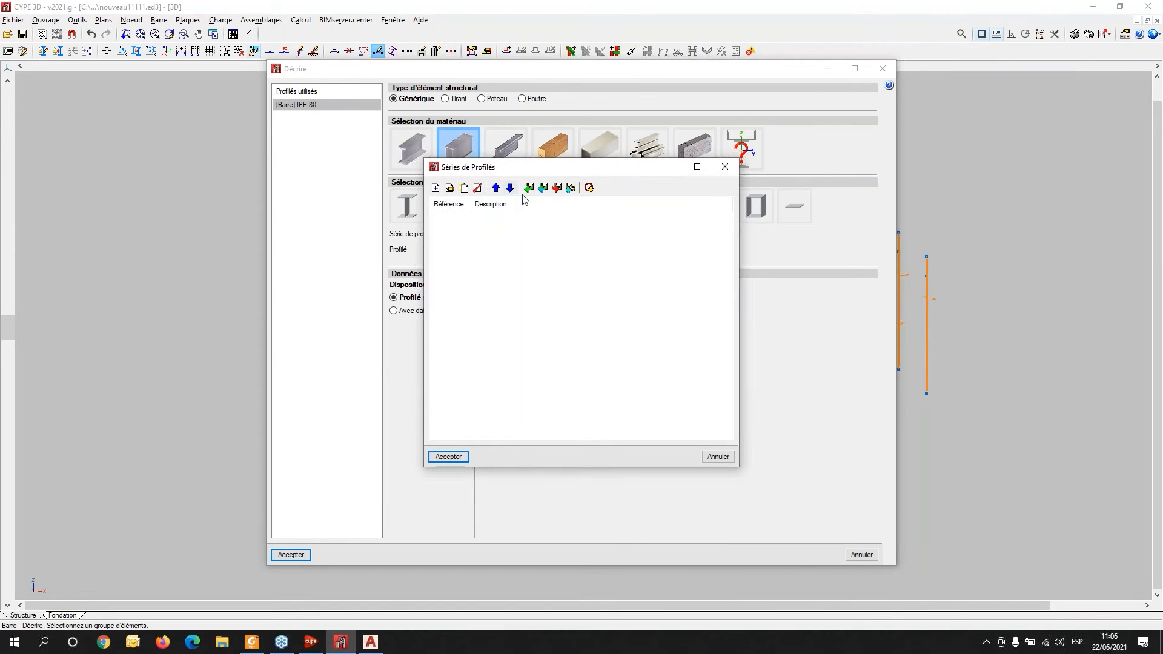
pyautogui.click(589, 187)
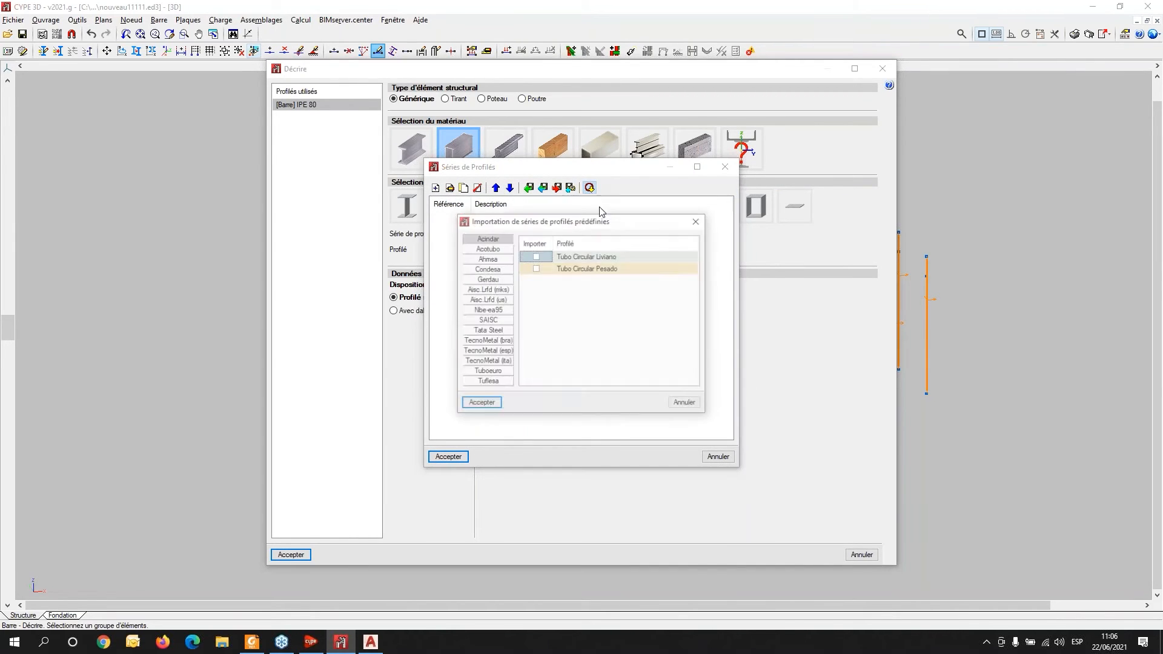
pyautogui.click(535, 269)
pyautogui.click(480, 404)
# - Describe the pillars with the Tubo Circular Pesado profile TCP 168x6.35
pyautogui.click(448, 457)
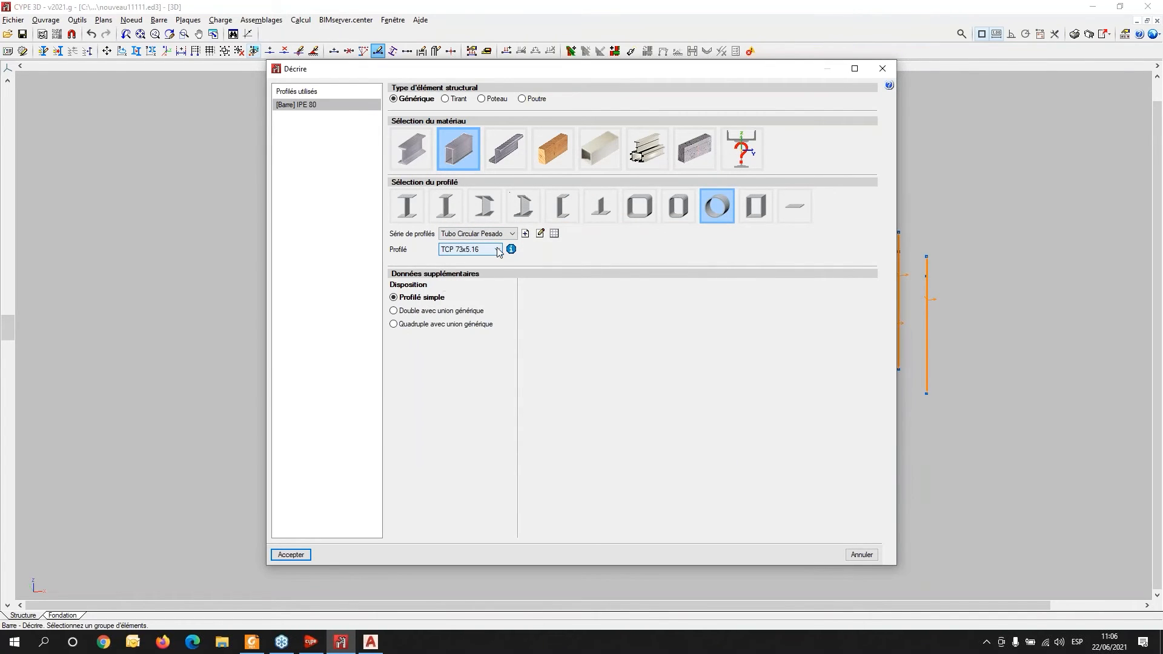
pyautogui.click(498, 250)
pyautogui.click(483, 324)
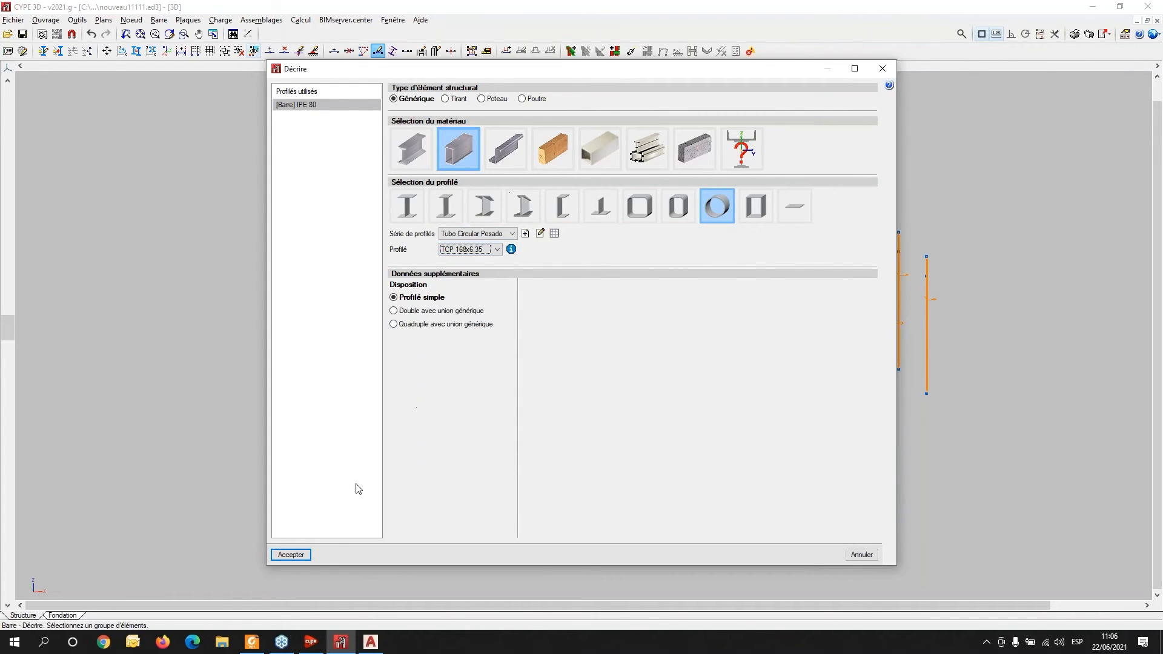
pyautogui.click(291, 554)
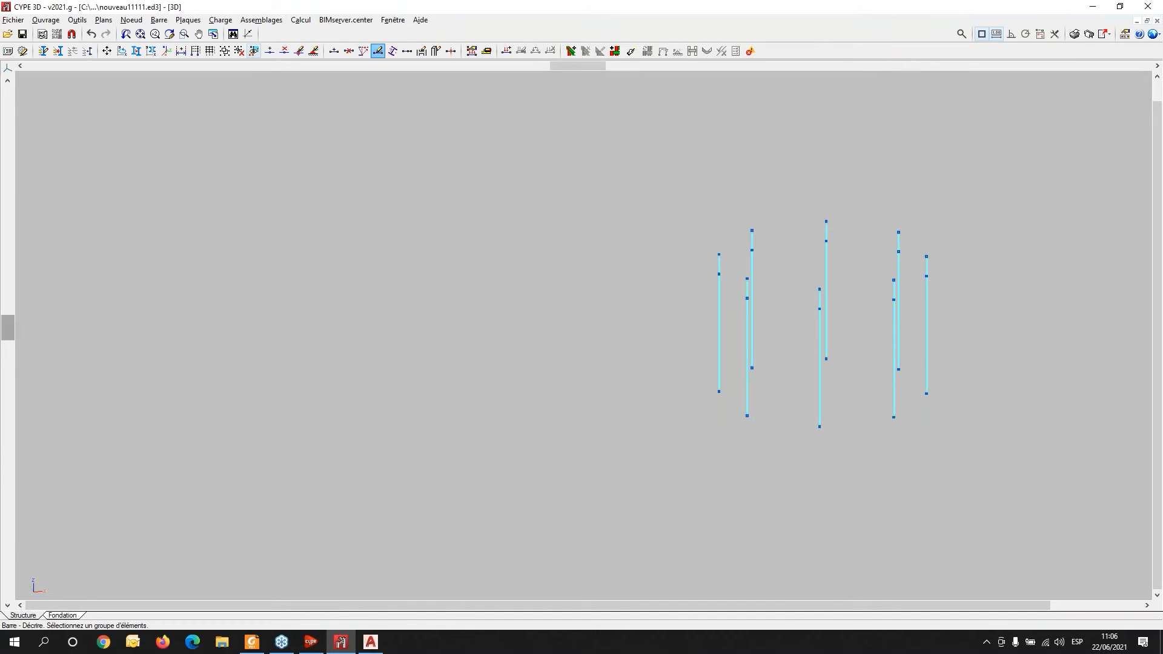
# - Assign fully fixed external supports to the base nodes of all pillars
pyautogui.scroll(4, 856, 392)
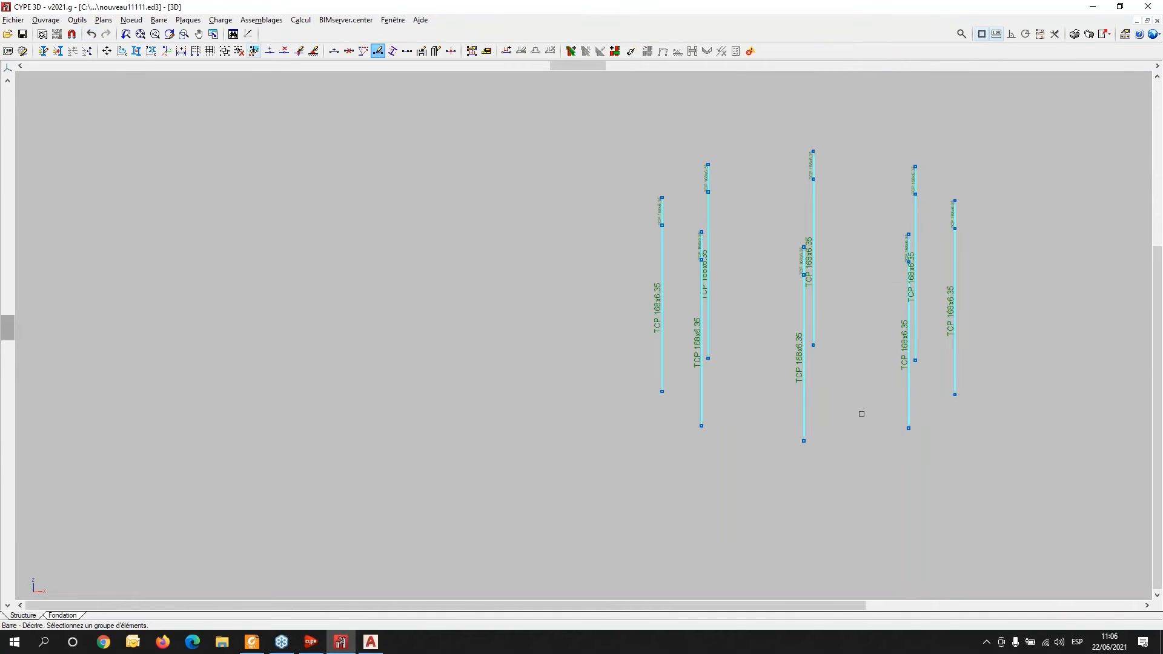
pyautogui.click(77, 19)
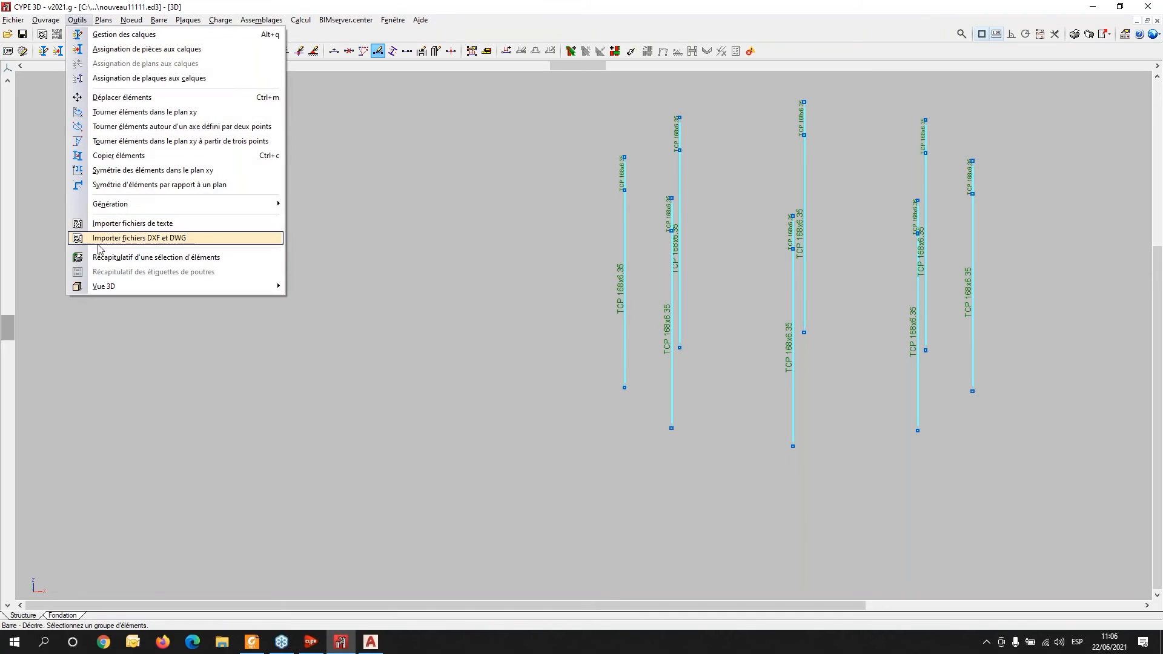
pyautogui.moveTo(128, 23)
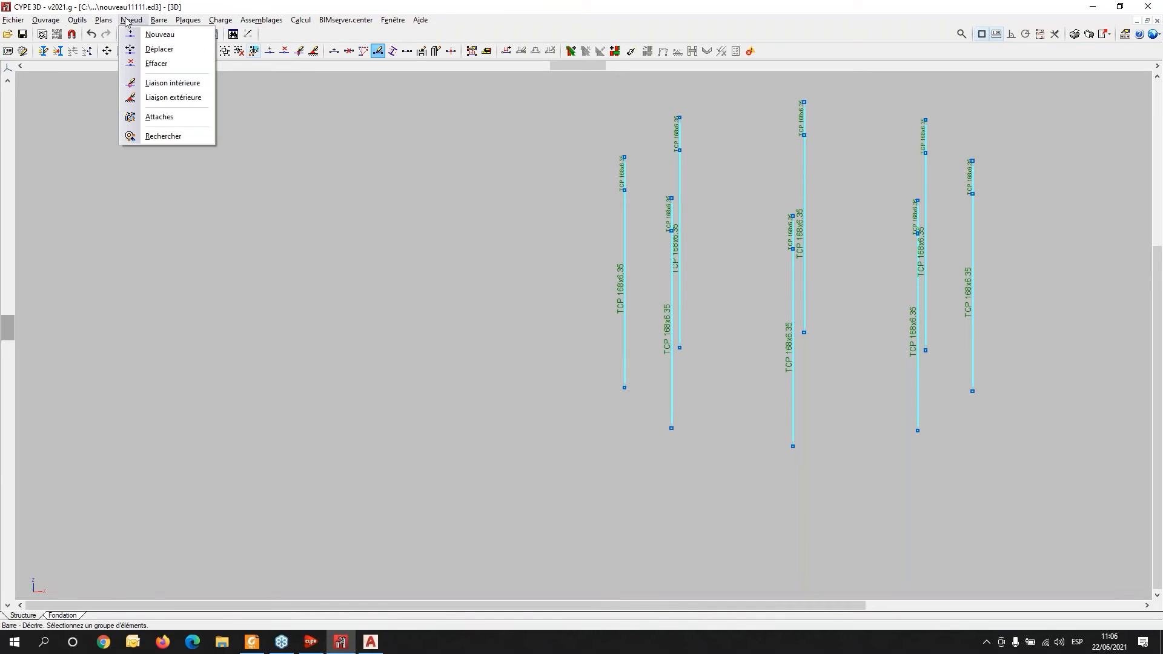
pyautogui.click(156, 99)
pyautogui.click(563, 299)
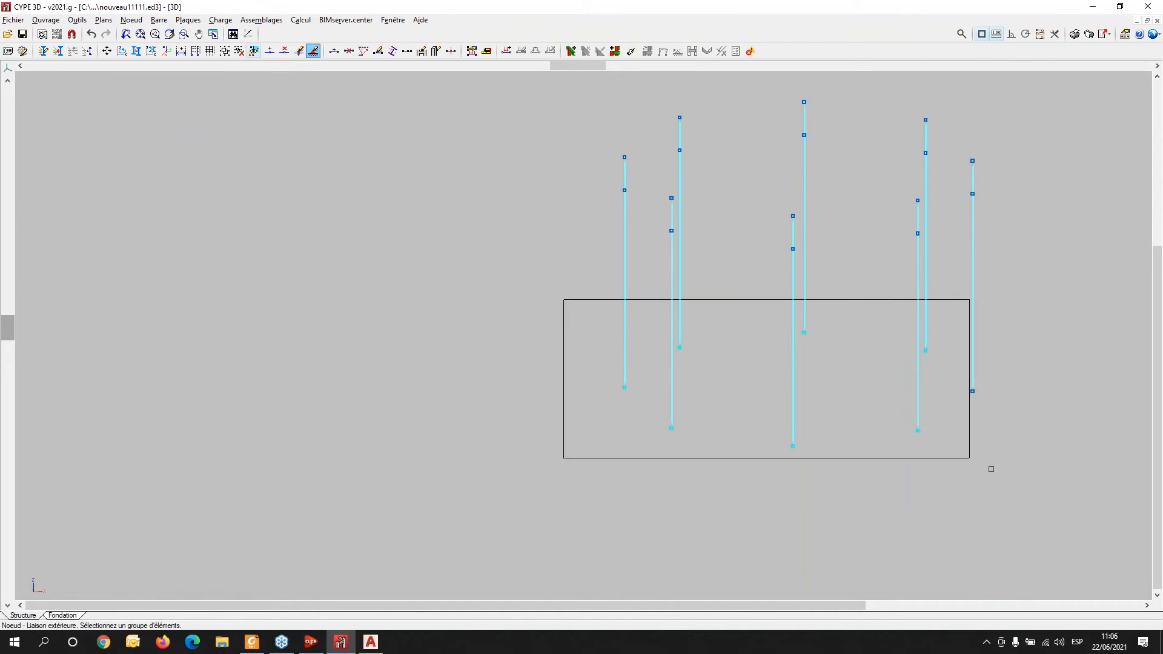
pyautogui.click(1014, 505)
pyautogui.rightClick(1013, 504)
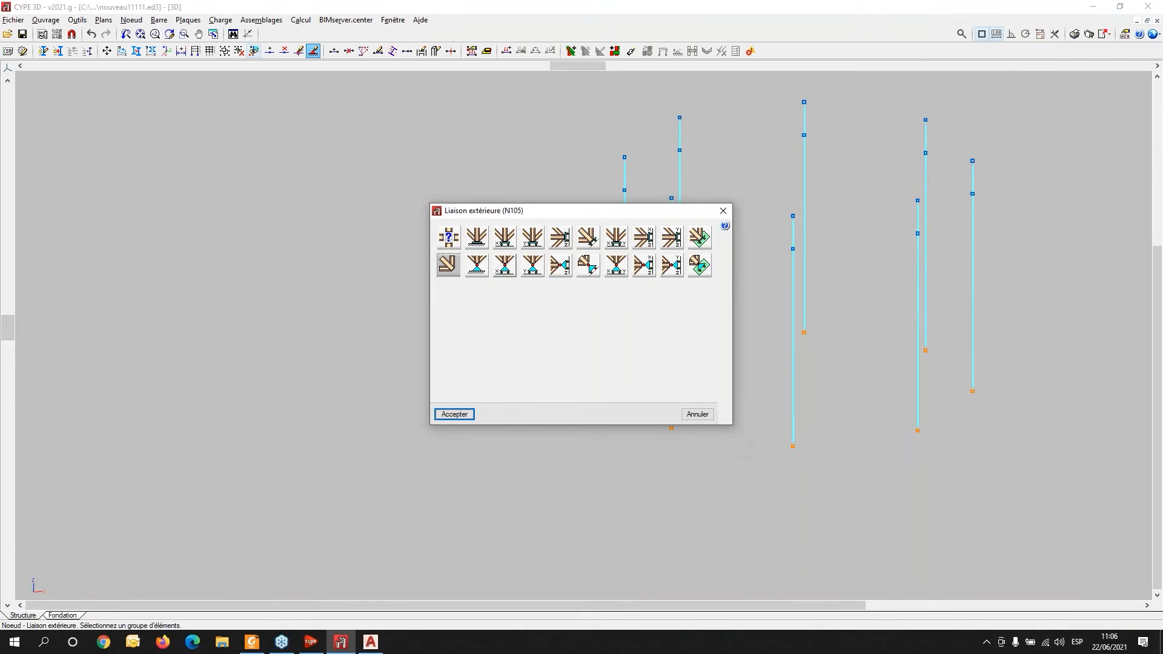
pyautogui.click(477, 237)
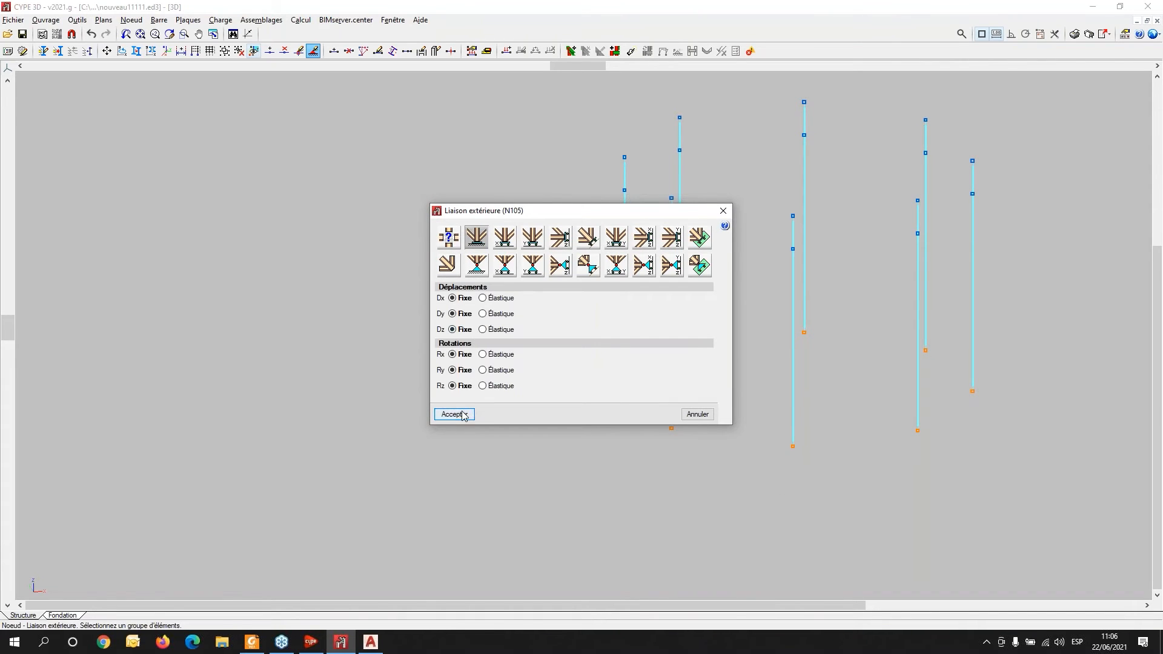
pyautogui.click(461, 414)
# - In layer management, hide the Pilares layer so only the Cruces layer is shown
pyautogui.scroll(-2, 543, 350)
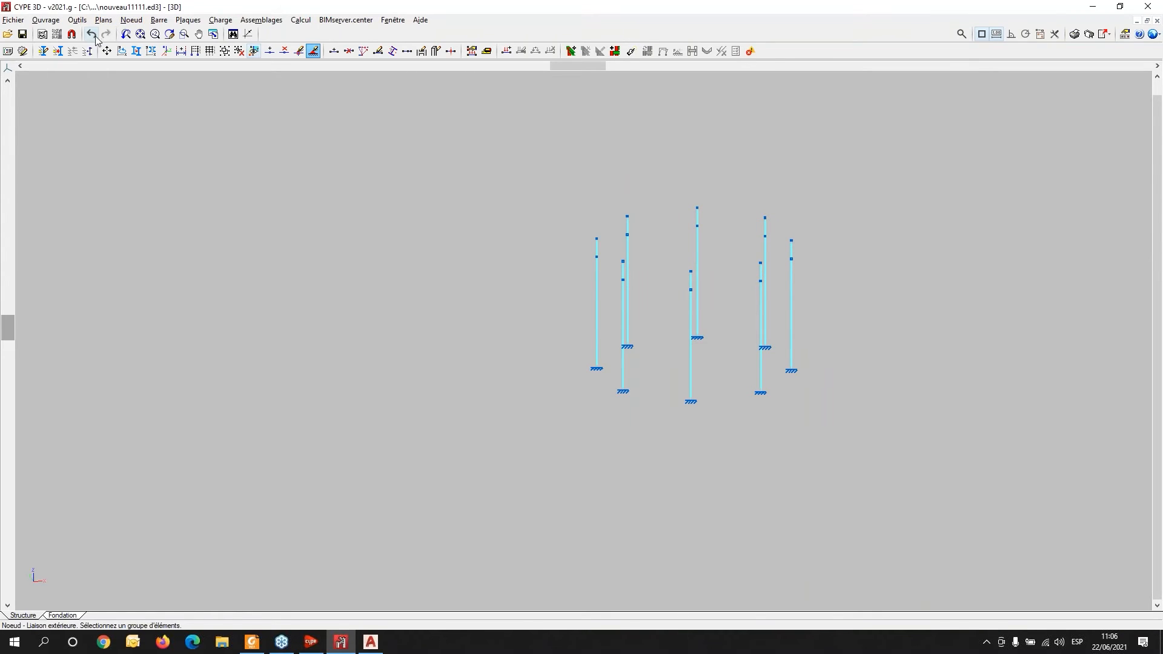
pyautogui.click(43, 50)
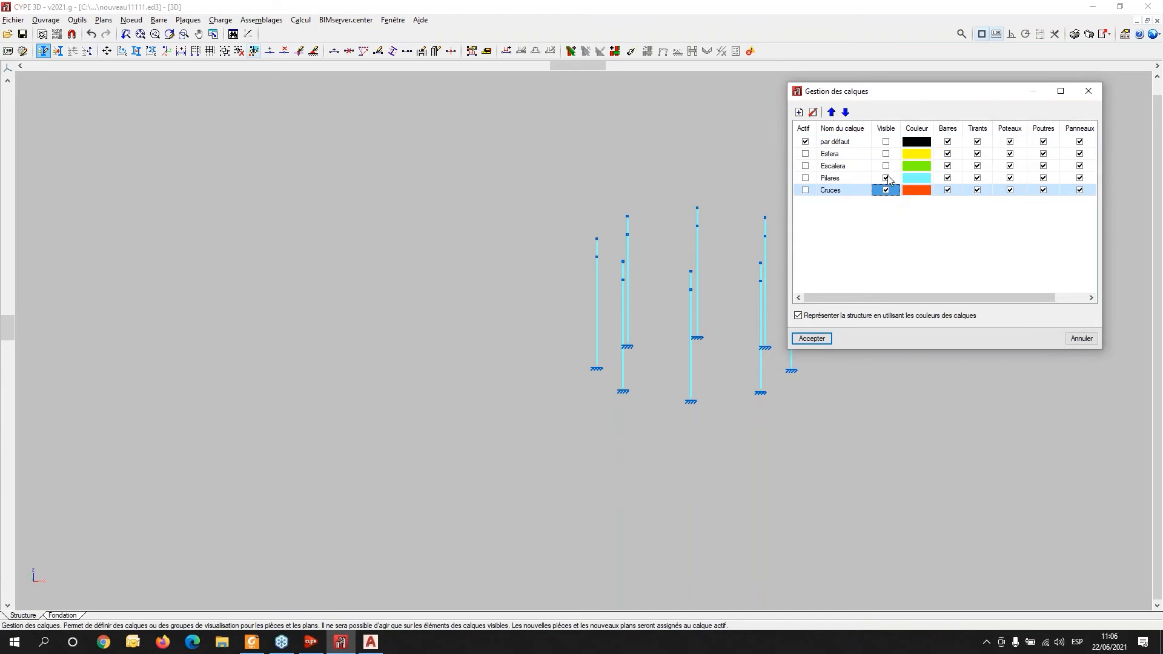
pyautogui.click(886, 177)
pyautogui.click(811, 338)
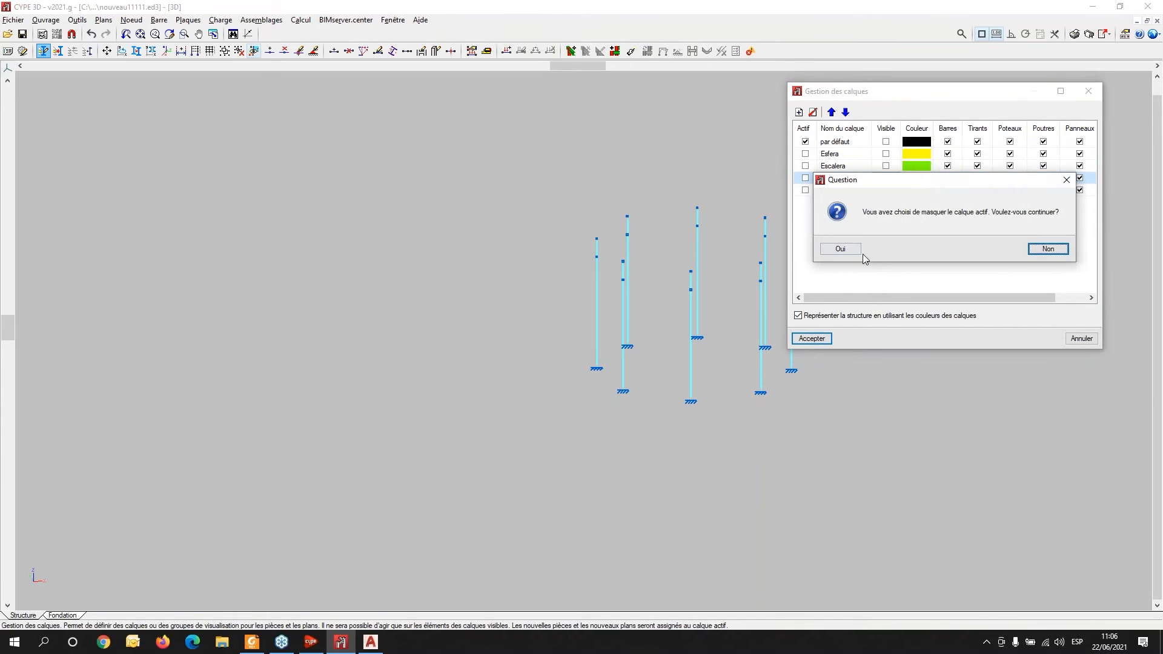
pyautogui.click(842, 251)
# - Describe the selected cross-bracing bars as rolled steel double-T profiles from the IPE series, IPE 80
pyautogui.click(165, 21)
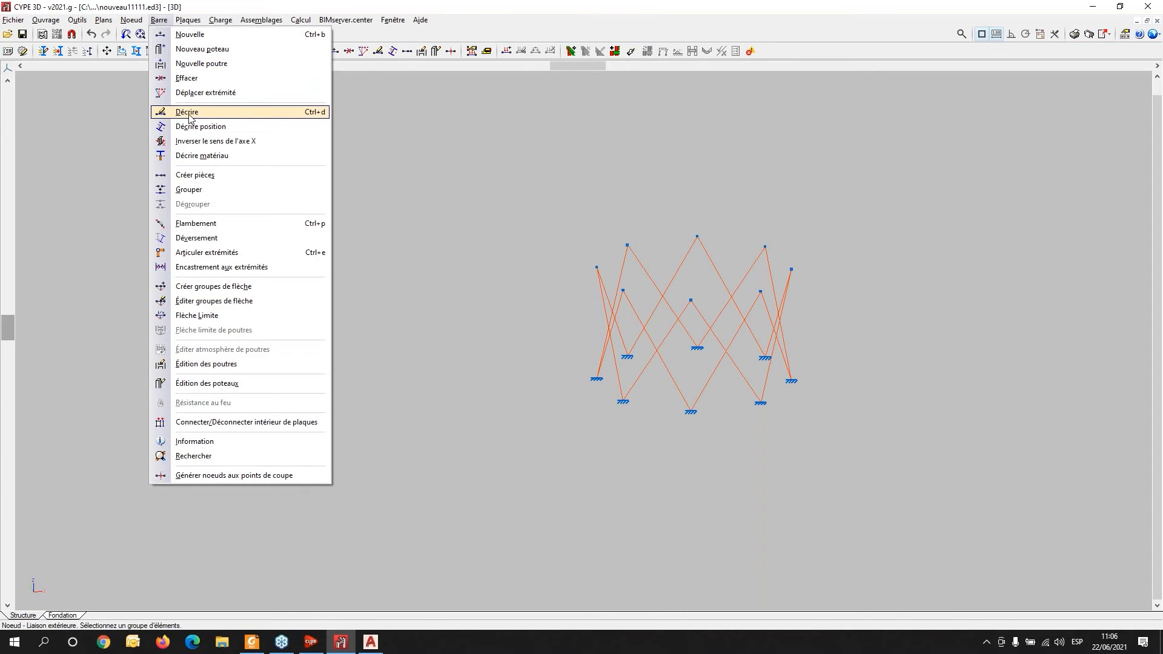
pyautogui.click(189, 113)
pyautogui.moveTo(557, 190); pyautogui.dragTo(838, 441)
pyautogui.rightClick(590, 264)
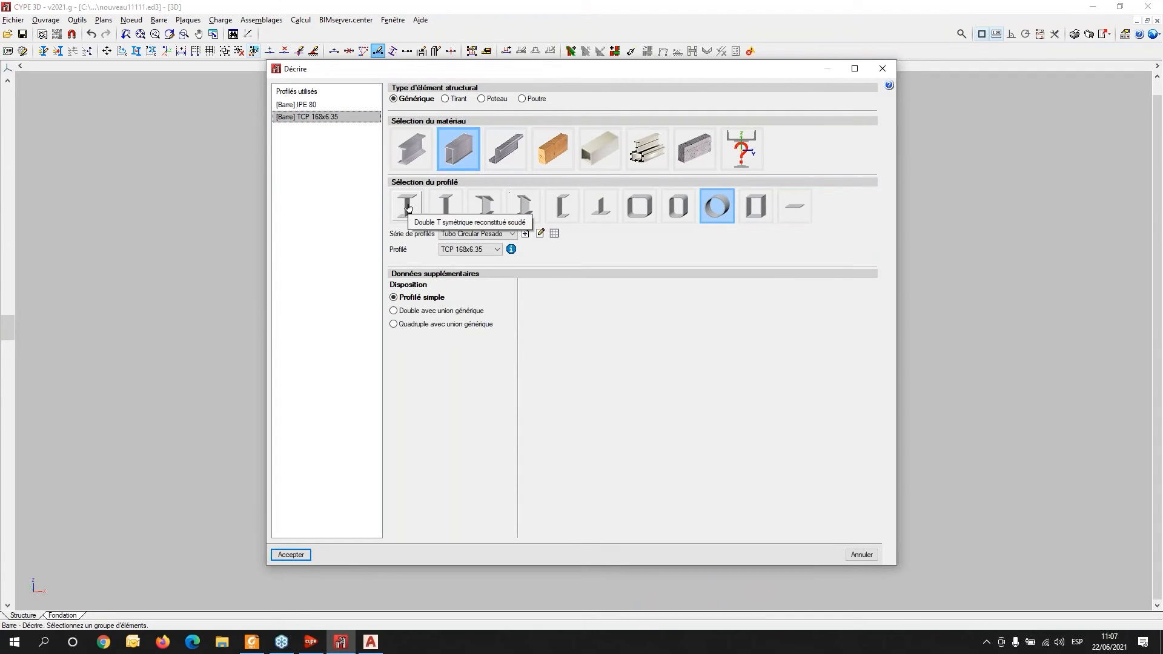
pyautogui.click(408, 210)
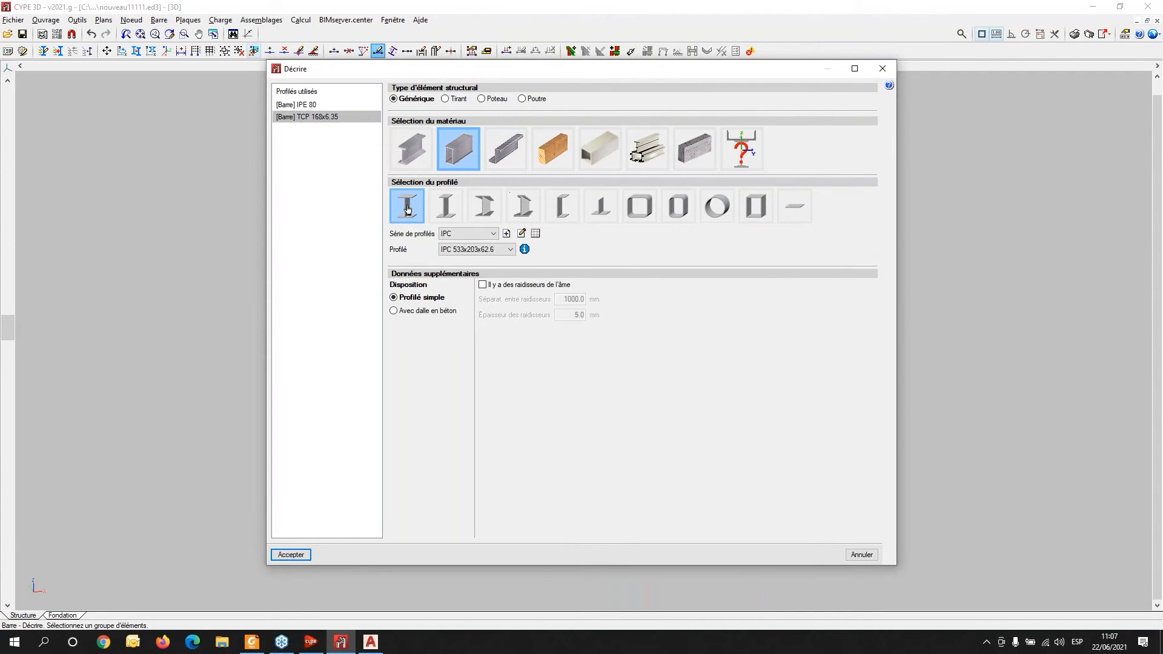
pyautogui.click(404, 145)
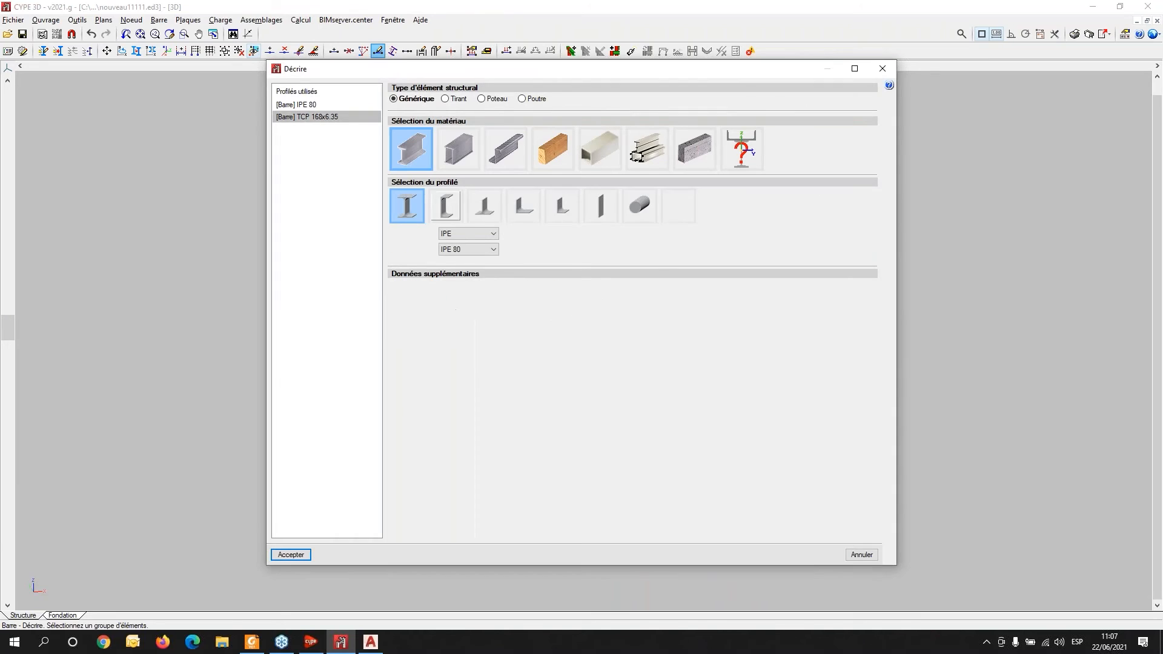
pyautogui.click(495, 234)
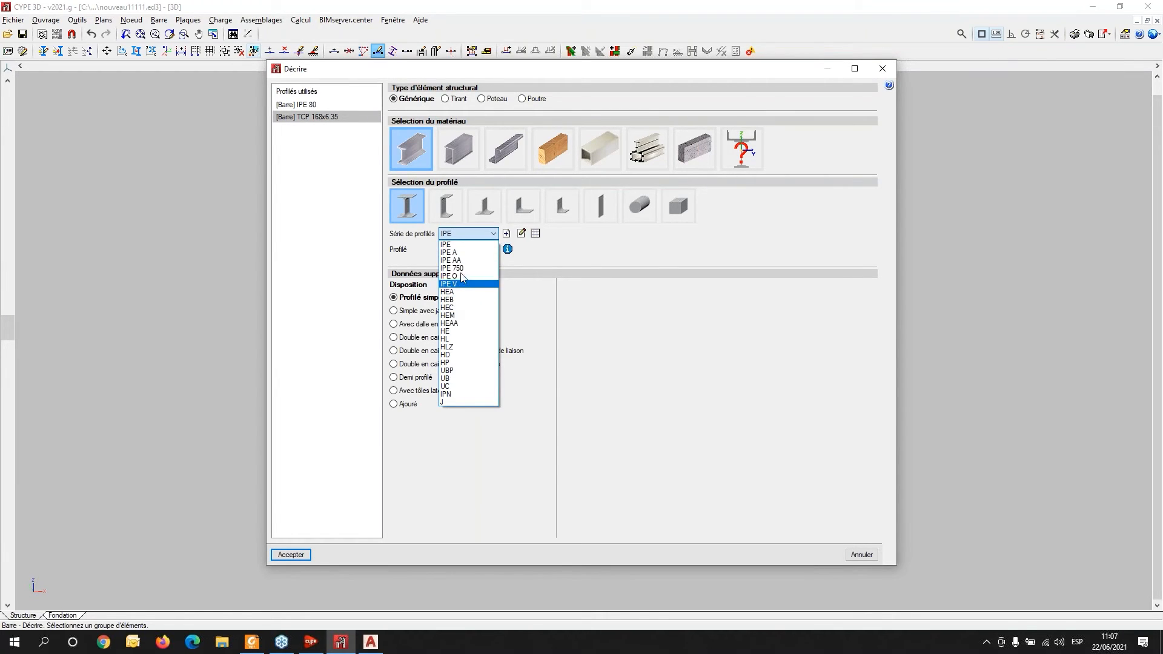
pyautogui.click(470, 245)
pyautogui.click(291, 555)
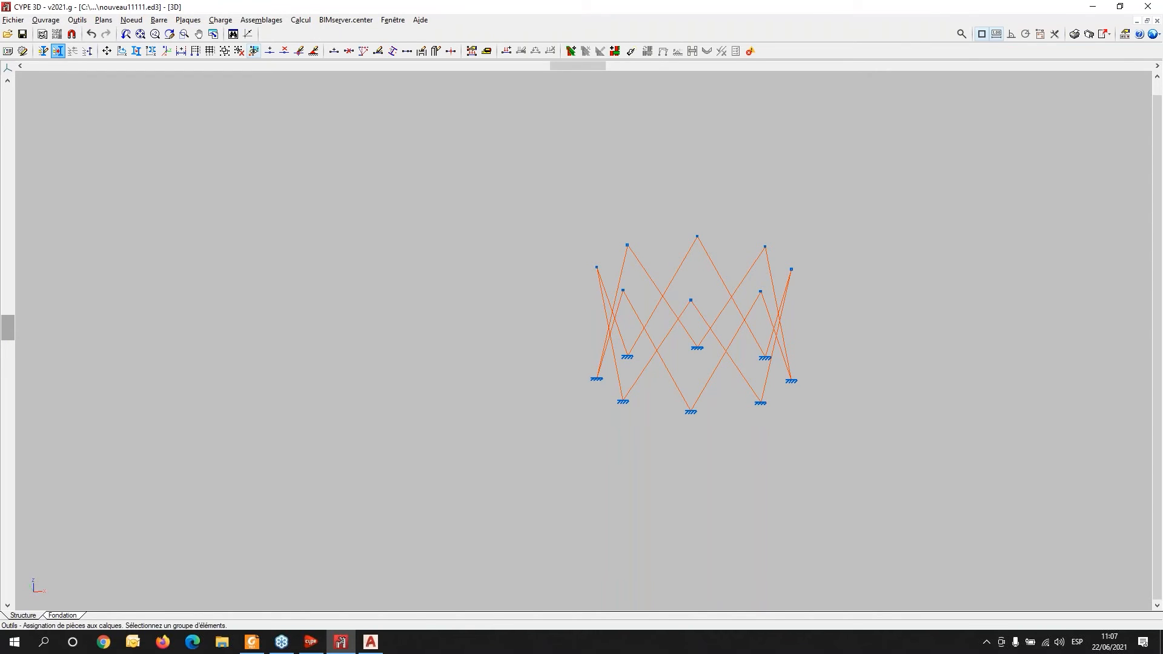
# - In layer management, make all layers visible again
pyautogui.click(47, 53)
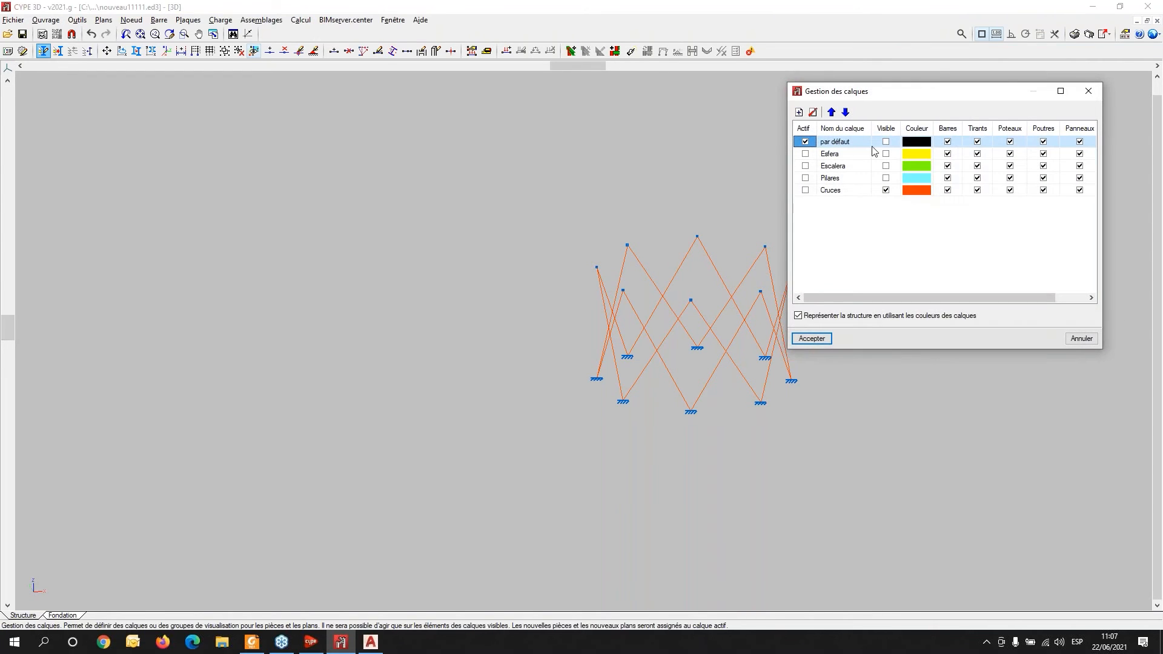
pyautogui.rightClick(886, 130)
pyautogui.click(890, 141)
pyautogui.click(811, 339)
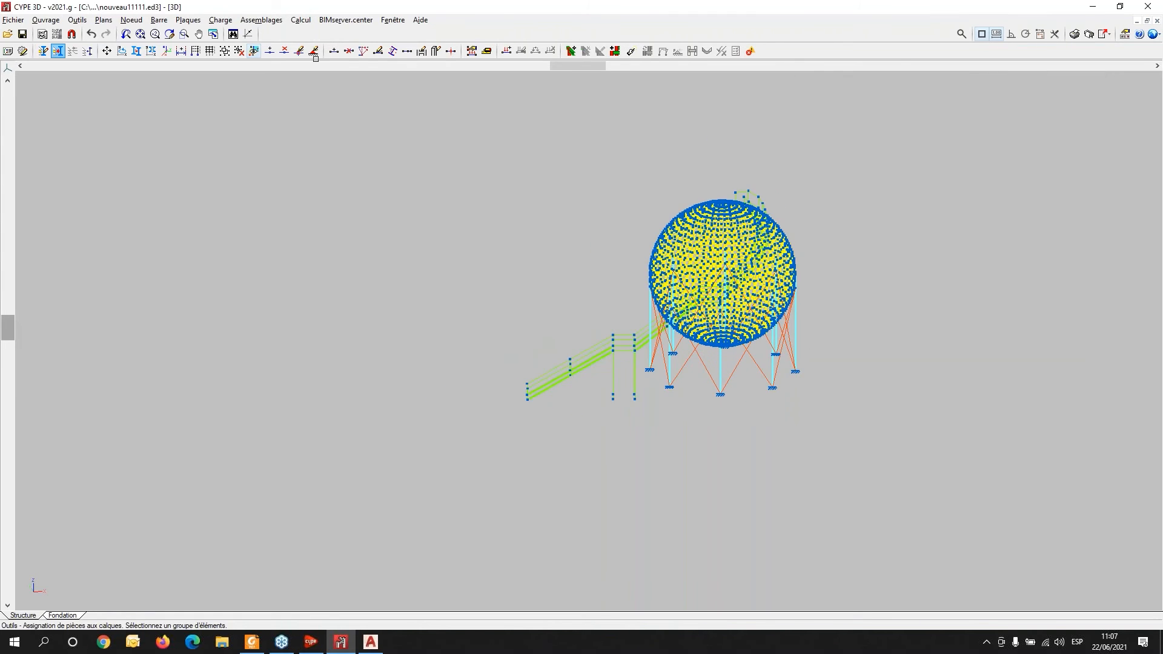
# - Open the 3D view and inspect the whole structure from several angles before closing it
pyautogui.click(78, 20)
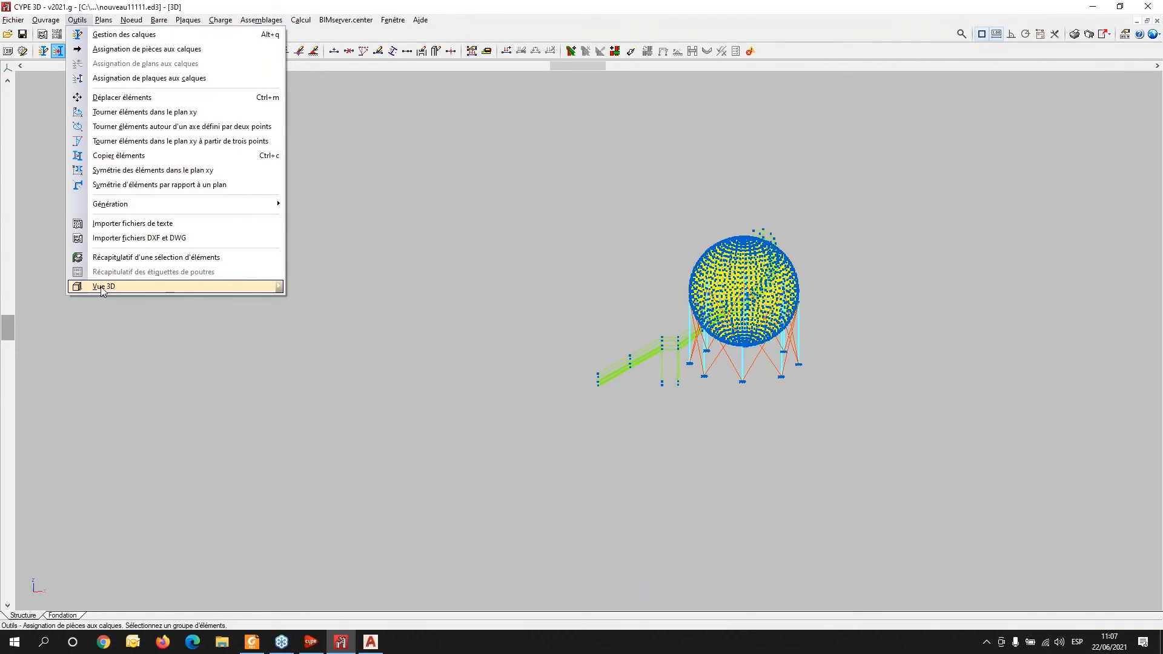
pyautogui.moveTo(230, 286)
pyautogui.click(356, 290)
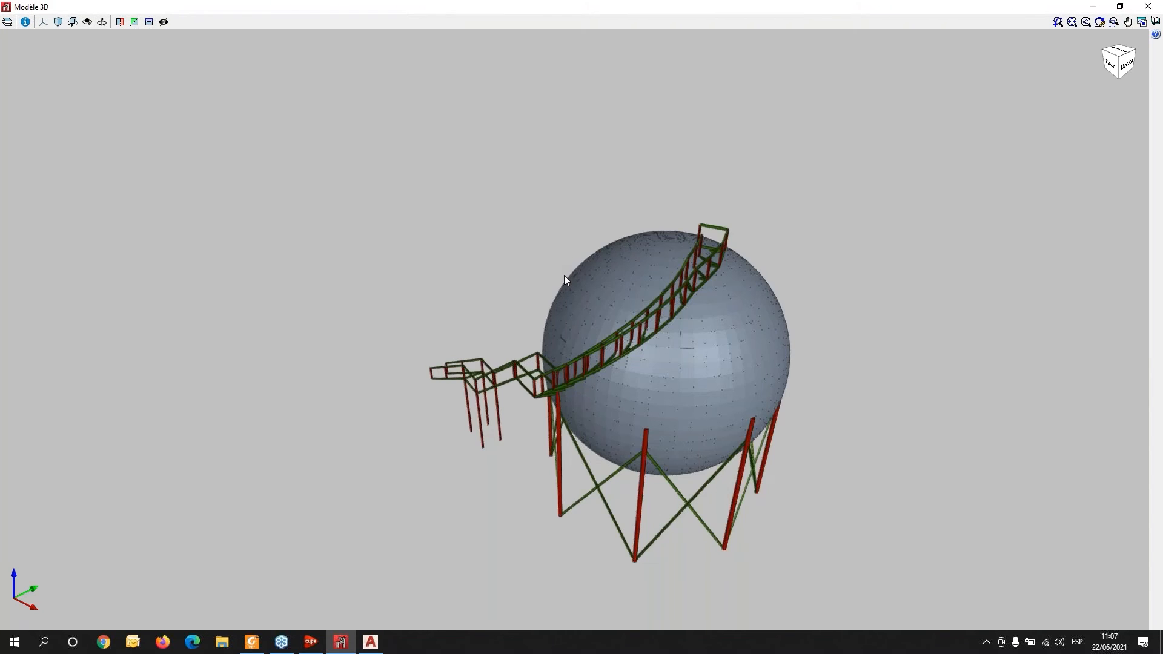
pyautogui.moveTo(532, 436); pyautogui.dragTo(800, 436)
pyautogui.scroll(6, 671, 409)
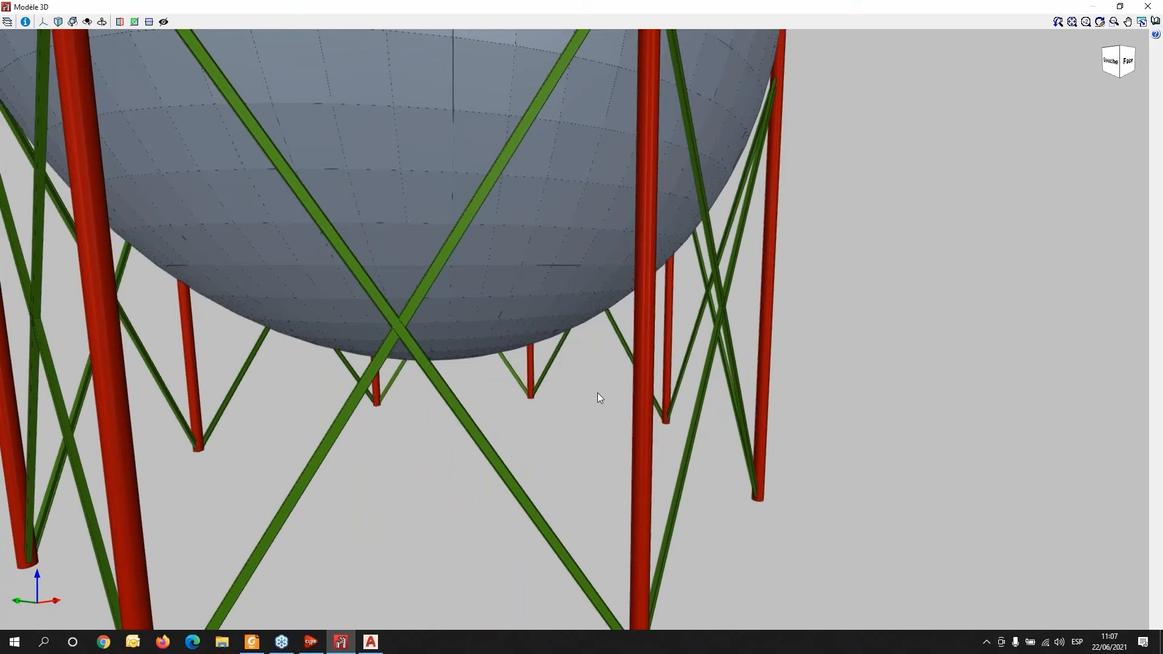
pyautogui.moveTo(618, 392); pyautogui.dragTo(594, 402)
pyautogui.scroll(-5, 592, 394)
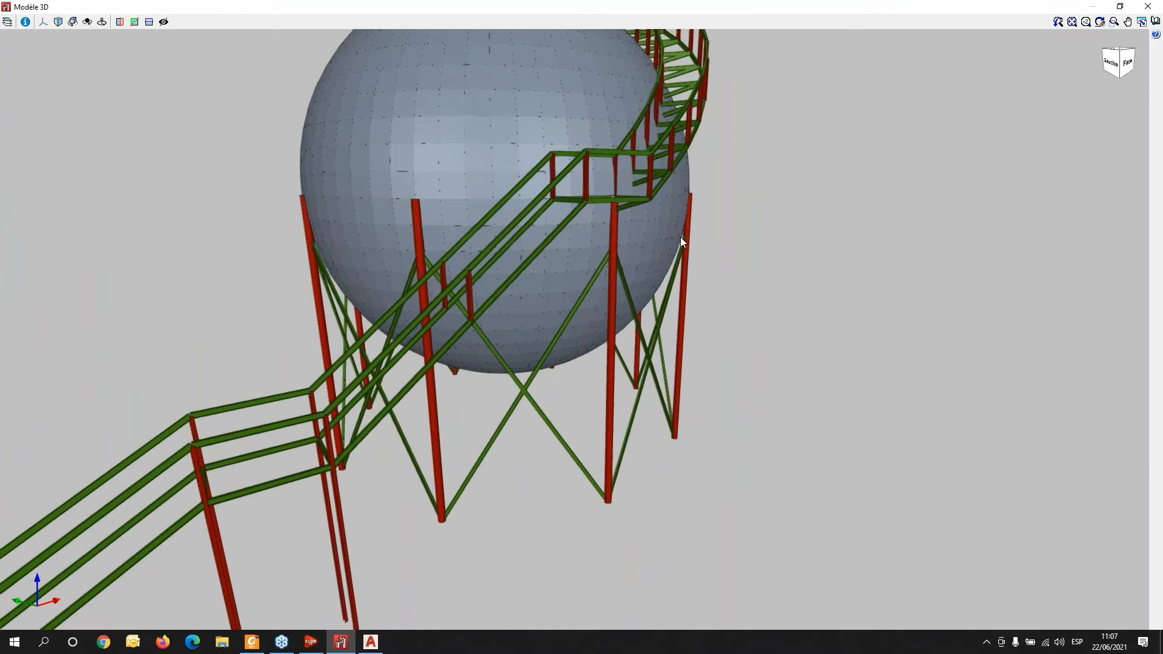
pyautogui.scroll(-5, 682, 256)
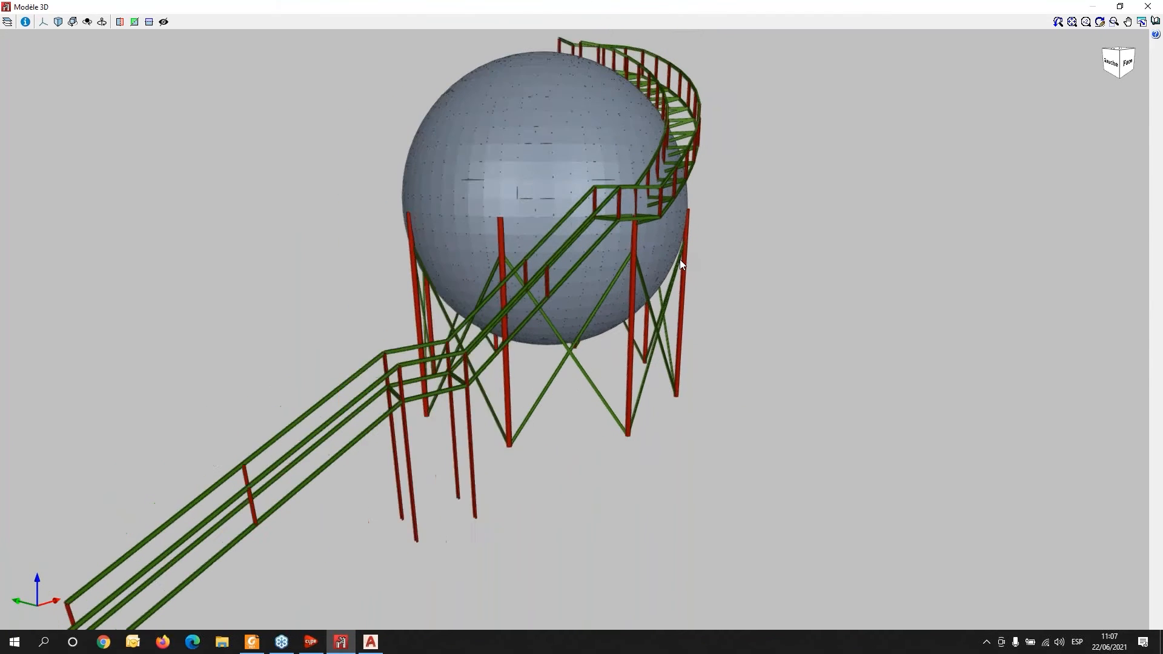
pyautogui.moveTo(747, 395); pyautogui.dragTo(575, 181)
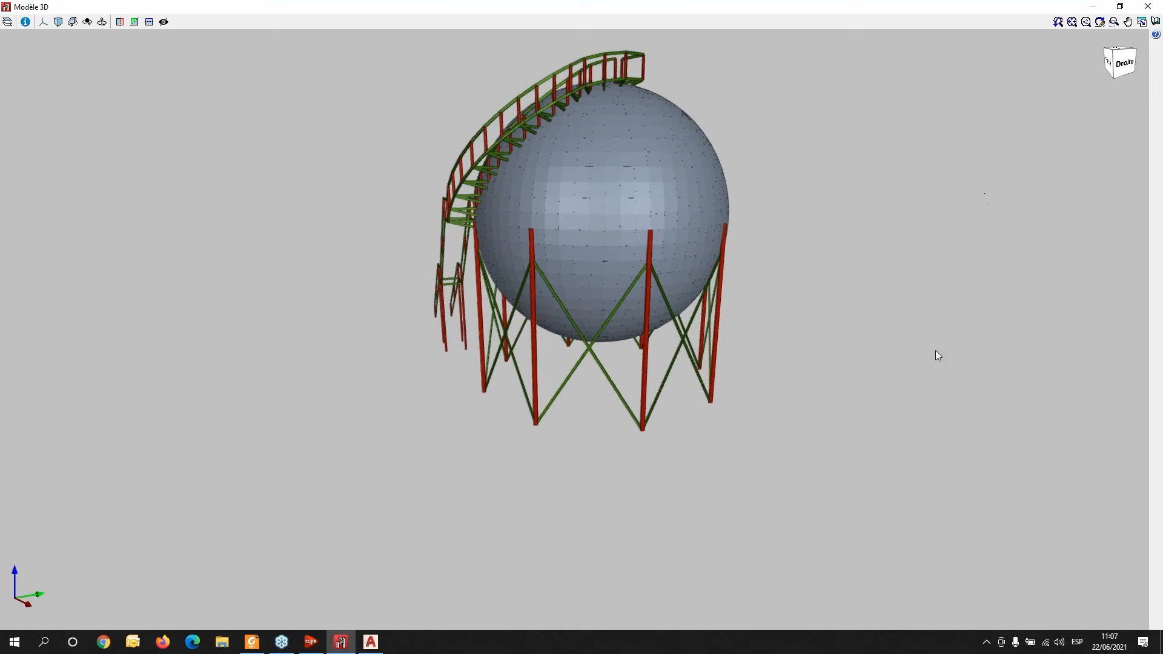
pyautogui.moveTo(798, 386); pyautogui.dragTo(397, 372)
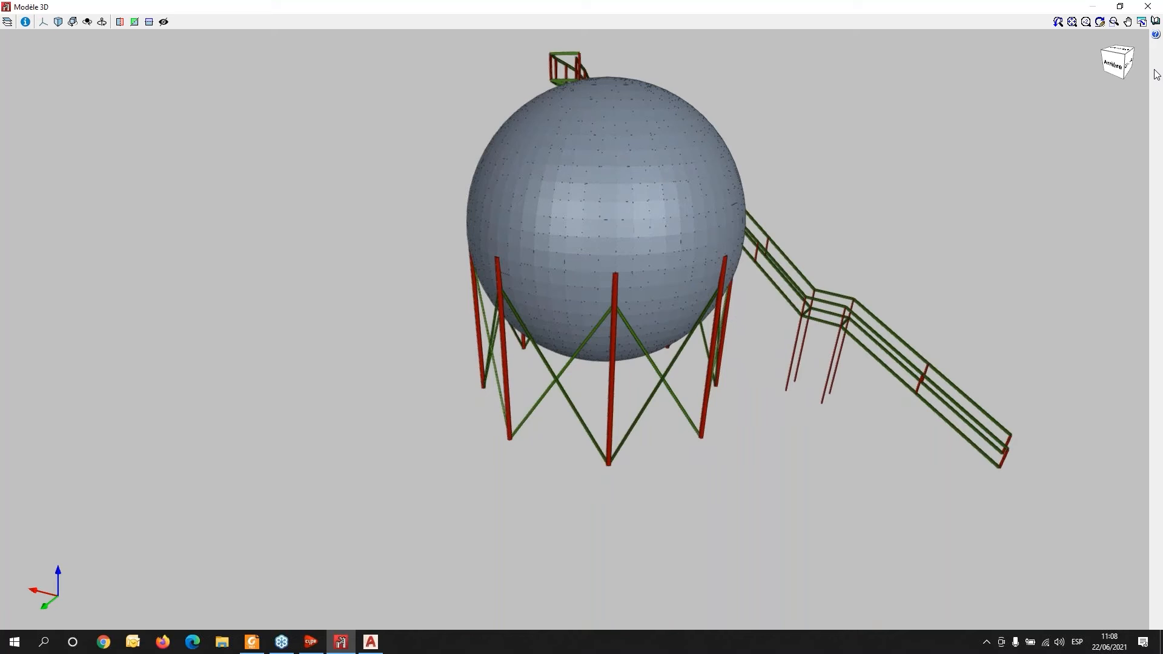
pyautogui.click(1148, 9)
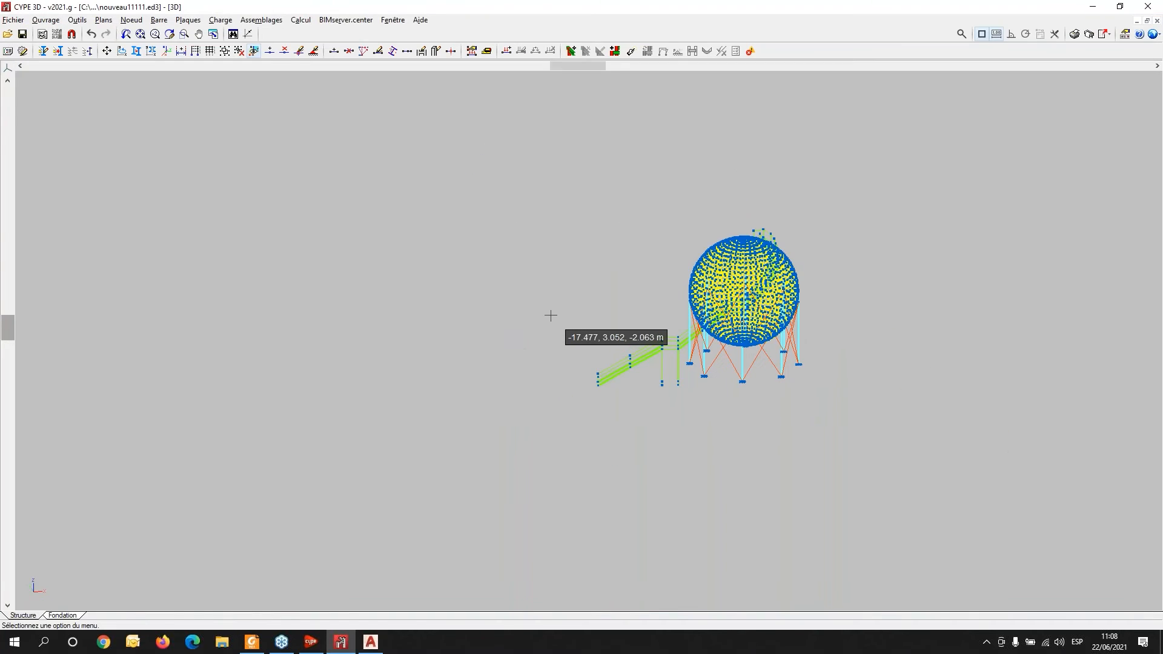
pyautogui.scroll(-1, 554, 314)
pyautogui.scroll(2, 757, 253)
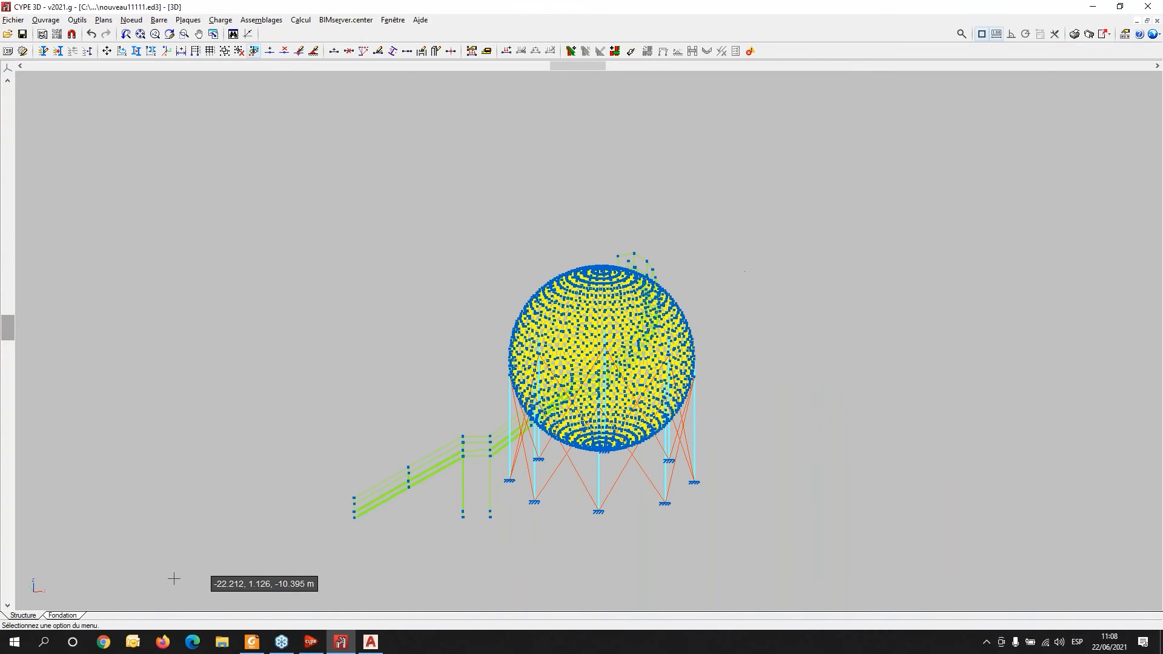
# - Switch to the browser, open cype.fr and accept the cookie notice
pyautogui.click(103, 644)
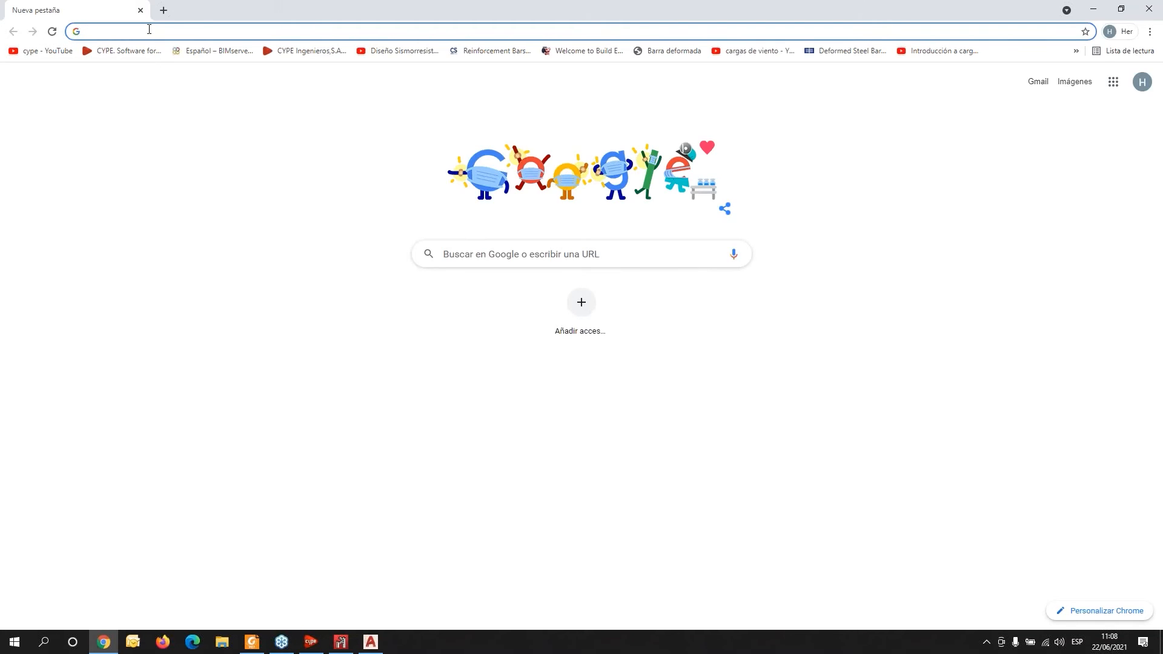
pyautogui.click(149, 29)
pyautogui.write('cype.')
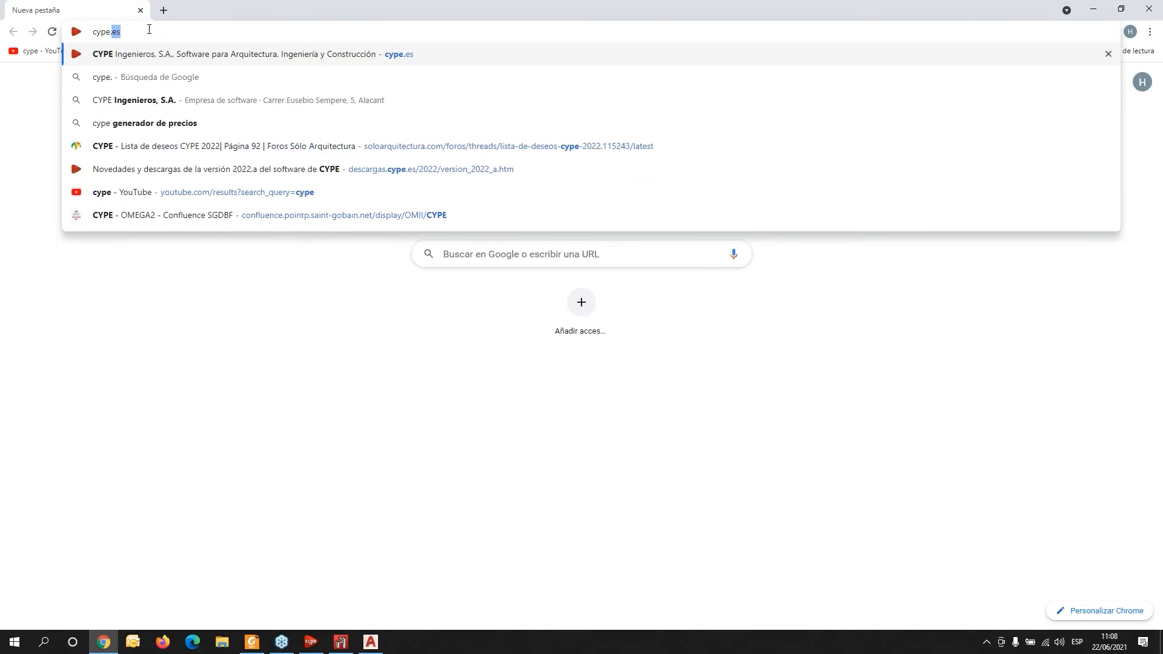
pyautogui.write('fr')
pyautogui.press('Return')
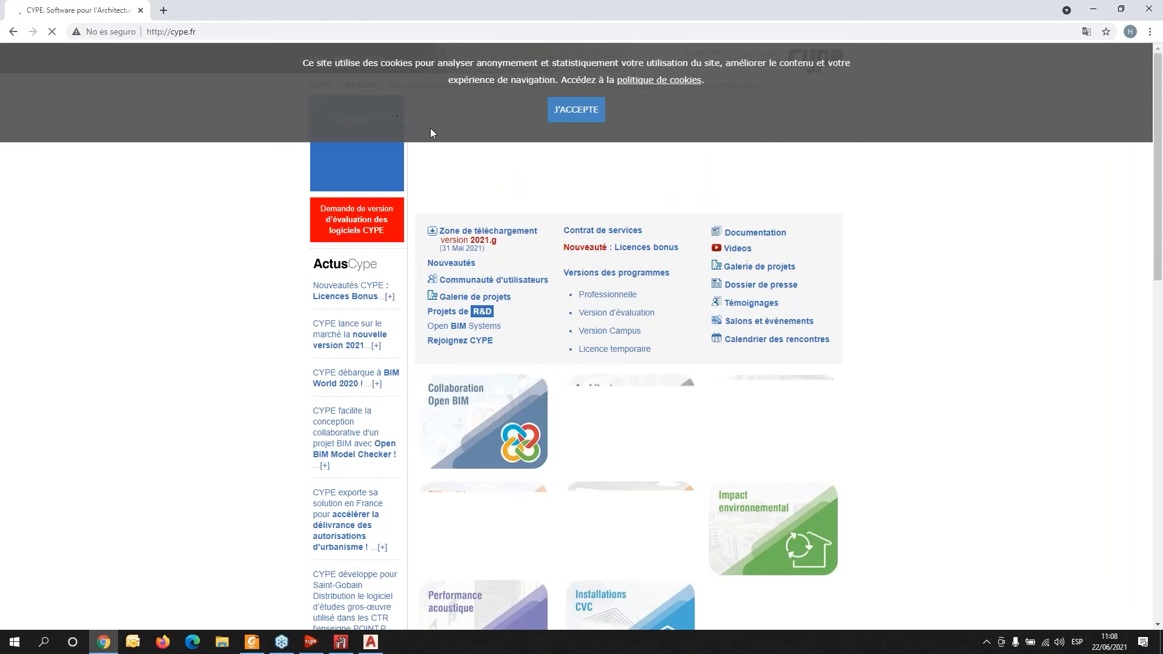
pyautogui.click(575, 112)
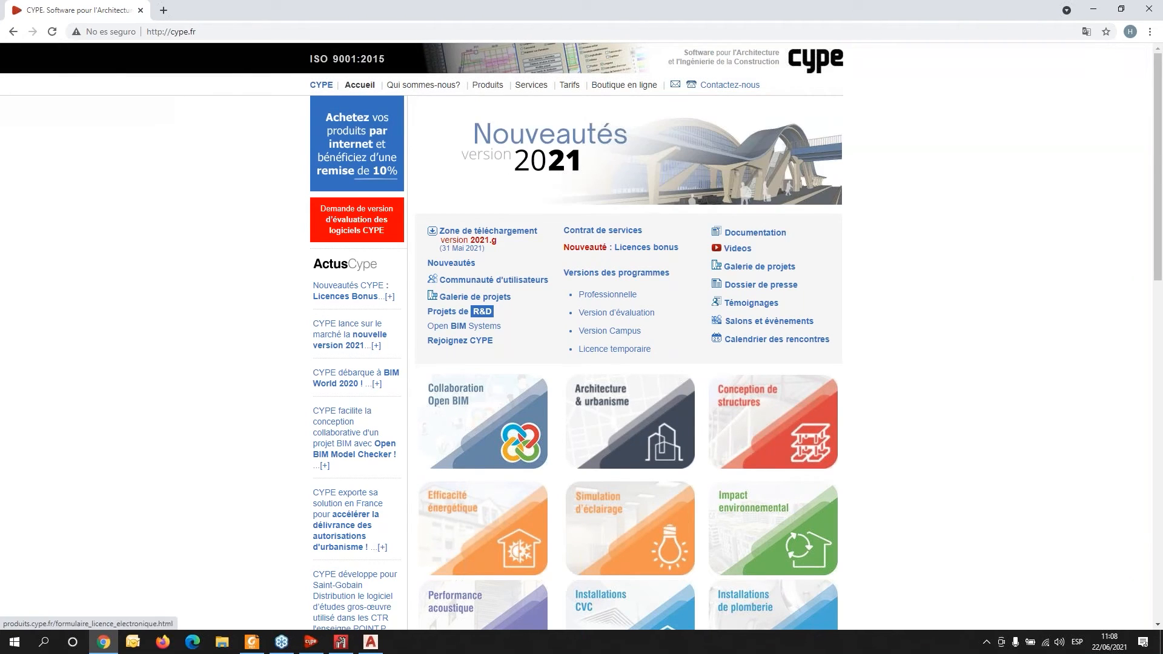
# - Open the project gallery and view the water tank metal structure project page
pyautogui.click(463, 298)
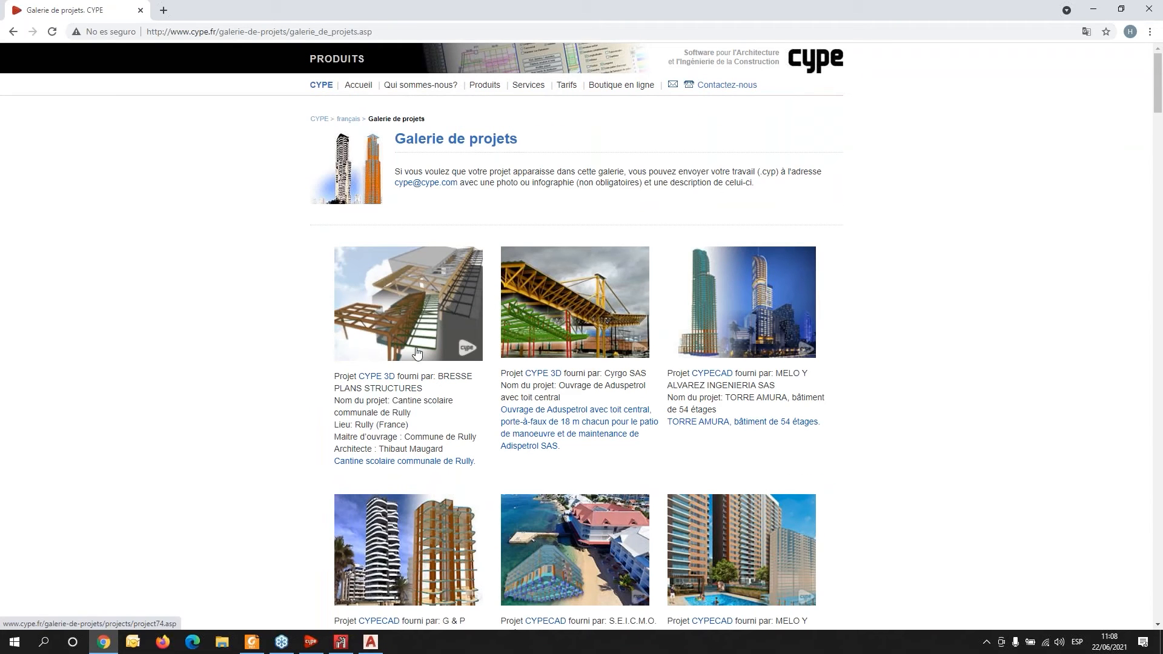
pyautogui.scroll(-3, 417, 352)
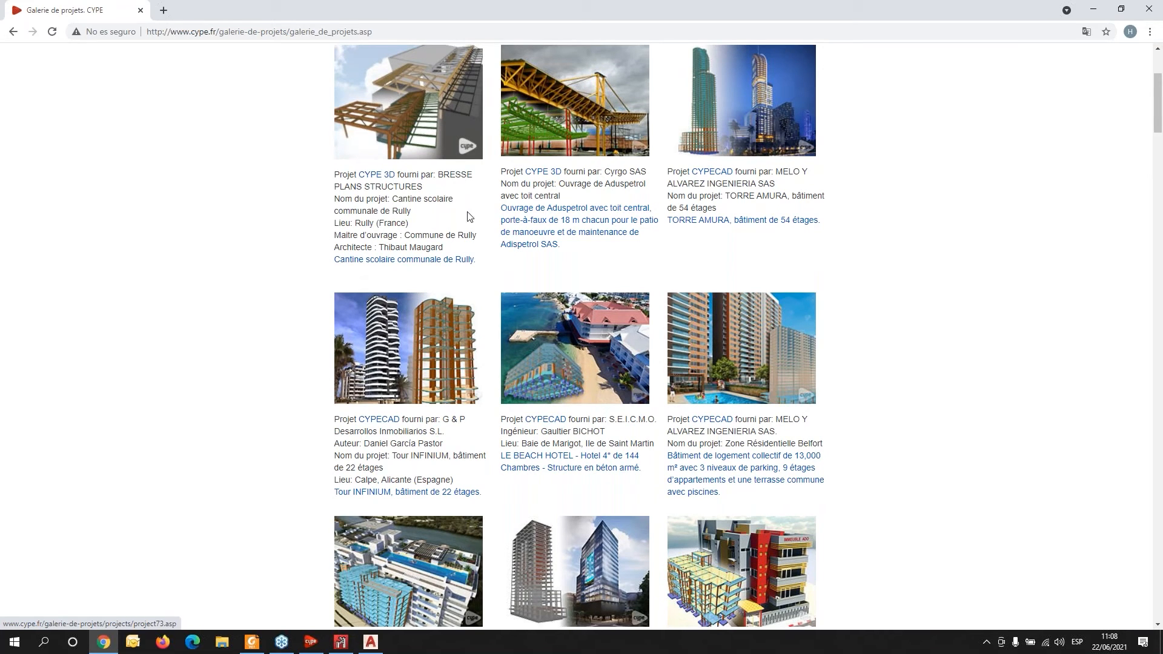
pyautogui.scroll(-3, 435, 364)
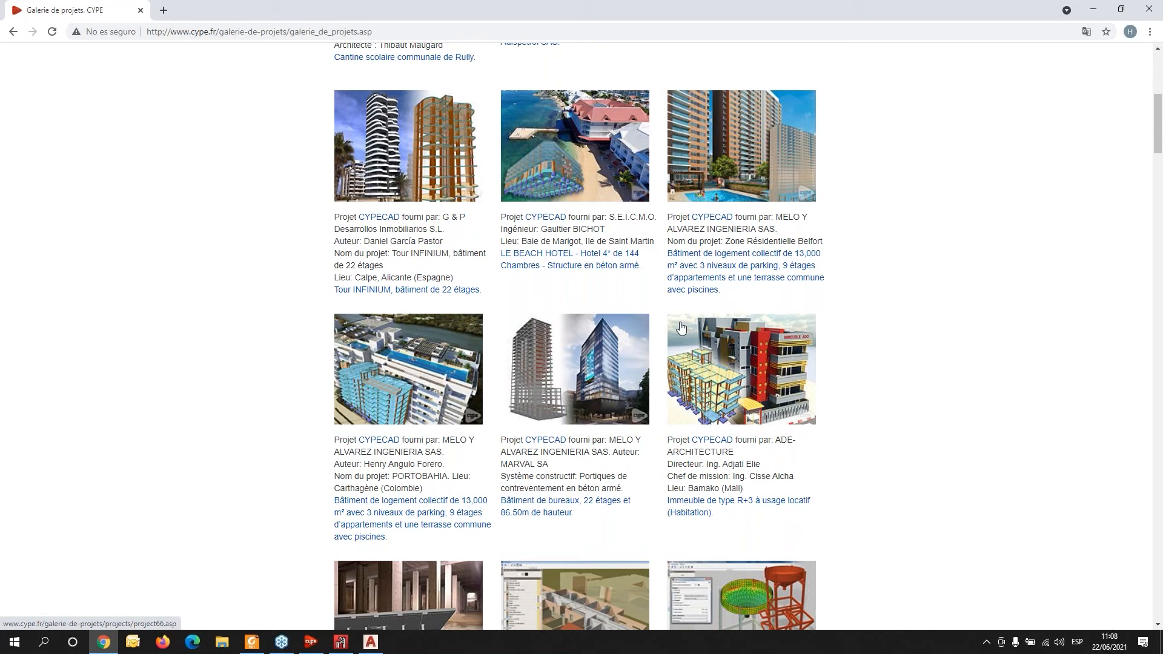
pyautogui.scroll(-6, 696, 336)
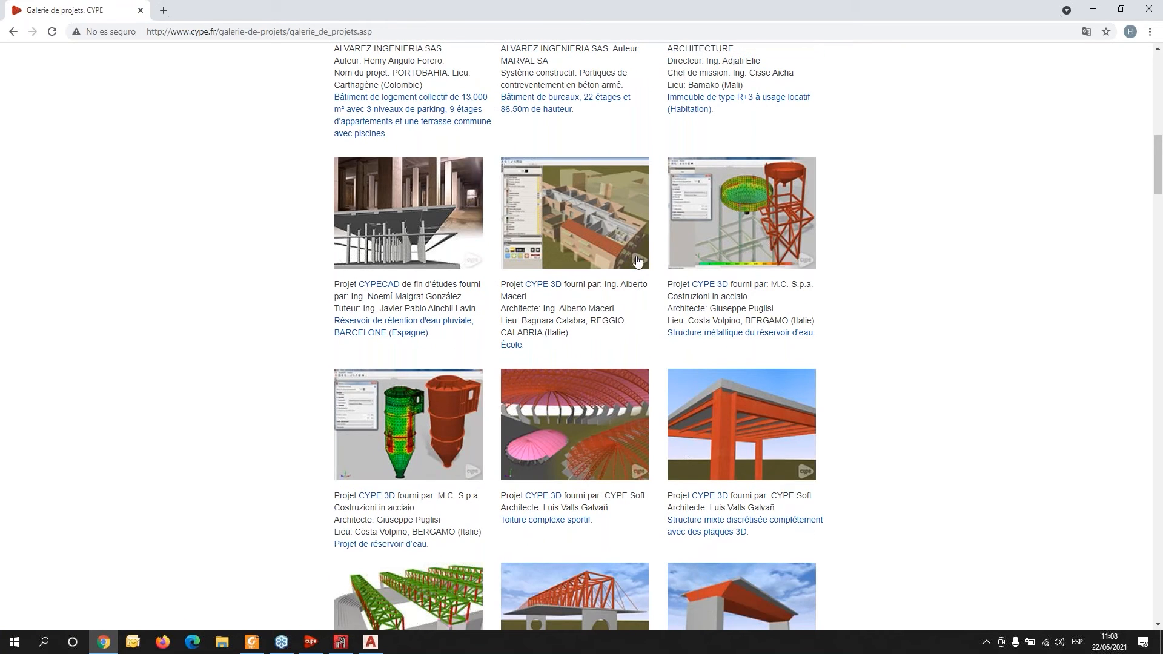
pyautogui.click(740, 250)
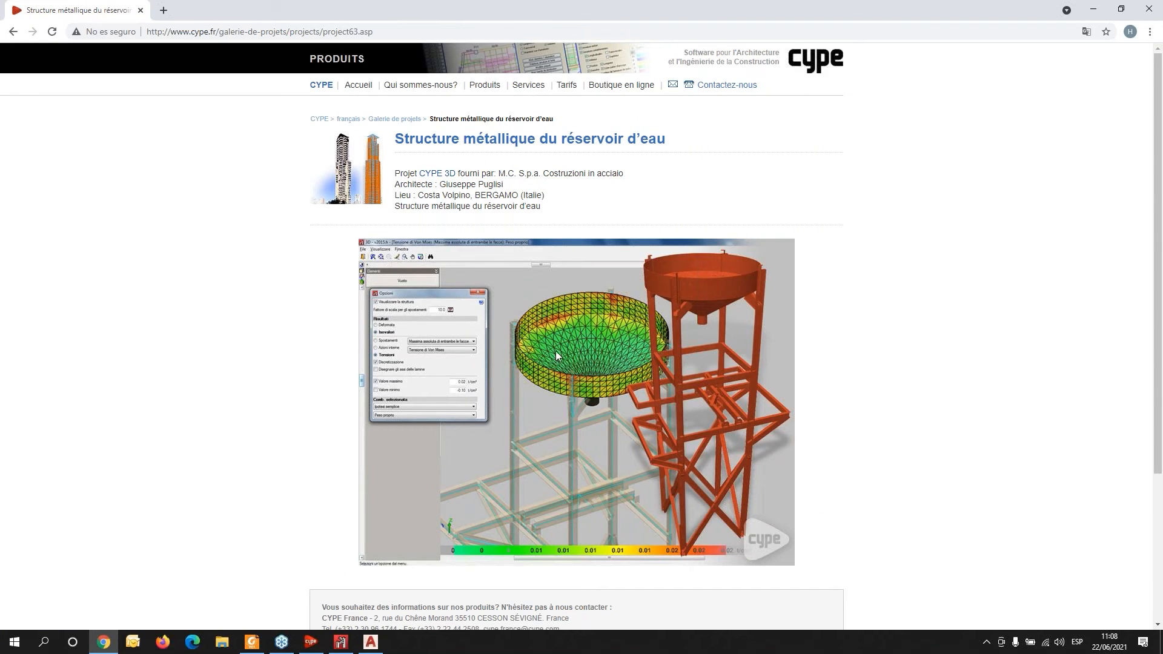
pyautogui.scroll(-3, 556, 353)
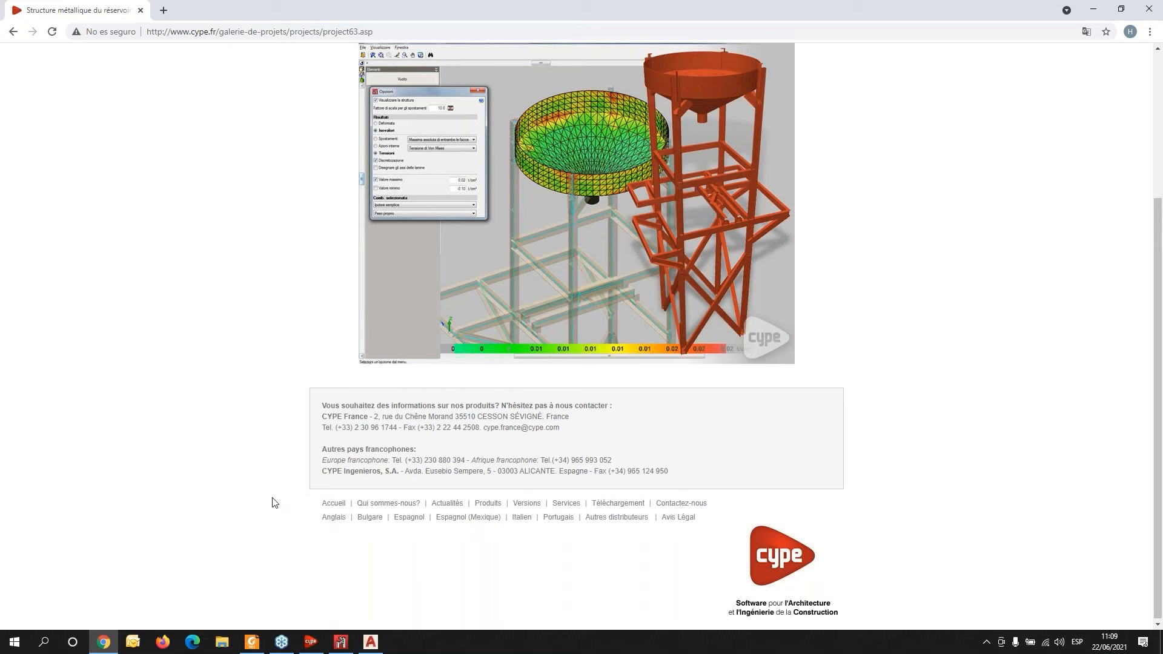
# - Return to the gallery and view the water tank and sports complex stands project pages
pyautogui.click(340, 642)
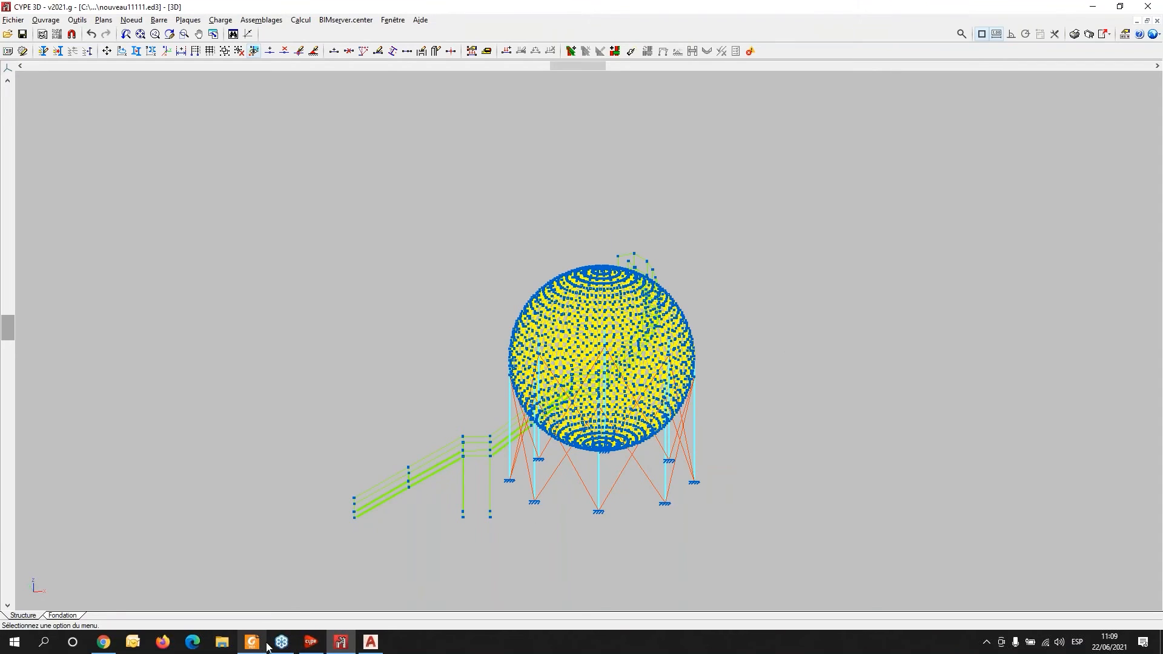
pyautogui.click(104, 643)
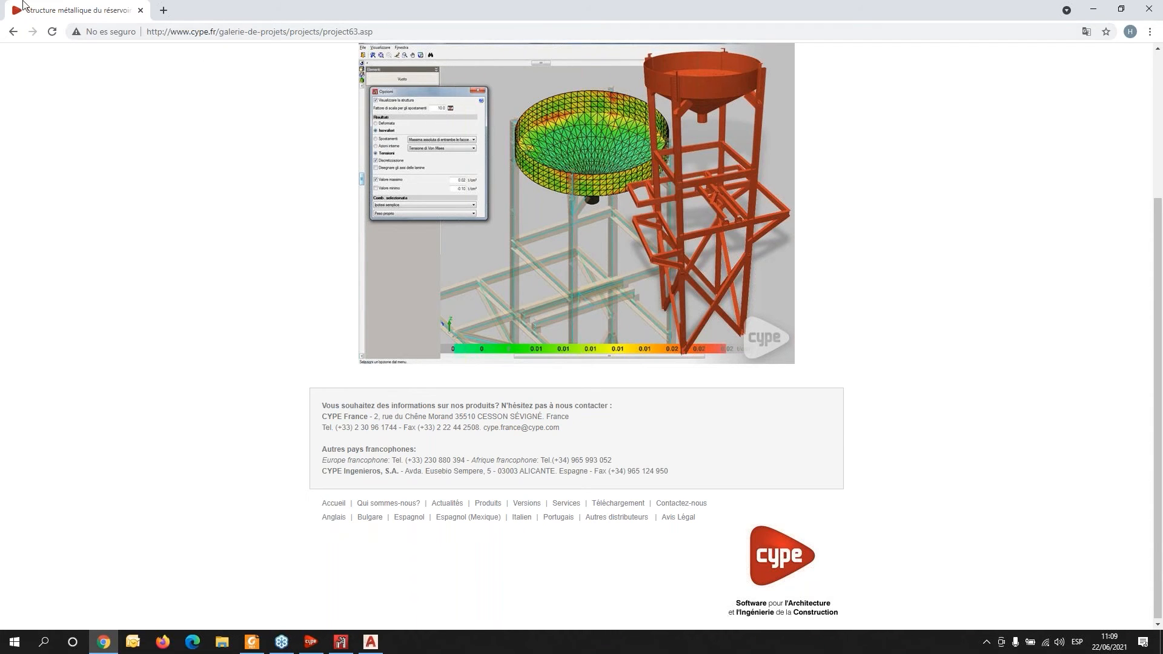
pyautogui.click(13, 31)
pyautogui.click(422, 441)
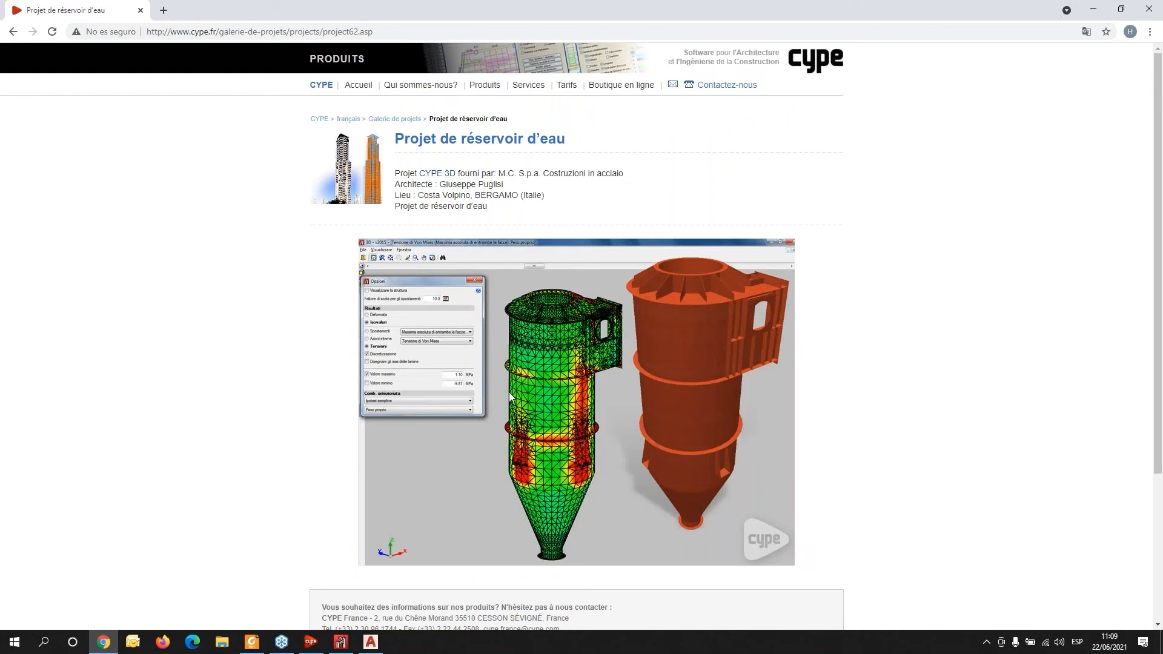
pyautogui.click(14, 35)
pyautogui.scroll(-10, 610, 320)
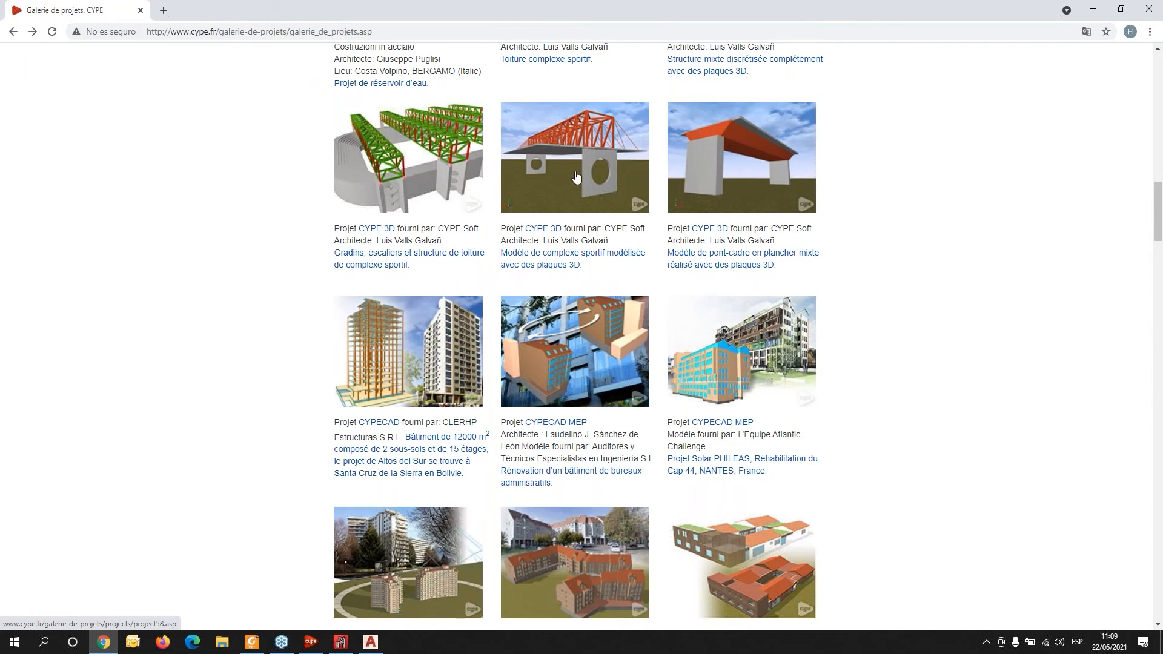
pyautogui.click(392, 168)
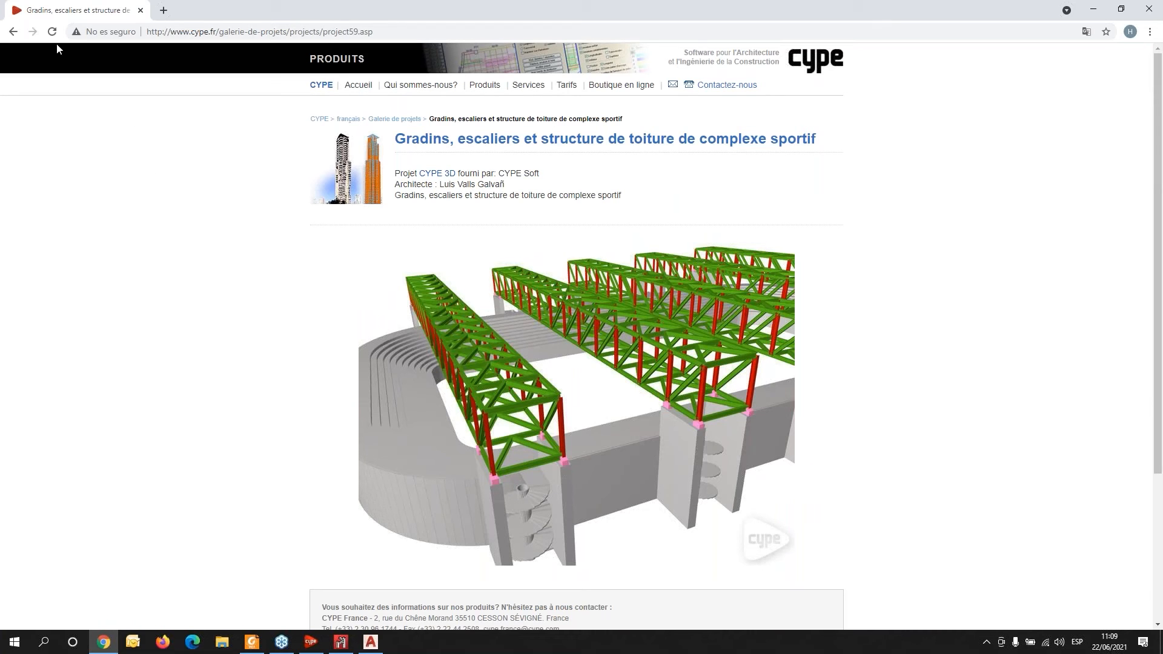
pyautogui.click(13, 32)
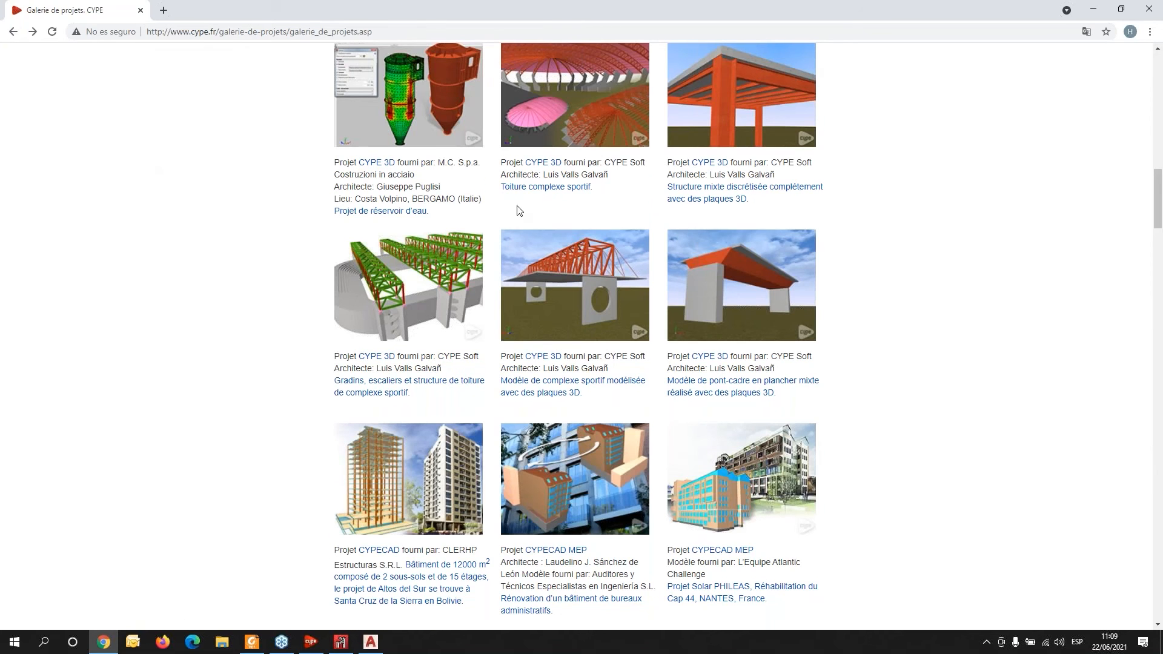
# - Scroll further through the project gallery listings
pyautogui.scroll(-7, 519, 206)
pyautogui.scroll(-3, 430, 169)
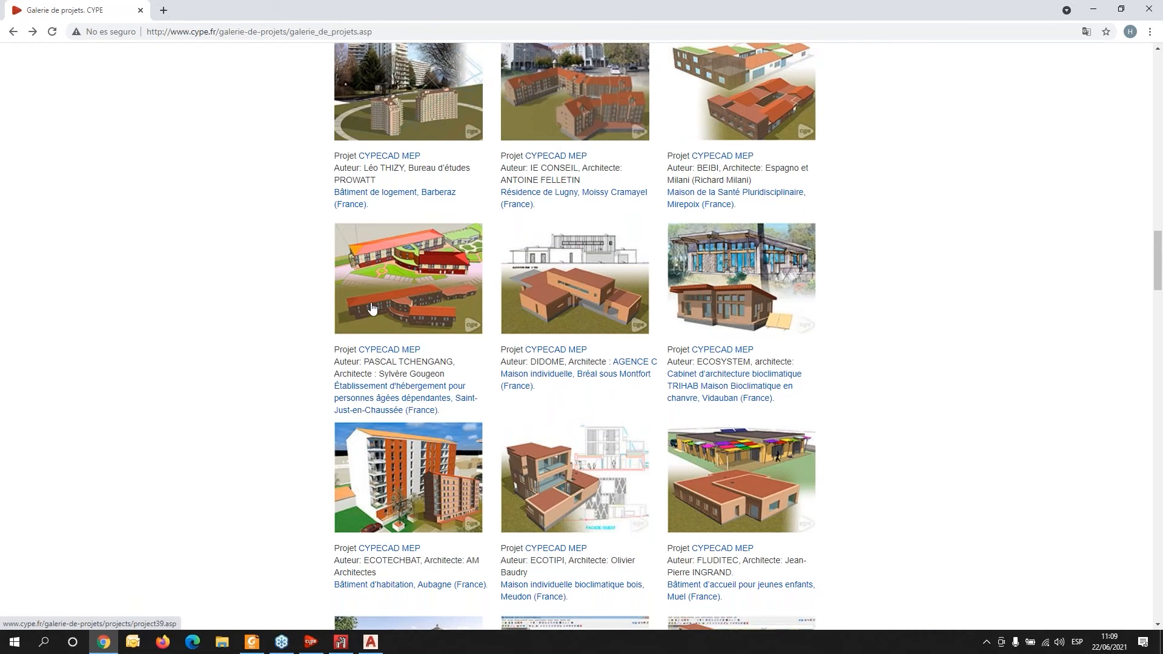
pyautogui.scroll(-13, 373, 321)
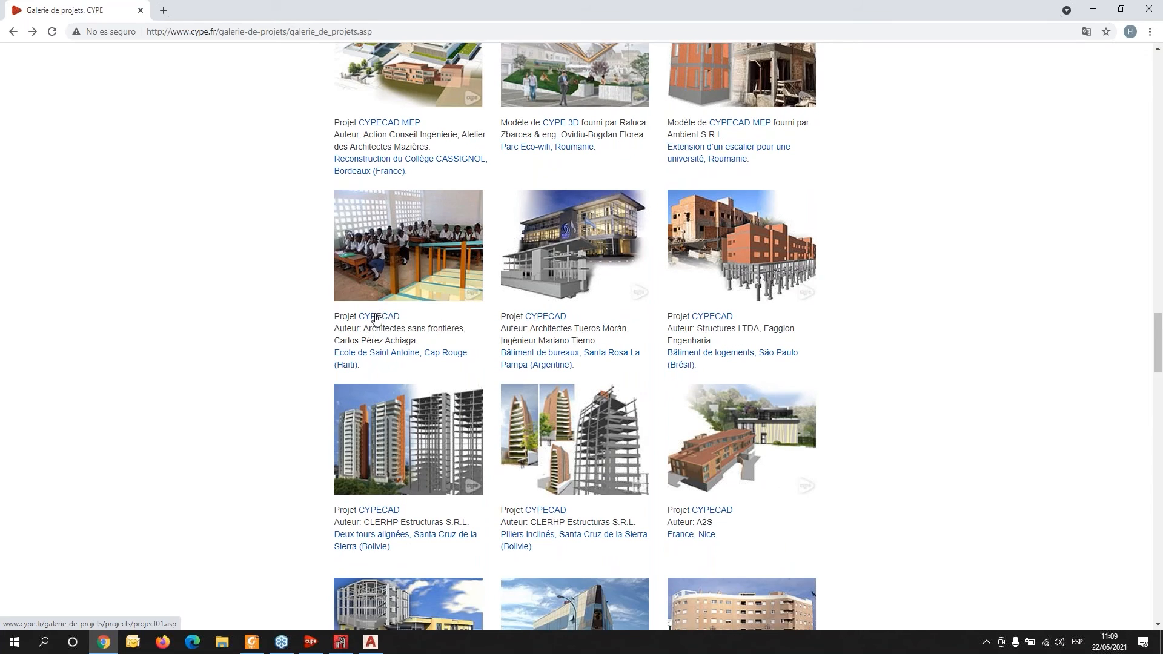
# - Return to CYPE 3D and open the recent job nouveau11.ed3
pyautogui.scroll(-3, 376, 317)
pyautogui.click(342, 642)
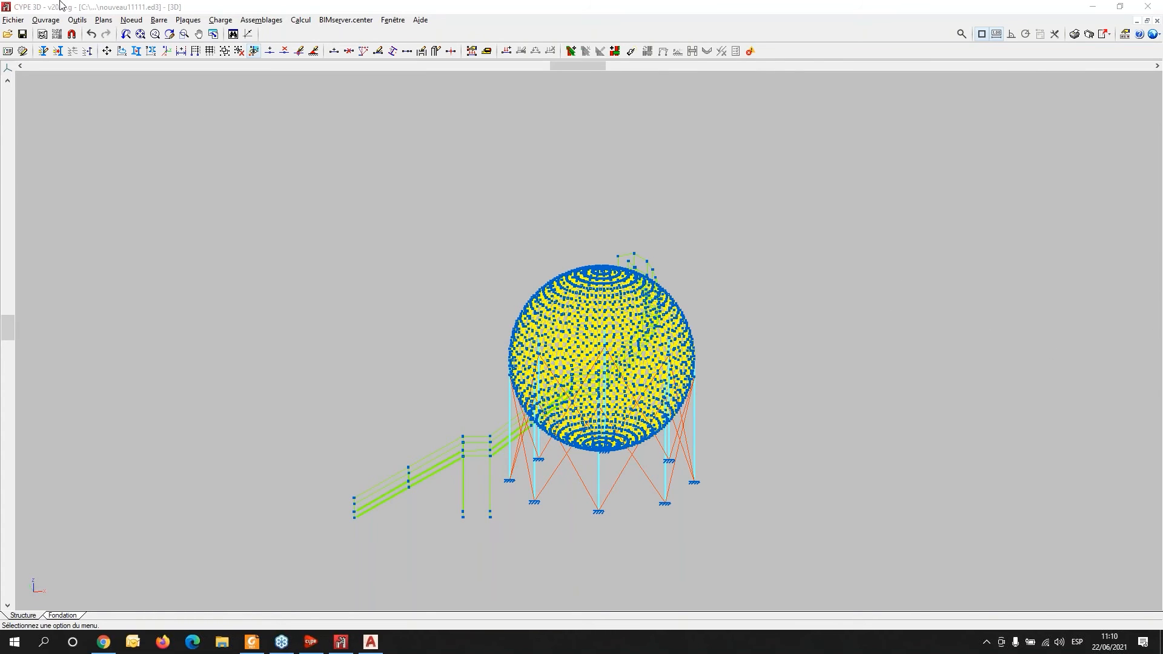
pyautogui.click(14, 19)
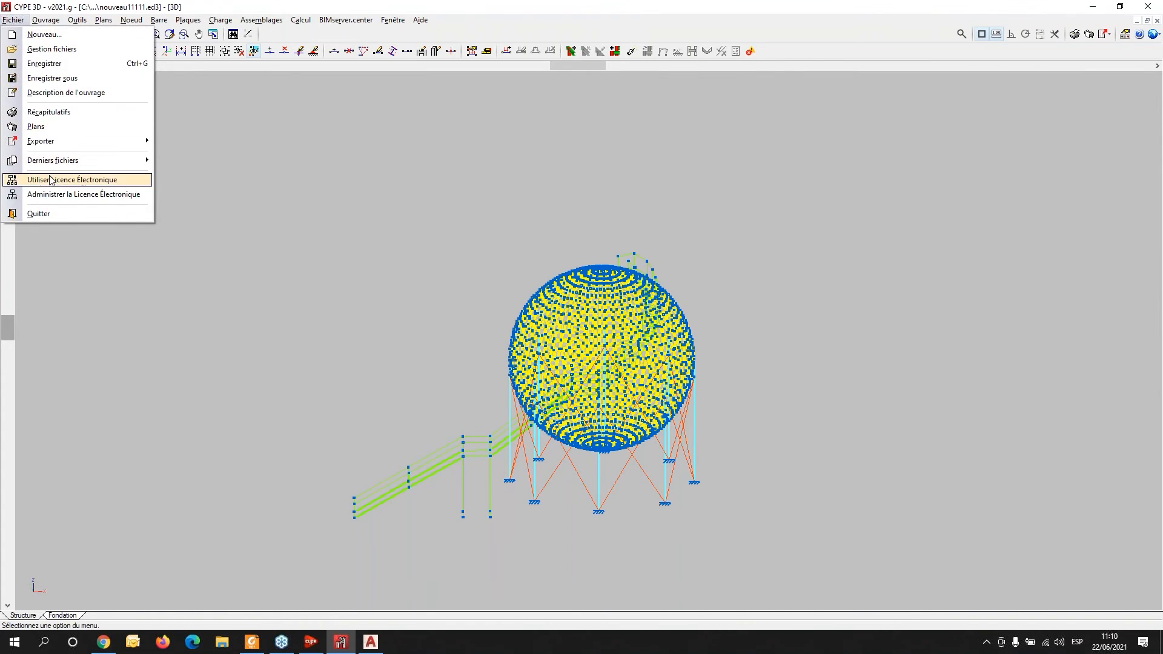
pyautogui.moveTo(64, 161)
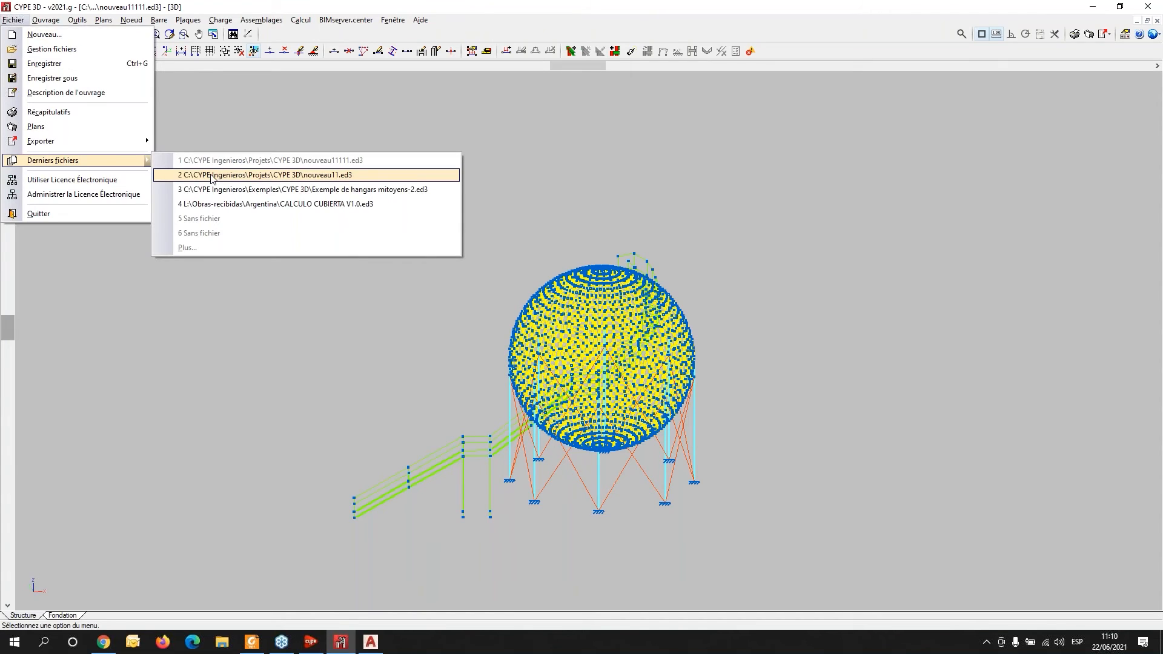
pyautogui.click(216, 176)
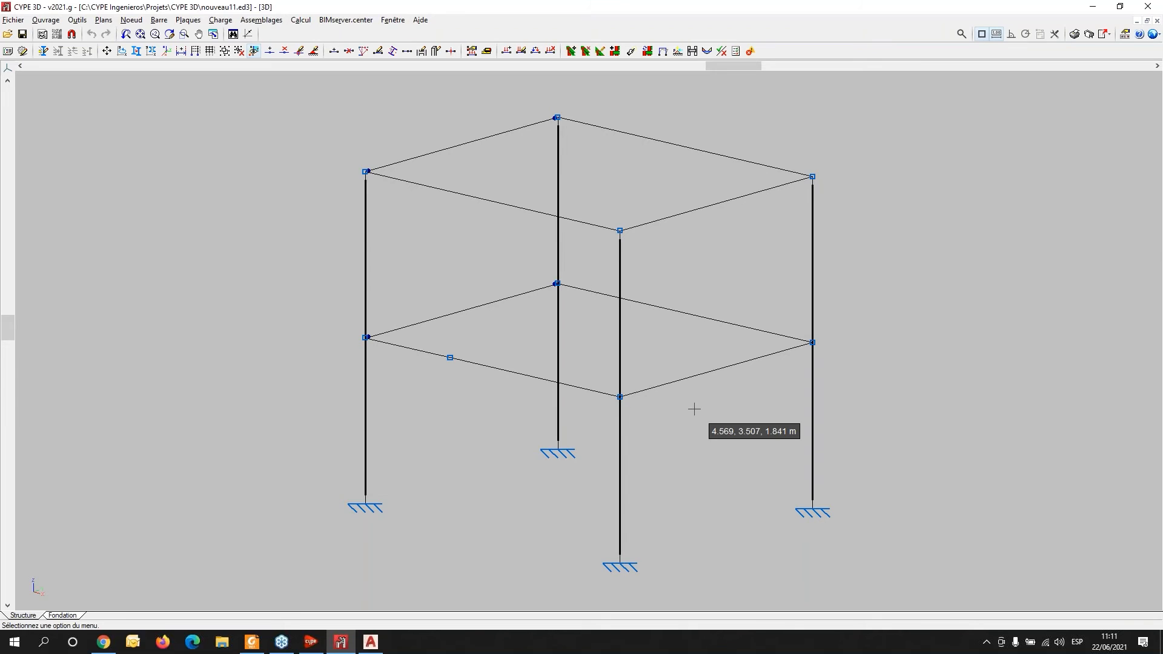
# - Minimize the open windows and launch Générateur de portiques from the CYPE 2021 launcher
pyautogui.click(1094, 9)
pyautogui.click(1157, 5)
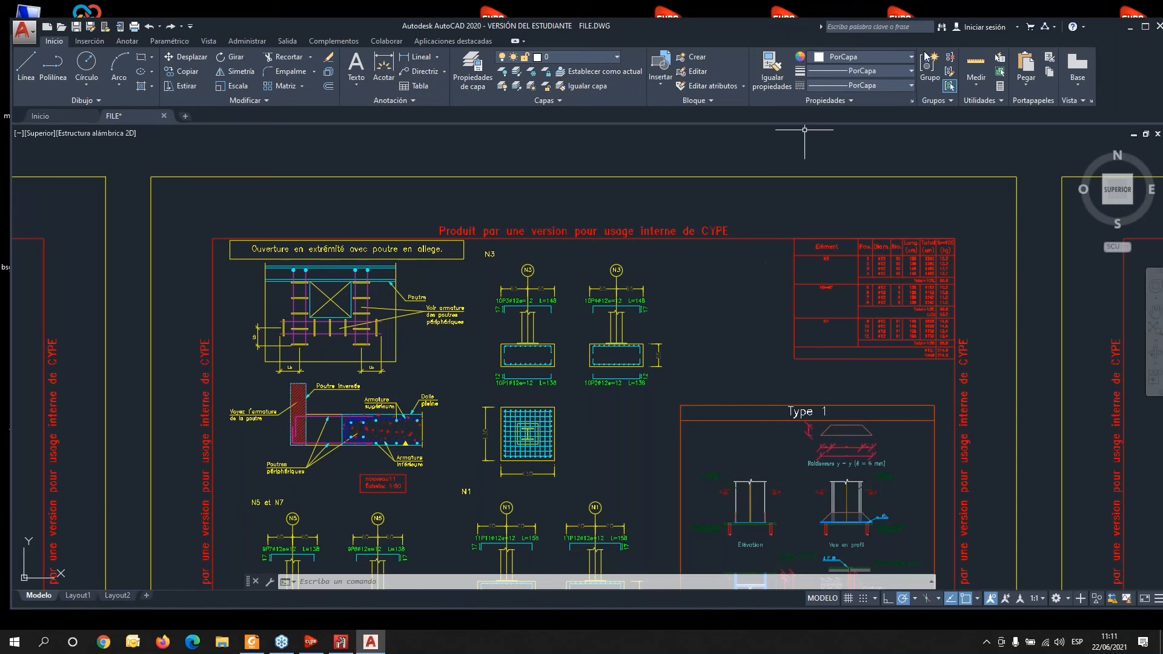
pyautogui.click(1129, 27)
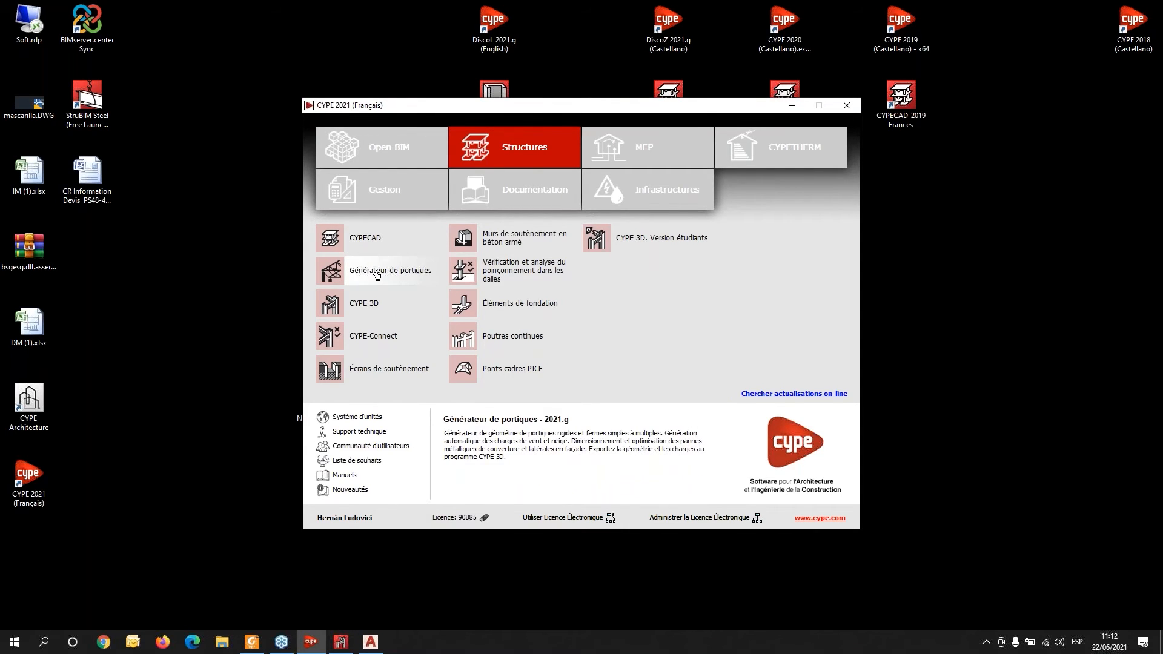
pyautogui.click(346, 271)
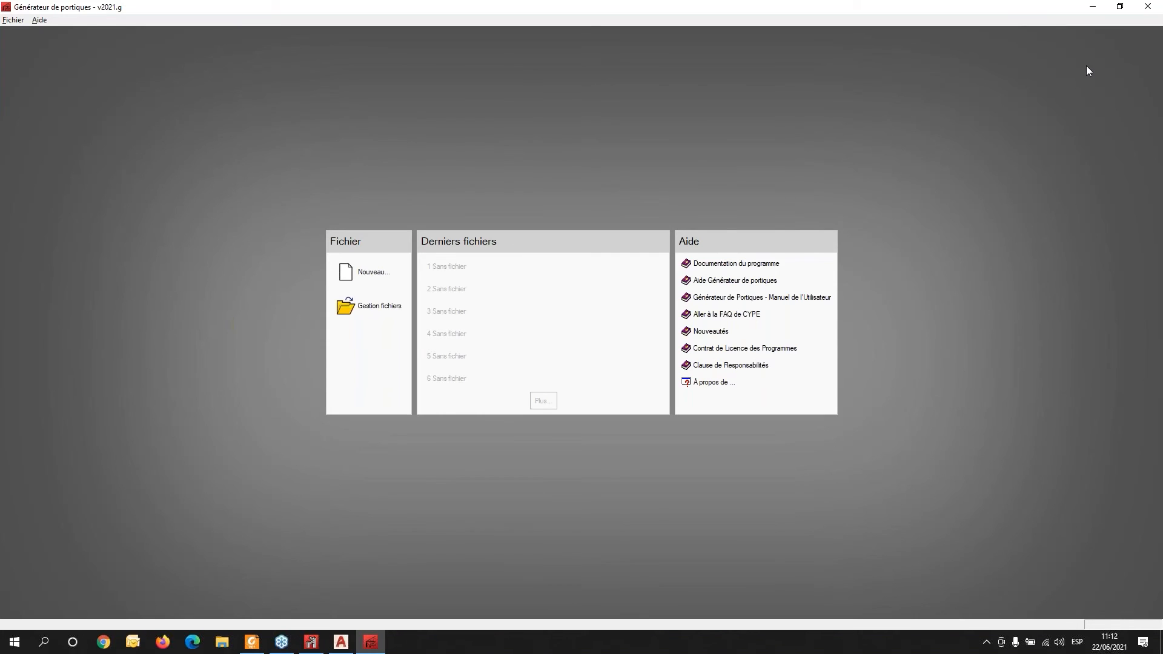
# - Create a new job named nouveau123
pyautogui.click(372, 273)
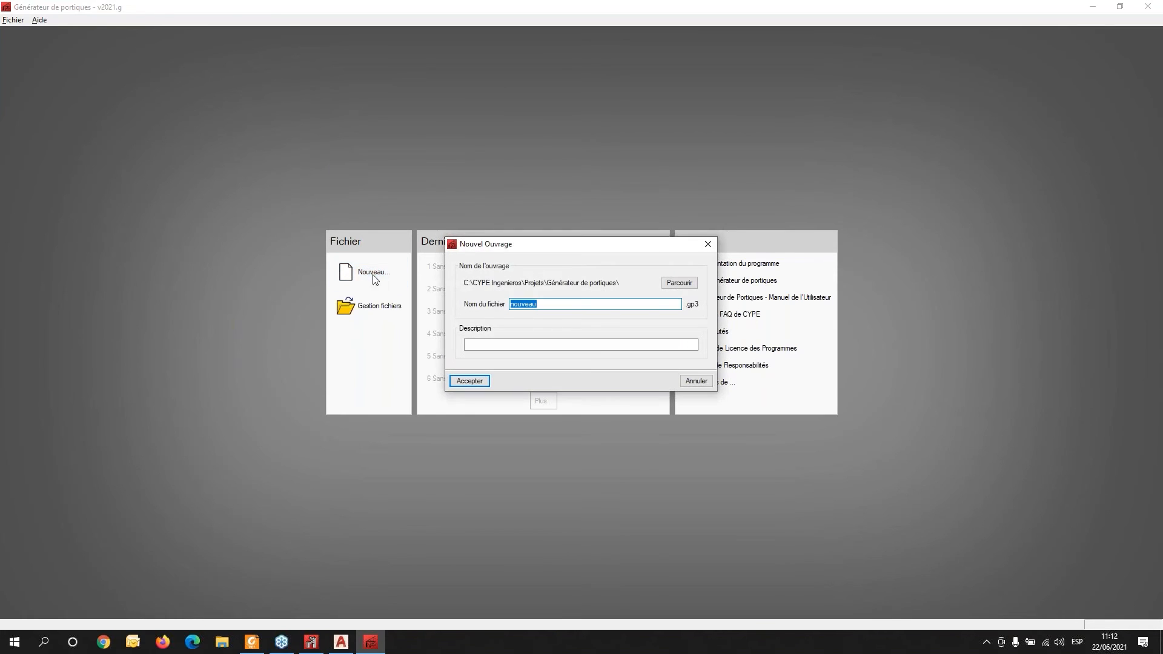
pyautogui.click(576, 300)
pyautogui.write('123')
pyautogui.click(467, 383)
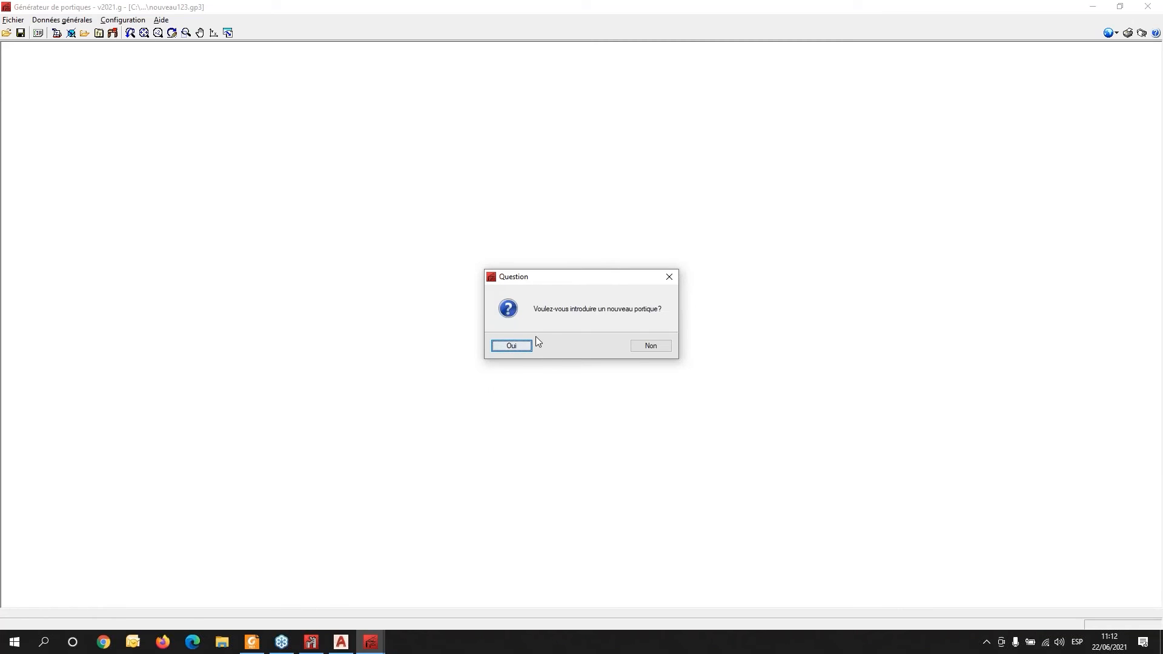
# - Start introducing a new two-slope portal frame
pyautogui.moveTo(564, 277); pyautogui.dragTo(382, 78)
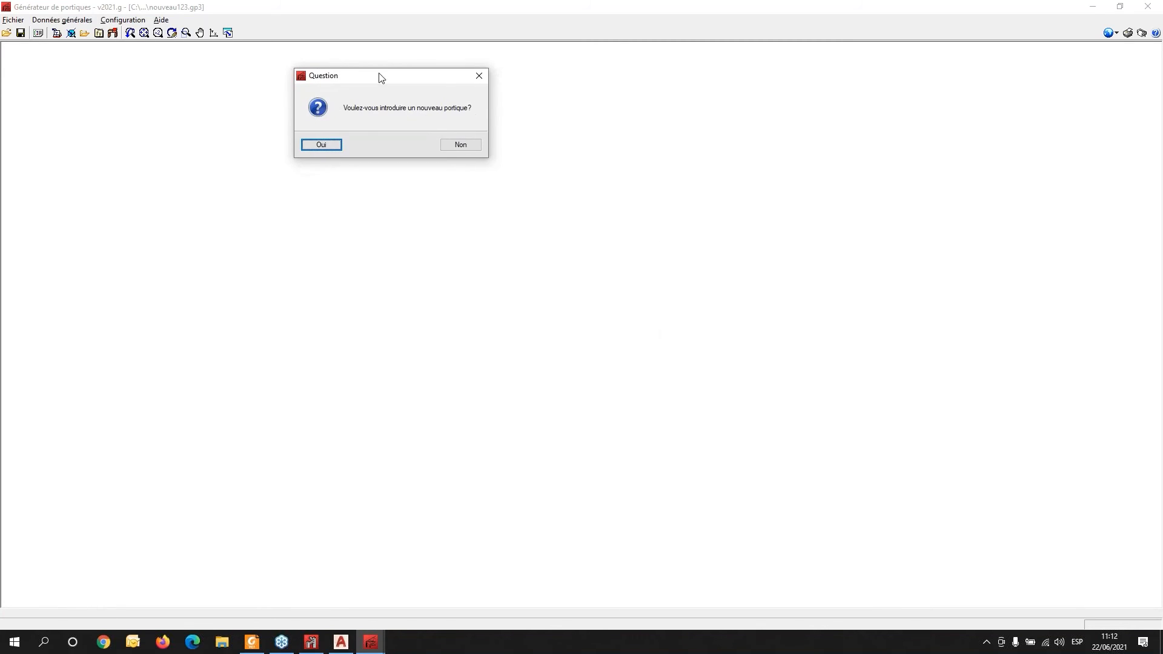
pyautogui.click(322, 145)
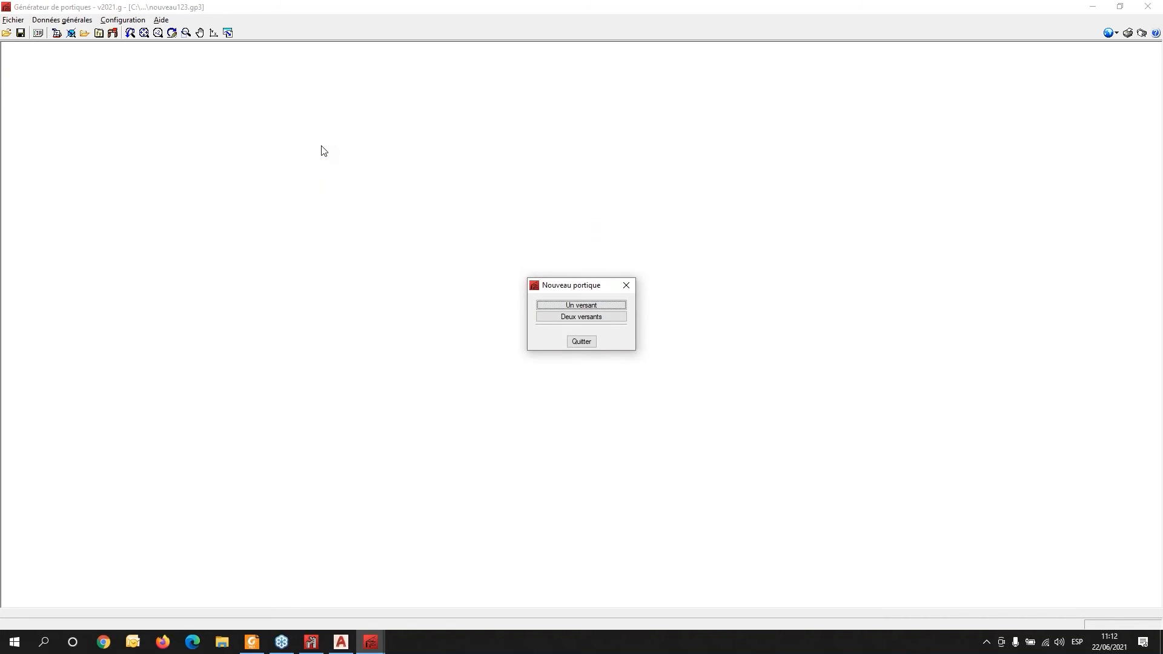
pyautogui.click(563, 318)
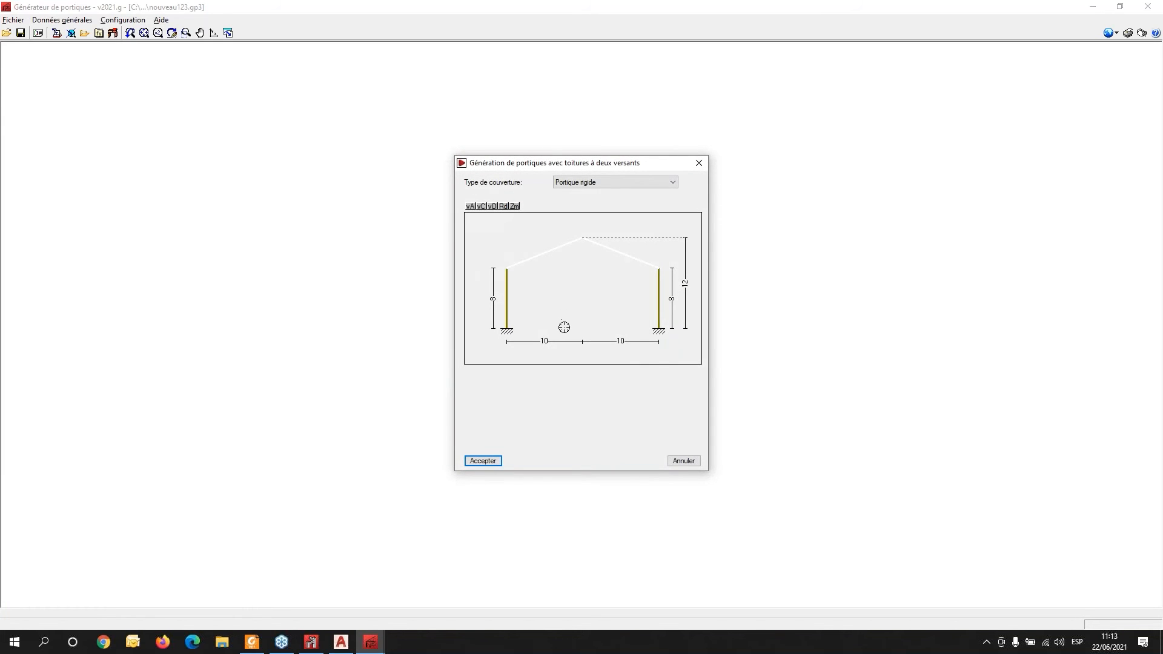
# - Set both column heights to 6 and the ridge height to 10, then accept the rigid frame
pyautogui.click(492, 302)
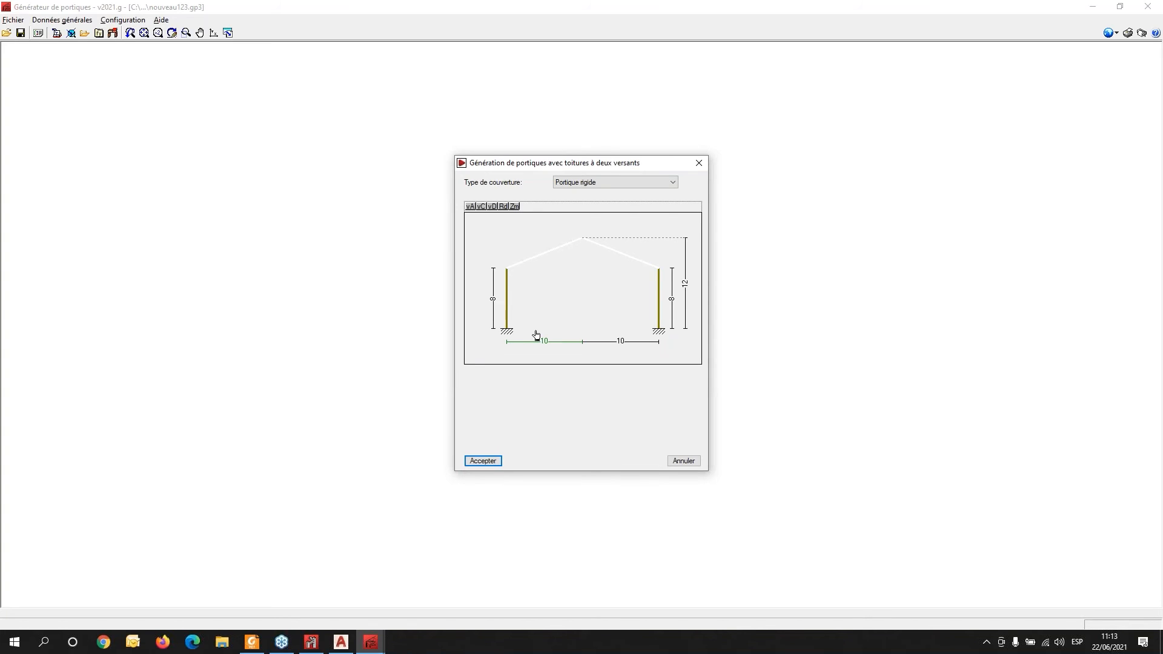
pyautogui.click(495, 303)
pyautogui.click(494, 303)
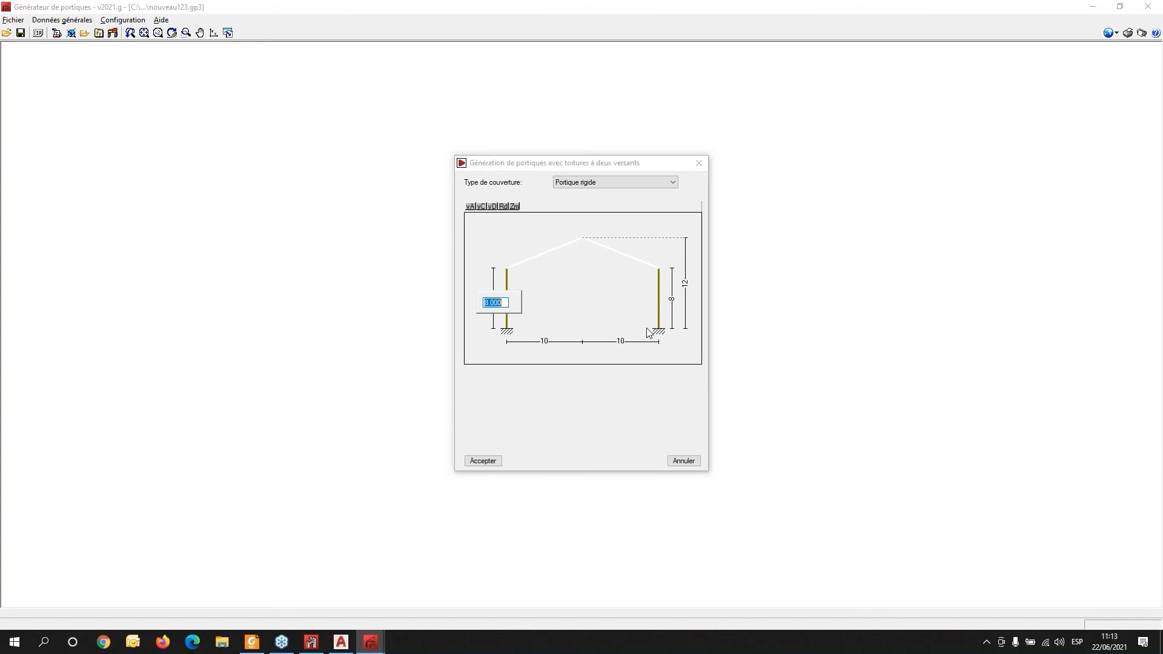
pyautogui.write('6')
pyautogui.press('Return')
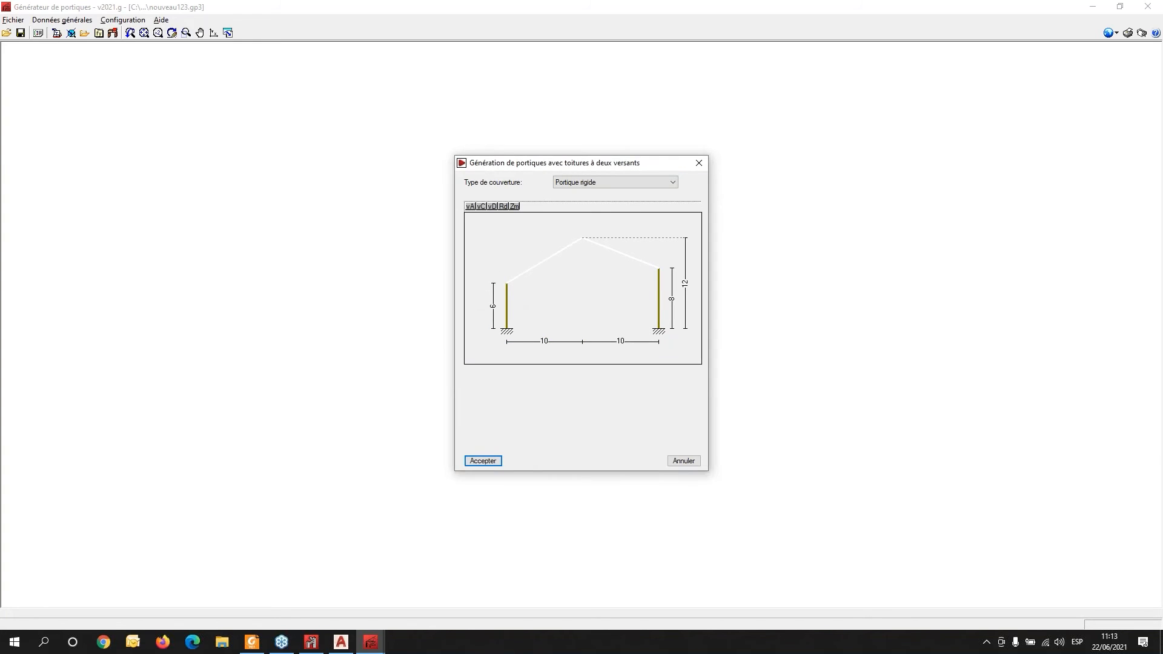
pyautogui.click(672, 299)
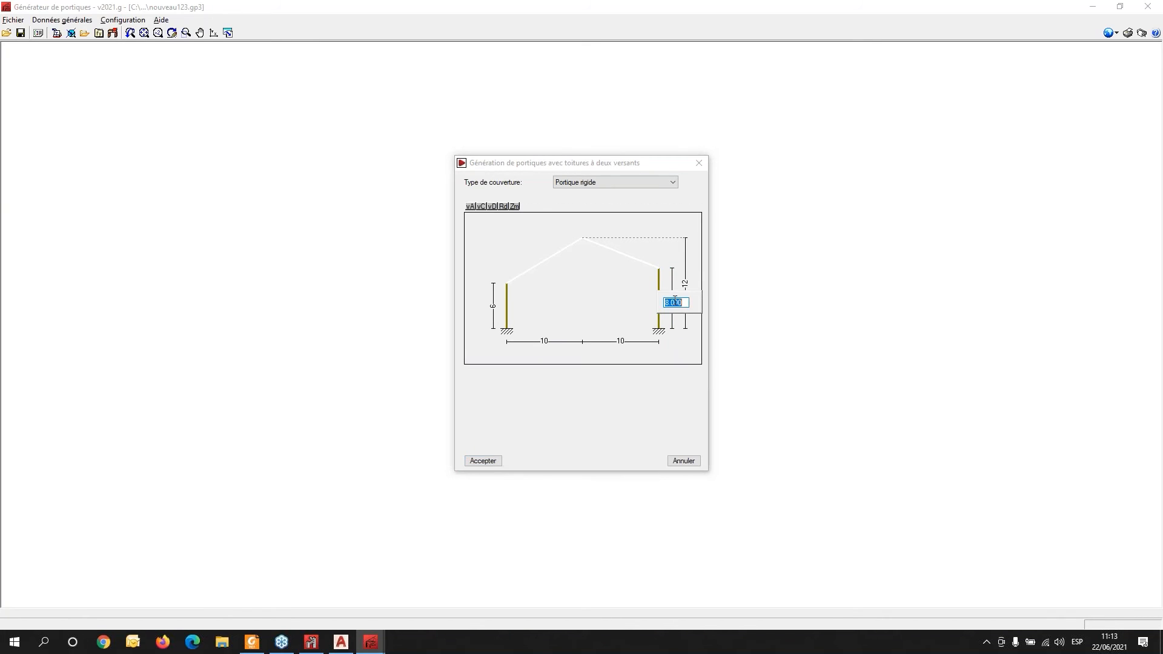
pyautogui.write('6')
pyautogui.press('Return')
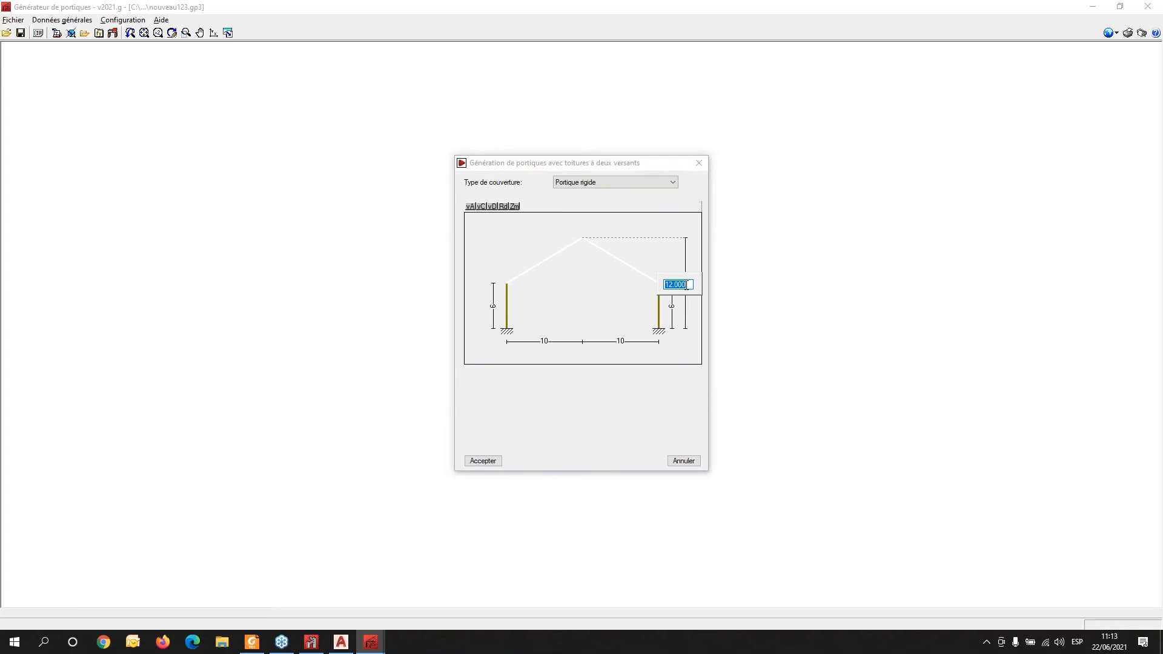
pyautogui.write('10')
pyautogui.press('Return')
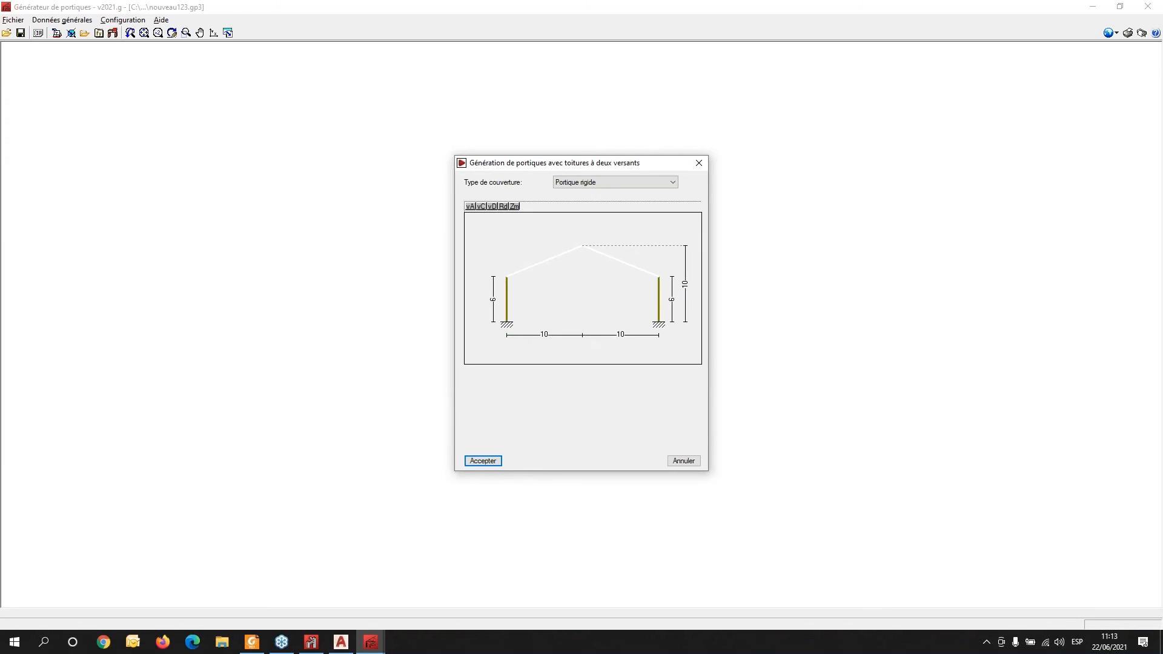
pyautogui.click(481, 462)
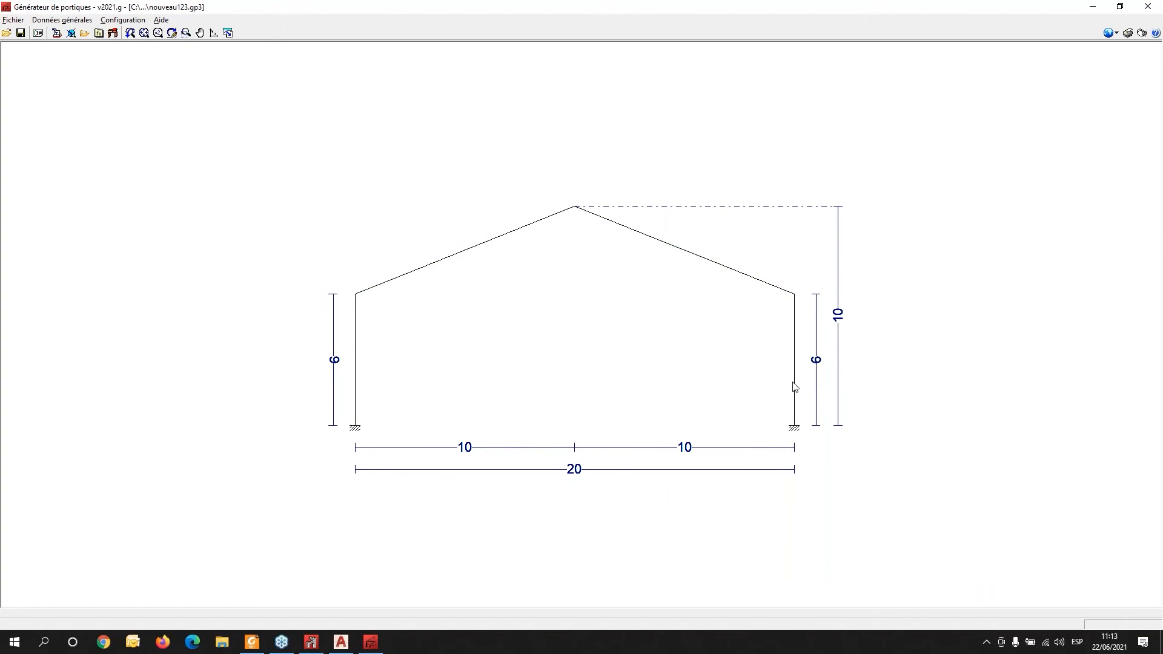
# - Insert an adjoining single-slope frame with column heights of 5 and 4
pyautogui.click(736, 395)
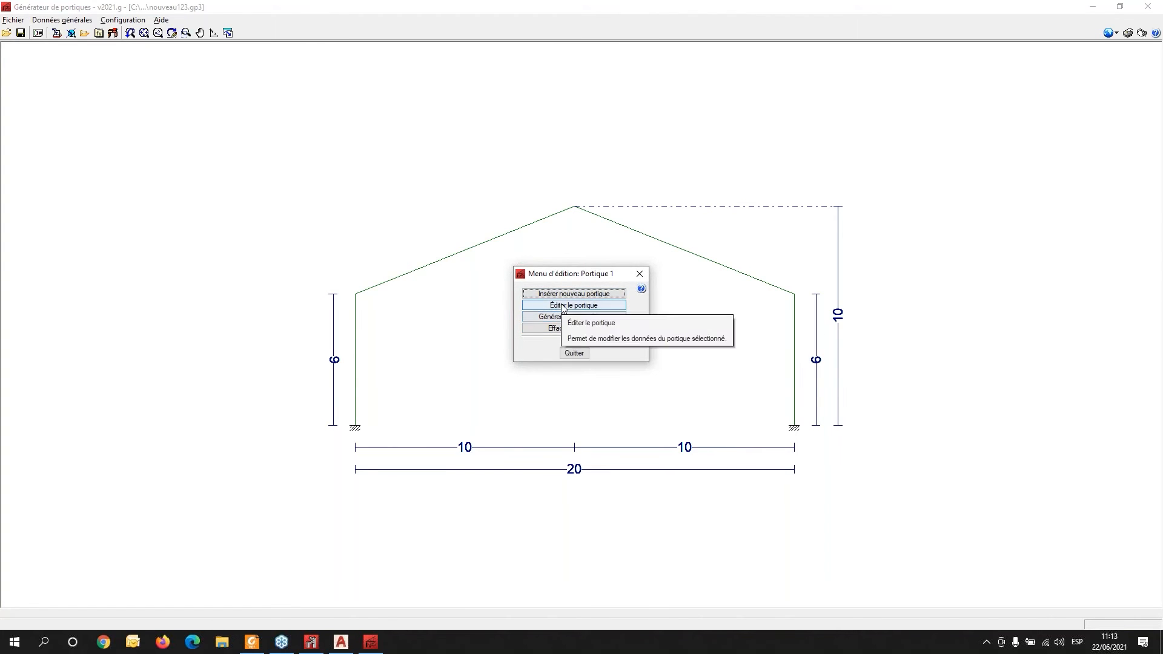
pyautogui.click(580, 295)
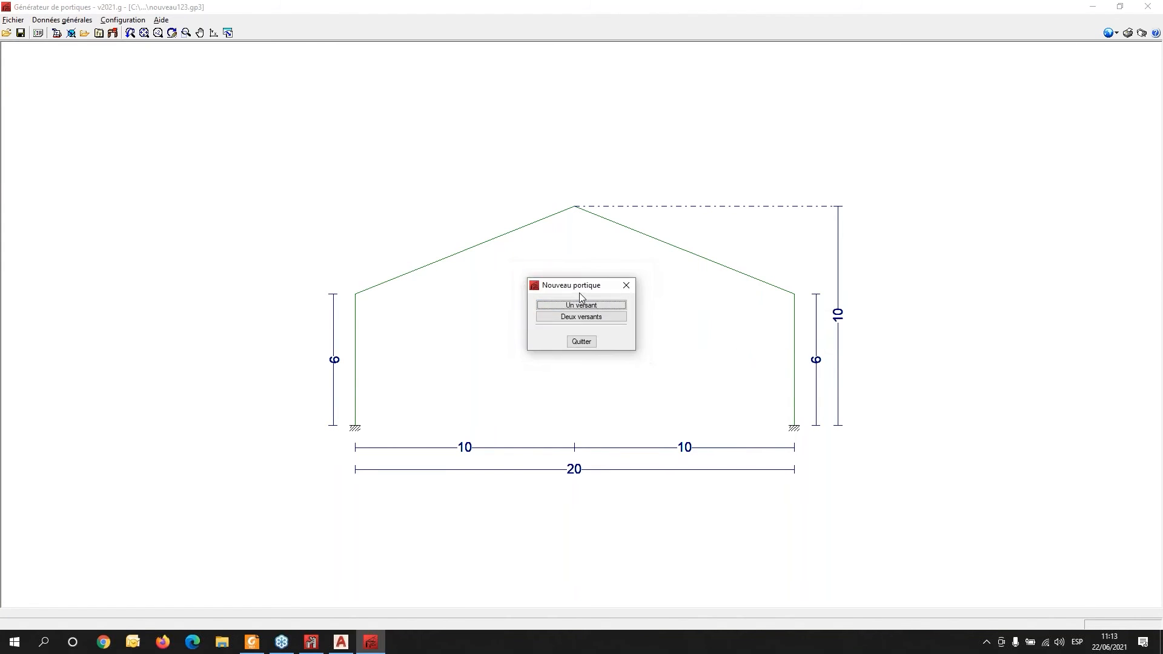
pyautogui.click(579, 306)
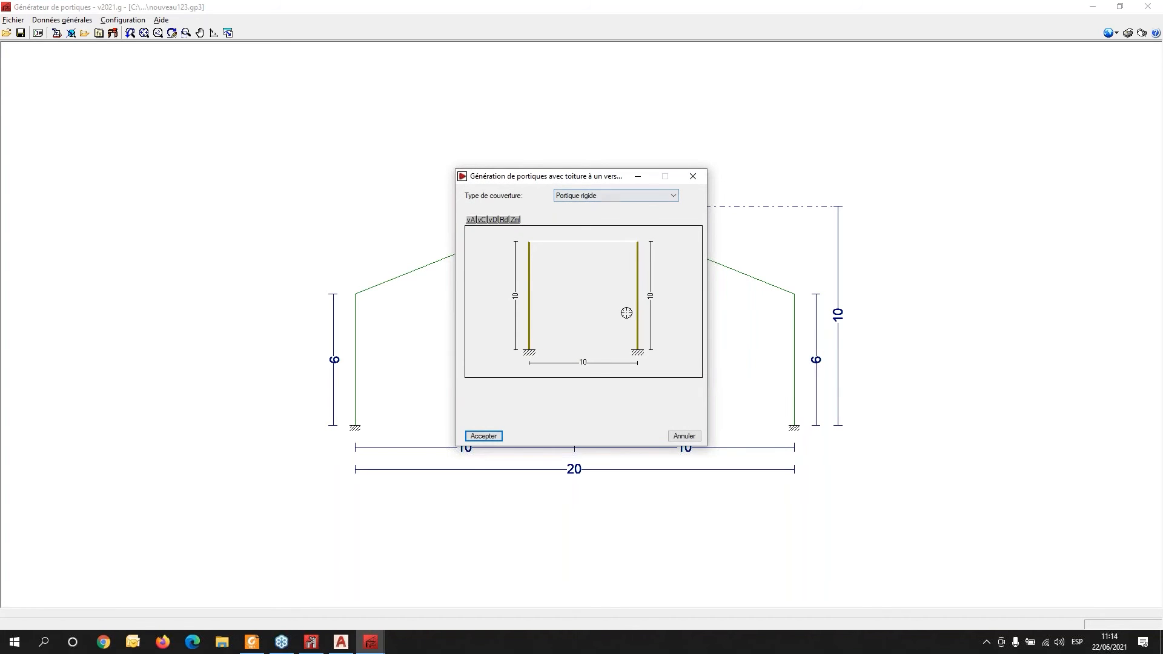
pyautogui.click(515, 296)
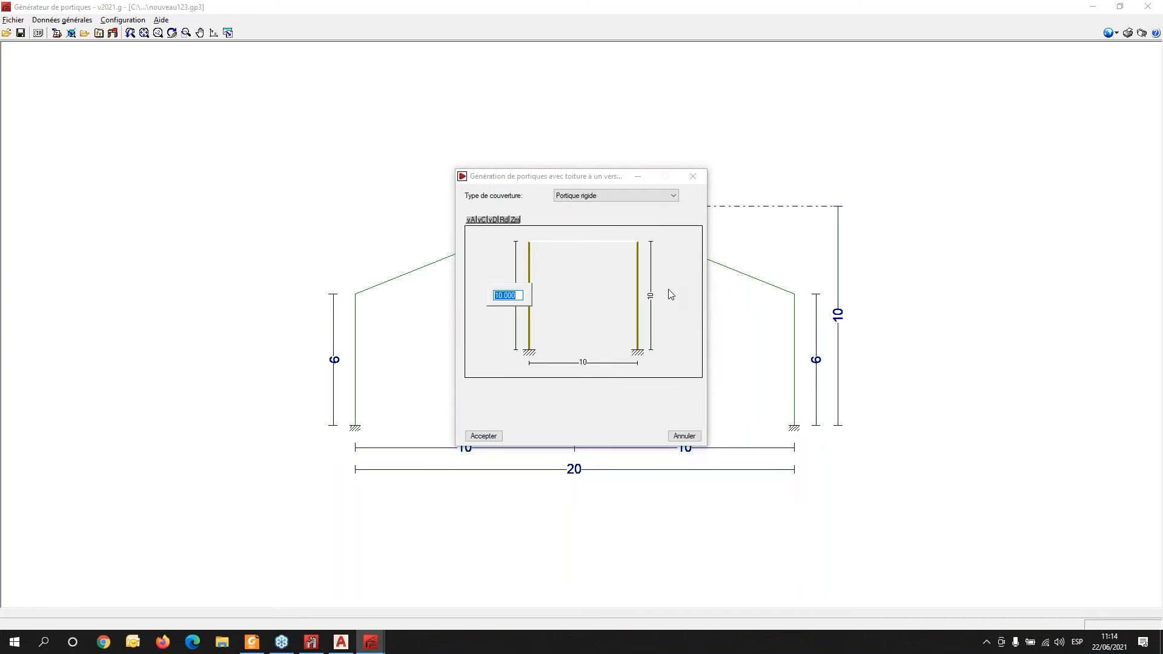
pyautogui.write('5')
pyautogui.press('Return')
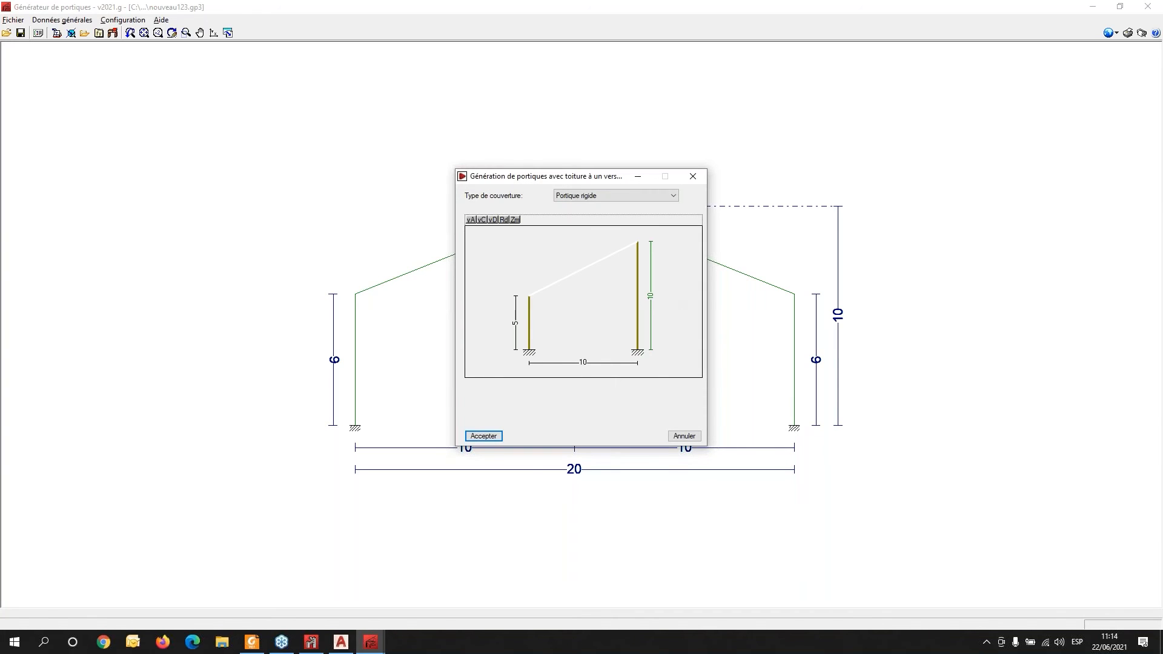
pyautogui.click(650, 296)
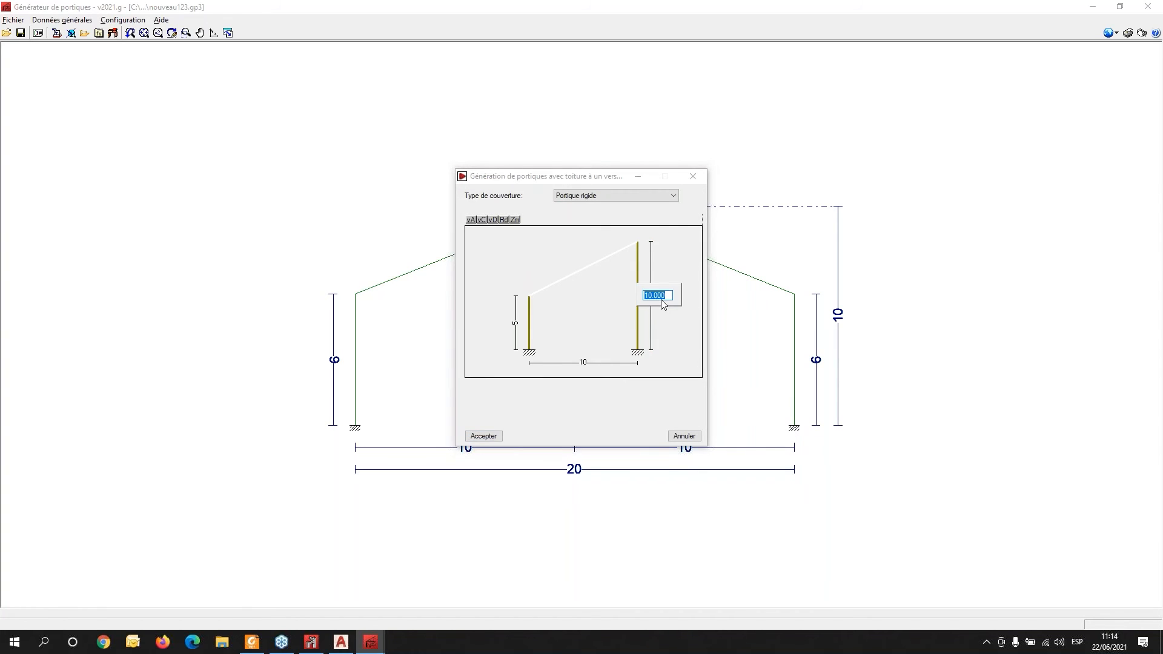
pyautogui.write('4')
pyautogui.press('Return')
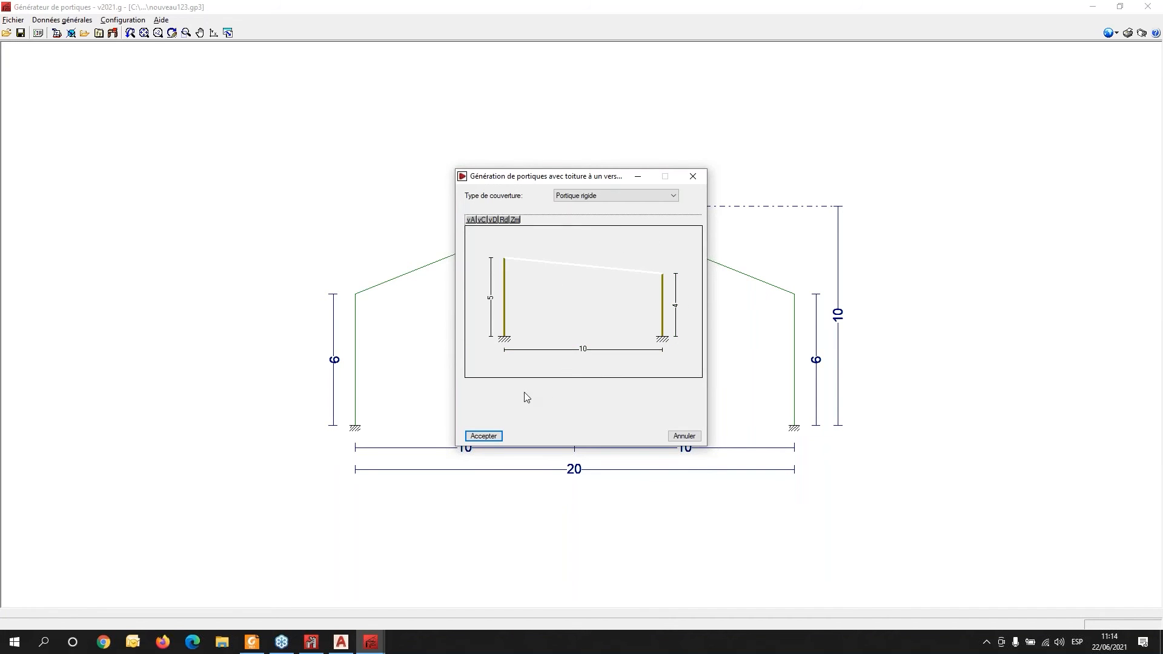
pyautogui.click(486, 436)
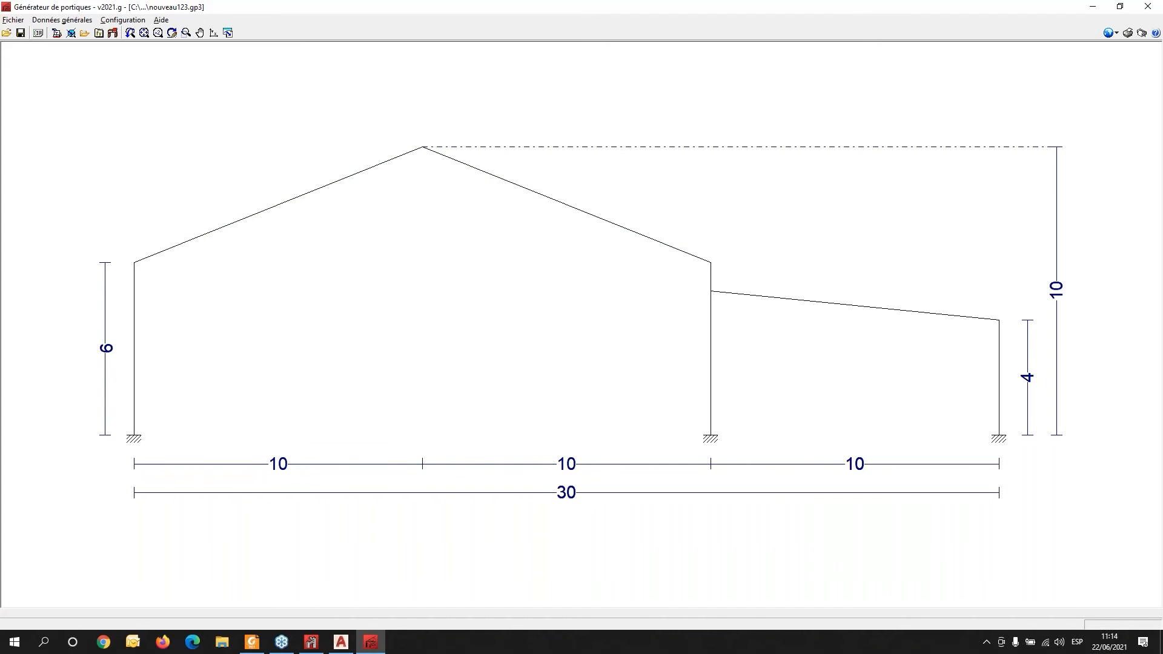
# - Delete the single-slope frame
pyautogui.click(842, 364)
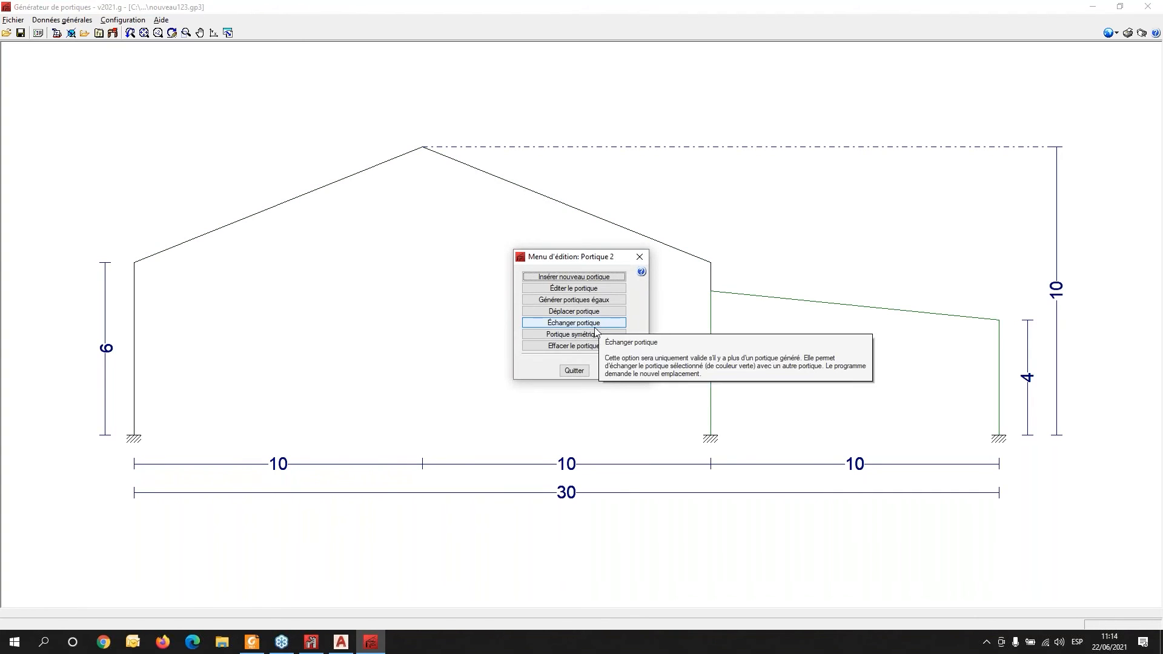
pyautogui.click(587, 346)
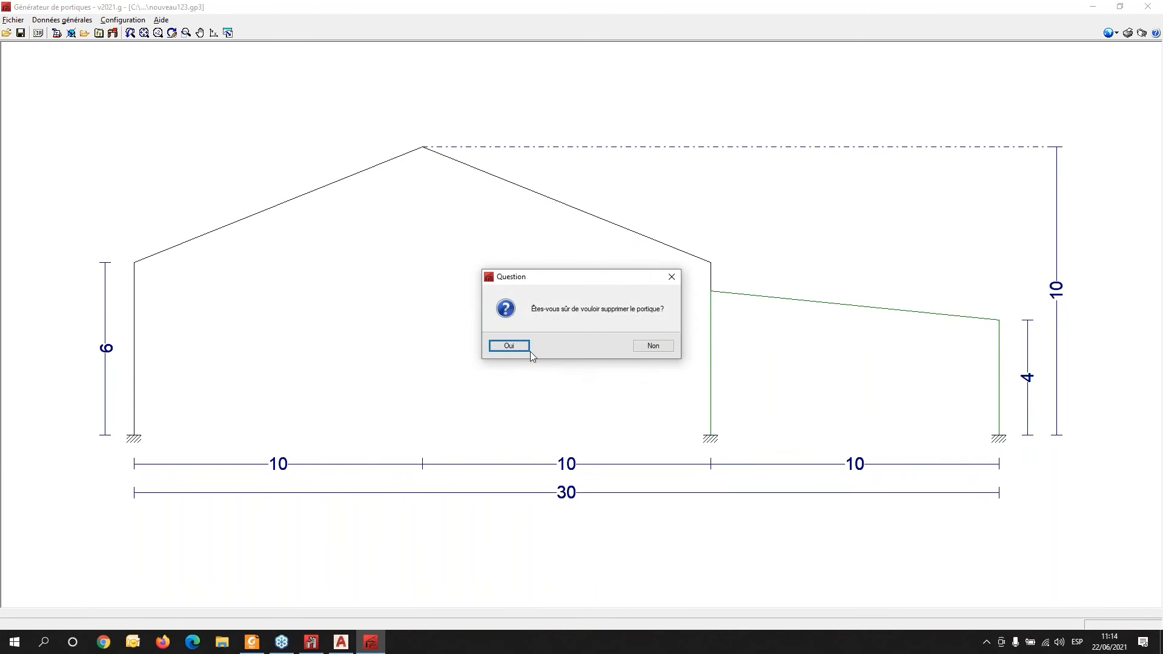
pyautogui.click(508, 346)
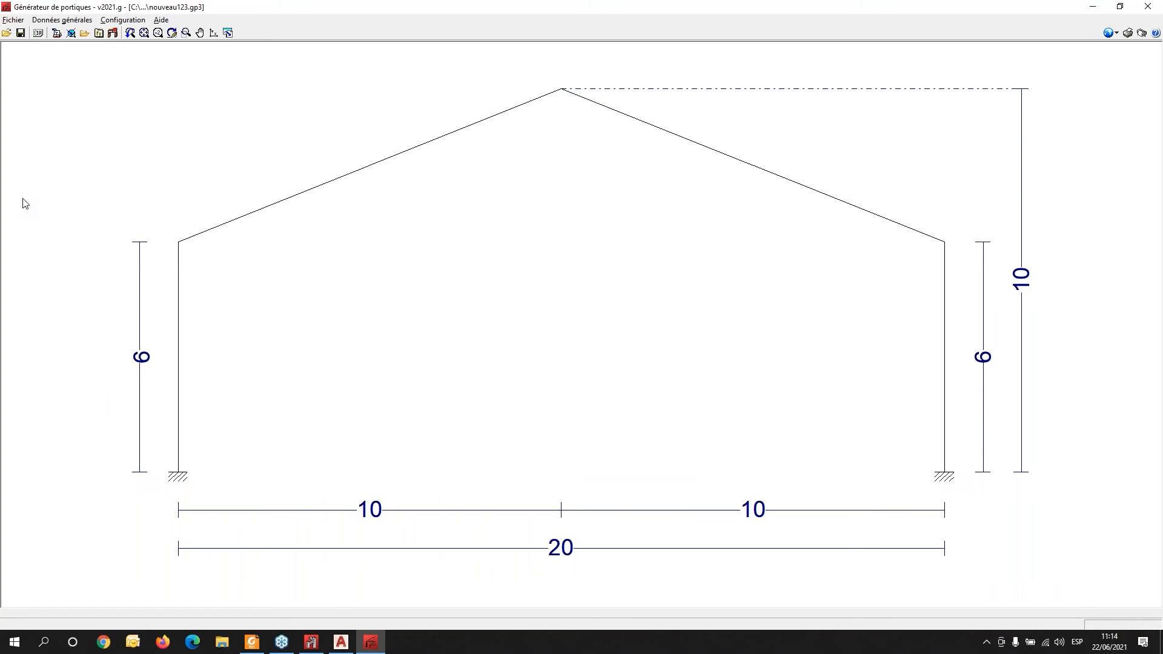
# - Try to edit the roof purlins
pyautogui.click(65, 22)
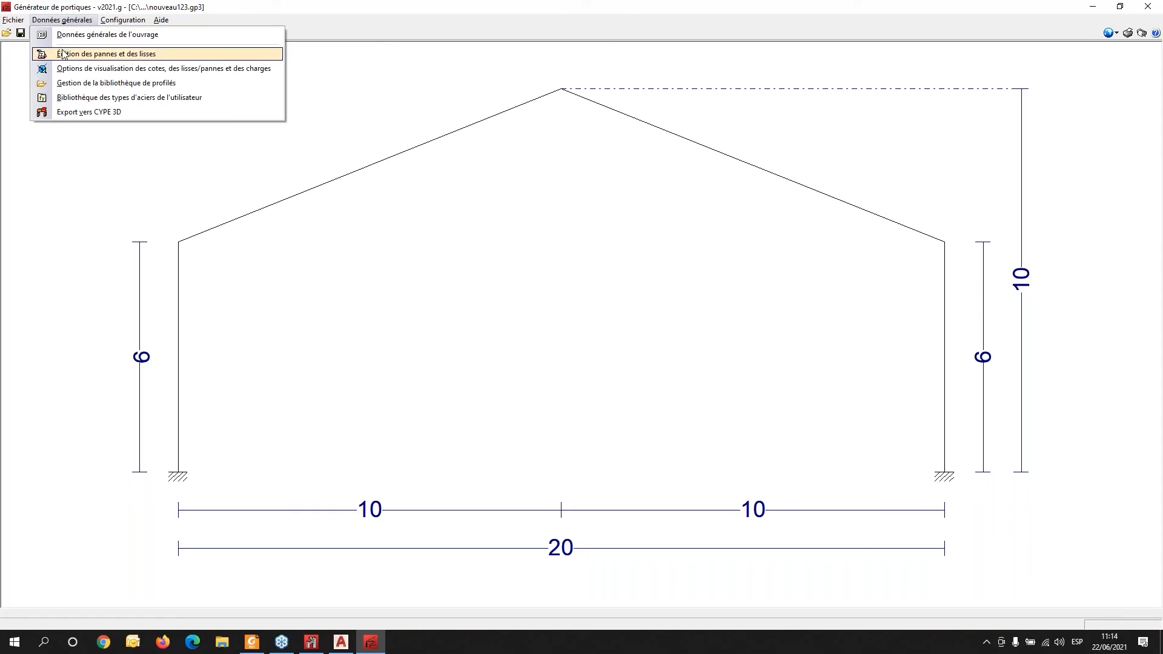
pyautogui.click(77, 55)
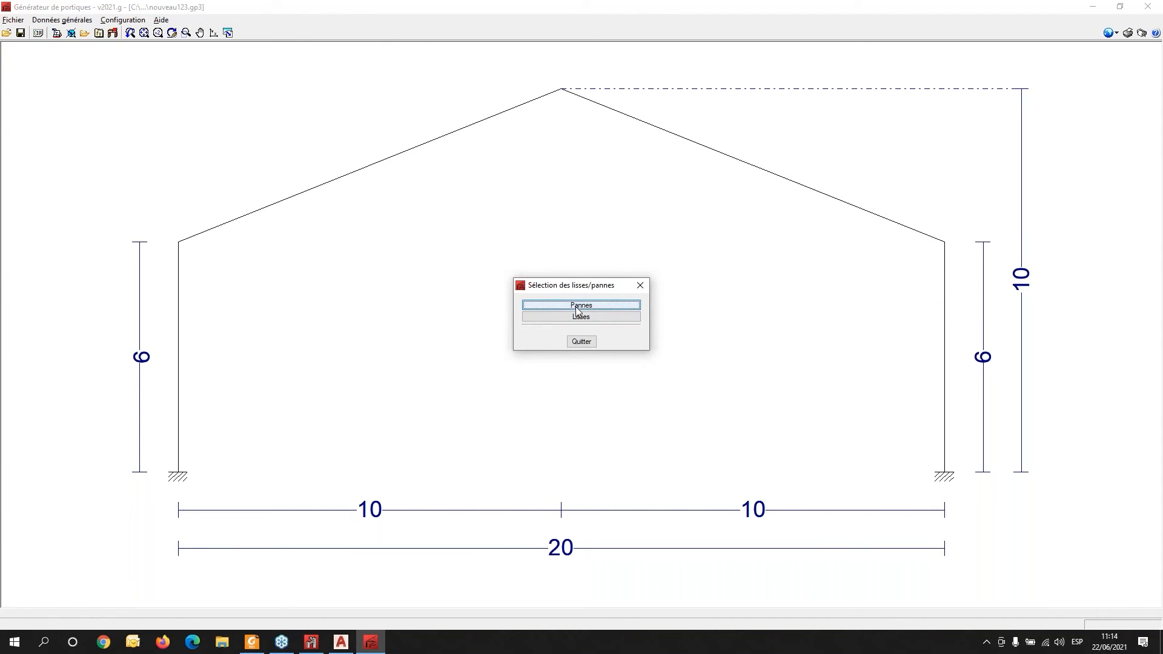
pyautogui.click(579, 306)
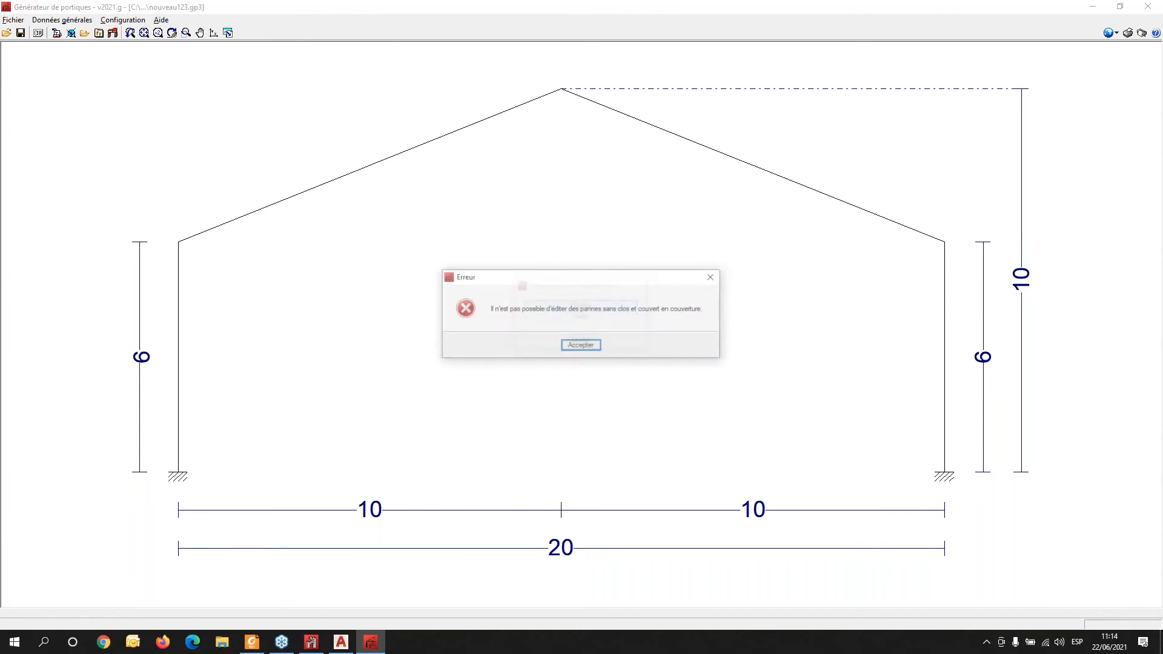
pyautogui.click(711, 279)
# - Open the job's general data and enable roof cladding and side cladding
pyautogui.click(61, 20)
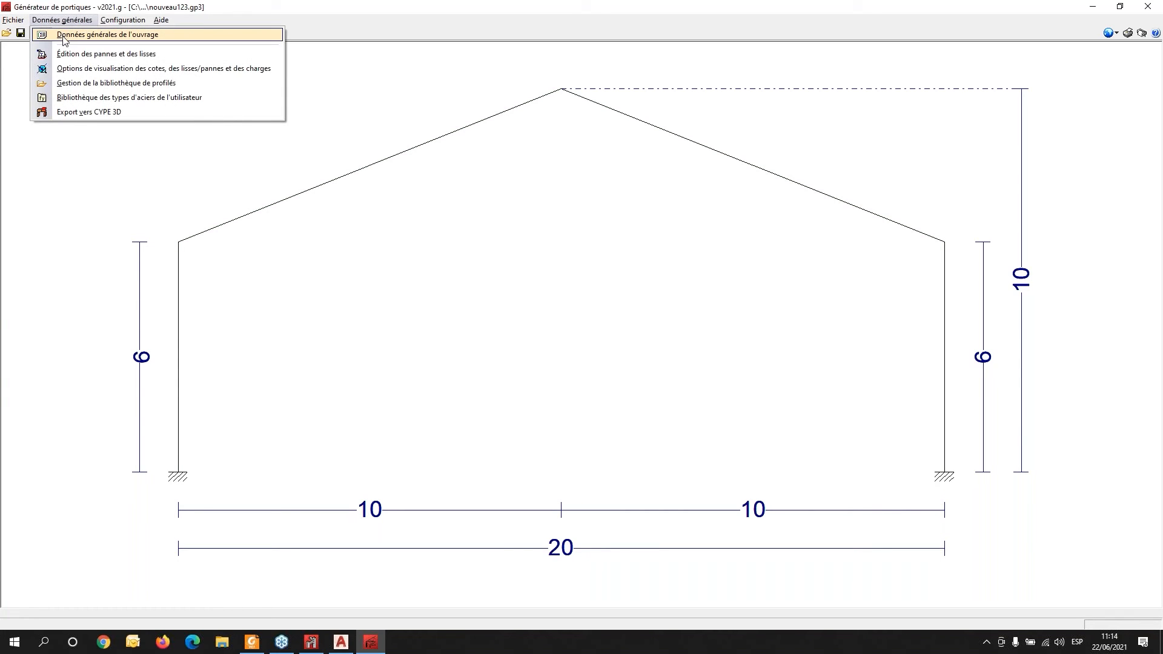
pyautogui.click(63, 36)
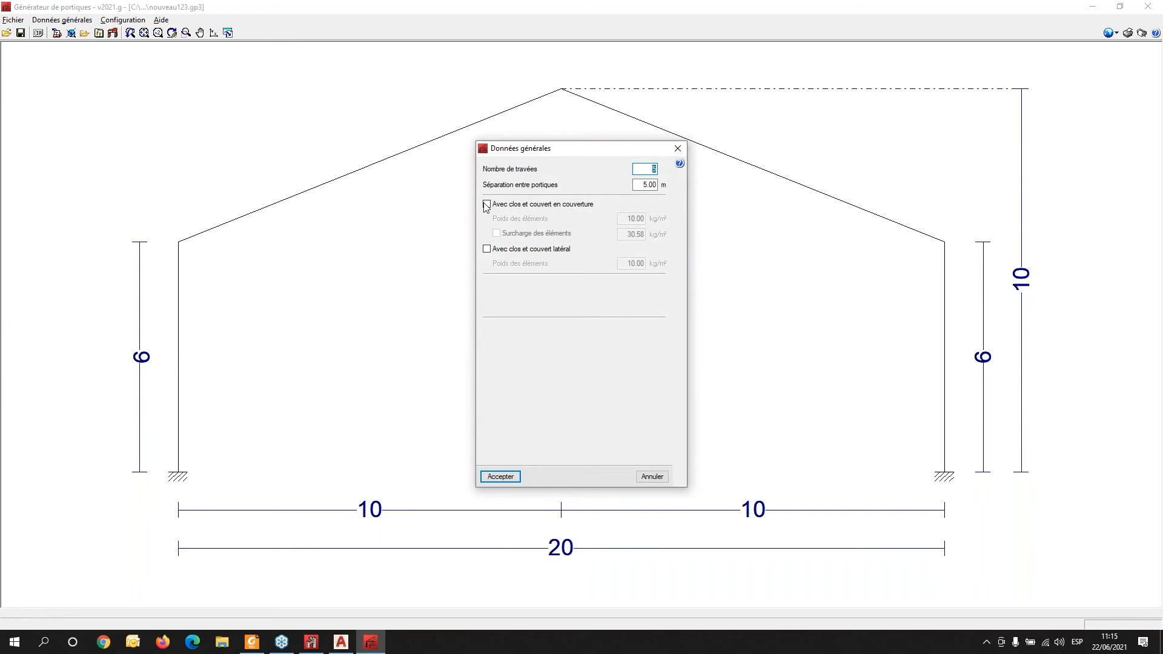
pyautogui.click(501, 206)
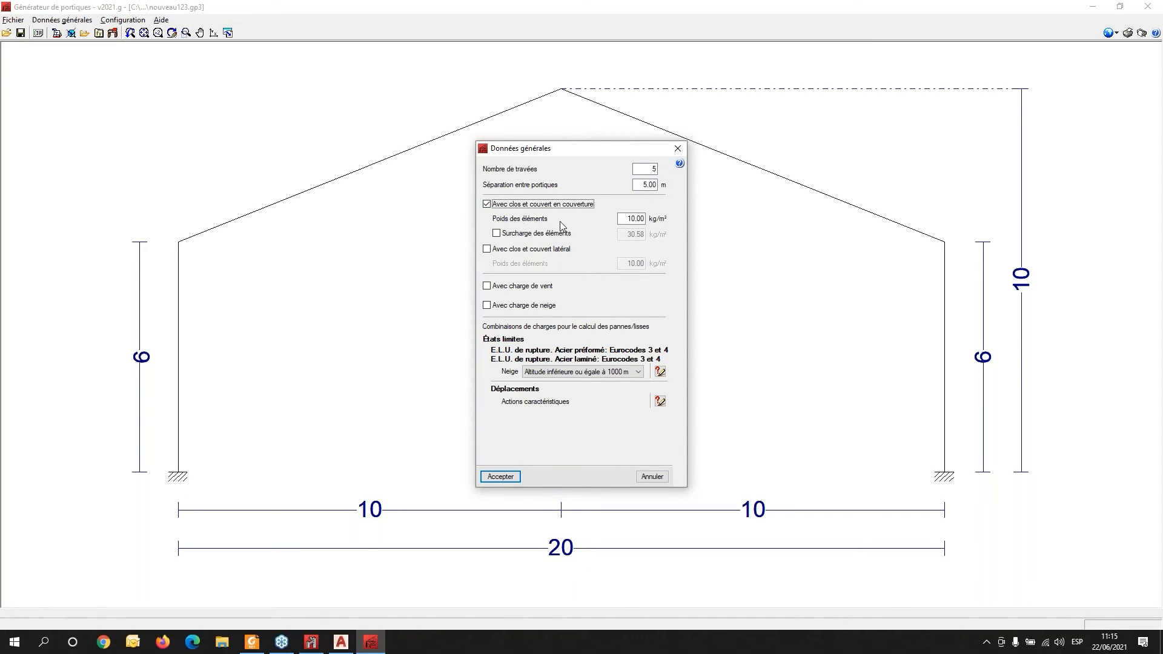
pyautogui.click(640, 222)
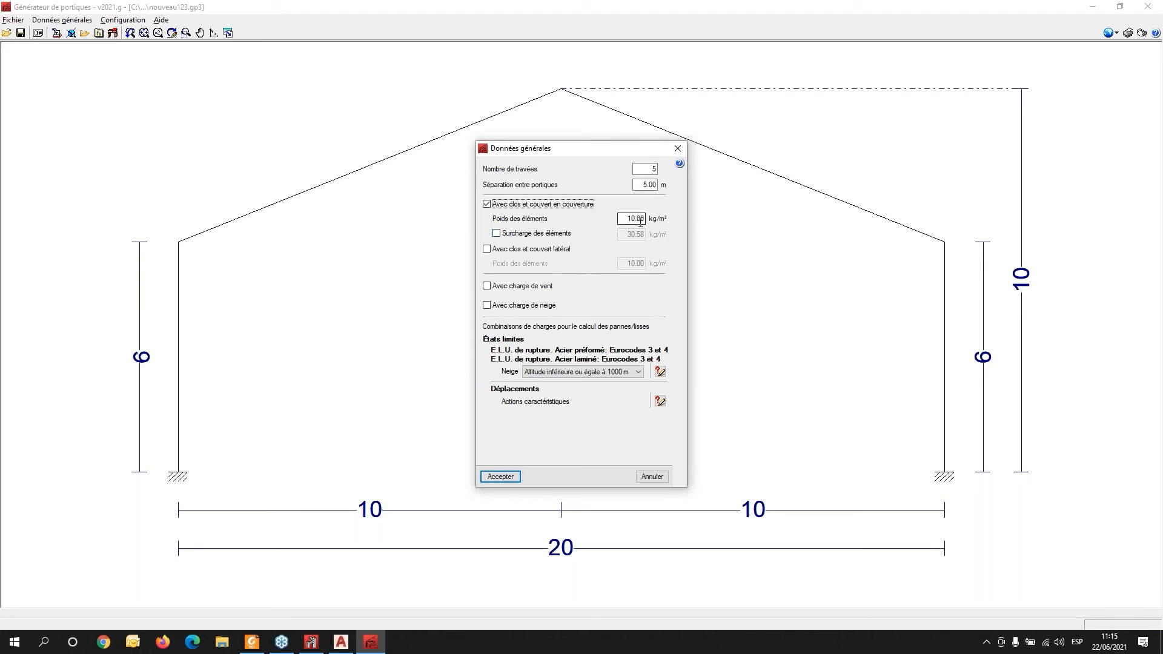
pyautogui.click(489, 252)
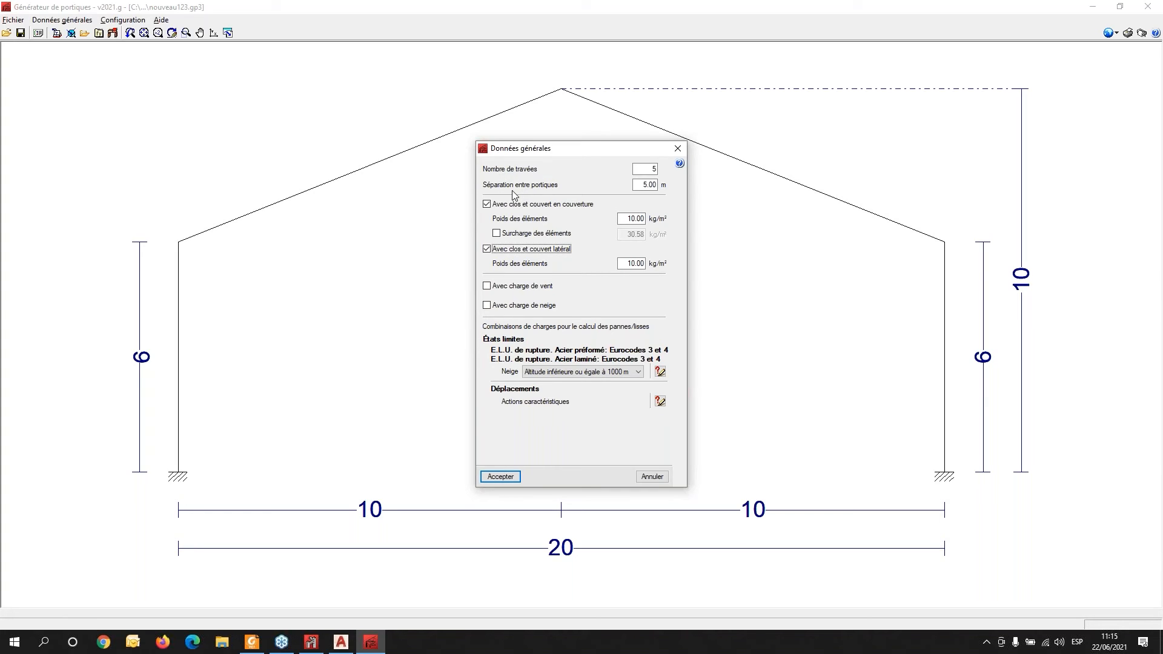
pyautogui.click(653, 169)
pyautogui.write('7')
pyautogui.press('Tab')
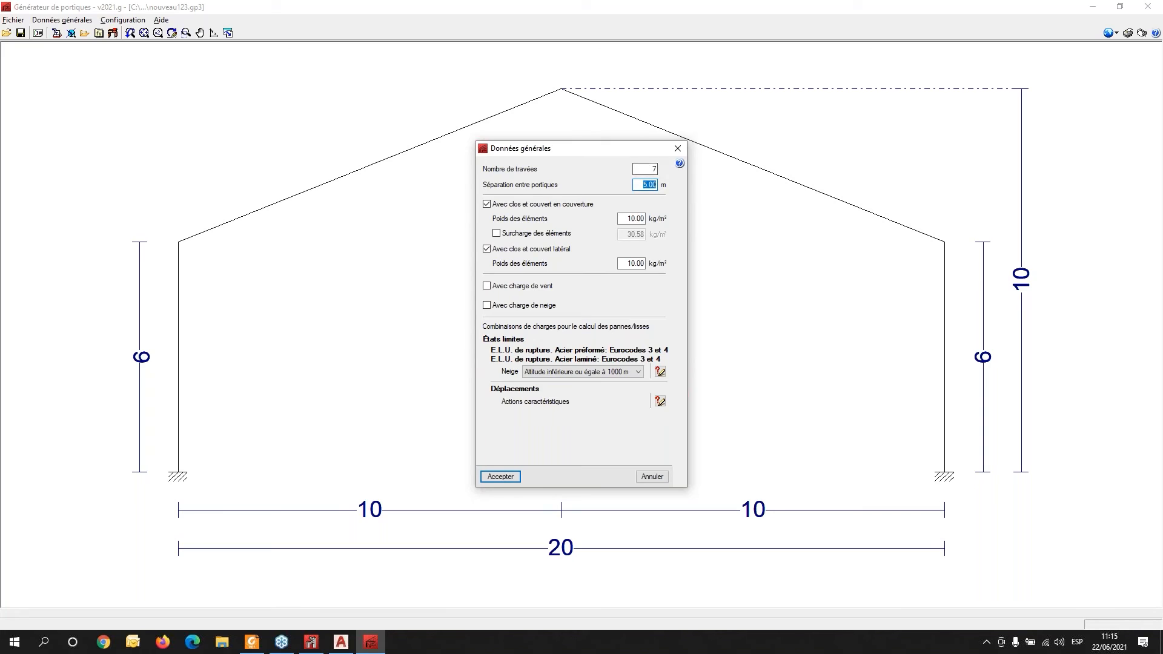
pyautogui.doubleClick(647, 169)
pyautogui.write('56')
# - Enable wind load and select the EU Eurocode 1 wind standard
pyautogui.click(487, 288)
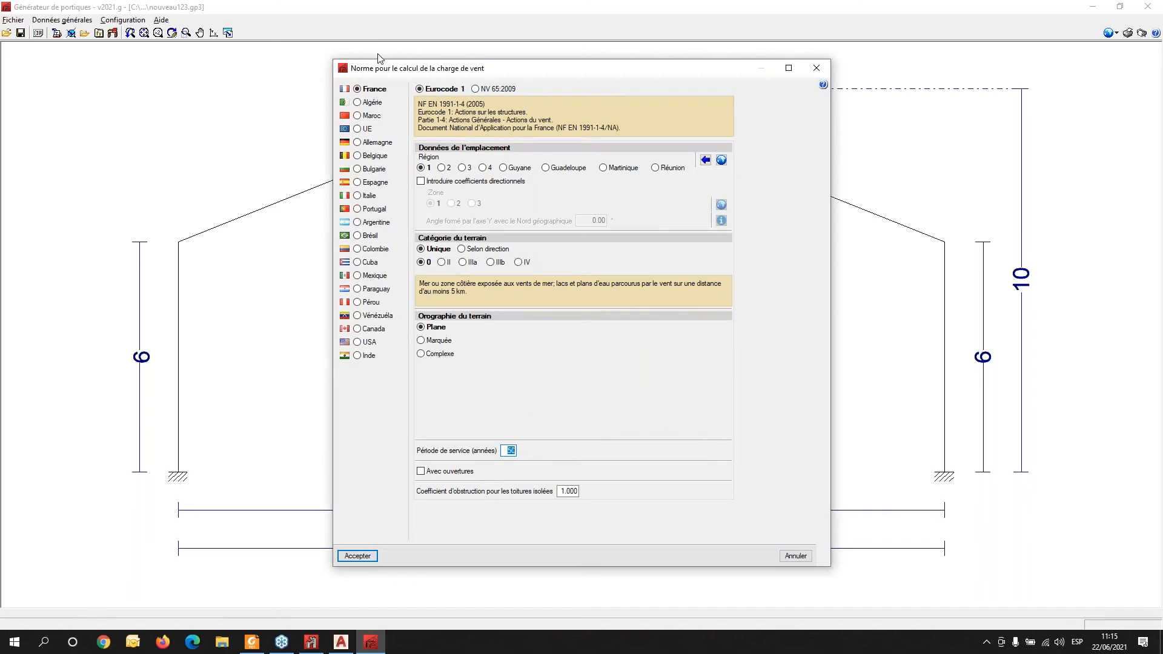
pyautogui.click(360, 132)
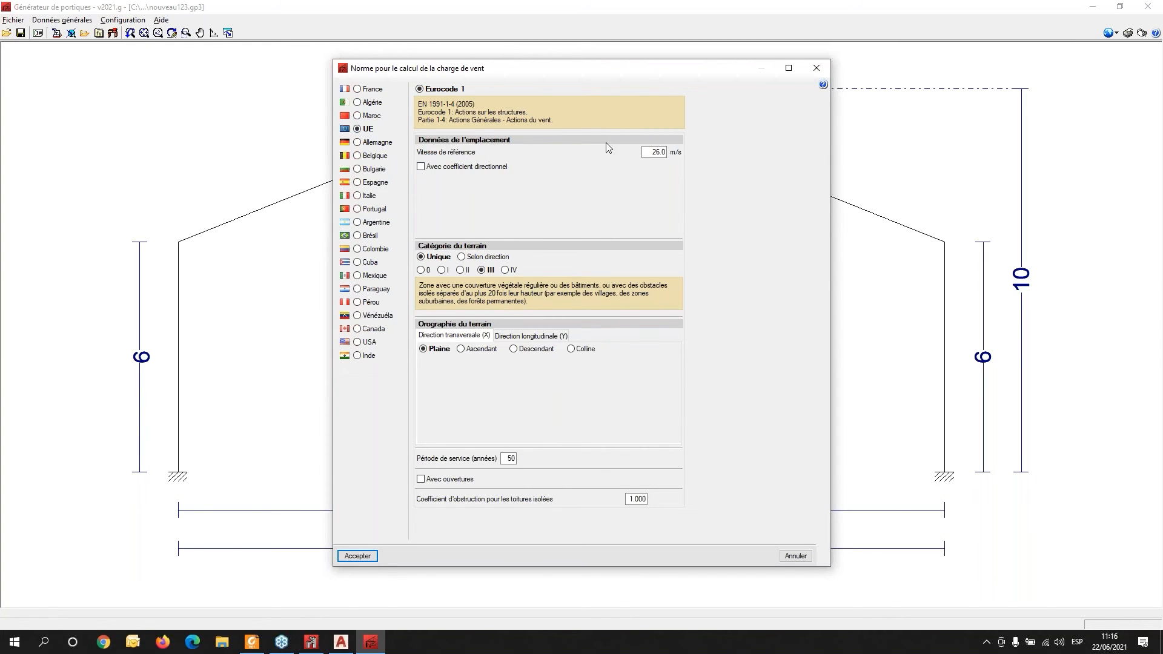
pyautogui.doubleClick(647, 150)
# - Examine the directional coefficient, per-direction and terrain category options of the wind standard
pyautogui.click(421, 168)
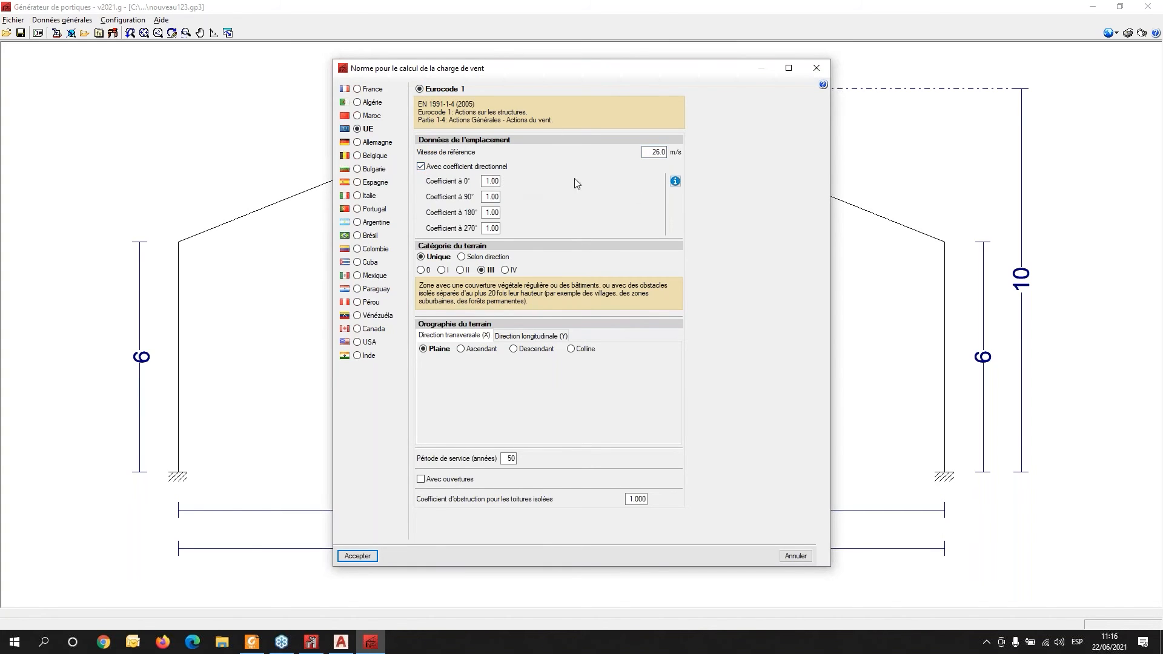
pyautogui.click(421, 167)
pyautogui.click(463, 258)
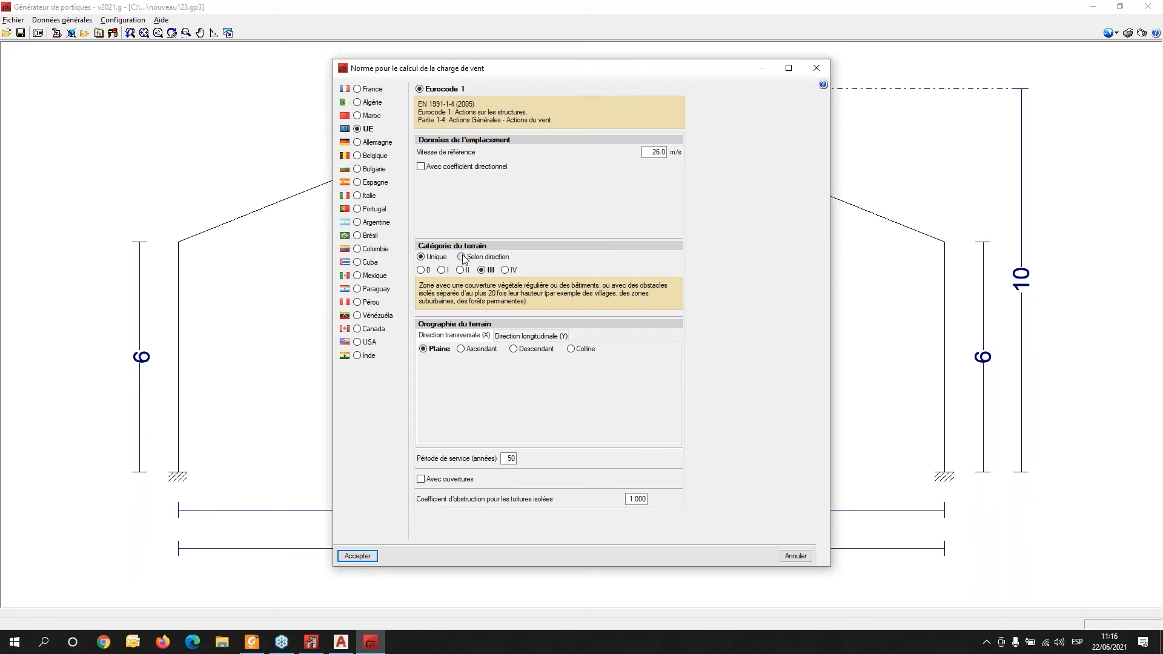
pyautogui.click(421, 257)
pyautogui.click(422, 270)
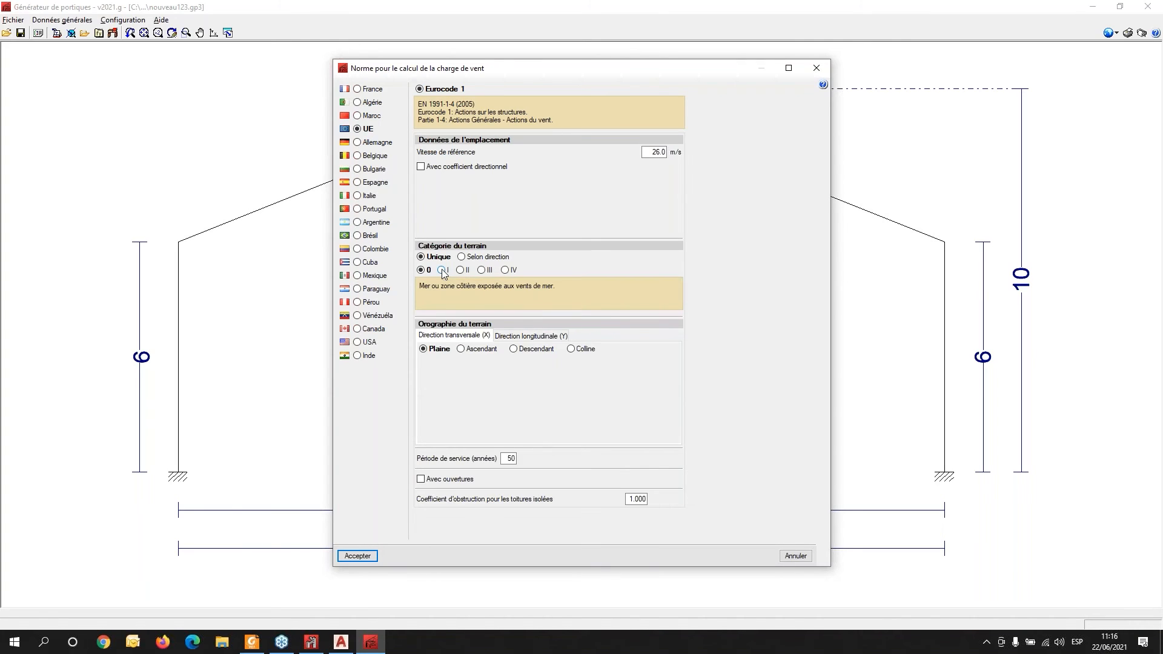
pyautogui.click(442, 270)
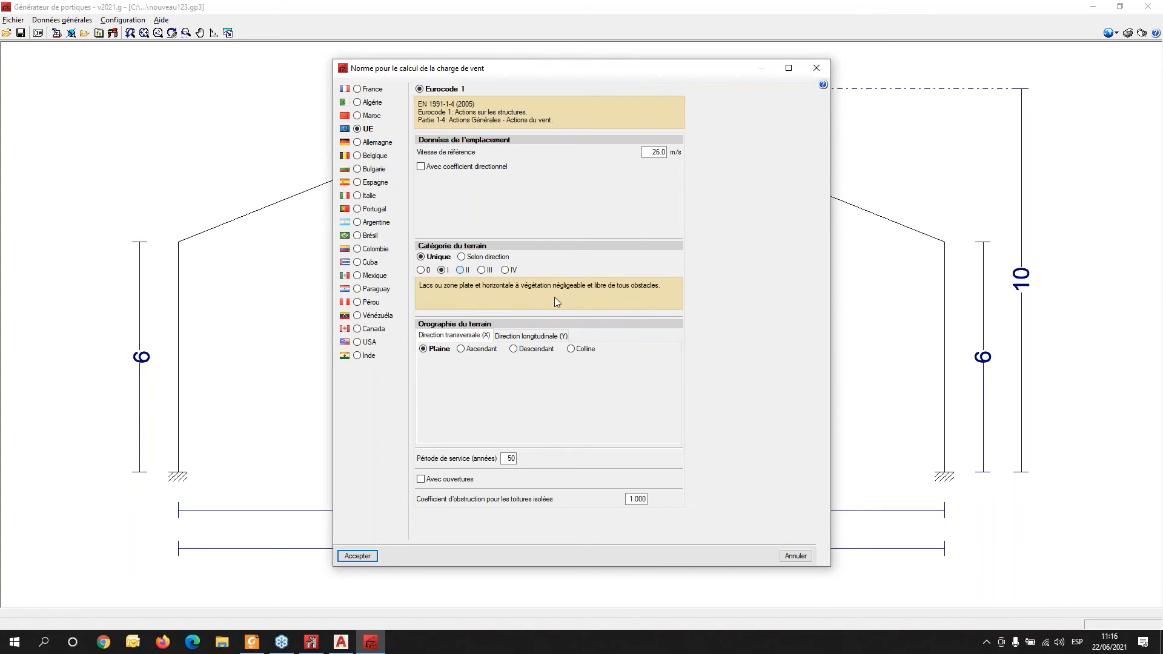
pyautogui.click(461, 270)
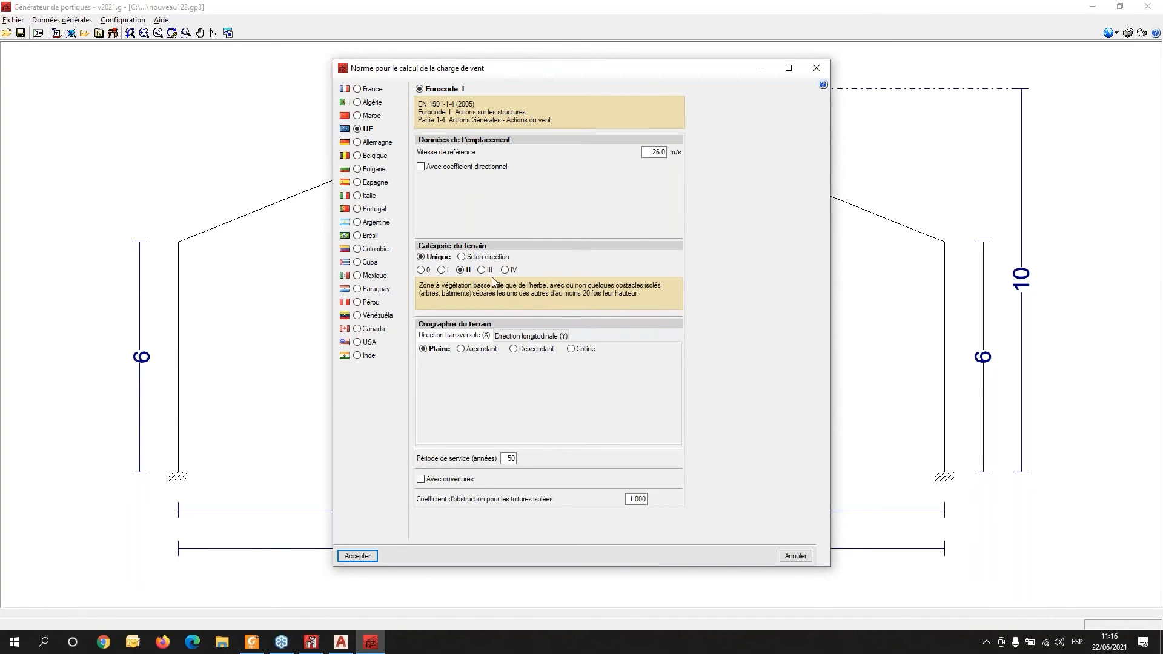
pyautogui.press('Right')
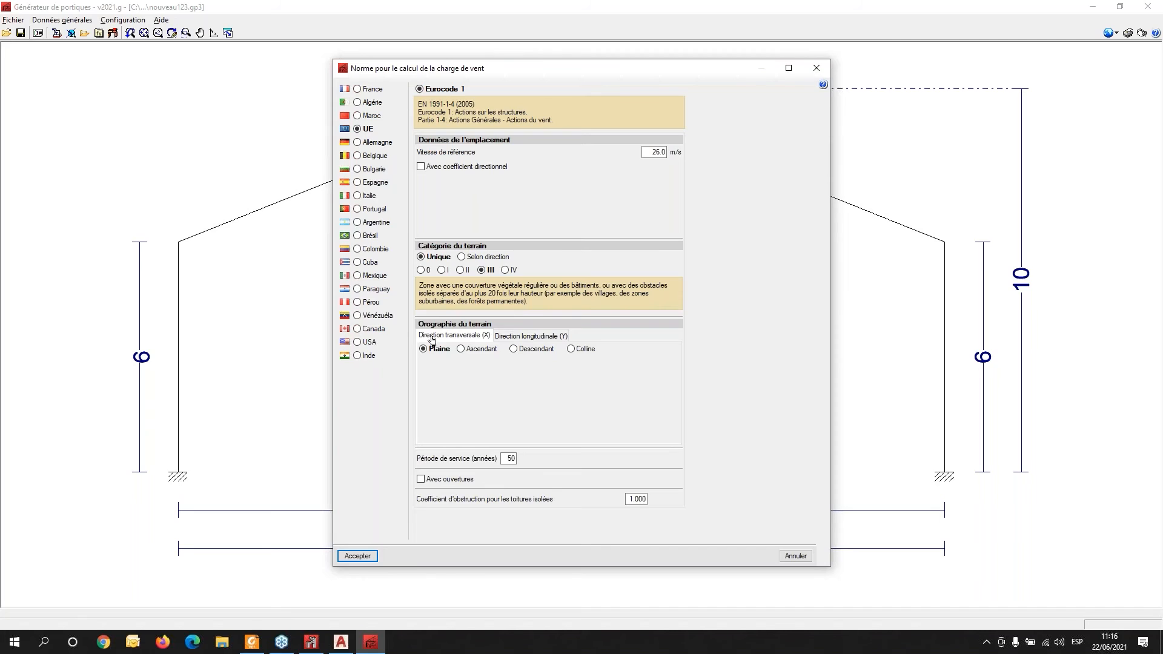
# - Set the longitudinal-direction orography to Colline and accept the wind standard
pyautogui.click(538, 339)
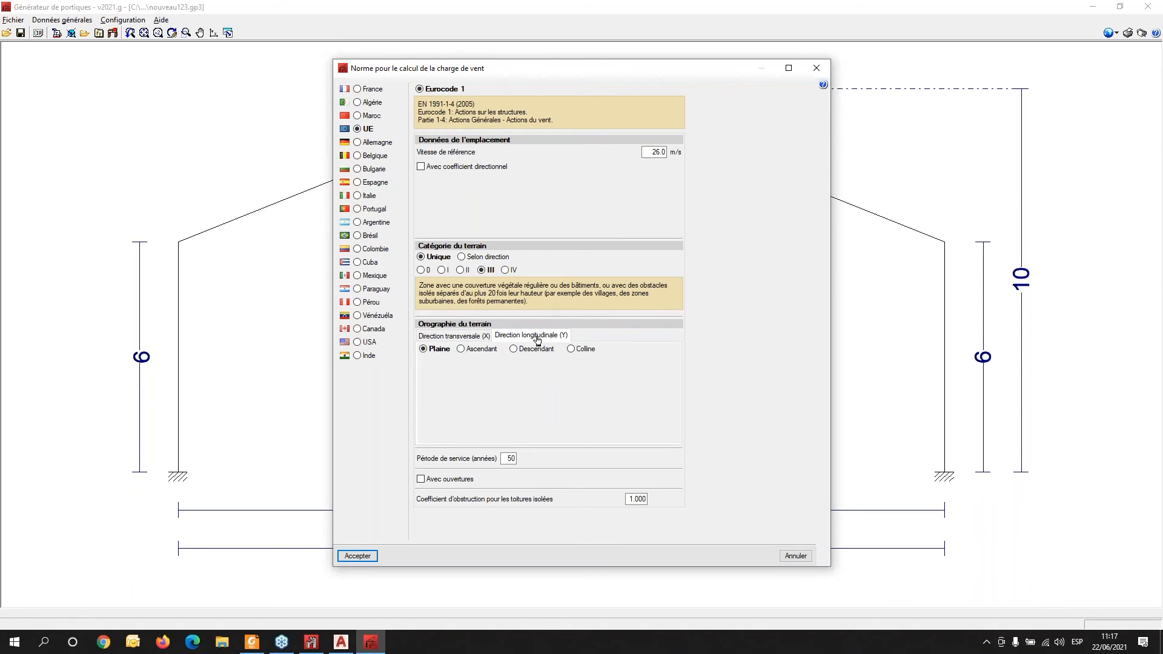
pyautogui.click(461, 349)
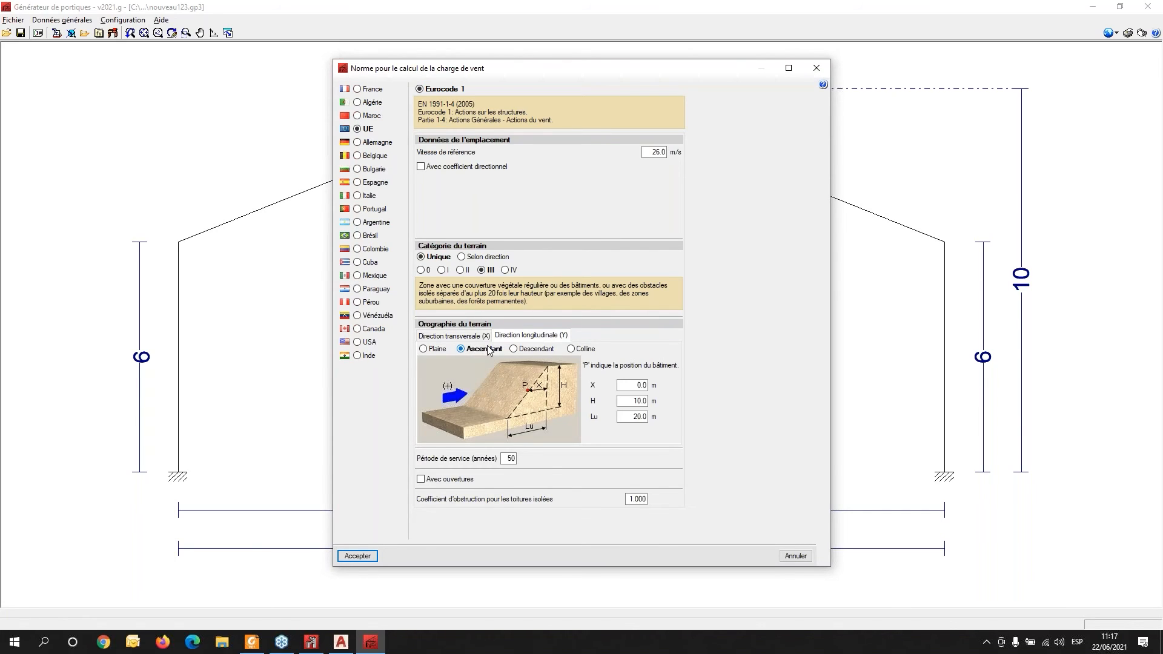
pyautogui.click(582, 351)
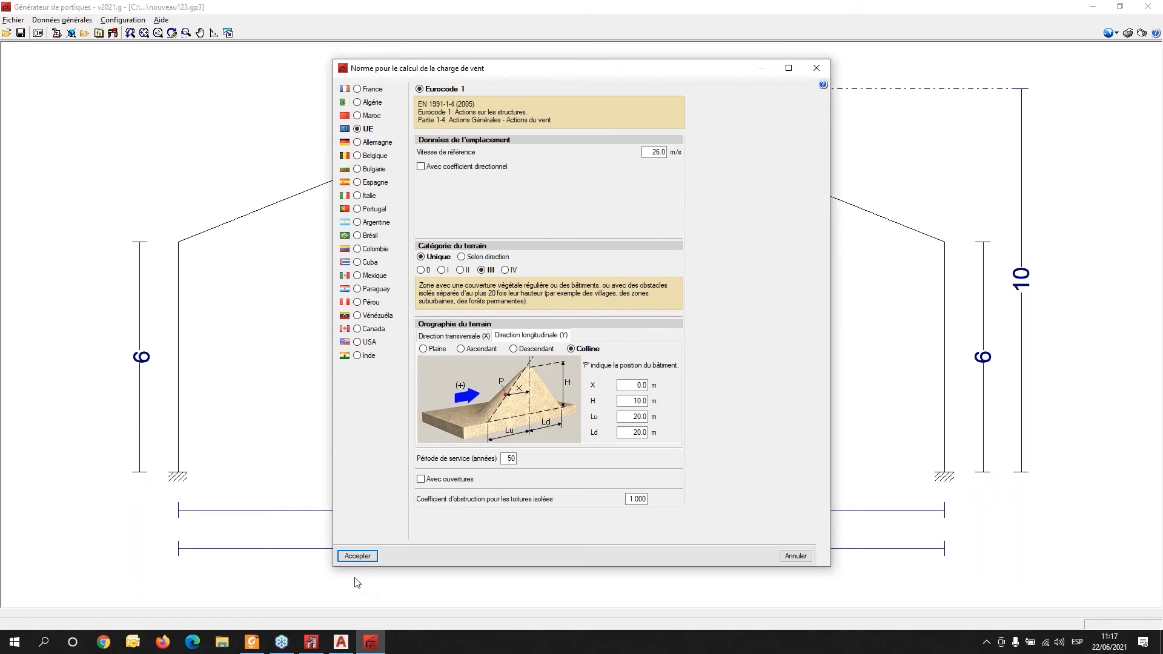
pyautogui.click(357, 556)
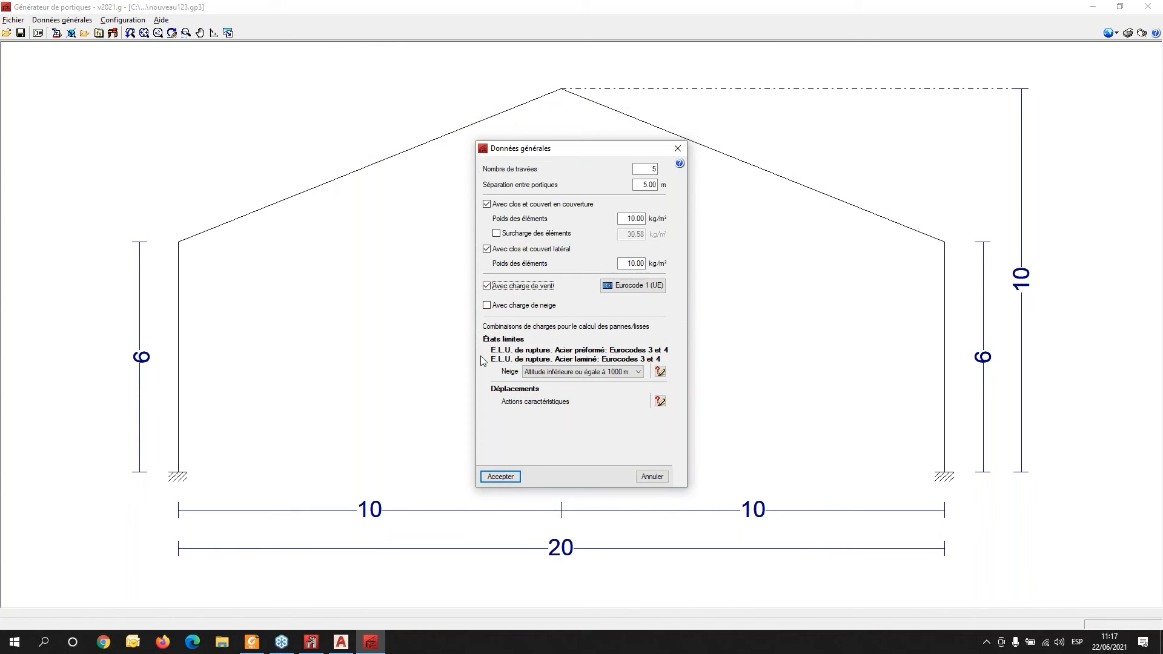
# - Try enabling snow load, browsing standards and choosing ASCE 7-05 (USA)
pyautogui.click(494, 306)
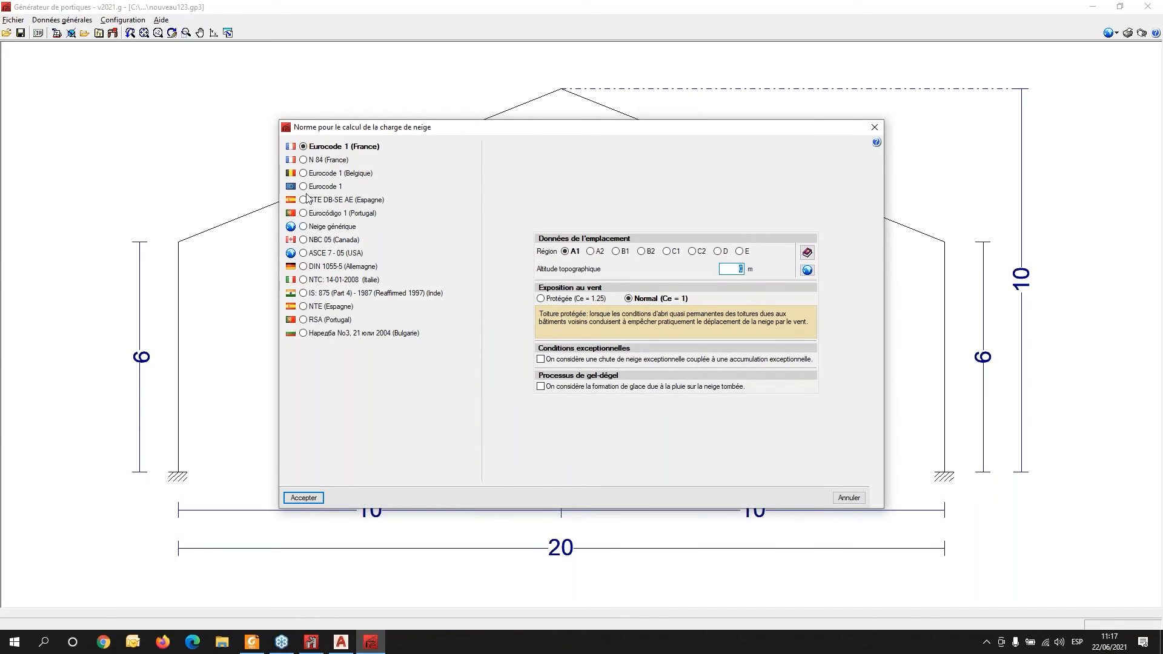
pyautogui.click(304, 186)
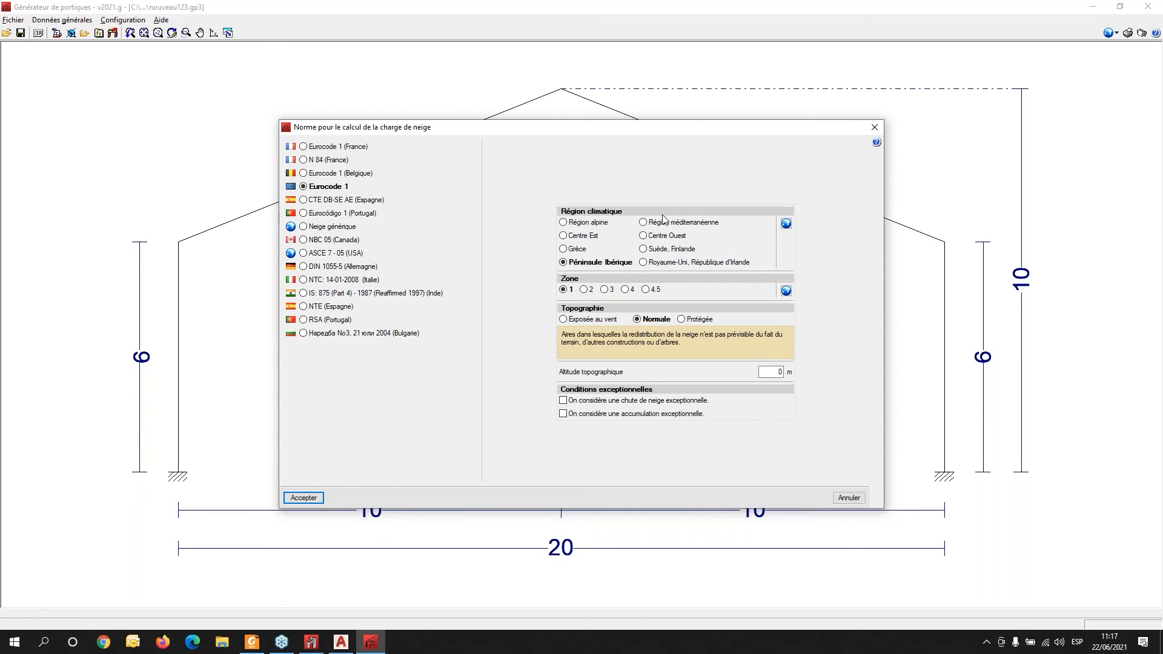
pyautogui.click(309, 228)
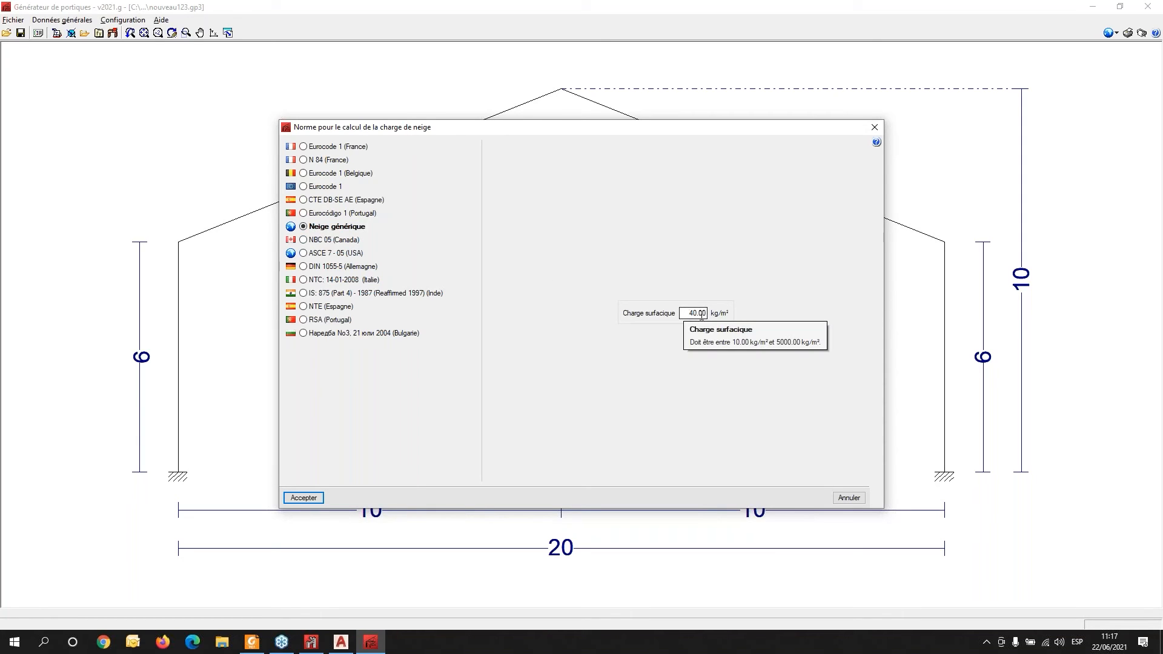
pyautogui.click(303, 254)
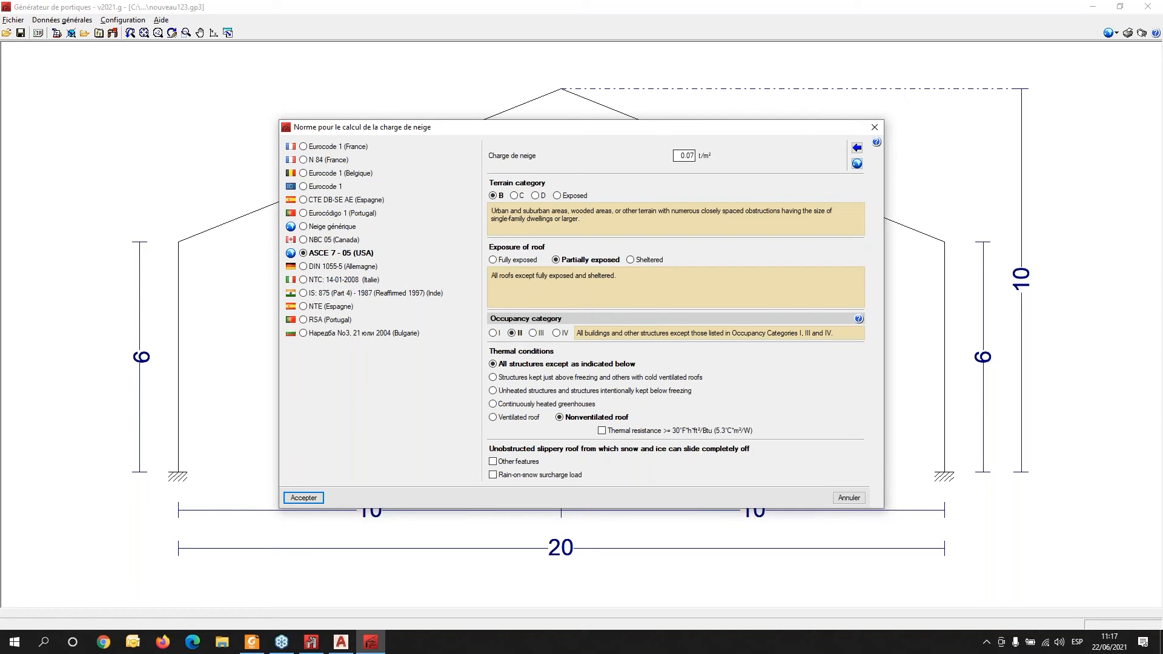
pyautogui.click(310, 501)
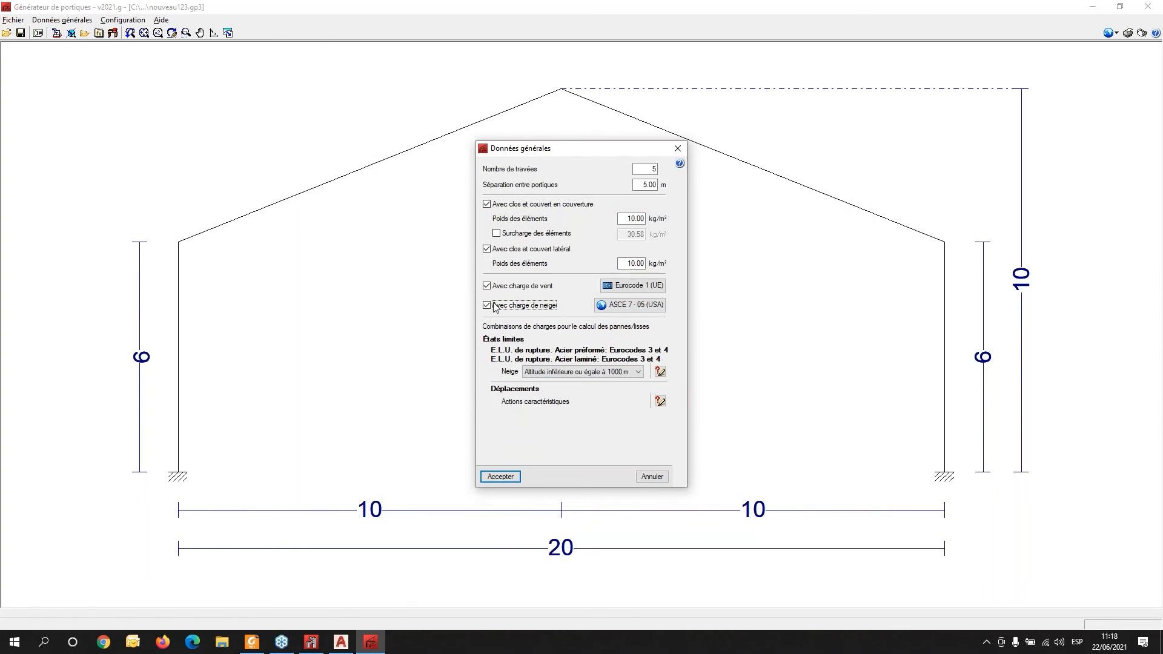
# - Turn snow load off and accept the general job data
pyautogui.click(486, 305)
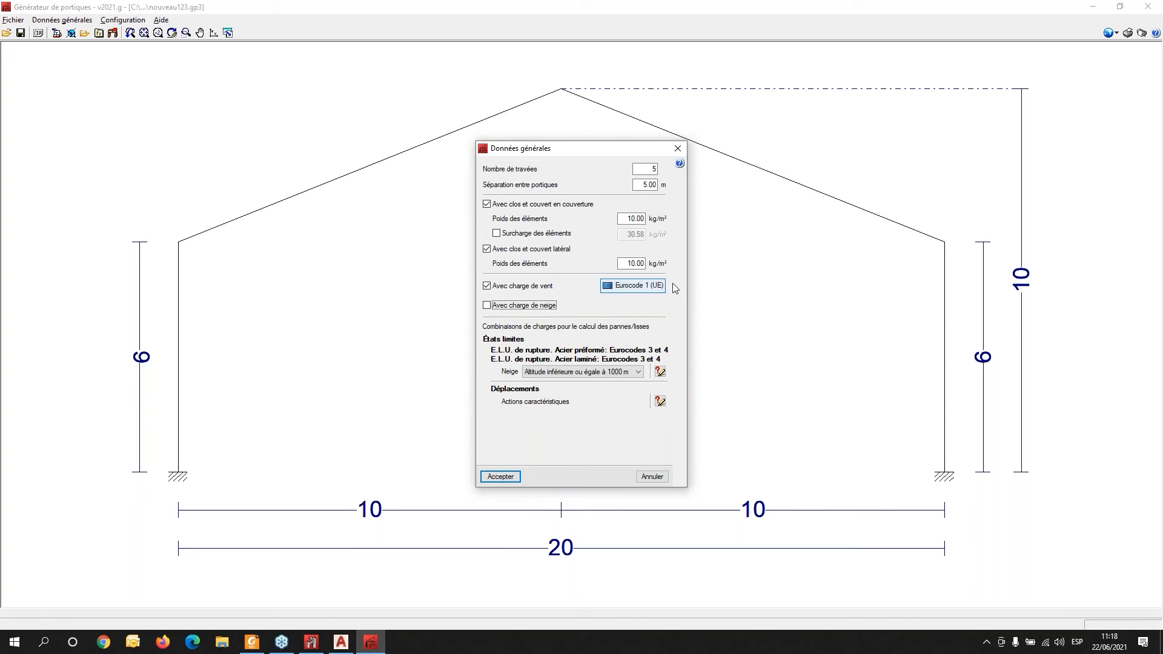
pyautogui.click(500, 476)
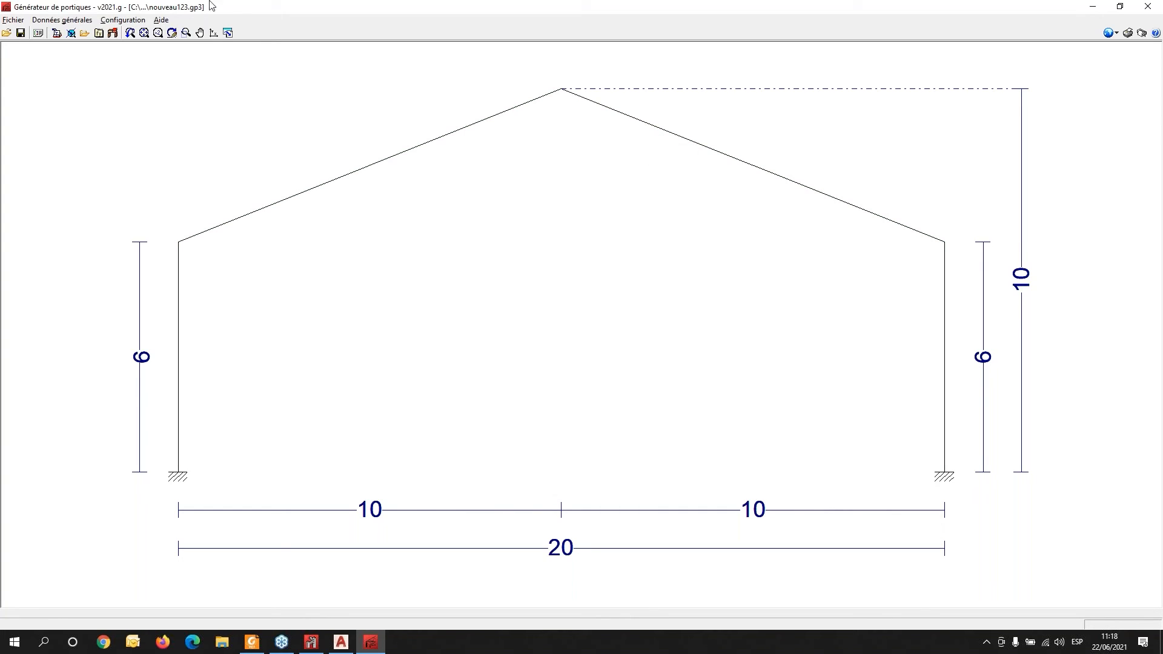
# - Edit the purlins, setting three spans and a 1.5 m separation
pyautogui.click(70, 21)
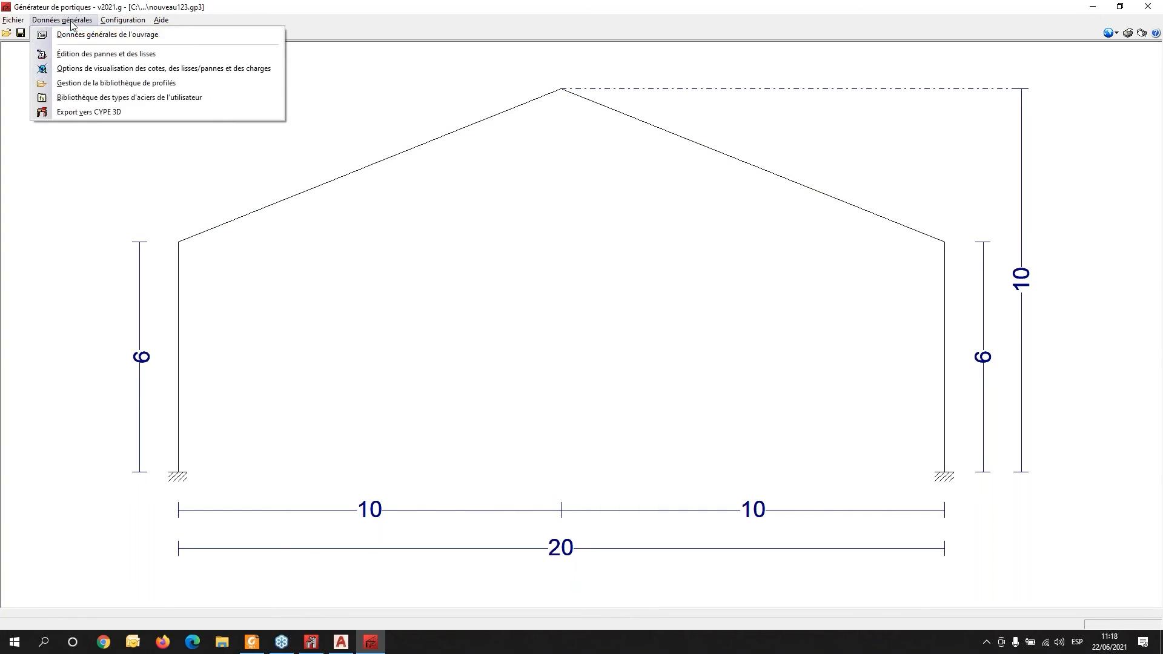
pyautogui.click(112, 55)
pyautogui.click(576, 305)
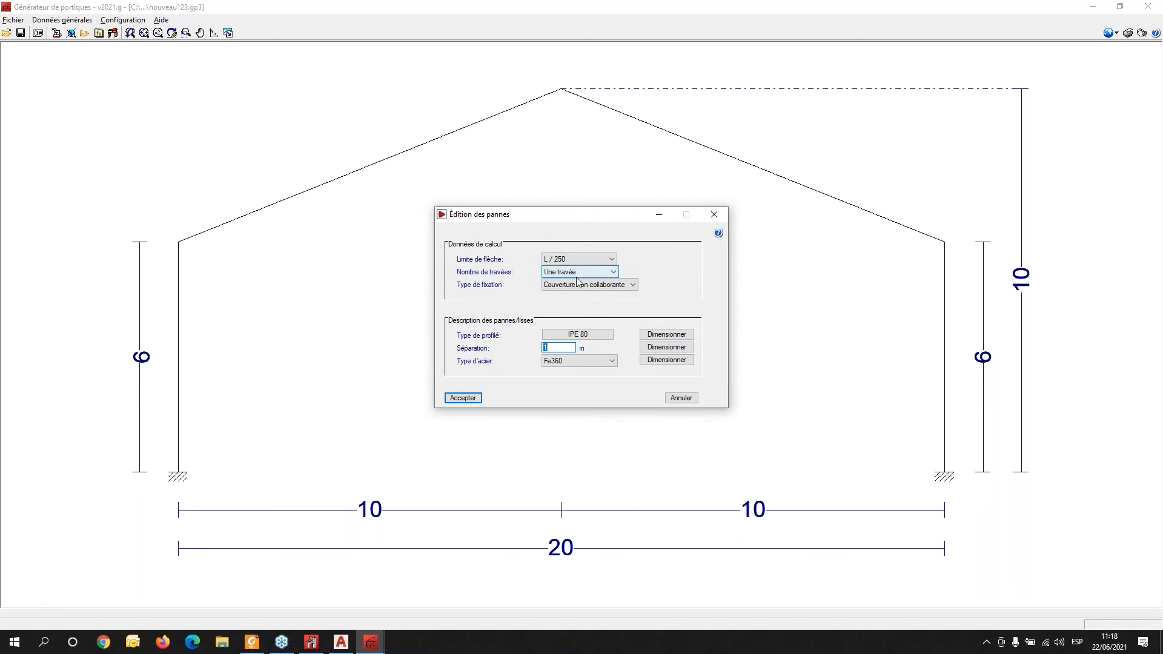
pyautogui.click(614, 277)
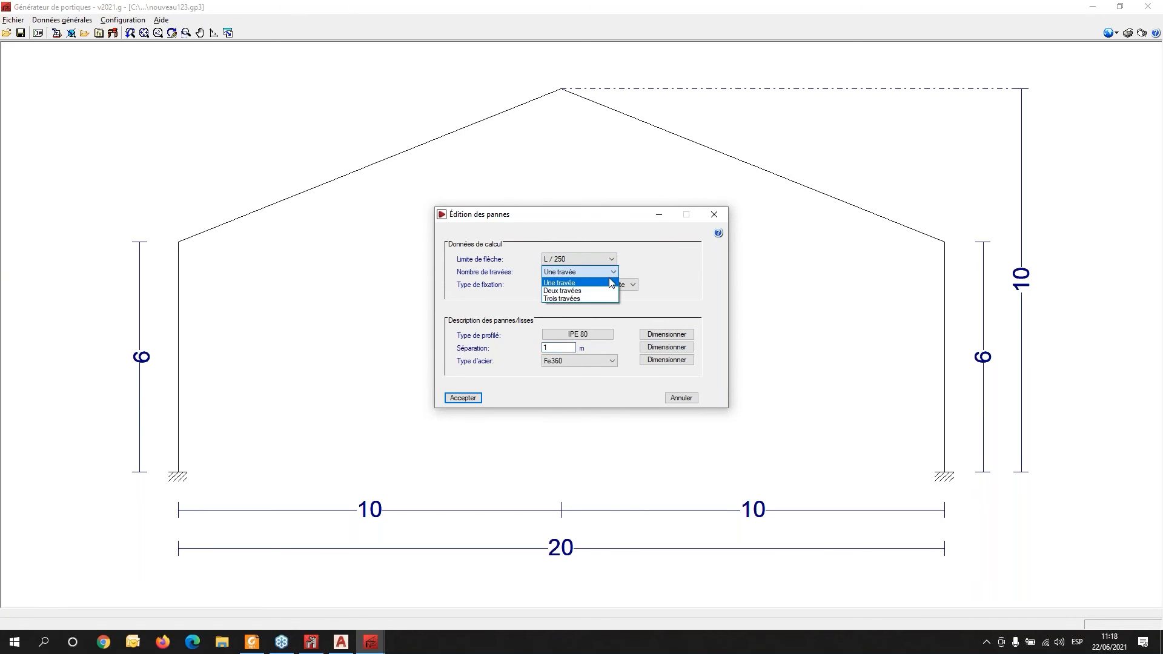
pyautogui.click(568, 298)
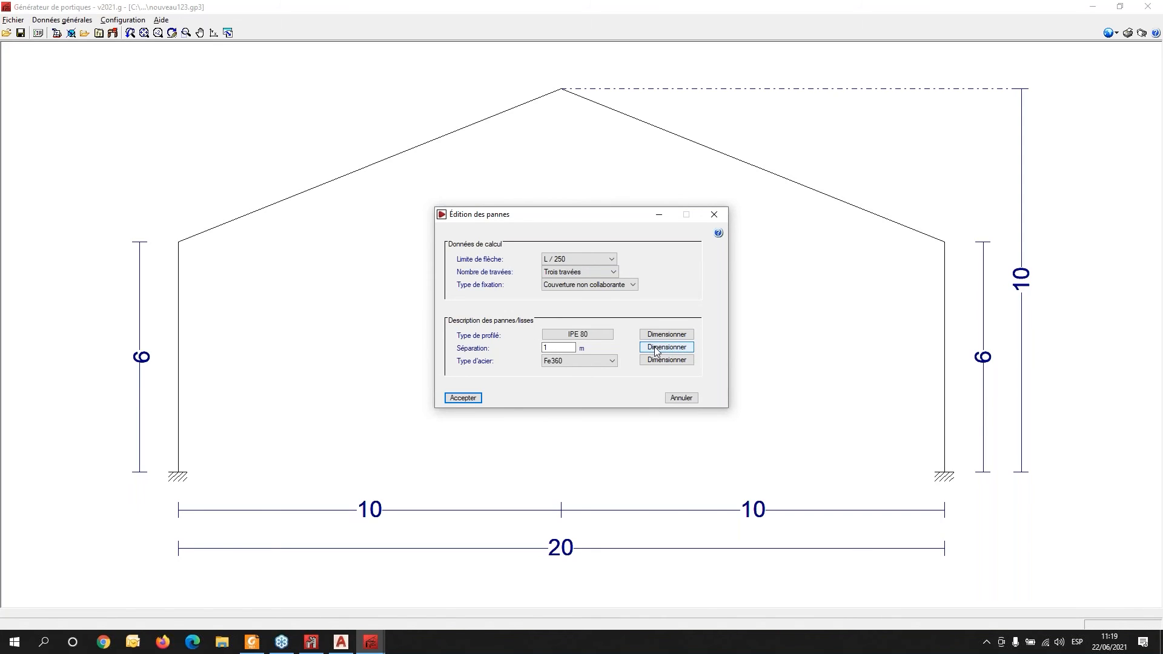
pyautogui.click(560, 348)
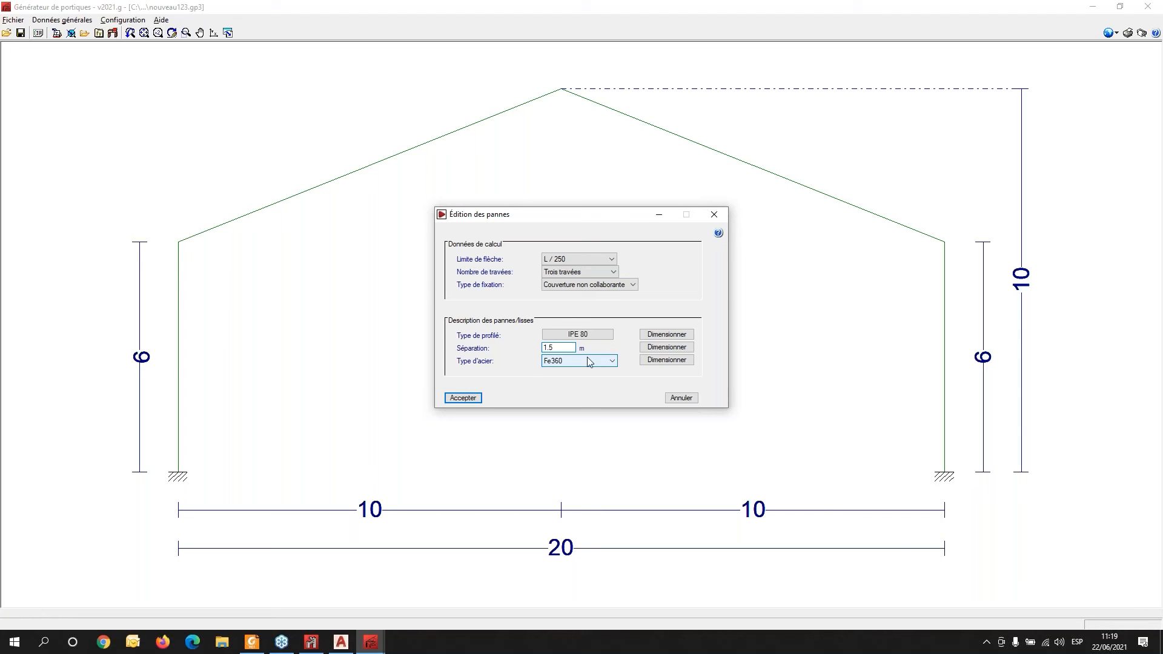
pyautogui.click(462, 398)
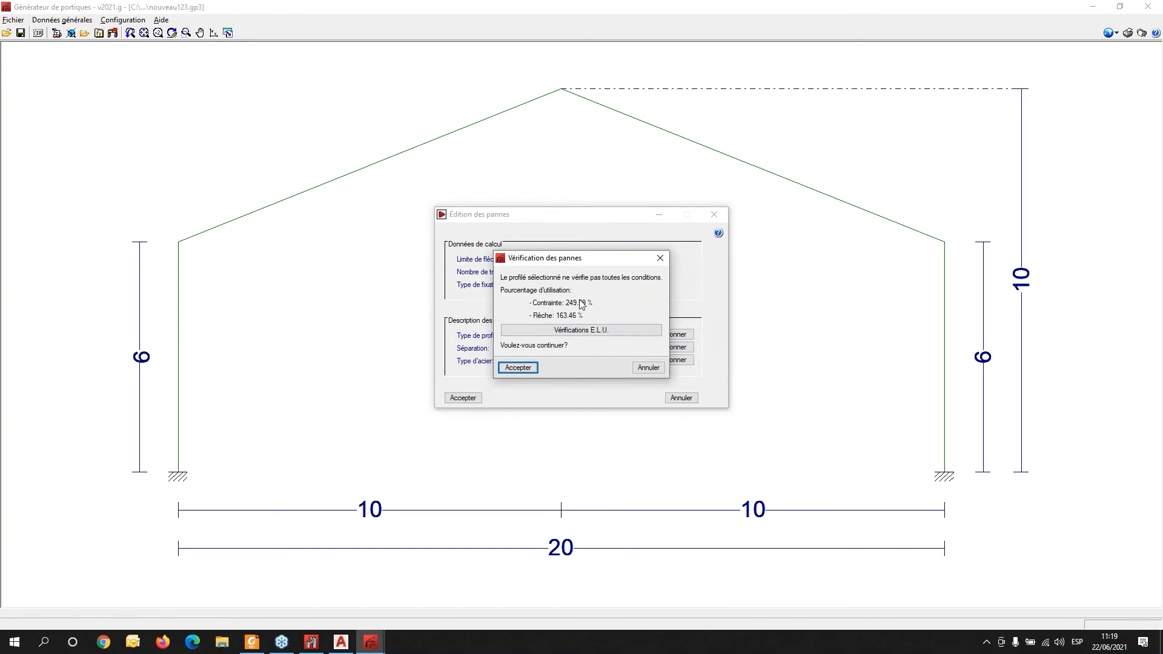
pyautogui.click(660, 259)
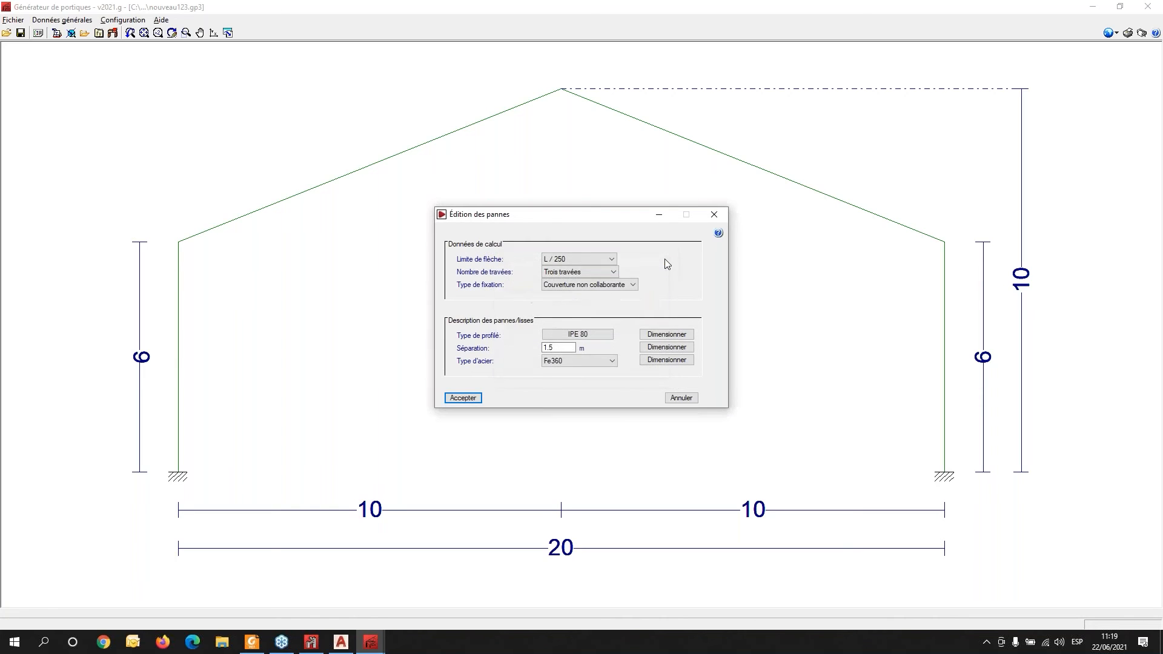
# - Set the purlin fixing type to Fixation rigide and accept the purlin data
pyautogui.click(632, 285)
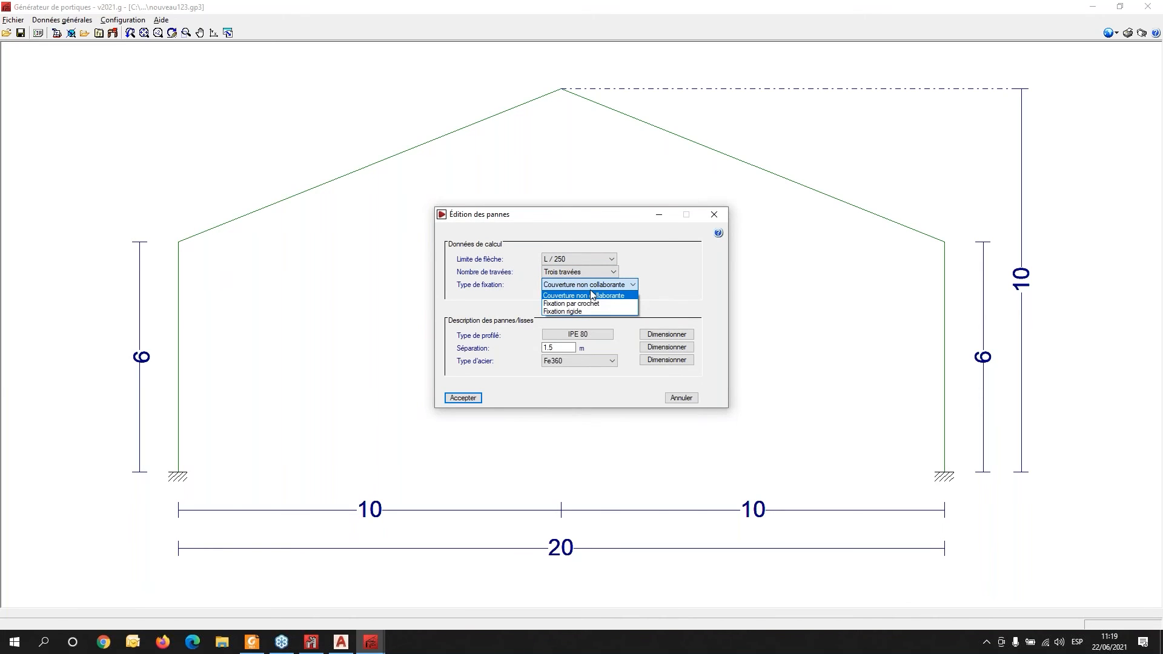
pyautogui.click(580, 312)
pyautogui.click(472, 399)
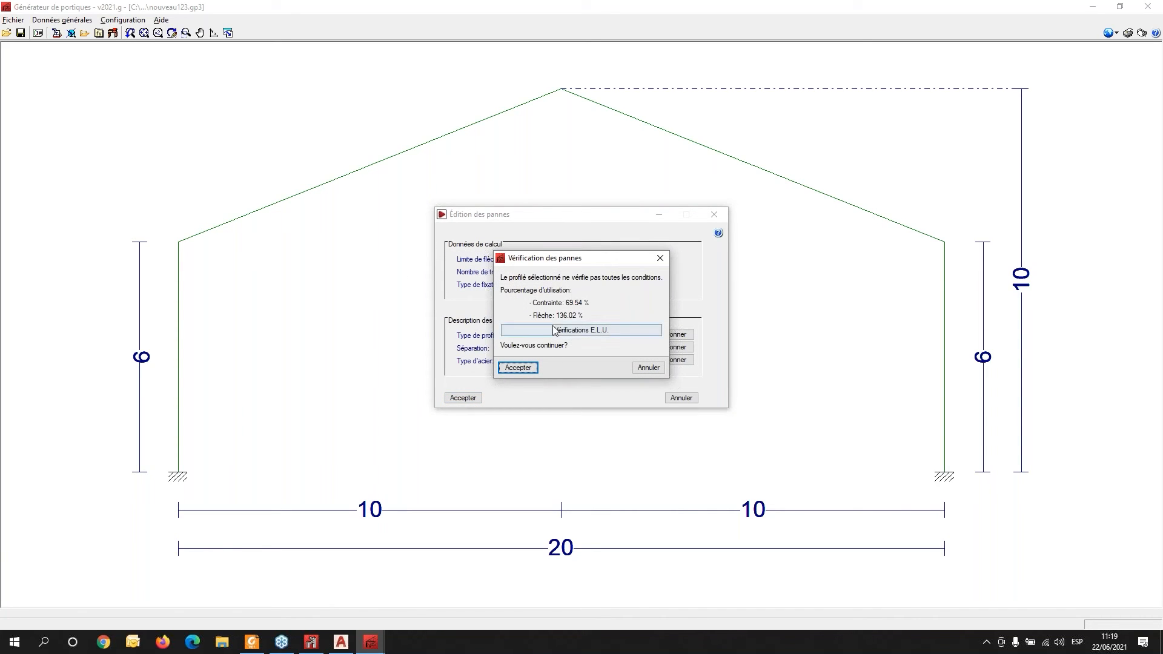
pyautogui.click(524, 367)
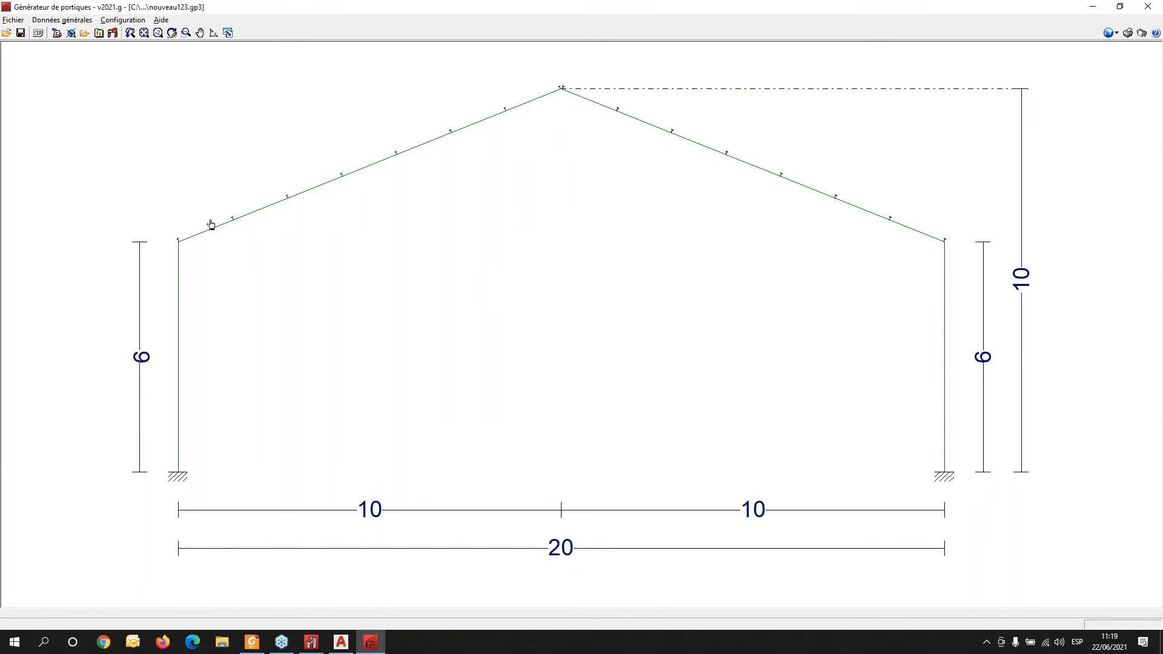
# - Change the purlin profile to IPE 100 and accept the purlin data and its check
pyautogui.click(56, 34)
pyautogui.click(569, 306)
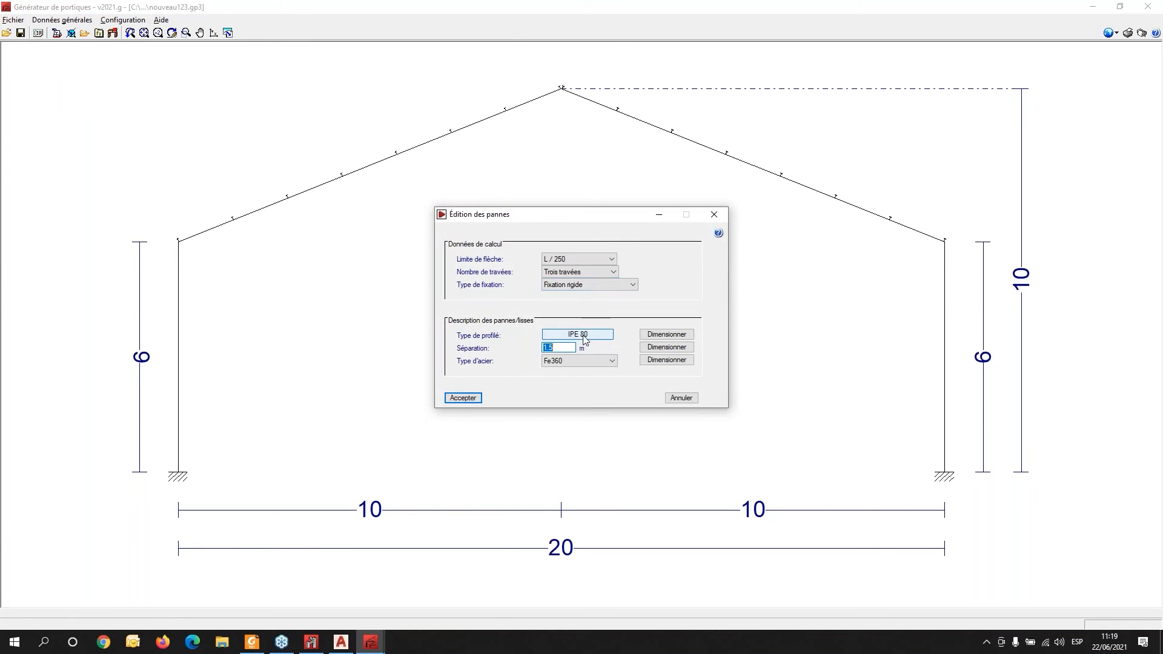
pyautogui.click(583, 335)
pyautogui.click(428, 313)
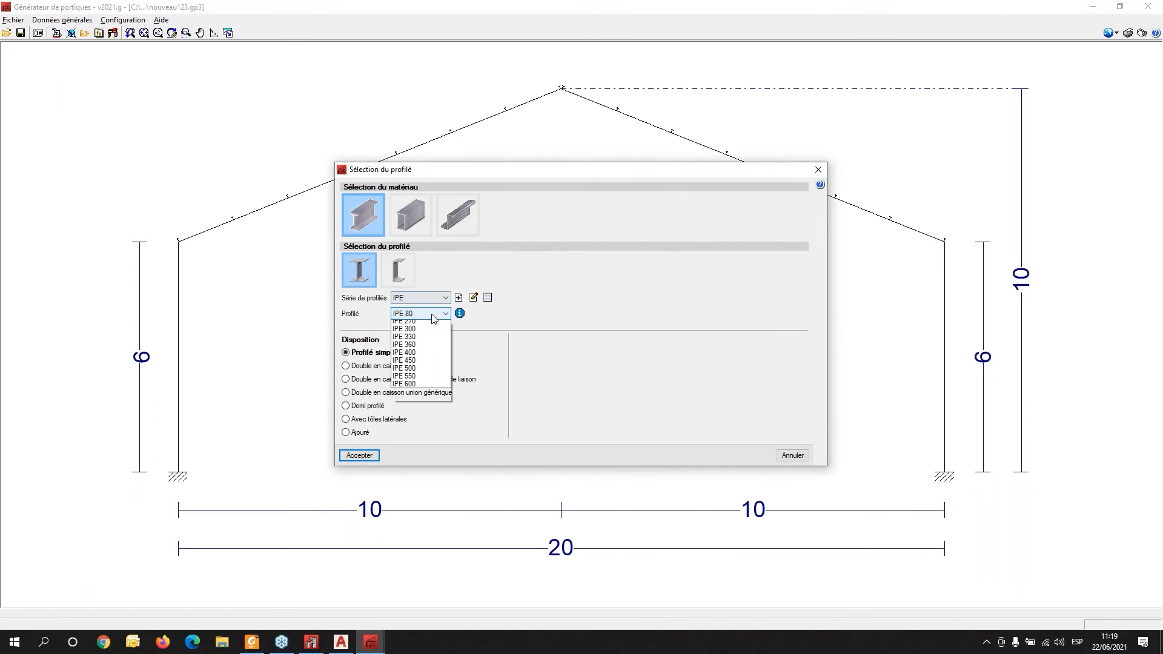
pyautogui.click(427, 333)
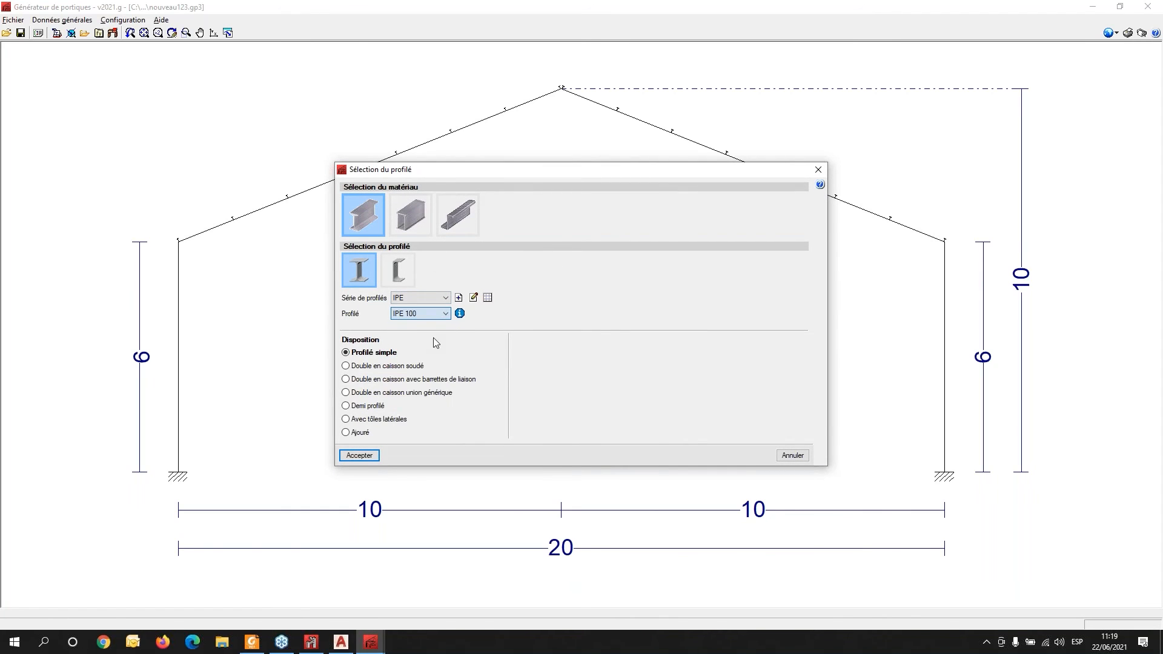
pyautogui.click(360, 455)
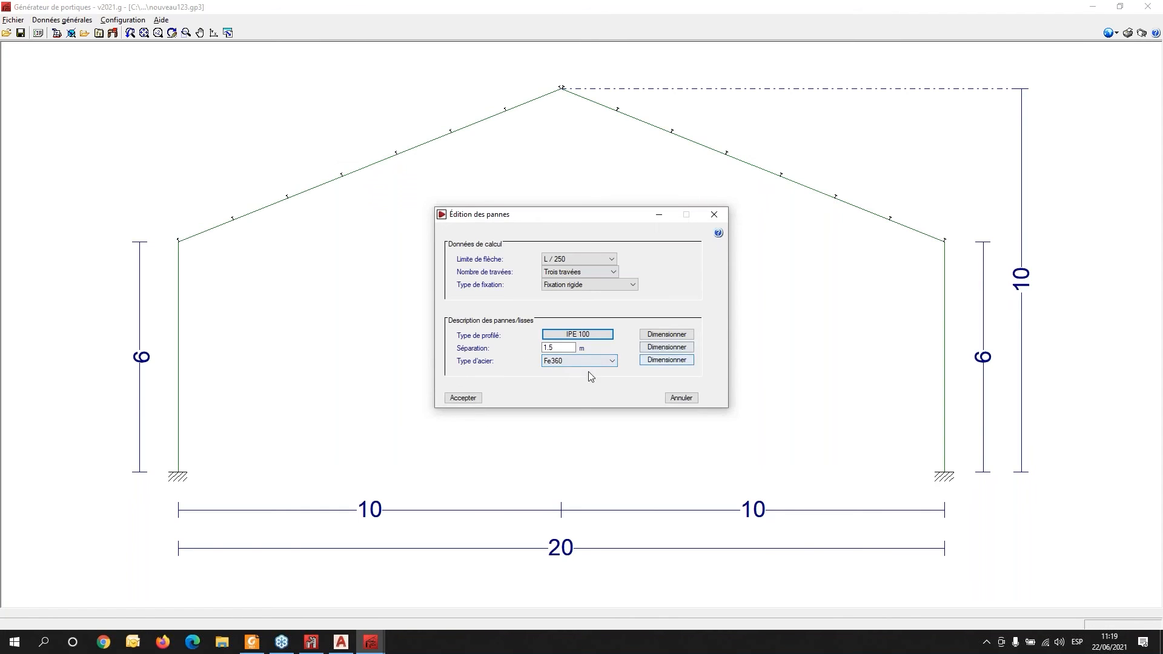
pyautogui.click(458, 400)
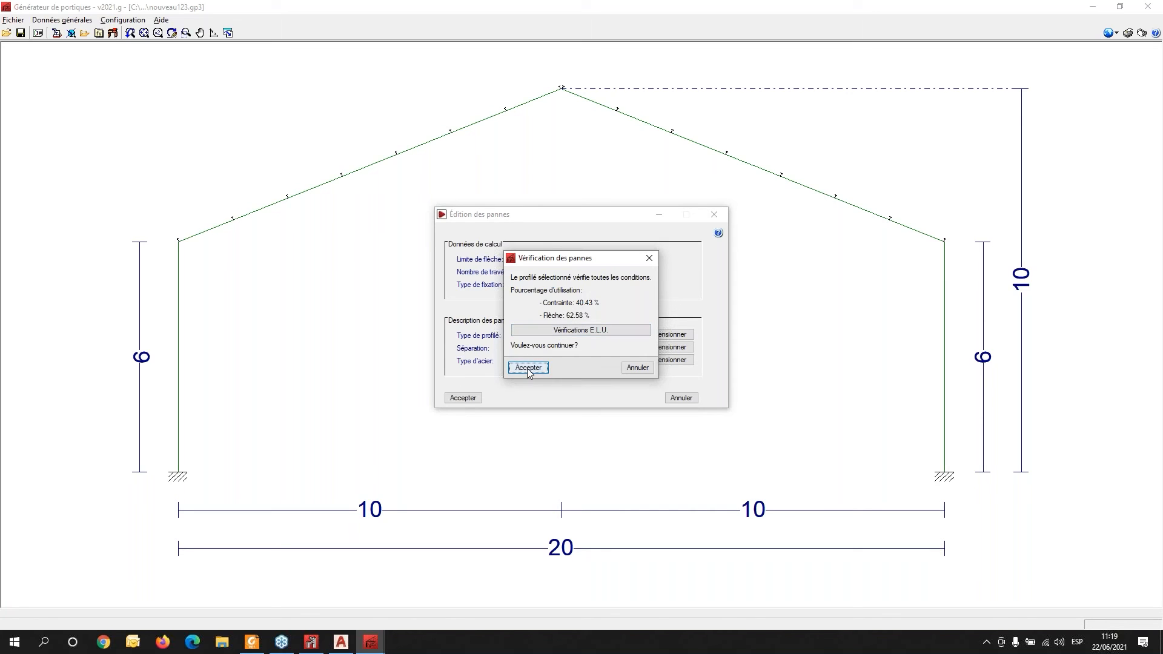
pyautogui.click(527, 368)
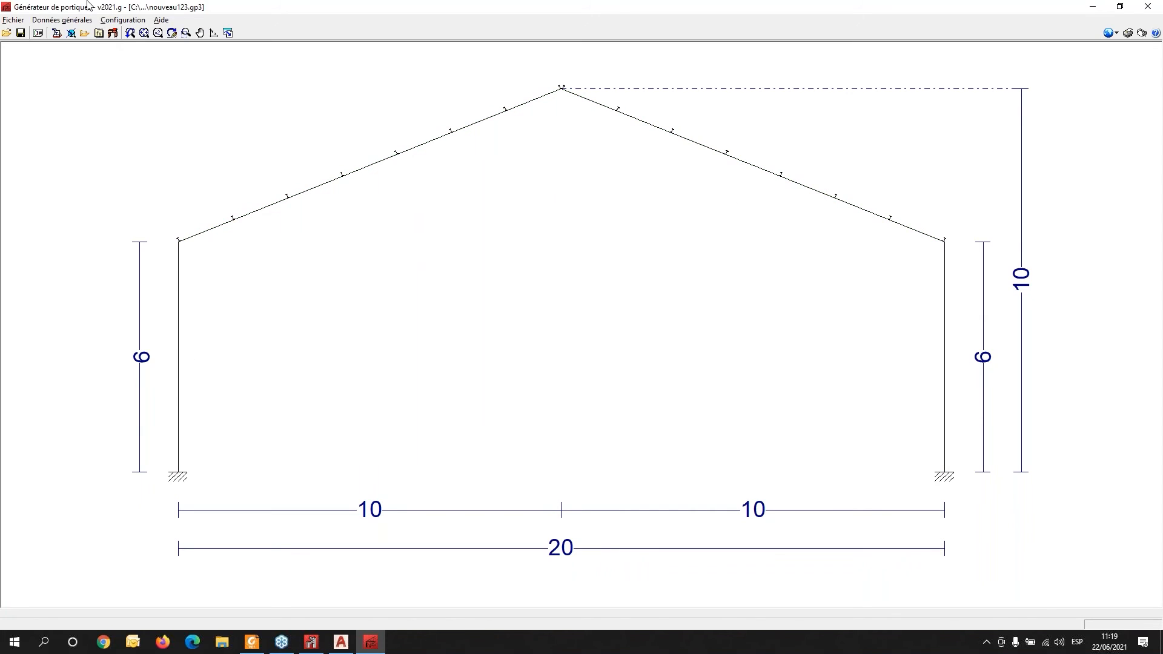
# - Open the side-rail editing and change the rail profile to IPE 100
pyautogui.click(85, 20)
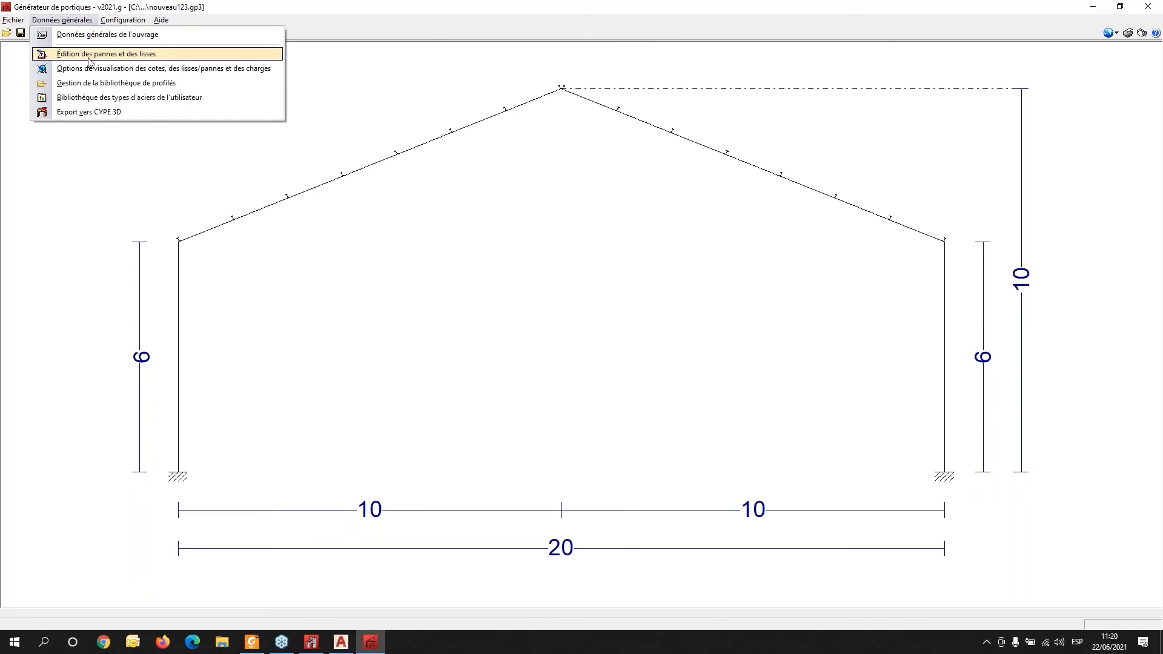
pyautogui.click(132, 56)
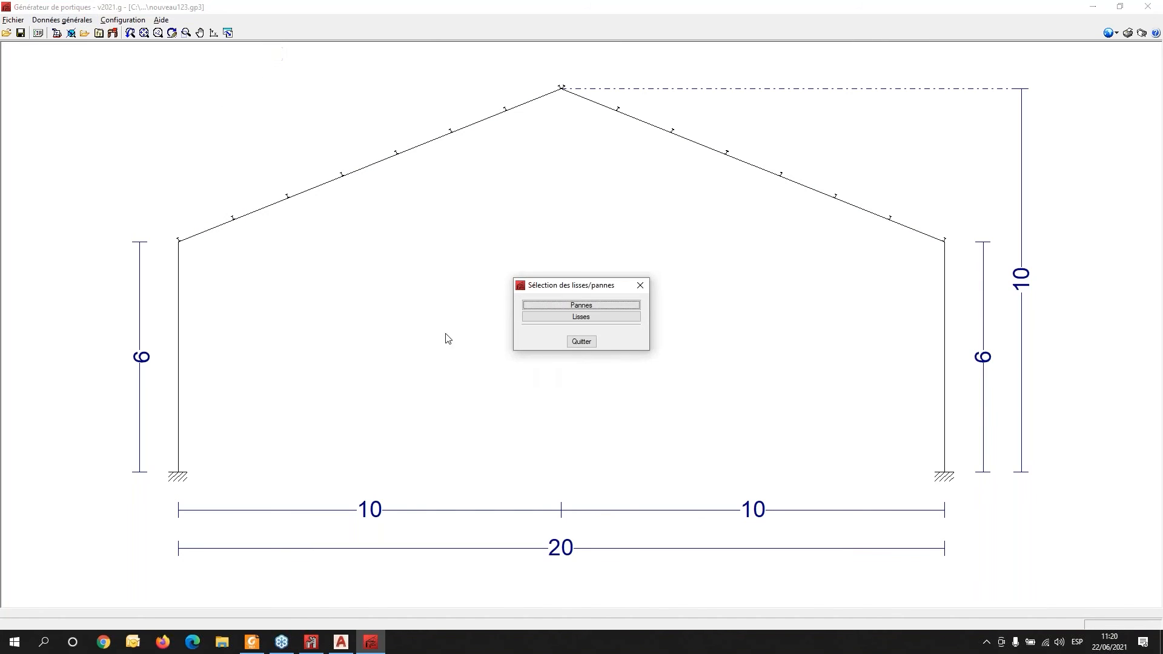
pyautogui.click(569, 317)
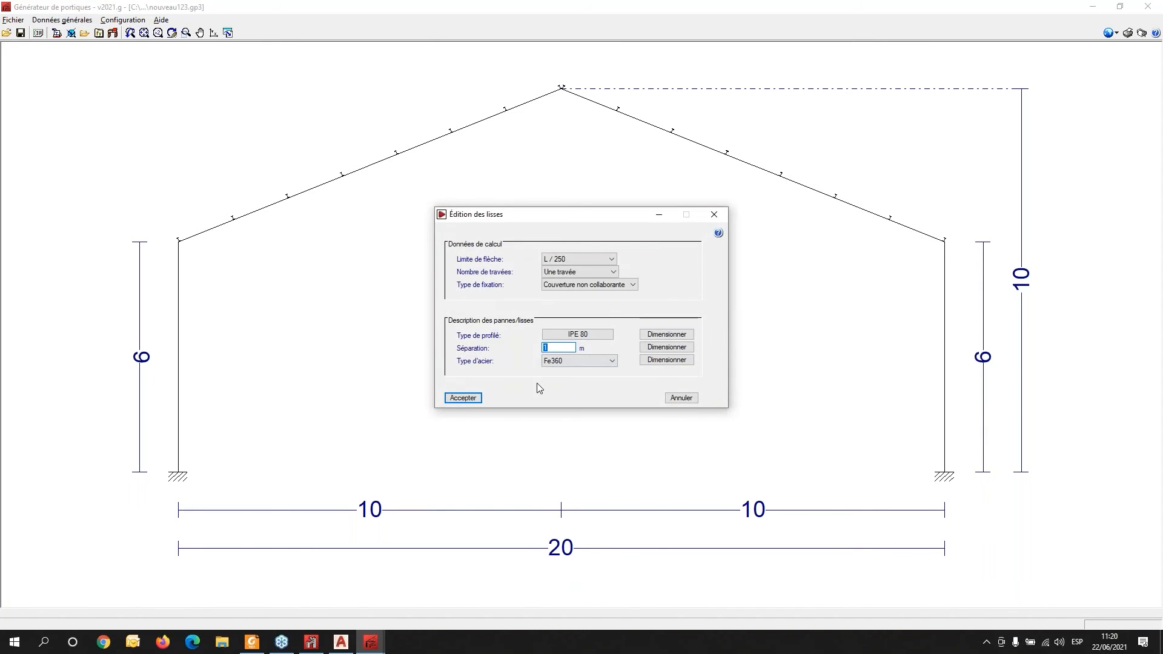
pyautogui.click(572, 335)
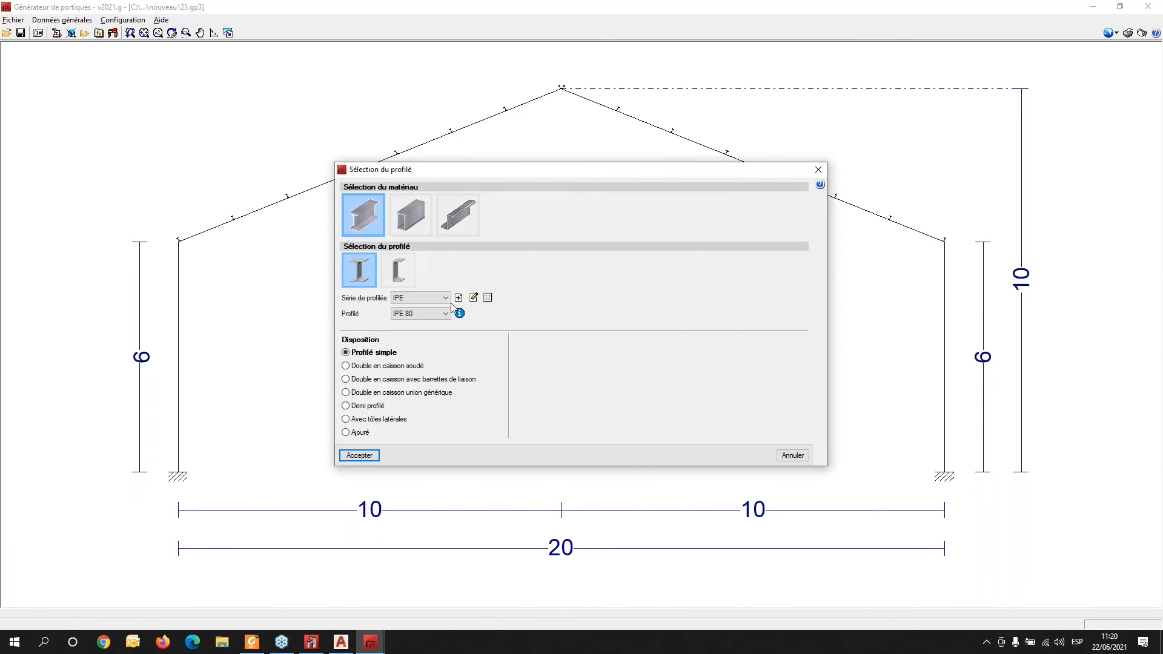
pyautogui.click(445, 314)
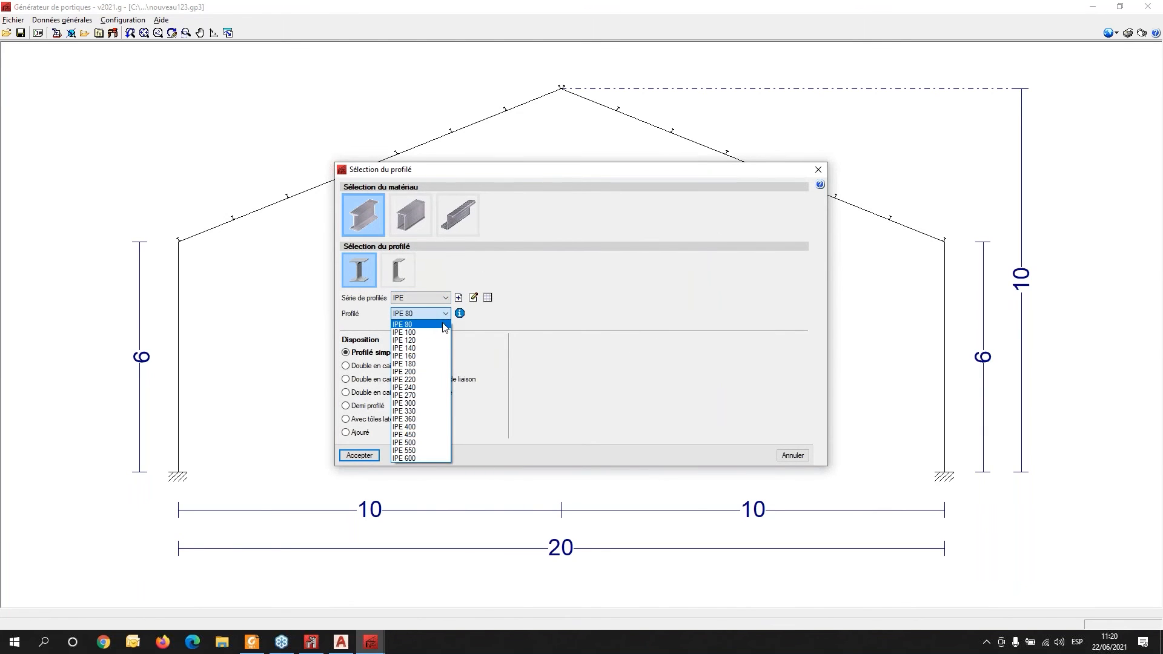
pyautogui.click(442, 325)
pyautogui.click(446, 314)
pyautogui.click(404, 332)
pyautogui.click(362, 456)
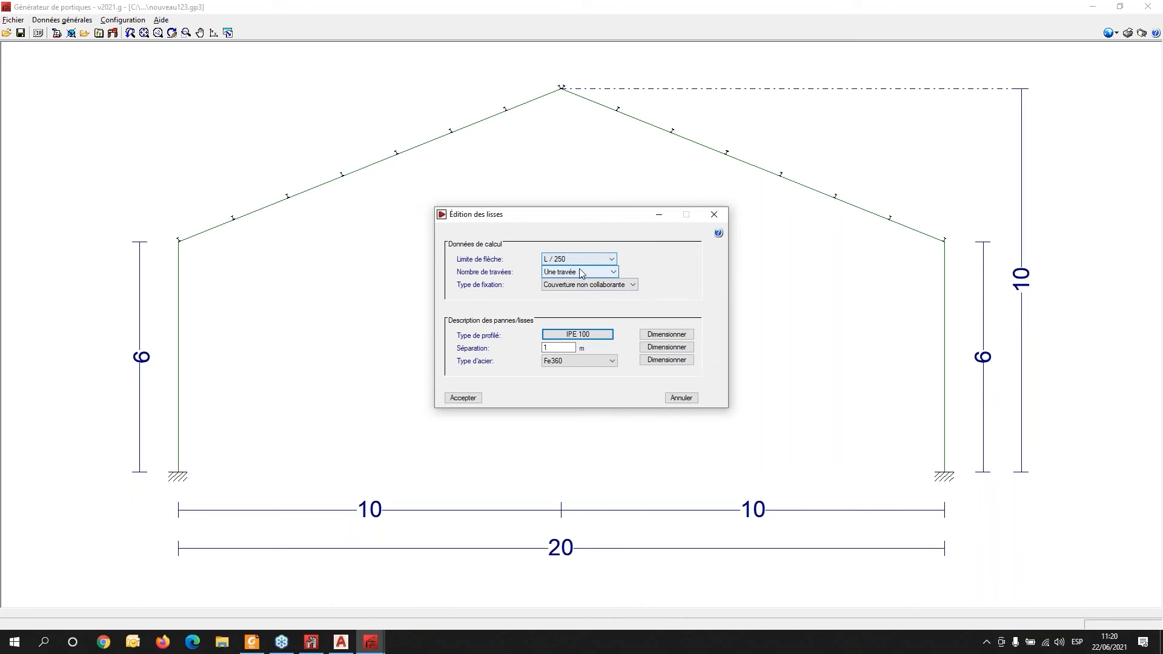
# - Set the side rails to three spans with Fixation rigide fixing and accept the rail data and check
pyautogui.click(612, 275)
pyautogui.click(601, 298)
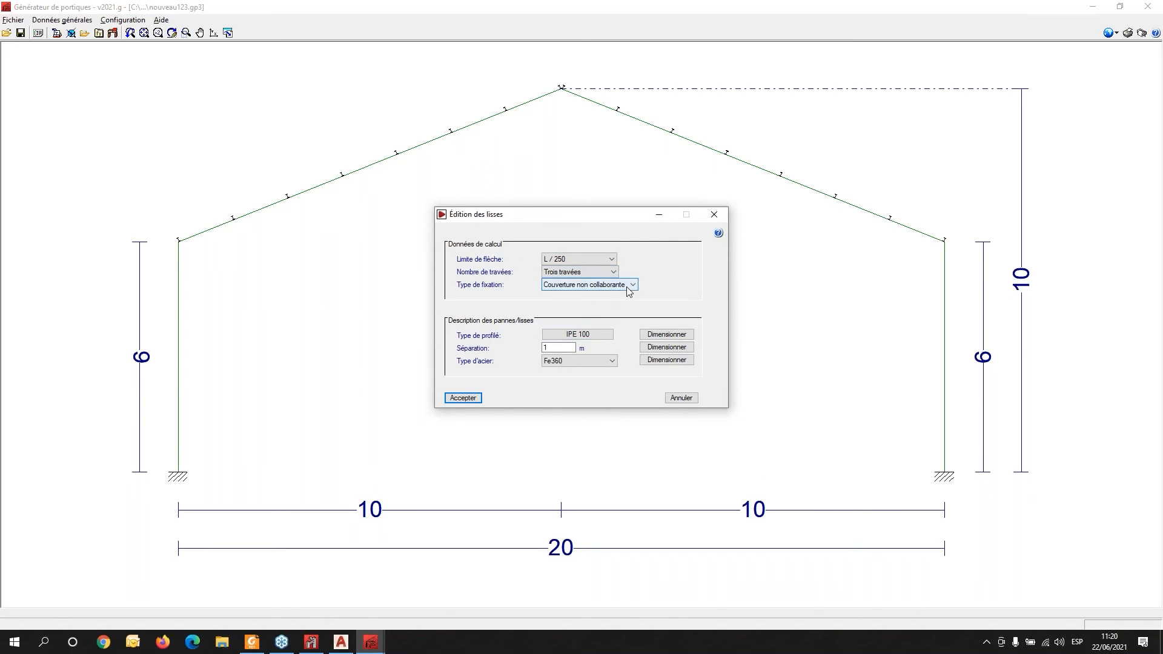
pyautogui.click(630, 289)
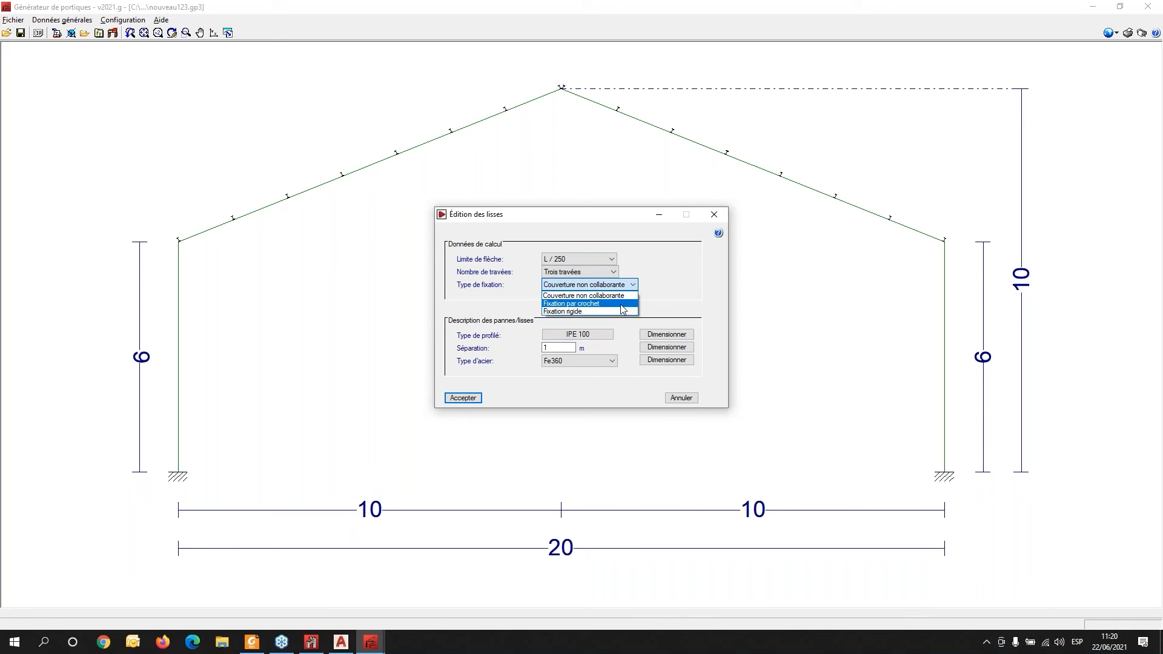
pyautogui.click(621, 311)
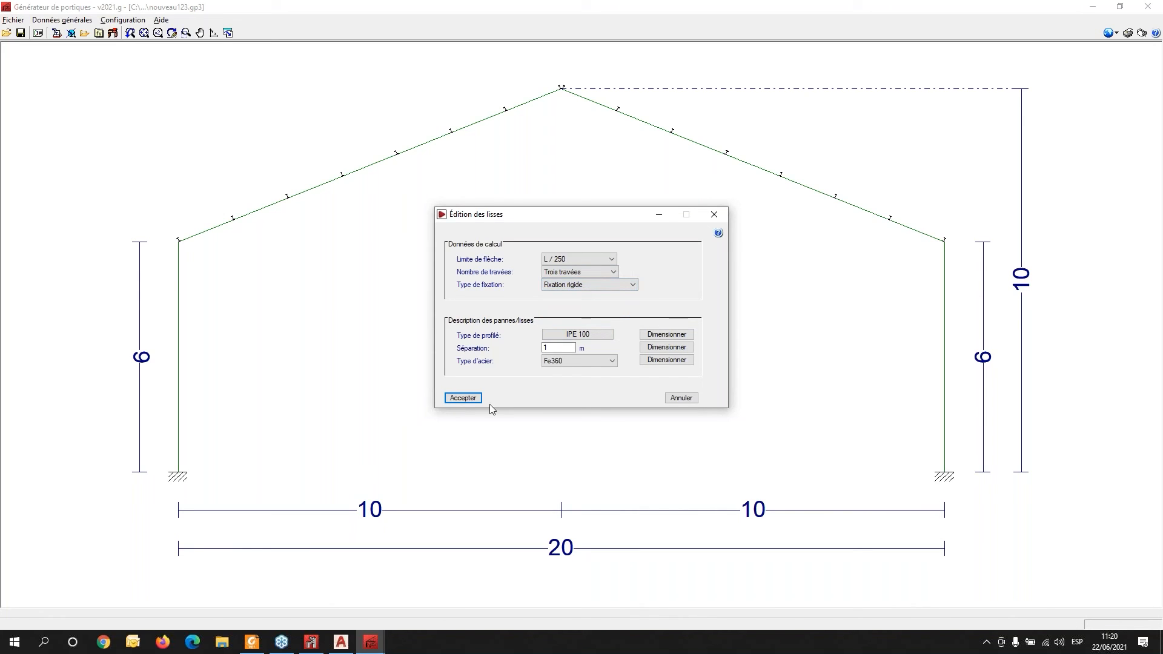
pyautogui.click(567, 348)
pyautogui.click(471, 402)
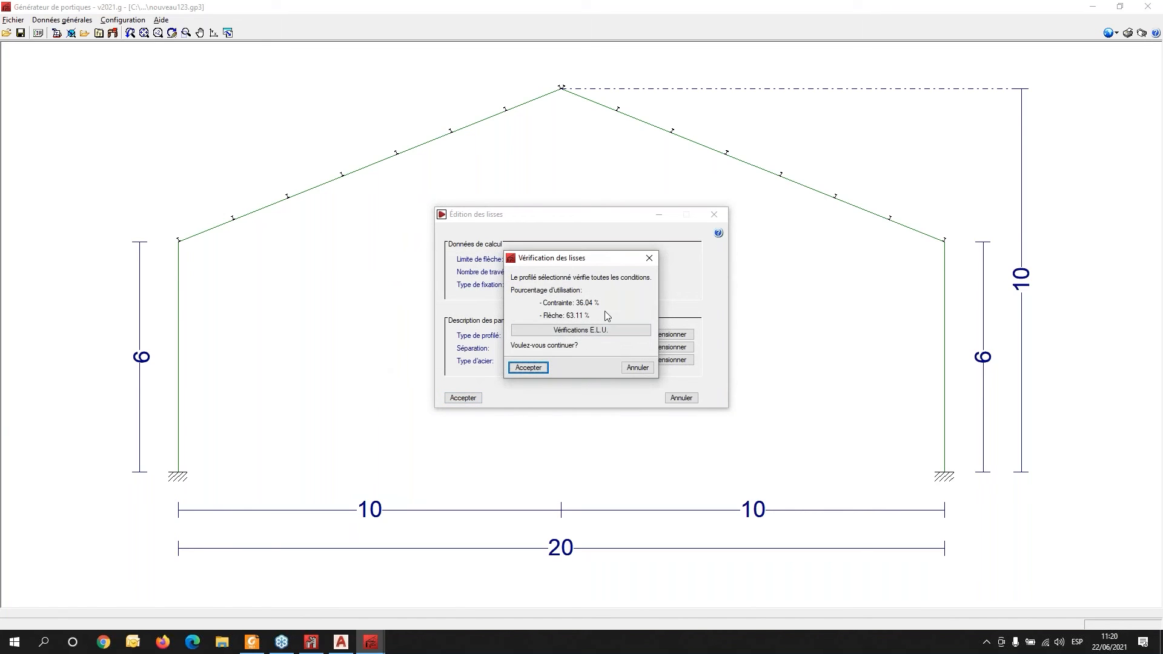
pyautogui.click(528, 368)
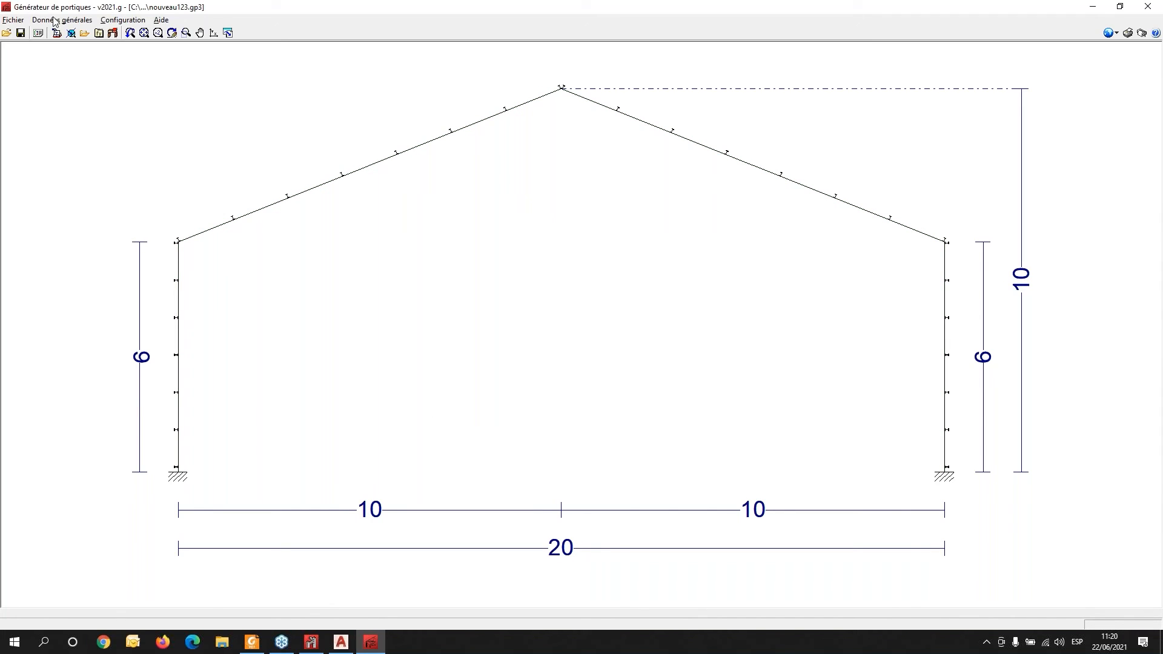
# - Try setting the side-rail separation to 1.3 m, then decline the rail check
pyautogui.click(58, 34)
pyautogui.click(581, 317)
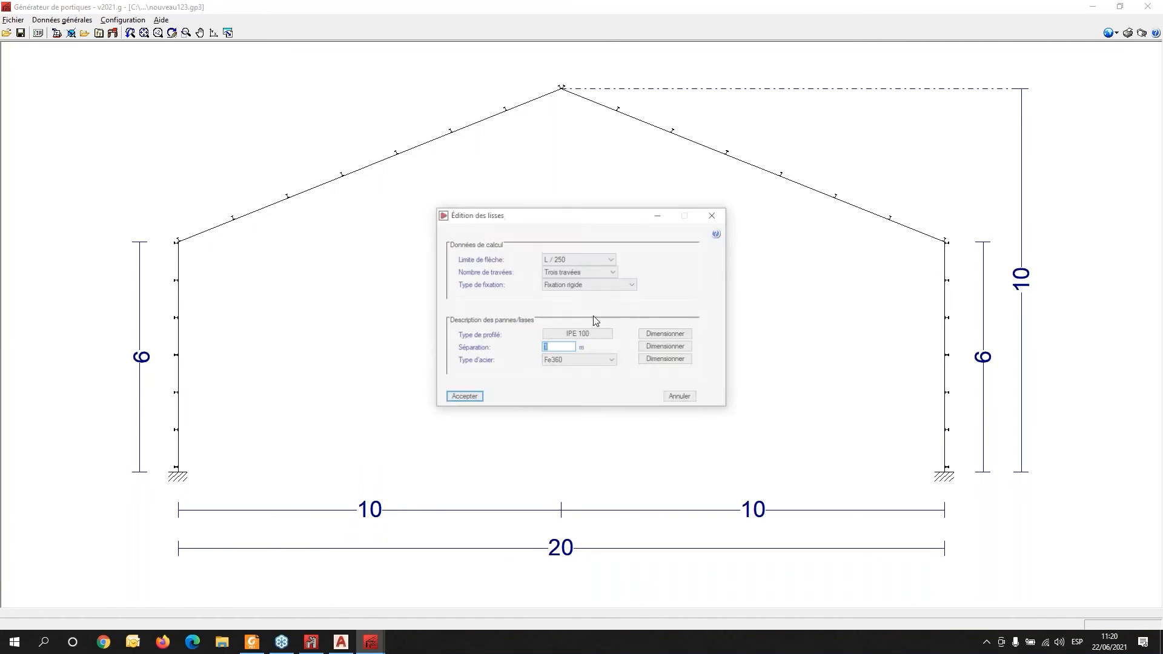
pyautogui.doubleClick(563, 347)
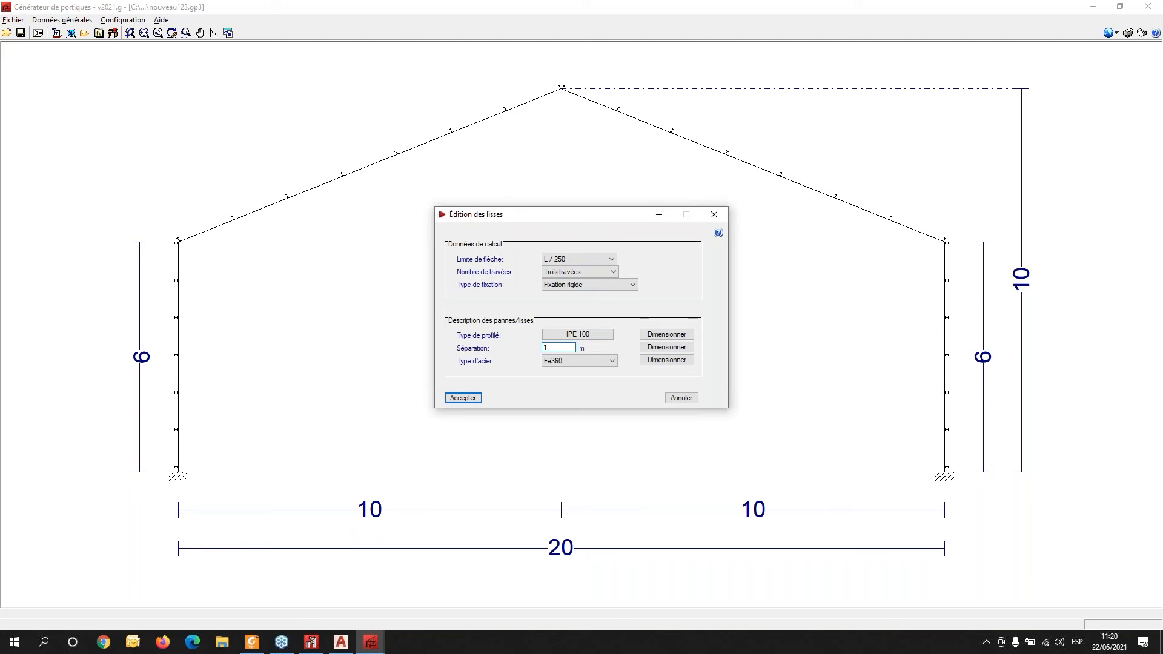
pyautogui.write('1.3')
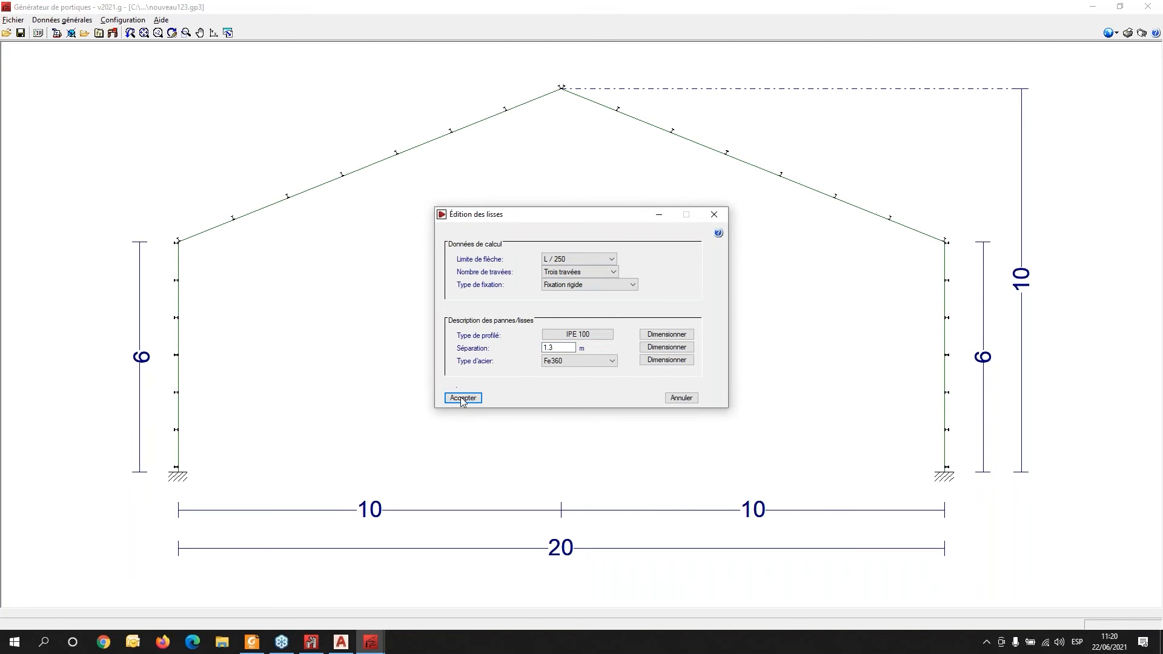
pyautogui.click(463, 398)
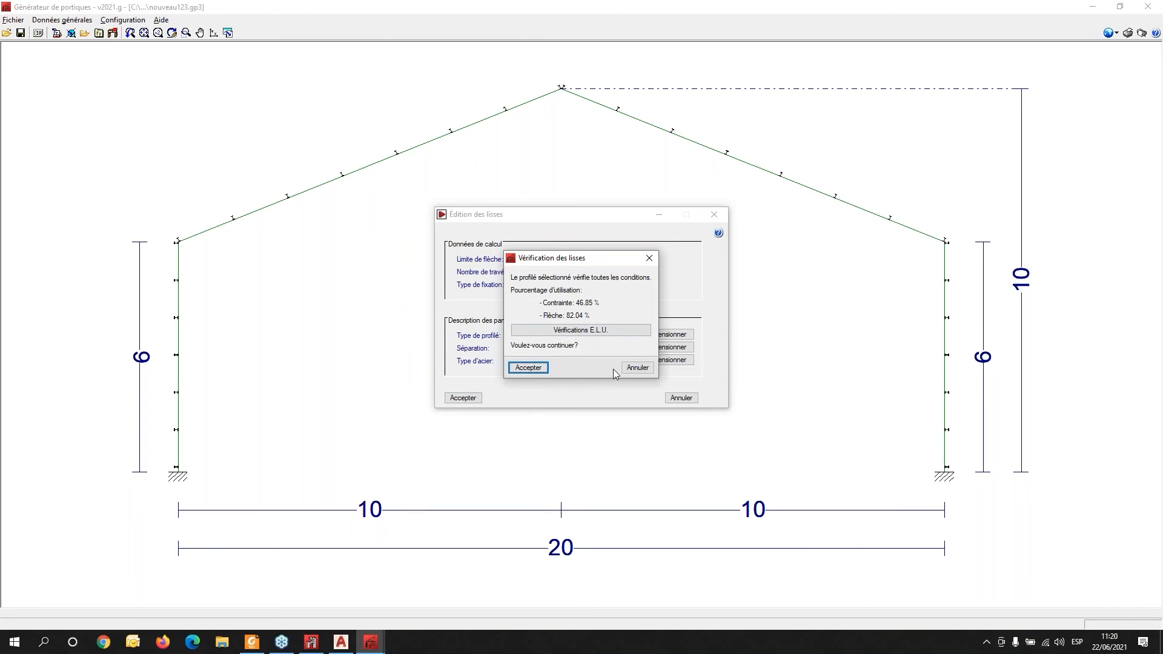
pyautogui.click(637, 368)
# - Set the side-rail separation to 1.5 m and accept the rail data and its check
pyautogui.click(558, 348)
pyautogui.click(553, 349)
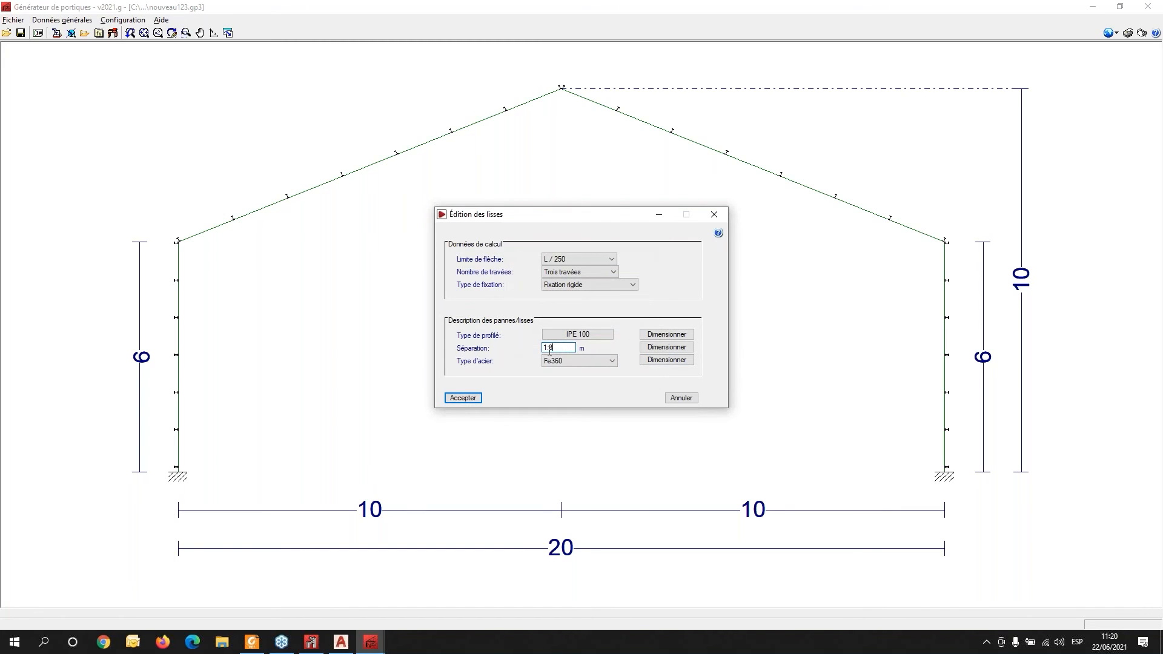
pyautogui.press('BackSpace')
pyautogui.click(461, 398)
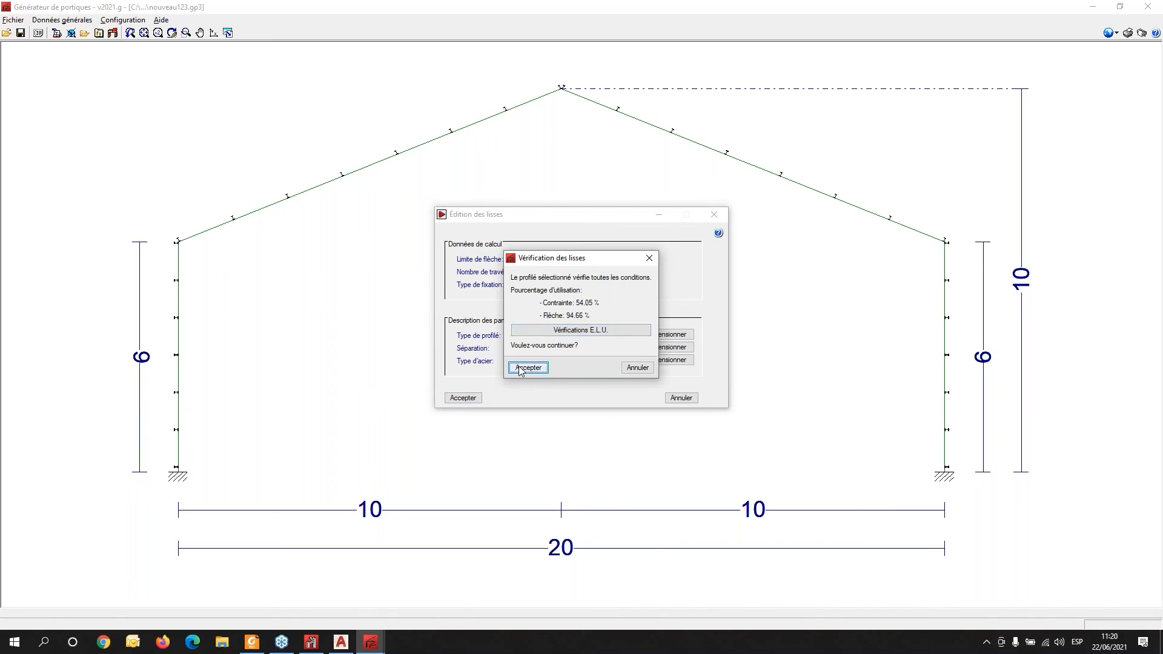
pyautogui.click(527, 367)
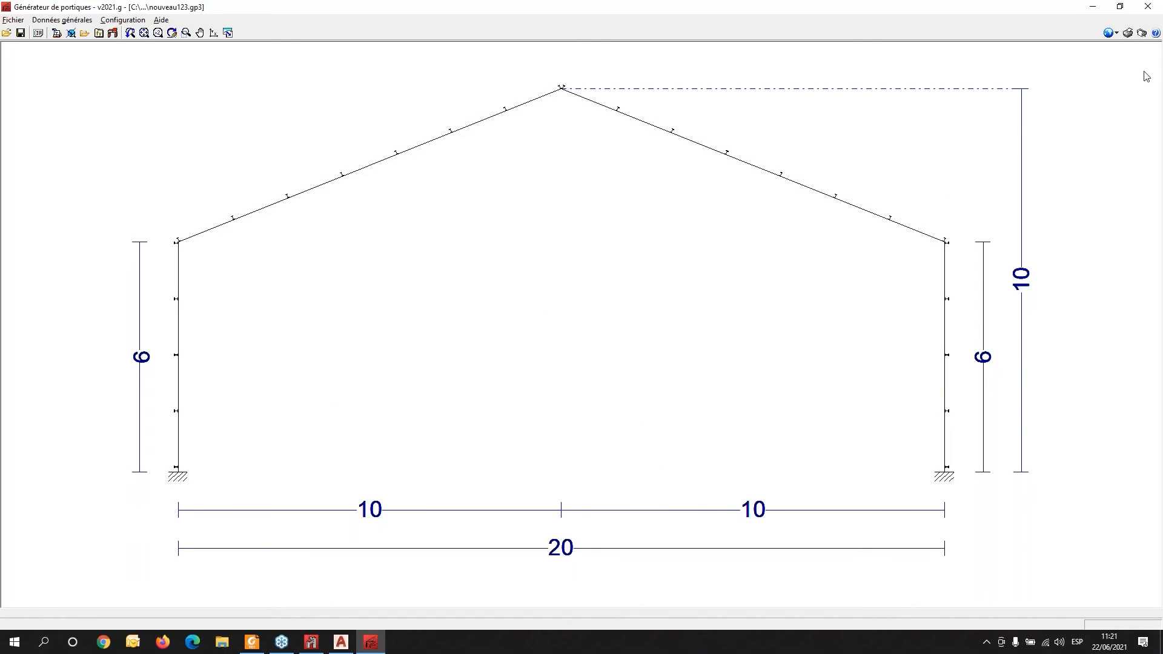
# - Generate the frame listing with job data, purlin/rail checks and bar loads, and maximize it
pyautogui.click(1129, 33)
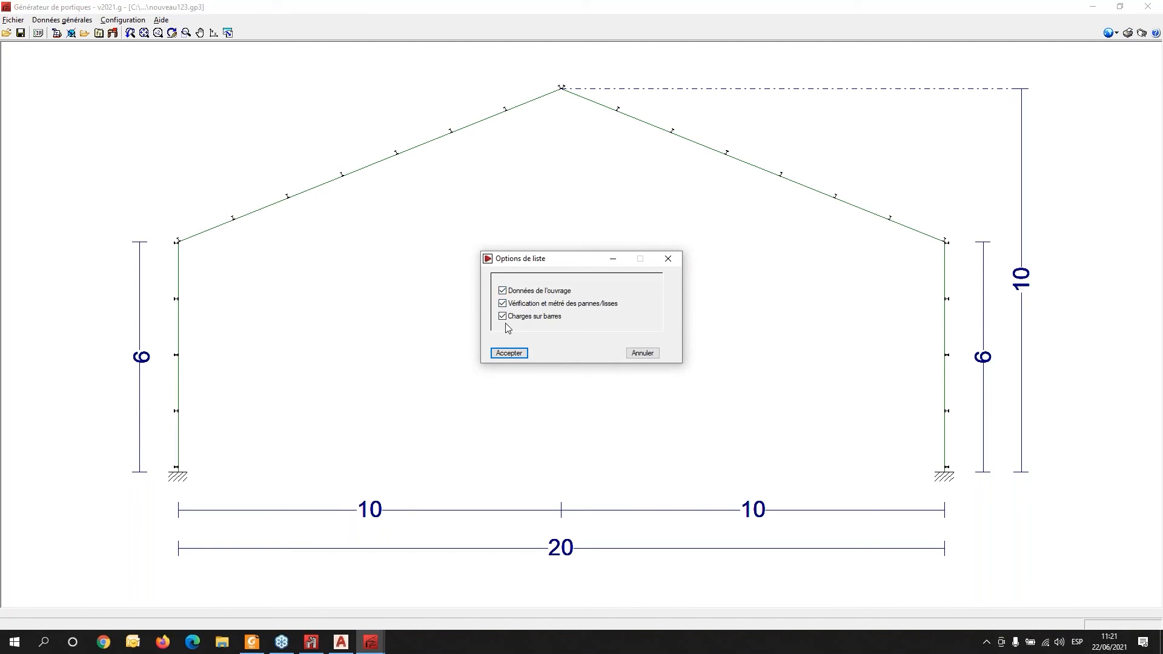
pyautogui.click(513, 353)
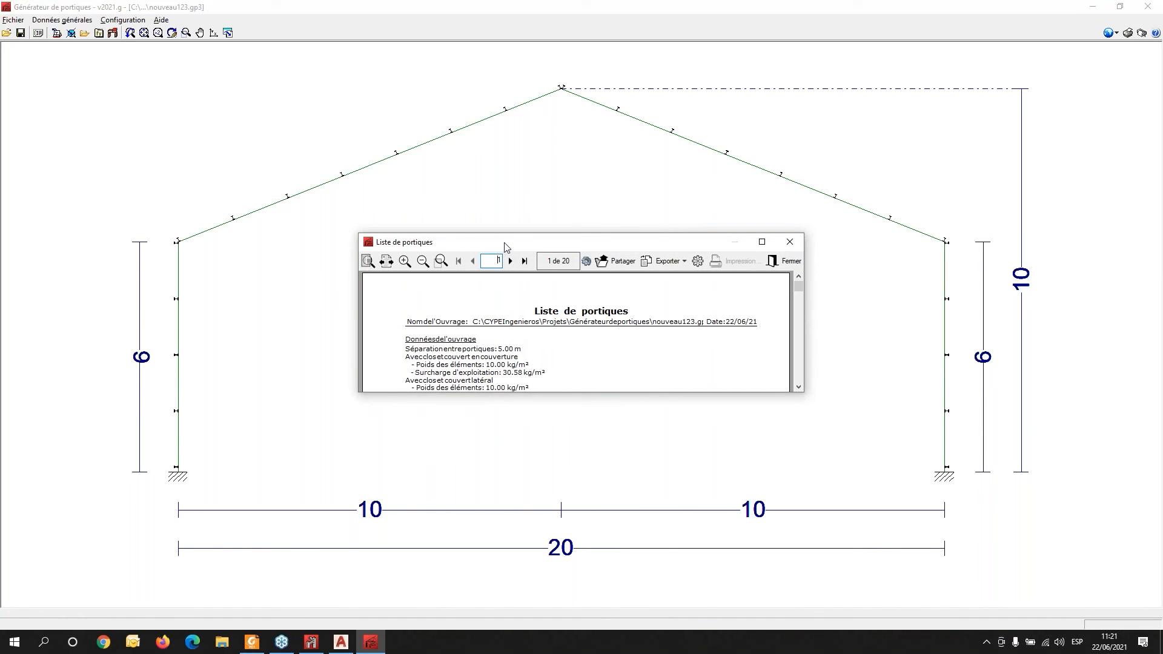
pyautogui.click(761, 242)
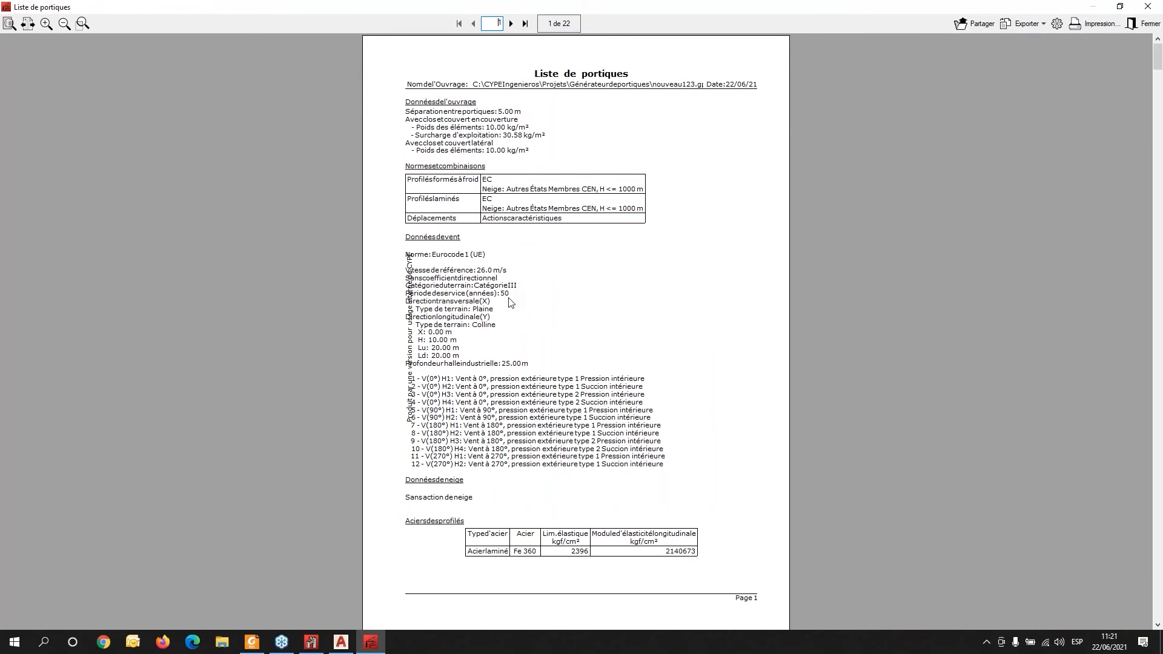
# - Scroll through the frame listing pages to review the job data, bar loads and member checks
pyautogui.scroll(-3, 508, 303)
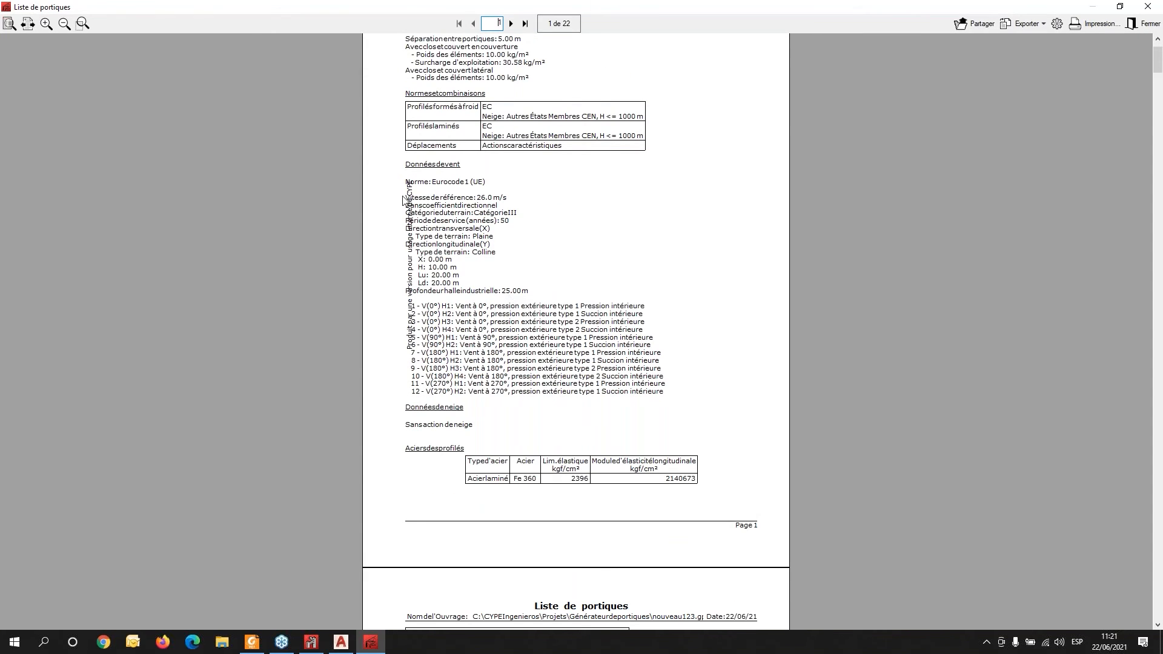
pyautogui.scroll(-3, 572, 382)
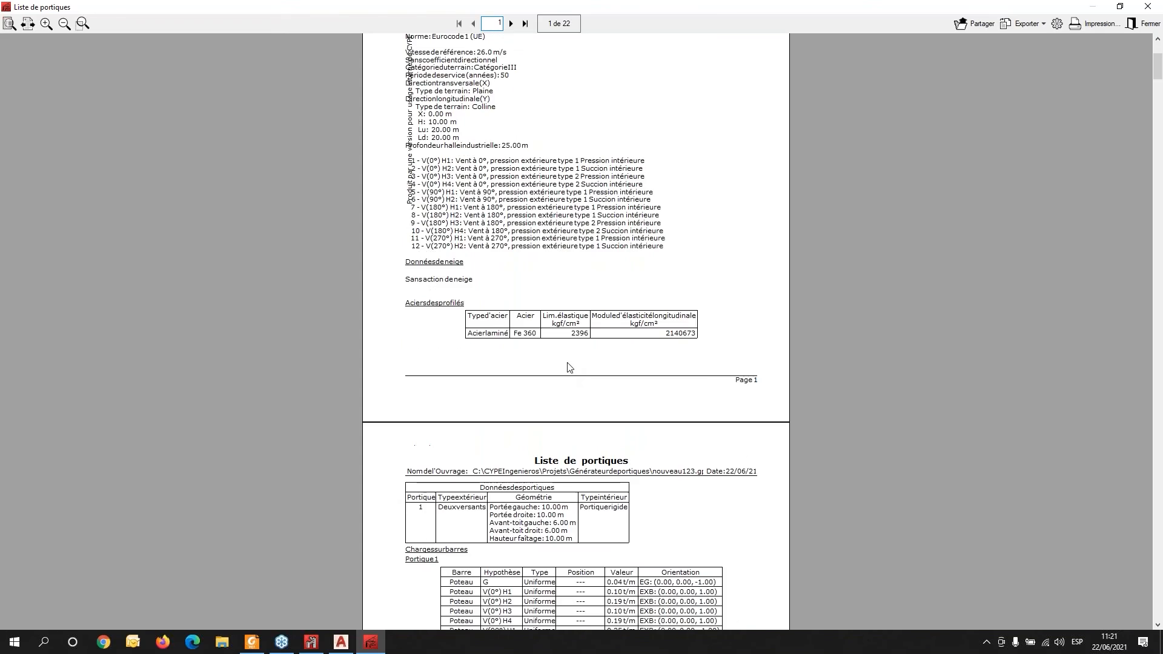
pyautogui.scroll(-3, 564, 358)
pyautogui.scroll(-10, 562, 354)
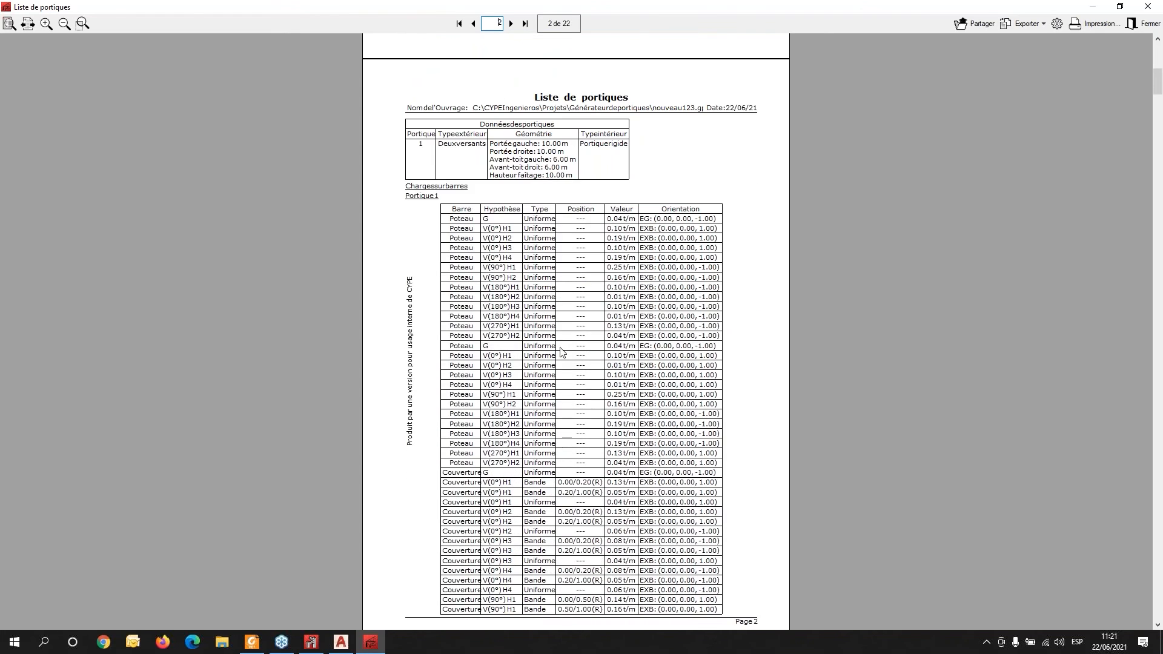
pyautogui.scroll(-5, 562, 347)
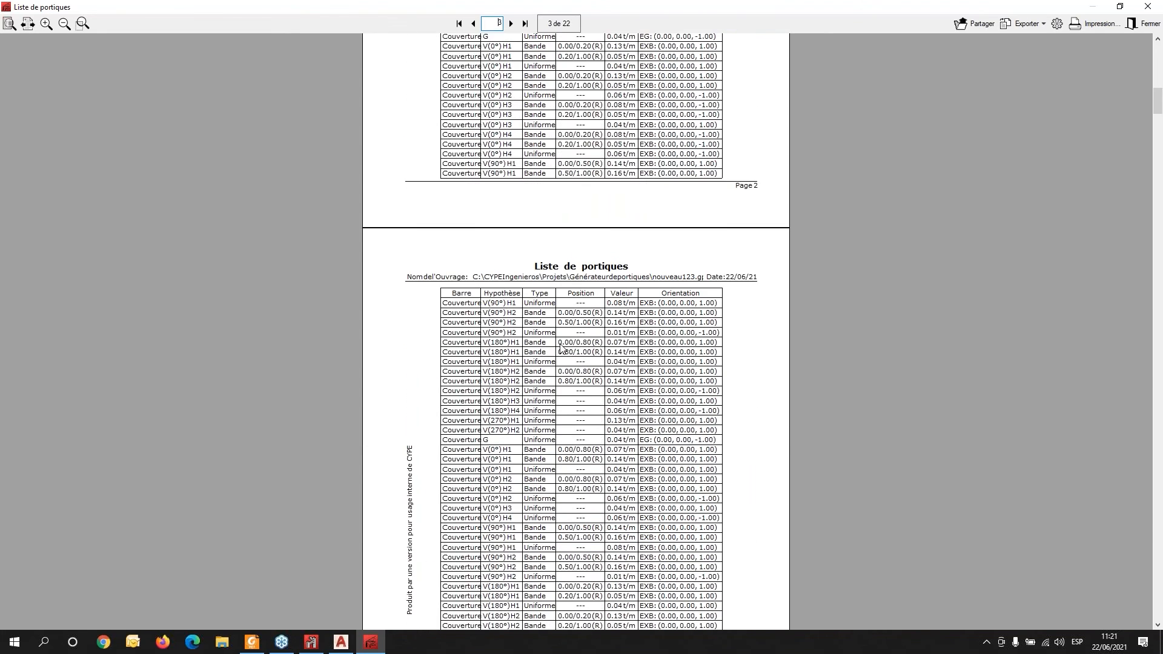
pyautogui.scroll(-5, 561, 345)
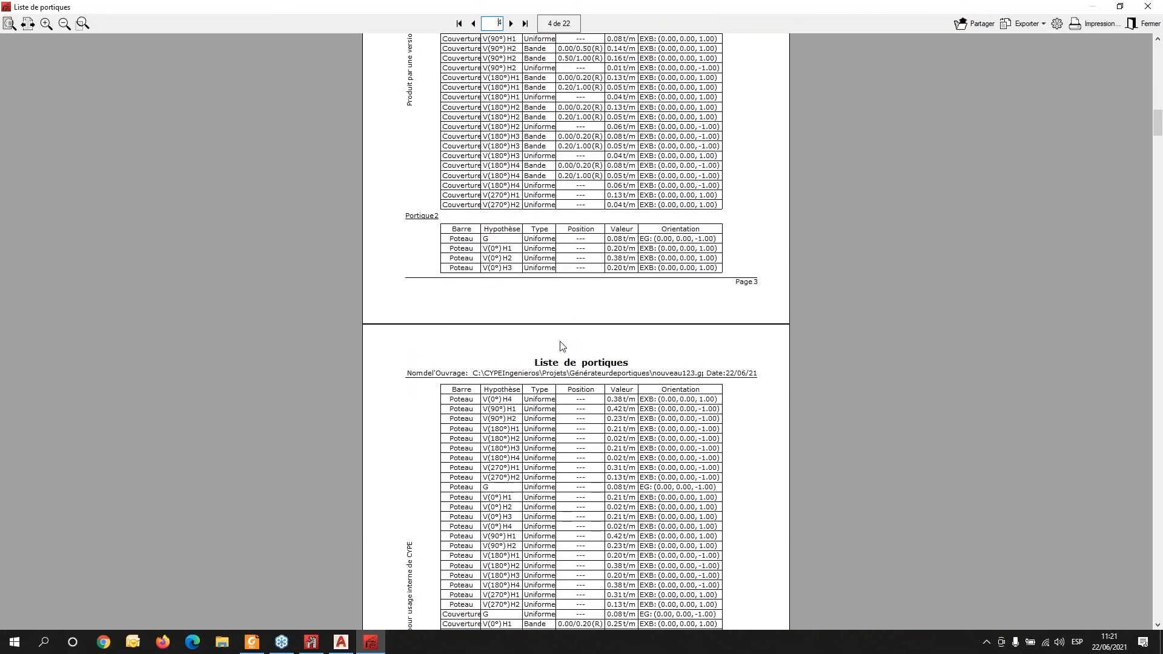
pyautogui.scroll(-10, 562, 347)
pyautogui.scroll(-20, 561, 346)
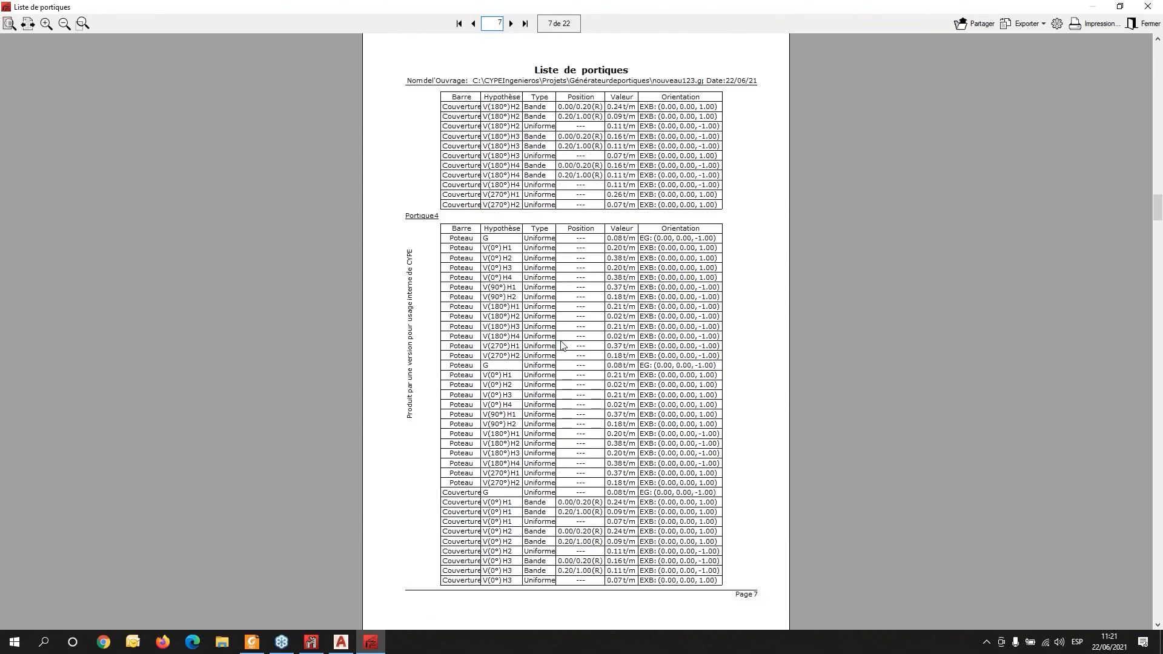
pyautogui.scroll(-1, 562, 345)
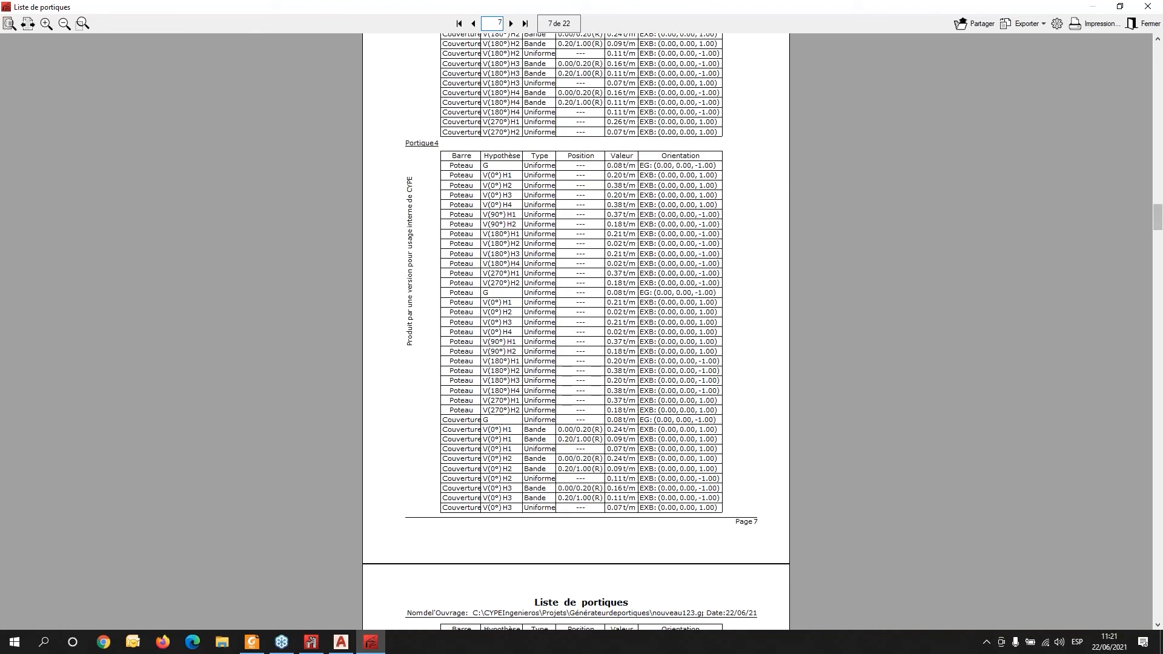
pyautogui.moveTo(1160, 222); pyautogui.dragTo(1158, 424)
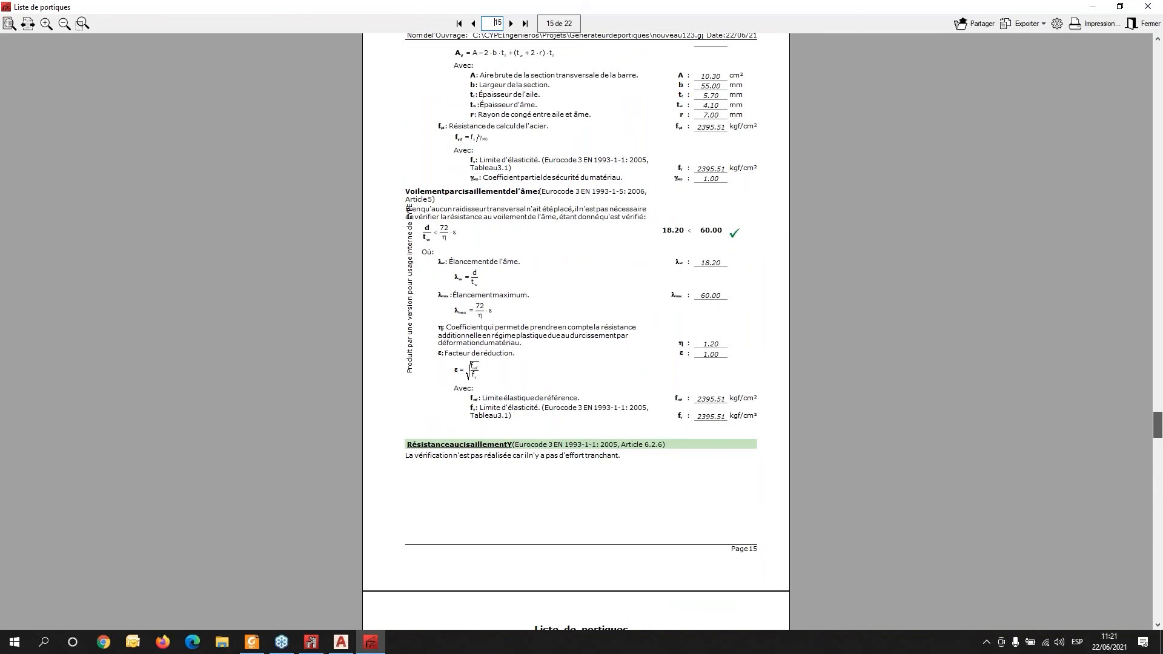
# - Close the frame listing and start the export to CYPE 3D, choosing 3D portal frame generation
pyautogui.moveTo(1158, 424); pyautogui.dragTo(1157, 444)
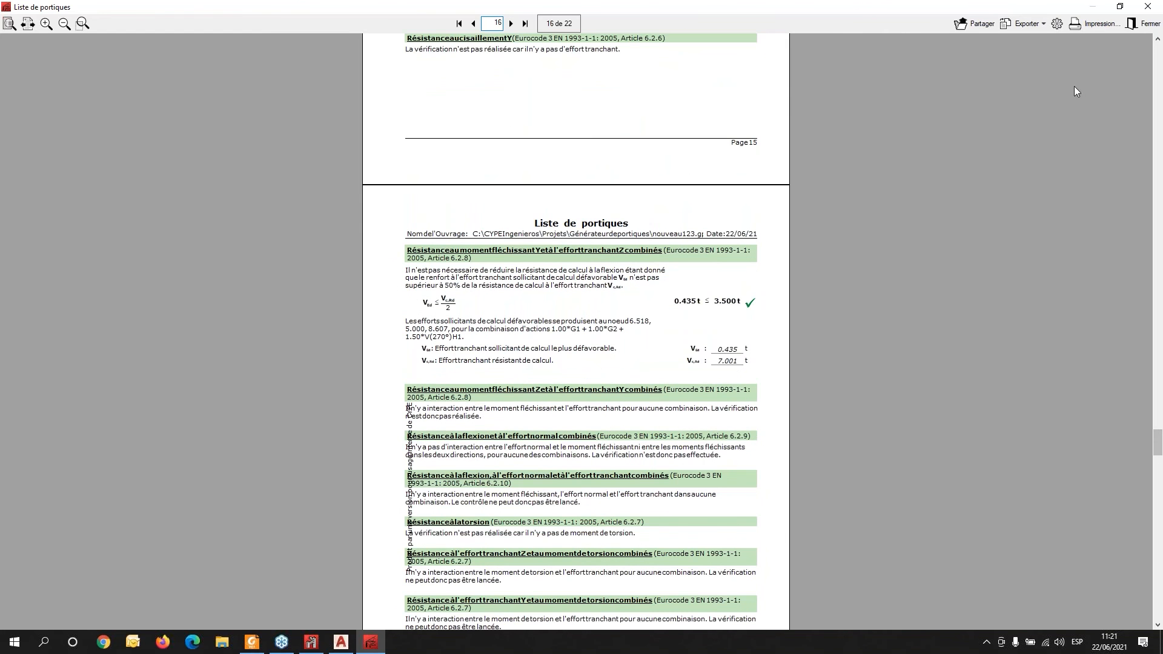
pyautogui.click(1148, 6)
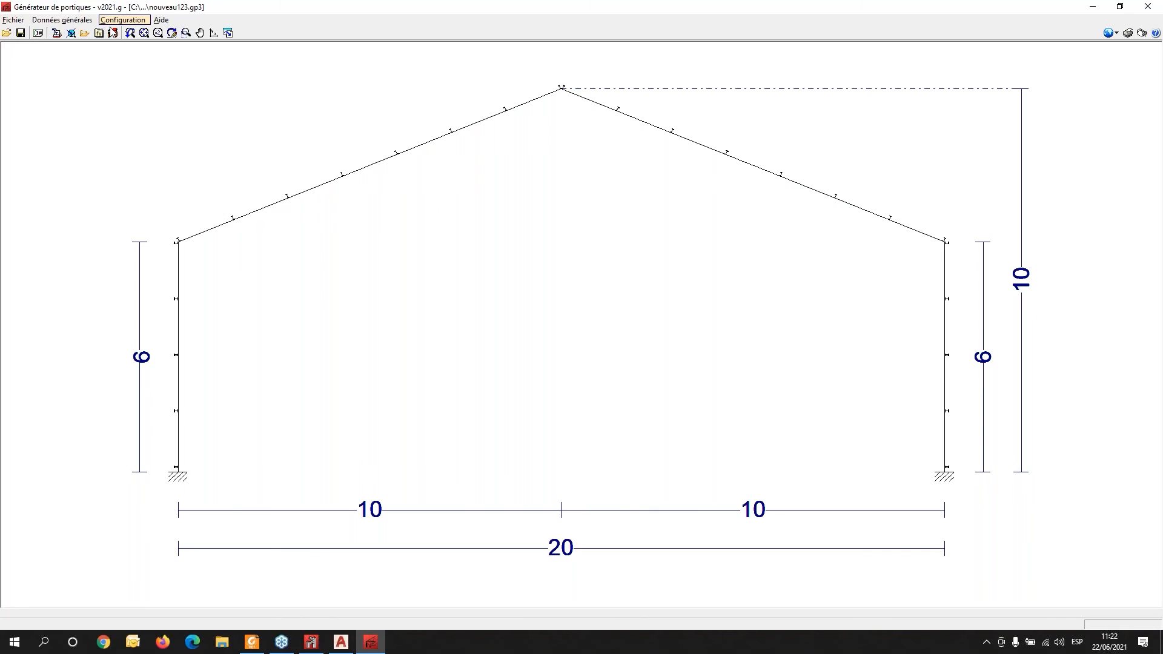
pyautogui.click(113, 34)
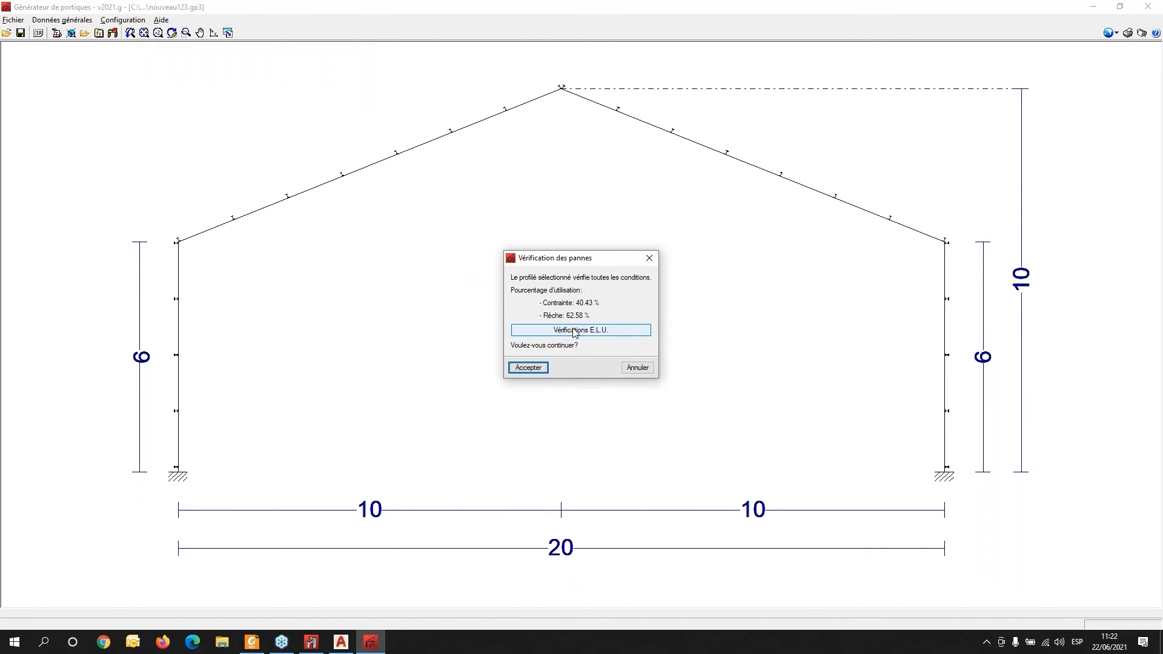
pyautogui.click(532, 369)
pyautogui.click(527, 368)
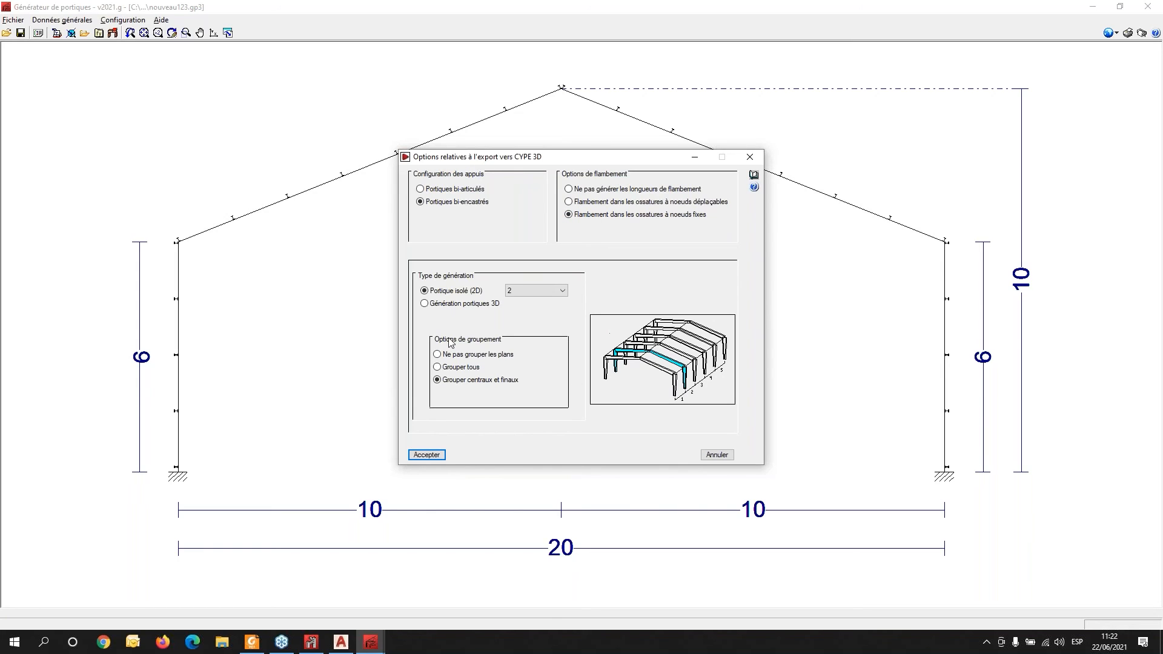
pyautogui.click(425, 304)
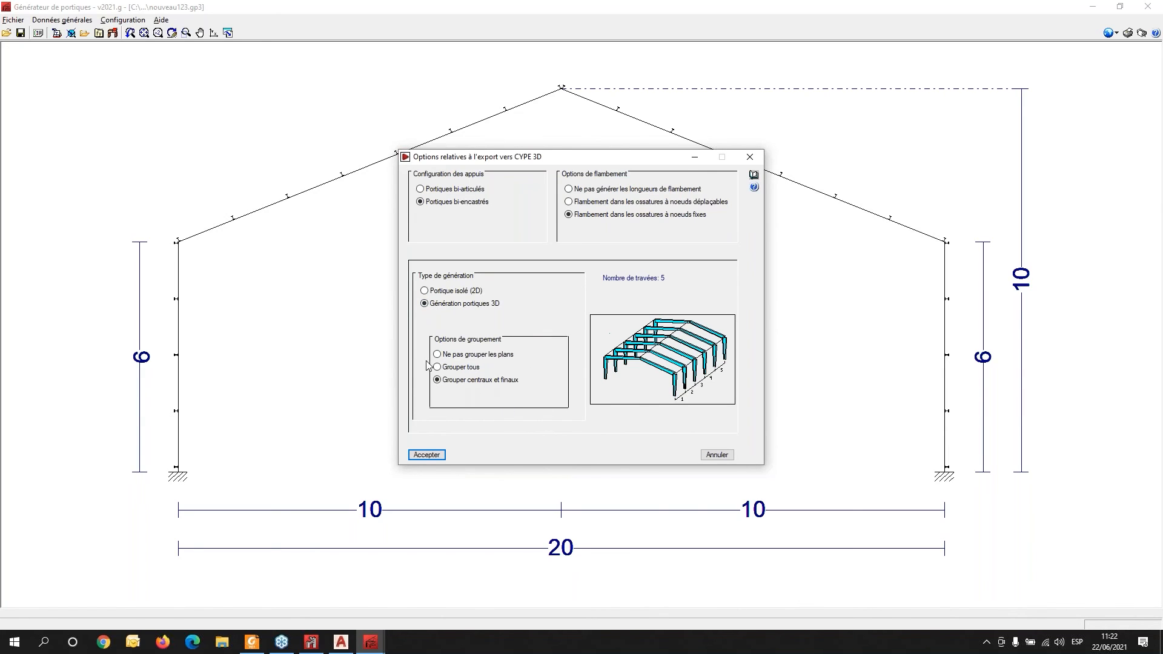
pyautogui.click(427, 454)
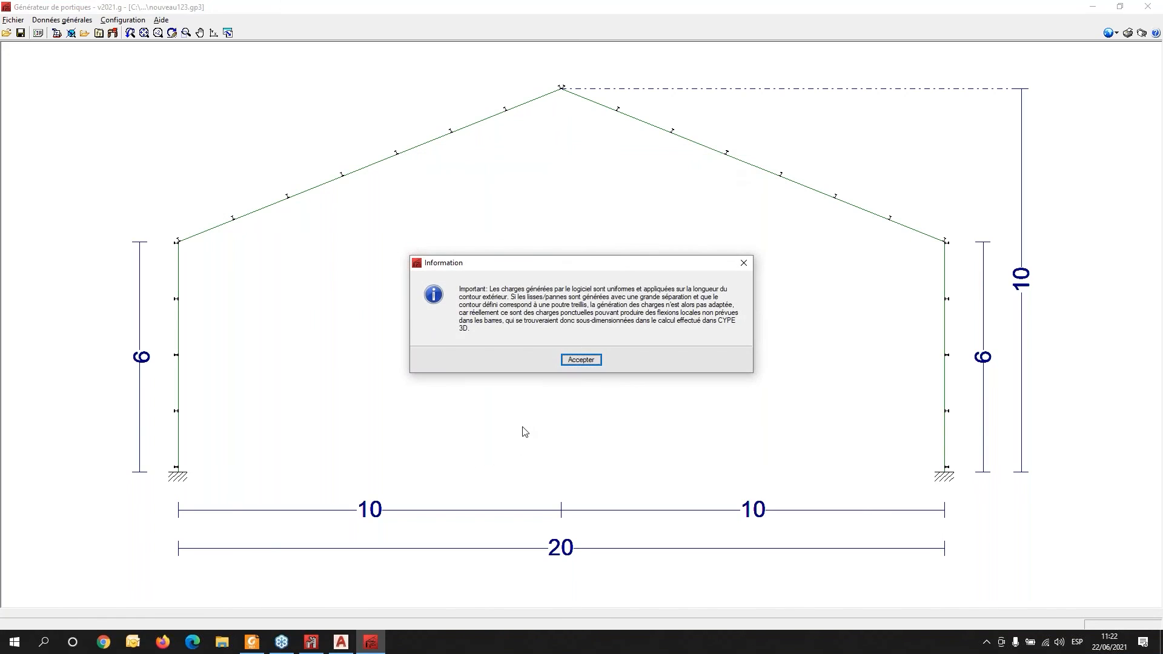
# - Confirm the export and create the new CYPE 3D job nouveau123
pyautogui.click(583, 360)
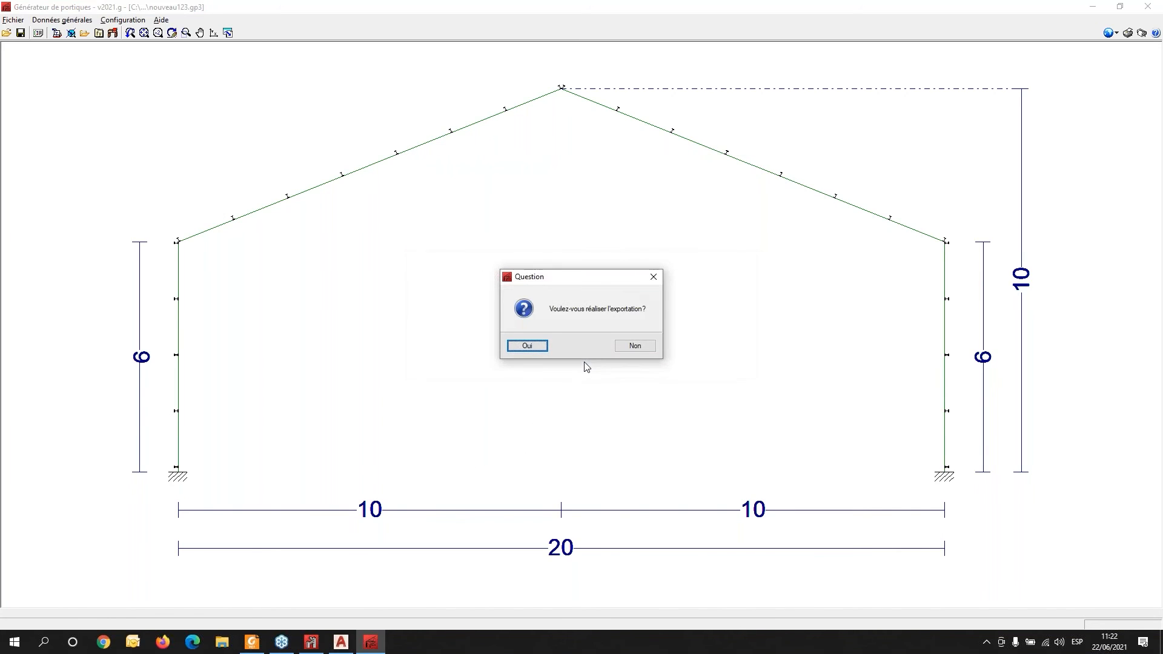
pyautogui.click(527, 346)
pyautogui.click(503, 345)
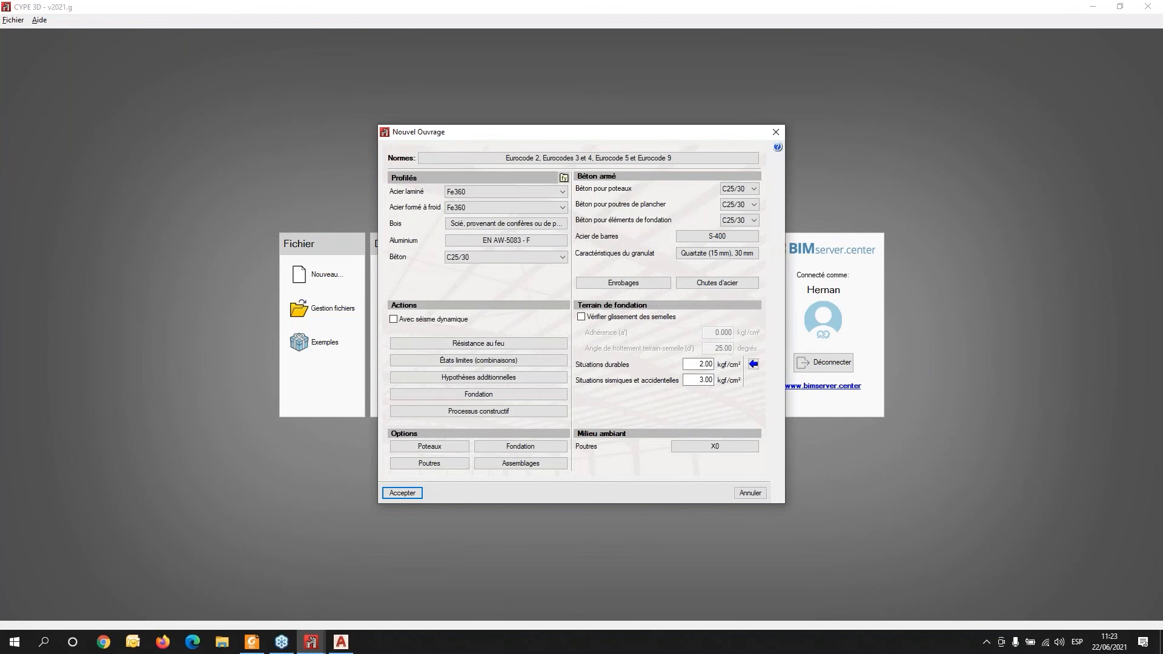
pyautogui.click(492, 360)
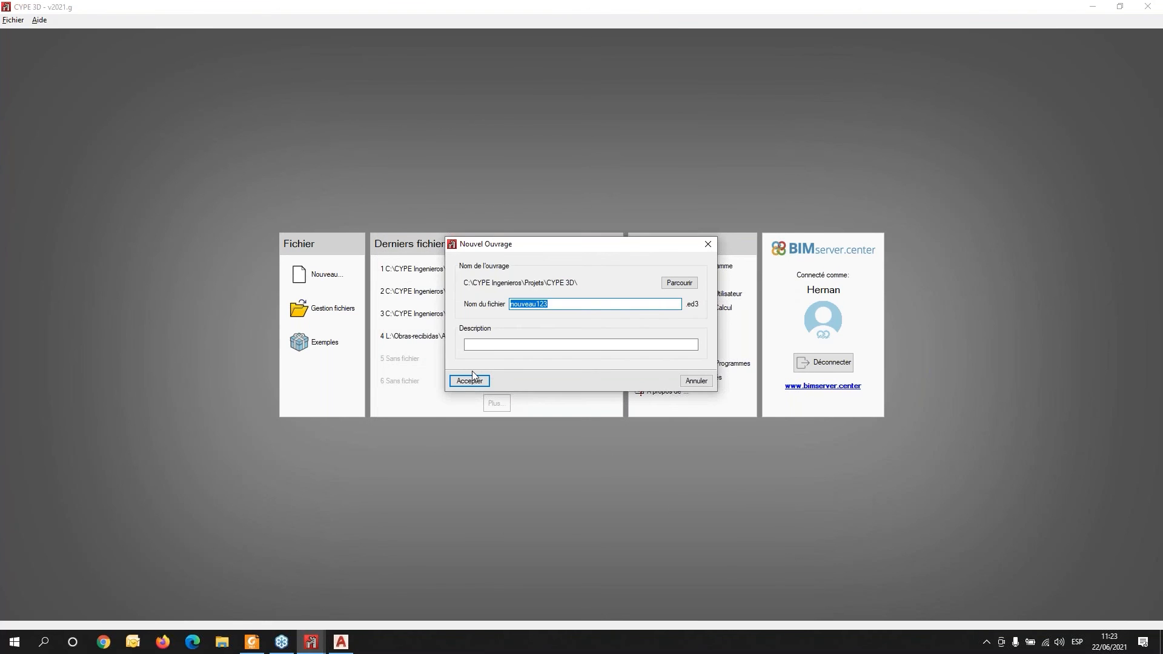
pyautogui.click(469, 381)
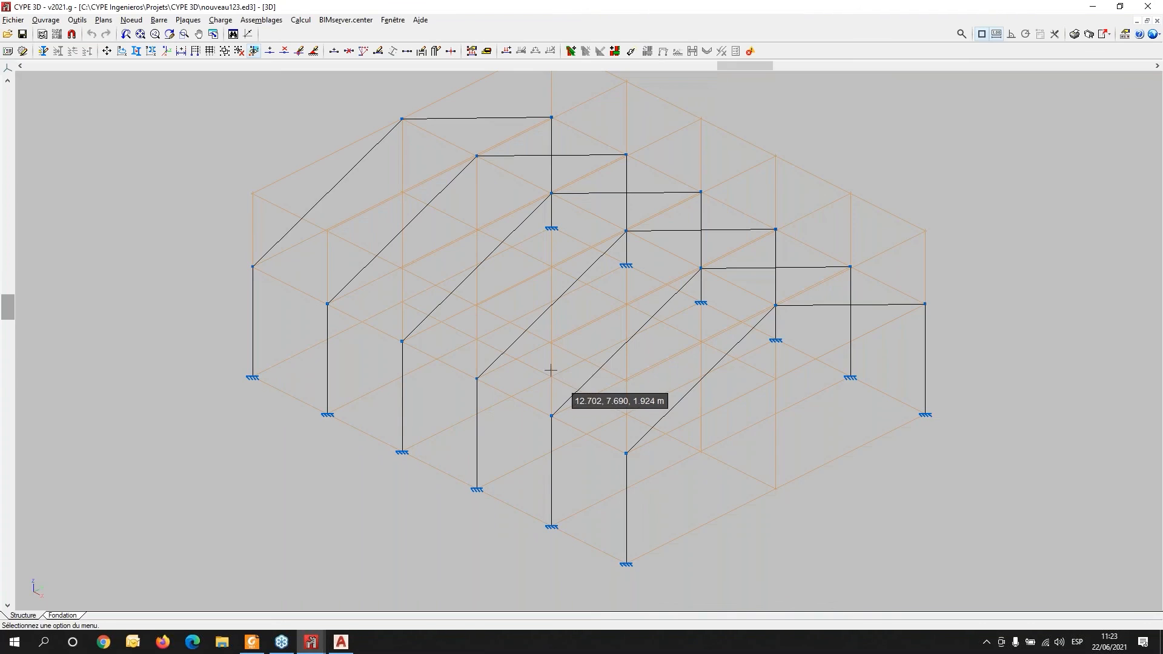
# - Display all load hypotheses together on the 3D model
pyautogui.keyDown('shift'); pyautogui.moveTo(789, 397); pyautogui.dragTo(624, 340, button='middle'); pyautogui.keyUp('shift')
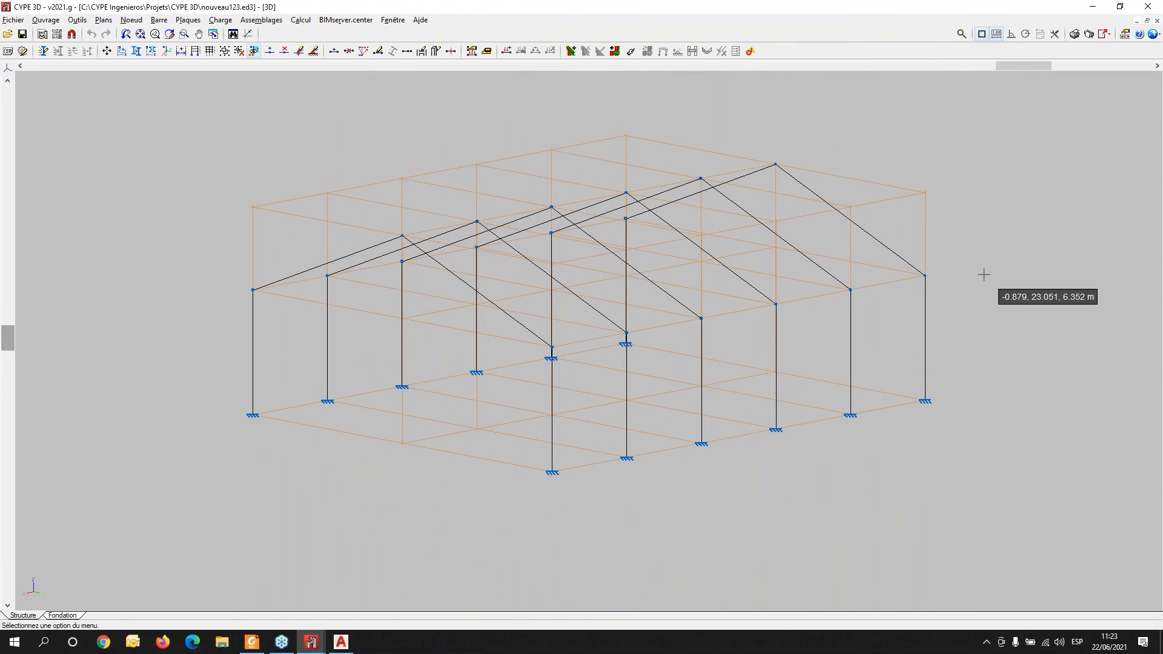
pyautogui.click(224, 20)
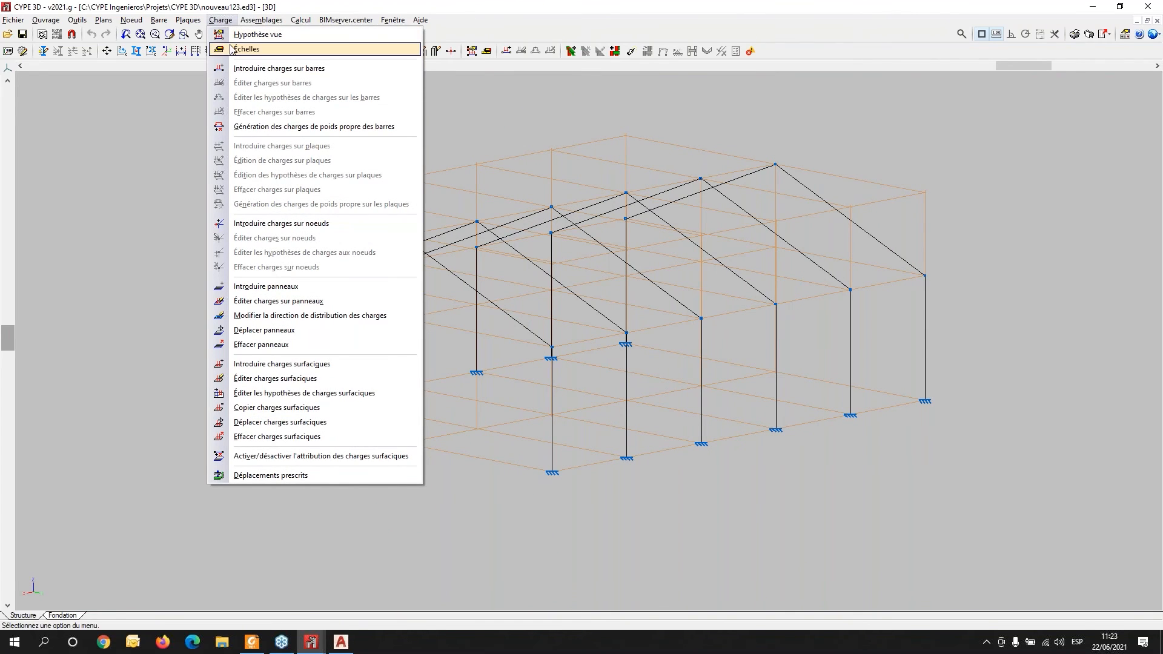
pyautogui.click(234, 35)
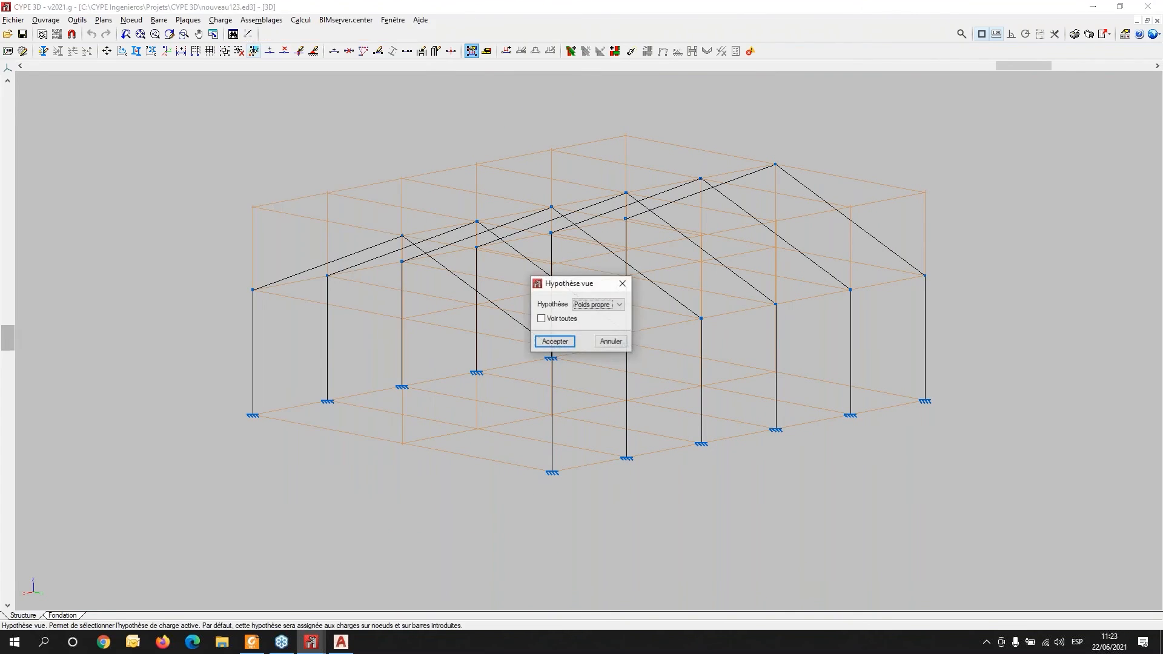
pyautogui.click(552, 325)
pyautogui.click(555, 341)
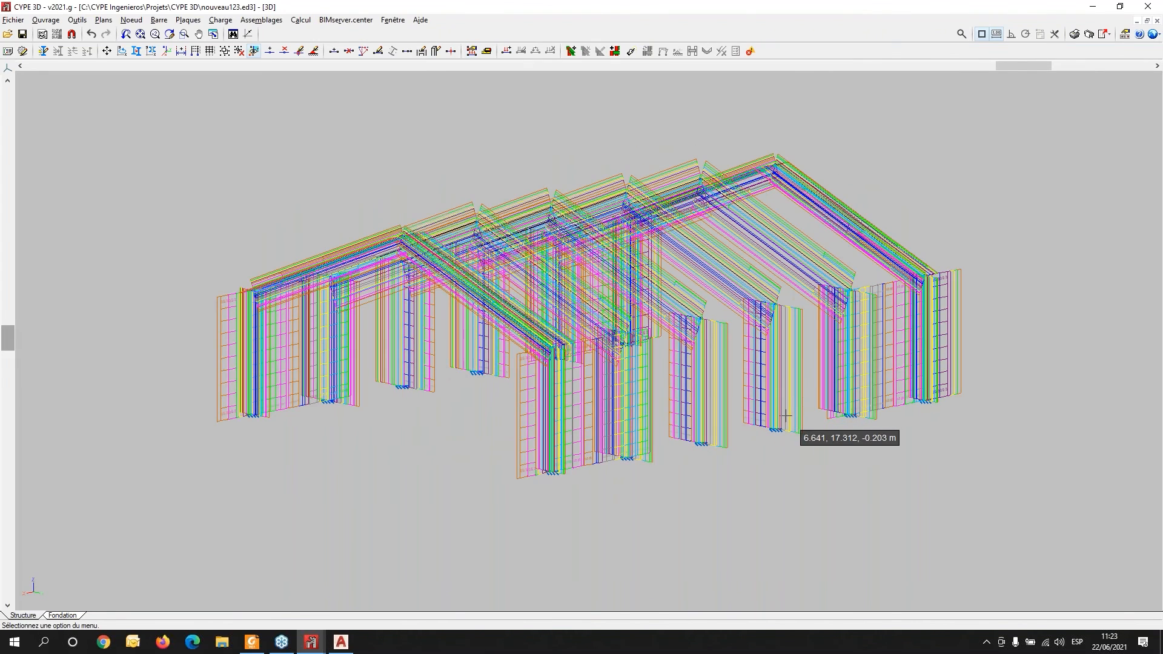
# - Switch the displayed load hypothesis to V(0°) H2 only
pyautogui.click(220, 20)
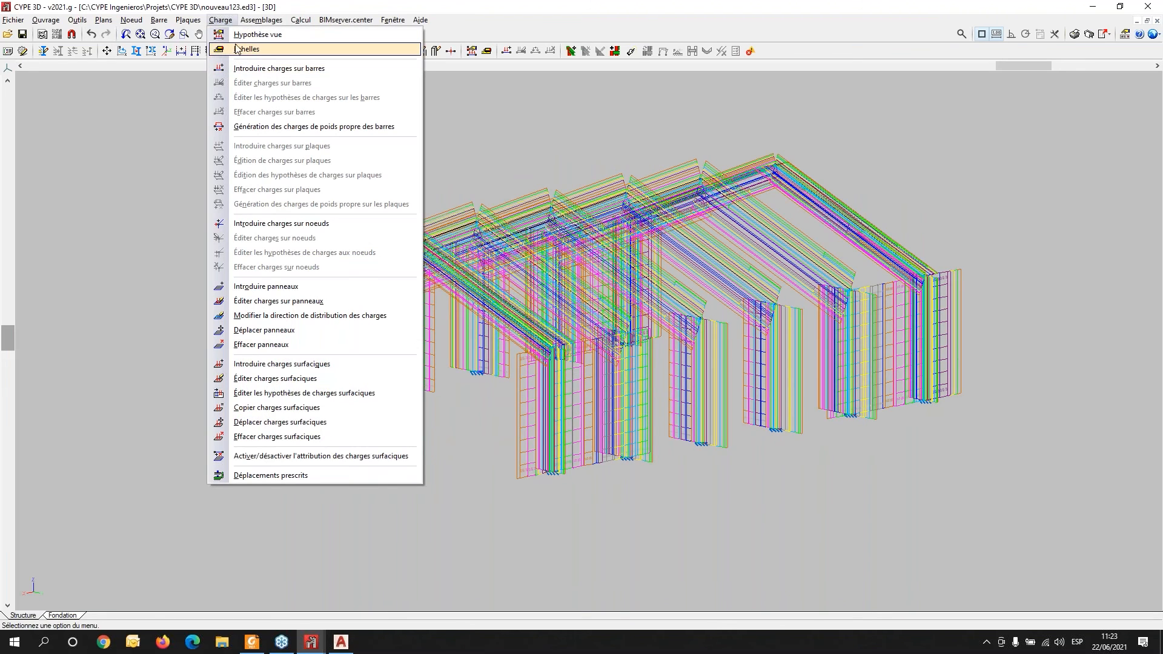
pyautogui.click(242, 35)
pyautogui.click(541, 319)
pyautogui.click(597, 304)
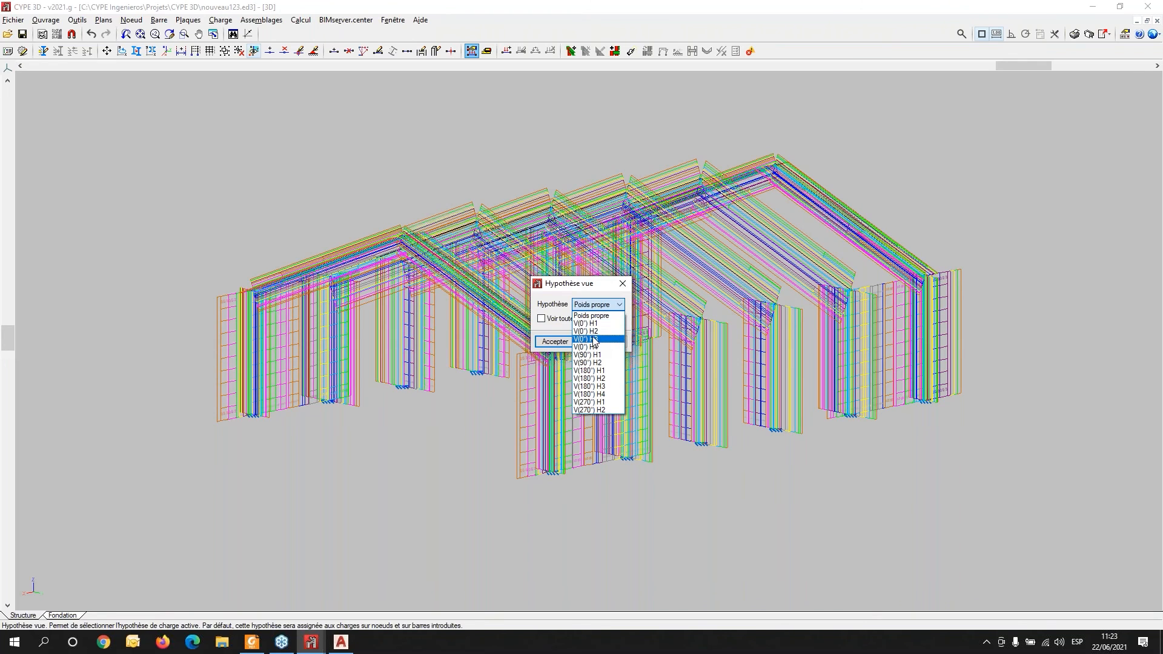
pyautogui.click(591, 323)
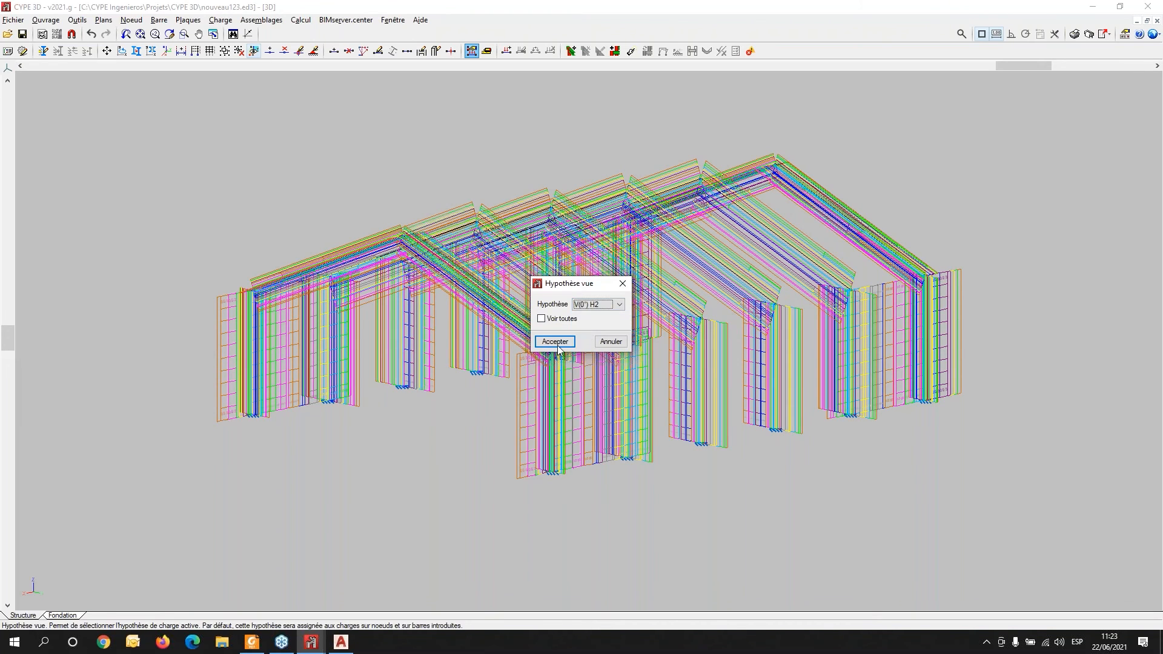
pyautogui.click(555, 341)
pyautogui.click(561, 342)
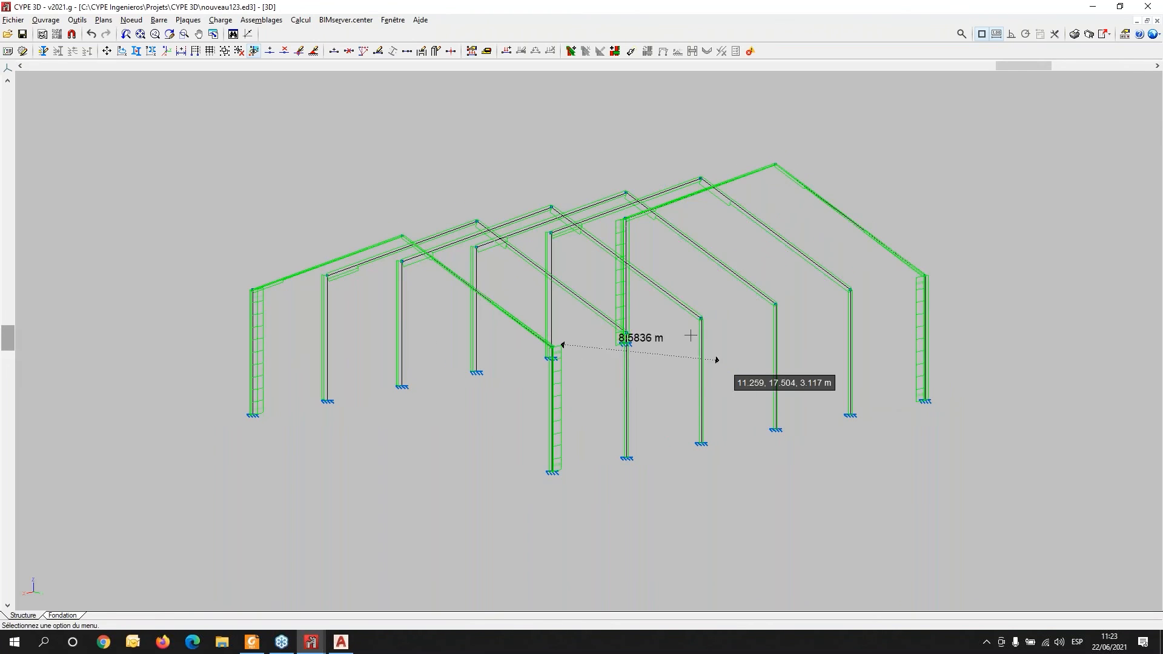
# - Set the drawing scale of hypothesis V(0°) H1 to 5
pyautogui.scroll(4, 680, 311)
pyautogui.scroll(-1, 500, 407)
pyautogui.moveTo(772, 466); pyautogui.dragTo(635, 424, button='middle')
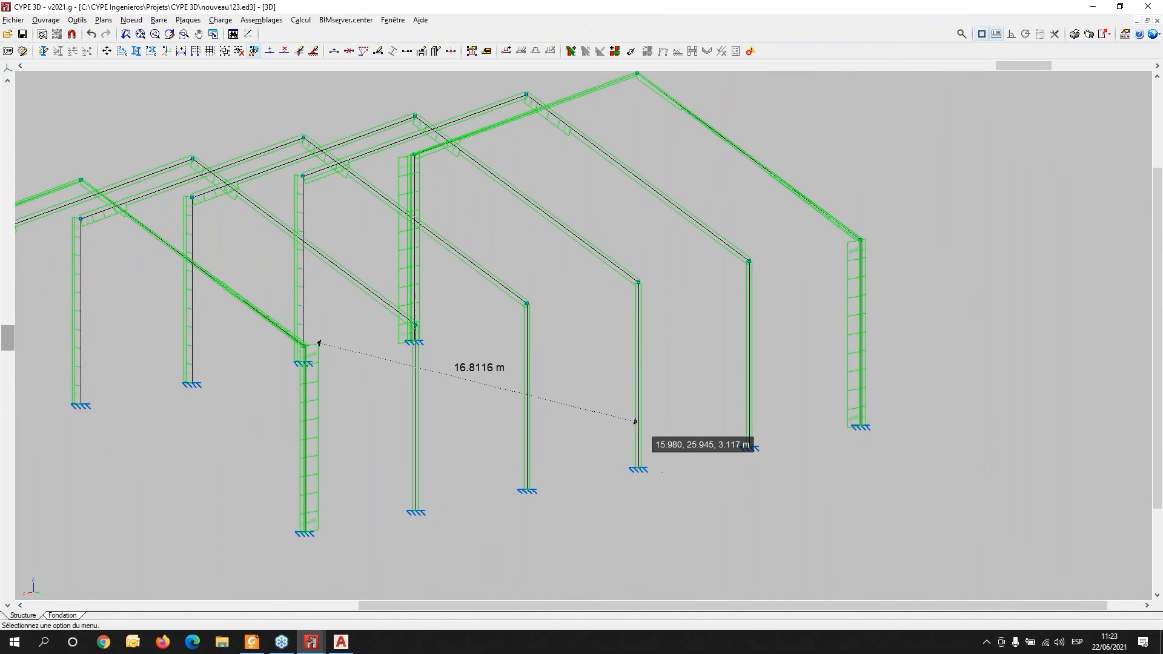
pyautogui.click(202, 22)
pyautogui.moveTo(221, 20)
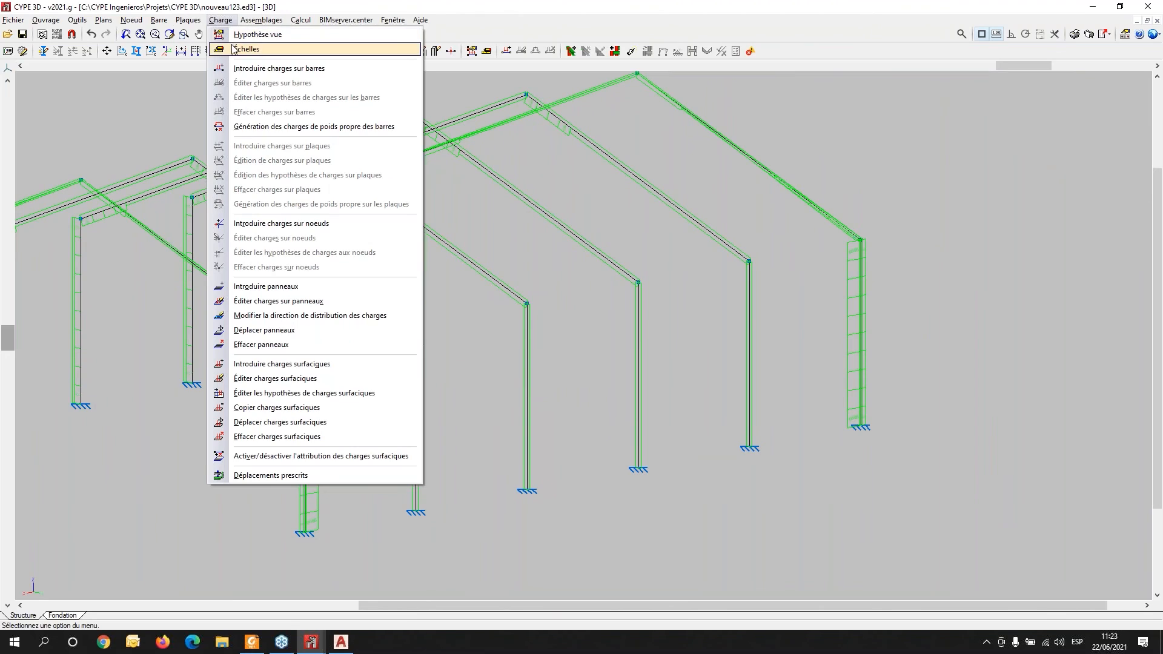
pyautogui.click(233, 49)
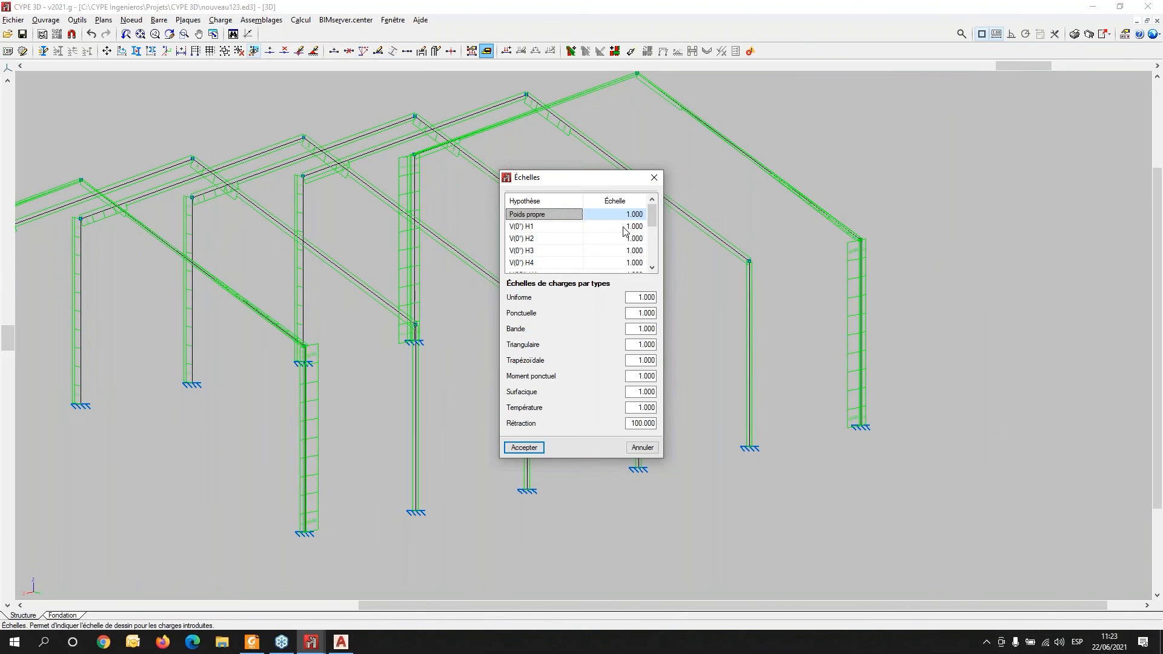
pyautogui.click(620, 227)
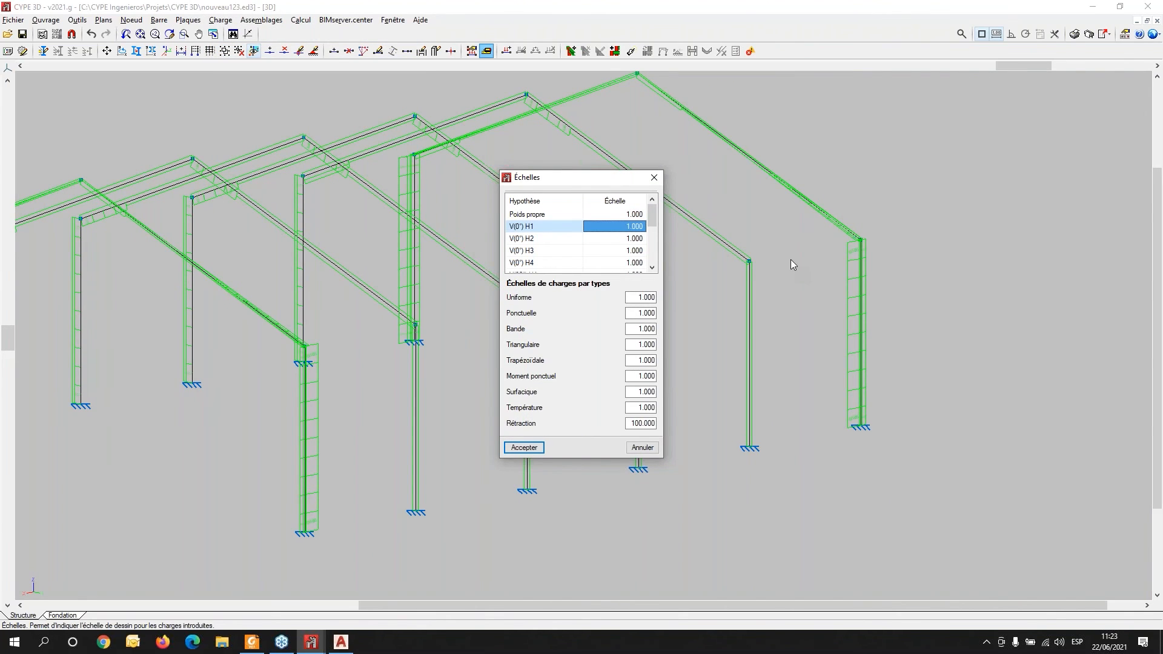
pyautogui.write('5')
pyautogui.press('Return')
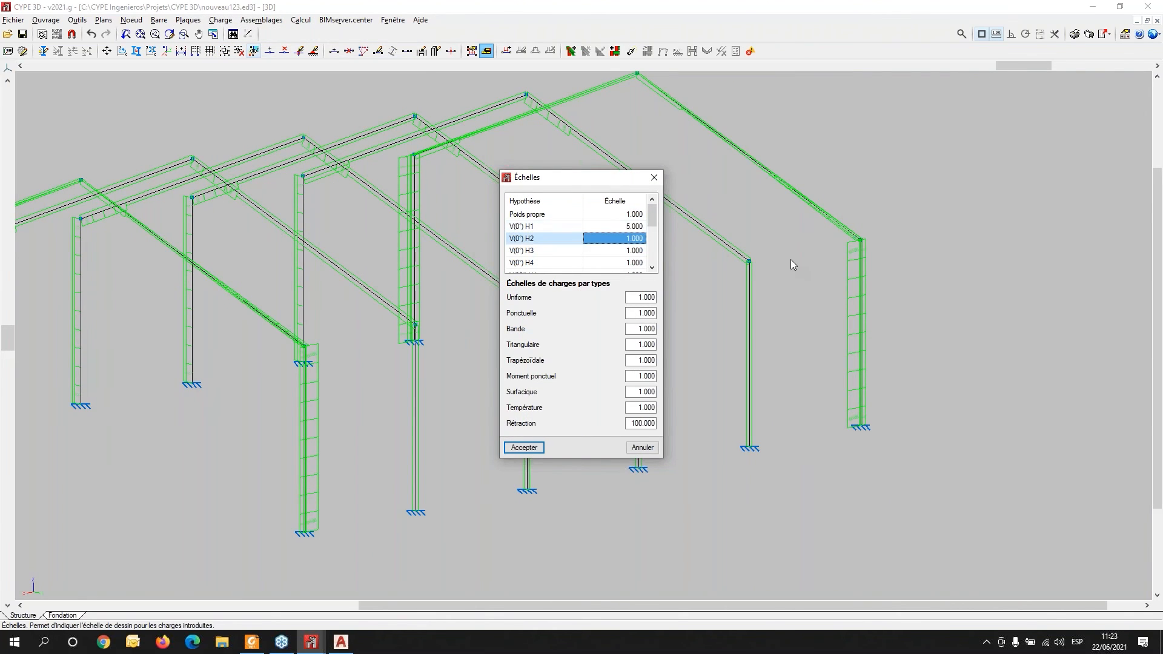
pyautogui.click(511, 448)
# - Try to switch the displayed load hypothesis to V(0°) H1
pyautogui.scroll(-2, 333, 185)
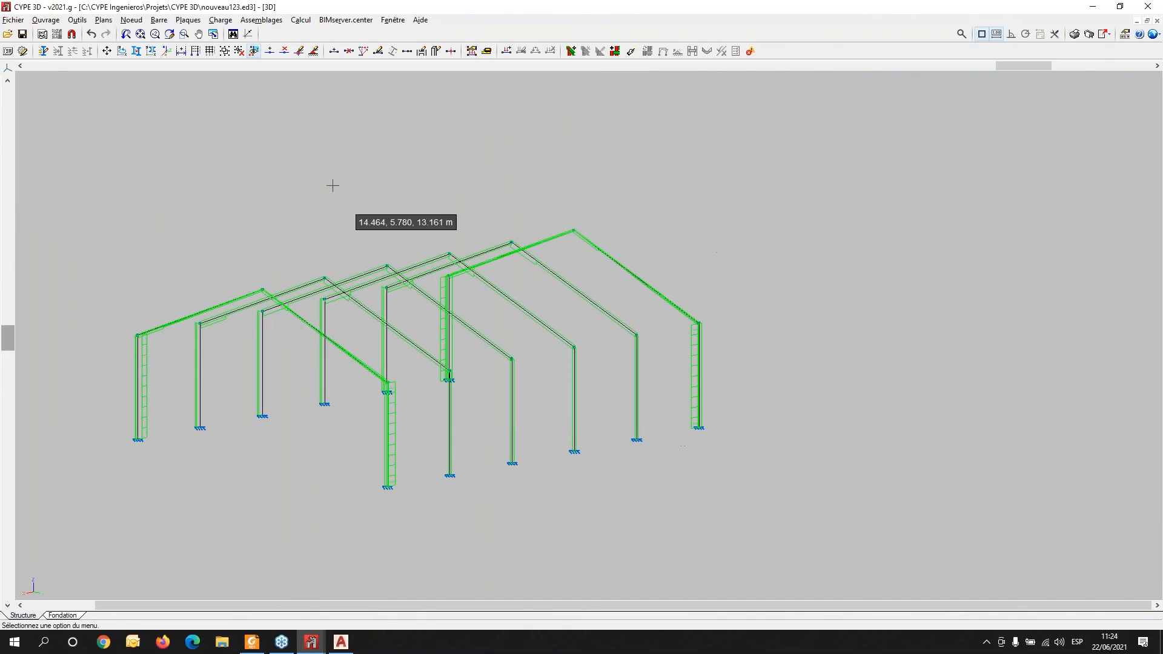
pyautogui.click(220, 20)
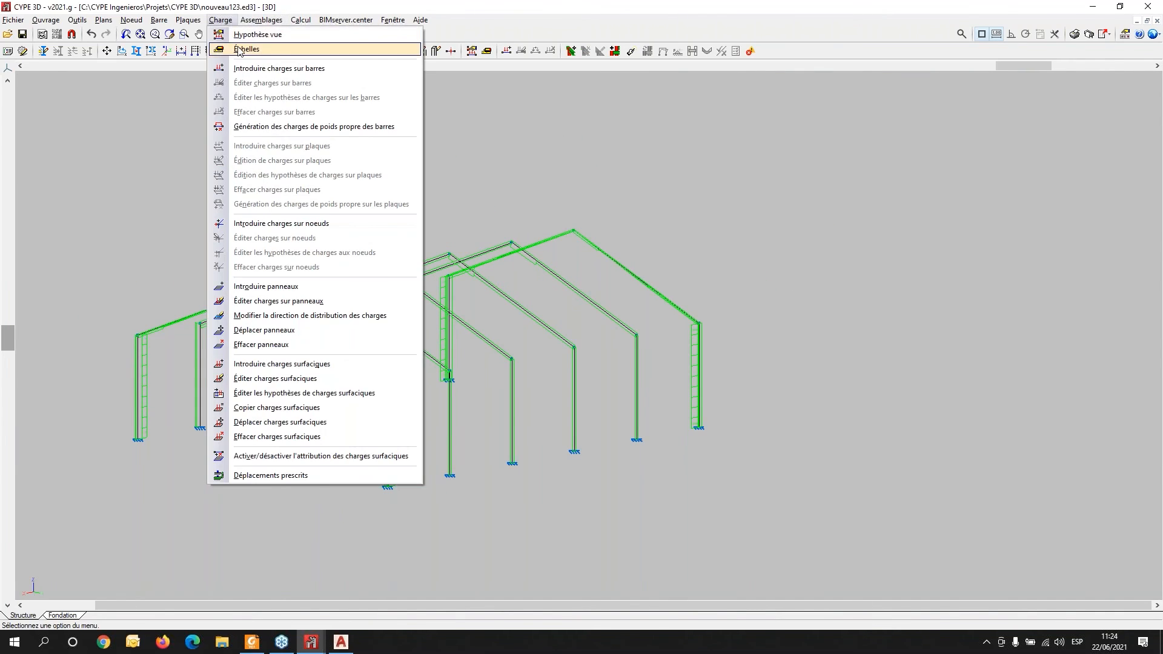
pyautogui.click(255, 34)
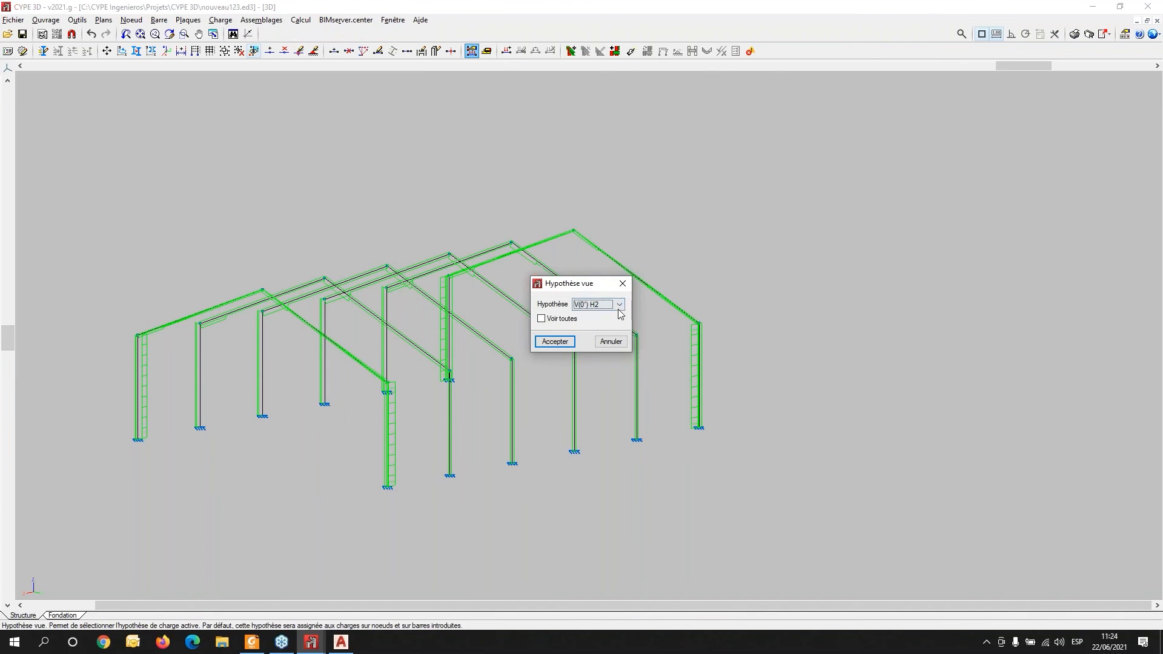
pyautogui.click(618, 309)
pyautogui.click(605, 326)
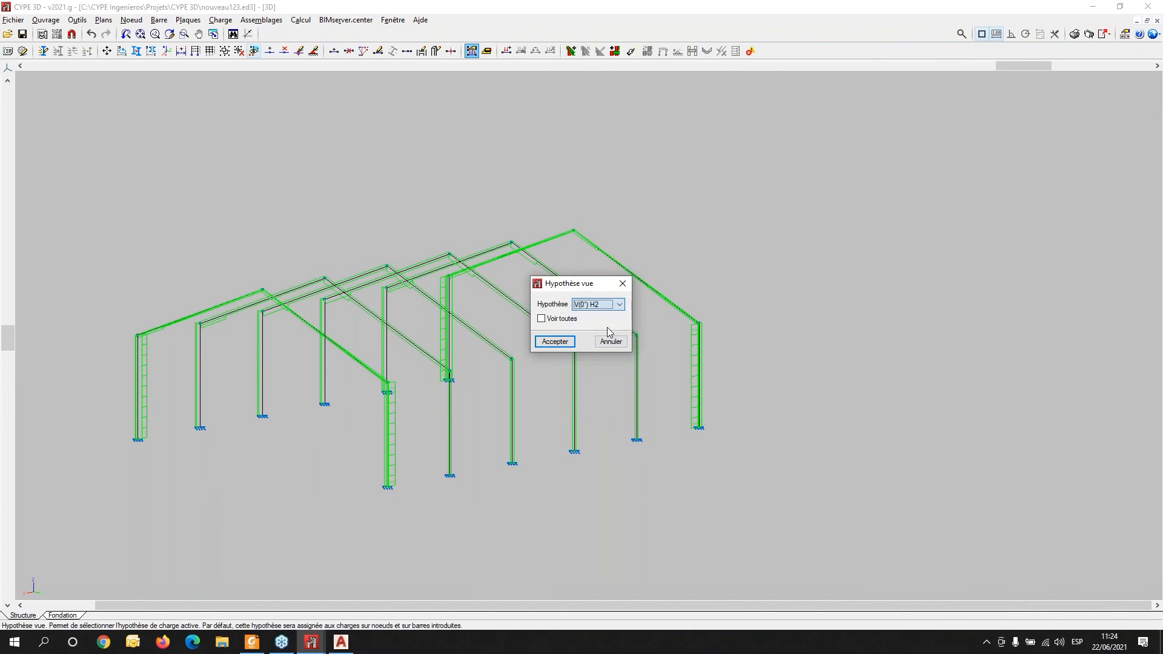
pyautogui.click(545, 341)
# - Open the load scales and check the V(0°) H1 scale before accepting
pyautogui.scroll(3, 419, 411)
pyautogui.click(222, 20)
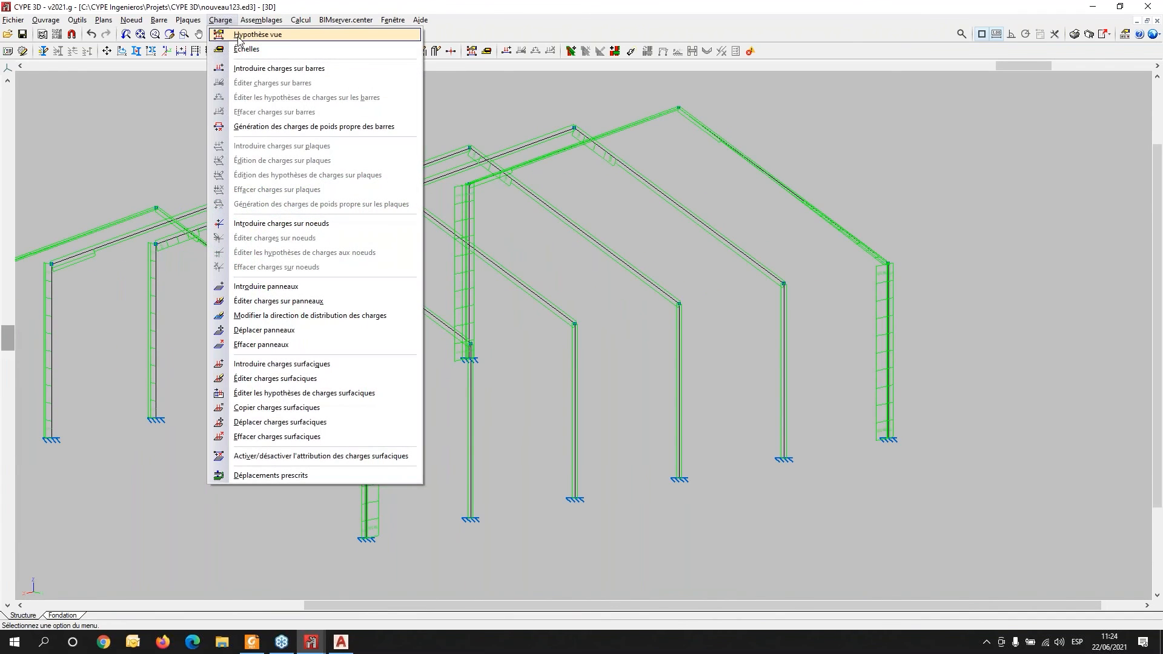
pyautogui.click(245, 49)
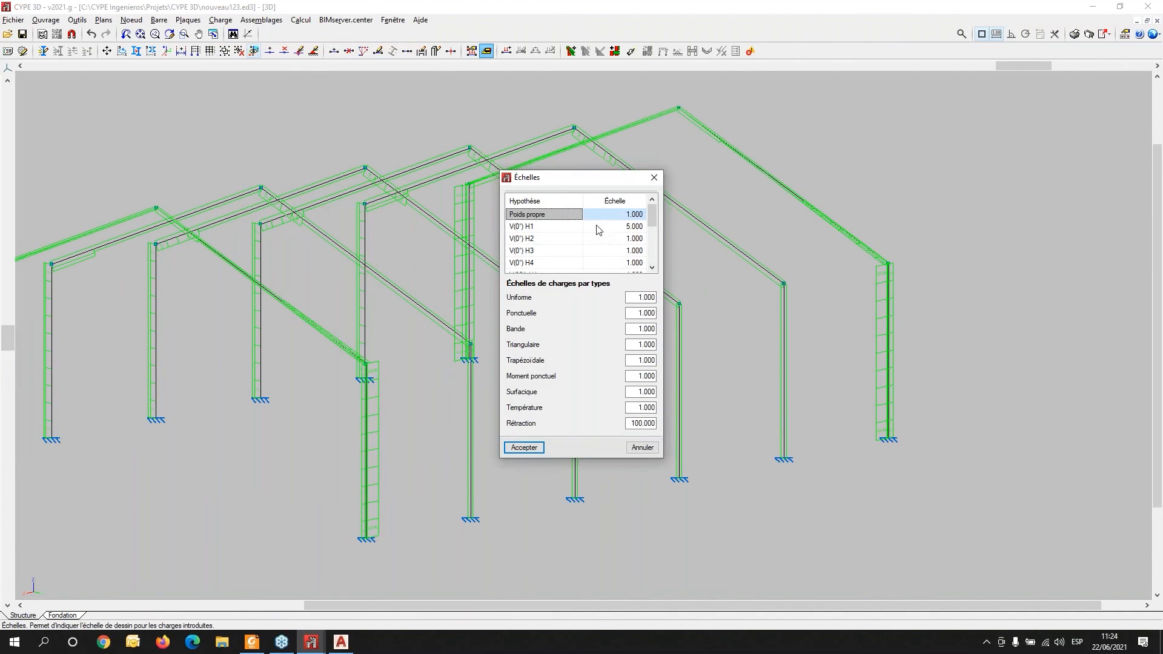
pyautogui.click(612, 226)
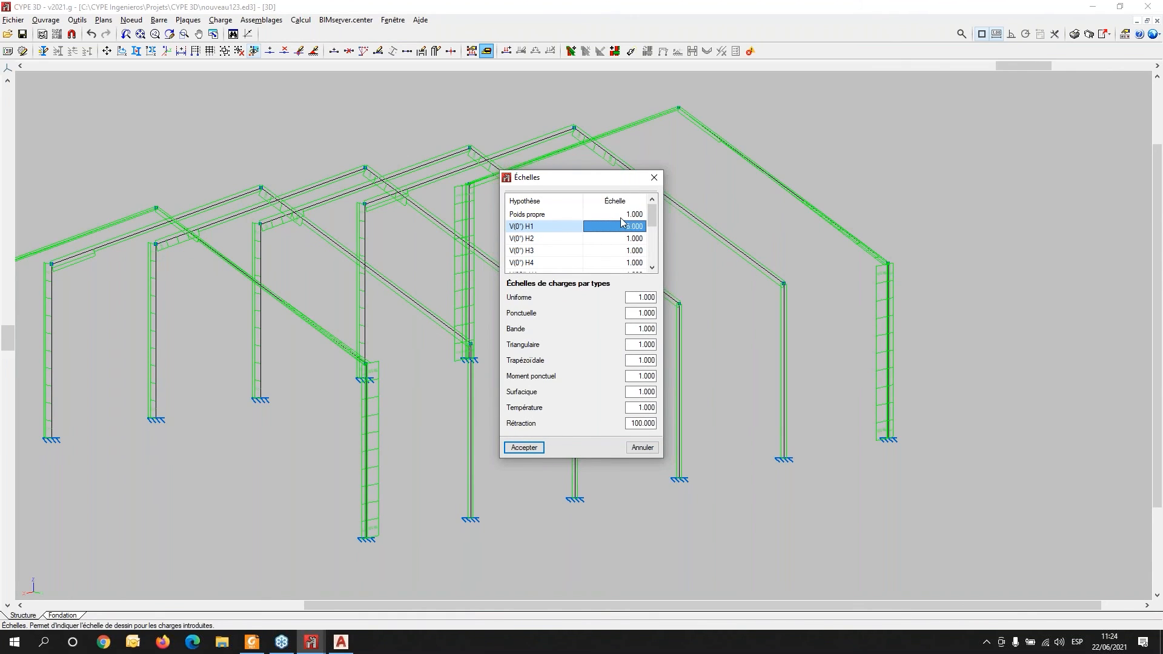
pyautogui.click(524, 448)
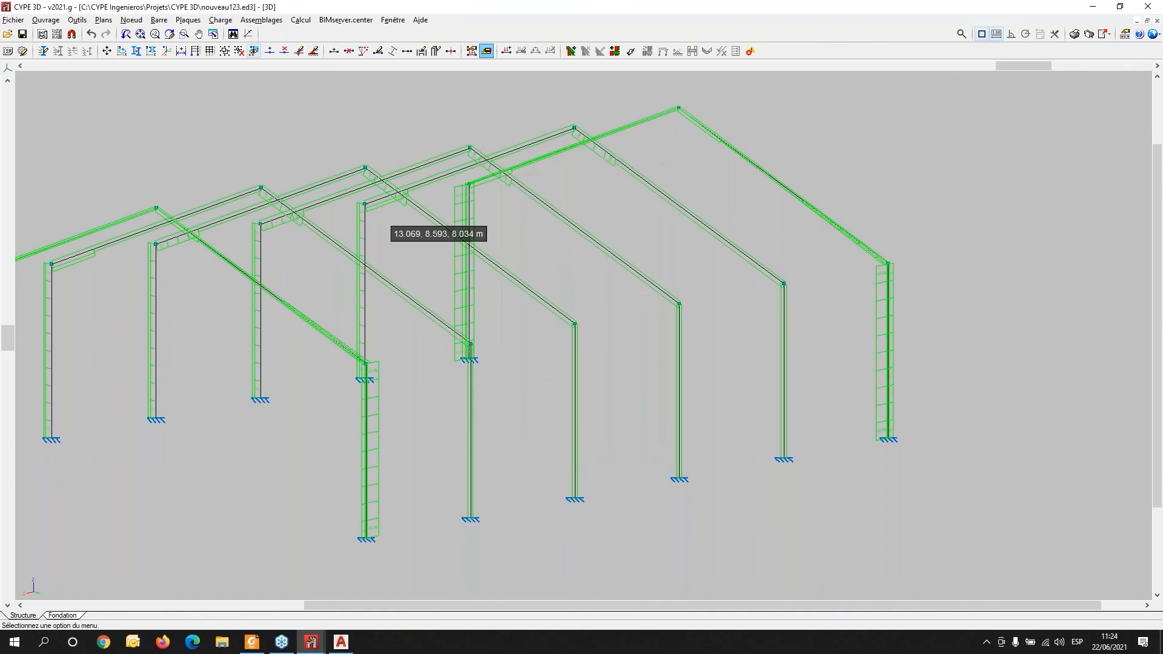
# - Display load hypothesis V(0°) H1 on the model
pyautogui.click(220, 20)
pyautogui.click(253, 35)
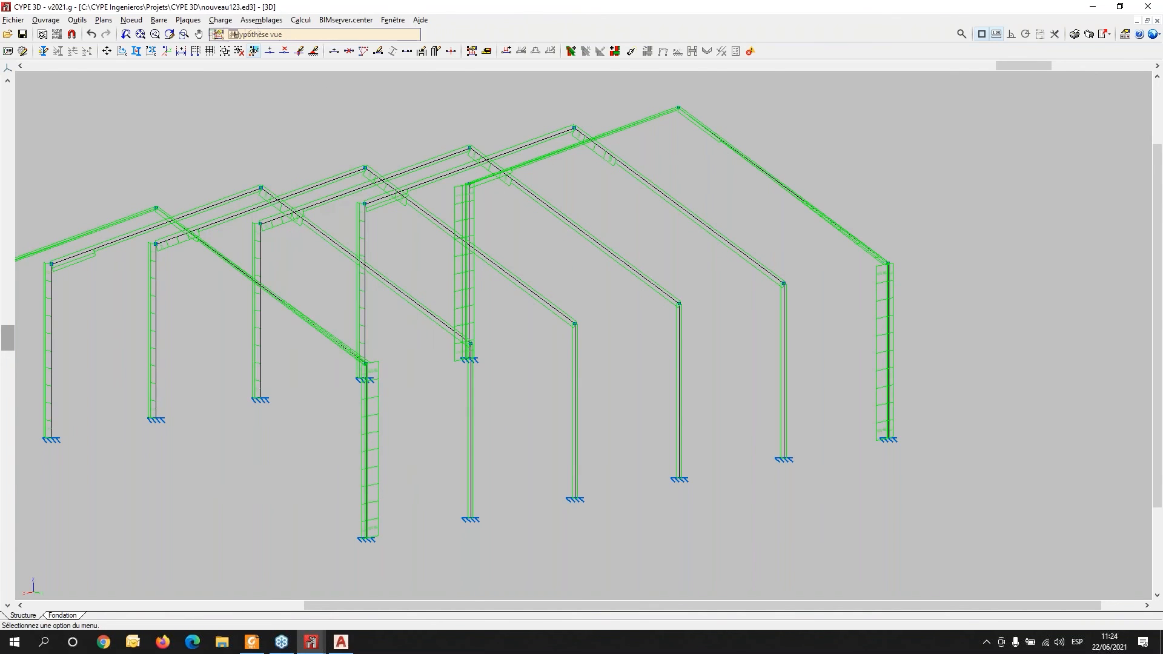
pyautogui.click(580, 305)
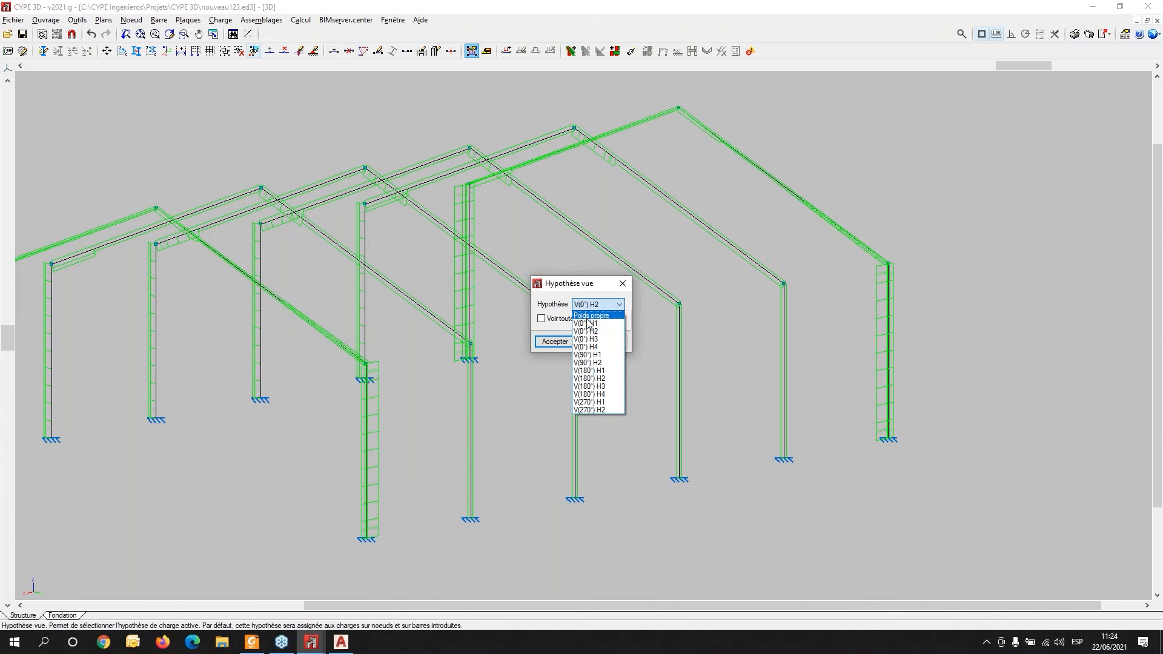
pyautogui.click(586, 326)
pyautogui.click(555, 341)
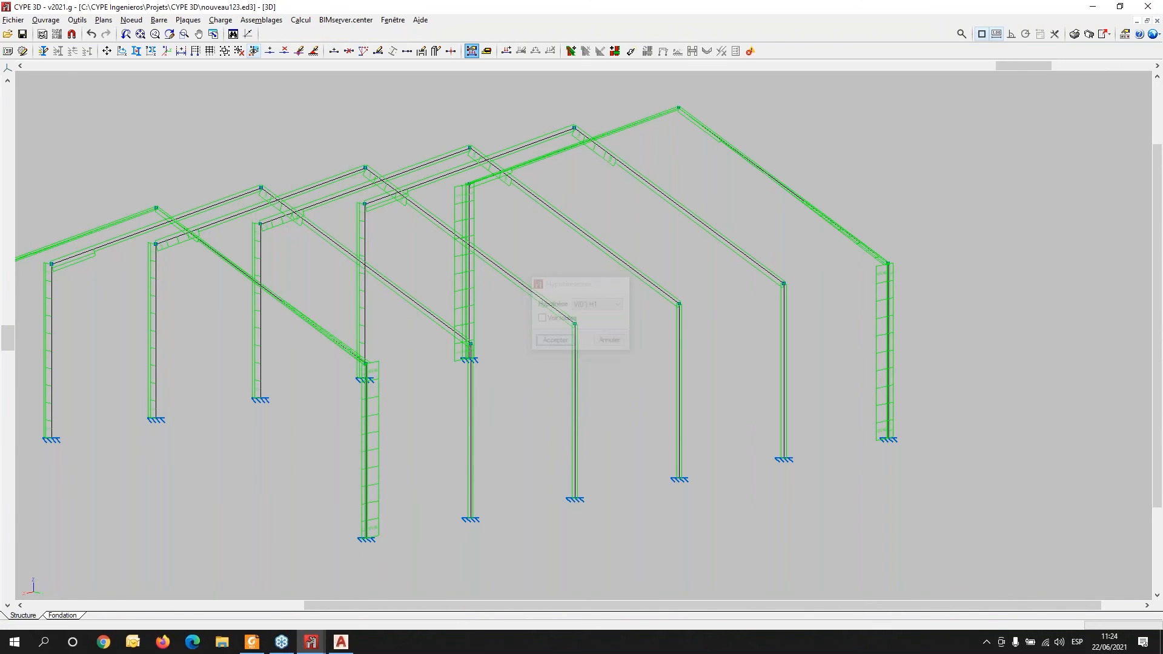
# - Examine the displayed wind loads on the frames, rafters and gable columns
pyautogui.keyDown('shift'); pyautogui.moveTo(679, 451); pyautogui.dragTo(704, 483, button='middle'); pyautogui.keyUp('shift')
pyautogui.scroll(-1, 619, 431)
pyautogui.moveTo(359, 415); pyautogui.dragTo(342, 358, button='middle')
pyautogui.scroll(2, 499, 439)
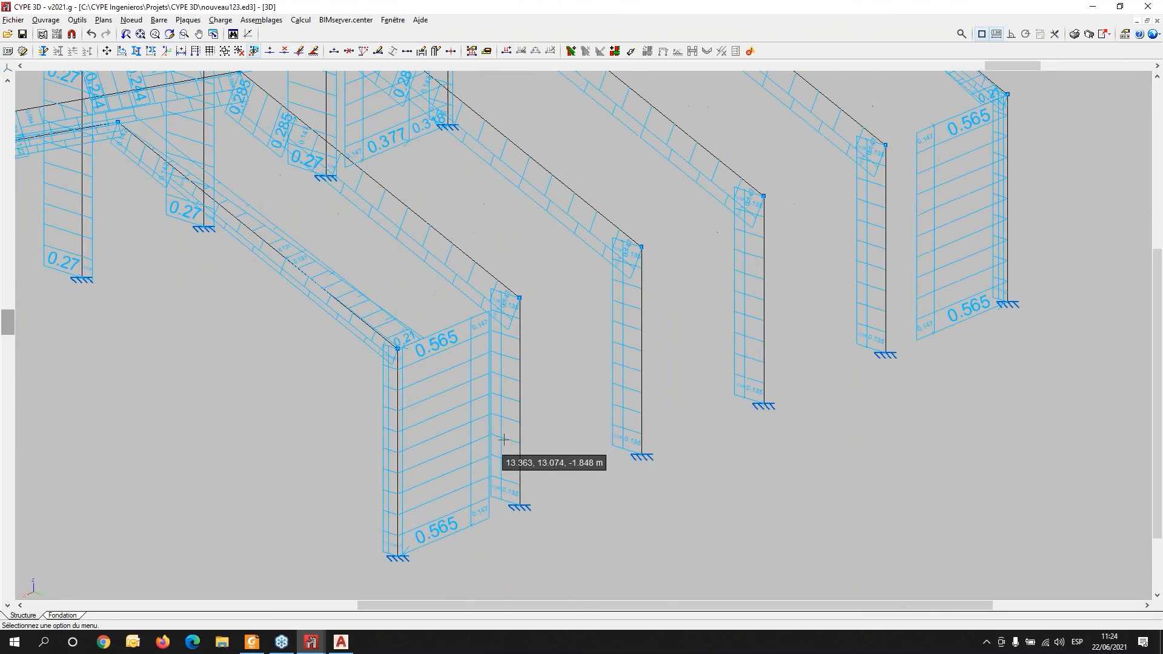
pyautogui.moveTo(689, 470); pyautogui.dragTo(552, 437, button='middle')
pyautogui.scroll(2, 796, 229)
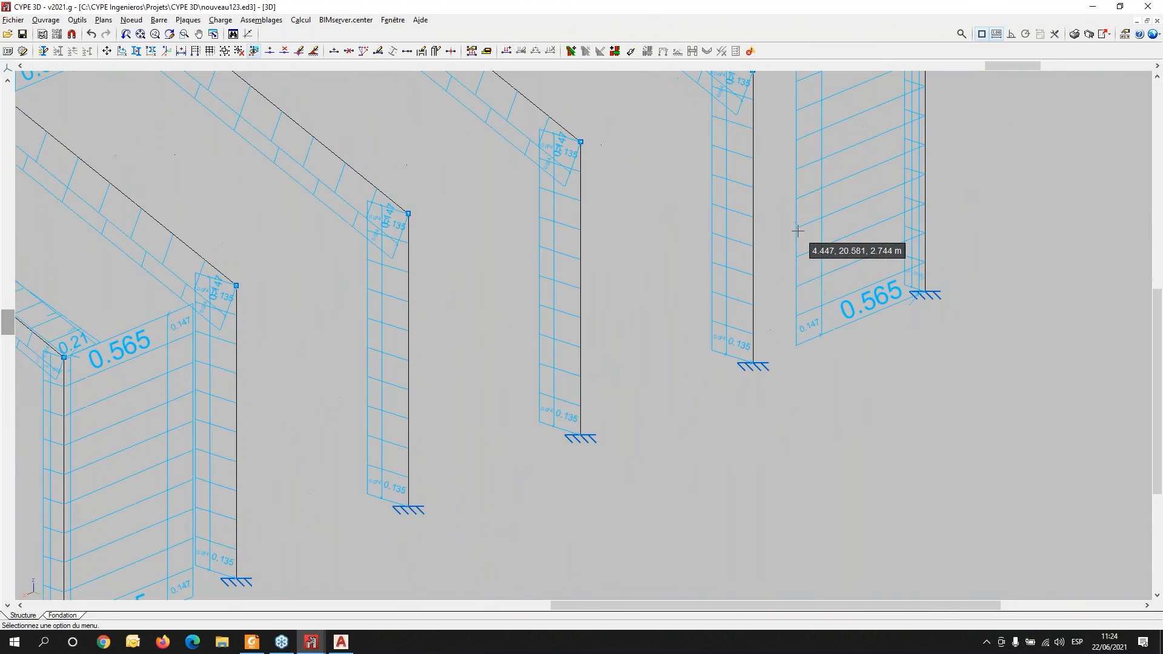
pyautogui.moveTo(885, 300); pyautogui.dragTo(840, 330, button='middle')
pyautogui.scroll(-3, 839, 330)
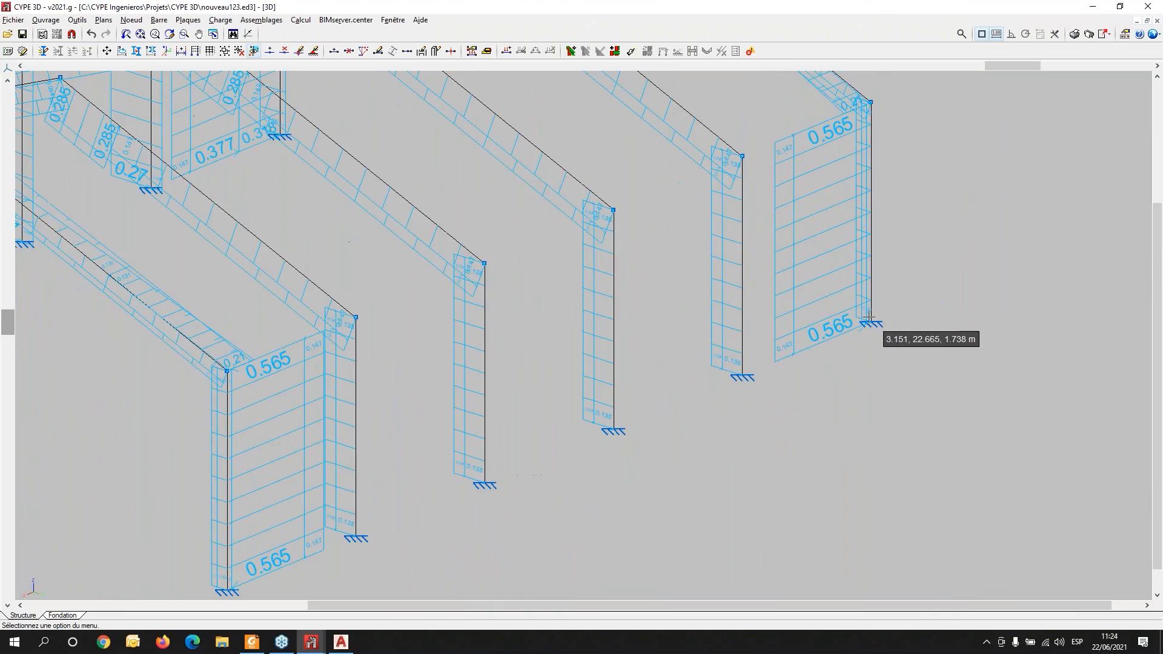
pyautogui.moveTo(376, 370)
pyautogui.keyDown('shift'); pyautogui.mouseDown(button='middle')
pyautogui.moveTo(672, 387)
pyautogui.moveTo(369, 357)
pyautogui.mouseUp(button='middle'); pyautogui.keyUp('shift')
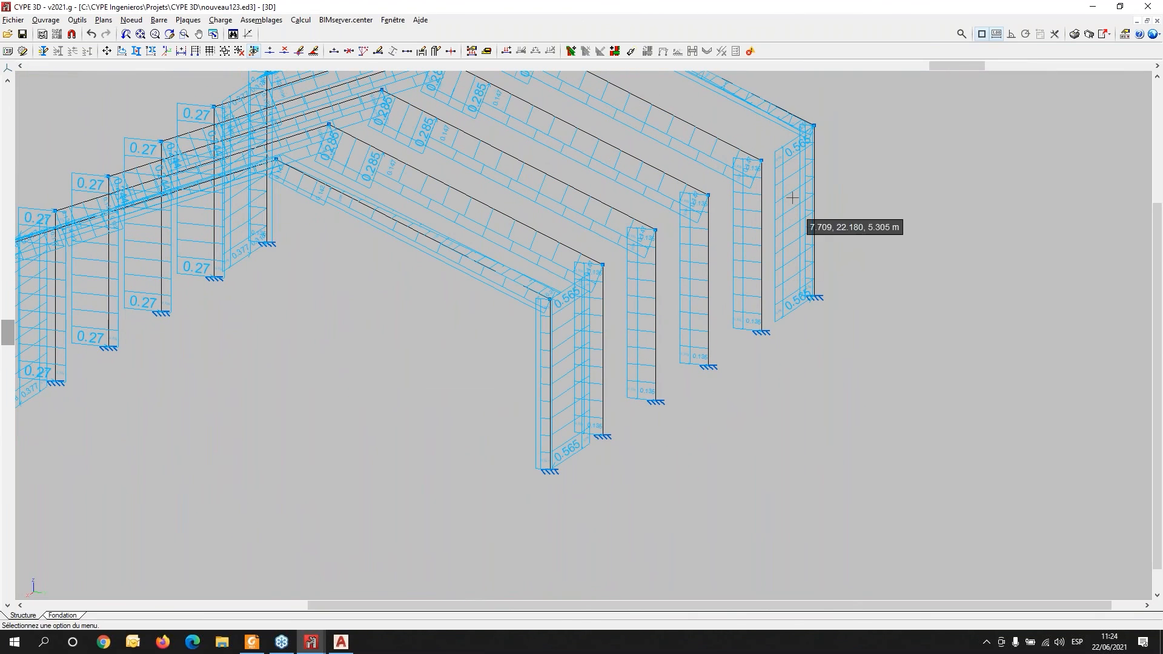
pyautogui.click(222, 19)
pyautogui.moveTo(247, 24)
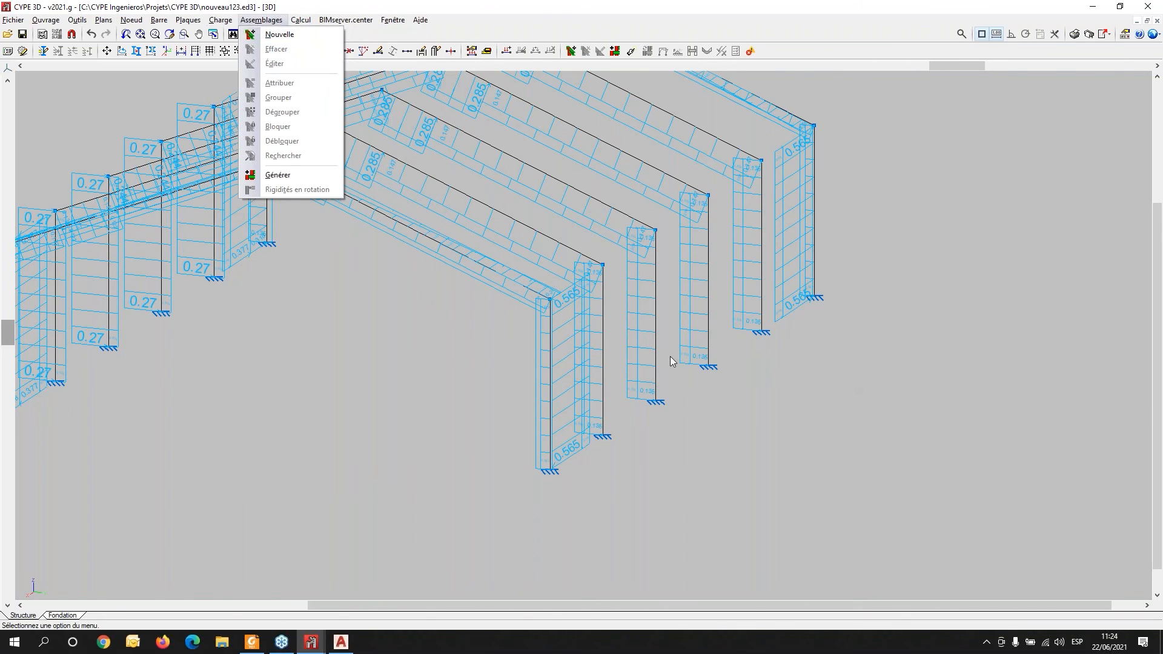
pyautogui.click(576, 456)
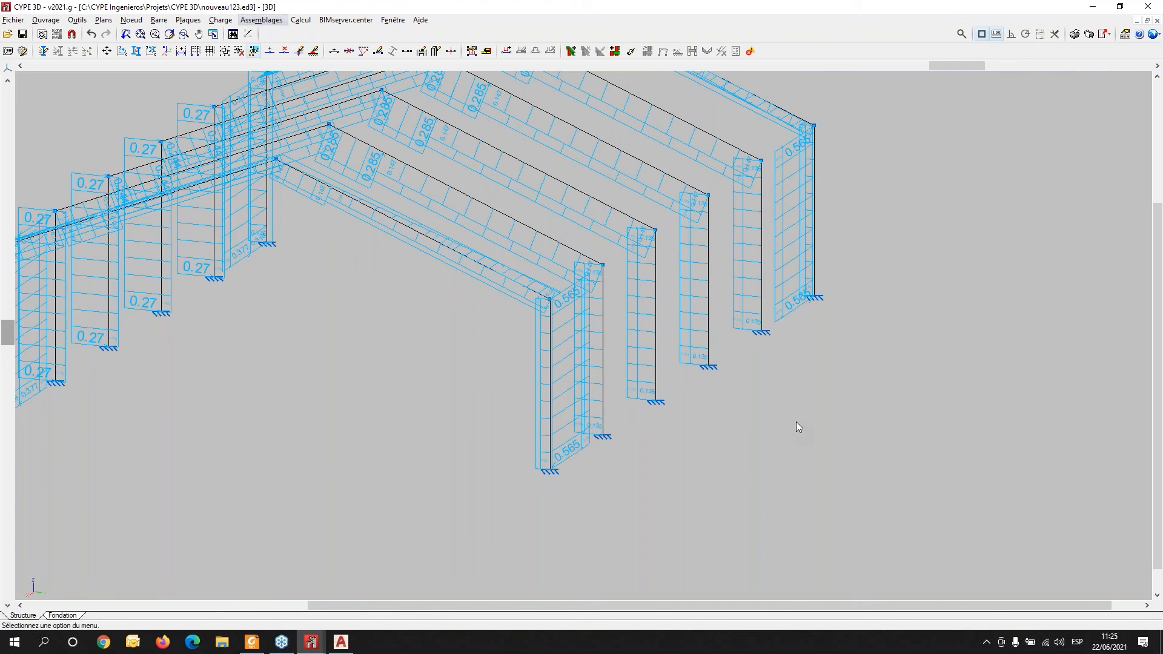
# - Generate the connections automatically for the whole 3D frame structure and accept the warning
pyautogui.click(800, 403)
pyautogui.scroll(-3, 945, 403)
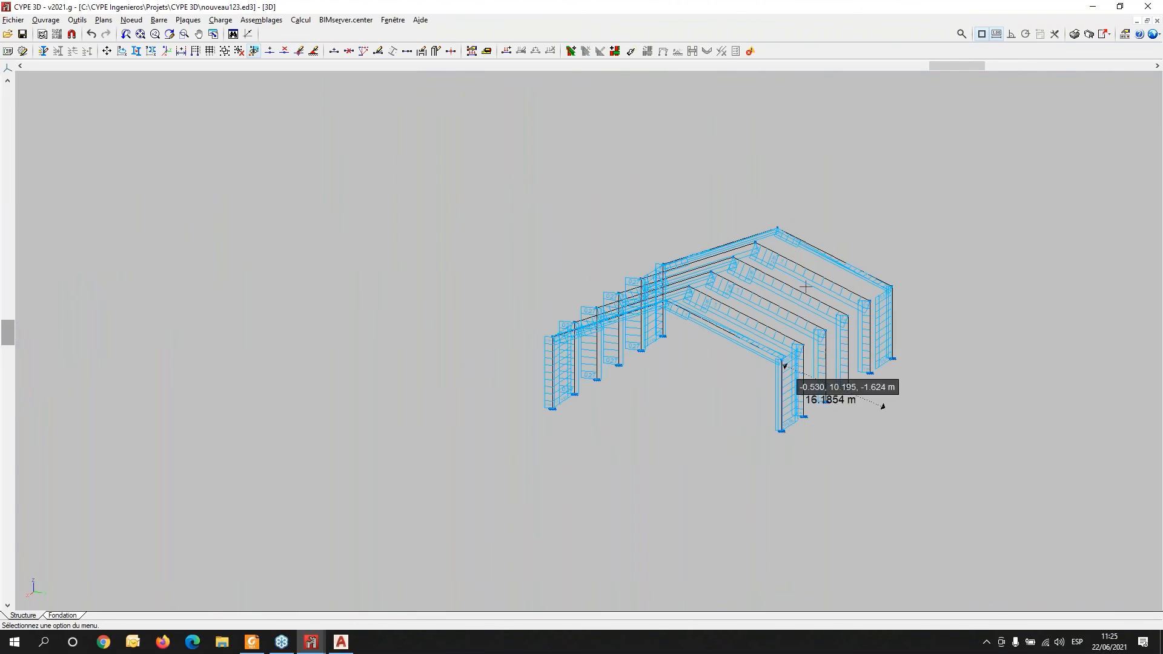
pyautogui.click(845, 316)
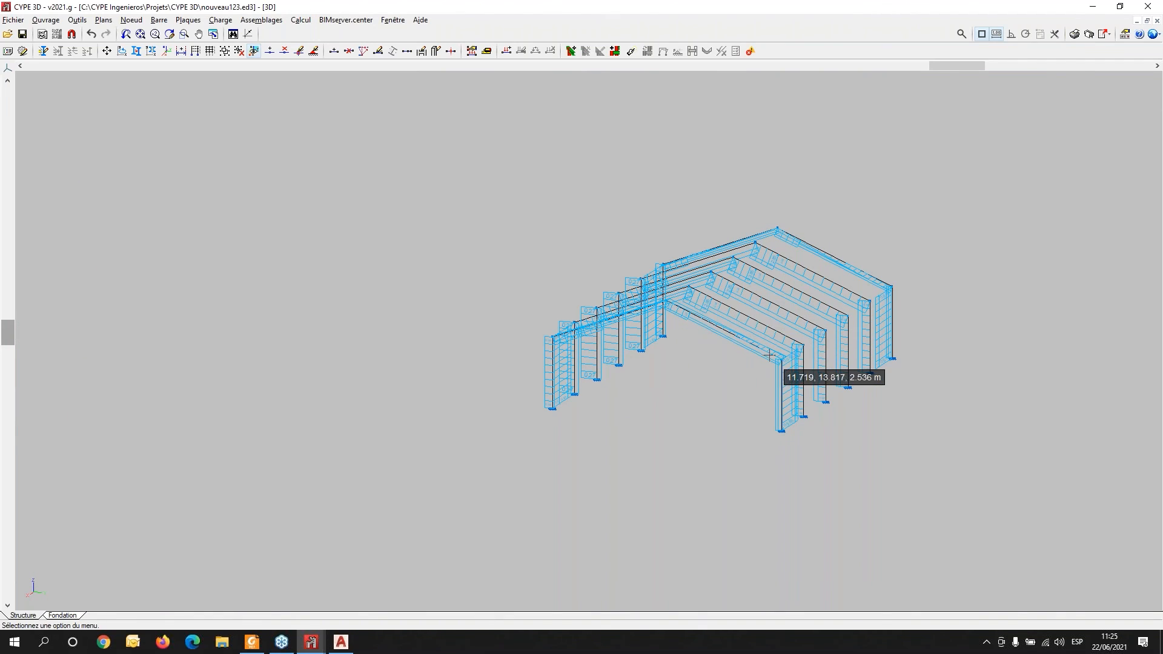
pyautogui.scroll(2, 876, 327)
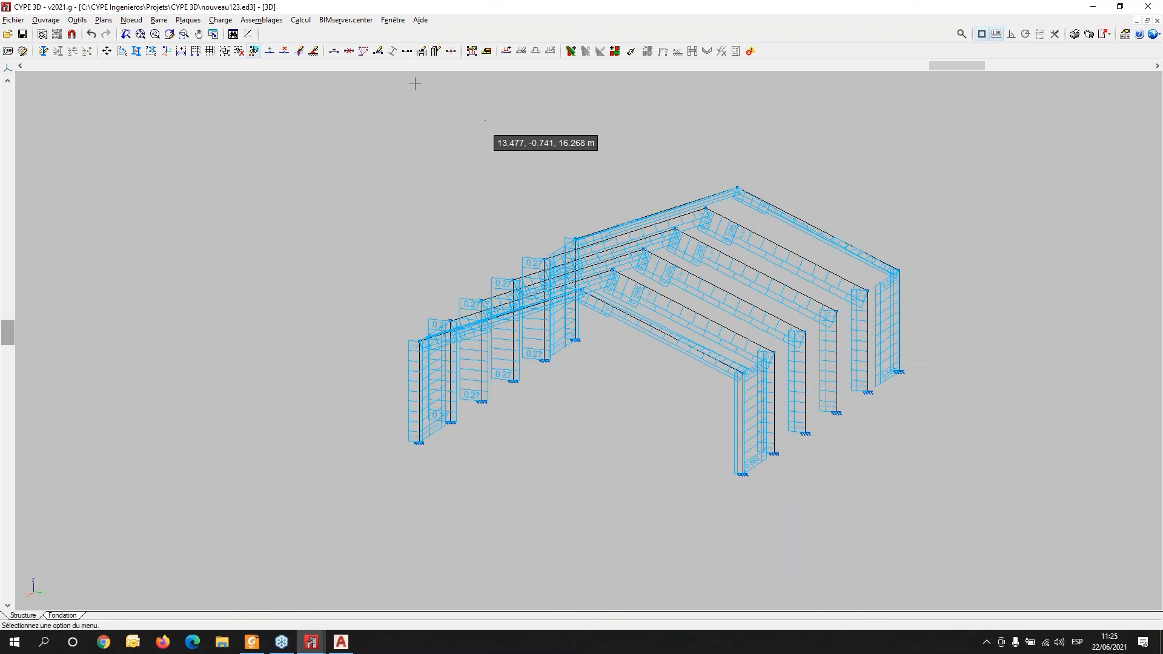
pyautogui.click(261, 20)
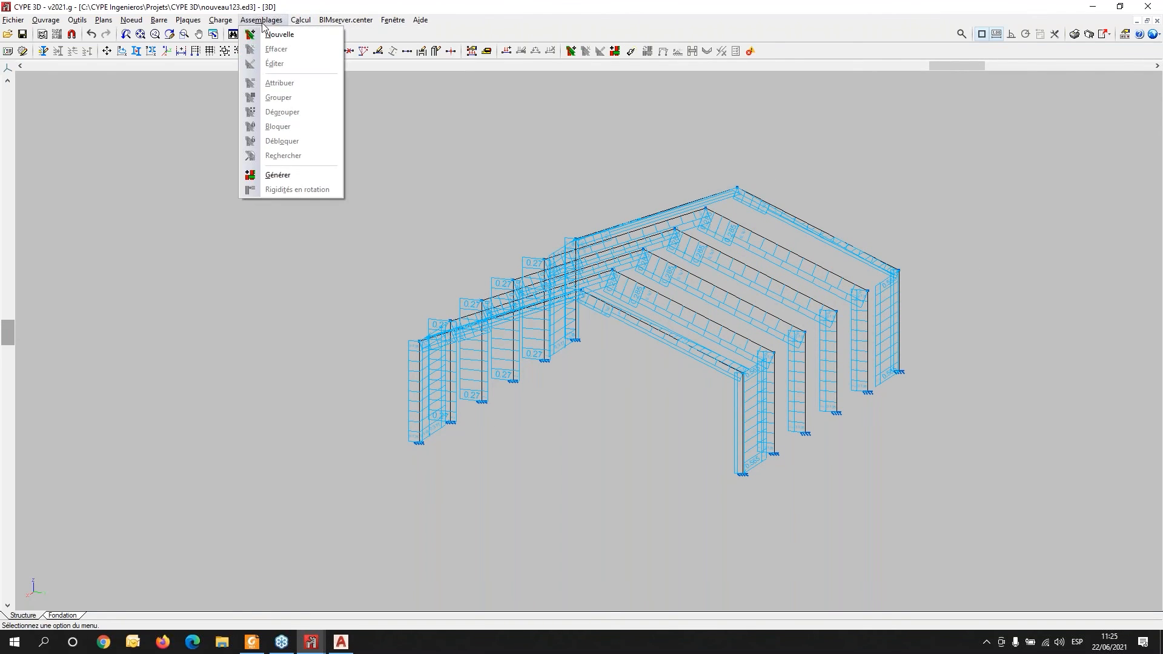
pyautogui.click(276, 176)
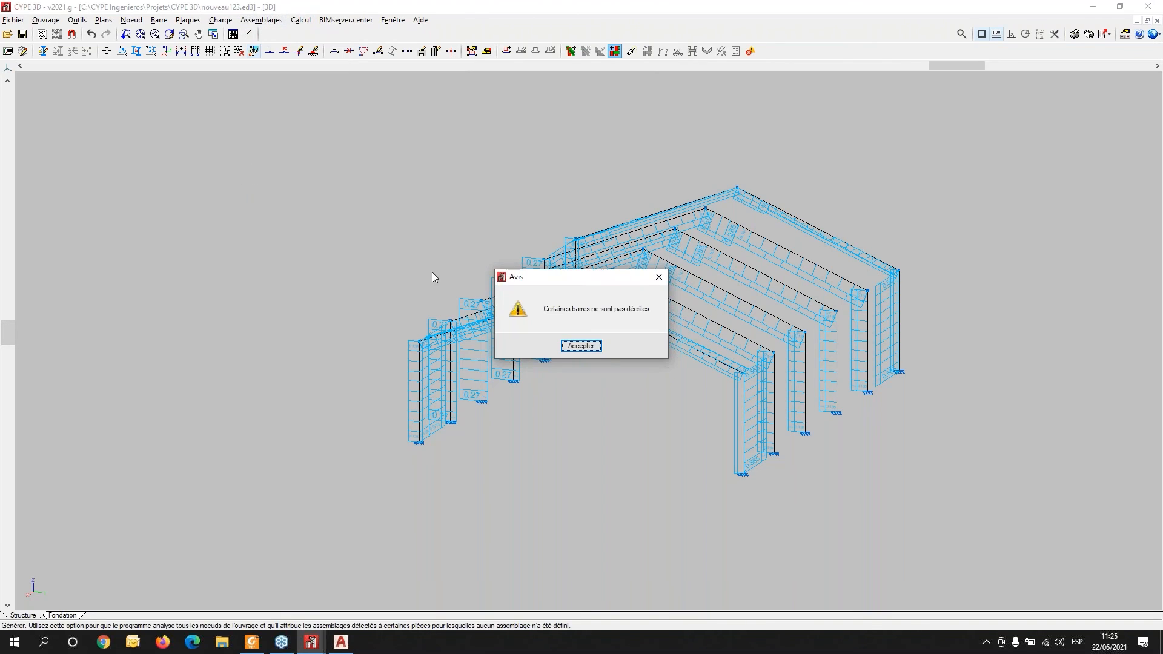
pyautogui.click(580, 345)
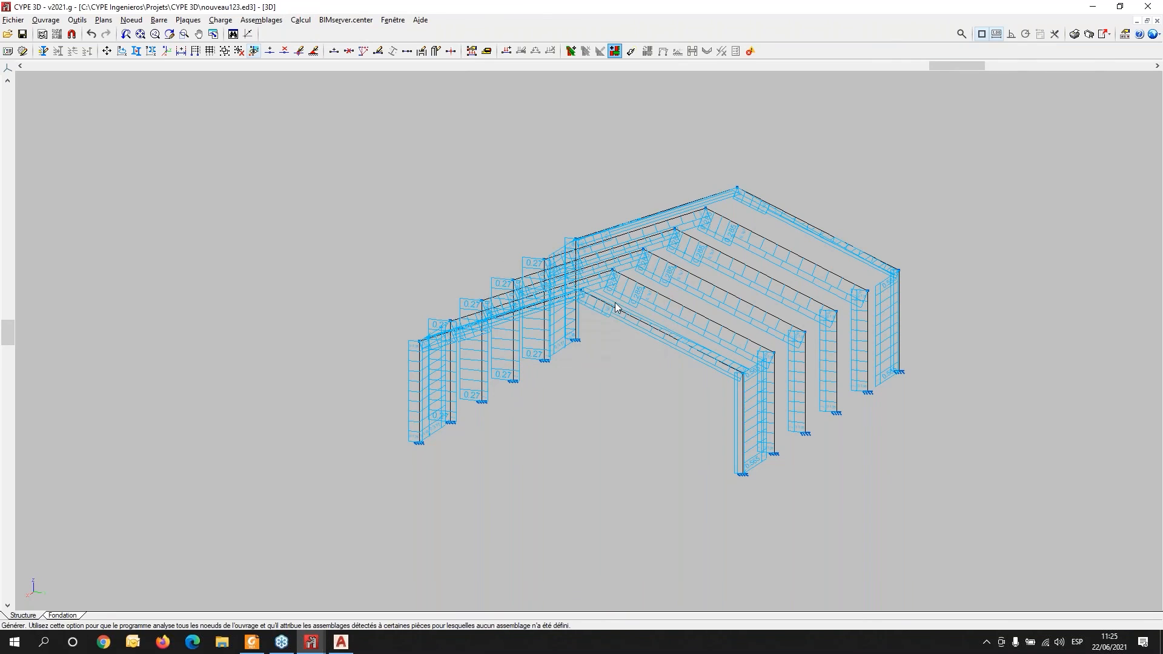
pyautogui.click(301, 21)
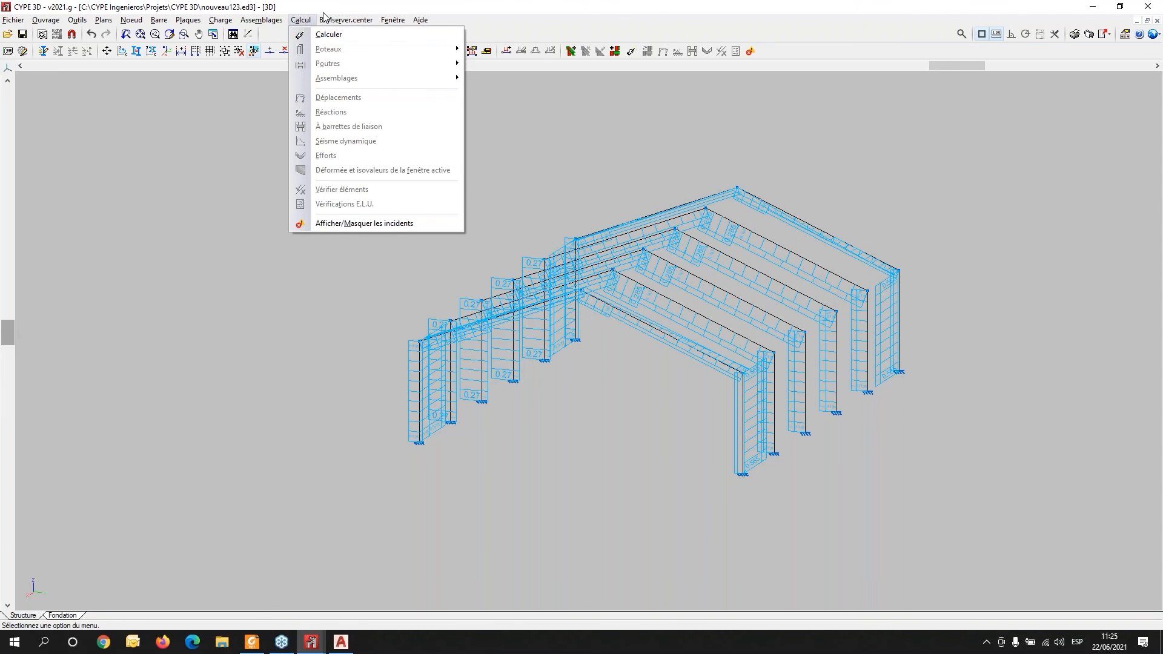
pyautogui.moveTo(343, 21)
pyautogui.moveTo(265, 25)
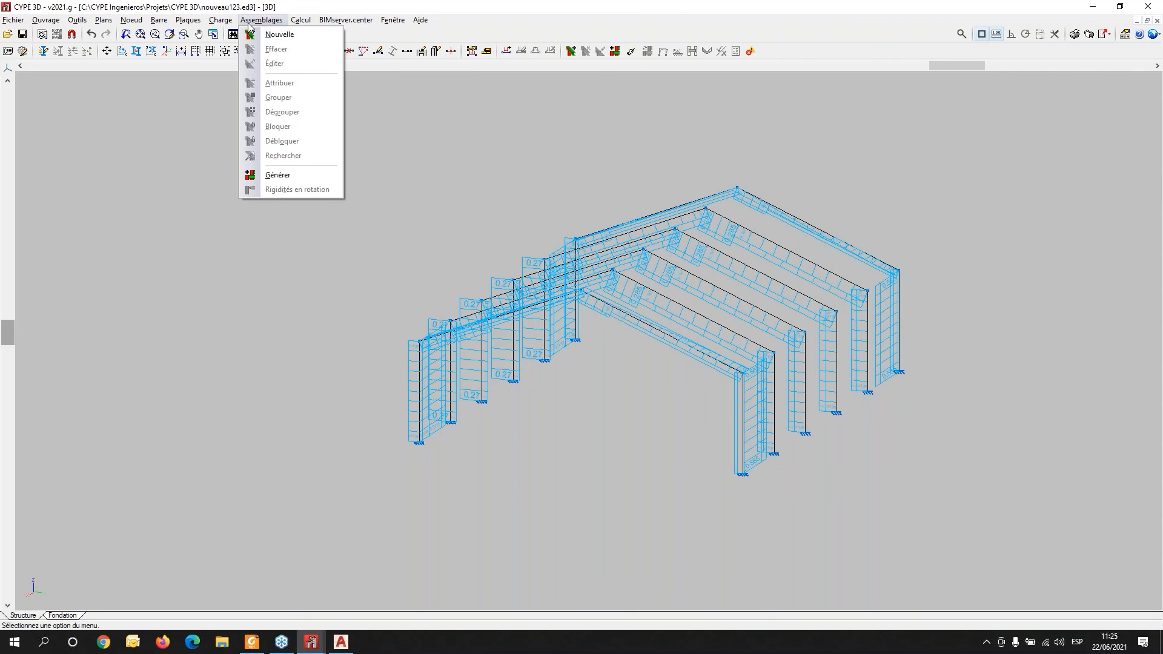
pyautogui.moveTo(164, 22)
pyautogui.click(975, 370)
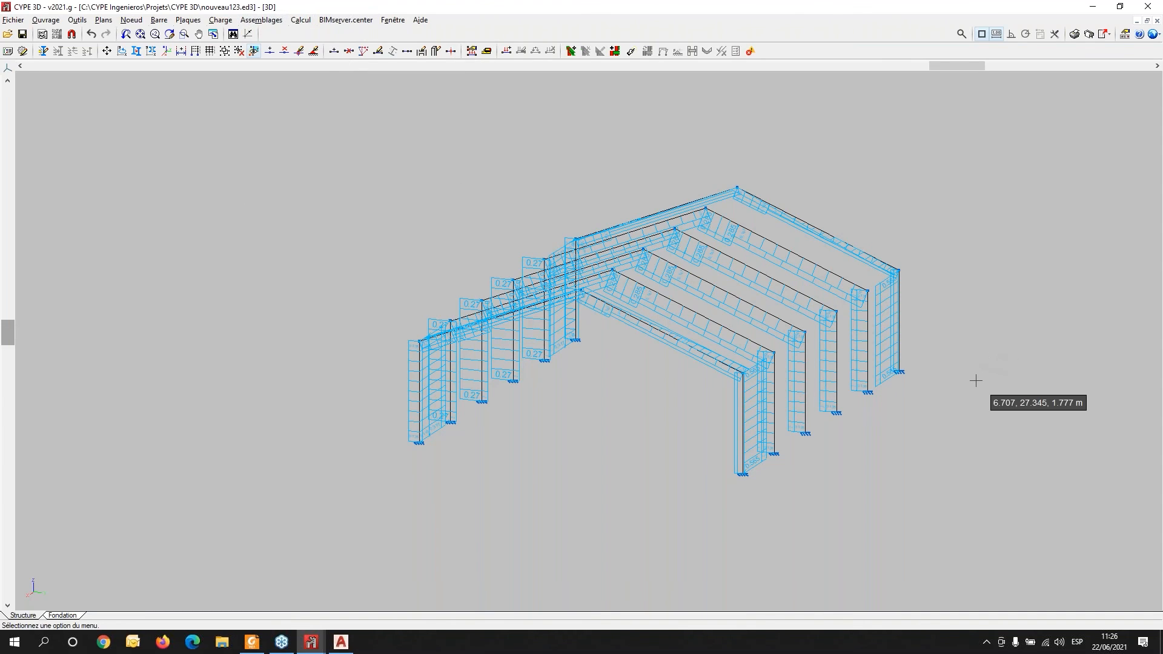
pyautogui.scroll(-2, 976, 384)
pyautogui.keyDown('shift'); pyautogui.moveTo(951, 426); pyautogui.dragTo(840, 397, button='middle'); pyautogui.keyUp('shift')
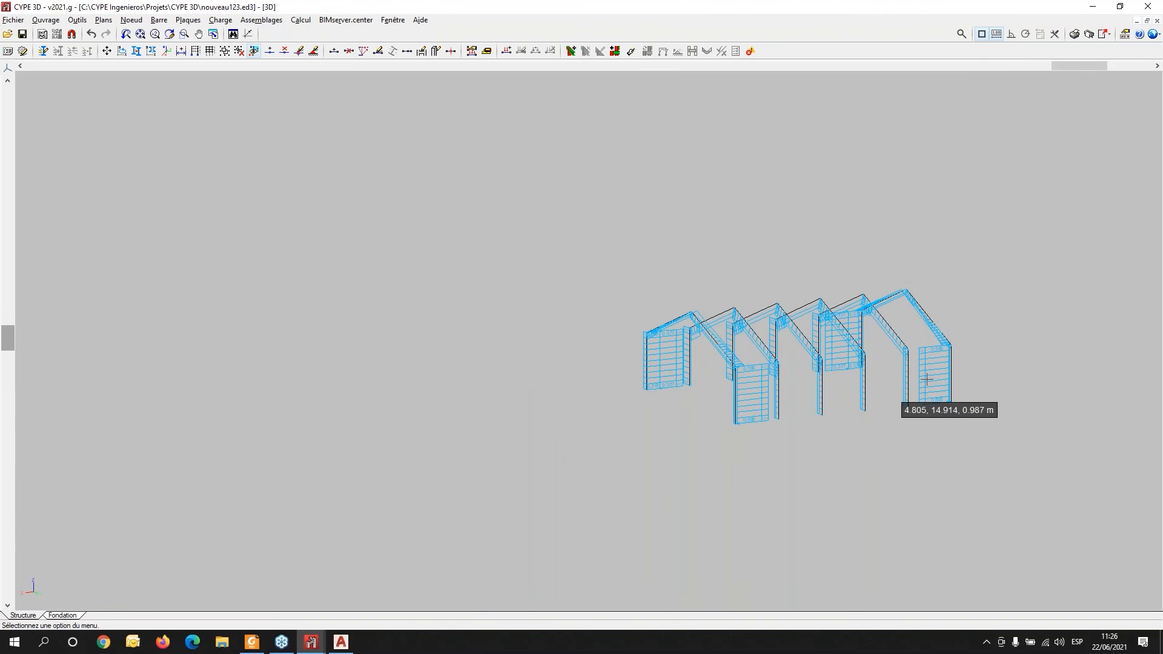
pyautogui.moveTo(932, 348); pyautogui.dragTo(704, 332, button='middle')
pyautogui.scroll(1, 744, 357)
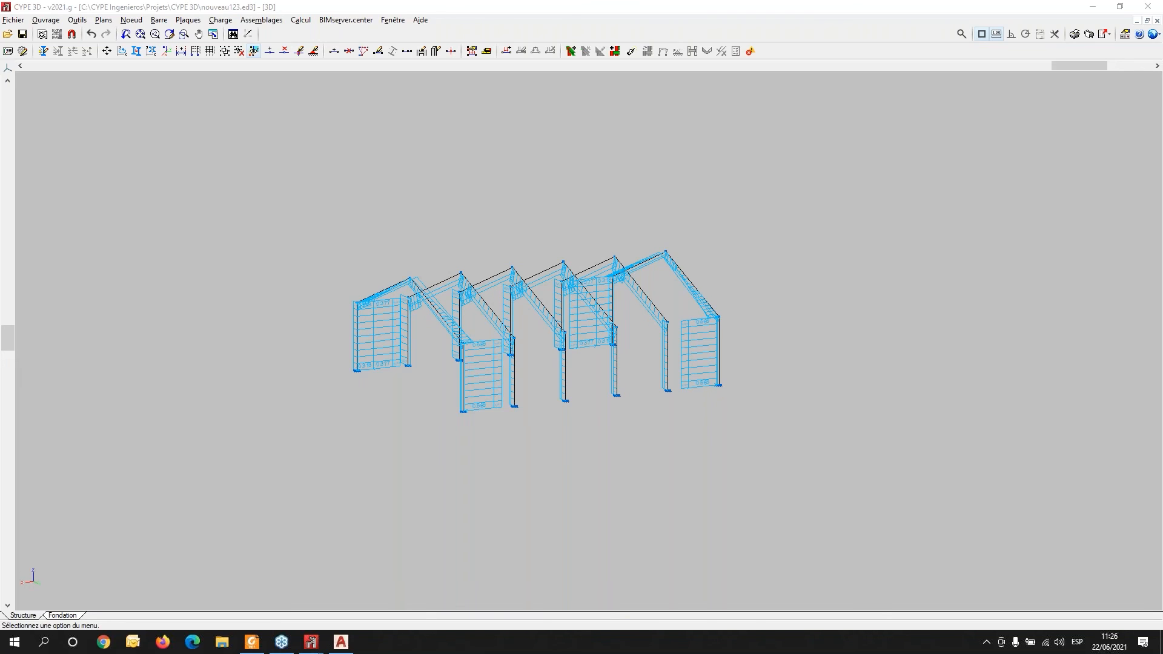
pyautogui.click(341, 643)
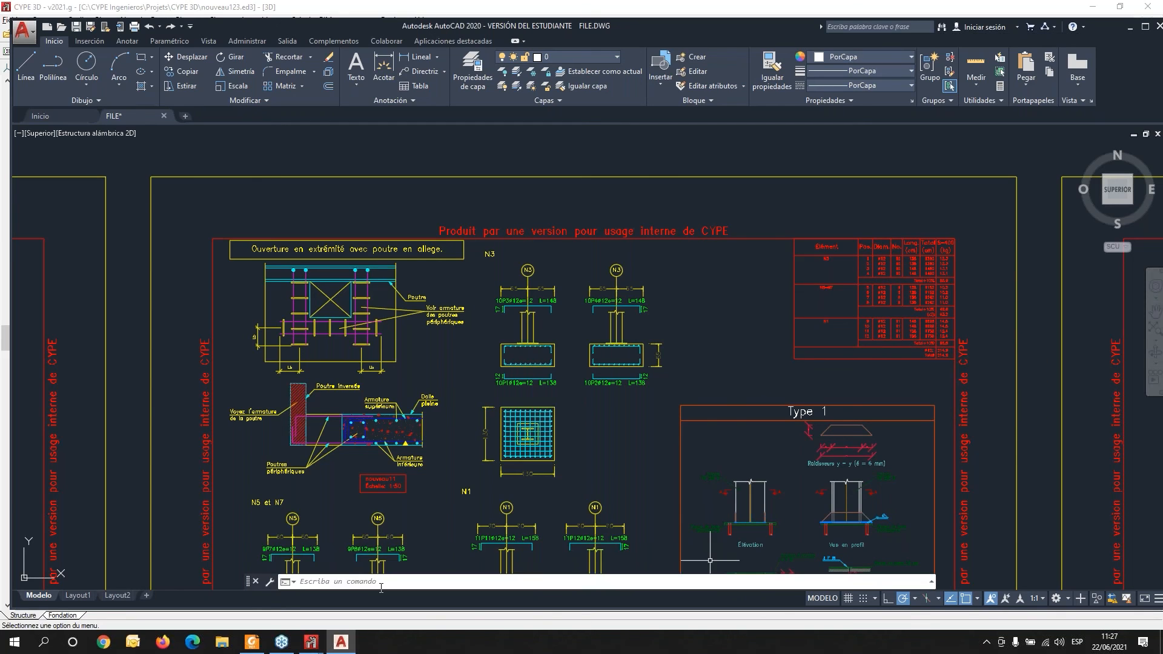
pyautogui.moveTo(325, 650)
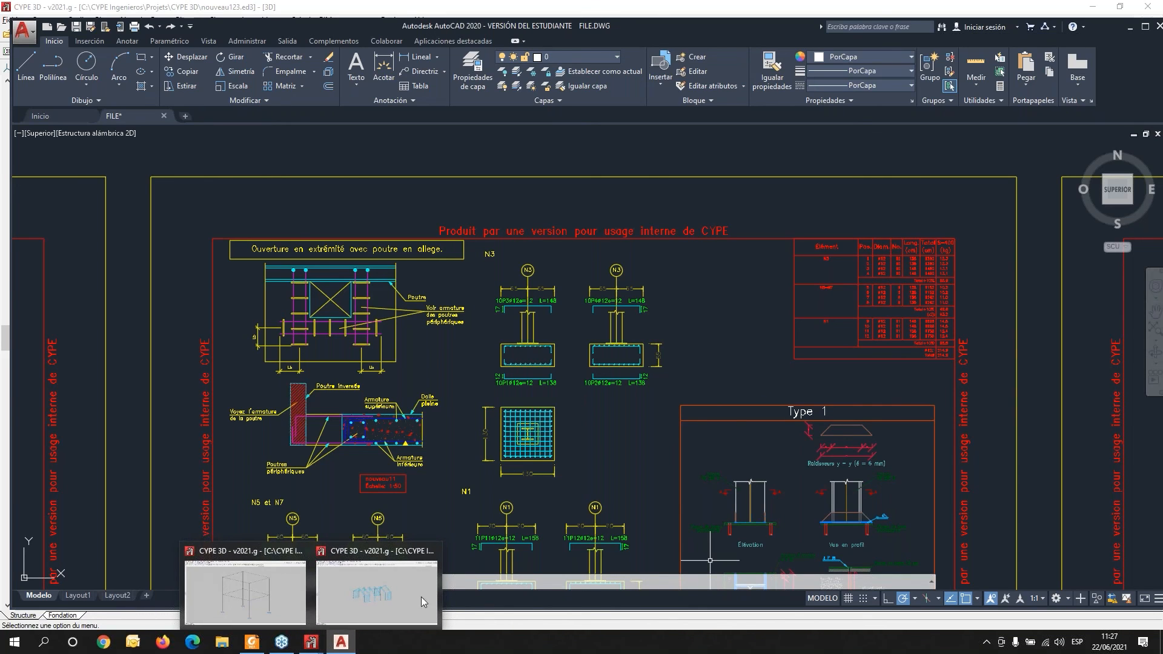
pyautogui.click(1146, 7)
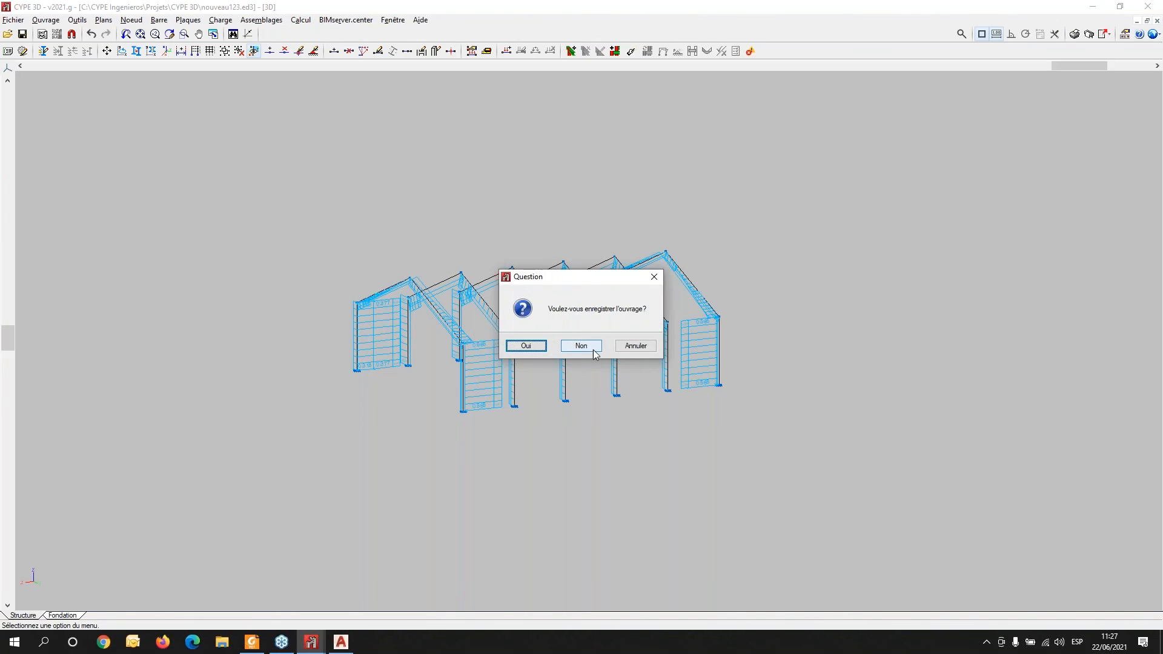
pyautogui.click(654, 277)
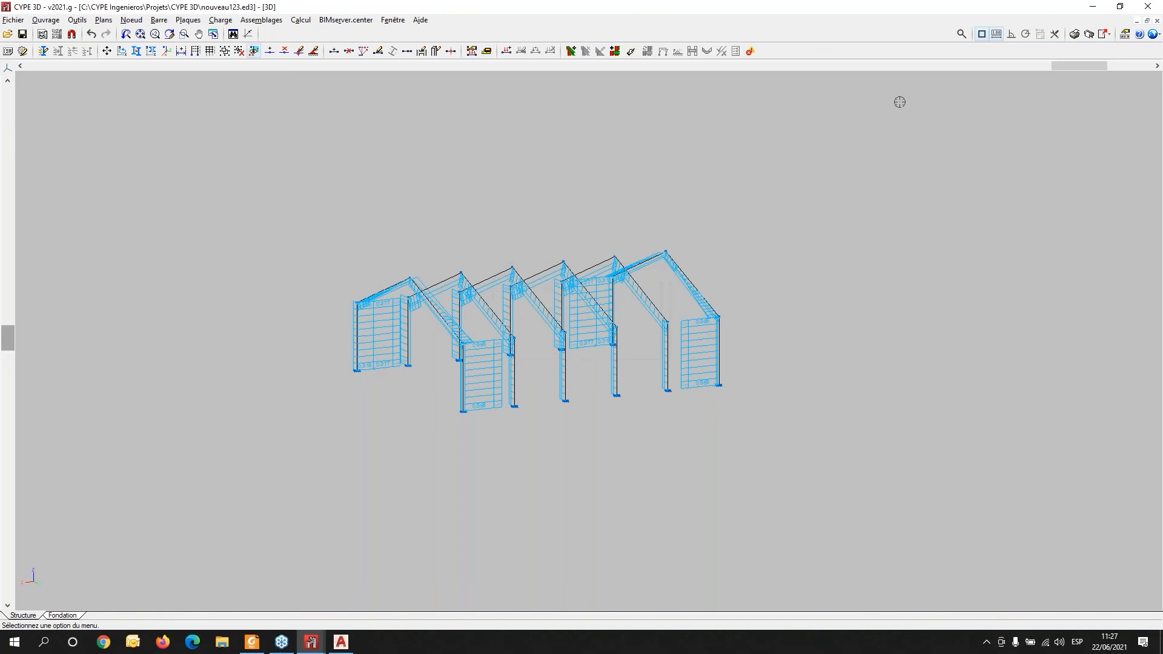
# - Close CYPE 3D without saving the structure, then close AutoCAD saving changes to FILE.DWG
pyautogui.click(1147, 7)
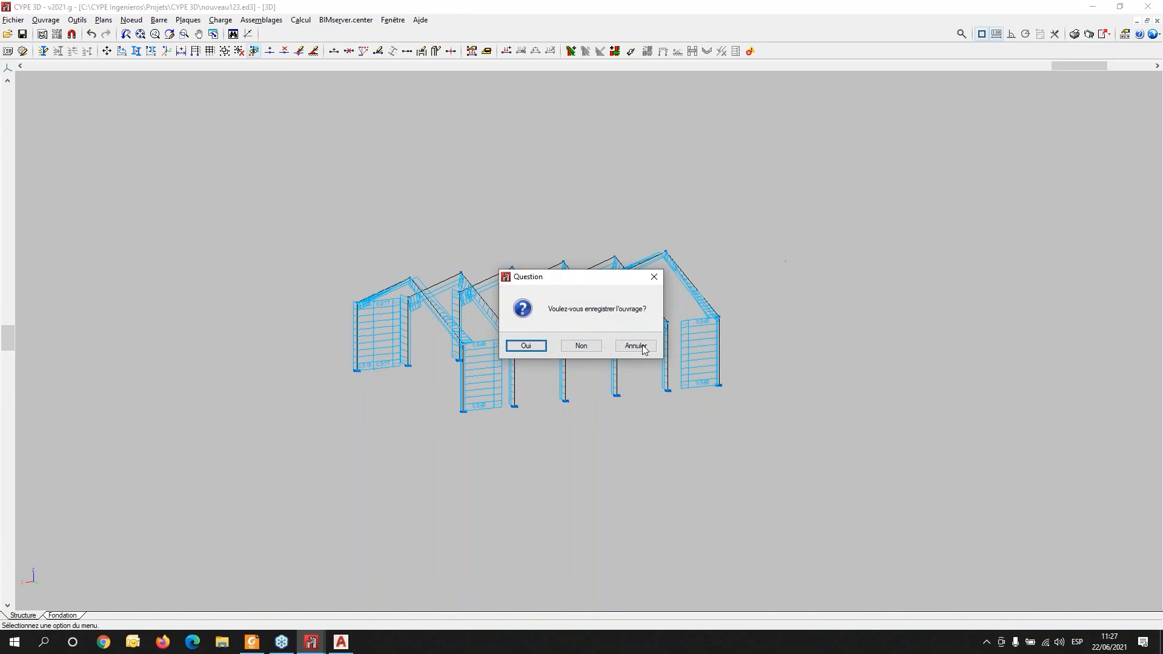
pyautogui.click(582, 346)
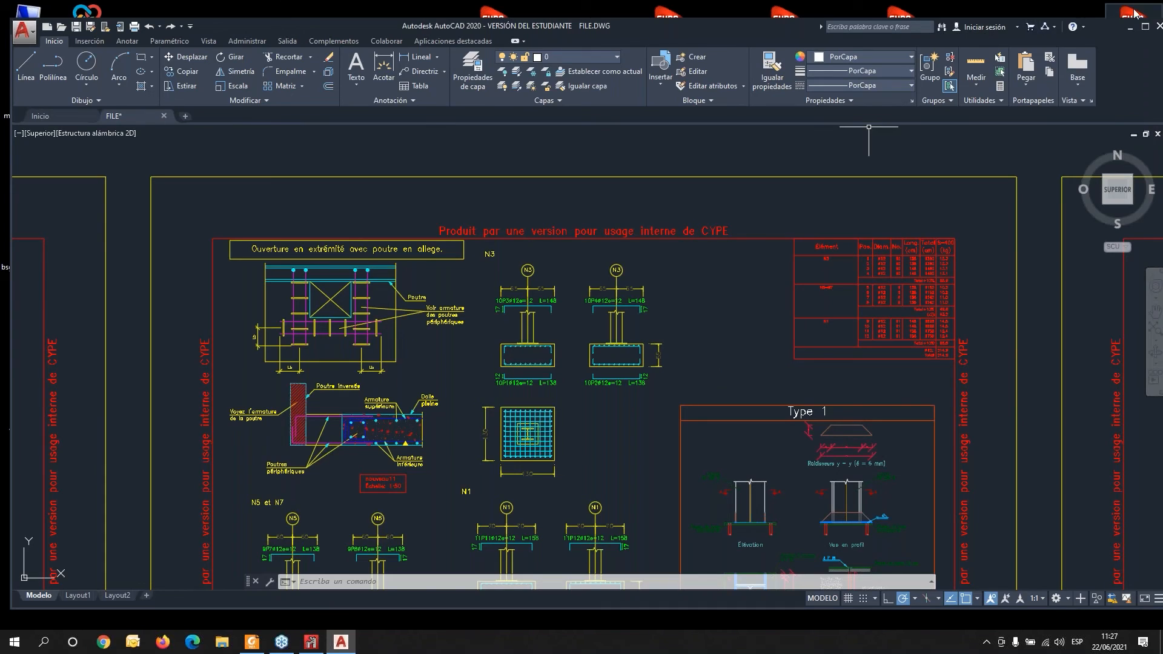
pyautogui.click(1158, 27)
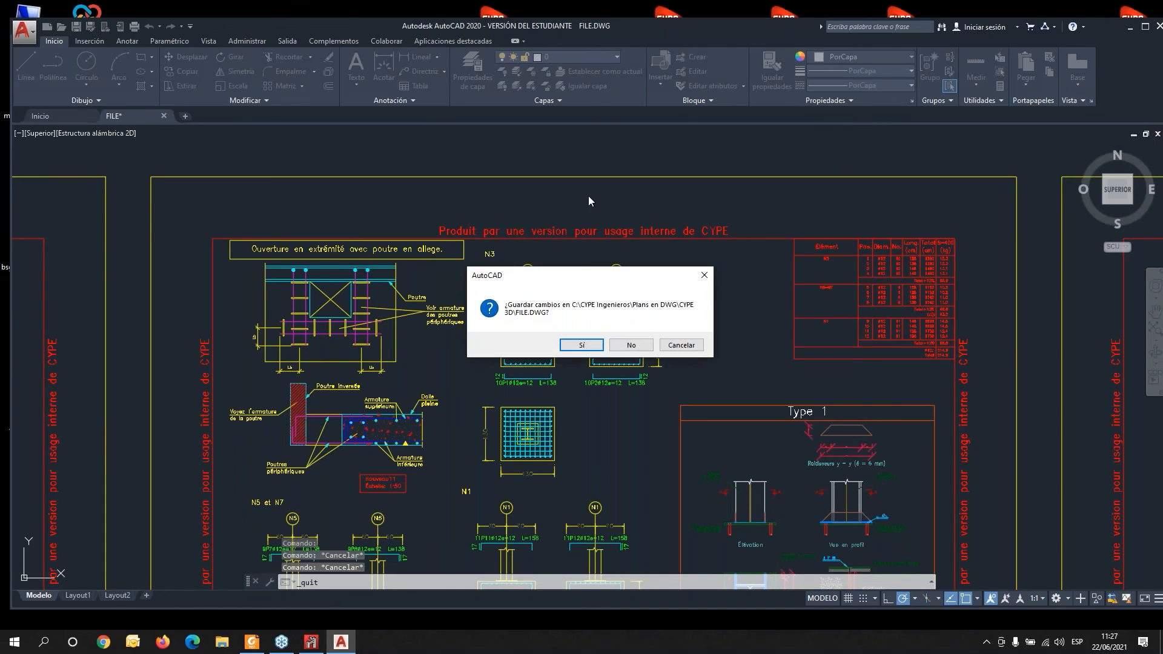
pyautogui.click(589, 347)
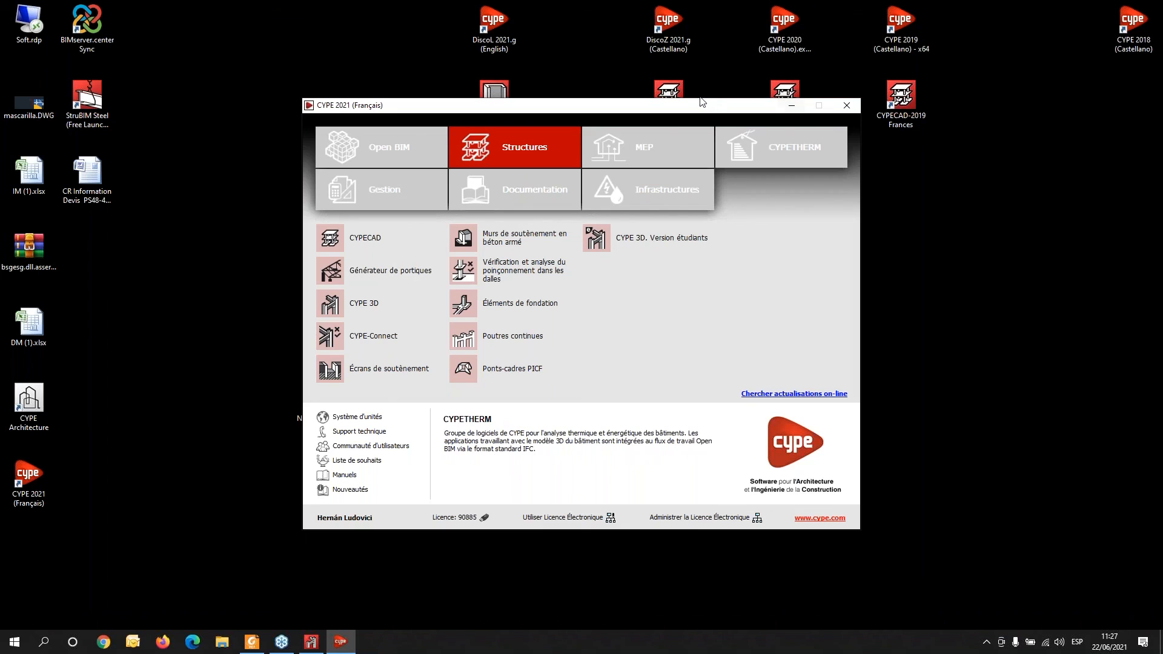
# - Launch CYPE Connect Steel from the CYPE 2021 launcher
pyautogui.moveTo(695, 107); pyautogui.dragTo(240, 214)
pyautogui.doubleClick(488, 179)
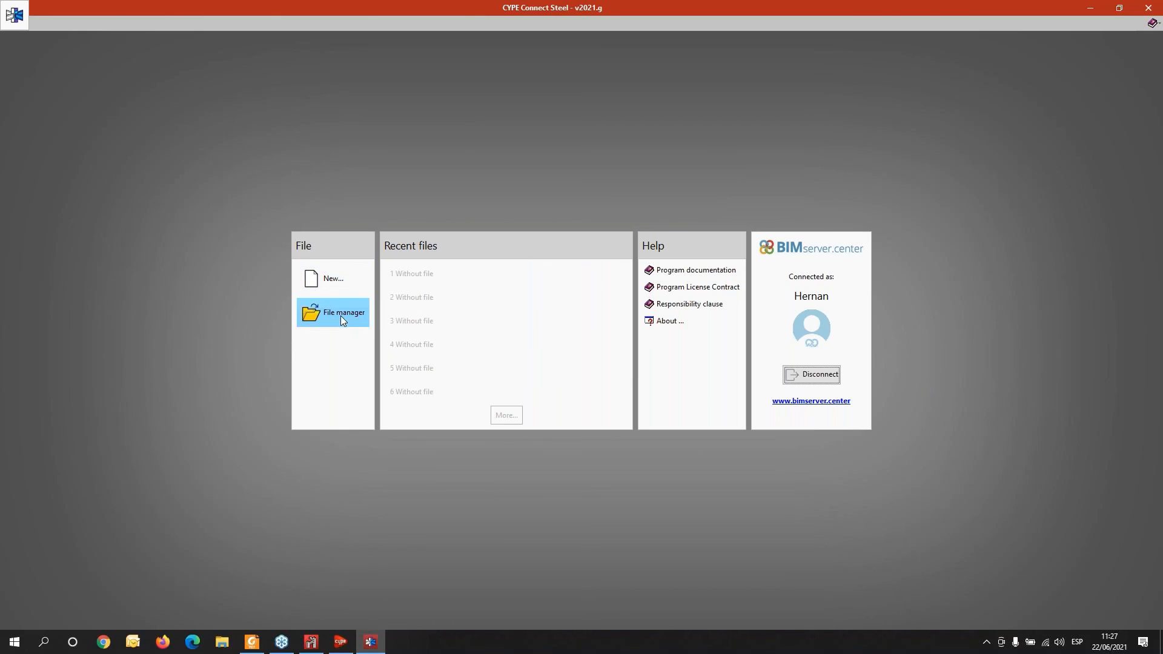
pyautogui.click(333, 280)
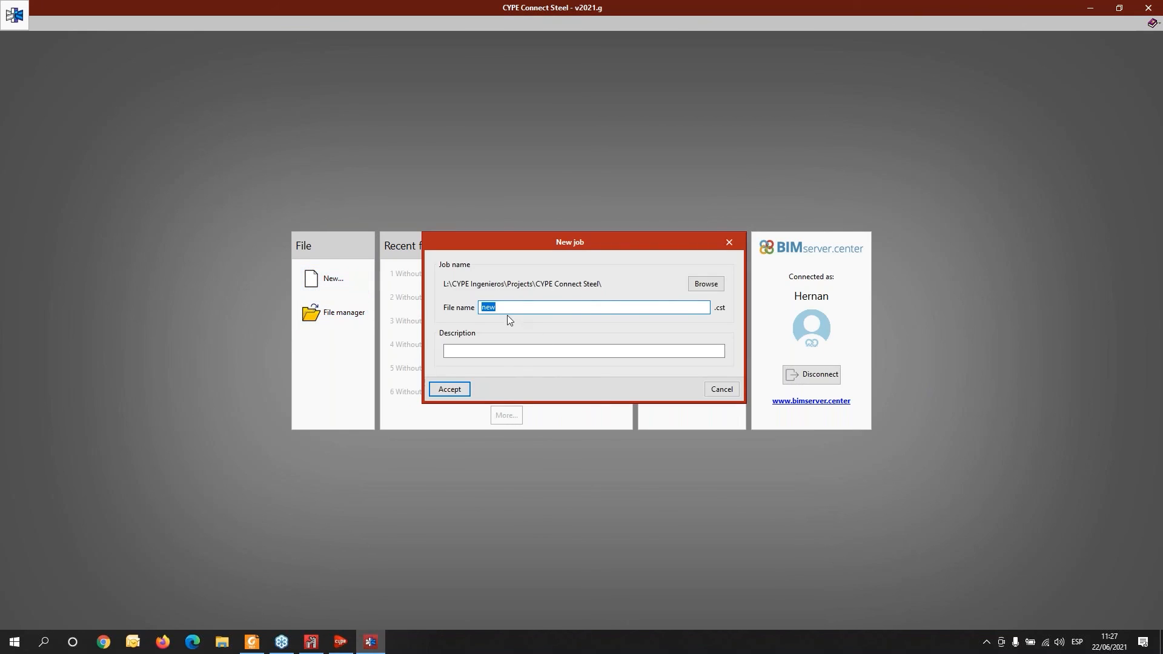
pyautogui.click(455, 391)
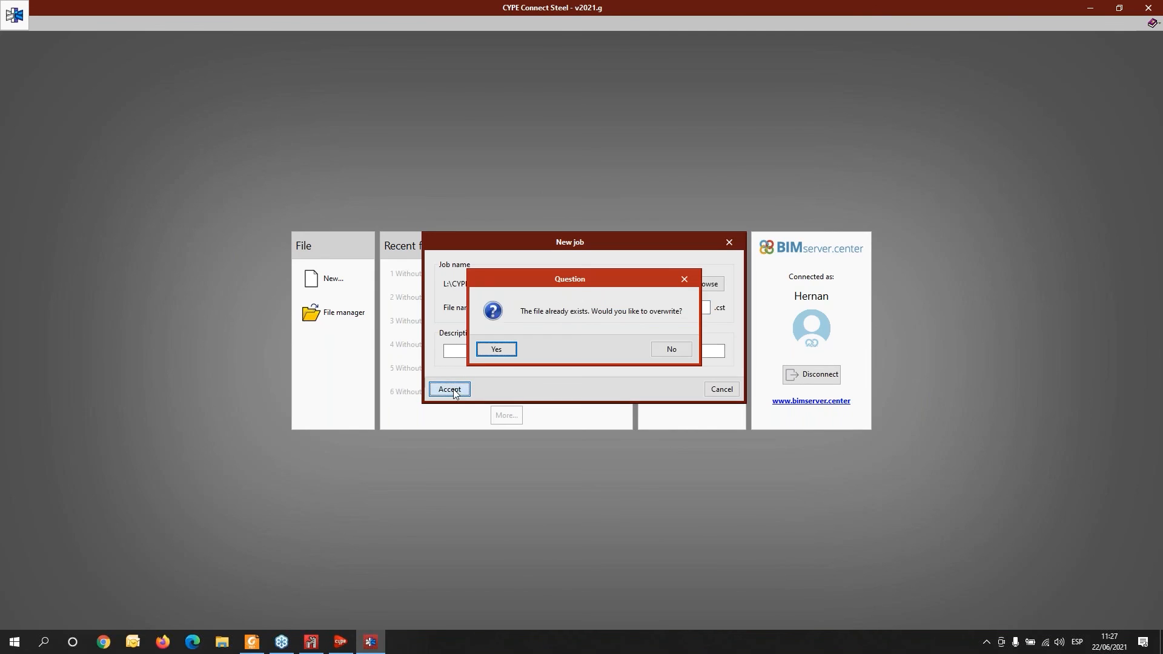
pyautogui.click(496, 350)
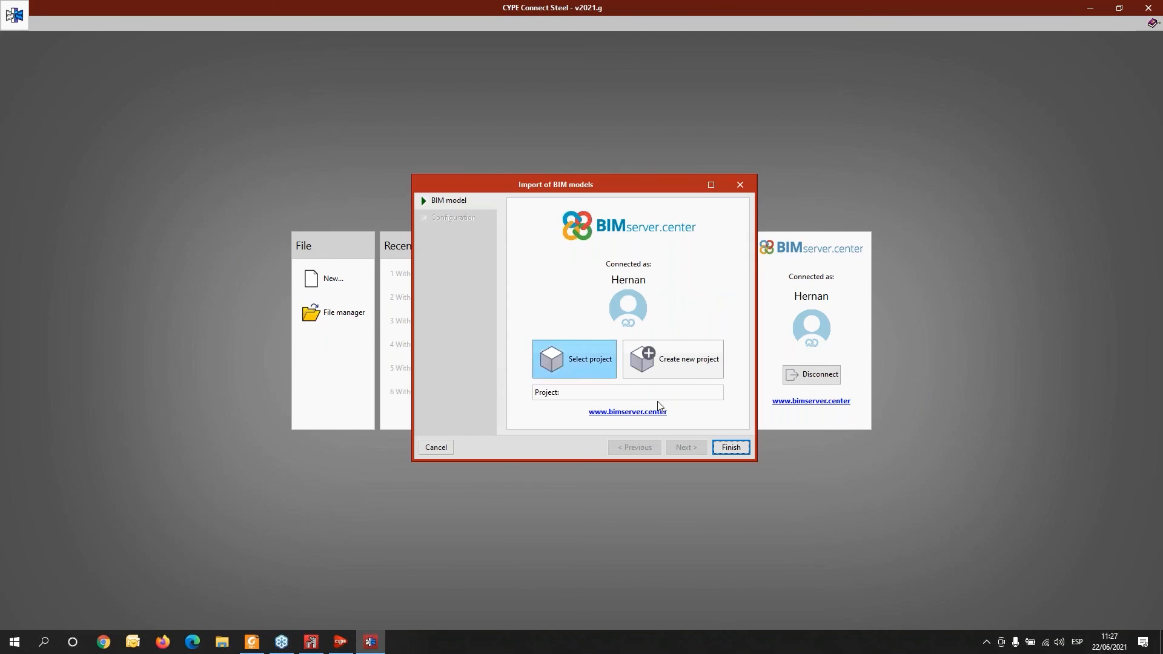
pyautogui.click(740, 184)
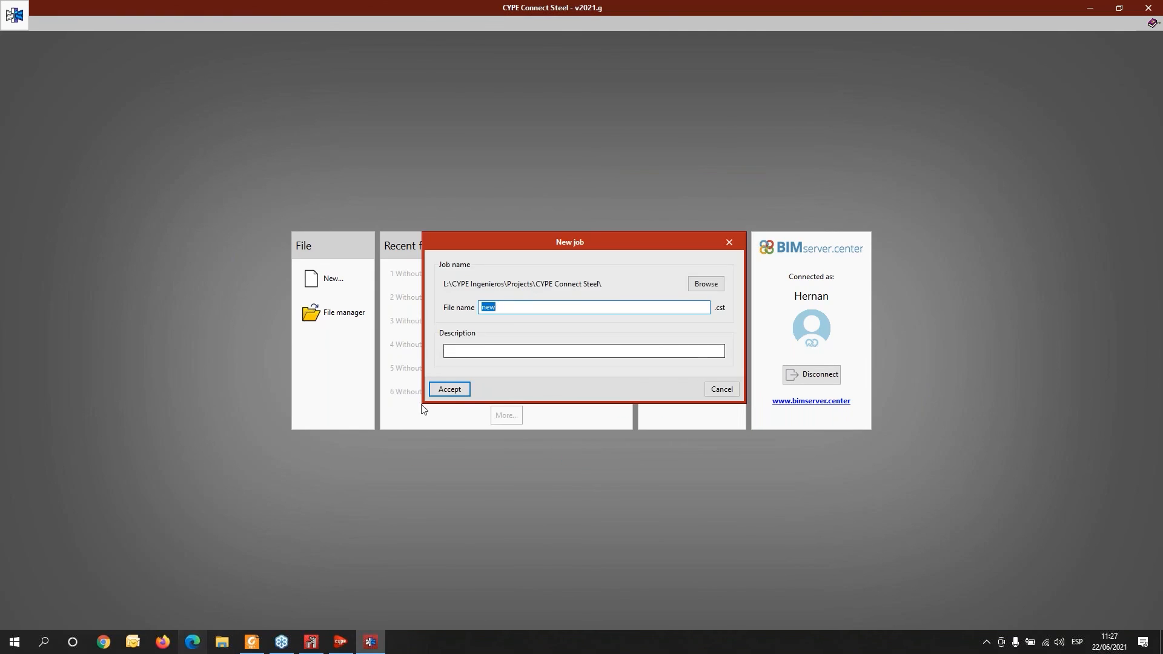
pyautogui.click(729, 244)
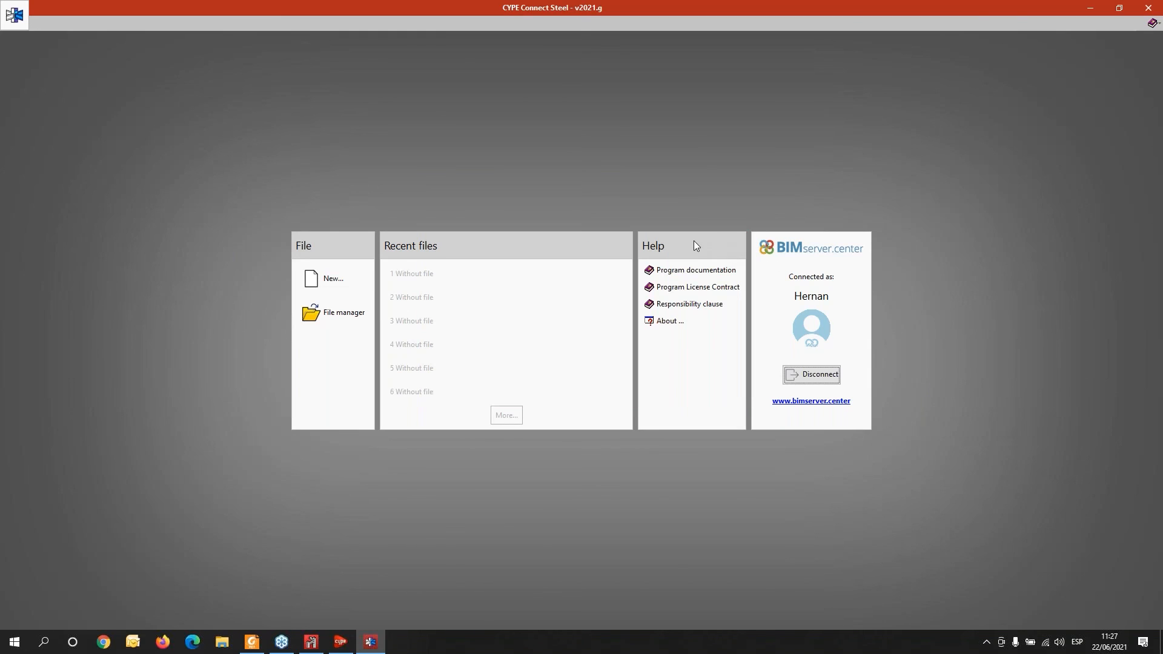
# - Open the cercha project from the file manager
pyautogui.click(328, 315)
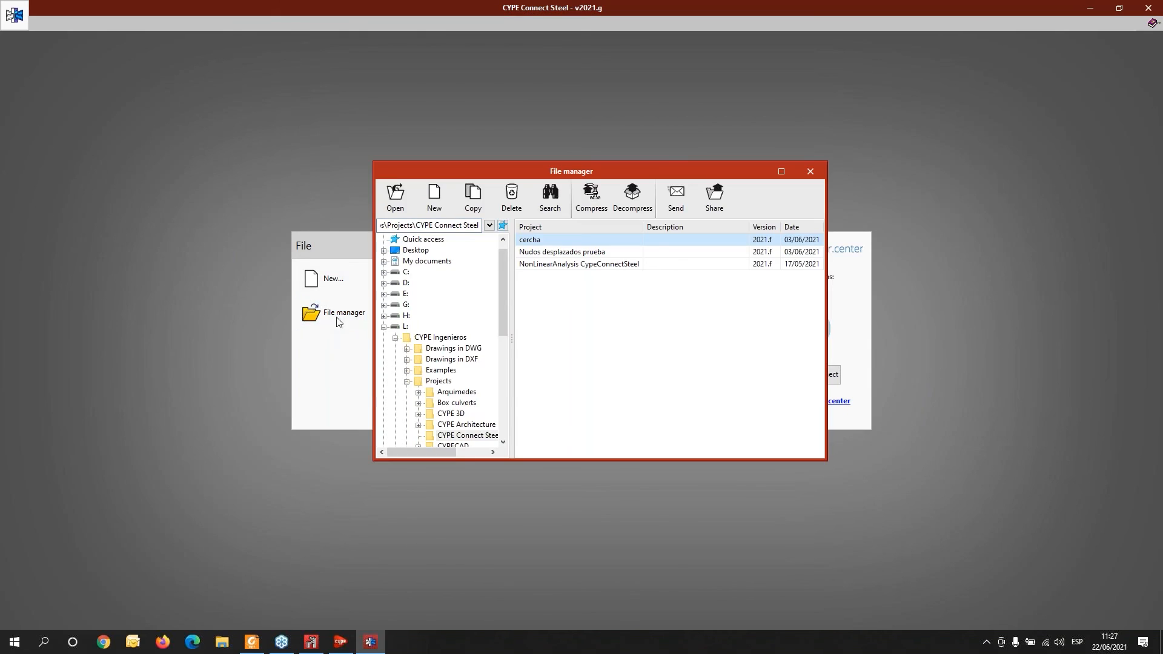
pyautogui.click(564, 255)
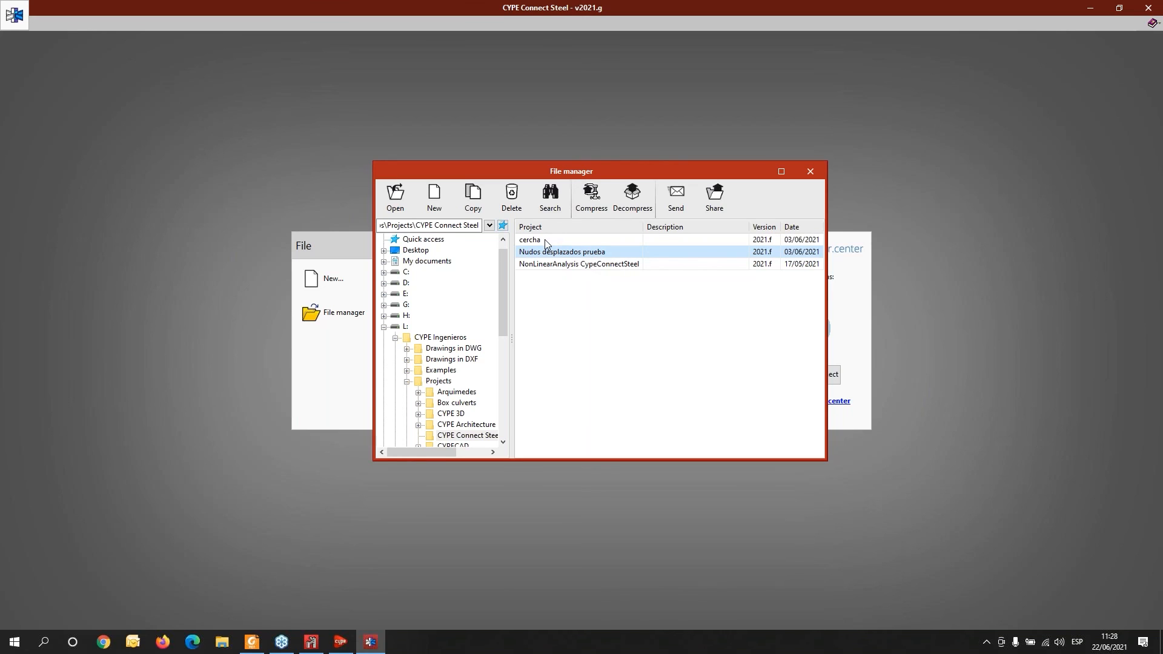
pyautogui.moveTo(0, 209); pyautogui.dragTo(375, 184)
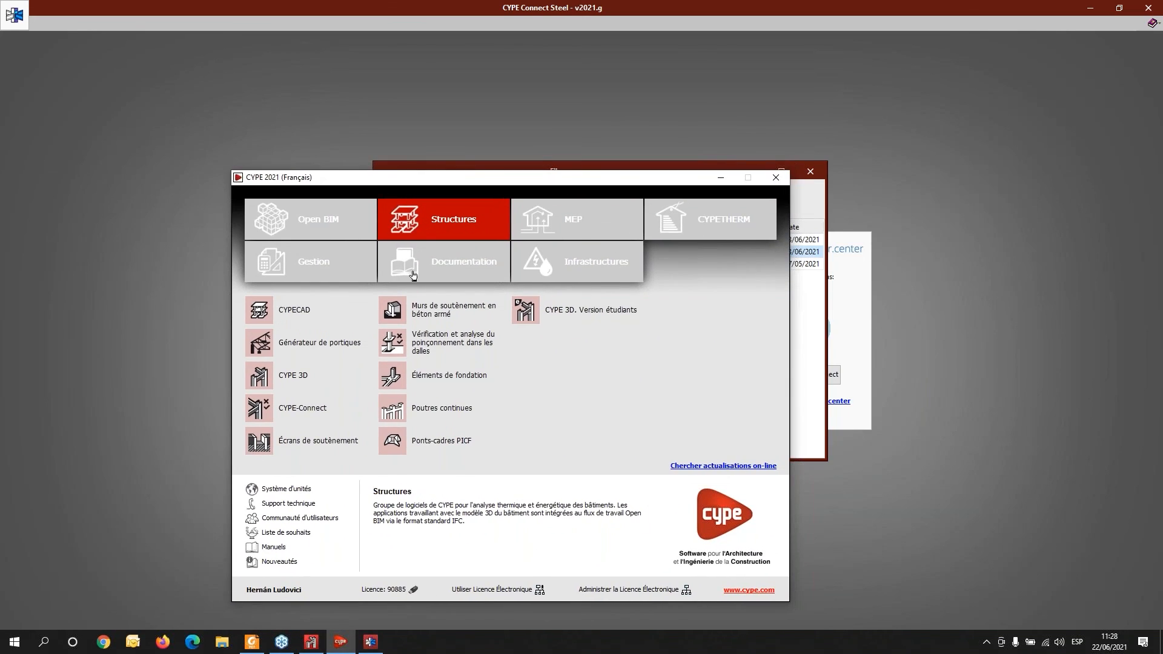
pyautogui.click(722, 179)
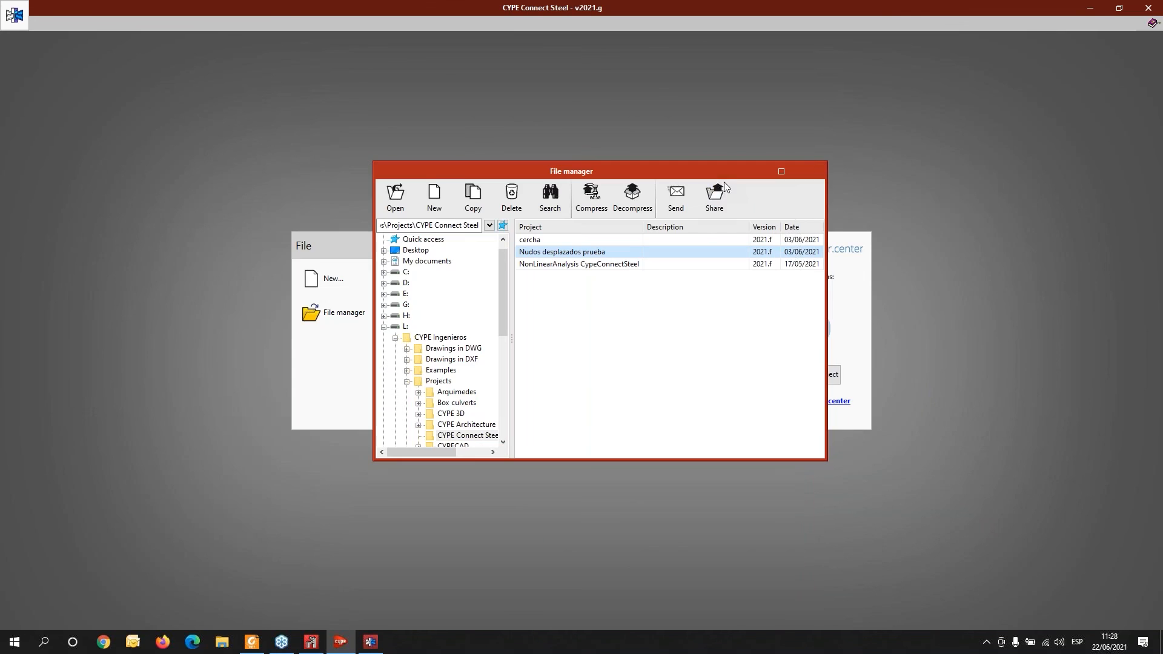
pyautogui.click(541, 244)
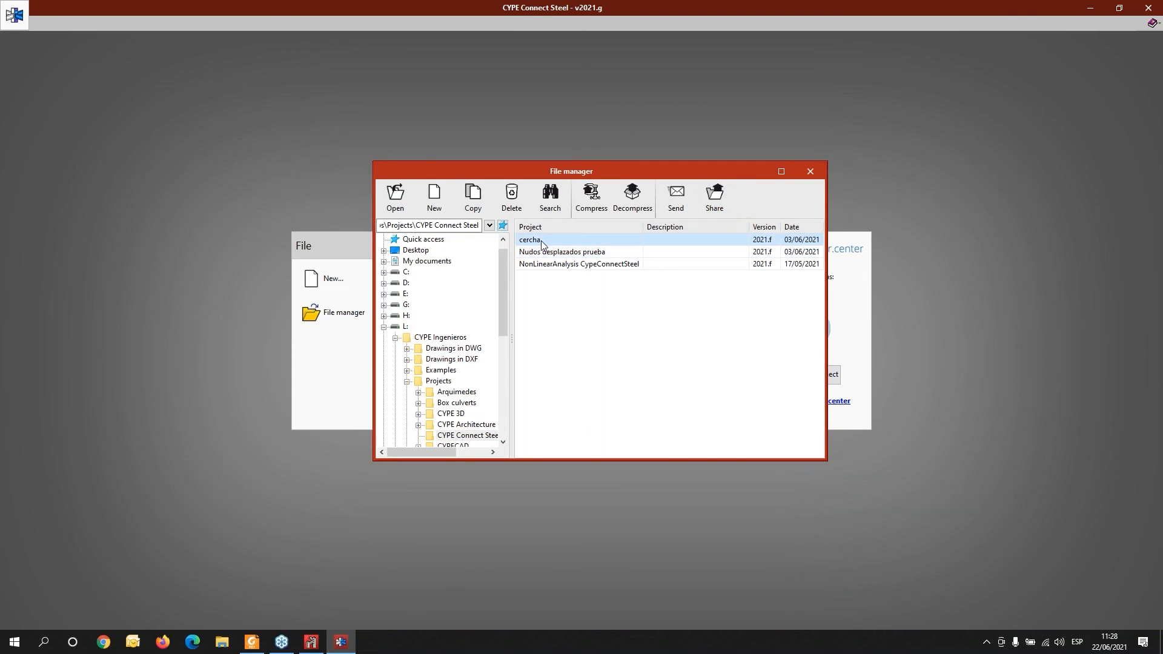
pyautogui.doubleClick(541, 242)
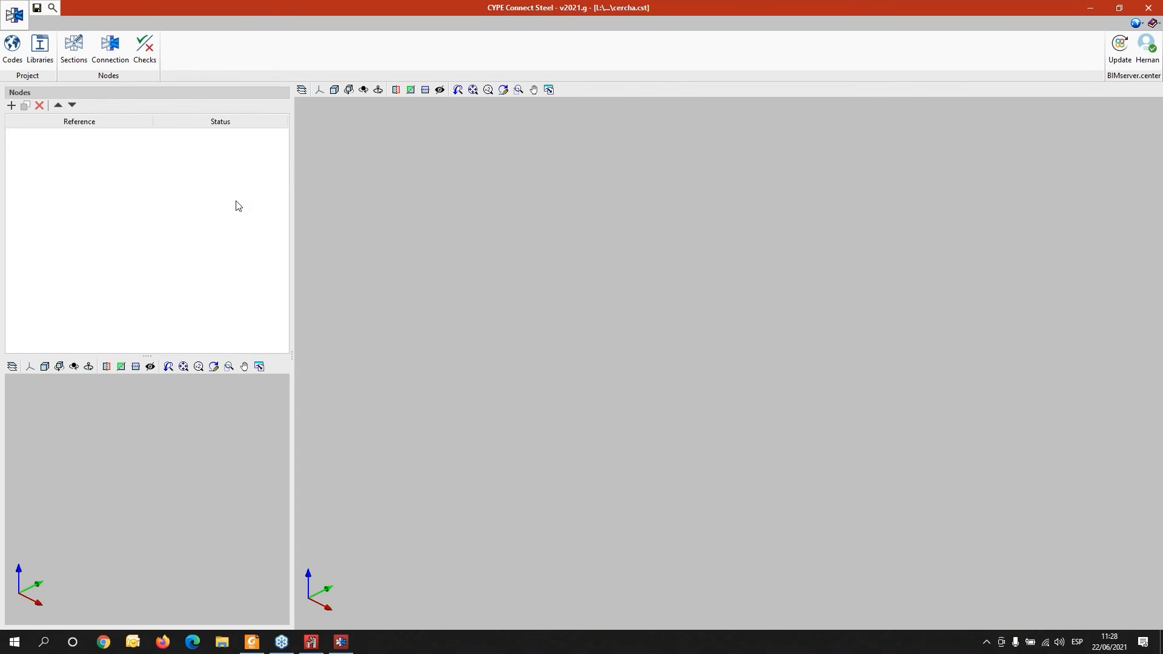
# - Open the Nudos desplazados prueba project from the file manager without saving the current project
pyautogui.click(17, 15)
pyautogui.click(39, 74)
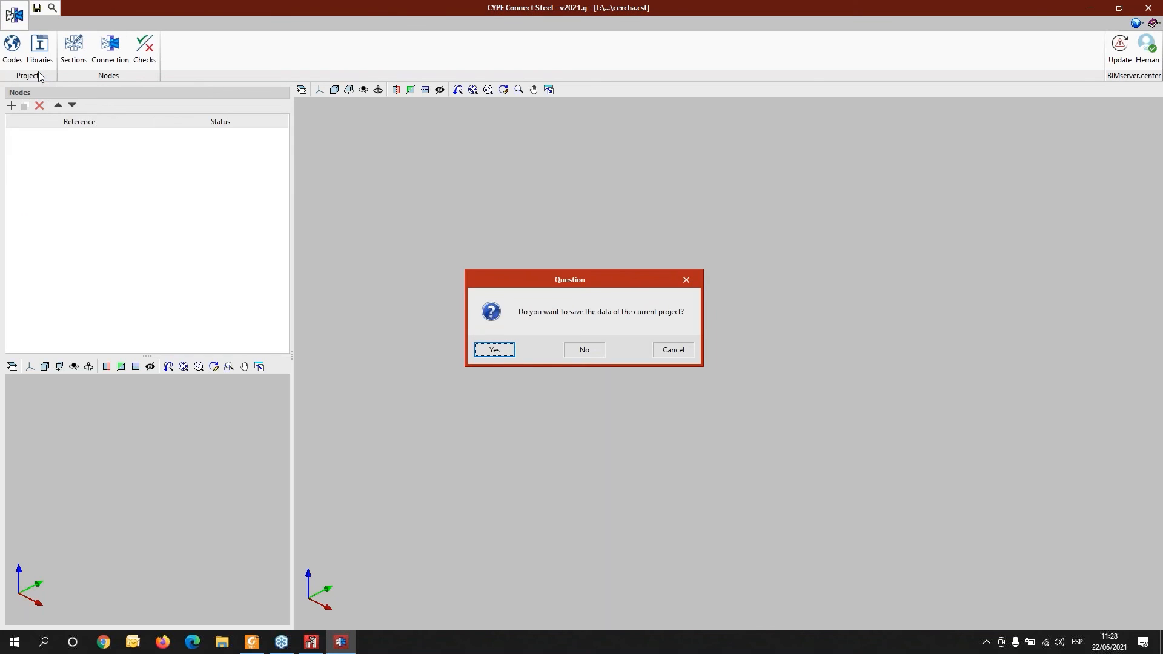
pyautogui.click(584, 350)
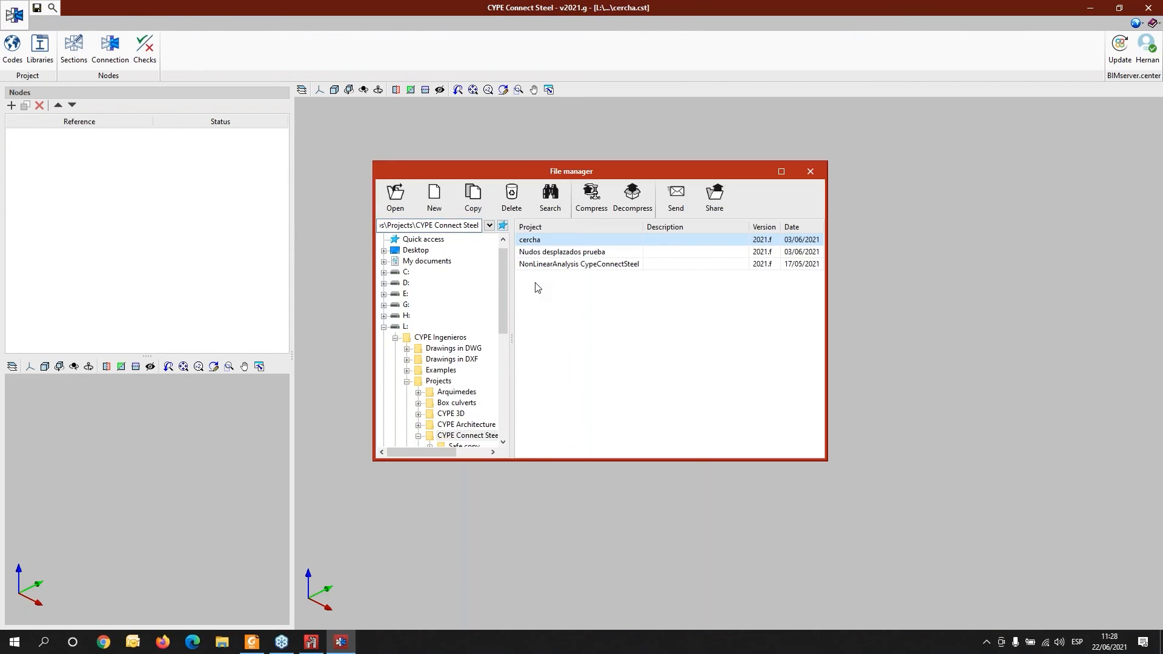
pyautogui.click(541, 254)
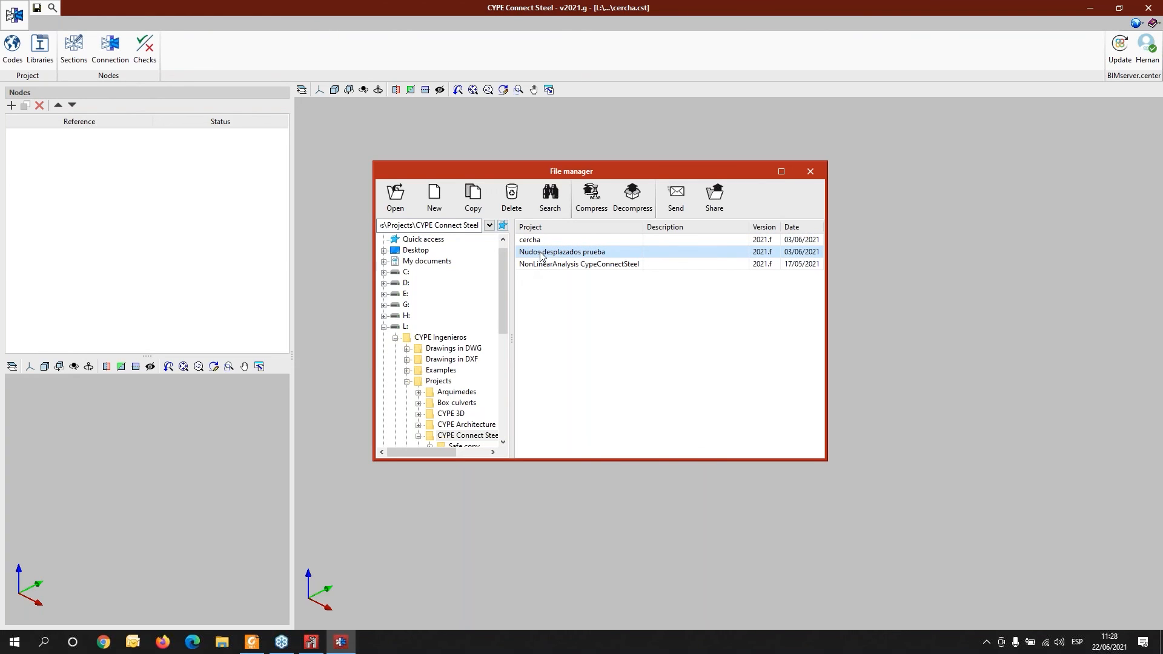
pyautogui.doubleClick(538, 254)
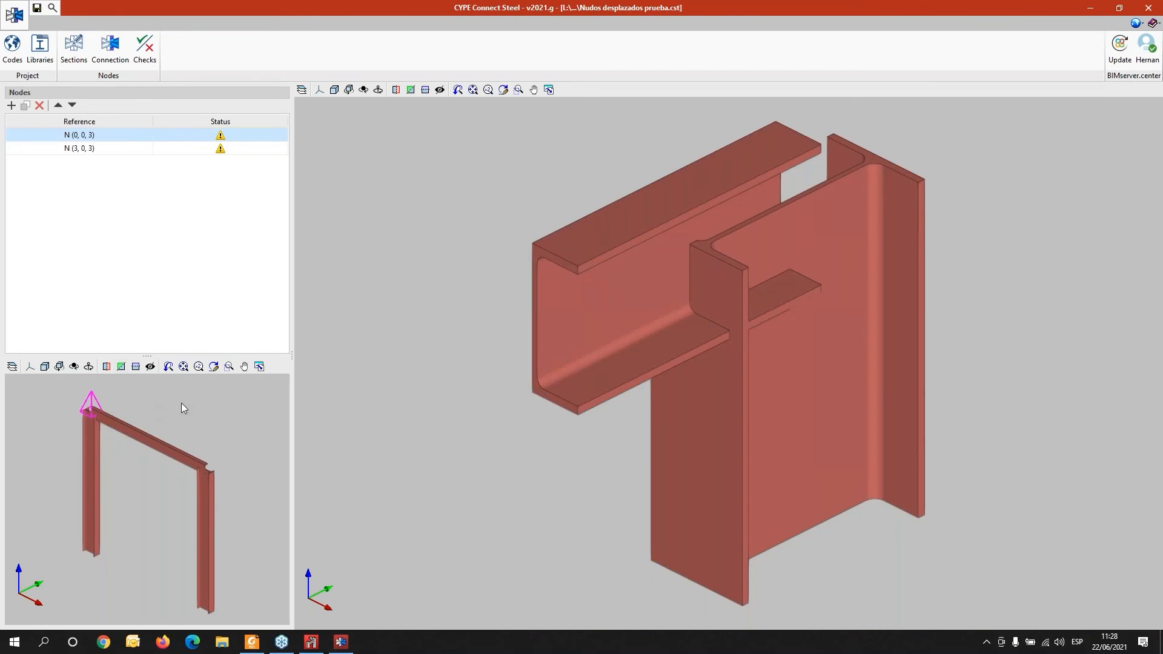
# - Inspect the sections and the connection geometry of node N (0, 0, 3) without making changes
pyautogui.click(76, 51)
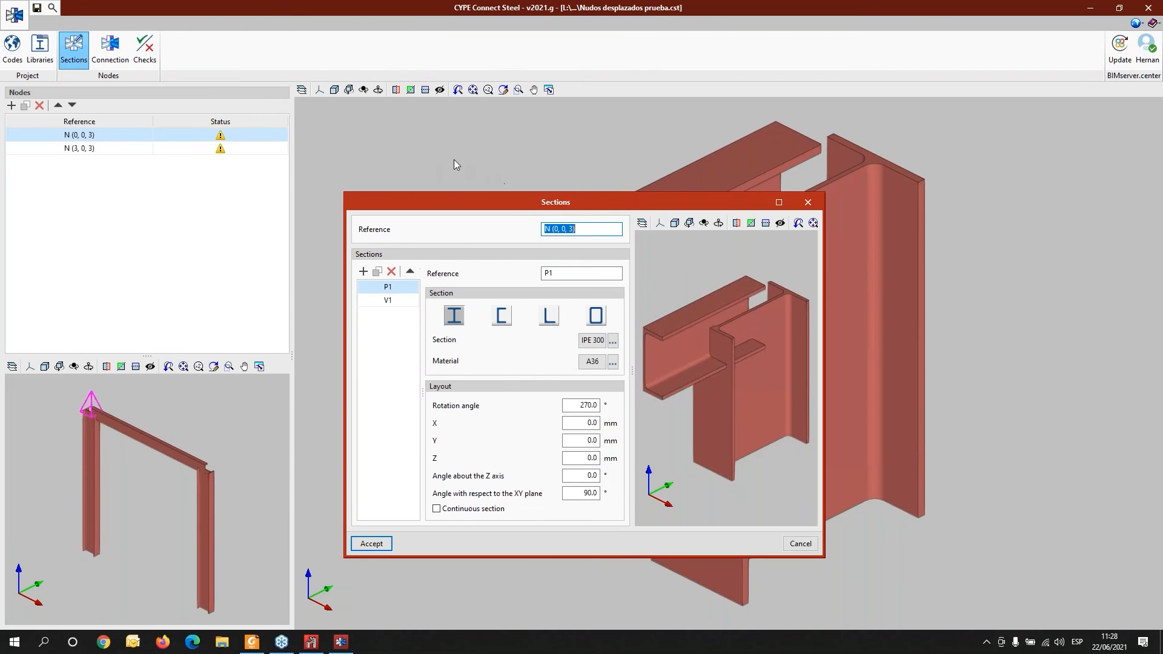
pyautogui.press('Escape')
pyautogui.click(110, 49)
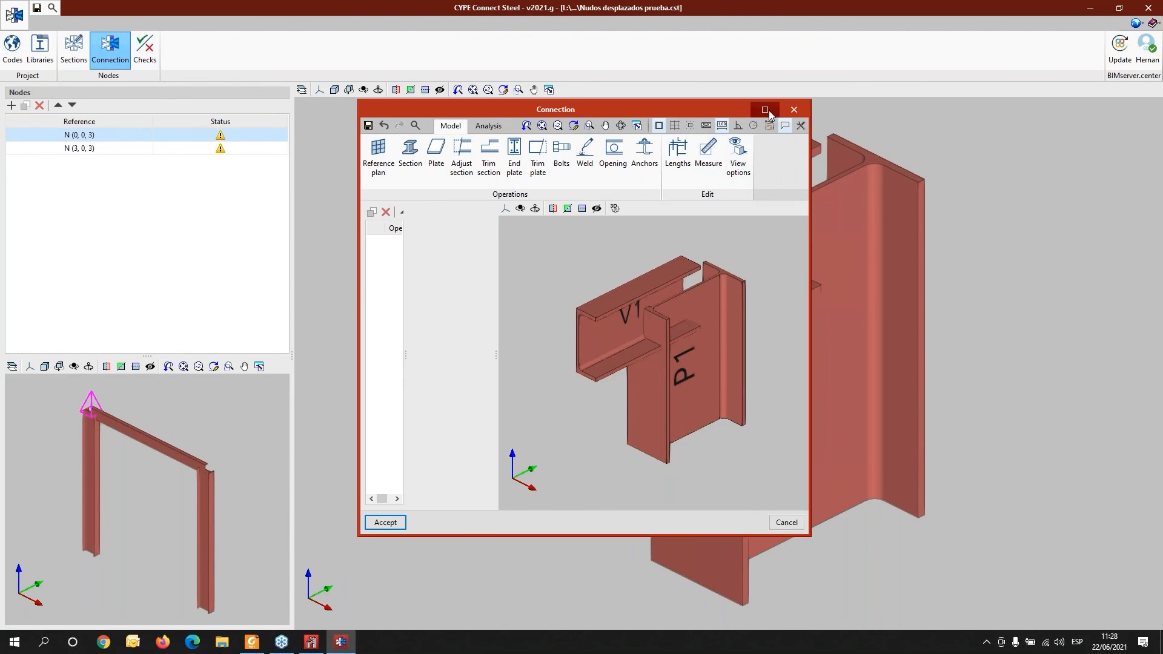
pyautogui.click(765, 110)
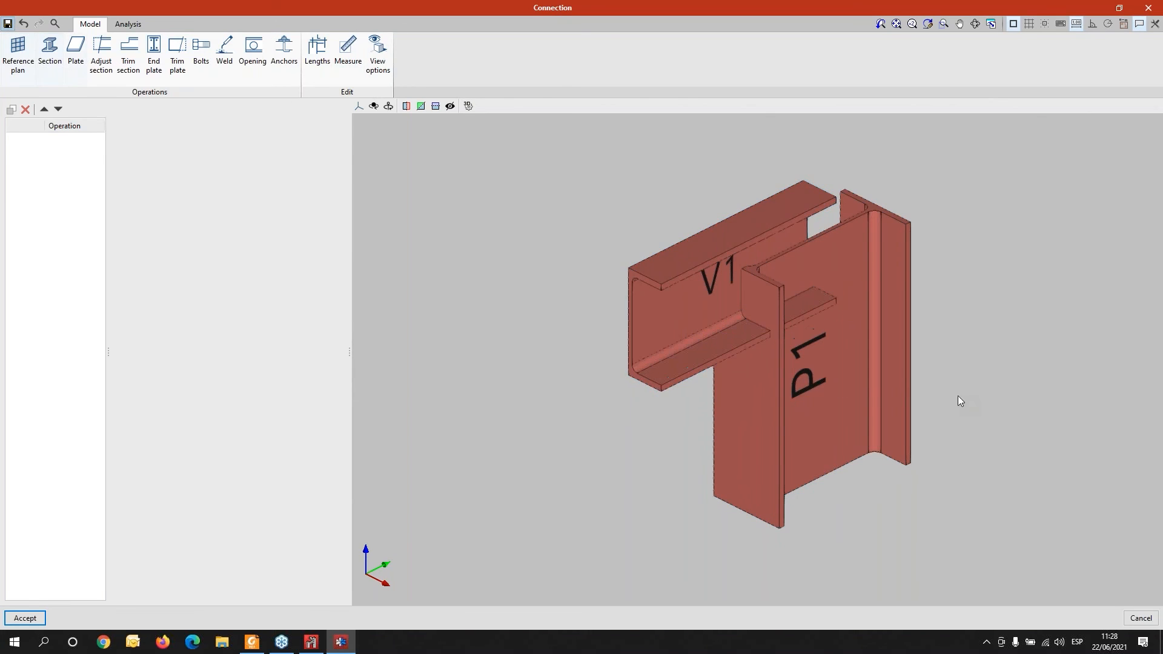
pyautogui.moveTo(868, 391); pyautogui.dragTo(839, 383, button='middle')
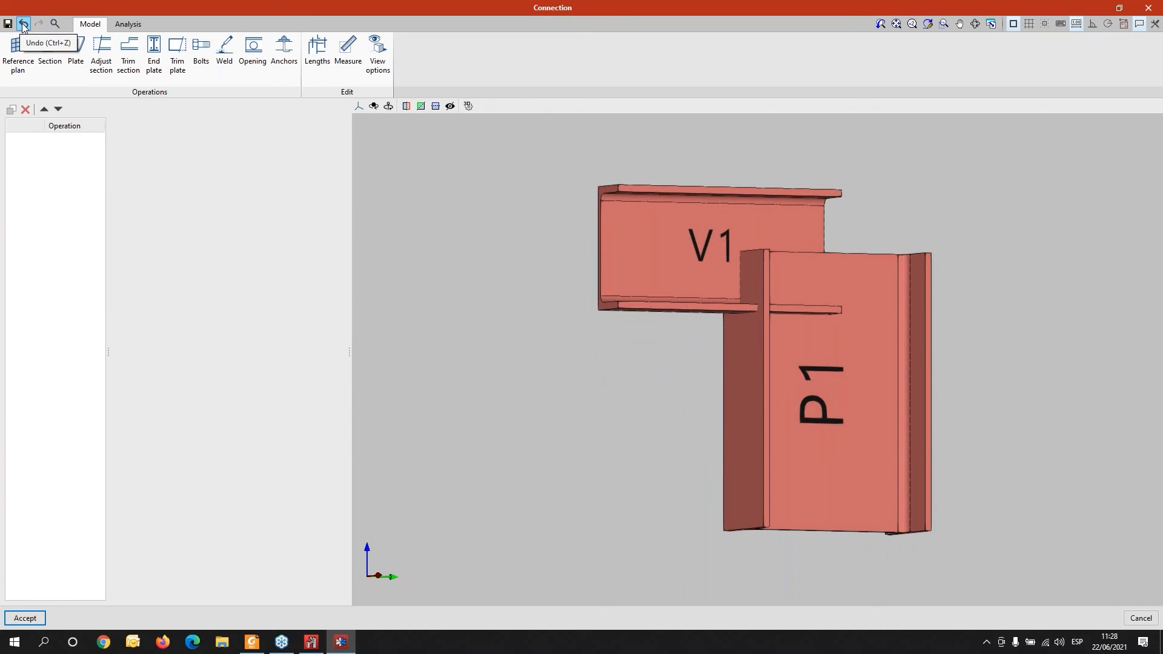
pyautogui.click(25, 617)
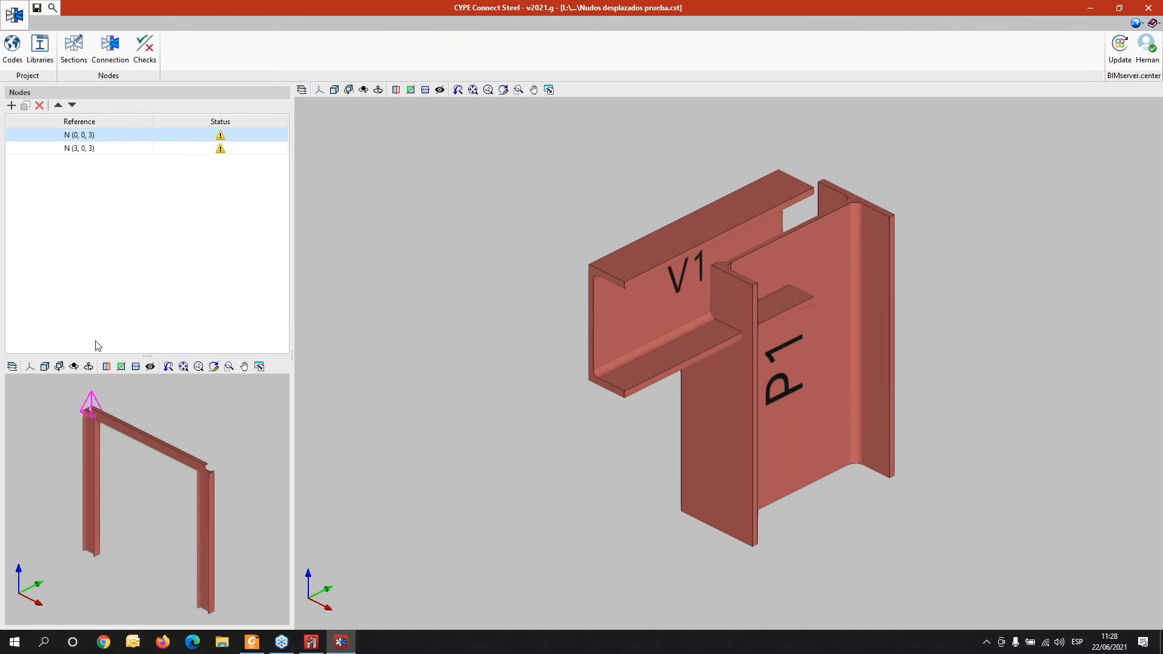
# - Set column P1's Z offset to 200 mm in the sections of node N (0, 0, 3)
pyautogui.click(72, 58)
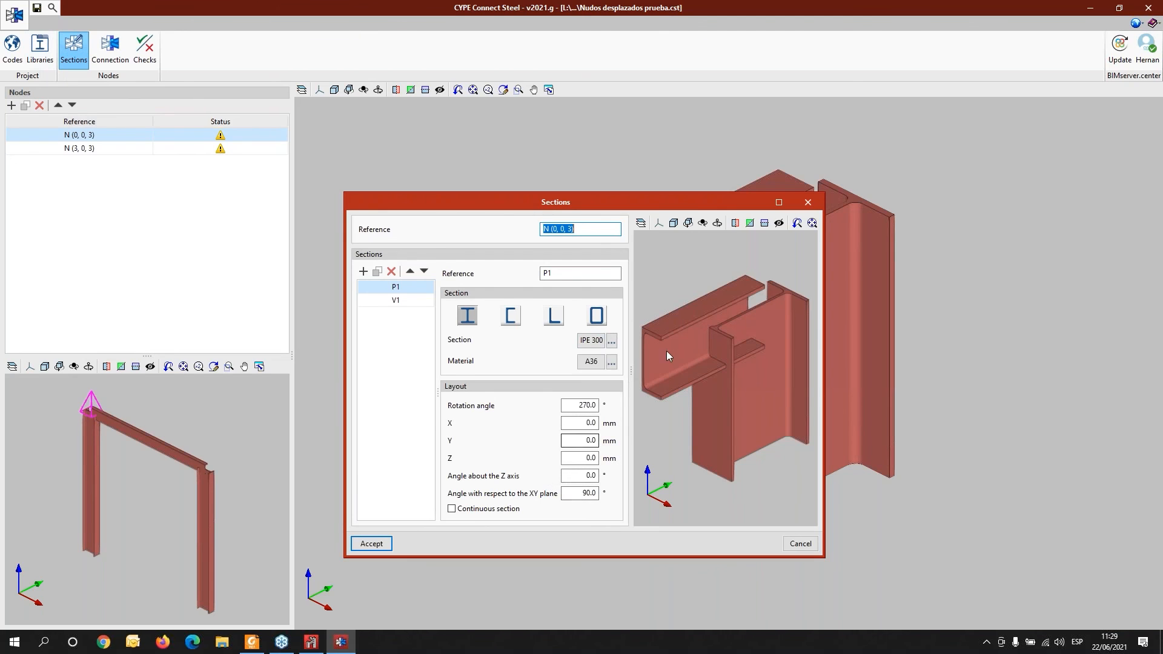
pyautogui.click(779, 202)
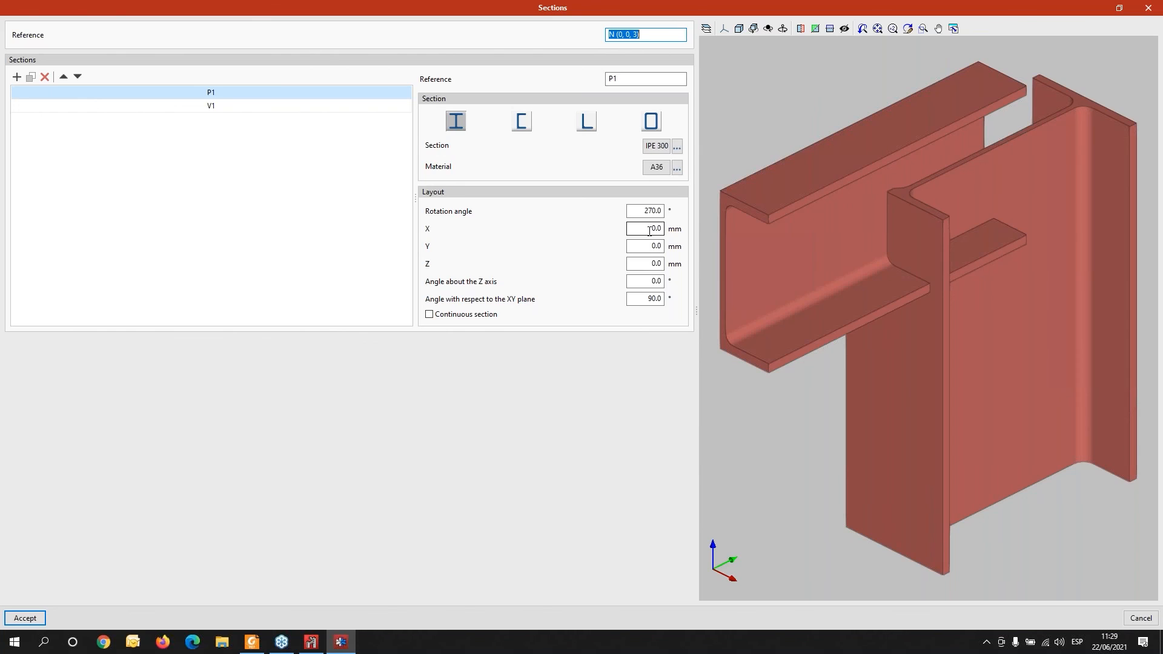
pyautogui.click(651, 264)
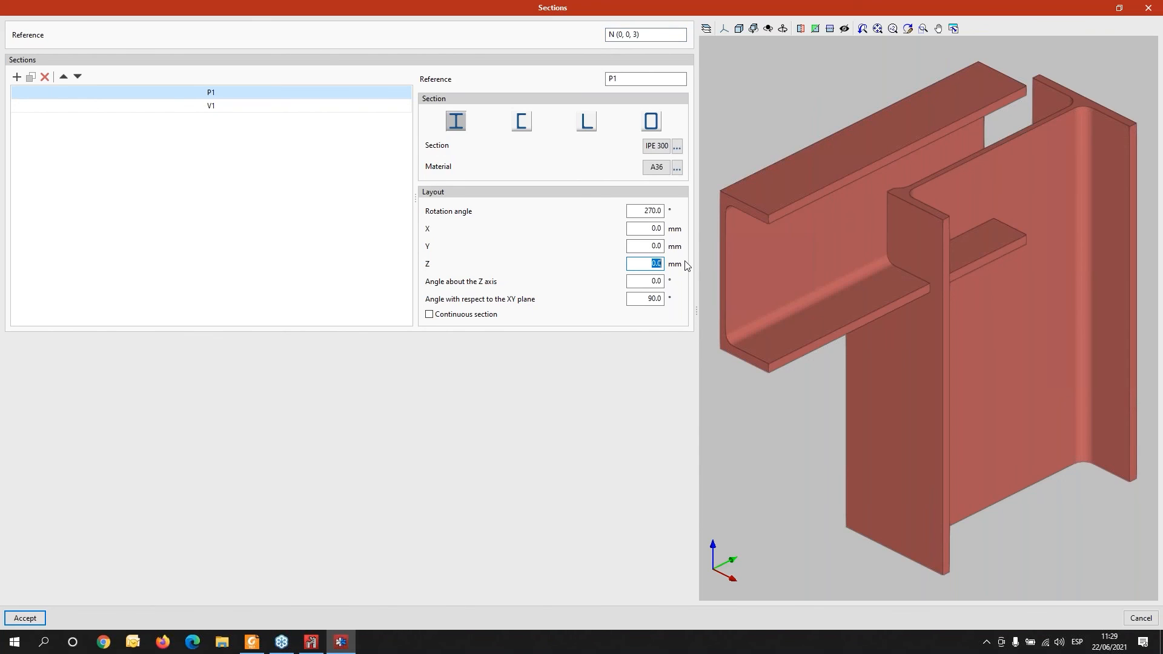
pyautogui.write('80')
pyautogui.press('Tab')
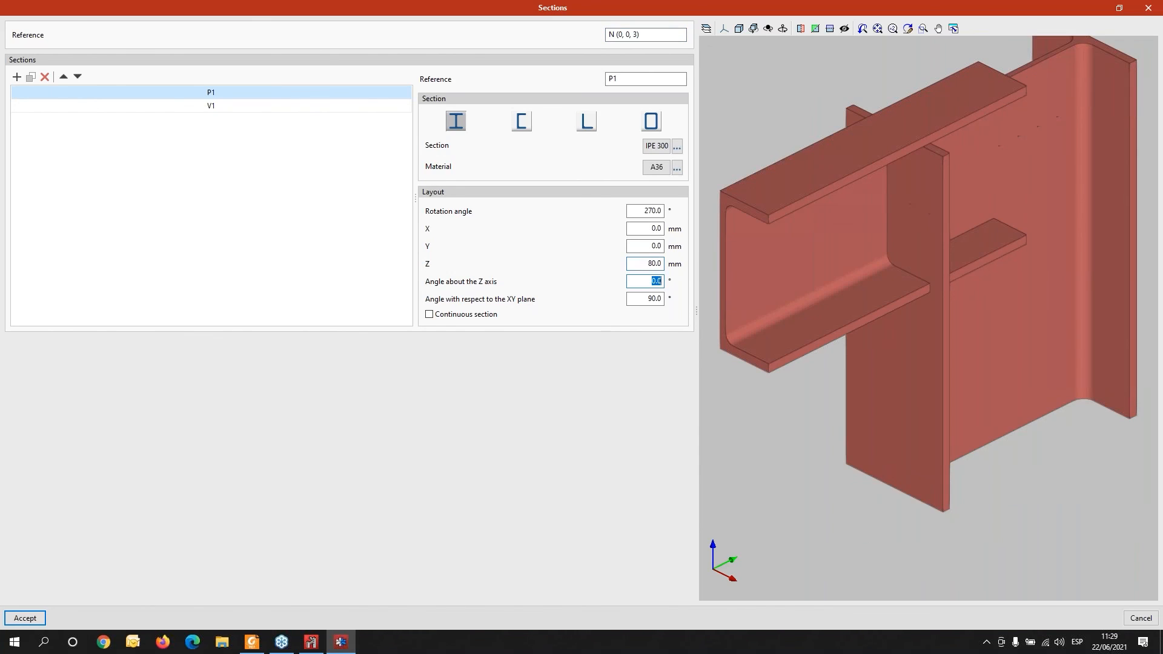
pyautogui.click(645, 264)
pyautogui.write('2')
pyautogui.press('Tab')
pyautogui.scroll(-2, 726, 276)
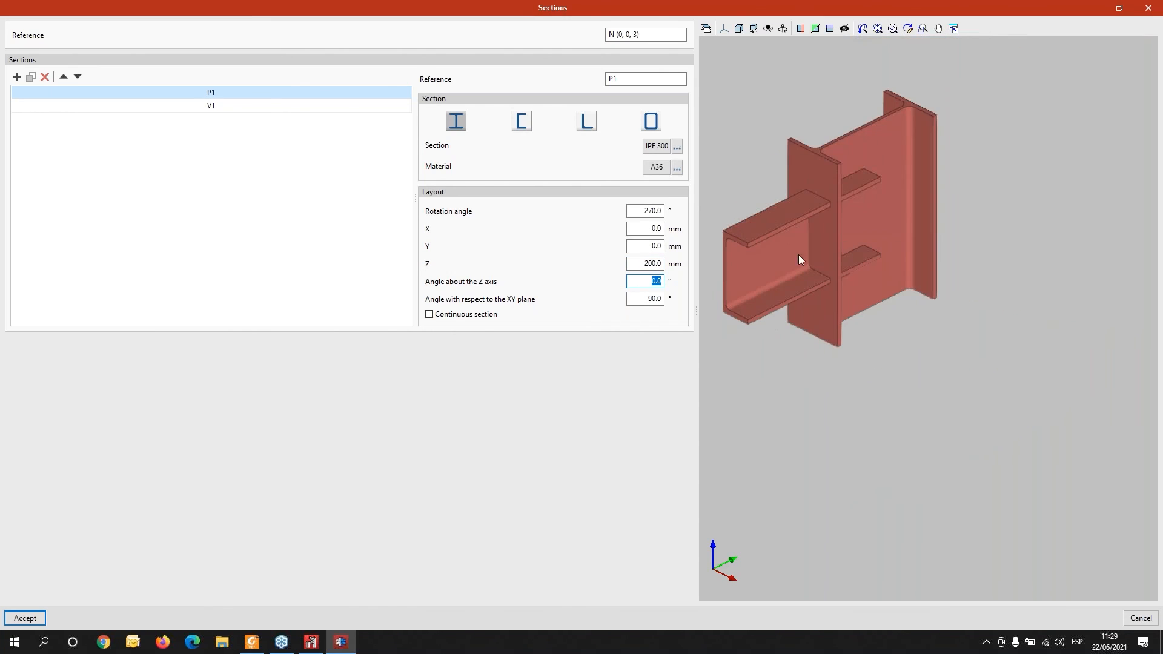
pyautogui.click(40, 622)
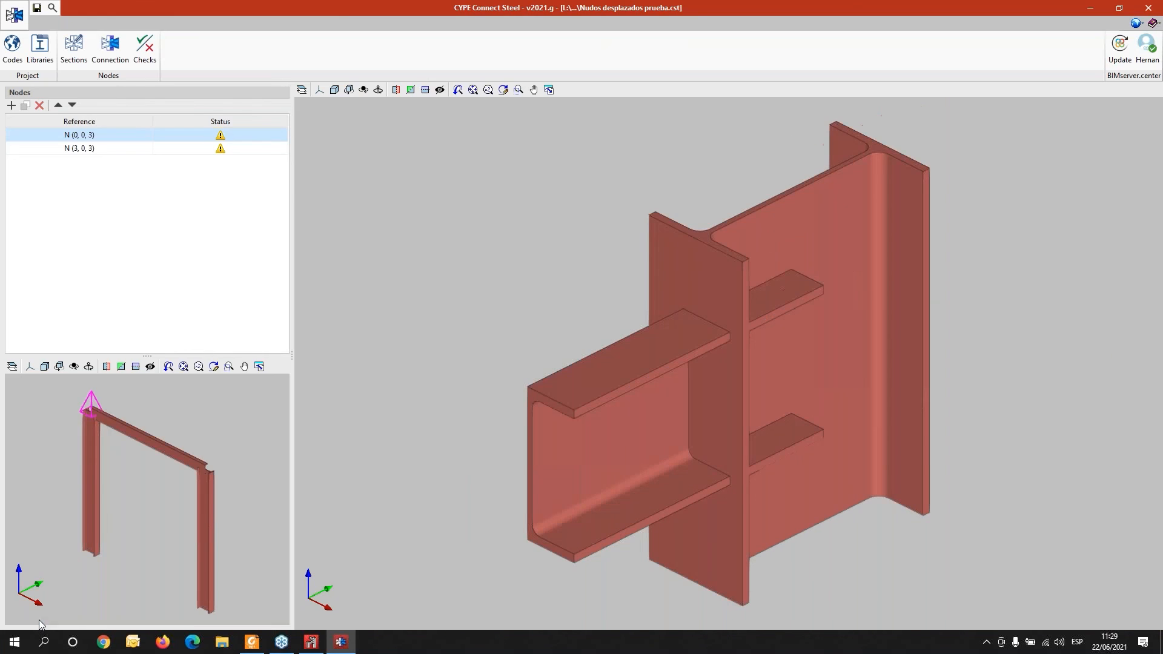
# - Add an end plate on beam V1 joined to column P1's bottom flange in the connection editor
pyautogui.scroll(-2, 299, 507)
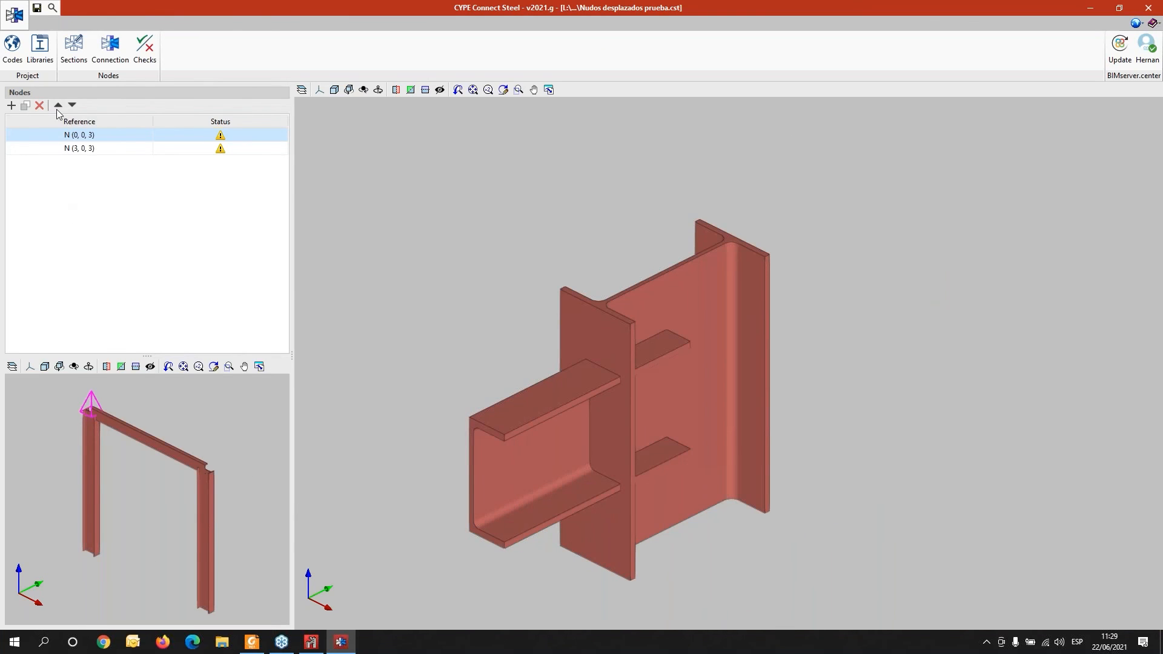
pyautogui.click(112, 52)
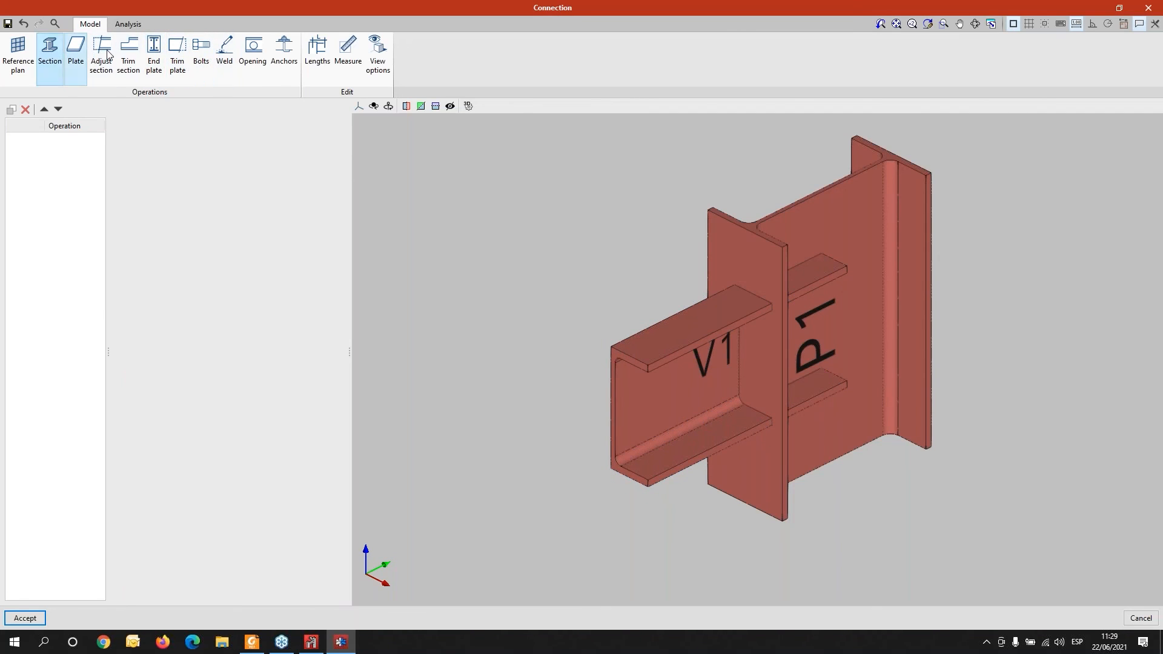
pyautogui.click(156, 63)
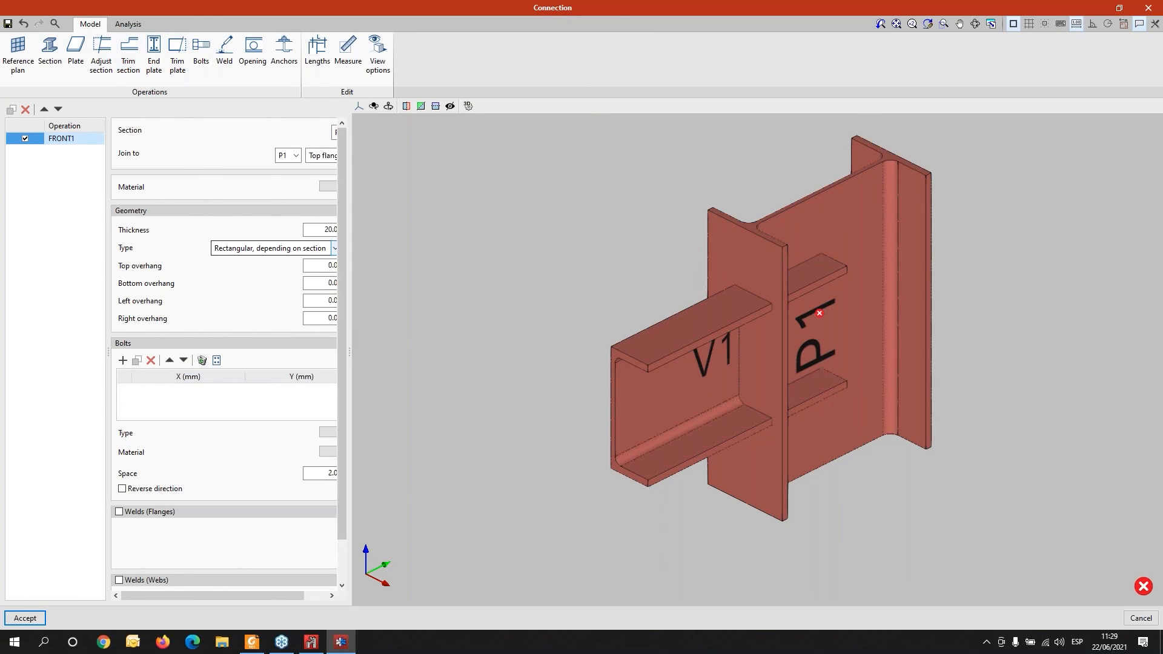
pyautogui.moveTo(351, 195); pyautogui.dragTo(506, 223)
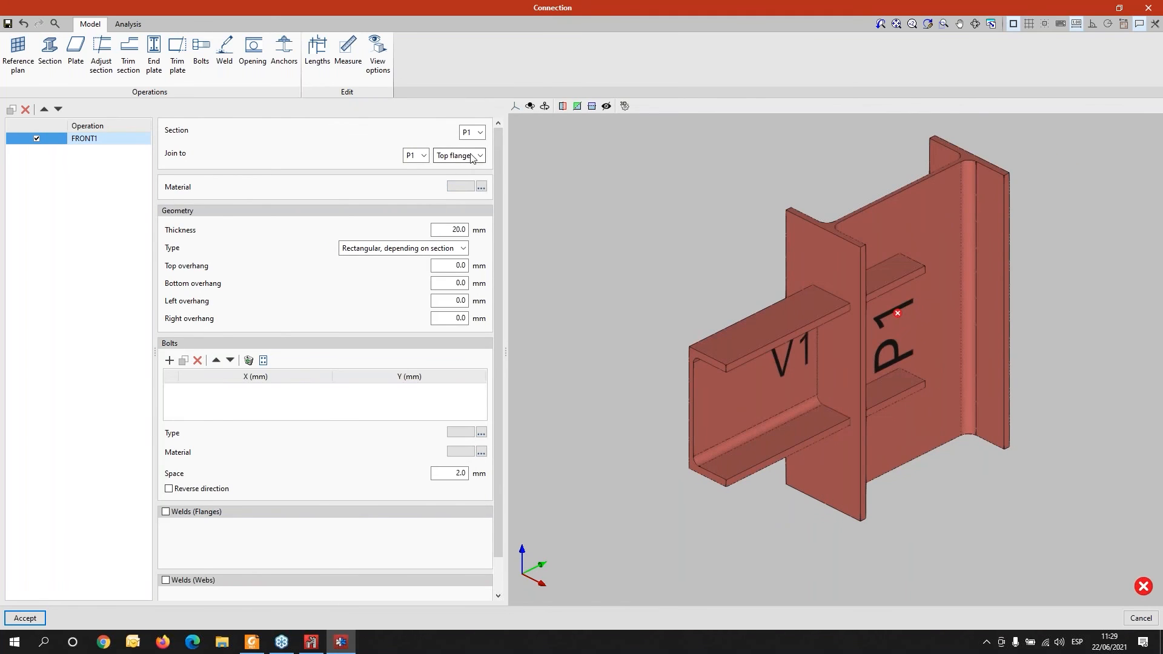
pyautogui.click(480, 132)
pyautogui.click(470, 159)
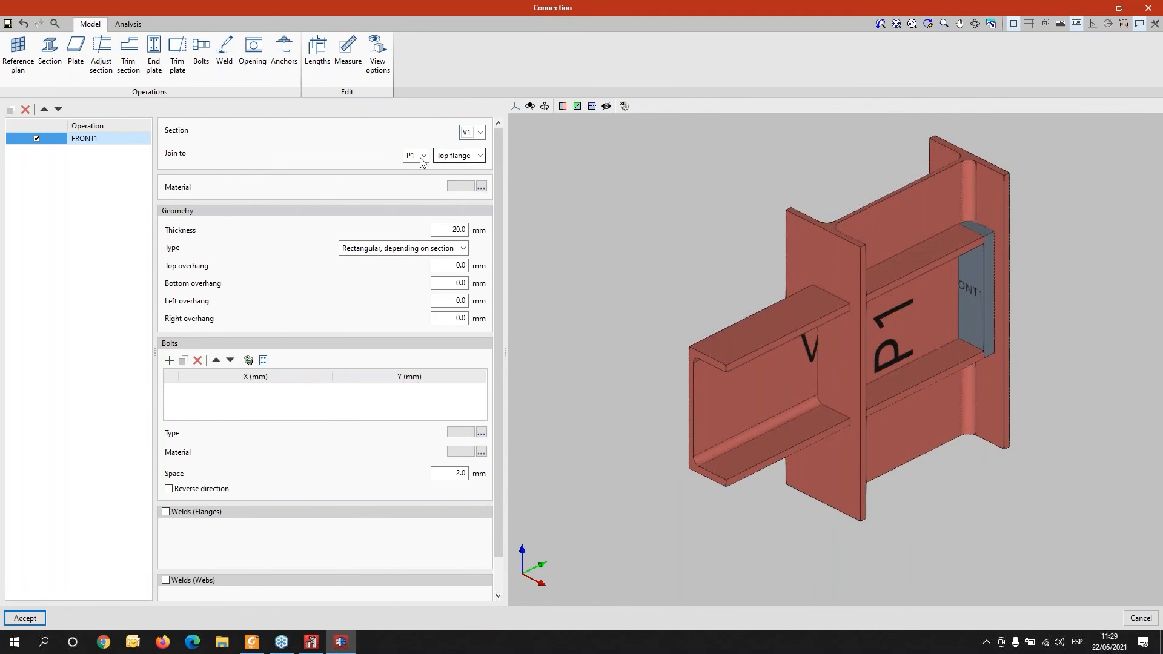
pyautogui.click(478, 159)
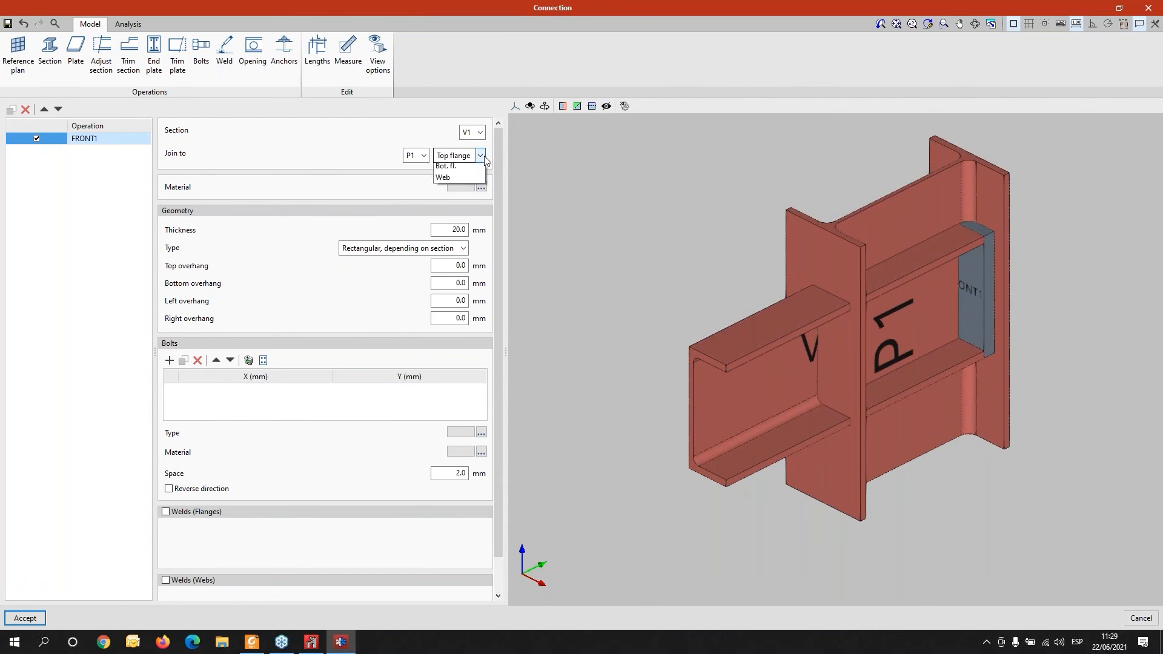
pyautogui.click(470, 181)
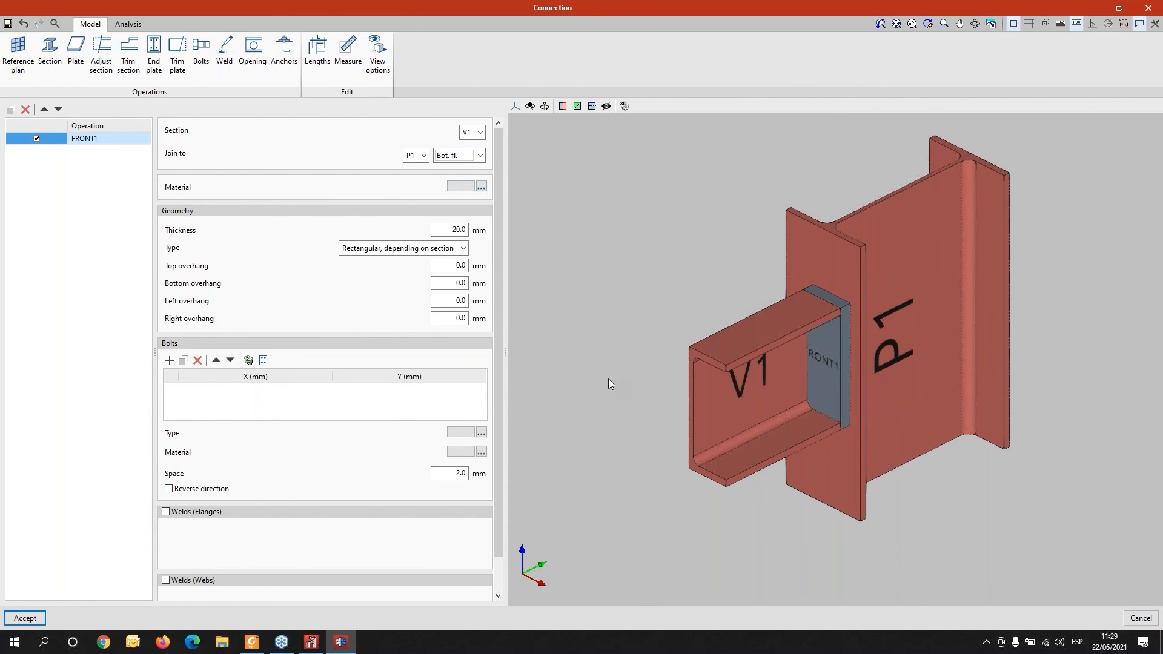
# - Set the end plate's top, bottom, left and right overhangs to 15 mm each
pyautogui.click(453, 261)
pyautogui.write('15')
pyautogui.press('Tab')
pyautogui.press('Tab')
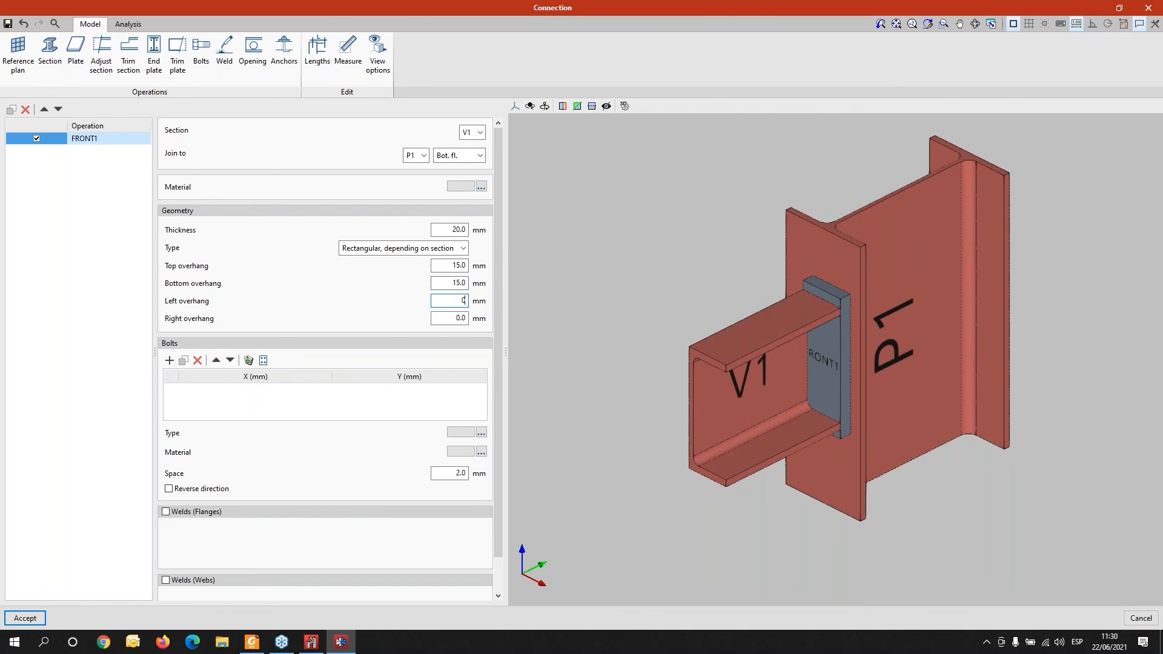
pyautogui.write('15')
pyautogui.press('Tab')
pyautogui.press('Tab')
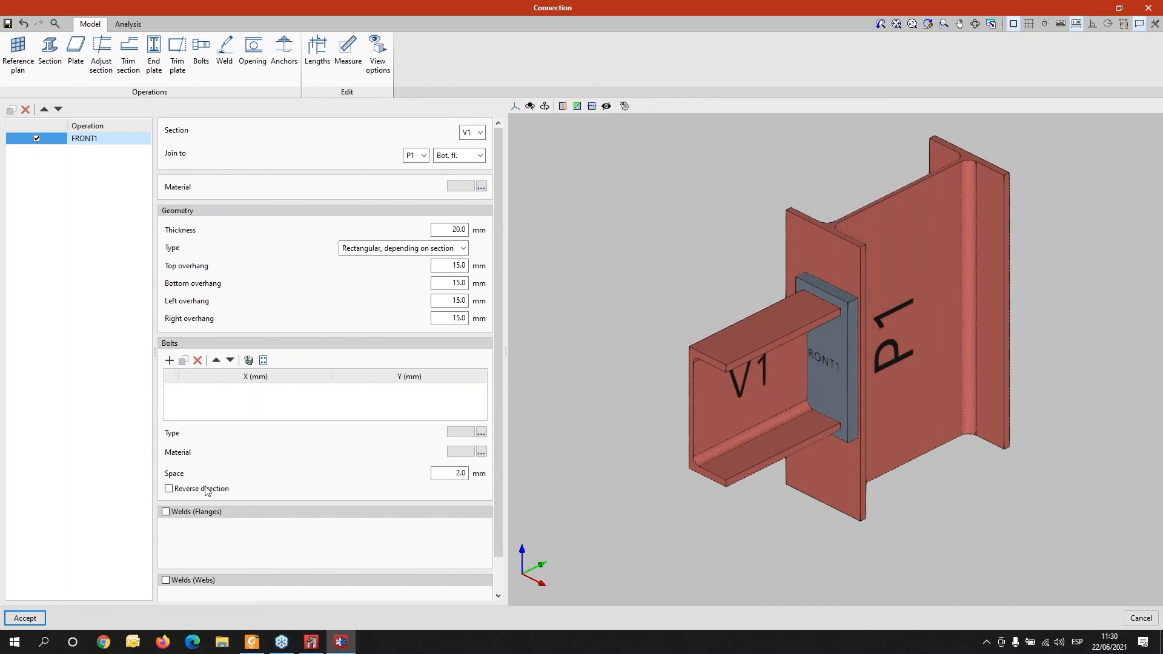
# - Enable the flange welds and web welds for the end plate
pyautogui.click(167, 514)
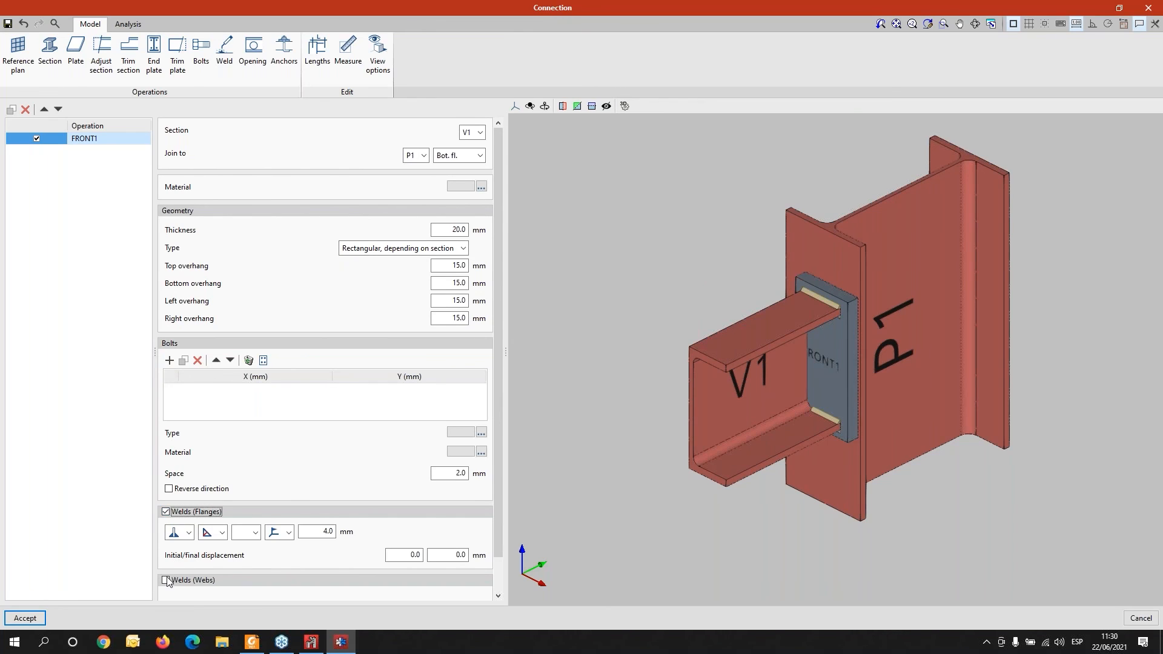
pyautogui.click(167, 580)
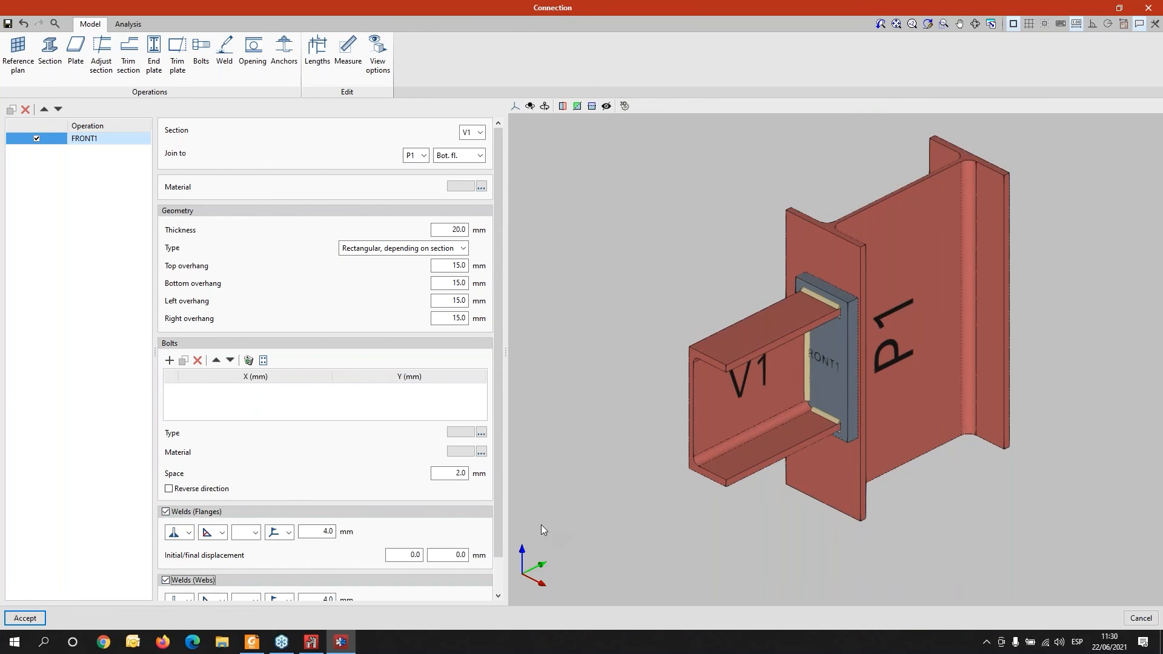
pyautogui.scroll(-2, 548, 526)
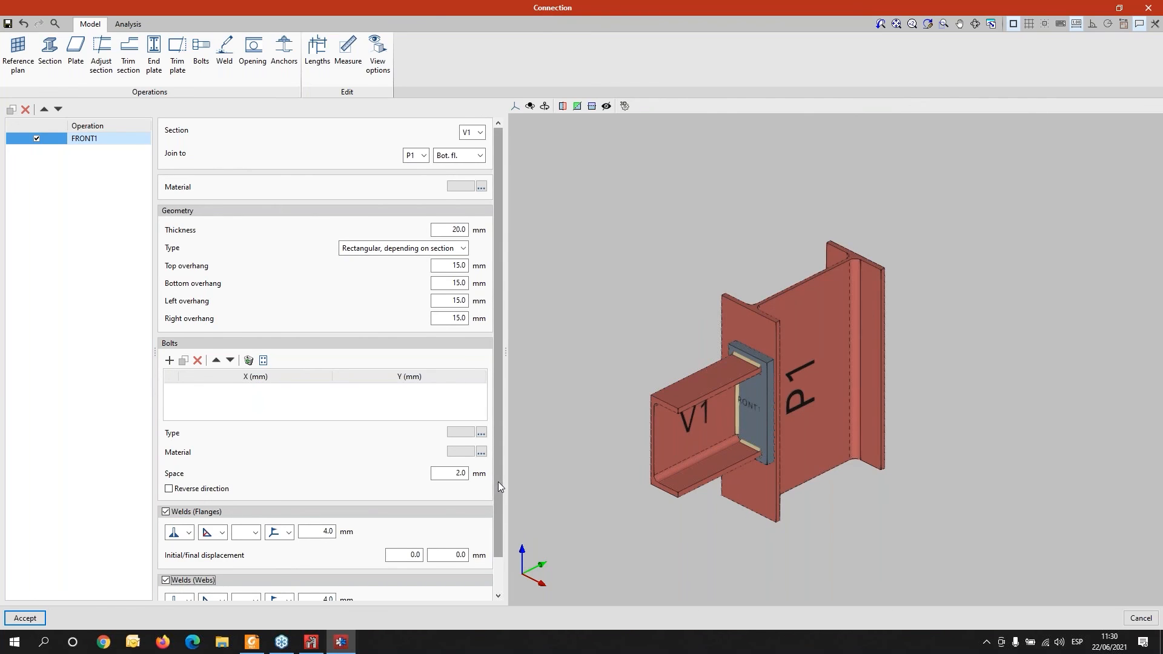
pyautogui.moveTo(498, 481); pyautogui.dragTo(500, 510)
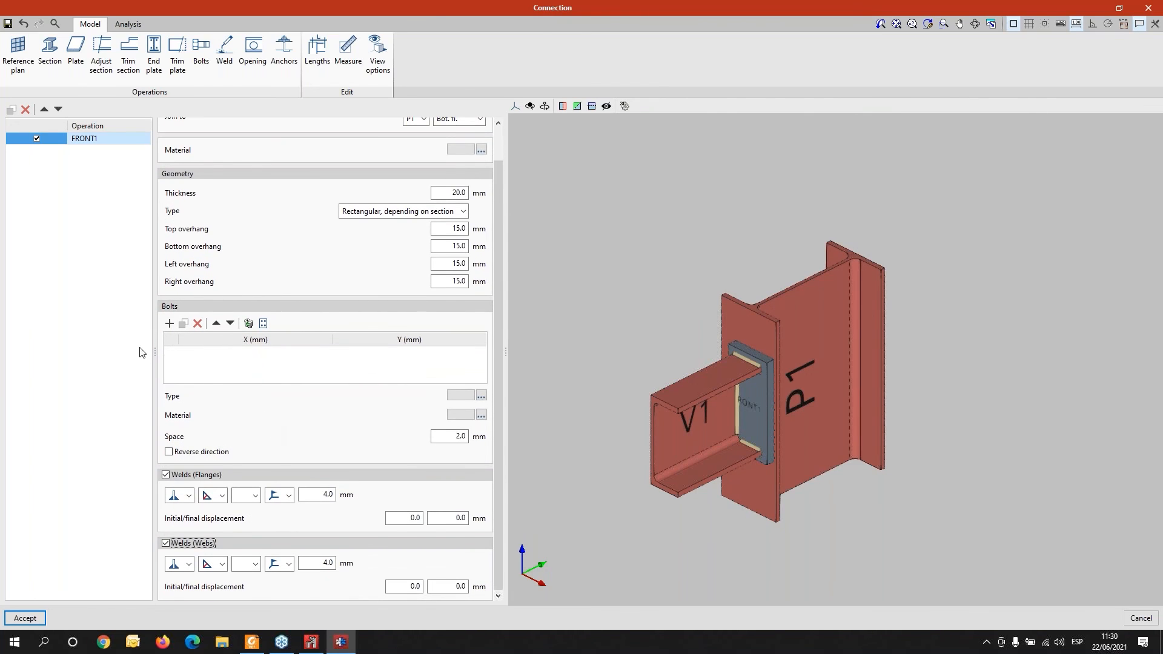
# - Add a bolt to the end plate at X 0 mm and Y 50 mm
pyautogui.click(170, 322)
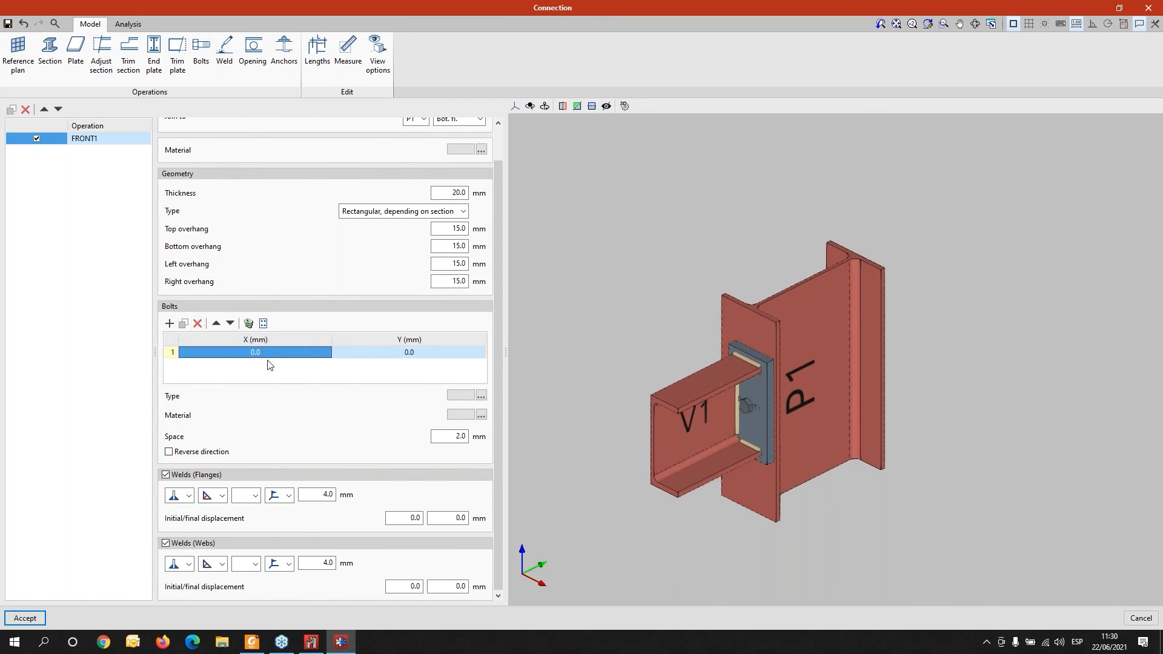
pyautogui.click(416, 353)
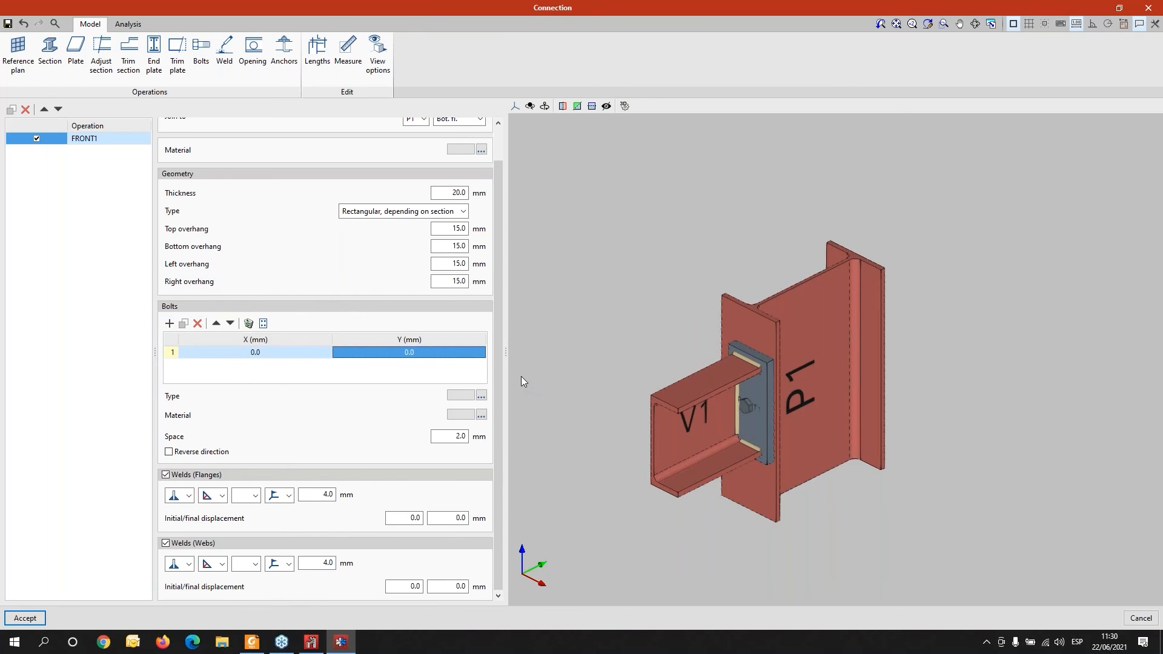
pyautogui.write('50')
pyautogui.press('Return')
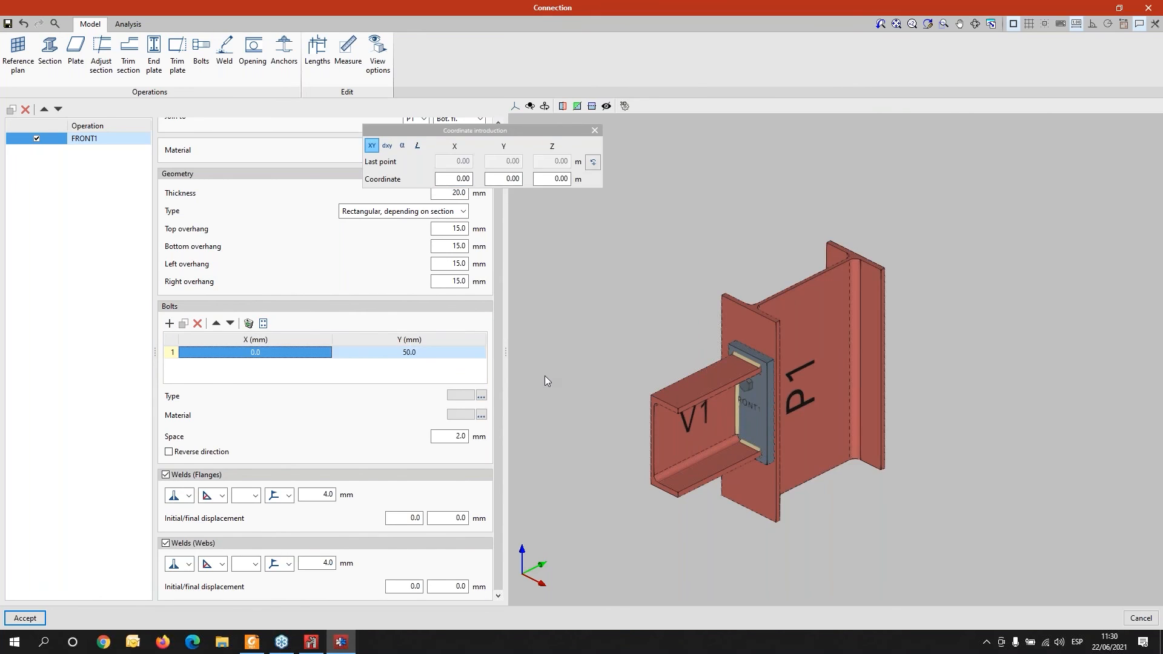
pyautogui.click(248, 356)
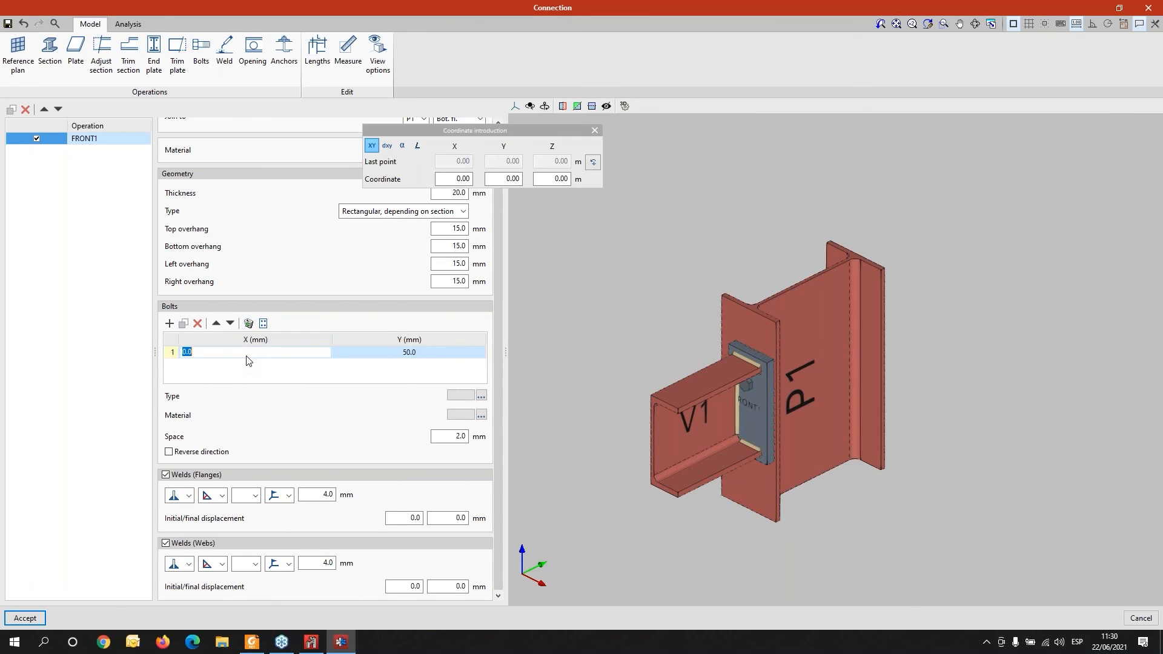
# - Add a second bolt to the end plate at X 0 mm and Y -50 mm
pyautogui.click(170, 323)
pyautogui.click(598, 123)
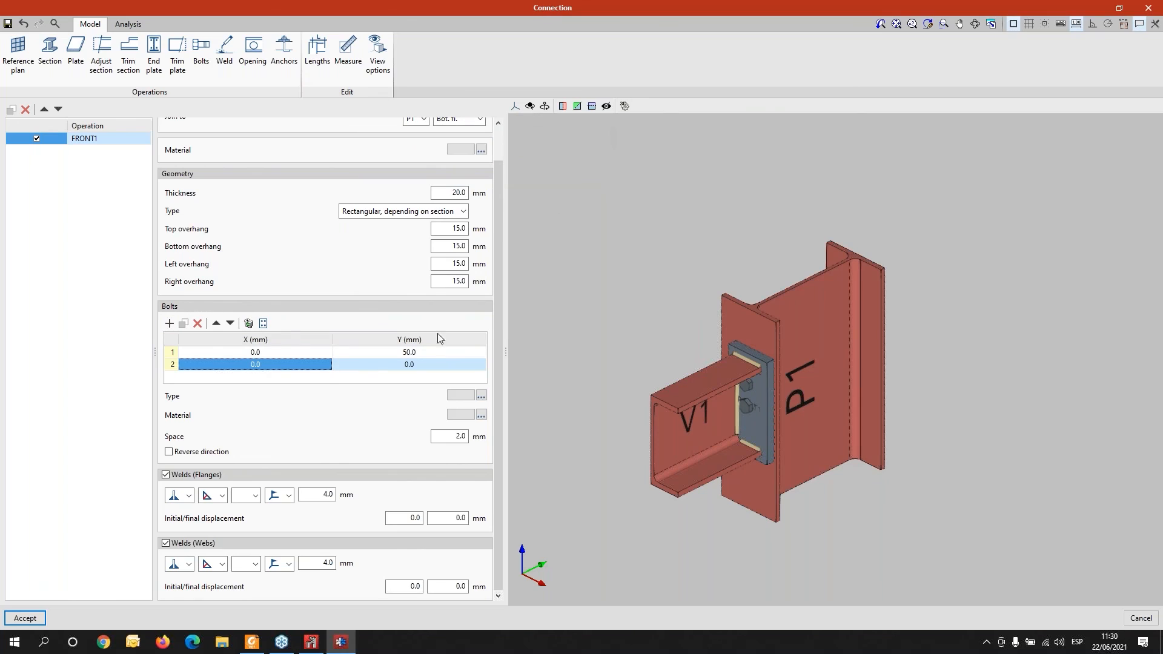
pyautogui.click(394, 365)
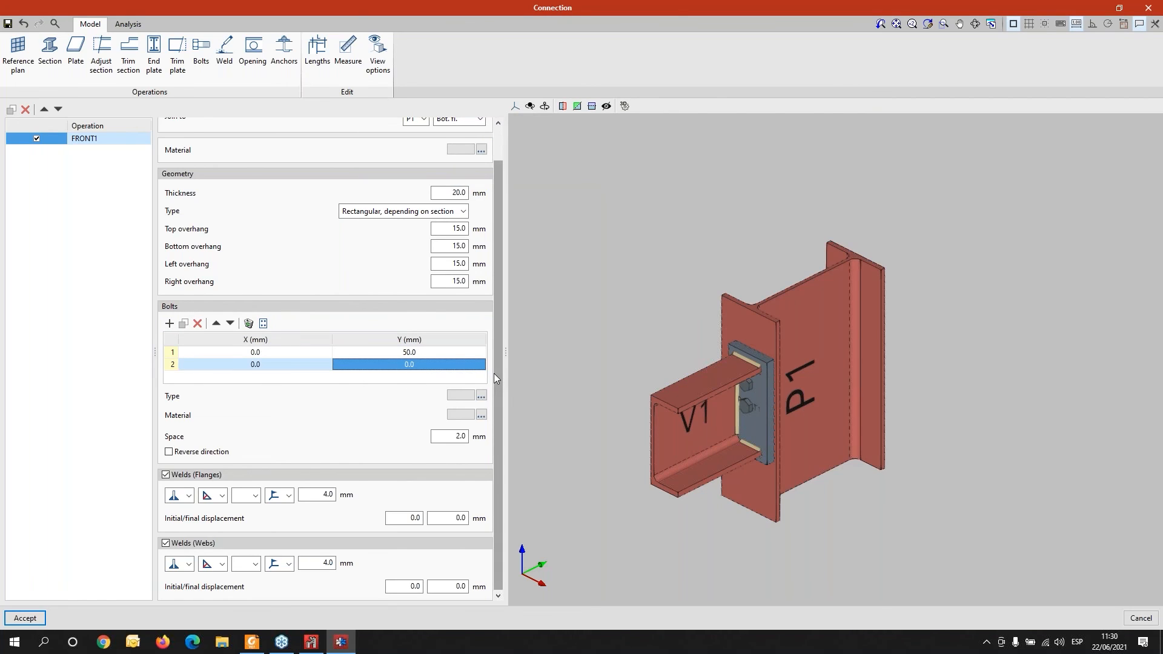
pyautogui.write('50')
pyautogui.press('Return')
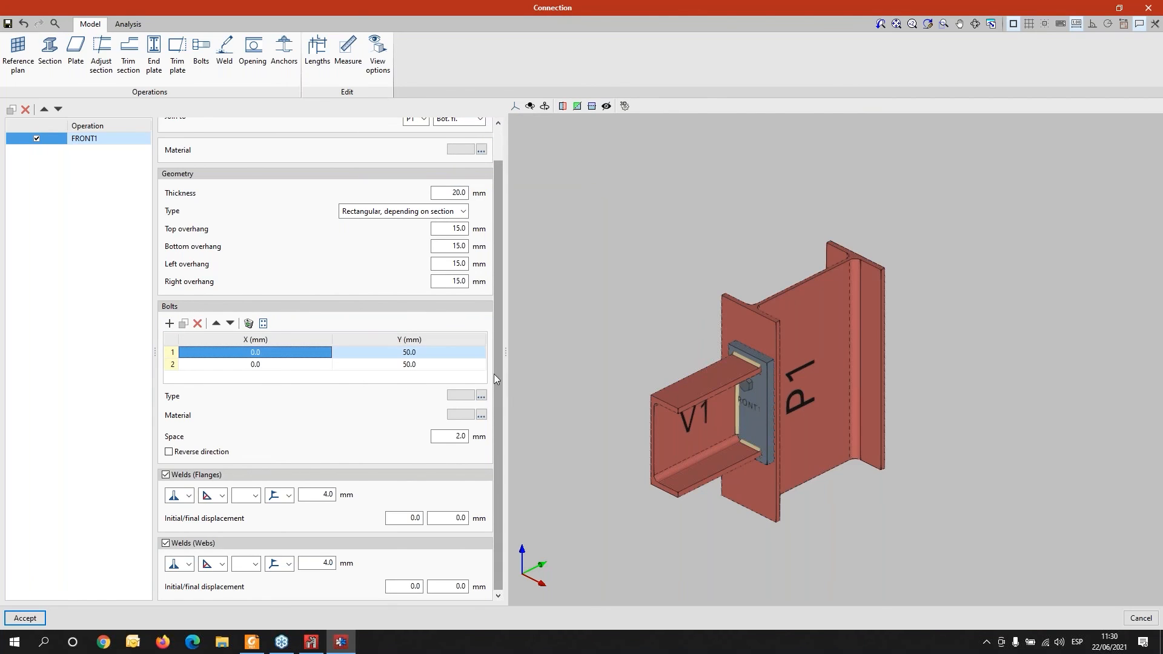
pyautogui.click(419, 364)
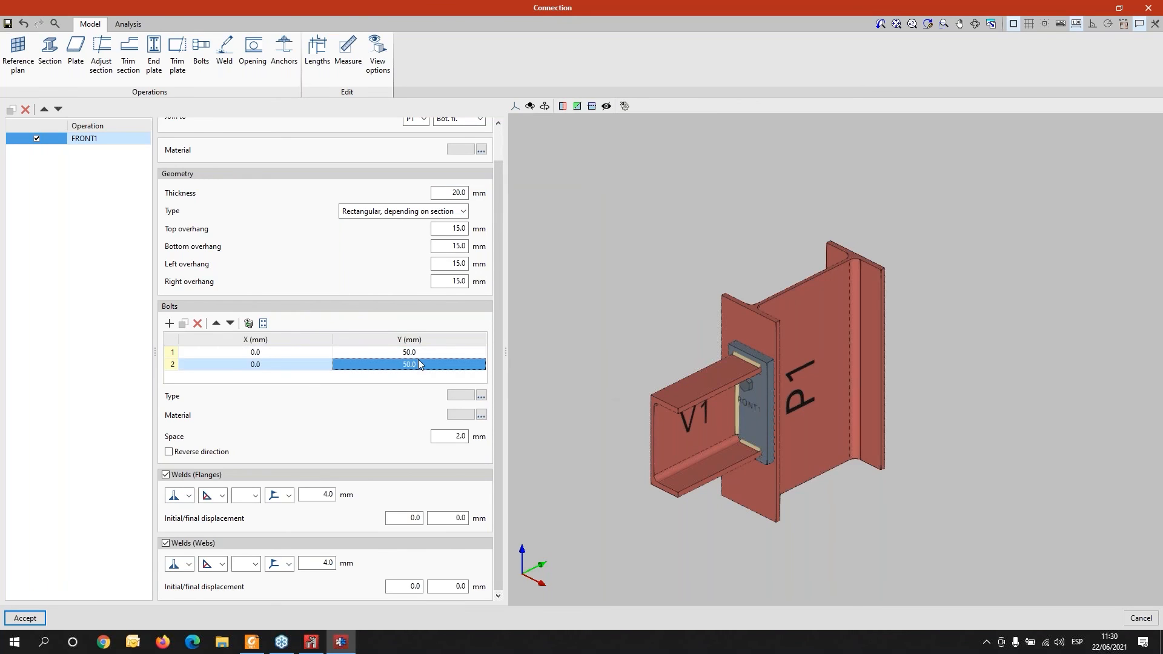
pyautogui.write('-5')
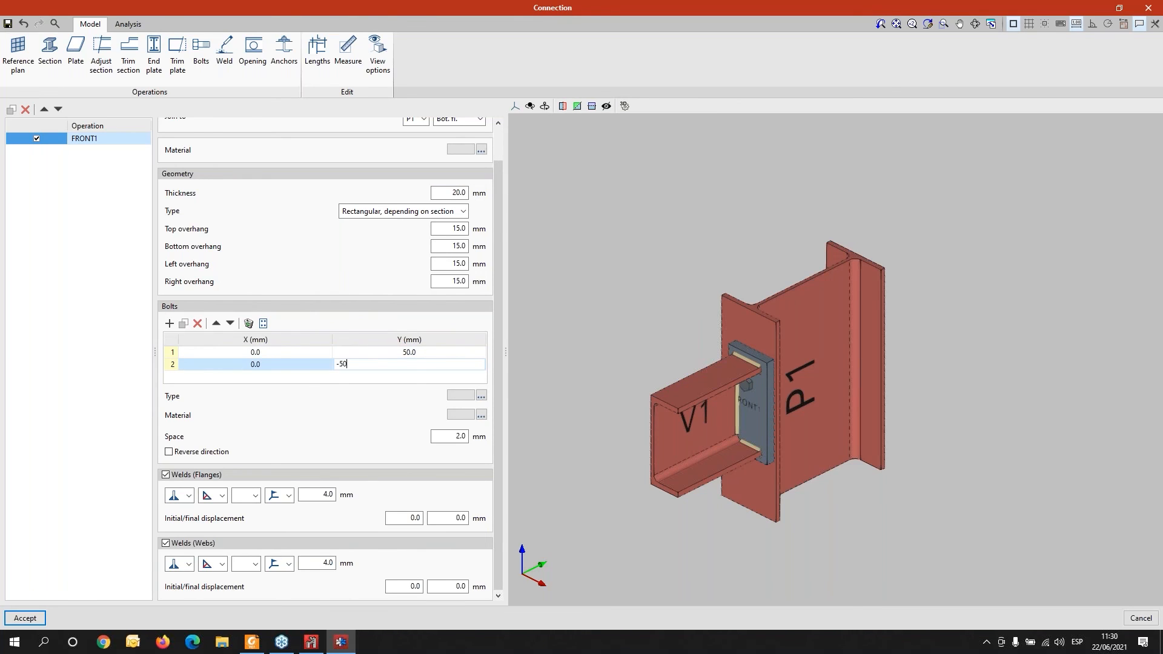
pyautogui.write('0')
pyautogui.press('Return')
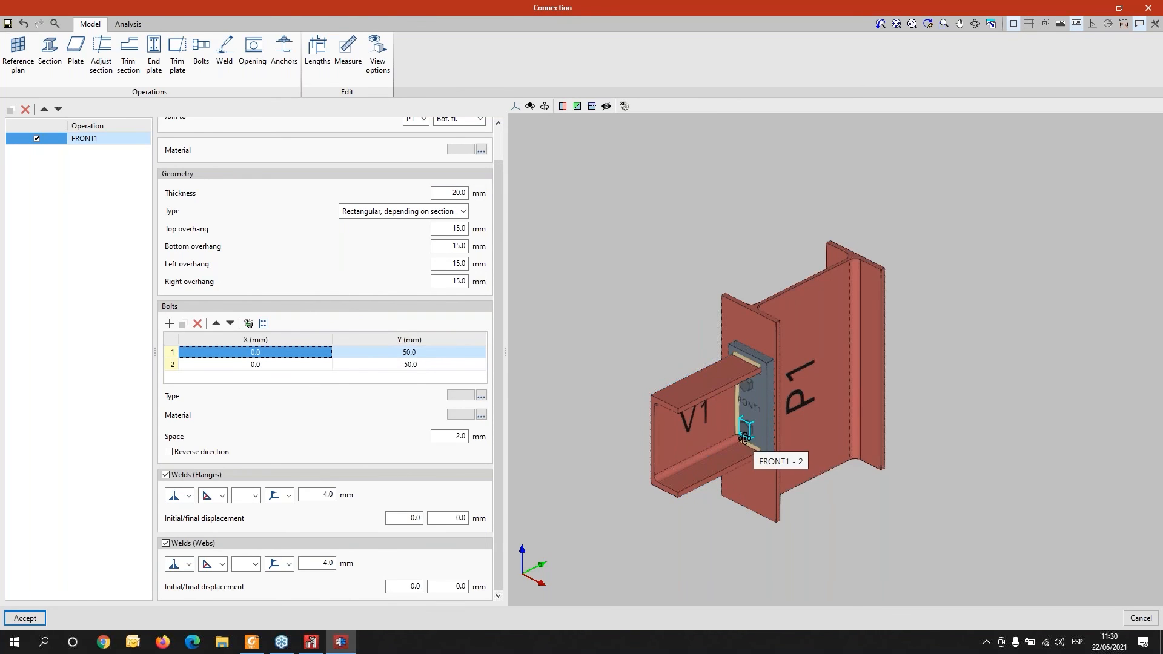
pyautogui.scroll(6, 752, 402)
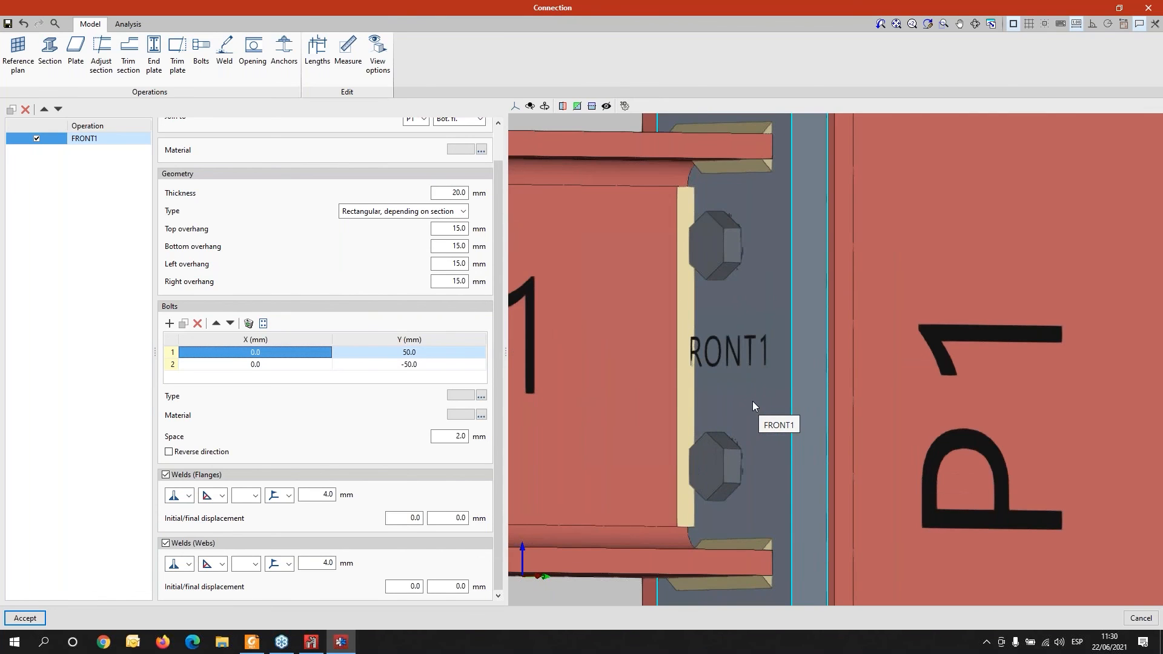
# - Run the analysis of the end-plate beam-to-column connection
pyautogui.keyDown('shift'); pyautogui.moveTo(601, 489); pyautogui.dragTo(659, 508, button='middle'); pyautogui.keyUp('shift')
pyautogui.scroll(-3, 660, 477)
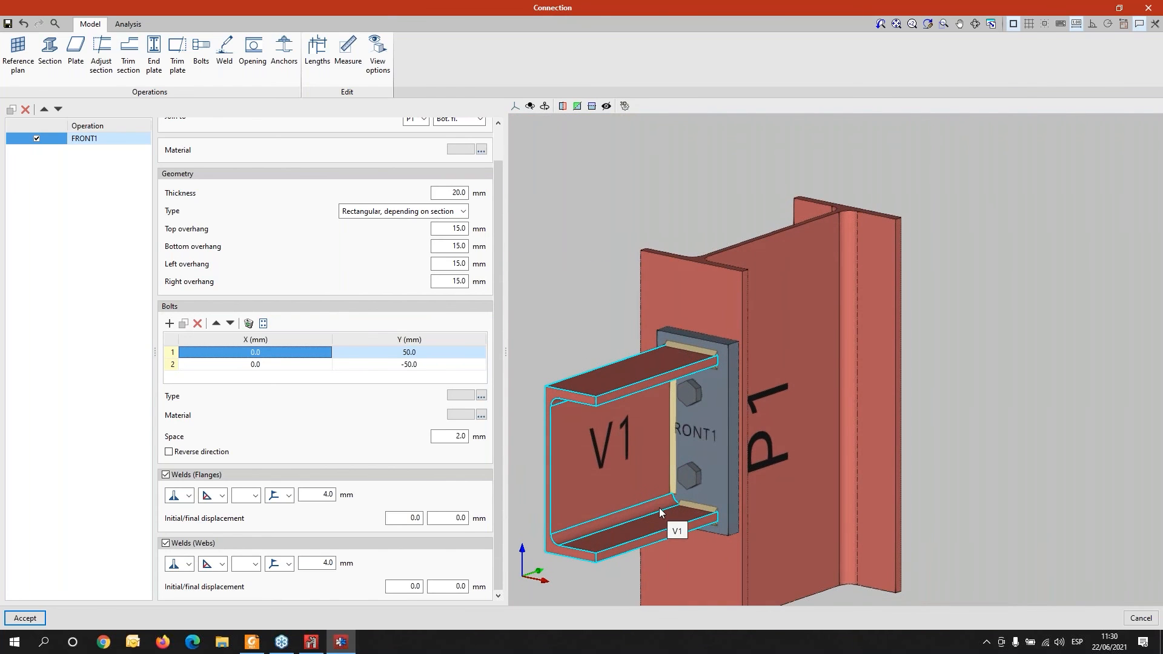
pyautogui.click(126, 24)
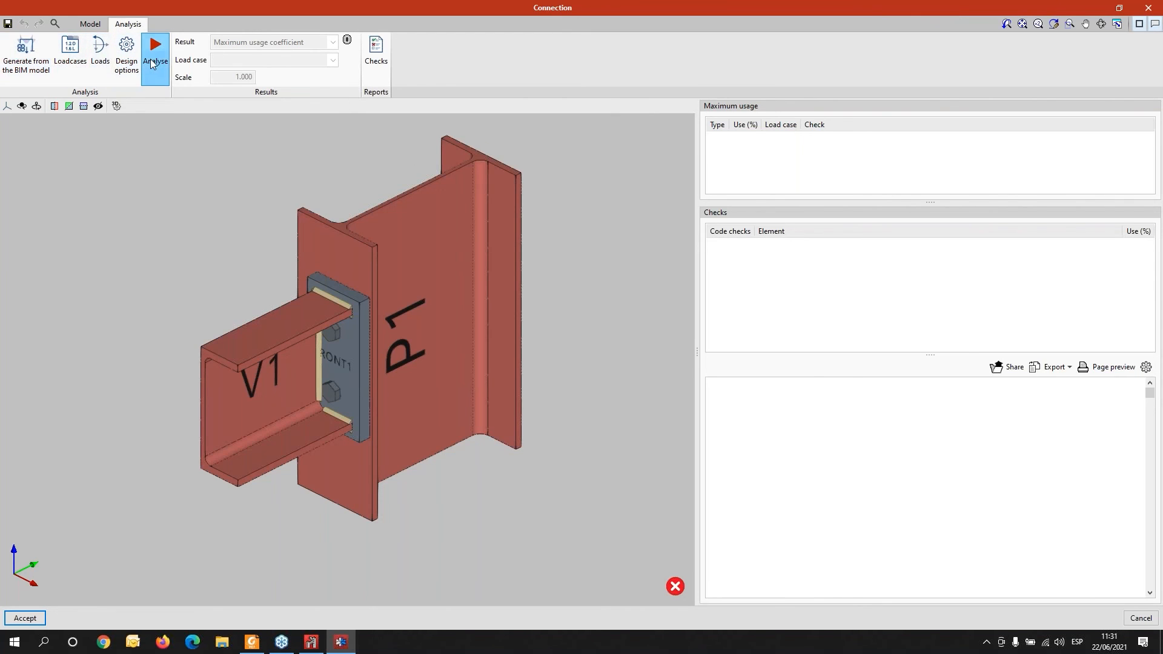
pyautogui.click(152, 60)
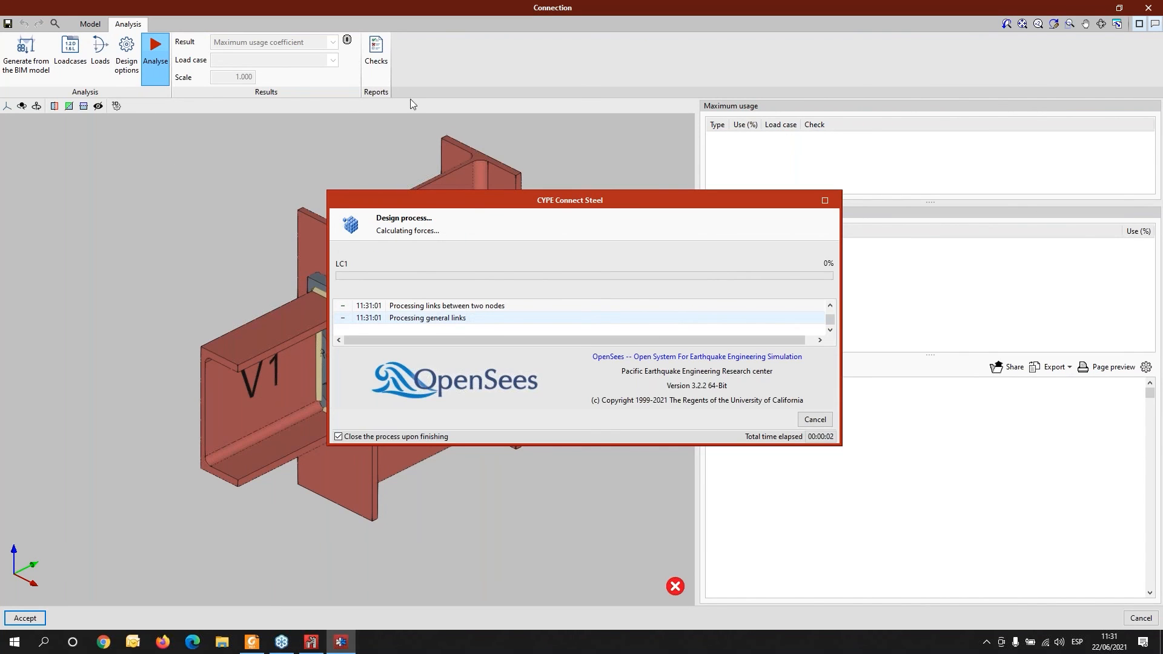
# - Switch to the web browser and open the bimserver.center website
pyautogui.click(103, 642)
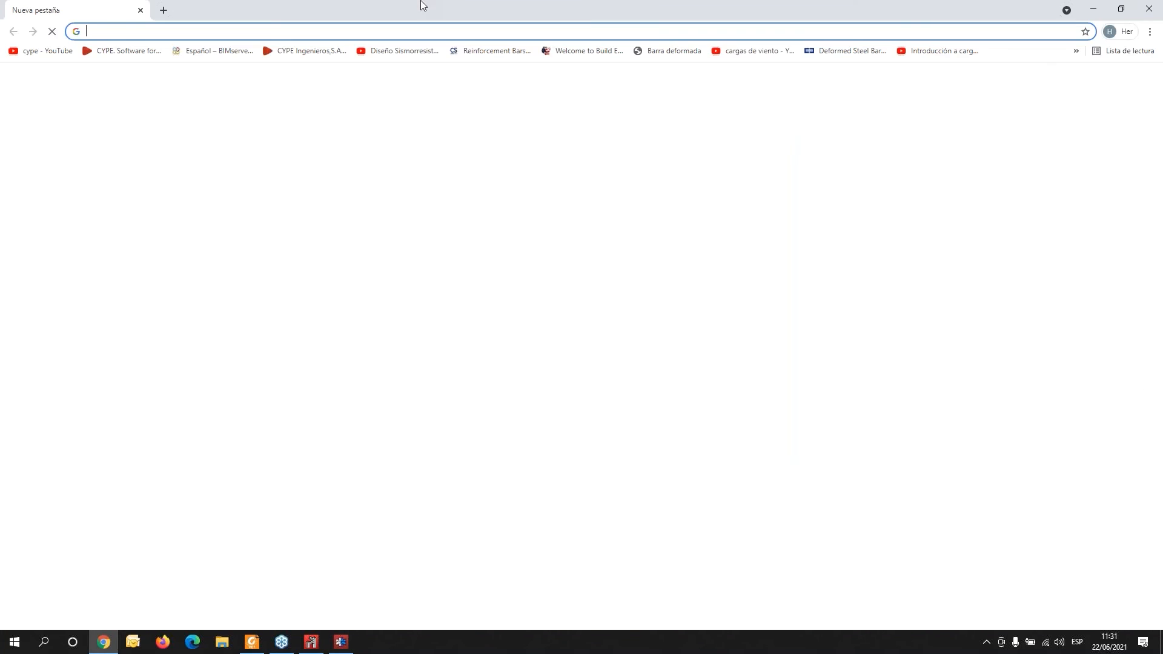
pyautogui.click(309, 32)
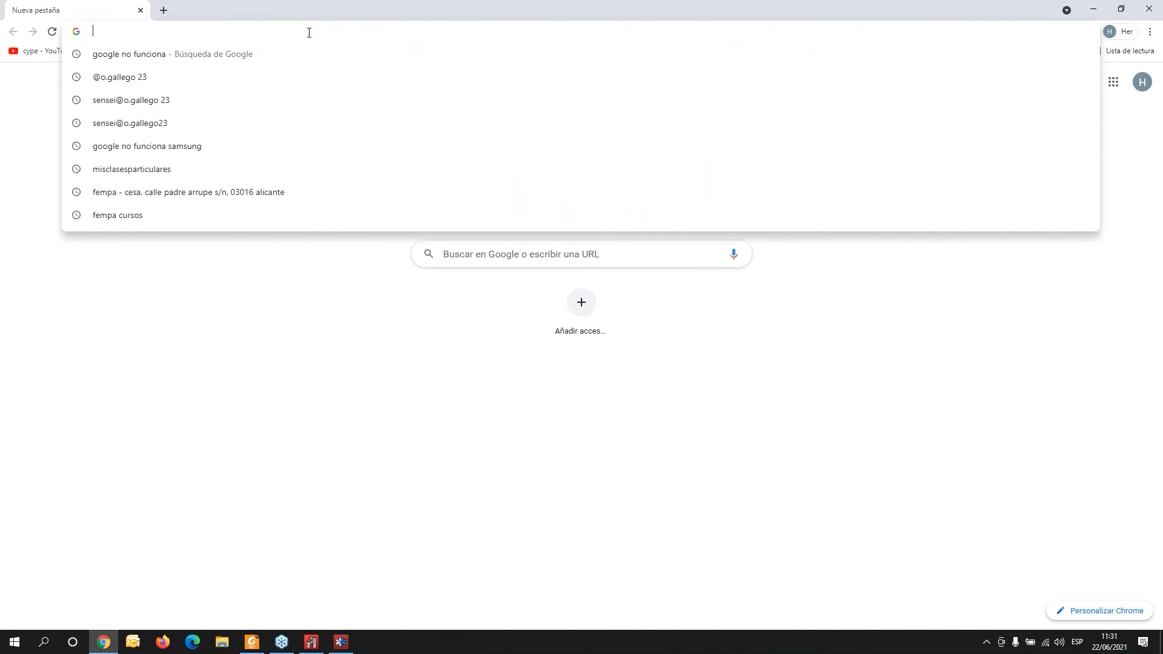
pyautogui.write('bimserver')
pyautogui.press('Return')
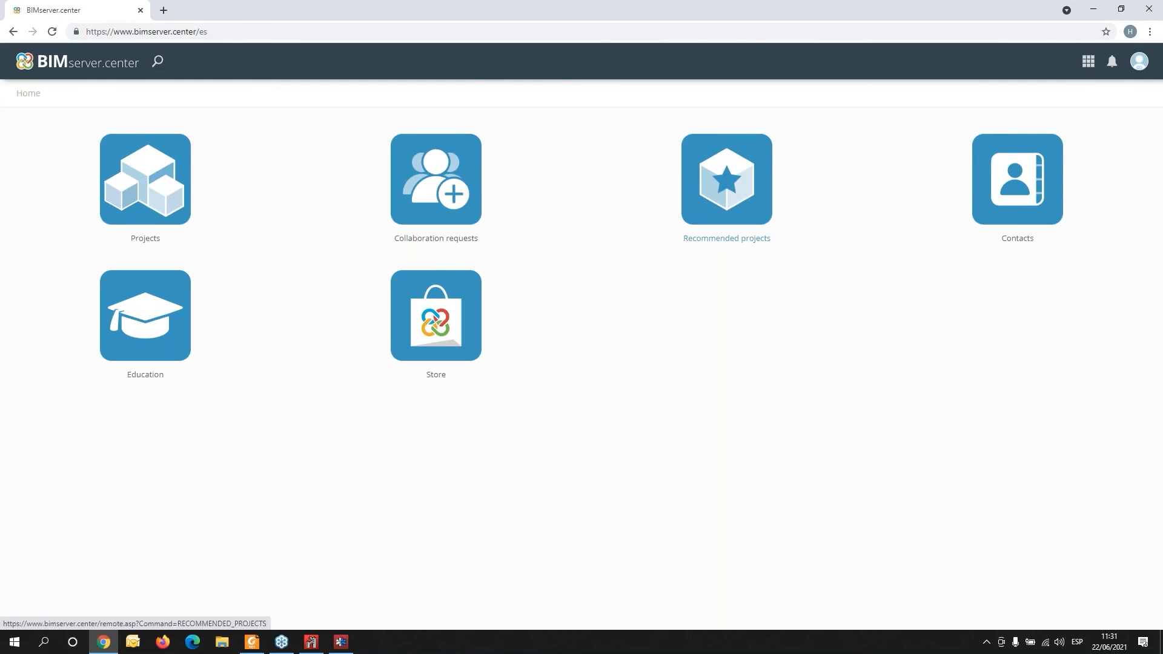
# - Open the CYPE Connect Steel page in the BIMserver.center Store and view its available resources in French
pyautogui.click(437, 340)
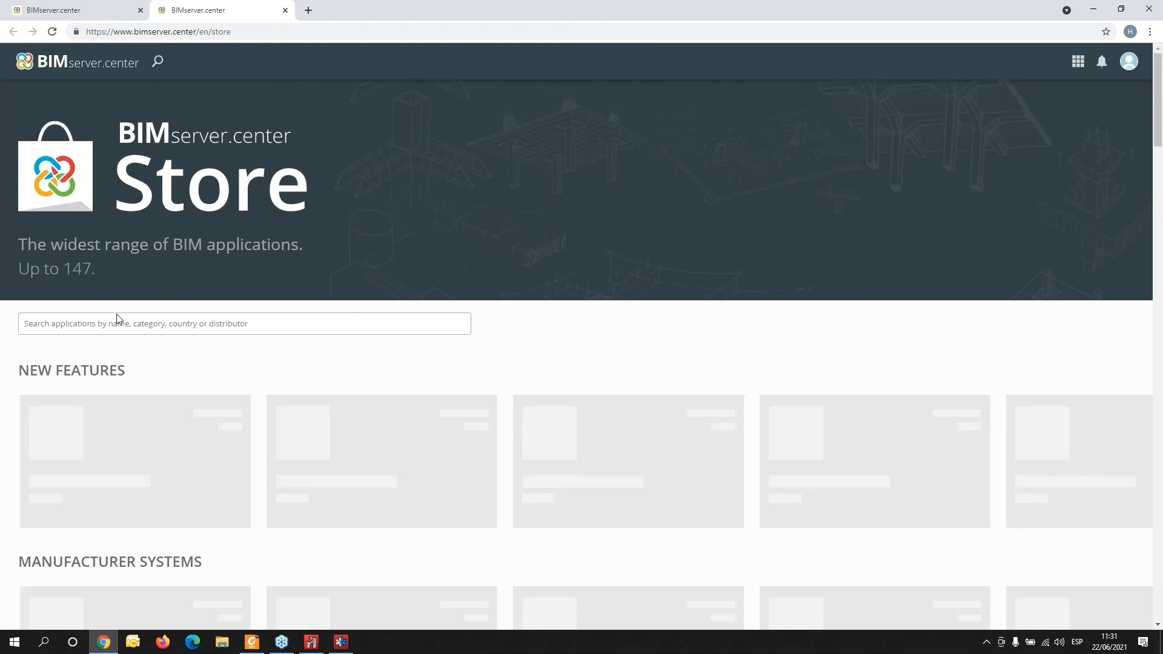
pyautogui.click(120, 319)
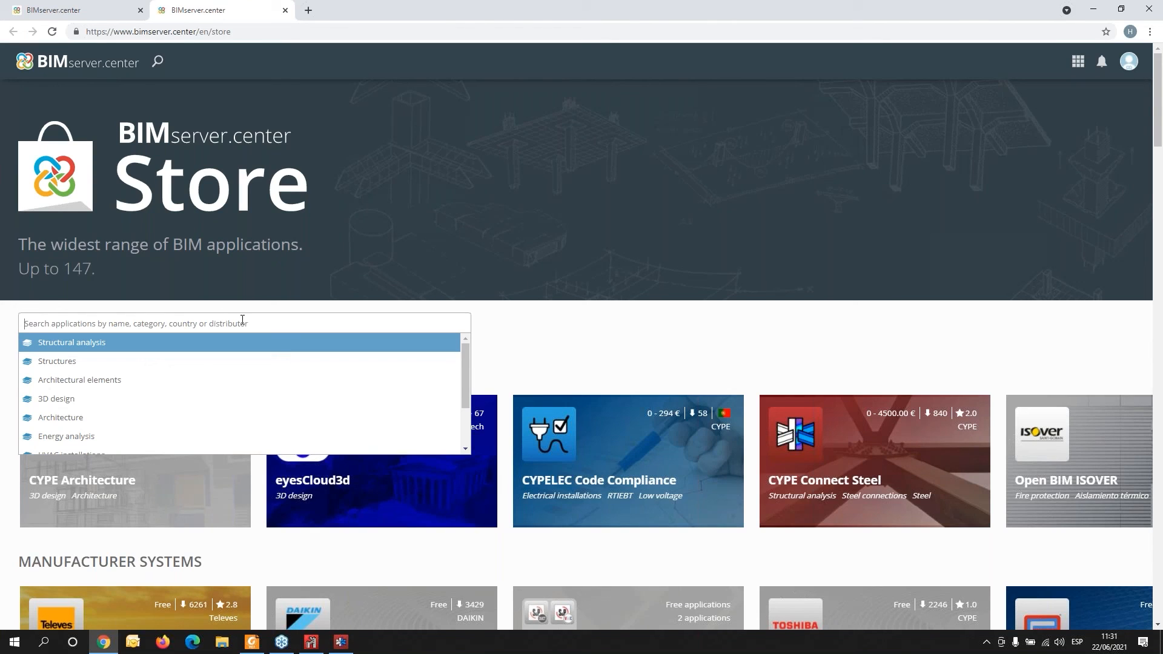
pyautogui.click(788, 495)
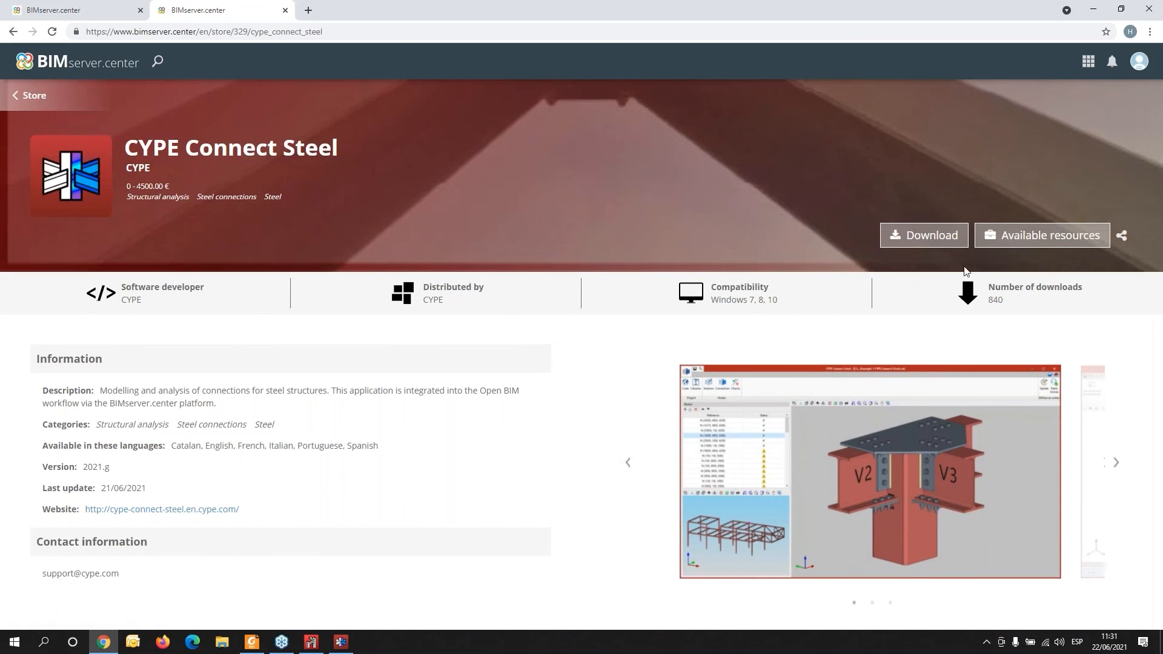
pyautogui.click(1003, 235)
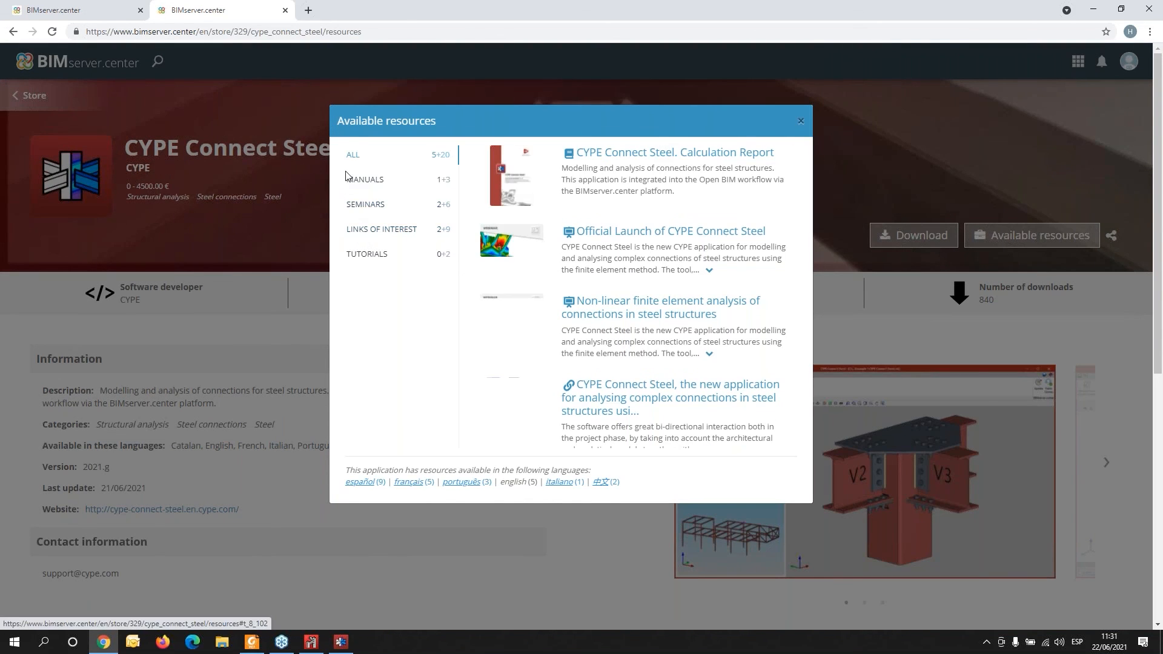
pyautogui.click(416, 483)
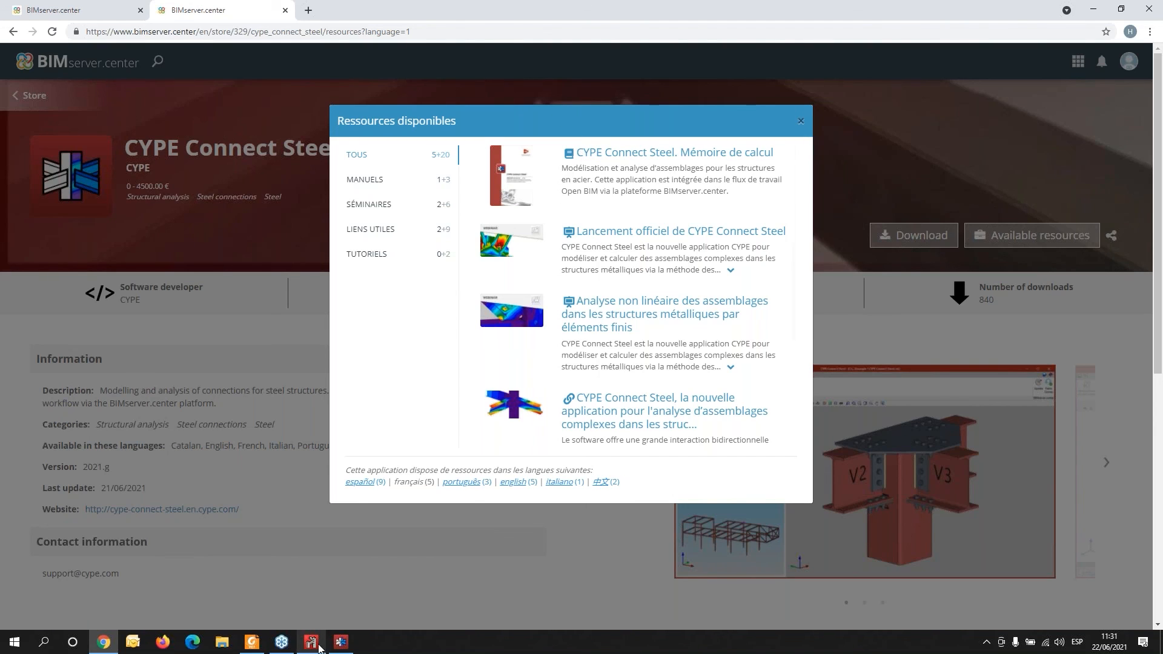
# - Switch to CYPE 3D and browse its help menu for the example documentation
pyautogui.moveTo(308, 646)
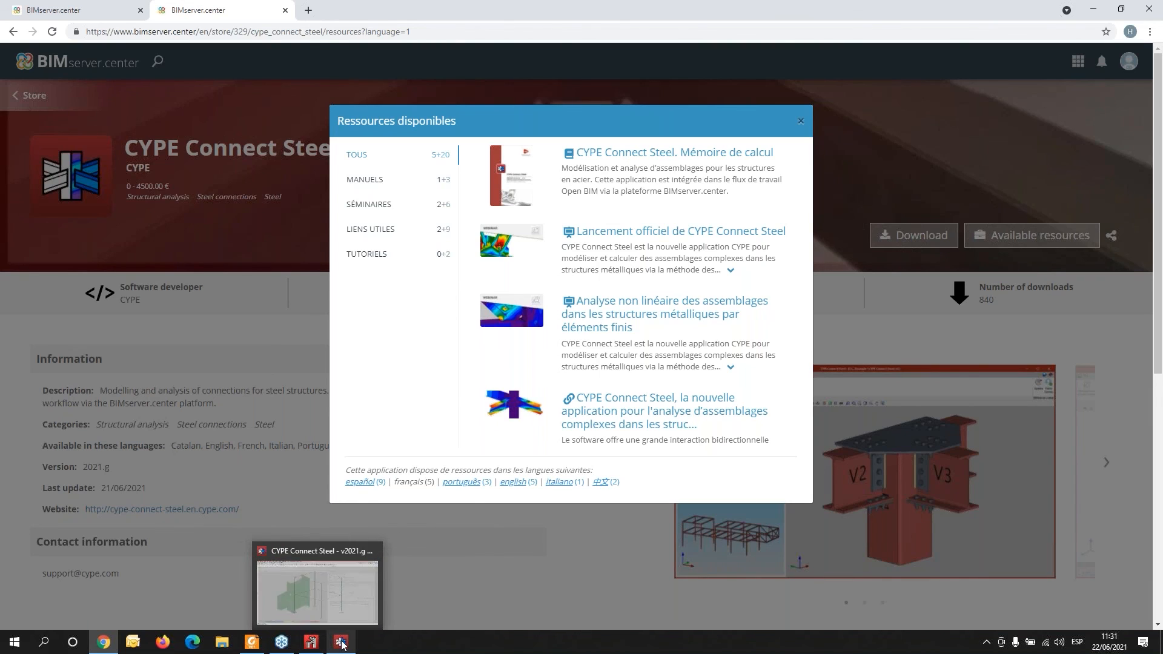
pyautogui.click(311, 643)
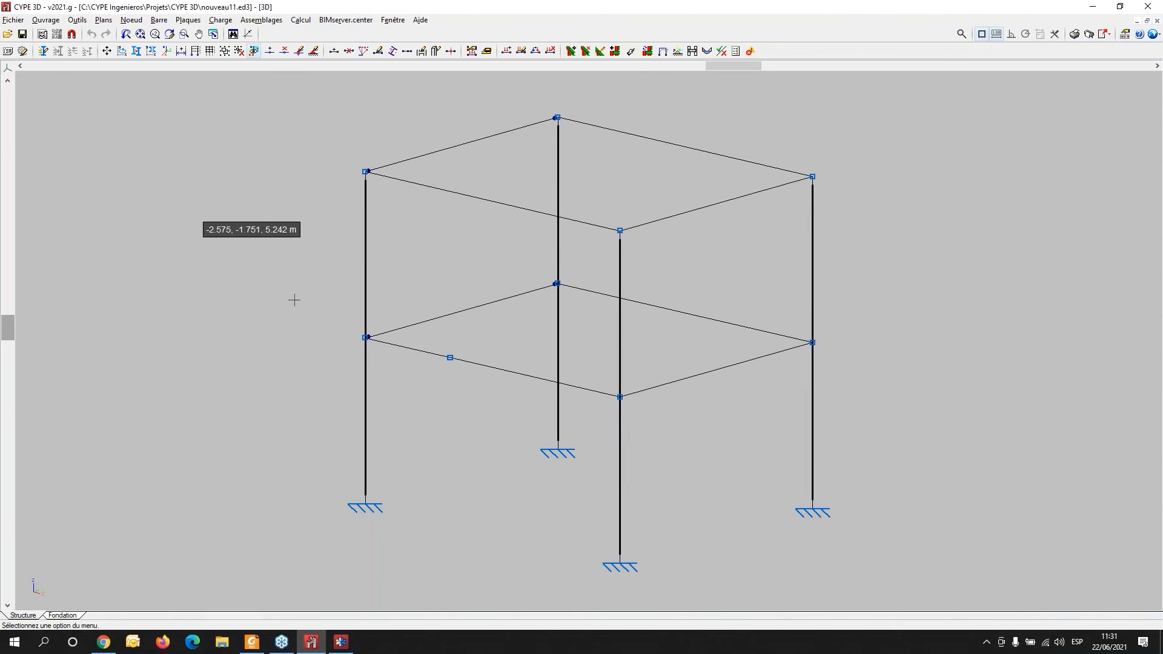
pyautogui.click(393, 19)
pyautogui.moveTo(422, 22)
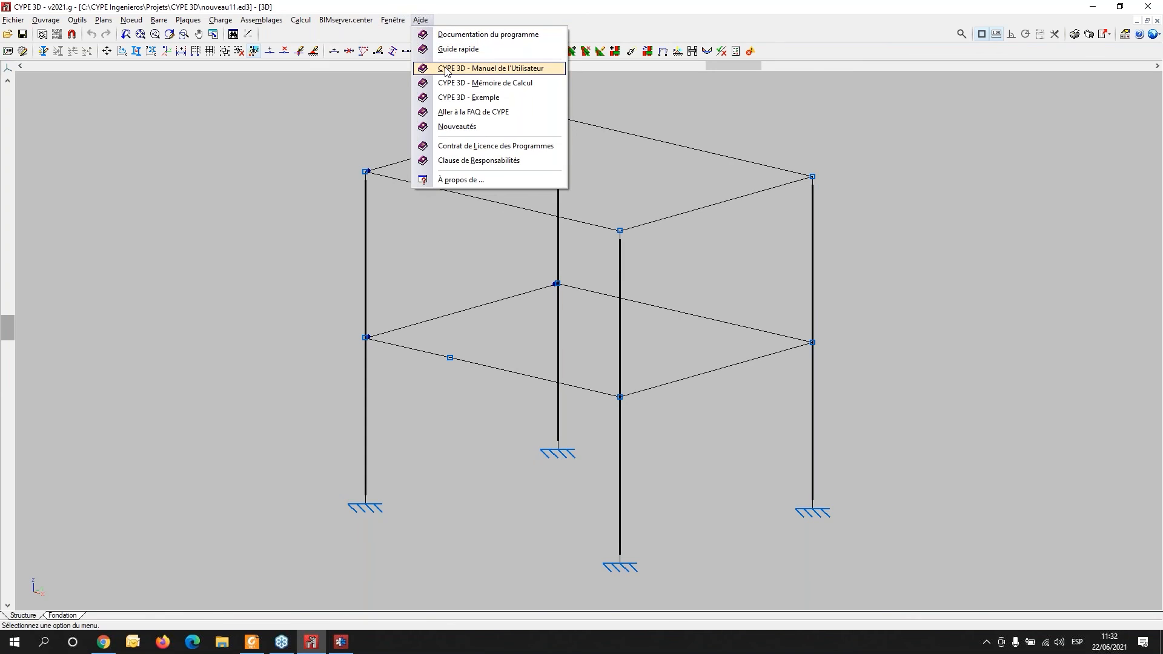
pyautogui.click(441, 101)
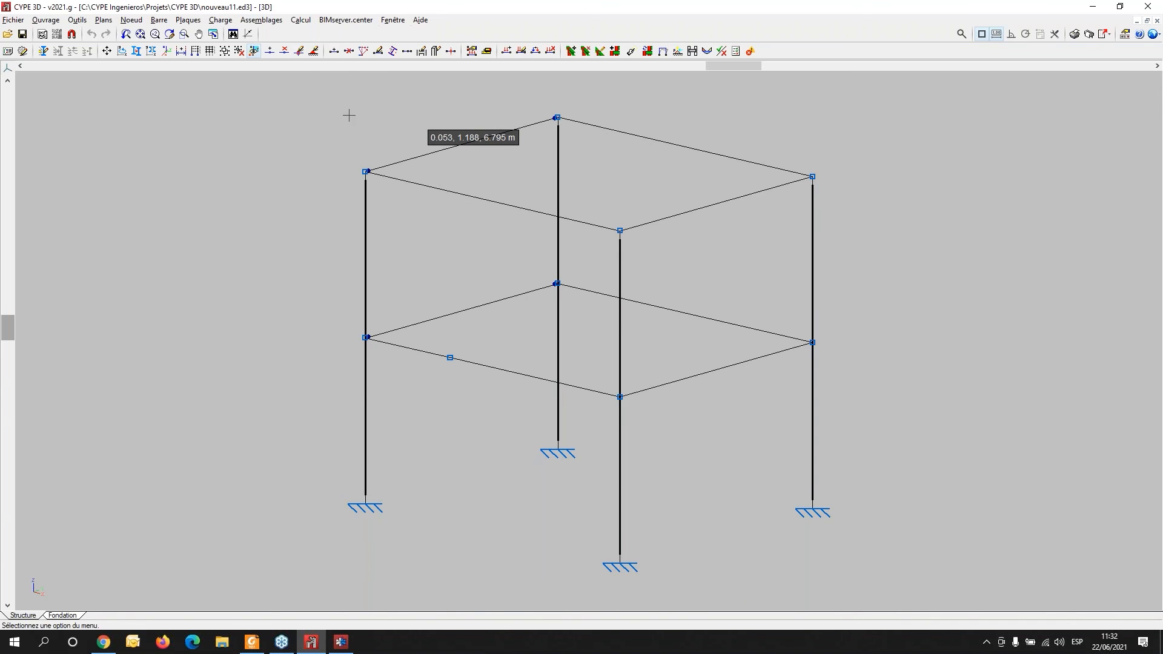
pyautogui.click(252, 643)
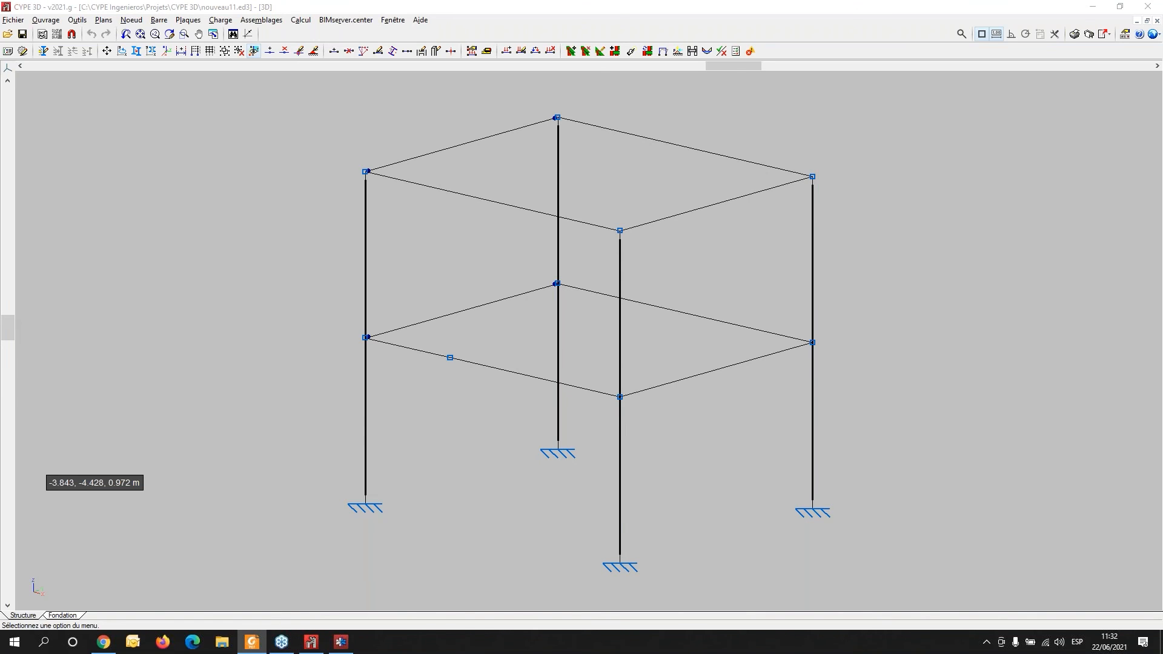
pyautogui.click(421, 20)
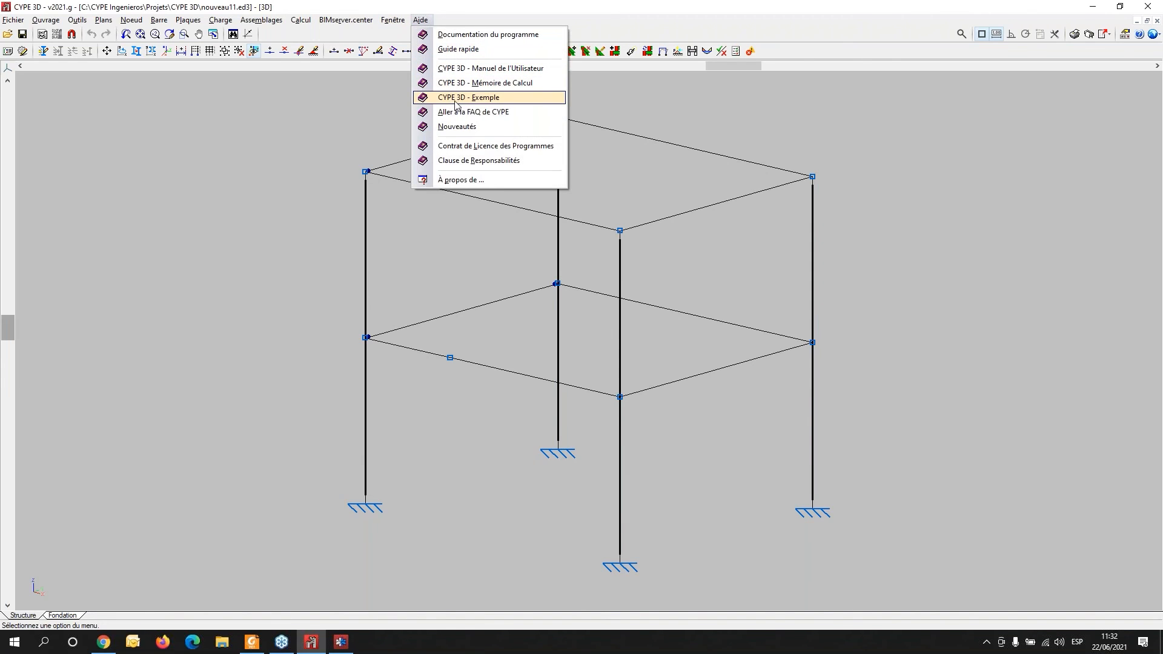
pyautogui.click(455, 98)
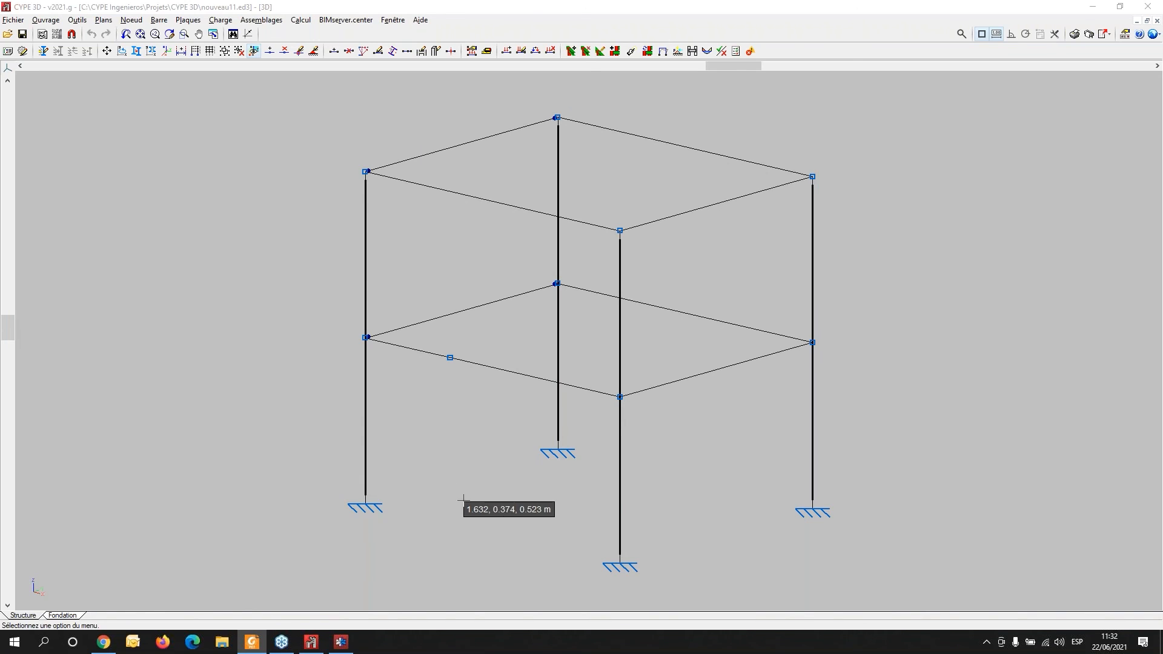
pyautogui.click(422, 22)
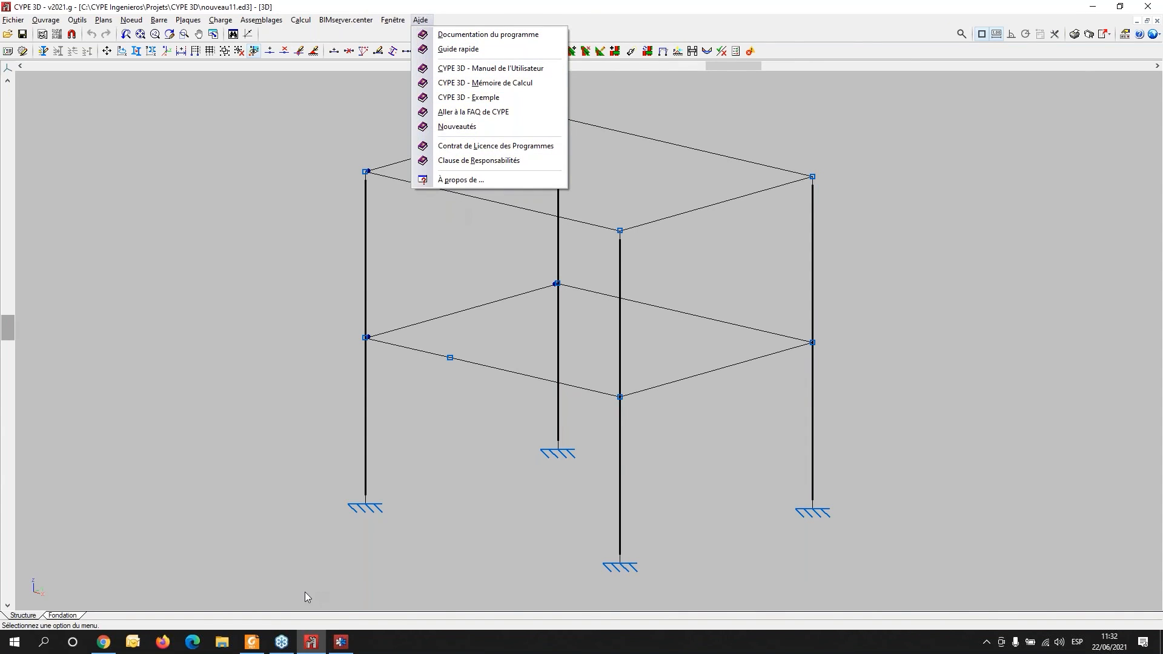
# - Return to CYPE Connect Steel and display the Von Mises stress results for the connection
pyautogui.click(341, 642)
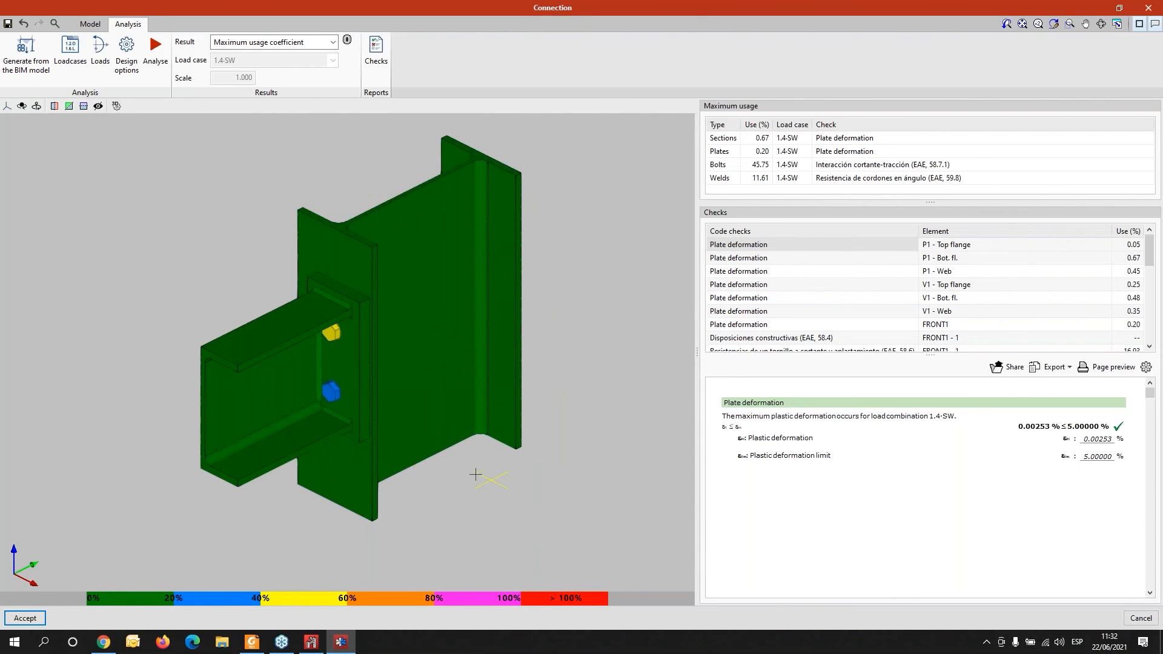
pyautogui.scroll(-2, 476, 474)
pyautogui.moveTo(357, 499)
pyautogui.mouseDown(button='middle')
pyautogui.moveTo(400, 472)
pyautogui.moveTo(333, 492)
pyautogui.mouseUp(button='middle')
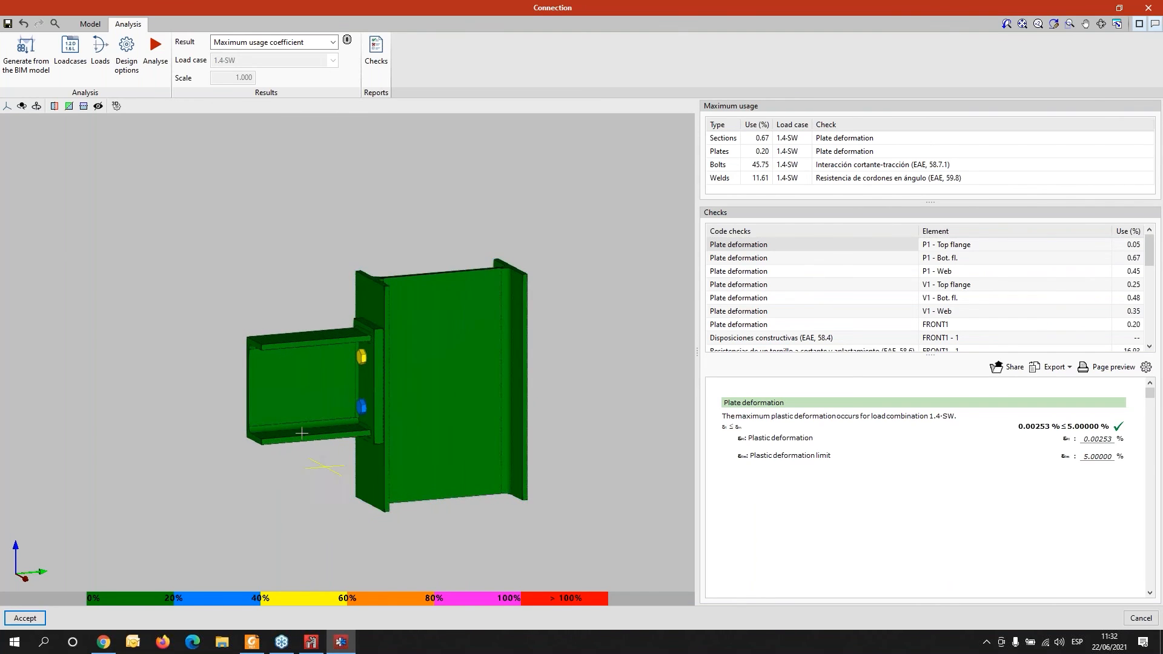
pyautogui.moveTo(302, 438)
pyautogui.mouseDown(button='middle')
pyautogui.moveTo(297, 448)
pyautogui.moveTo(475, 447)
pyautogui.moveTo(243, 437)
pyautogui.mouseUp(button='middle')
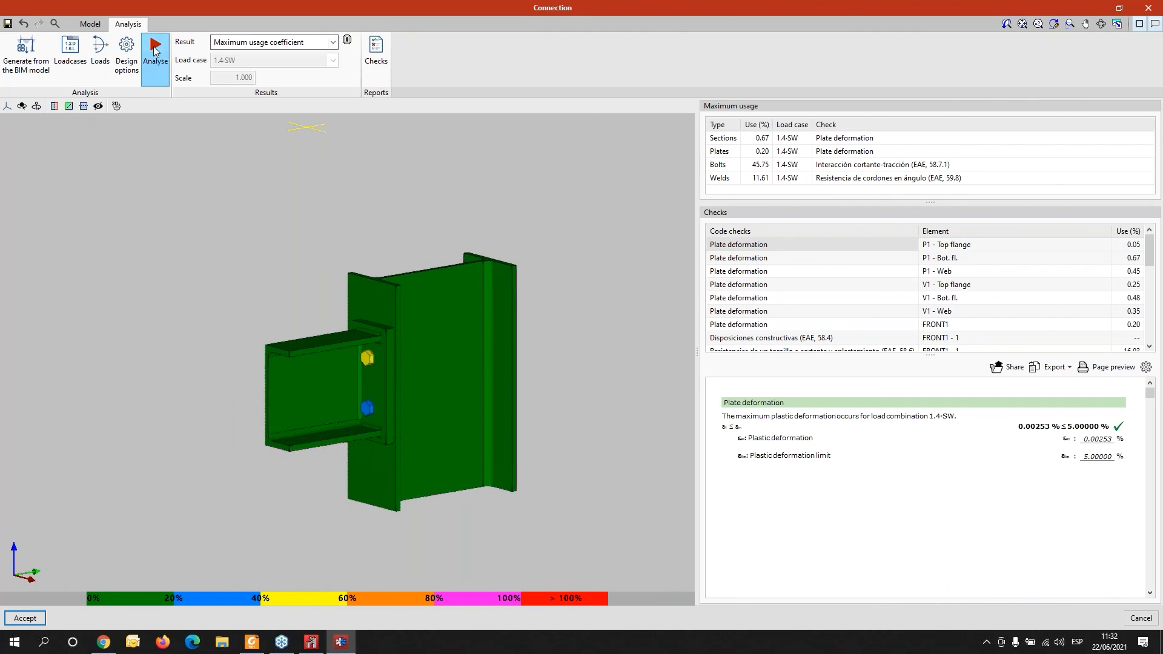
pyautogui.click(293, 41)
pyautogui.click(272, 63)
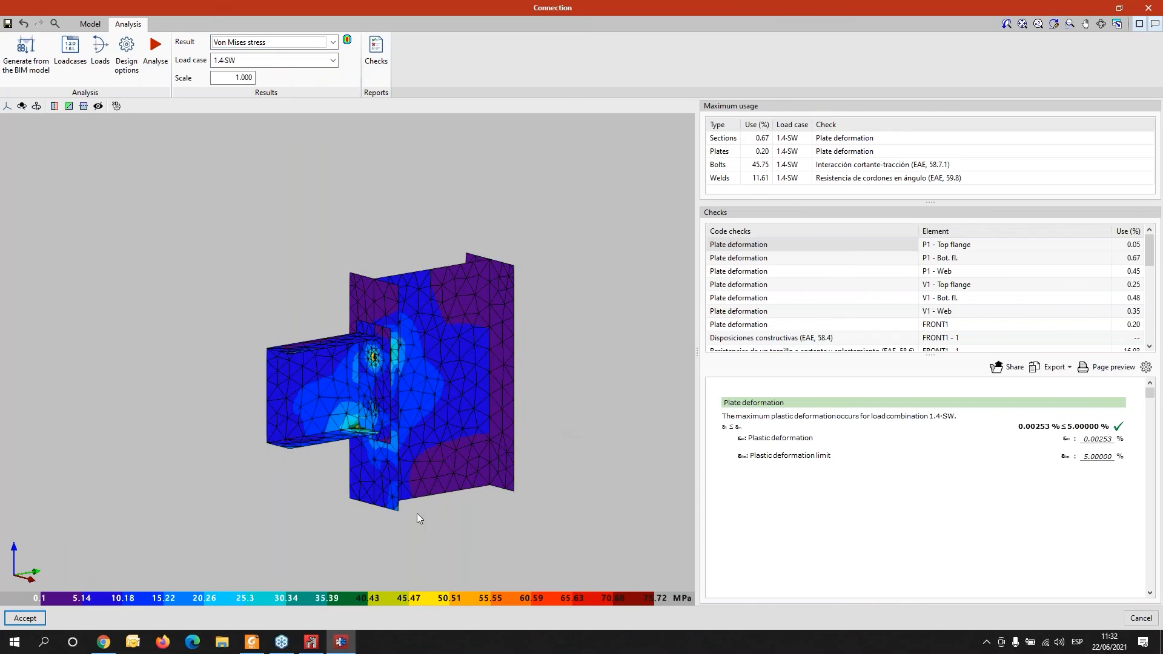
pyautogui.moveTo(415, 513); pyautogui.dragTo(312, 514, button='middle')
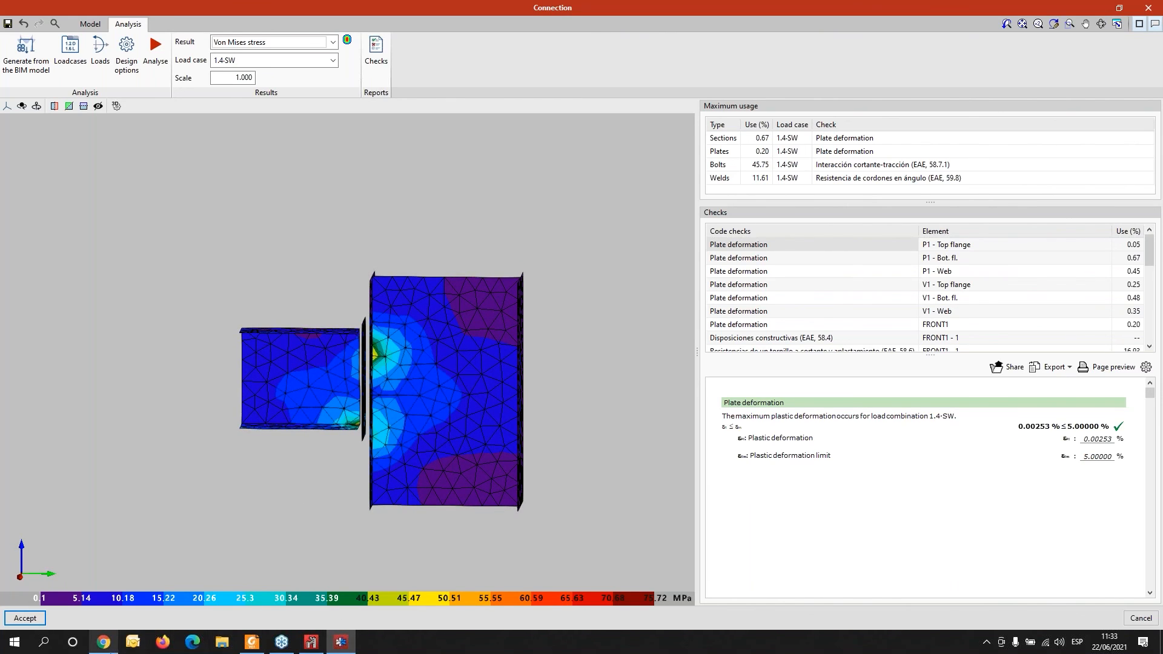
# - Switch to the browser and close the available resources dialog
pyautogui.click(113, 651)
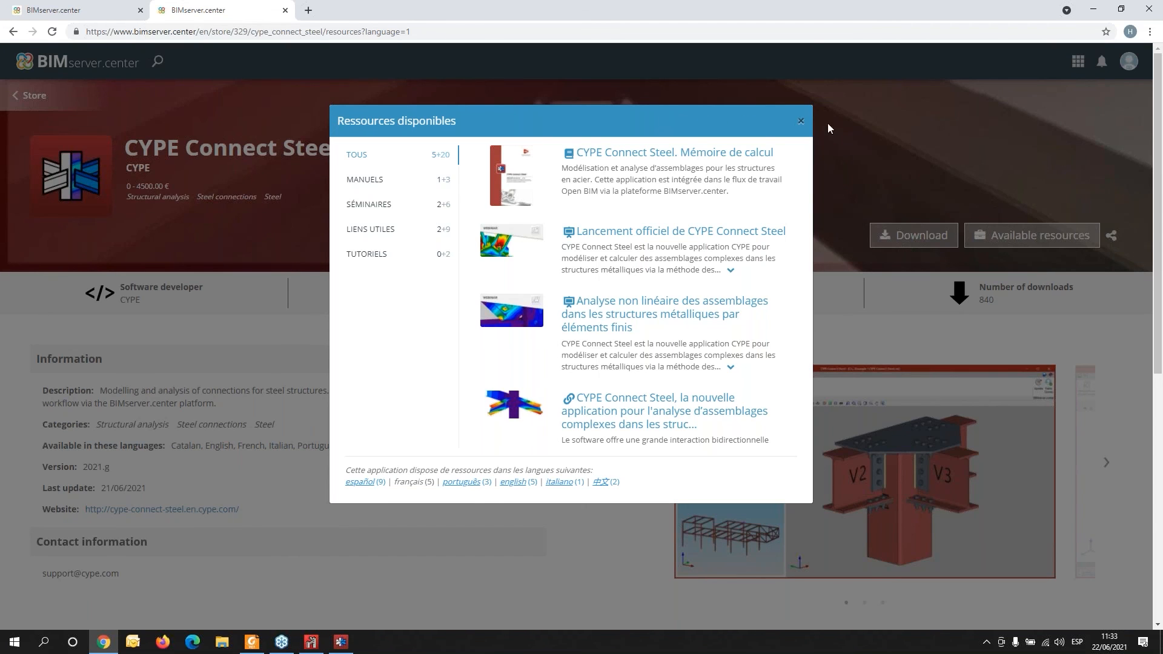
pyautogui.click(799, 123)
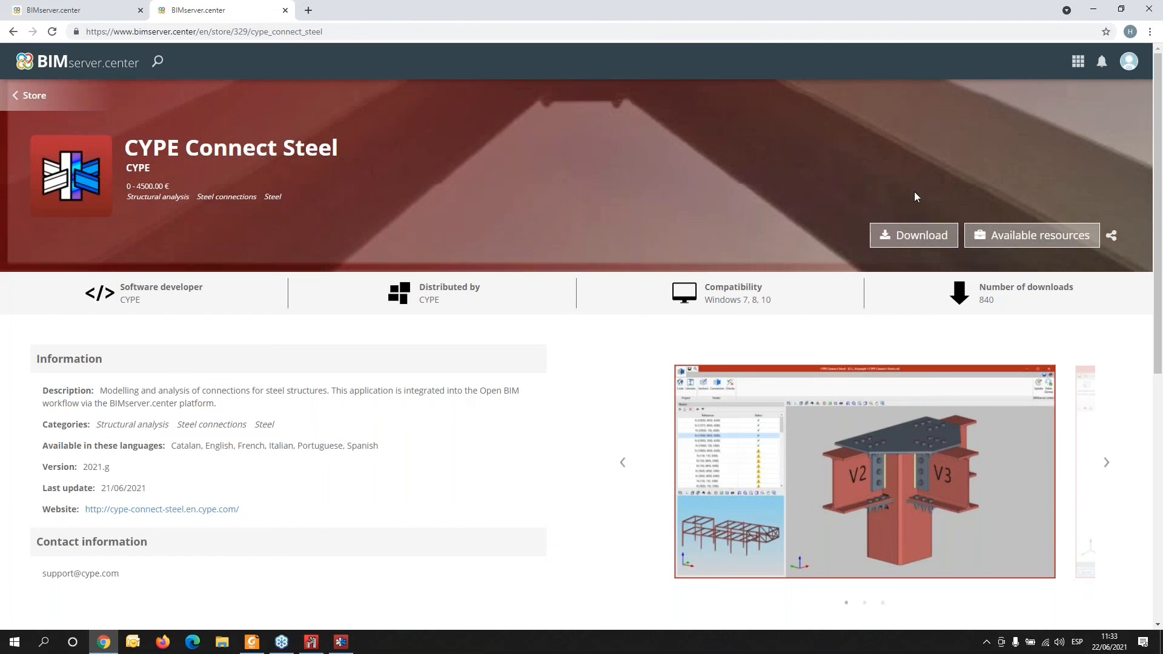